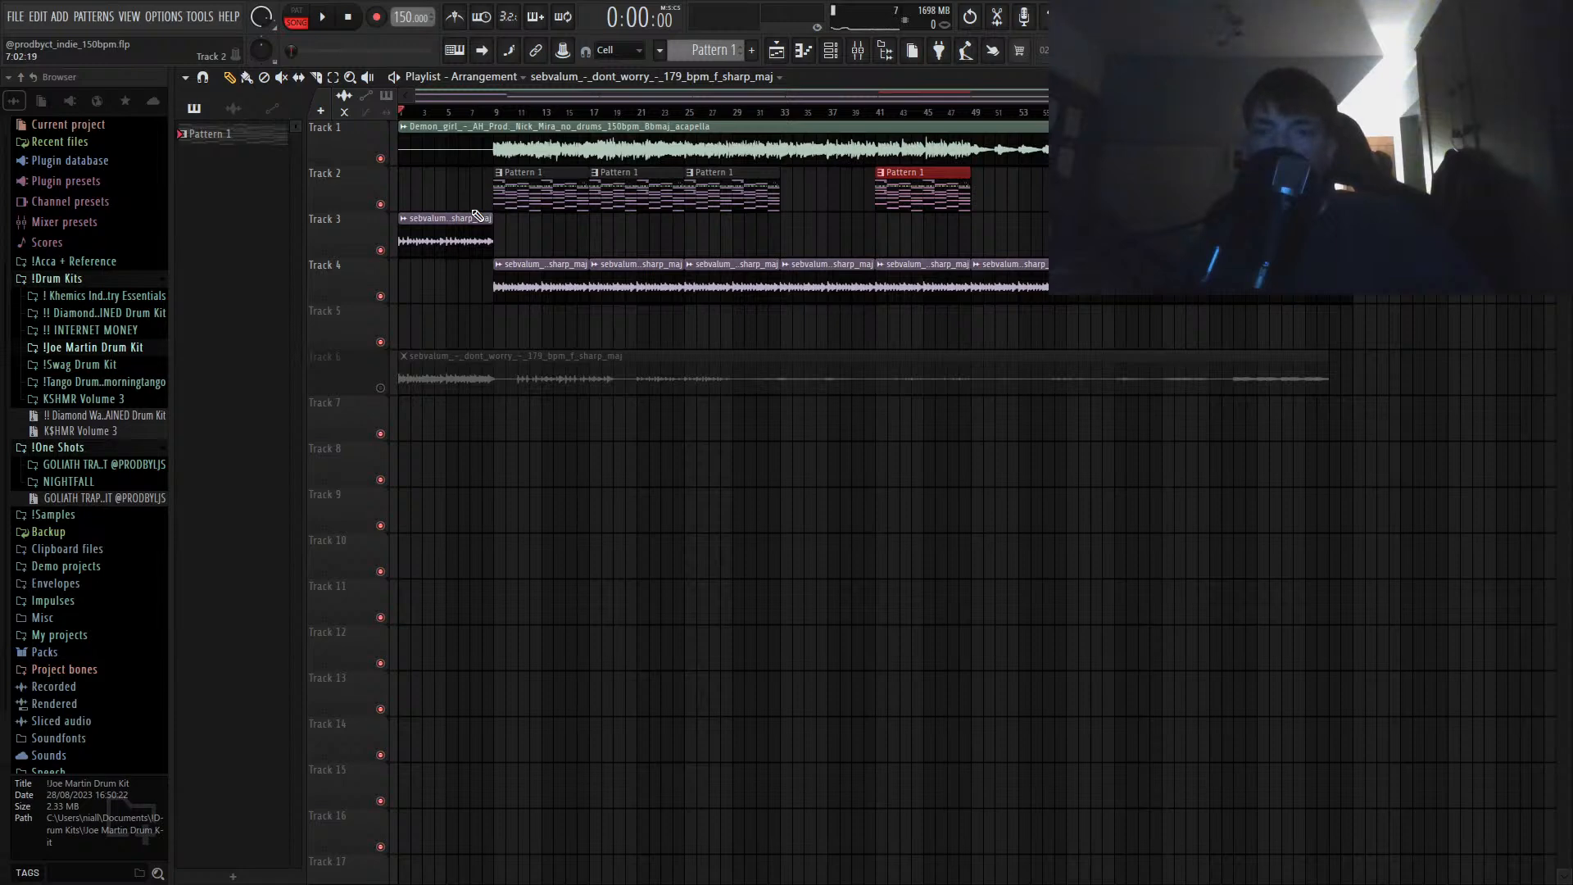
# Step: Move the muted full-length sebvalum_-_dont_worry clip from Track 6 up to Track 5
pyautogui.moveTo(428, 148); pyautogui.dragTo(1422, 152)
pyautogui.keyDown('ctrl'); pyautogui.click(1422, 152); pyautogui.keyUp('ctrl')
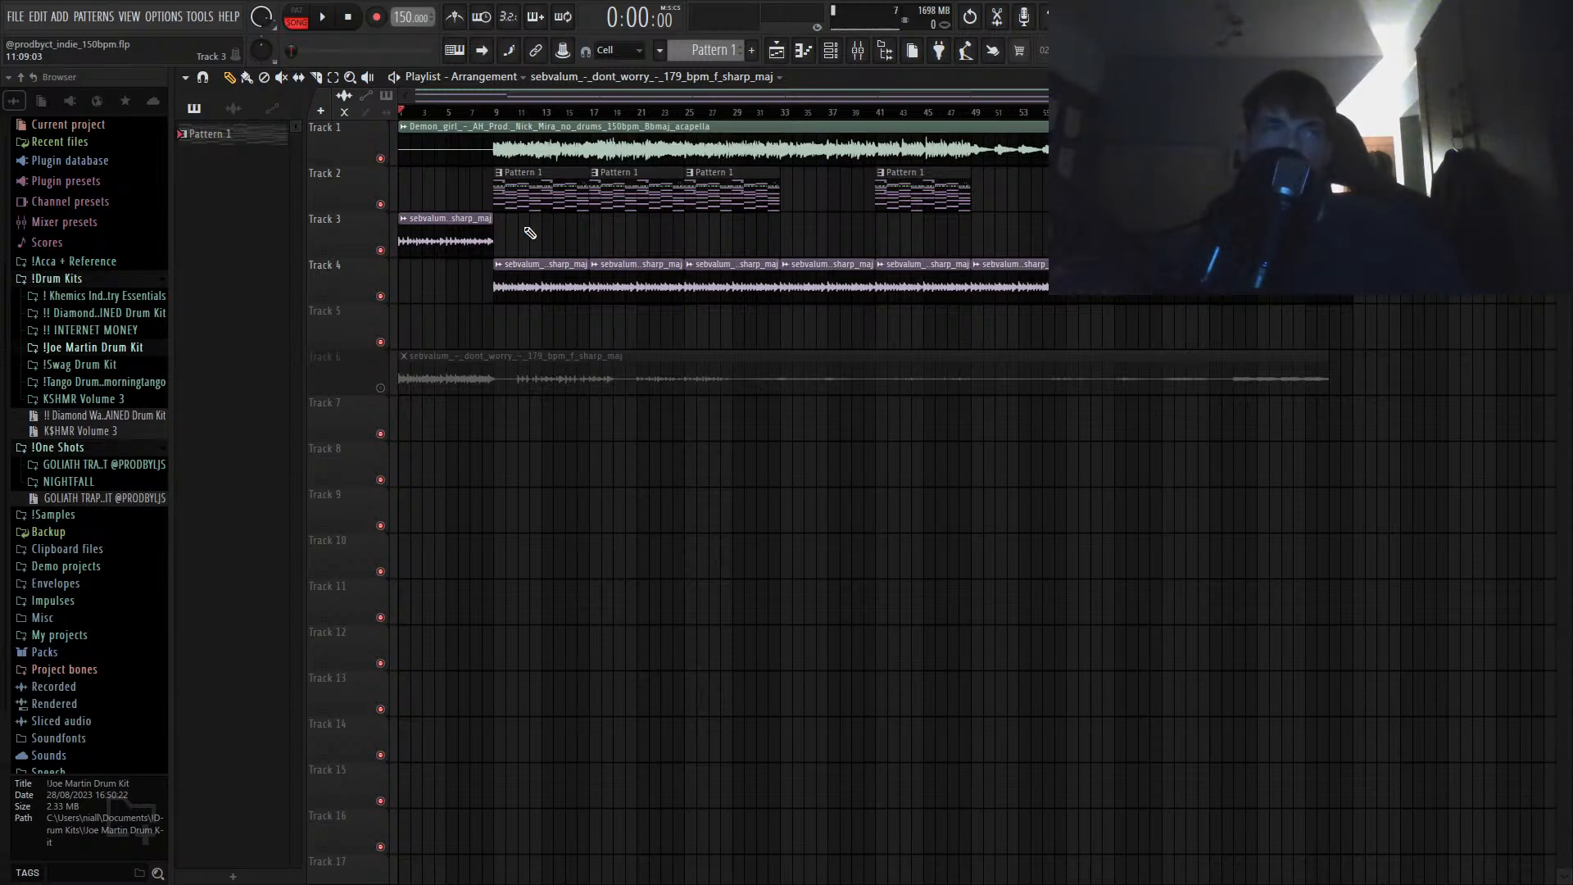
pyautogui.click(562, 361)
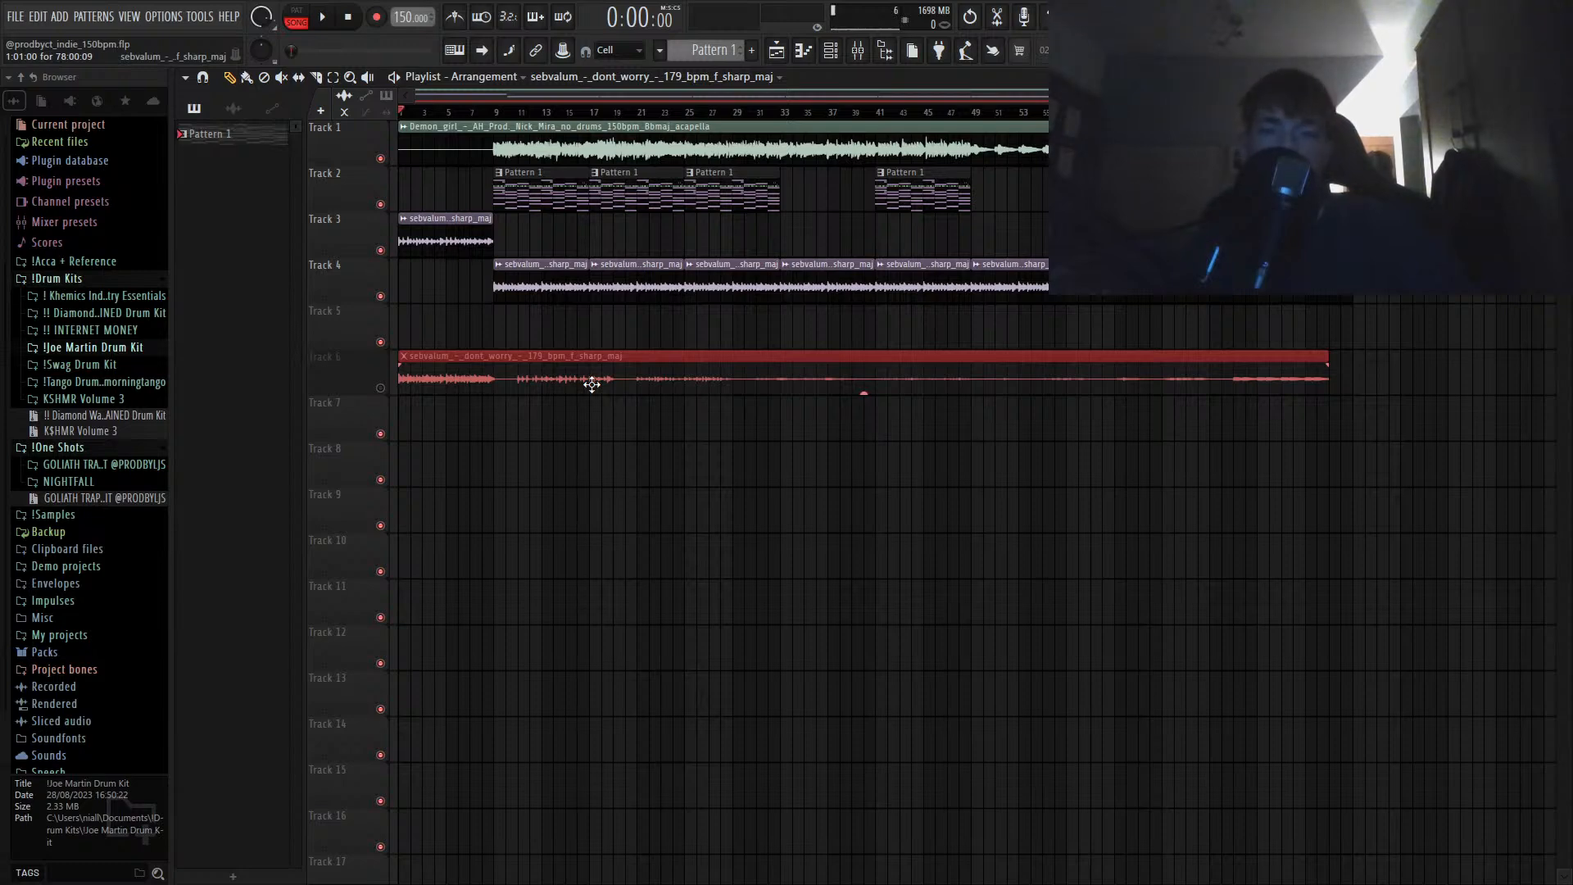
pyautogui.moveTo(592, 384); pyautogui.dragTo(386, 352)
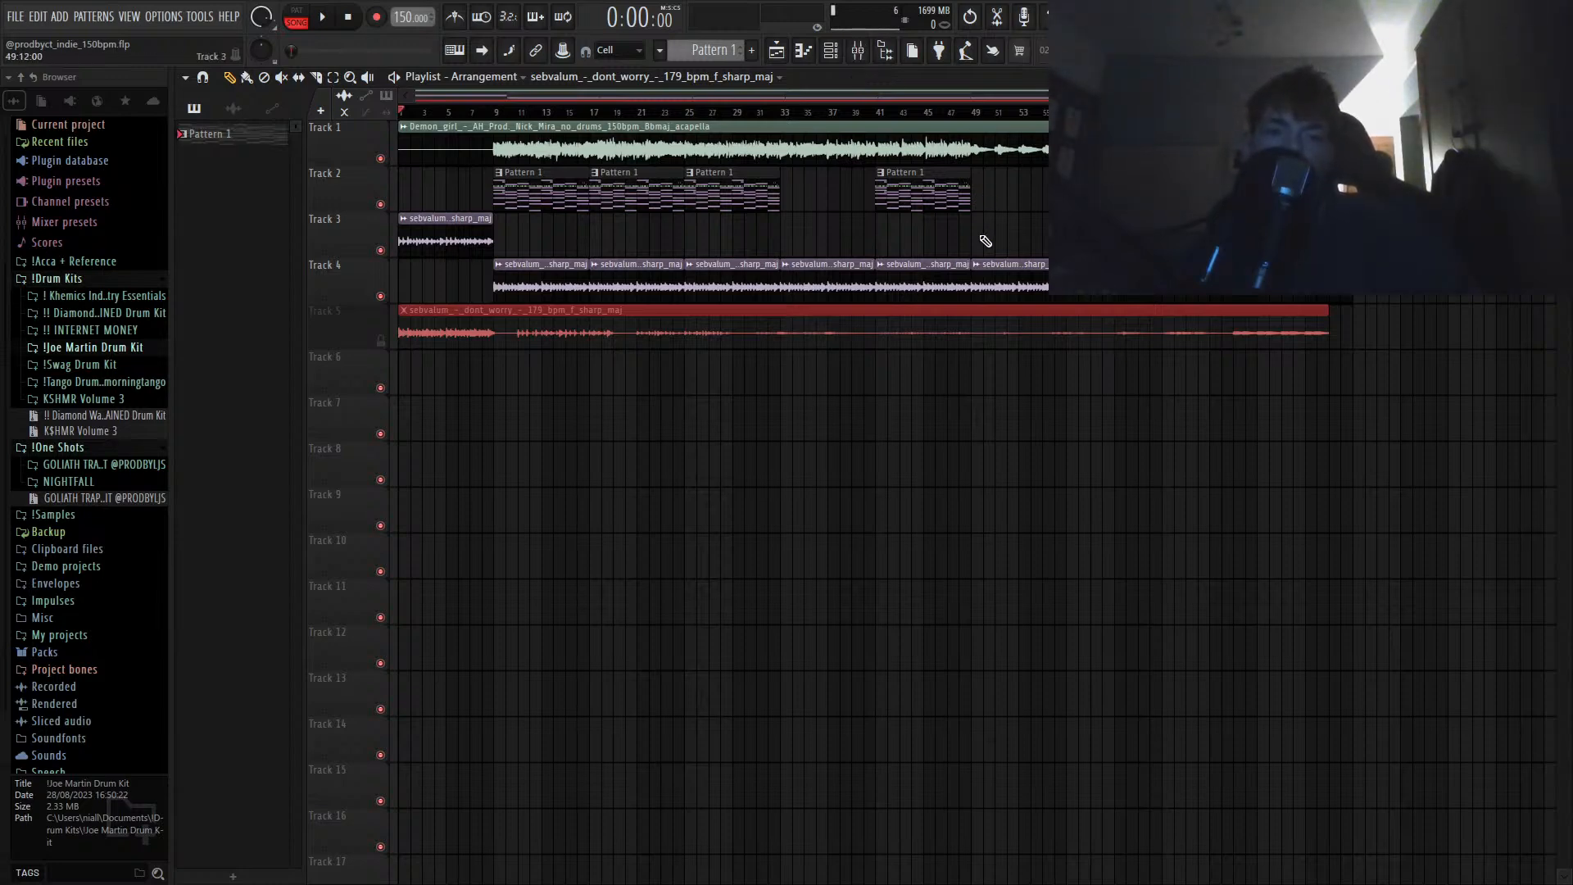
pyautogui.moveTo(984, 242); pyautogui.dragTo(1065, 244)
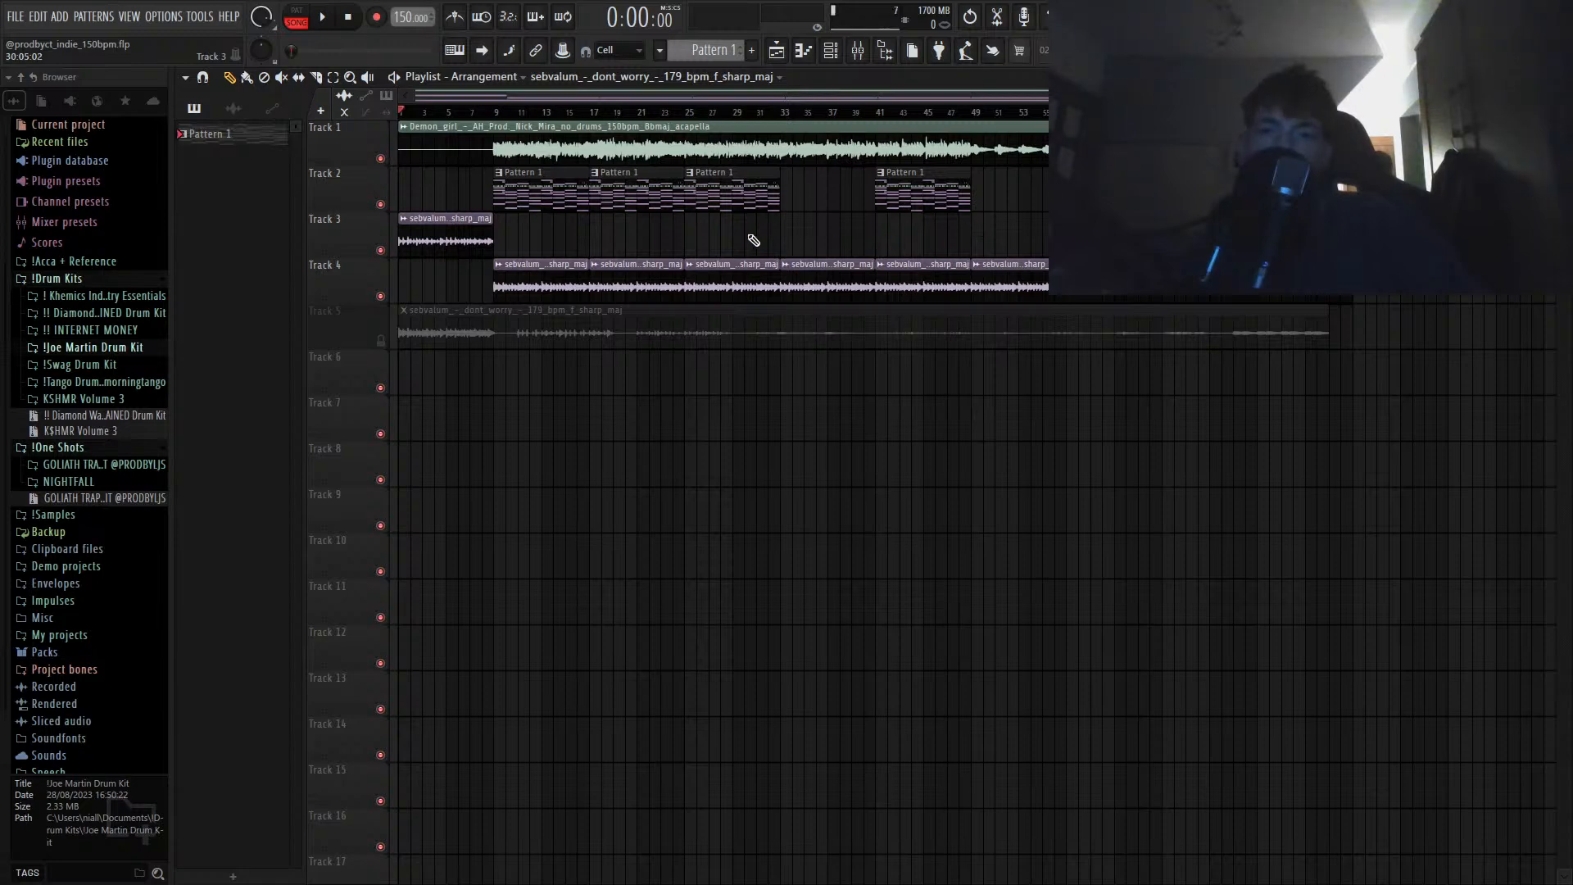
# Step: Mark bars 1 to 8 on the playlist timeline and open the KSHMR_FX_Elements folder in the KSHMR Volume 3 kit
pyautogui.moveTo(512, 114); pyautogui.dragTo(402, 115)
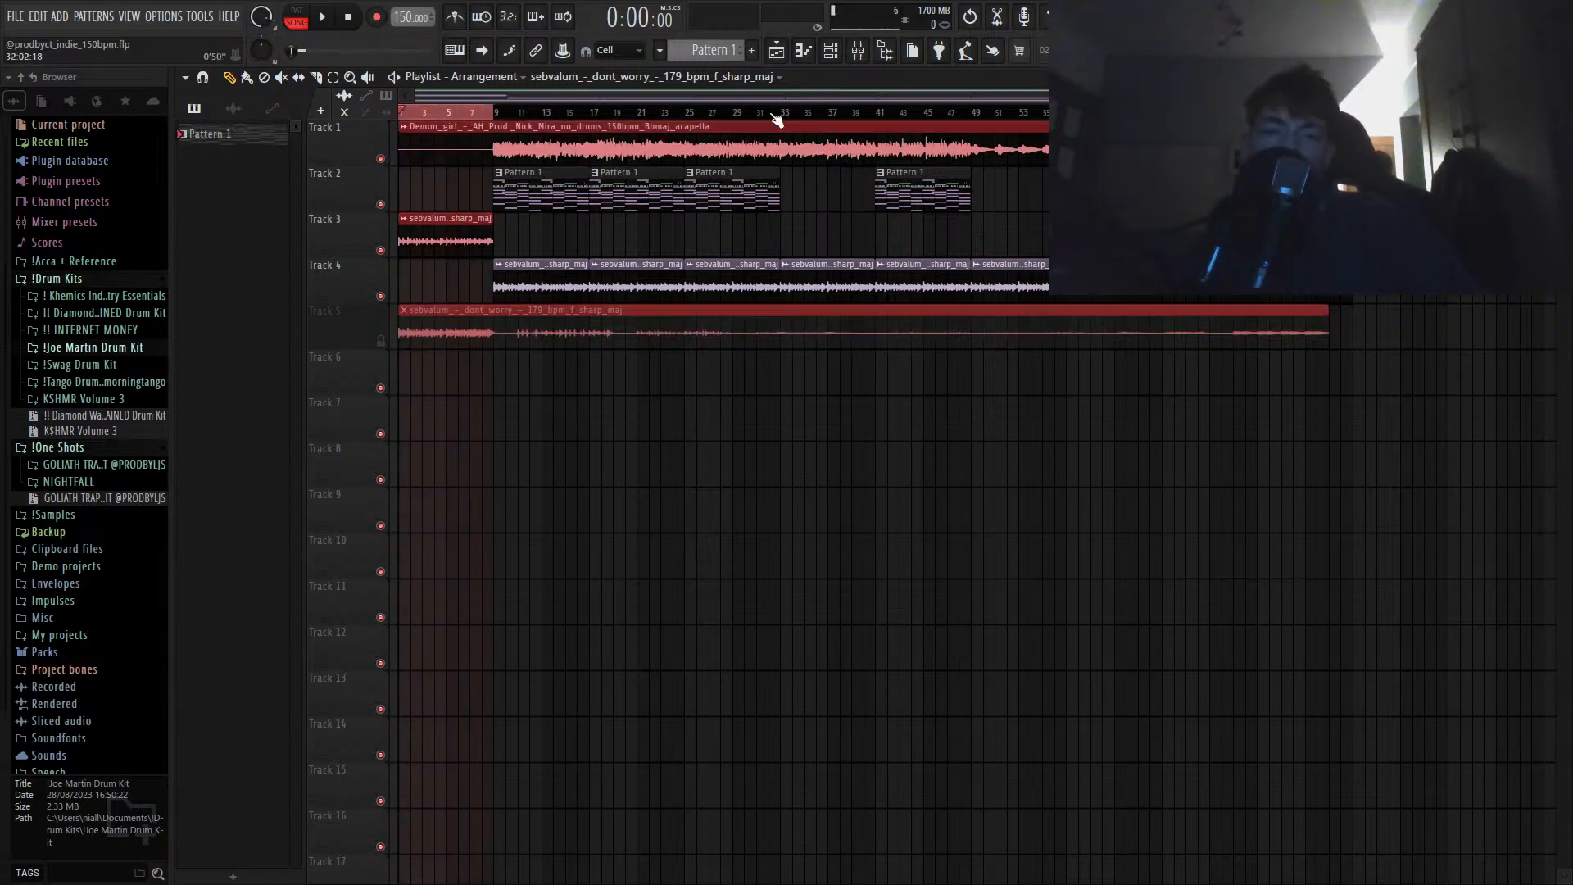
pyautogui.click(98, 399)
pyautogui.click(97, 399)
pyautogui.click(97, 400)
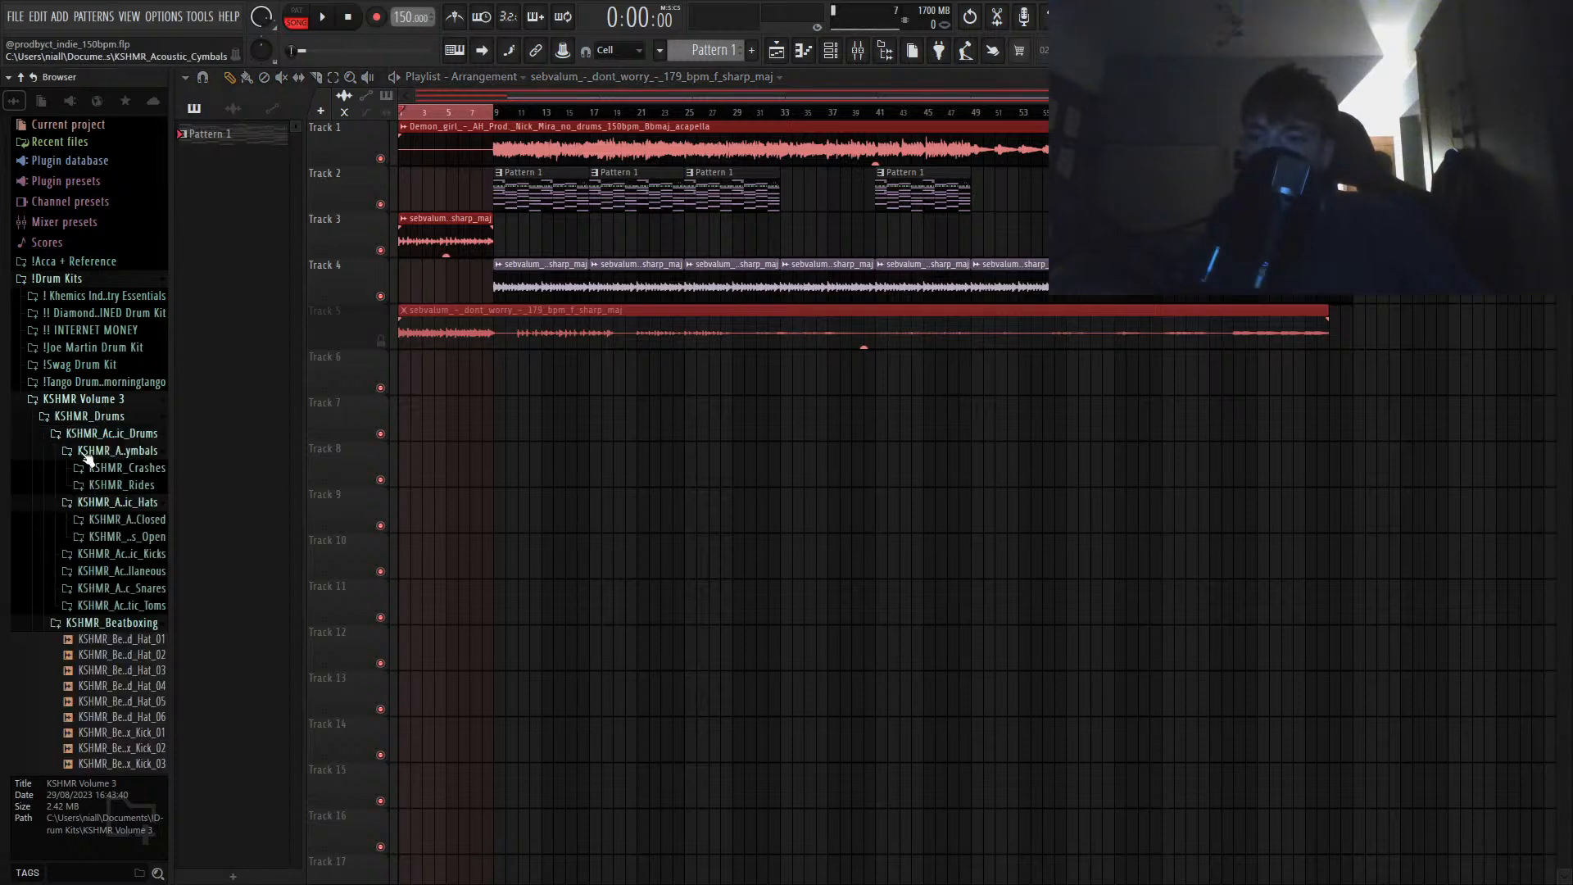
pyautogui.click(86, 433)
pyautogui.click(90, 416)
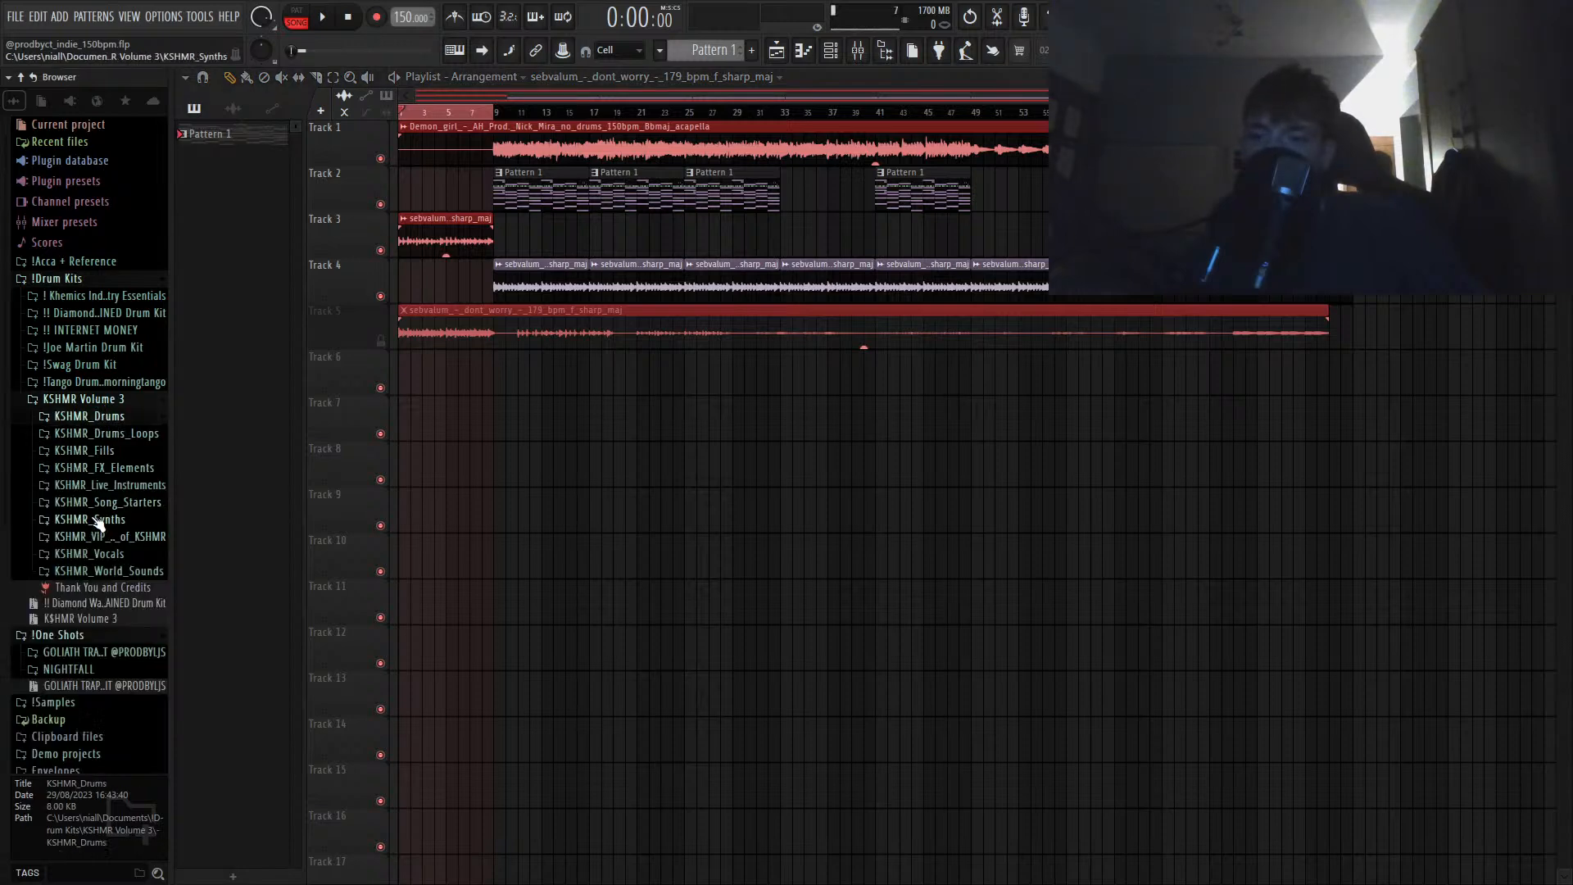
pyautogui.click(99, 468)
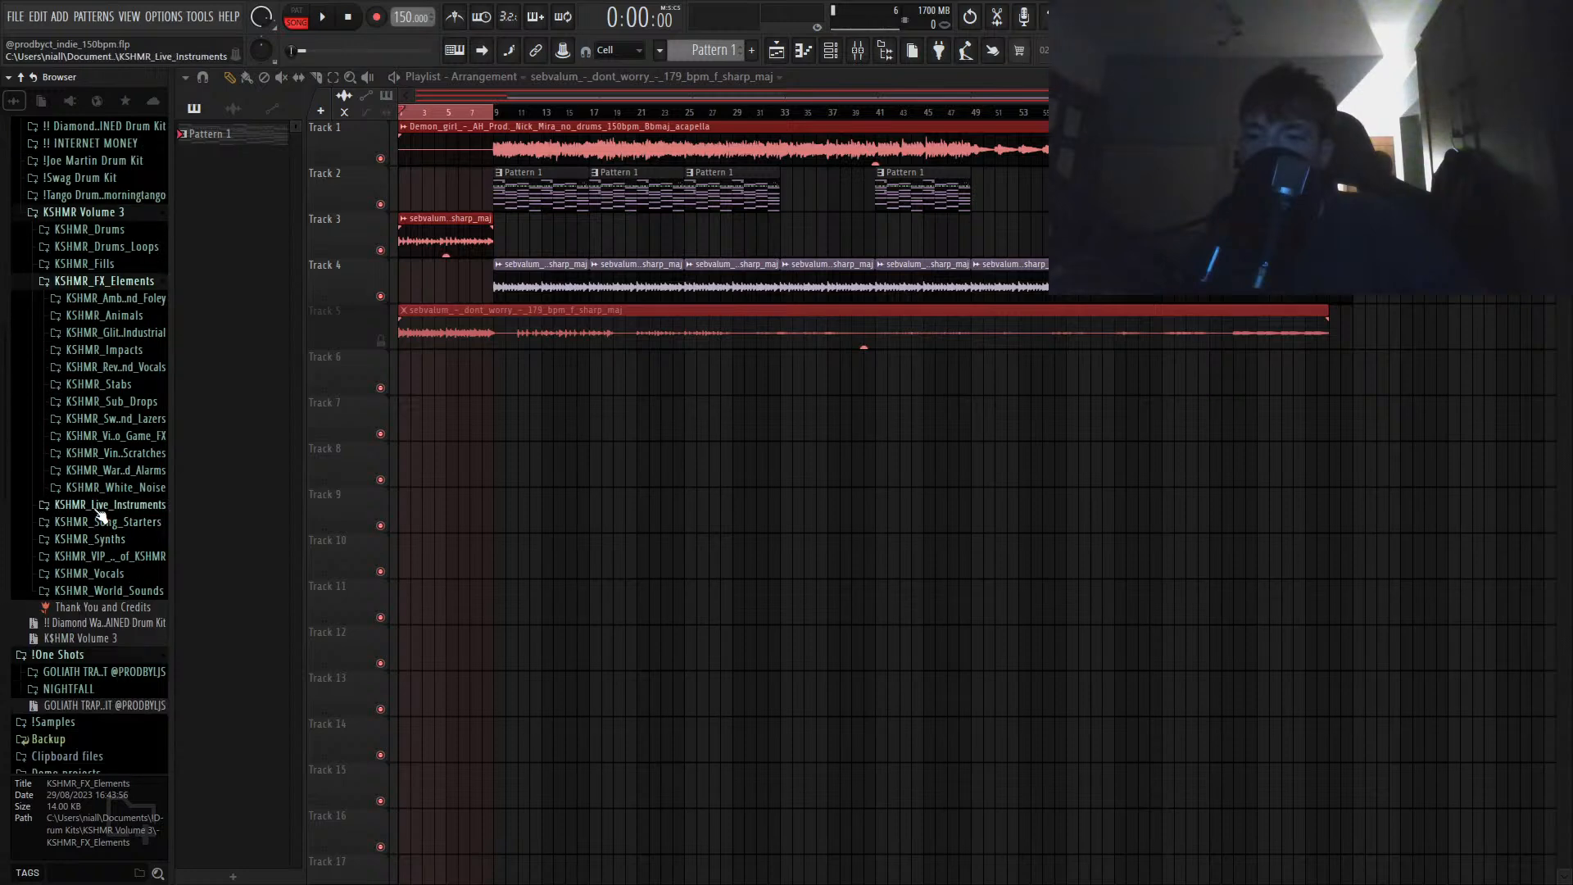
# Step: Open the Vinyl_Noise sample folder inside KSHMR_Vinyl_and_Scratches
pyautogui.click(106, 489)
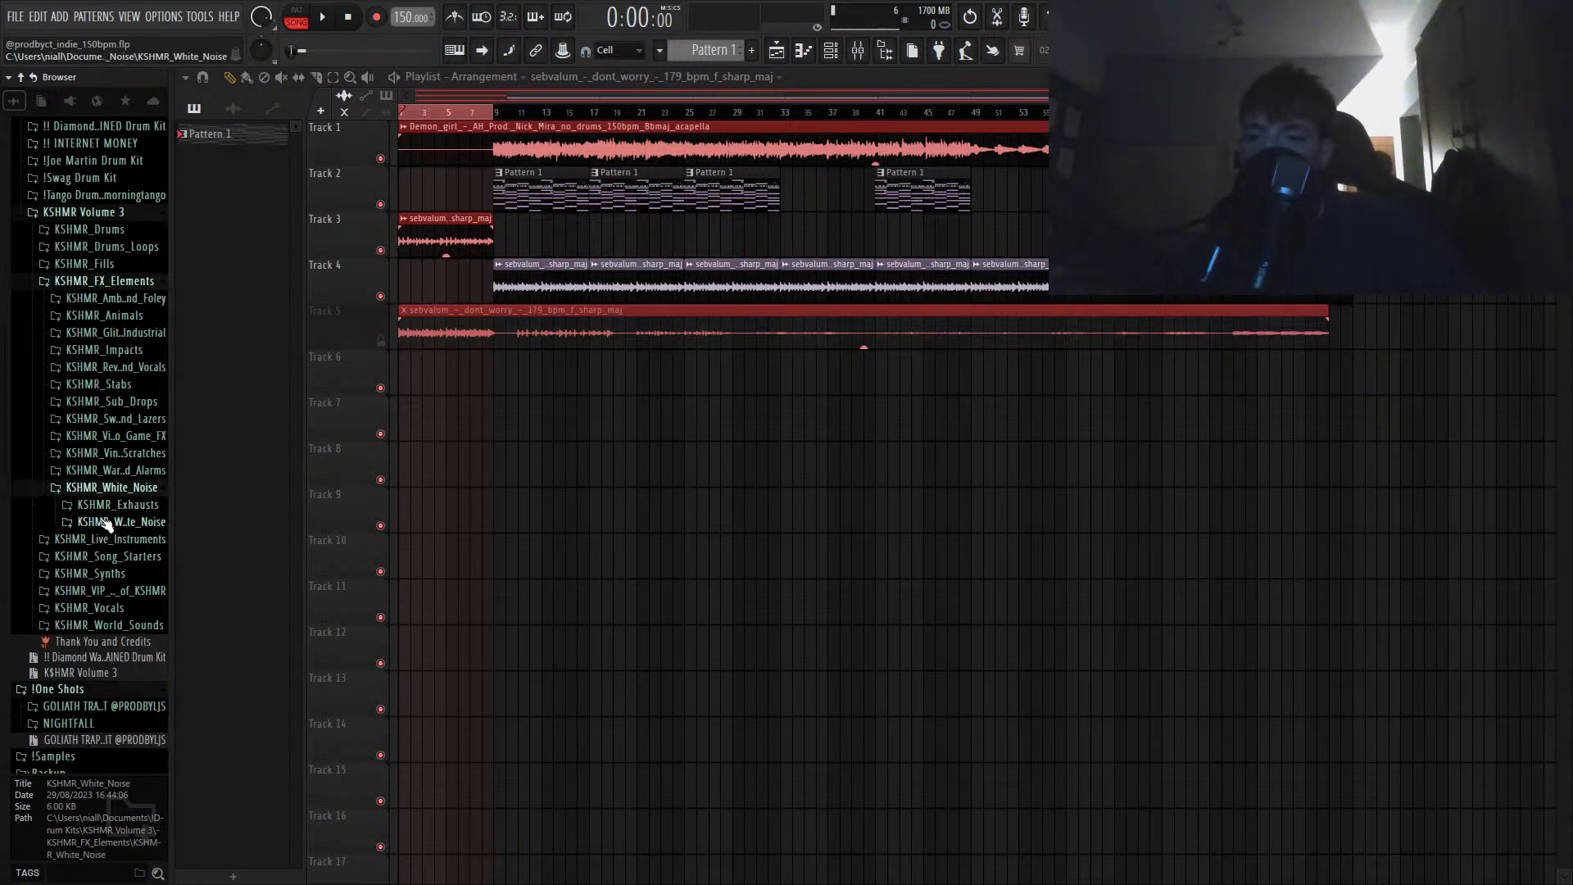
pyautogui.click(106, 488)
pyautogui.click(110, 454)
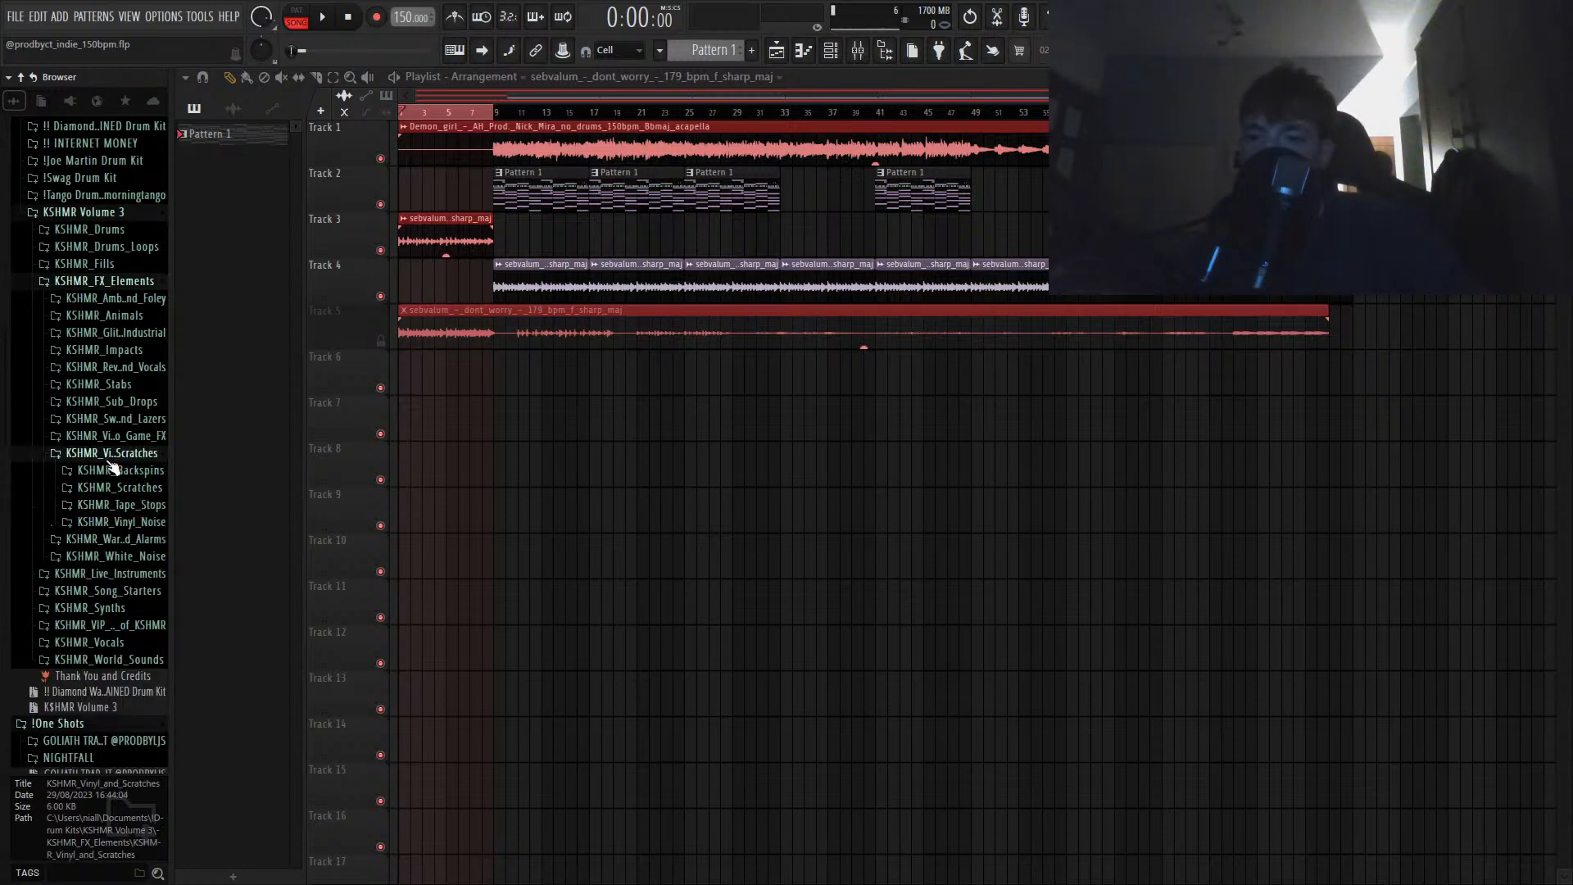
pyautogui.click(111, 521)
# Step: Audition the vinyl noise samples and place KSHMR_Vinyl_Noise_05 at bar 1 of Track 7
pyautogui.click(110, 570)
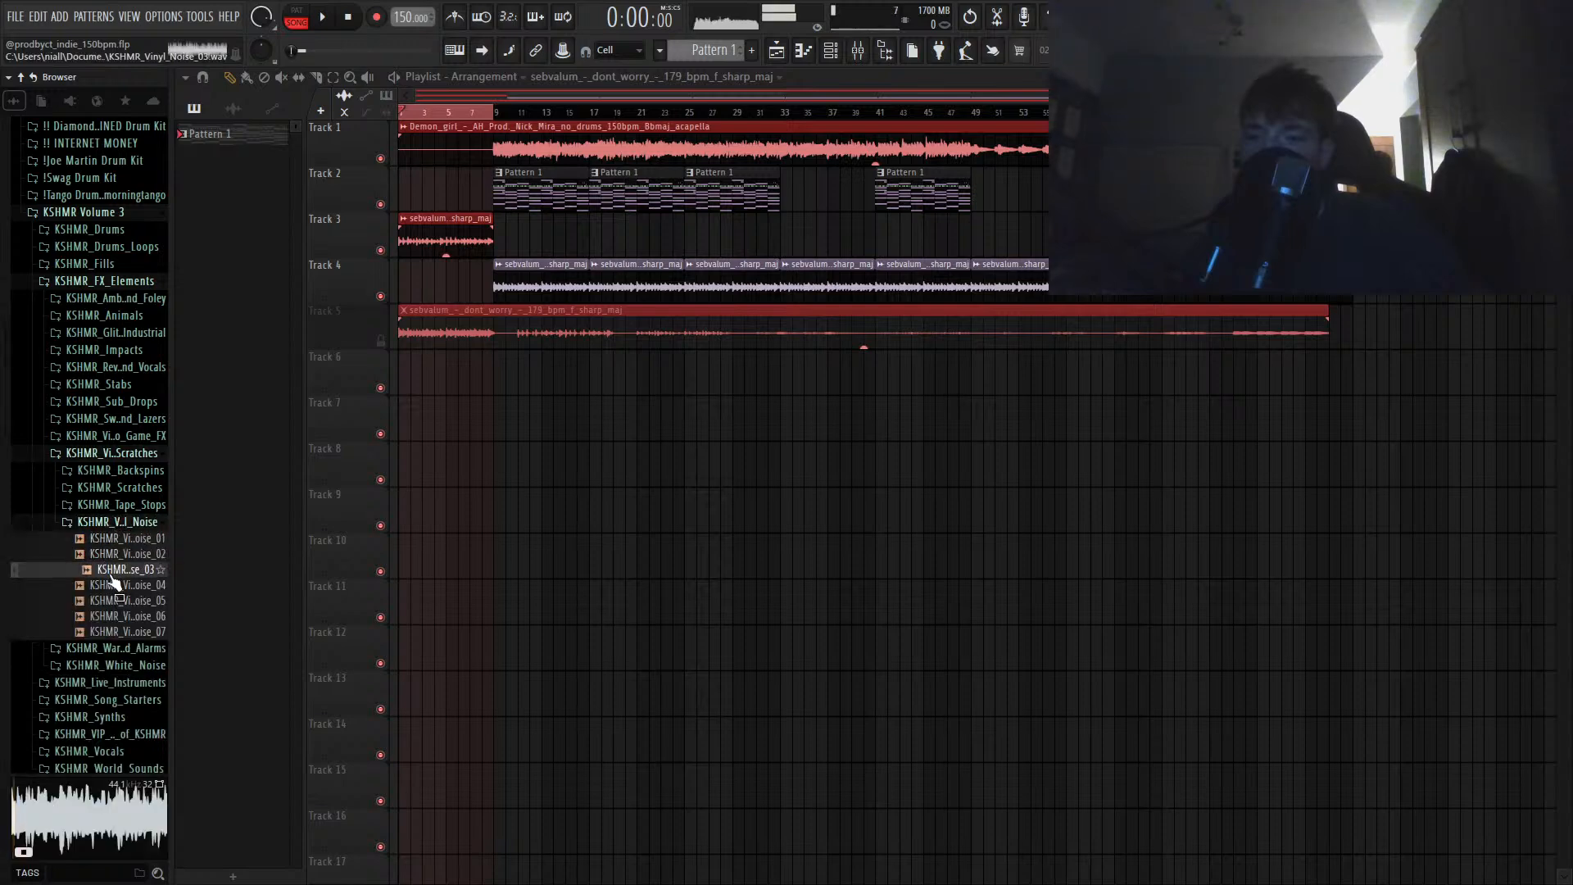
pyautogui.click(113, 585)
pyautogui.click(114, 601)
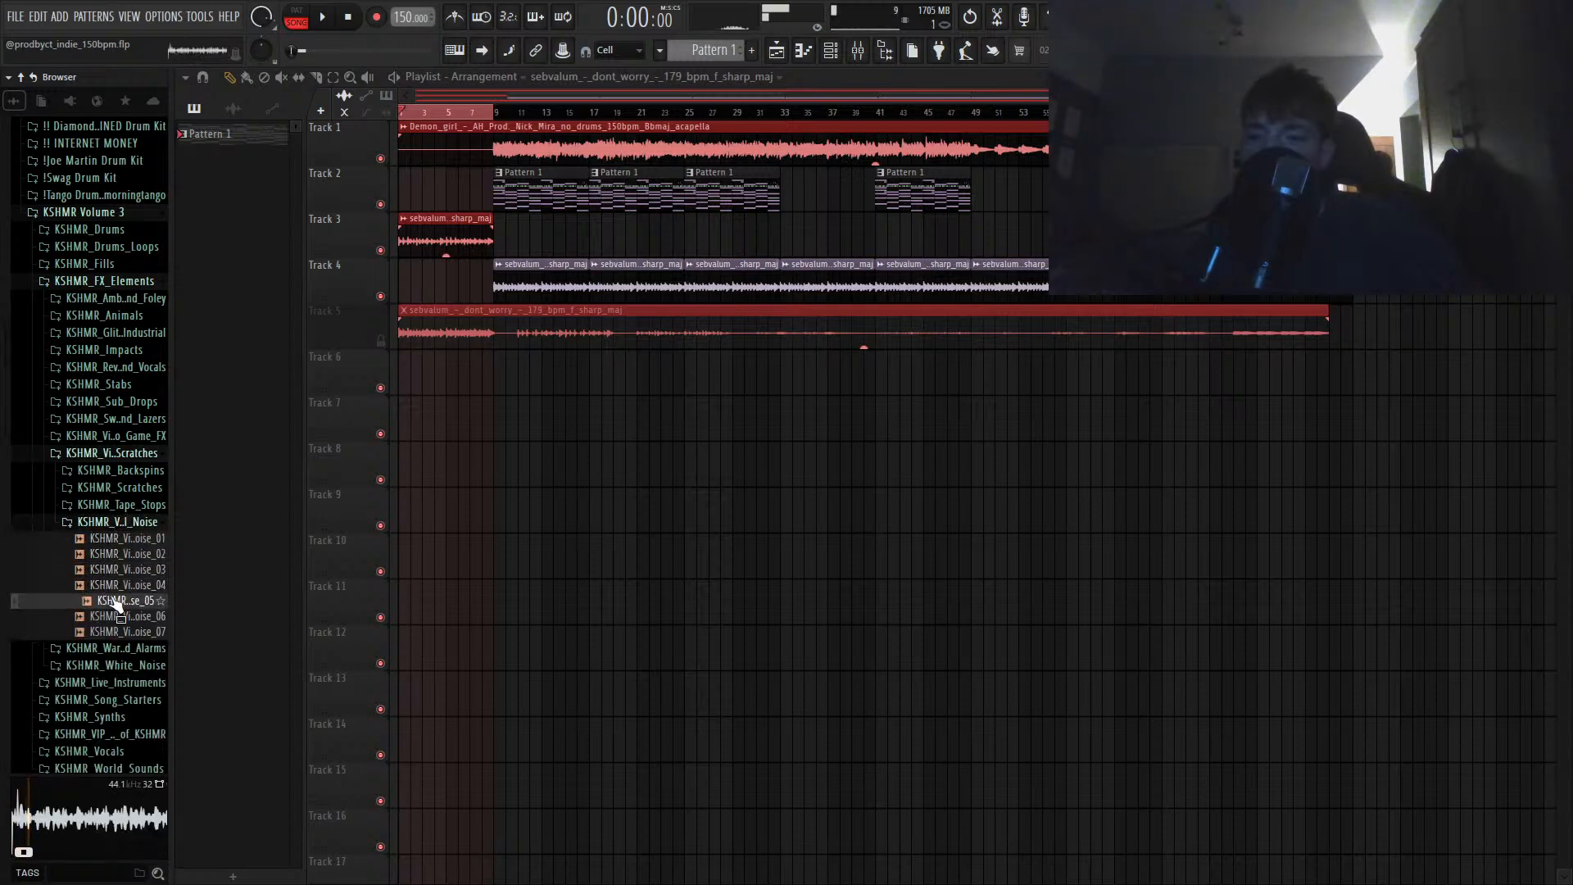
pyautogui.click(117, 616)
pyautogui.moveTo(117, 603); pyautogui.dragTo(406, 425)
pyautogui.scroll(4, 411, 409)
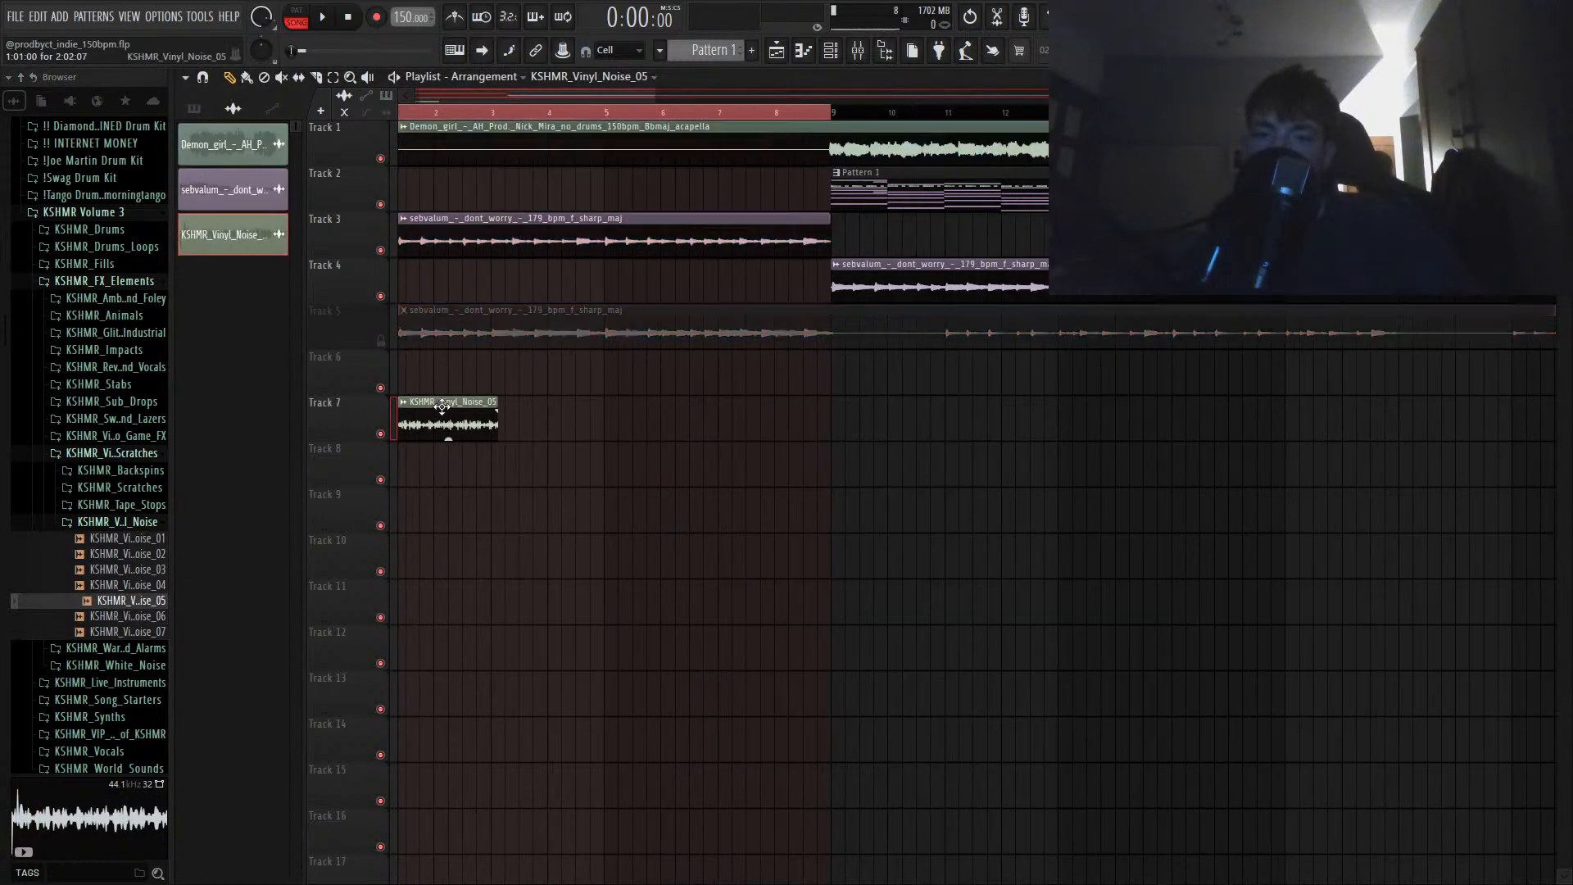
# Step: Time-stretch the KSHMR_Vinyl_Noise_05 clip to exactly two bars and clear the timeline selection
pyautogui.doubleClick(411, 409)
pyautogui.moveTo(495, 157); pyautogui.dragTo(956, 386)
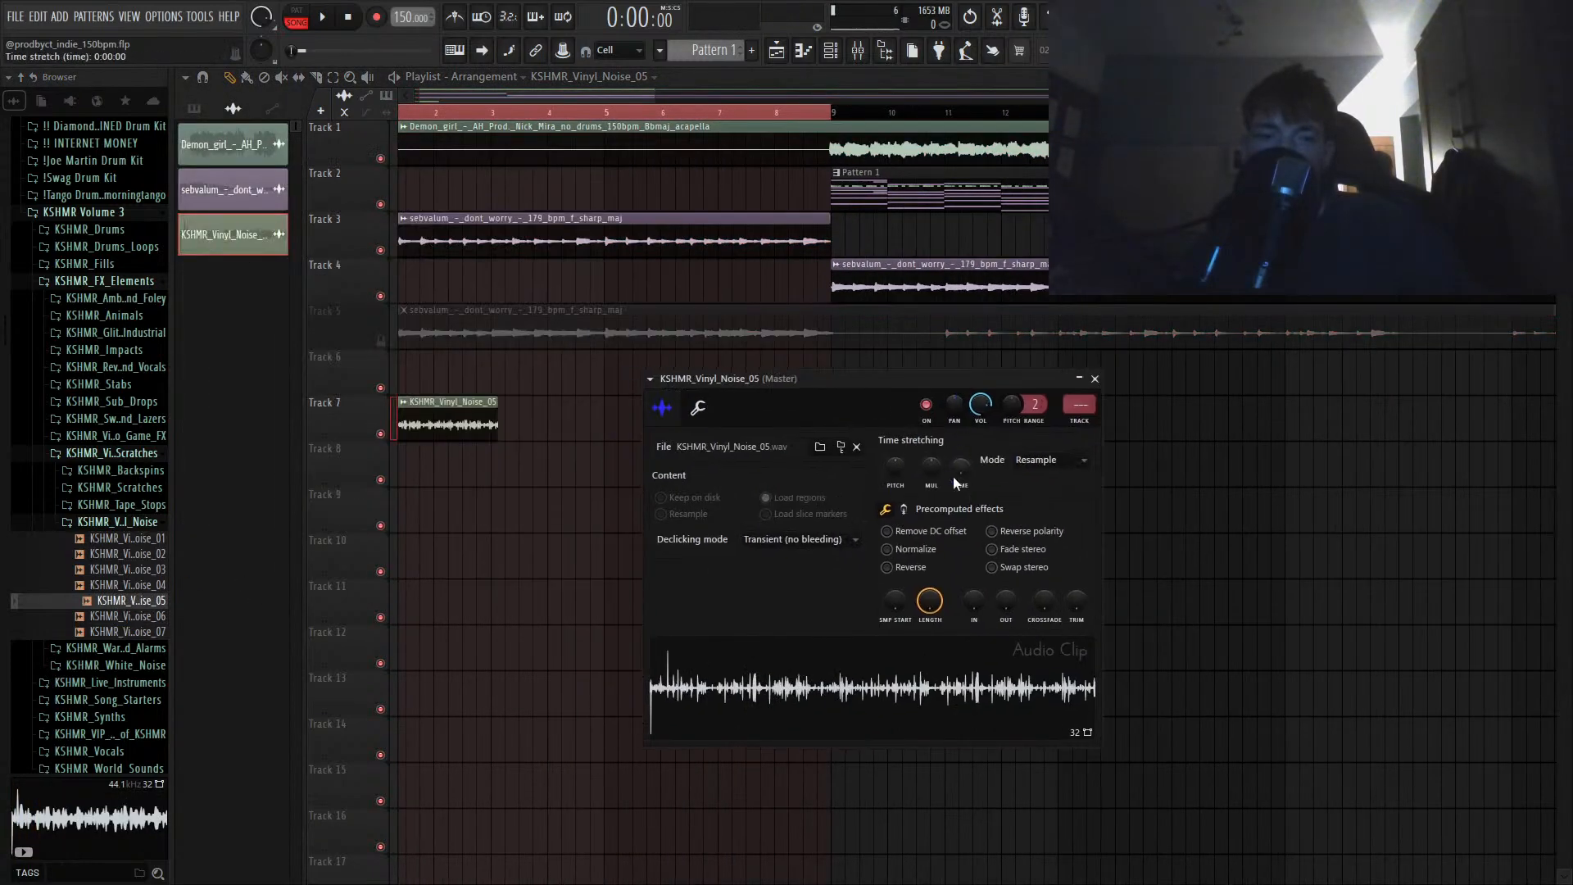
pyautogui.moveTo(961, 465); pyautogui.dragTo(961, 481)
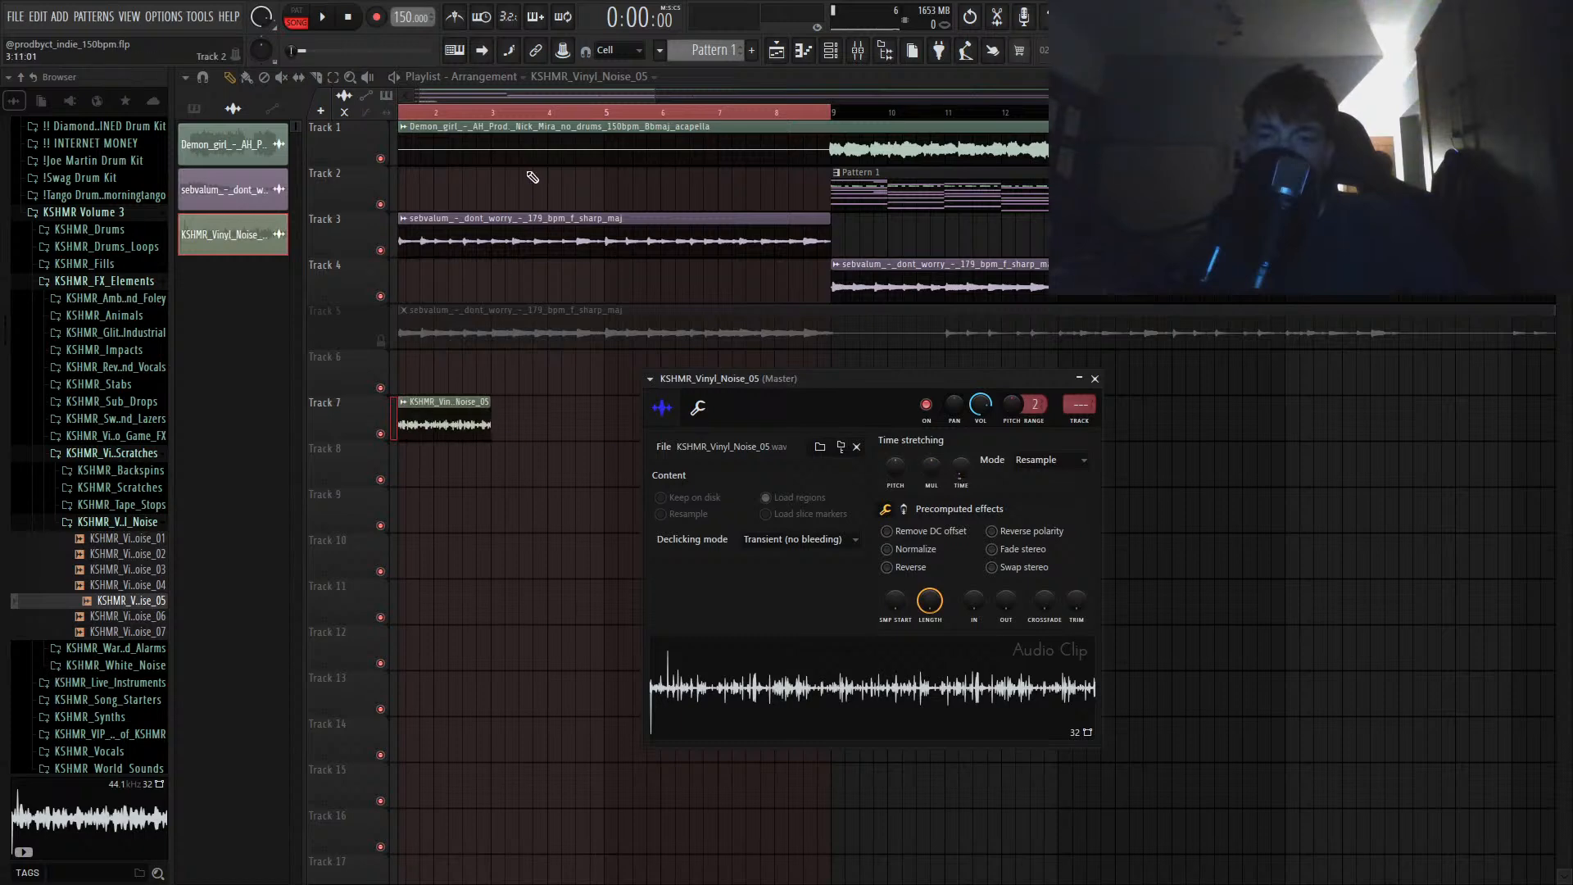
pyautogui.moveTo(521, 114); pyautogui.dragTo(393, 141)
# Step: Duplicate the vinyl noise clip three times on Track 7 to fill the eight-bar intro
pyautogui.moveTo(560, 429); pyautogui.dragTo(459, 420)
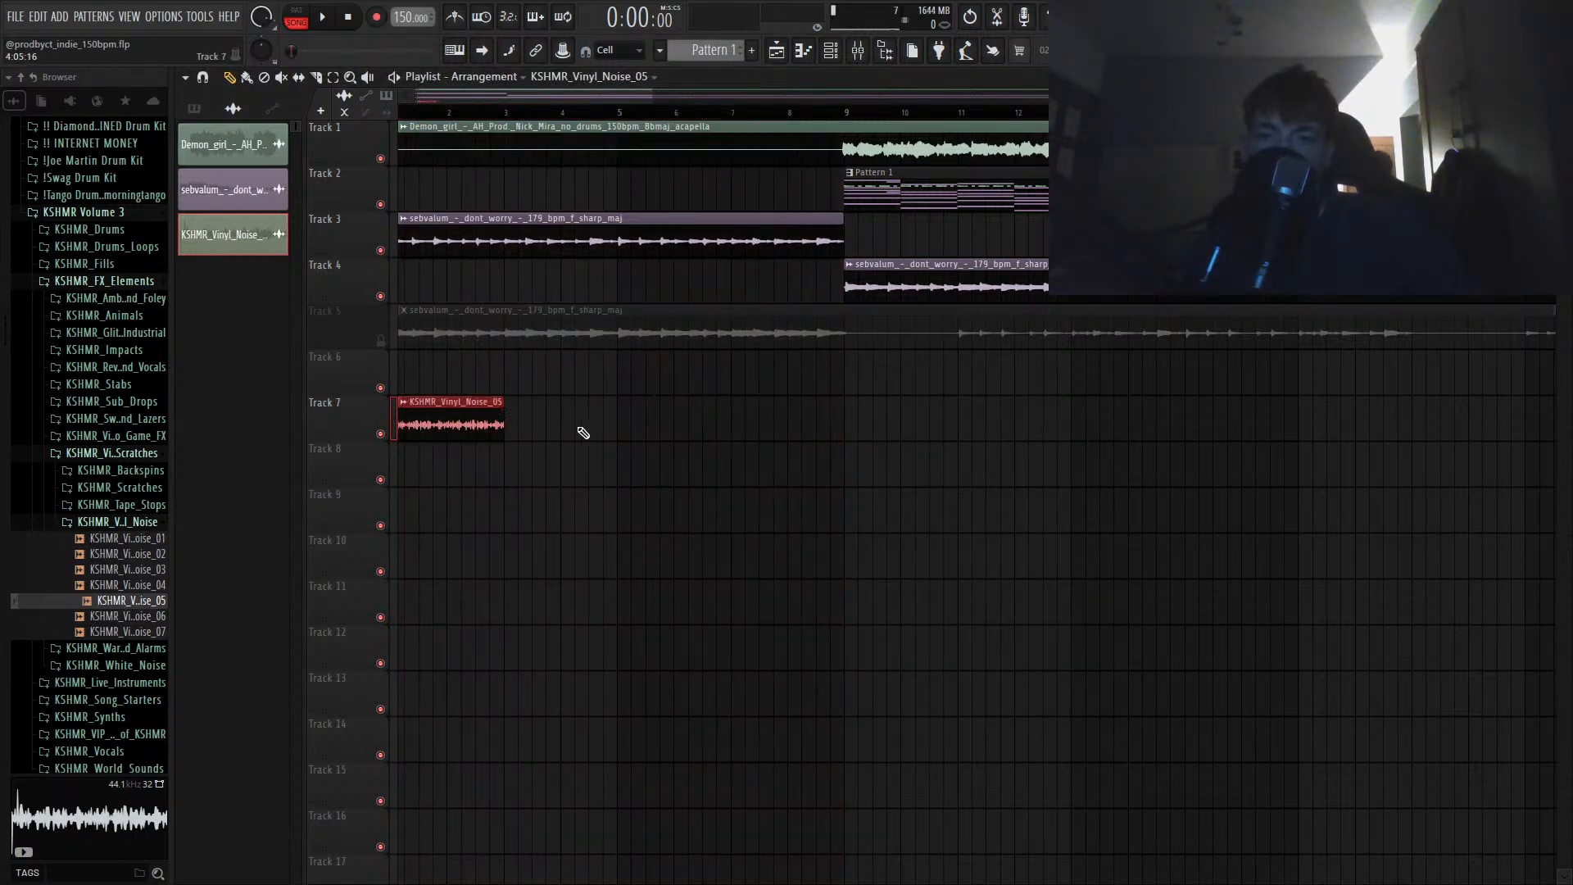
pyautogui.hotkey('ctrl', 'b')
pyautogui.hotkey('ctrl', 'b')
pyautogui.hotkey('ctrl', 'b')
# Step: Lower the volume of all four vinyl noise clips to -8.3 dB
pyautogui.moveTo(871, 423); pyautogui.dragTo(328, 474)
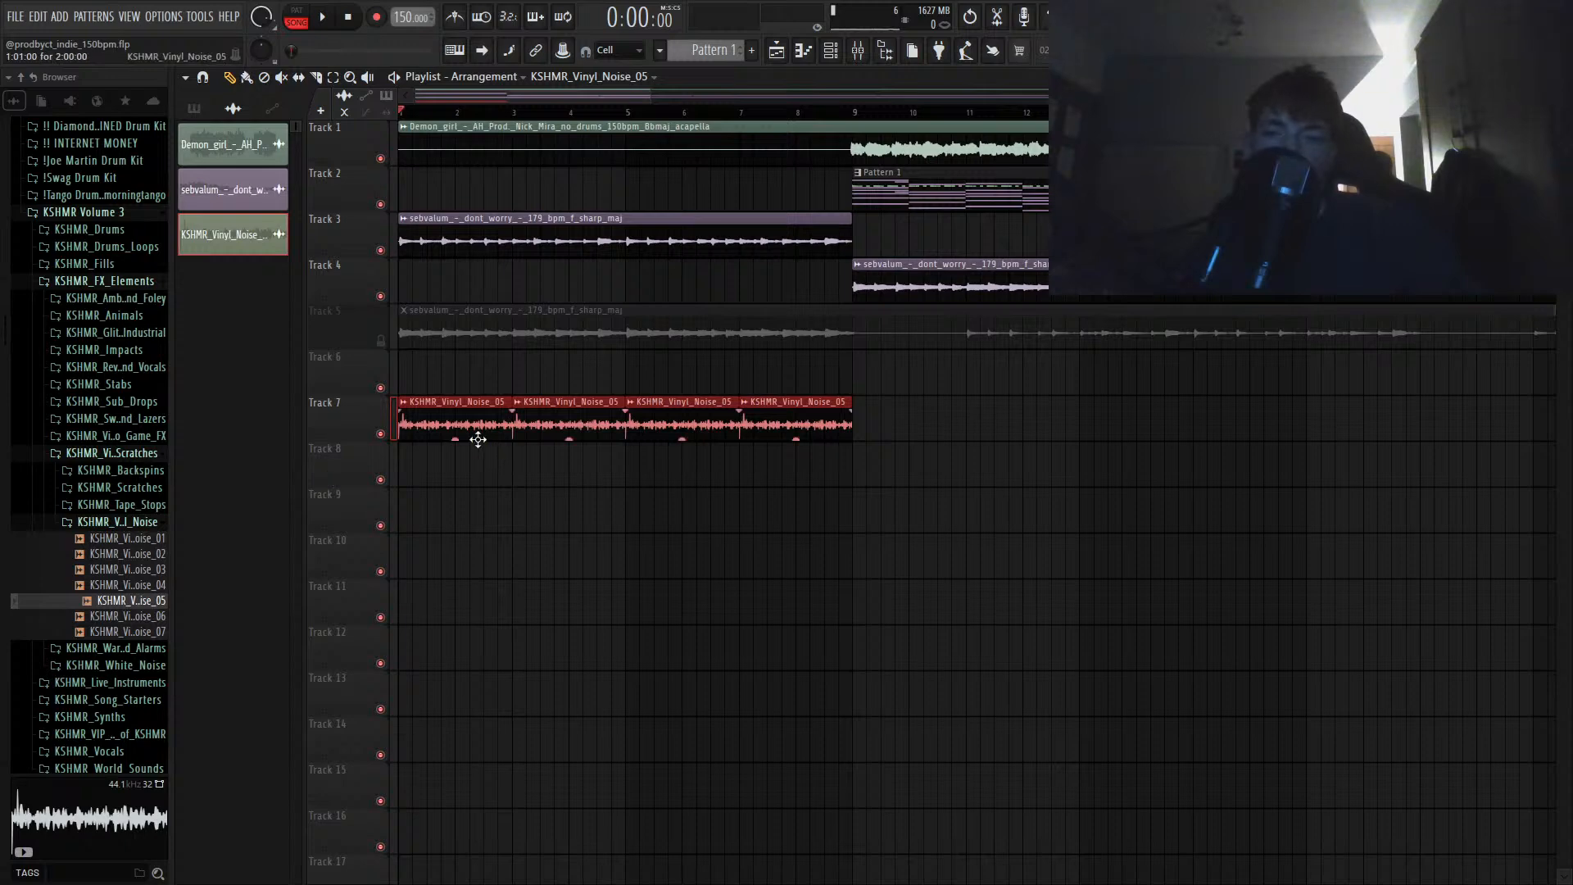
pyautogui.moveTo(459, 439); pyautogui.dragTo(453, 440)
pyautogui.scroll(-7, 752, 439)
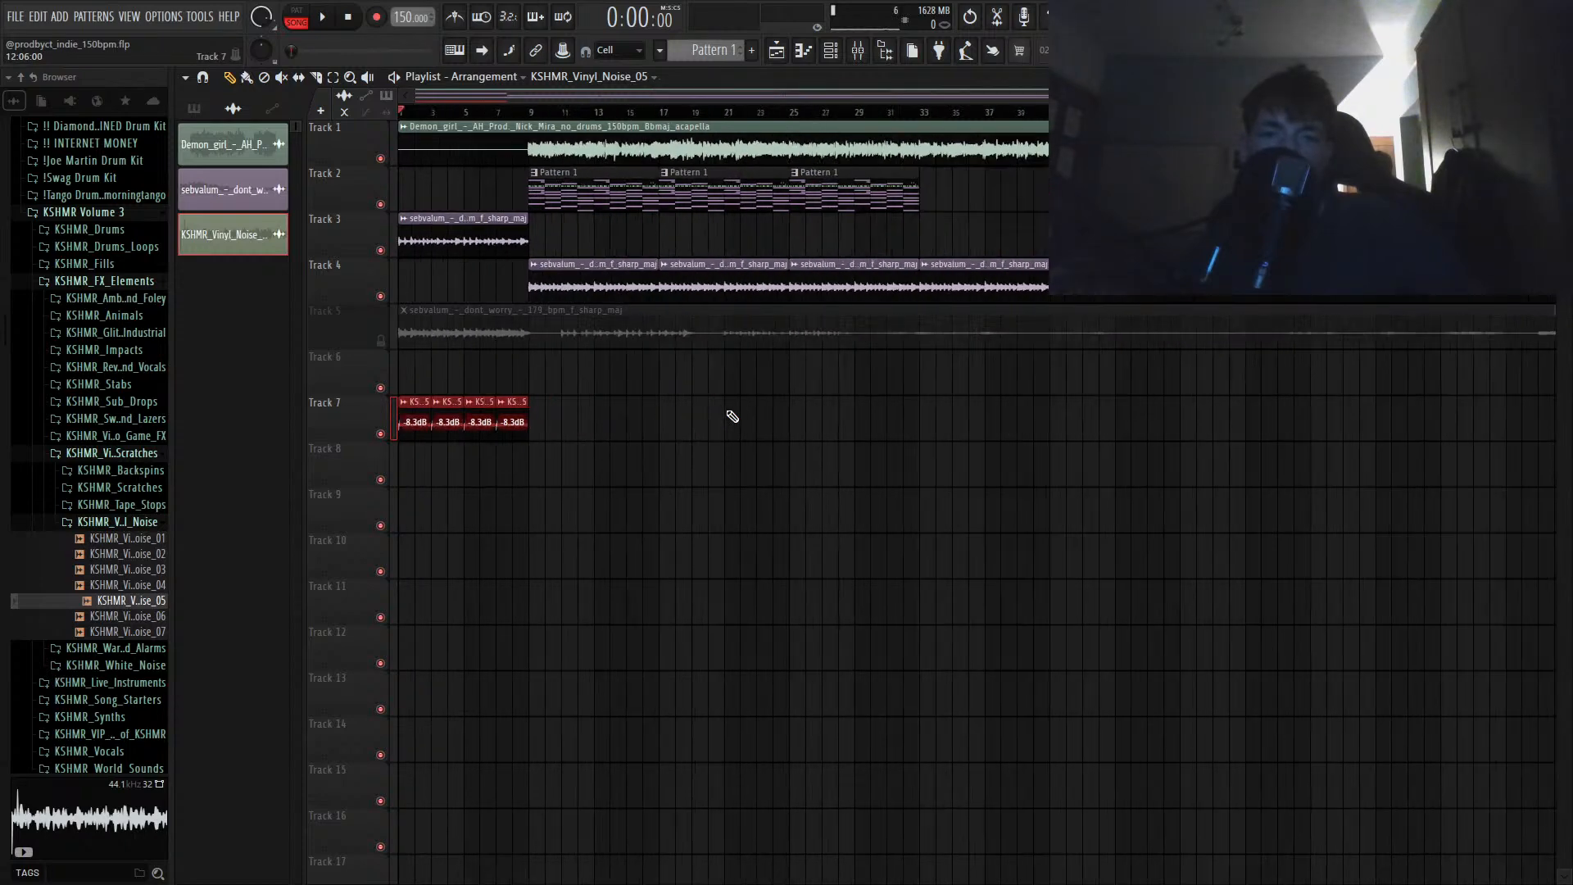
pyautogui.scroll(3, 378, 412)
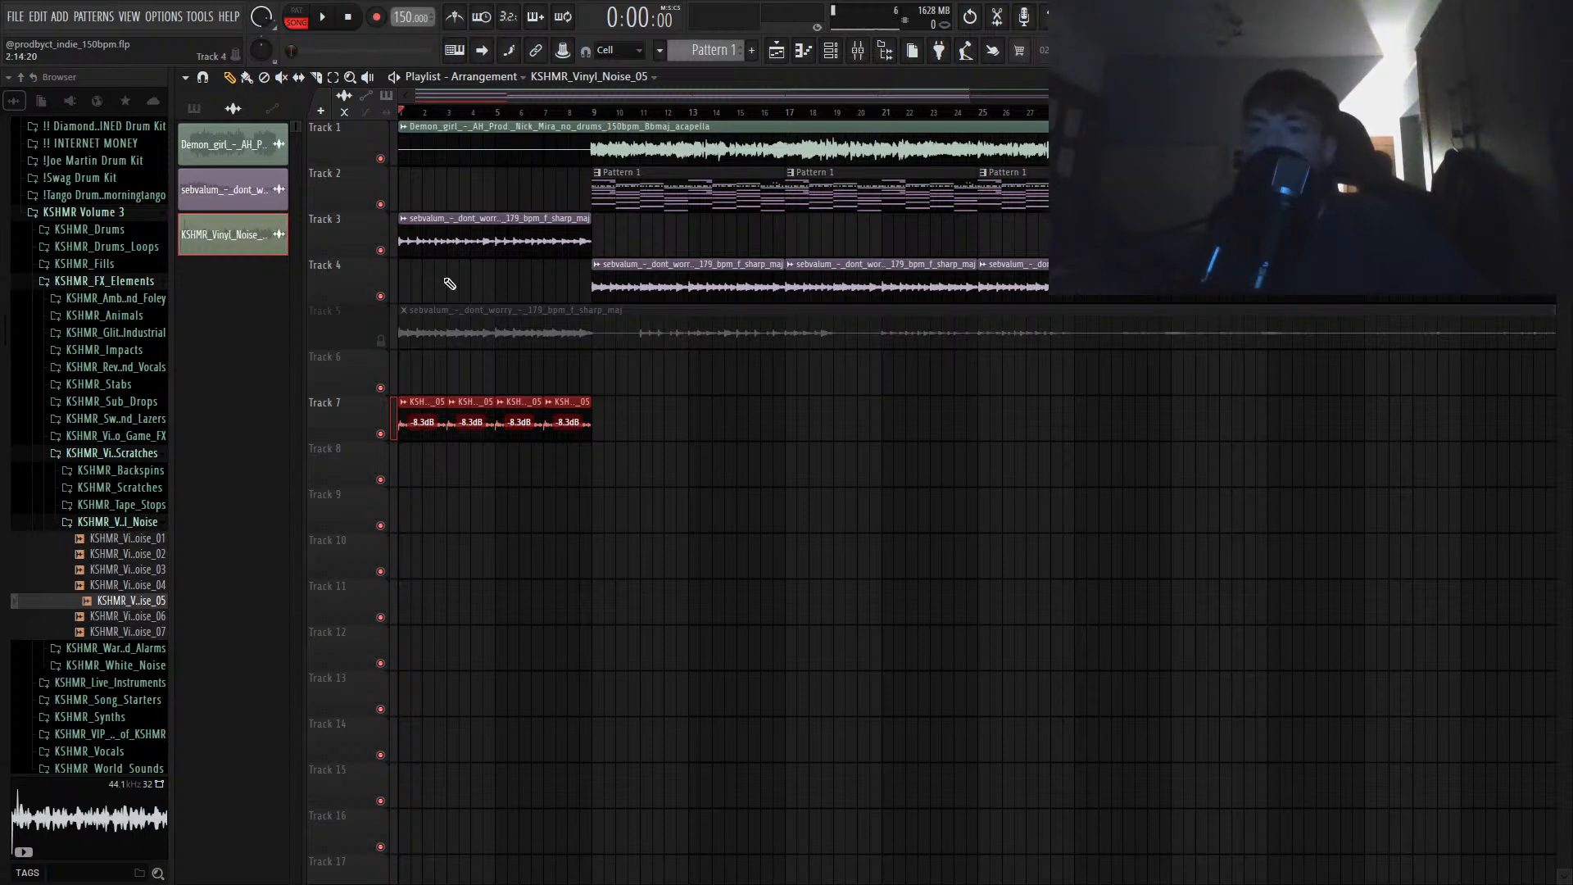
# Step: Place the KSHMR_Ambiance_Scene_08_Jungle_Storm sample from the Ambiance_Scenes folder at bar 1 of Track 8
pyautogui.click(125, 454)
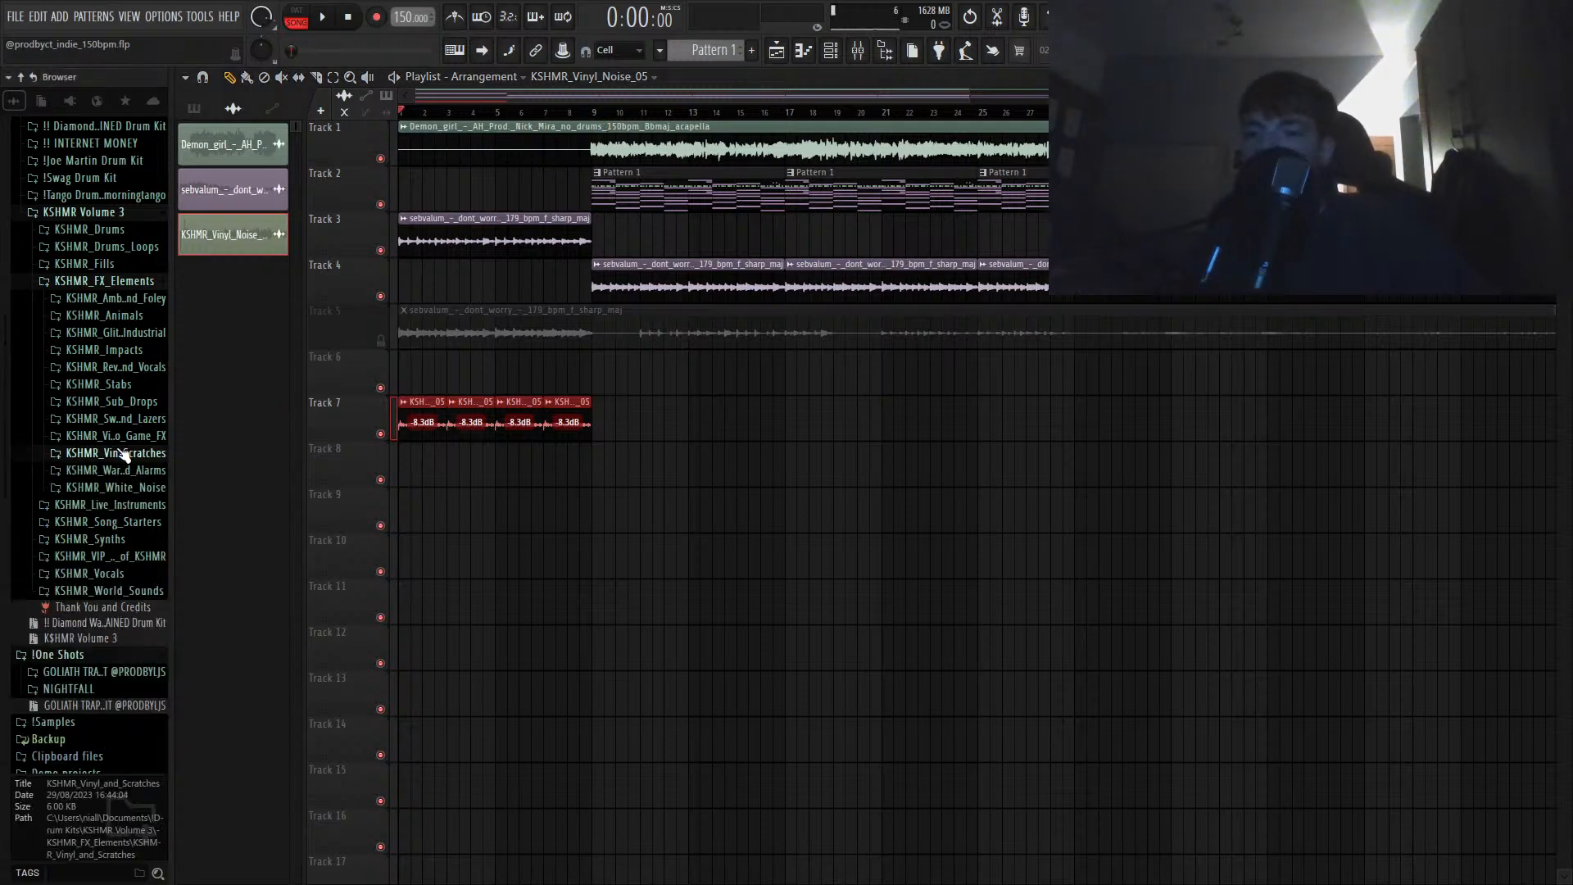
pyautogui.click(105, 282)
pyautogui.click(105, 282)
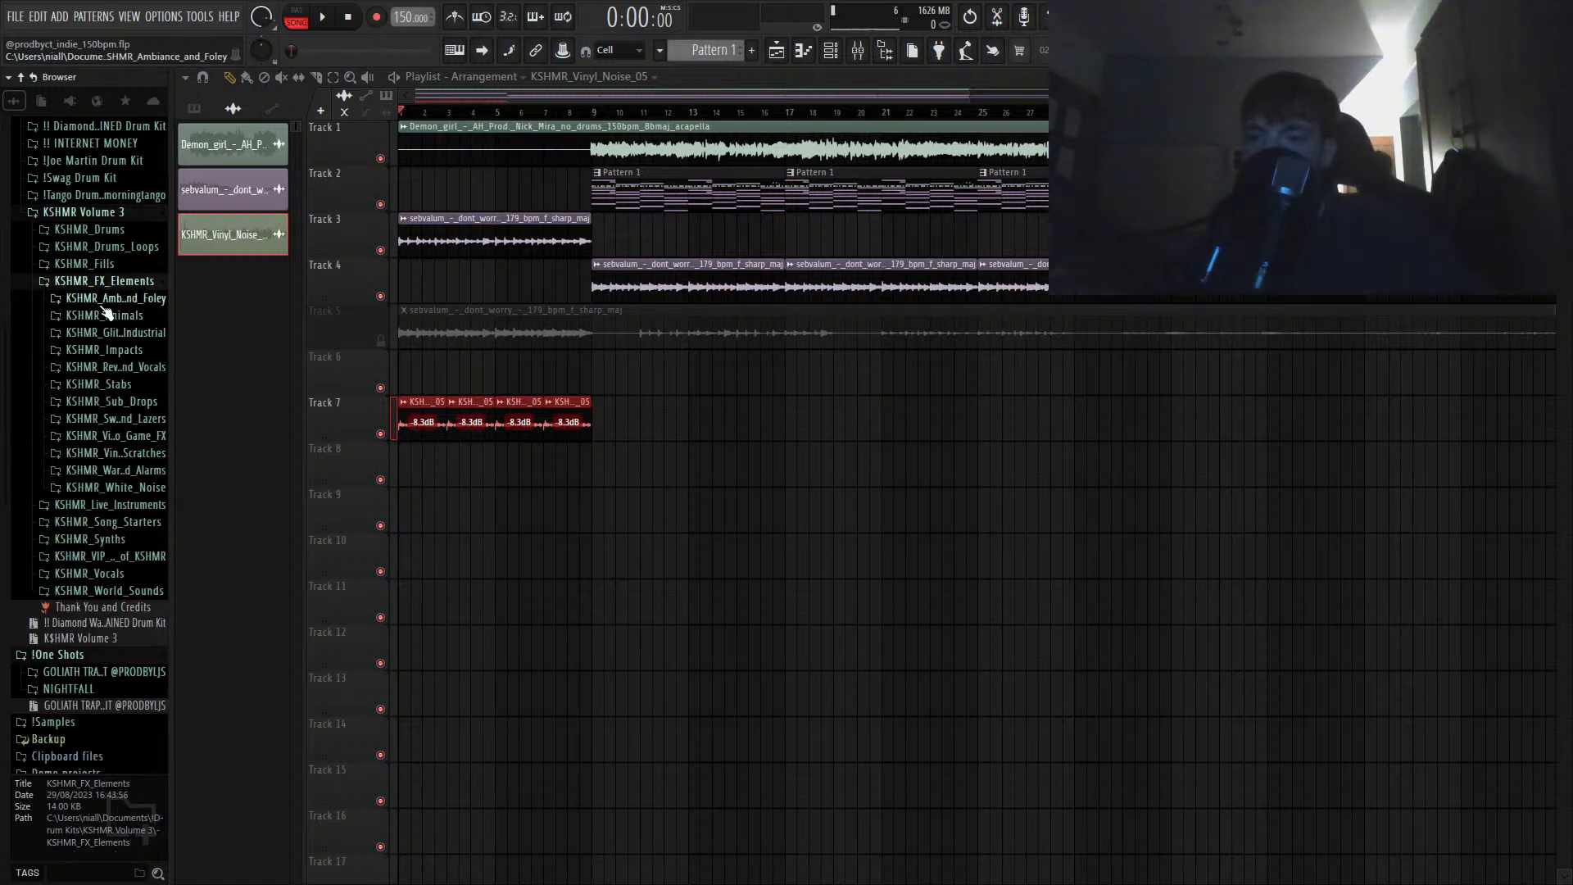
pyautogui.click(102, 300)
pyautogui.click(106, 351)
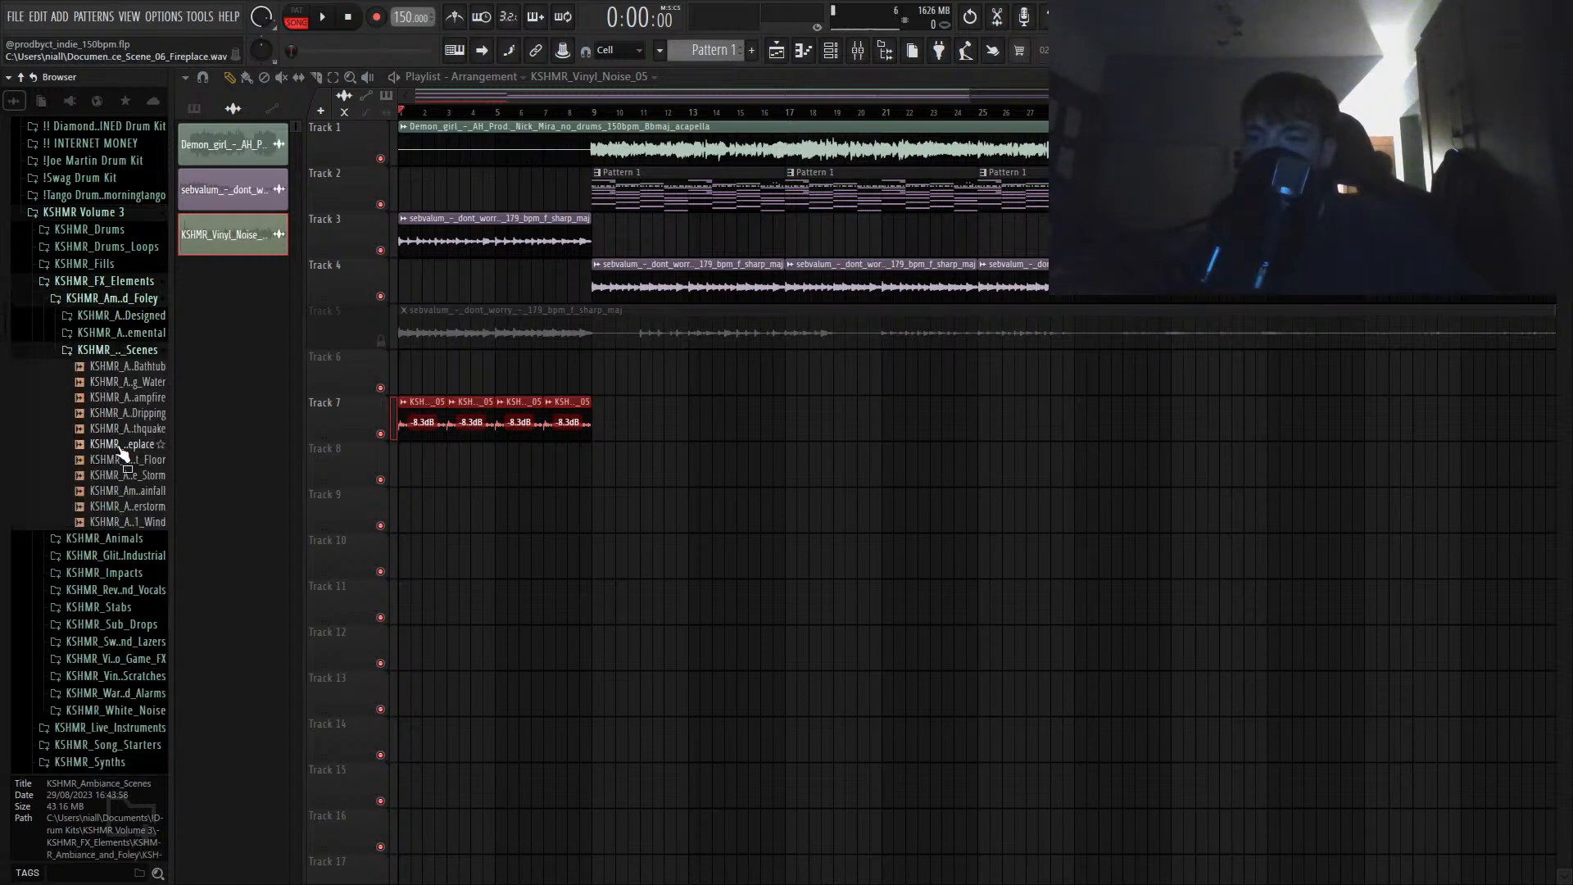
pyautogui.click(126, 478)
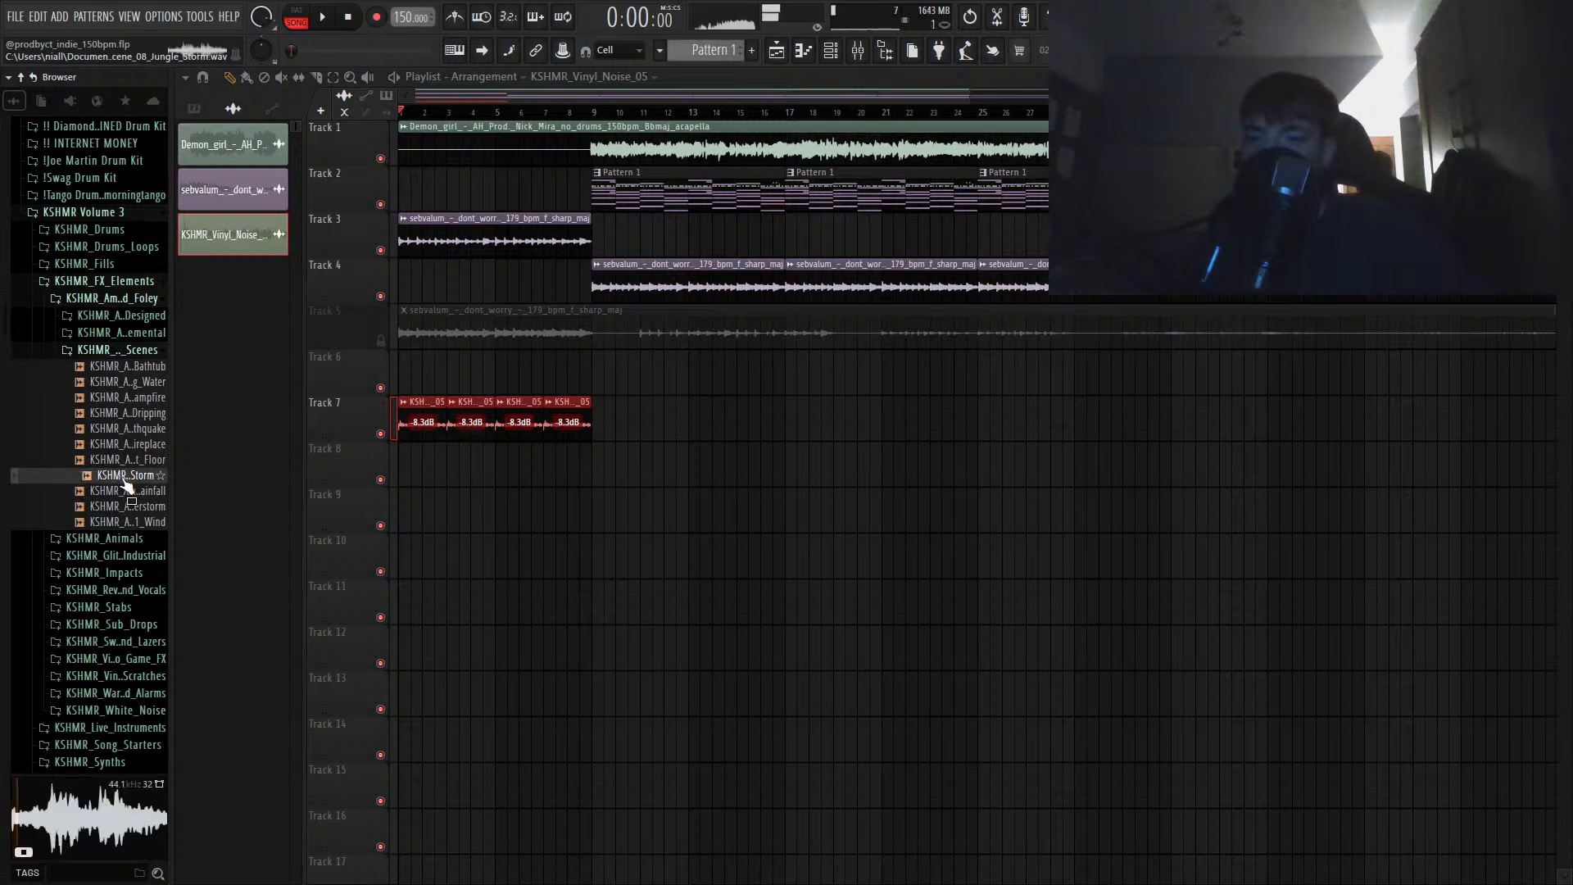
pyautogui.moveTo(126, 481); pyautogui.dragTo(457, 469)
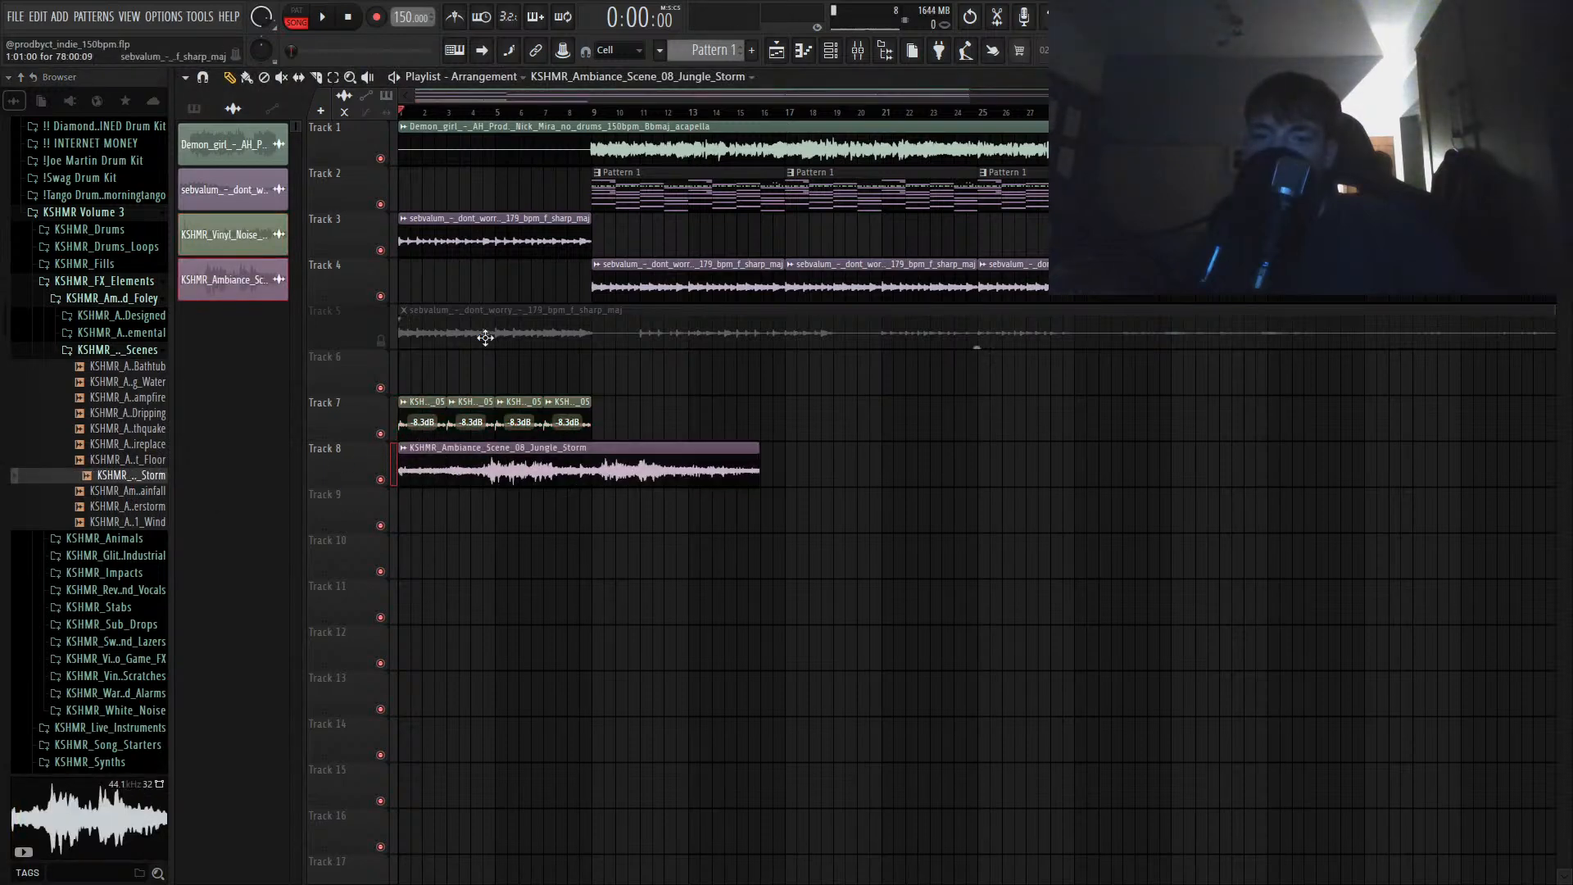
# Step: Play the arrangement briefly and solo Track 8
pyautogui.click(498, 115)
pyautogui.press('space')
pyautogui.press('space')
pyautogui.rightClick(380, 479)
# Step: Lower the Jungle Storm channel volume to about 29% and play the soloed track from around bar 4
pyautogui.doubleClick(458, 462)
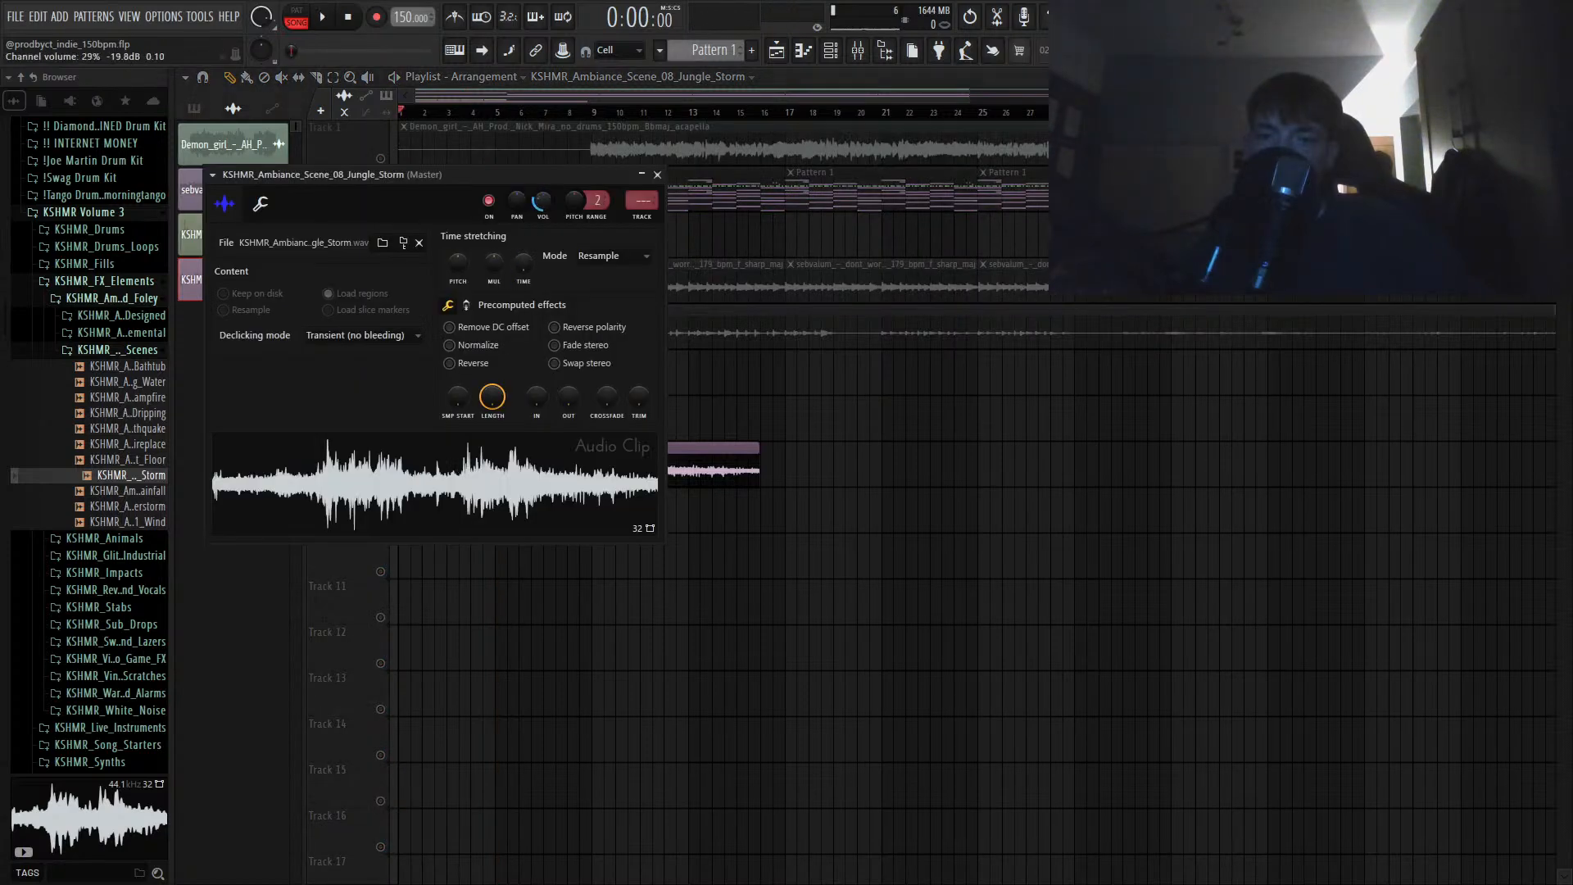
pyautogui.click(653, 172)
pyautogui.press('space')
pyautogui.click(479, 112)
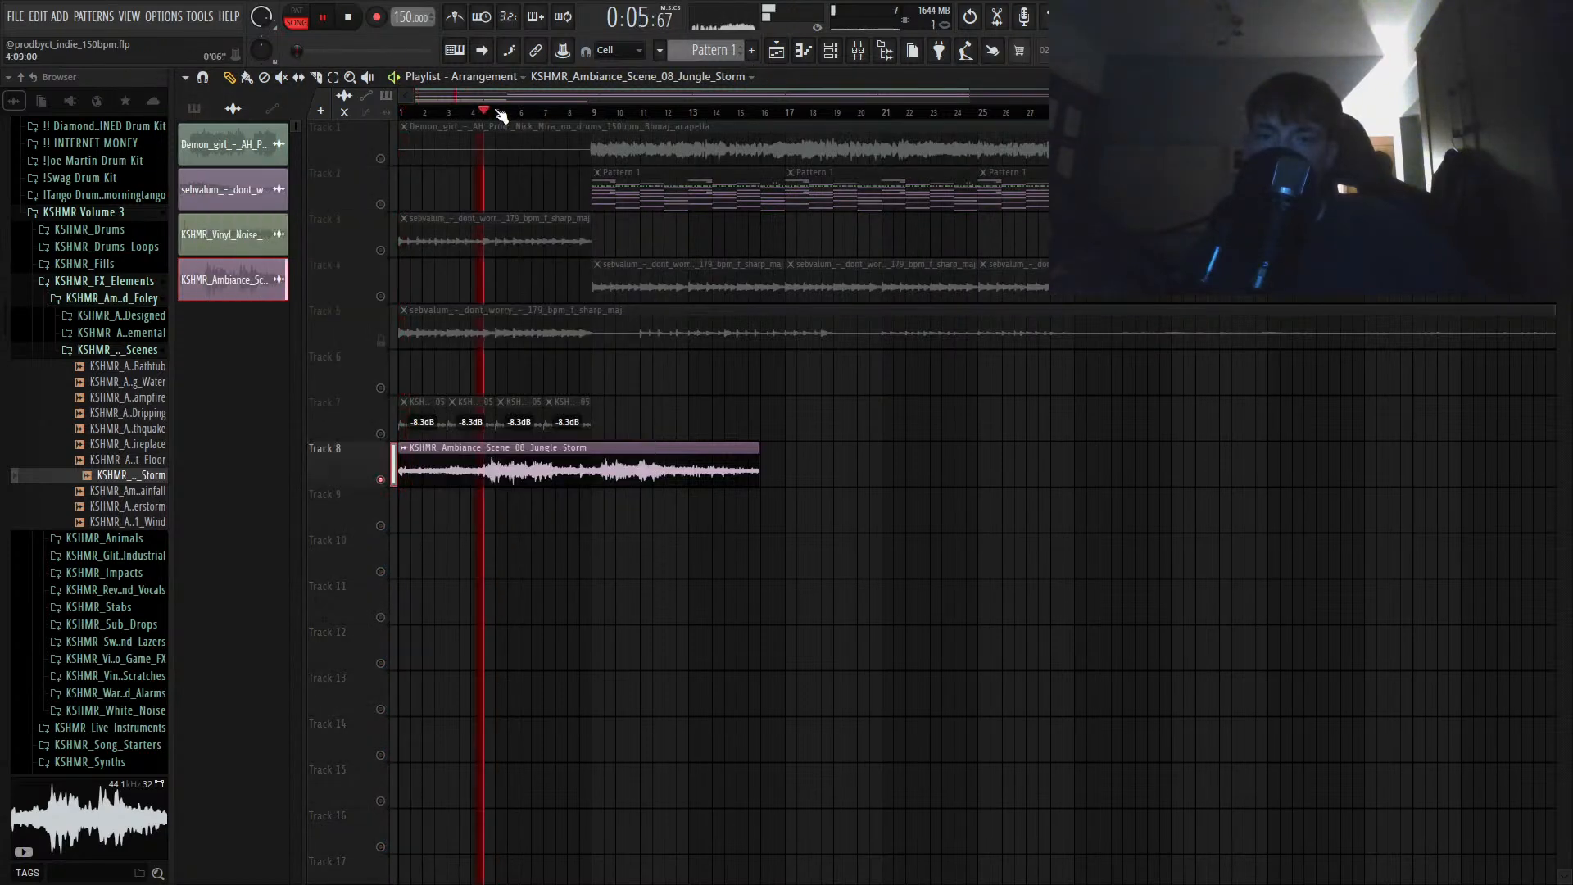
# Step: Time-stretch the Jungle Storm clip to 16 bars so it ends at bar 17, and stop playback
pyautogui.doubleClick(508, 463)
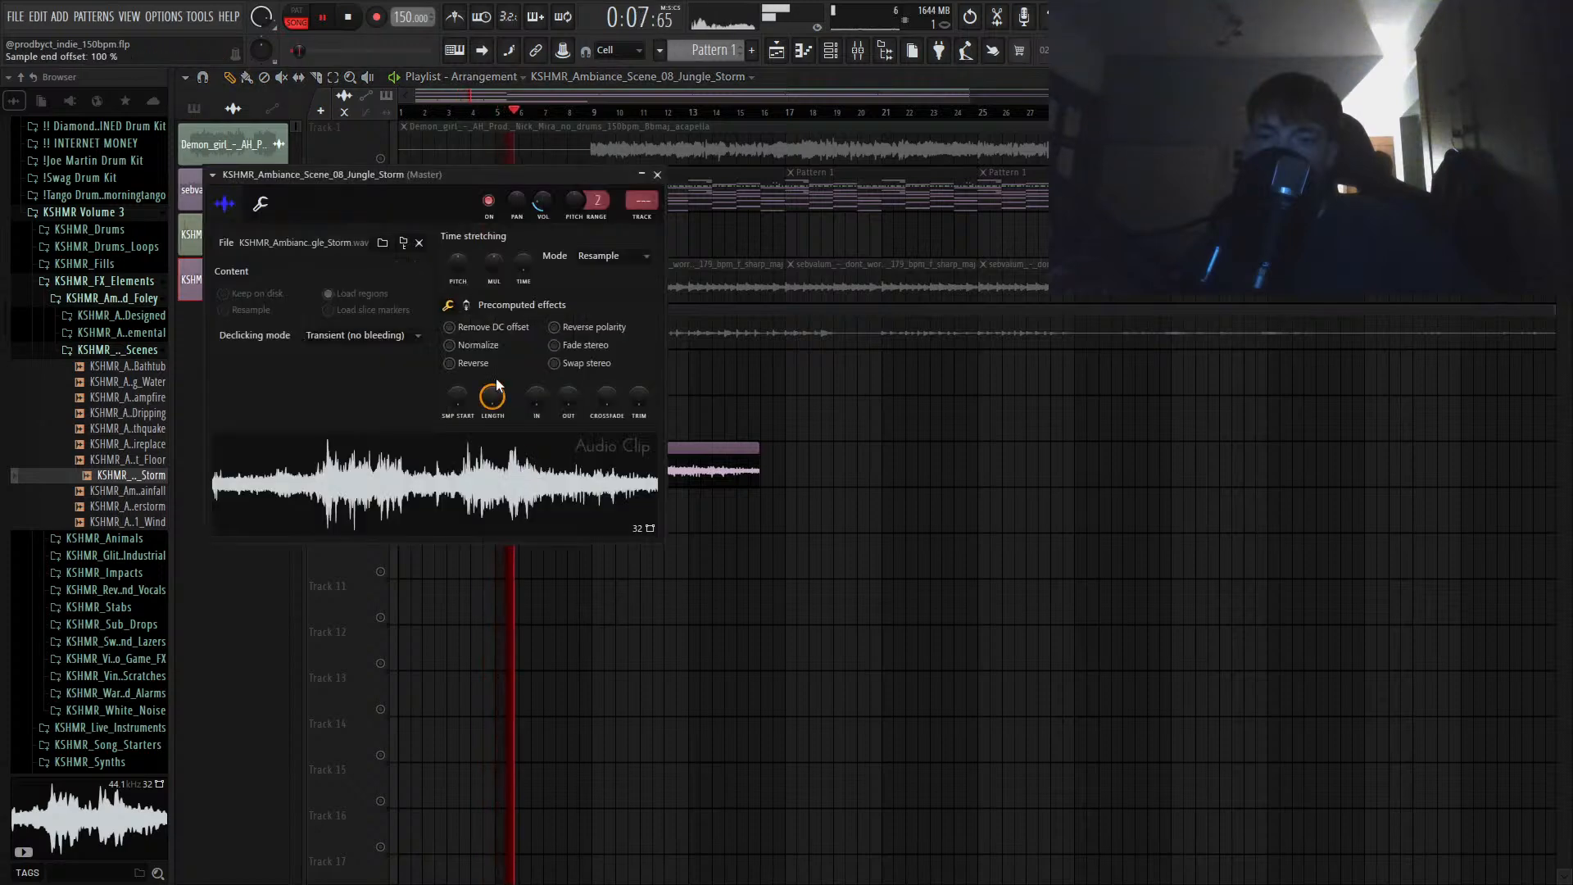
pyautogui.moveTo(436, 175); pyautogui.dragTo(1094, 230)
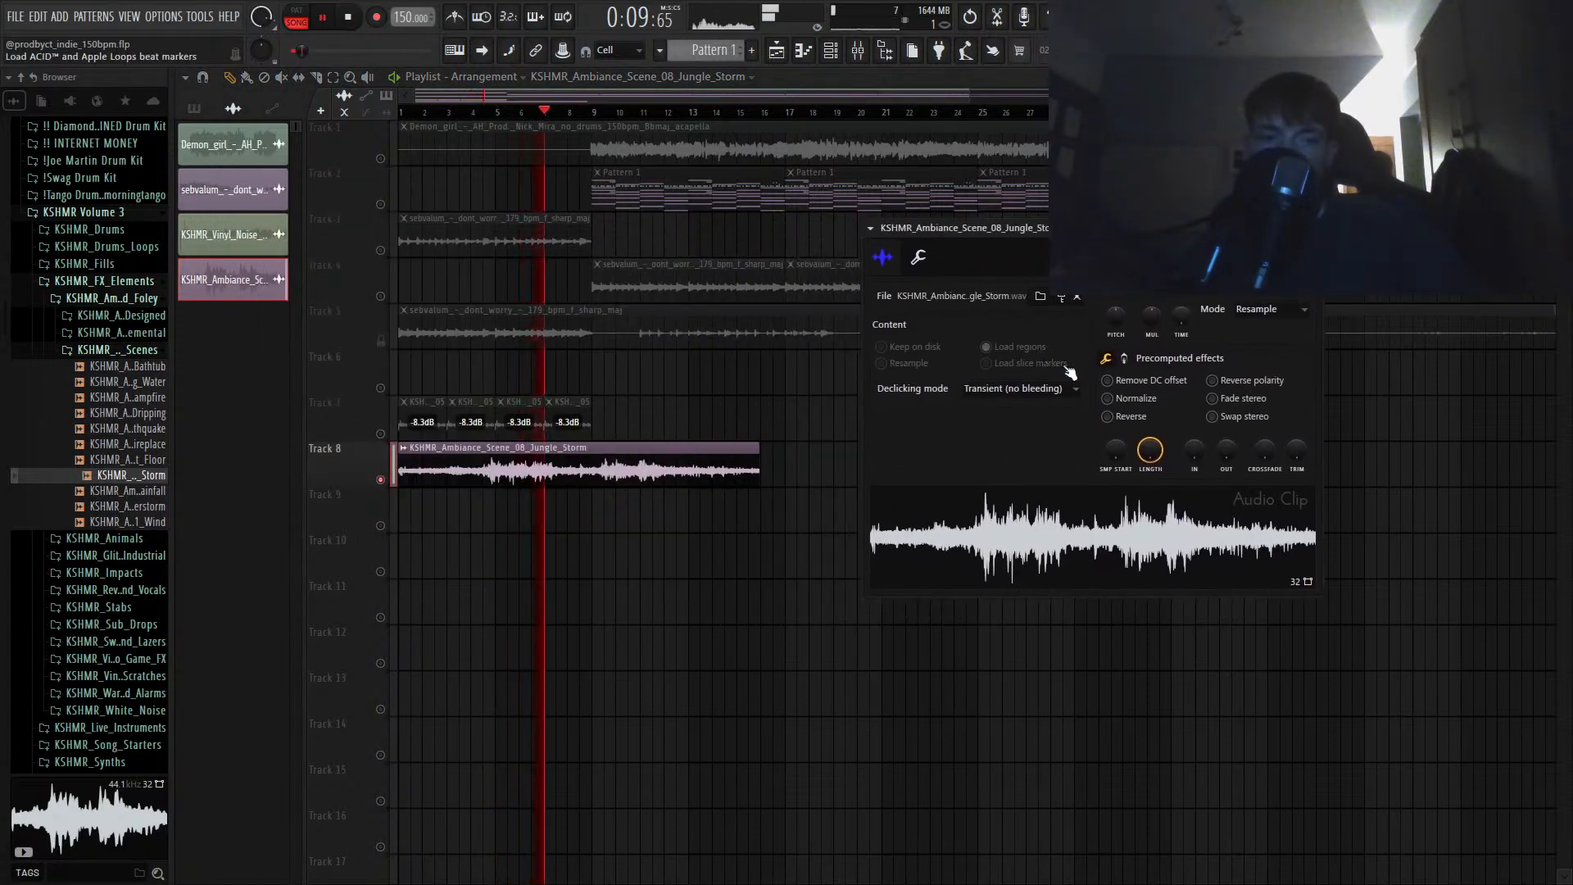
pyautogui.moveTo(1181, 314); pyautogui.dragTo(1181, 255)
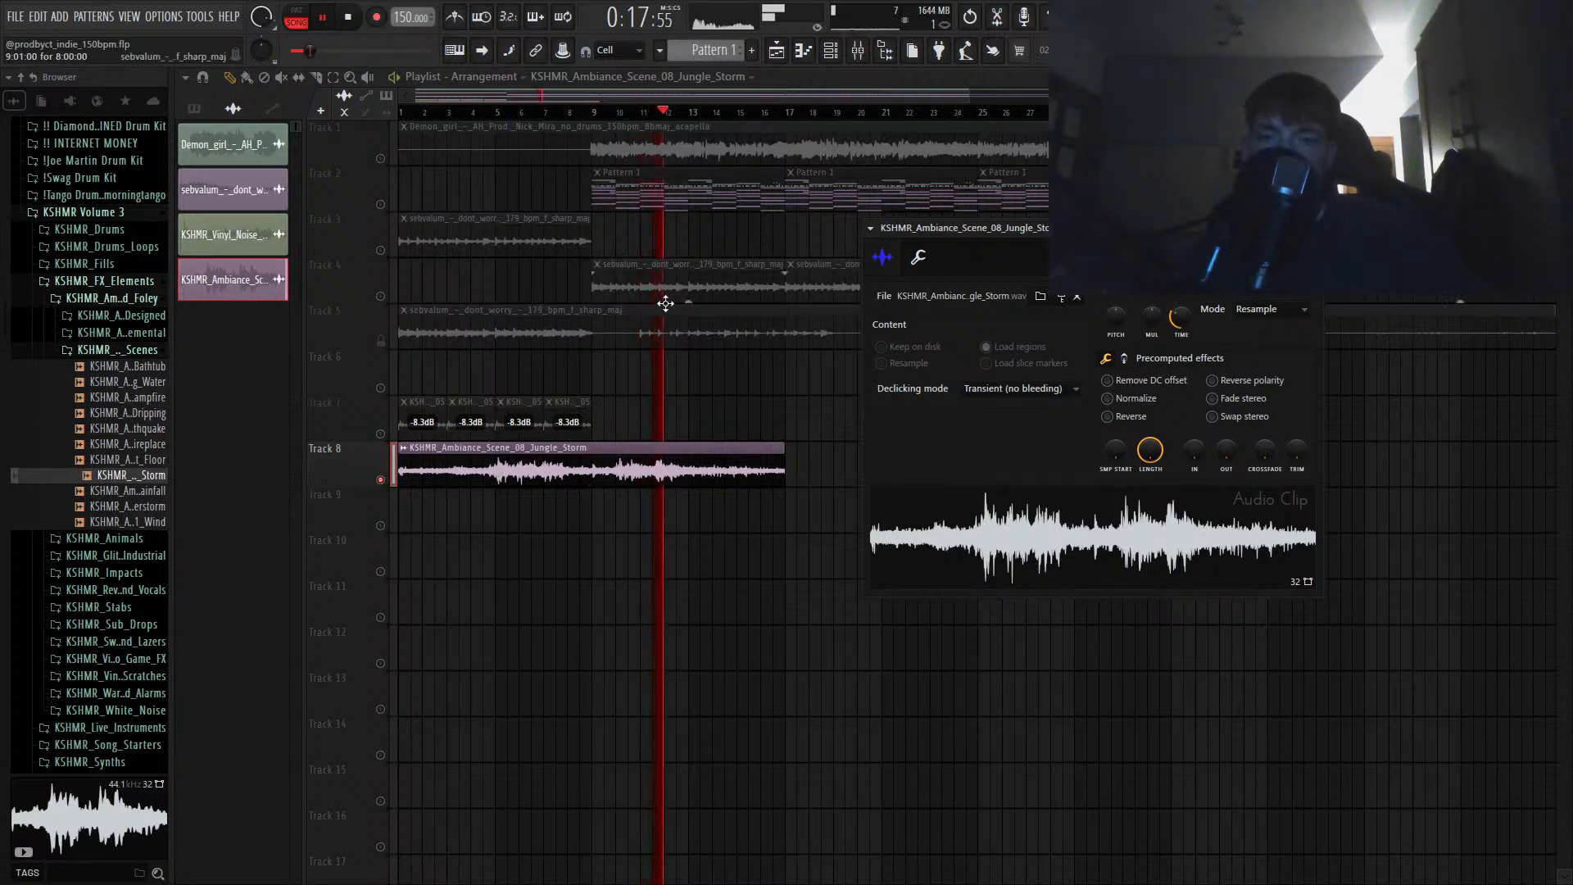
pyautogui.click(765, 90)
pyautogui.press('space')
# Step: Slice the Jungle Storm clip into four-bar pieces at bars 5, 9 and 13
pyautogui.press('c')
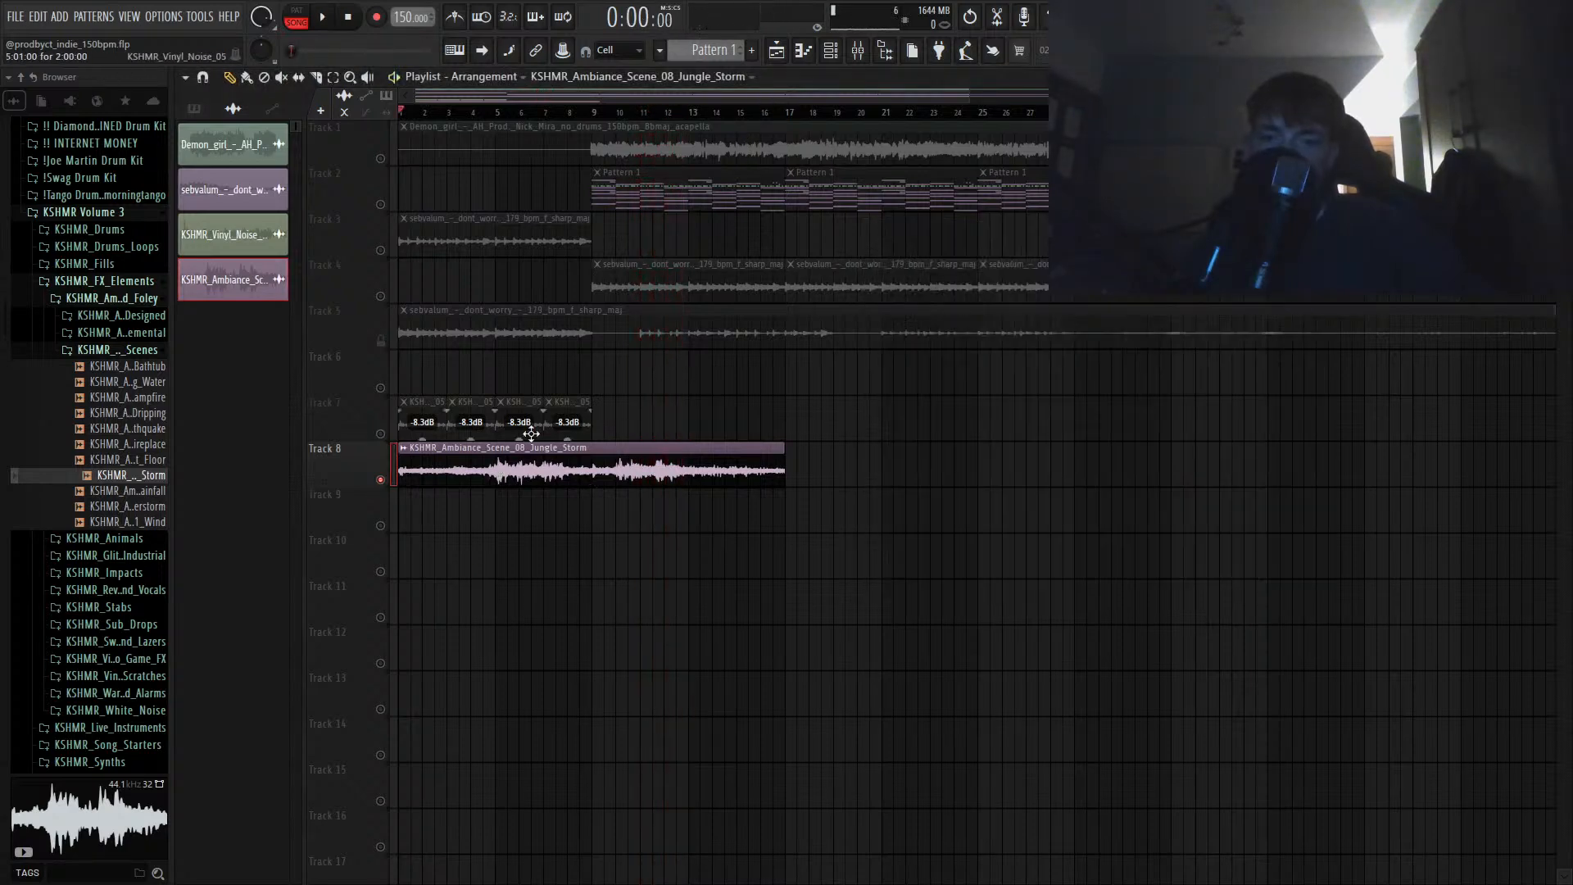
pyautogui.click(499, 473)
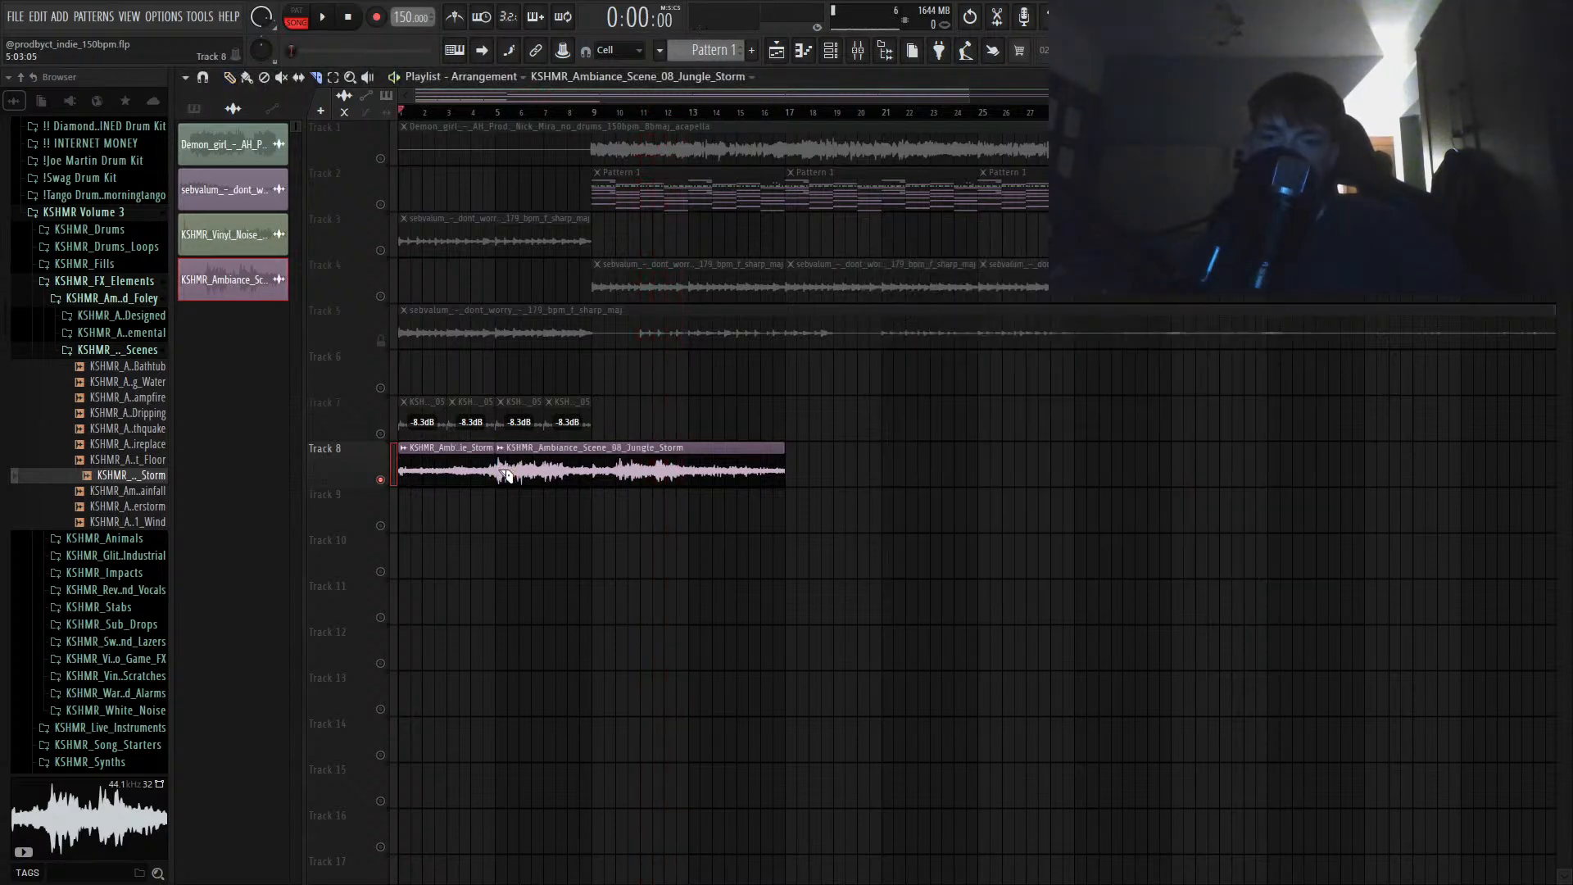
pyautogui.click(608, 478)
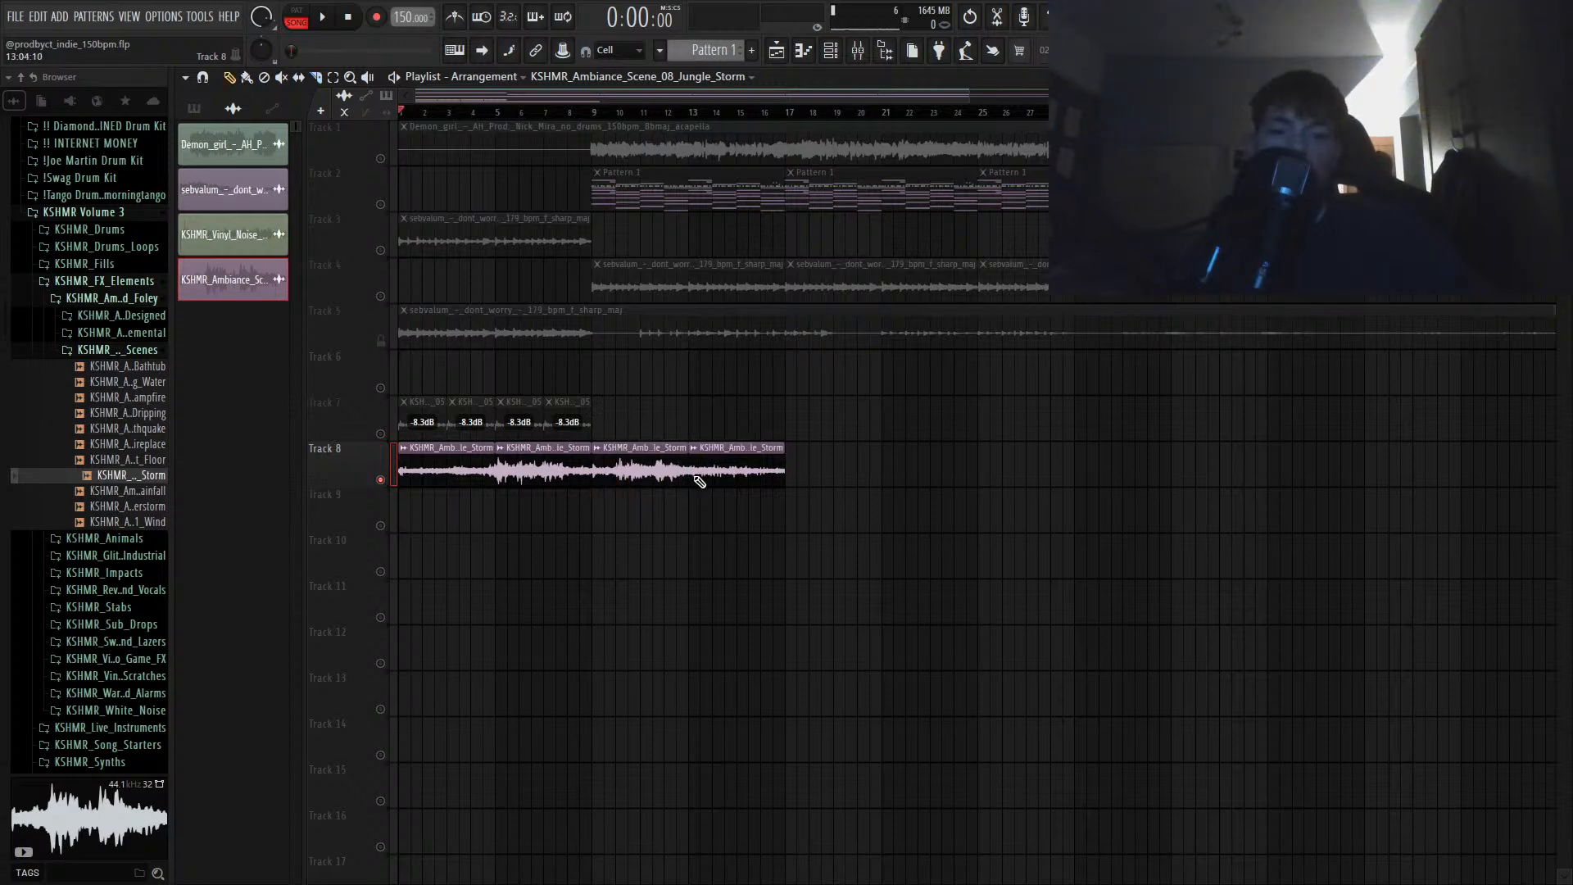
pyautogui.press('p')
# Step: Delete the first Jungle Storm piece and move the second and third pieces to bars 1 and 5
pyautogui.rightClick(442, 463)
pyautogui.moveTo(540, 465); pyautogui.dragTo(358, 474)
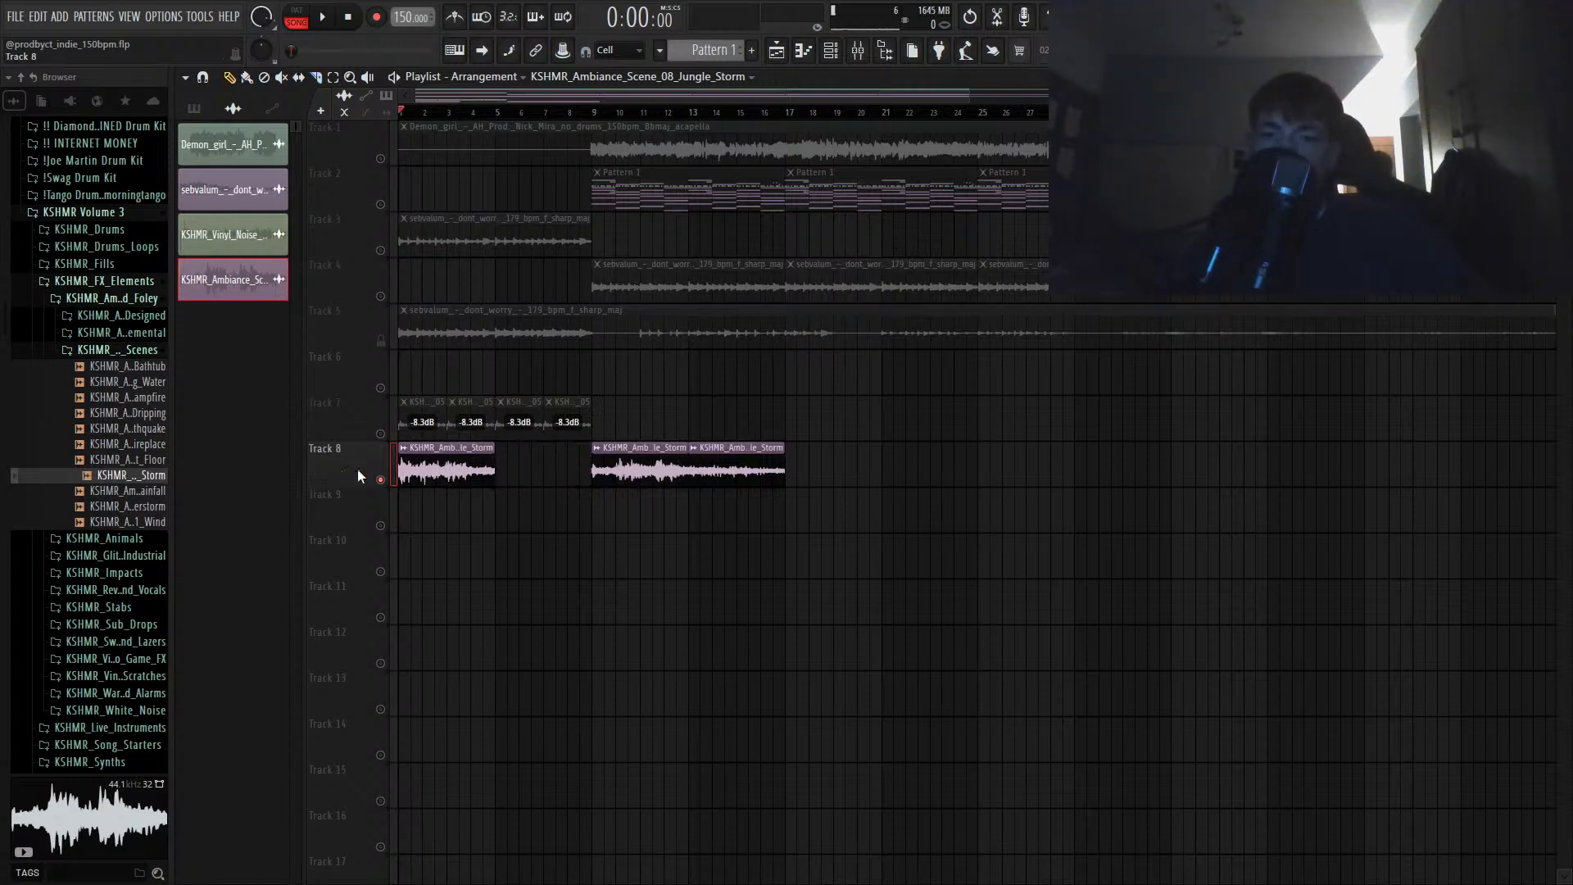
pyautogui.moveTo(662, 468); pyautogui.dragTo(563, 462)
pyautogui.scroll(-2, 686, 484)
pyautogui.moveTo(711, 465); pyautogui.dragTo(628, 473)
# Step: Audition the Ambiance_Scene_09_Rainfall sample and play the soloed Jungle Storm track from the start
pyautogui.click(151, 494)
pyautogui.moveTo(151, 494); pyautogui.dragTo(133, 503)
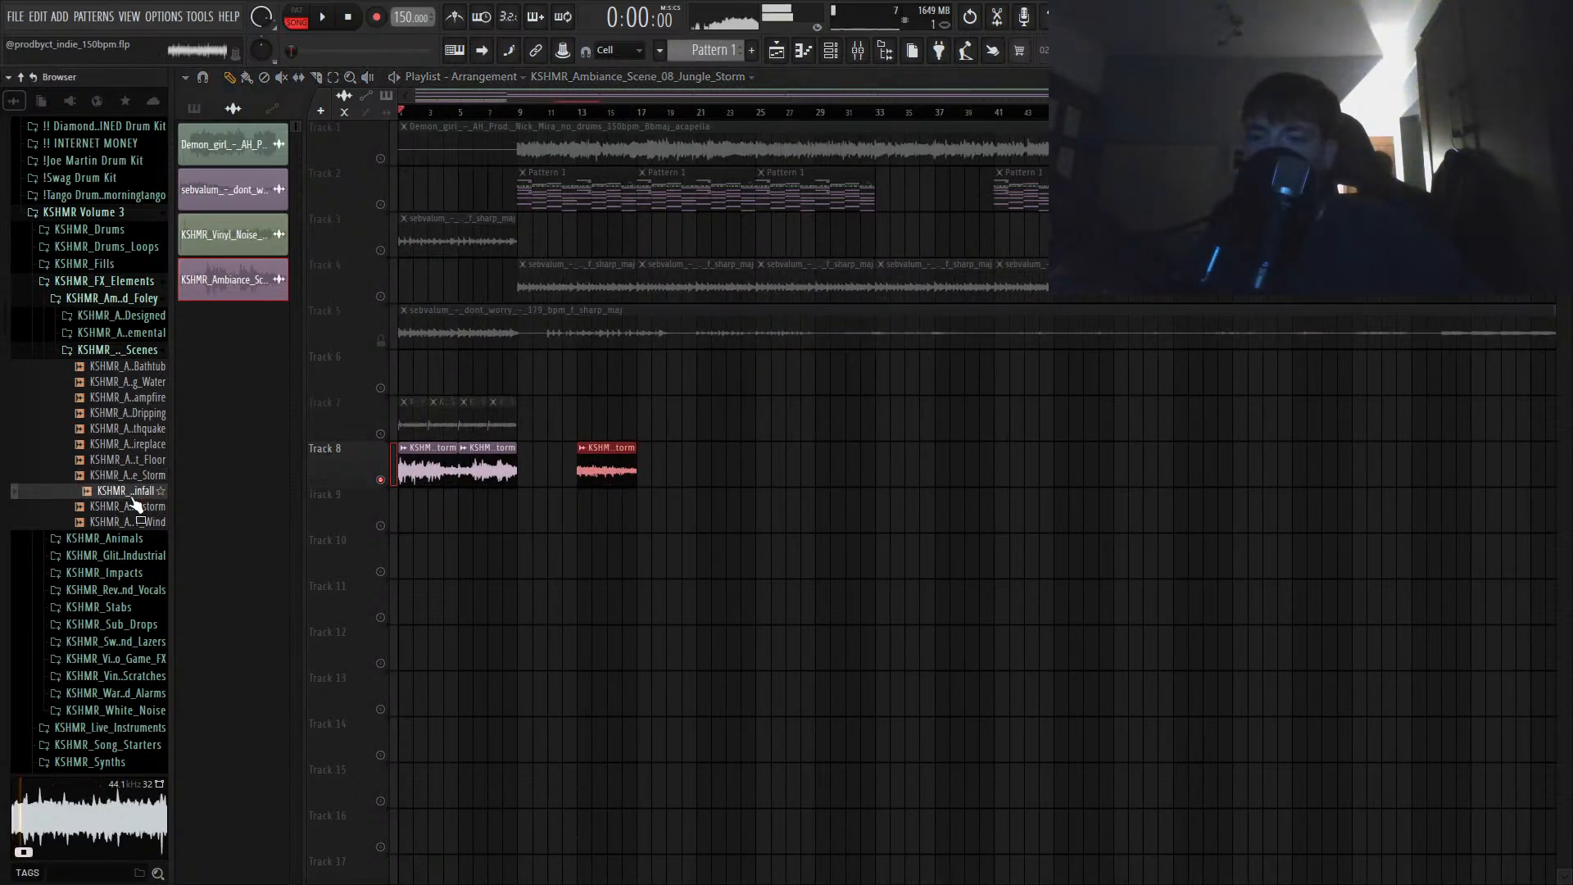
pyautogui.press('space')
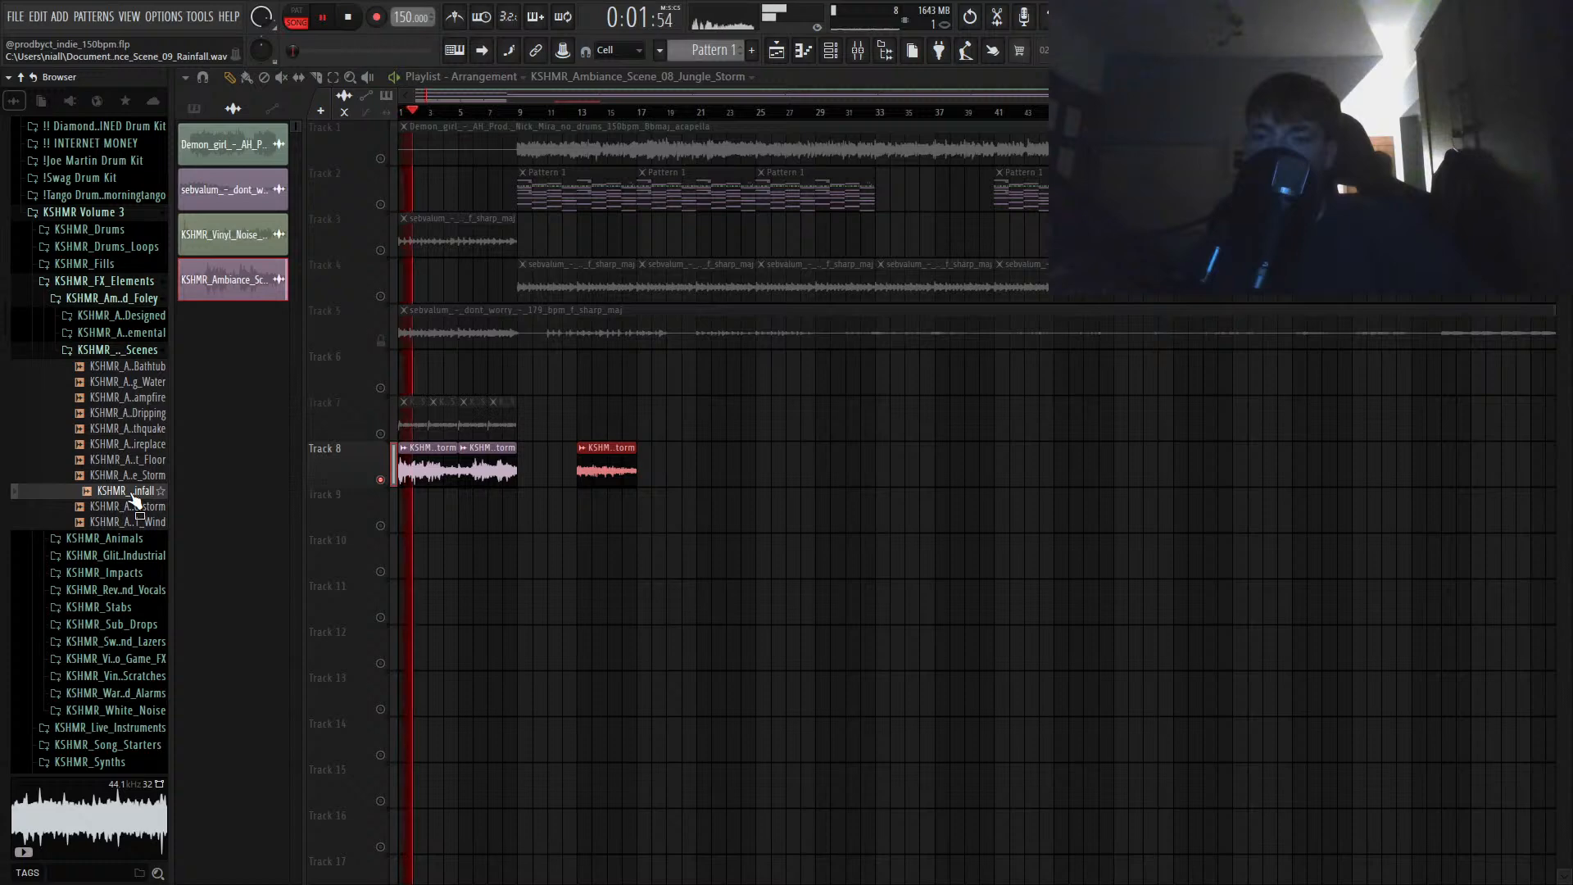
# Step: Solo track 7 as well and pan the KSHMR_Vinyl_Noise_05 clip's channel 31% right
pyautogui.click(381, 434)
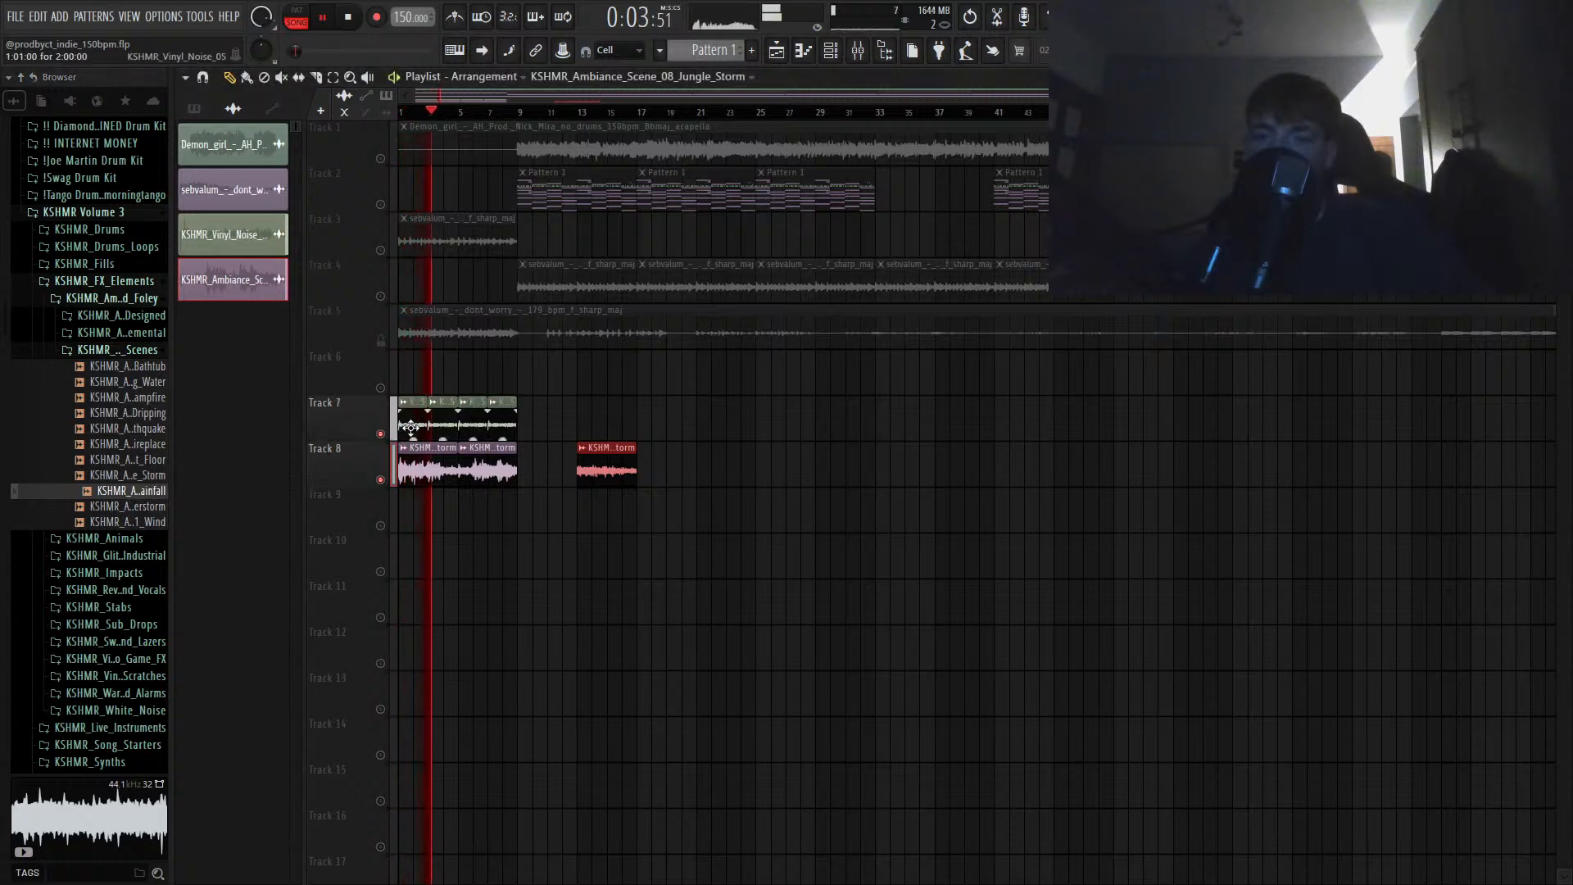
pyautogui.moveTo(411, 369); pyautogui.dragTo(510, 428)
pyautogui.doubleClick(507, 423)
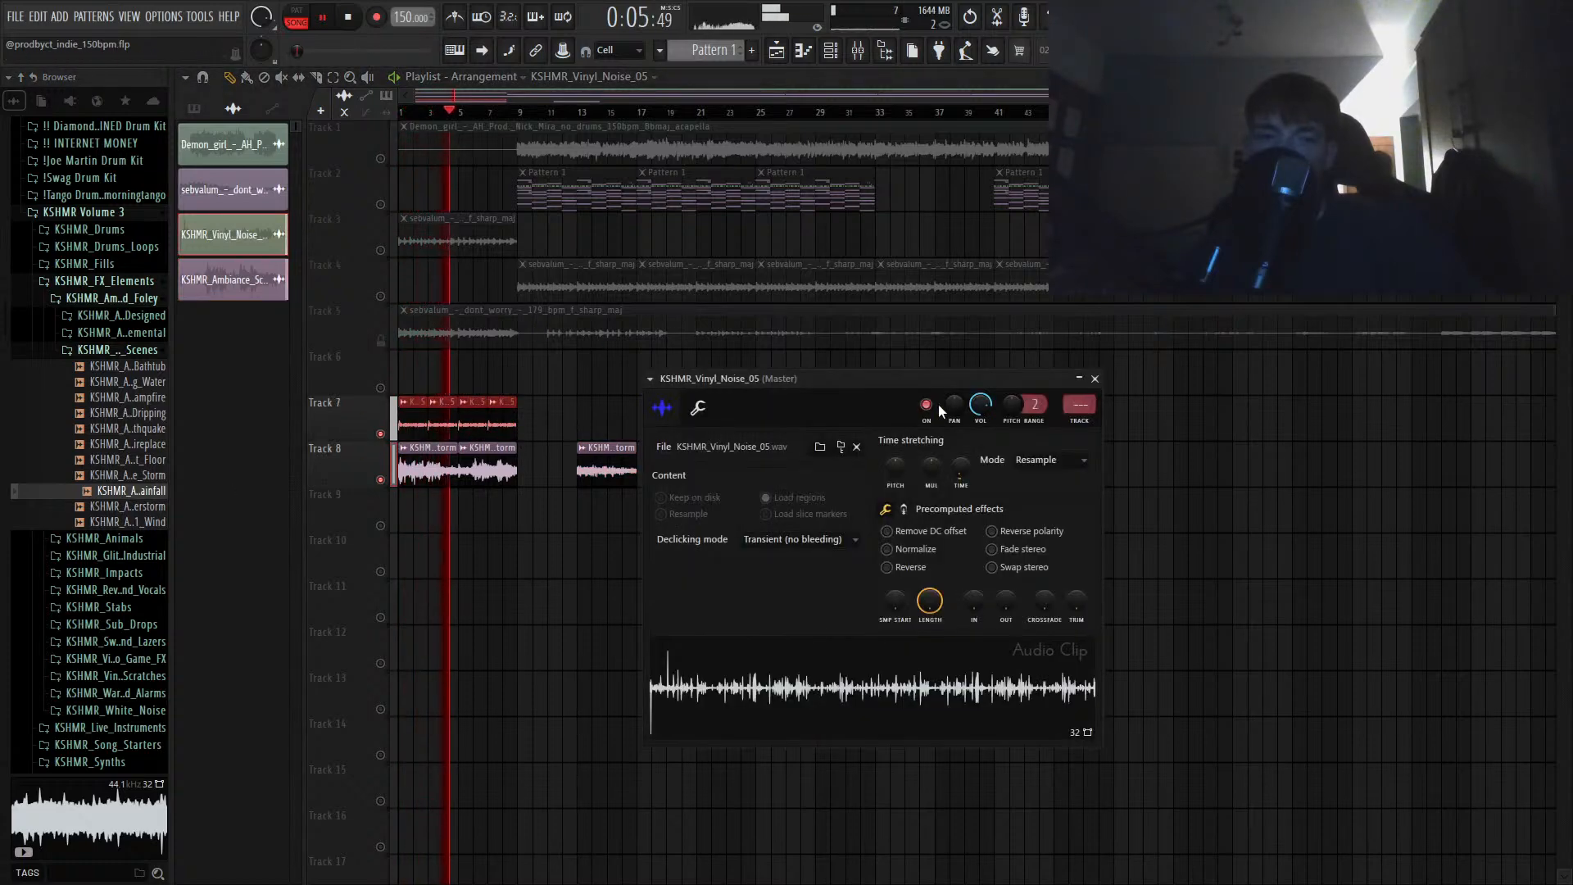
pyautogui.scroll(6, 955, 405)
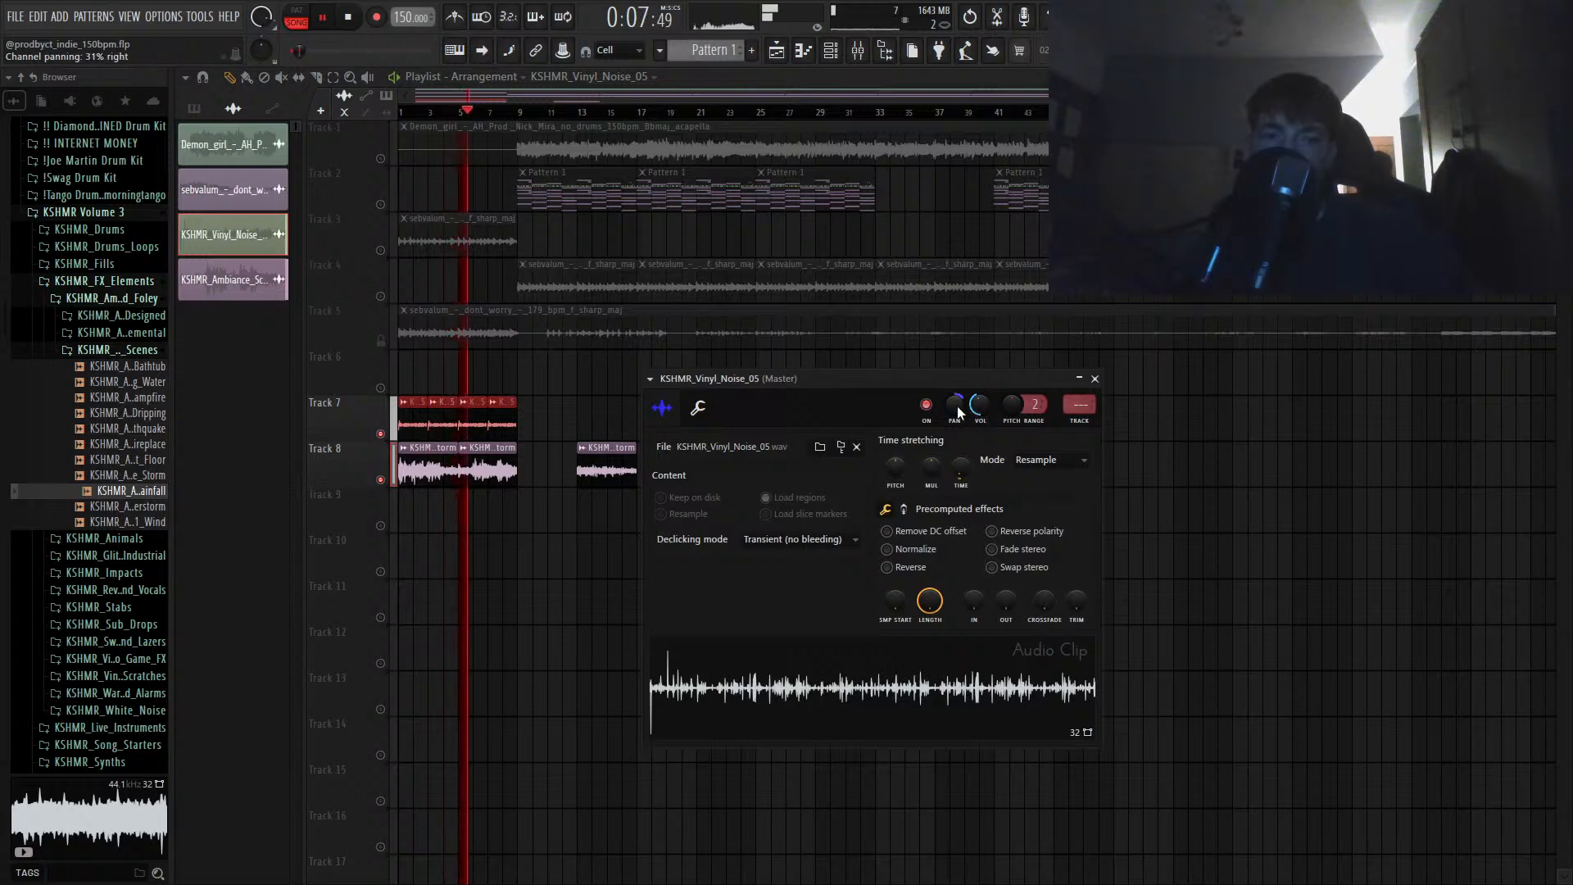
# Step: Pan the Jungle Storm clip's channel 38% left, close its settings and stop playback
pyautogui.doubleClick(513, 466)
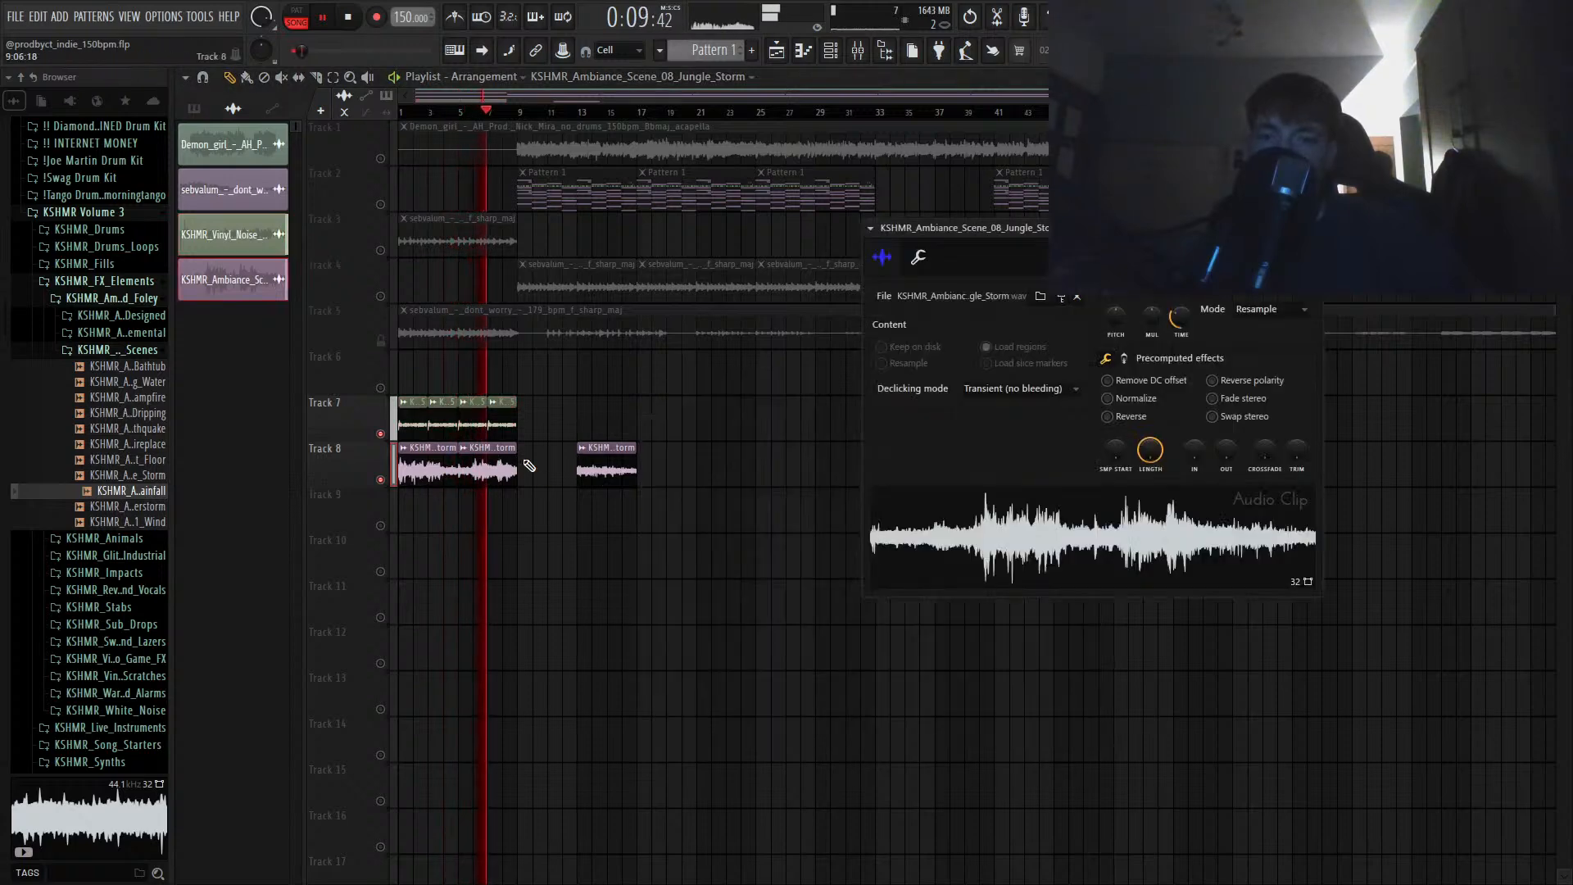
pyautogui.moveTo(1143, 258); pyautogui.dragTo(1143, 289)
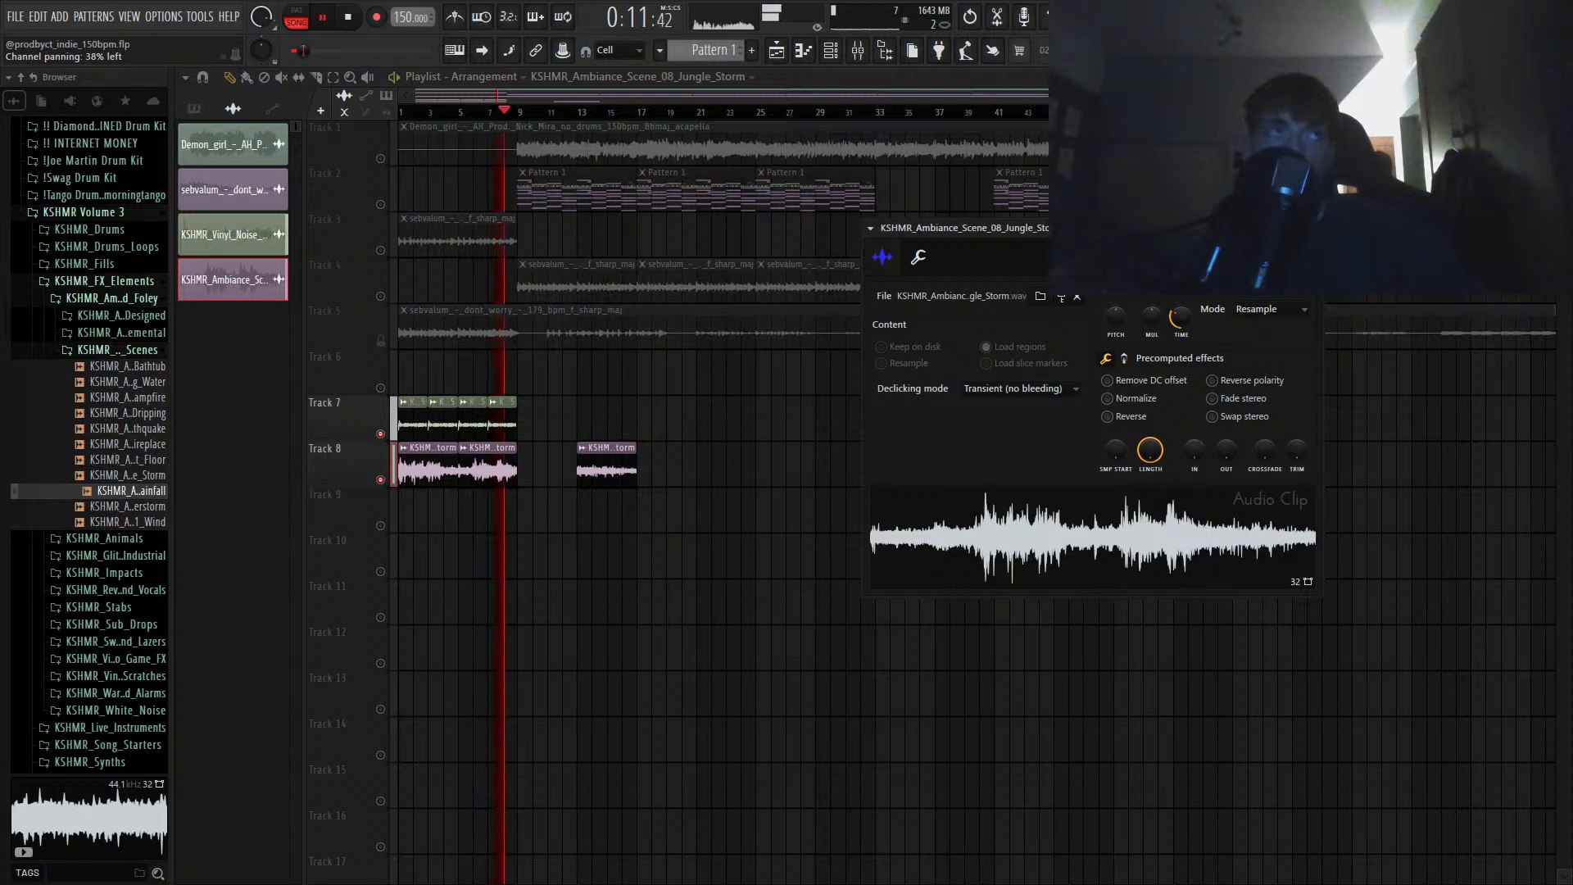
pyautogui.press('Escape')
pyautogui.scroll(-1, 602, 388)
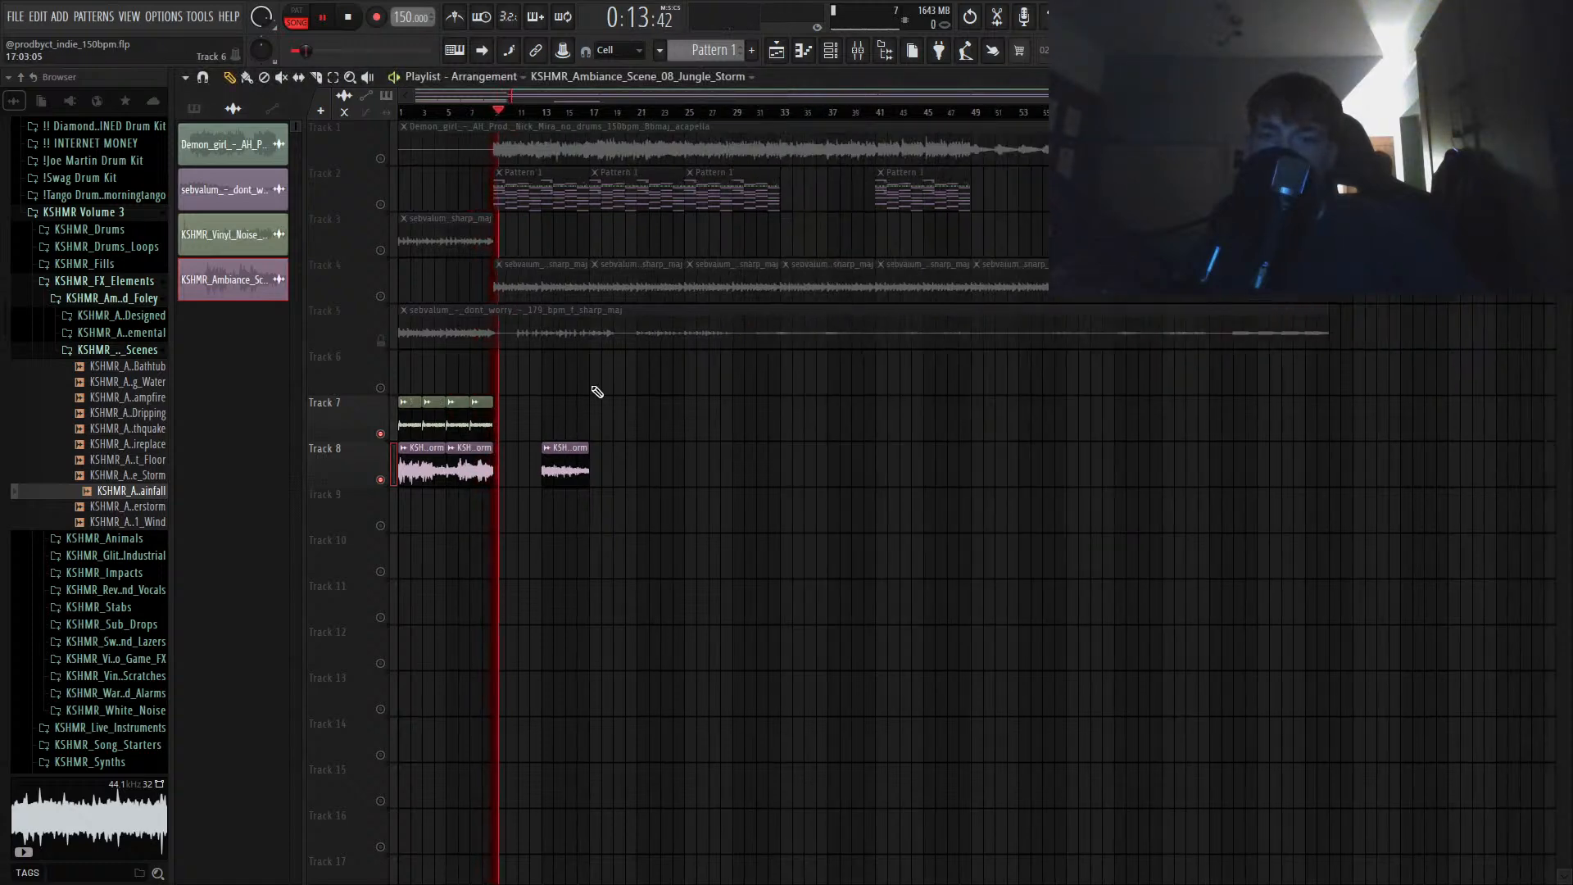
pyautogui.press('space')
# Step: Add the guitar on track 3 to the soloed tracks and play the intro from bar 1
pyautogui.click(381, 250)
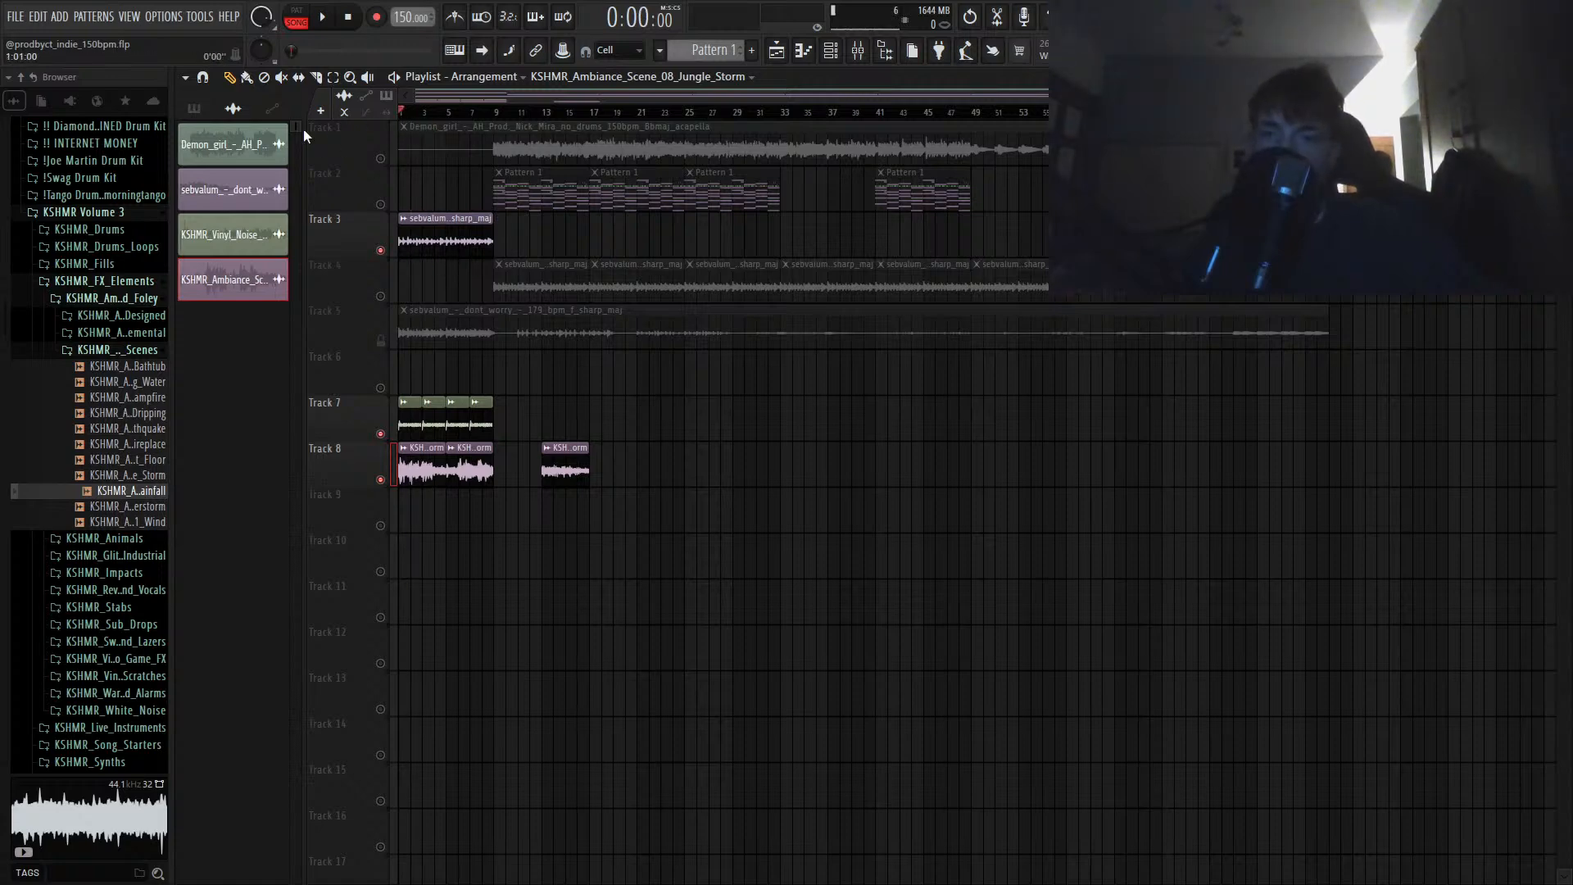
pyautogui.scroll(5, 354, 224)
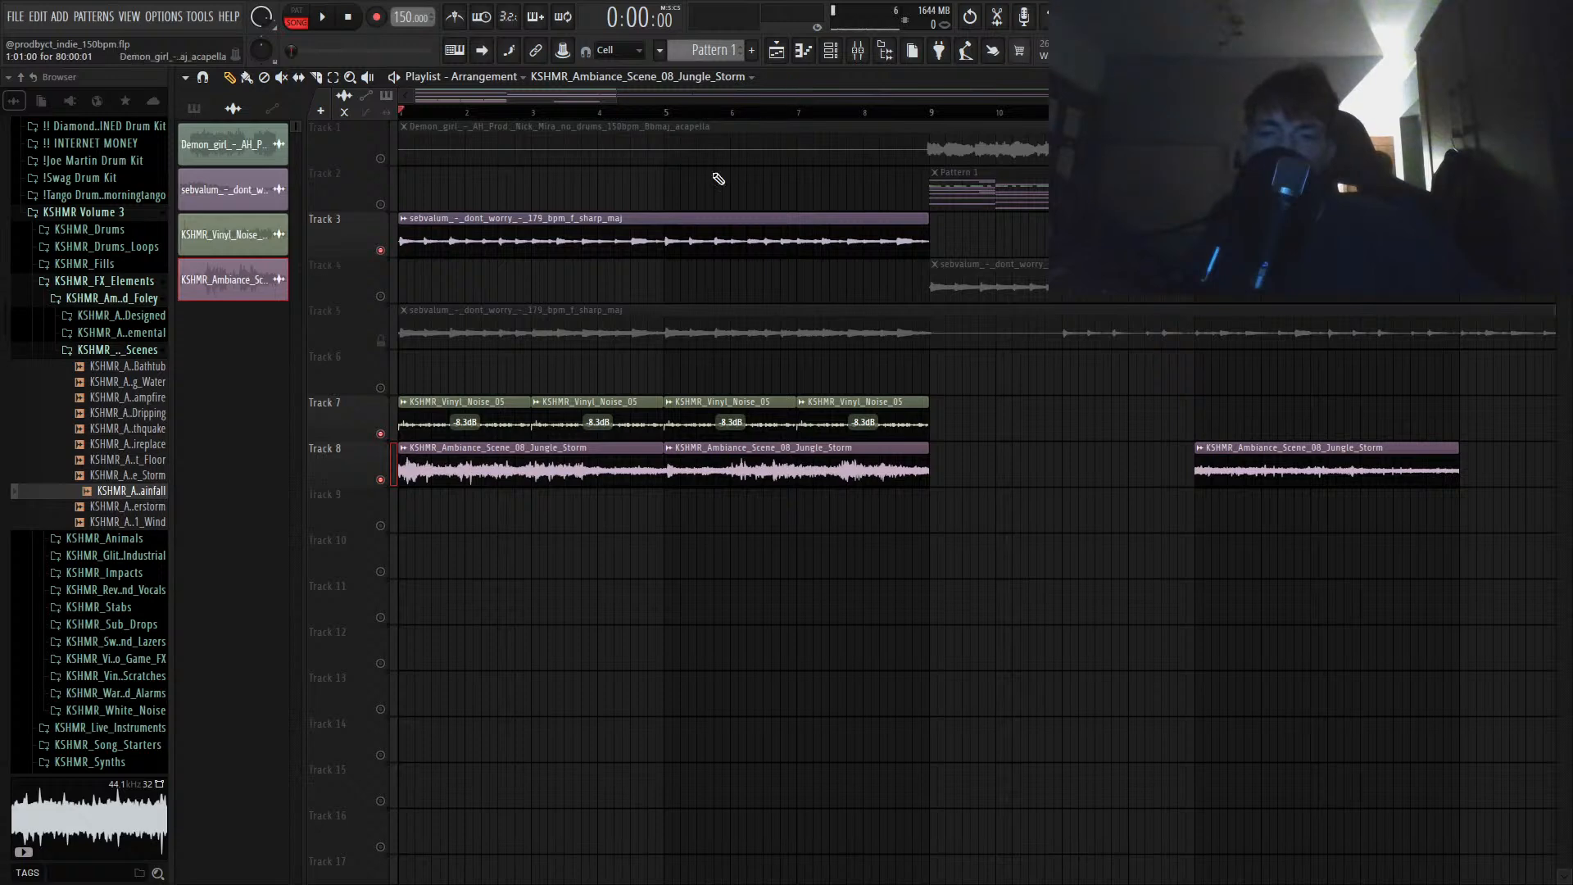
pyautogui.press('space')
pyautogui.scroll(-5, 678, 238)
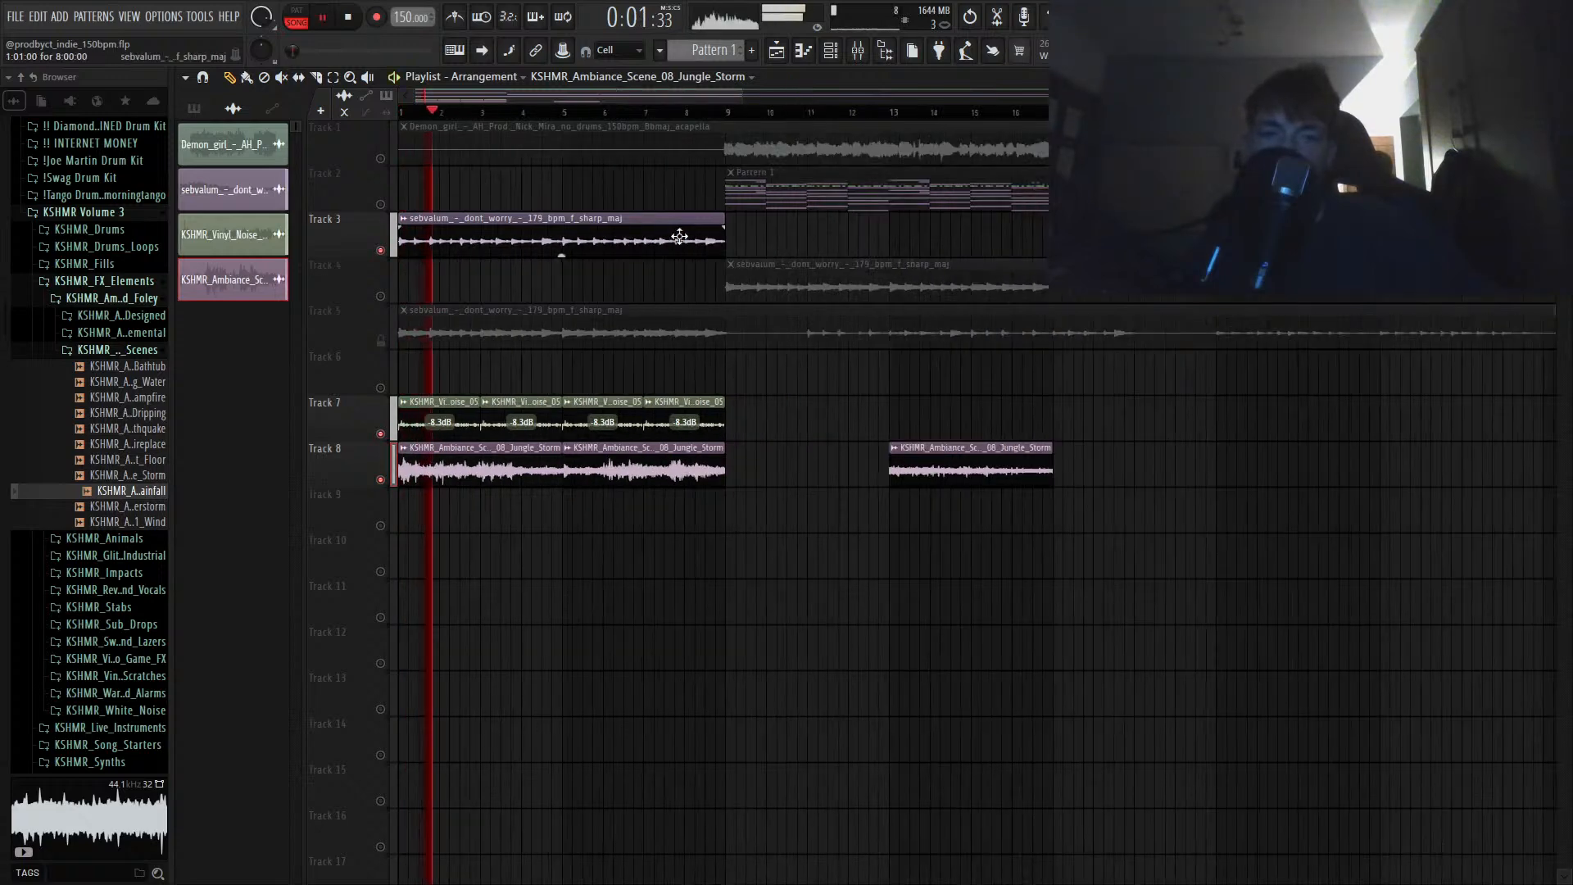
# Step: Make a timeline selection over bars 1 to 8 to loop the intro, and stop playback
pyautogui.moveTo(826, 243); pyautogui.dragTo(385, 277)
pyautogui.scroll(10, 385, 277)
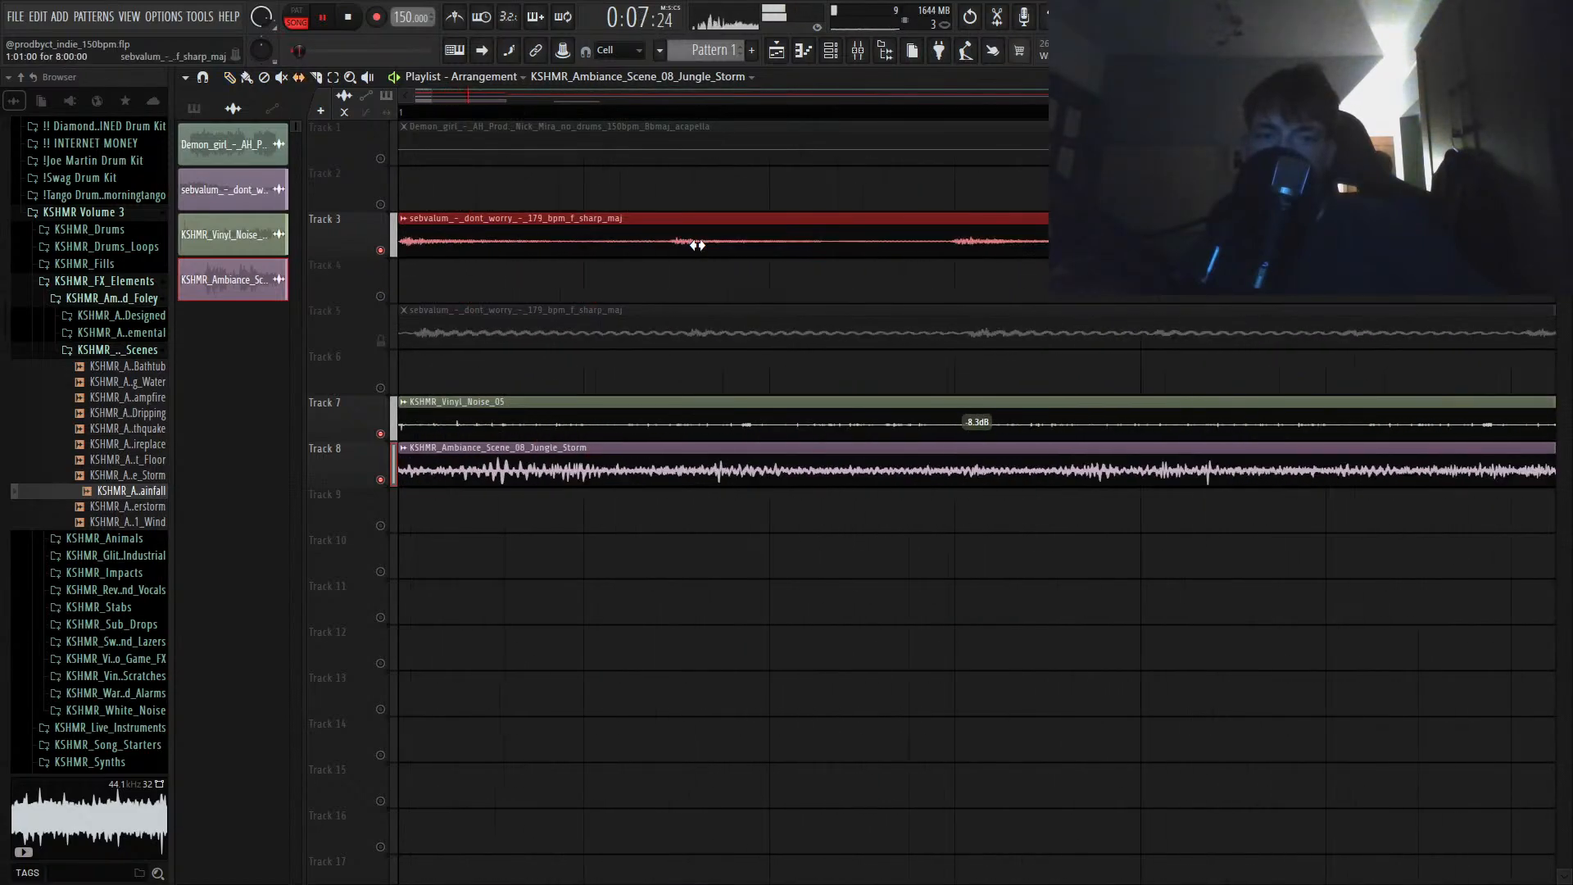
pyautogui.scroll(-5, 779, 121)
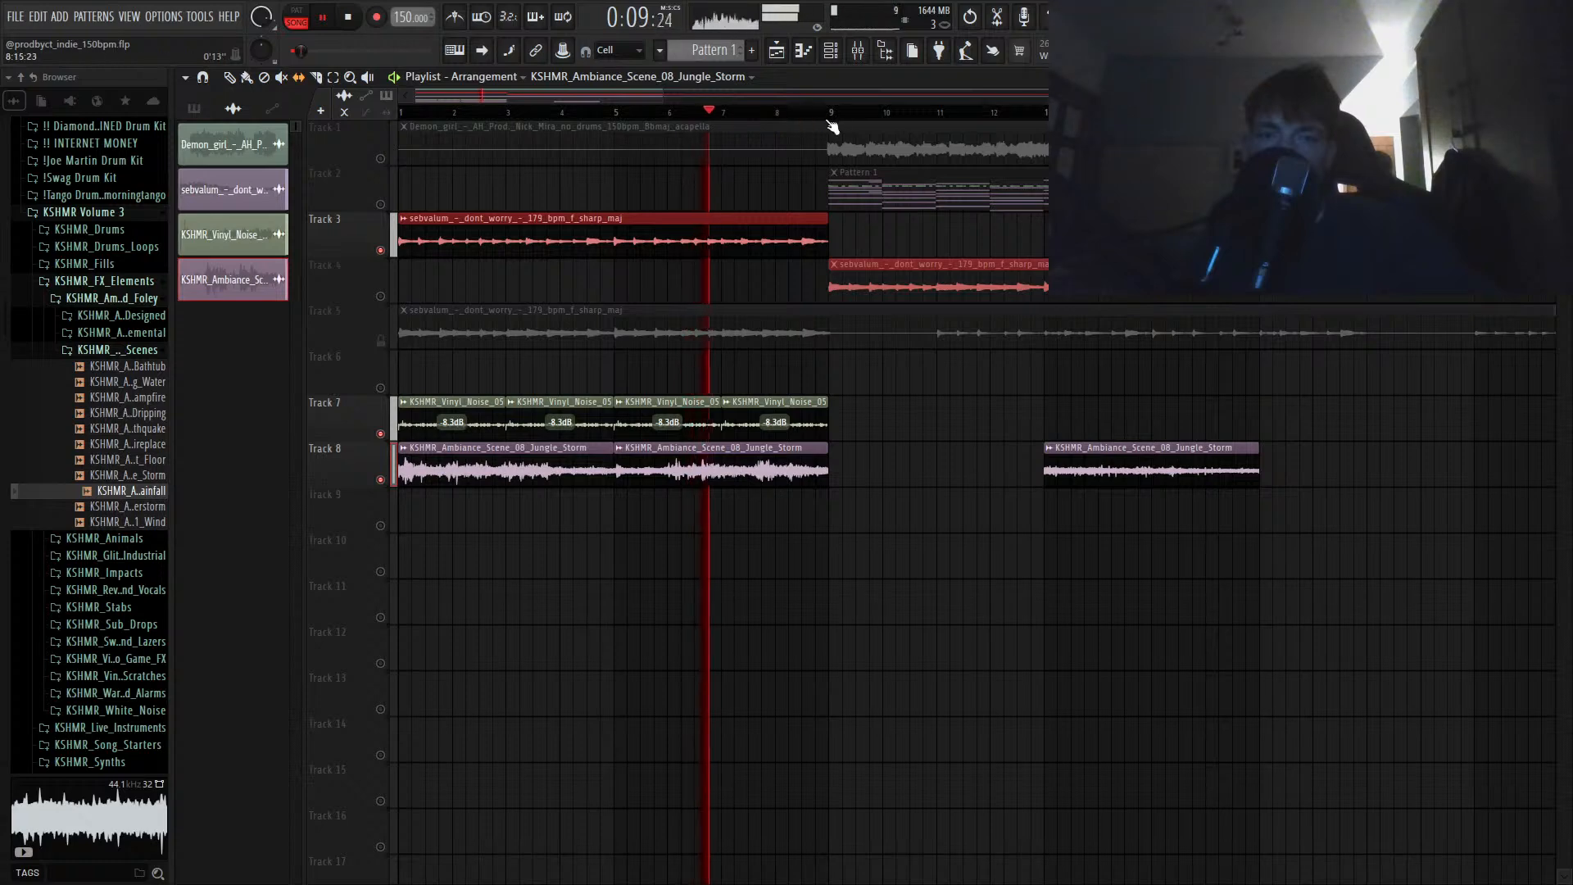
pyautogui.moveTo(831, 117); pyautogui.dragTo(325, 168)
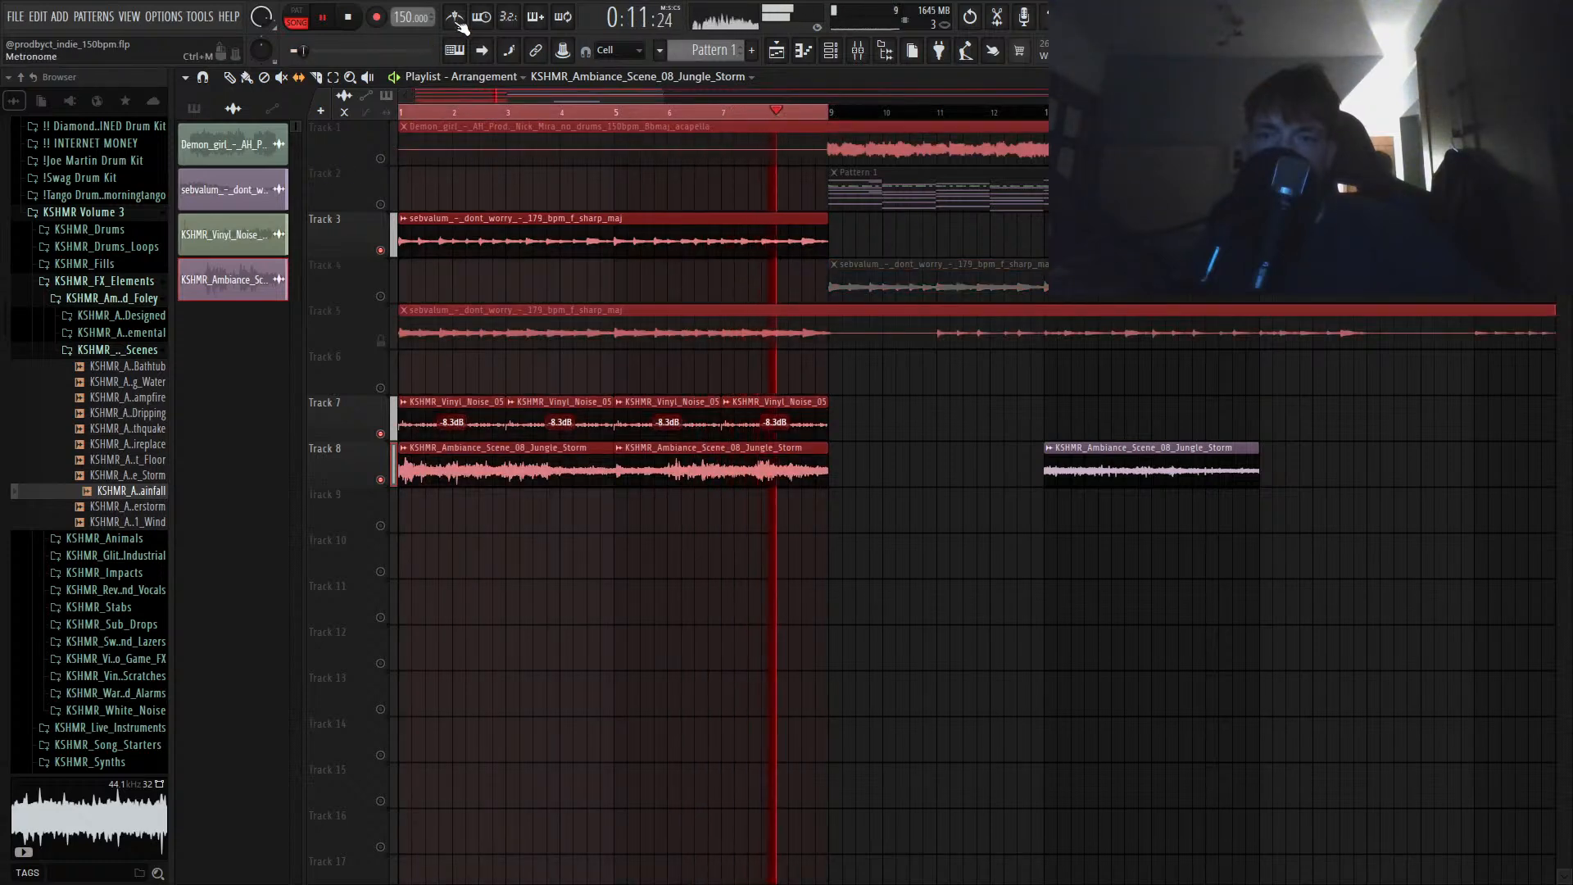
pyautogui.press('space')
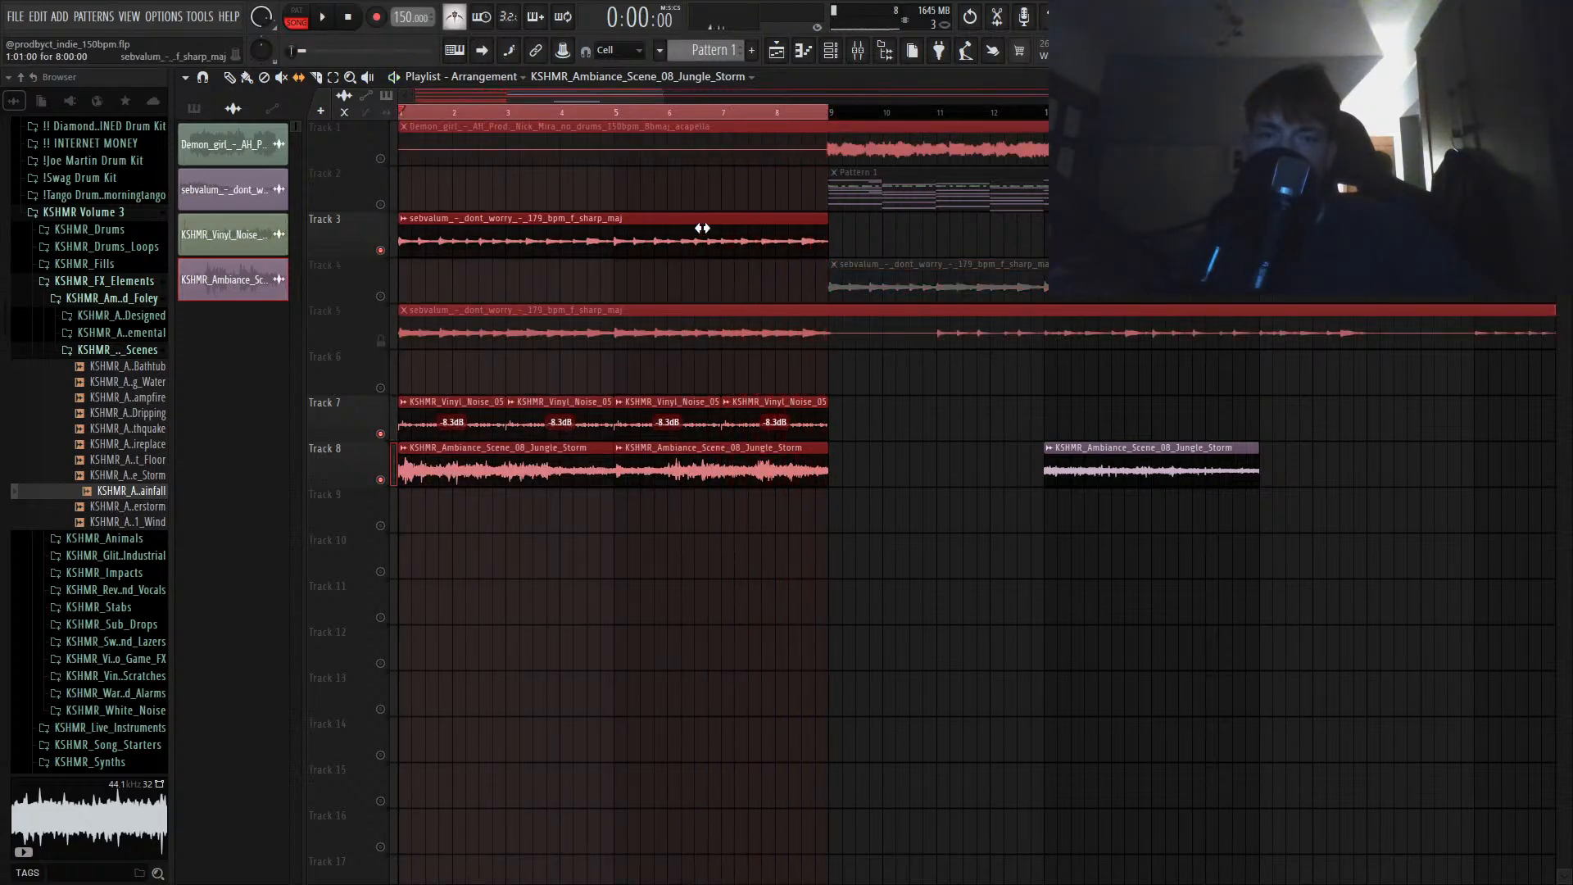
# Step: Make the guitar clip on track 3 unique and rename it Intro Guitar
pyautogui.scroll(-3, 642, 257)
pyautogui.click(490, 193)
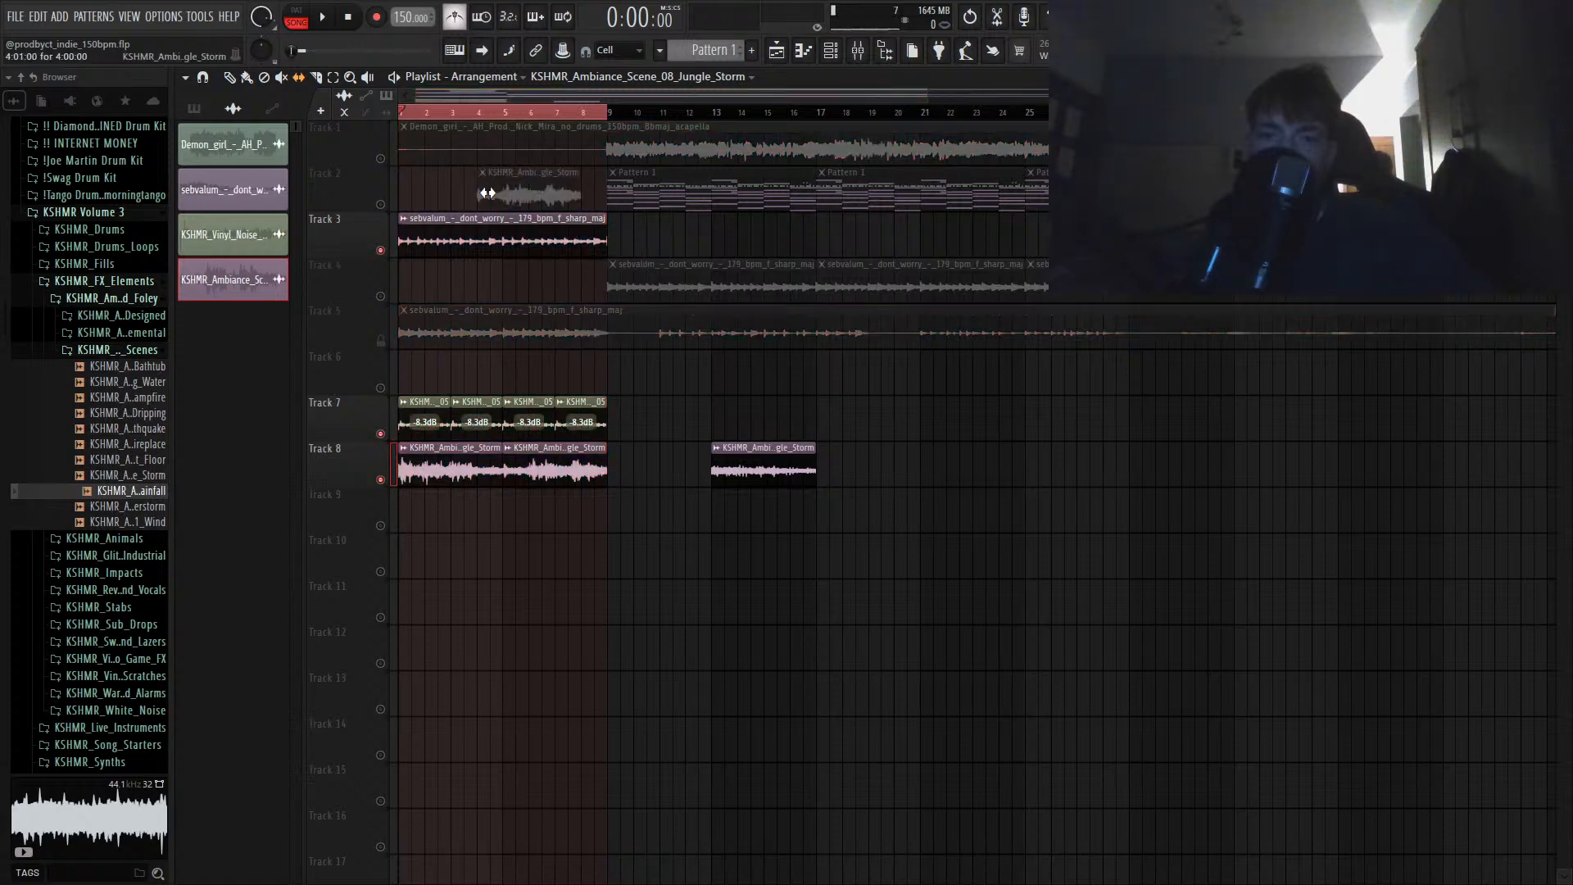
pyautogui.rightClick(490, 193)
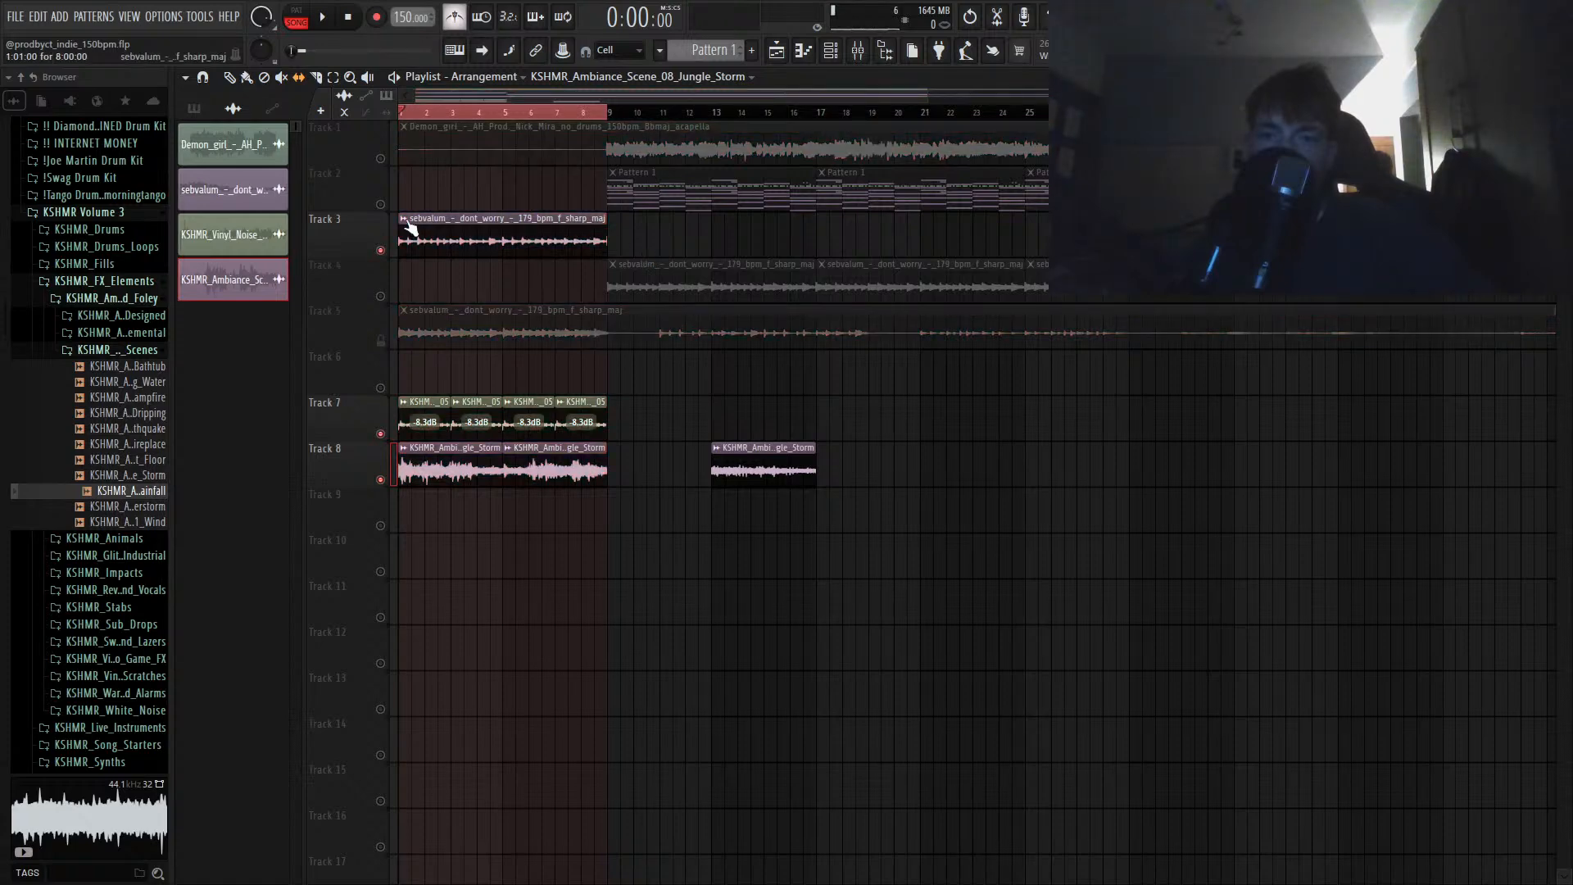
pyautogui.click(455, 369)
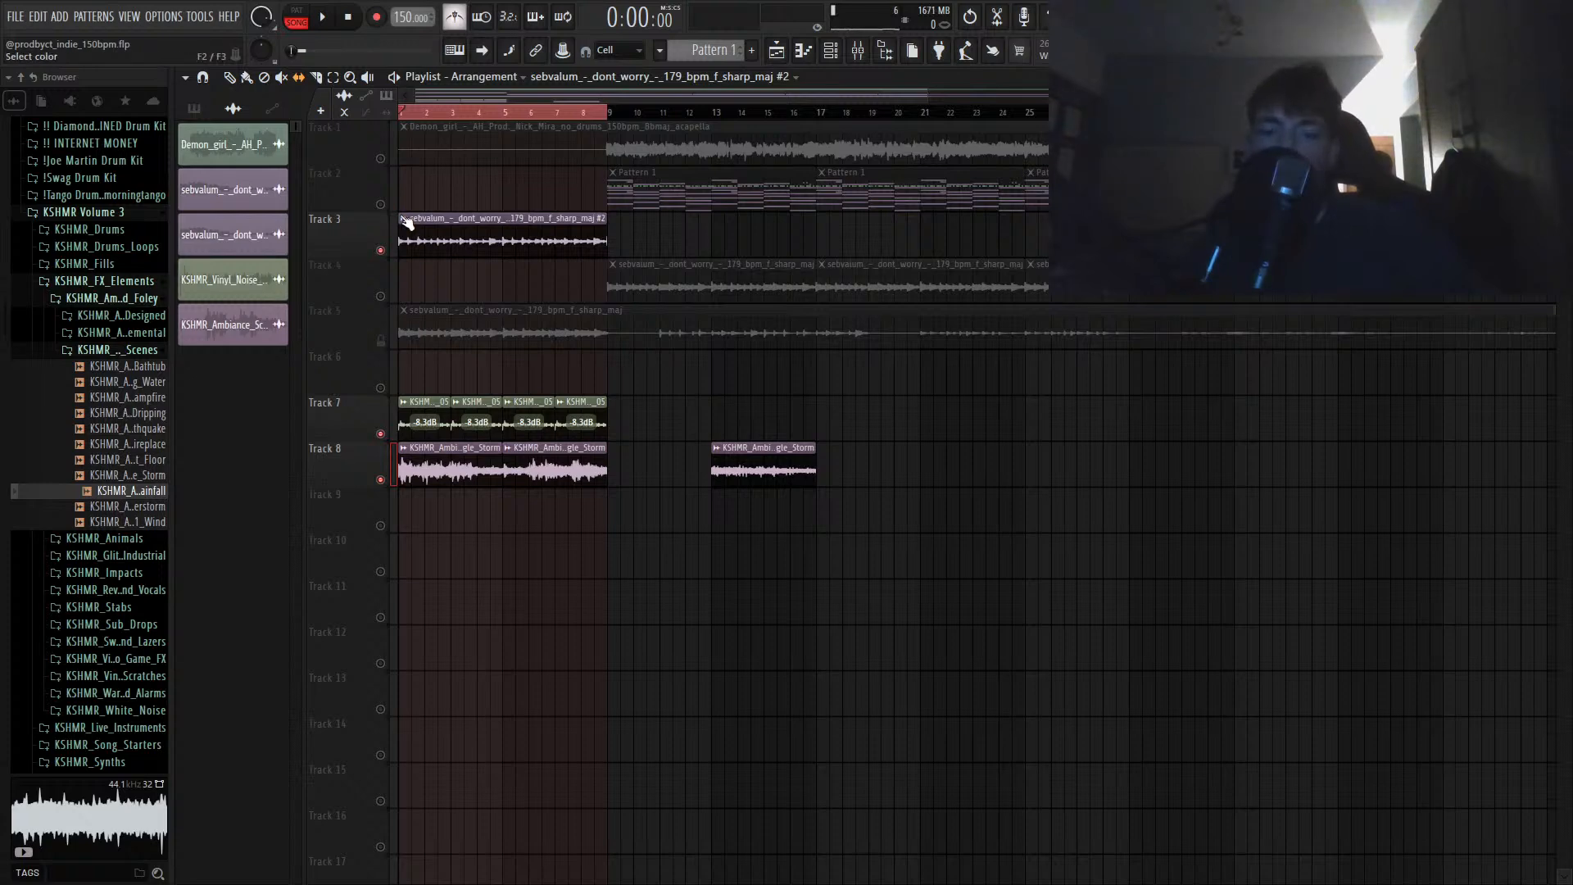
pyautogui.press('Return')
# Step: Route the acapella to mixer track 1 named VOCALS and the Intro Guitar clip to mixer track 2
pyautogui.doubleClick(600, 148)
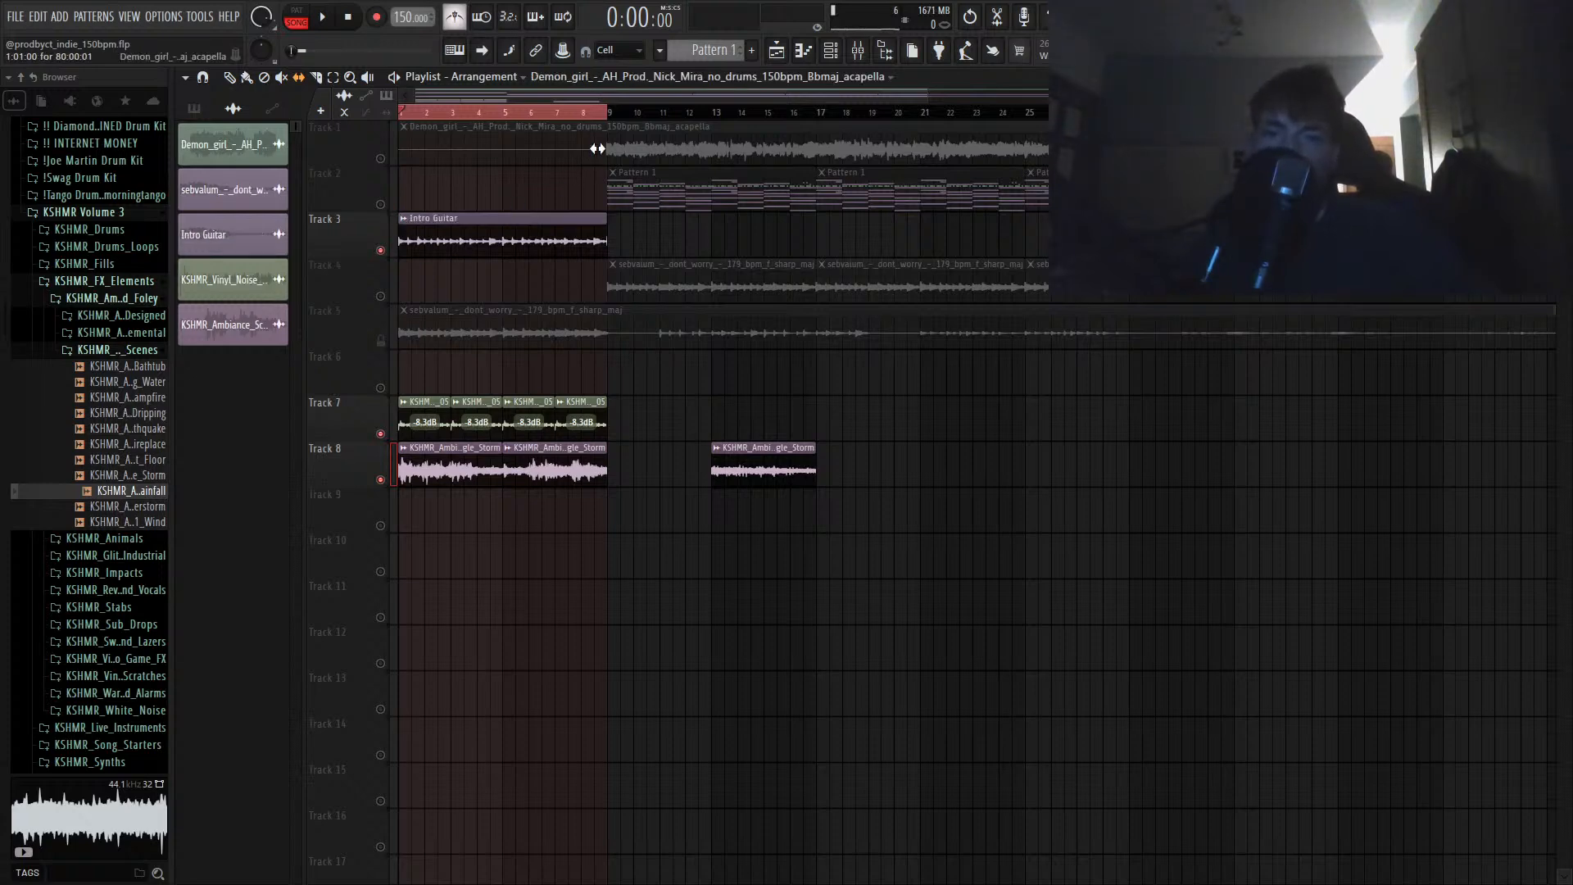
pyautogui.click(701, 284)
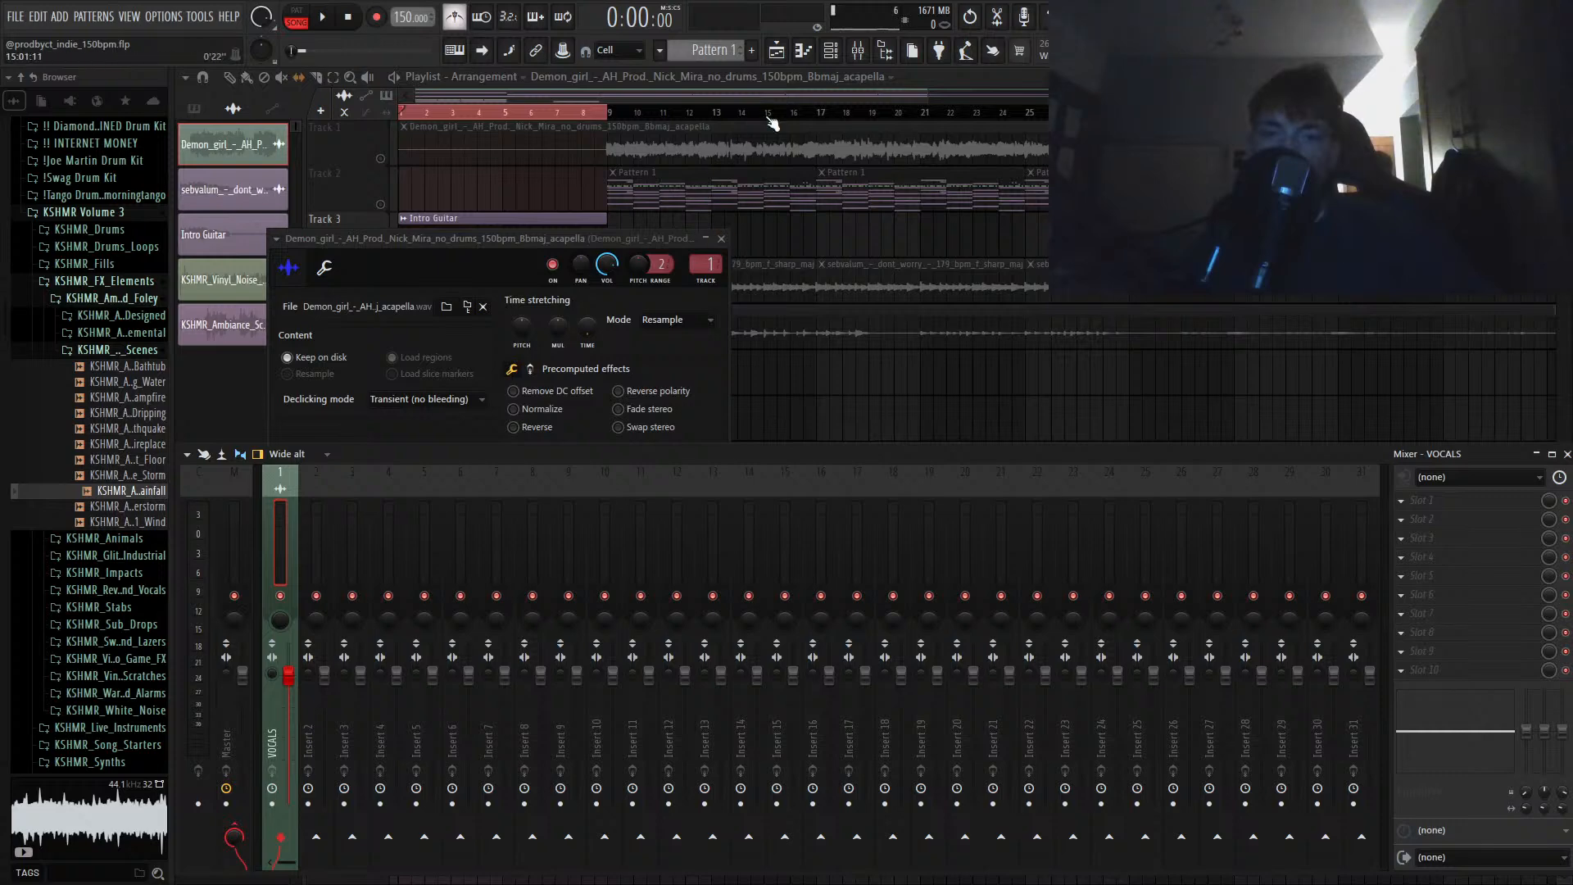
pyautogui.click(497, 221)
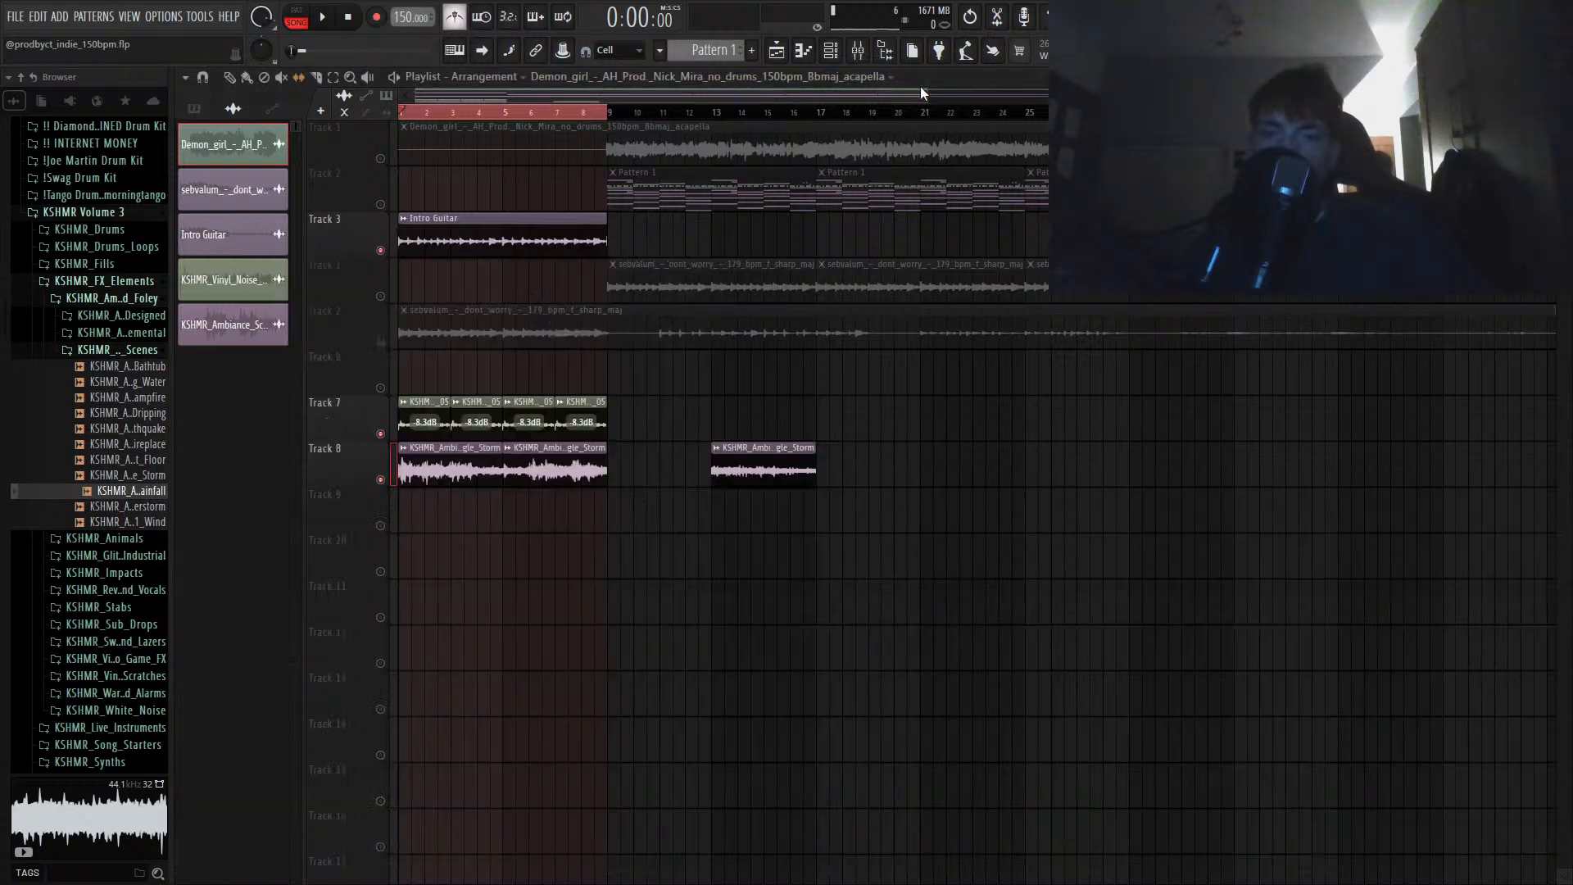
pyautogui.doubleClick(497, 221)
pyautogui.hotkey('ctrl', 'l')
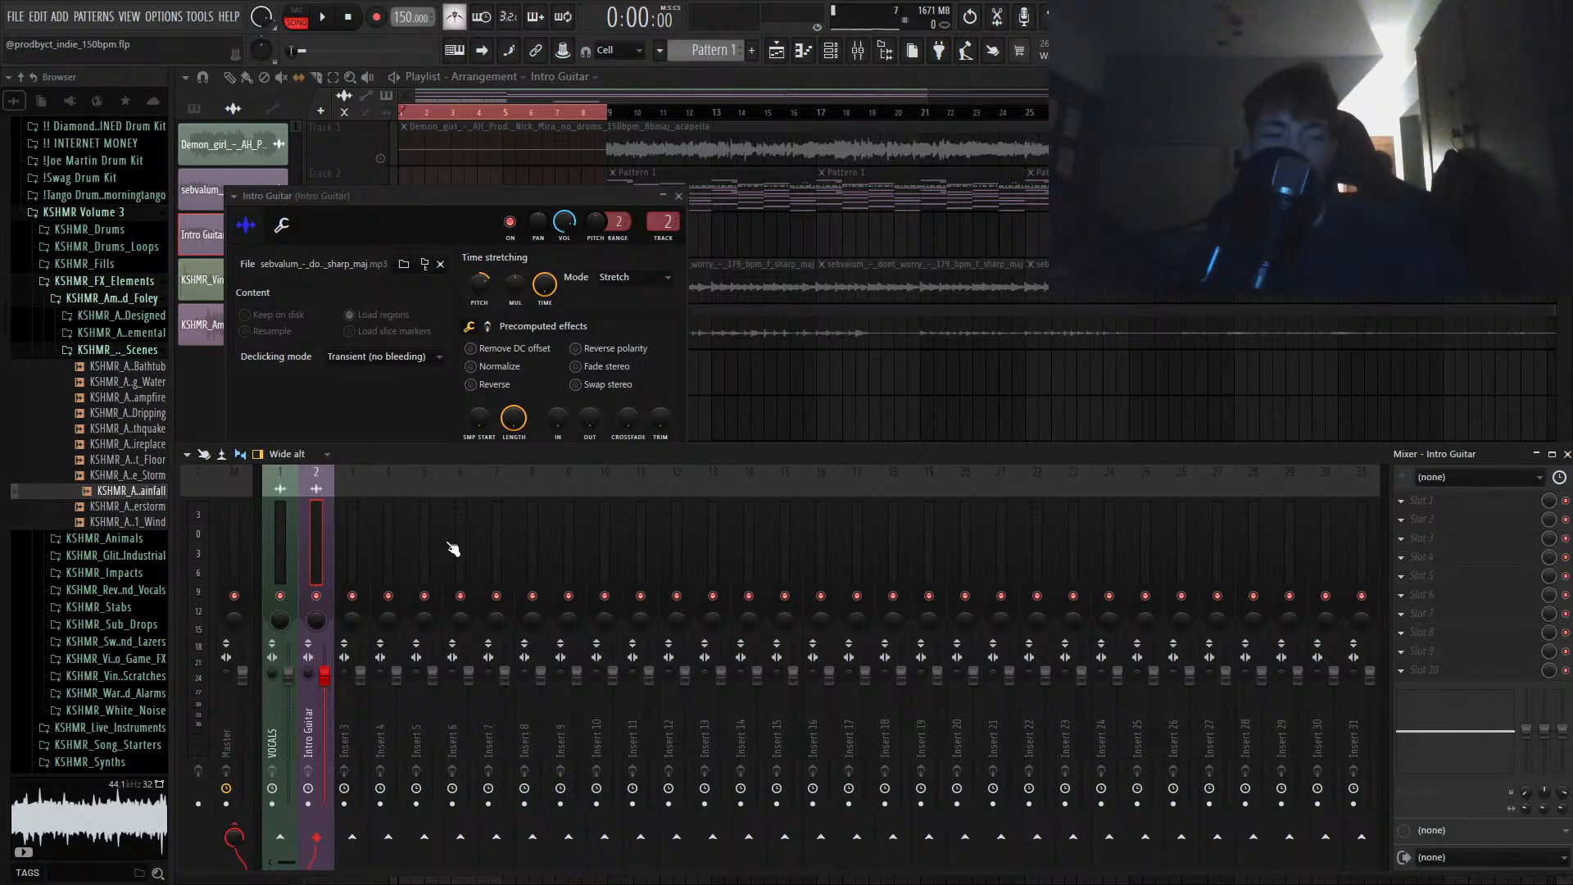
# Step: Recolour the VOCALS mixer track yellow-green and Intro Guitar red, and load ValhallaVintageVerb on the Intro Guitar track
pyautogui.click(275, 542)
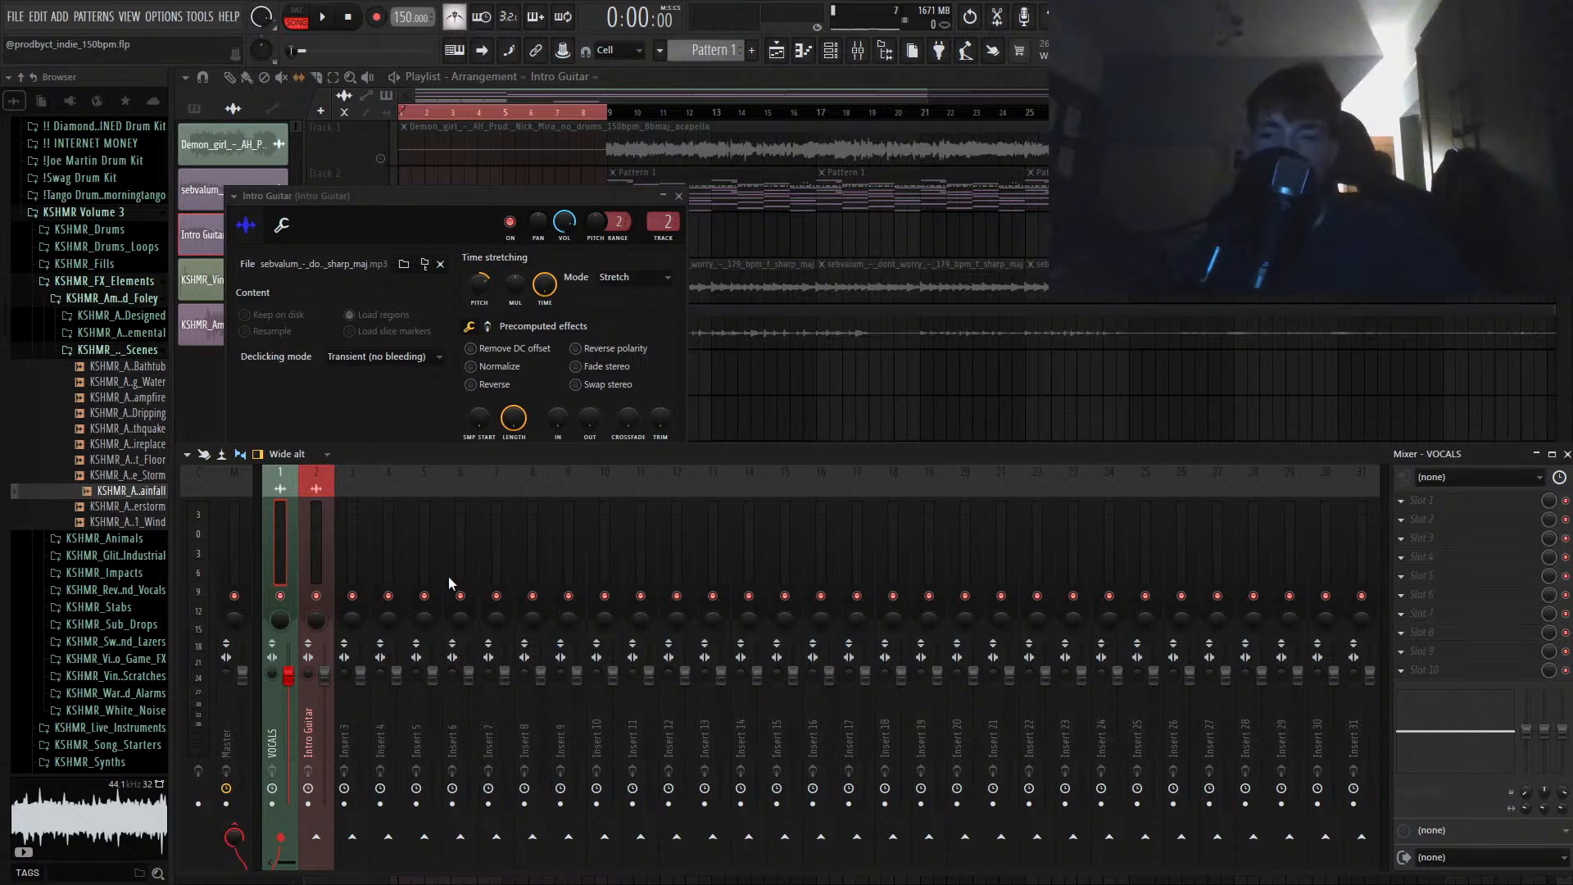
pyautogui.click(326, 547)
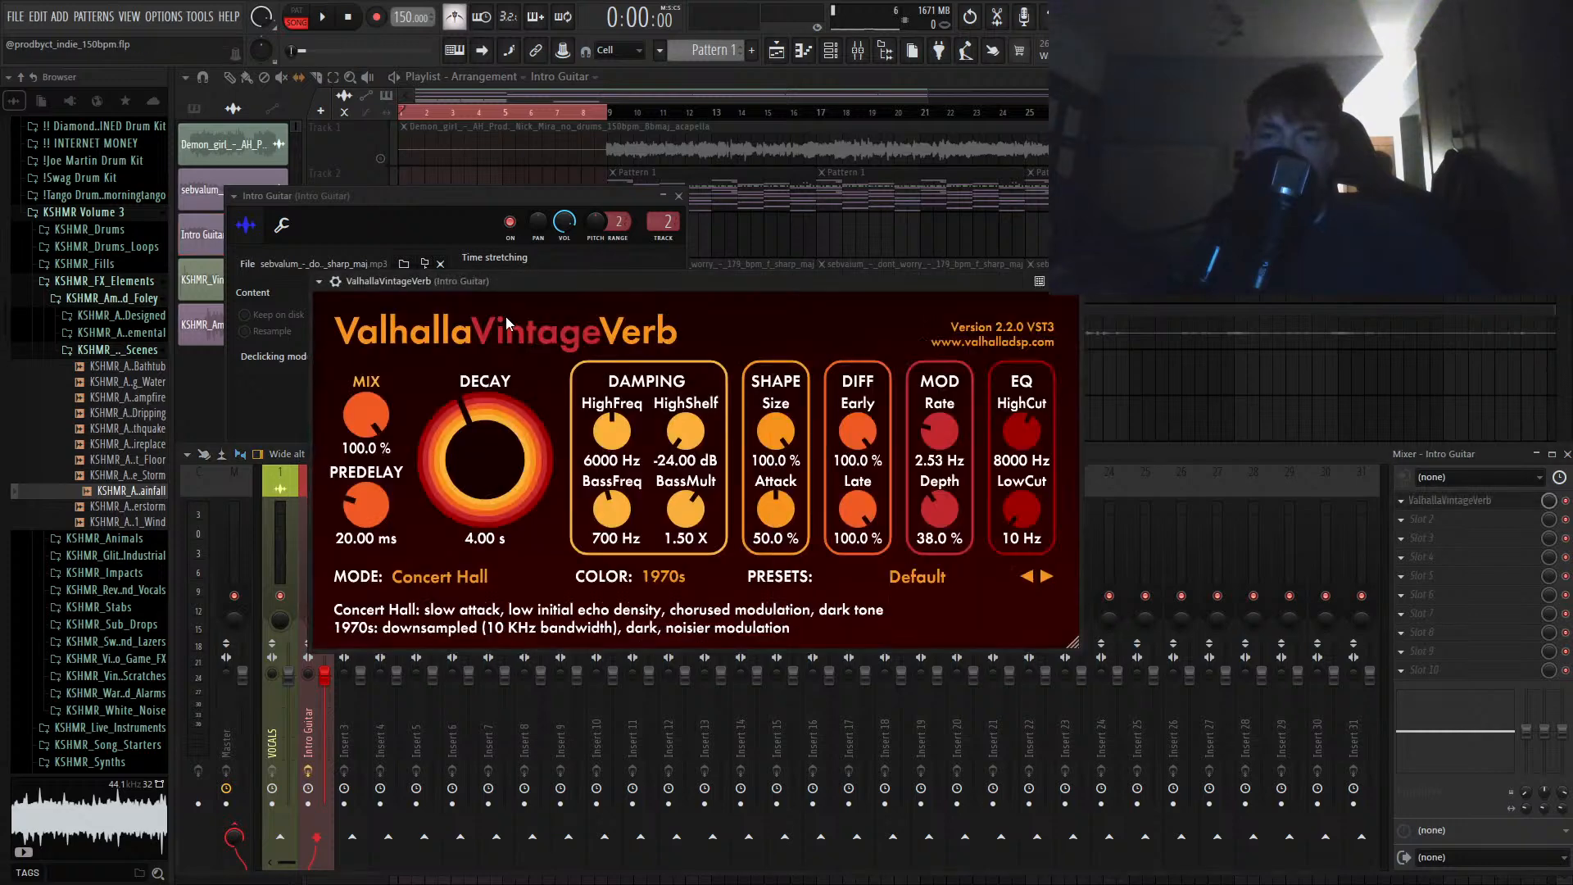
# Step: Lower the Intro Guitar reverb's mix to 49.6% and set its decay to 1.8 s
pyautogui.moveTo(364, 420); pyautogui.dragTo(390, 510)
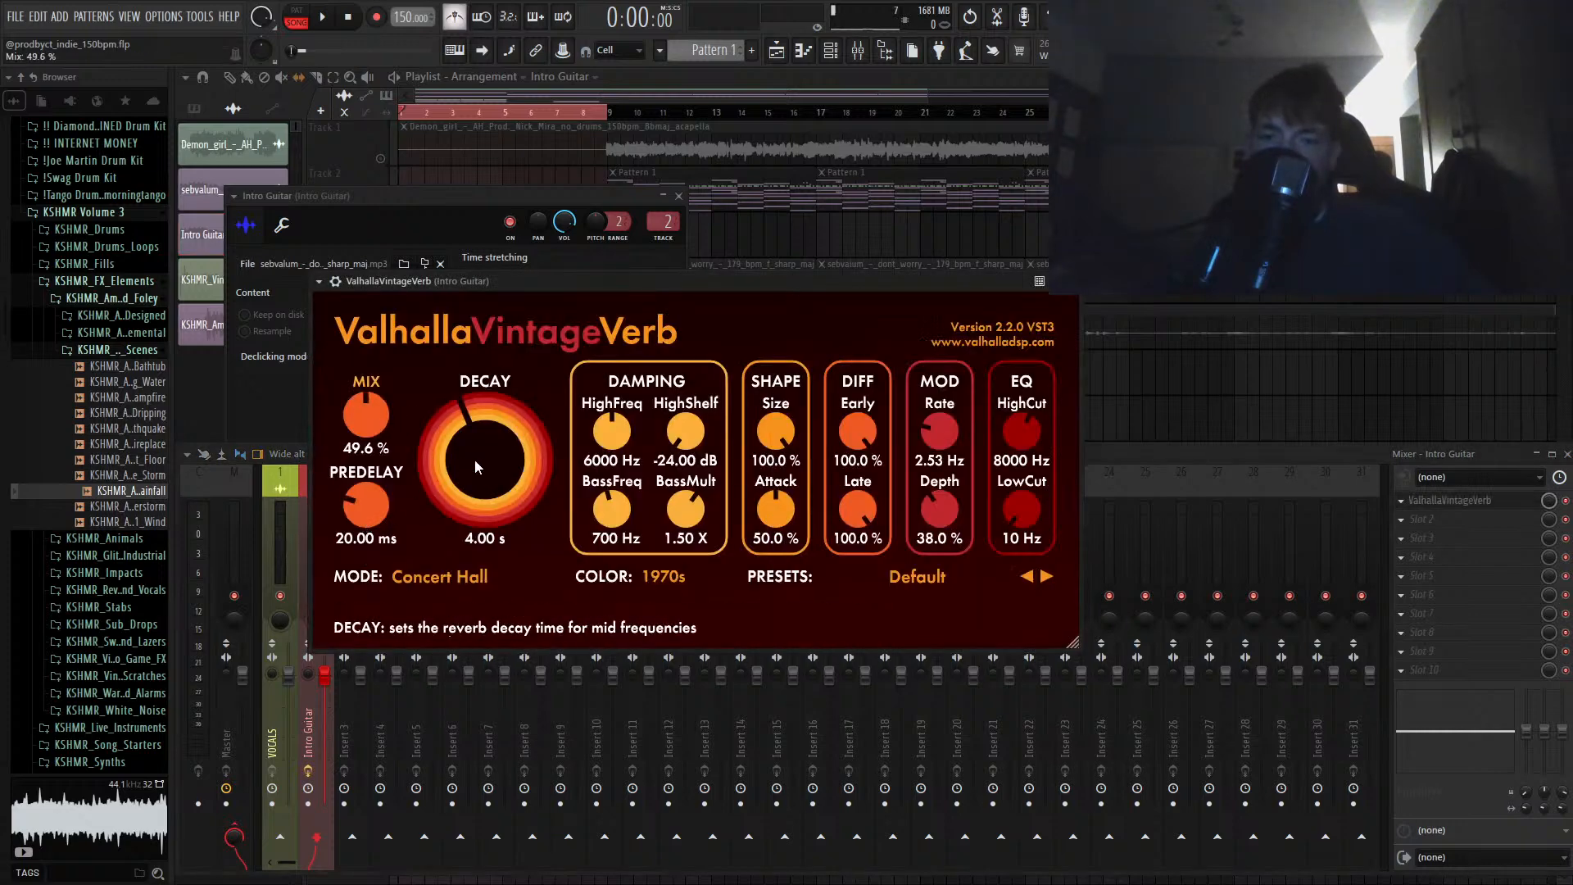
pyautogui.moveTo(477, 467); pyautogui.dragTo(479, 481)
pyautogui.click(475, 540)
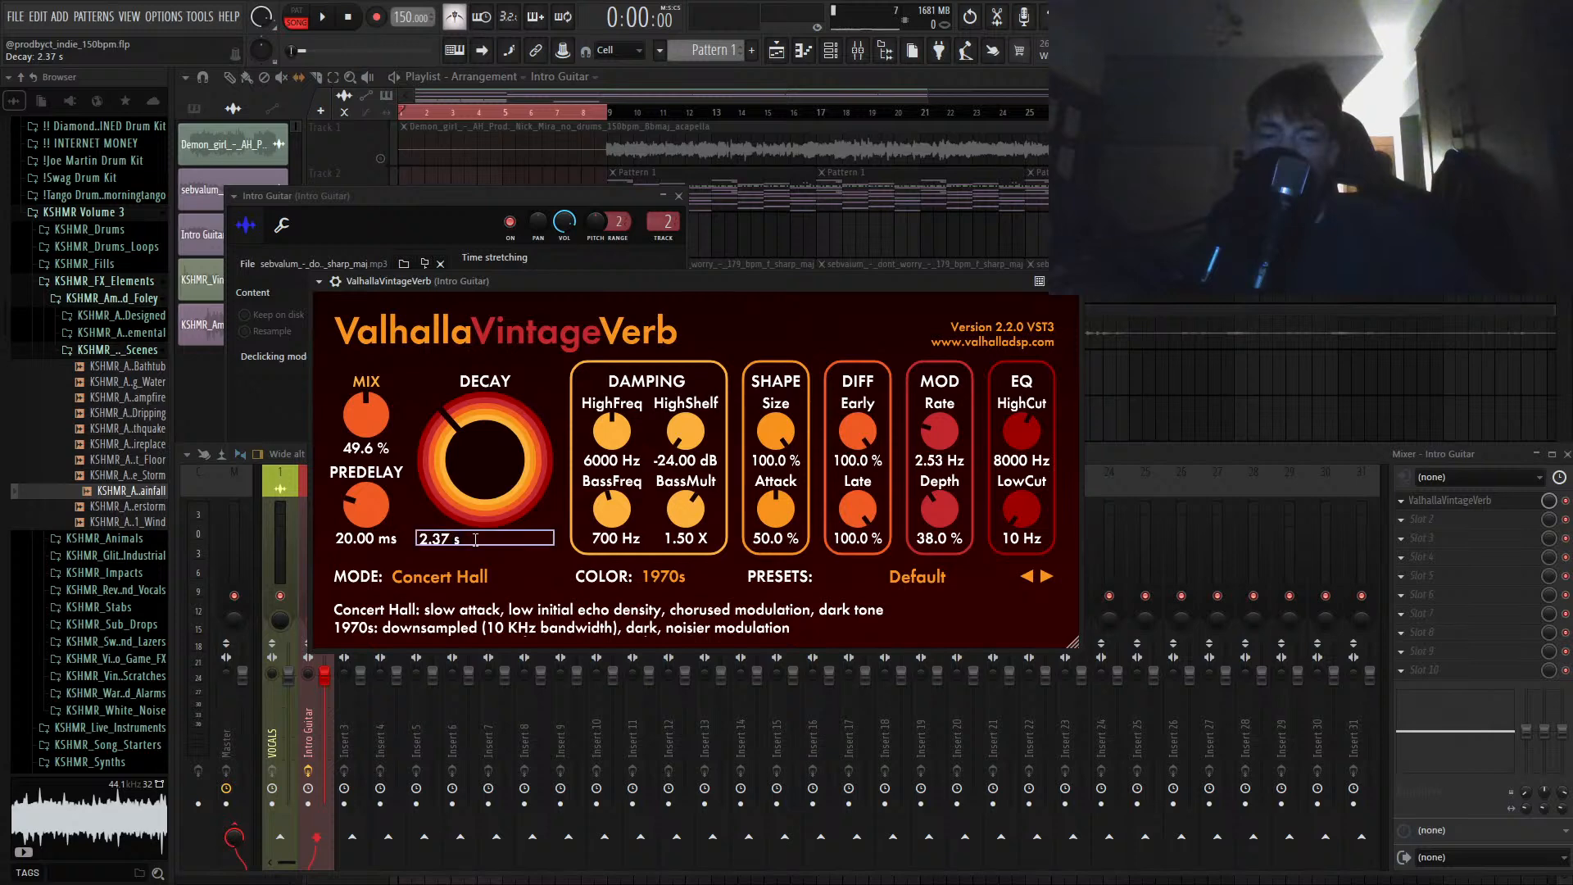
pyautogui.press('BackSpace')
pyautogui.press('BackSpace')
pyautogui.press('BackSpace')
pyautogui.write('1.')
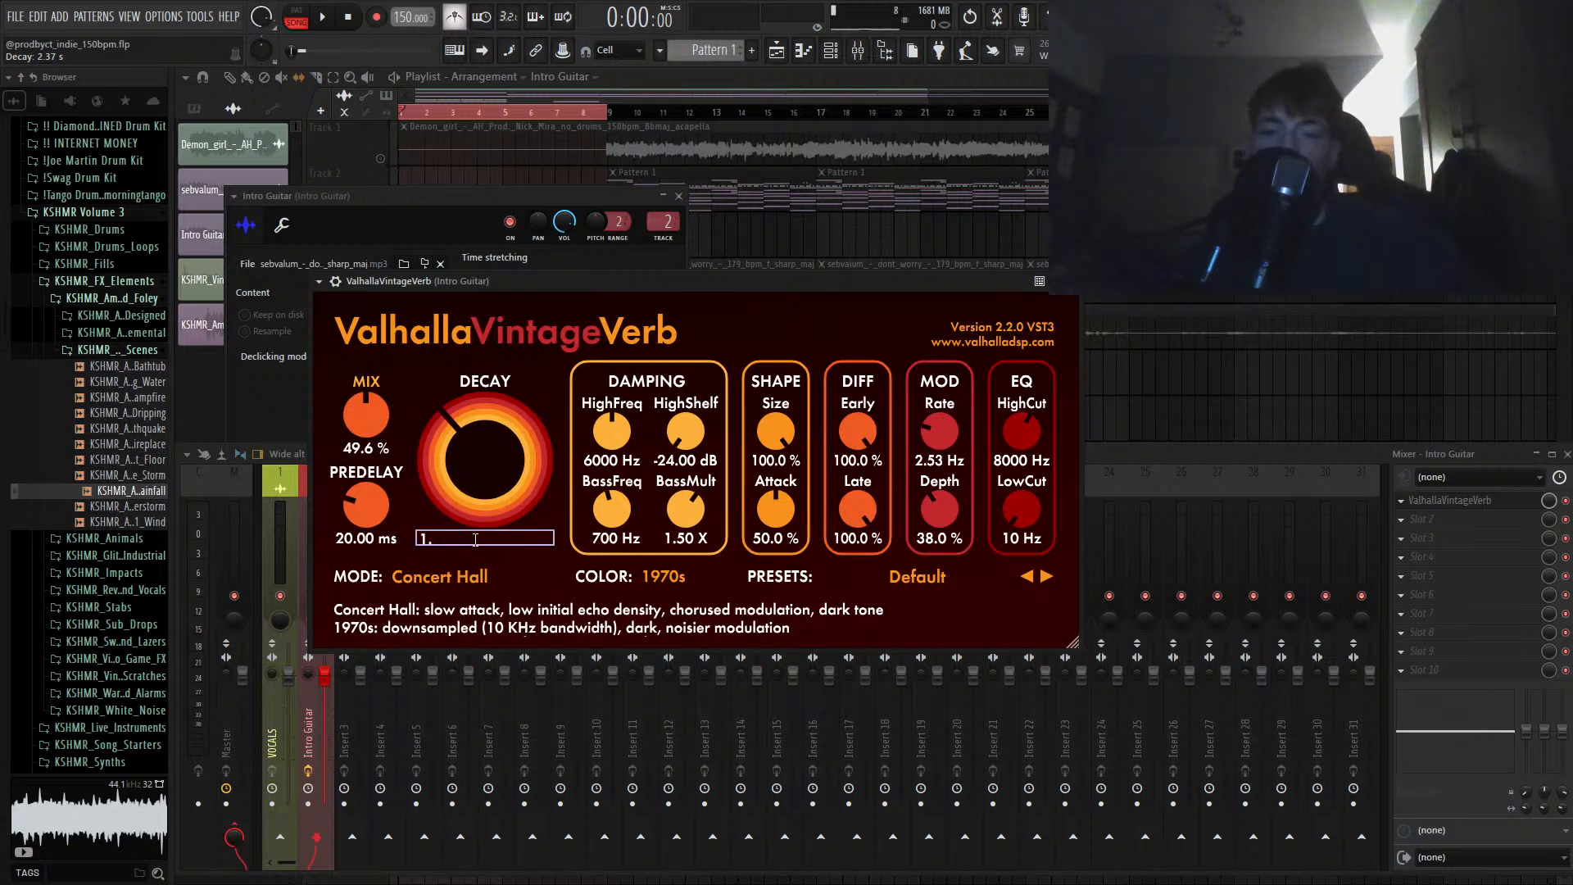
pyautogui.write('8')
pyautogui.press('Return')
# Step: Raise the reverb mix to 56.4% and set its low cut to 240 Hz
pyautogui.moveTo(370, 426); pyautogui.dragTo(371, 418)
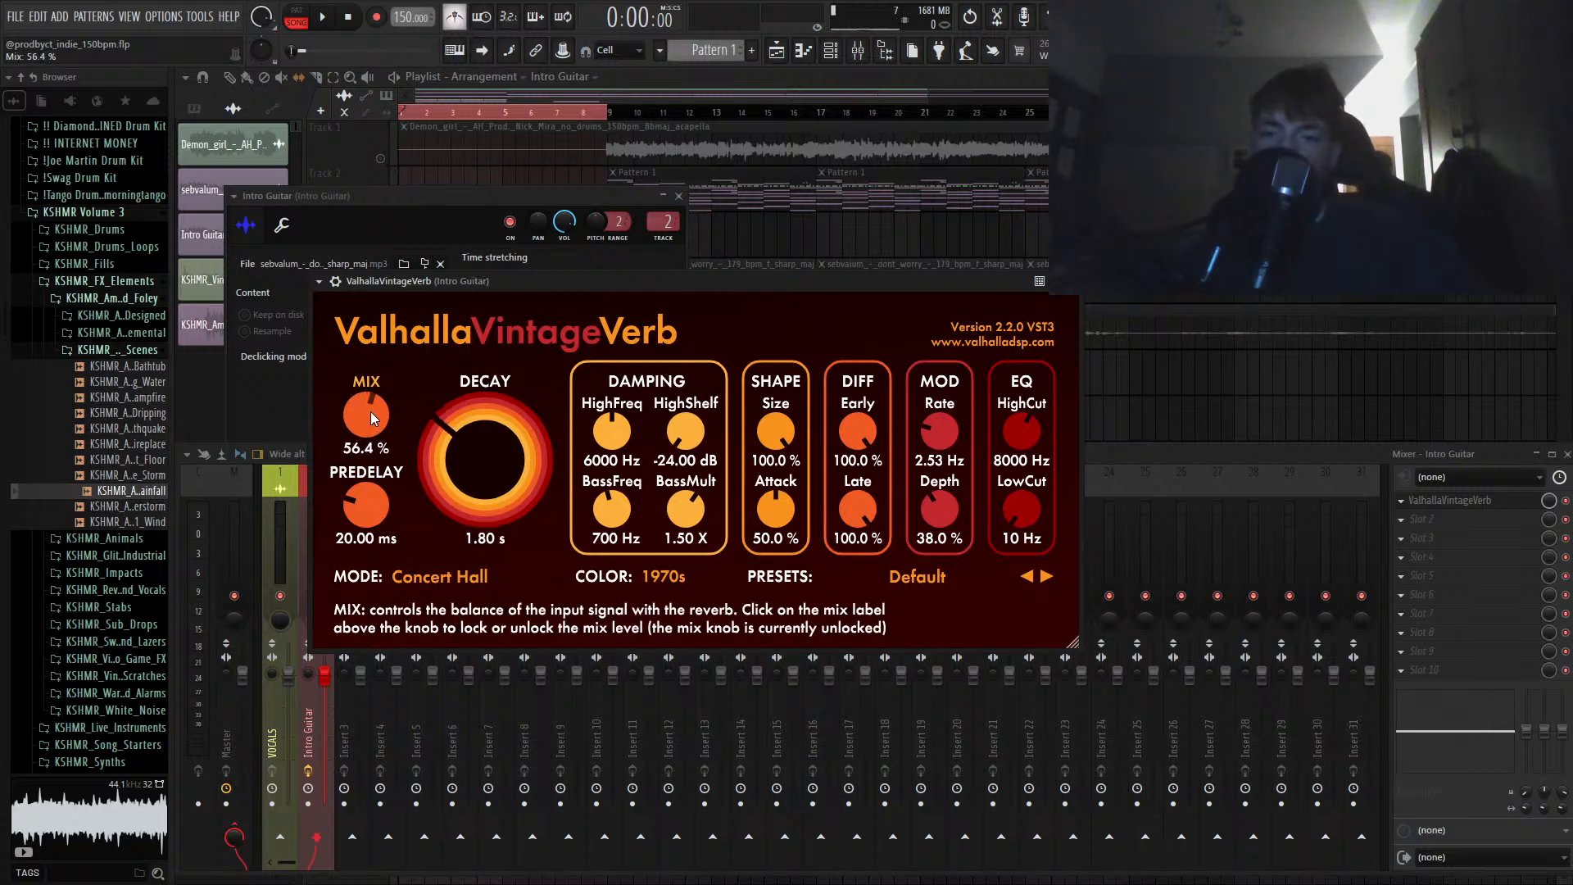
pyautogui.moveTo(1029, 516); pyautogui.dragTo(1022, 487)
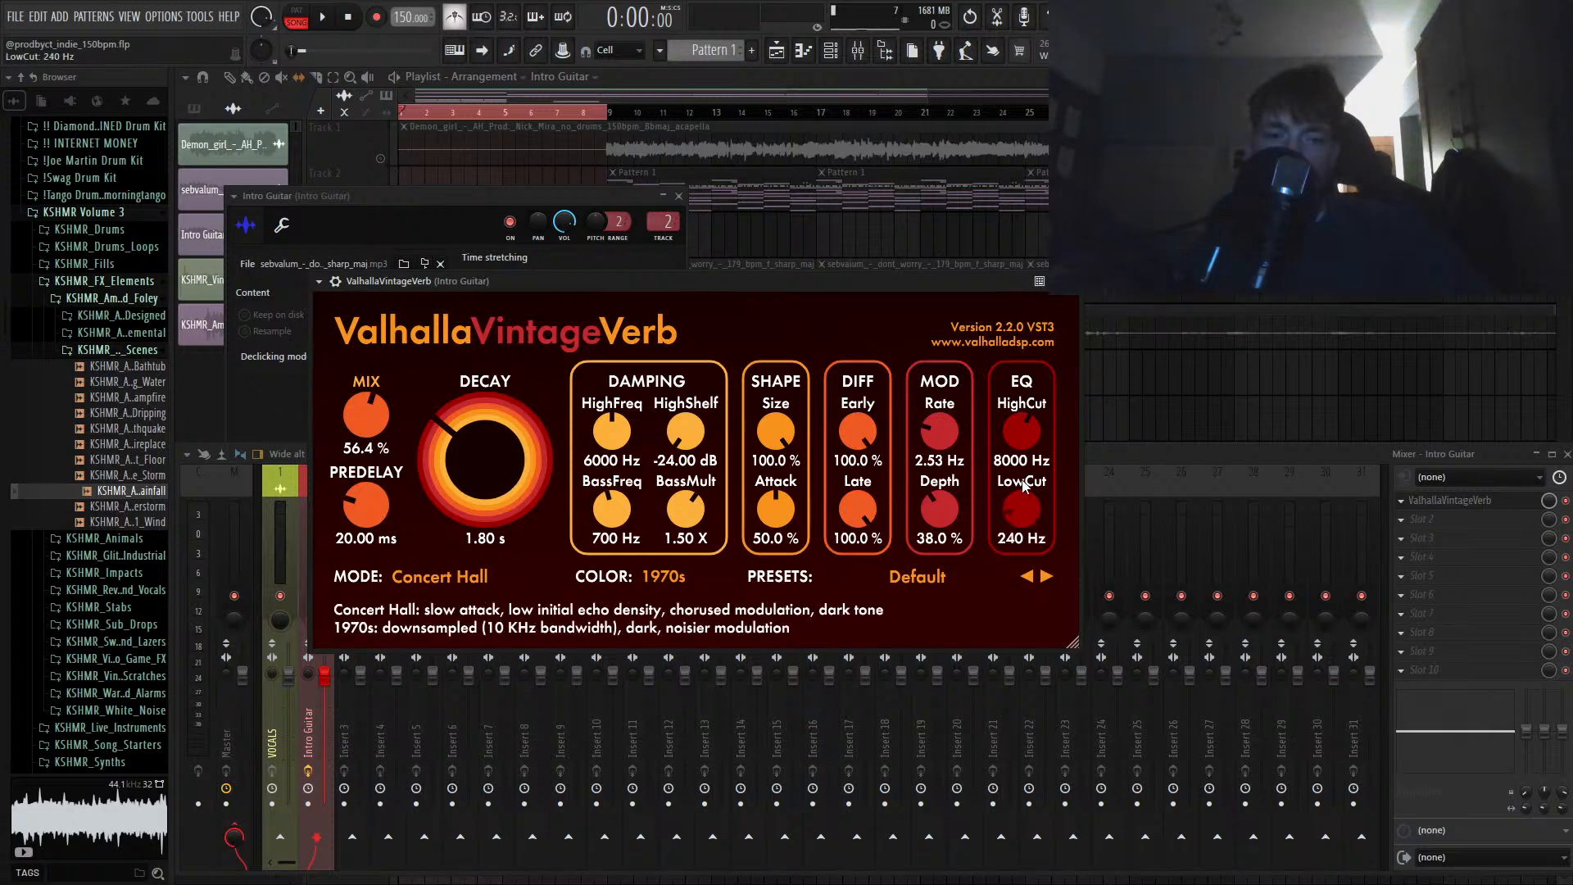
pyautogui.click(867, 82)
# Step: Play the intro to hear the reverb, and open and close the Intro Guitar clip's settings
pyautogui.press('space')
pyautogui.doubleClick(524, 255)
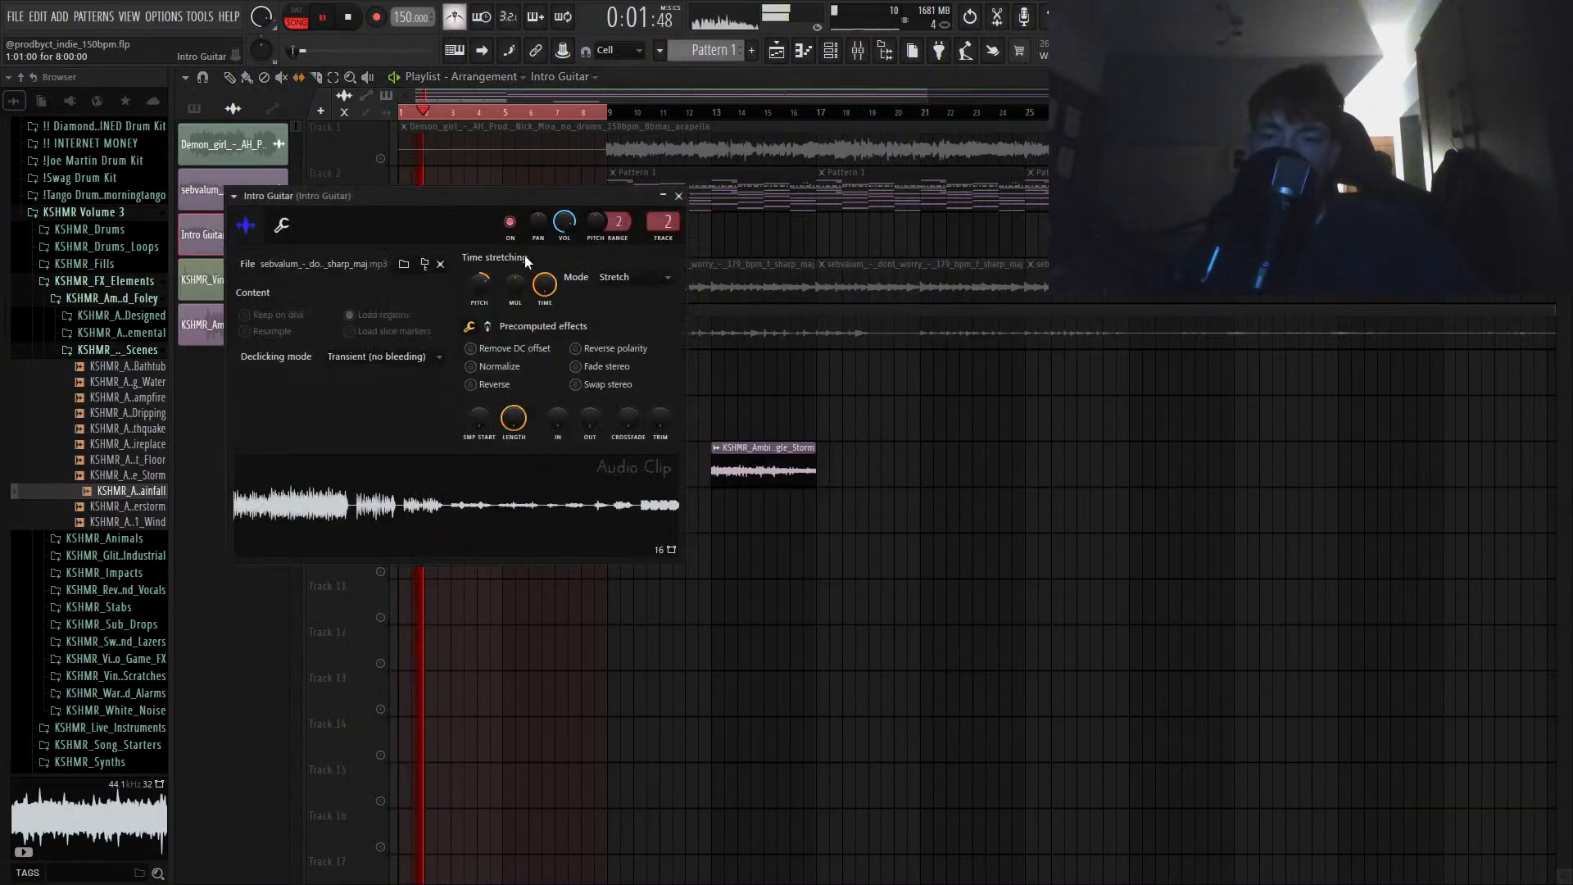
pyautogui.press('space')
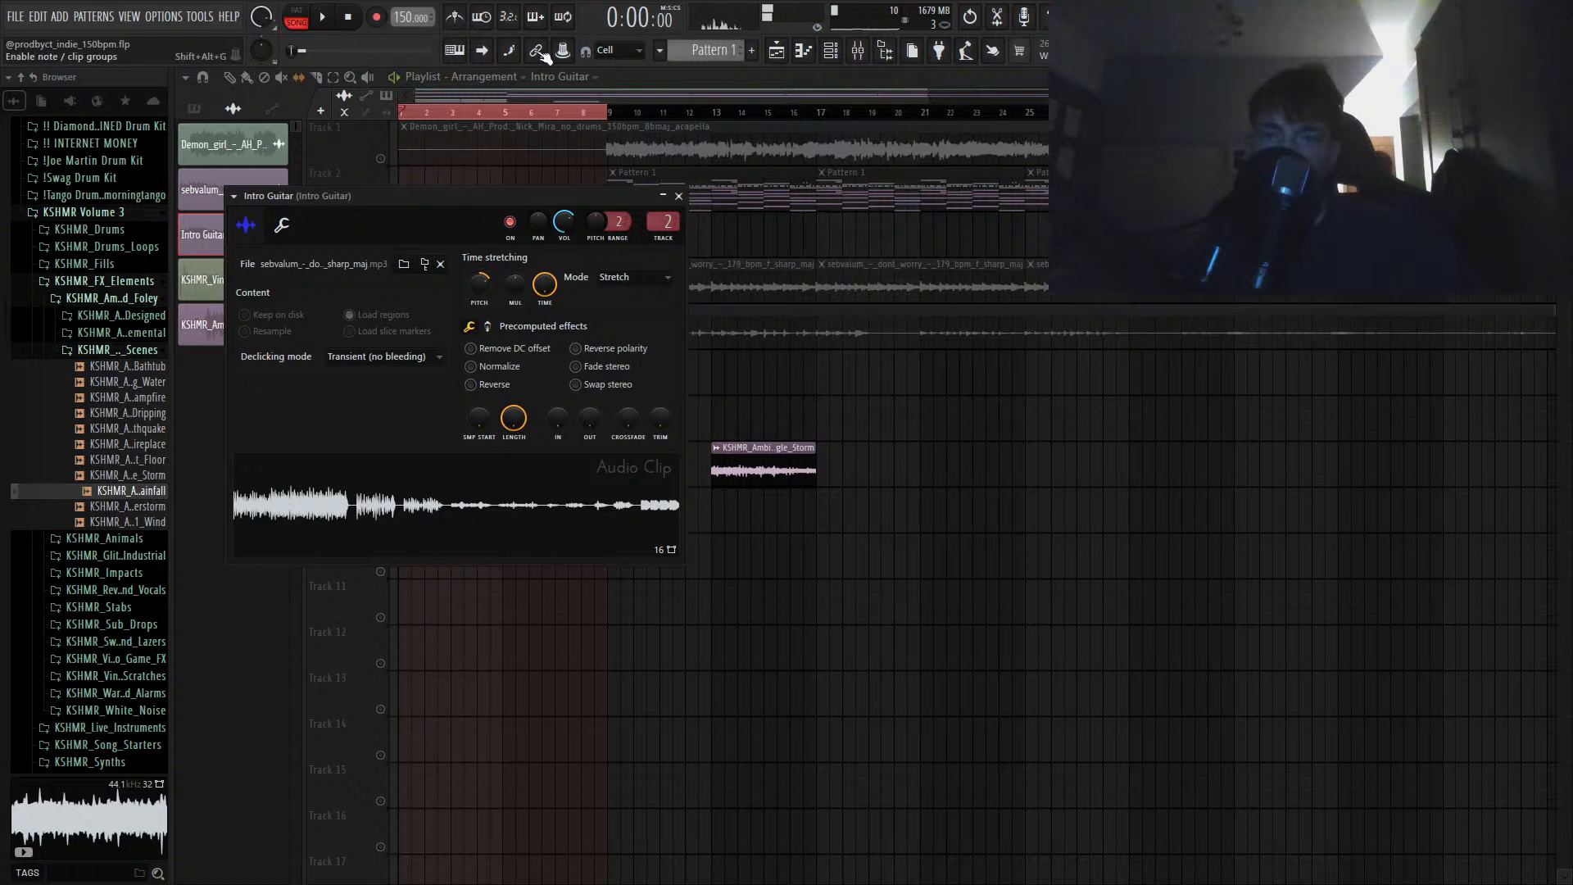
pyautogui.click(708, 82)
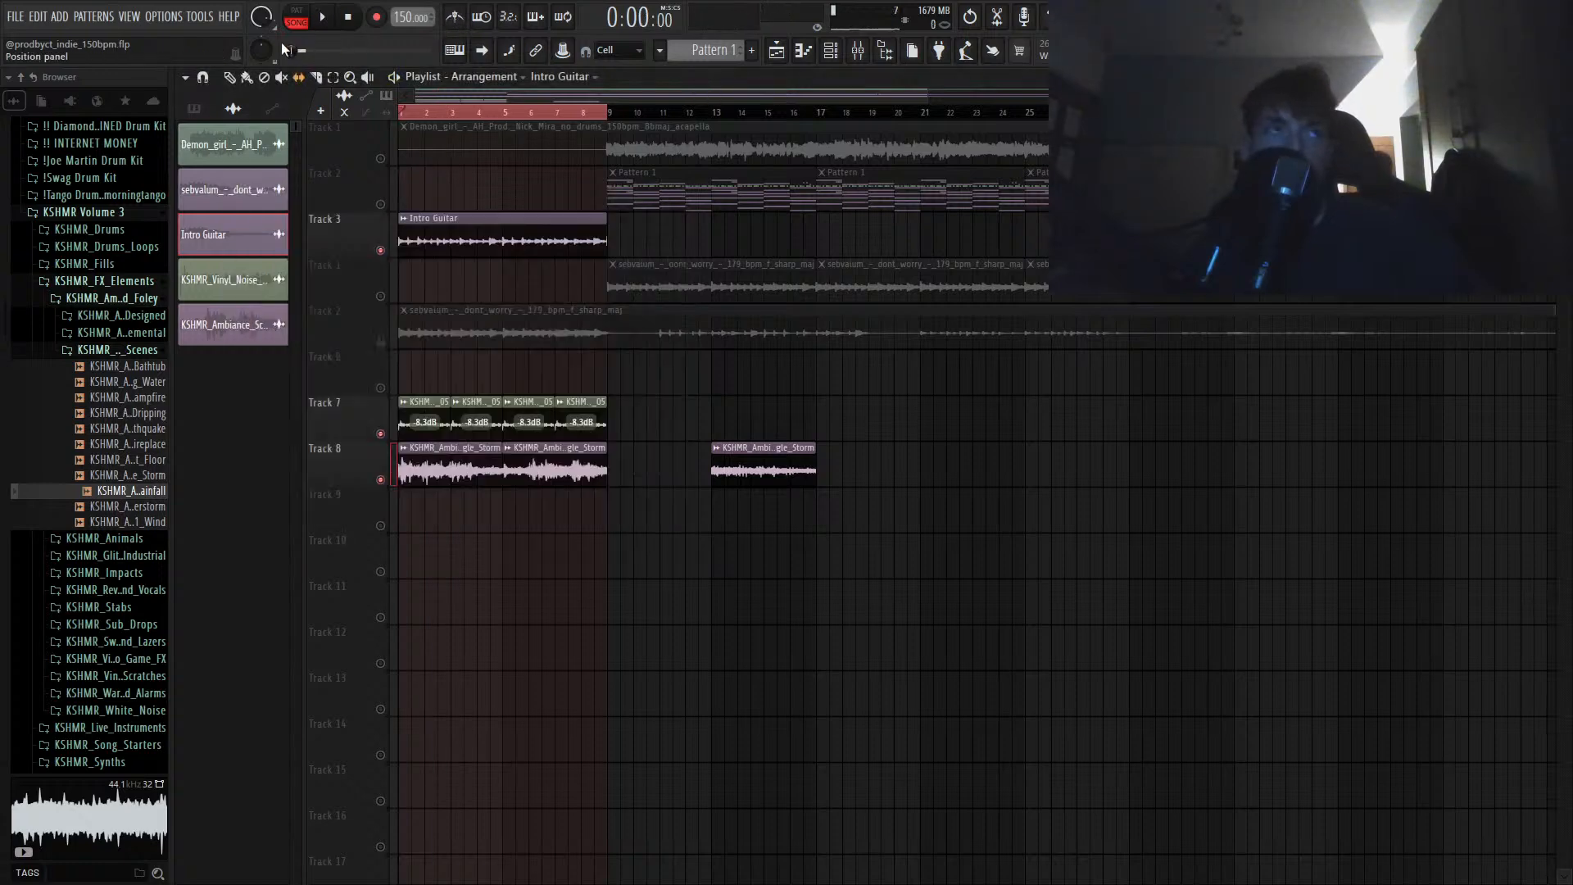
# Step: Play the intro, check the mixer, and open and close the vinyl noise clip's settings
pyautogui.press('F9')
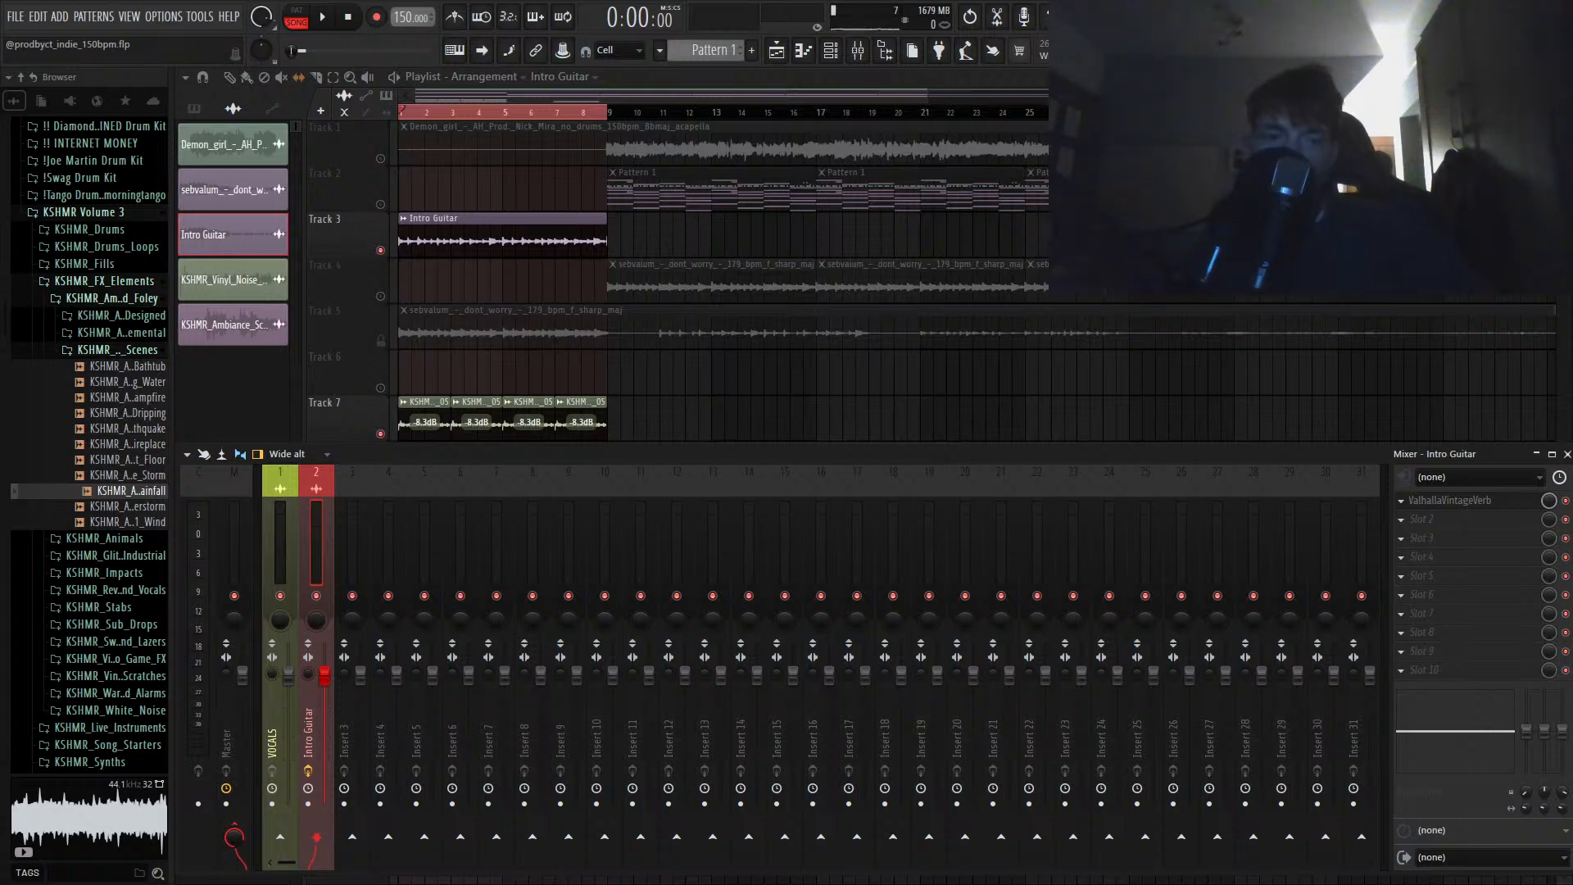
pyautogui.press('F9')
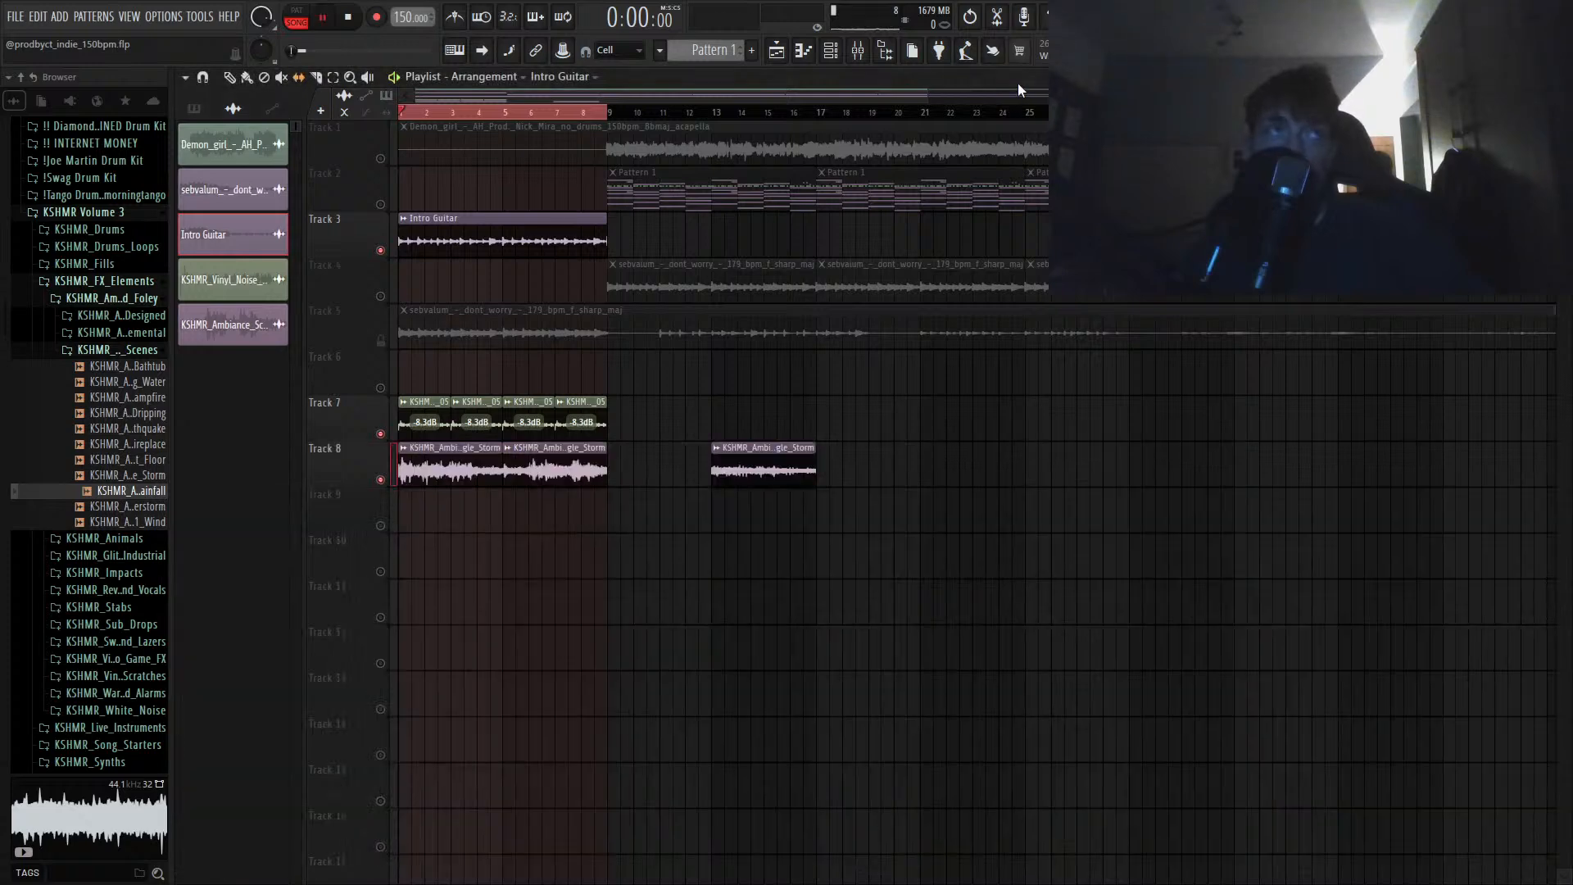
pyautogui.press('space')
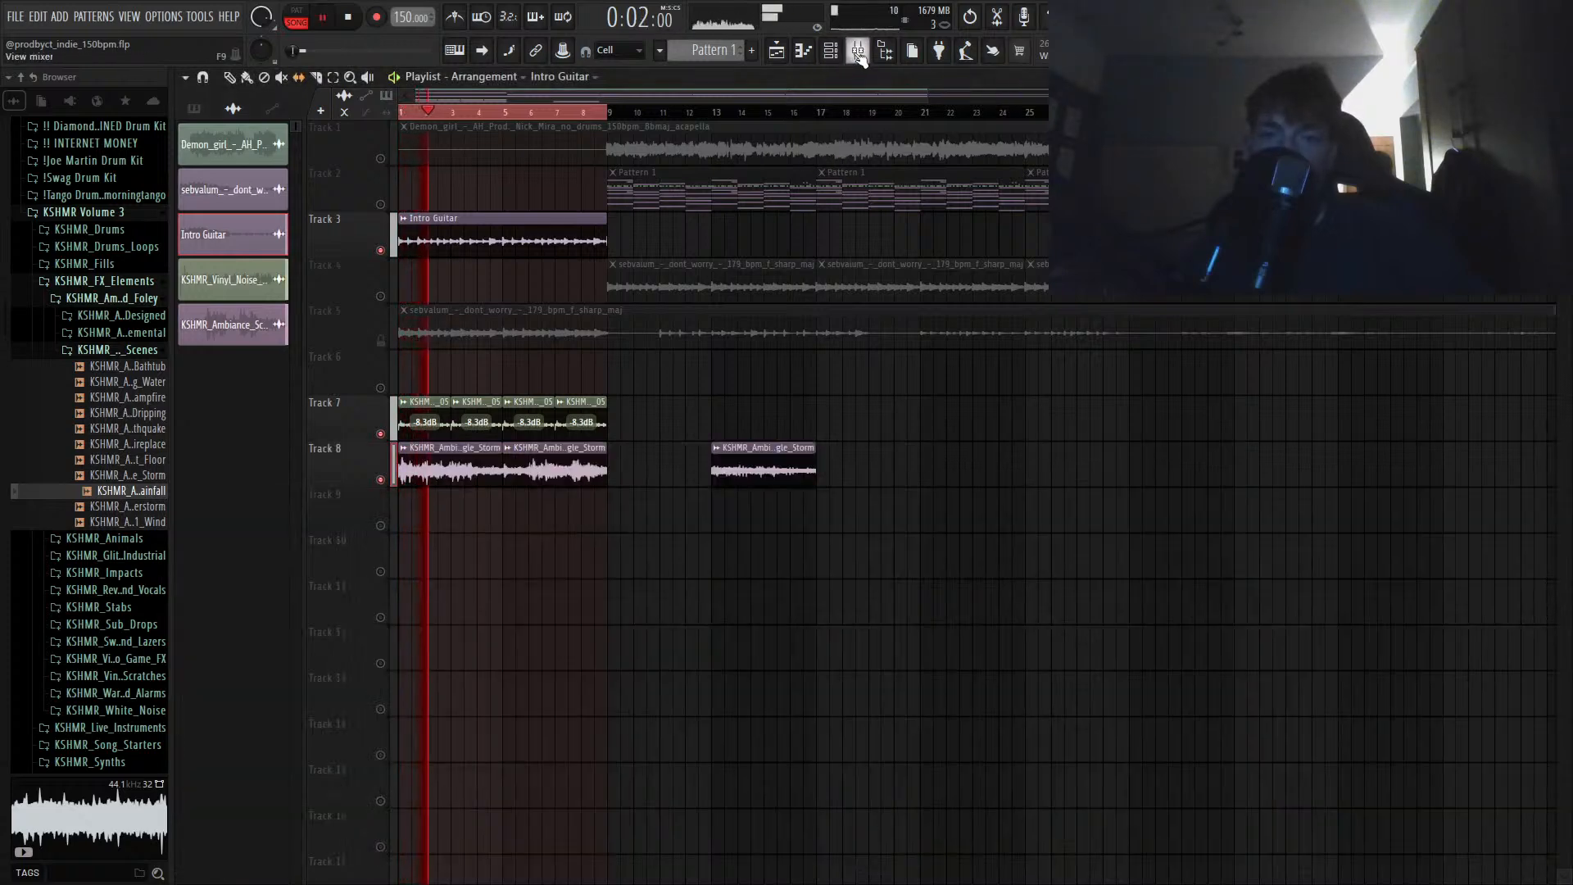
pyautogui.doubleClick(528, 407)
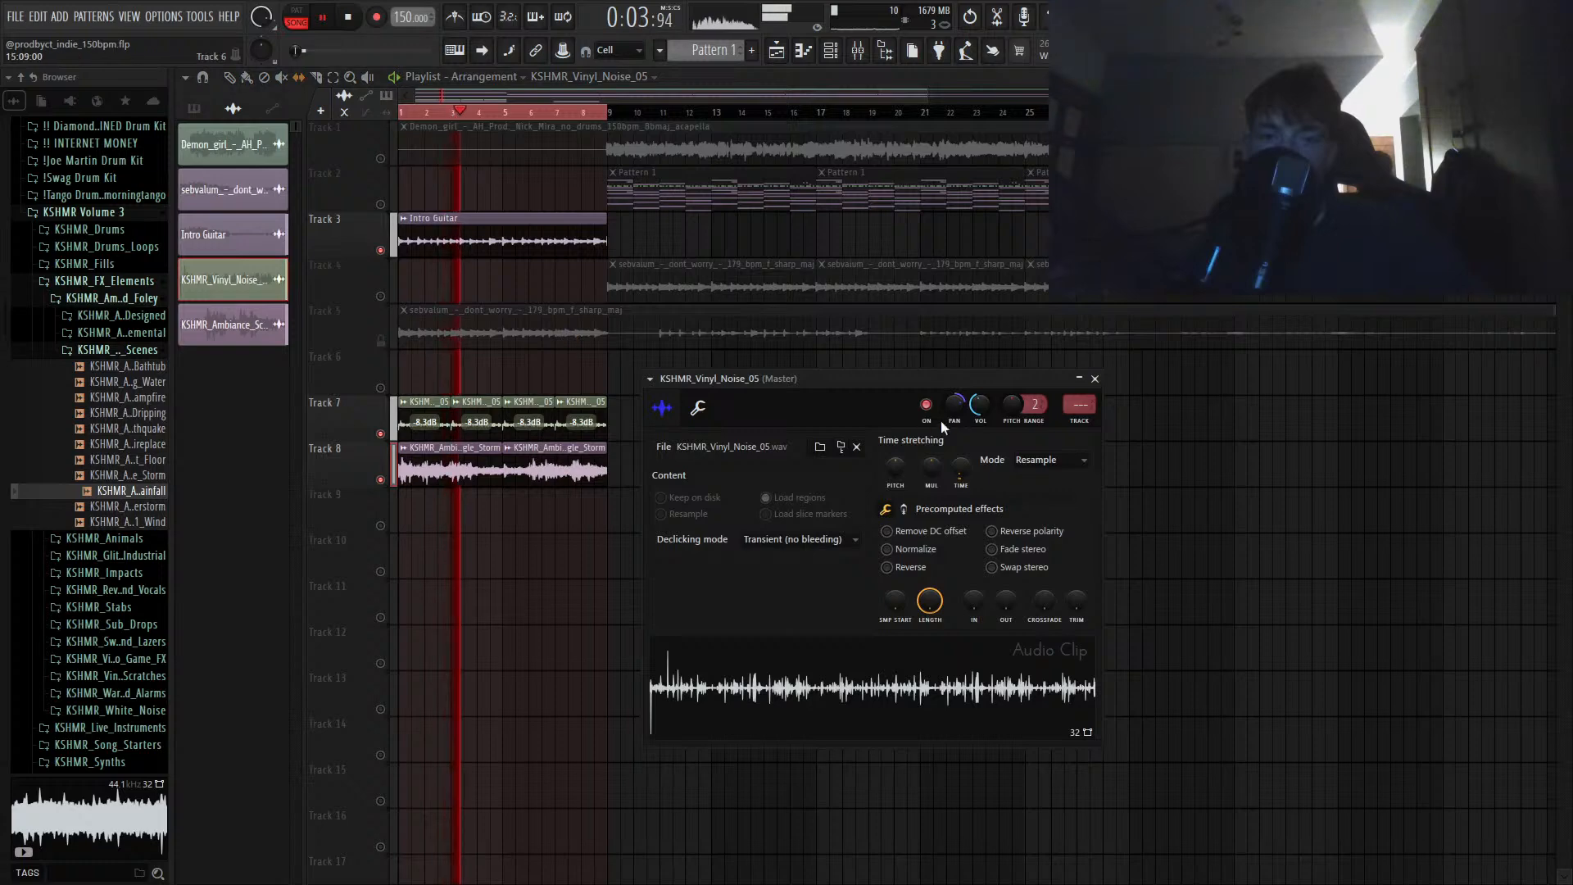
pyautogui.click(867, 60)
pyautogui.click(867, 61)
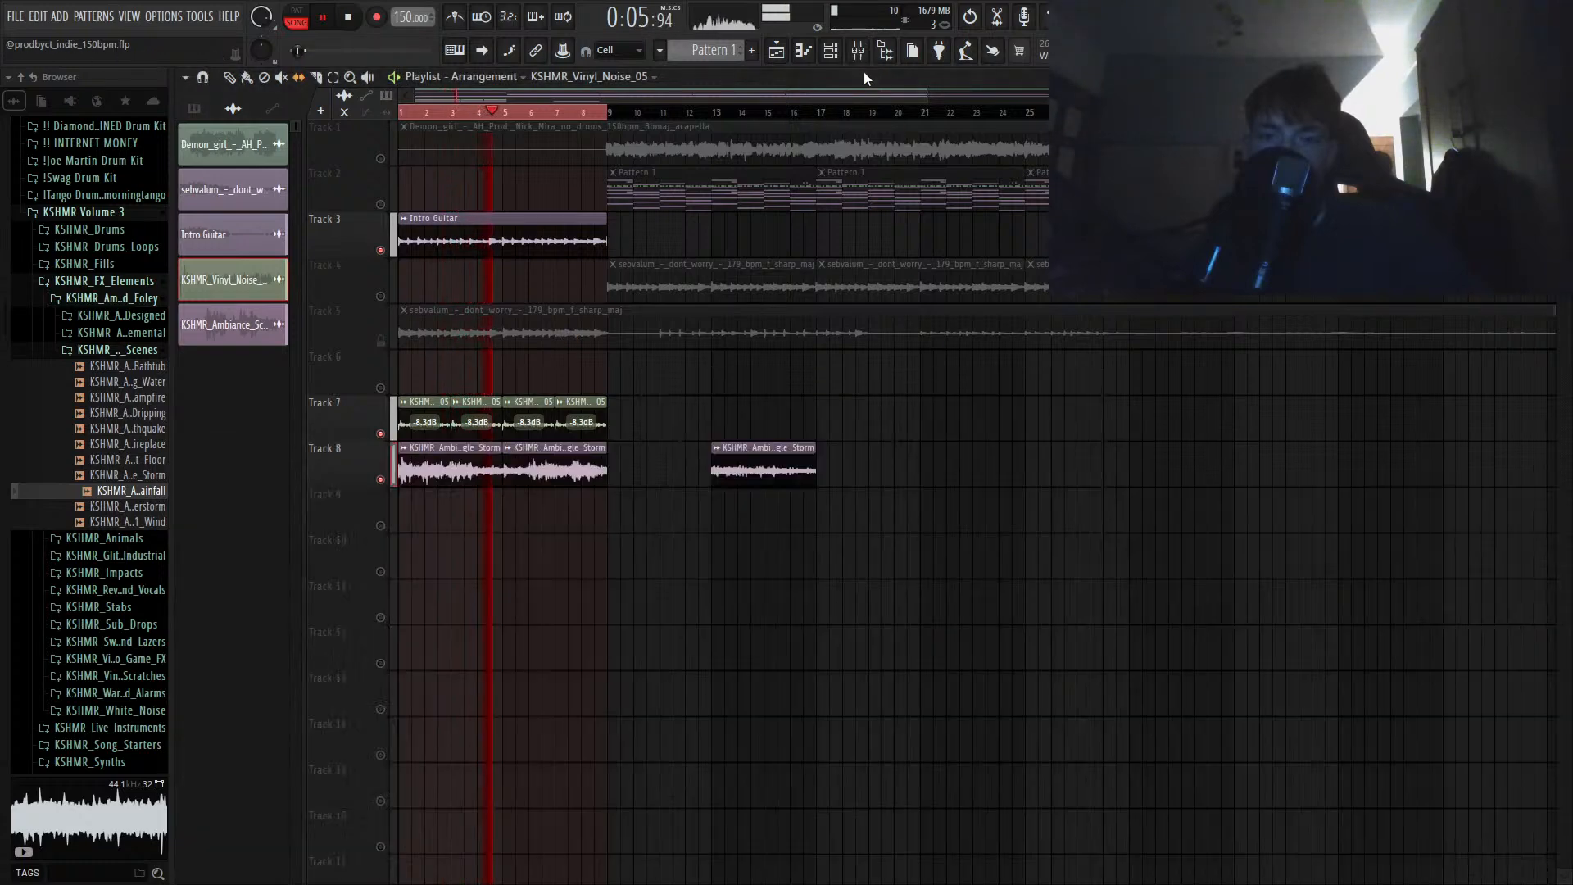
# Step: Create an automation clip for the Master track's volume over the eight-bar intro and unmute Track 2
pyautogui.click(865, 59)
pyautogui.press('space')
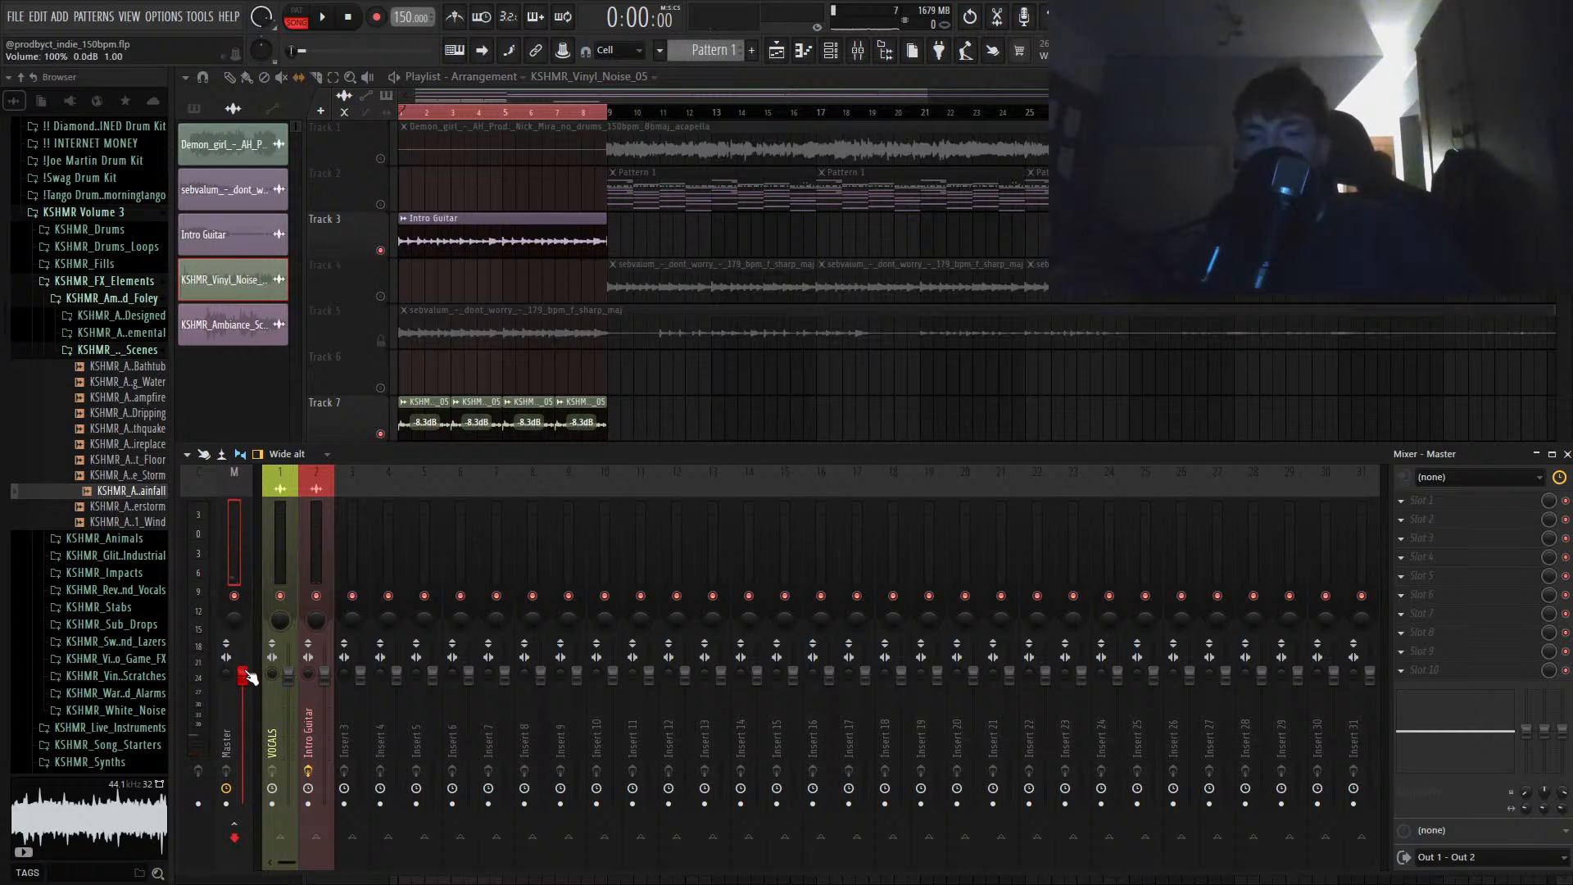
pyautogui.click(858, 53)
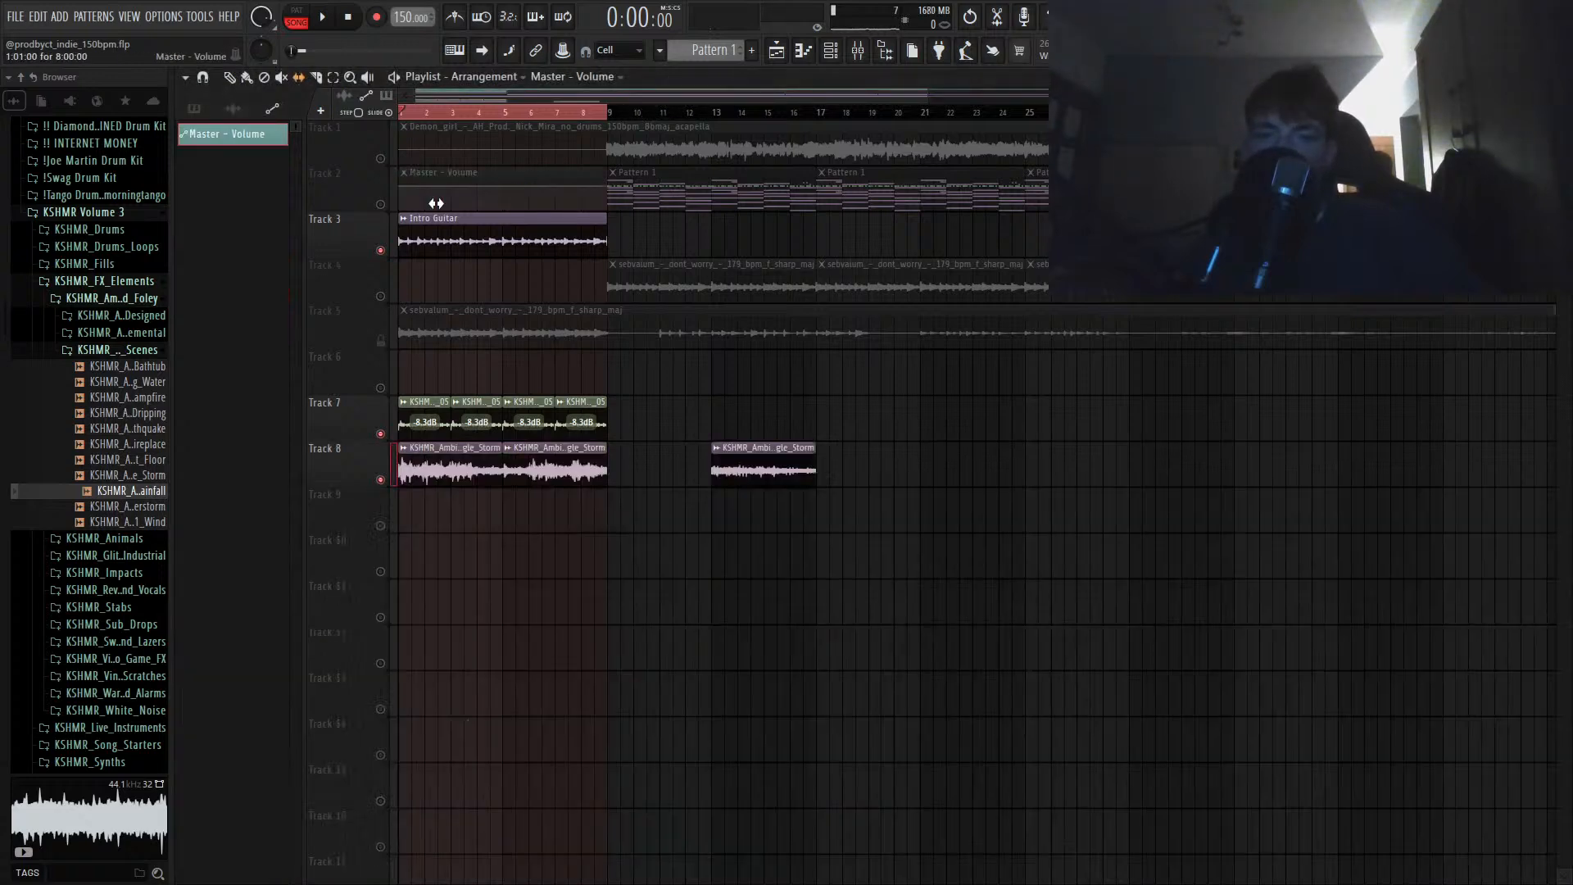
pyautogui.click(381, 205)
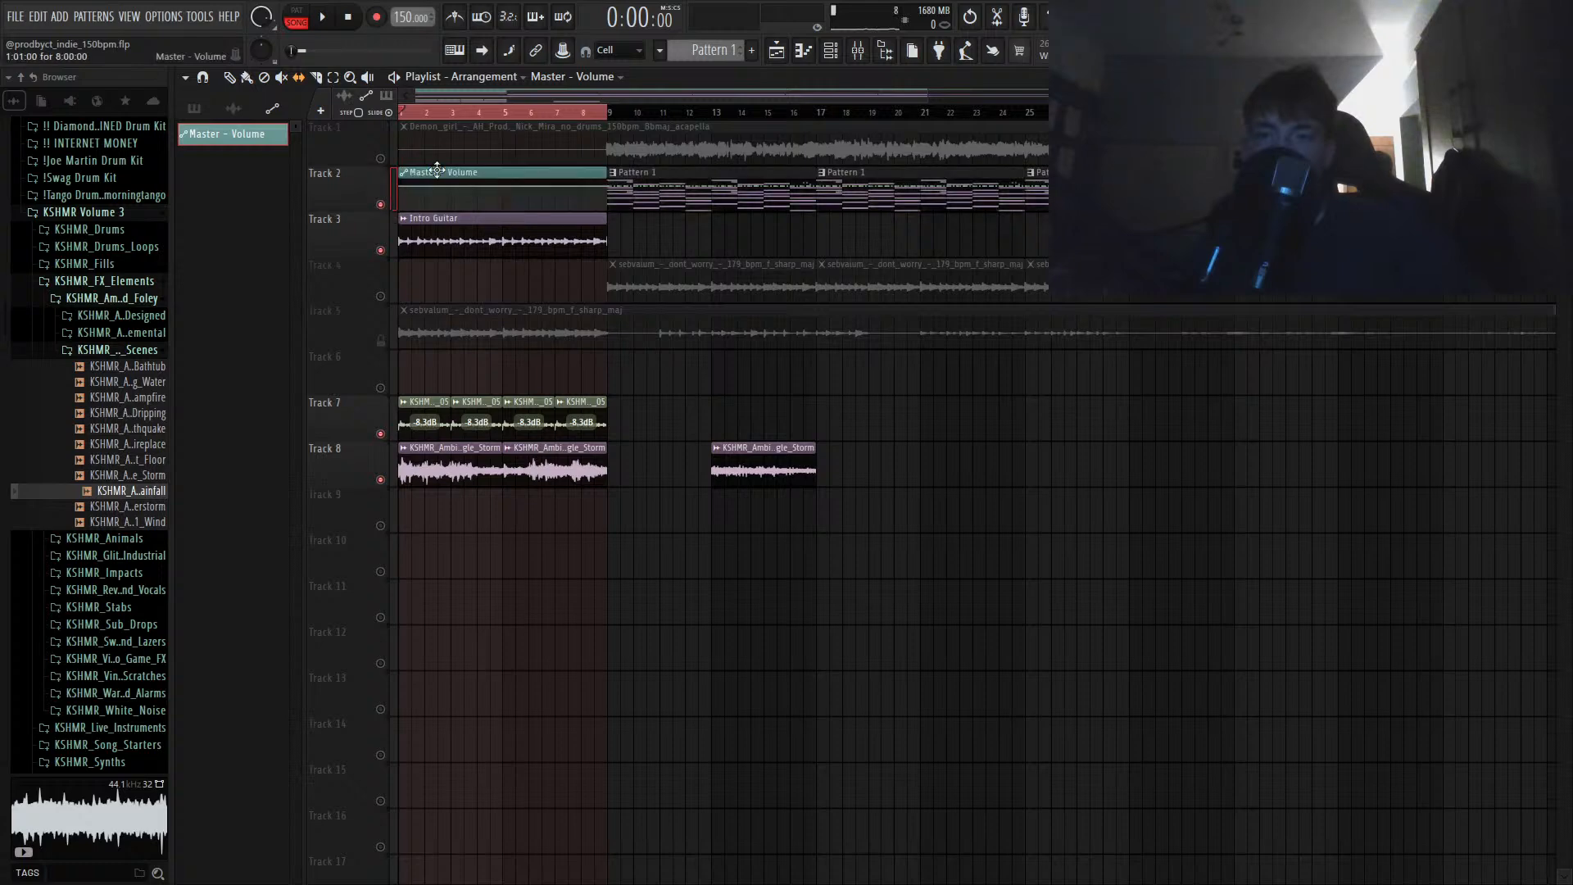
# Step: Move the Master - Volume automation clip from Track 2 to Track 9 and unmute that track
pyautogui.keyDown('ctrl'); pyautogui.click(438, 171); pyautogui.keyUp('ctrl')
pyautogui.hotkey('shift', 'Down')
pyautogui.hotkey('shift', 'Down')
pyautogui.hotkey('shift', 'Down')
pyautogui.hotkey('shift', 'Down')
pyautogui.hotkey('shift', 'Down')
pyautogui.hotkey('shift', 'Down')
pyautogui.hotkey('shift', 'Down')
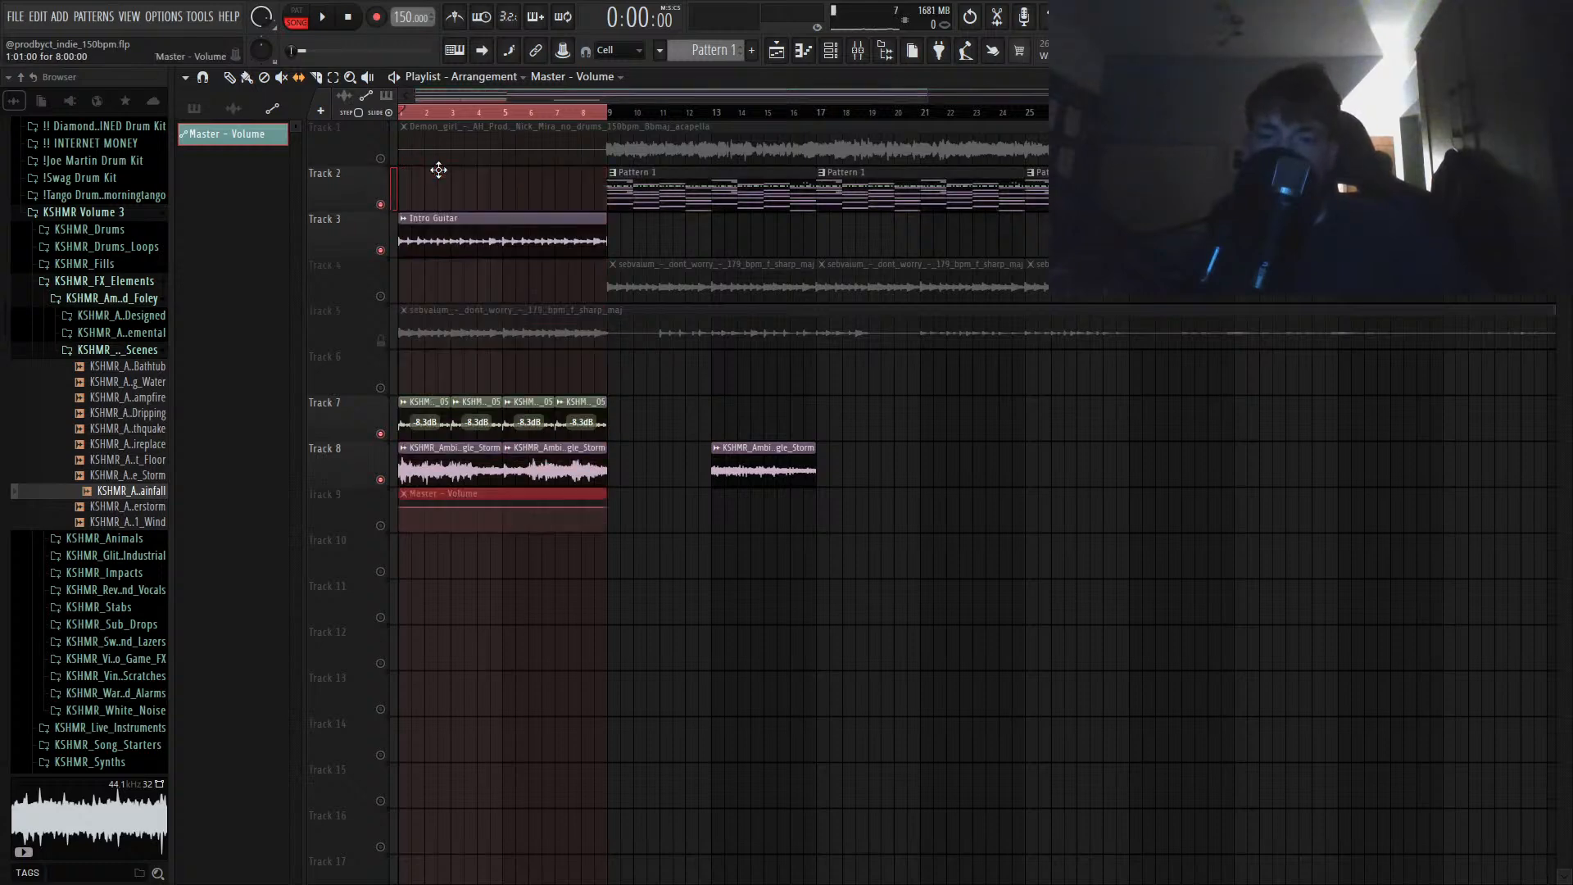
pyautogui.click(380, 526)
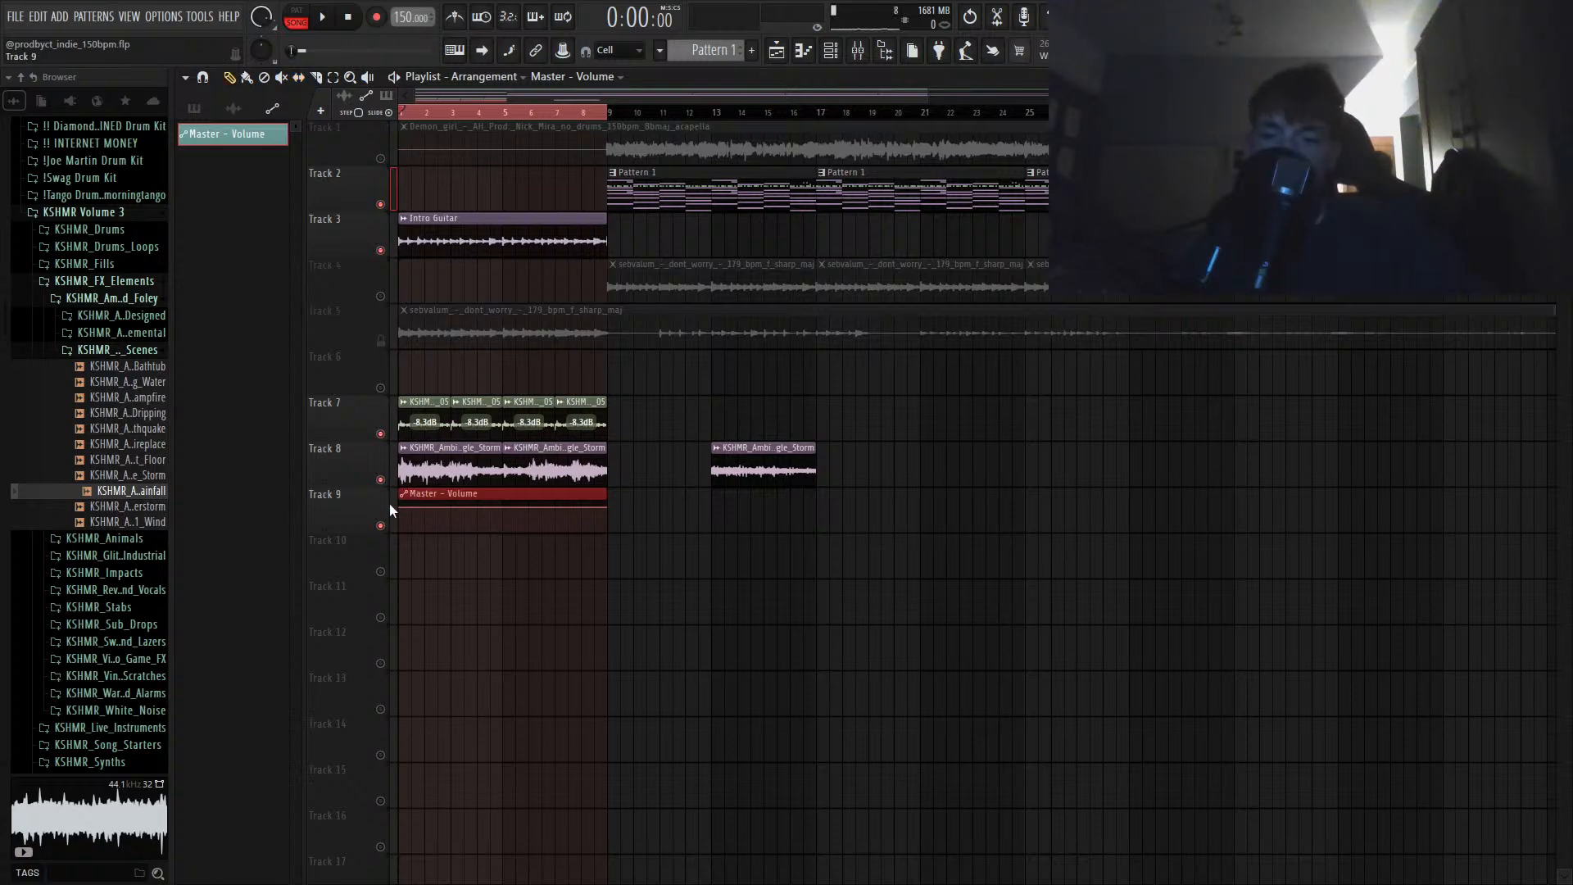
# Step: Lower the start of the master volume automation, curve it into a gradual rise across the intro, and play it back
pyautogui.moveTo(401, 507); pyautogui.dragTo(400, 509)
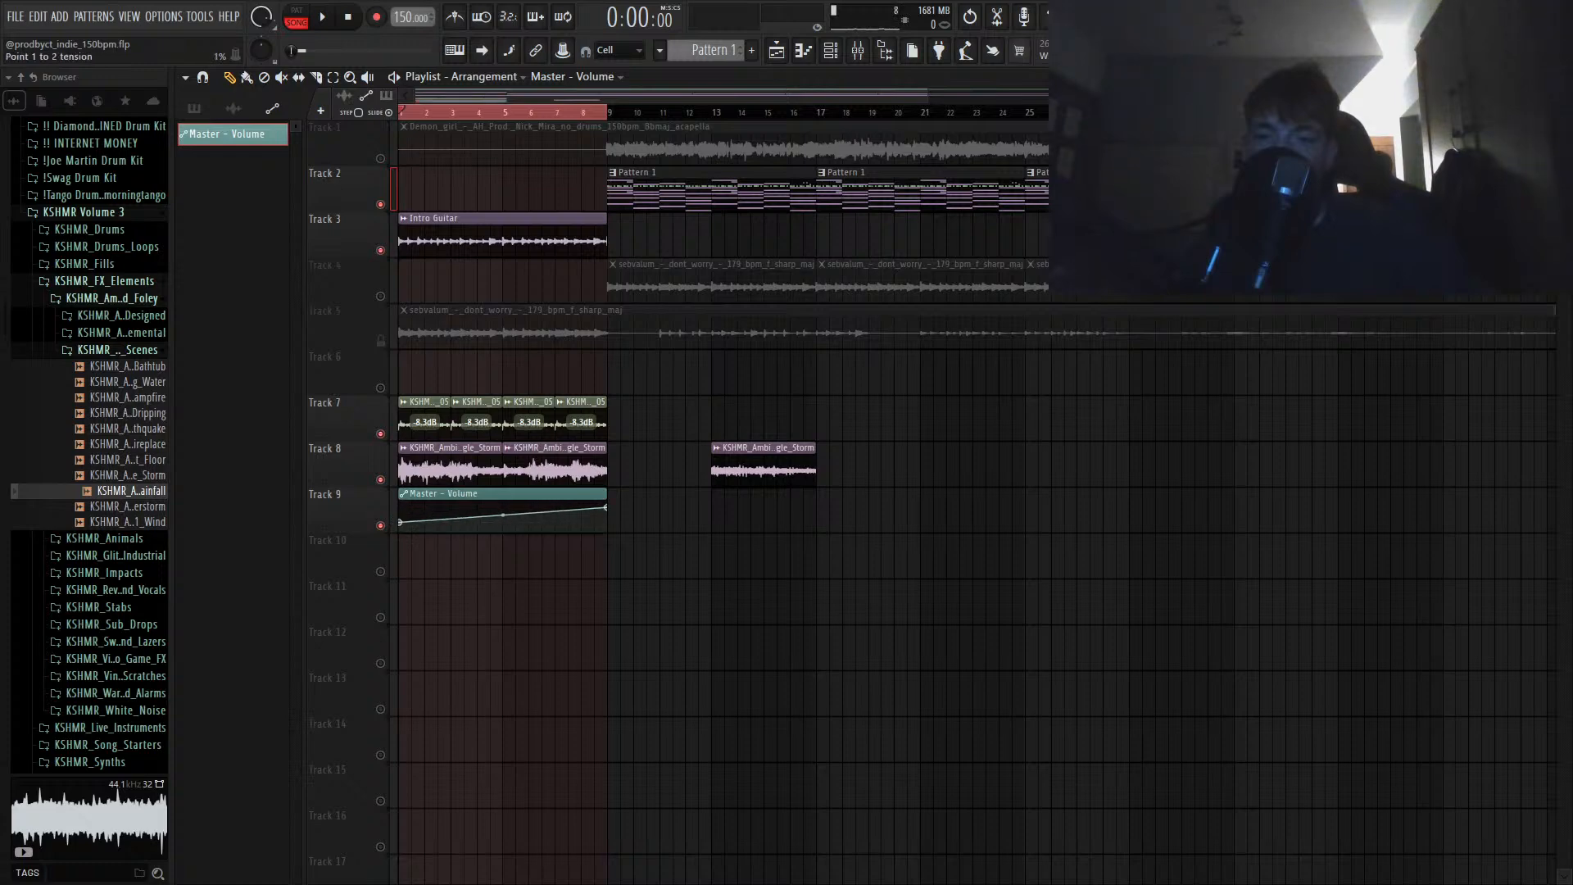
pyautogui.press('space')
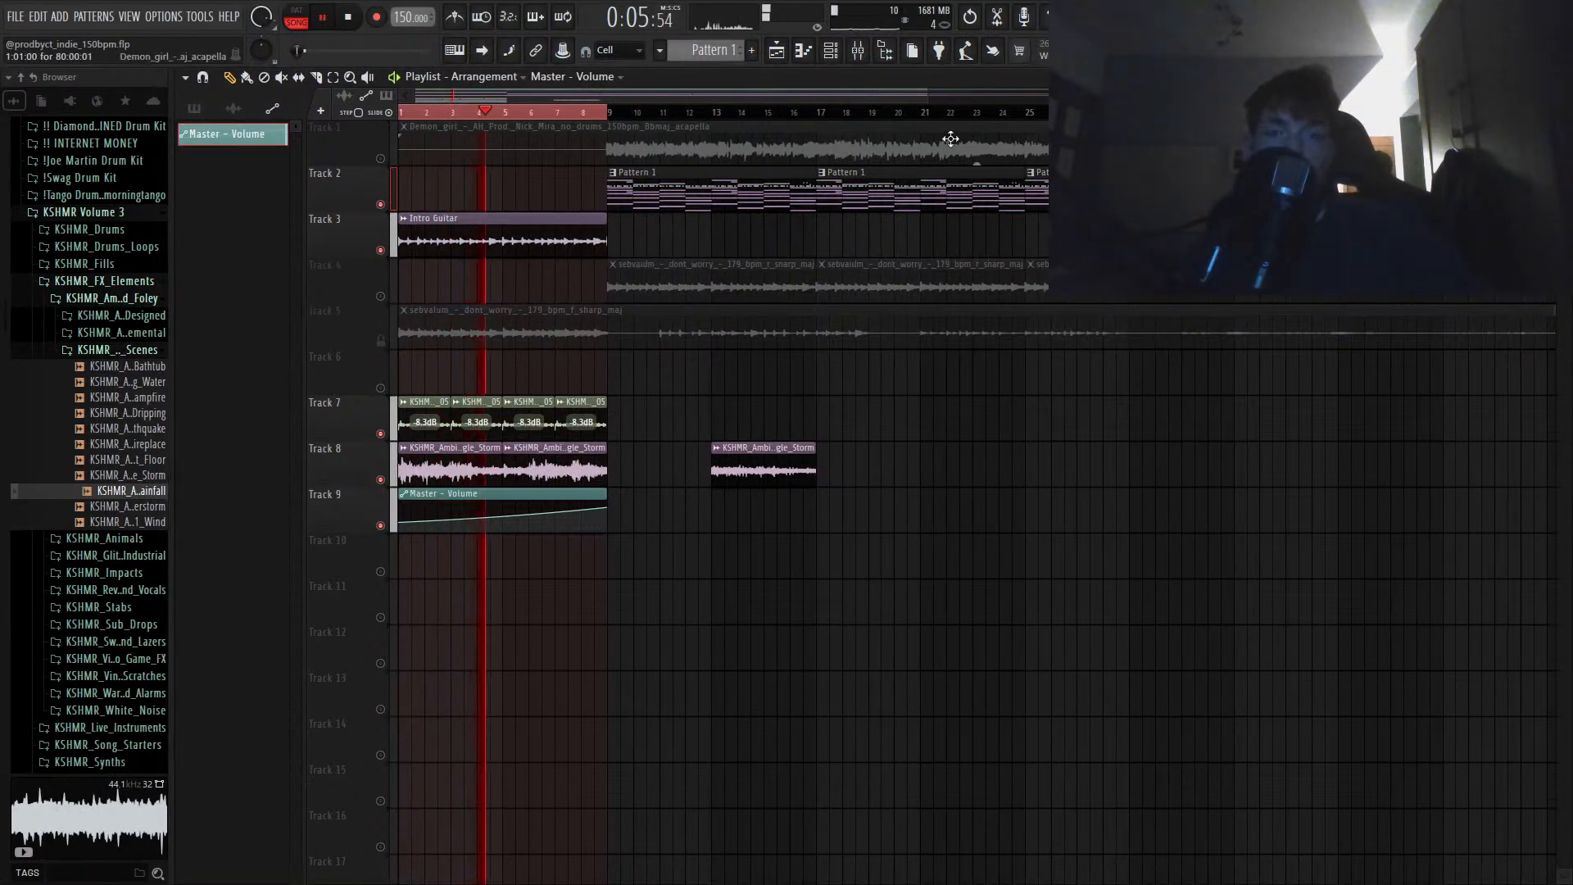
pyautogui.press('space')
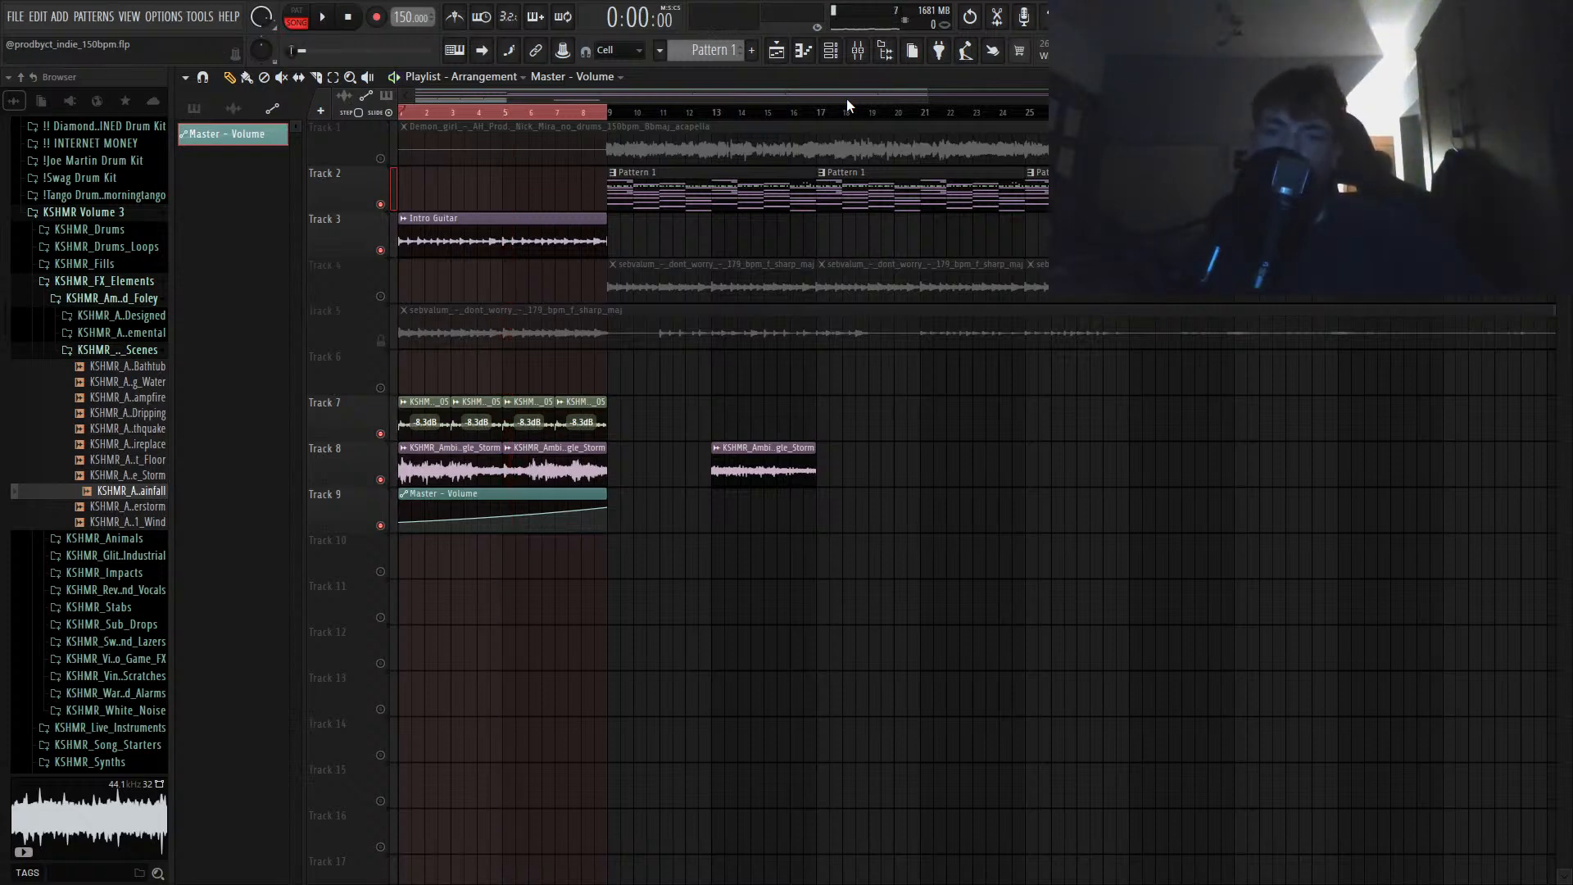
pyautogui.click(525, 114)
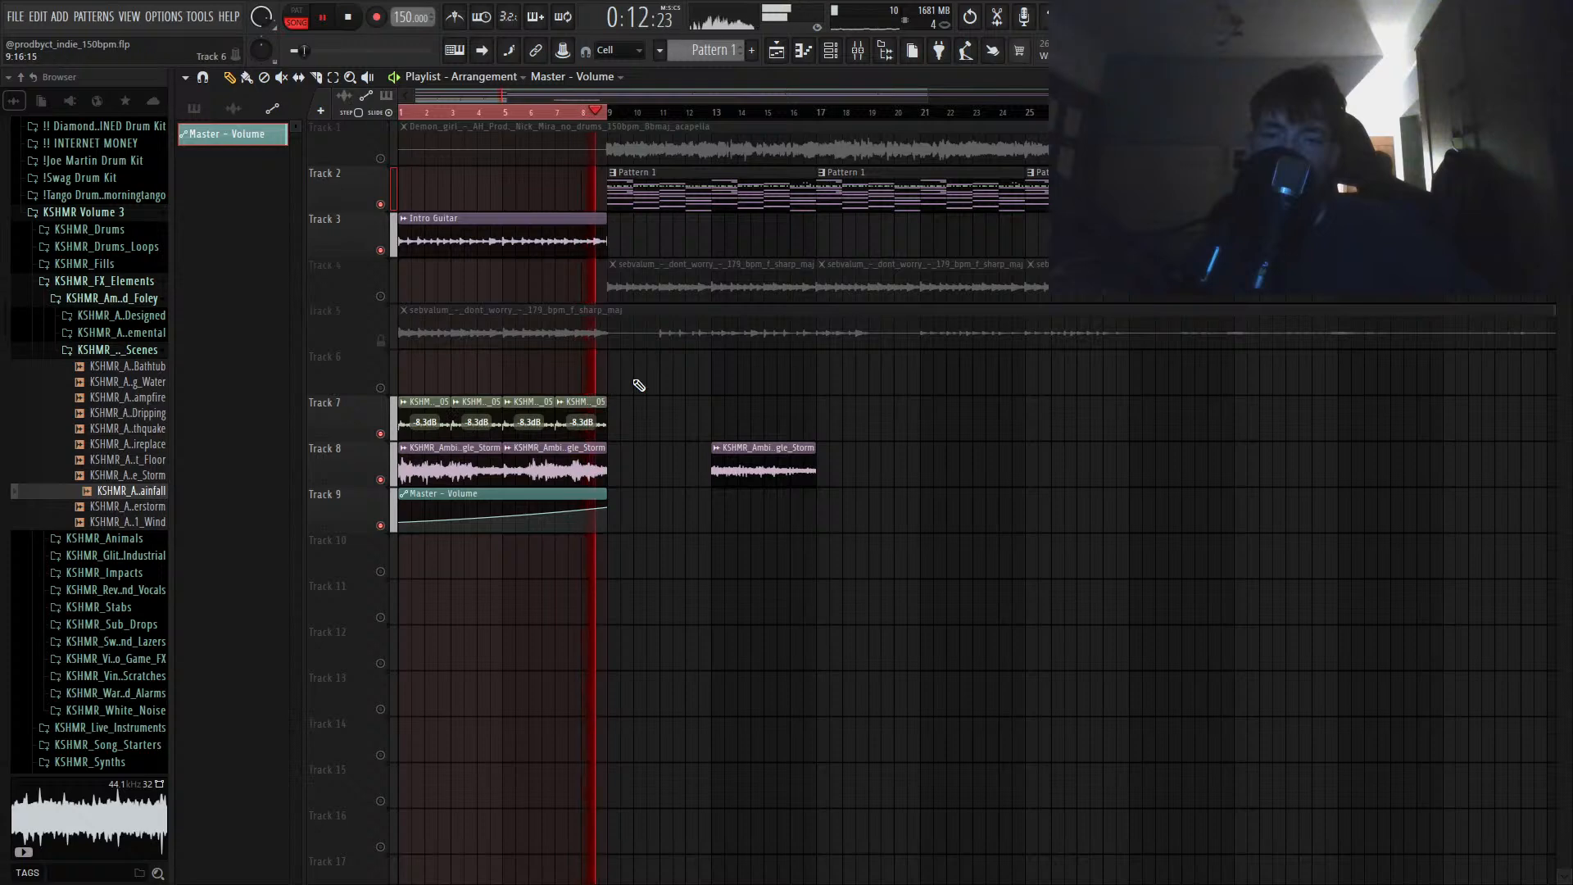
pyautogui.press('space')
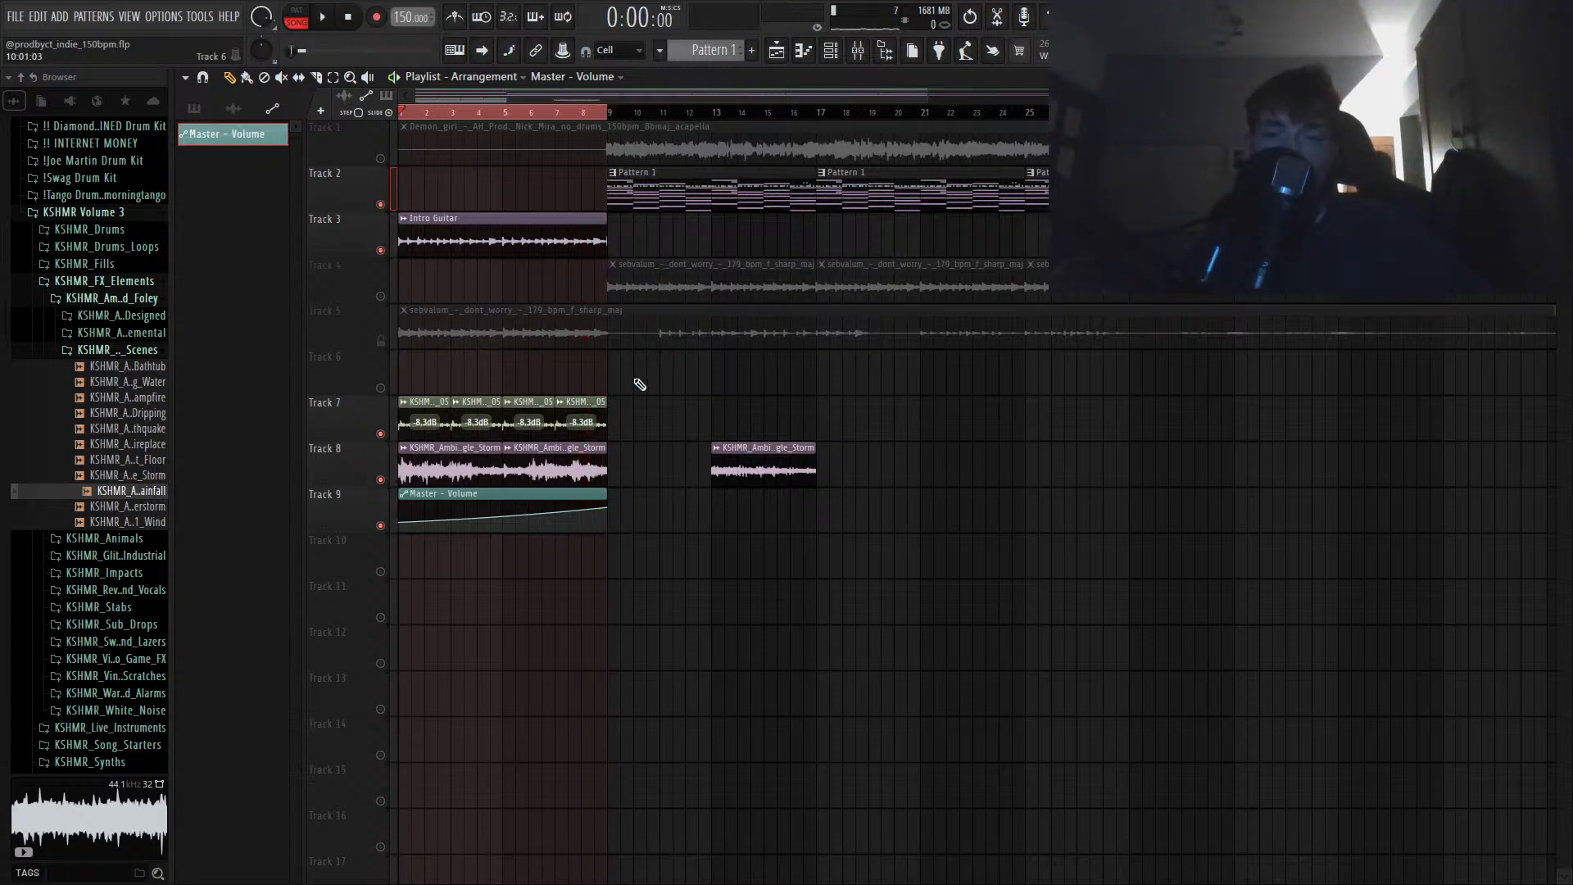
# Step: Create a Master stereo separation automation clip on Track 10 over the intro, unmute the track and give the envelope a gentle rise
pyautogui.click(858, 50)
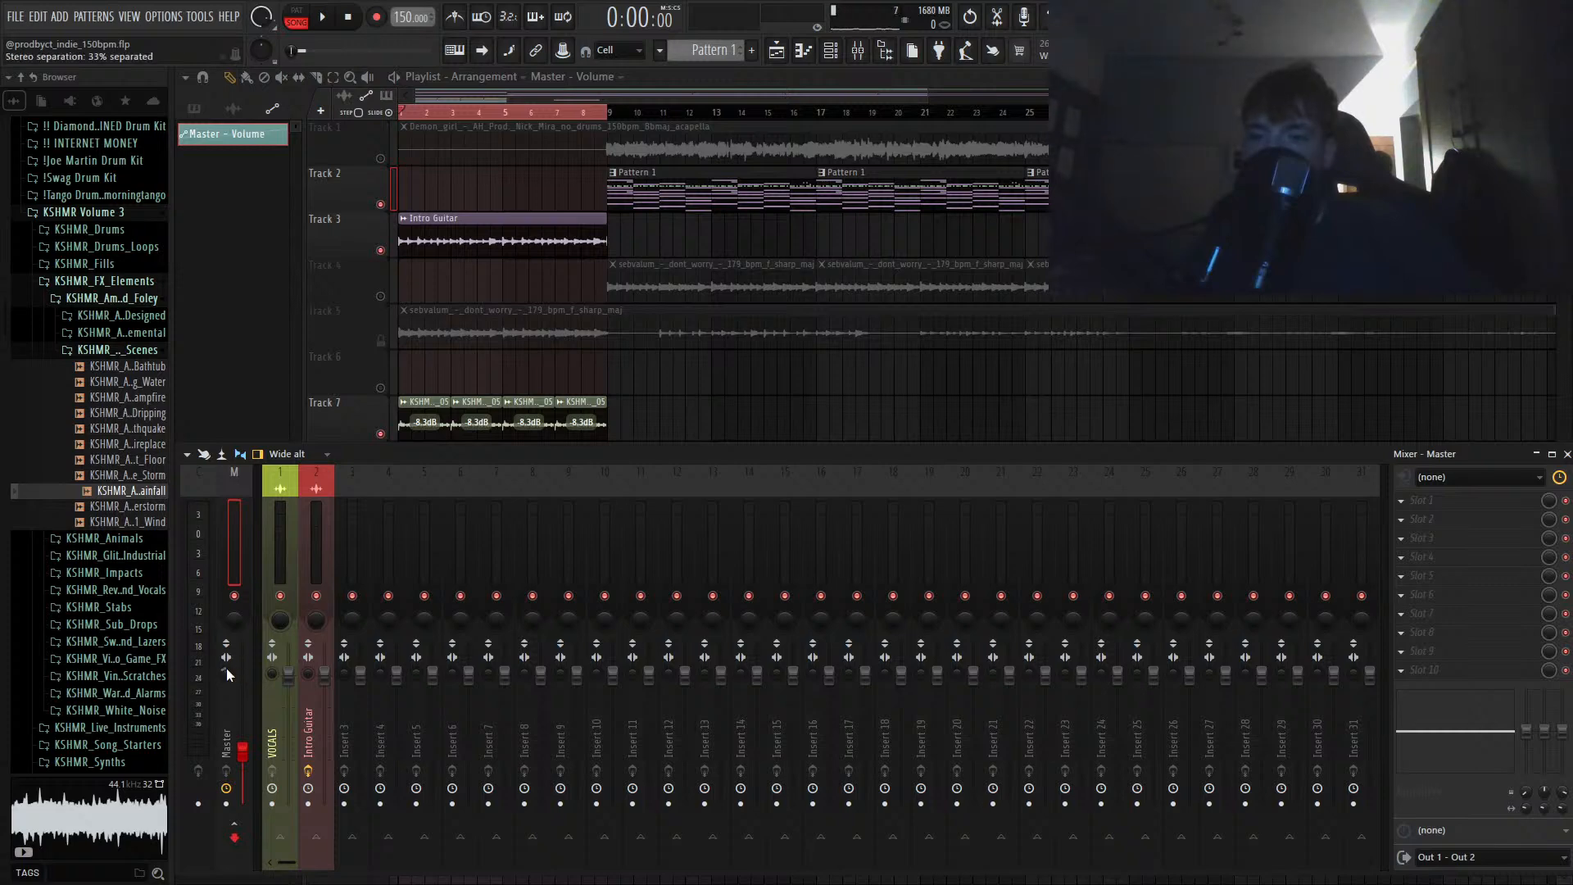
pyautogui.click(737, 80)
pyautogui.moveTo(527, 170); pyautogui.dragTo(463, 548)
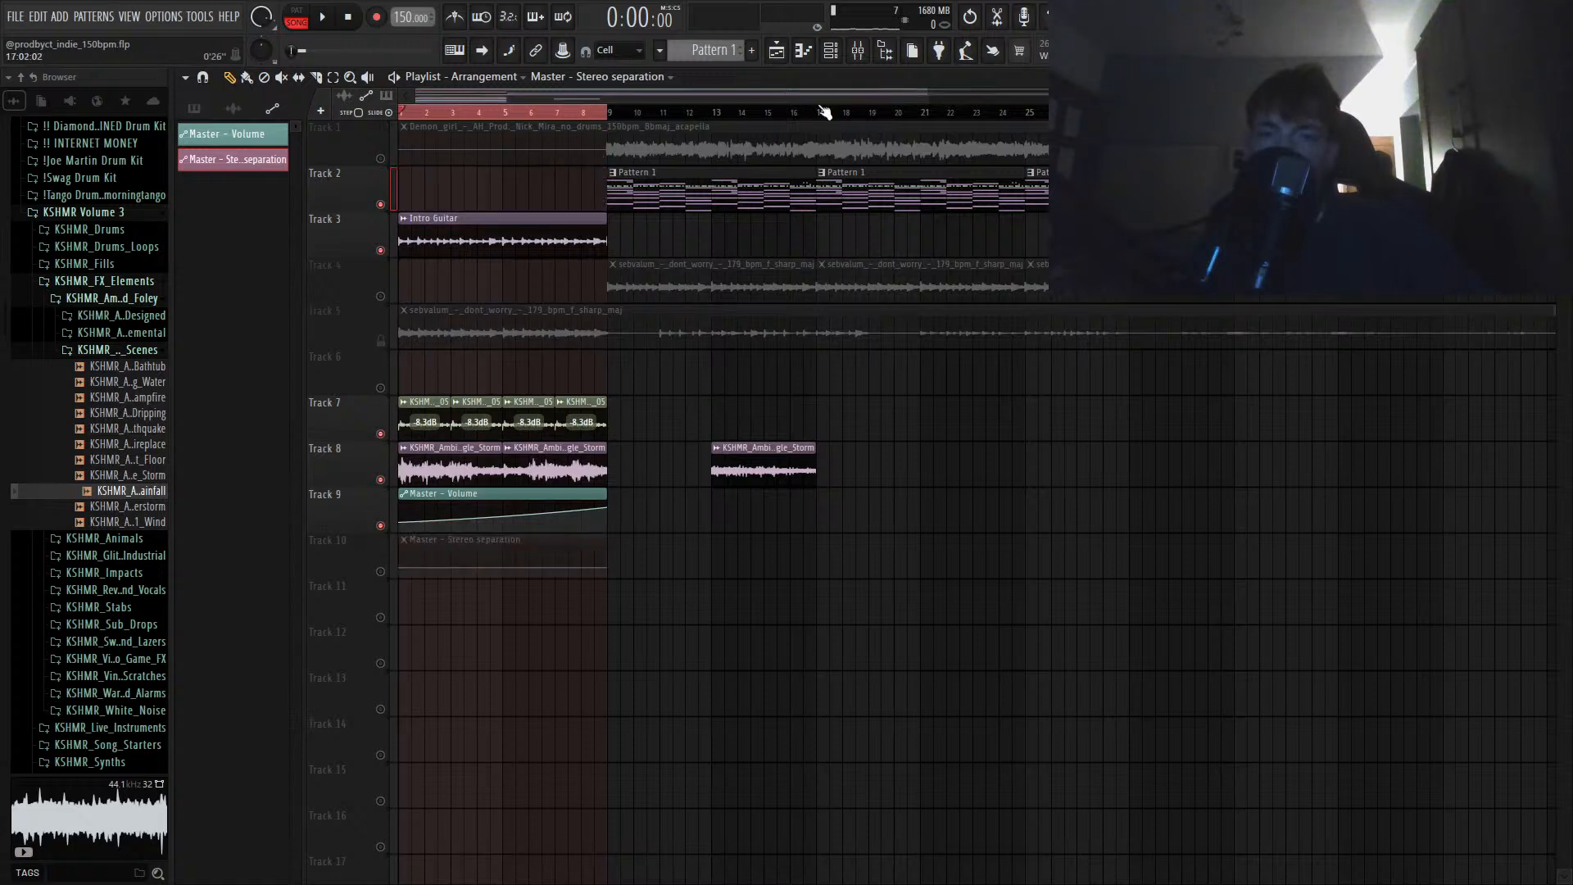
pyautogui.click(863, 65)
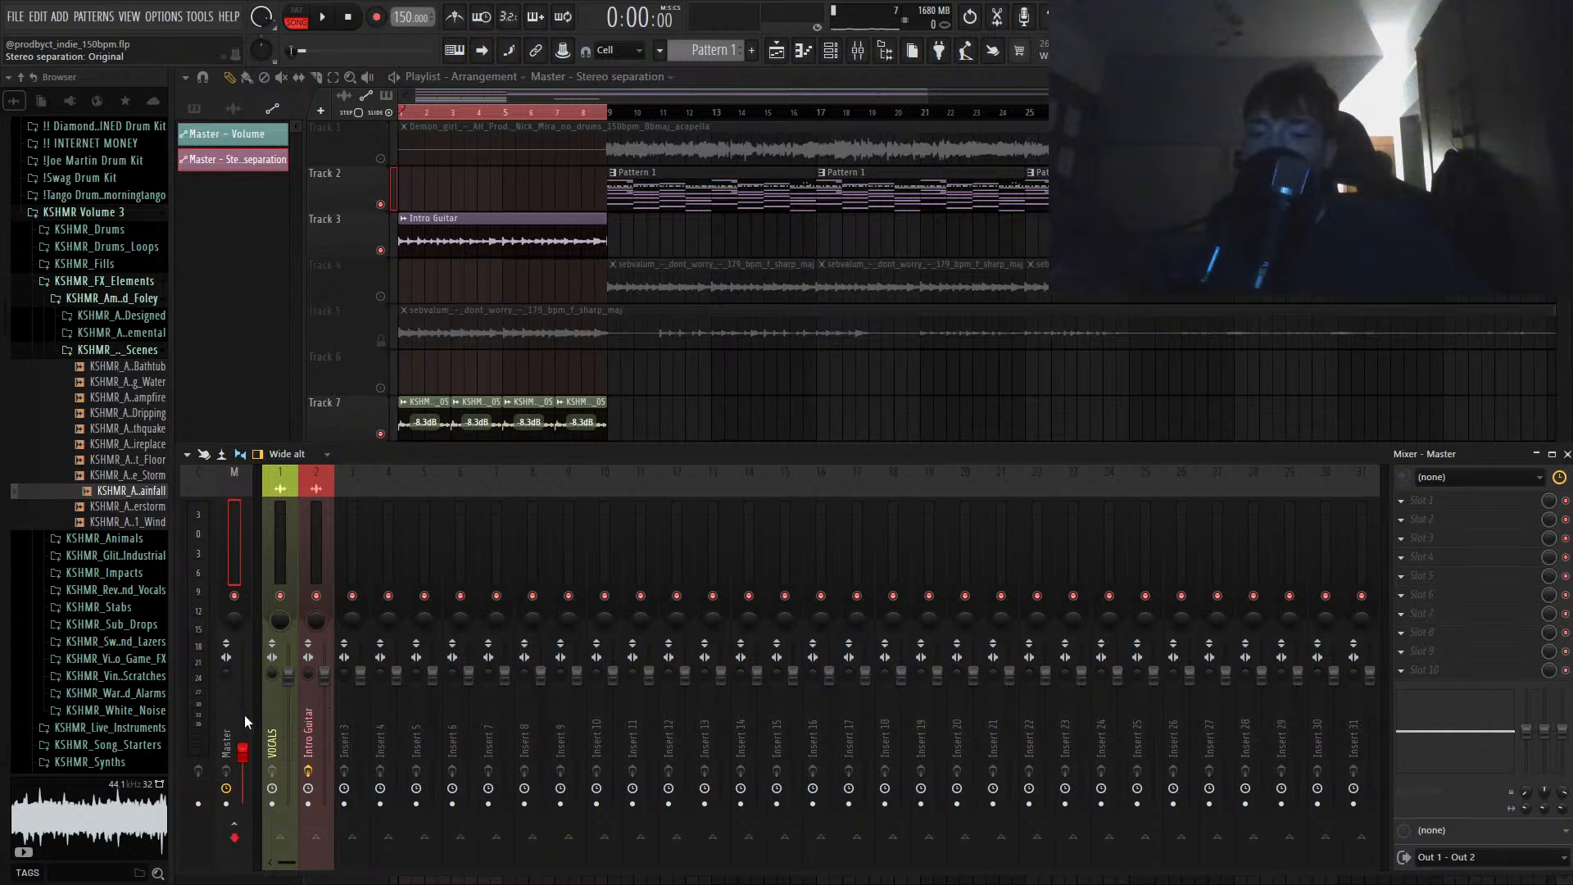
pyautogui.click(762, 78)
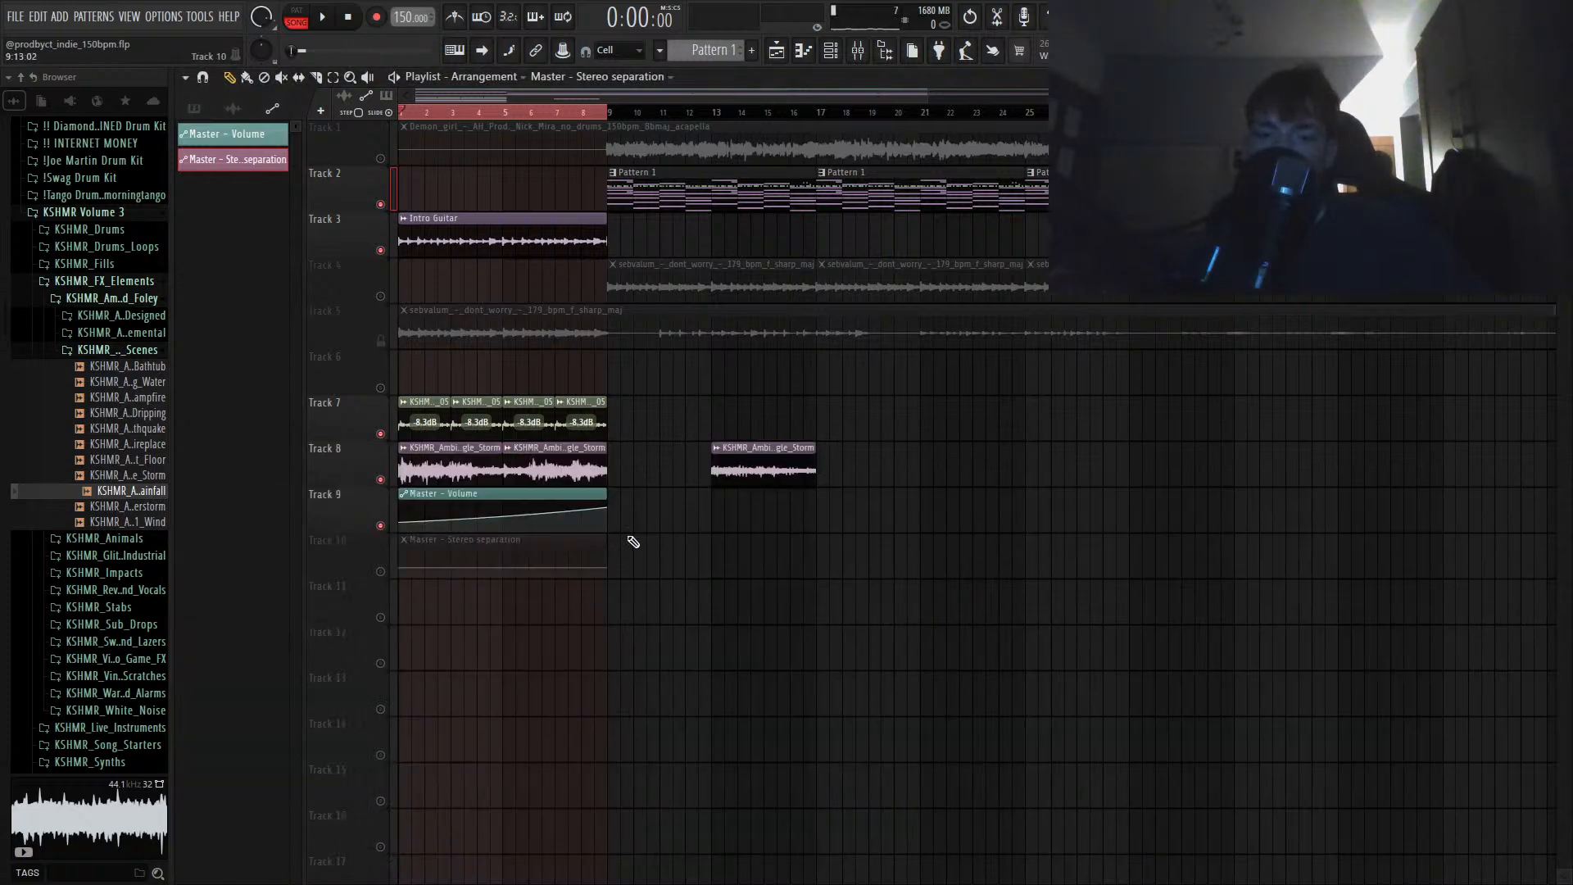
pyautogui.click(689, 837)
pyautogui.click(385, 569)
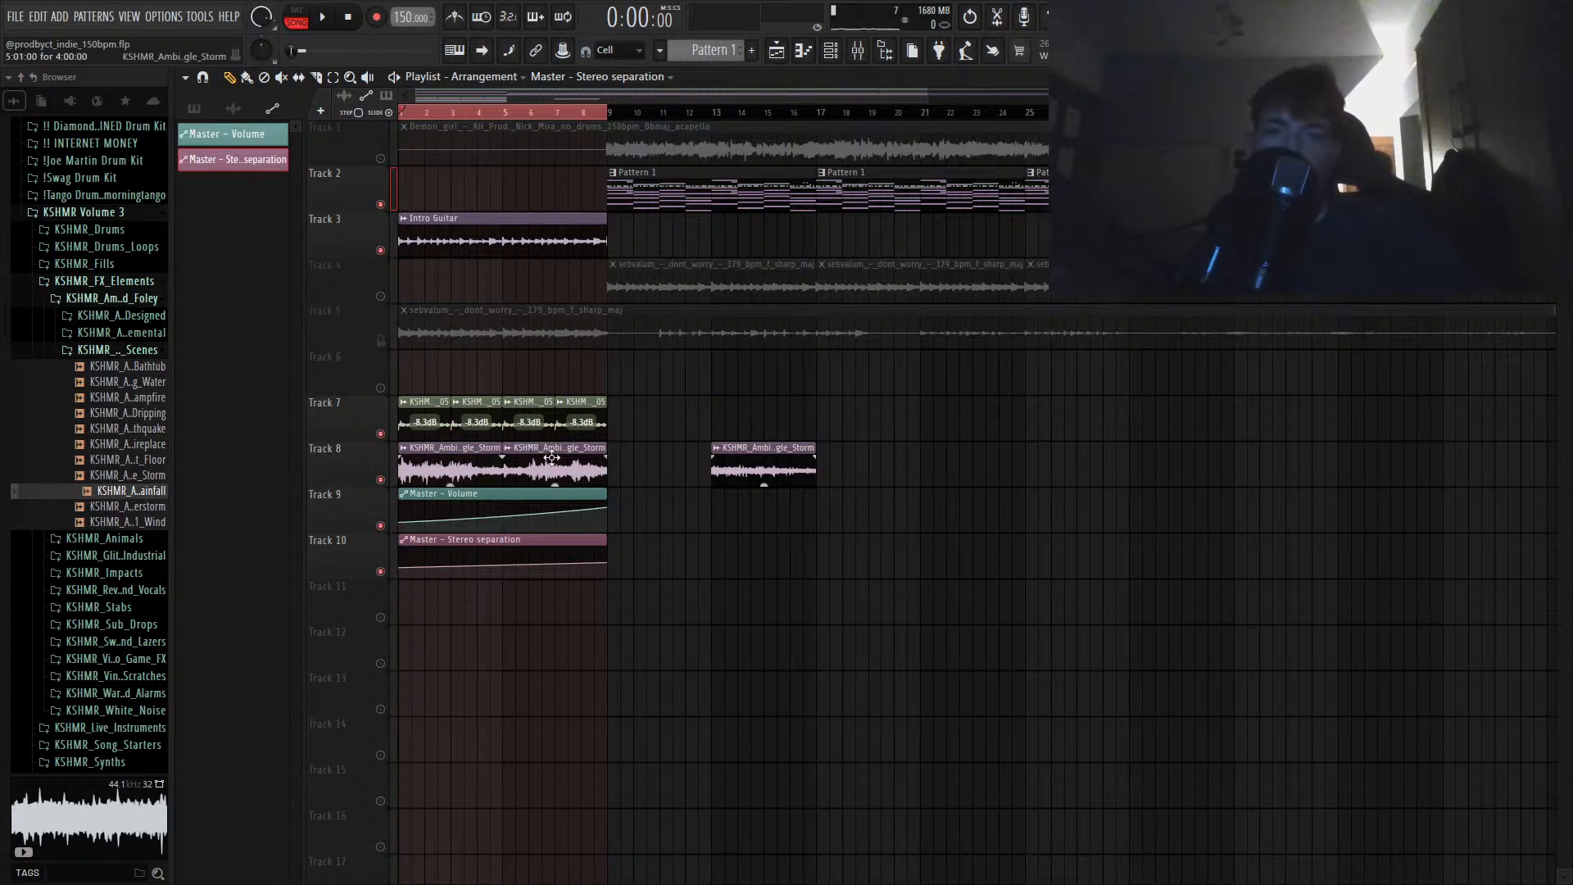
# Step: Shift the acapella, Pattern 1 and dont_worry clips on Tracks 1, 2, 4 and 5 eight bars later
pyautogui.scroll(-3, 646, 270)
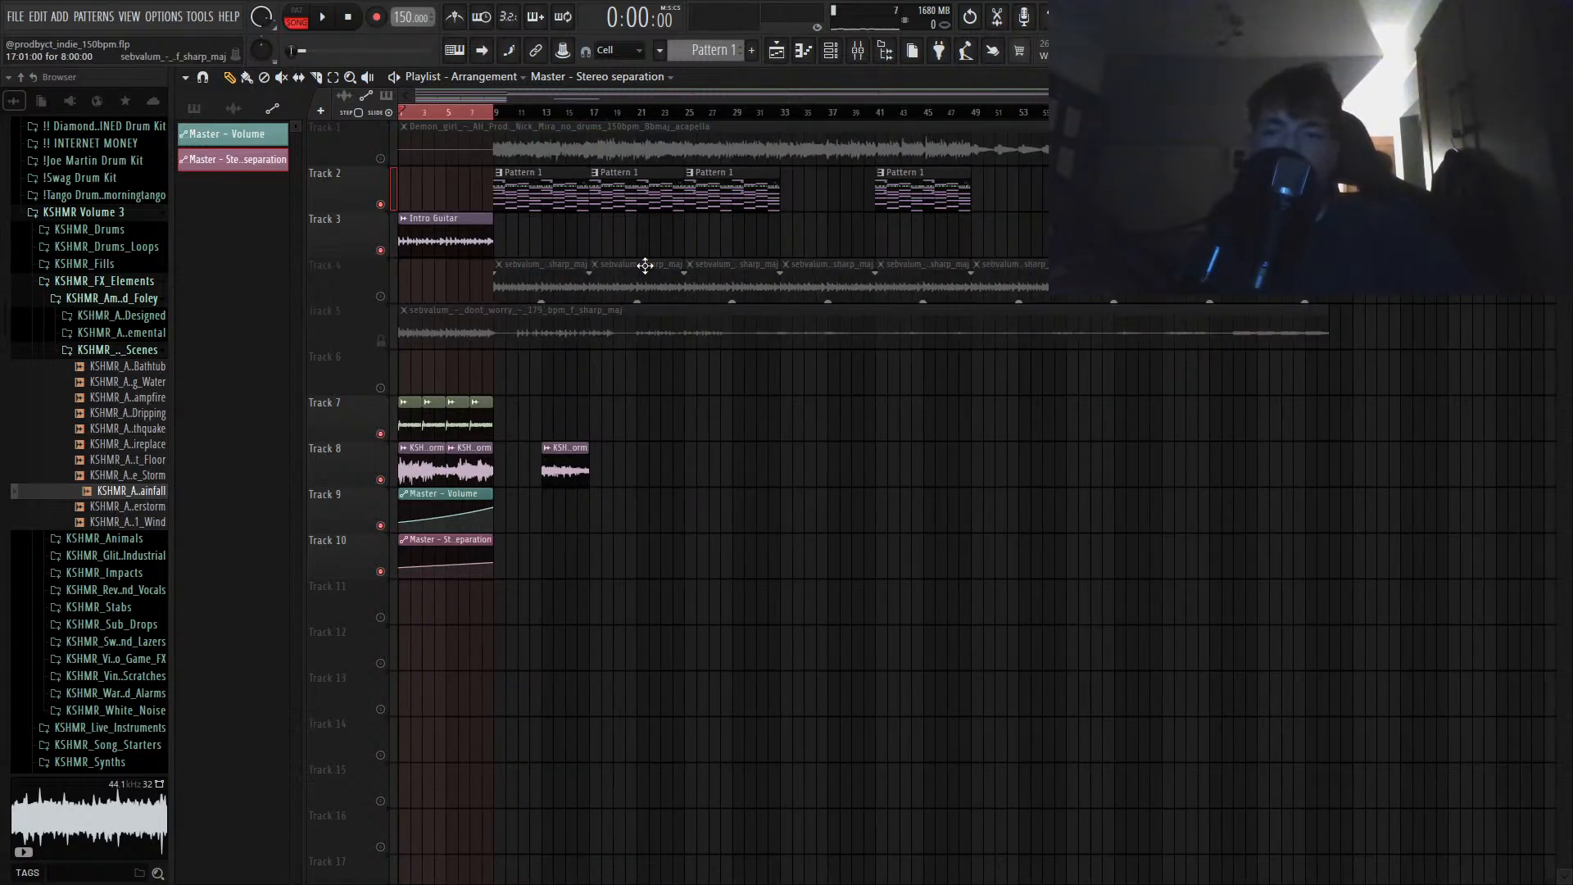
pyautogui.moveTo(1403, 146); pyautogui.dragTo(525, 311)
pyautogui.hotkey('shift', 'Right')
pyautogui.hotkey('shift', 'Right')
pyautogui.hotkey('shift', 'Right')
pyautogui.hotkey('shift', 'Right')
pyautogui.hotkey('shift', 'Right')
pyautogui.hotkey('shift', 'Right')
pyautogui.hotkey('shift', 'Right')
pyautogui.hotkey('shift', 'Right')
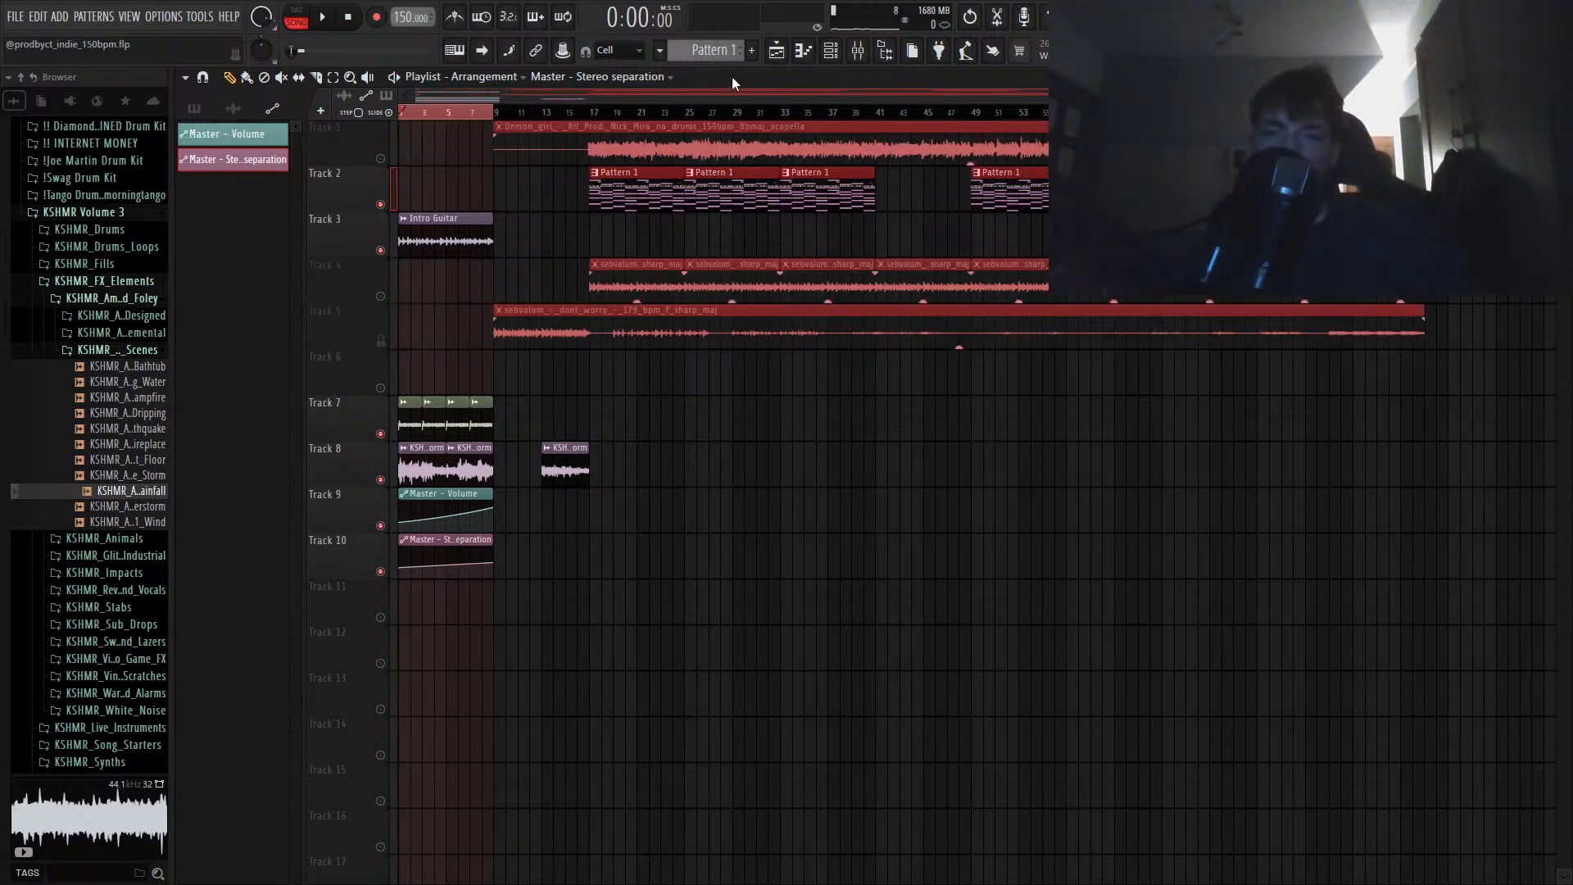
# Step: Try duplicating the Intro Guitar clip into bars 9 to 16, and delete the copy
pyautogui.scroll(1, 524, 213)
pyautogui.moveTo(549, 238); pyautogui.dragTo(494, 214)
pyautogui.scroll(-2, 509, 204)
pyautogui.hotkey('ctrl', 'b')
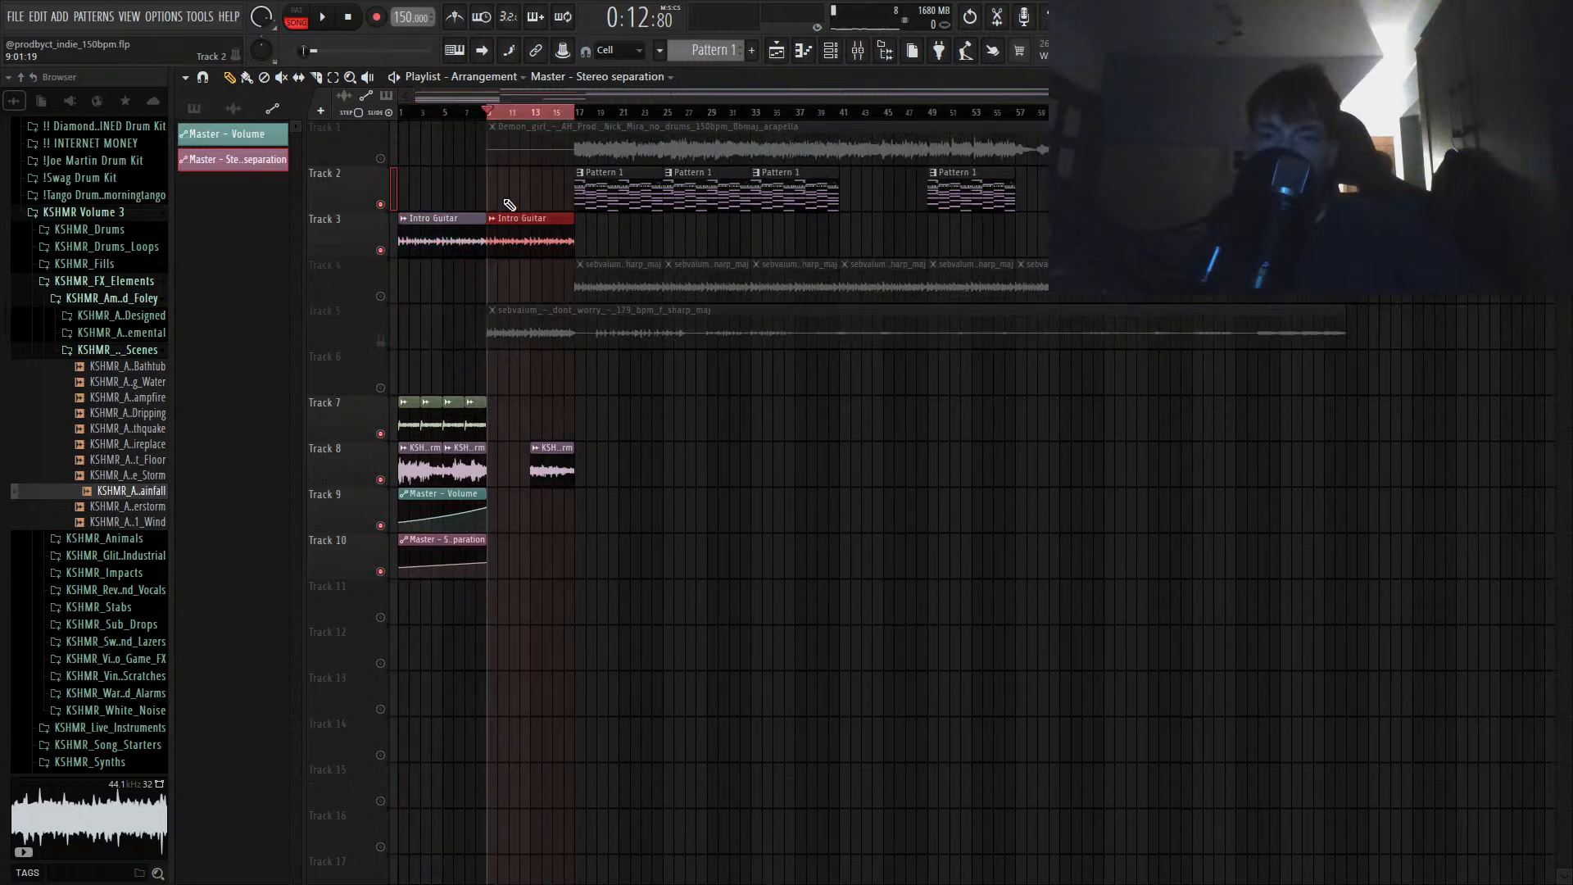
pyautogui.rightClick(528, 232)
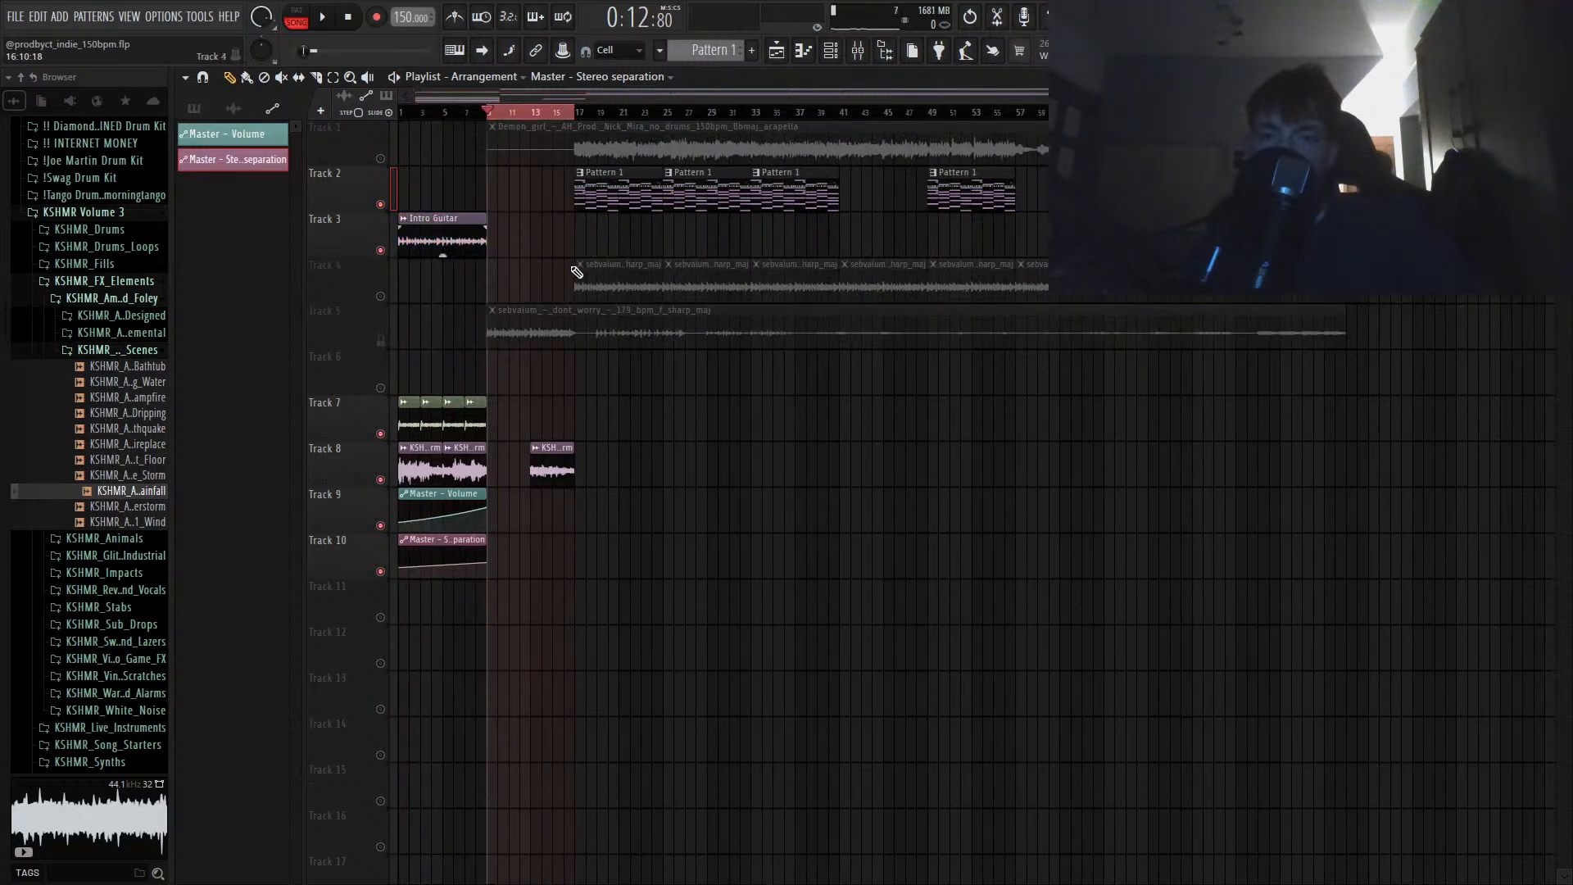
# Step: Move the first dont_worry loop clip on Track 4 from bar 17 to bar 9
pyautogui.click(594, 275)
pyautogui.moveTo(622, 274); pyautogui.dragTo(534, 274)
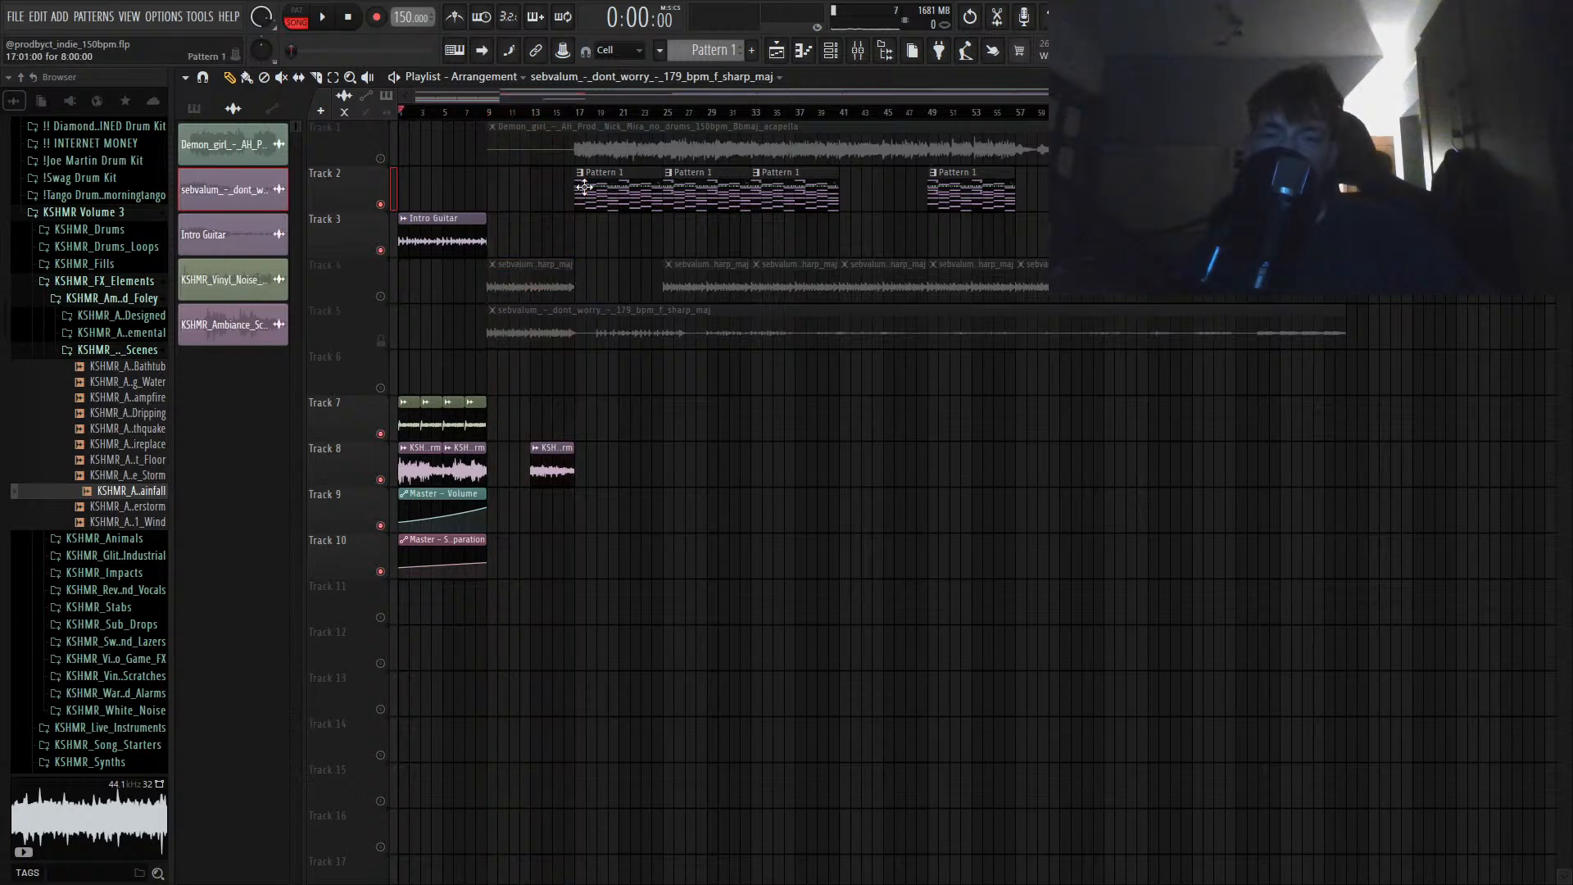
# Step: Split Pattern 1 by channel and replace the resulting LABS clips on Track 2 with a single LABS clip at bar 9
pyautogui.click(194, 109)
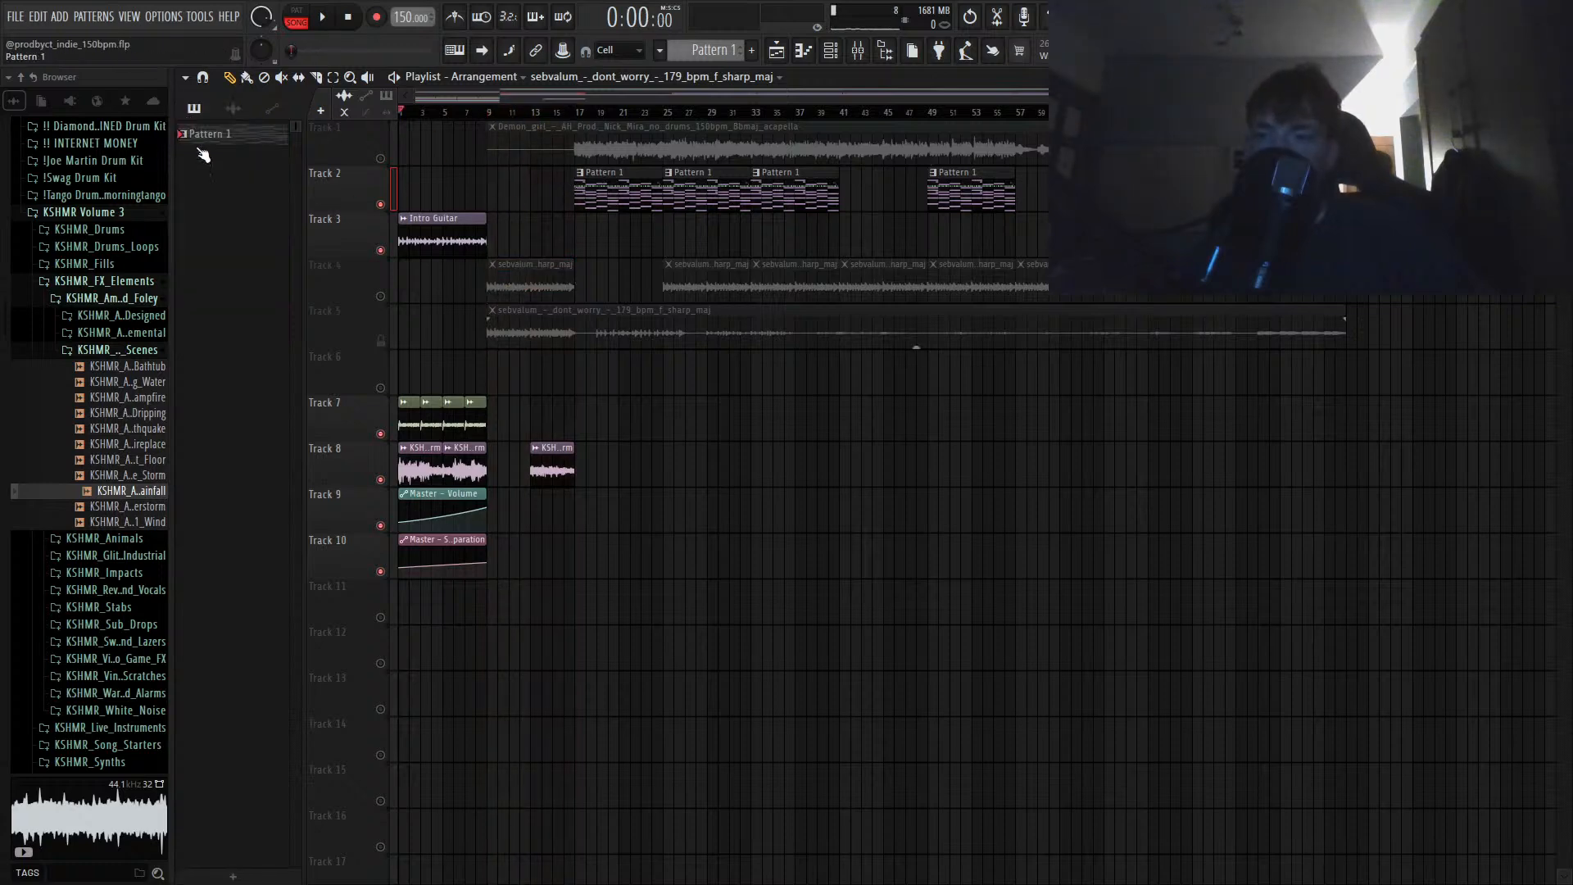
pyautogui.click(282, 409)
pyautogui.moveTo(517, 203); pyautogui.dragTo(1341, 189)
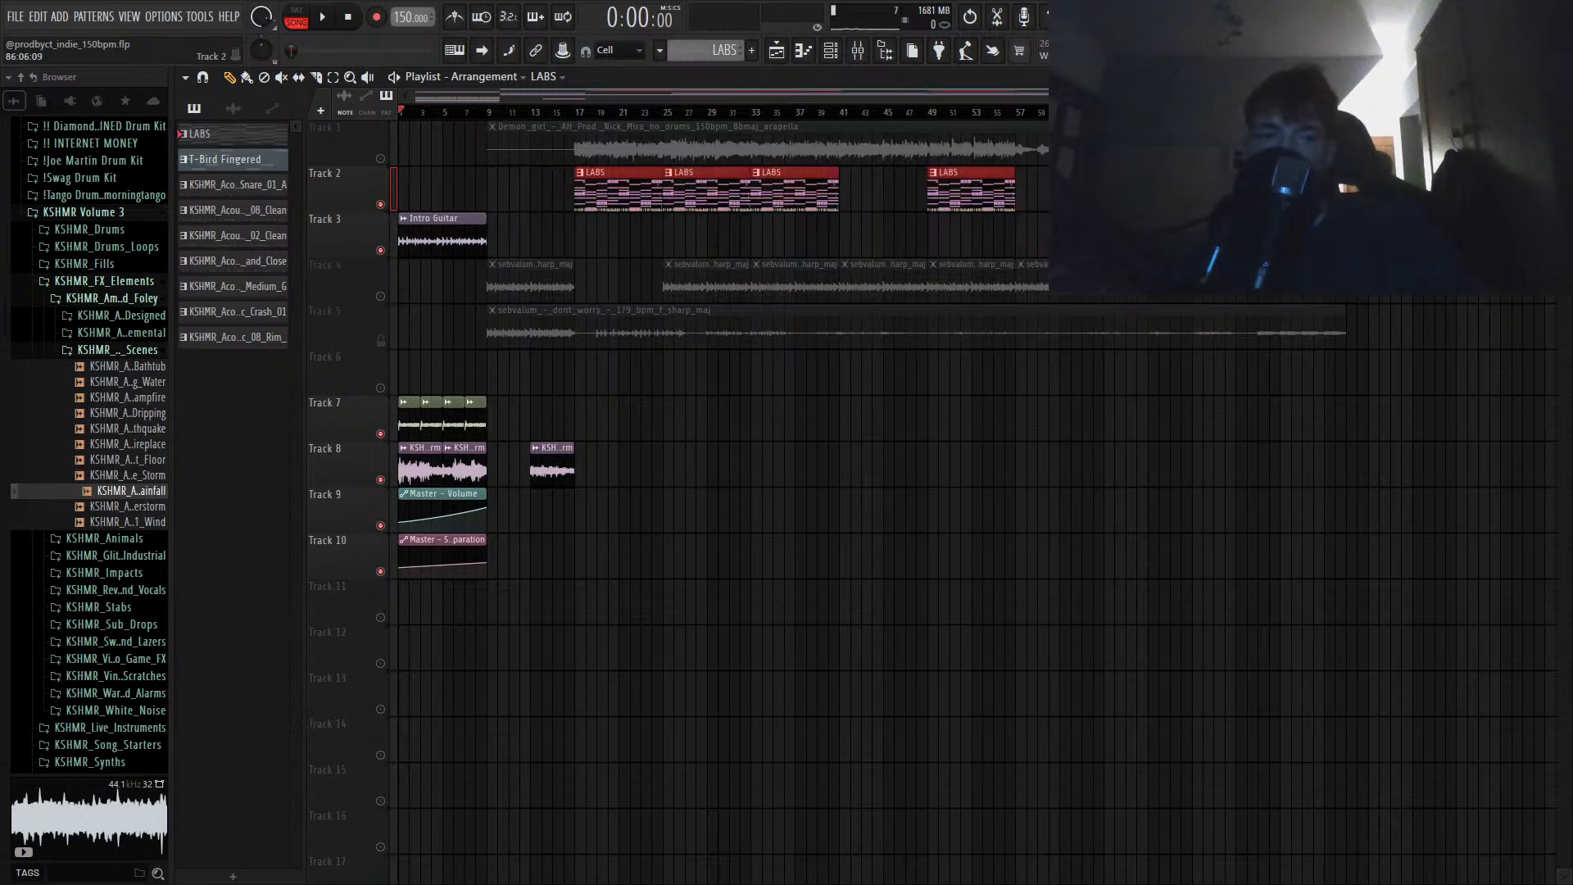
pyautogui.press('Delete')
pyautogui.moveTo(185, 133); pyautogui.dragTo(486, 189)
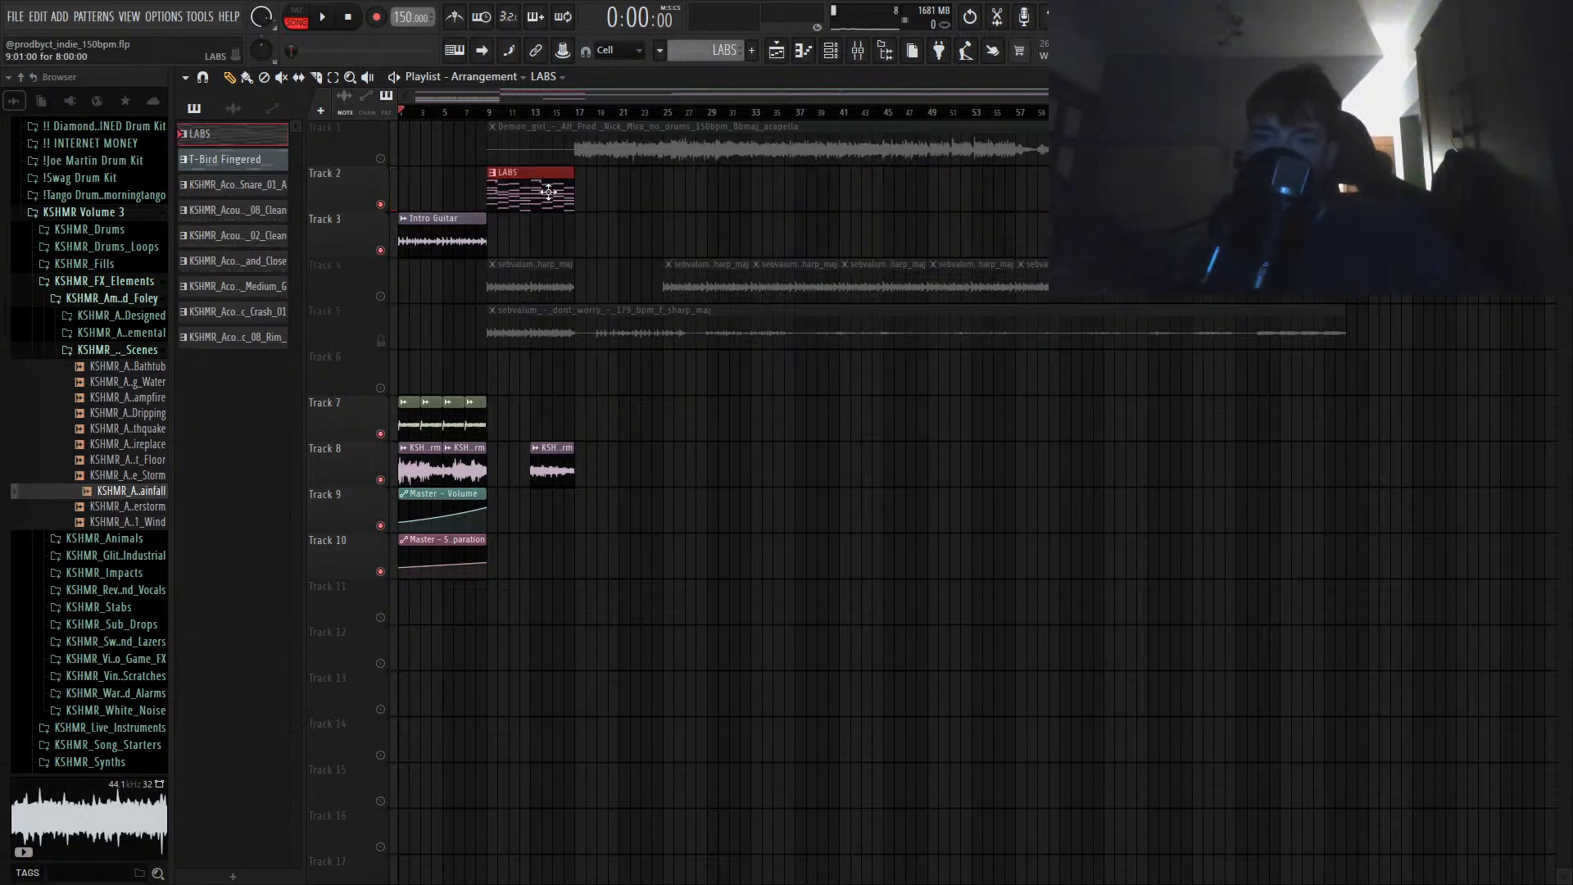
# Step: Move the long dont_worry clip from Track 5 down to Track 17 and the LABS clip to Track 5
pyautogui.moveTo(564, 331); pyautogui.dragTo(451, 868)
pyautogui.scroll(-4, 402, 746)
pyautogui.scroll(5, 434, 701)
pyautogui.moveTo(533, 192); pyautogui.dragTo(538, 348)
# Step: Move the Intro Guitar clip up to Track 2 and all the short dont_worry loop clips up to Track 3
pyautogui.click(475, 231)
pyautogui.moveTo(475, 231); pyautogui.dragTo(475, 185)
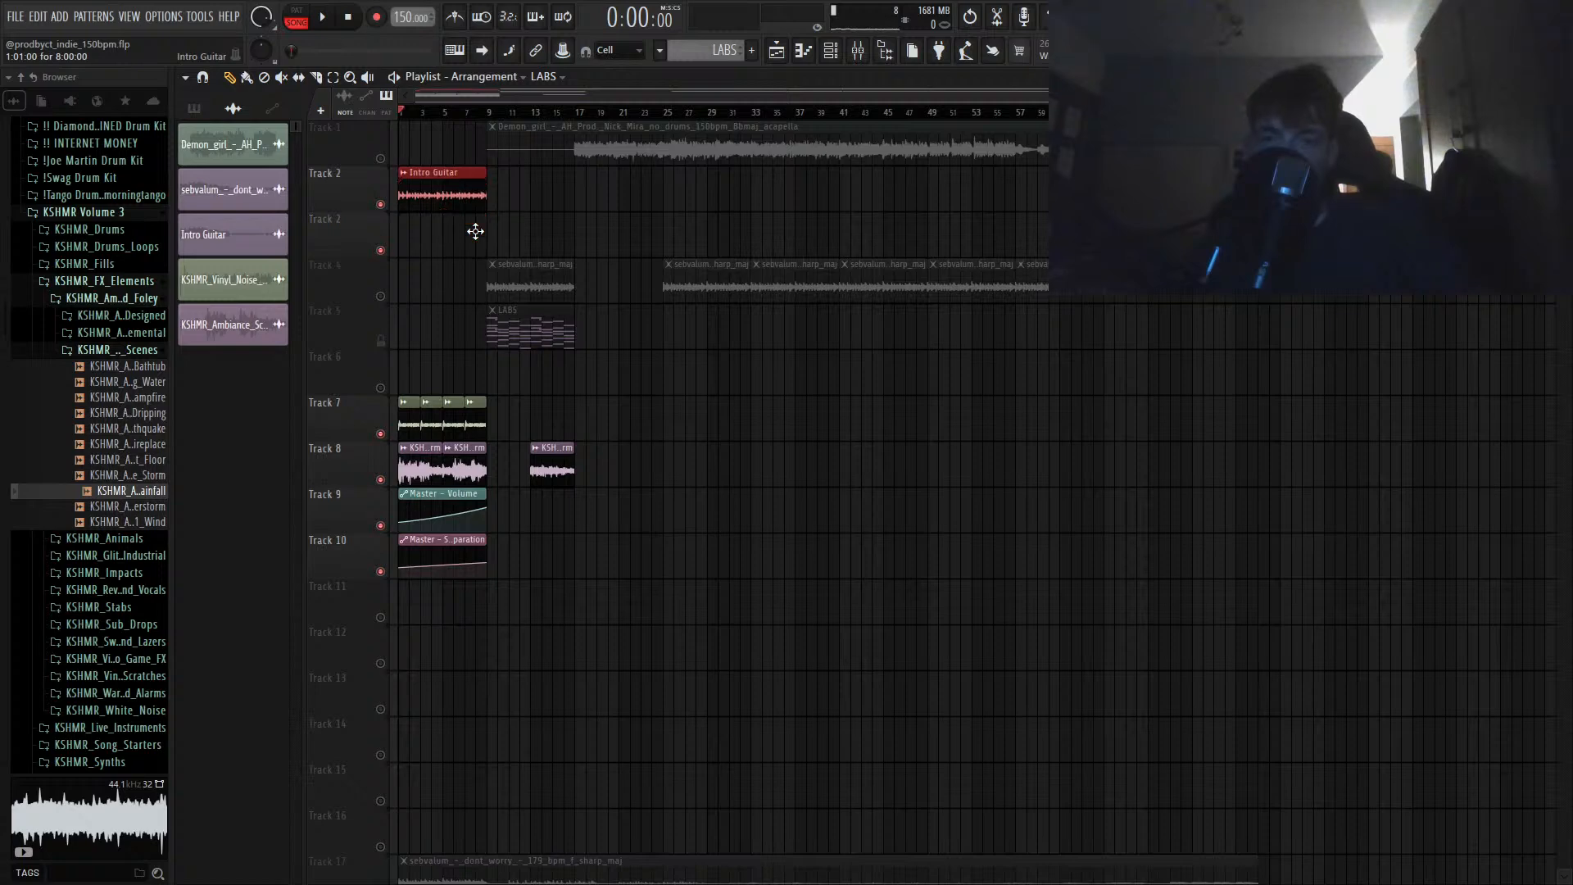
pyautogui.doubleClick(336, 283)
pyautogui.hotkey('shift', 'Up')
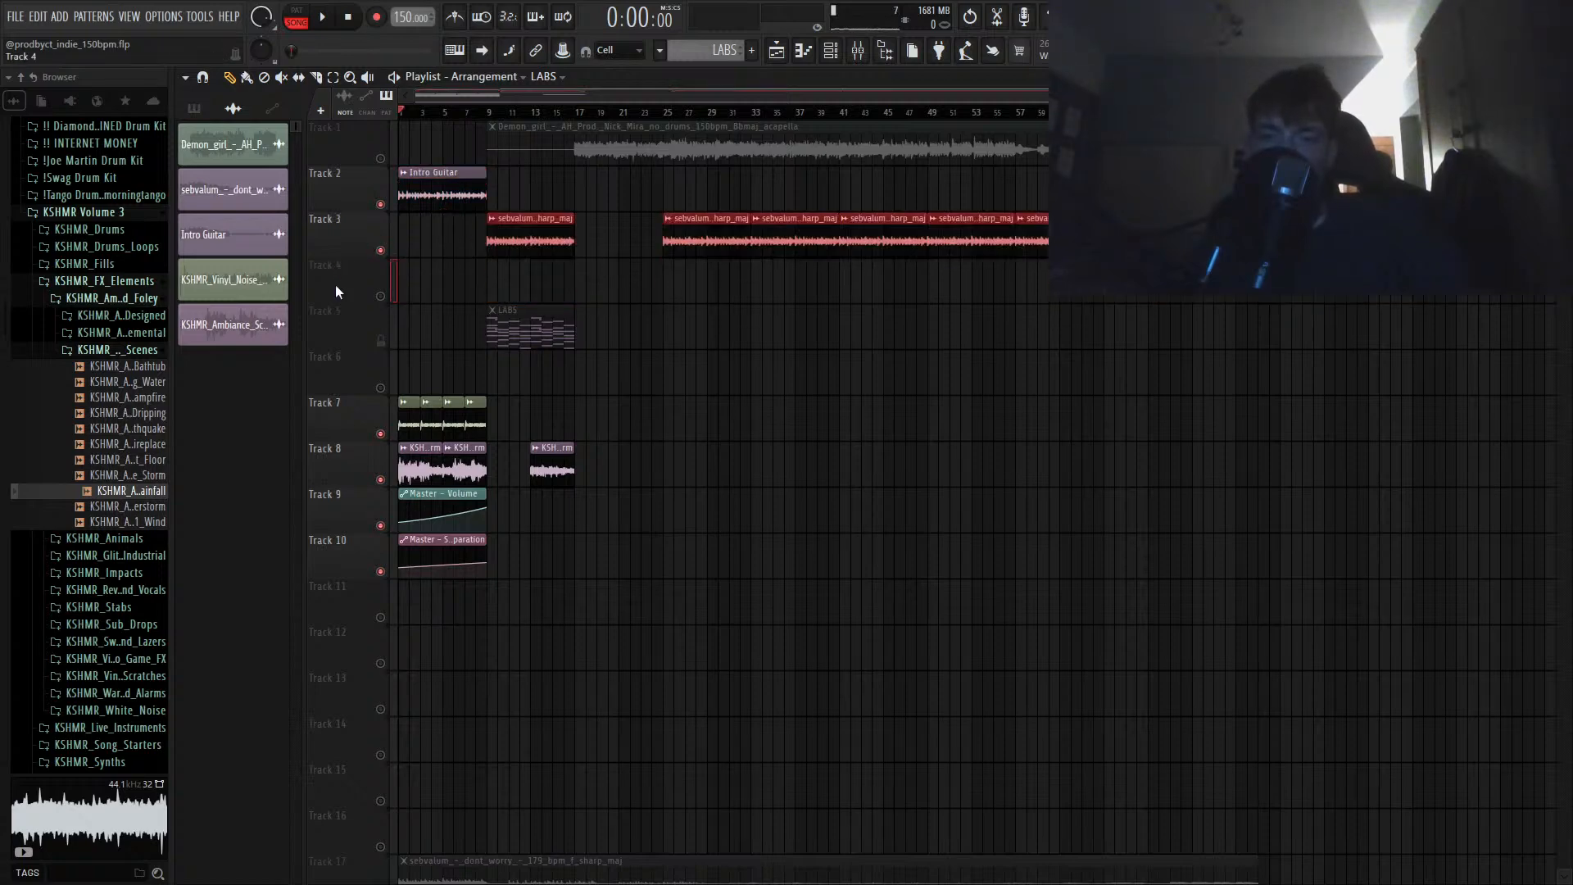
# Step: Move the LABS clip up to Track 4 and unmute that track
pyautogui.click(572, 337)
pyautogui.hotkey('shift', 'Up')
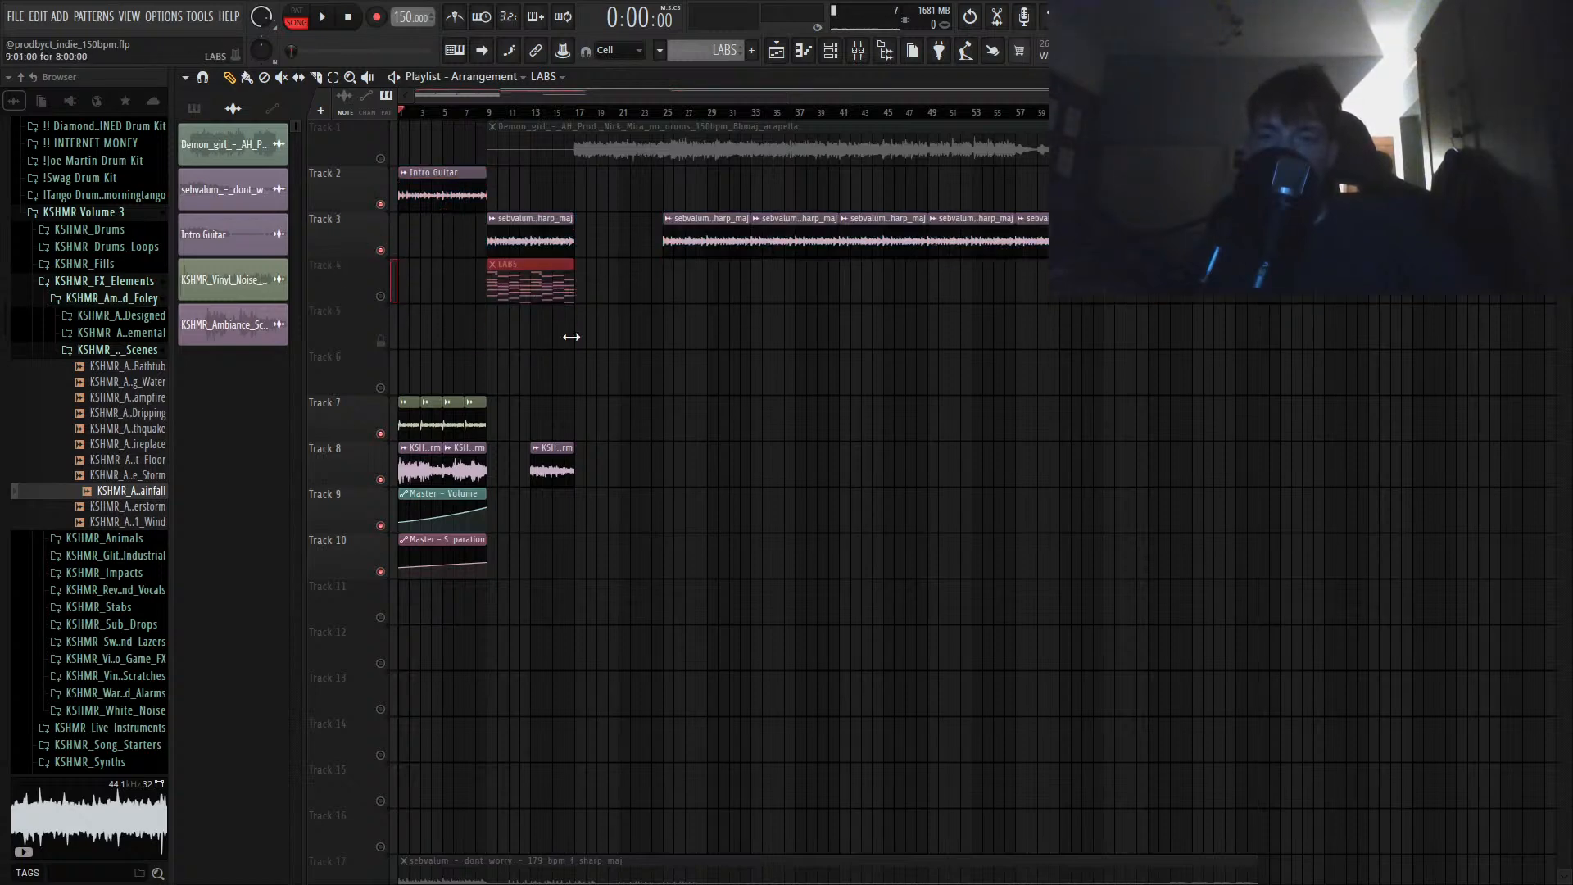
pyautogui.click(381, 297)
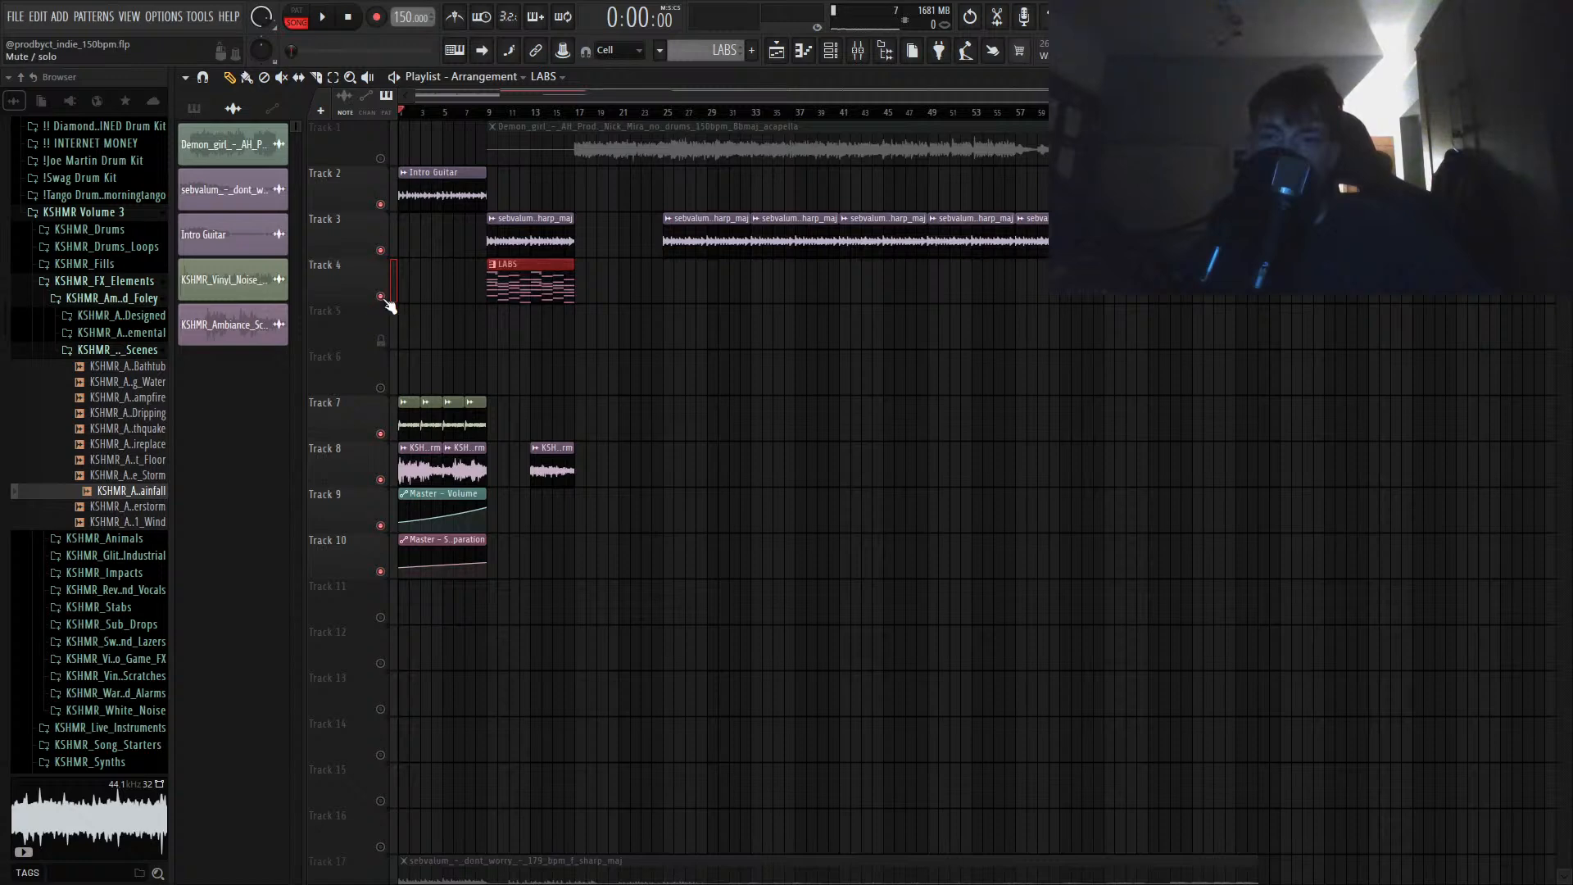
# Step: During playback from about bar 7, delete the stray storm clip at bar 13 and duplicate the vinyl noise clips into bars 9 to 16
pyautogui.click(473, 111)
pyautogui.press('space')
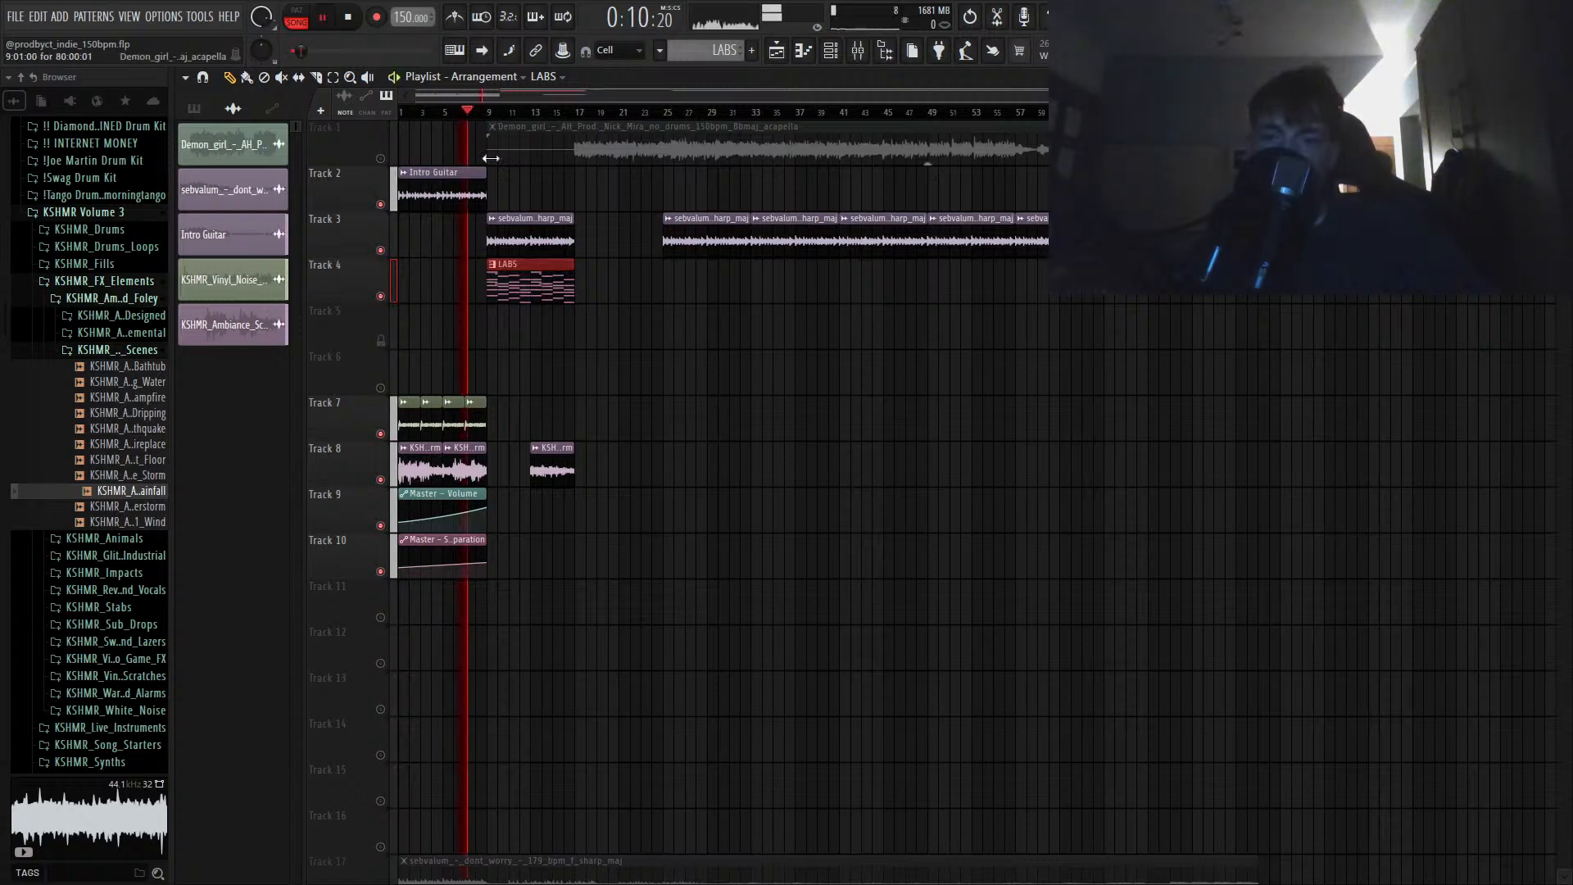
pyautogui.rightClick(550, 467)
pyautogui.moveTo(508, 430); pyautogui.dragTo(402, 420)
pyautogui.hotkey('ctrl', 'b')
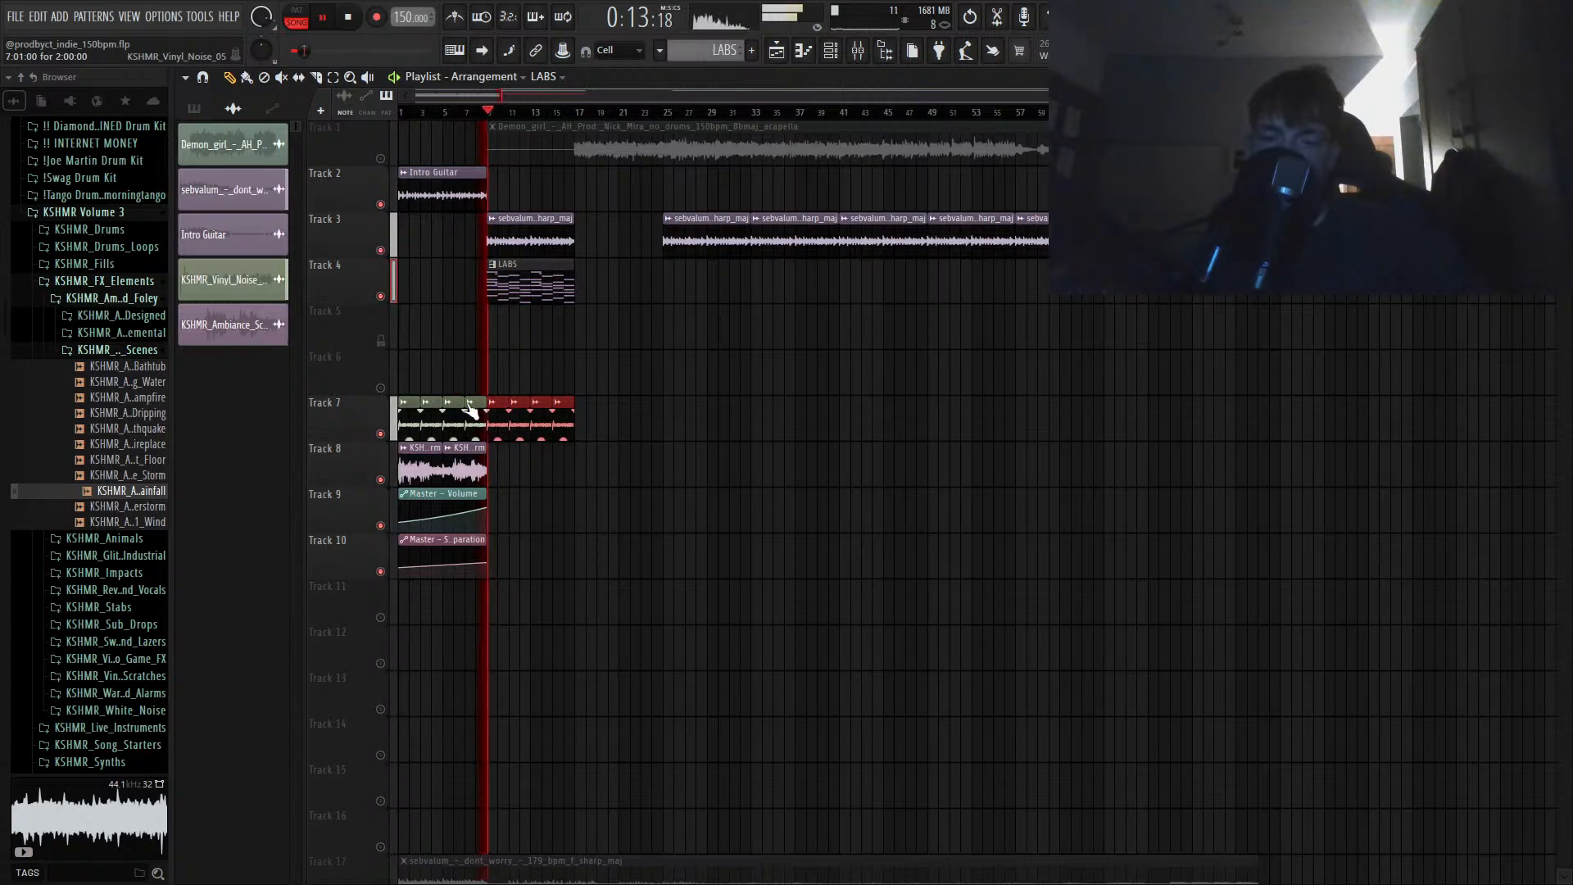
# Step: Stop playback and delete the LABS clip and the dont_worry loop clip at bar 9
pyautogui.rightClick(533, 286)
pyautogui.press('space')
pyautogui.rightClick(536, 244)
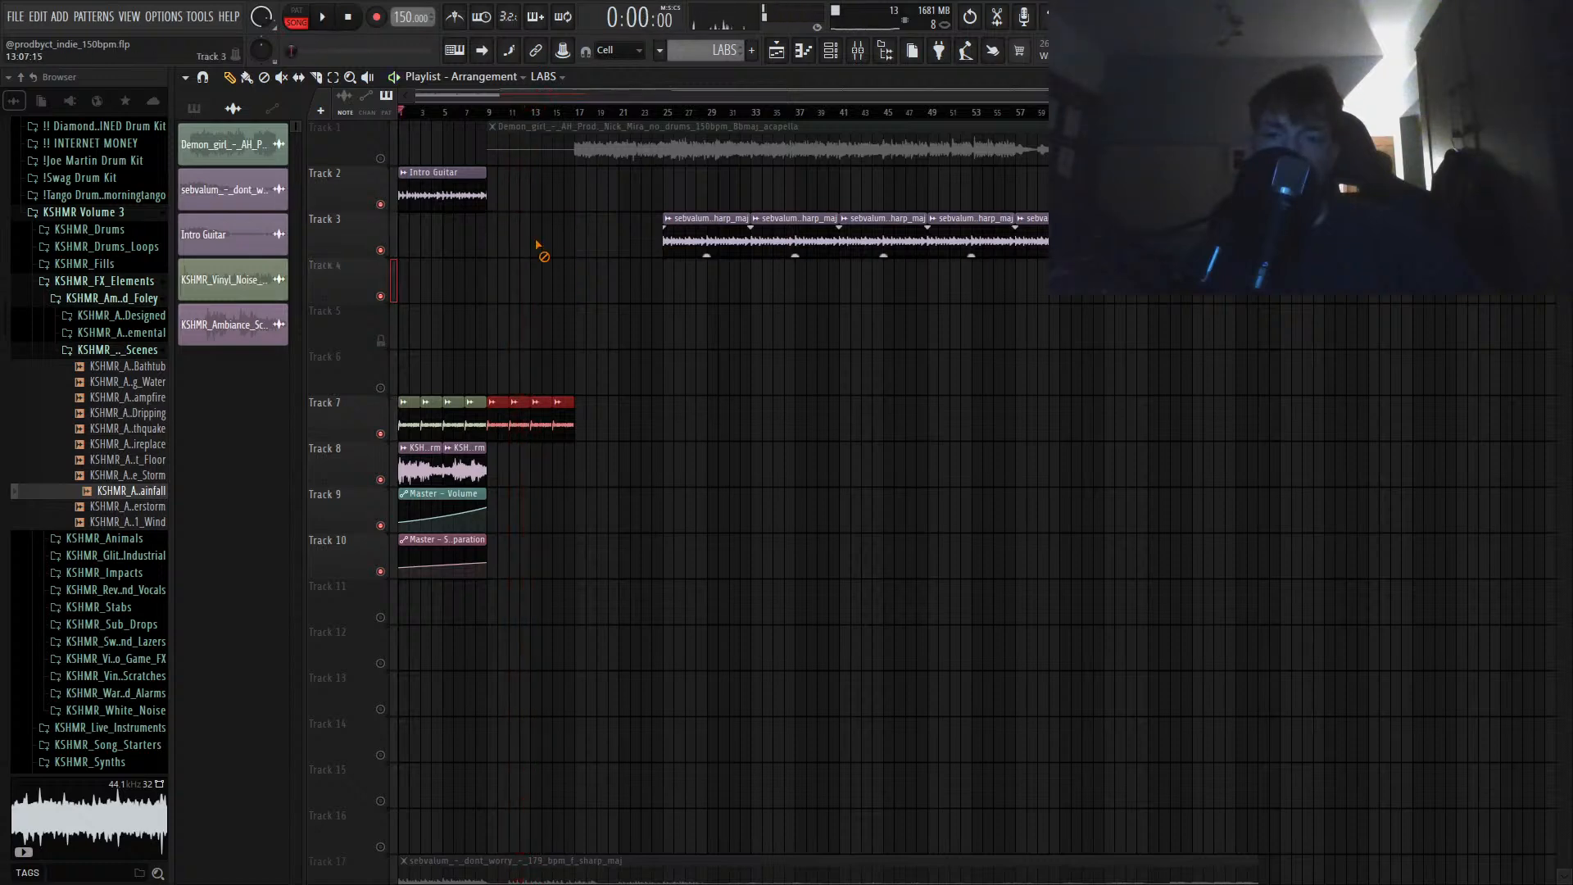
# Step: Duplicate the Intro Guitar clip into bars 9 to 16 on Track 2 and start playback from about bar 8
pyautogui.moveTo(519, 200); pyautogui.dragTo(445, 190)
pyautogui.hotkey('ctrl', 'b')
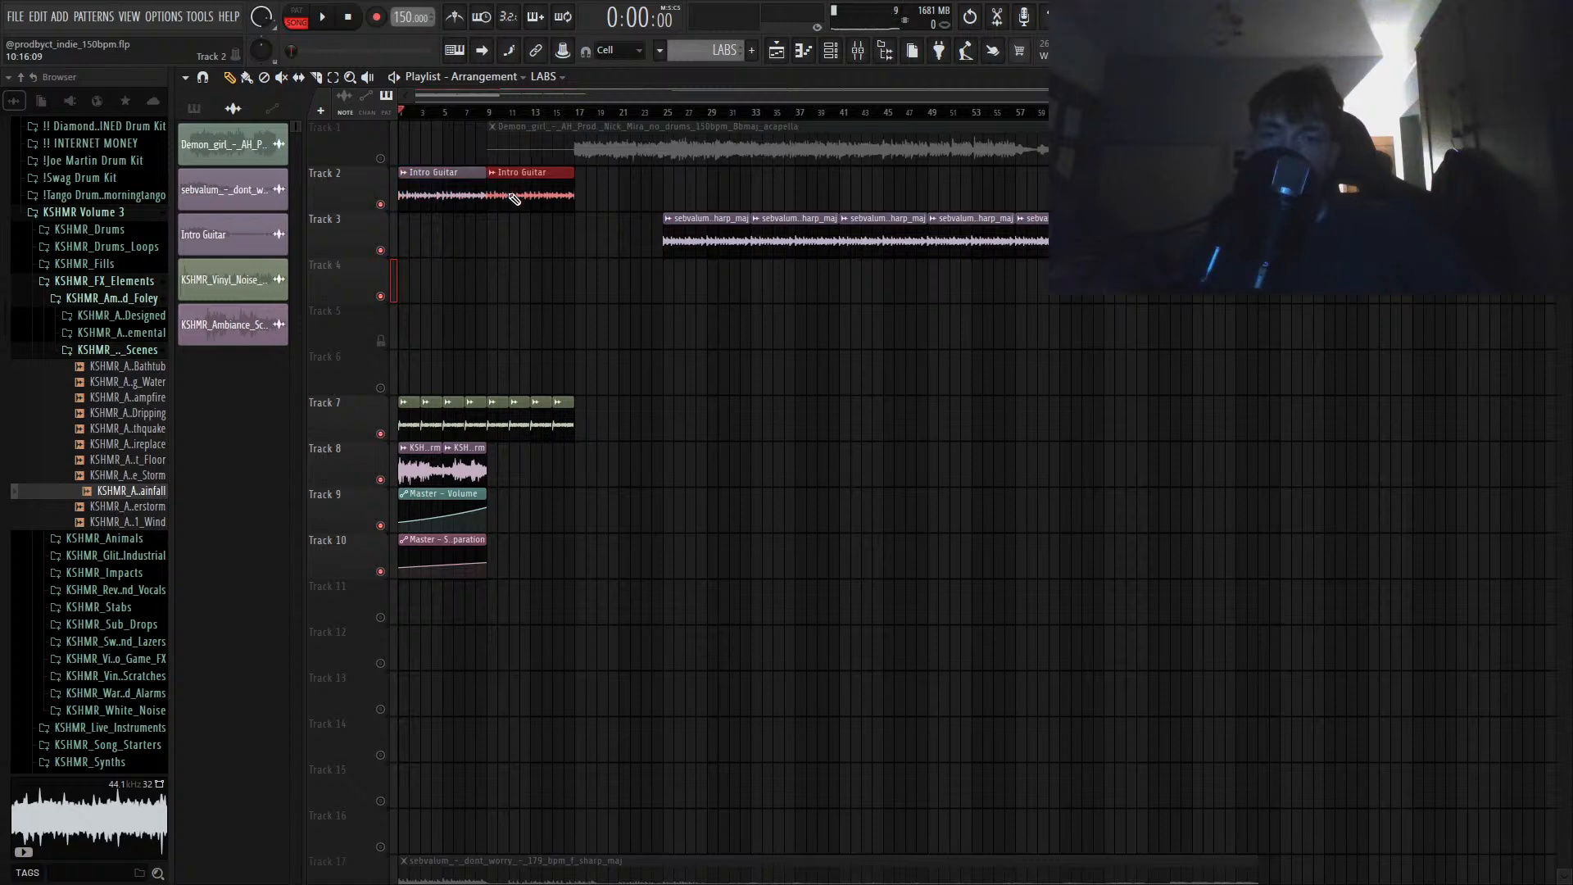
pyautogui.click(482, 113)
pyautogui.press('space')
pyautogui.scroll(-1, 517, 480)
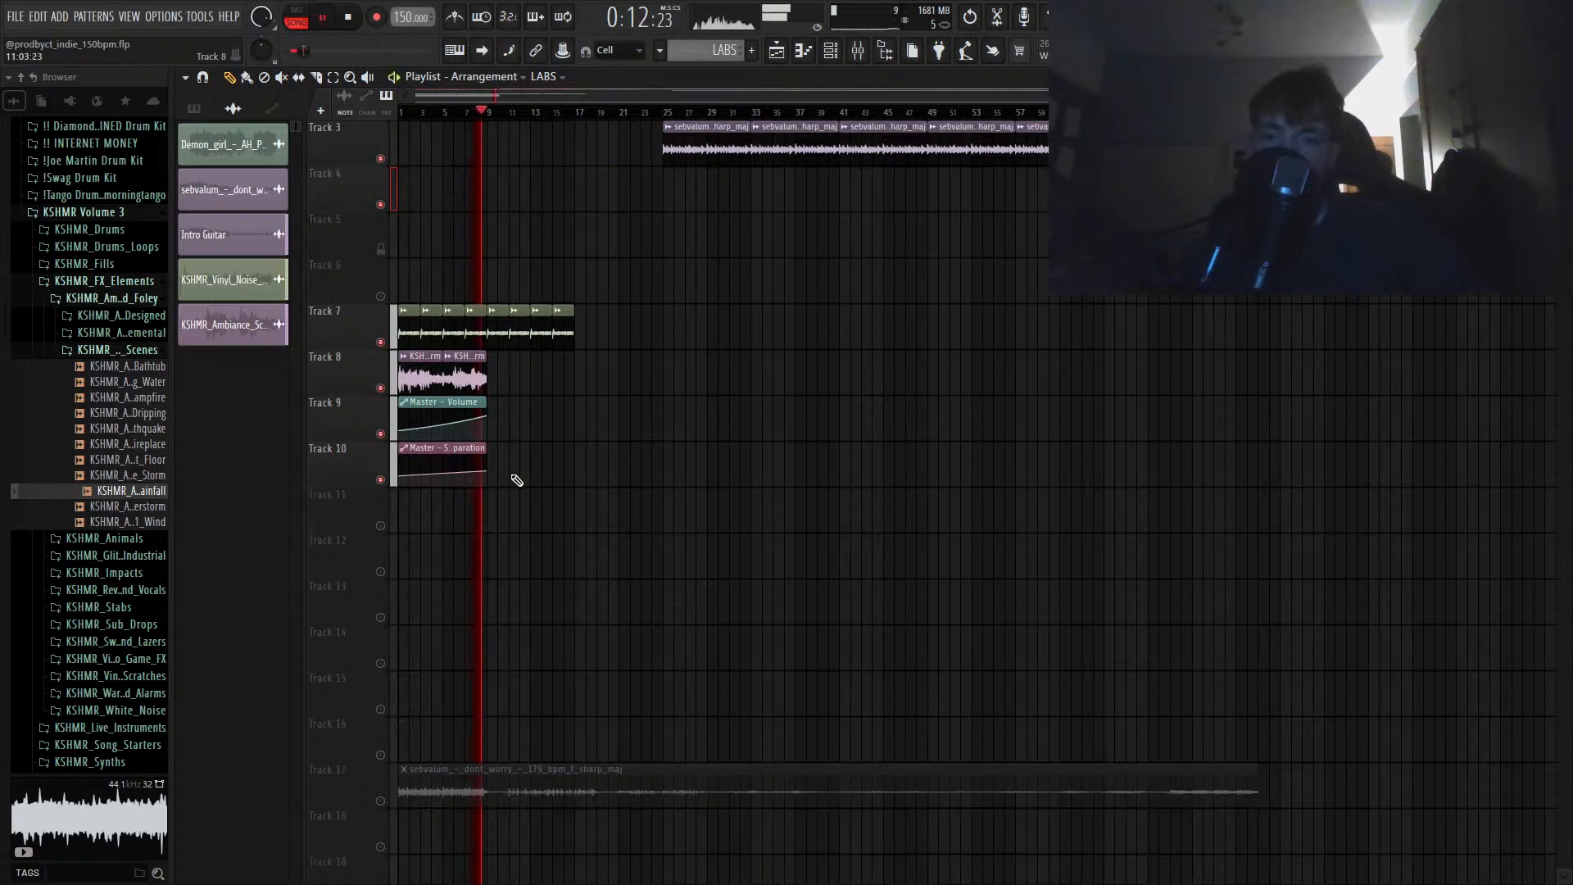
pyautogui.scroll(1, 517, 480)
# Step: Collapse the ambience and KSHMR_FX_Elements sample folders in the browser and stop playback
pyautogui.click(99, 294)
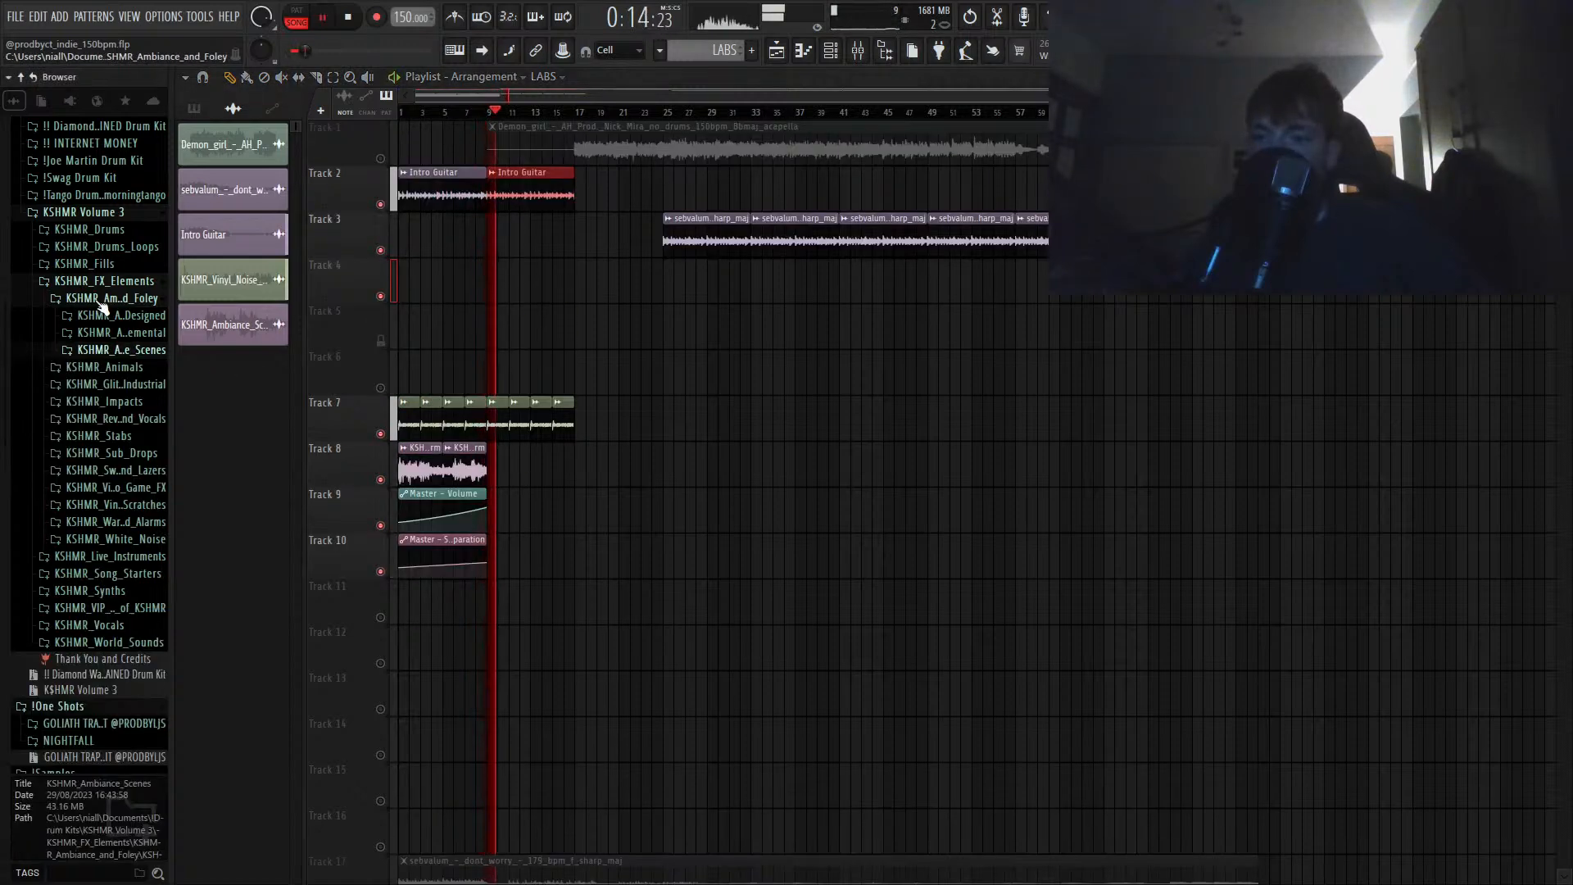
pyautogui.click(98, 282)
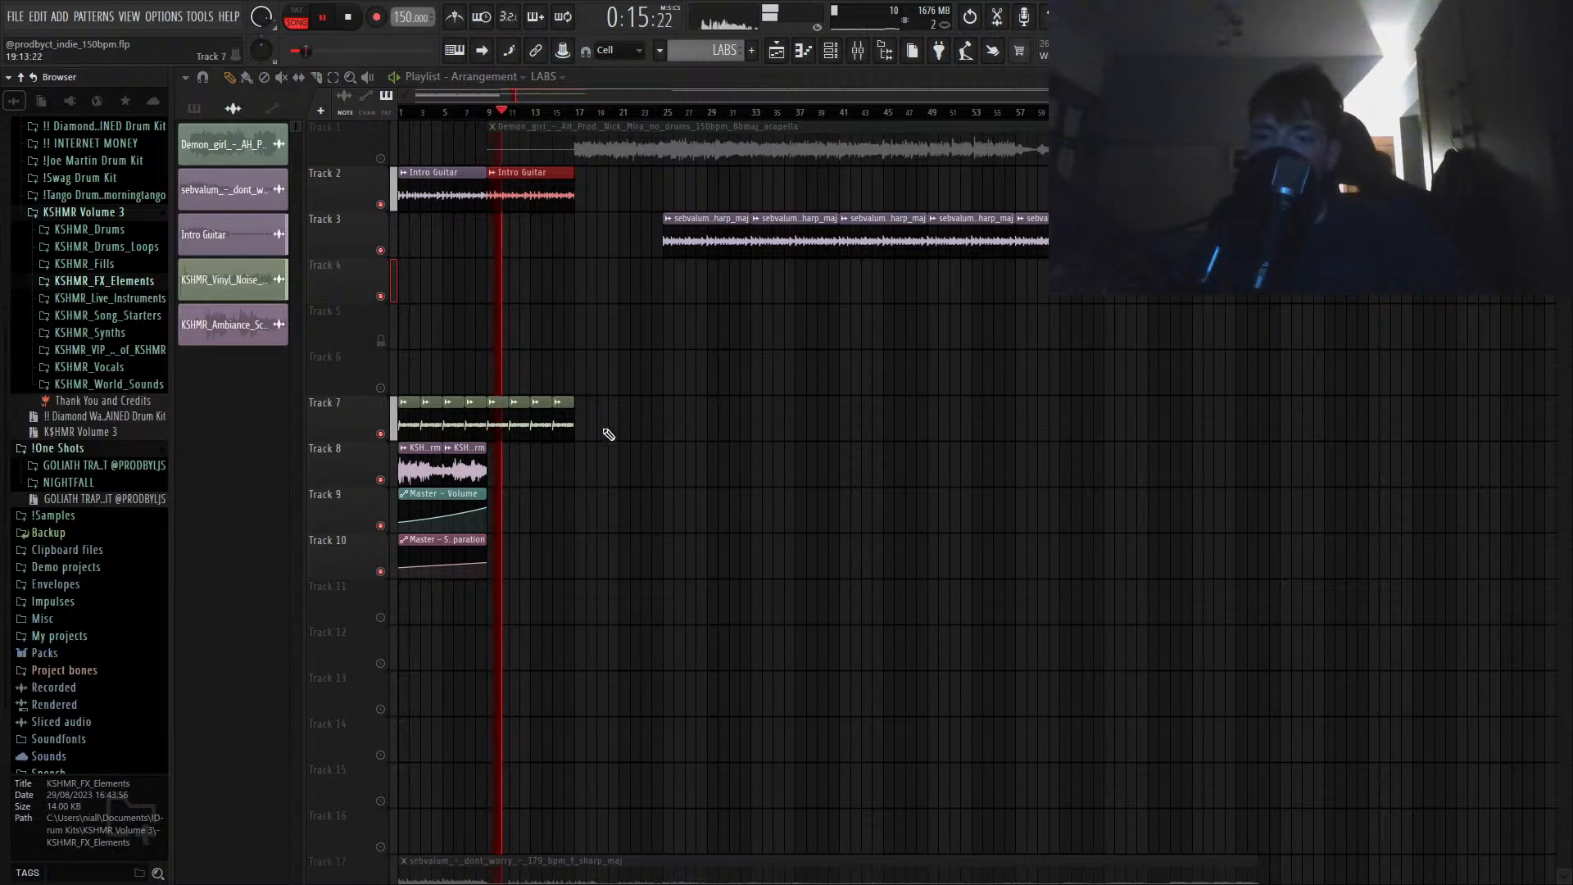
pyautogui.press('space')
# Step: Create an automation clip for the ValhallaVintageVerb mix level on the Intro Guitar mixer track
pyautogui.click(857, 54)
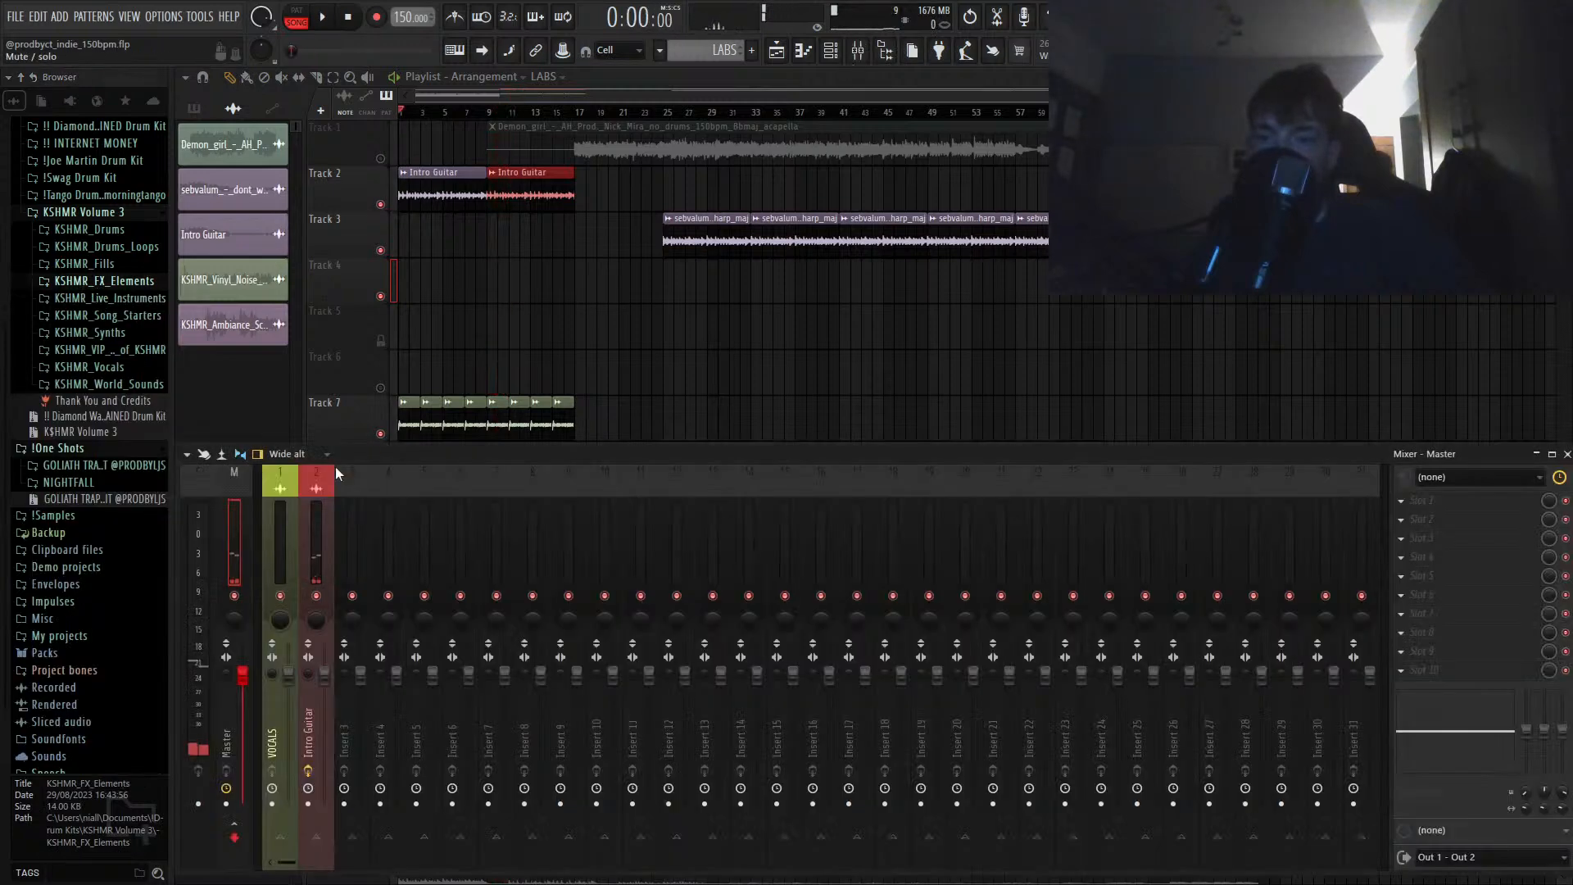
pyautogui.click(318, 519)
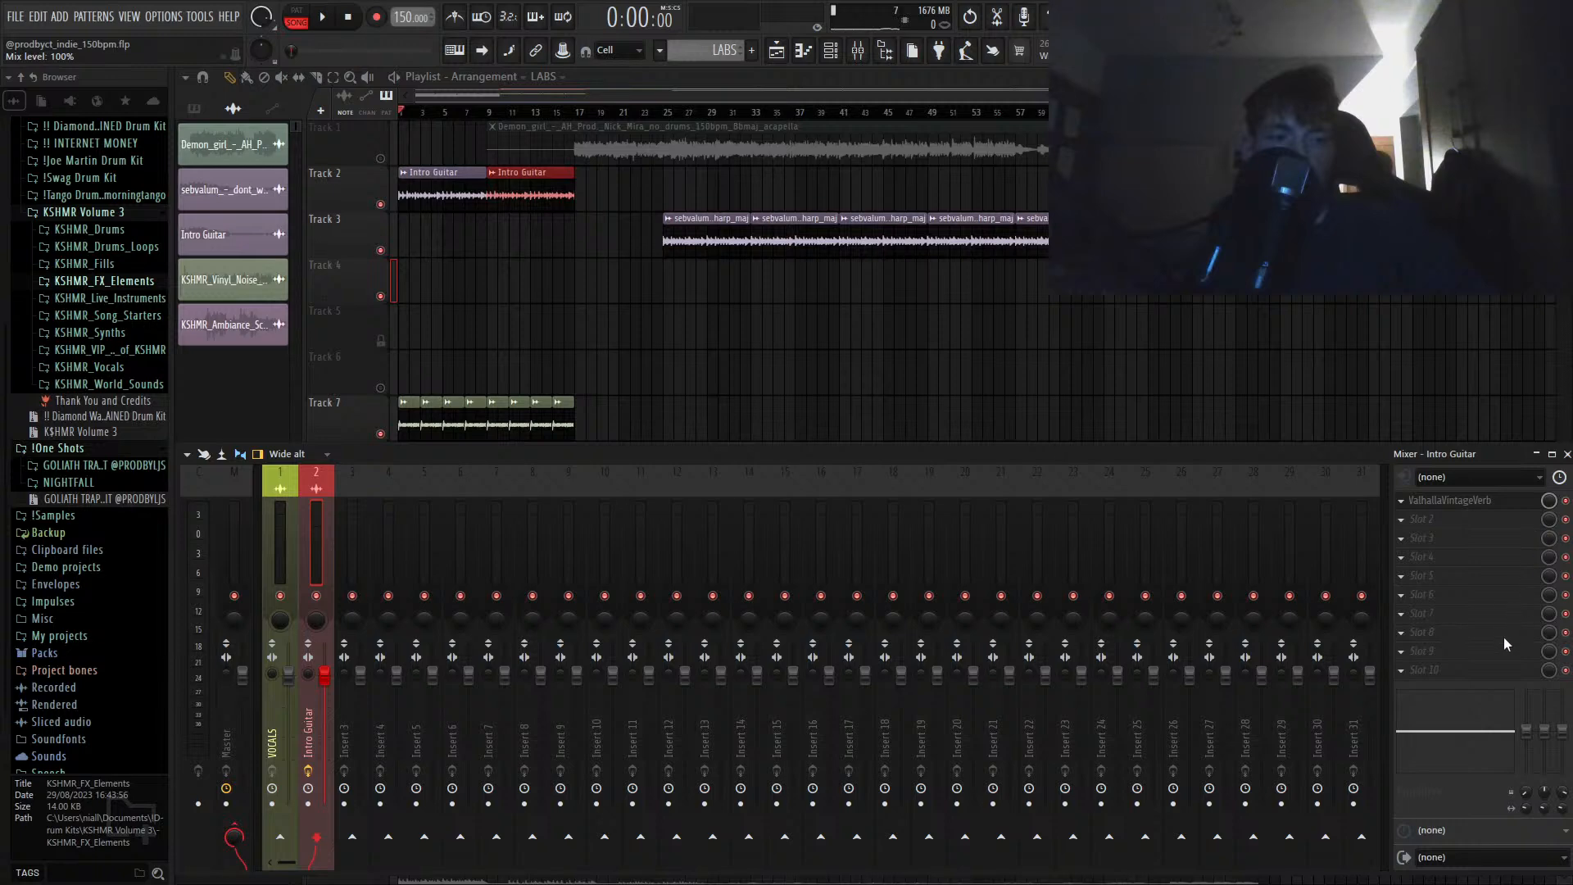
pyautogui.click(716, 89)
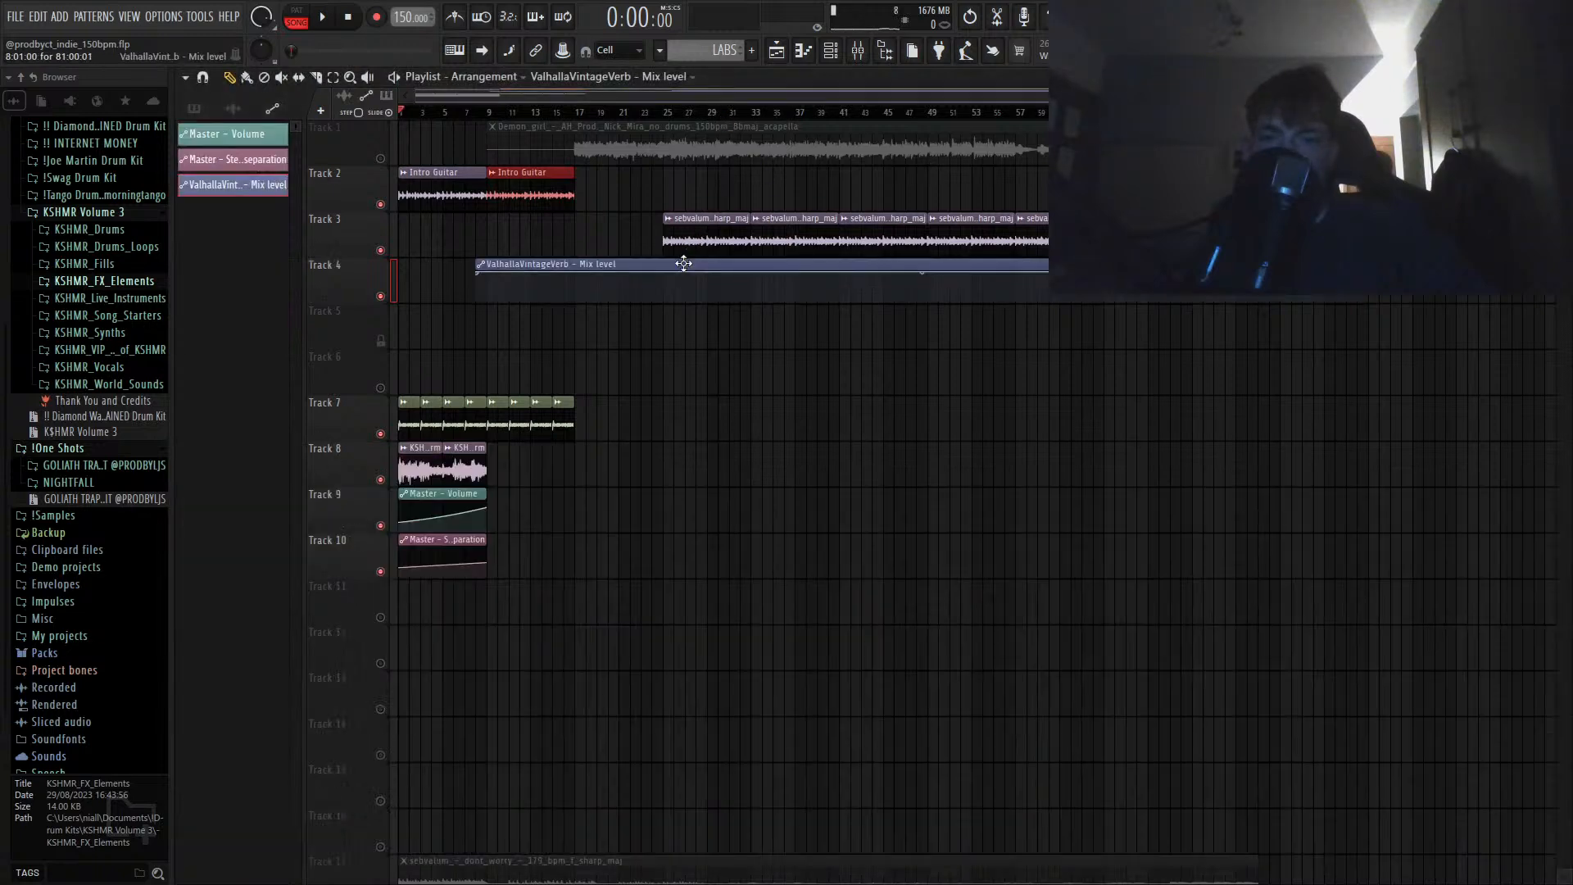
# Step: Start the reverb mix automation at bar 1 on Track 4 and curve it down to zero between bars 9 and 17, flat from there on
pyautogui.moveTo(683, 263); pyautogui.dragTo(553, 301)
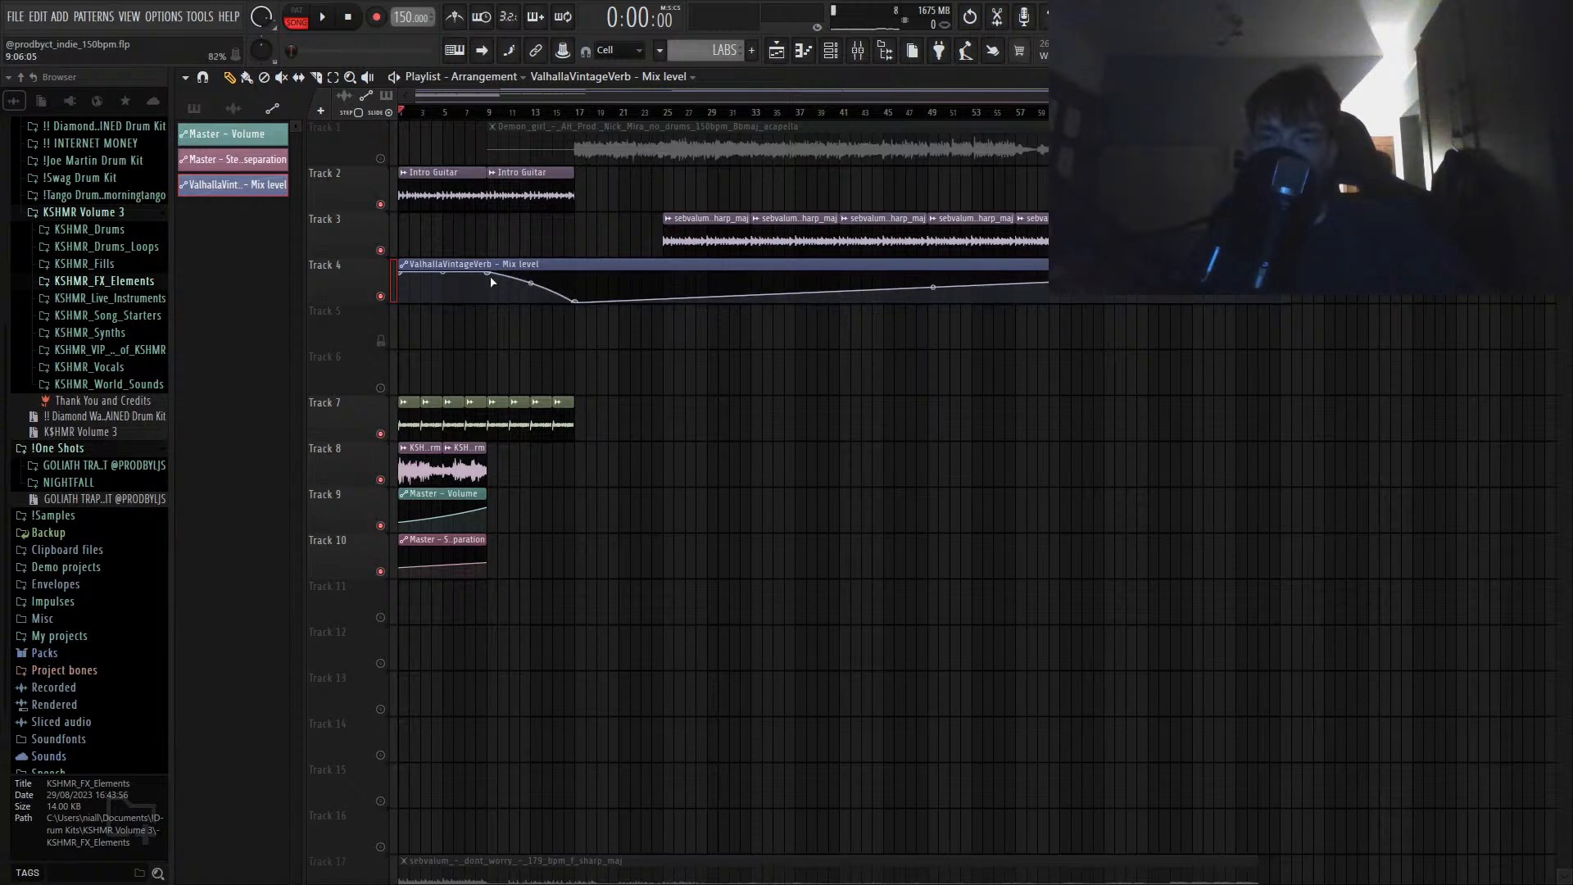
pyautogui.press('space')
pyautogui.moveTo(1294, 275); pyautogui.dragTo(1377, 319)
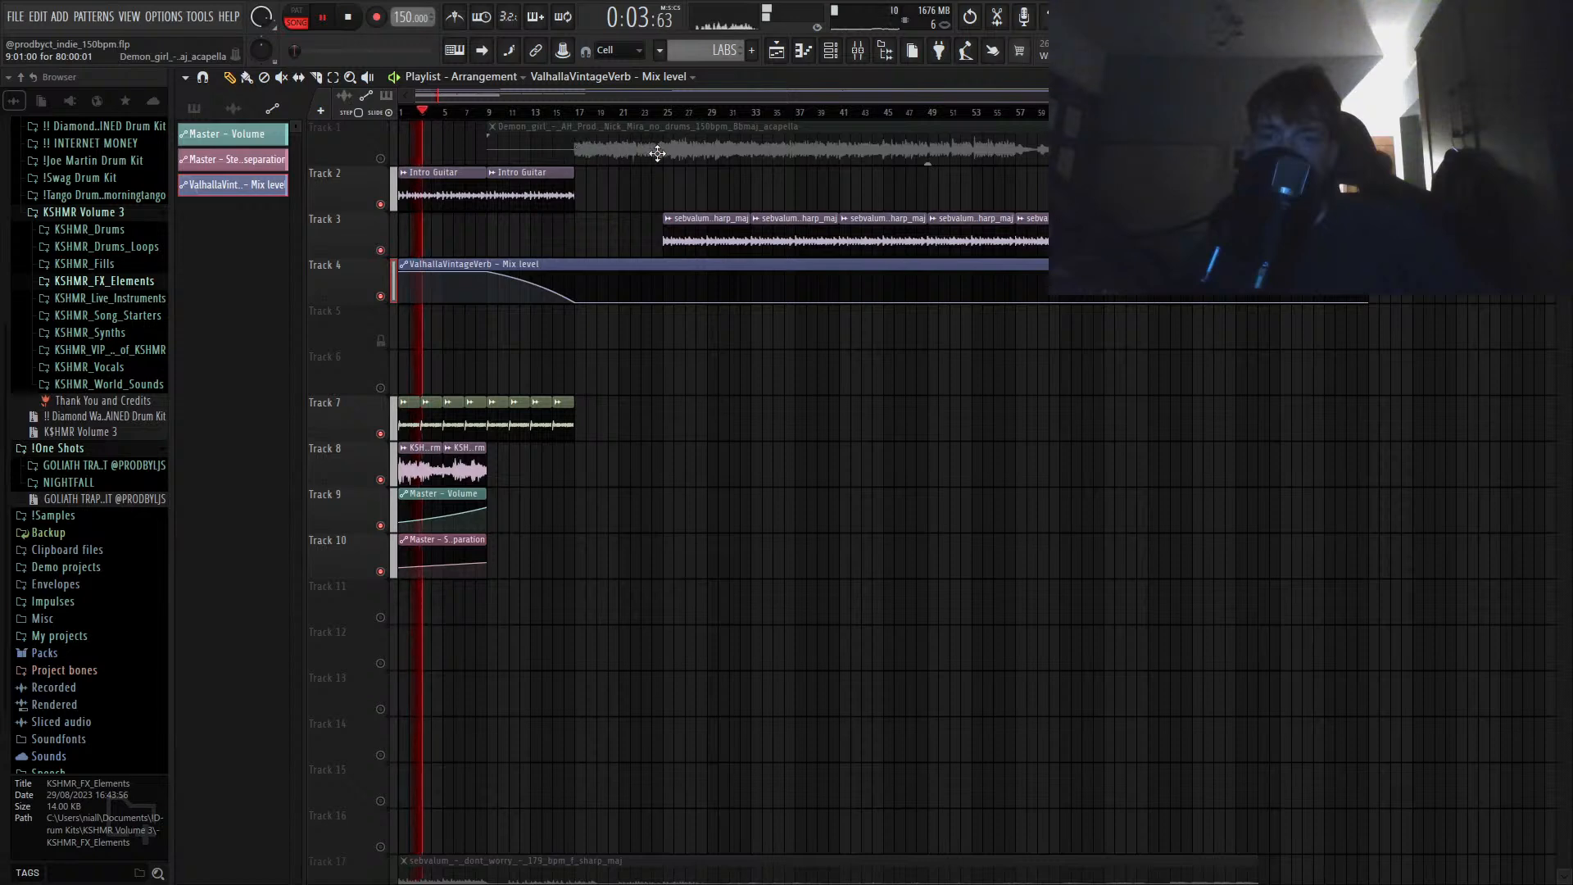
# Step: Slice a two-bar phrase off the acapella near bar 61 on Track 1 and move it back to bar 8
pyautogui.scroll(4, 1074, 156)
pyautogui.press('c')
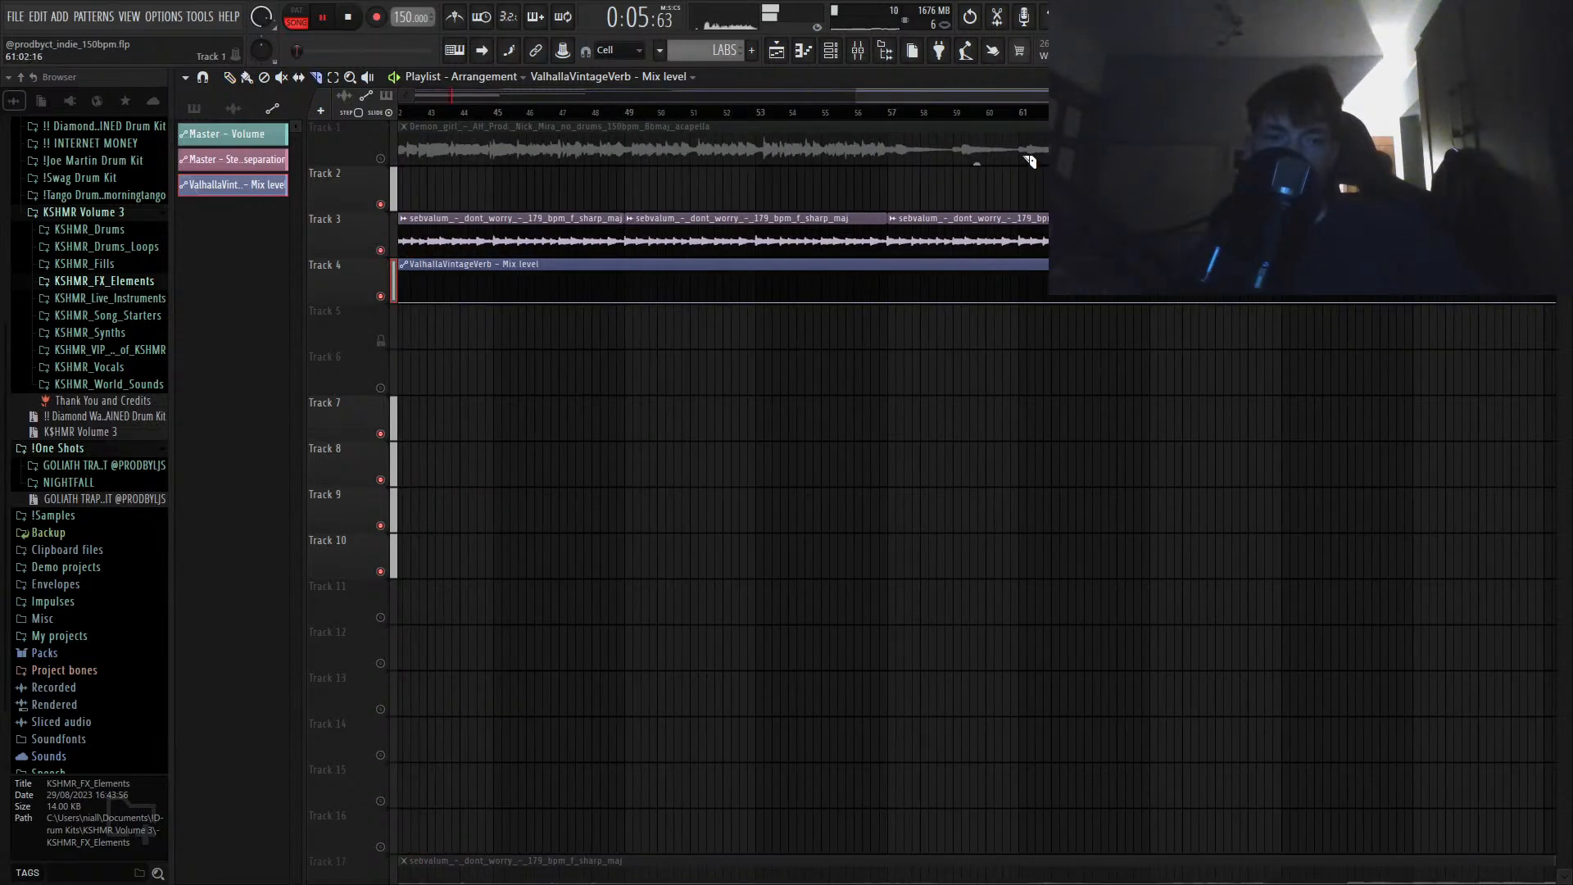
pyautogui.click(1026, 158)
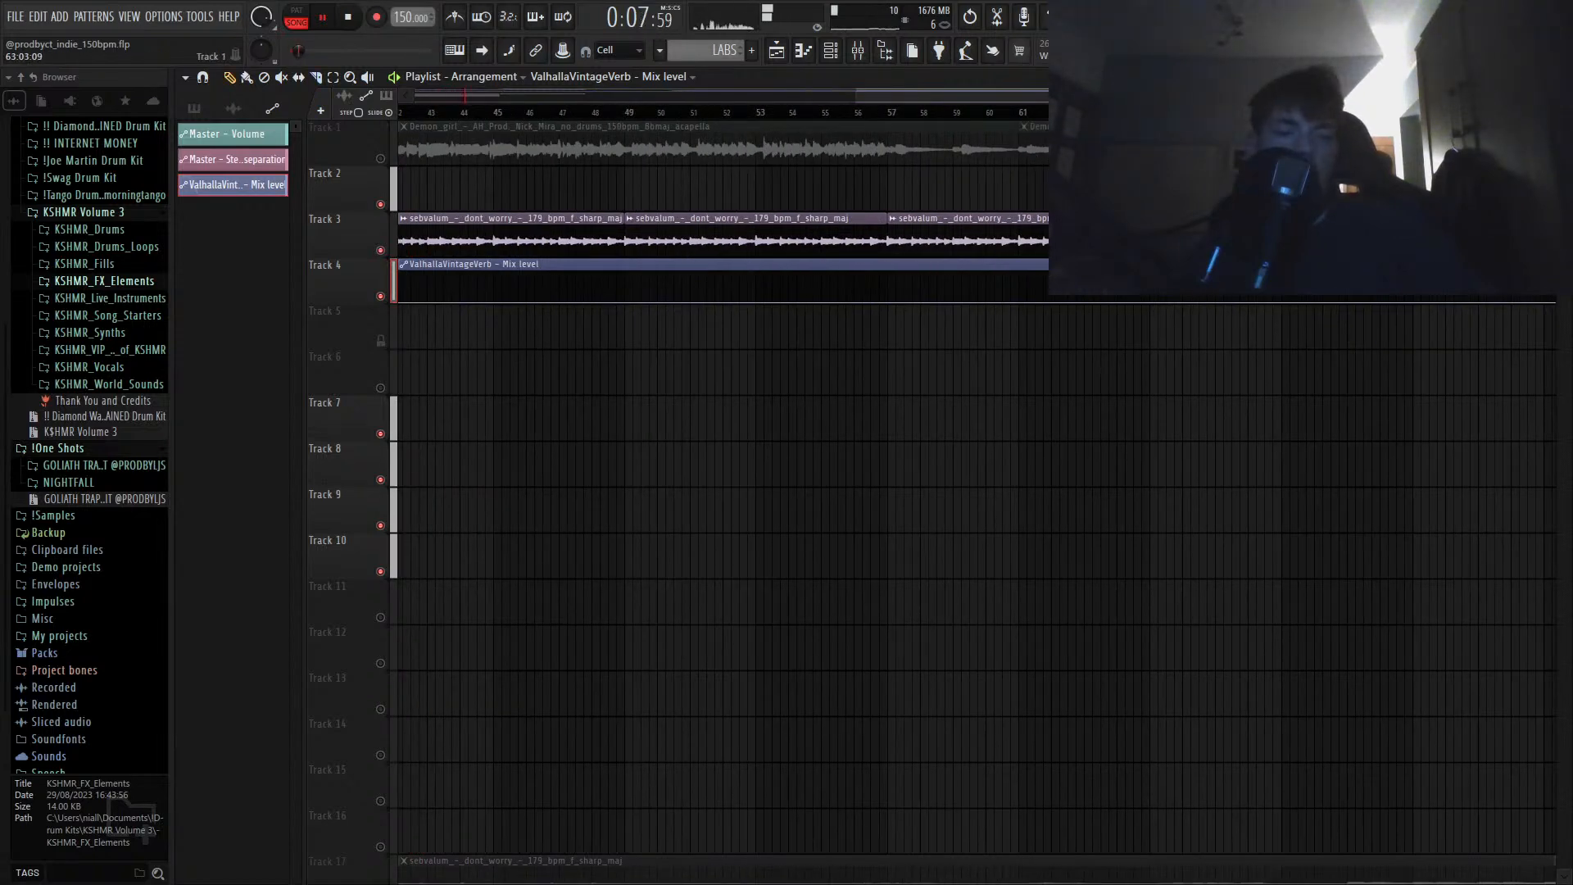
pyautogui.press('space')
pyautogui.scroll(-2, 708, 164)
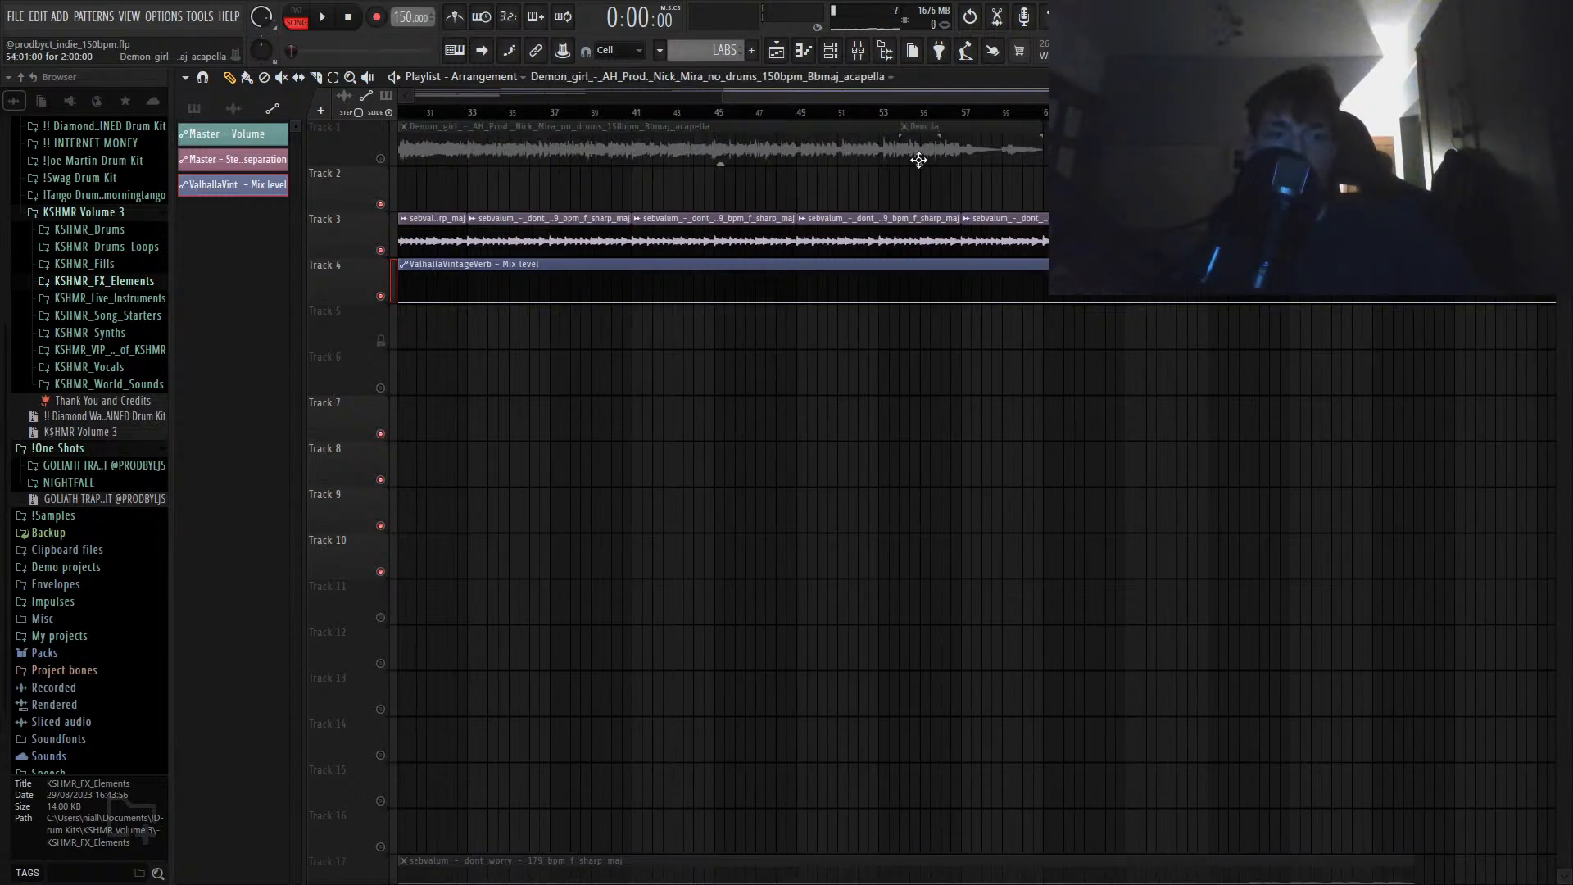
pyautogui.hscroll(-4, 800, 162)
pyautogui.scroll(-3, 799, 164)
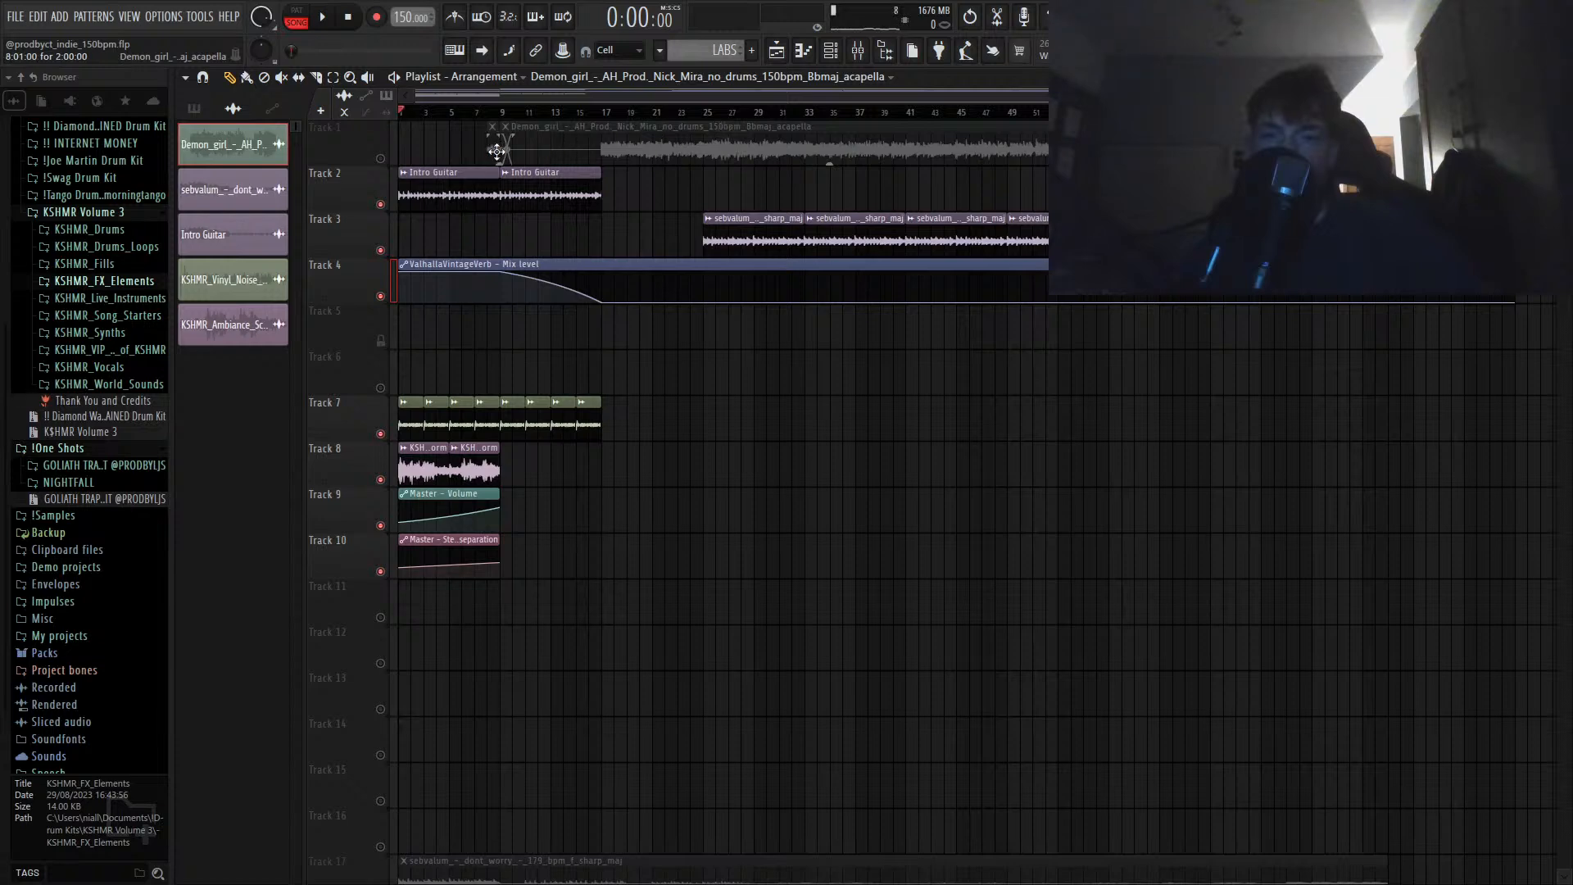
# Step: Cut away the acapella's opening before bar 13, then place the two-bar vocal phrase at bar 10 and play the section
pyautogui.scroll(3, 500, 149)
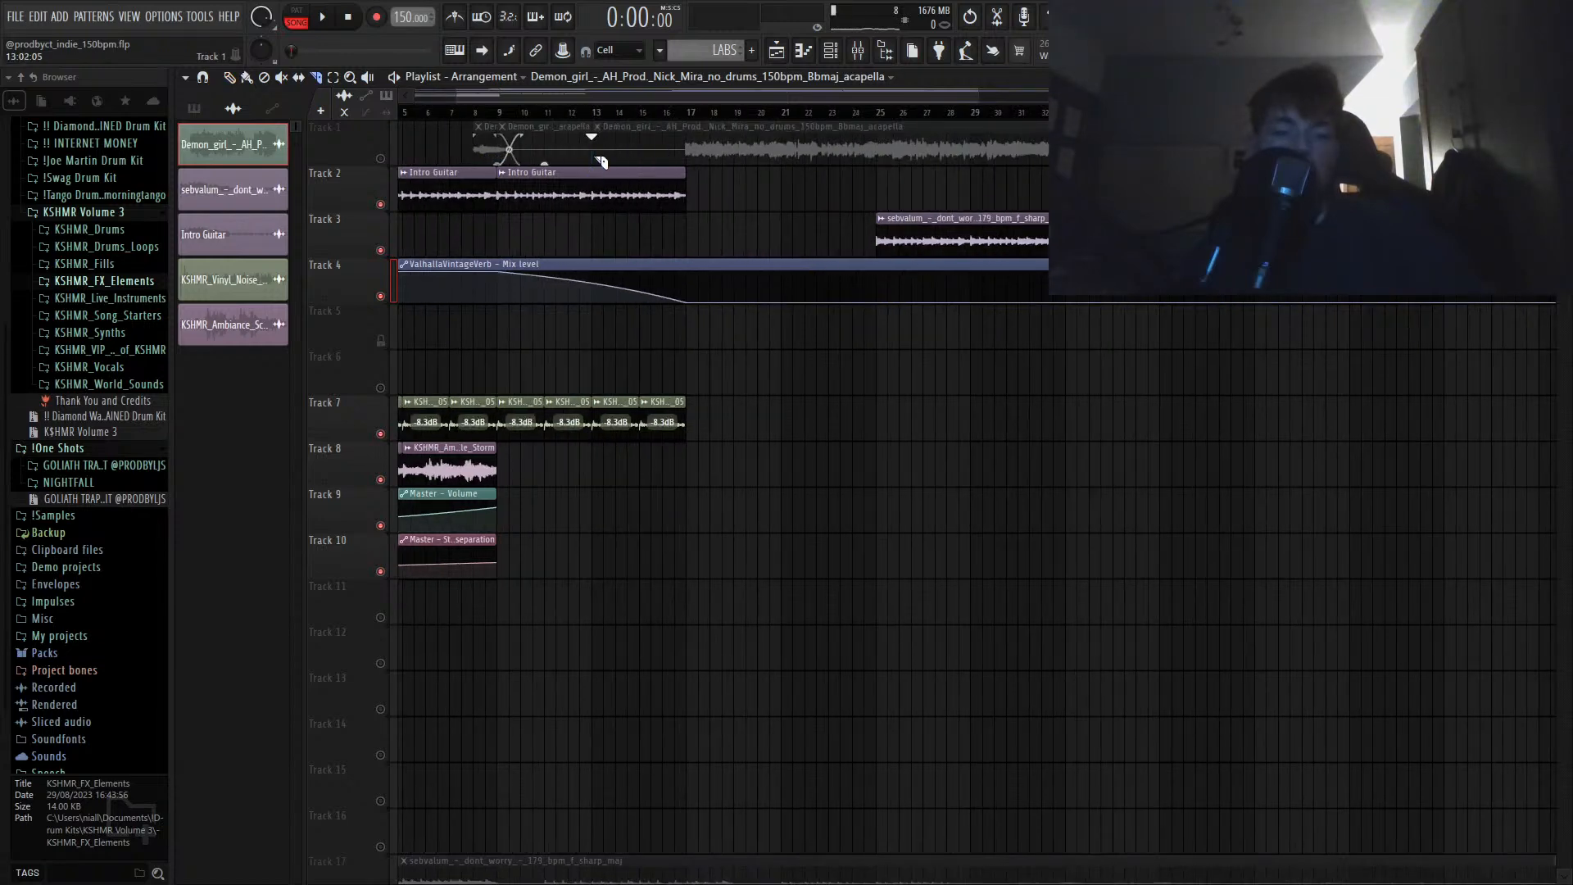
pyautogui.rightClick(549, 150)
pyautogui.moveTo(489, 155)
pyautogui.mouseDown()
pyautogui.moveTo(525, 152)
pyautogui.moveTo(505, 156)
pyautogui.mouseUp()
pyautogui.press('space')
pyautogui.scroll(3, 536, 230)
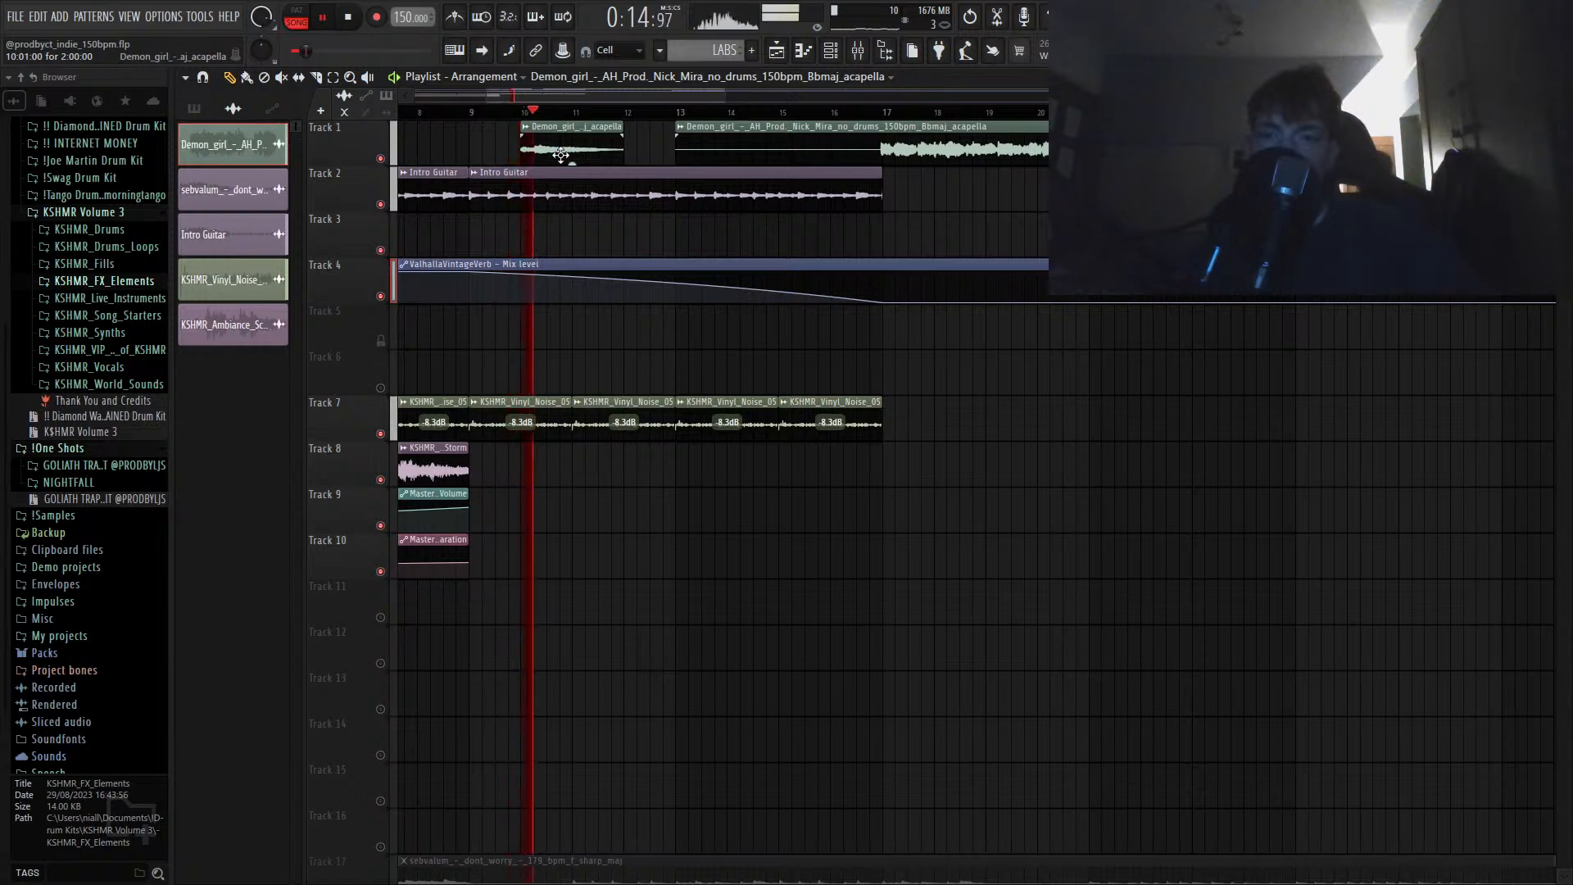
# Step: Trim the main acapella clip to start at bar 17 and copy the two-bar vocal phrase to bar 14
pyautogui.scroll(-2, 565, 150)
pyautogui.scroll(1, 565, 150)
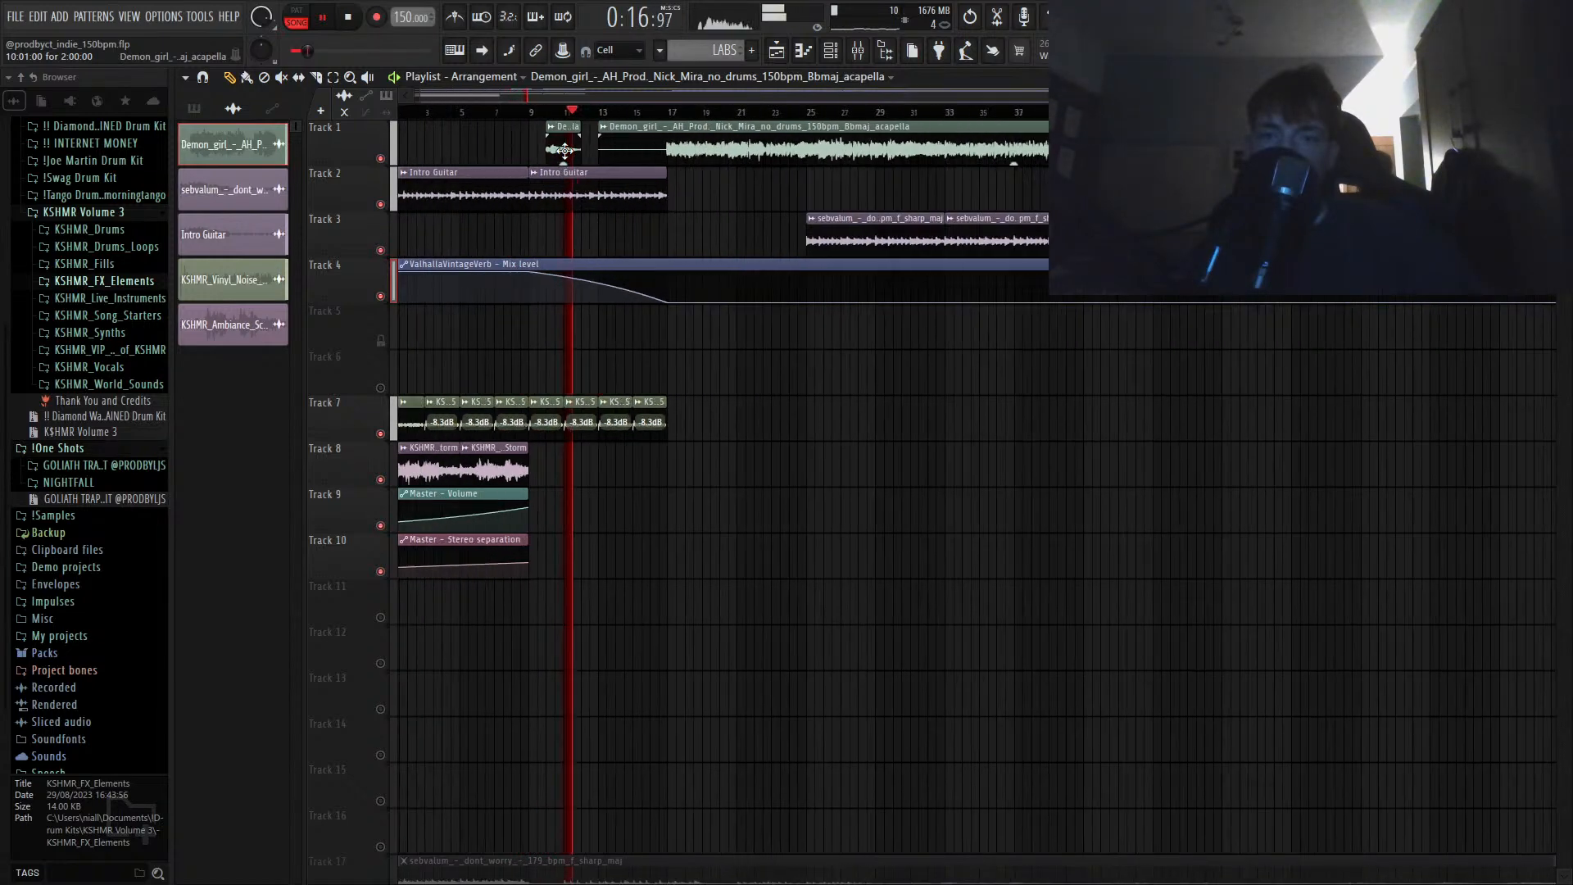
pyautogui.press('c')
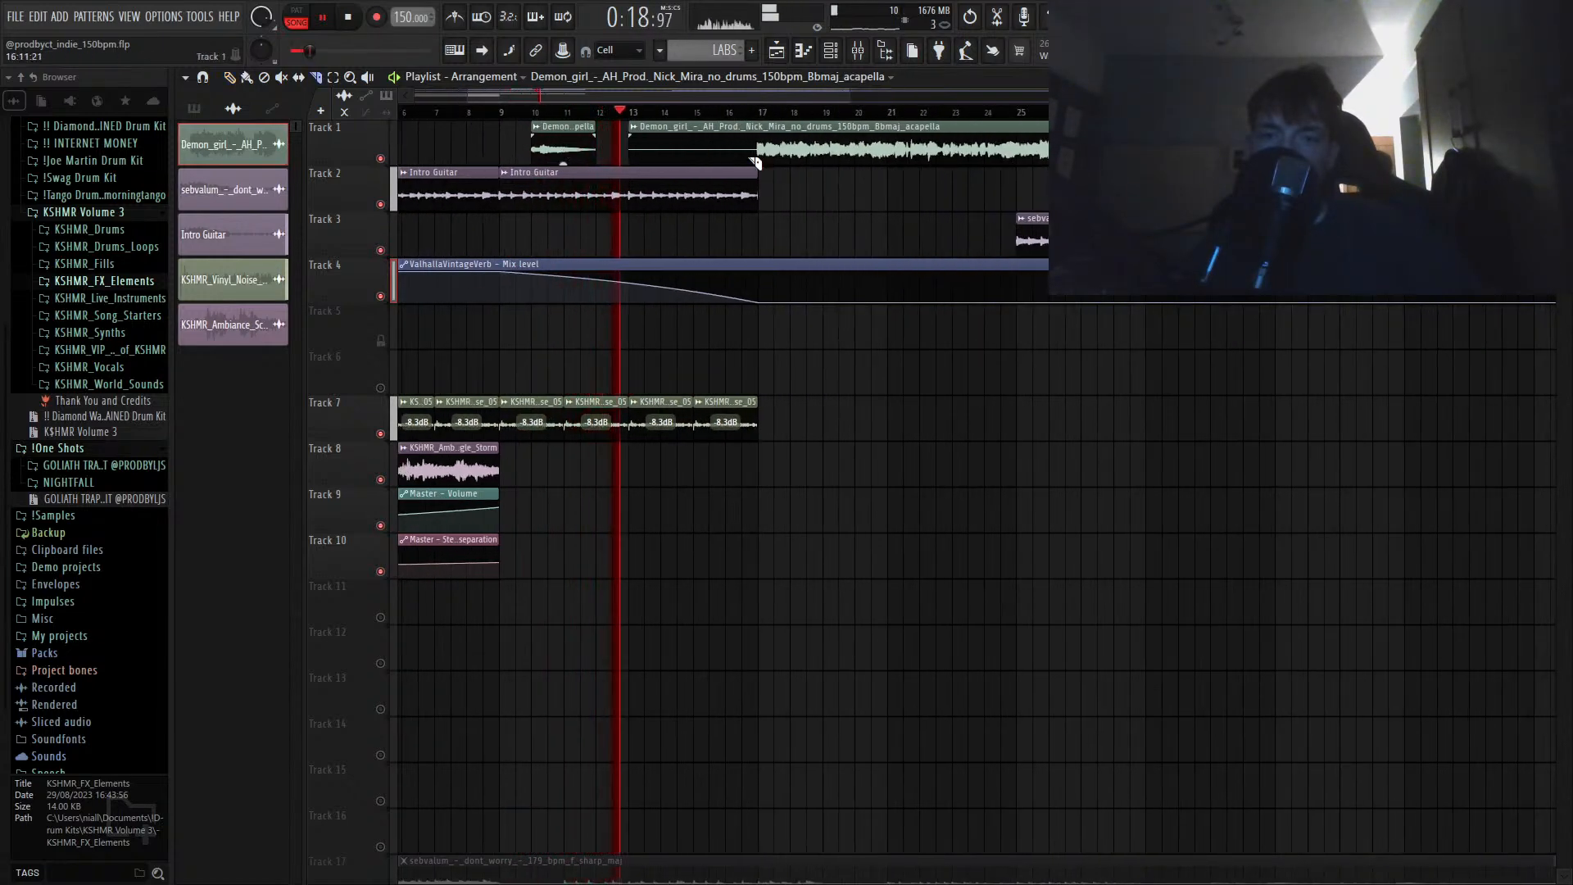
pyautogui.moveTo(759, 125); pyautogui.dragTo(760, 159)
pyautogui.rightClick(678, 145)
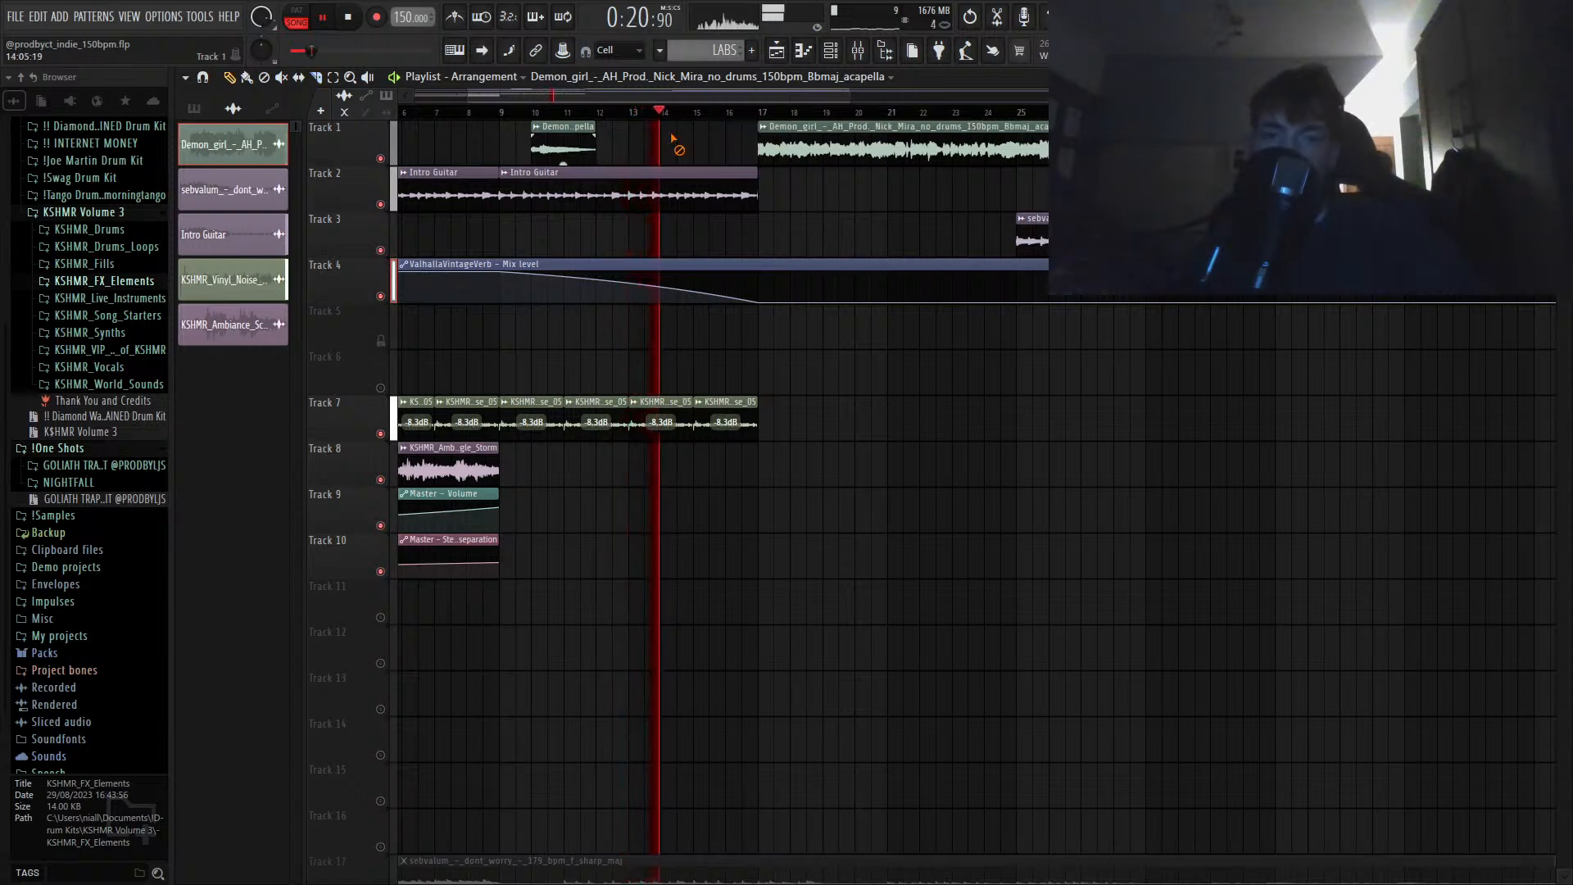
pyautogui.press('space')
pyautogui.keyDown('shift'); pyautogui.moveTo(567, 153); pyautogui.dragTo(687, 153); pyautogui.keyUp('shift')
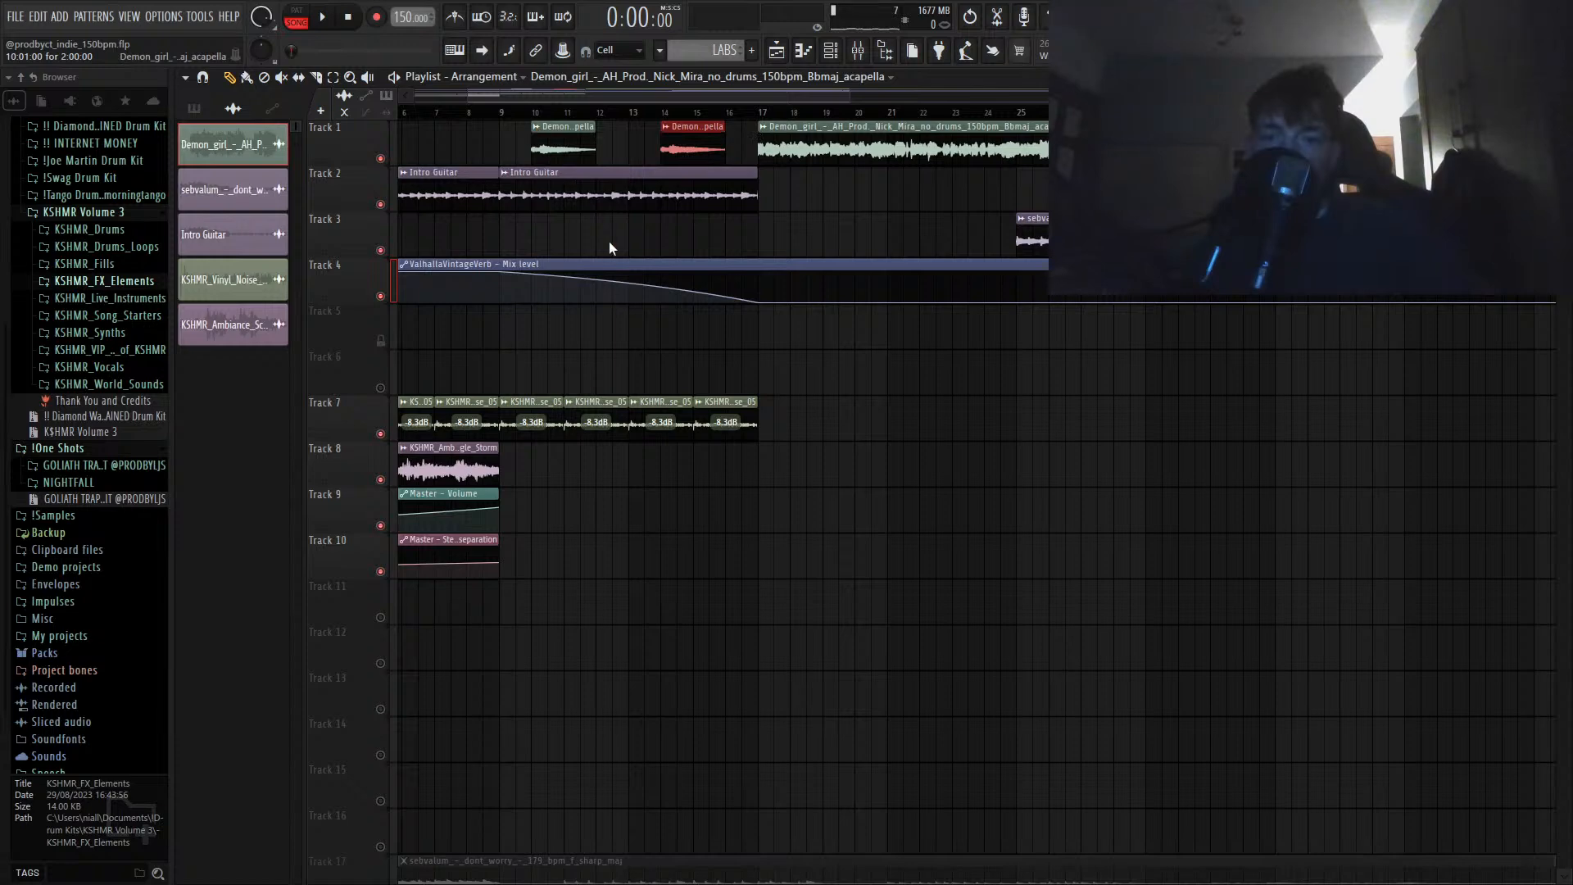
# Step: Add Fruity parametric EQ 2 to the first effect slot of the VOCALS mixer track
pyautogui.click(857, 54)
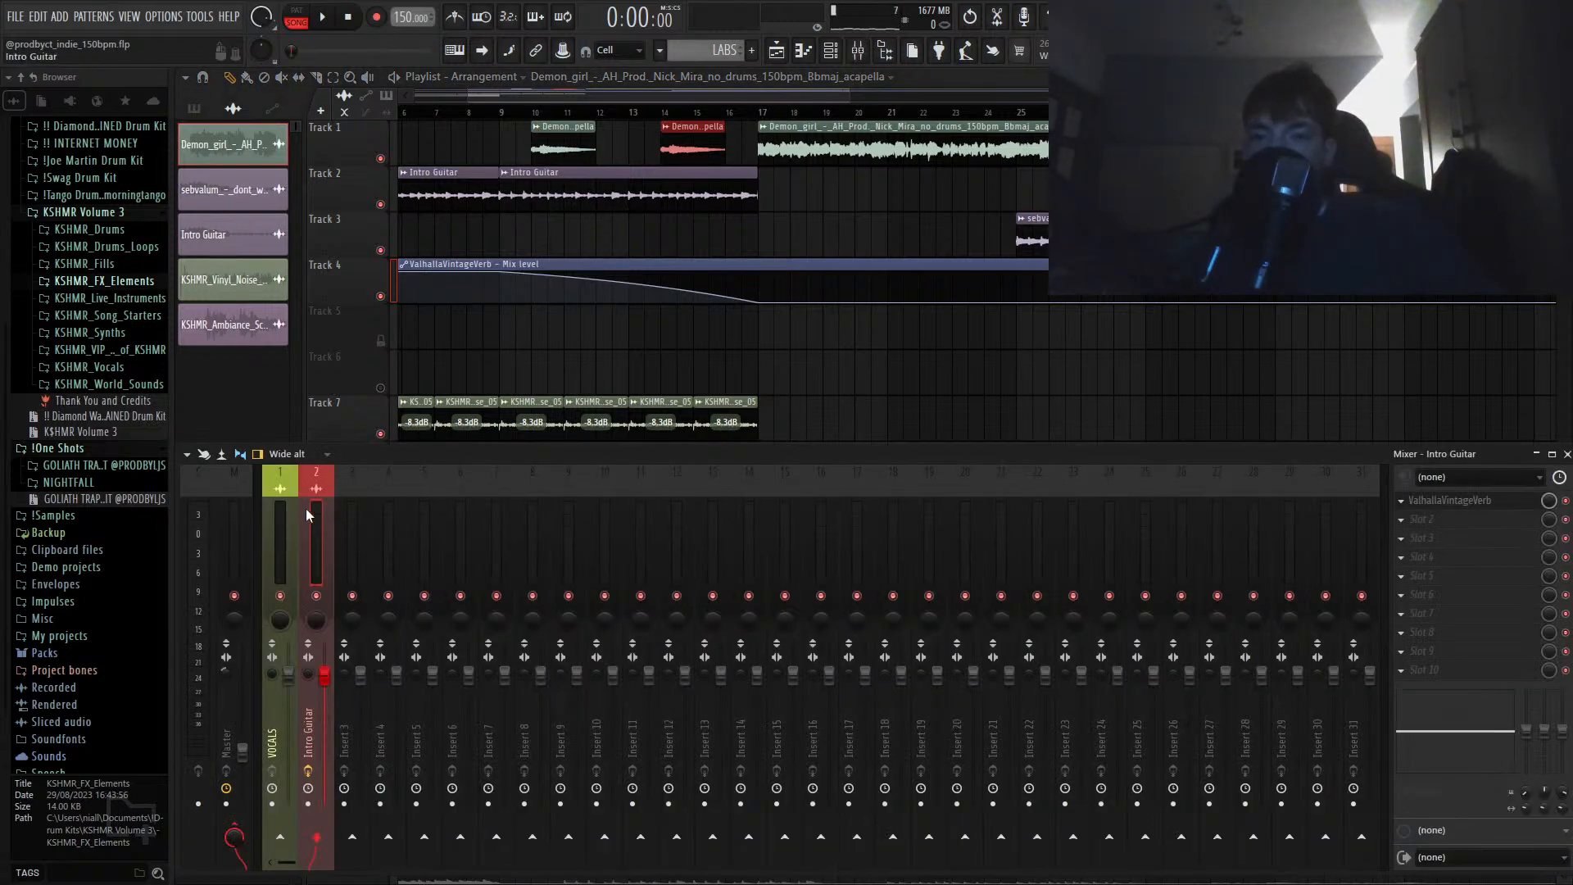
pyautogui.click(283, 525)
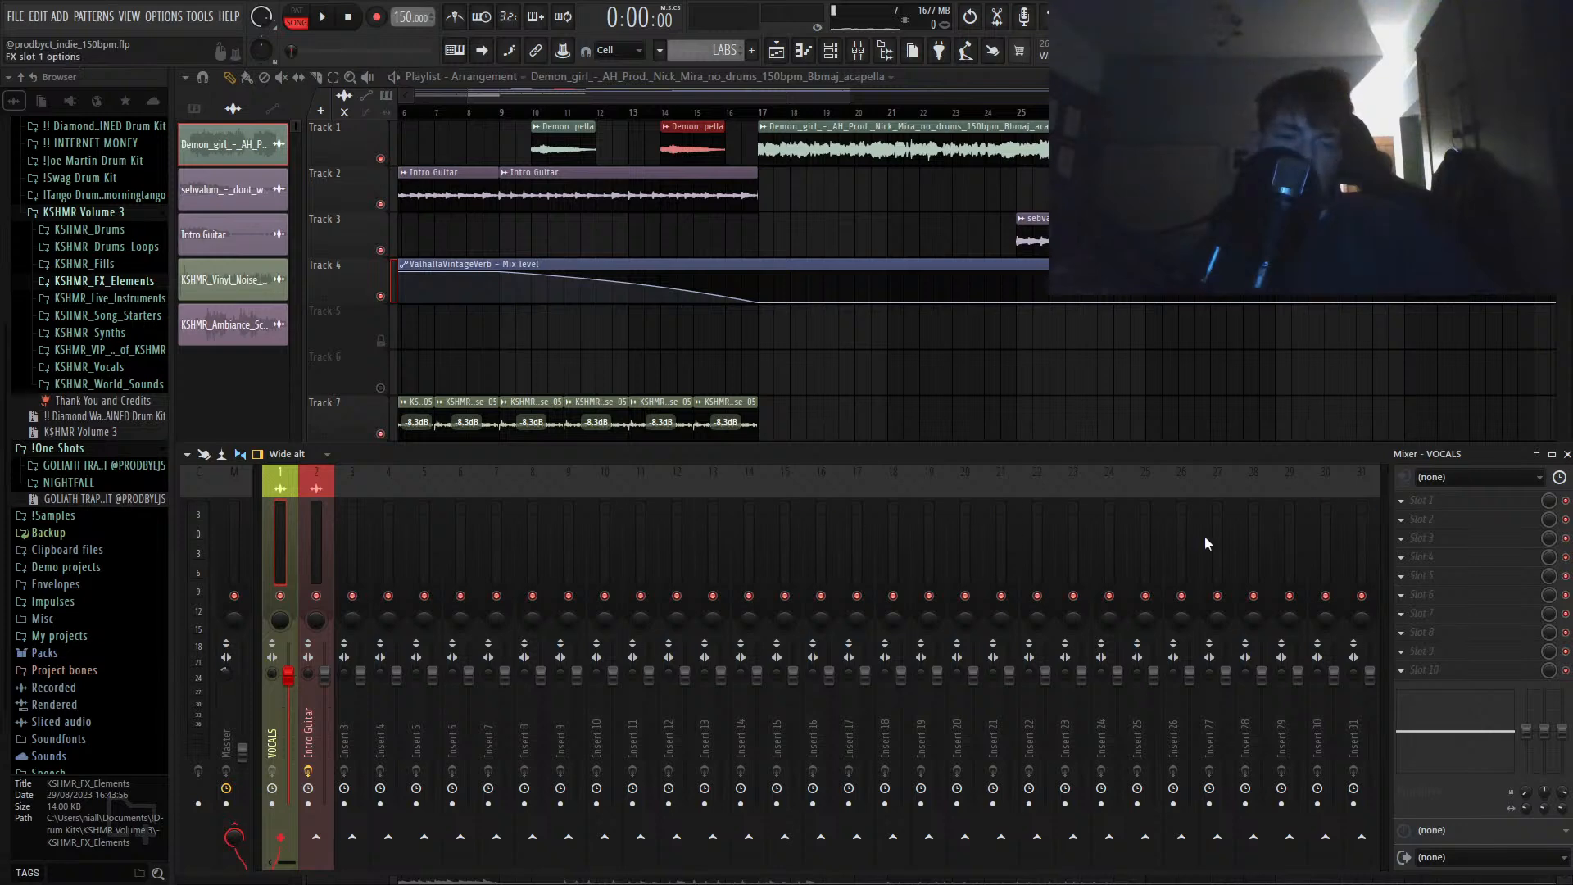
pyautogui.click(1047, 743)
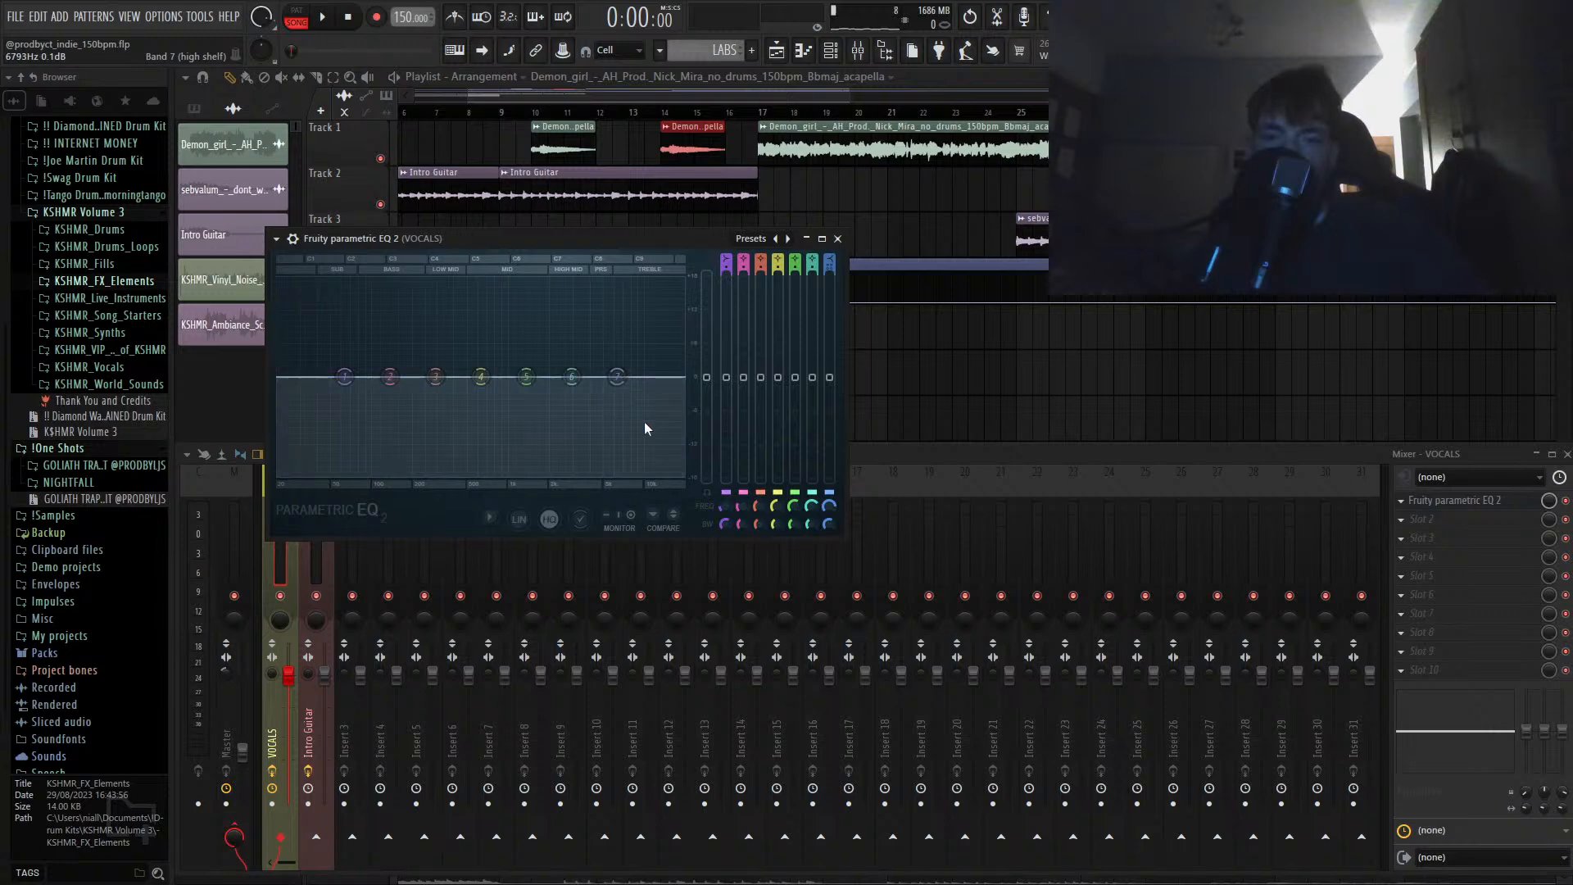
# Step: Band-limit the vocals in the EQ with a steep low-pass on band 7 and a steep high-pass on band 1, leaving mainly the mids
pyautogui.click(699, 441)
pyautogui.moveTo(619, 381); pyautogui.dragTo(554, 377)
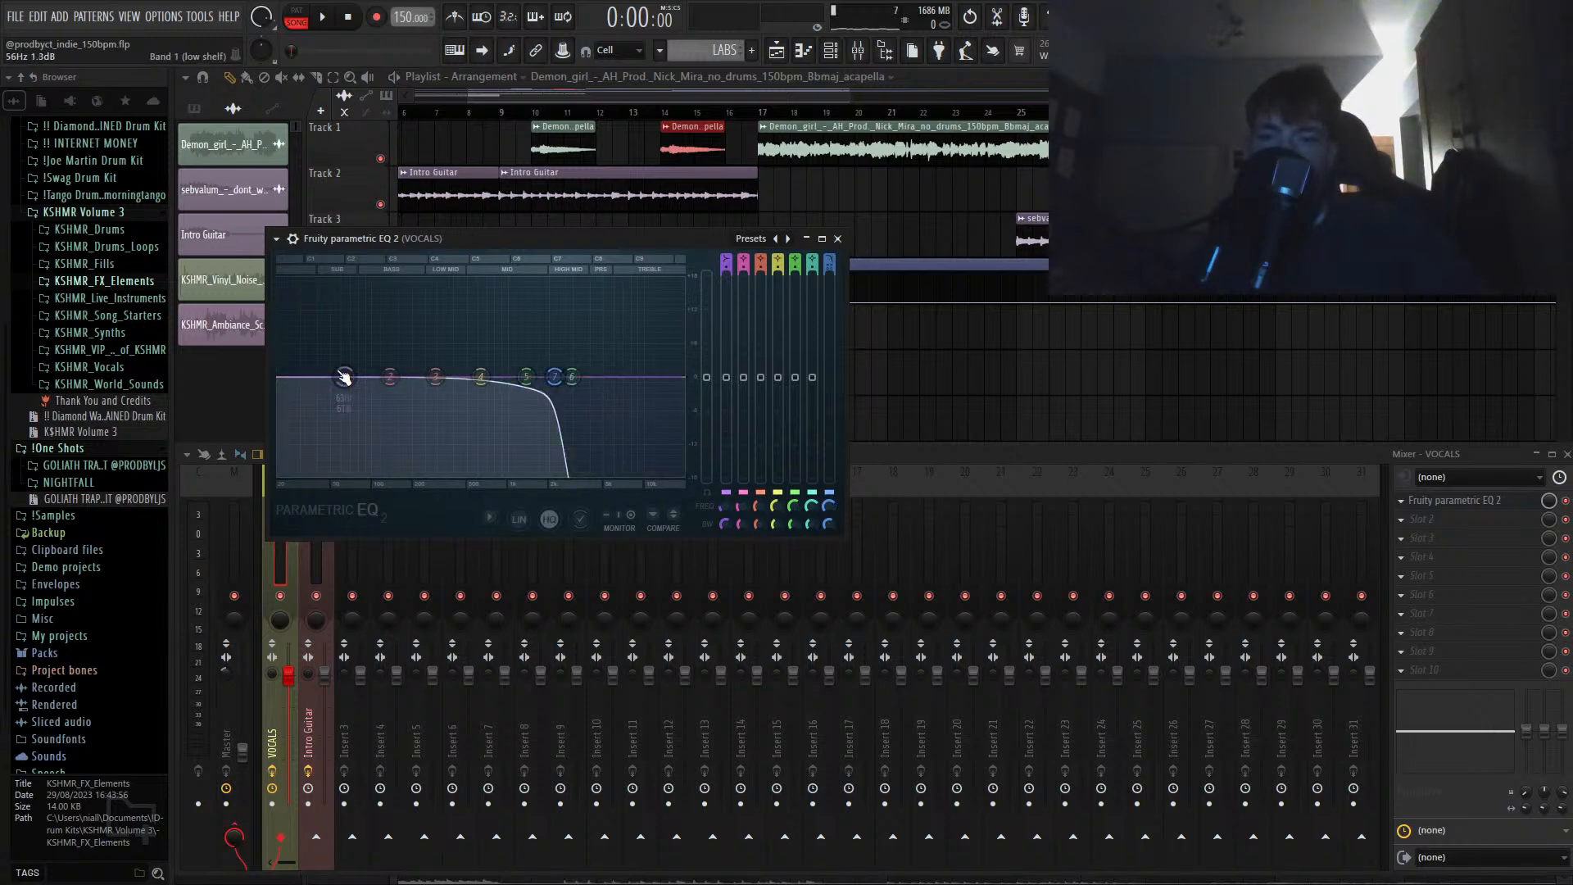
pyautogui.click(425, 466)
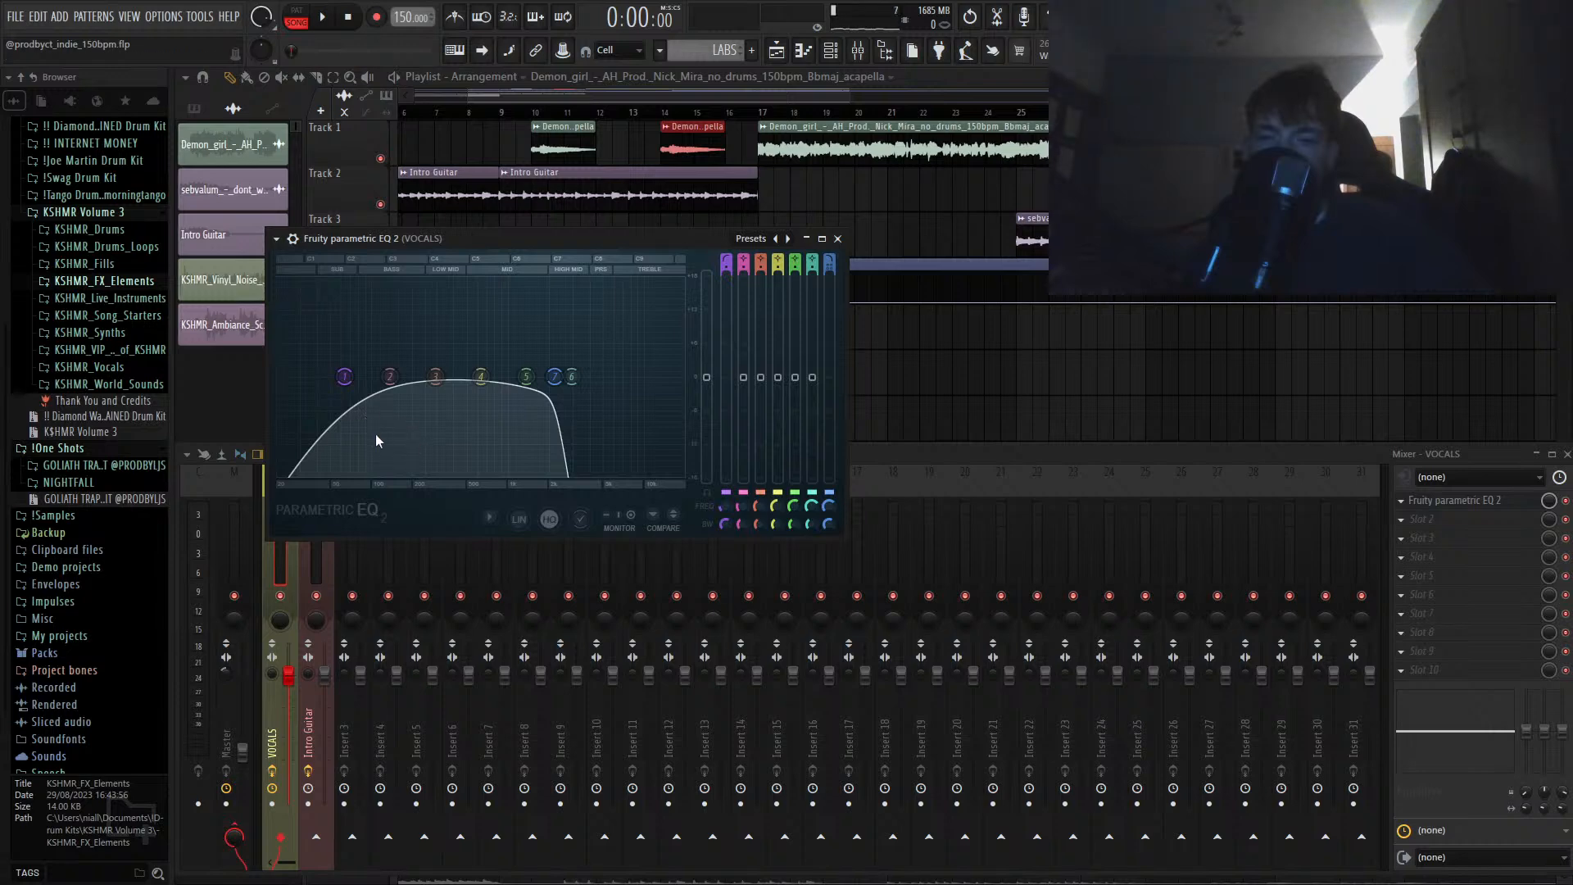
pyautogui.click(428, 440)
pyautogui.moveTo(346, 378); pyautogui.dragTo(410, 378)
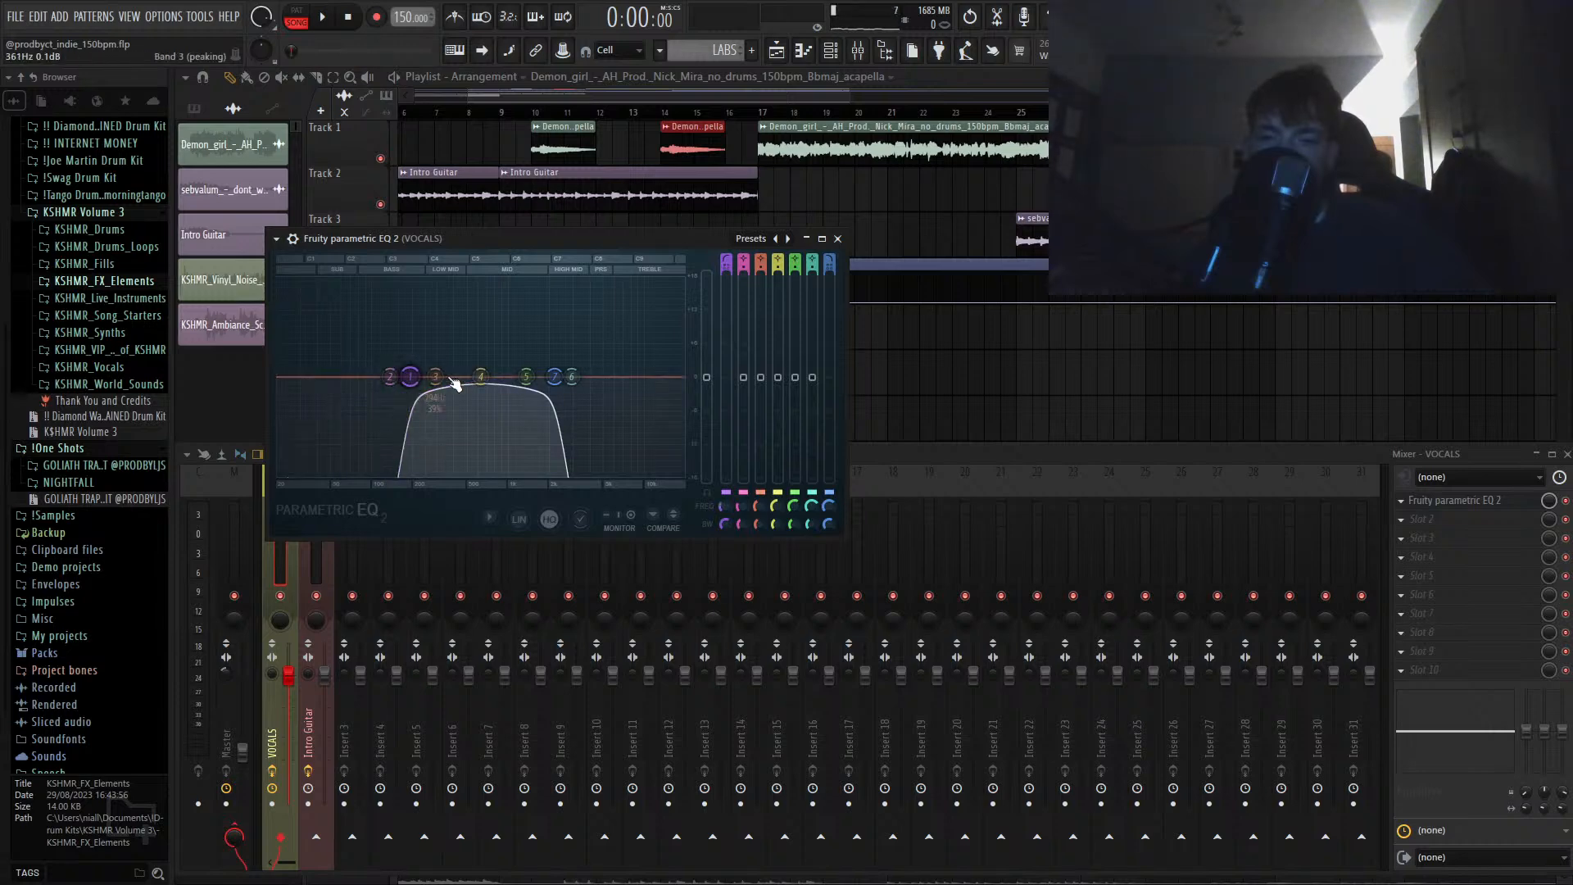
pyautogui.moveTo(556, 378); pyautogui.dragTo(546, 378)
# Step: Load Fruity Delay 3 in the second effect slot of the VOCALS track and lower its modulation cutoff
pyautogui.click(1402, 521)
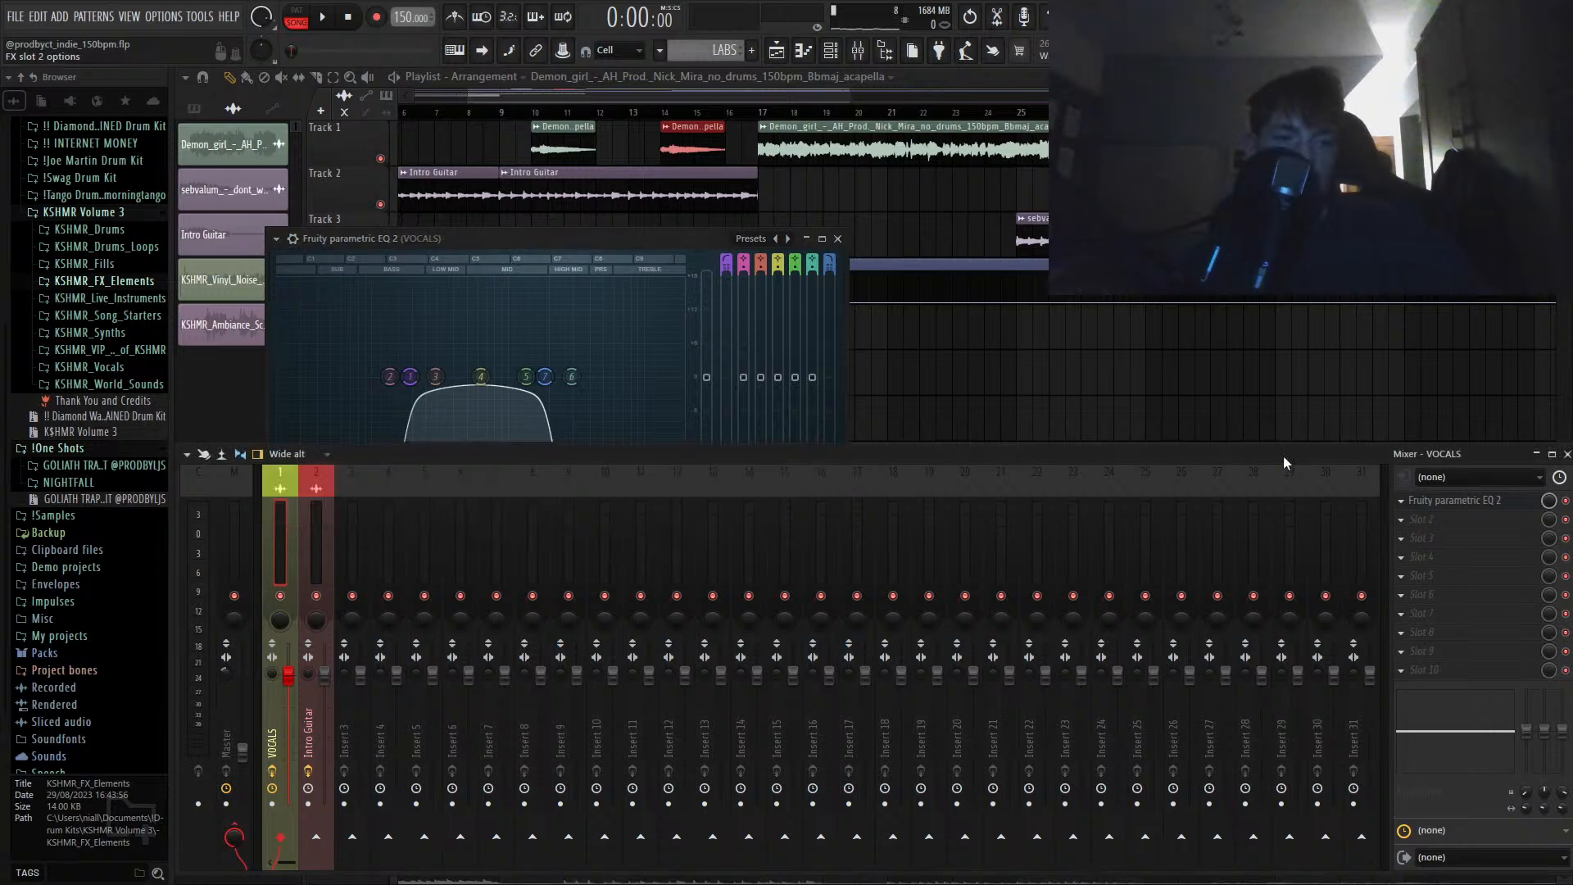
pyautogui.click(1015, 197)
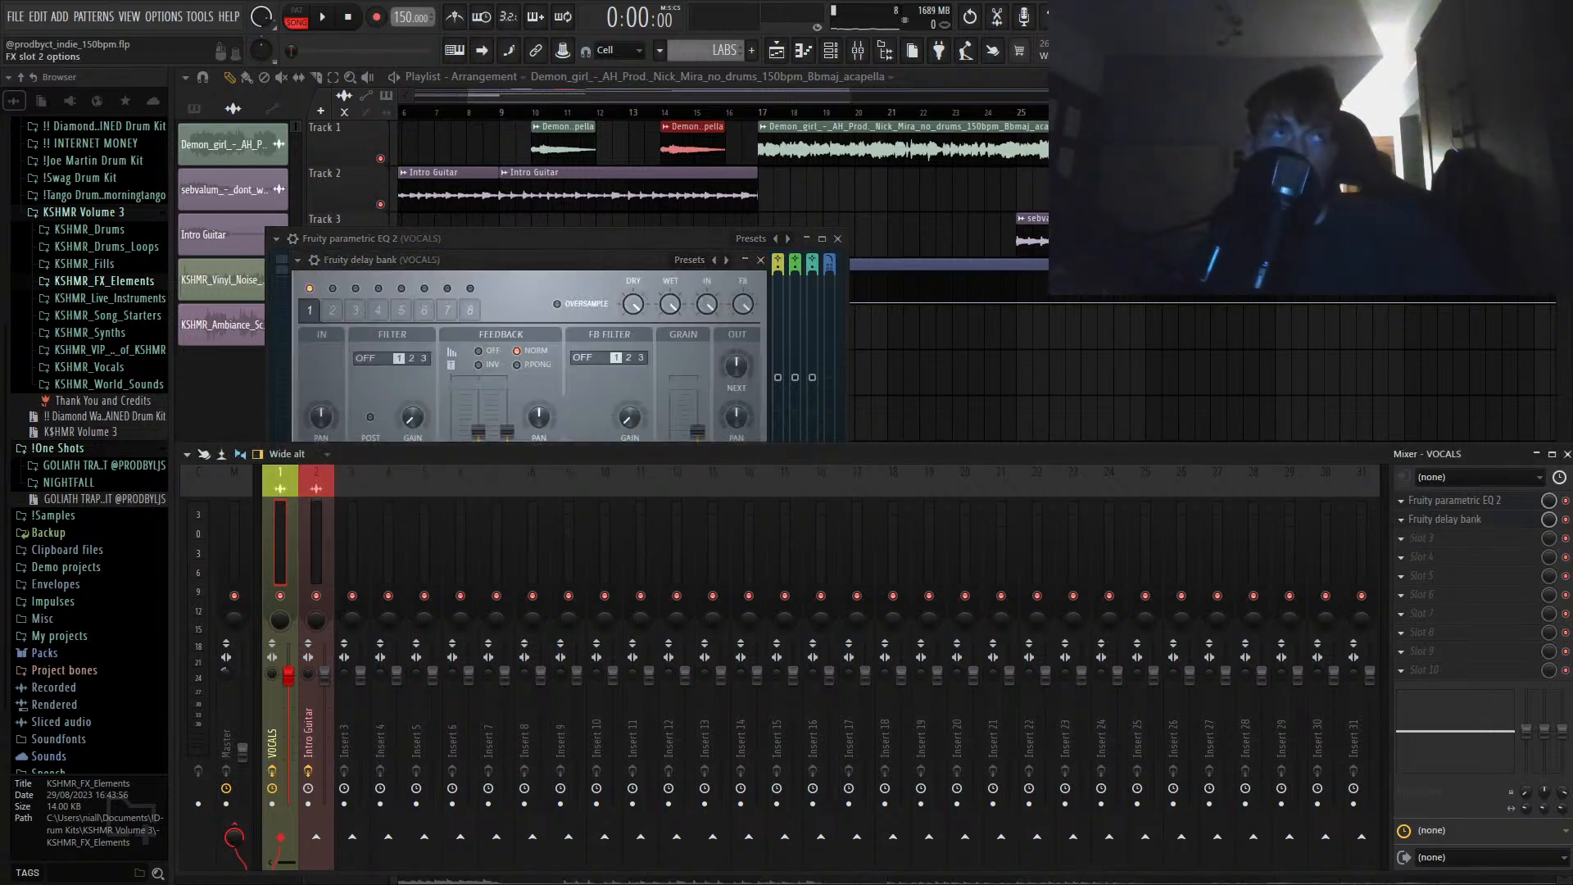
pyautogui.click(490, 387)
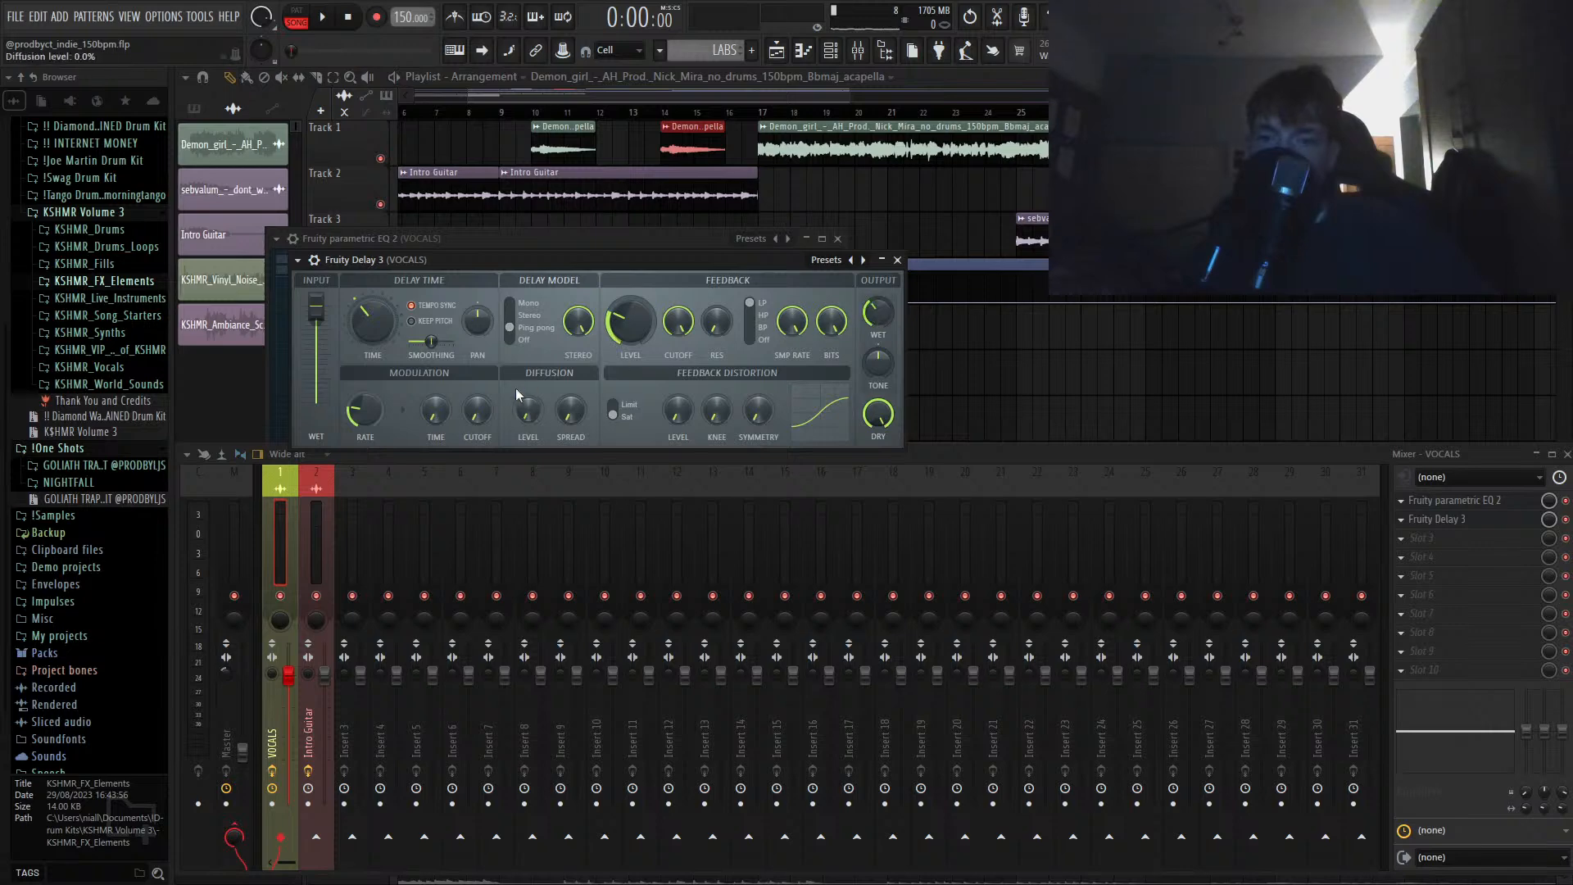
pyautogui.moveTo(476, 410); pyautogui.dragTo(477, 430)
pyautogui.click(911, 91)
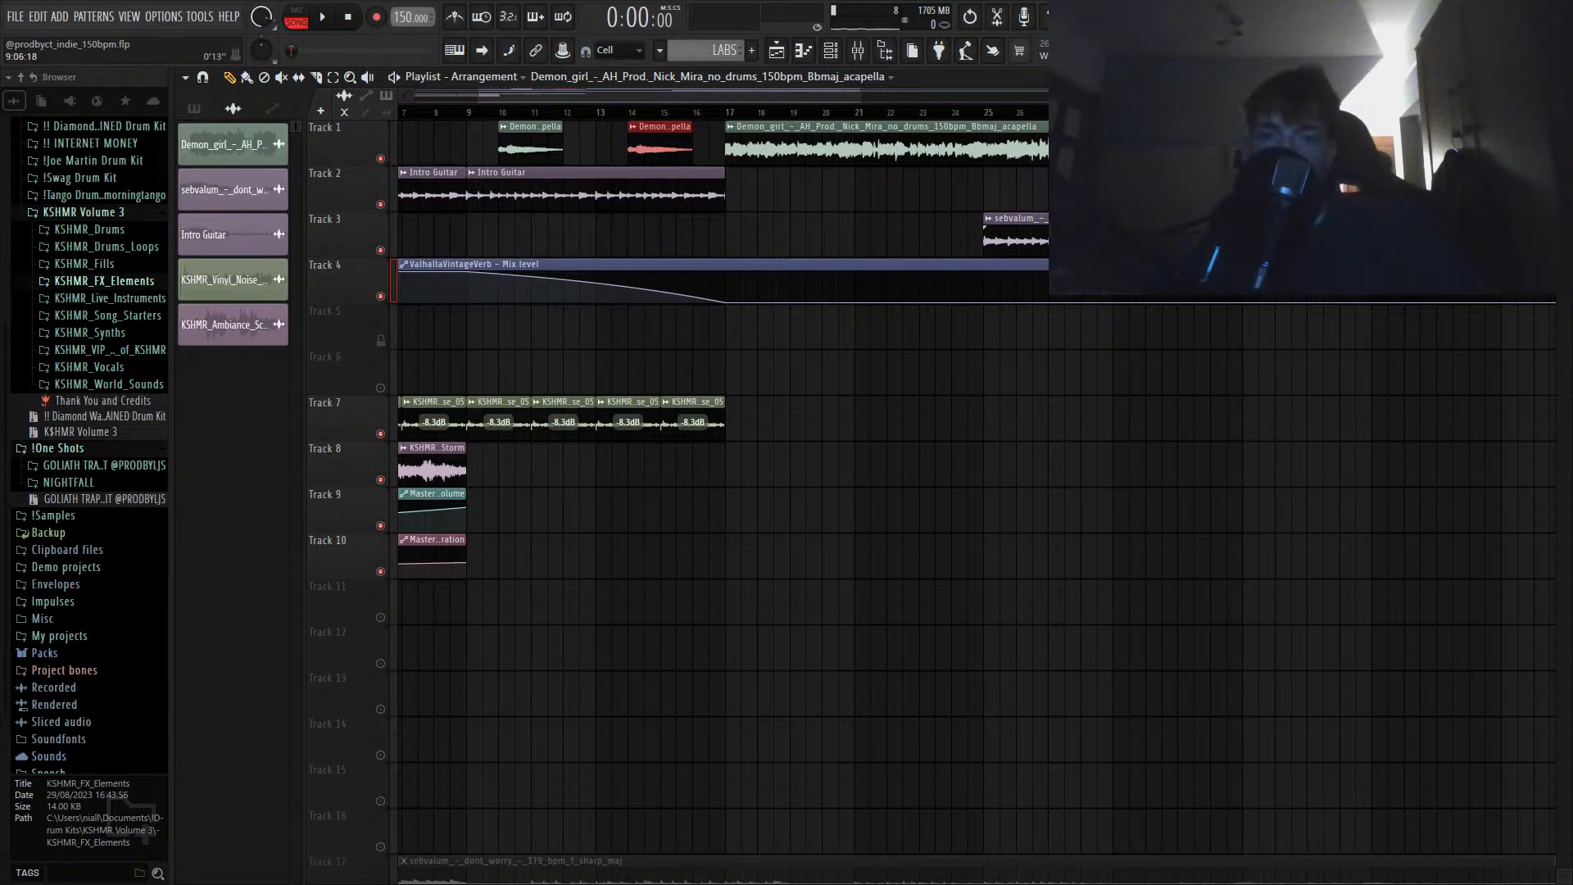
# Step: Play from about bar 9 and lower both short vocal phrases on Track 1 to -2.9 dB
pyautogui.click(478, 113)
pyautogui.press('space')
pyautogui.scroll(-1, 446, 140)
pyautogui.scroll(1, 446, 141)
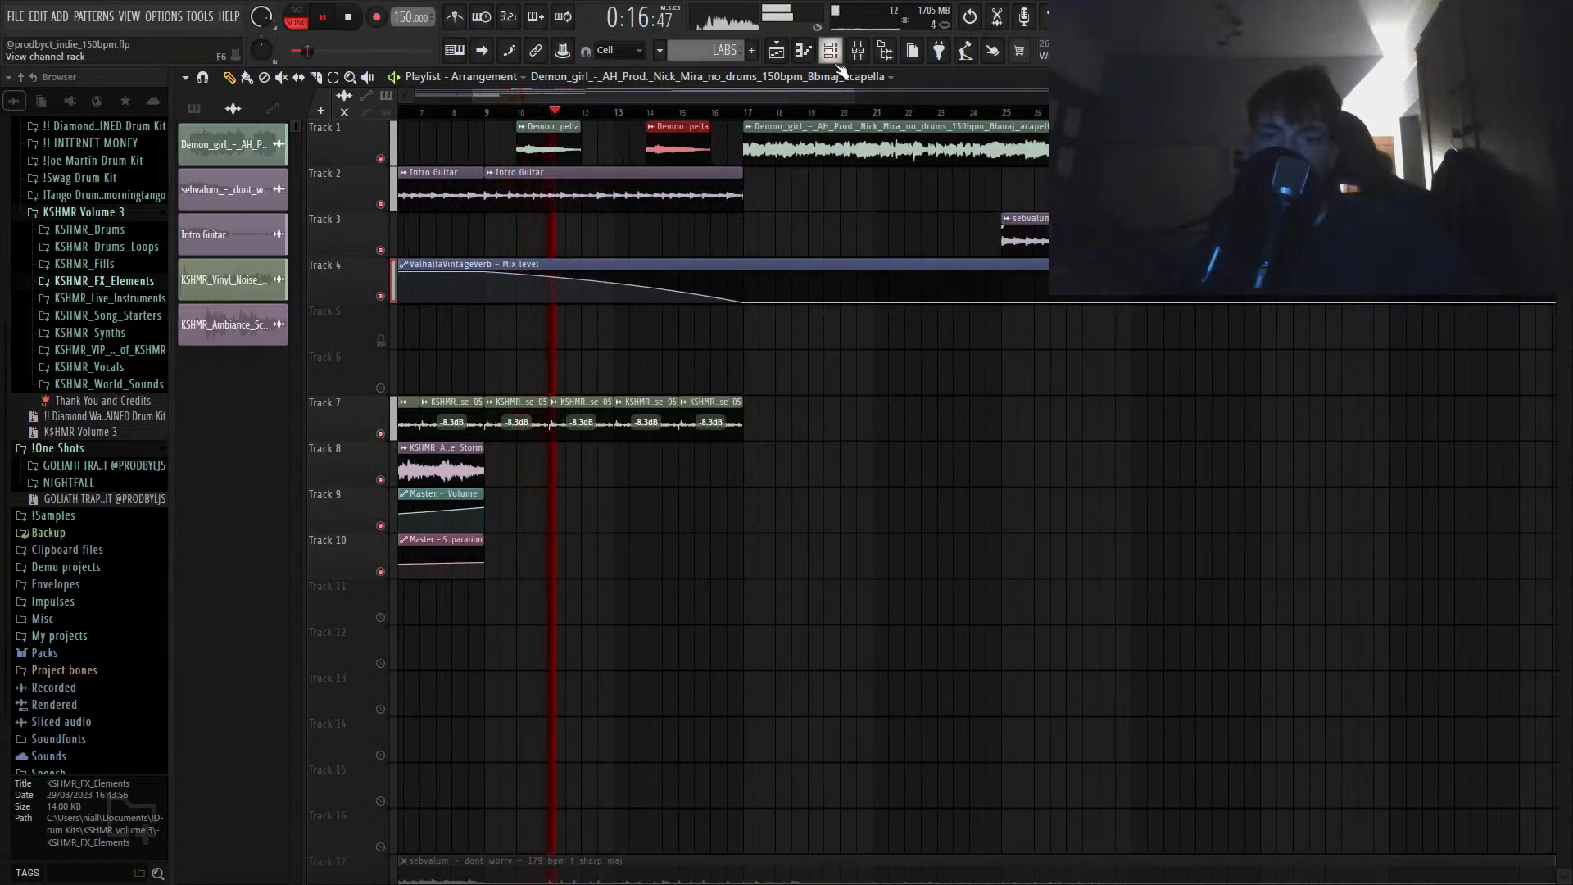
pyautogui.moveTo(721, 138); pyautogui.dragTo(560, 169)
pyautogui.scroll(1, 521, 150)
pyautogui.scroll(-2, 631, 158)
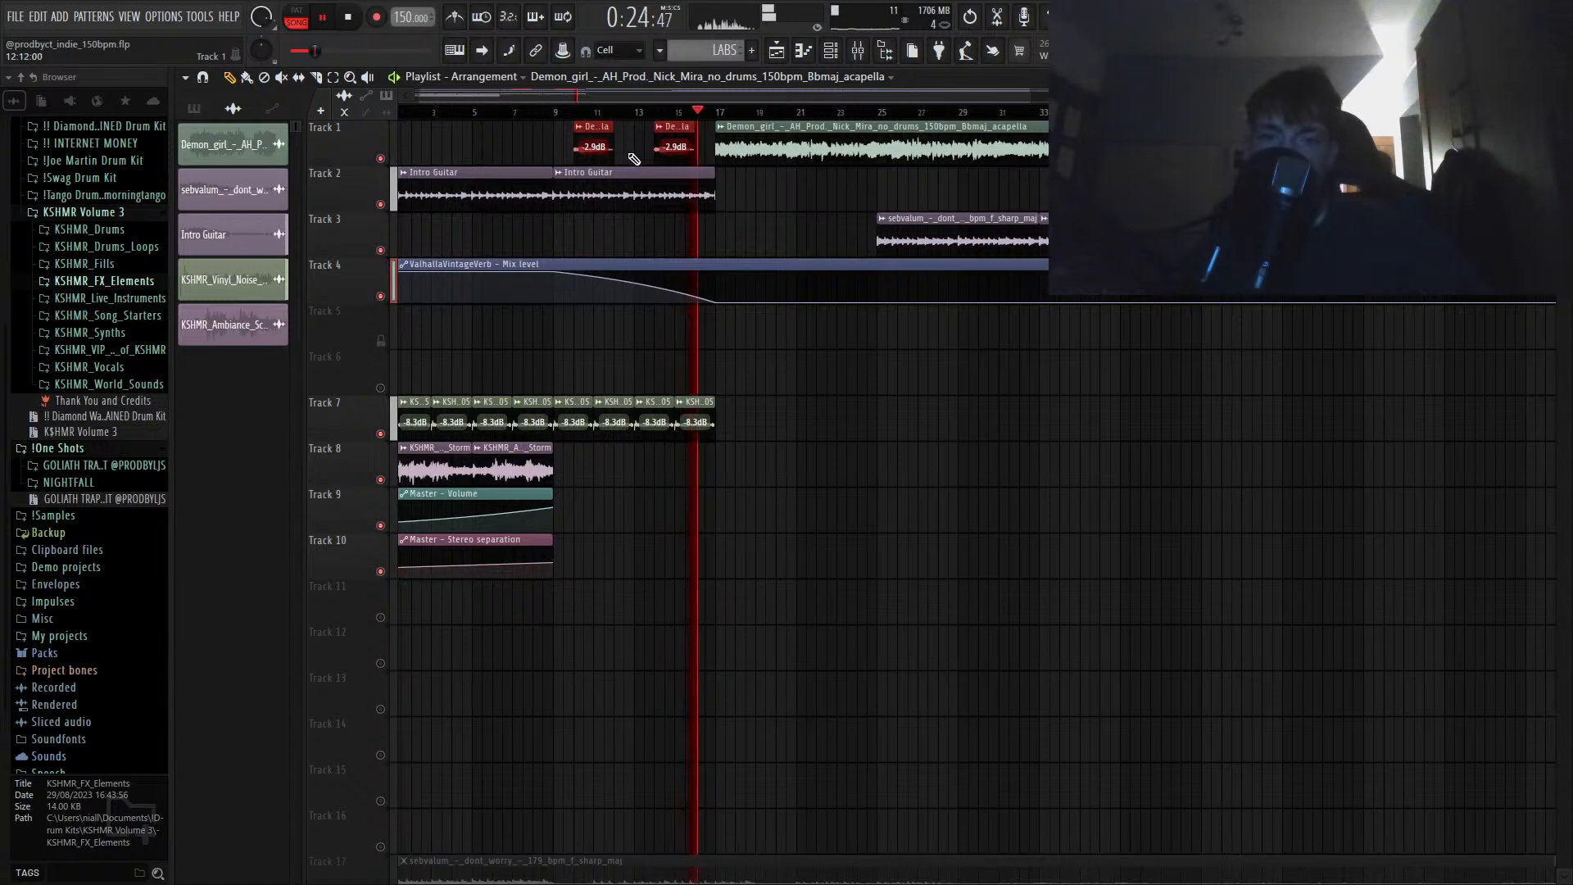
# Step: Extend the start of the main acapella clip back to 16:09:00, just before bar 17, and stop playback
pyautogui.scroll(2, 632, 158)
pyautogui.scroll(3, 586, 164)
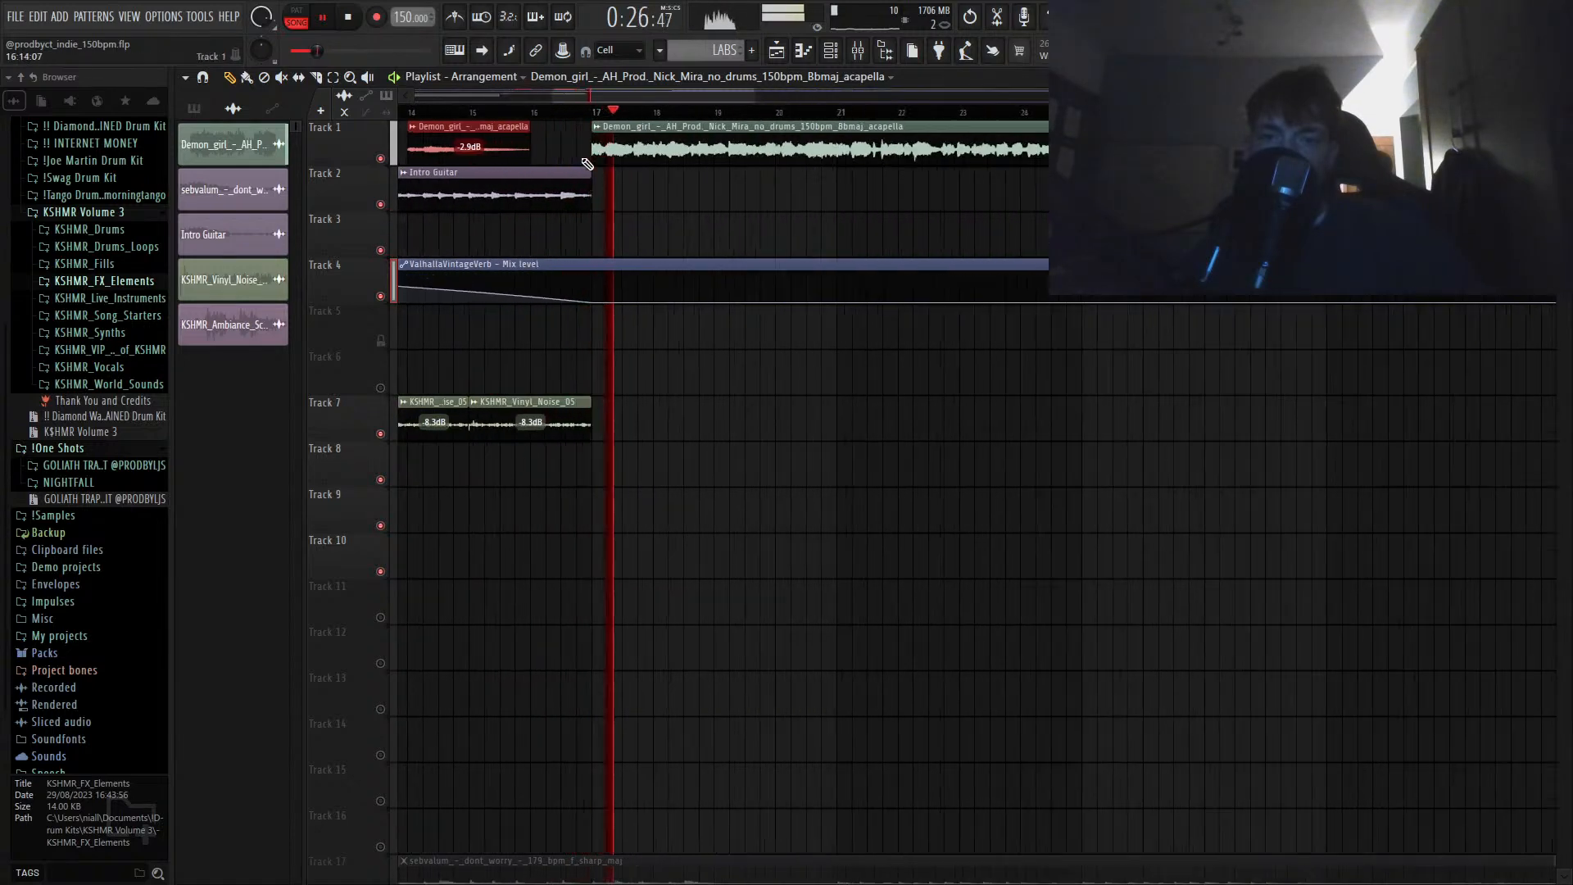
pyautogui.scroll(2, 573, 156)
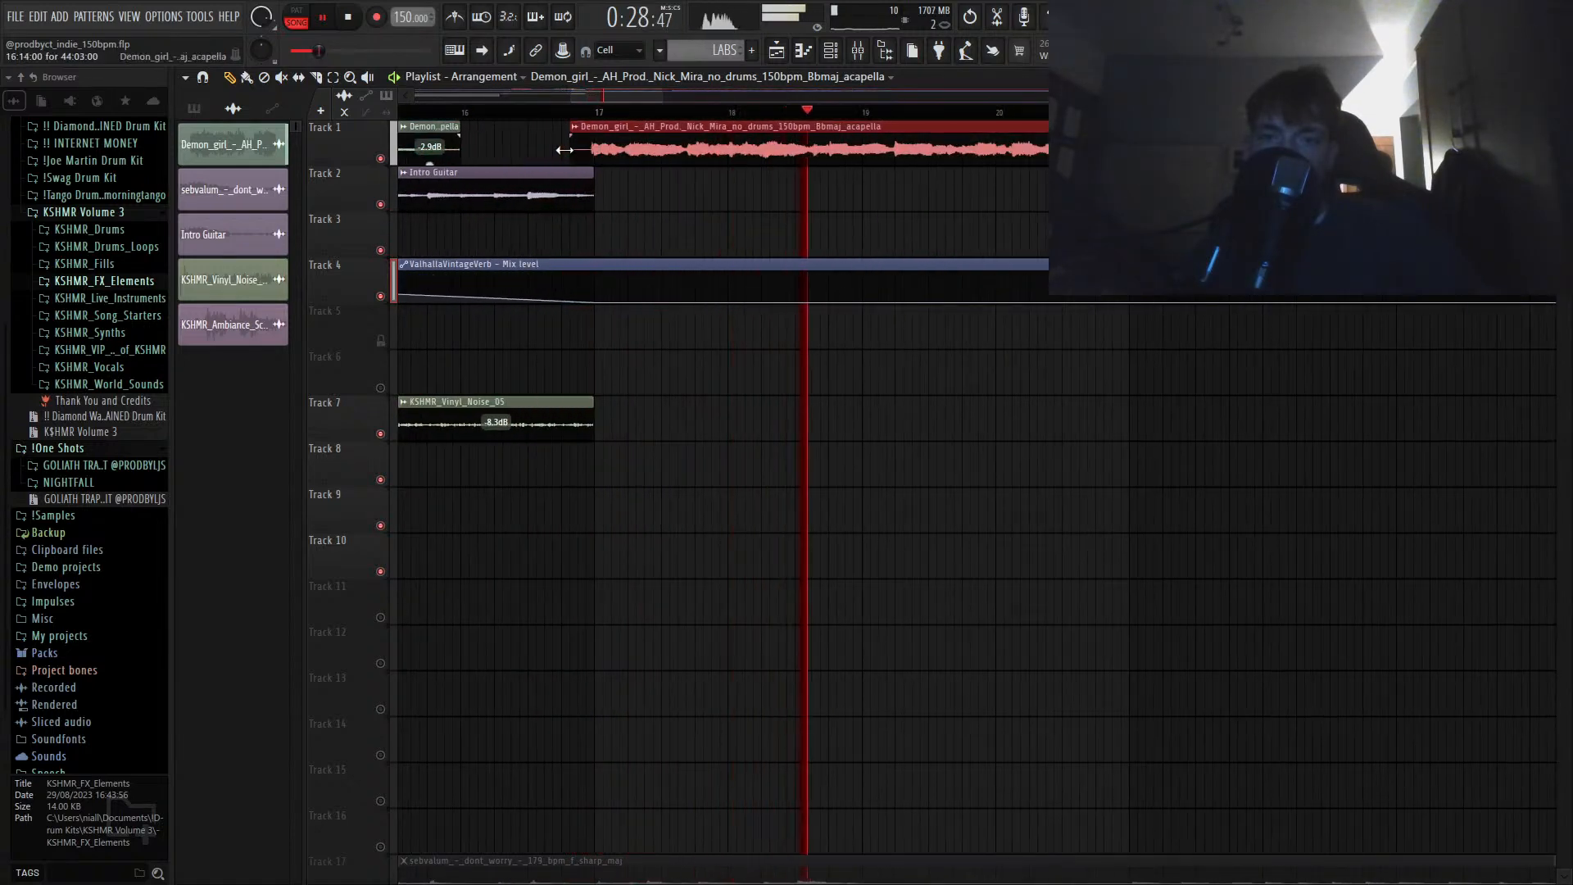
pyautogui.scroll(-2, 726, 121)
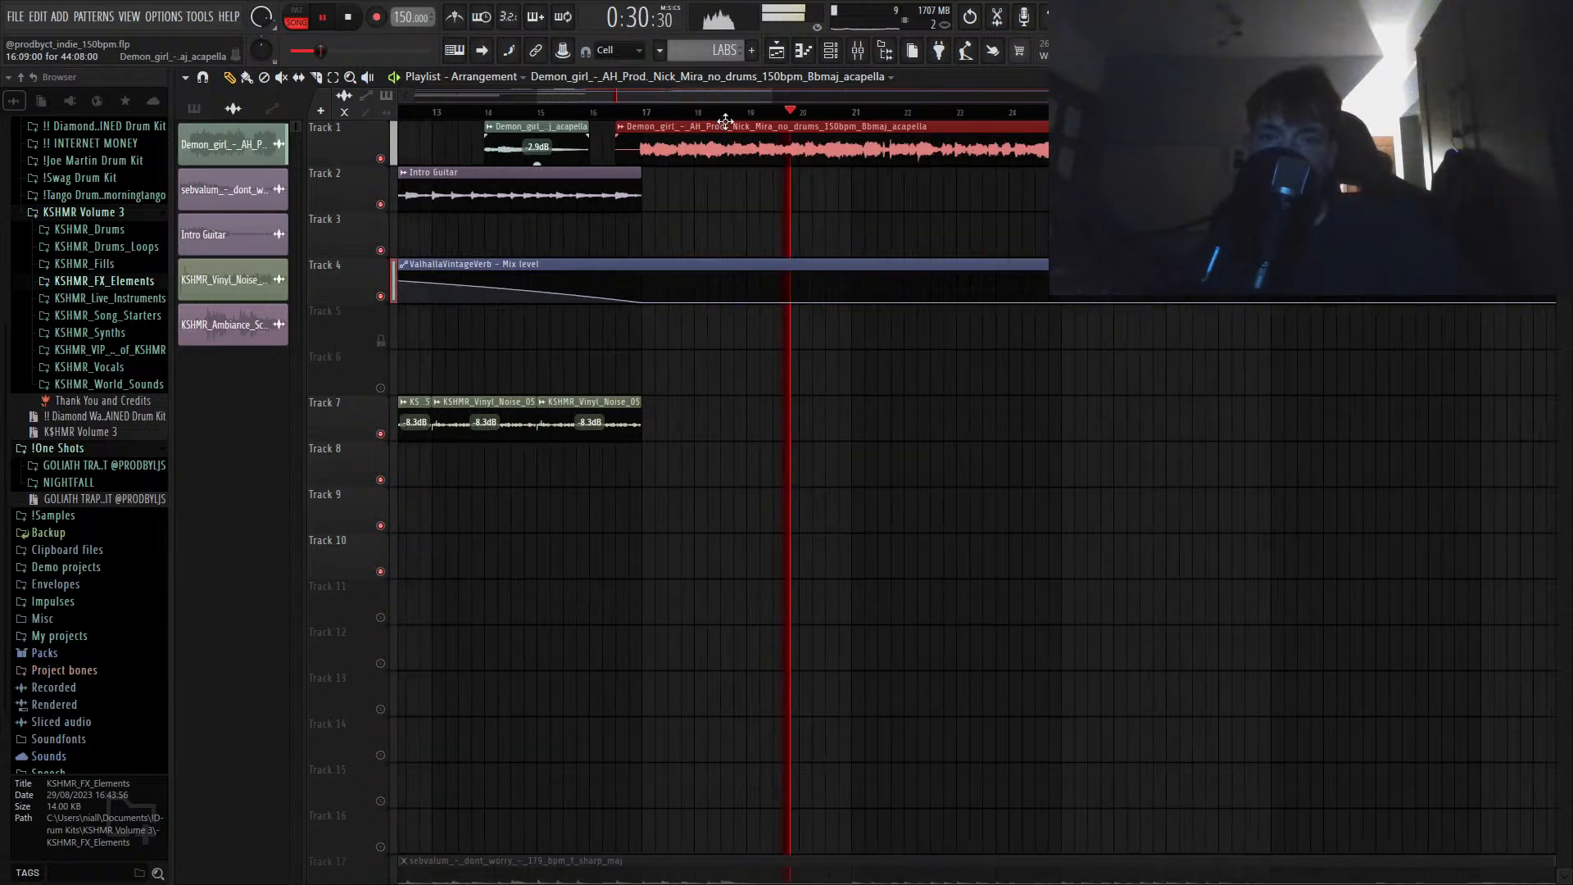
pyautogui.scroll(-4, 726, 121)
pyautogui.press('space')
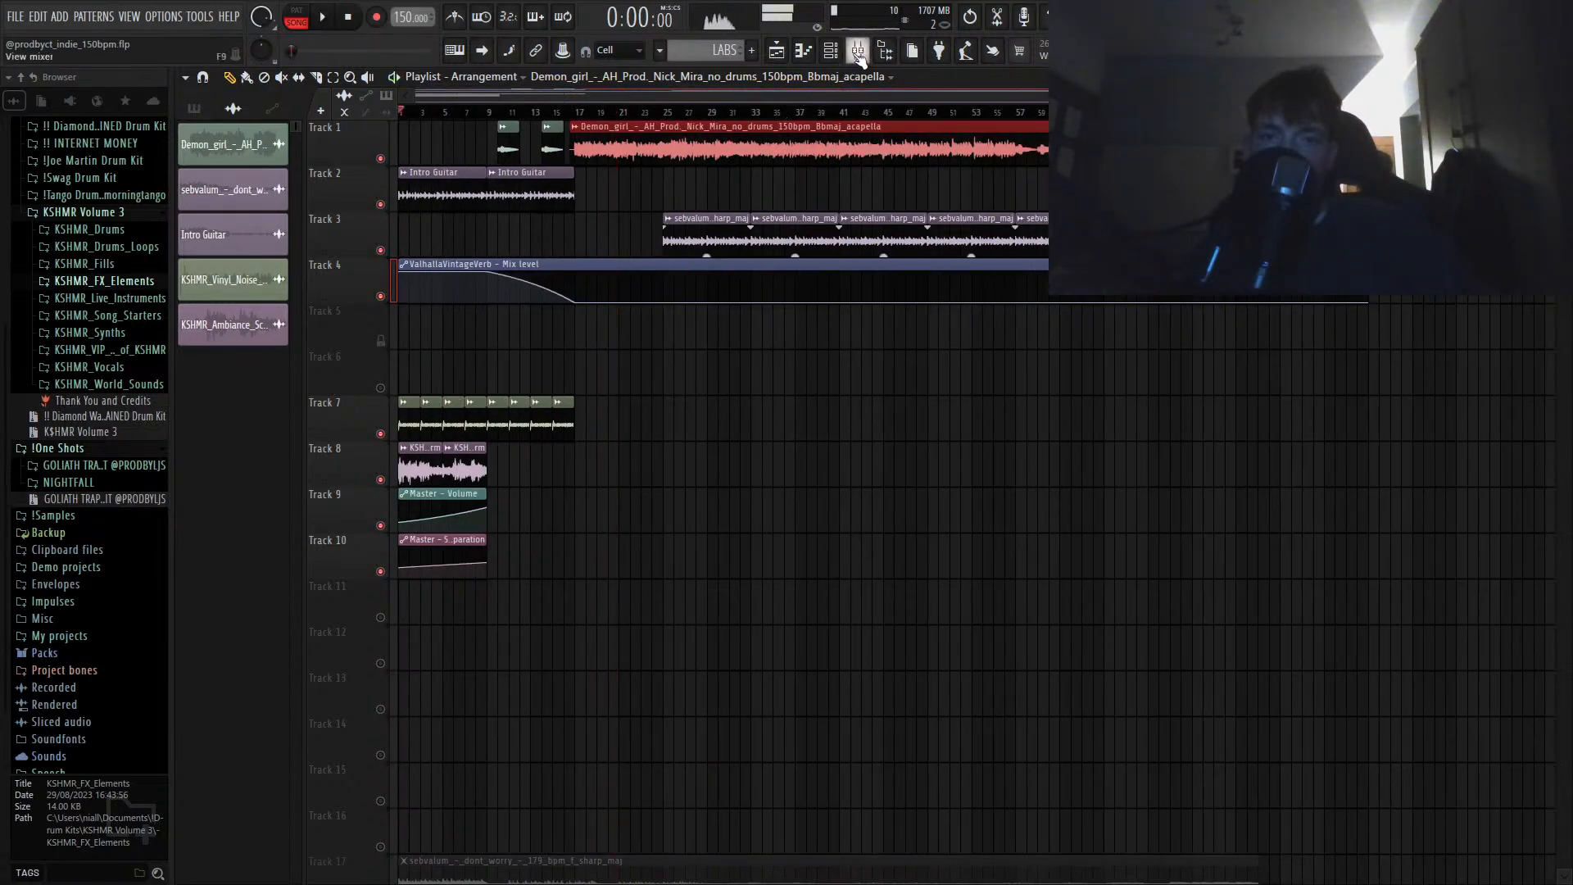
# Step: Create automation clips for the mix levels of the VOCALS EQ and delay, aligned at bar 1 on Tracks 5 and 6
pyautogui.click(858, 50)
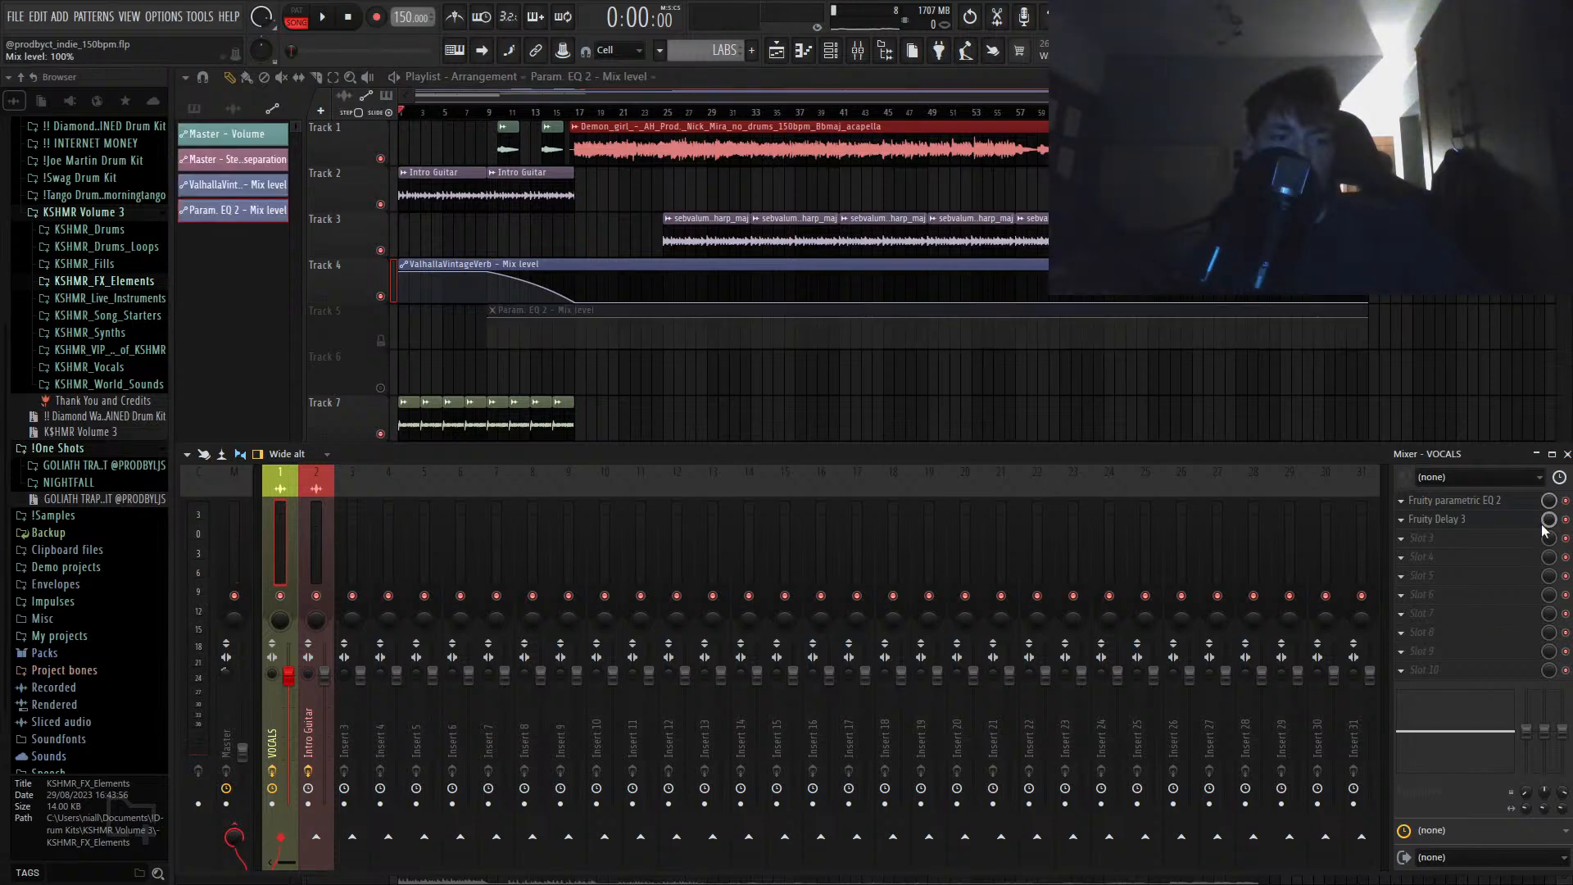
pyautogui.click(1497, 637)
pyautogui.press('F9')
pyautogui.keyDown('ctrl'); pyautogui.moveTo(792, 433); pyautogui.dragTo(643, 316); pyautogui.keyUp('ctrl')
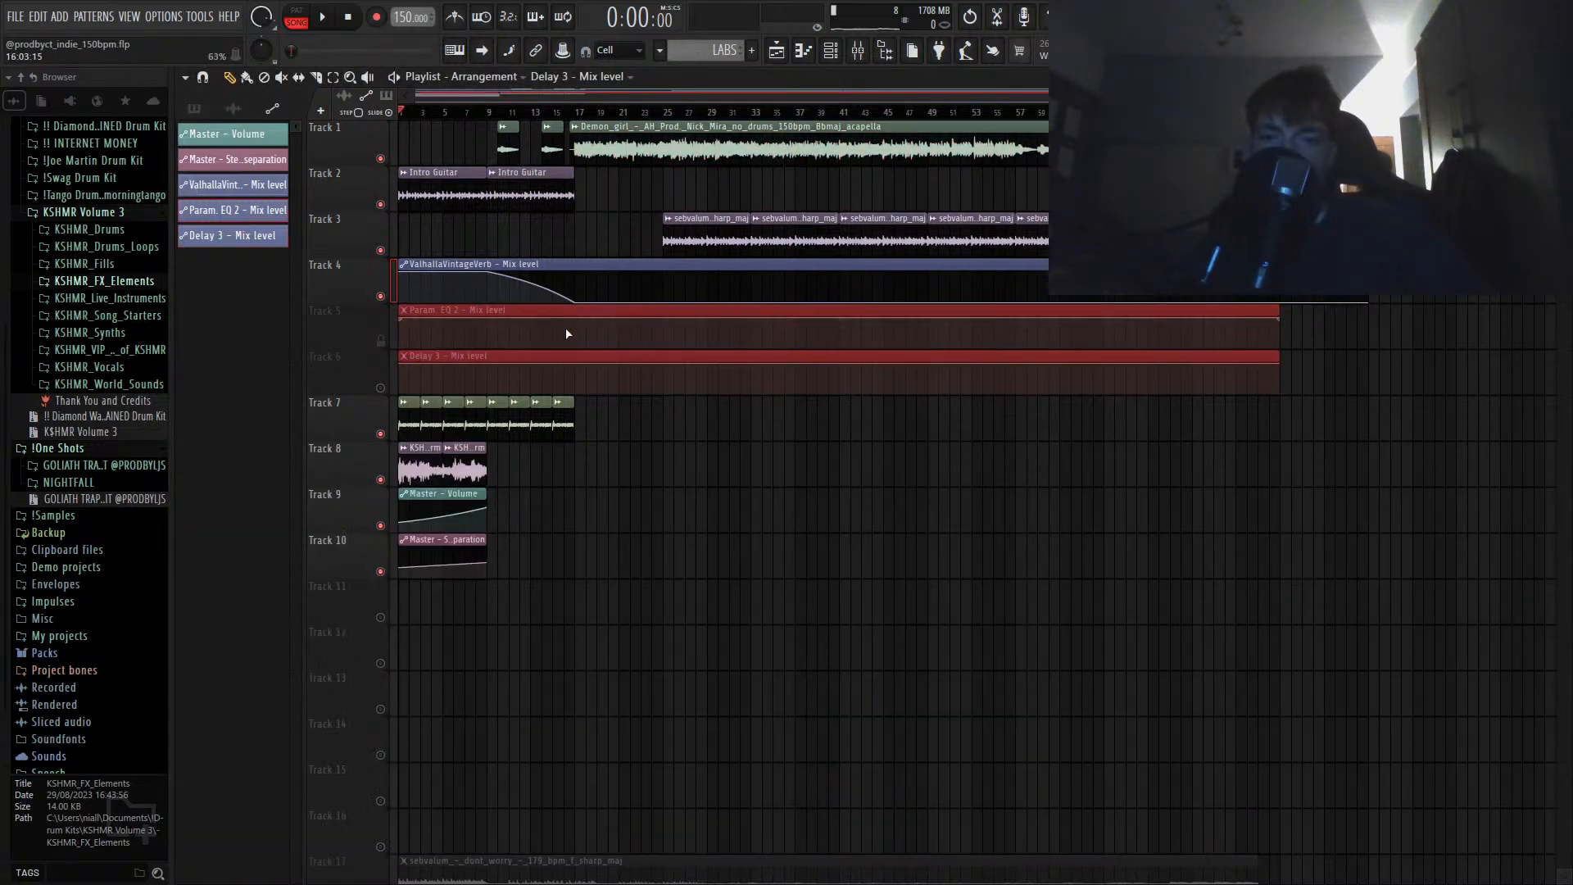
pyautogui.hotkey('ctrl', 'd')
# Step: Make both mix-level automations drop sharply to 0% at bar 17 and stay at 0% through their ends
pyautogui.rightClick(580, 319)
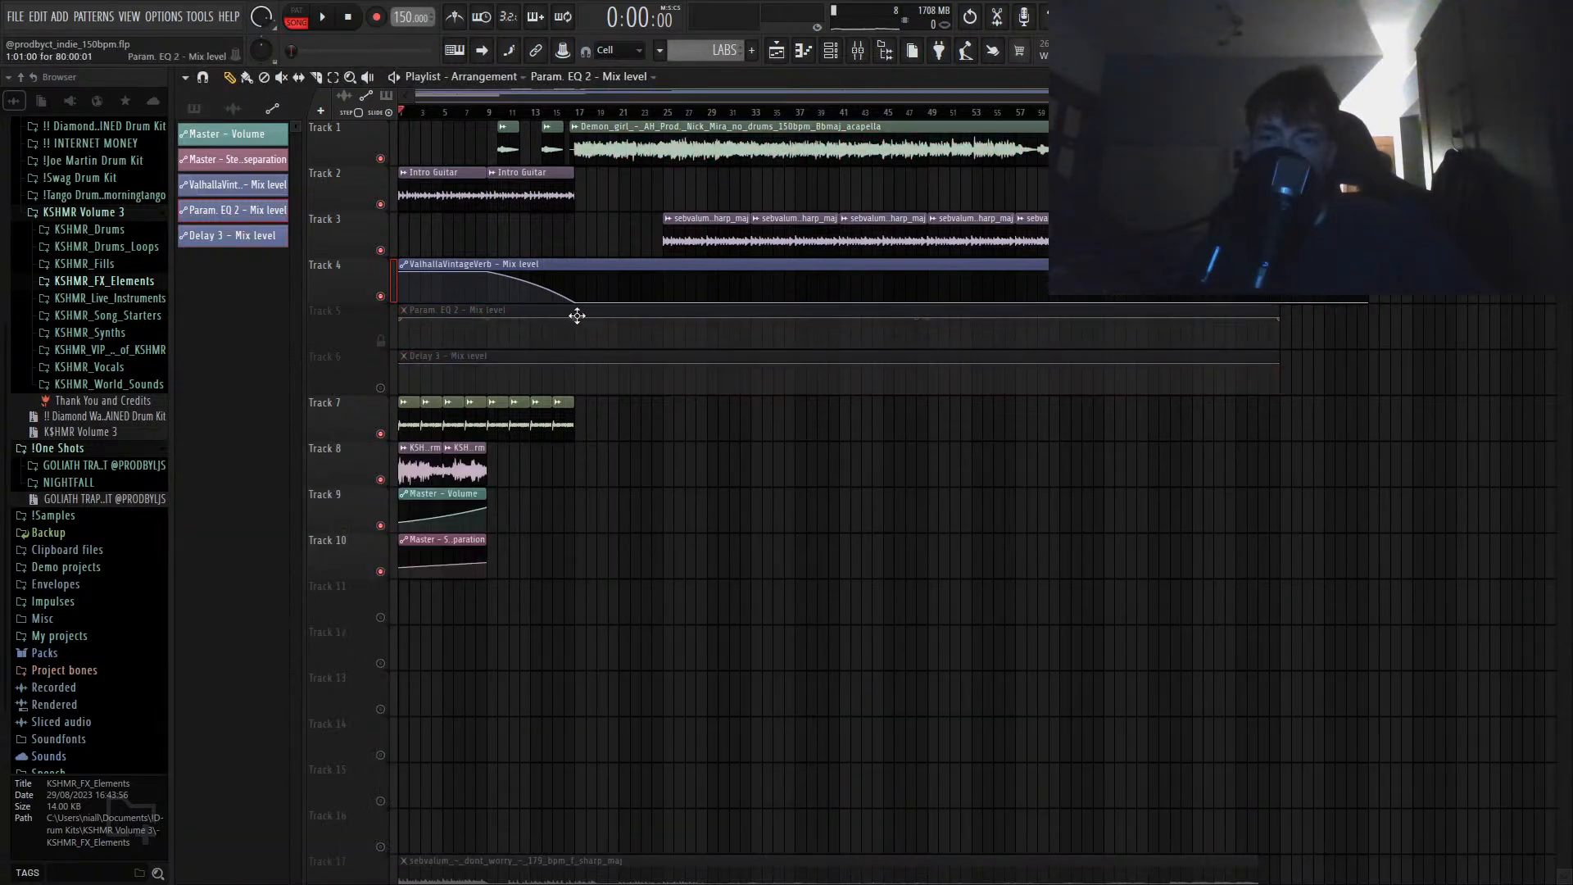
pyautogui.moveTo(580, 369); pyautogui.dragTo(585, 401)
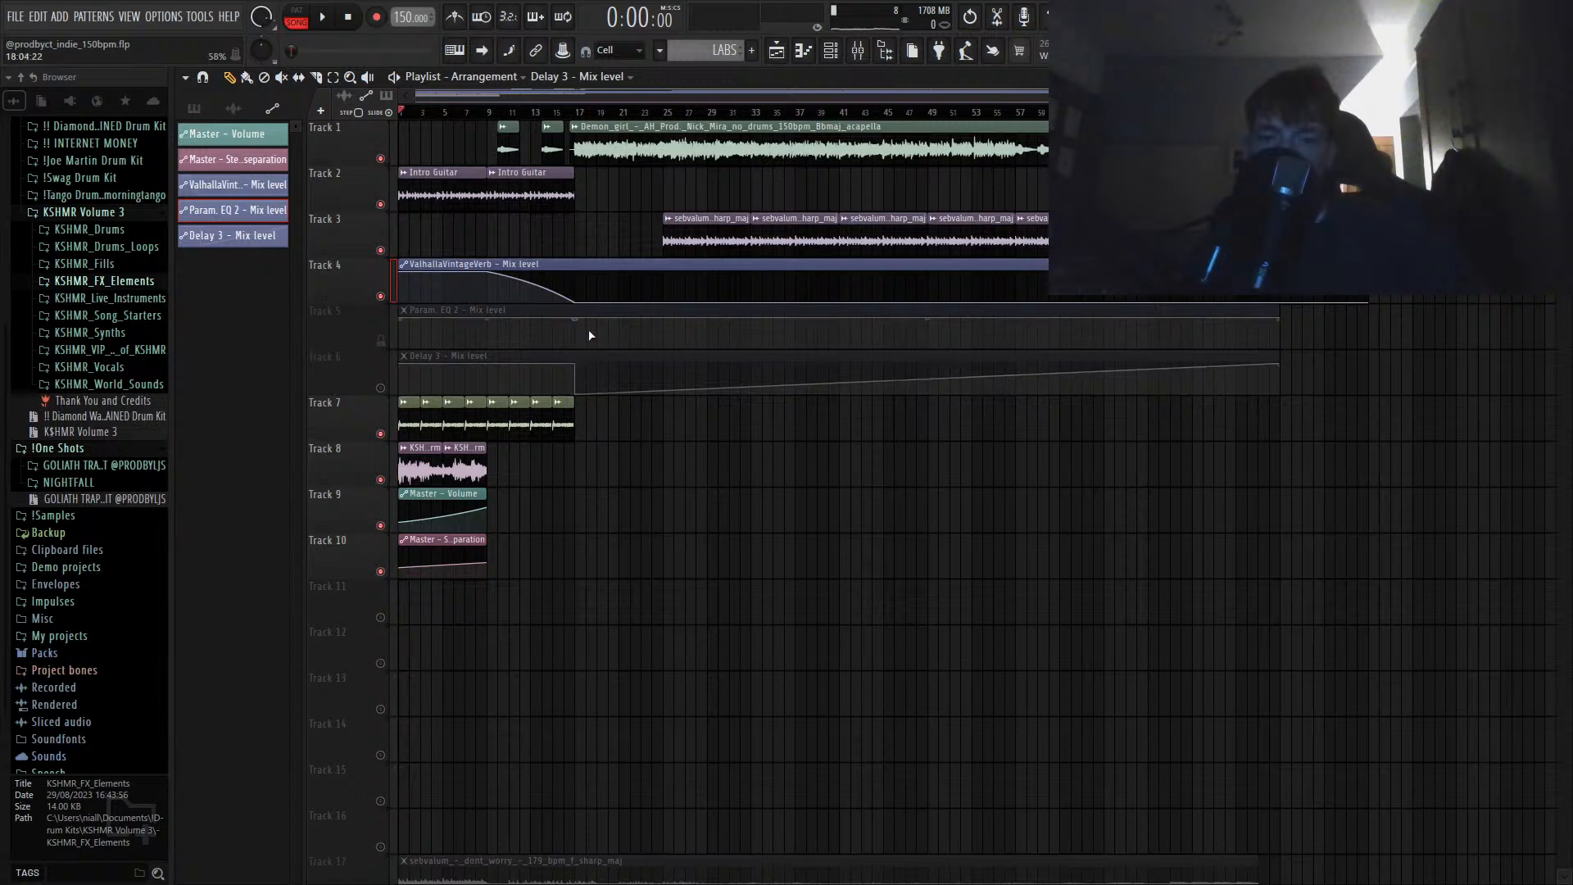
pyautogui.moveTo(575, 319); pyautogui.dragTo(586, 366)
pyautogui.moveTo(1283, 324); pyautogui.dragTo(1285, 397)
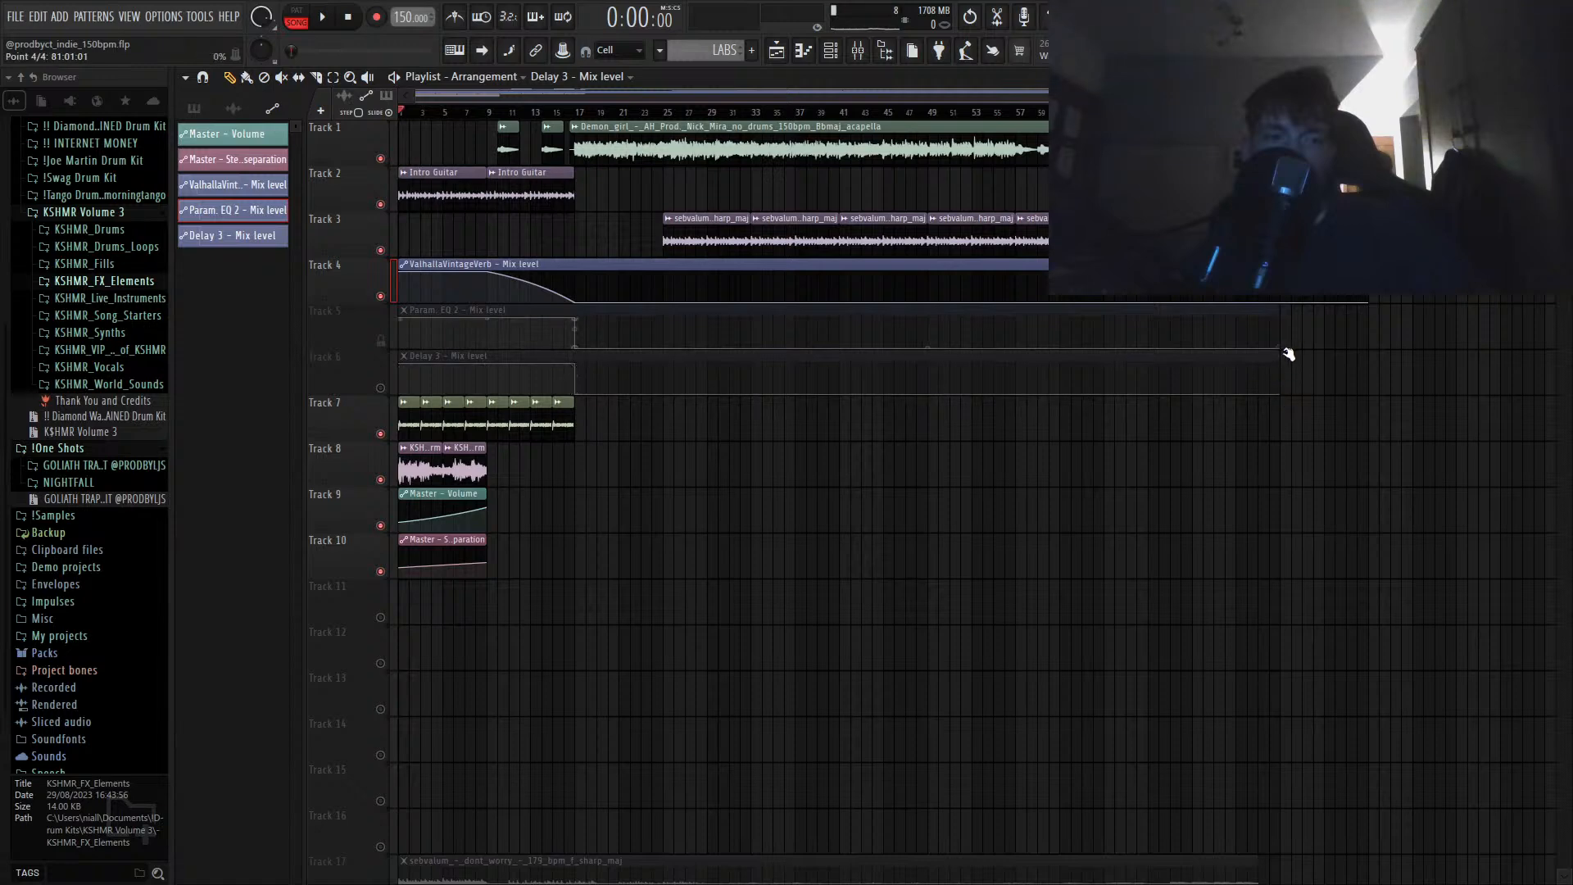
# Step: Unmute the EQ and delay automation on Tracks 5 and 6, and play through the vocal entry at bar 17
pyautogui.click(382, 343)
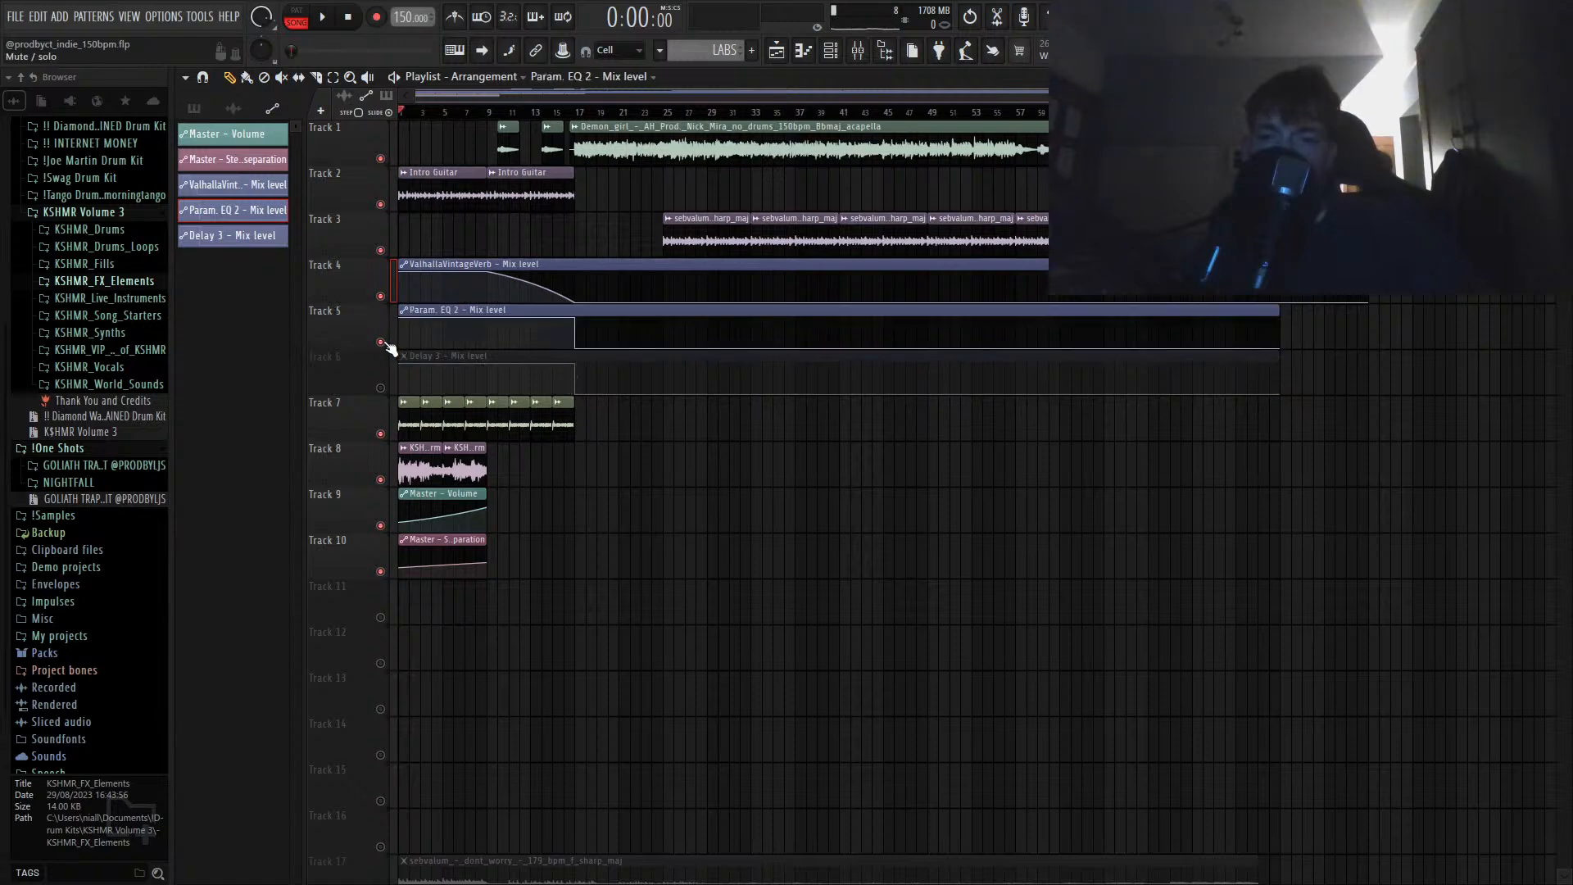
pyautogui.click(382, 388)
pyautogui.press('space')
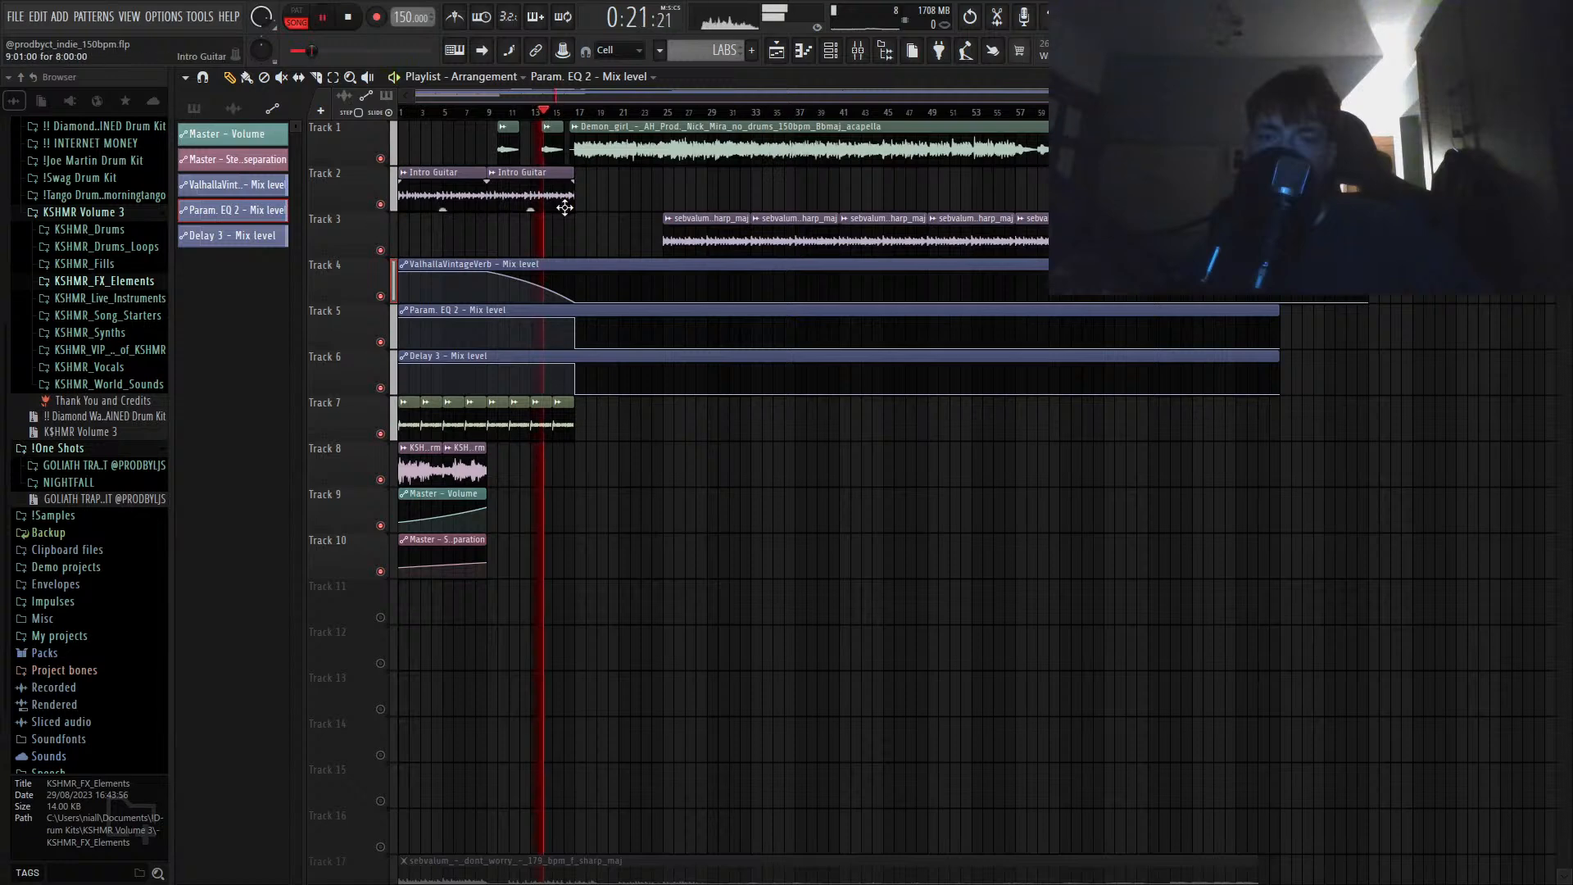
pyautogui.scroll(3, 563, 205)
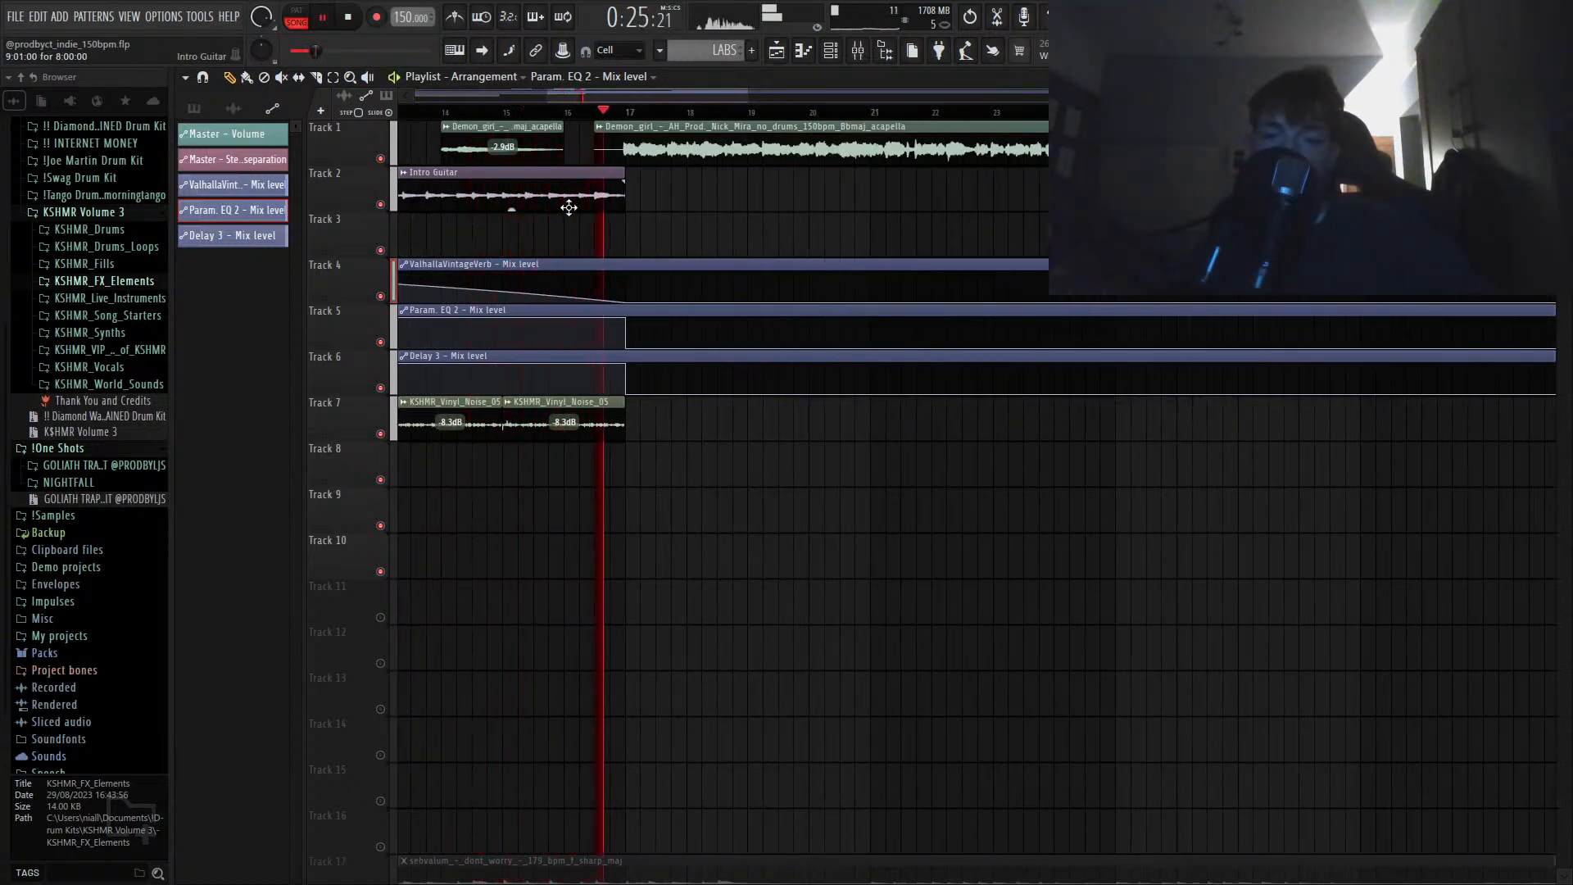
pyautogui.scroll(-4, 606, 211)
pyautogui.scroll(6, 655, 205)
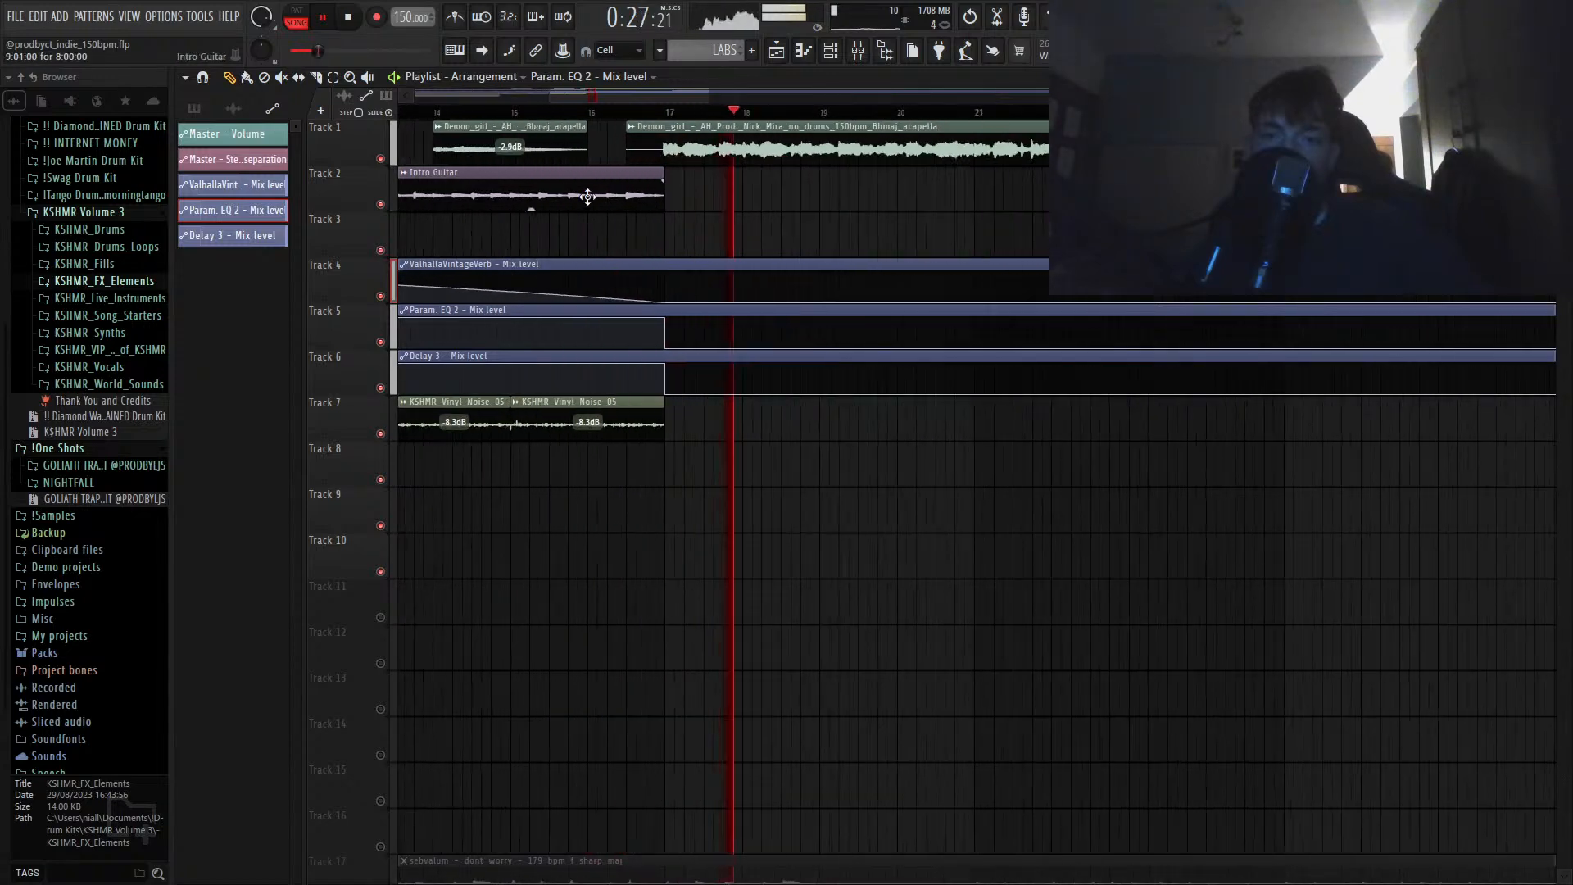
pyautogui.press('space')
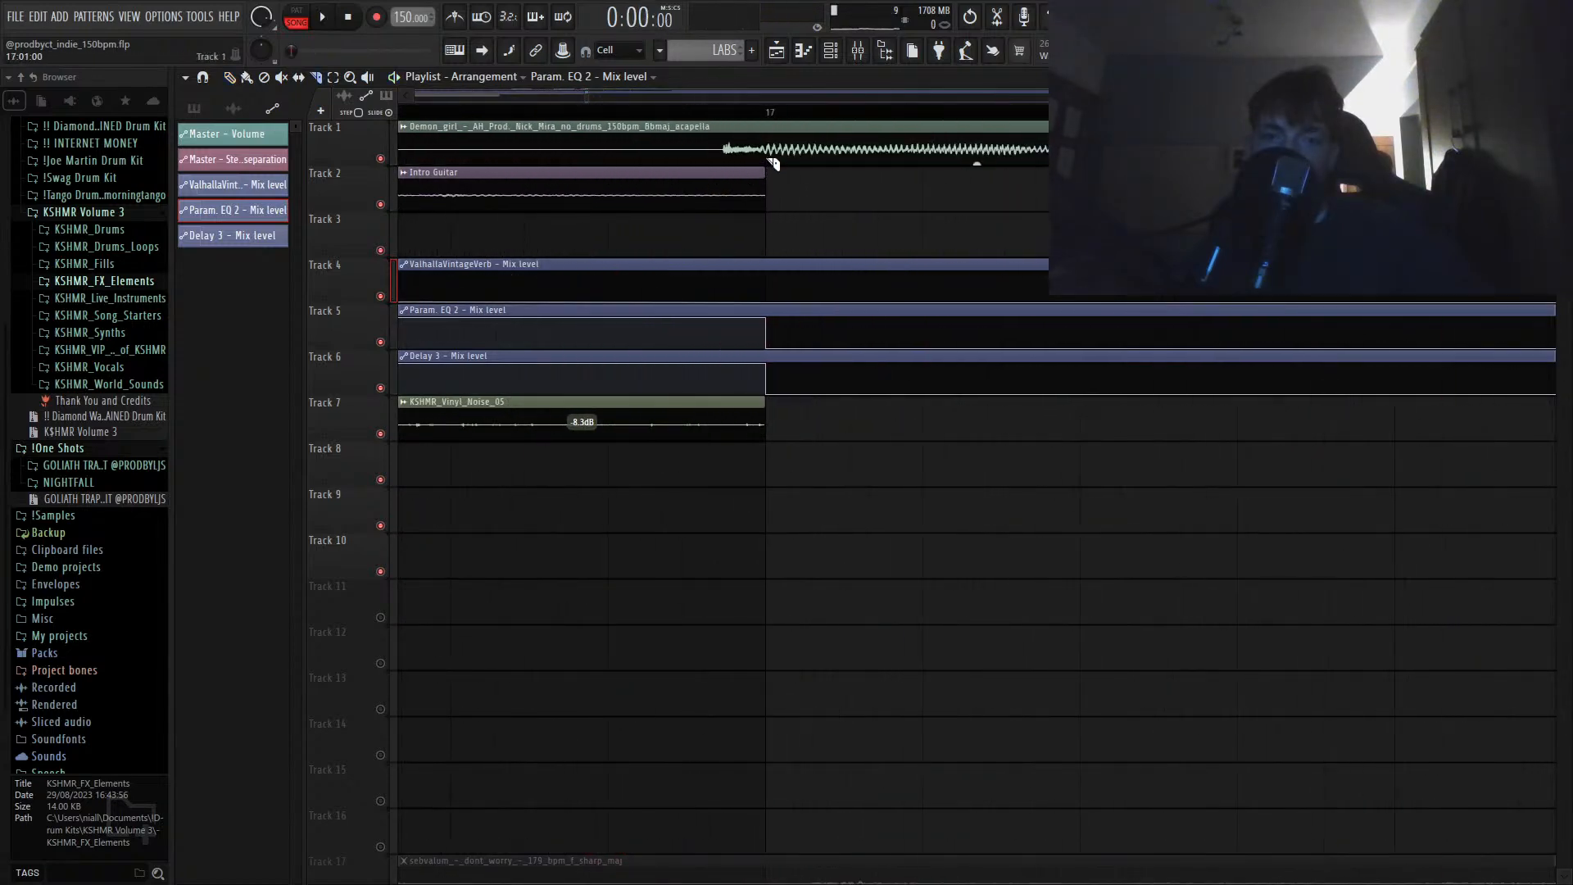
# Step: Slice the main acapella clip at bar 17 and move the short piece before it down to Track 3
pyautogui.scroll(-3, 731, 162)
pyautogui.moveTo(770, 157); pyautogui.dragTo(685, 238)
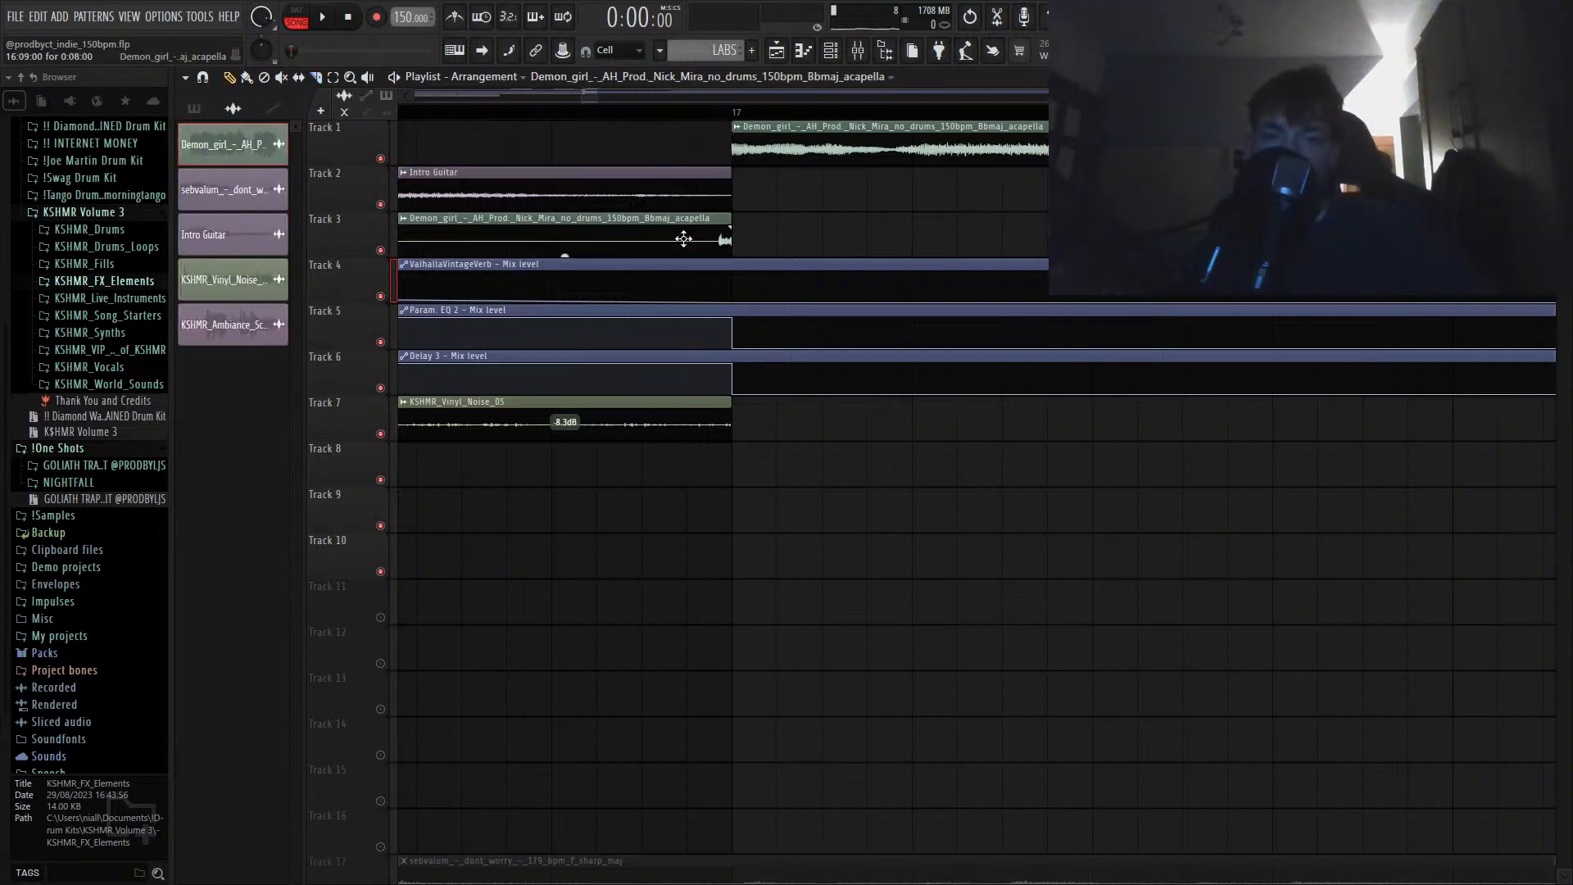
pyautogui.scroll(-3, 696, 233)
# Step: Load ValhallaVintageVerb in slot 4 of the VOCALS track with the mix at 100% and the low cut at 500 Hz
pyautogui.click(858, 50)
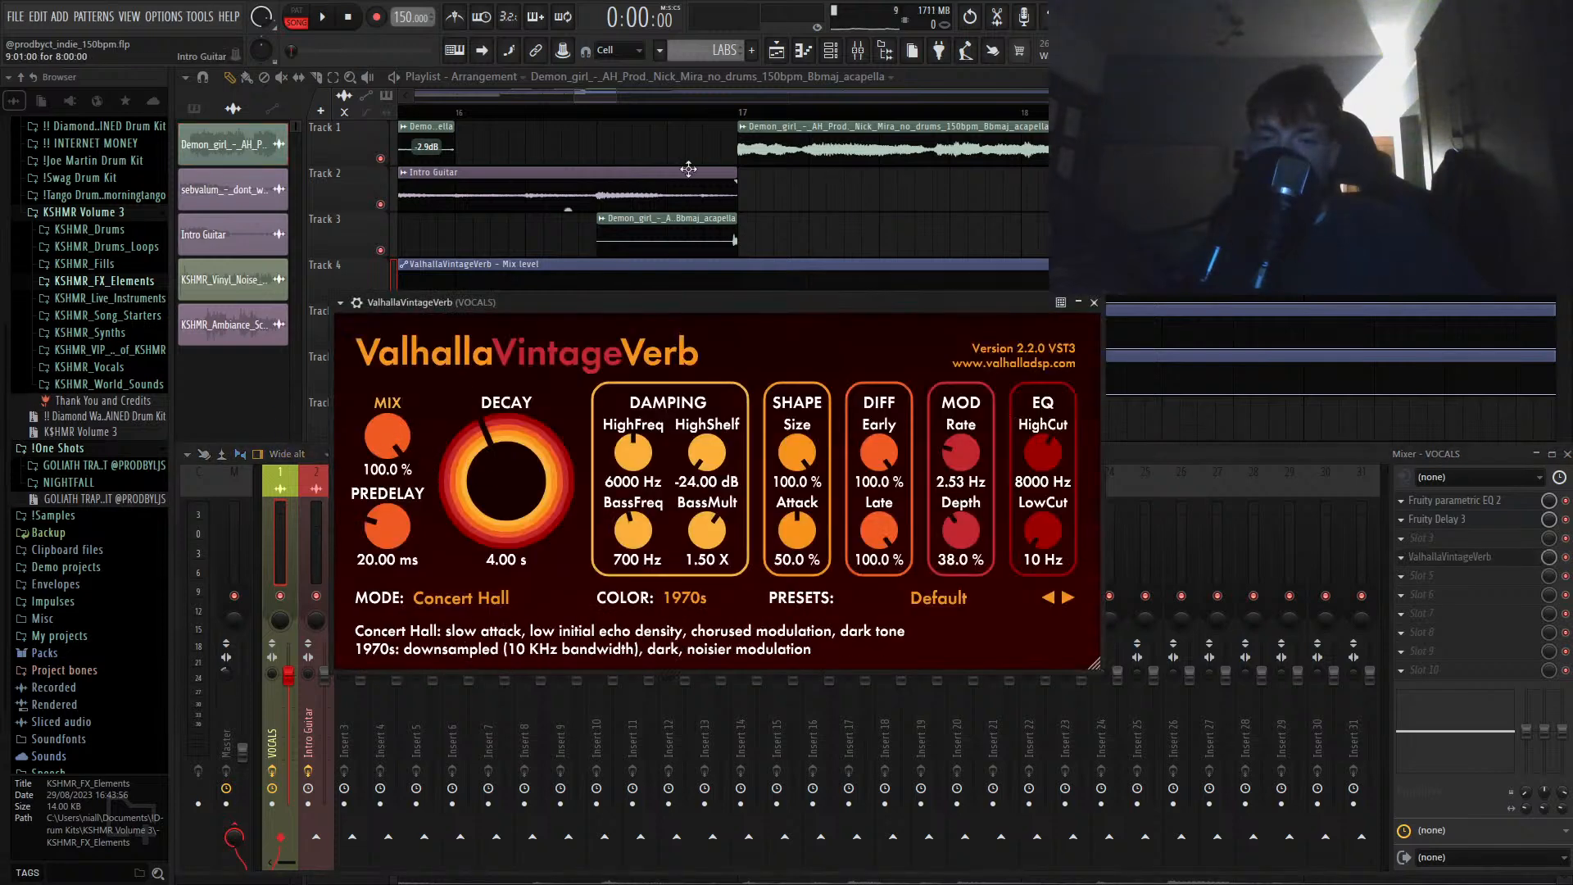
pyautogui.moveTo(1043, 541); pyautogui.dragTo(1043, 476)
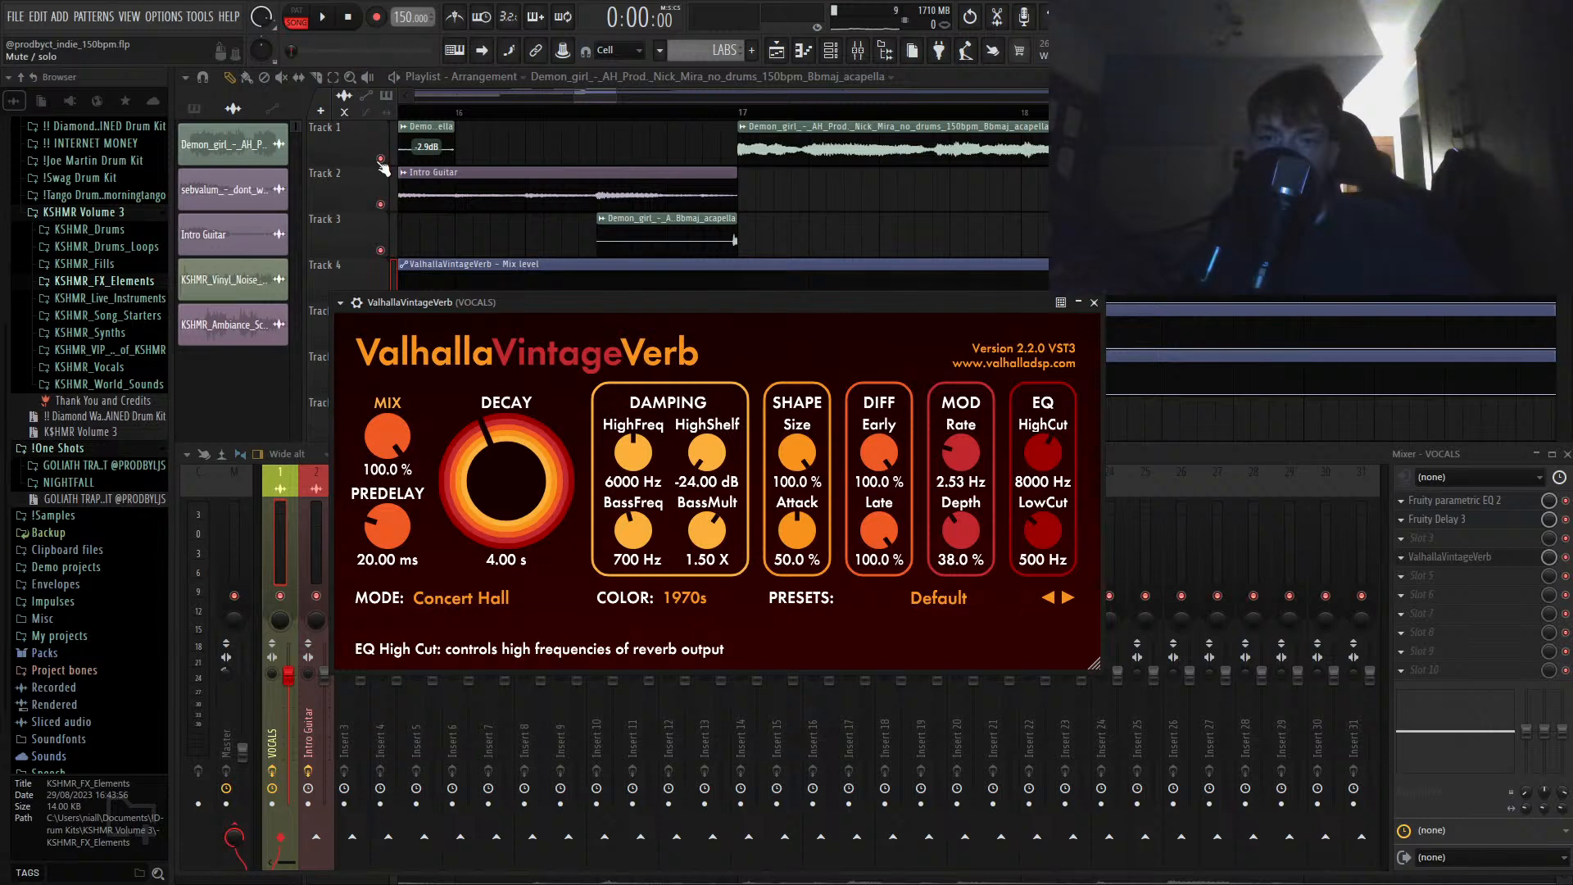
# Step: Solo Track 3, play the vocal slice from 16:09, and extend its end slightly past bar 17
pyautogui.click(381, 158)
pyautogui.click(599, 112)
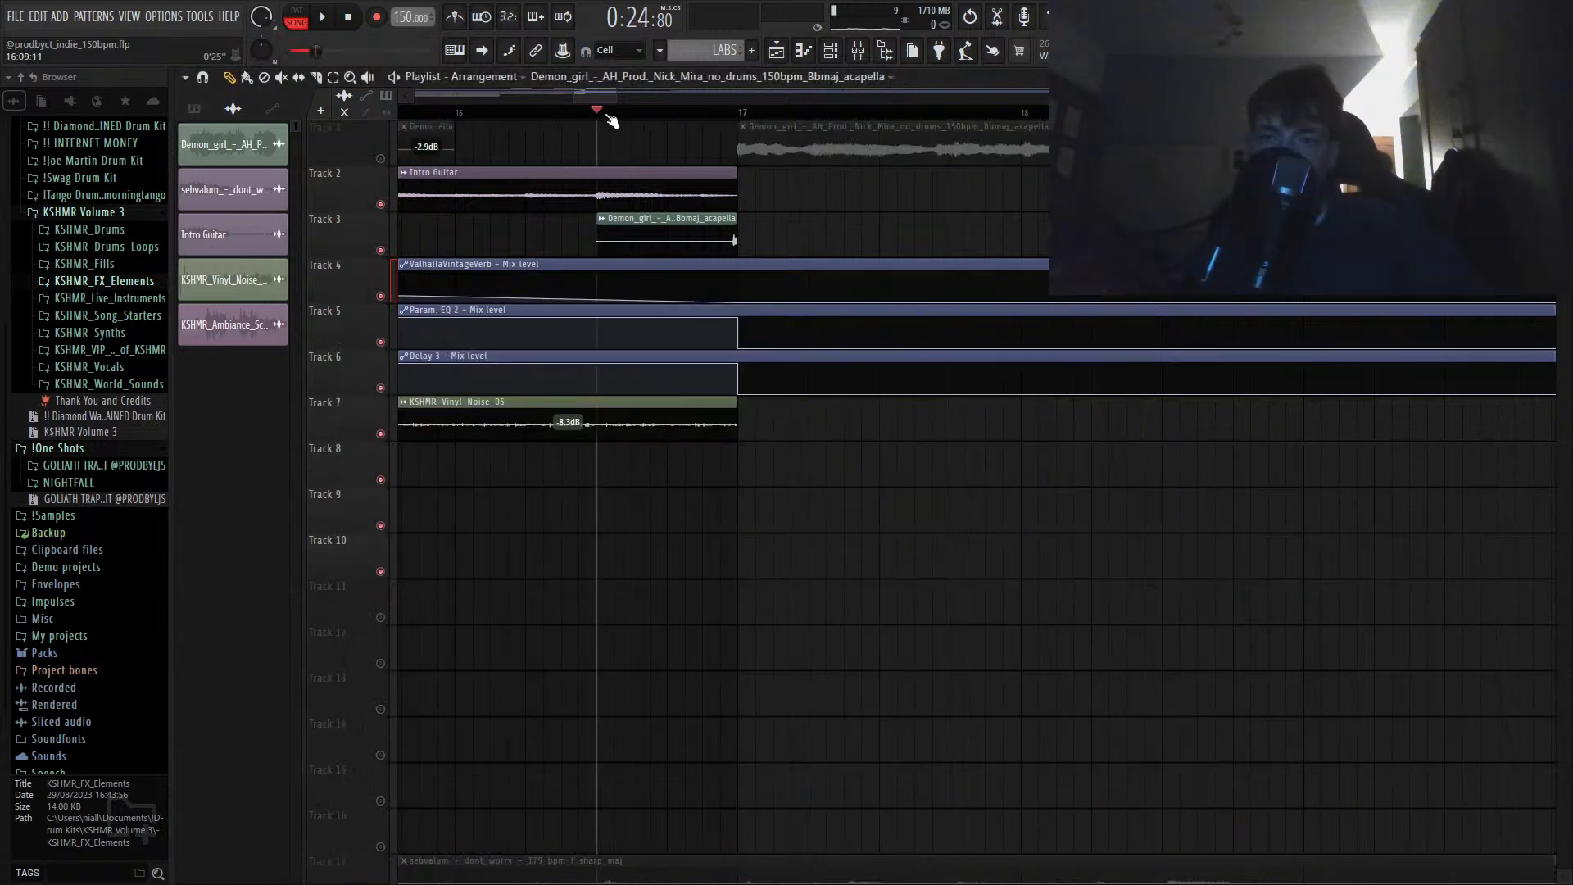
pyautogui.rightClick(380, 250)
pyautogui.press('space')
pyautogui.moveTo(735, 220); pyautogui.dragTo(757, 223)
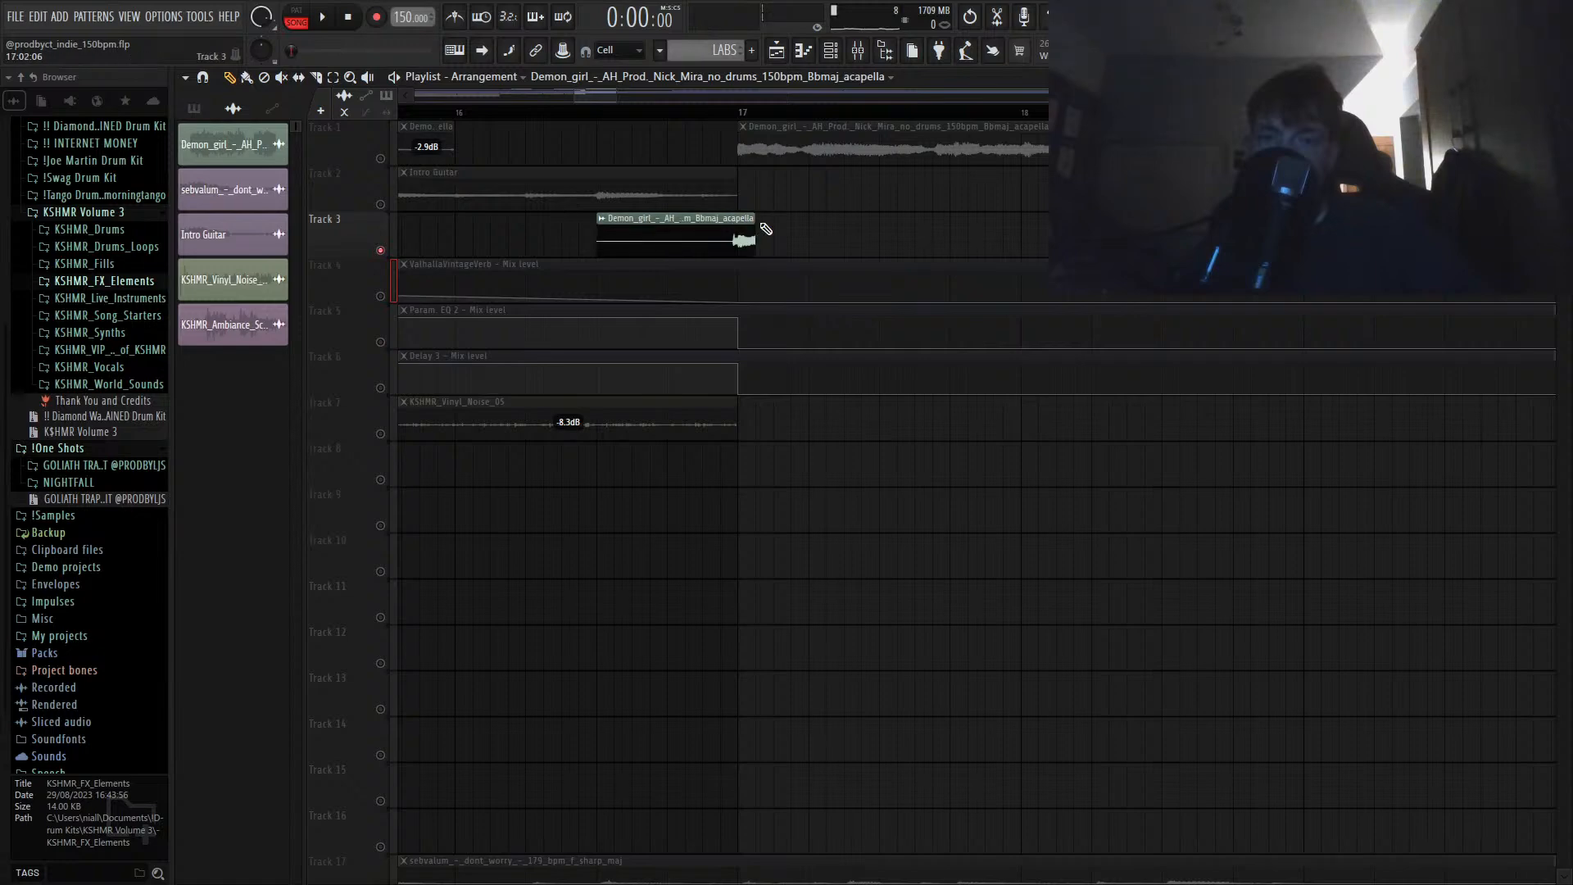
# Step: Arm the VOCALS mixer track and record the slice's reverb tail from bar 17 as a new audio clip
pyautogui.click(740, 116)
pyautogui.scroll(-3, 748, 127)
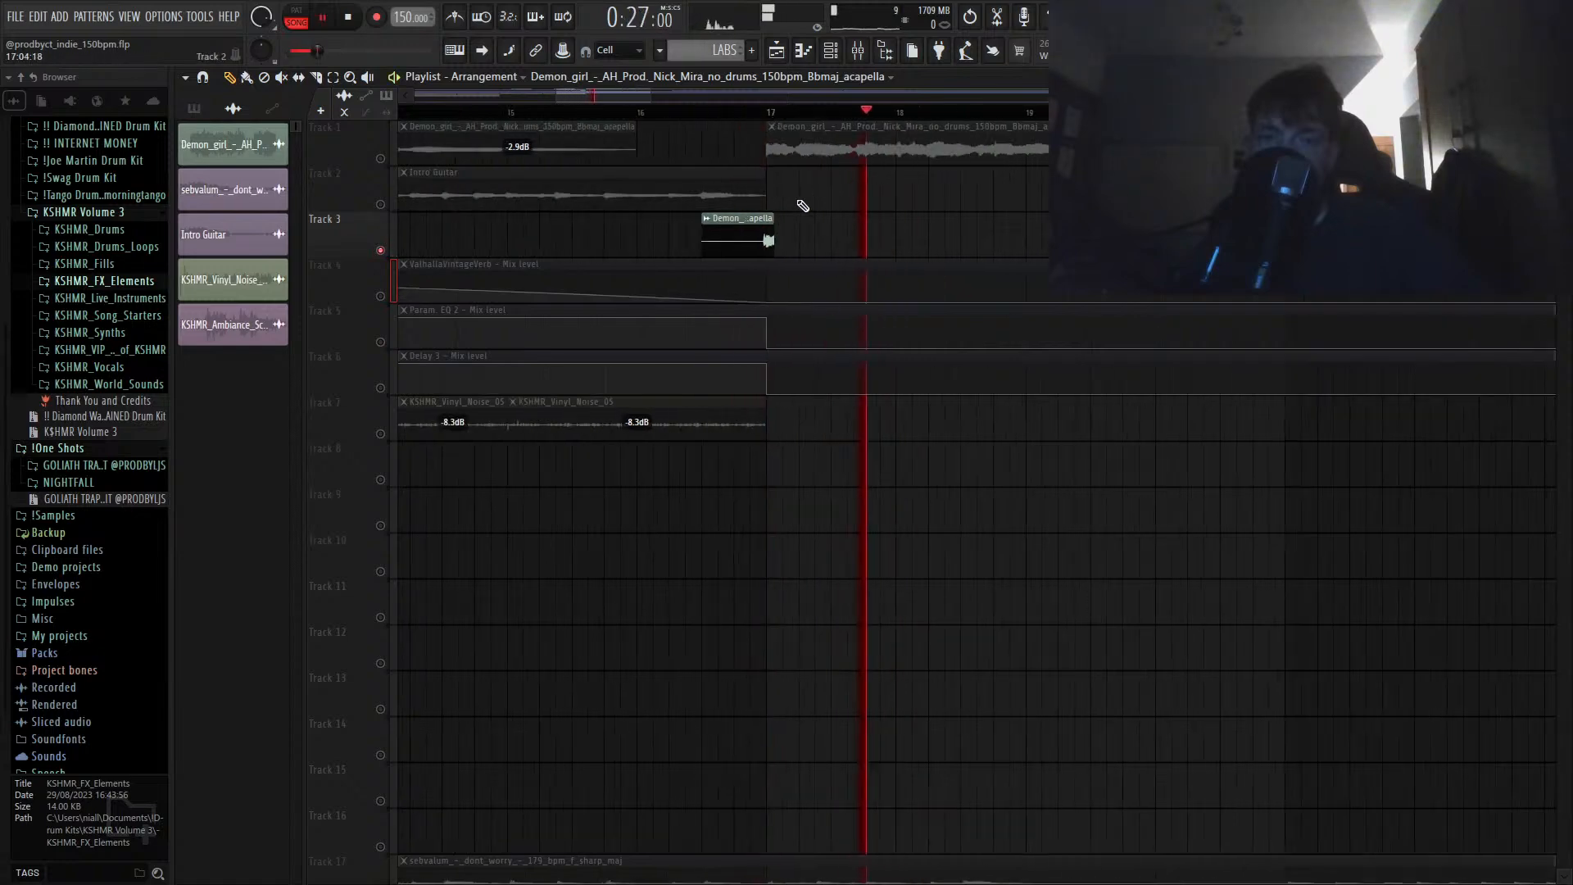
pyautogui.press('space')
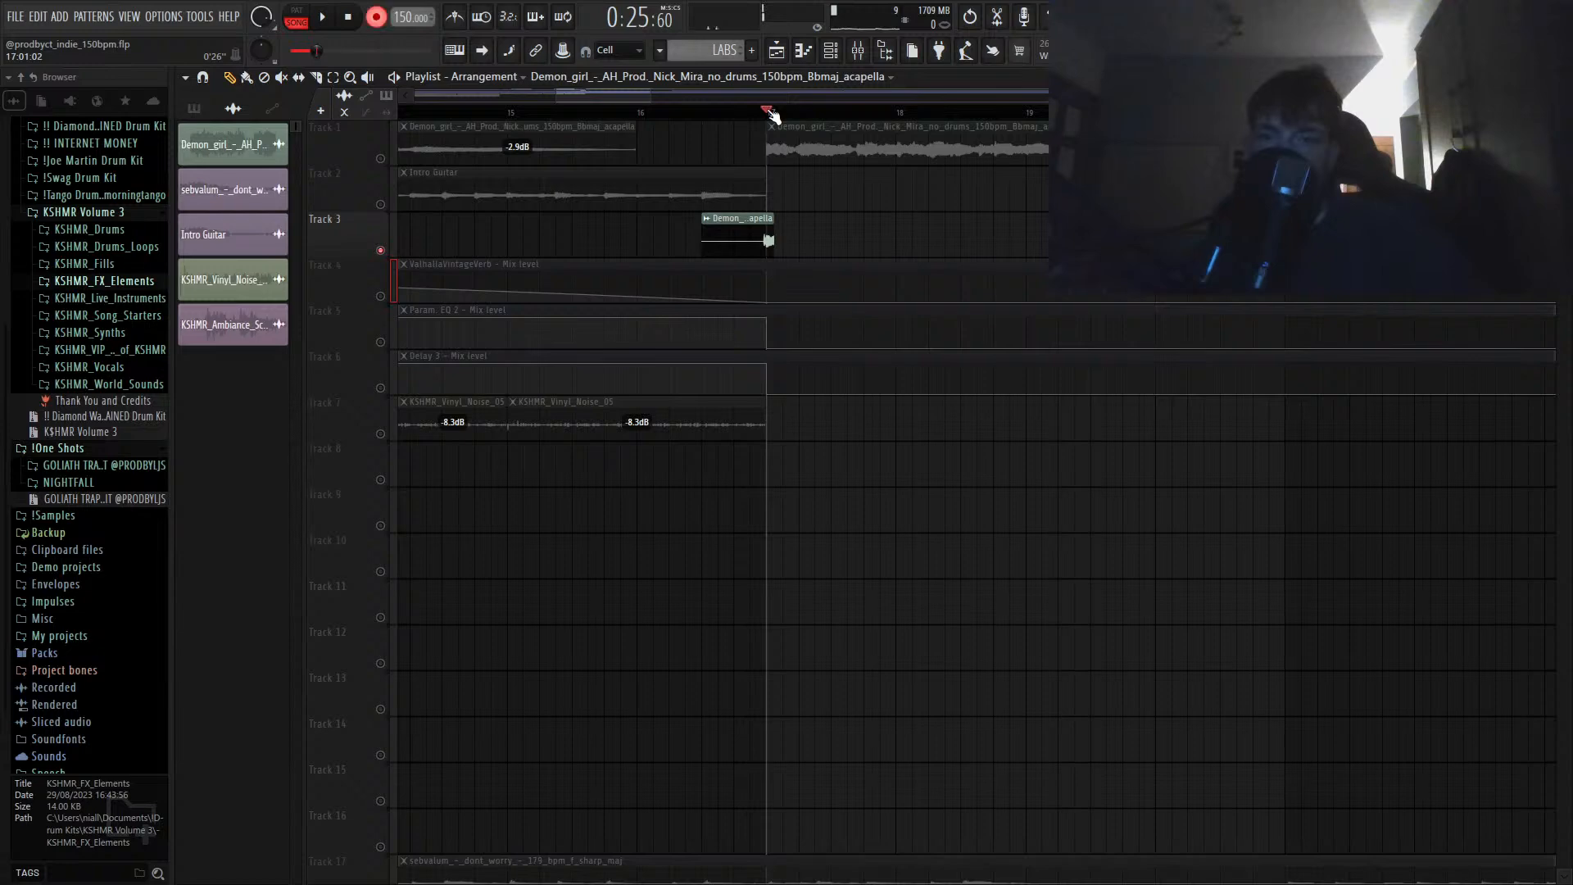
pyautogui.click(858, 50)
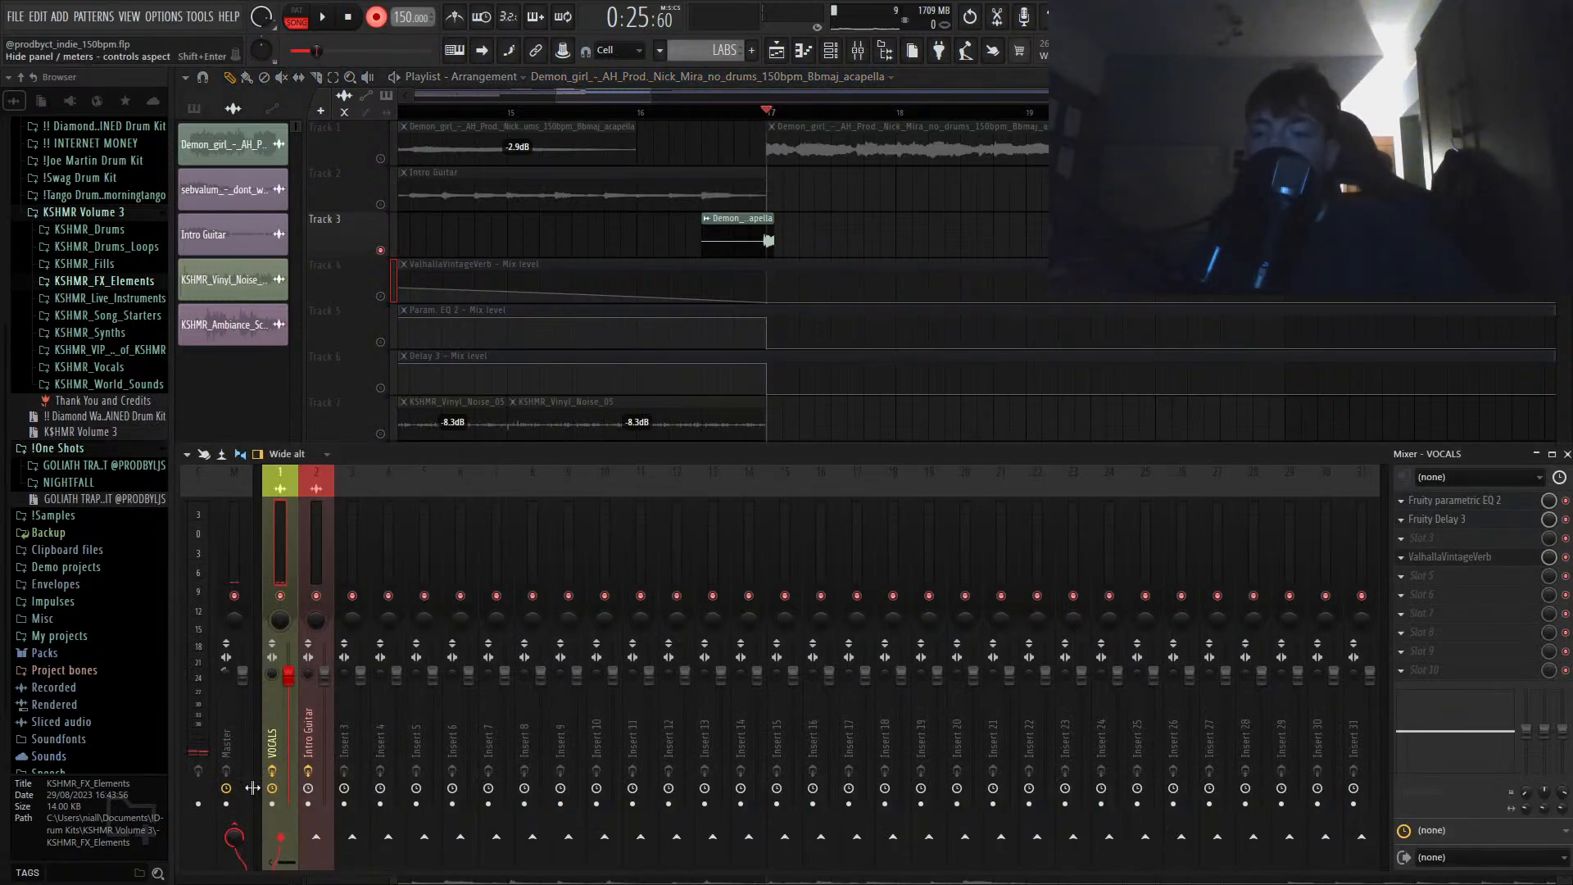
pyautogui.click(928, 88)
pyautogui.press('space')
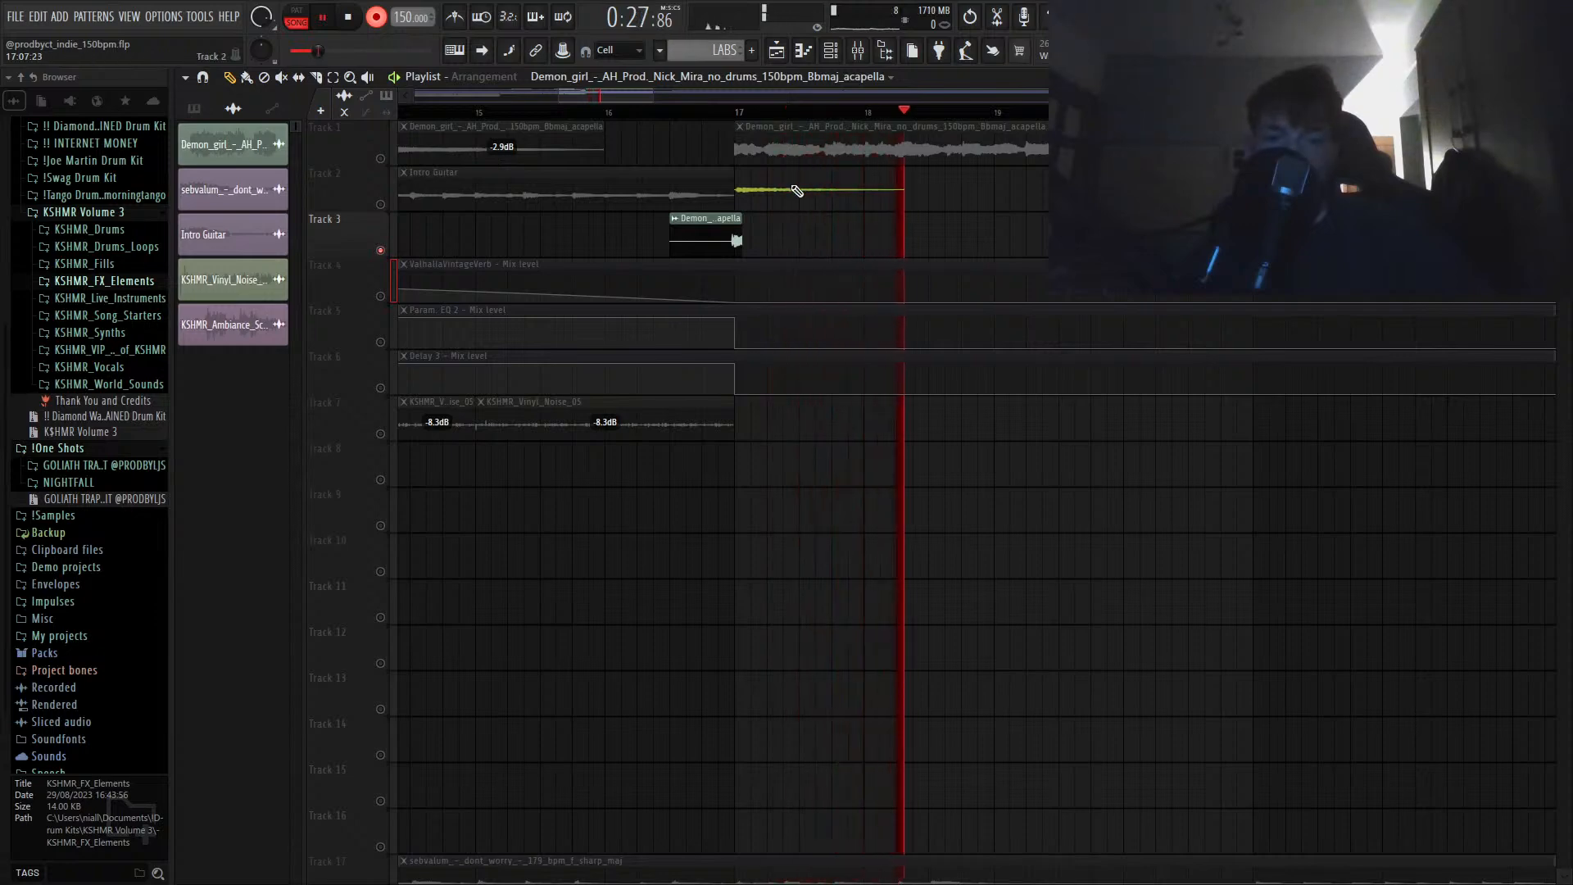
pyautogui.press('space')
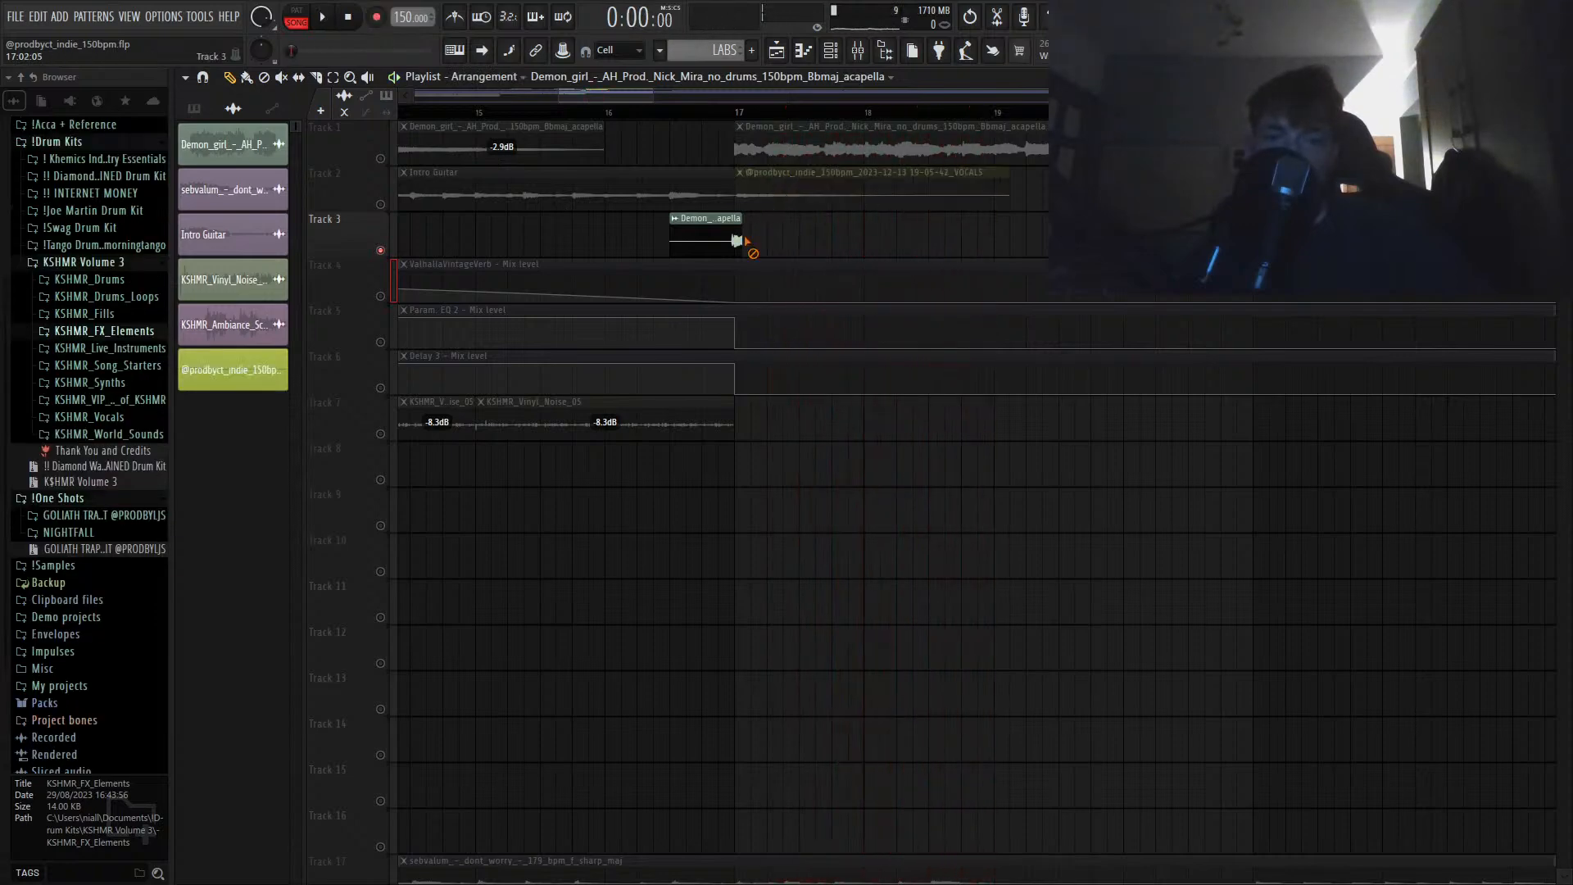
# Step: Reverse the recorded reverb tail on Track 2 and cut off its end just before bar 19
pyautogui.doubleClick(807, 191)
pyautogui.click(428, 342)
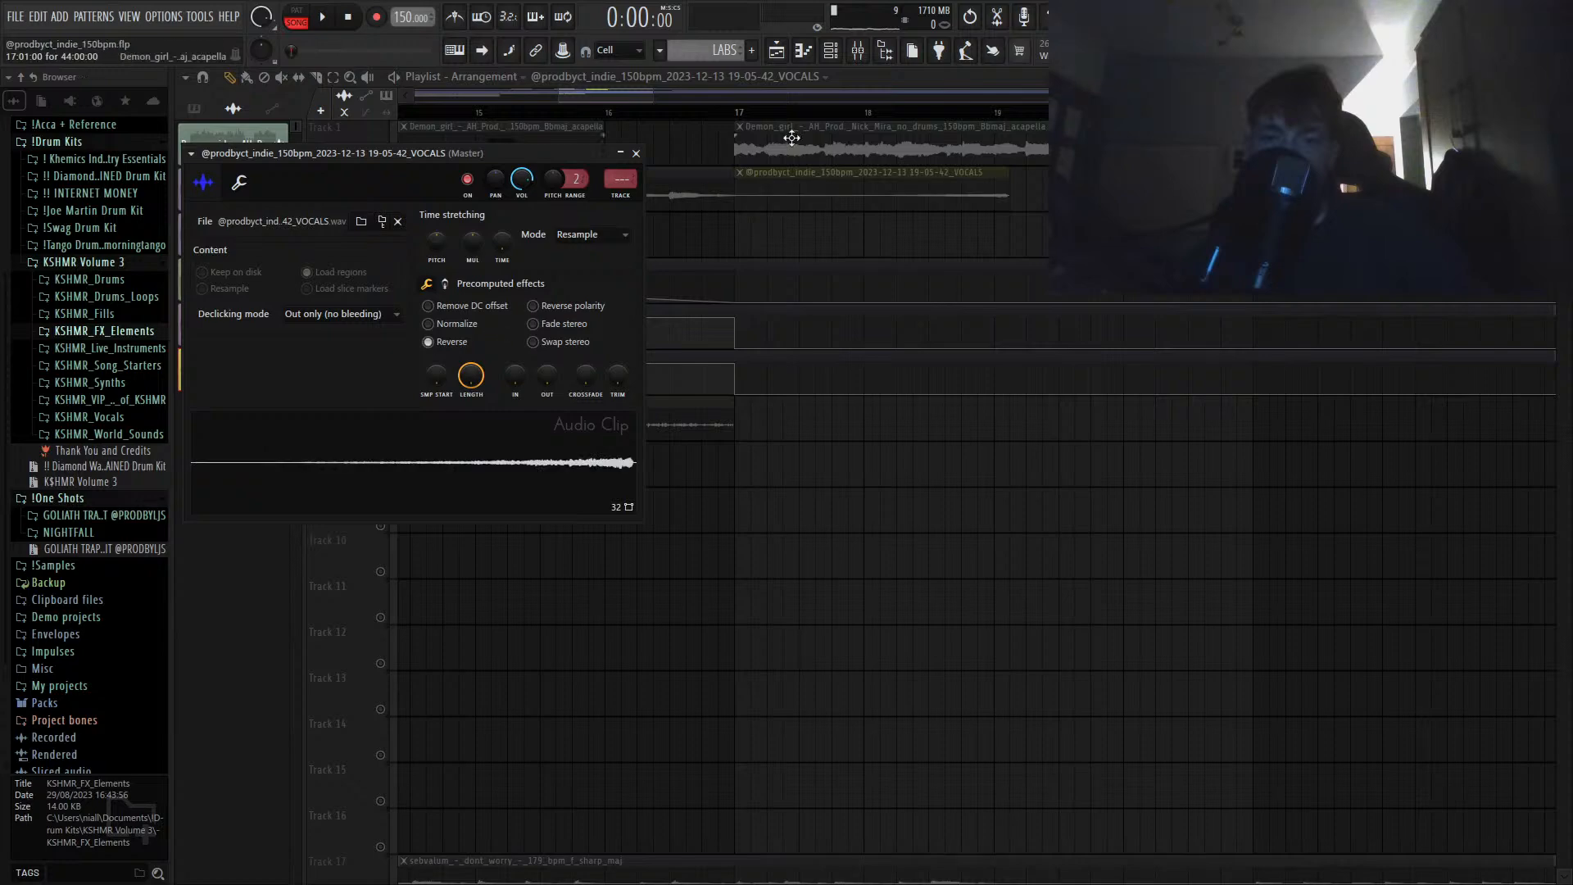
pyautogui.keyDown('shift'); pyautogui.rightClick(981, 192); pyautogui.keyUp('shift')
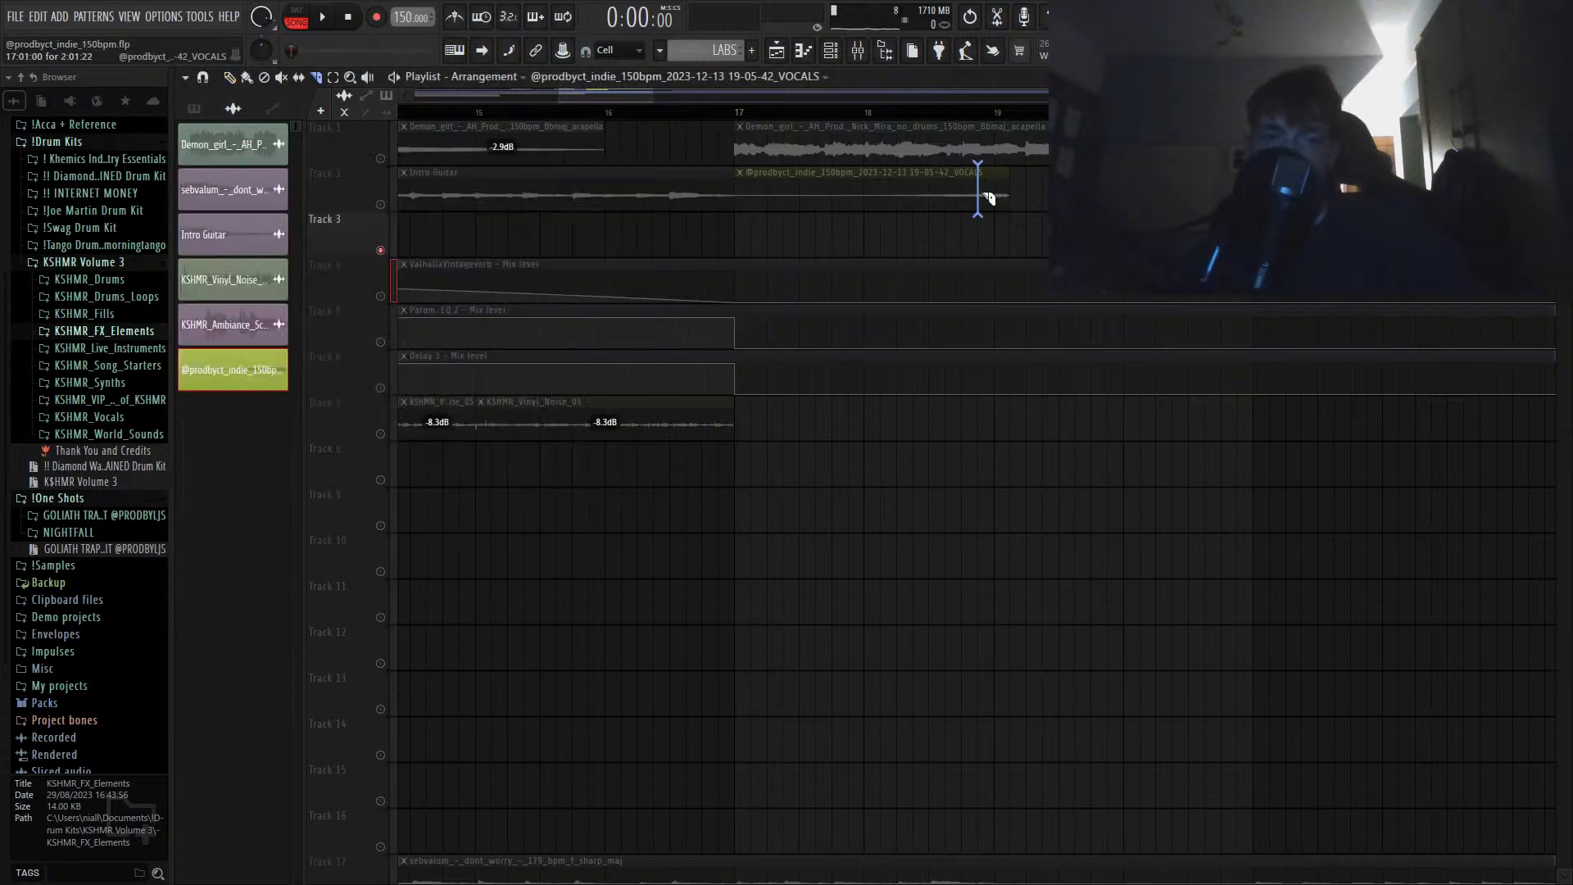
pyautogui.rightClick(993, 198)
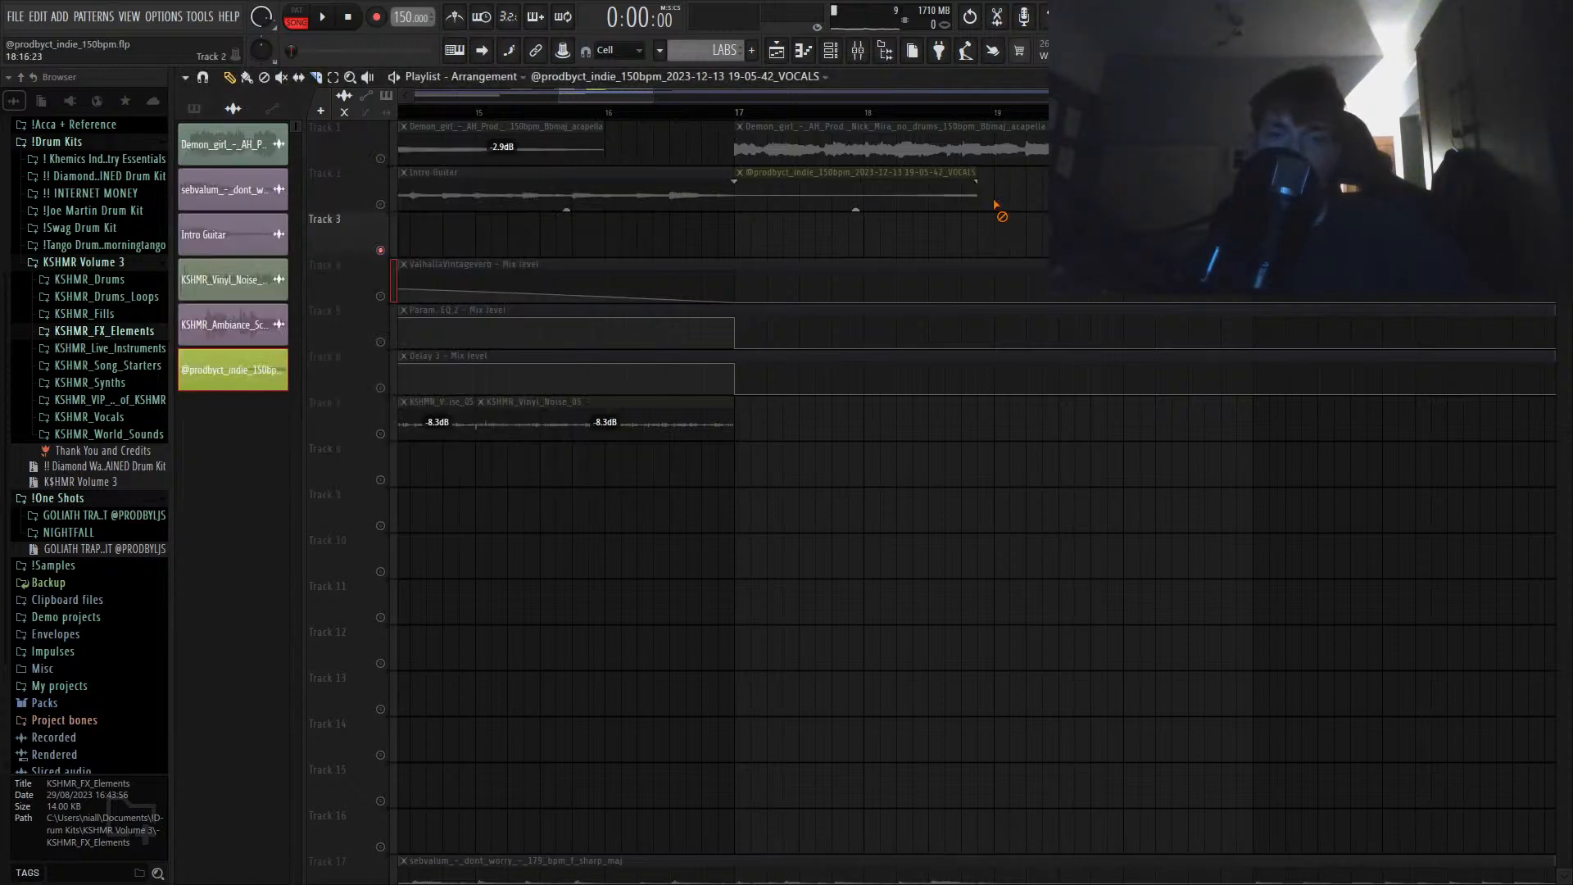
# Step: Shift the intro guitar and every clip beneath it down one track, leaving the reversed vocal alone on Track 2
pyautogui.scroll(-7, 748, 193)
pyautogui.moveTo(399, 165); pyautogui.dragTo(317, 639)
pyautogui.hotkey('shift', 'Down')
pyautogui.scroll(1, 505, 320)
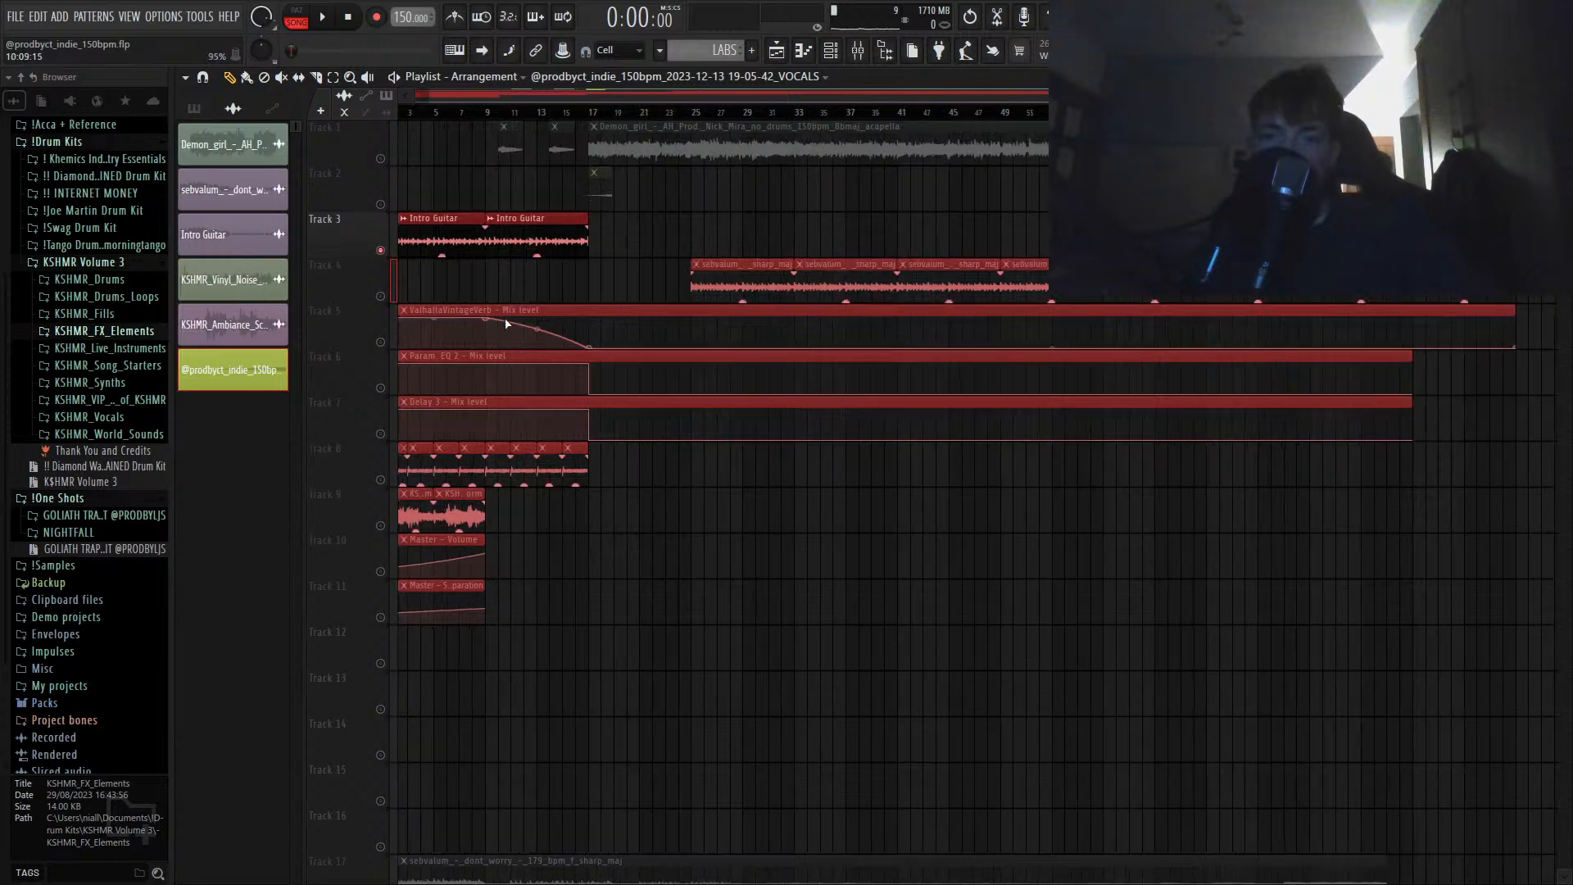
pyautogui.scroll(5, 524, 303)
pyautogui.keyDown('ctrl'); pyautogui.click(778, 194); pyautogui.keyUp('ctrl')
# Step: Extend the start of the main acapella clip on Track 1 back to slightly before bar 17
pyautogui.scroll(6, 779, 194)
pyautogui.click(737, 150)
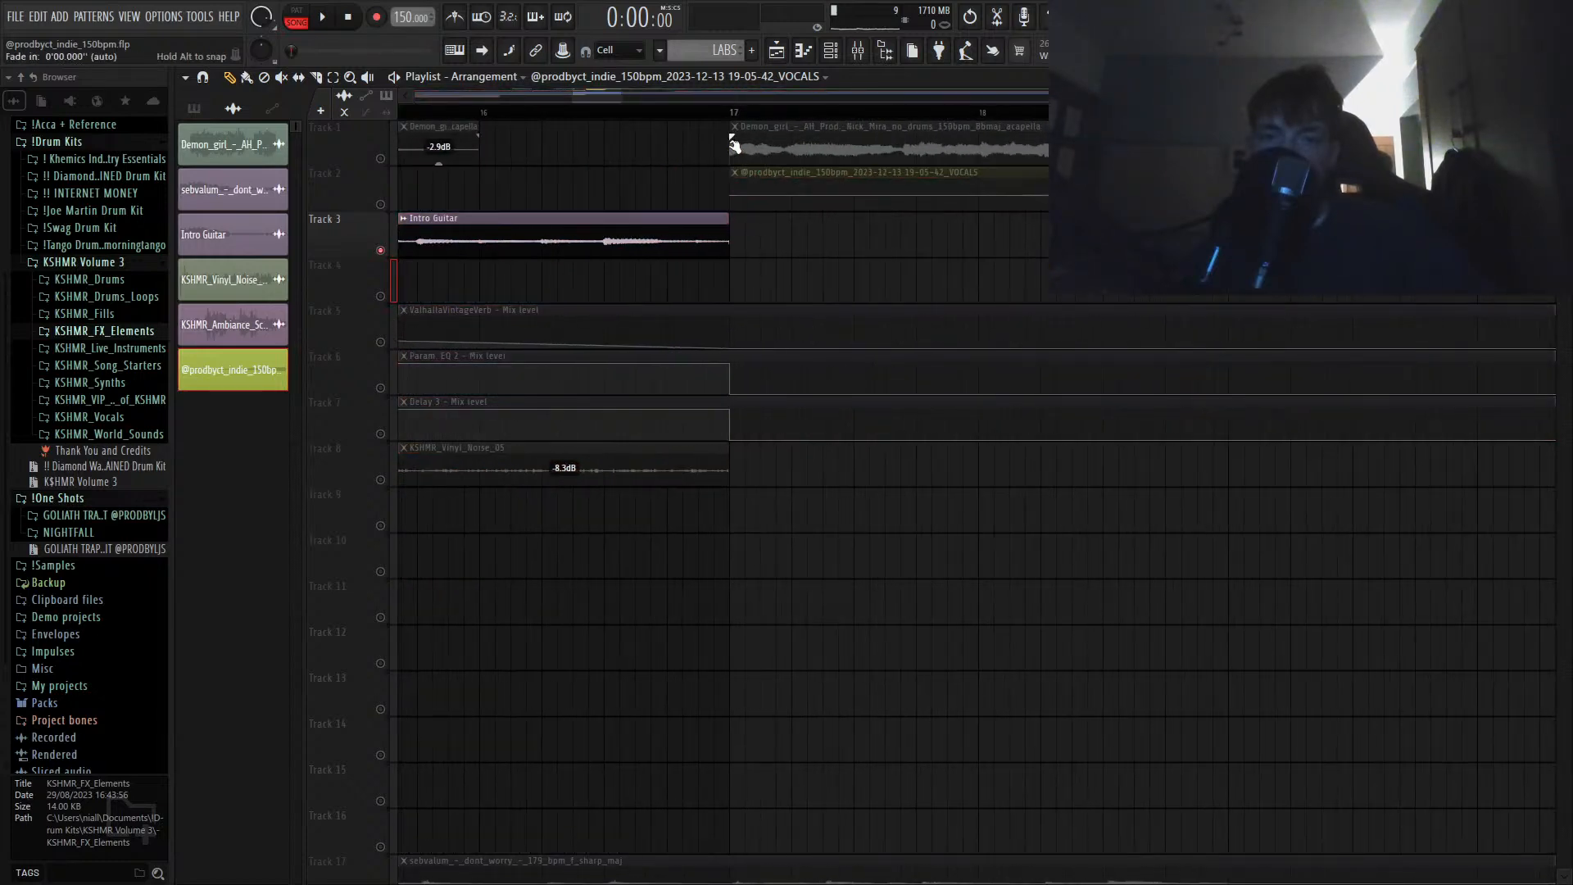
pyautogui.scroll(2, 736, 134)
pyautogui.click(736, 134)
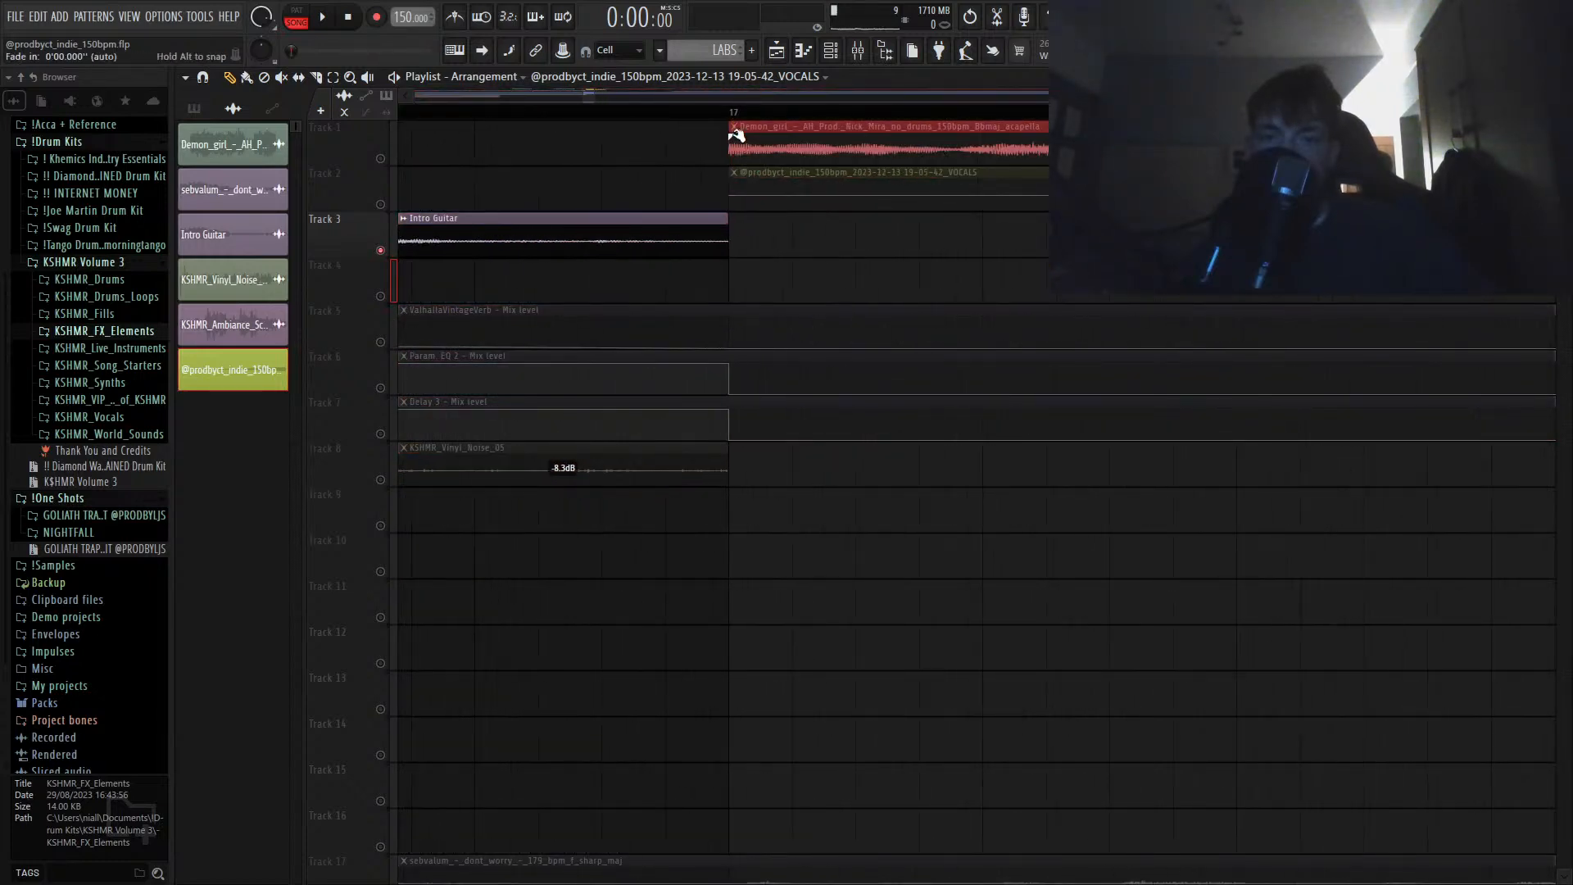
pyautogui.moveTo(728, 127); pyautogui.dragTo(541, 135)
# Step: Move the reversed reverb clip earlier on Track 2 so it ends just past bar 17, leading into the vocal
pyautogui.scroll(-4, 785, 157)
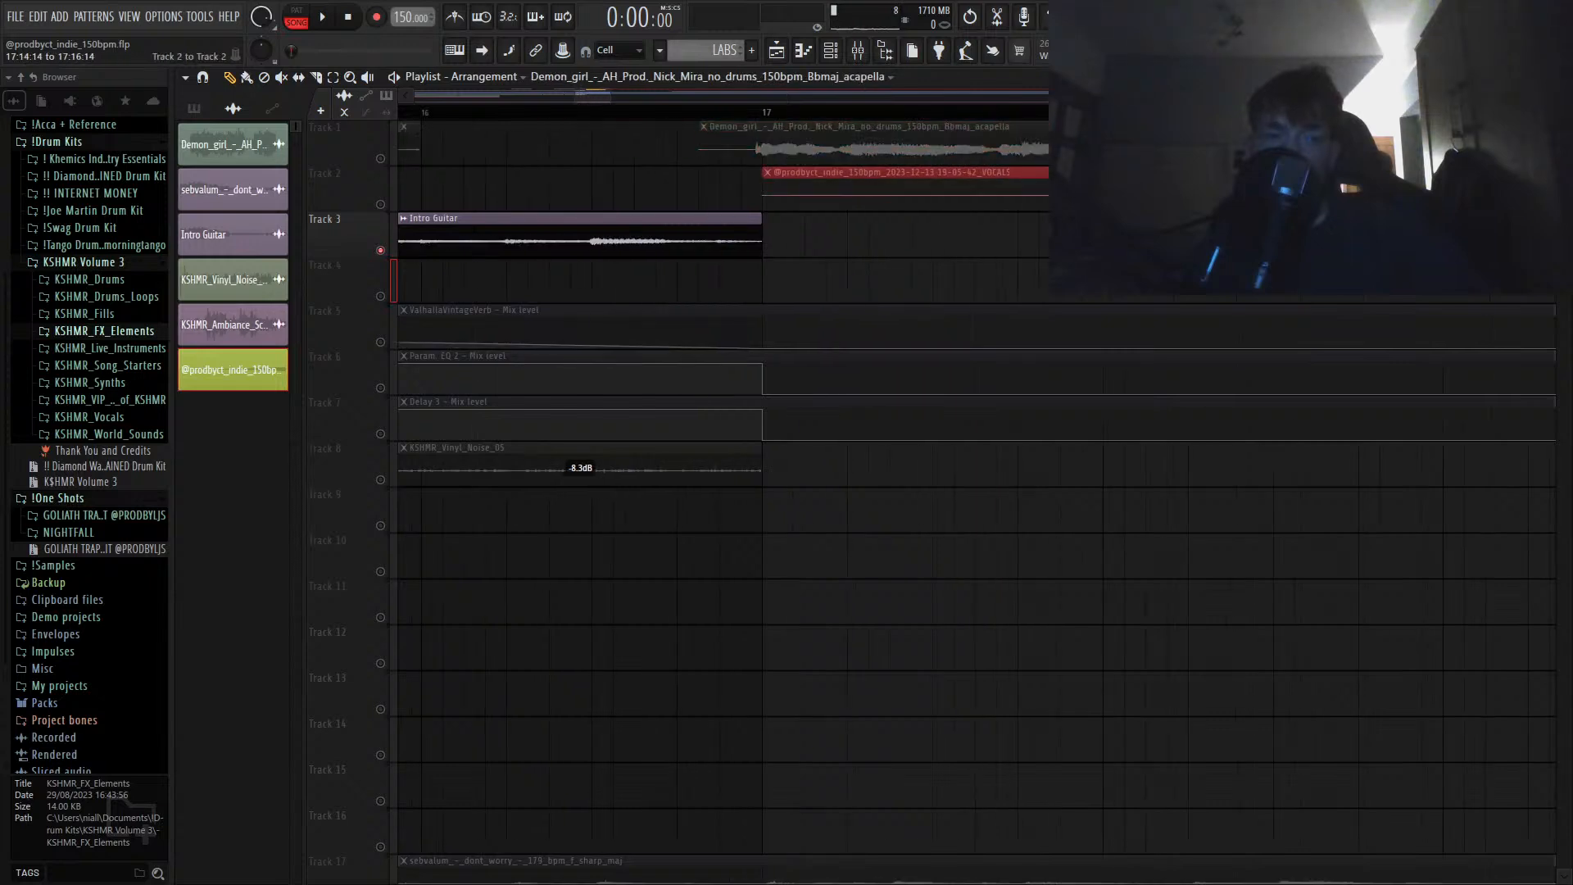
pyautogui.moveTo(1136, 197); pyautogui.dragTo(528, 180)
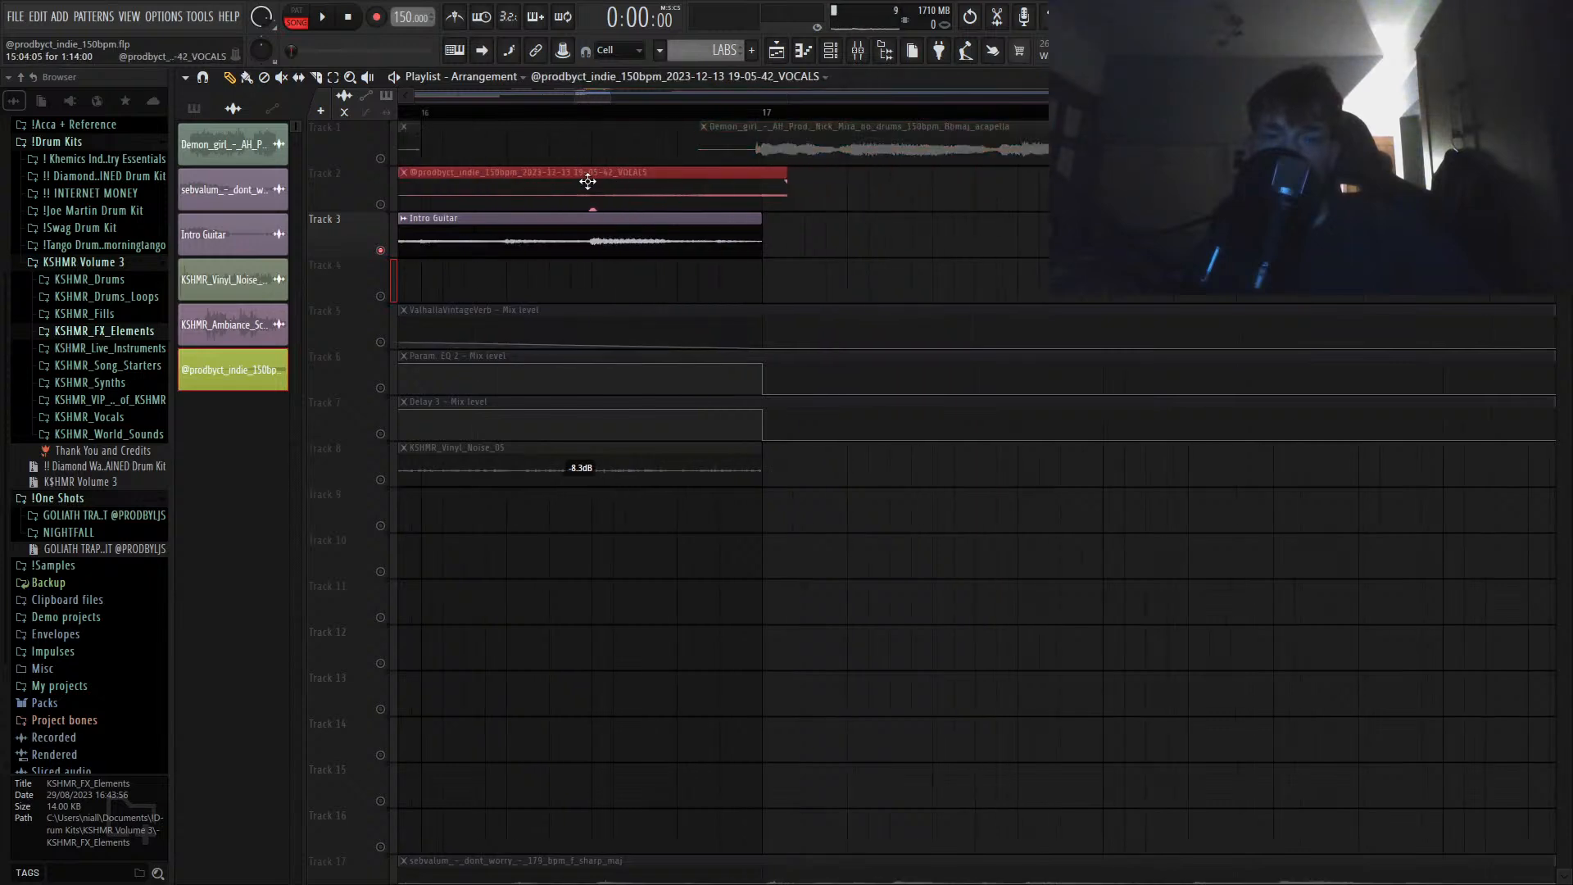
# Step: Unmute Tracks 1 and 2 and play the reversed reverb's transition into the vocal from just before bar 16
pyautogui.click(381, 205)
pyautogui.click(402, 112)
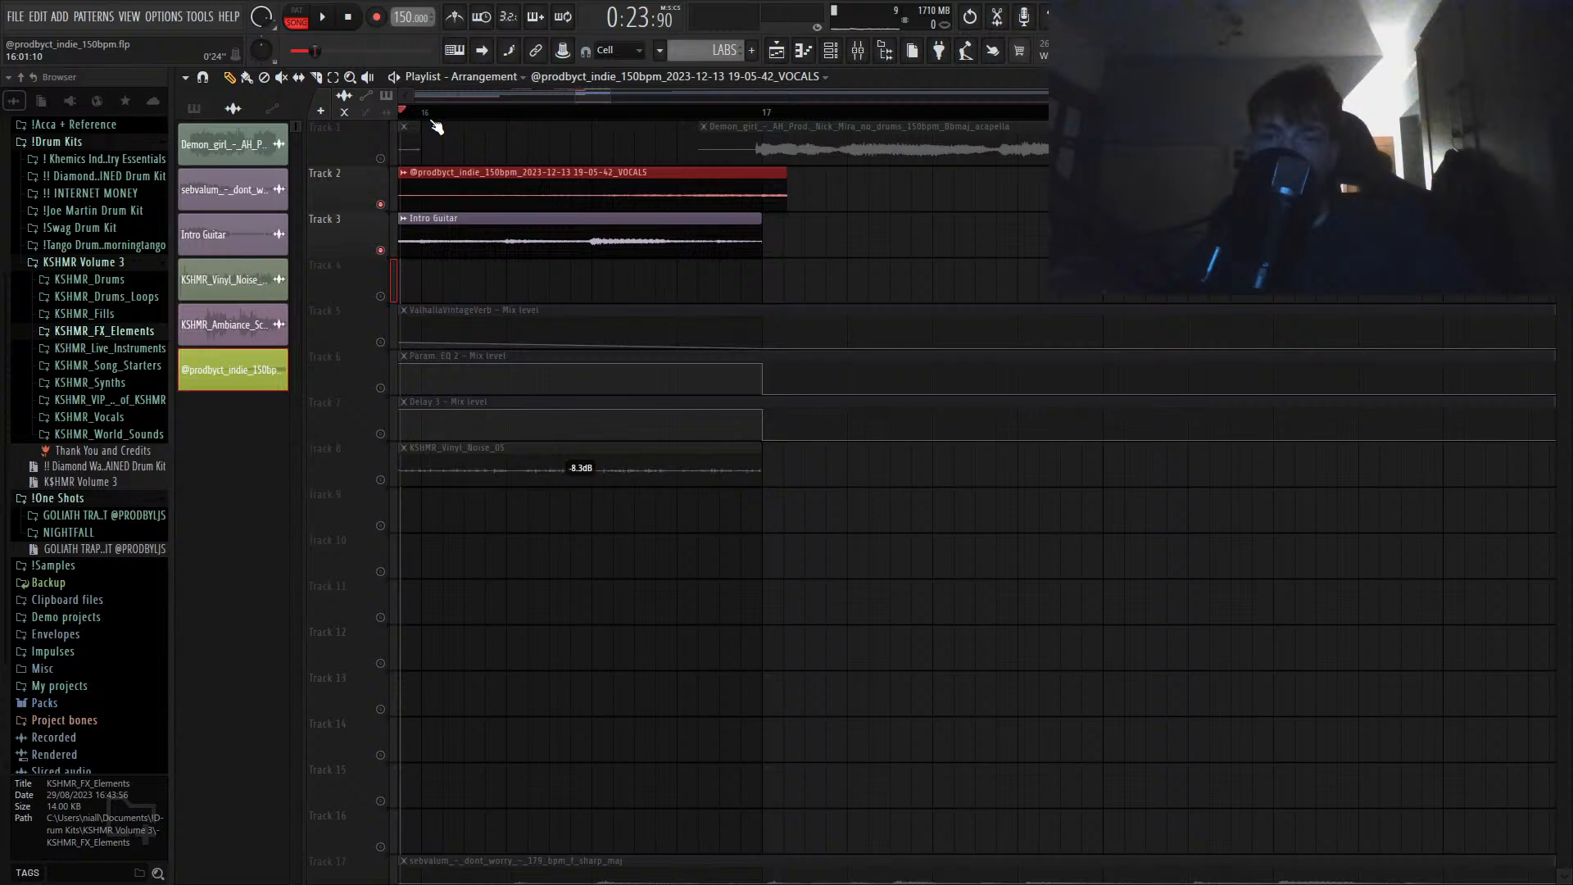
pyautogui.click(381, 158)
pyautogui.press('space')
pyautogui.scroll(-3, 589, 171)
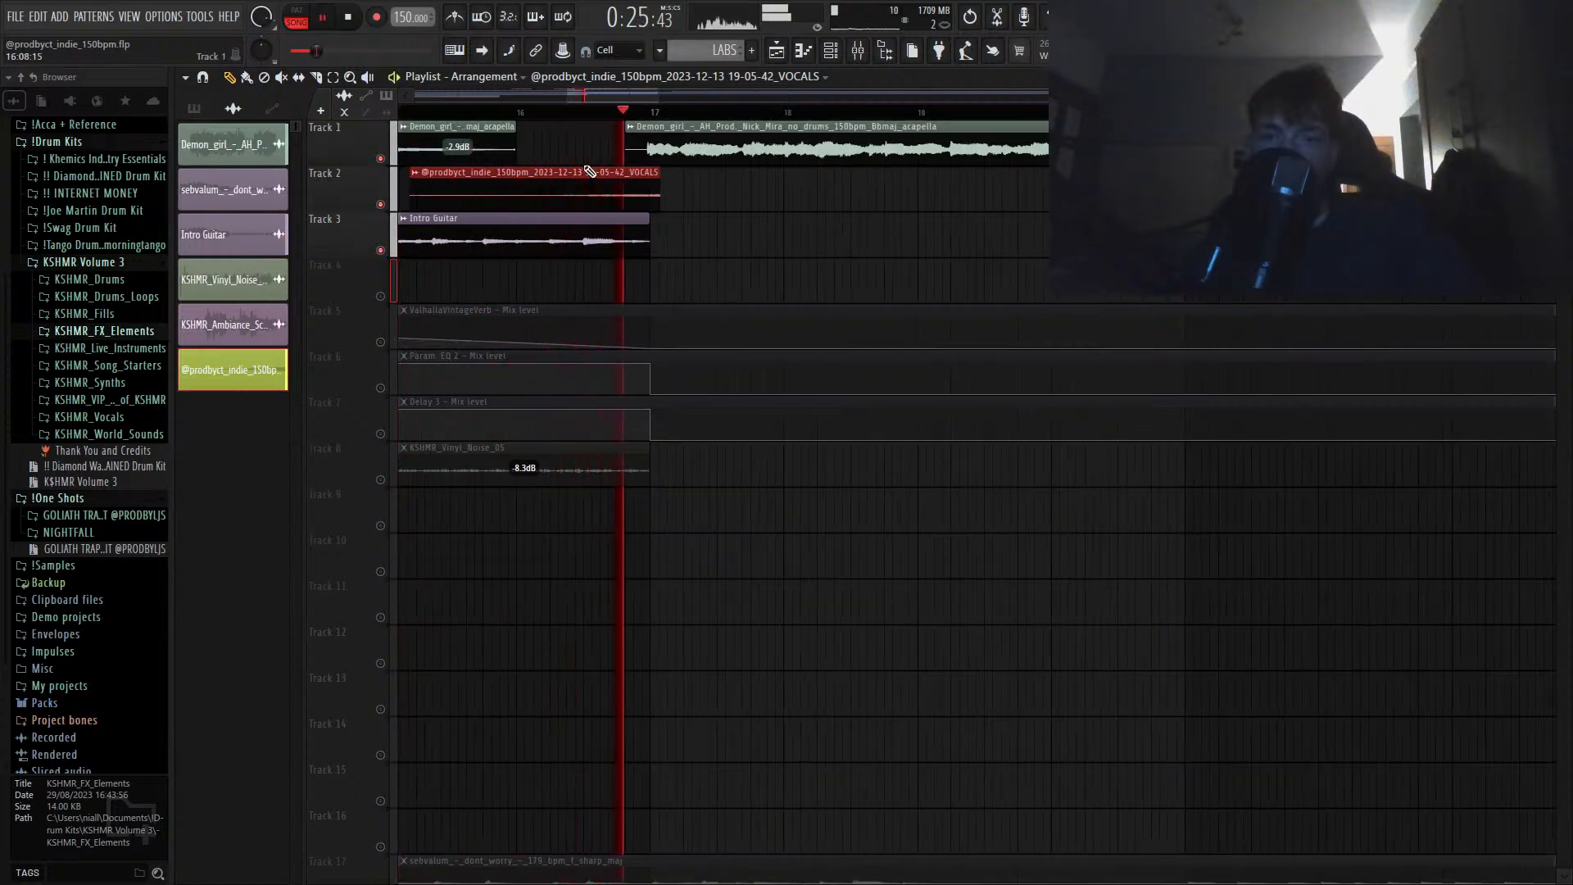
pyautogui.scroll(-3, 586, 170)
pyautogui.press('space')
# Step: Turn off ValhallaVintageVerb on the VOCALS mixer track
pyautogui.click(858, 52)
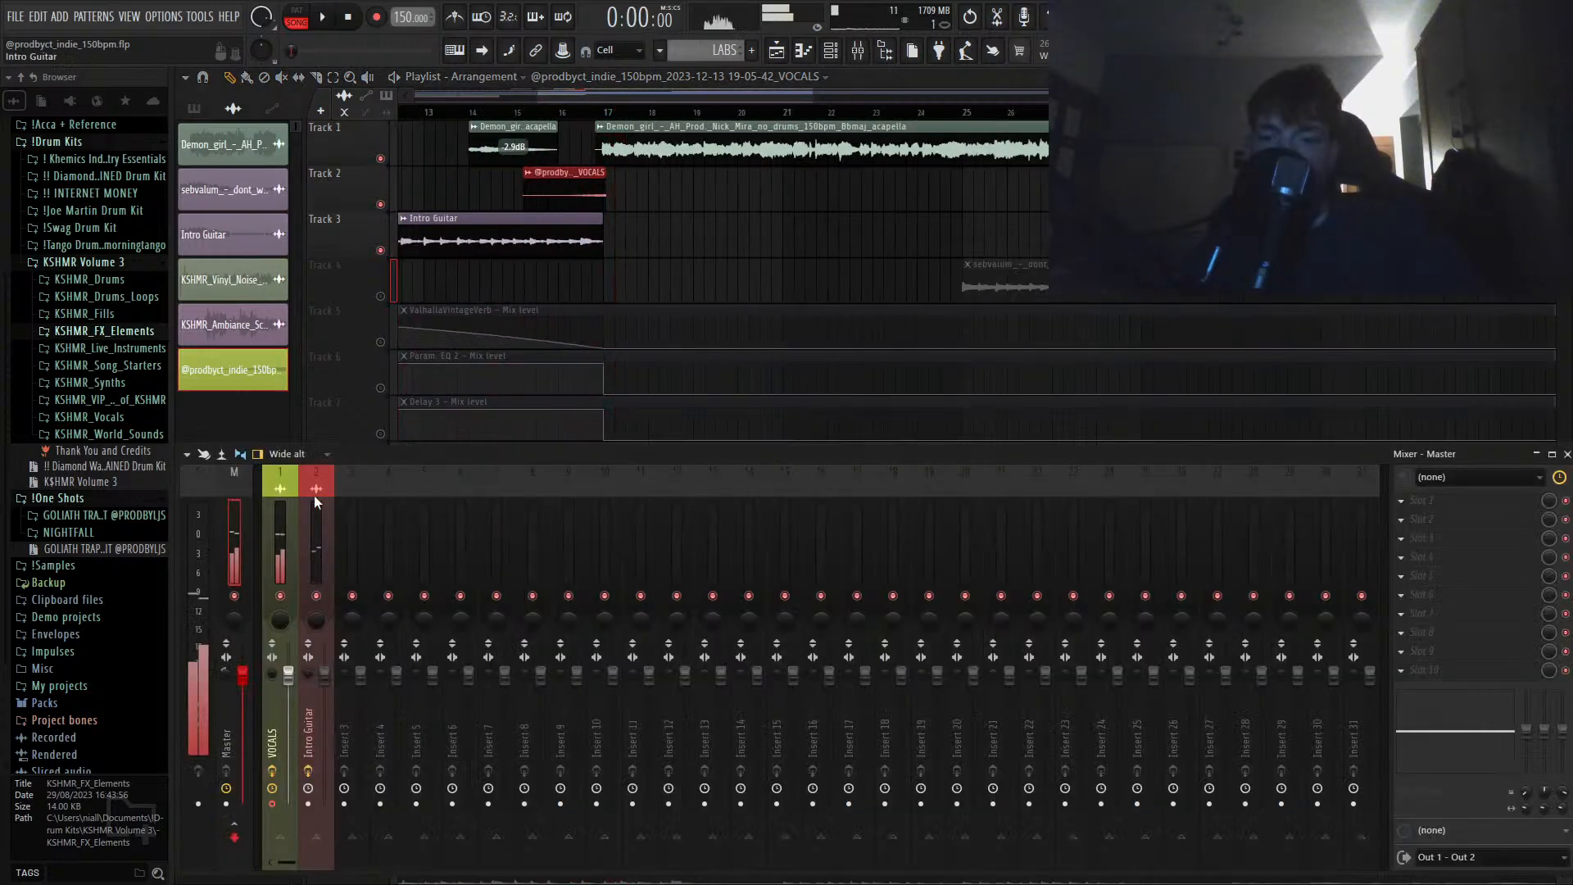
pyautogui.click(286, 529)
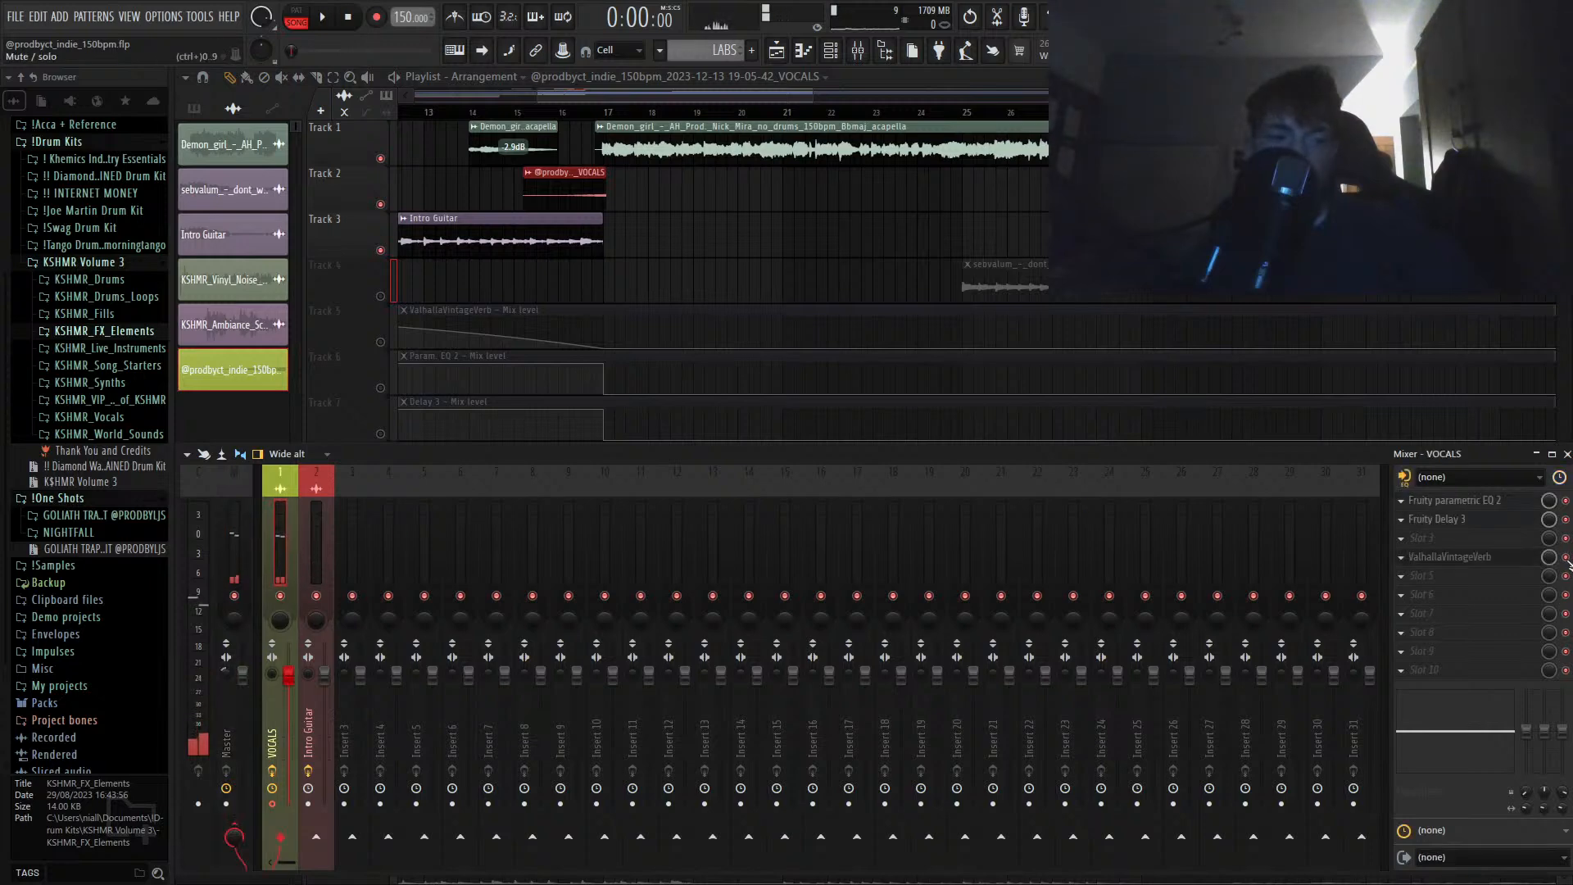
# Step: Unmute the reverb, EQ and delay automation on Tracks 5 to 7 and play the vocal transition from about bar 16
pyautogui.click(381, 342)
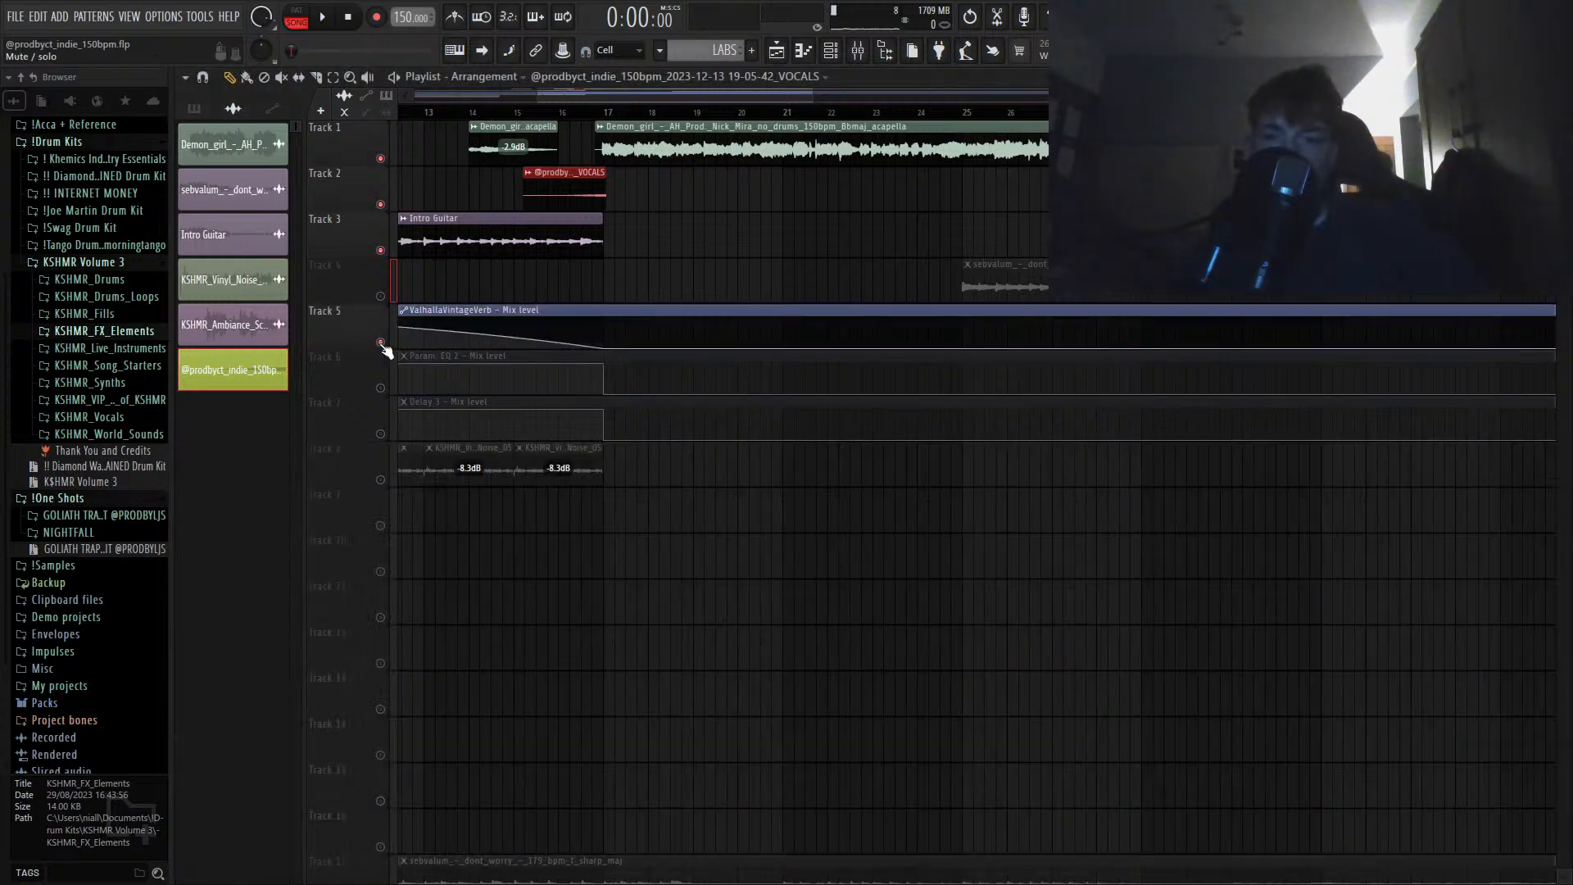
pyautogui.click(381, 389)
pyautogui.click(381, 434)
pyautogui.press('space')
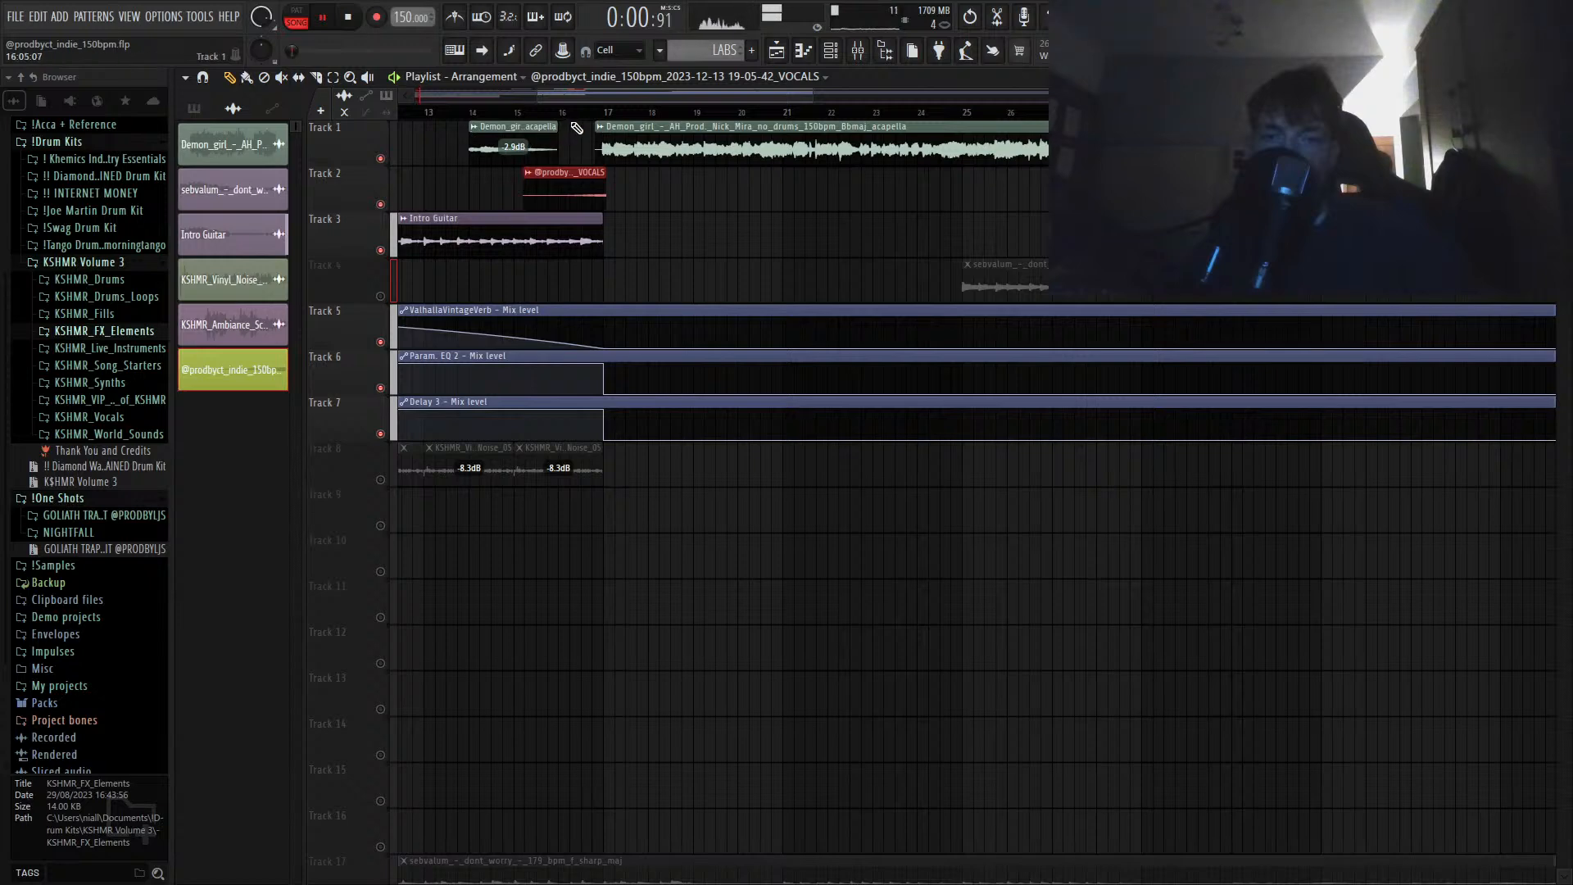
pyautogui.scroll(2, 574, 123)
pyautogui.click(572, 112)
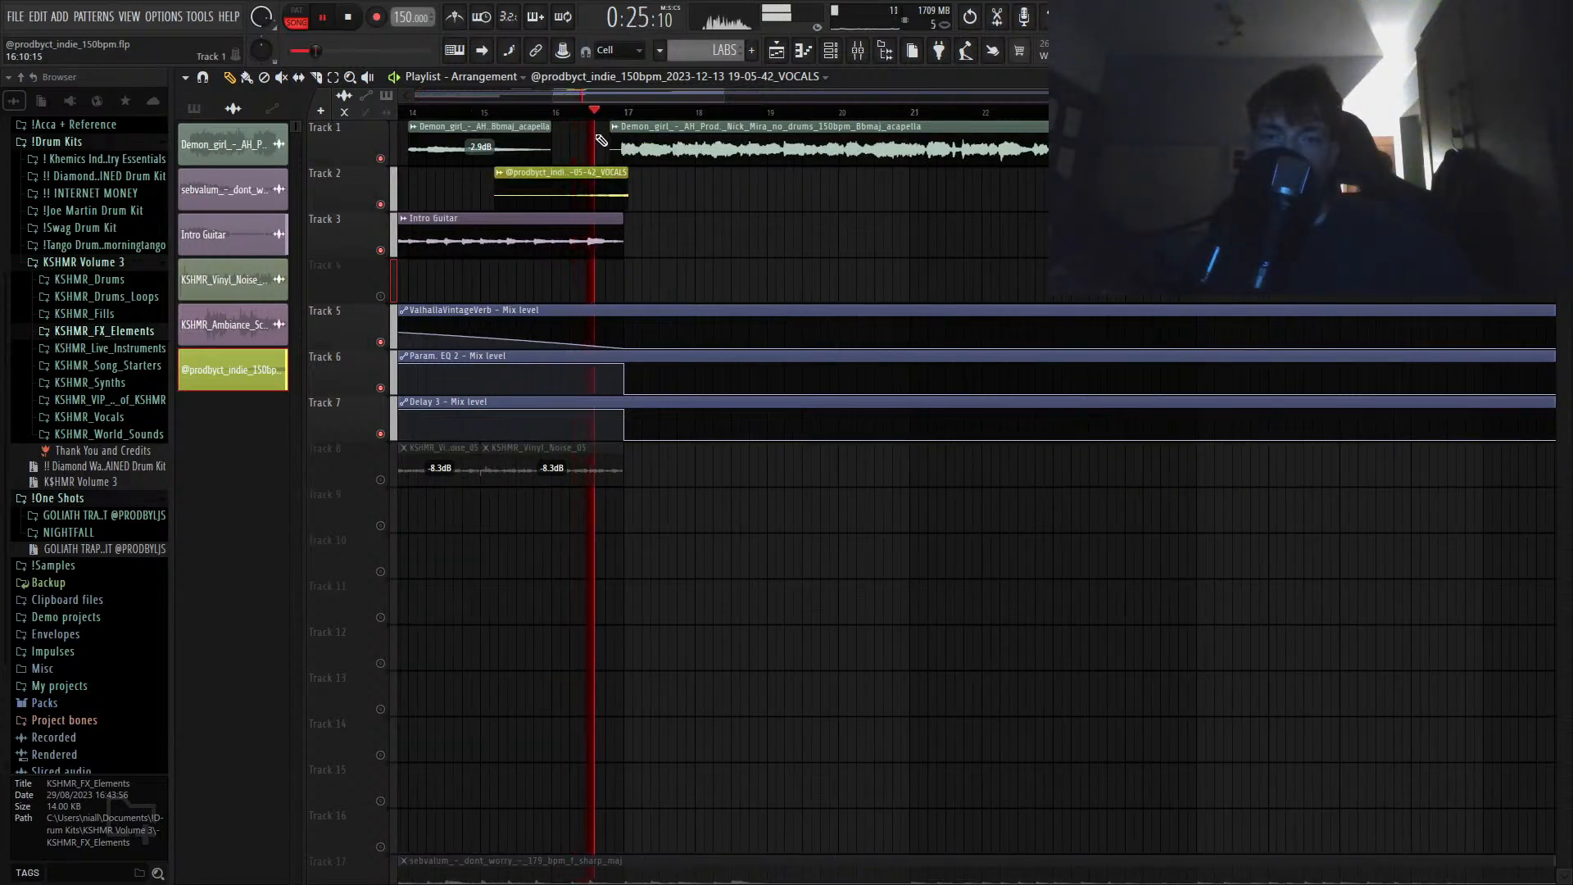
# Step: Stop playback, move the muted sebvalum loop clip on Track 4 to start at bar 17, and unmute the track
pyautogui.scroll(-4, 592, 180)
pyautogui.scroll(4, 574, 205)
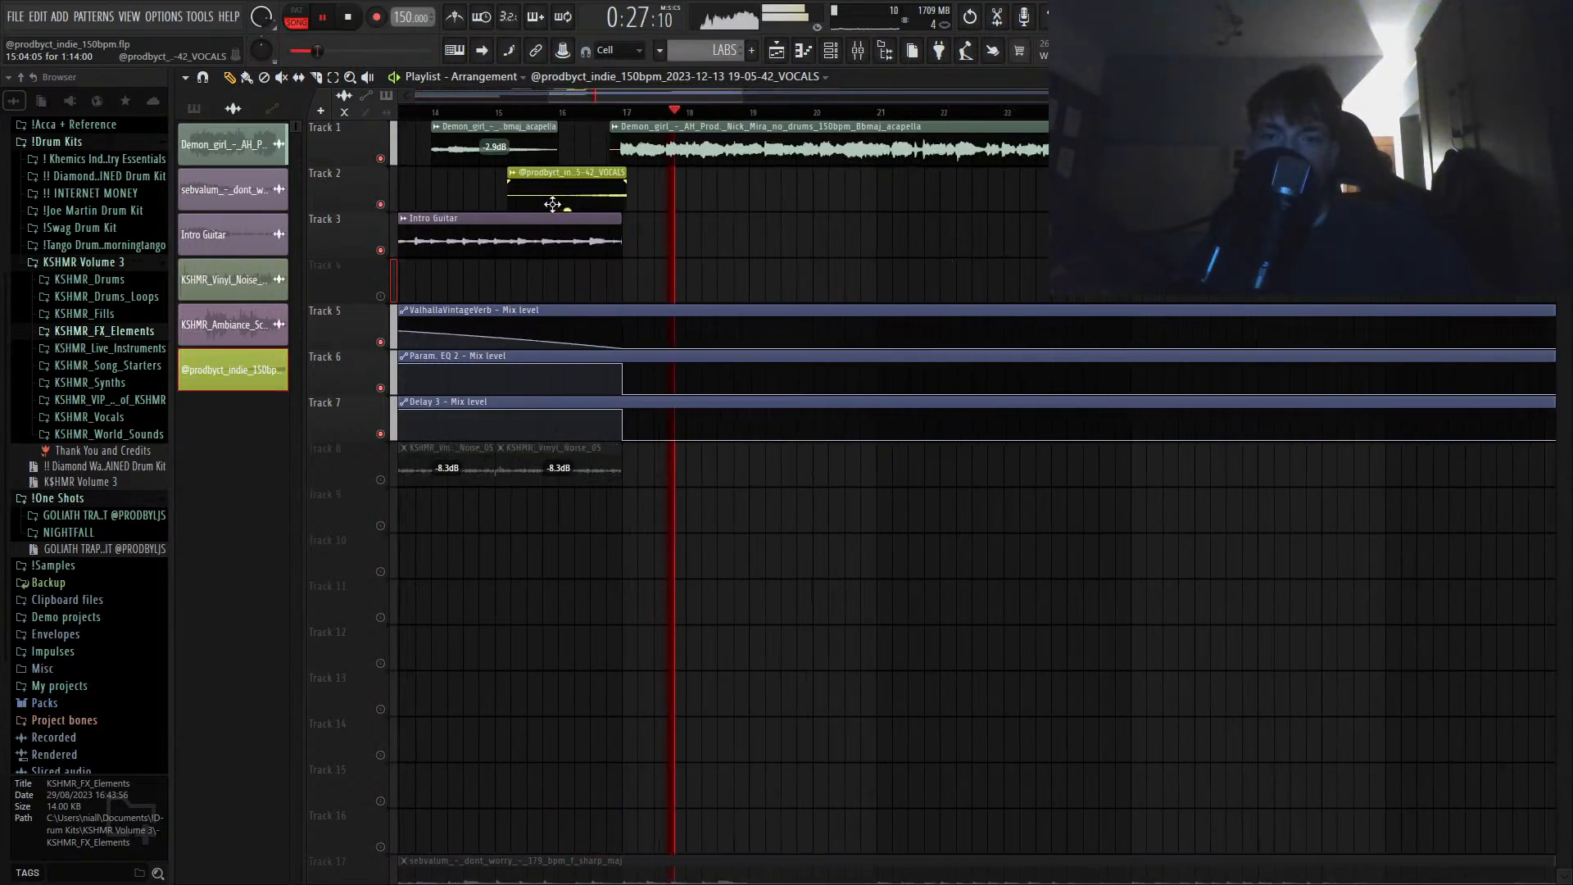
pyautogui.scroll(2, 578, 205)
pyautogui.scroll(-5, 766, 210)
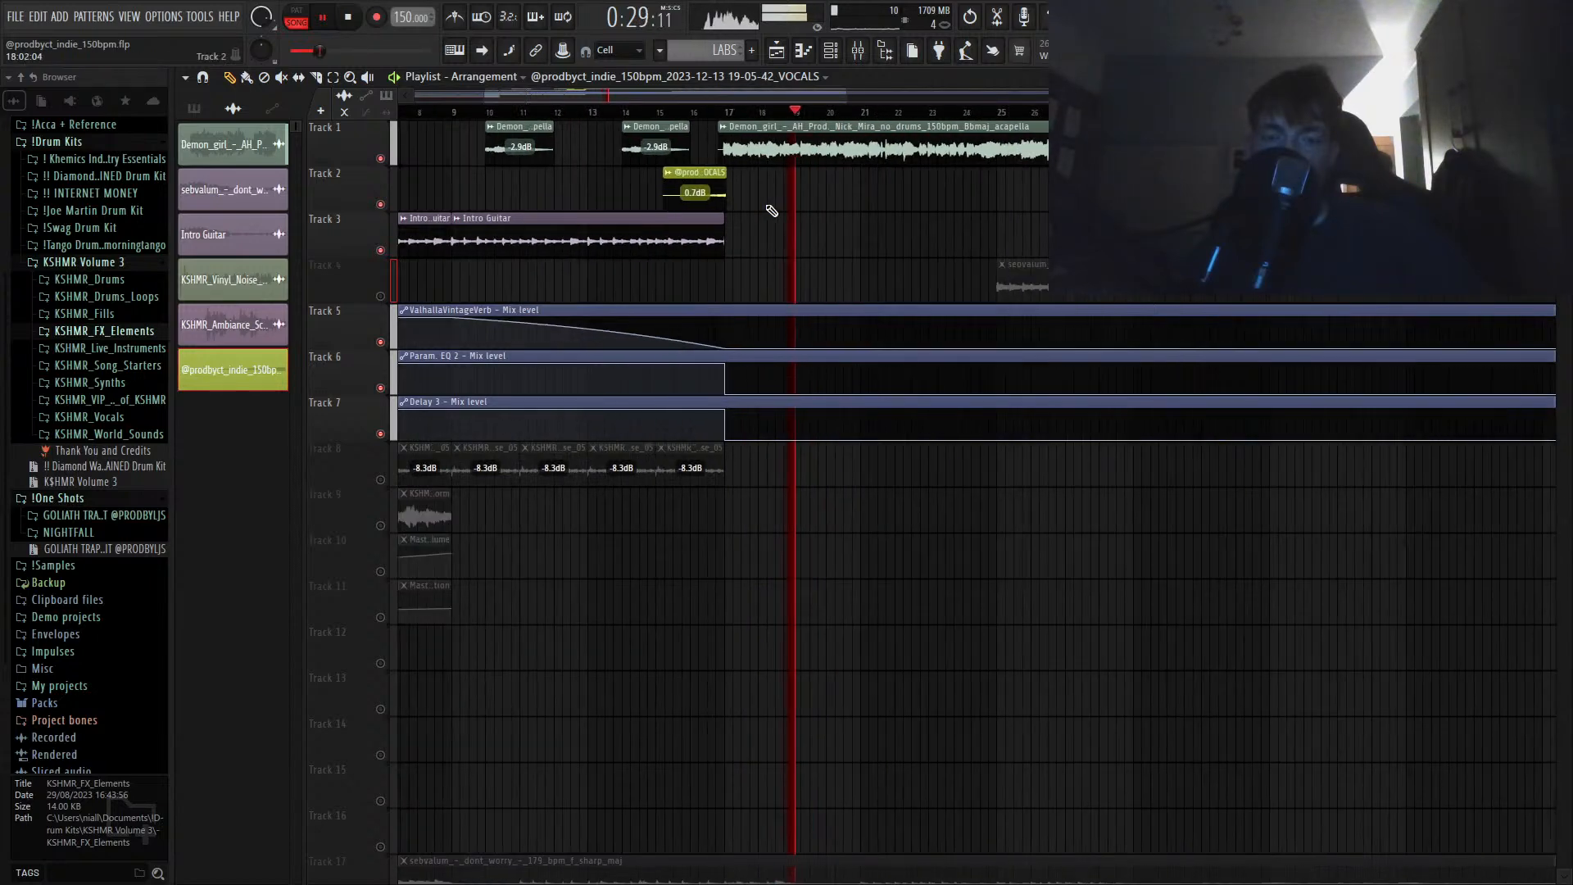
pyautogui.press('space')
pyautogui.moveTo(690, 276); pyautogui.dragTo(600, 274)
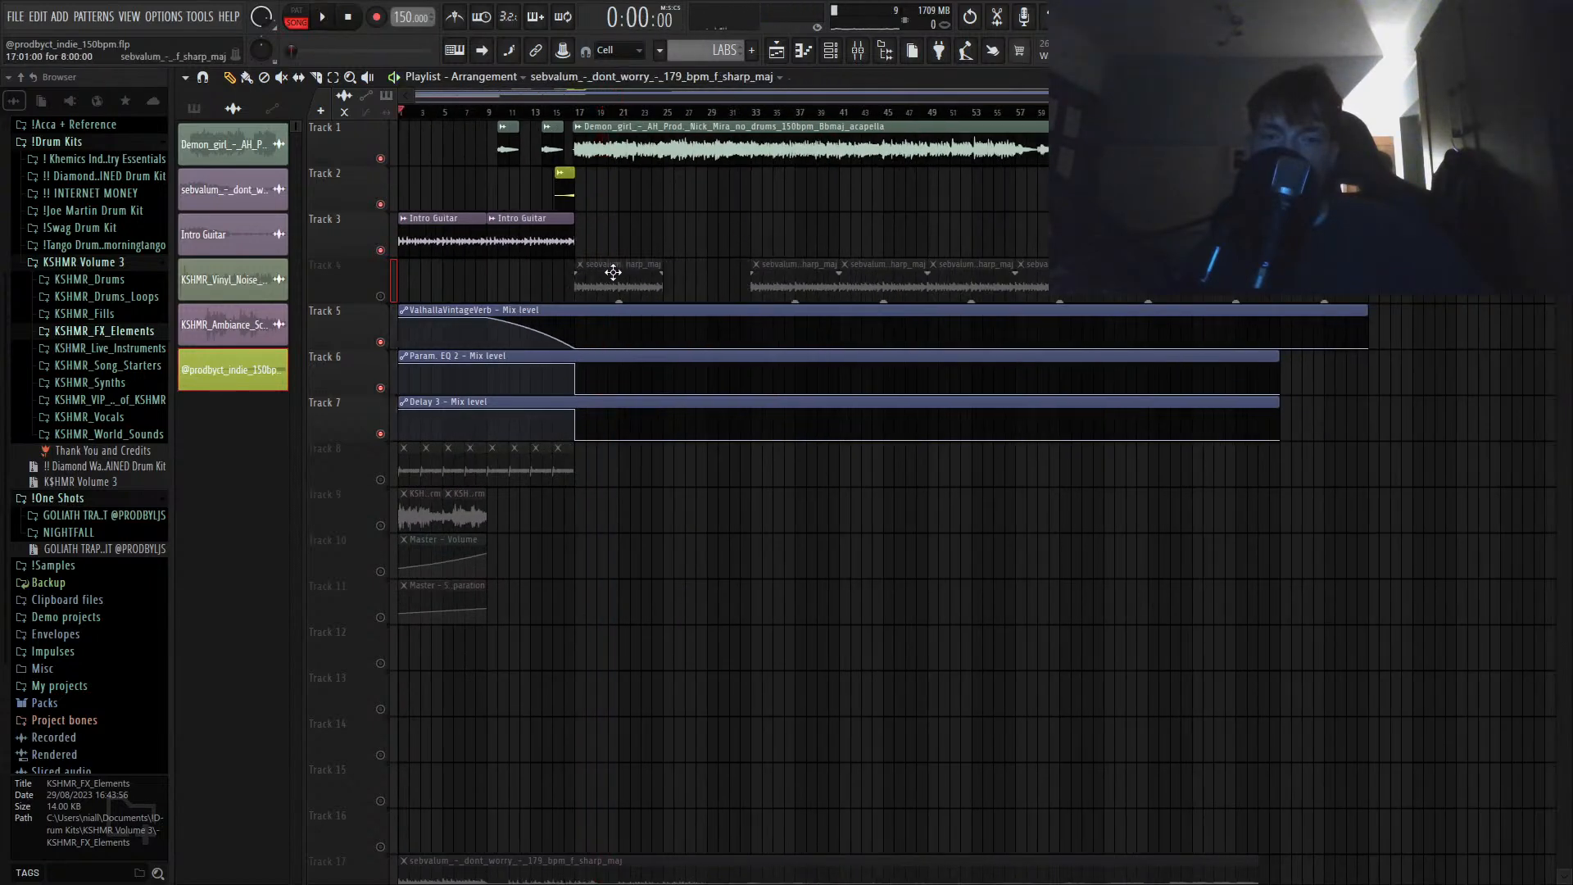
pyautogui.click(381, 296)
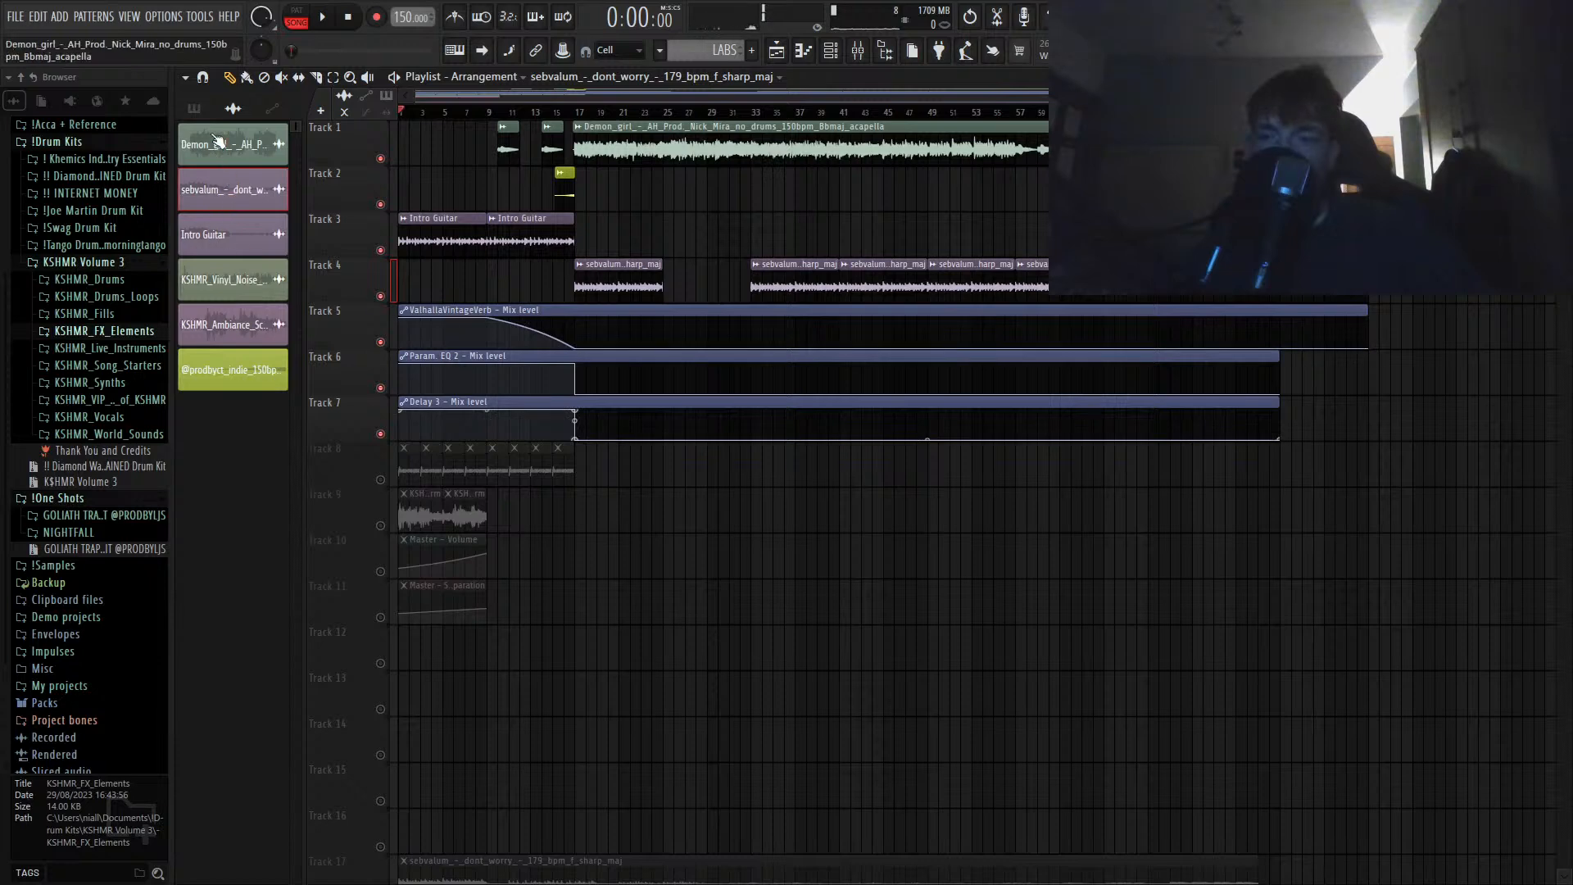
# Step: Place the T-Bird Fingered pattern on Track 3 at bar 17, directly after the Intro Guitar
pyautogui.click(194, 110)
pyautogui.moveTo(218, 166); pyautogui.dragTo(577, 235)
# Step: Move the ValhallaVintageVerb, Param. EQ 2 and Delay 3 automation clips down to Tracks 12 to 14
pyautogui.moveTo(1443, 323); pyautogui.dragTo(970, 432)
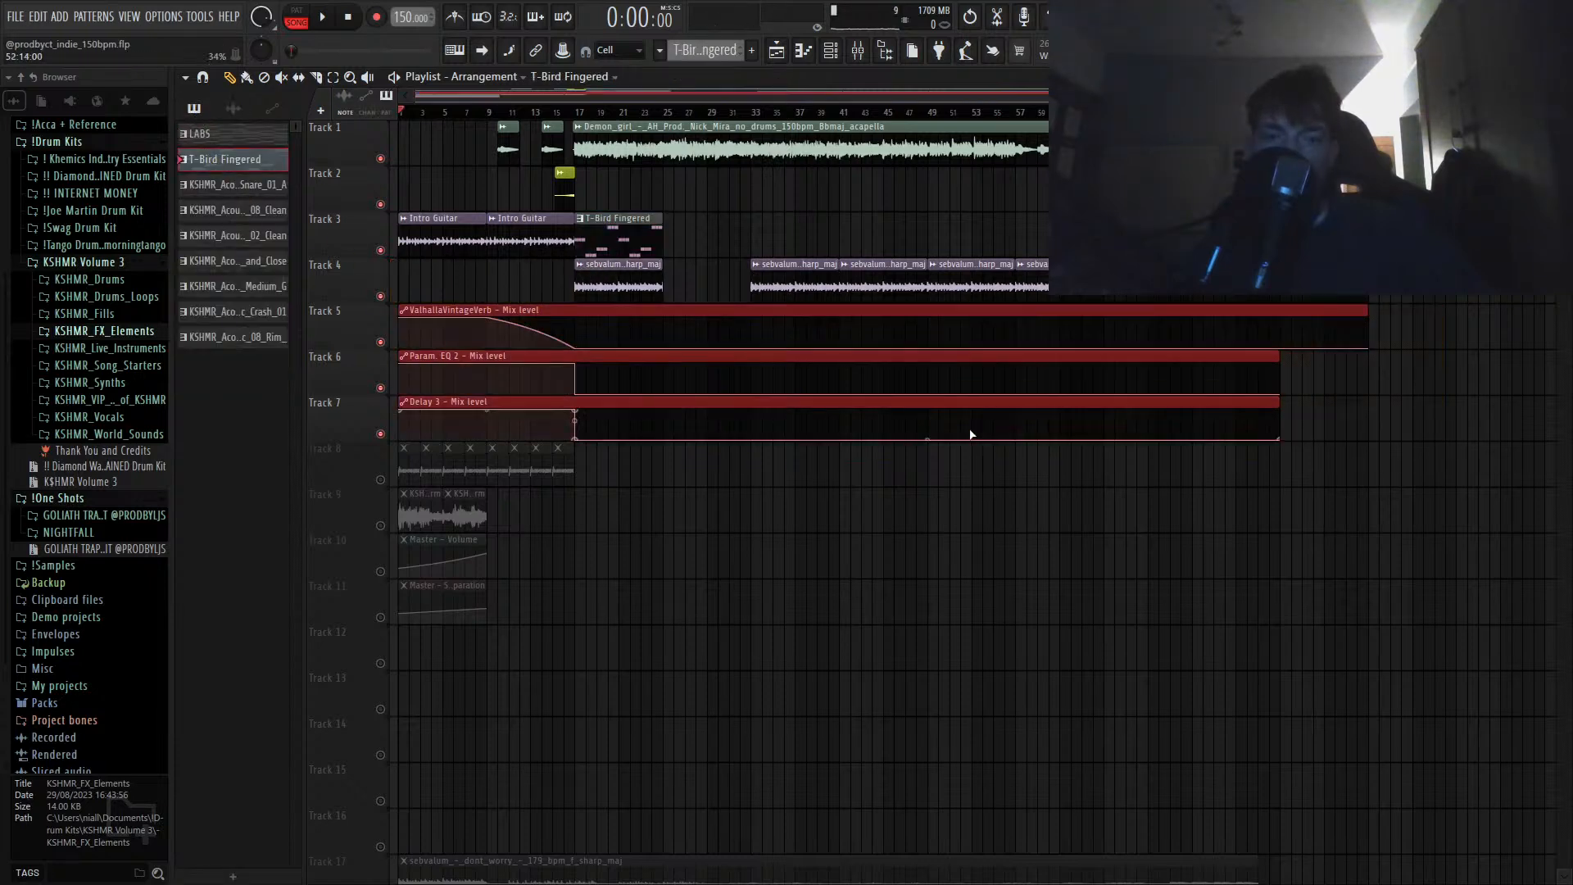
pyautogui.scroll(-3, 969, 433)
pyautogui.hotkey('shift', 'Down')
pyautogui.hotkey('shift', 'Down')
pyautogui.hotkey('shift', 'Down')
pyautogui.hotkey('shift', 'Down')
pyautogui.hotkey('shift', 'Down')
pyautogui.hotkey('shift', 'Down')
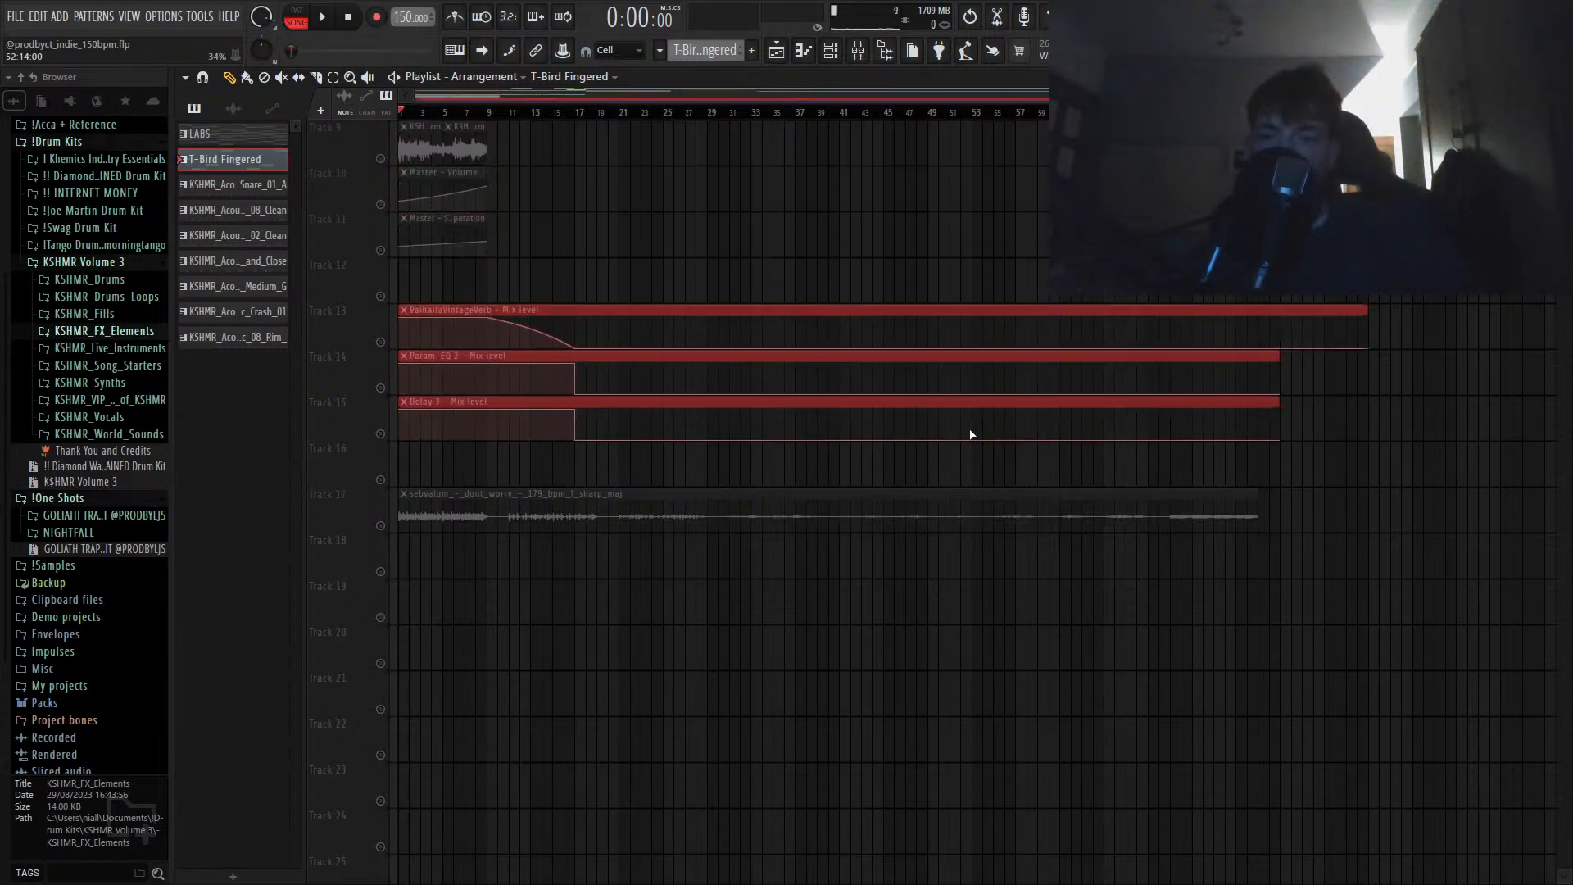
pyautogui.hotkey('shift', 'Up')
pyautogui.scroll(1, 975, 432)
pyautogui.scroll(3, 988, 434)
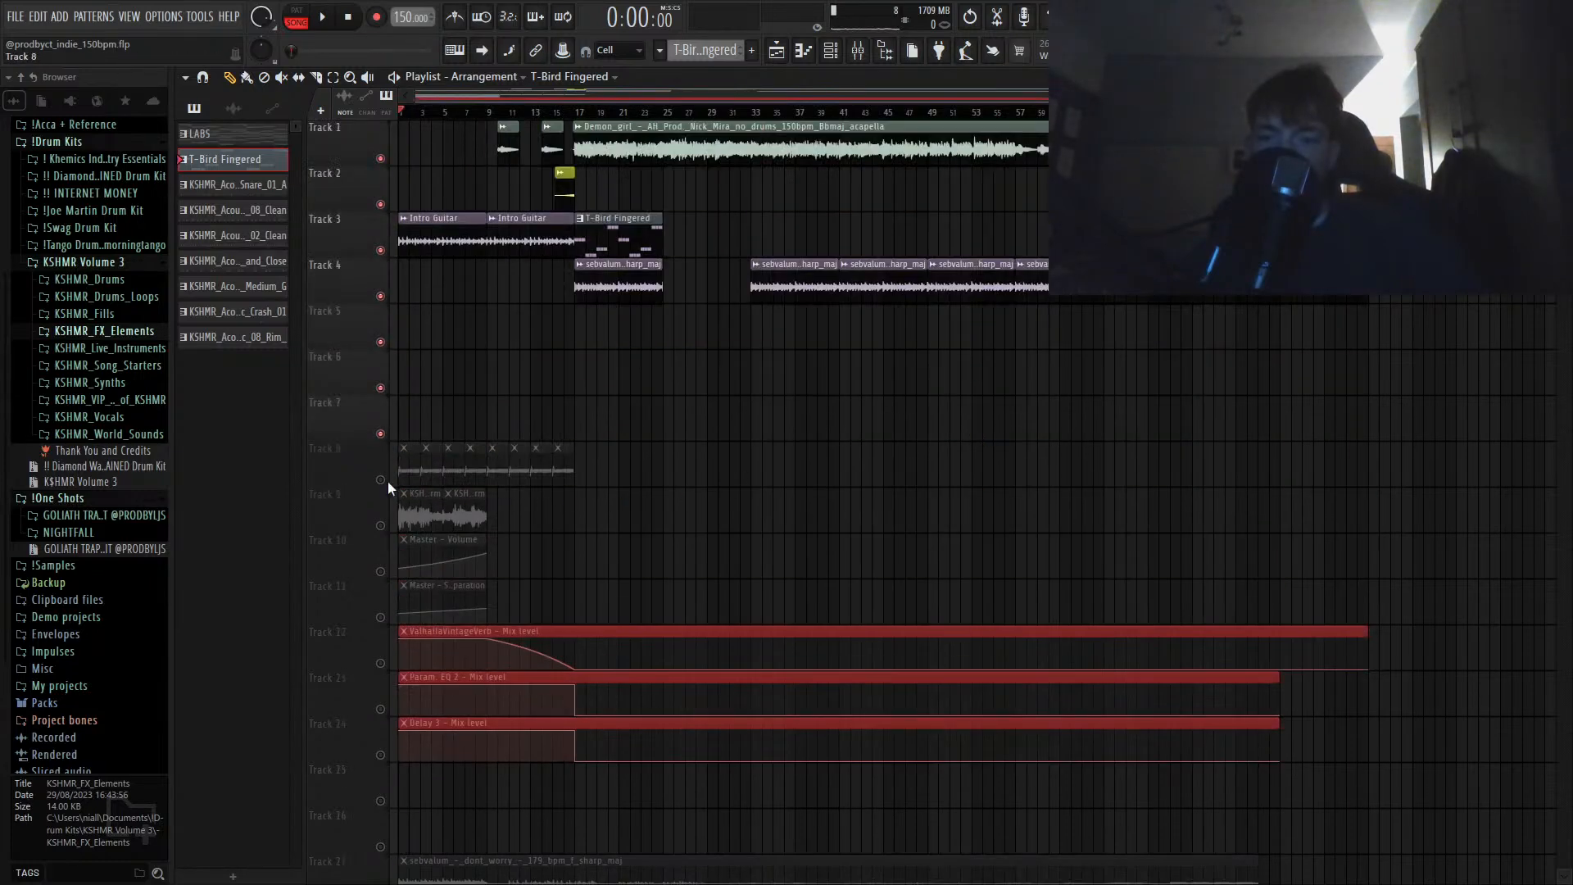
# Step: Unmute Tracks 8 to 17 and play the transition into the vocal, bass and loop from about bar 15
pyautogui.press('space')
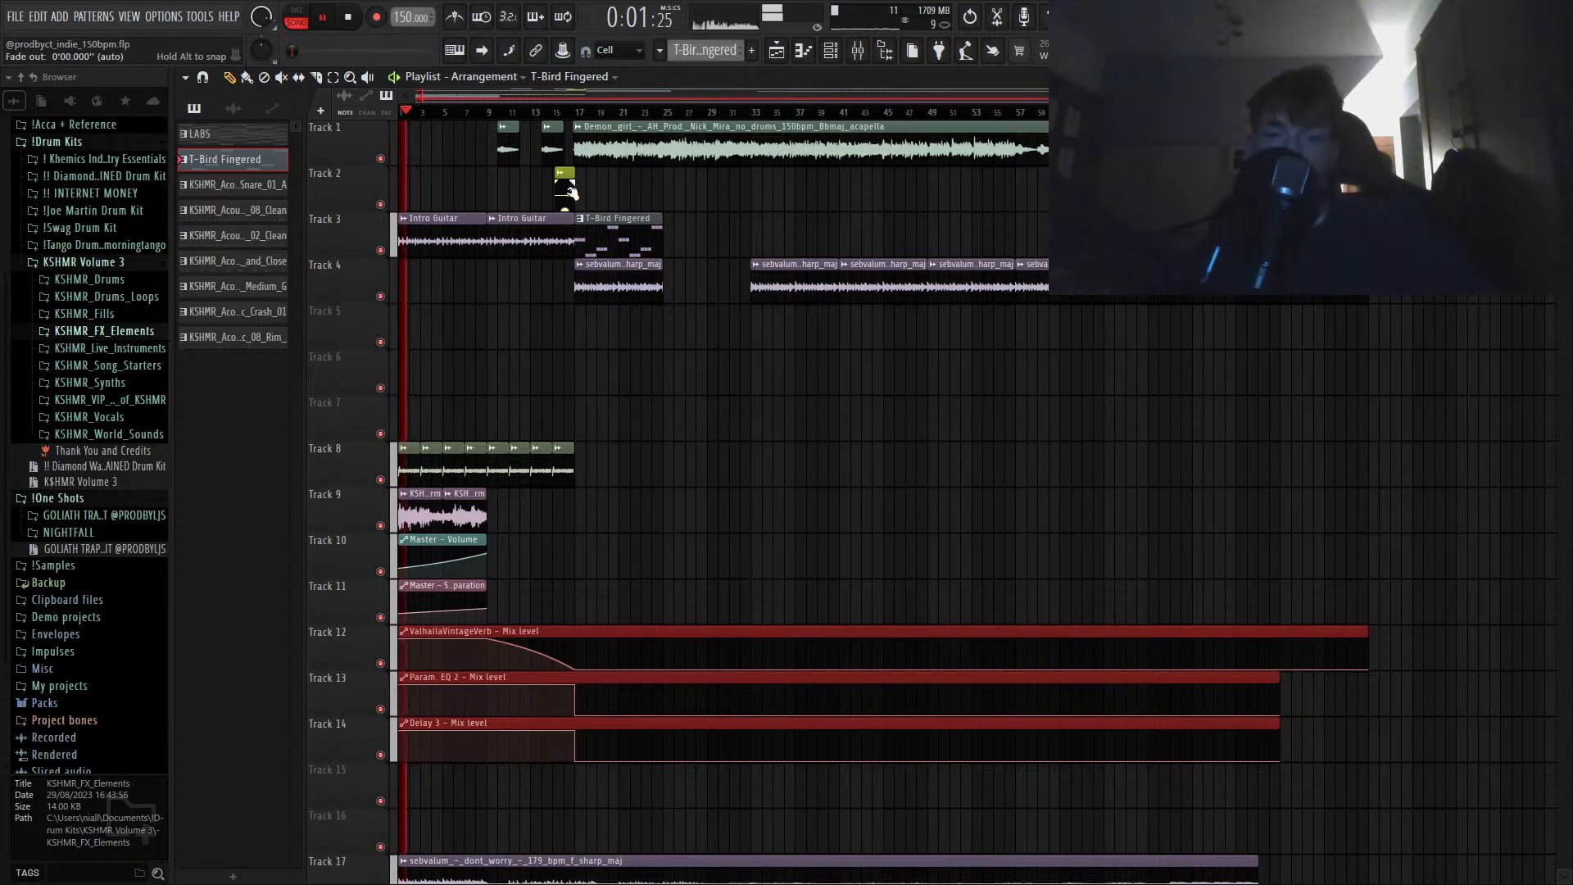
pyautogui.press('space')
pyautogui.click(555, 112)
pyautogui.press('space')
pyautogui.scroll(3, 562, 233)
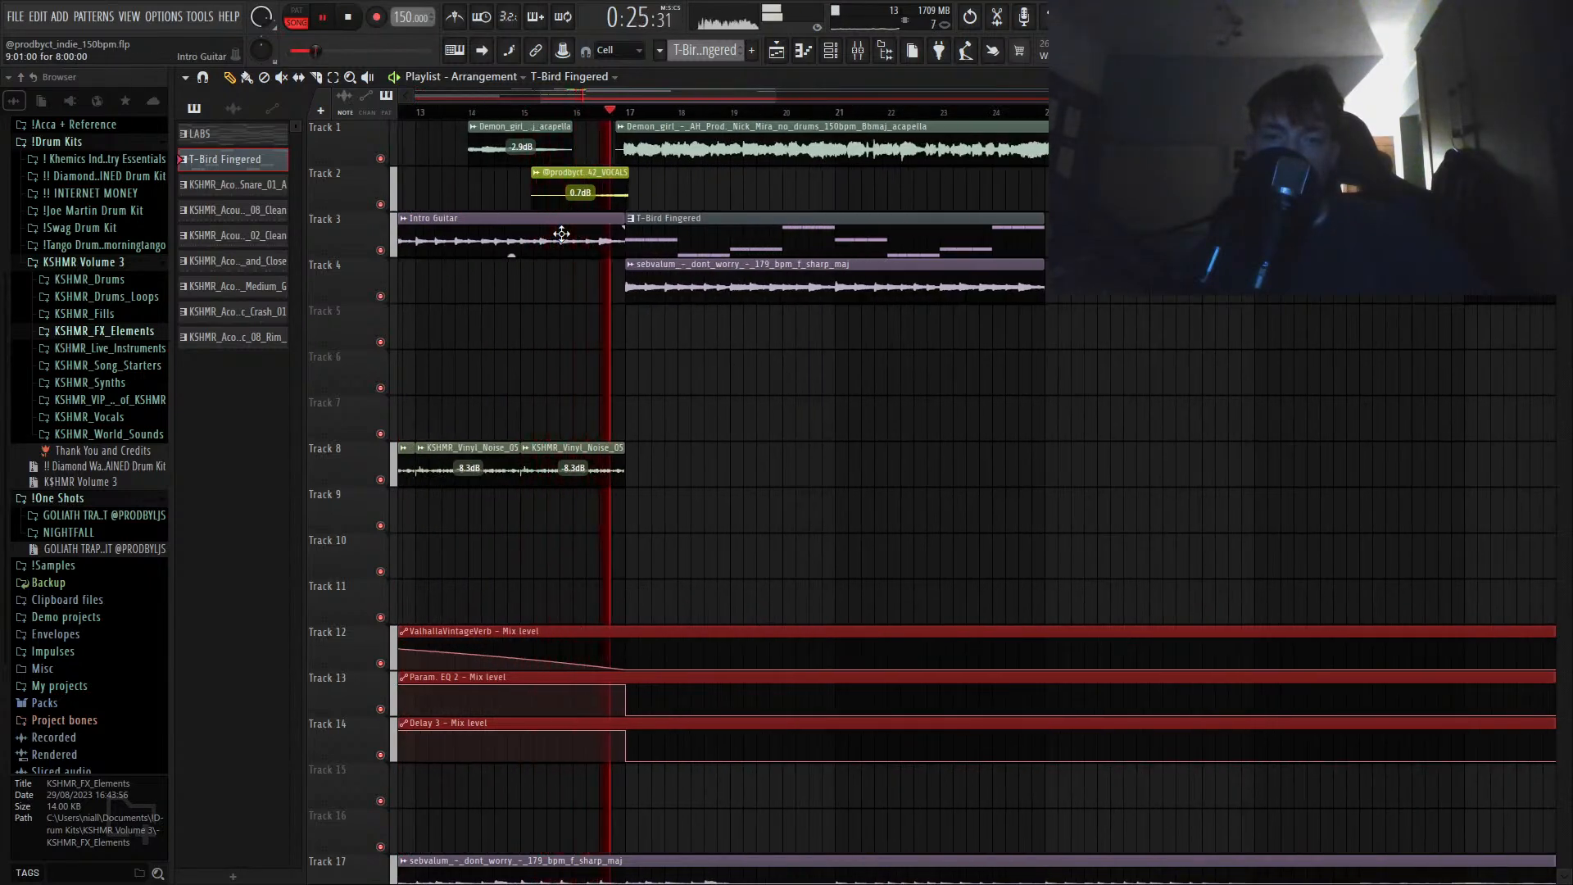
pyautogui.scroll(-3, 602, 252)
pyautogui.scroll(1, 598, 258)
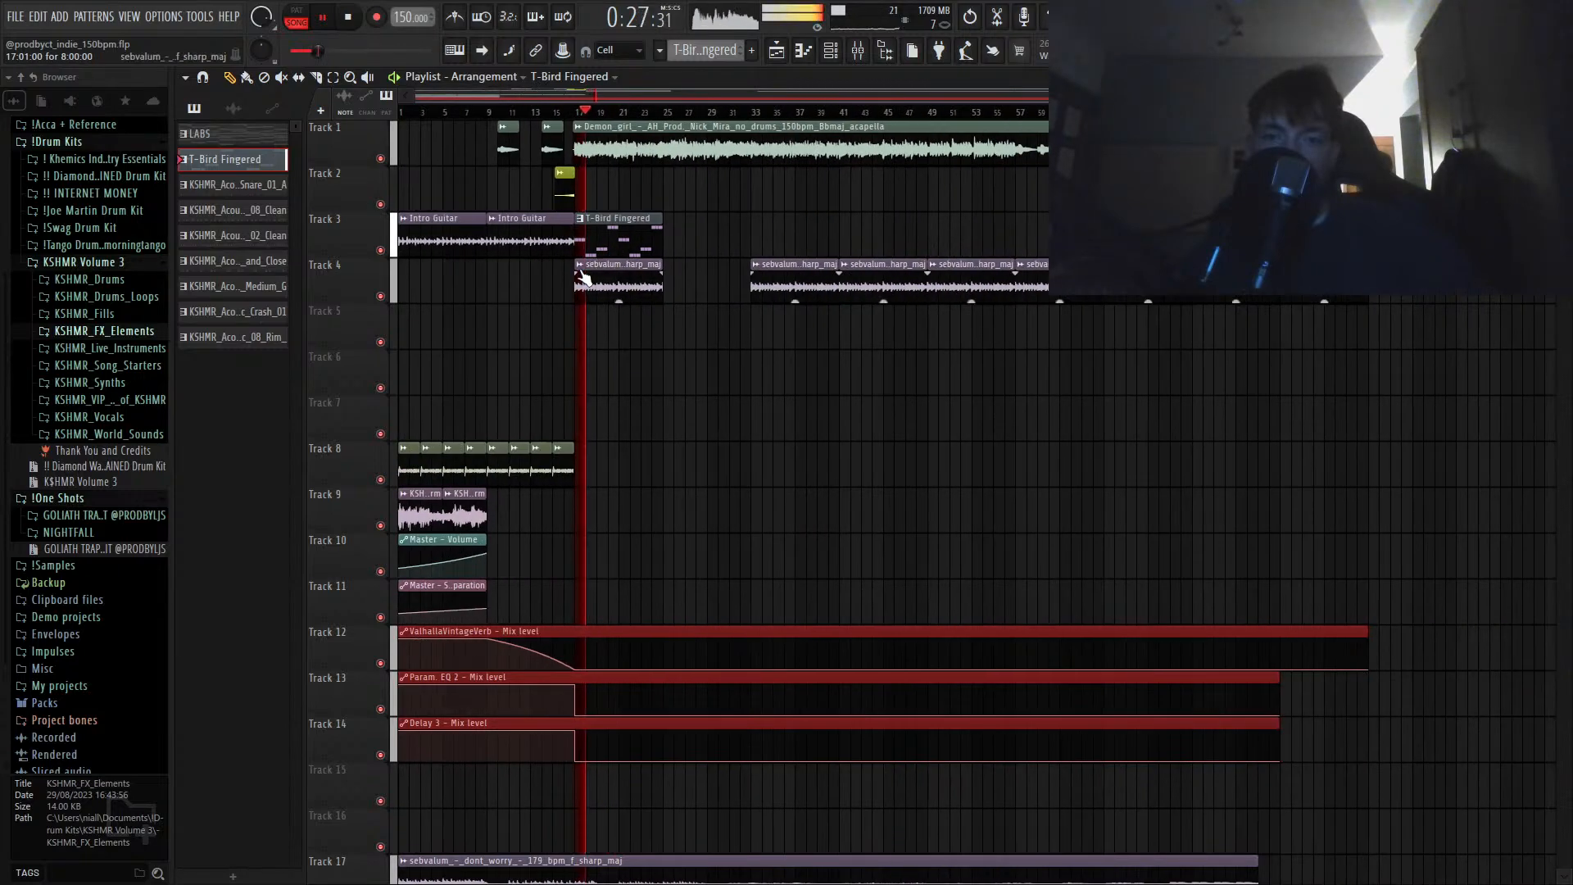
pyautogui.scroll(-3, 579, 274)
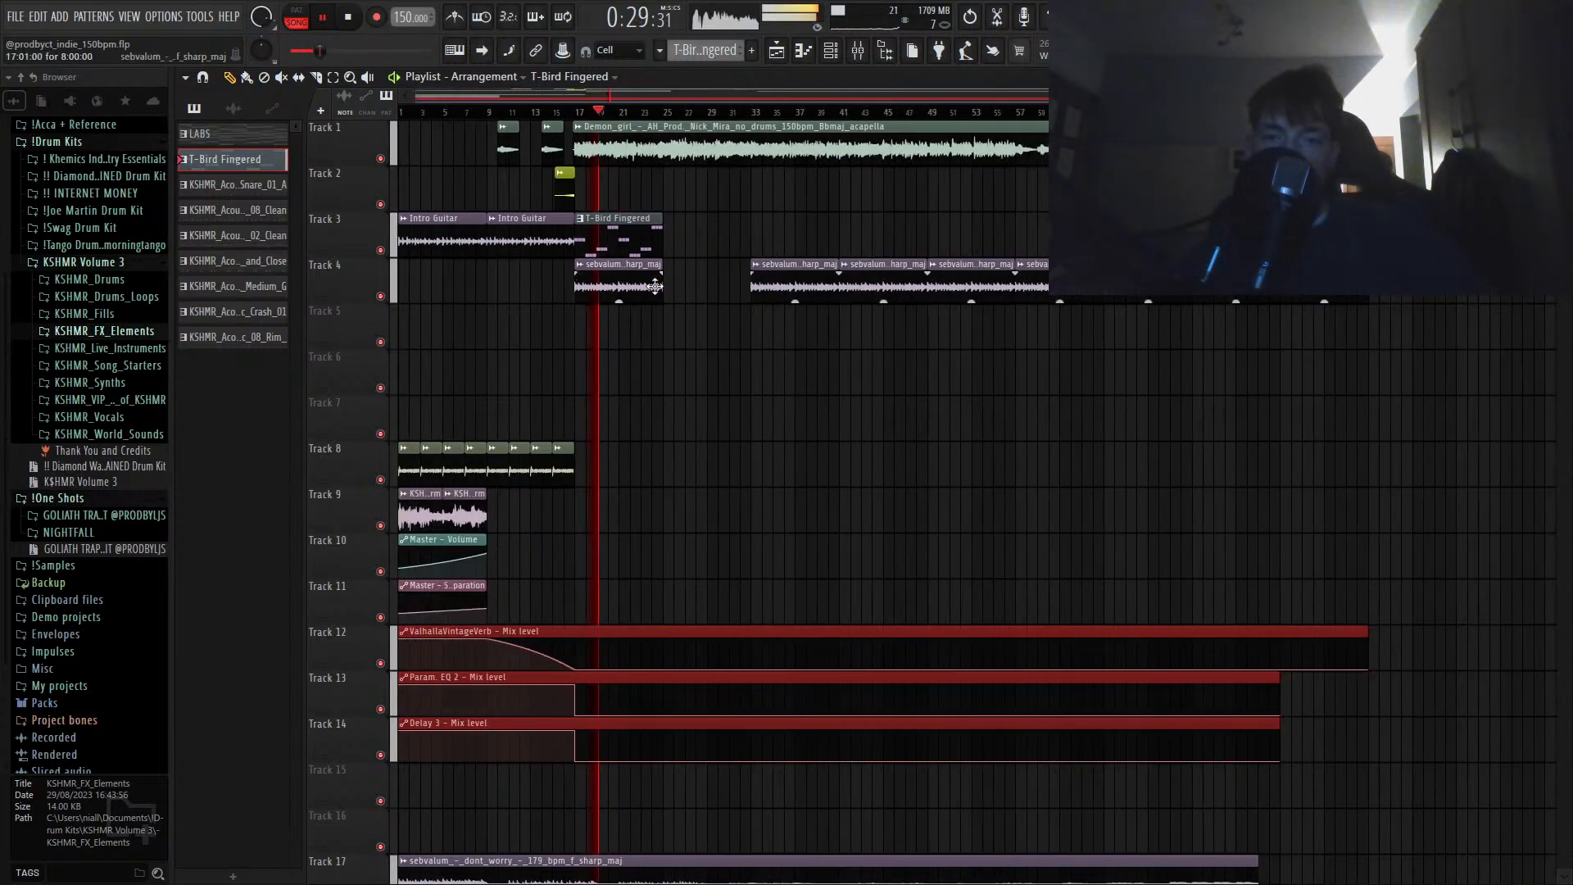
pyautogui.click(631, 237)
pyautogui.press('space')
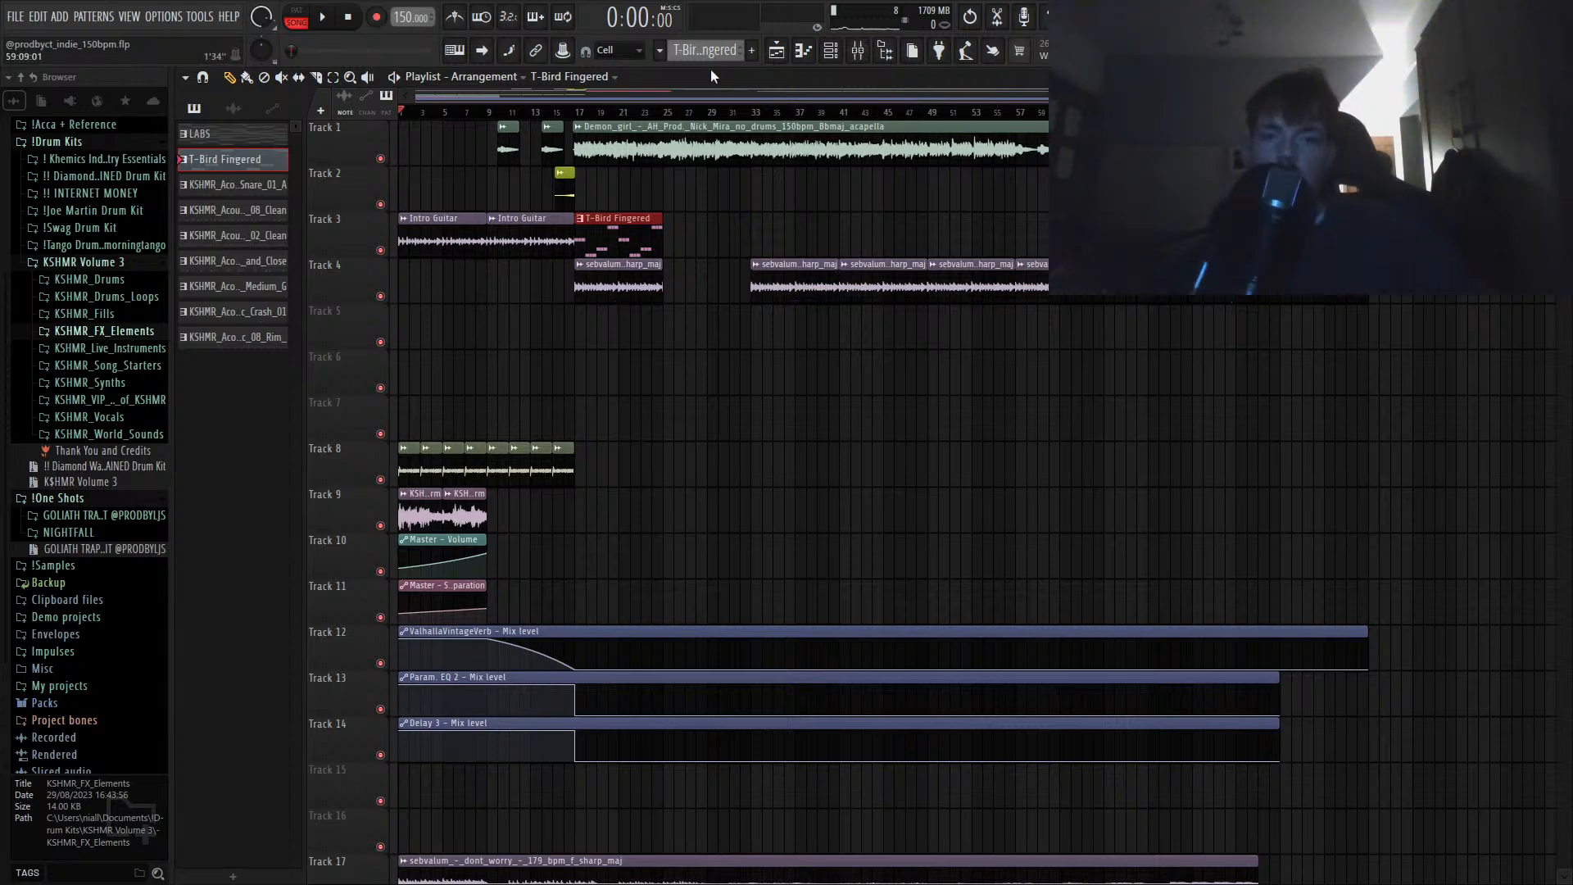
# Step: Play the intro from the start and again from about bar 9 into the vocal, muting Track 17
pyautogui.press('space')
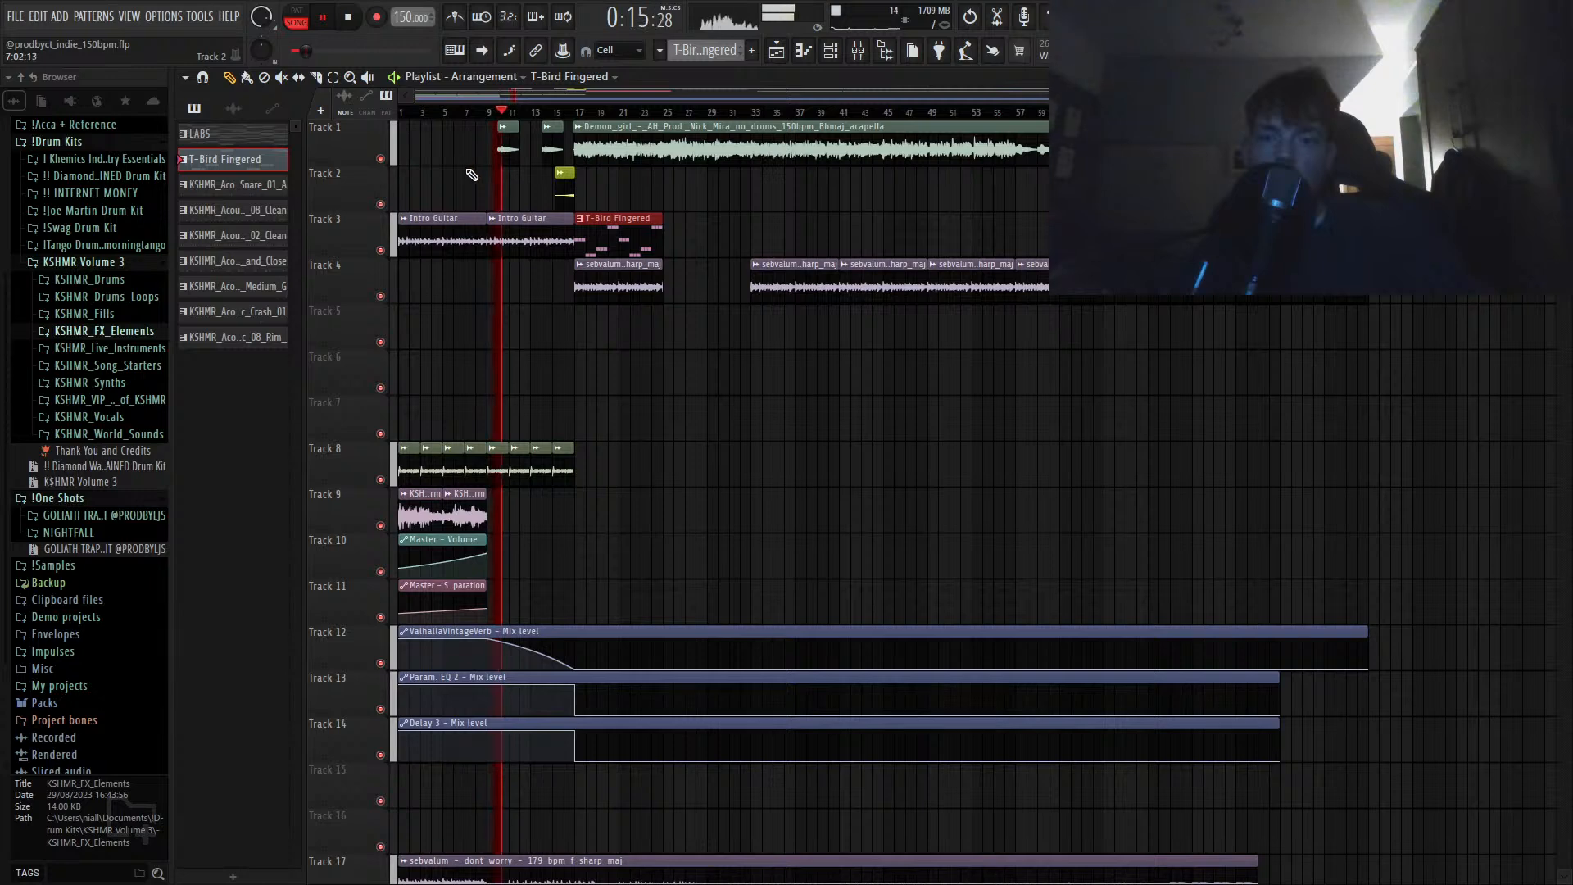
pyautogui.press('space')
pyautogui.scroll(2, 473, 178)
pyautogui.click(522, 112)
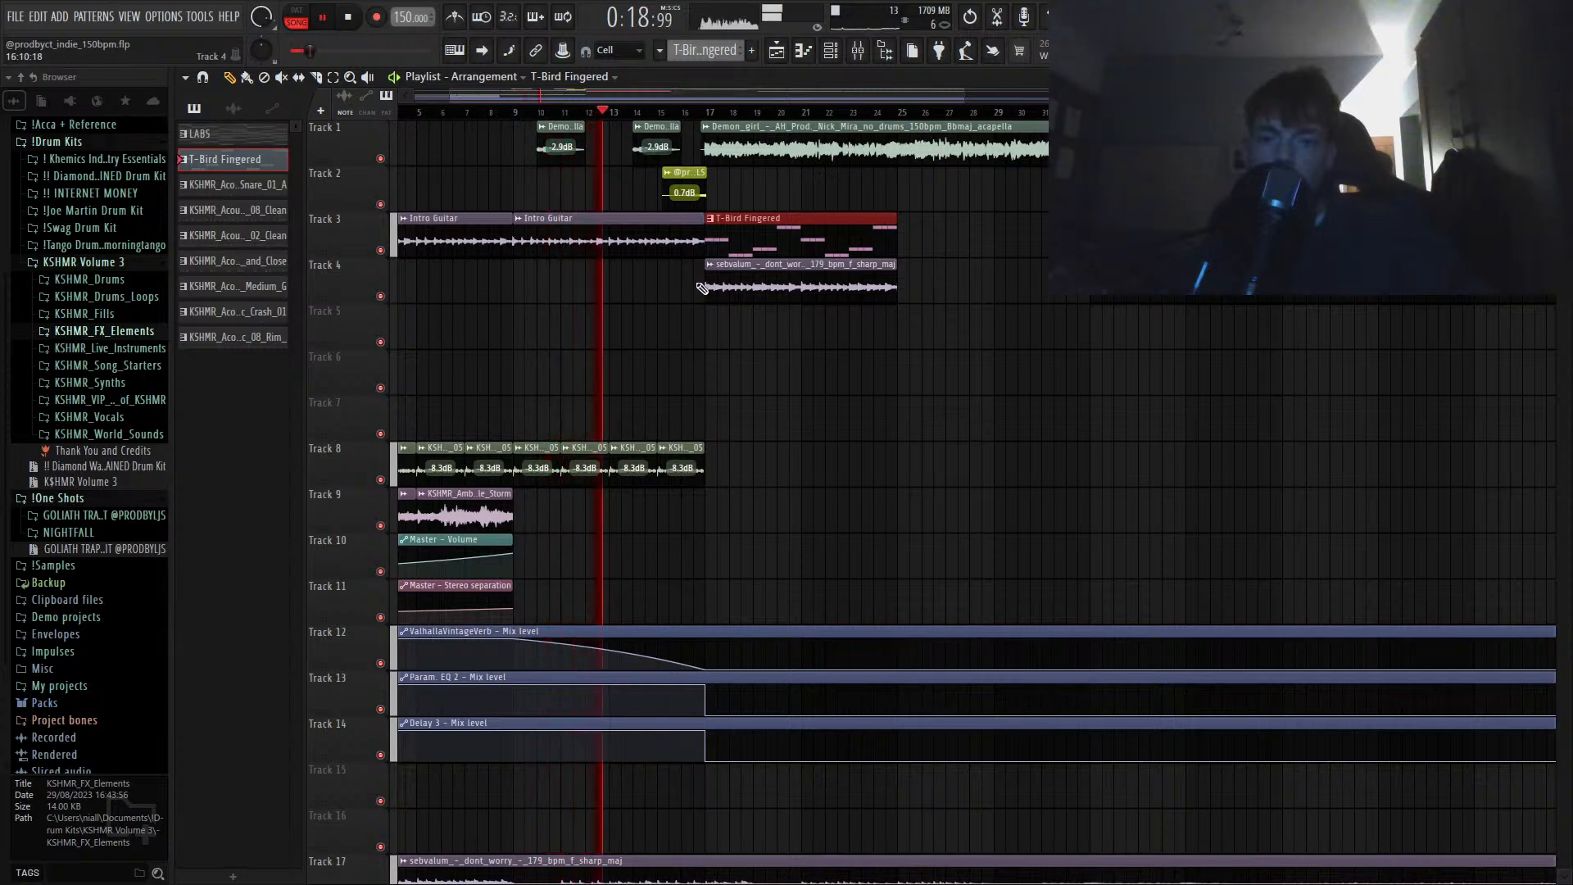
pyautogui.scroll(-7, 699, 295)
pyautogui.scroll(7, 385, 531)
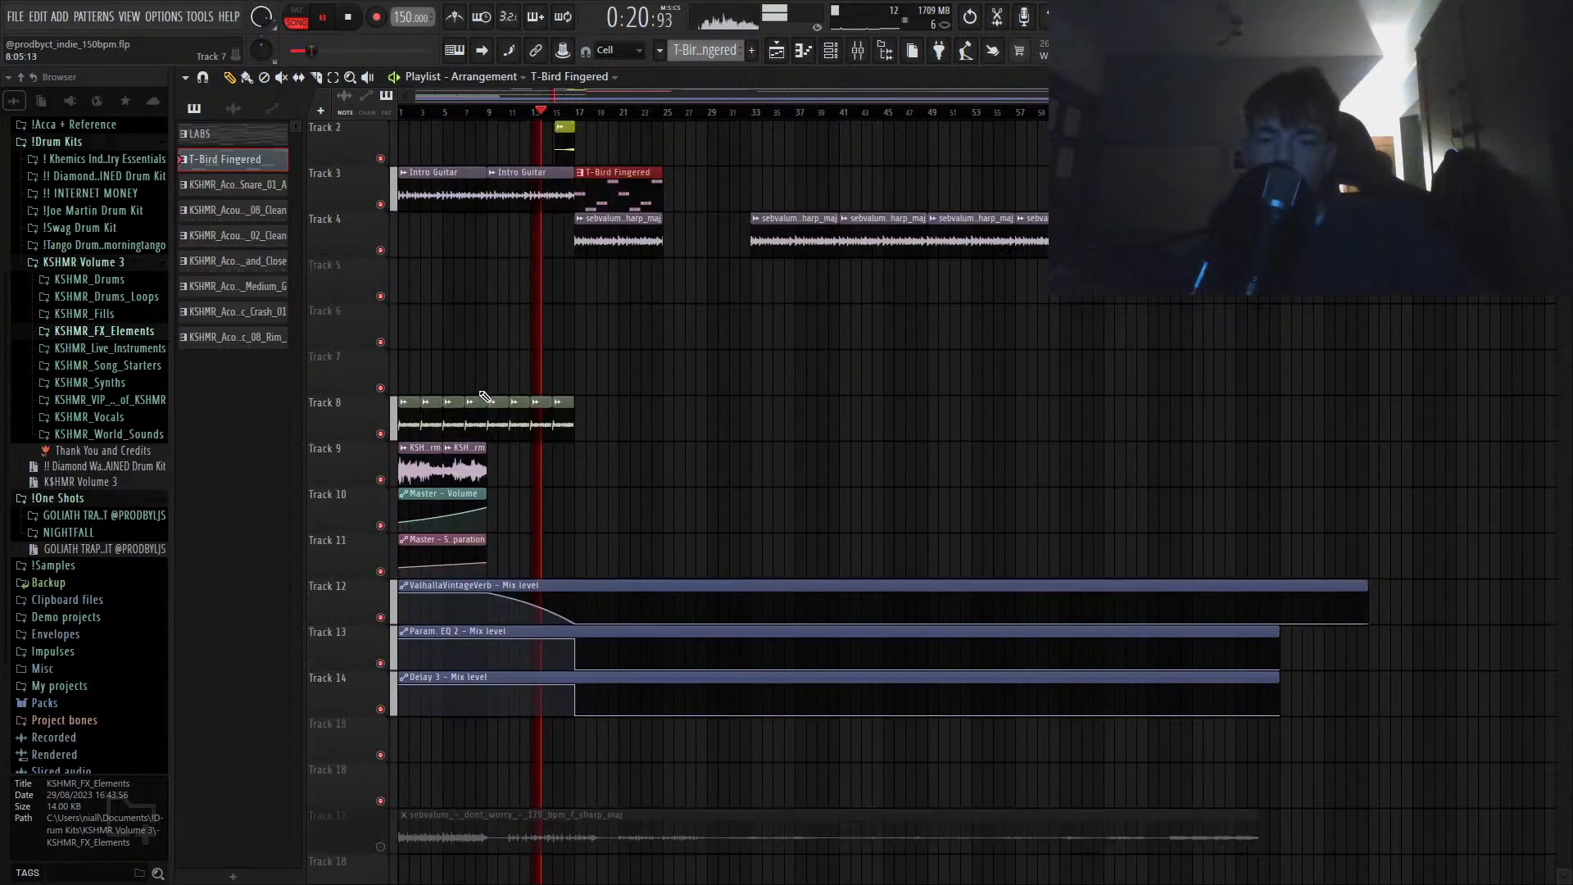
pyautogui.scroll(4, 519, 351)
pyautogui.scroll(-5, 632, 336)
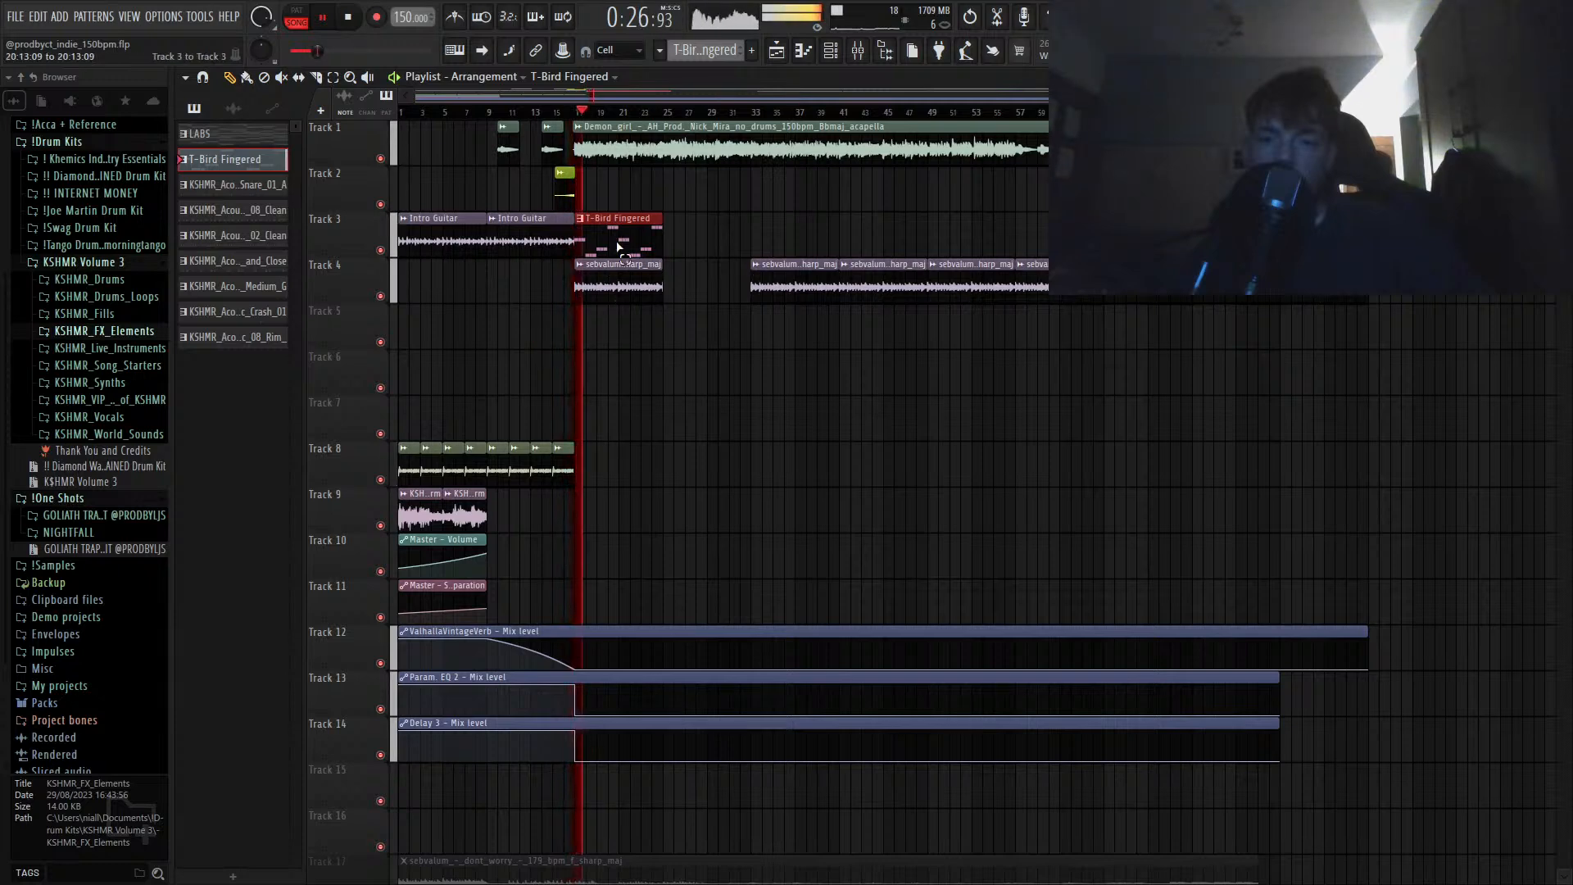
# Step: Place the seven KSHMR drum patterns at bar 17 on Tracks 5 to 11 and extend the crash clip to match the others
pyautogui.click(250, 198)
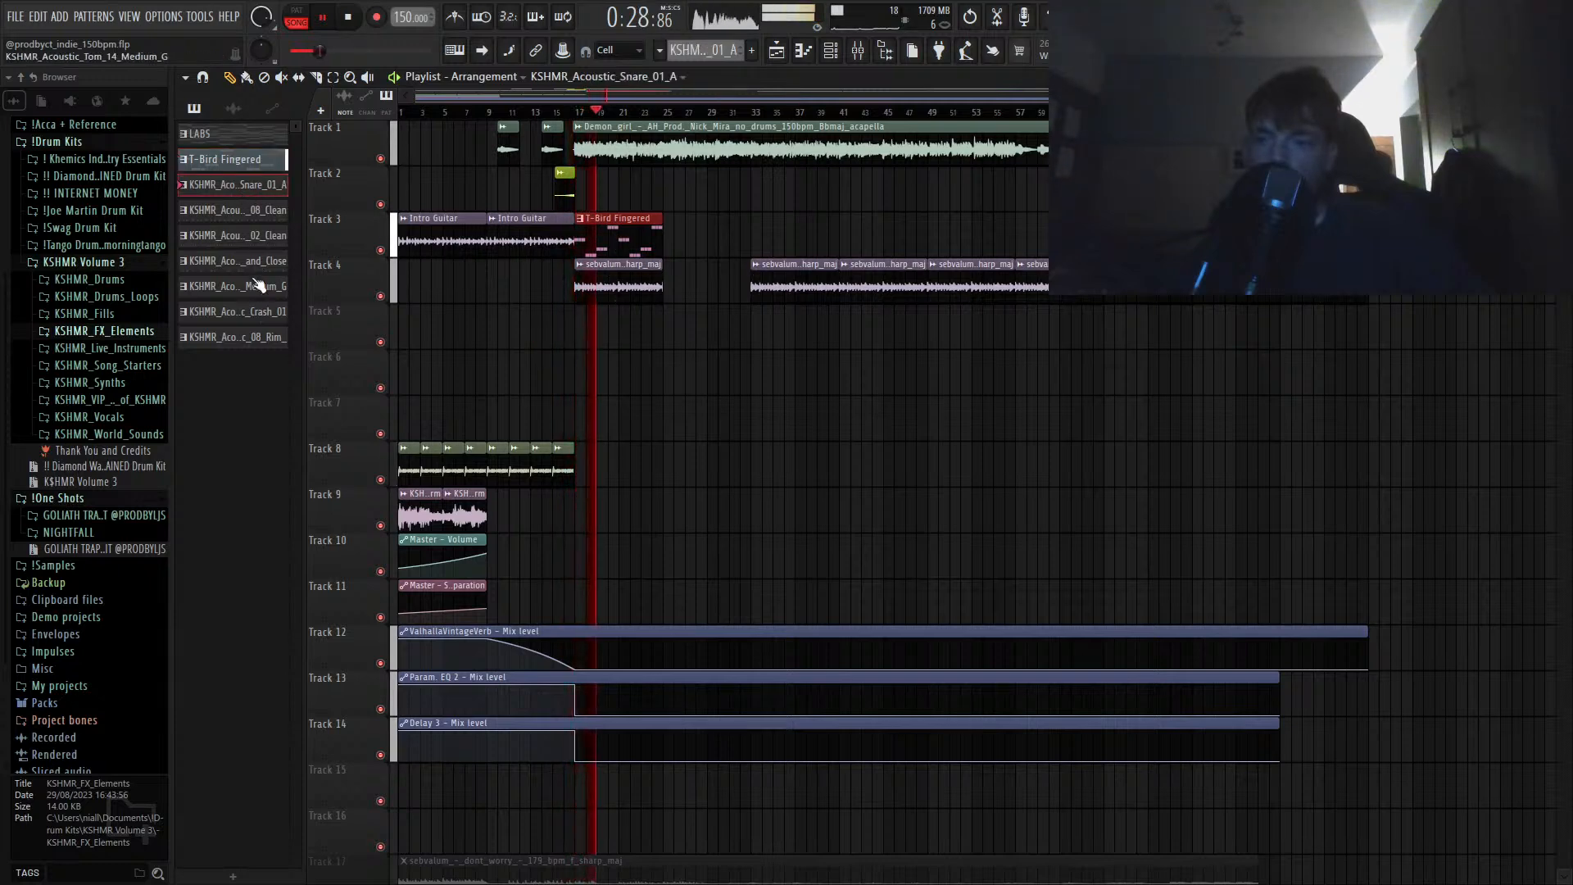
pyautogui.keyDown('shift'); pyautogui.click(235, 336); pyautogui.keyUp('shift')
pyautogui.moveTo(560, 328); pyautogui.dragTo(579, 328)
pyautogui.press('space')
pyautogui.moveTo(646, 546); pyautogui.dragTo(664, 545)
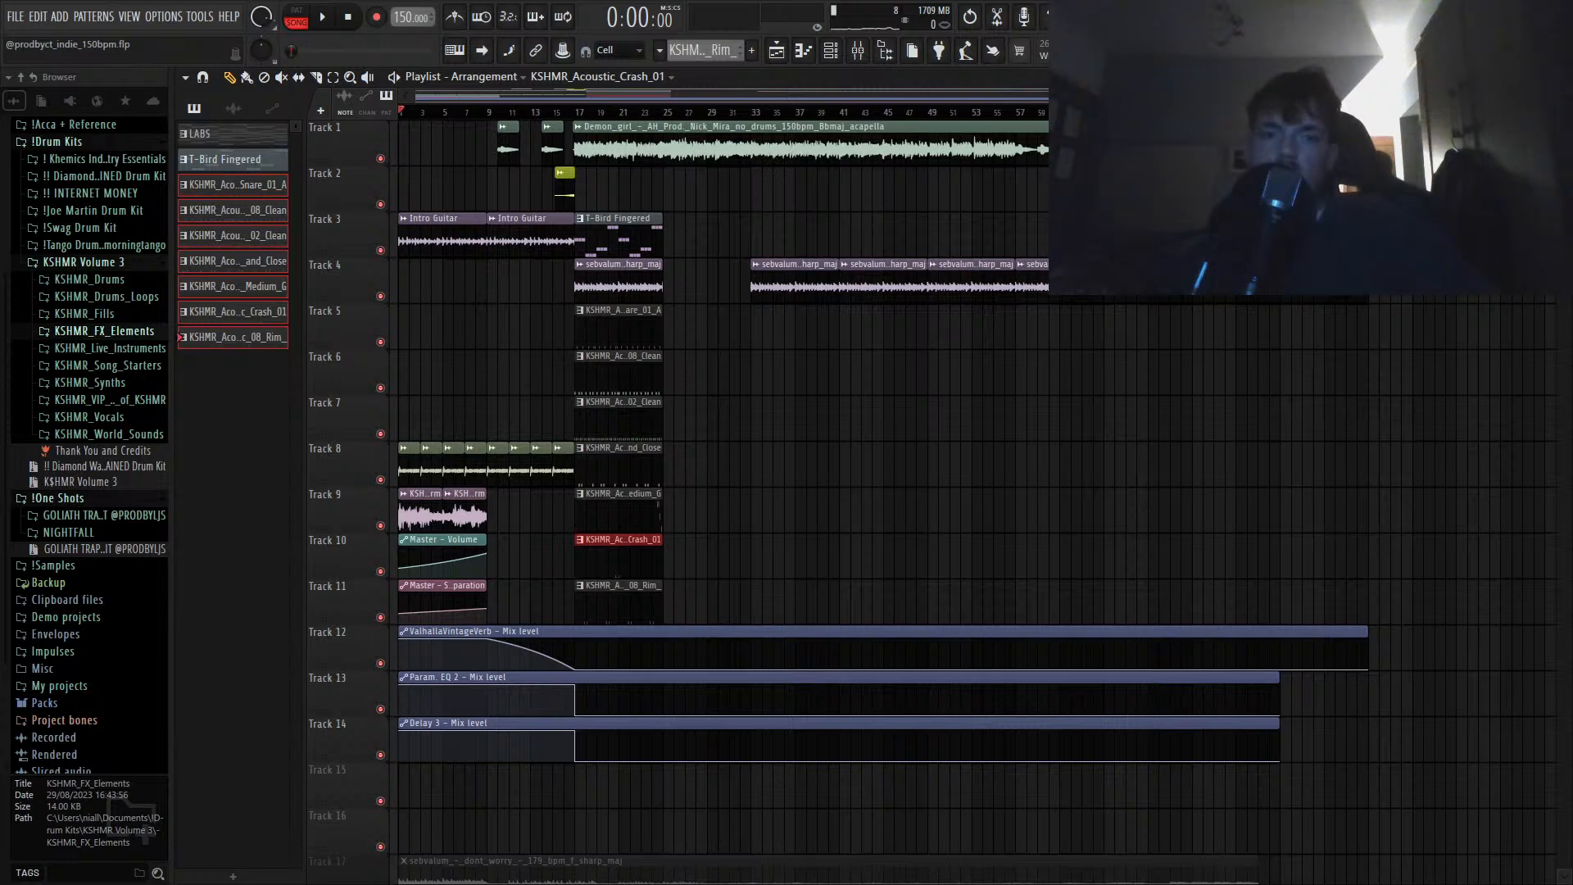
# Step: Inspect the Intro Guitar and Master mixer tracks, including the Fruity soft clipper on the Master
pyautogui.click(858, 50)
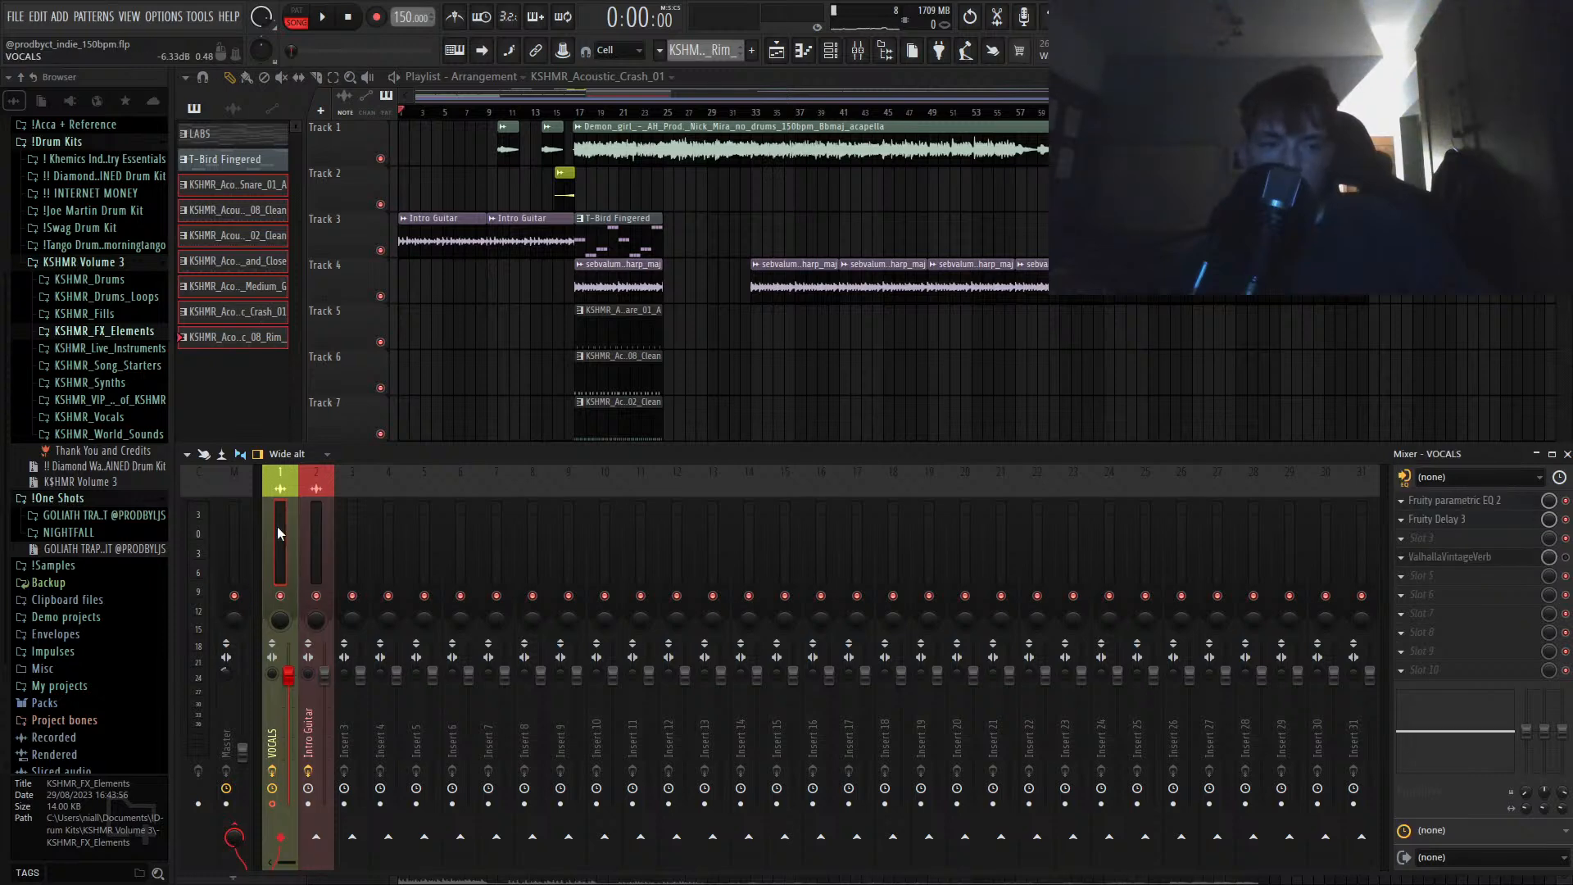
pyautogui.click(323, 530)
pyautogui.click(234, 529)
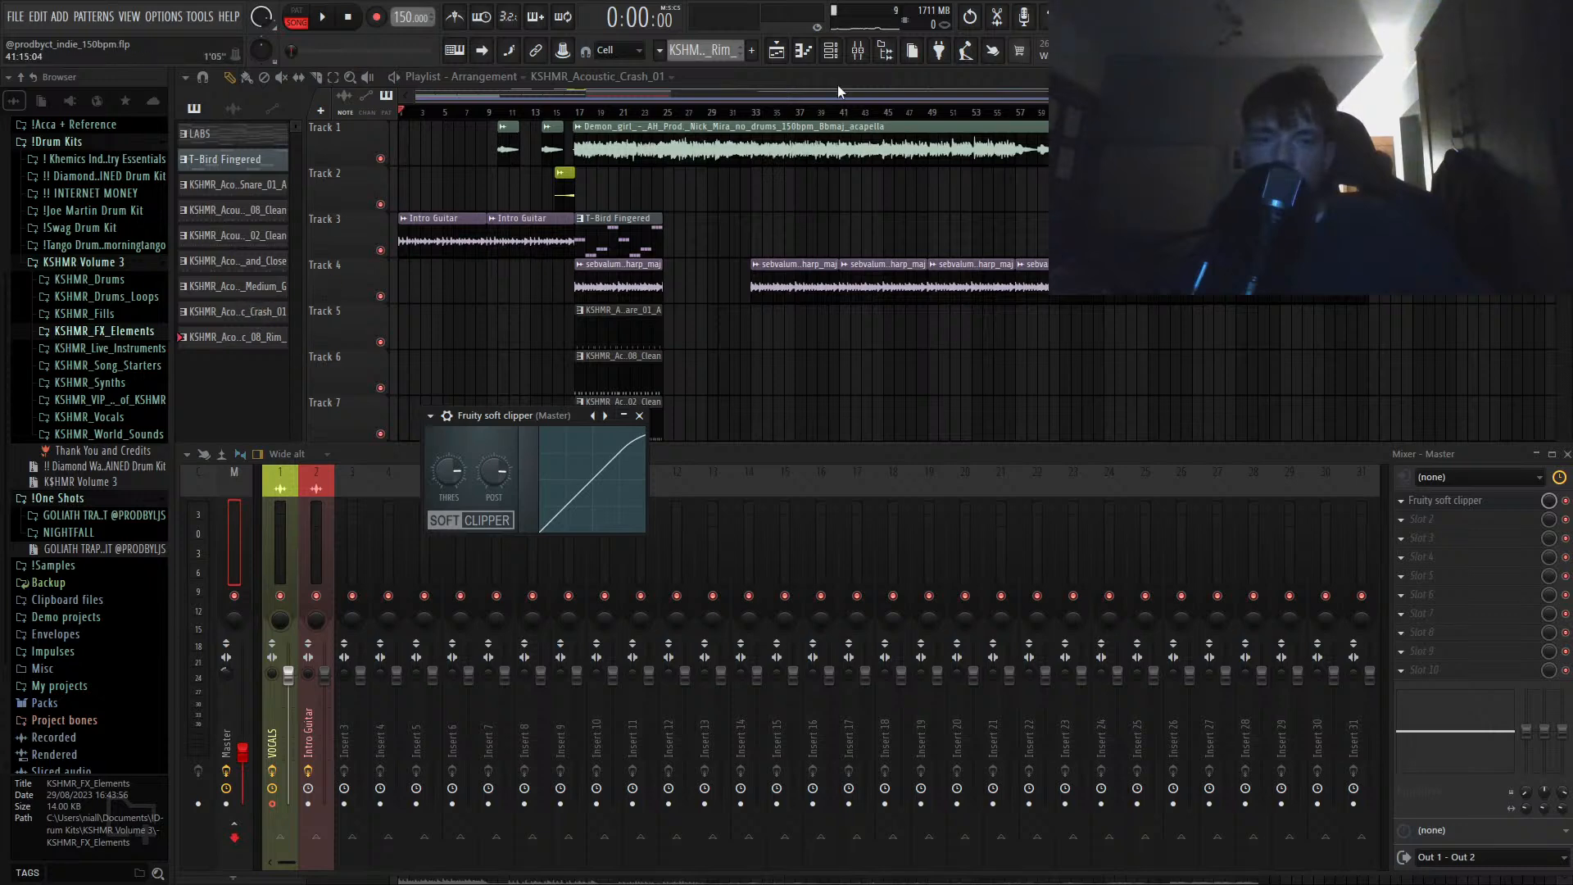
pyautogui.press('F12')
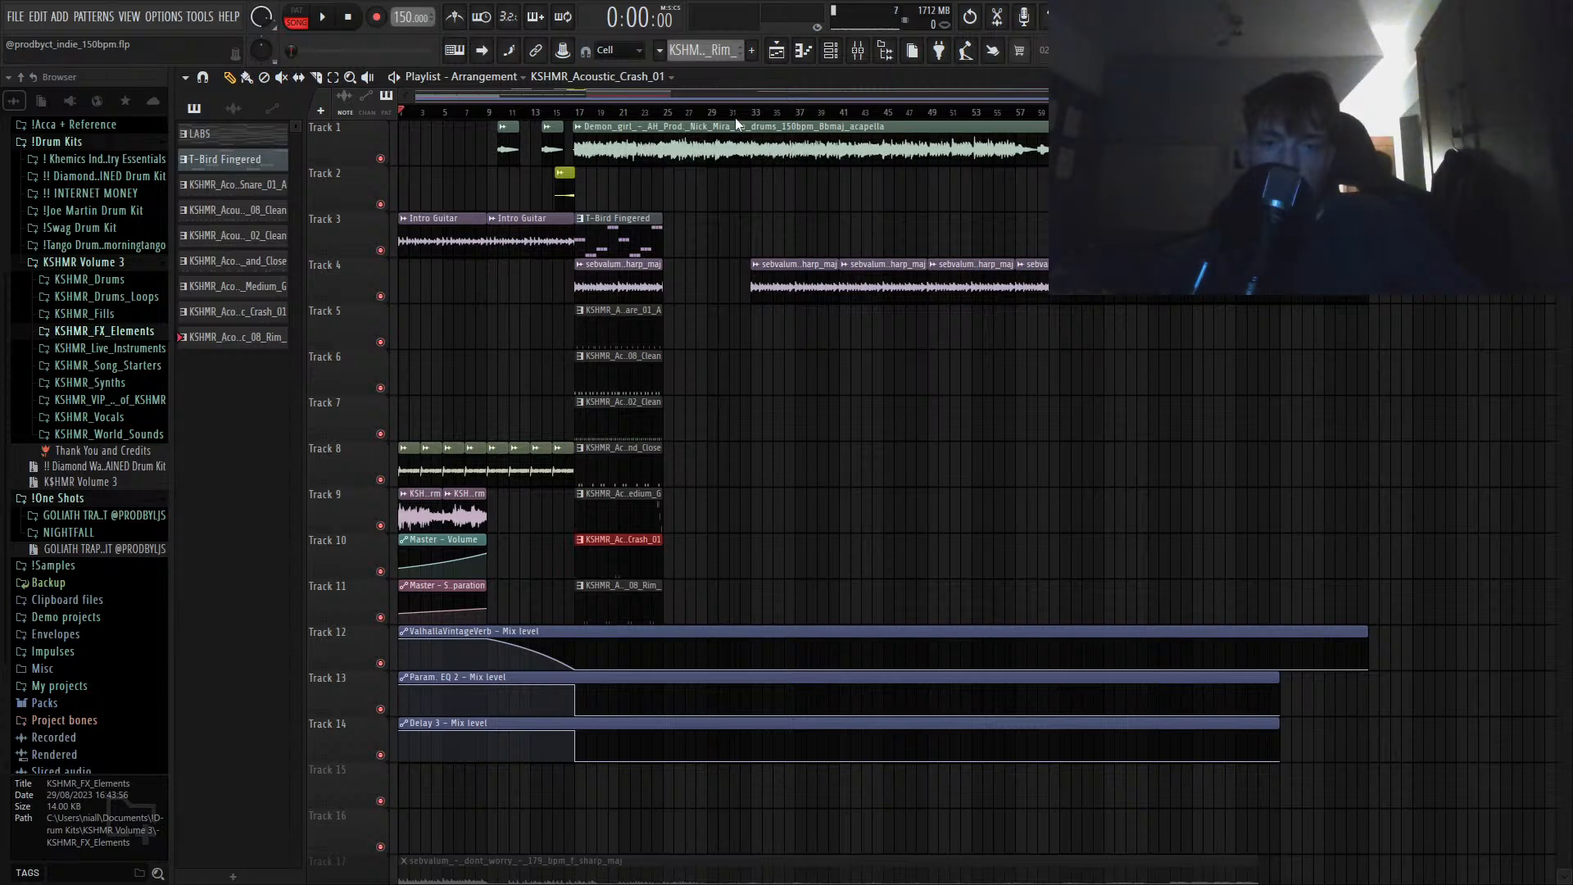
# Step: Play the transition with the added drums from bar 16, and play the arrangement again from the start
pyautogui.click(570, 112)
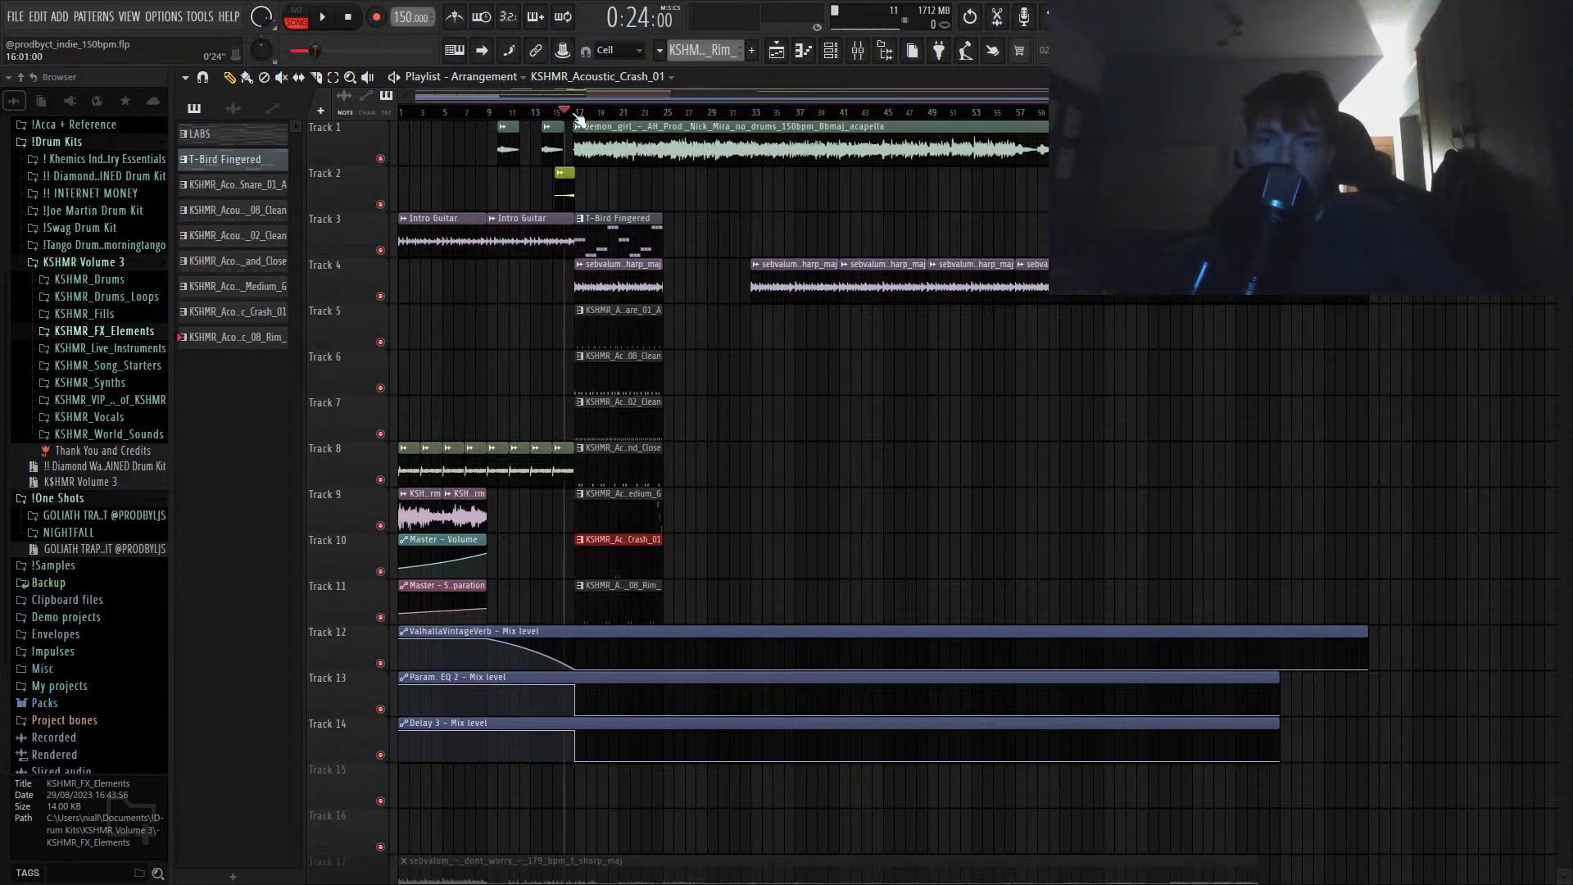
pyautogui.press('space')
pyautogui.press('space')
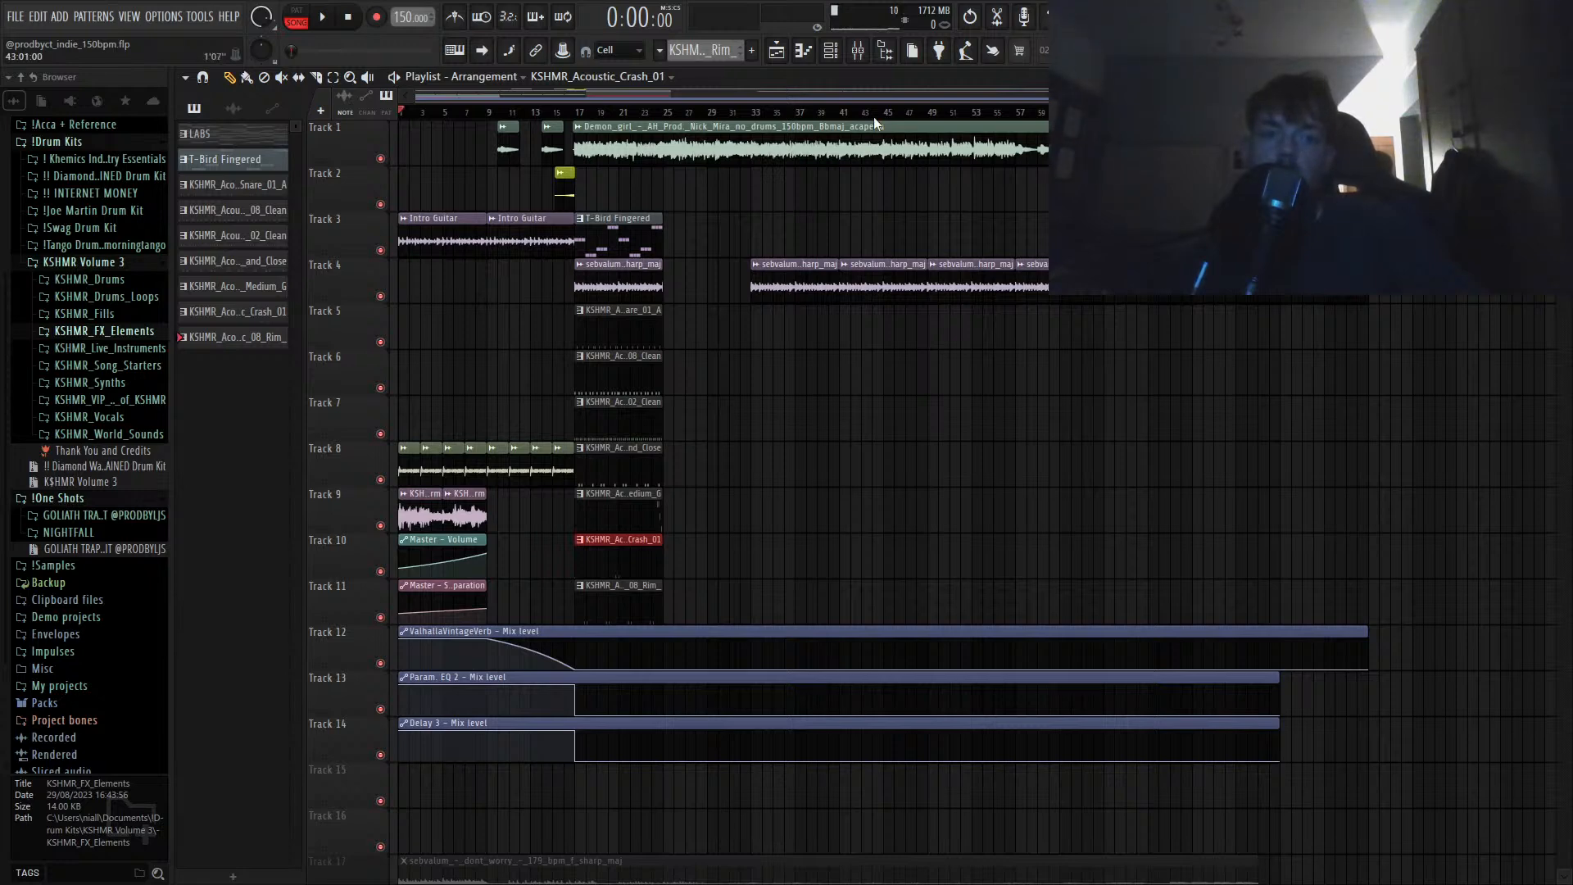
pyautogui.press('space')
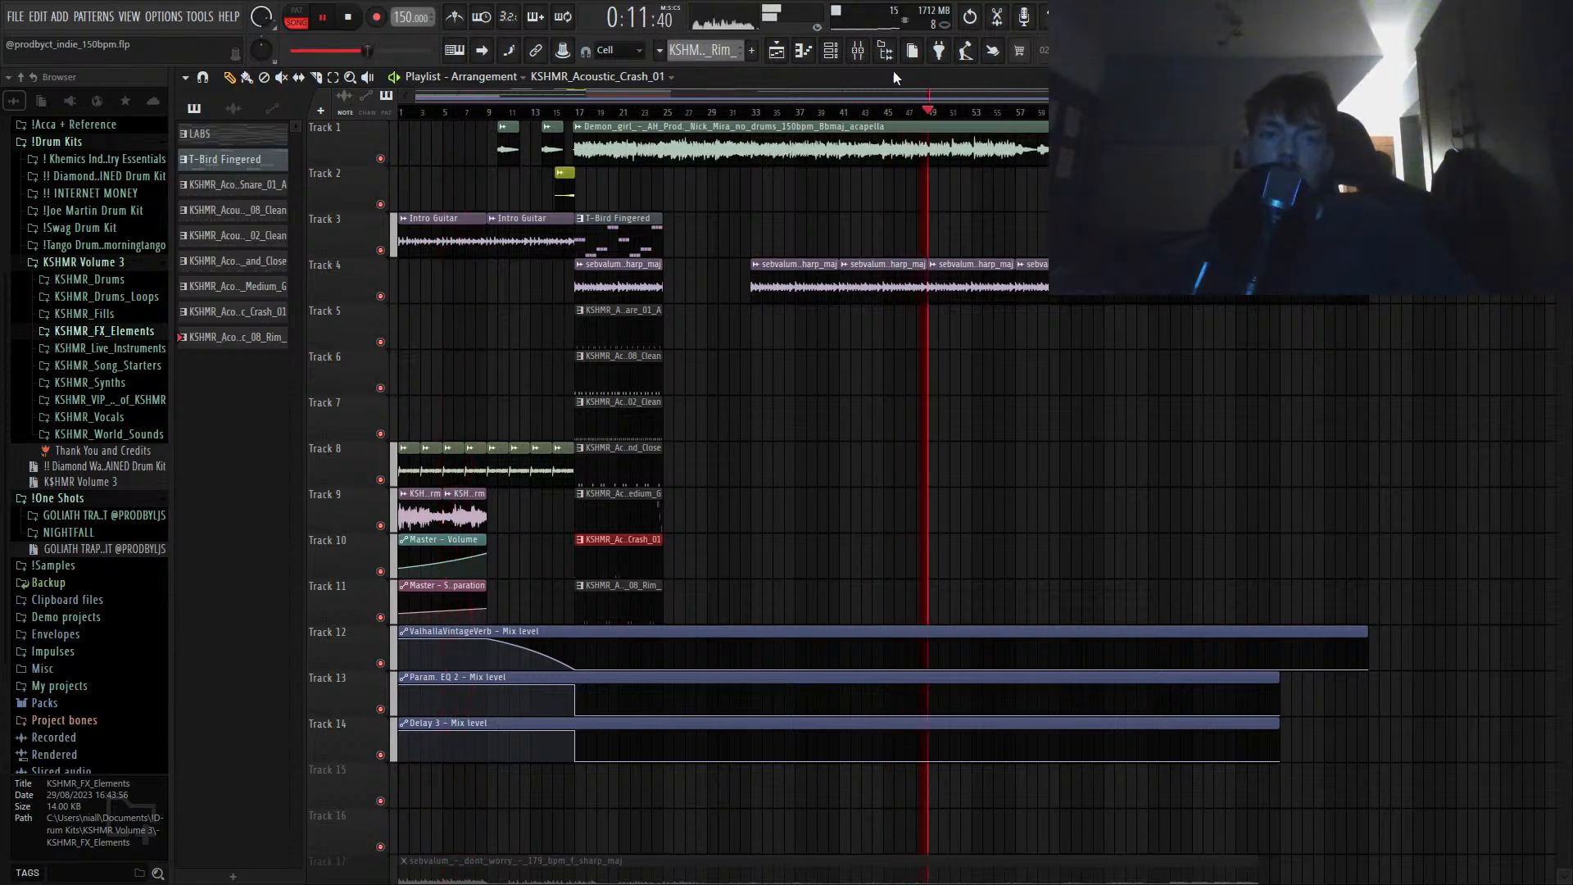
# Step: Open the Risers folder of the Tango drum kit in the browser and stop playback
pyautogui.click(99, 262)
pyautogui.click(91, 328)
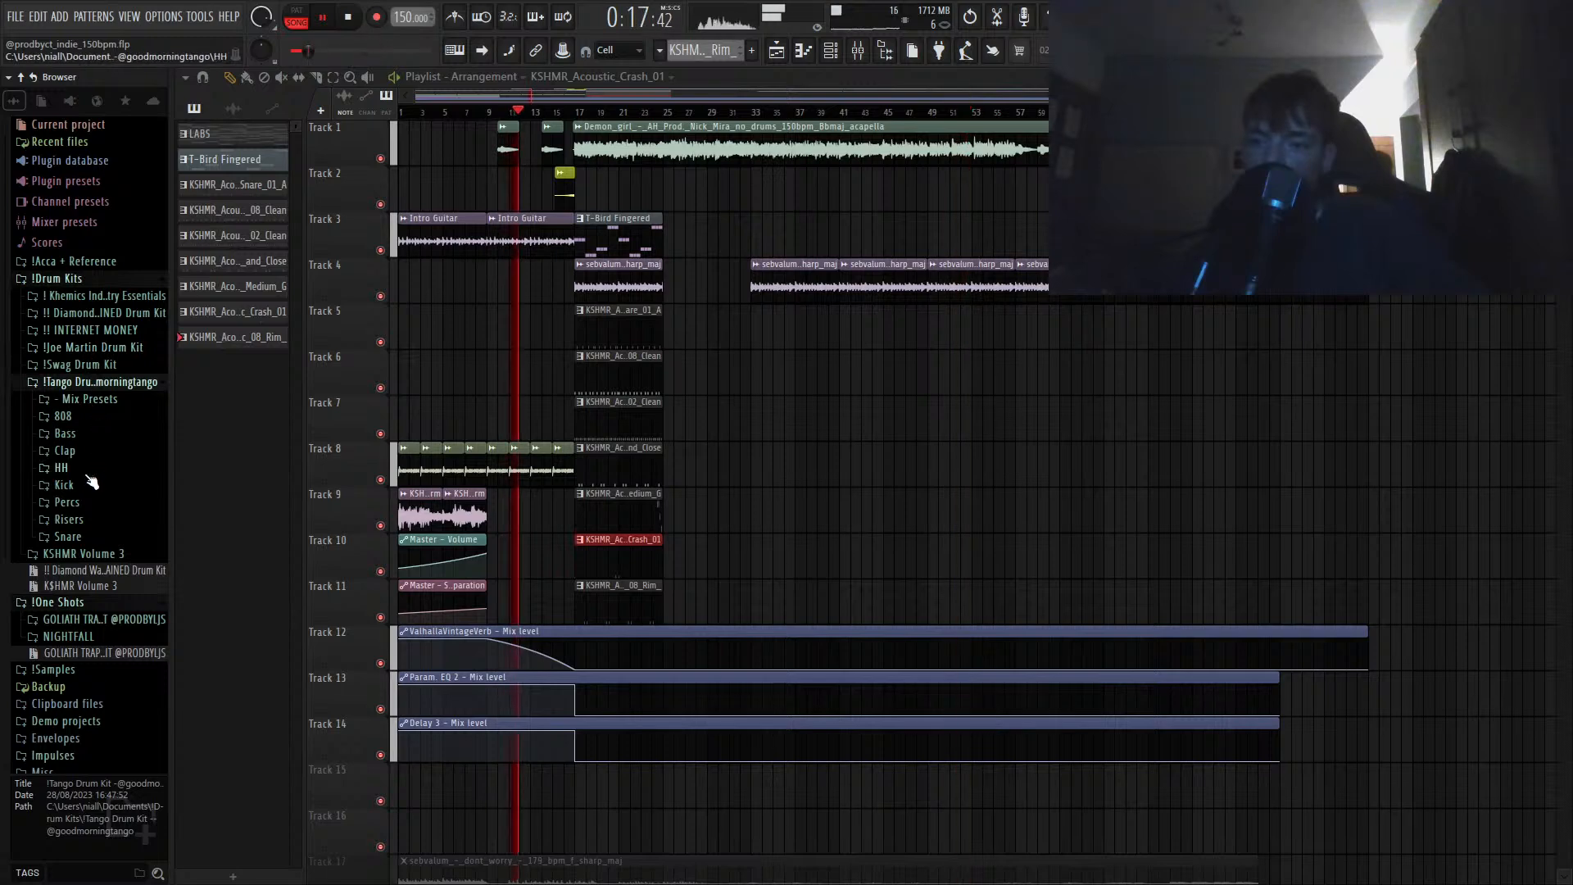
pyautogui.click(69, 519)
pyautogui.press('space')
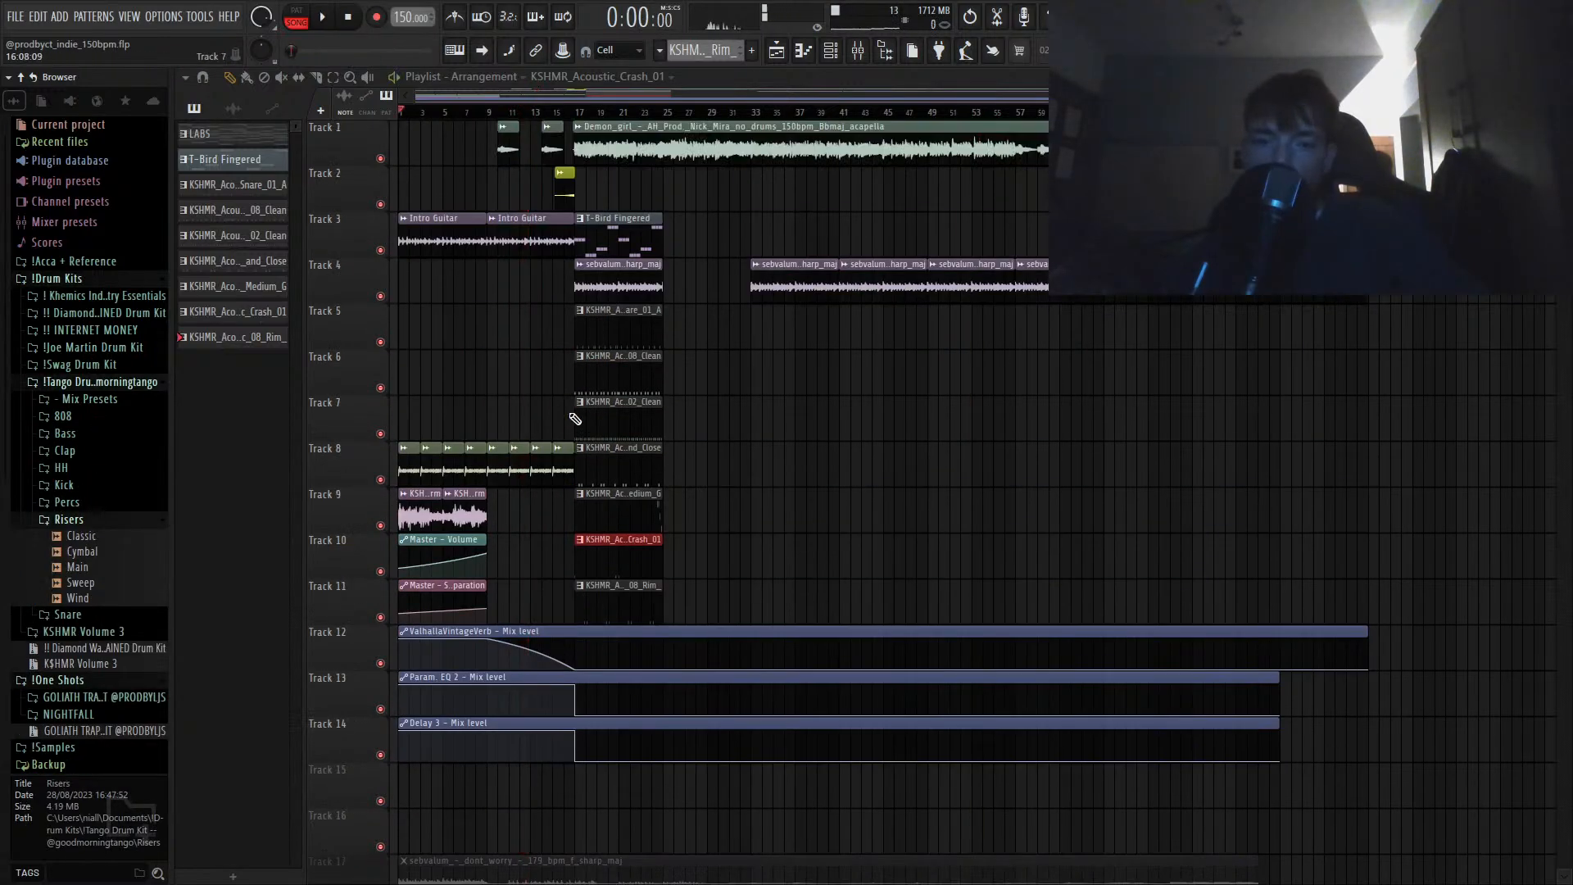
# Step: Move the vinyl noise, ambience, automation and full-length sebvalum clips down four tracks, to Tracks 12 to 18 and 21
pyautogui.moveTo(575, 419); pyautogui.dragTo(700, 694)
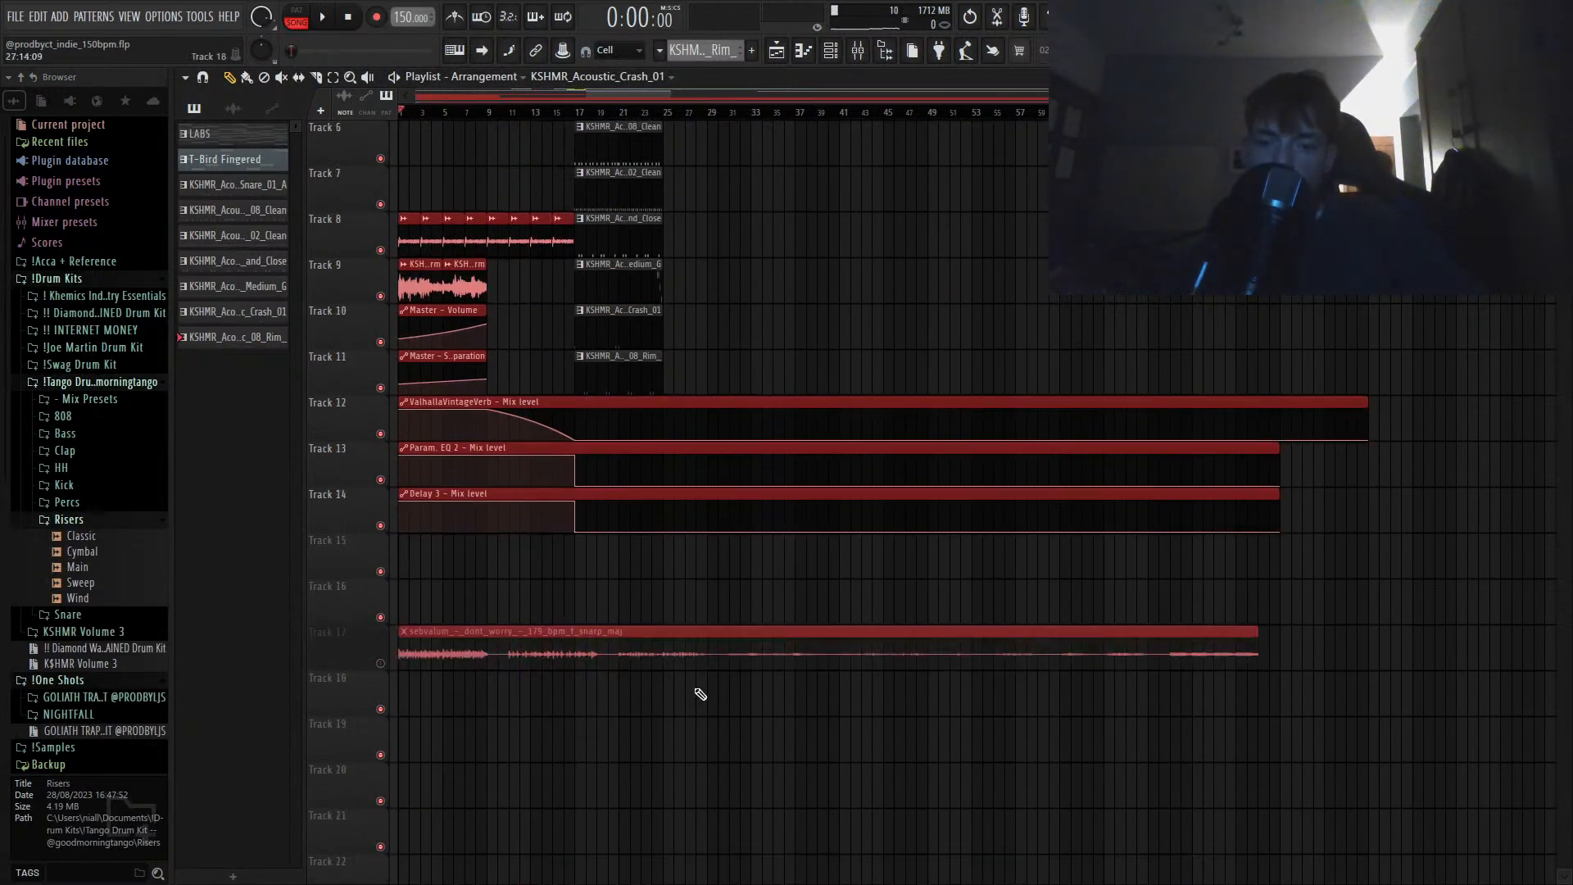
pyautogui.hotkey('shift', 'Down')
pyautogui.hotkey('shift', 'Down')
pyautogui.hotkey('shift', 'Down')
pyautogui.hotkey('shift', 'Down')
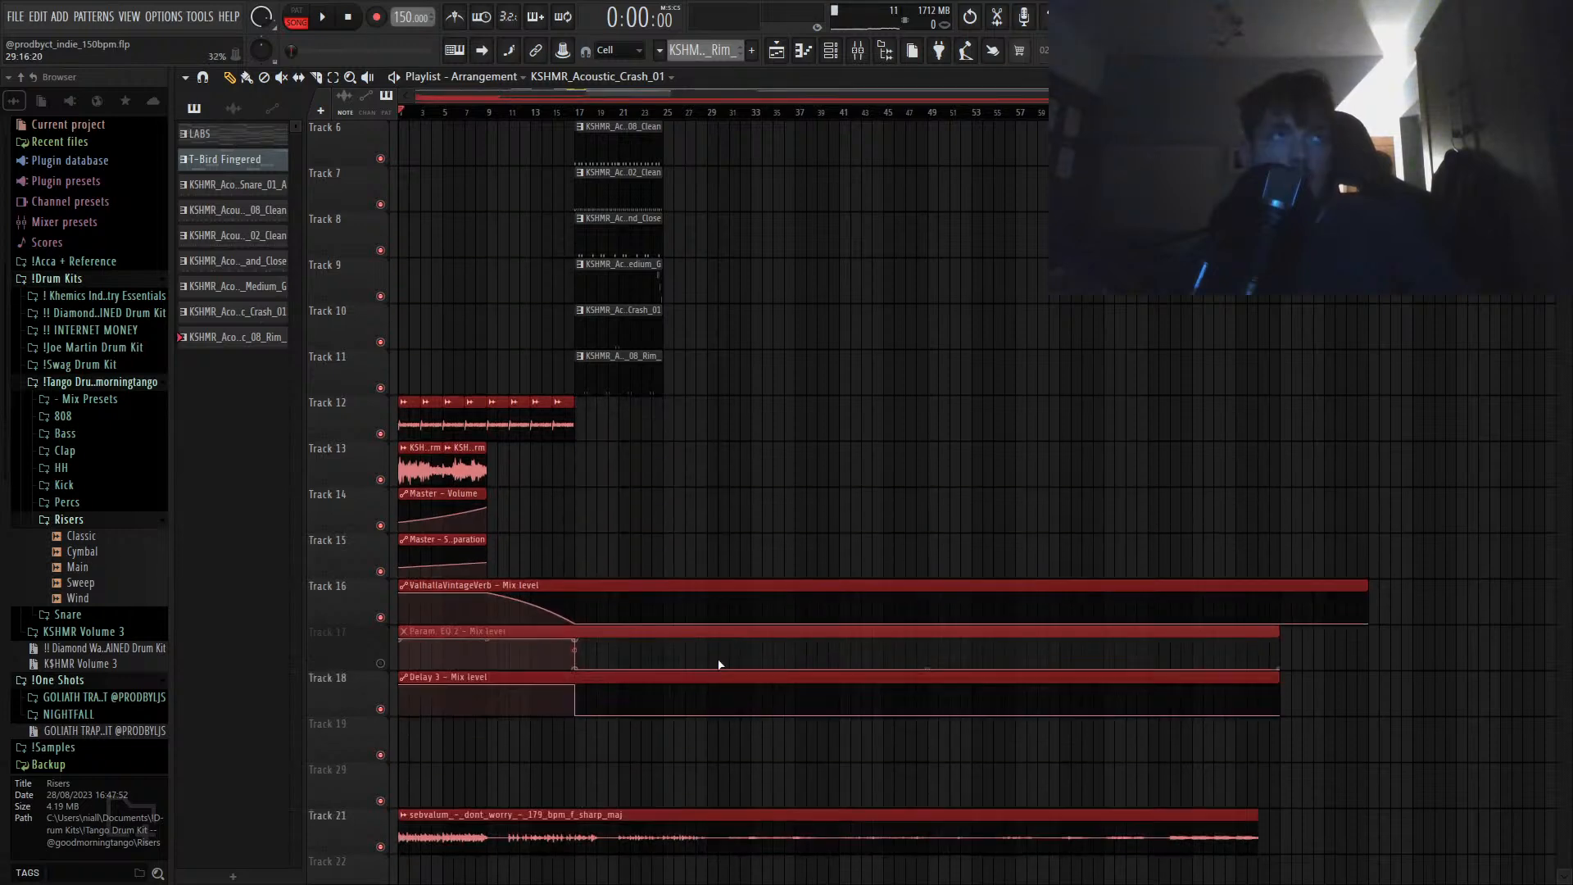
# Step: Mute Track 21 with the full-length sebvalum clip and unmute Track 17 with the Param. EQ 2 automation
pyautogui.scroll(-5, 680, 660)
pyautogui.click(380, 616)
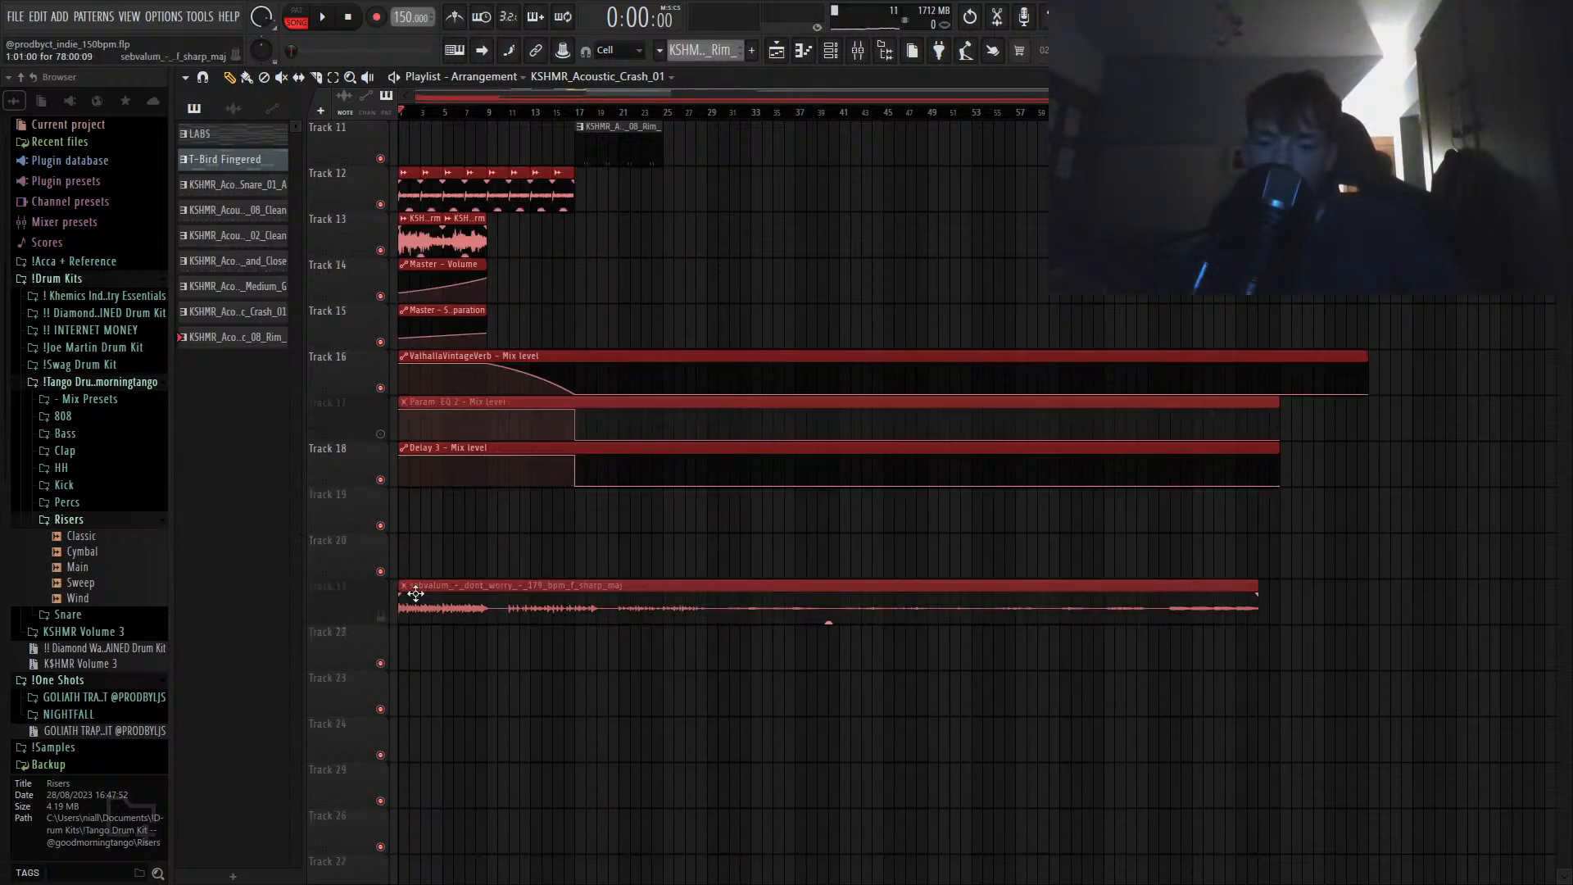
pyautogui.scroll(3, 385, 616)
pyautogui.click(381, 572)
pyautogui.scroll(5, 498, 562)
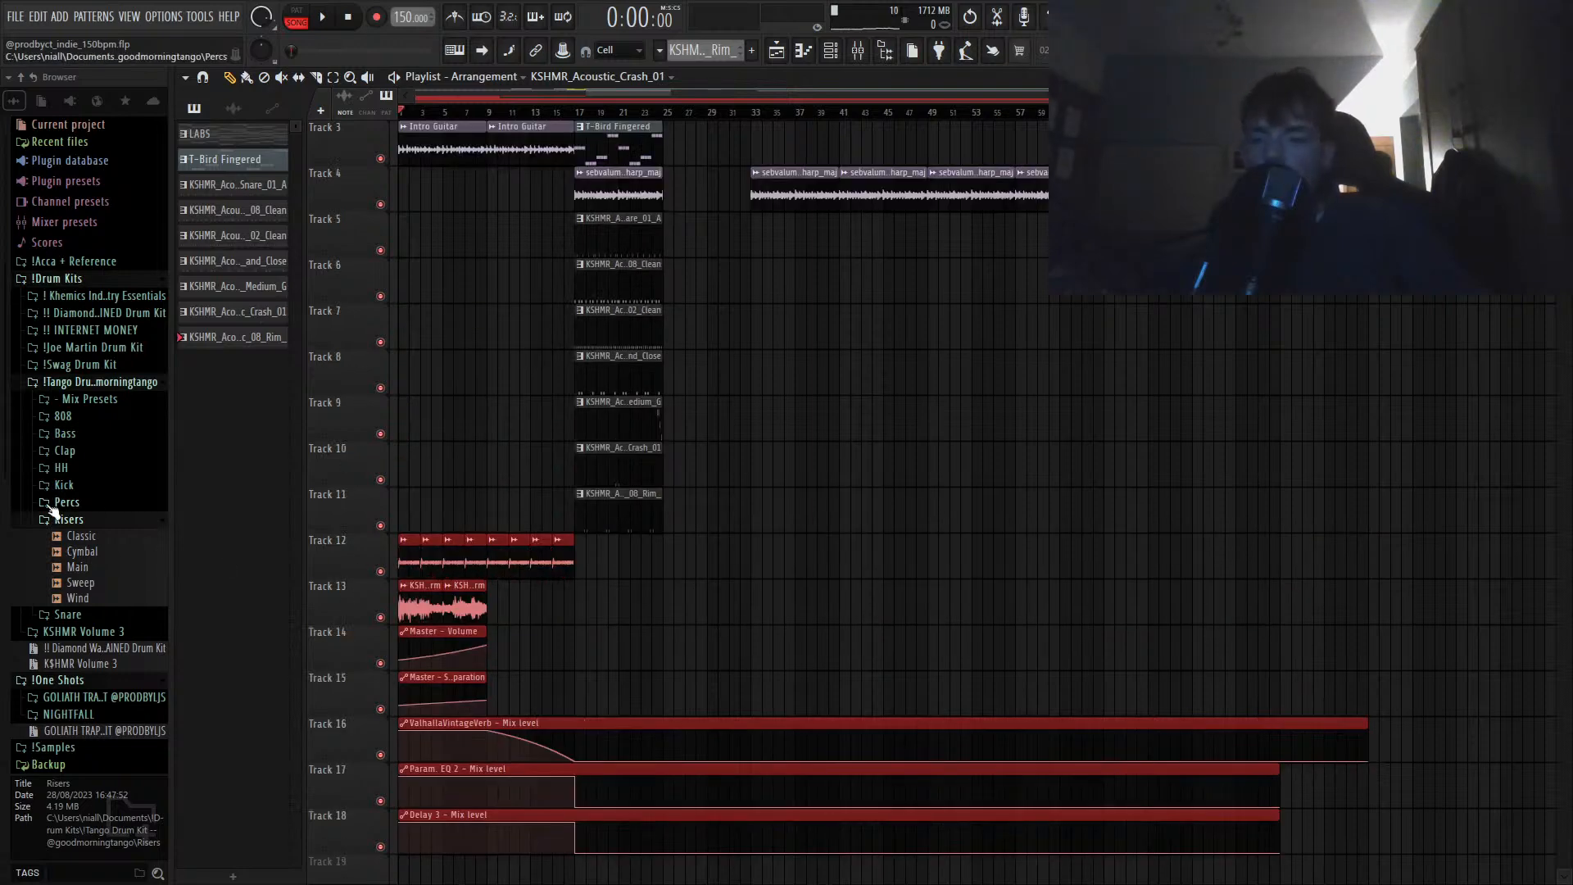
# Step: Place the Sweep riser on Track 11 from about the middle of bar 8, with its peak at bar 9
pyautogui.moveTo(81, 583); pyautogui.dragTo(484, 499)
pyautogui.scroll(5, 489, 505)
pyautogui.scroll(8, 483, 499)
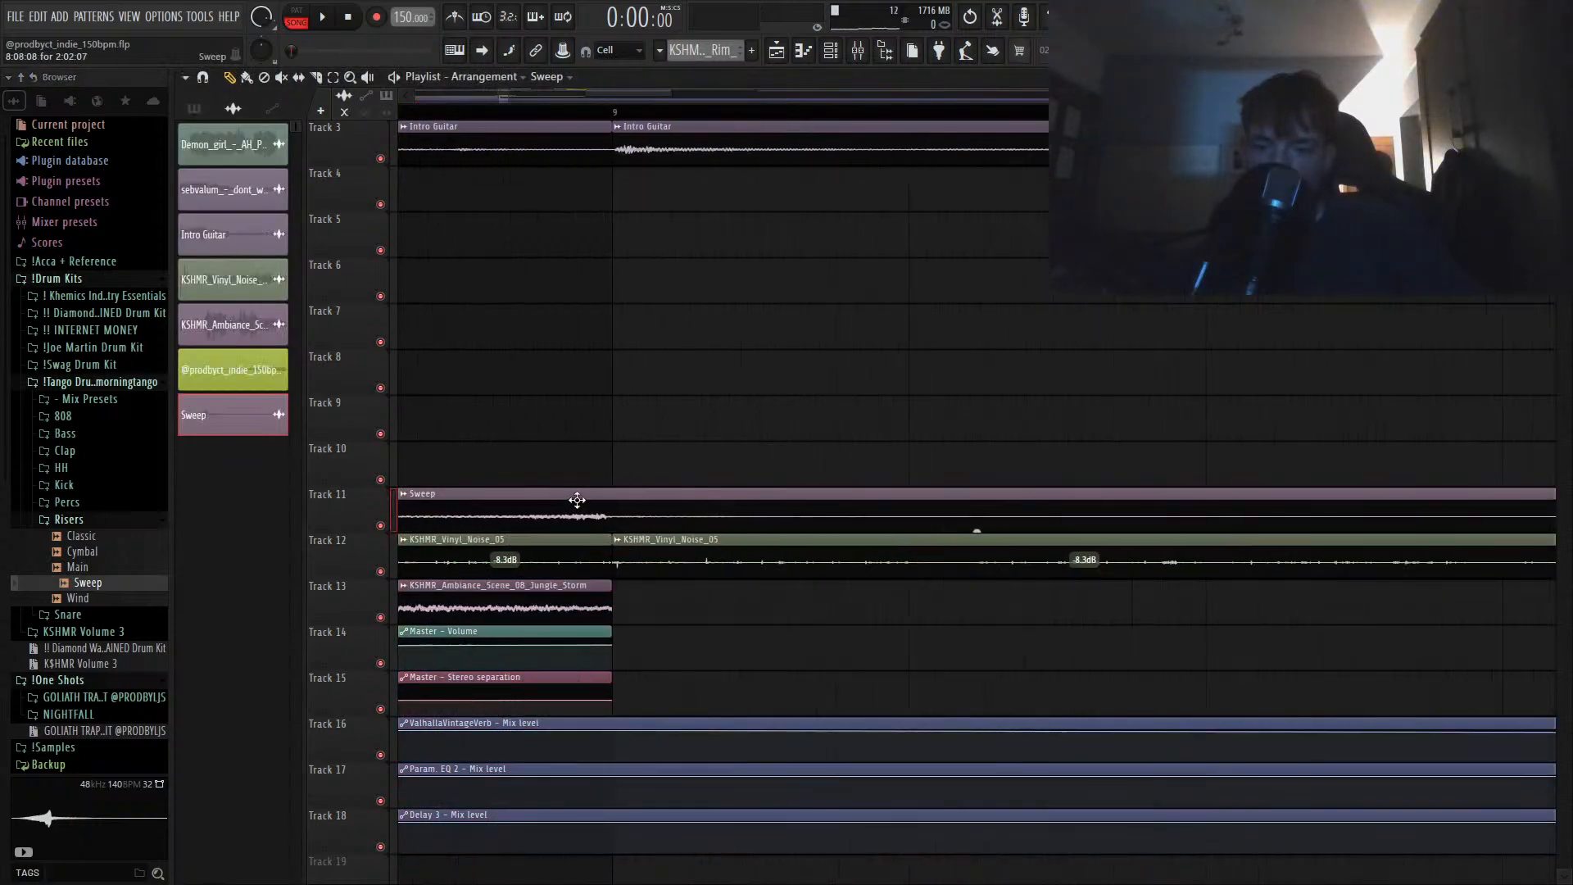
pyautogui.scroll(-8, 580, 501)
pyautogui.scroll(2, 586, 501)
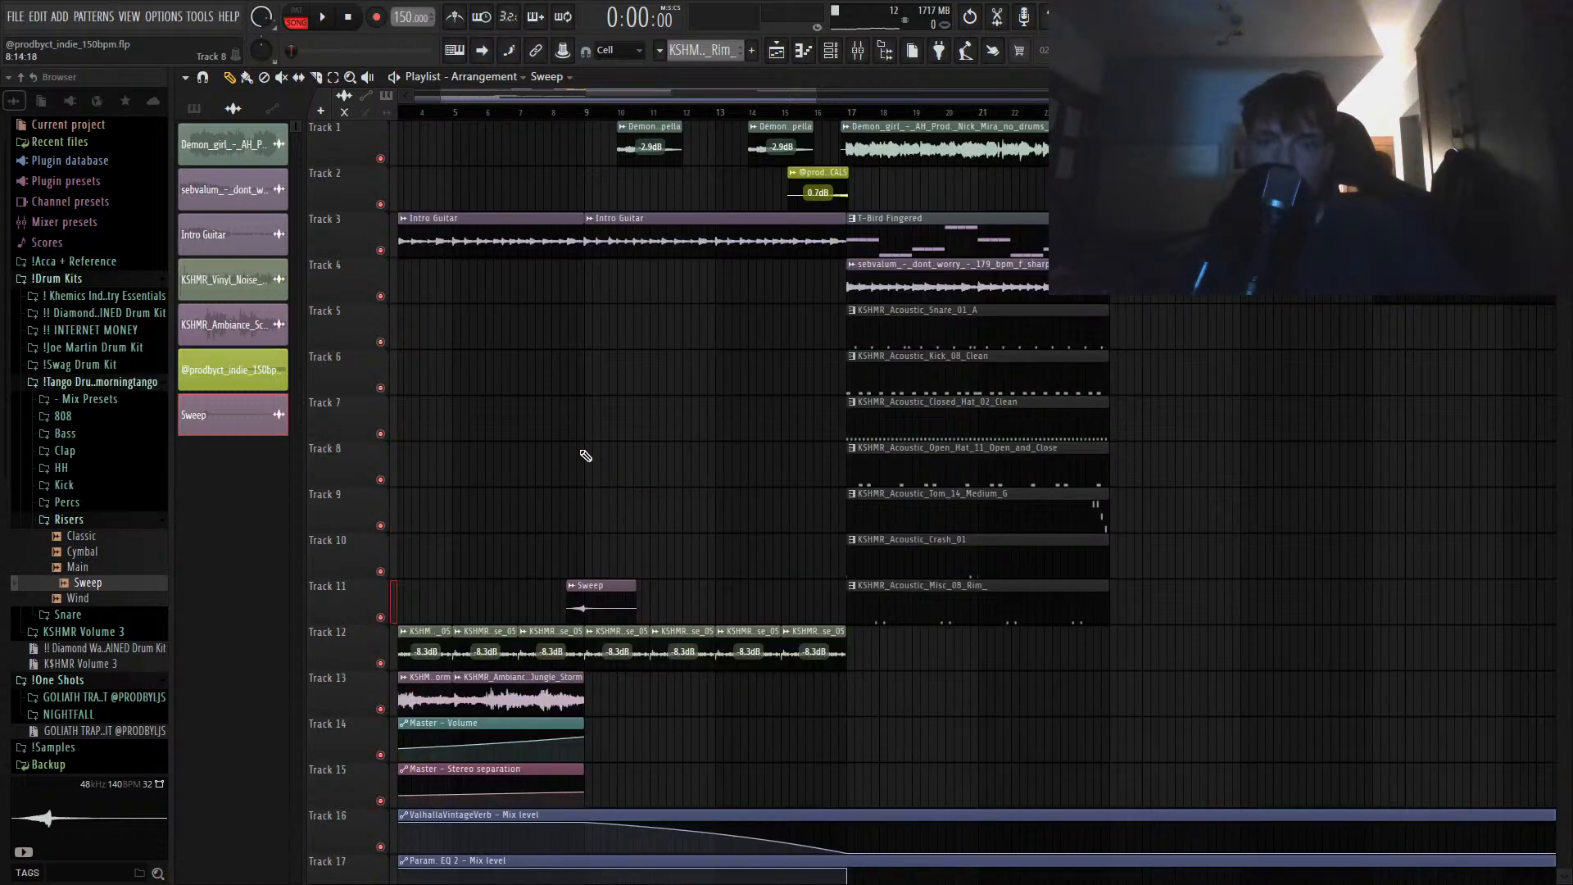
# Step: Play the Sweep riser's transition into the second intro section from about bar 8
pyautogui.click(554, 111)
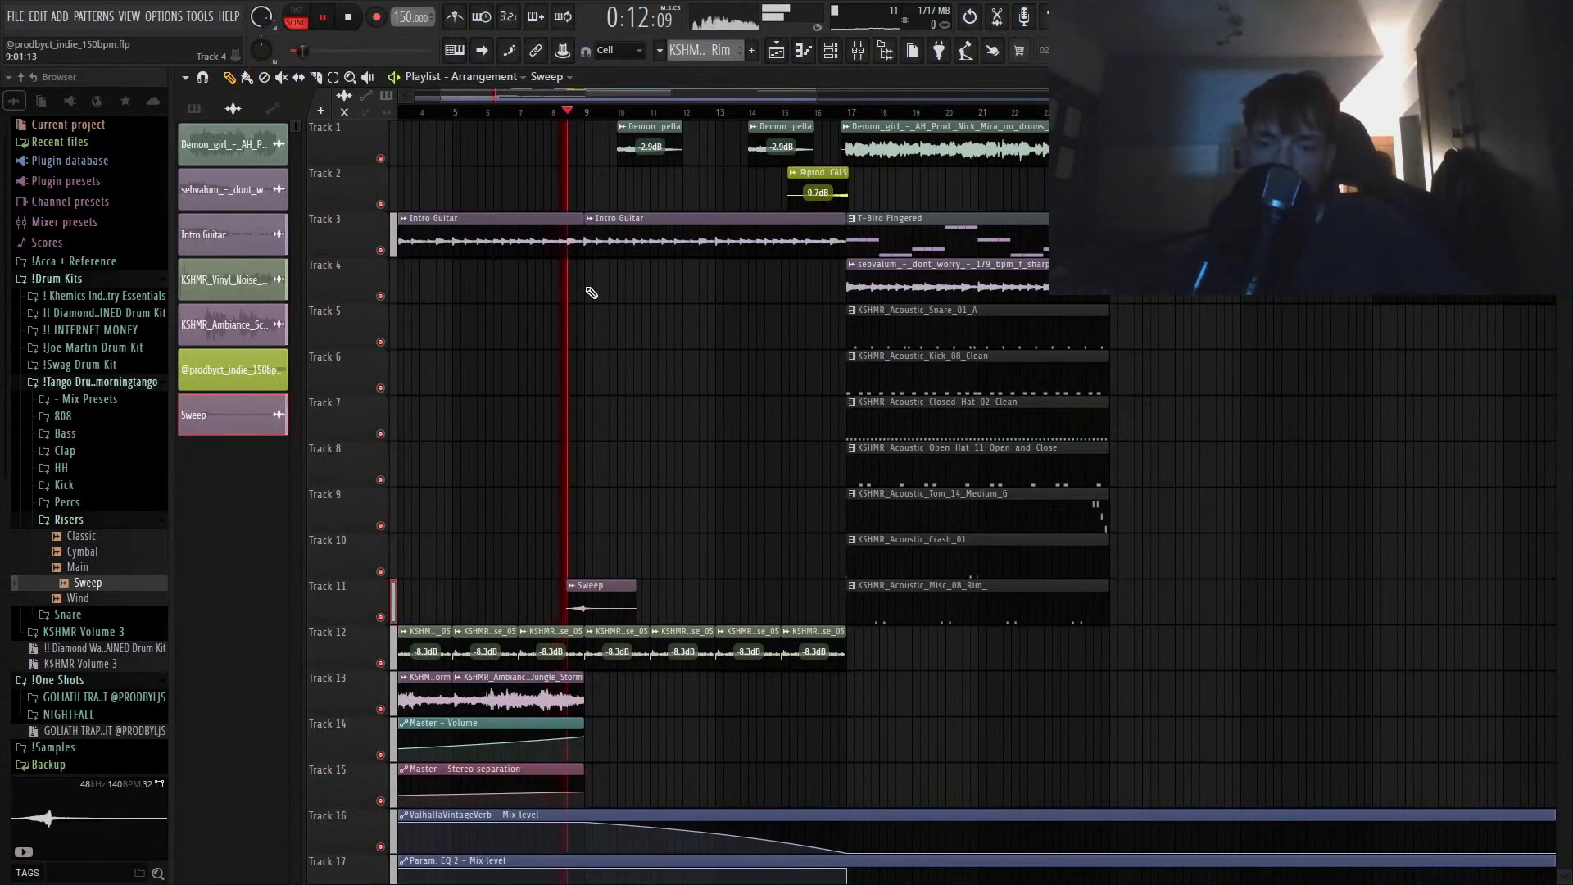
pyautogui.scroll(-3, 475, 525)
pyautogui.scroll(-3, 476, 525)
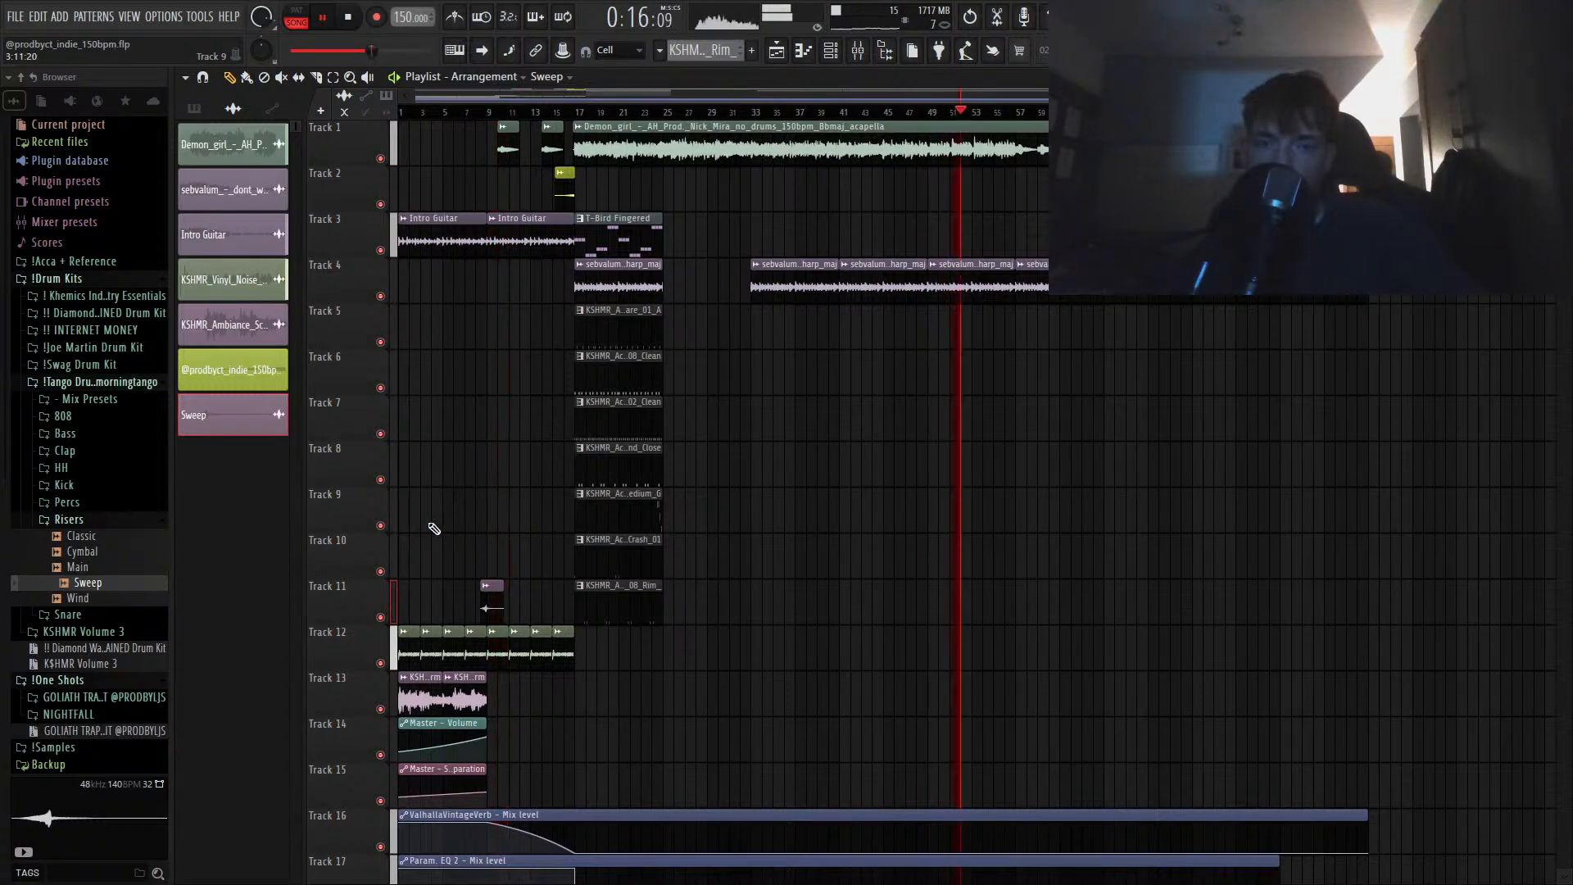
# Step: Lower the gain of all the vinyl noise clips on Track 12 to -9.3 dB
pyautogui.scroll(-4, 435, 527)
pyautogui.scroll(4, 442, 525)
pyautogui.click(724, 471)
pyautogui.moveTo(721, 473); pyautogui.dragTo(306, 480)
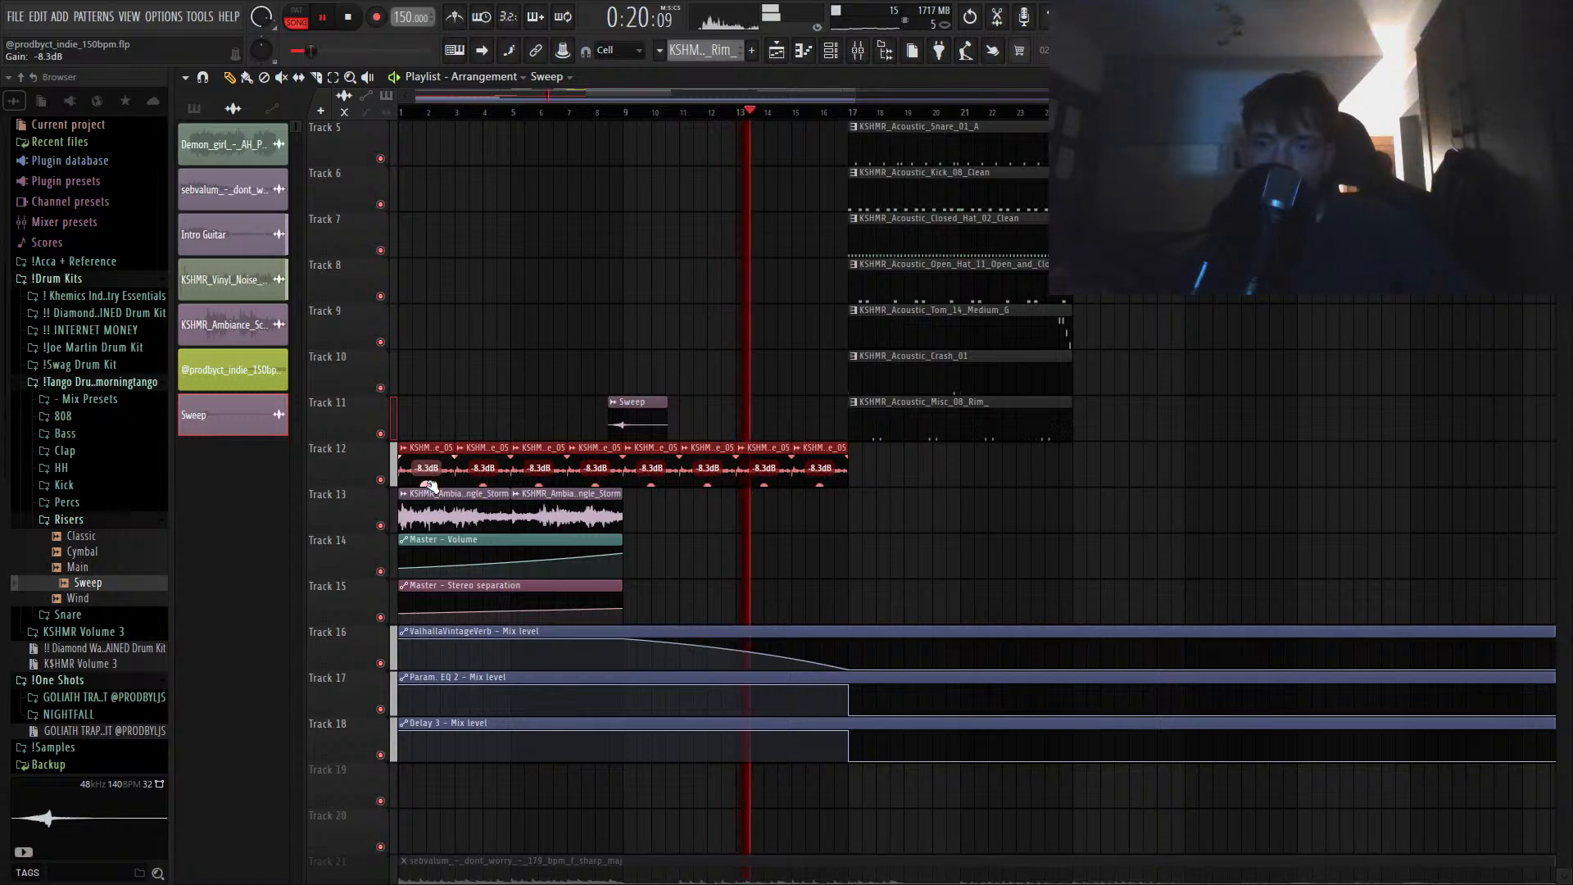
pyautogui.moveTo(430, 485); pyautogui.dragTo(430, 491)
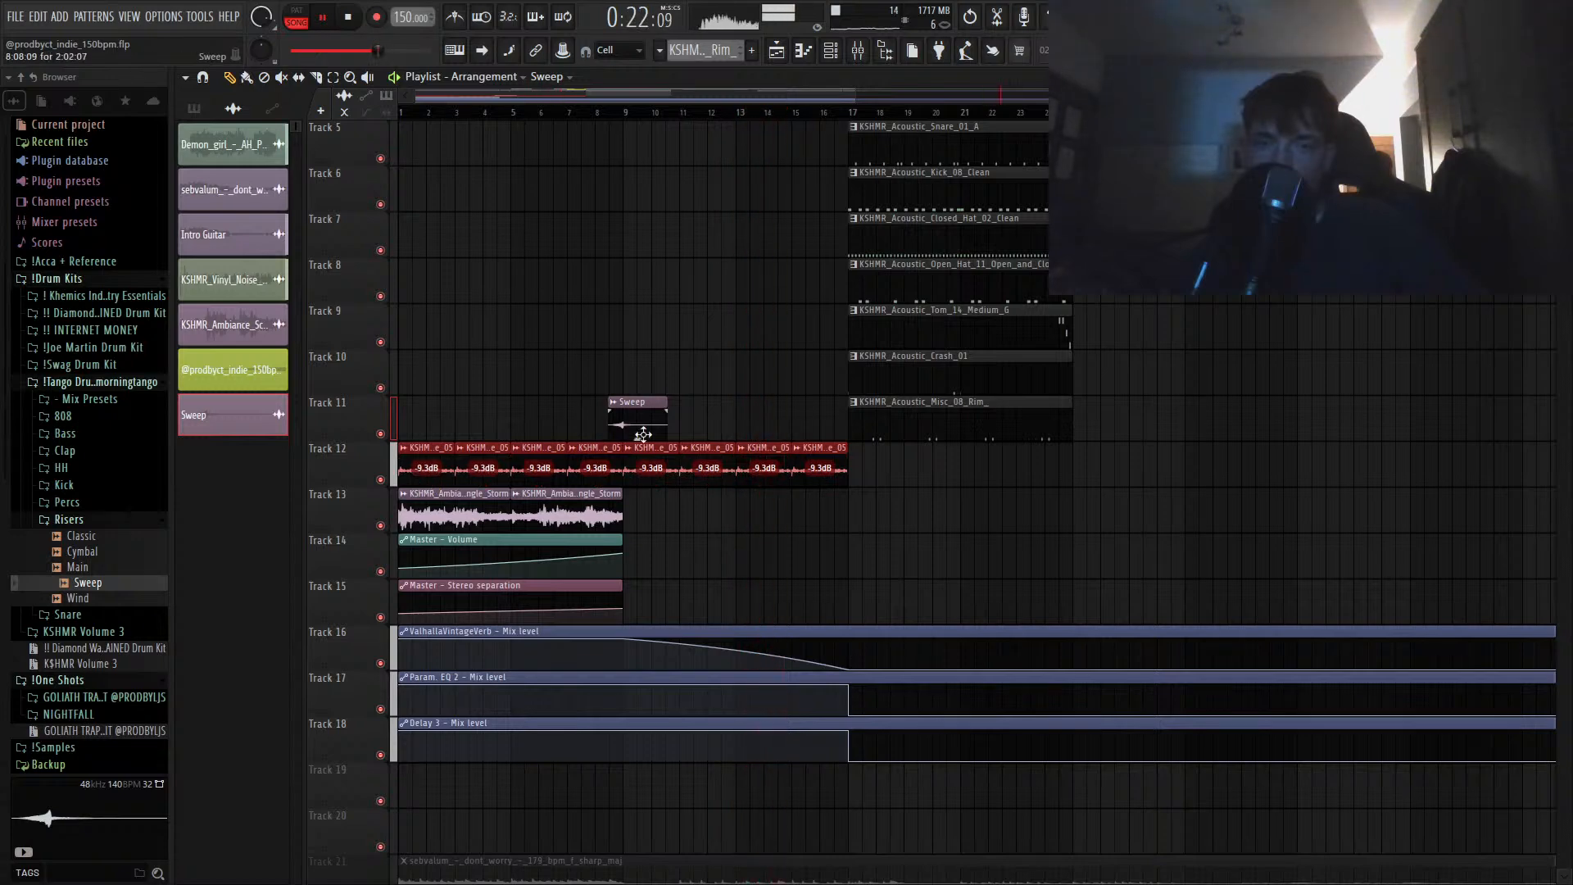
pyautogui.scroll(4, 644, 435)
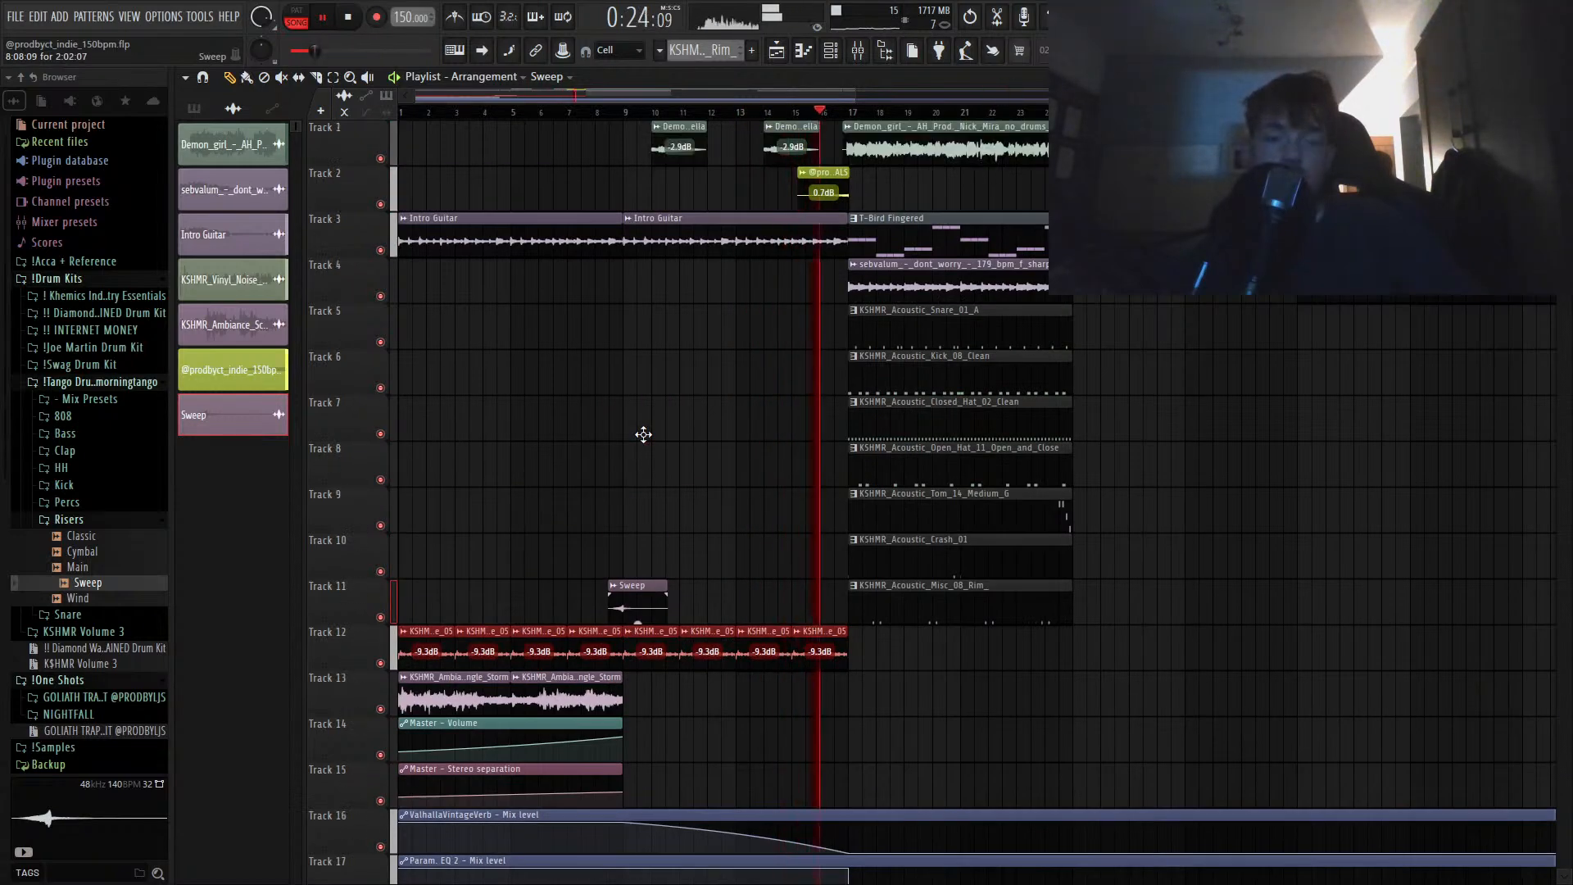
pyautogui.keyDown('ctrl'); pyautogui.scroll(-3, 643, 434); pyautogui.keyUp('ctrl')
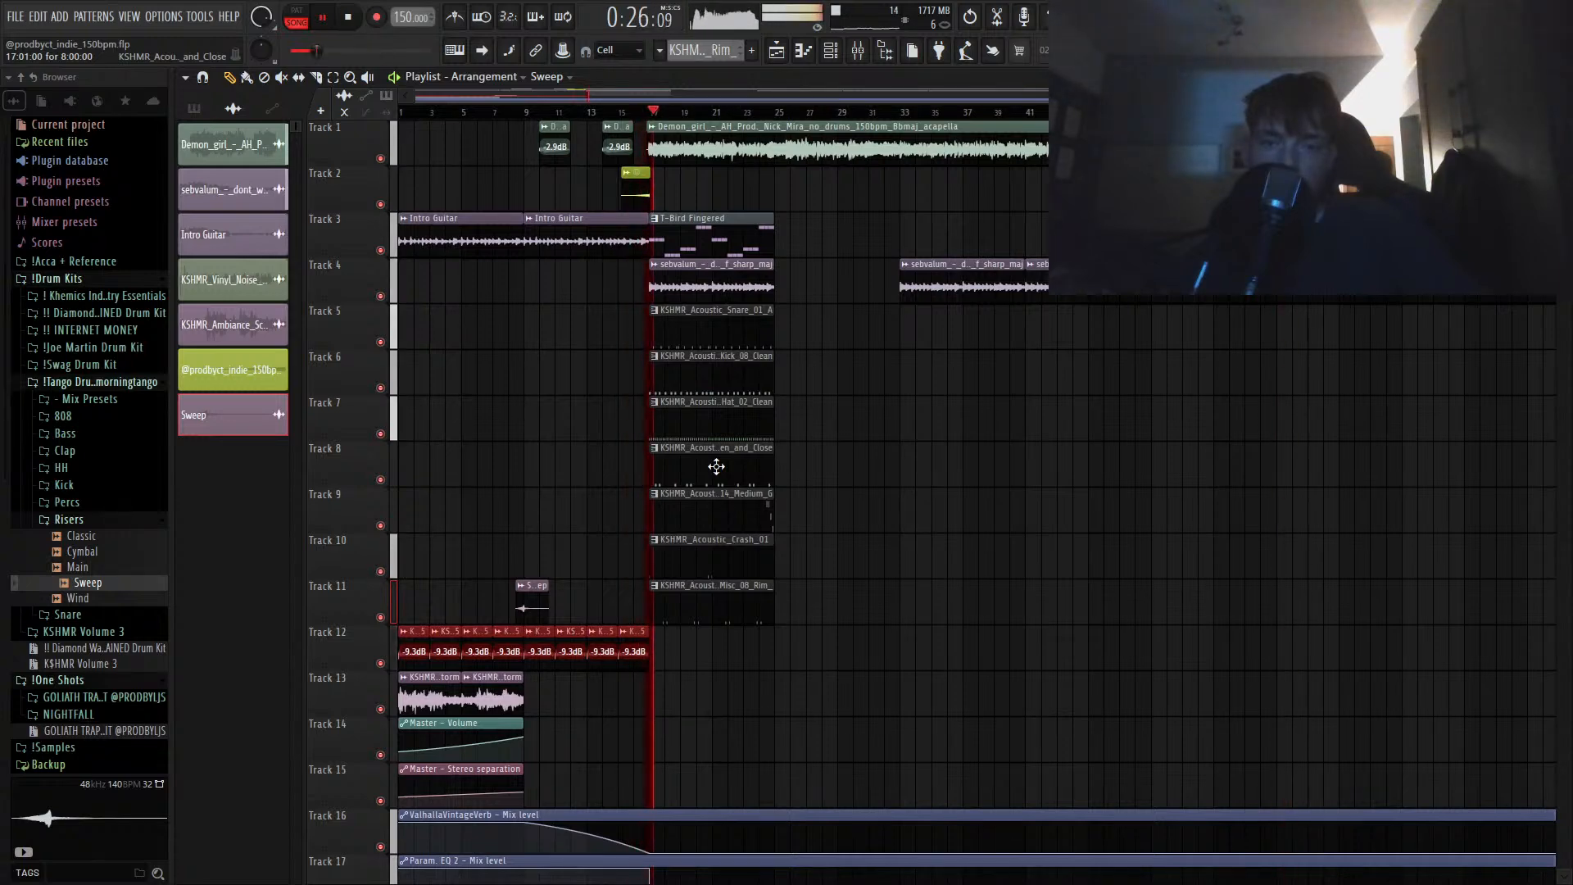
pyautogui.scroll(-4, 677, 459)
pyautogui.scroll(4, 677, 459)
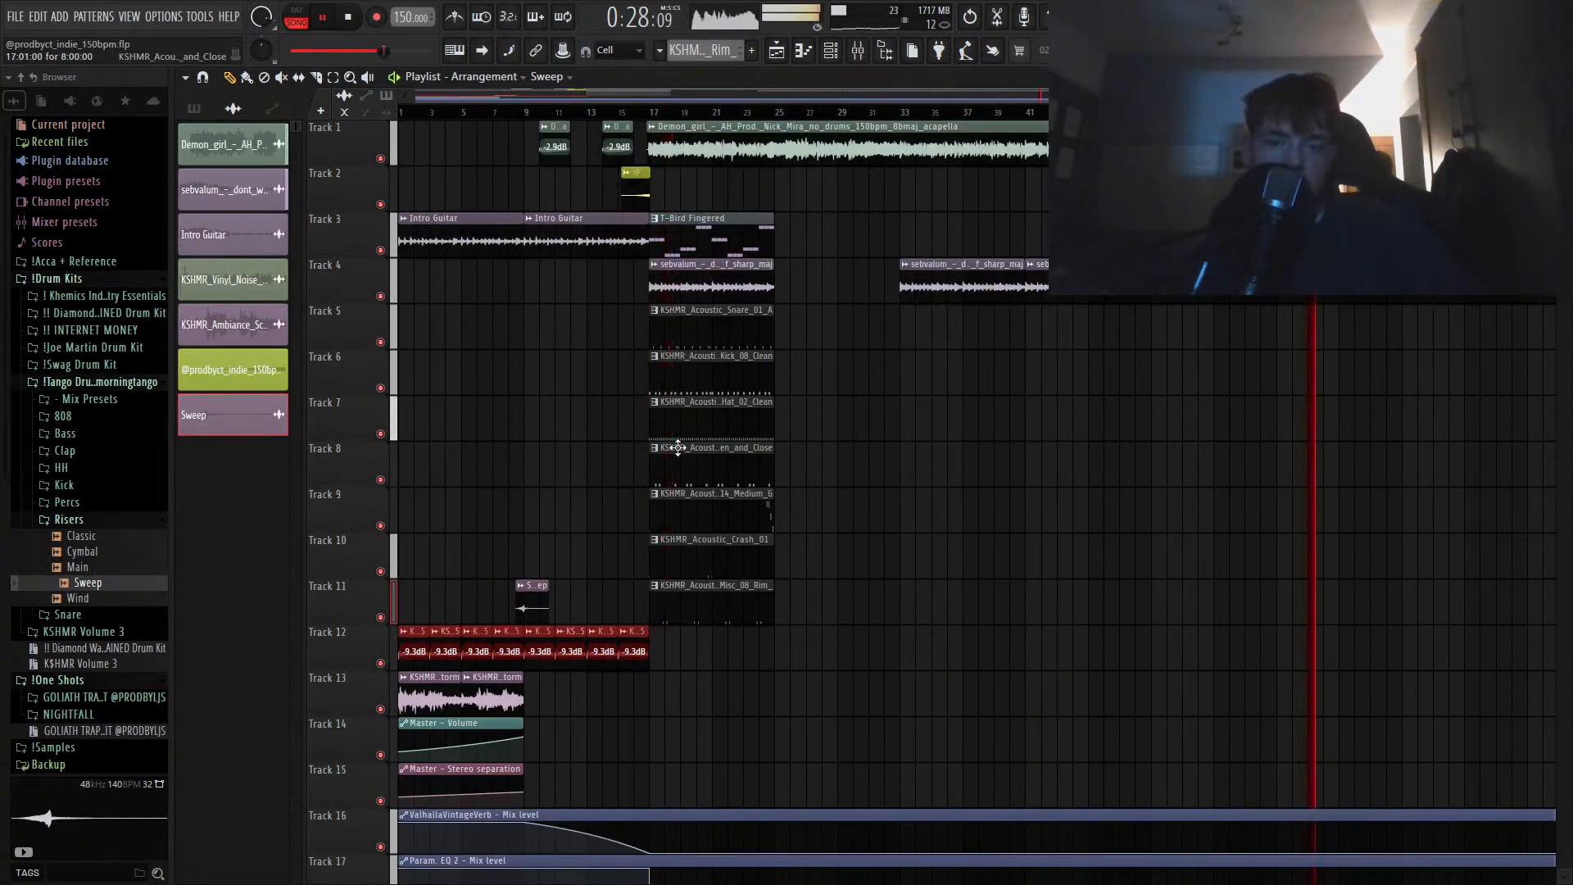
pyautogui.moveTo(801, 622); pyautogui.dragTo(702, 311)
pyautogui.keyDown('ctrl'); pyautogui.scroll(-2, 700, 343); pyautogui.keyUp('ctrl')
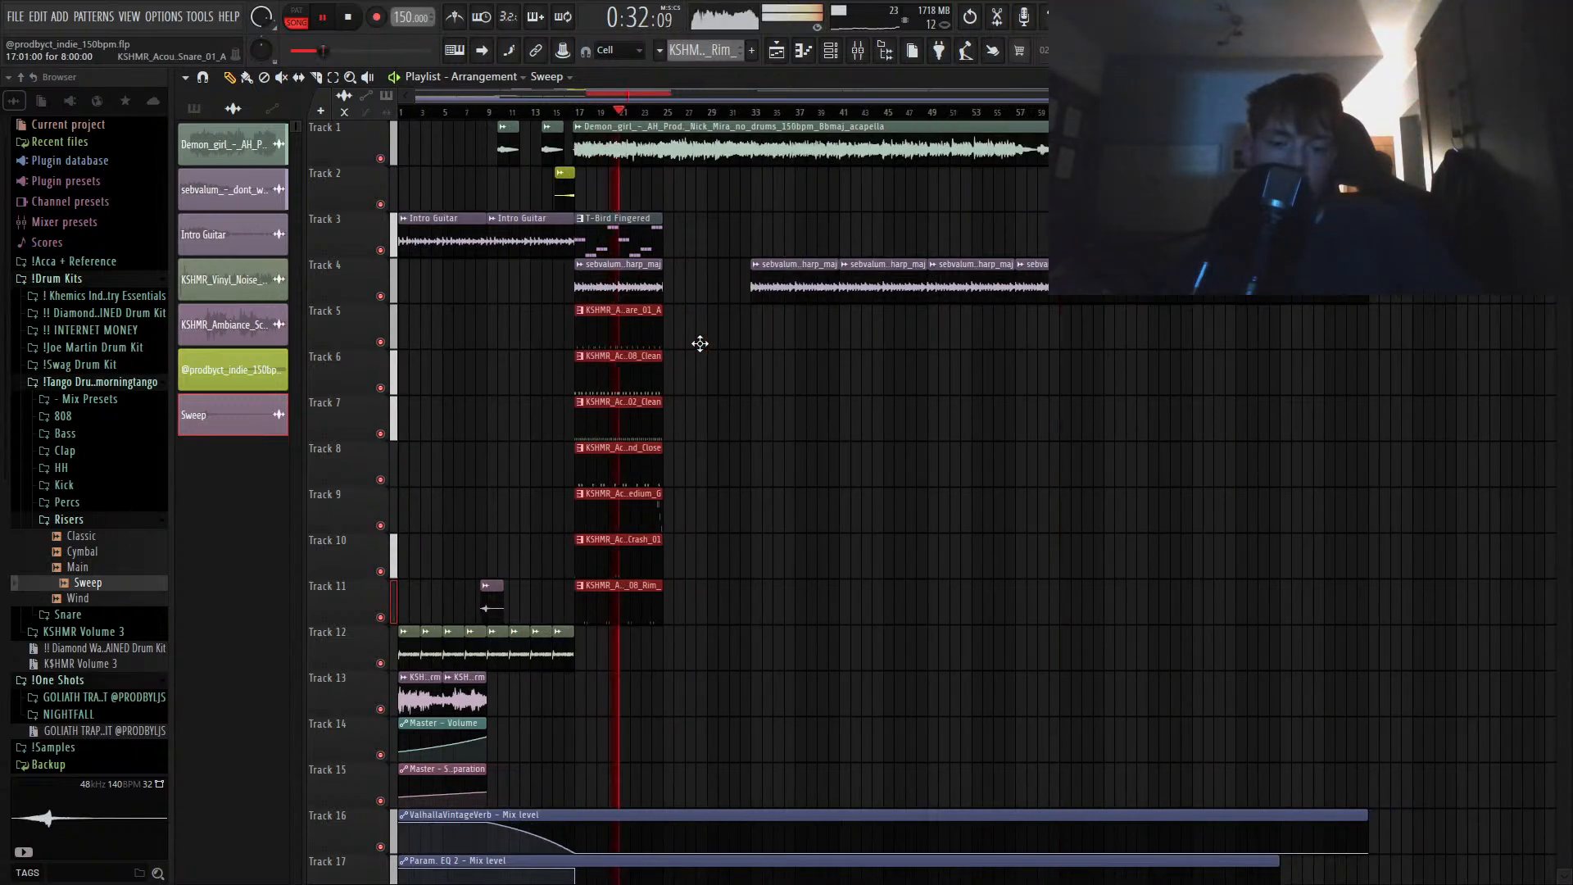
pyautogui.keyDown('ctrl'); pyautogui.scroll(3, 663, 358); pyautogui.keyUp('ctrl')
pyautogui.scroll(-1, 662, 358)
pyautogui.scroll(1, 664, 357)
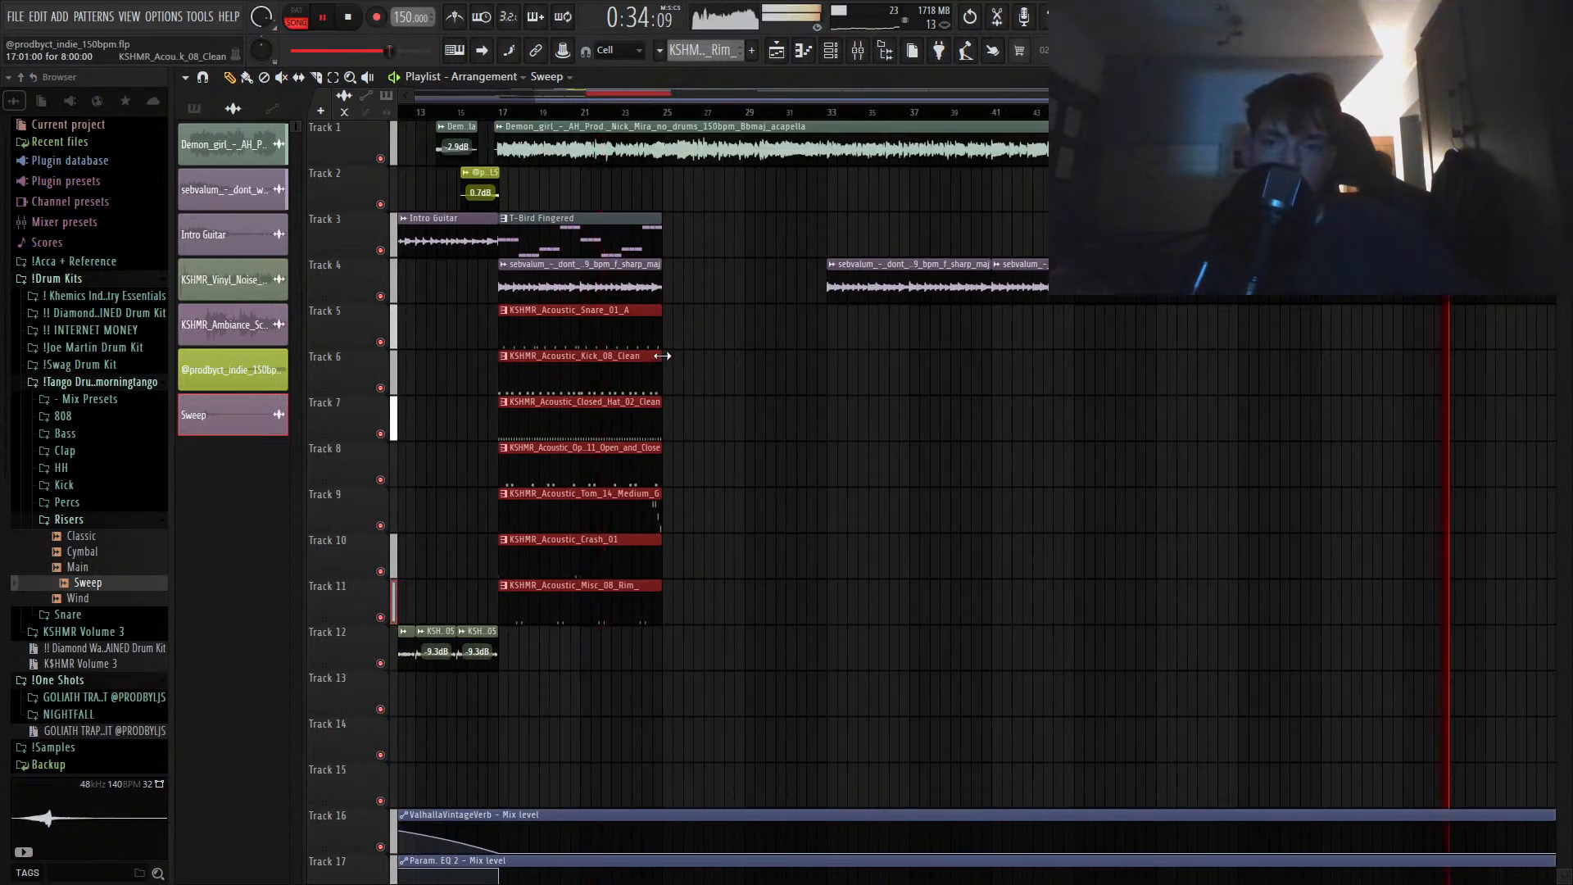
pyautogui.moveTo(678, 256); pyautogui.dragTo(646, 235)
pyautogui.keyDown('ctrl'); pyautogui.scroll(-3, 656, 262); pyautogui.keyUp('ctrl')
pyautogui.scroll(-4, 651, 361)
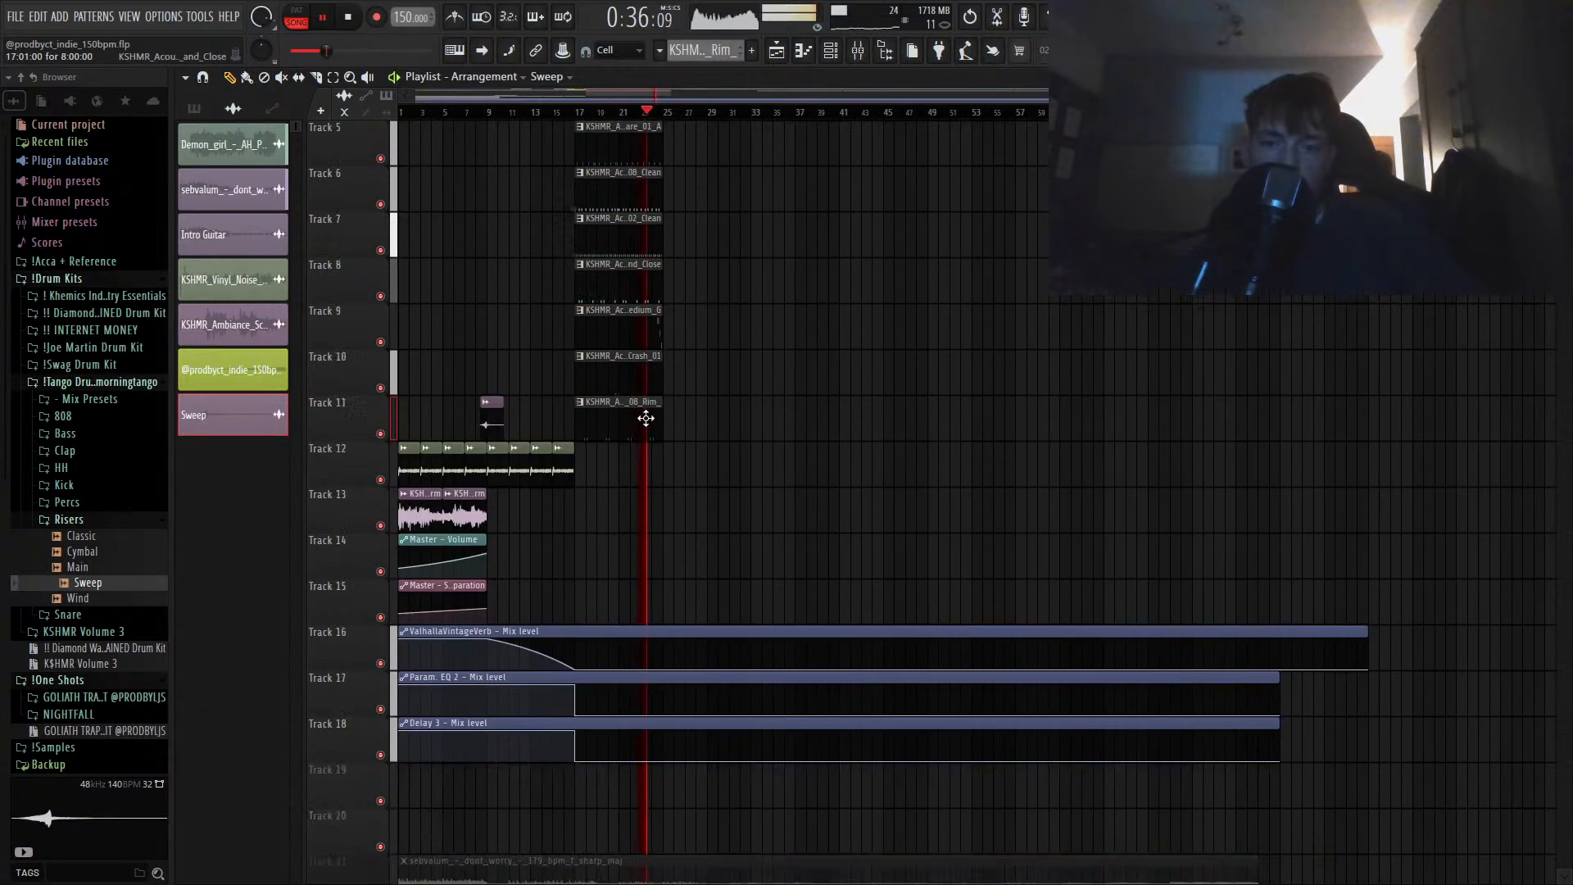
# Step: Move the vinyl noise, ambience, automation and full-length sebvalum clips down one track, to Tracks 13 to 19 and 22
pyautogui.moveTo(1349, 488); pyautogui.dragTo(389, 880)
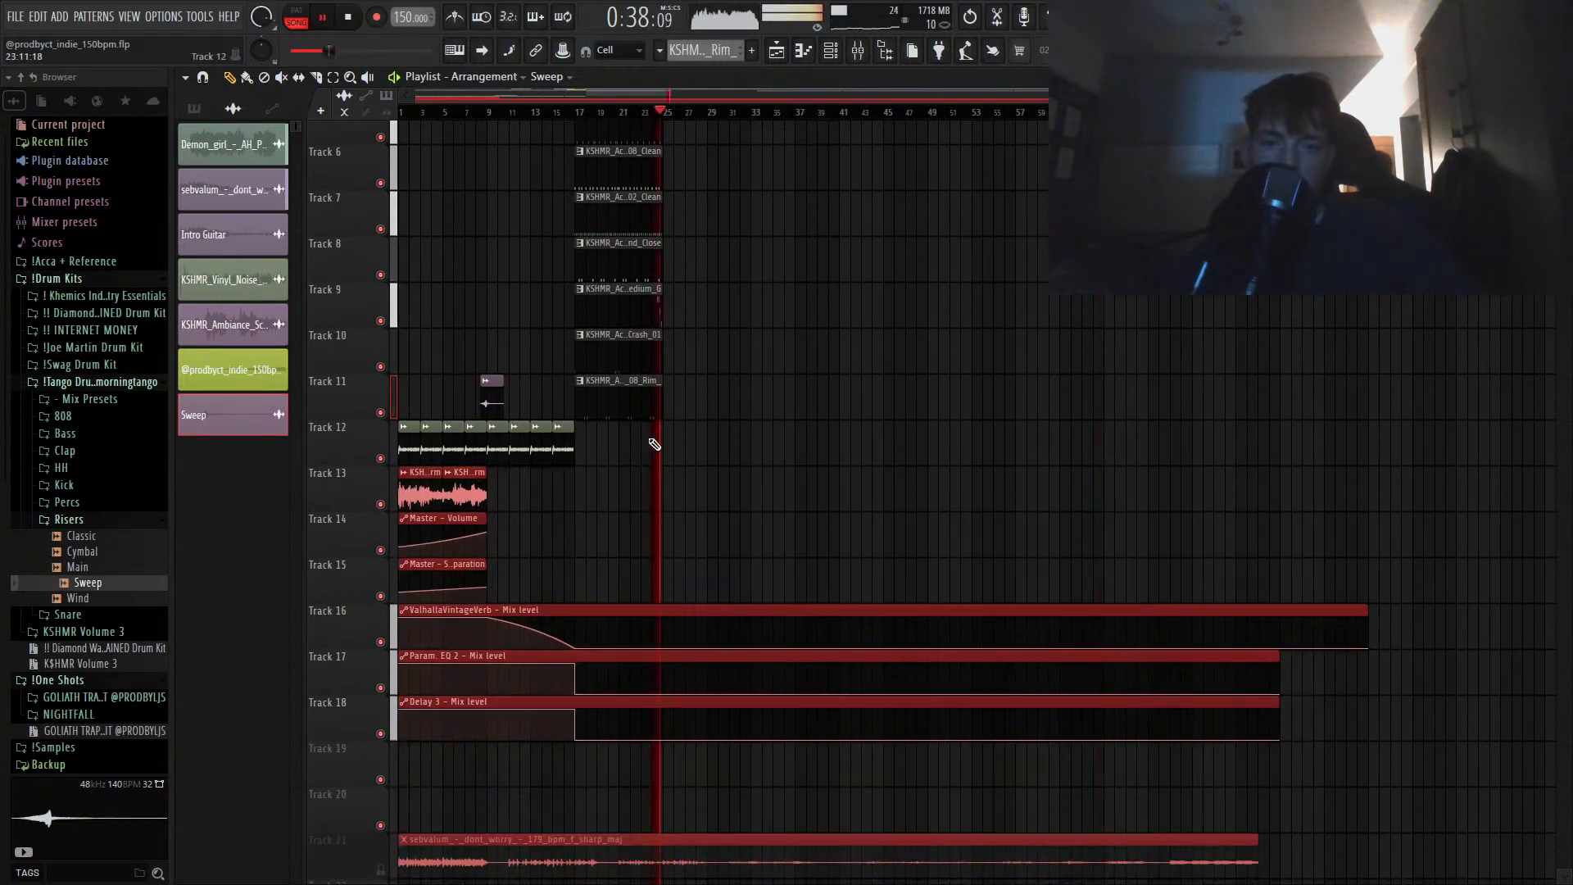
pyautogui.moveTo(645, 446); pyautogui.dragTo(401, 457)
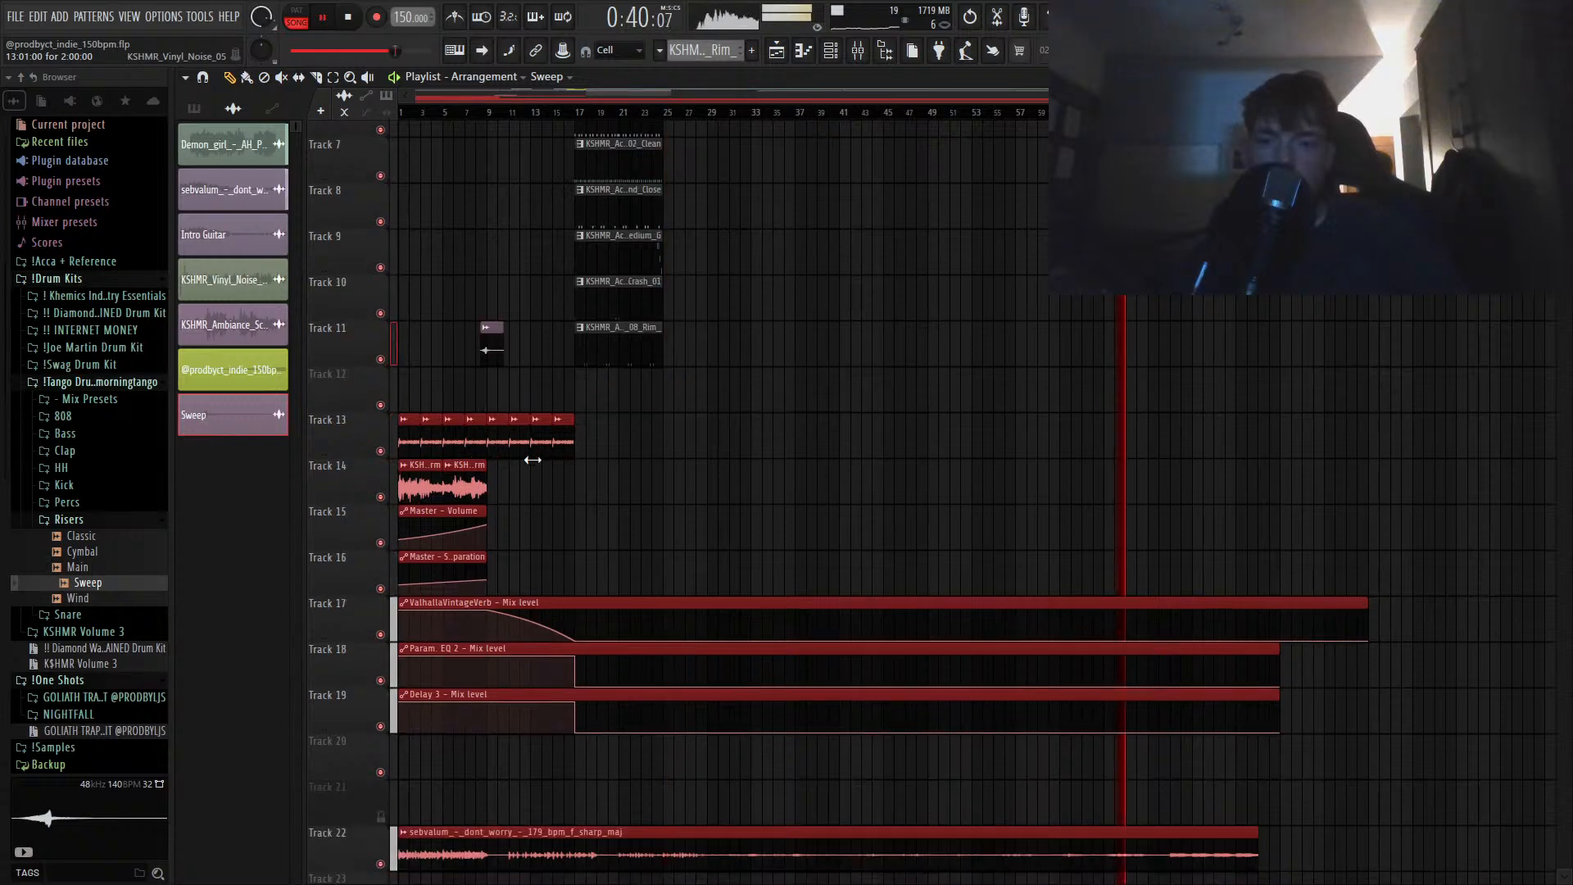
pyautogui.moveTo(533, 461); pyautogui.dragTo(533, 506)
pyautogui.press('space')
pyautogui.scroll(5, 662, 331)
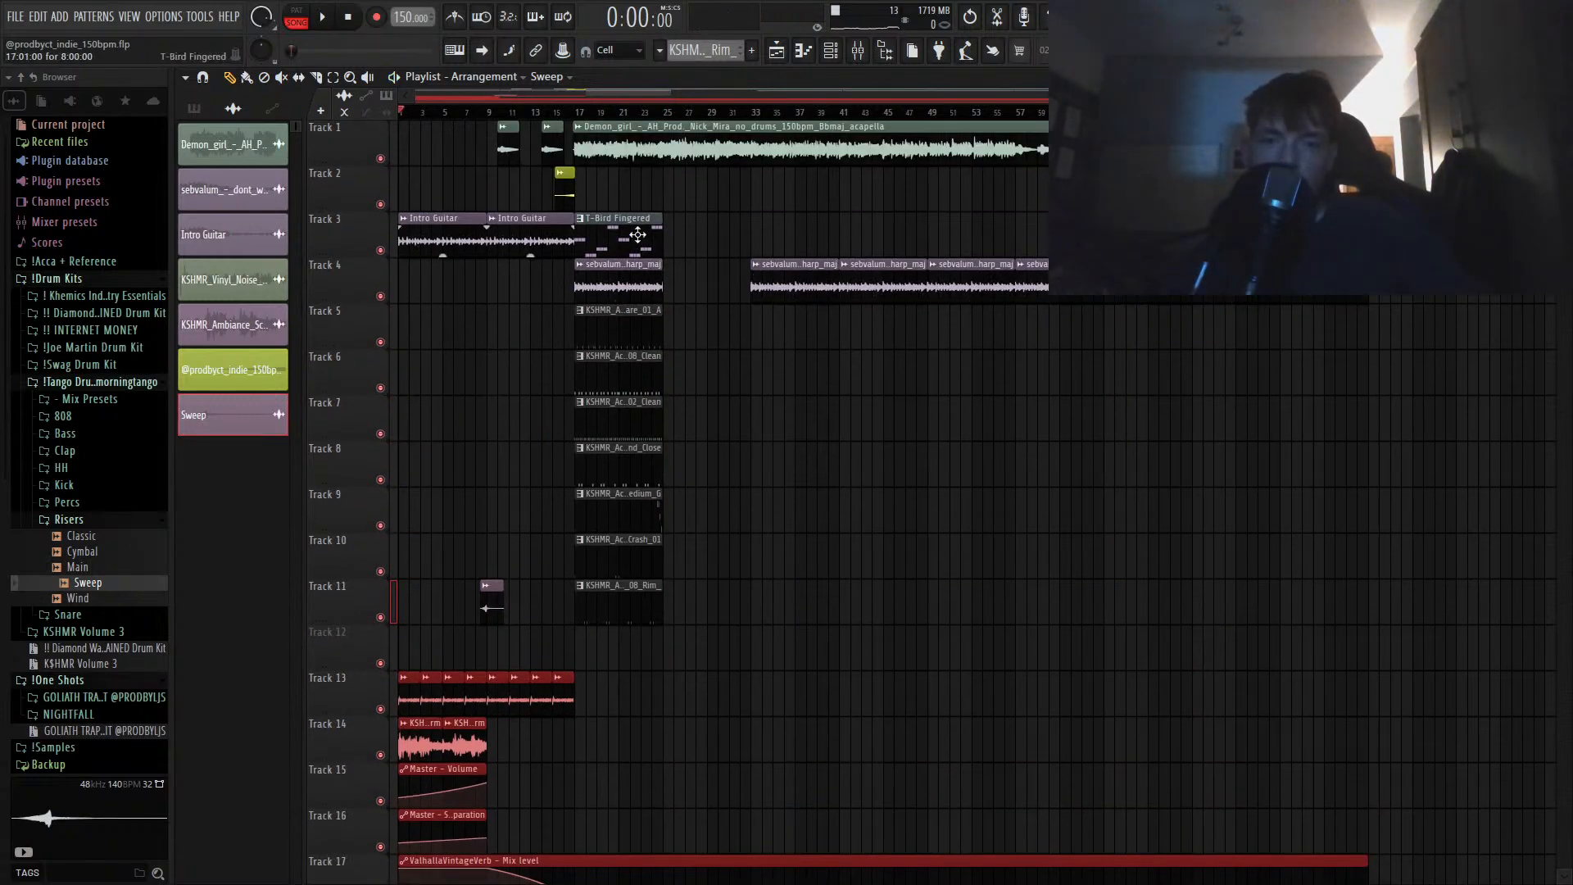
# Step: Move the T-Bird Fingered bass pattern from Track 3 to Track 12 at bar 17, below the drum patterns
pyautogui.moveTo(642, 243); pyautogui.dragTo(641, 656)
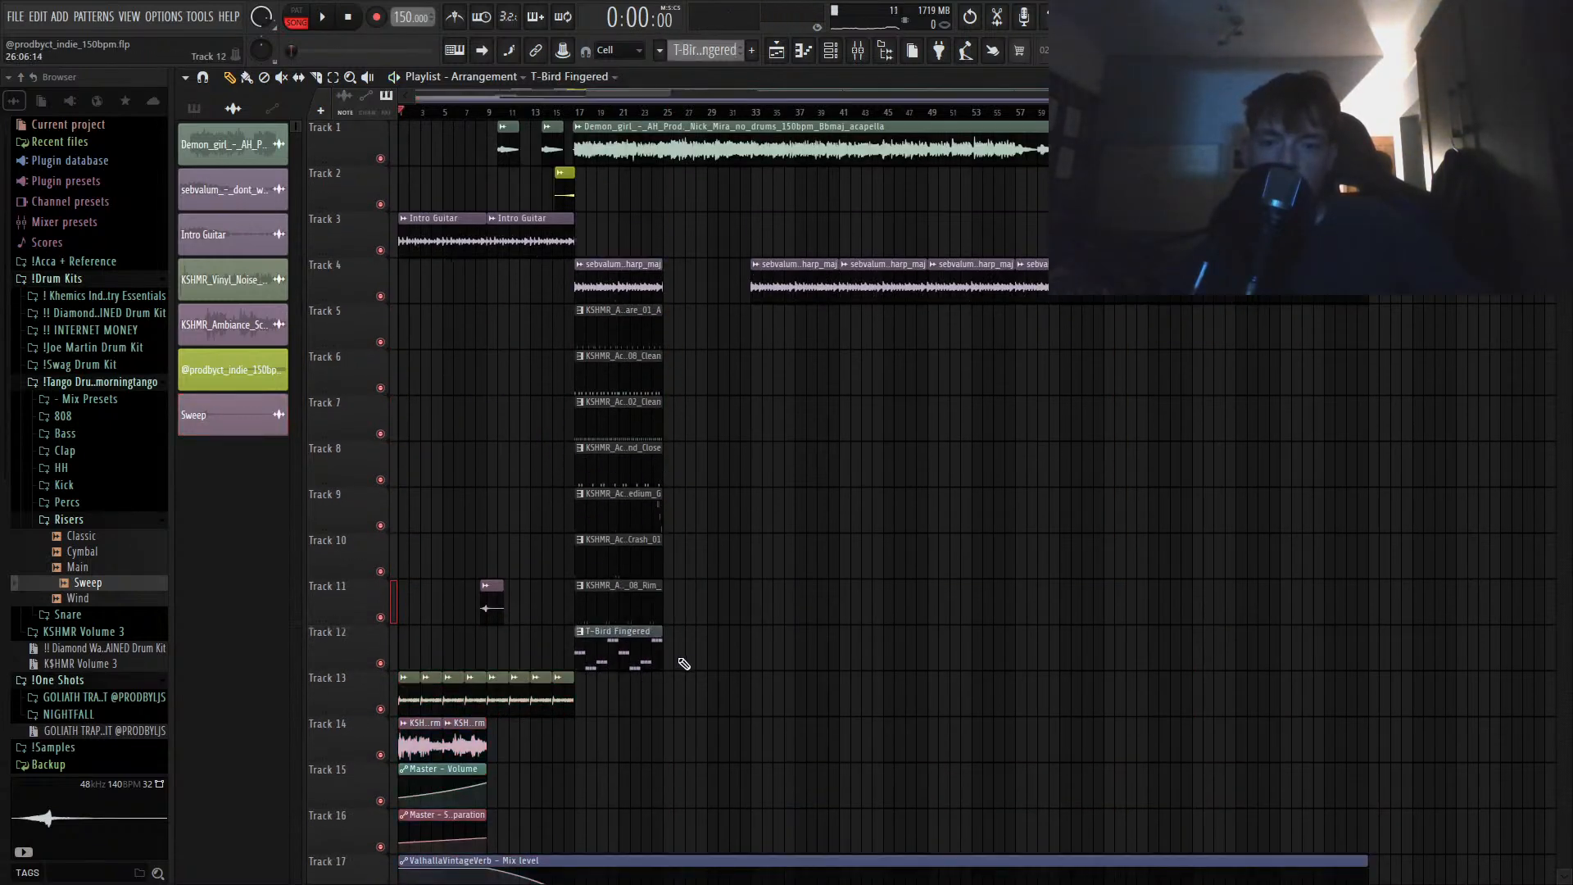
pyautogui.scroll(-5, 738, 639)
pyautogui.moveTo(1422, 474); pyautogui.dragTo(514, 856)
pyautogui.scroll(5, 800, 656)
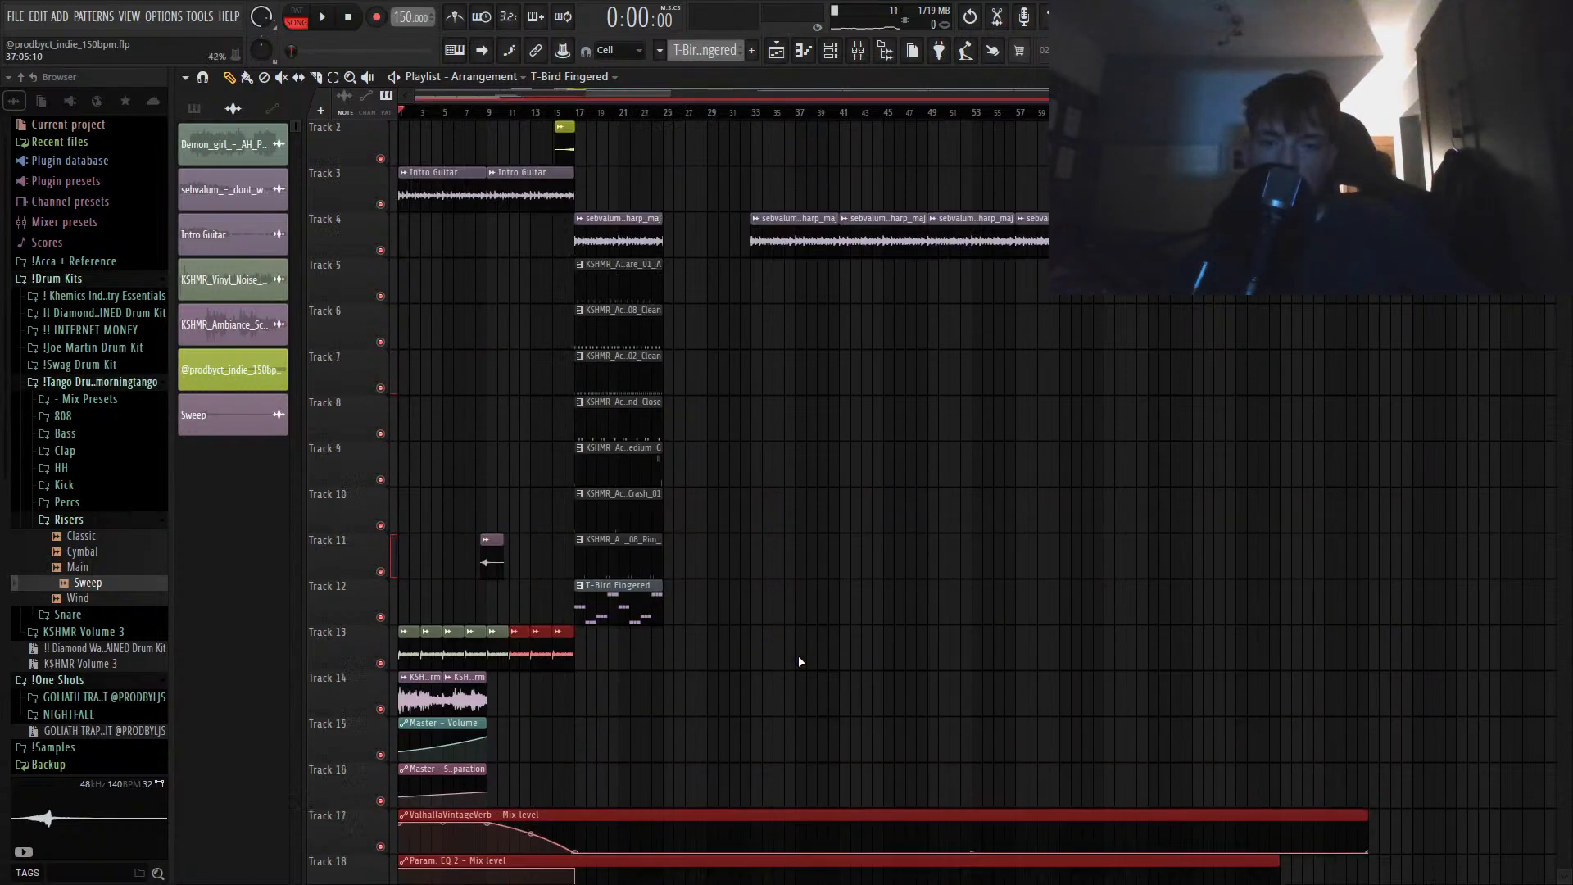
# Step: Shift the drum patterns down to Tracks 6 to 12 with T-Bird Fingered on Track 5, and duplicate the drums to bar 25
pyautogui.moveTo(622, 647); pyautogui.dragTo(758, 464)
pyautogui.moveTo(619, 334); pyautogui.dragTo(599, 629)
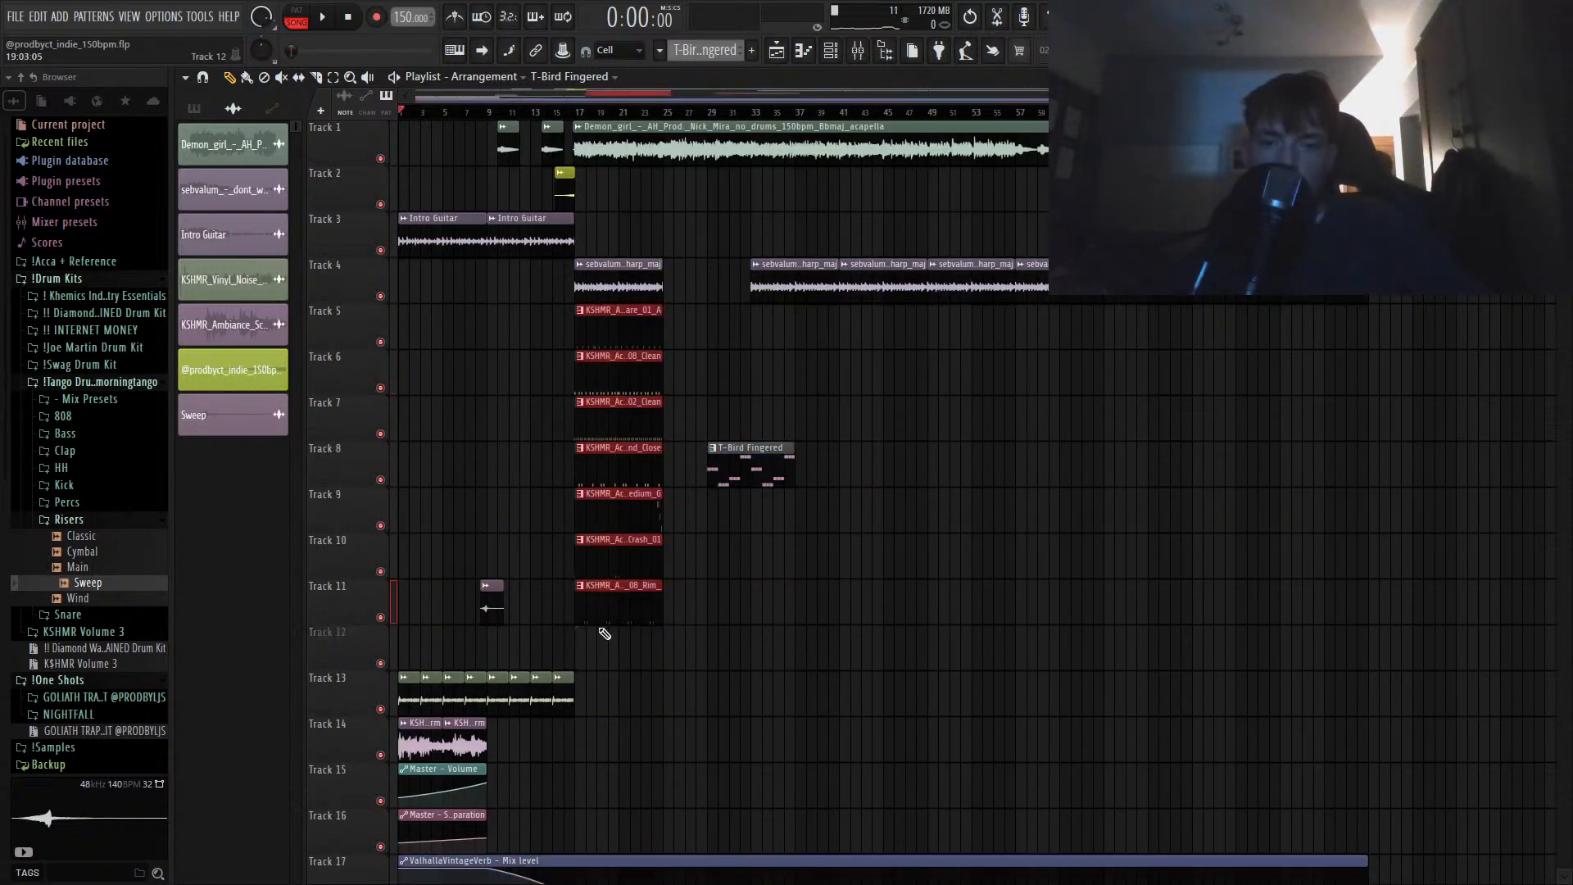
pyautogui.hotkey('shift', 'Down')
pyautogui.moveTo(779, 475); pyautogui.dragTo(590, 658)
pyautogui.hotkey('ctrl', 'b')
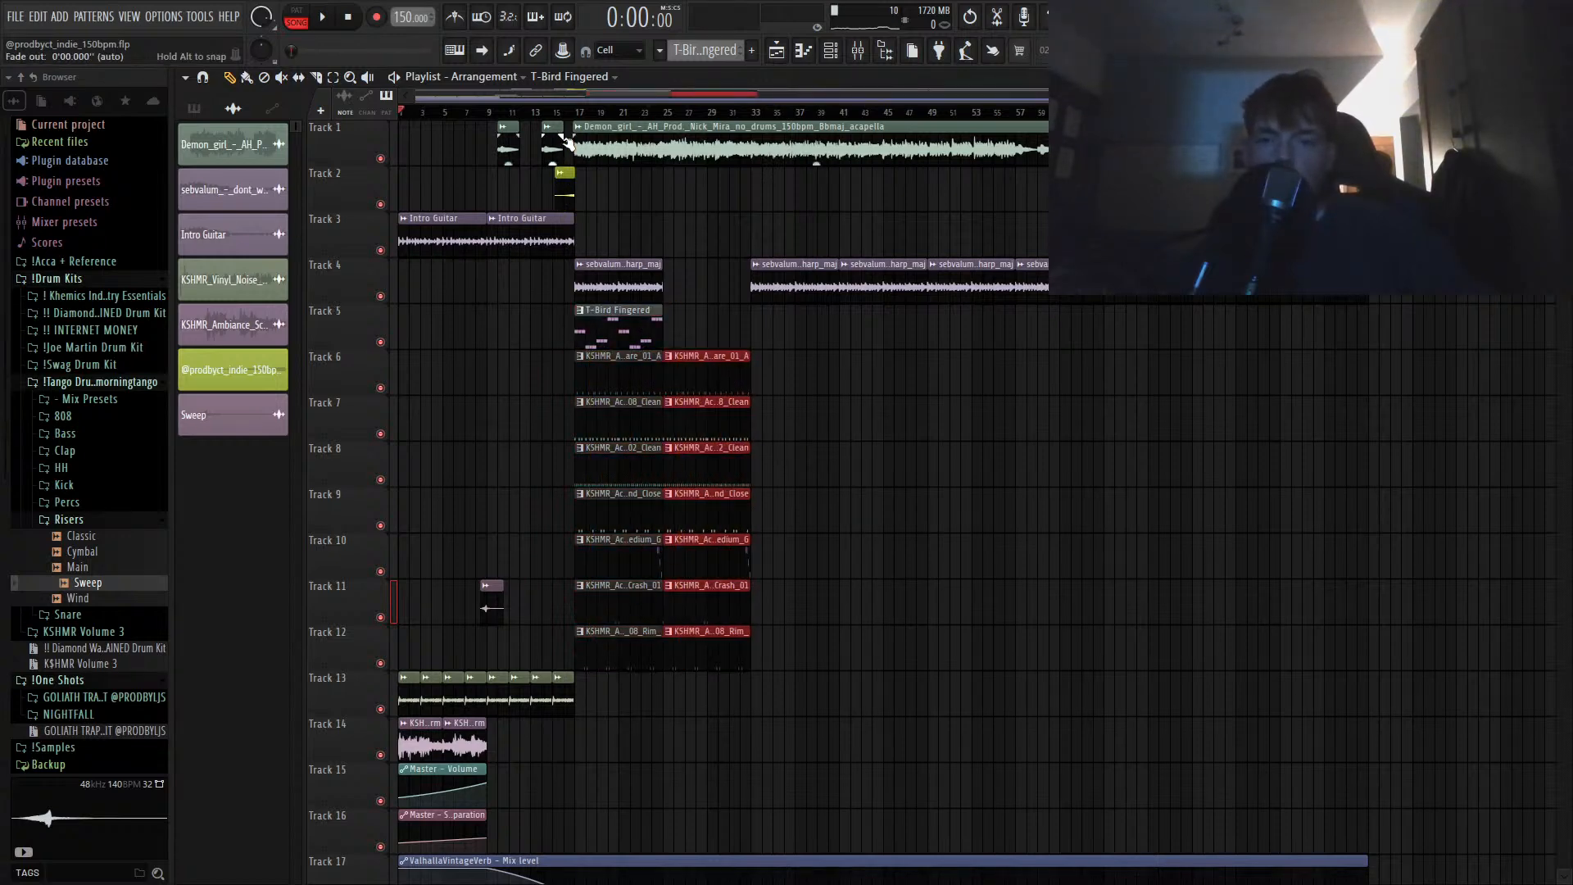
pyautogui.moveTo(586, 123); pyautogui.dragTo(426, 155)
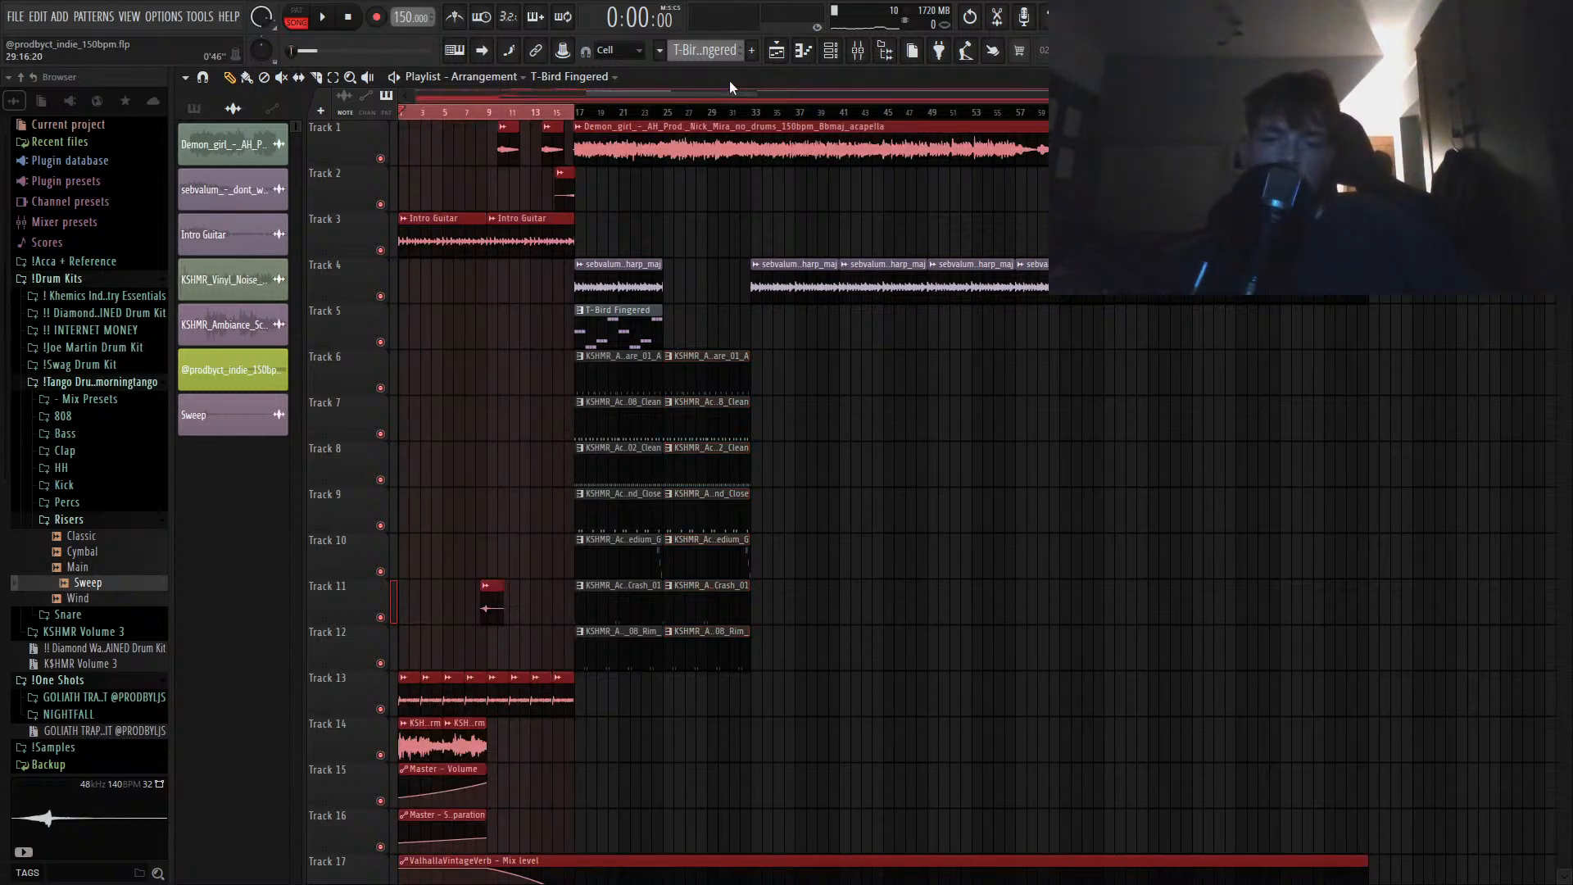
pyautogui.moveTo(591, 117); pyautogui.dragTo(758, 123)
pyautogui.click(608, 326)
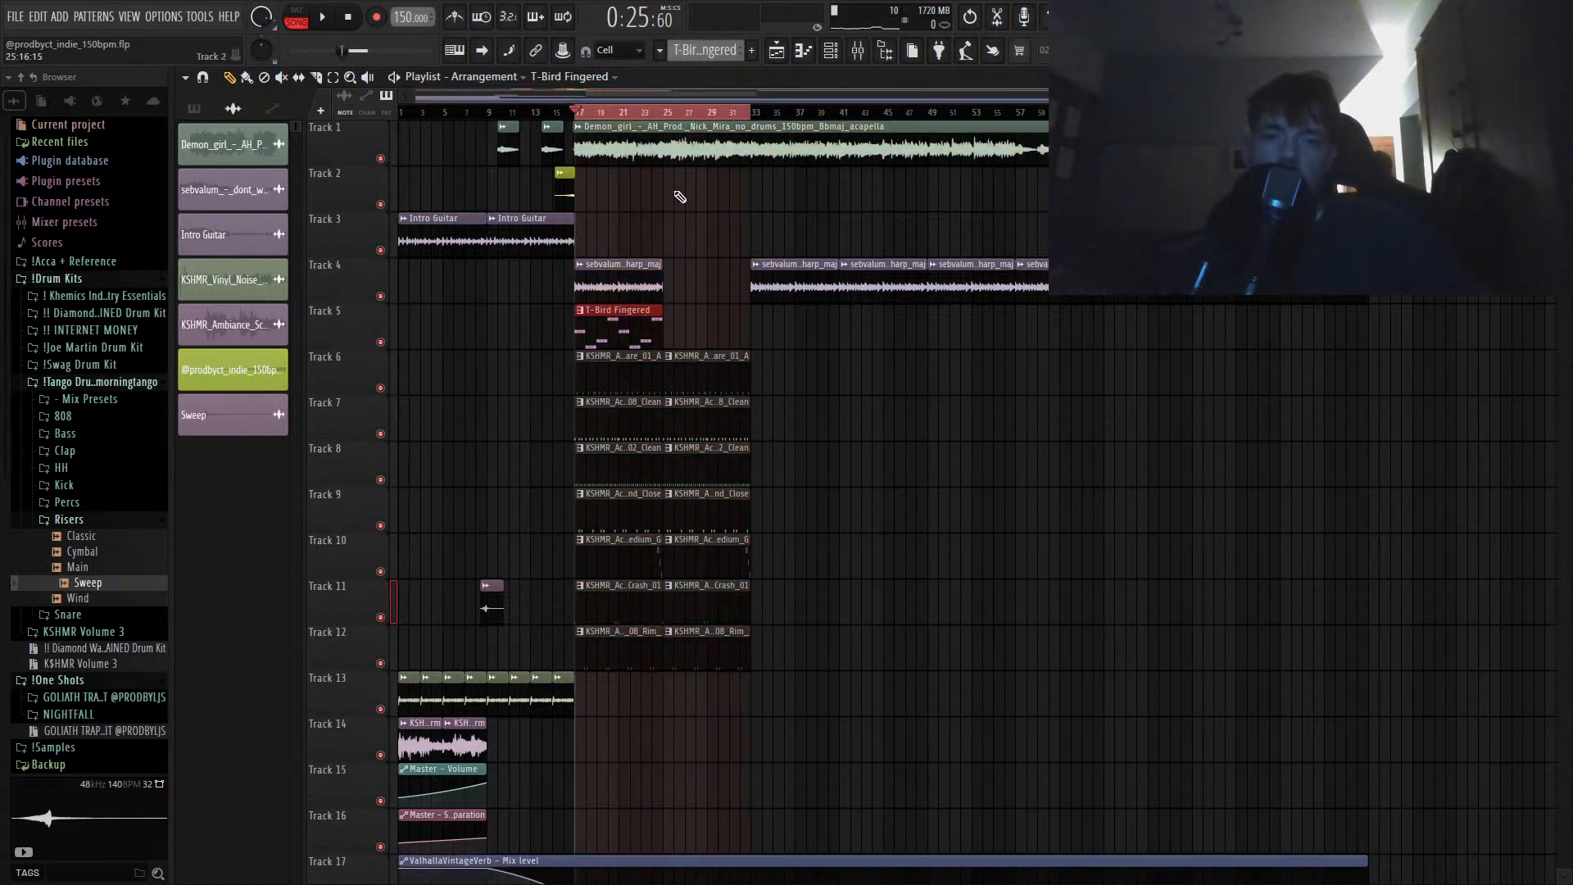
pyautogui.hotkey('ctrl', 'b')
pyautogui.press('Delete')
pyautogui.doubleClick(816, 116)
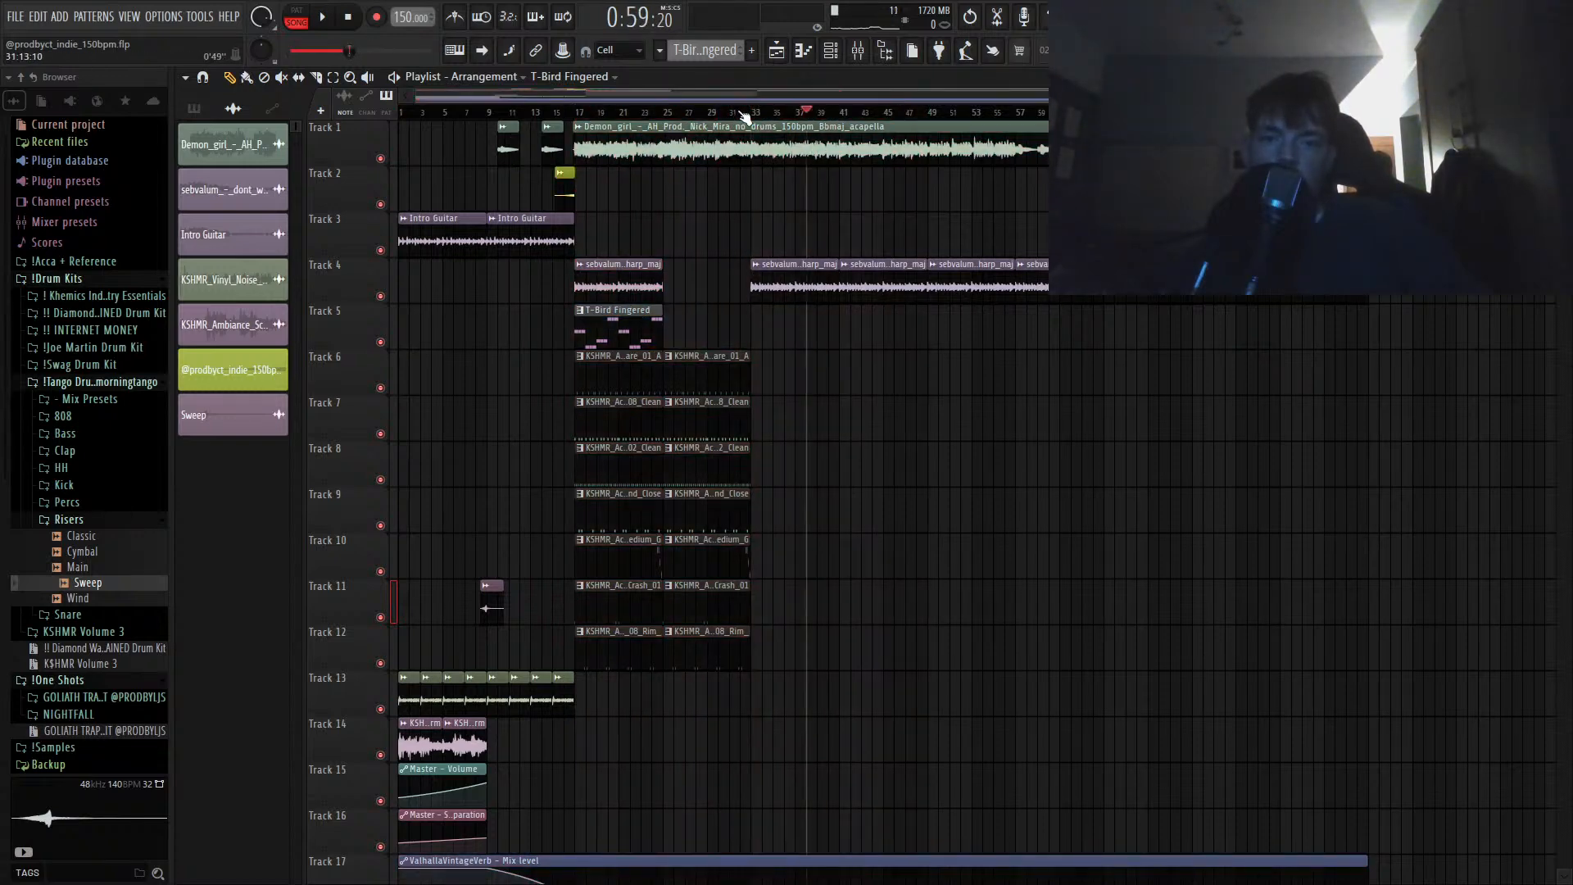
# Step: Copy both drum pattern blocks on Tracks 6 to 12 to bars 41 to 57, and make a time selection from bar 57
pyautogui.moveTo(666, 117); pyautogui.dragTo(735, 125)
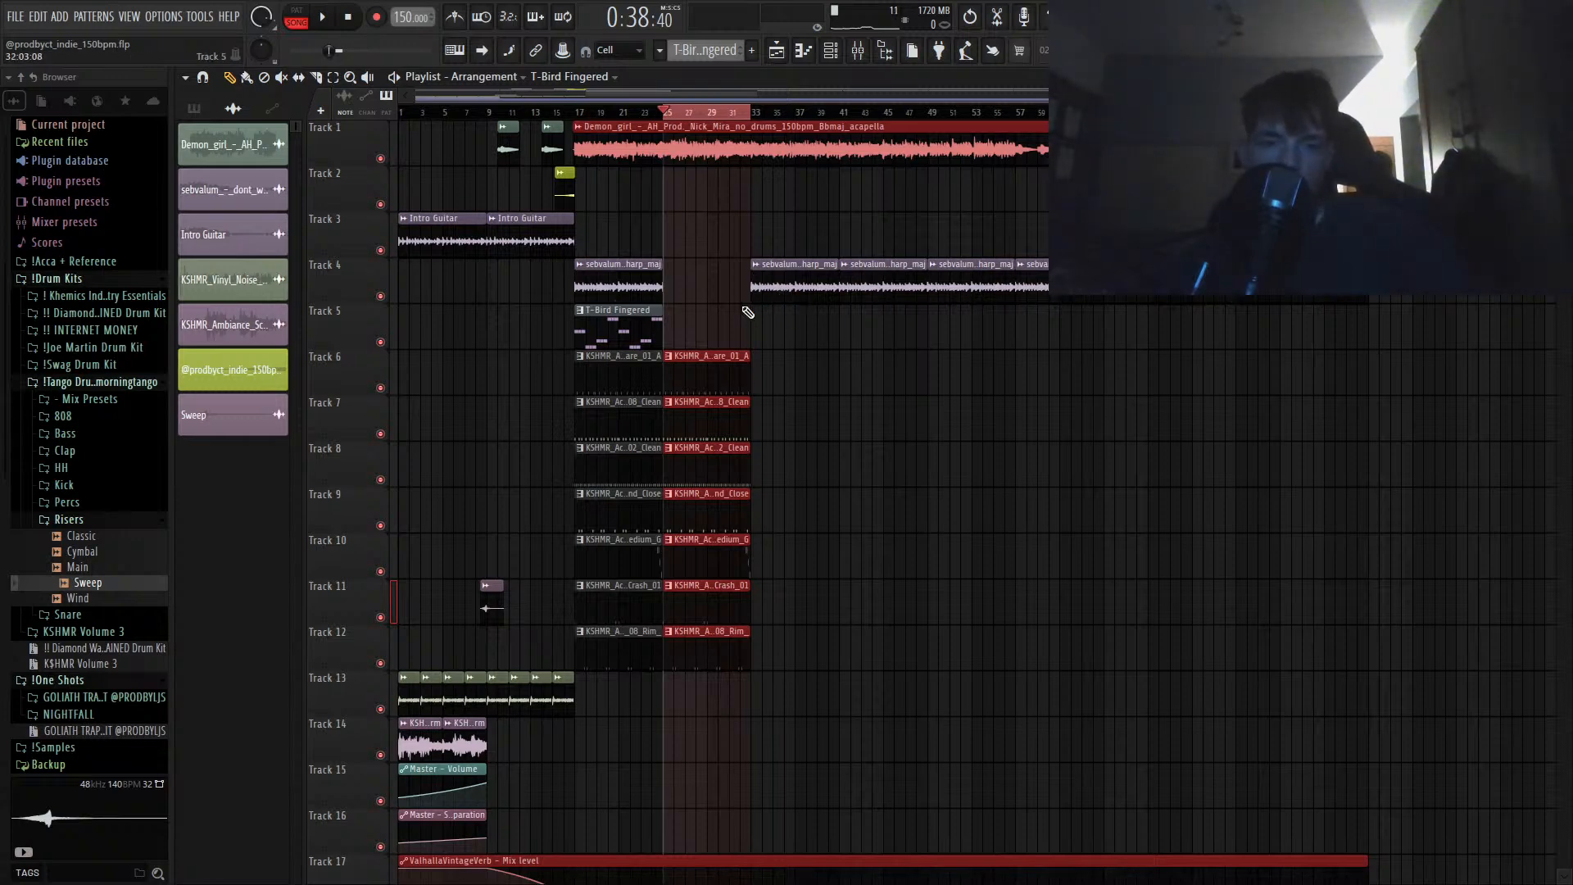
pyautogui.moveTo(800, 351); pyautogui.dragTo(868, 659)
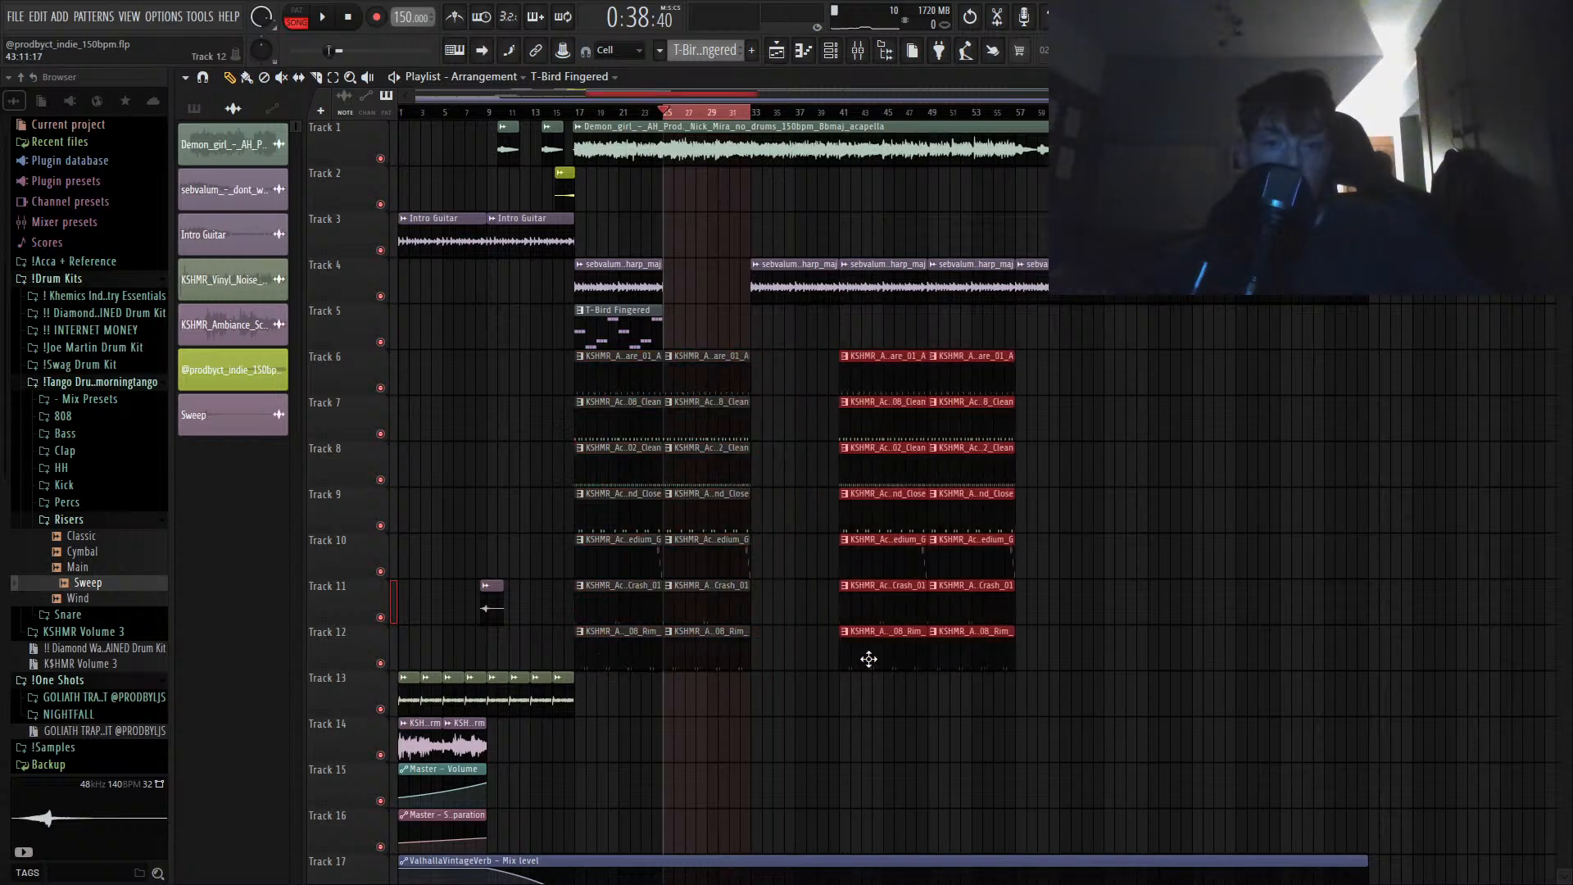
pyautogui.moveTo(759, 359); pyautogui.dragTo(599, 655)
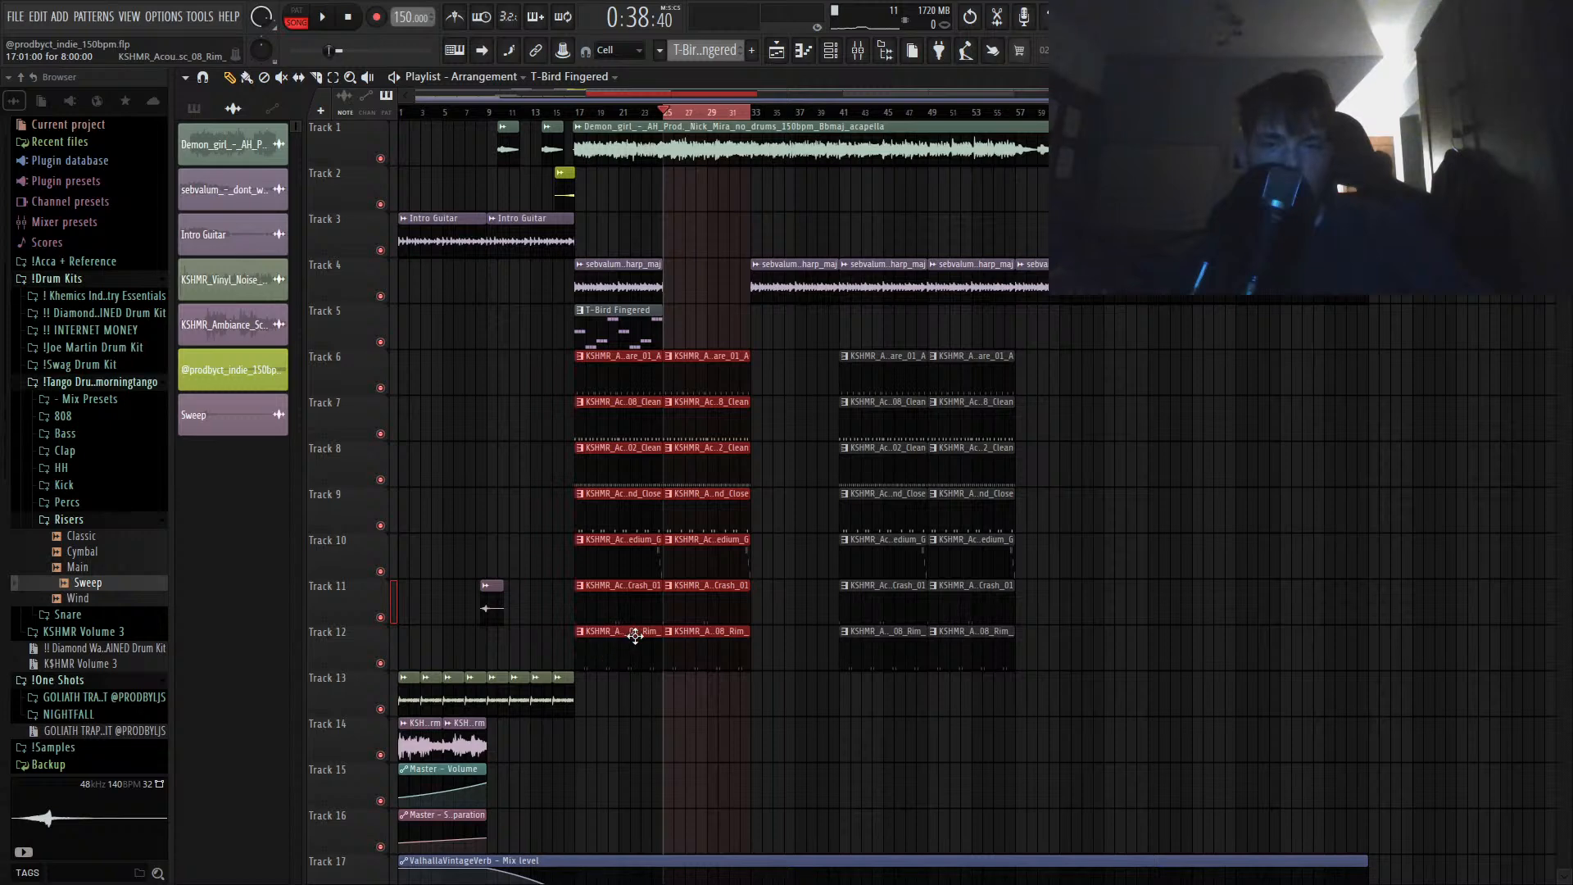
pyautogui.keyDown('ctrl'); pyautogui.moveTo(989, 340); pyautogui.dragTo(977, 653); pyautogui.keyUp('ctrl')
pyautogui.keyDown('ctrl'); pyautogui.moveTo(1023, 115); pyautogui.dragTo(1100, 119); pyautogui.keyUp('ctrl')
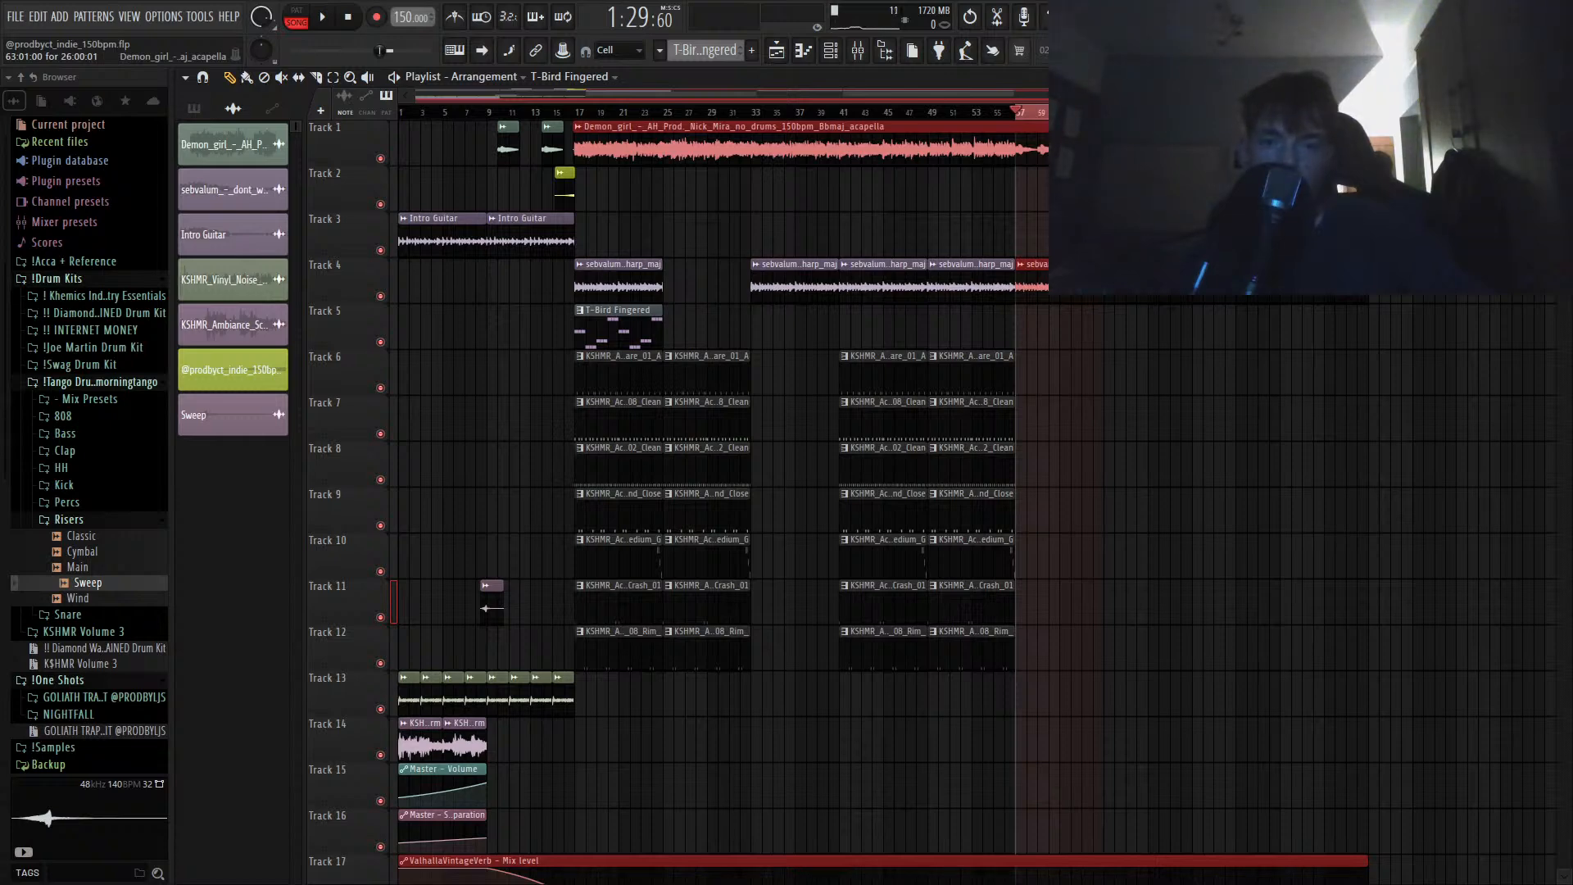
# Step: Start playback from about bar 15 and mute Track 22 holding the full-length sebvalum clip
pyautogui.click(548, 111)
pyautogui.press('space')
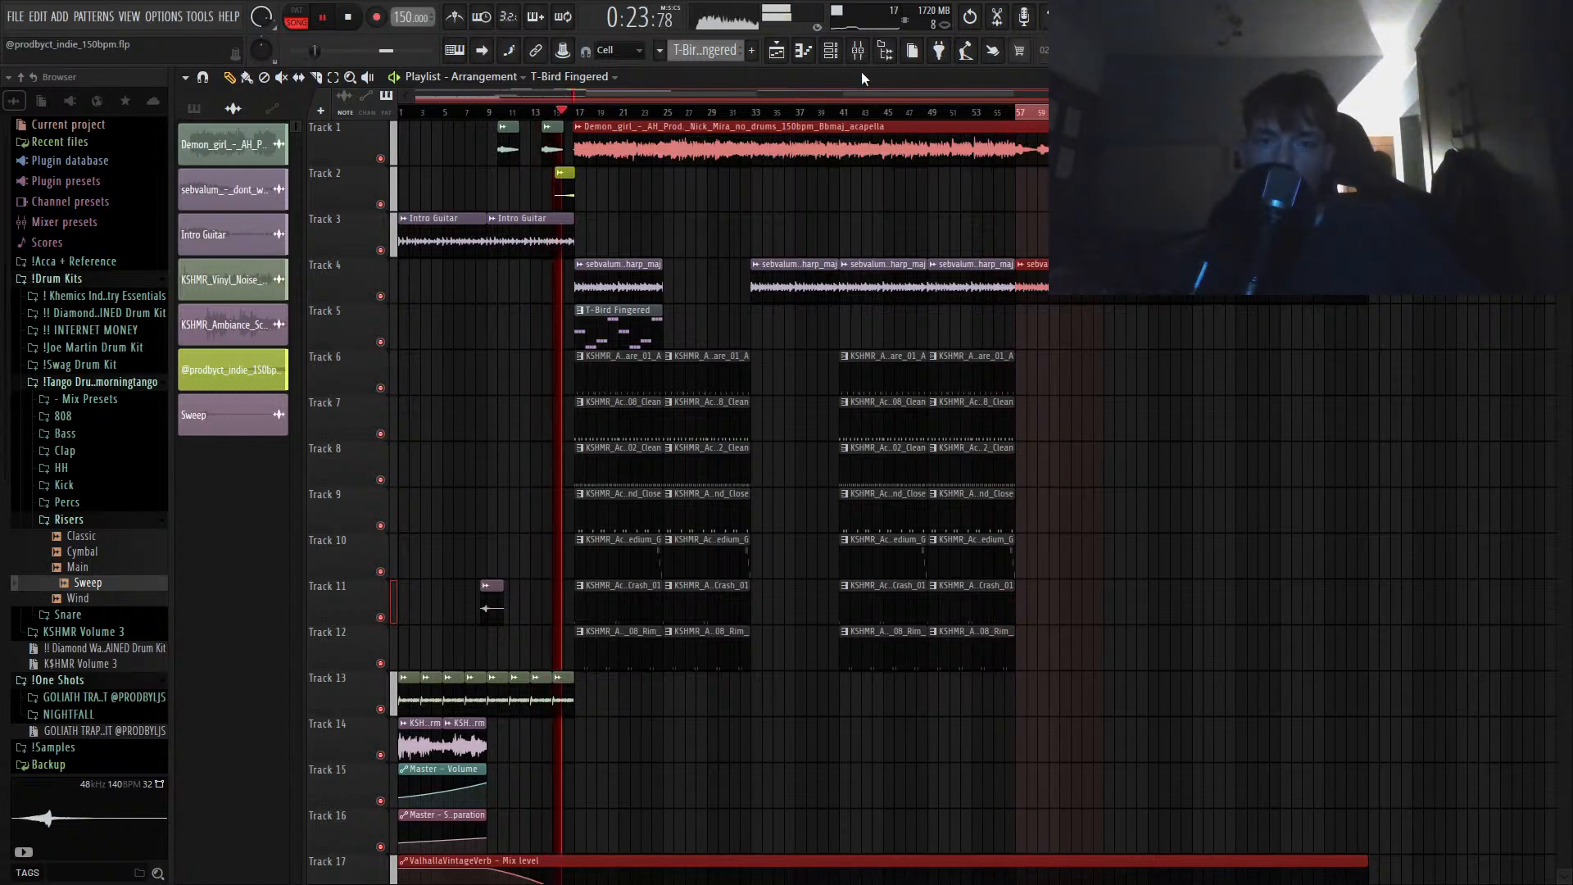
pyautogui.scroll(-4, 681, 450)
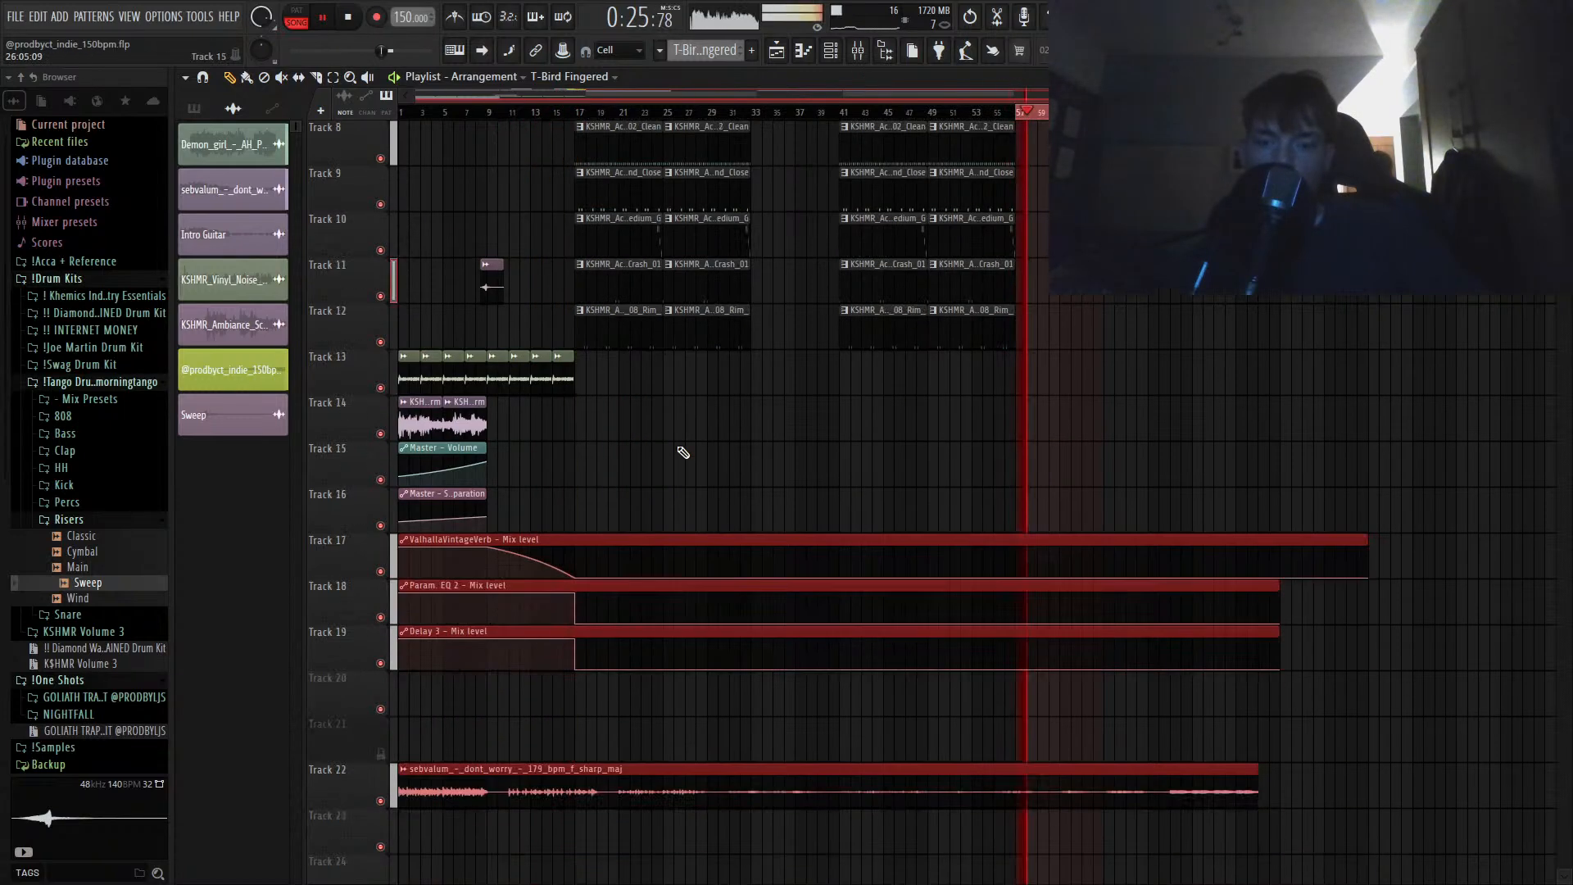
pyautogui.click(381, 571)
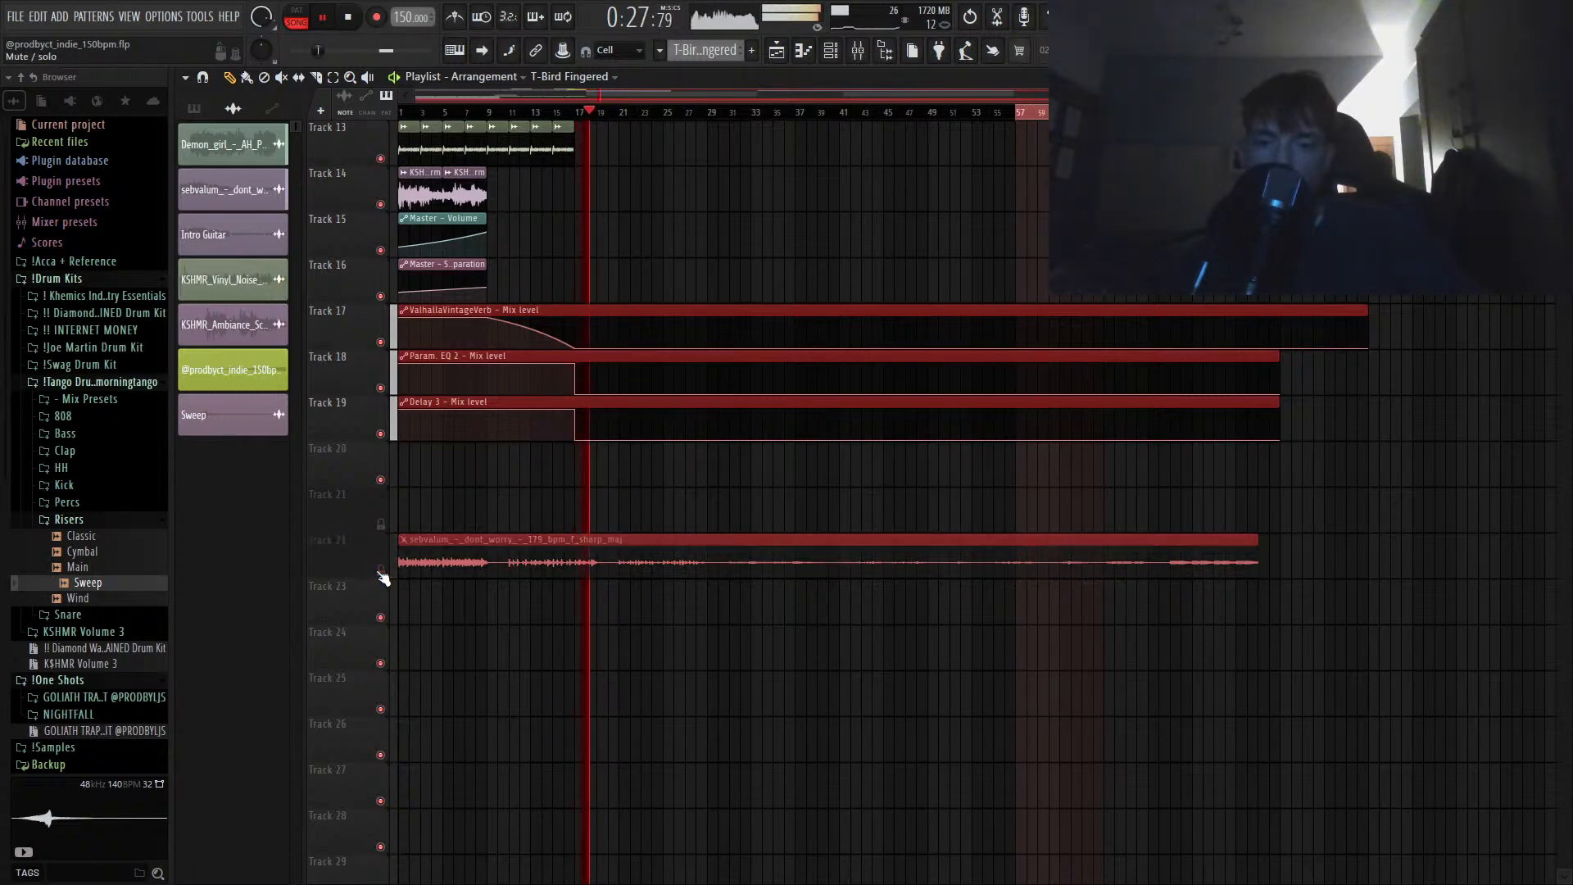
# Step: Listen to the vocal section with loop, bass and drums from bar 17 past the end of the loop at bar 25
pyautogui.scroll(2, 567, 509)
pyautogui.scroll(3, 565, 500)
pyautogui.scroll(5, 564, 491)
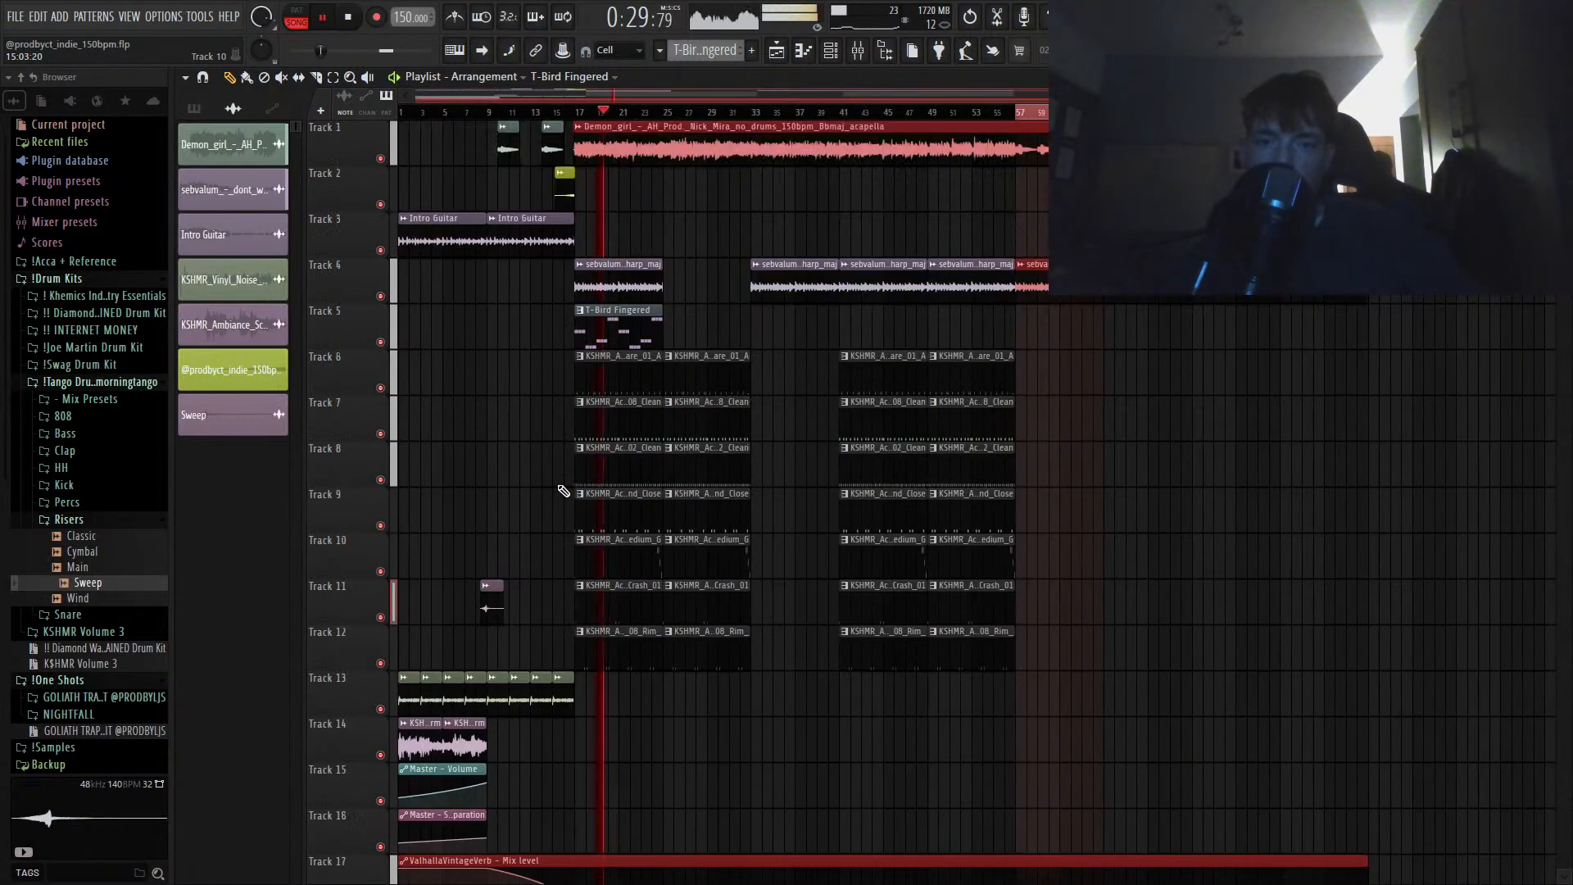
pyautogui.scroll(1, 564, 491)
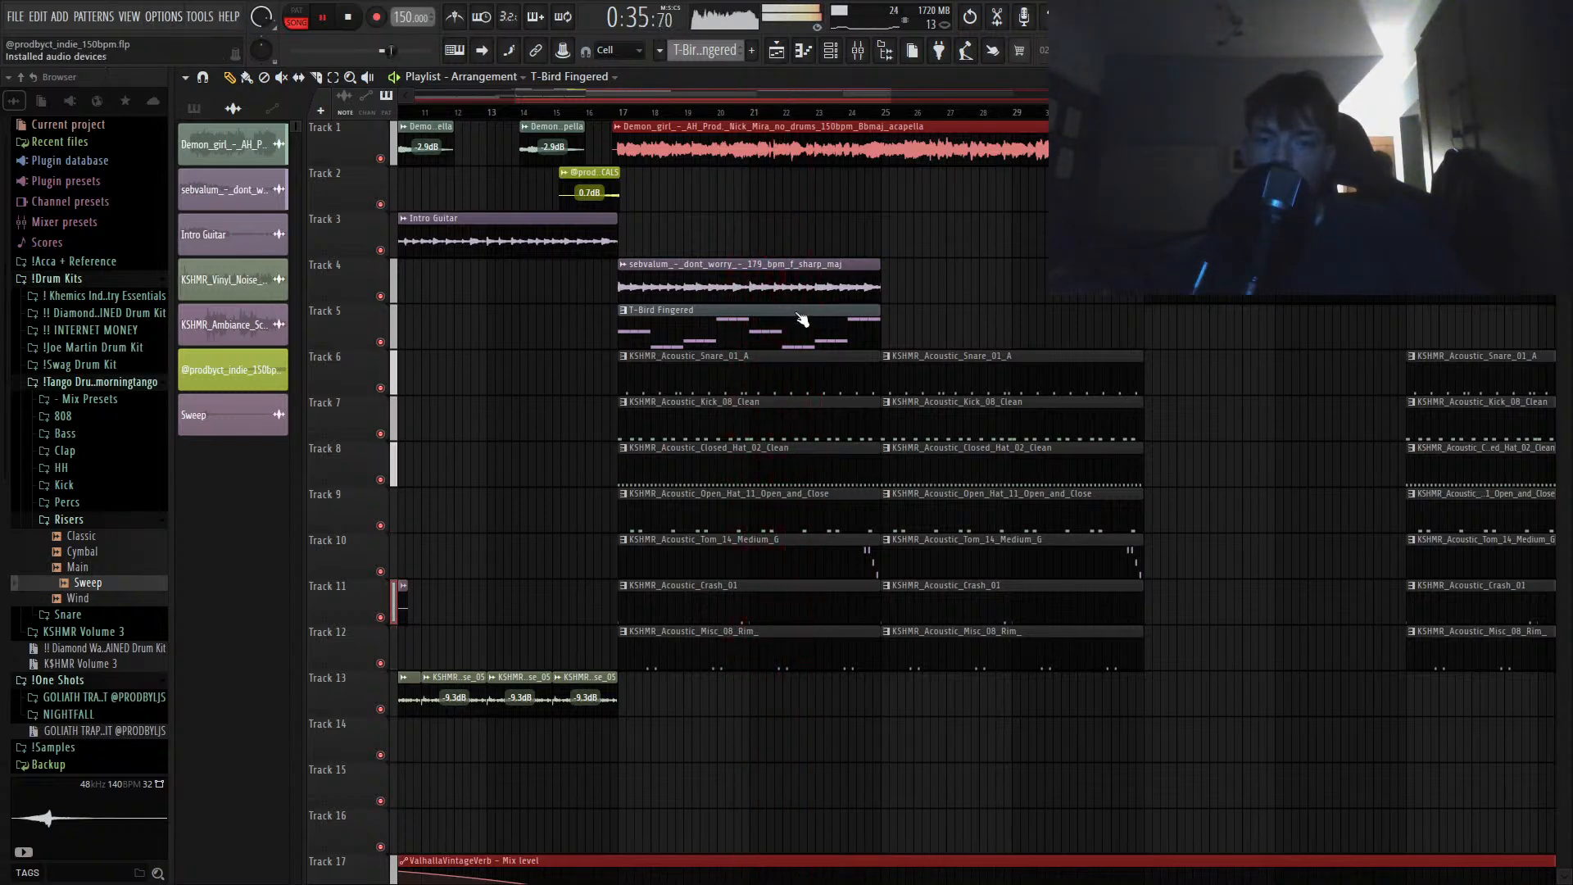
pyautogui.scroll(-2, 1031, 211)
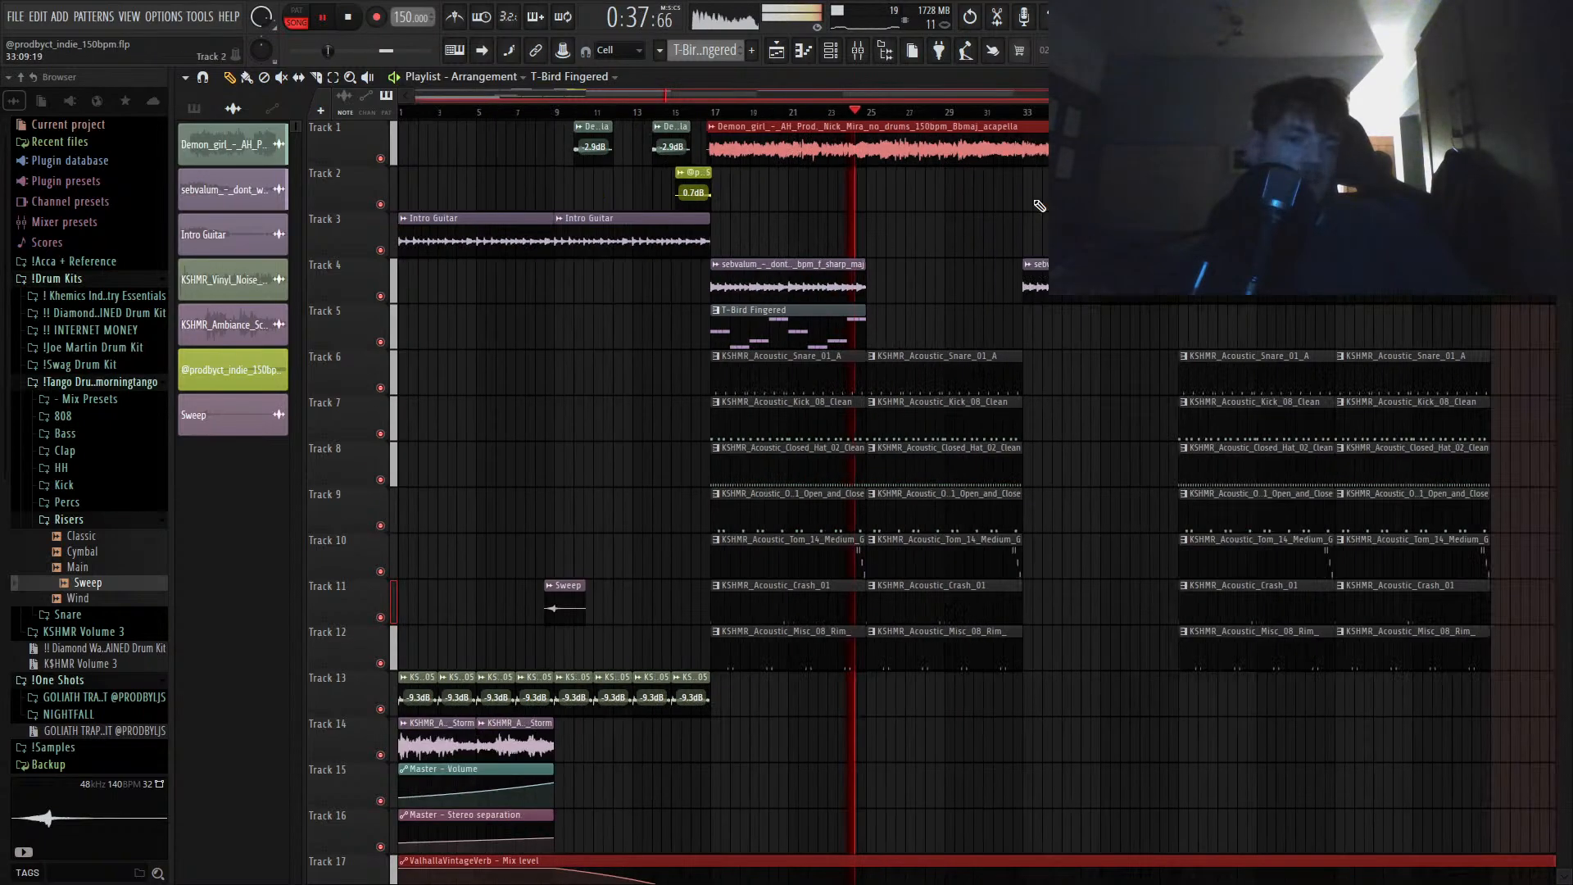
pyautogui.scroll(-3, 1024, 216)
pyautogui.scroll(3, 650, 337)
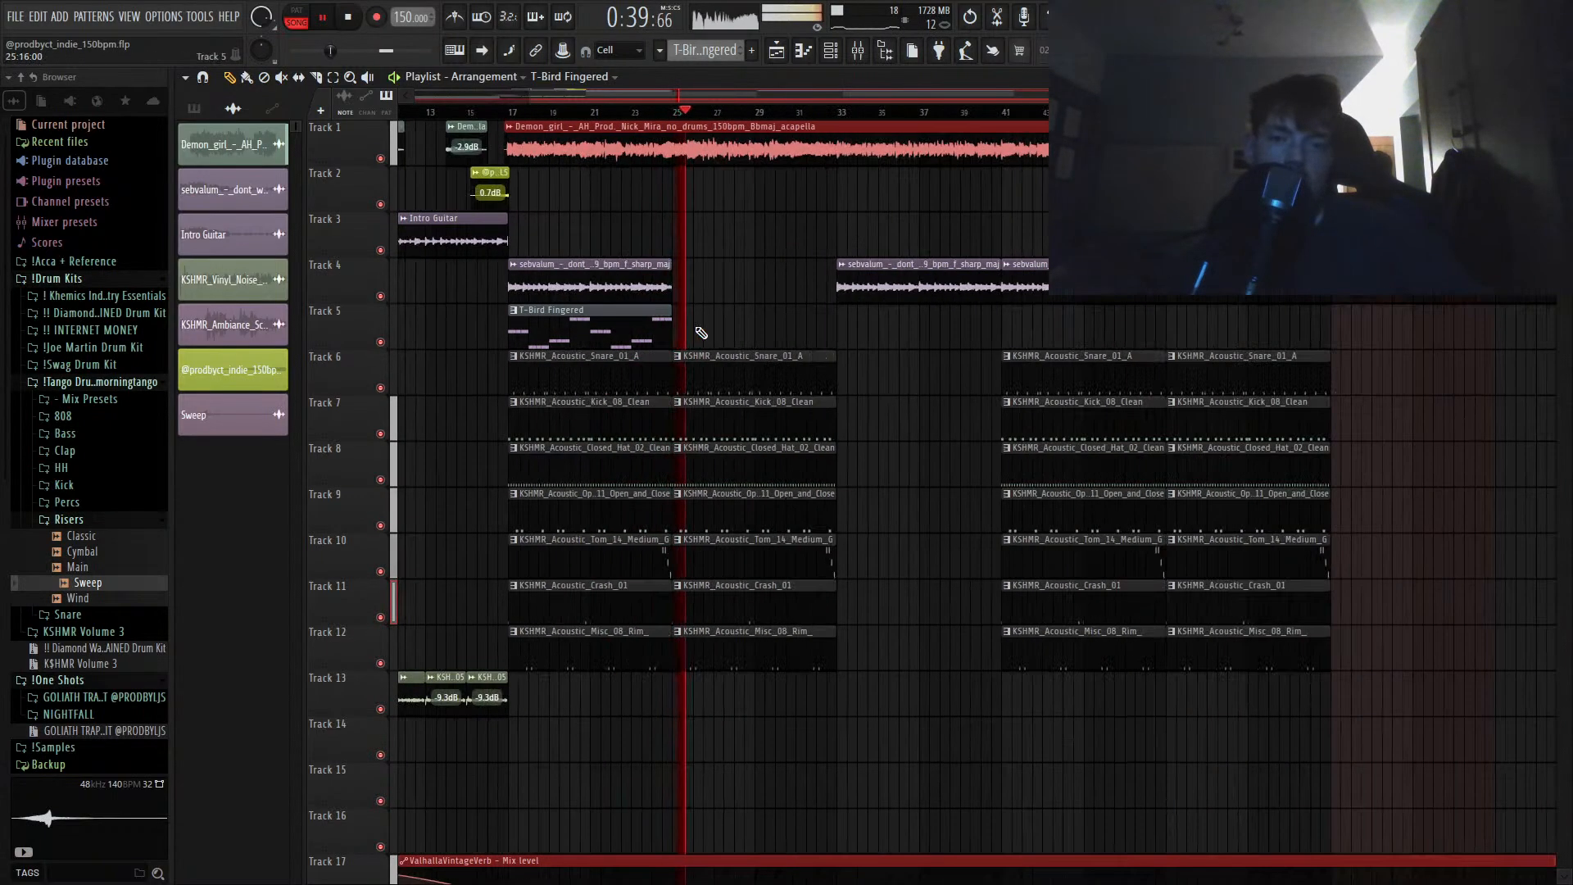
pyautogui.moveTo(699, 334); pyautogui.dragTo(662, 320)
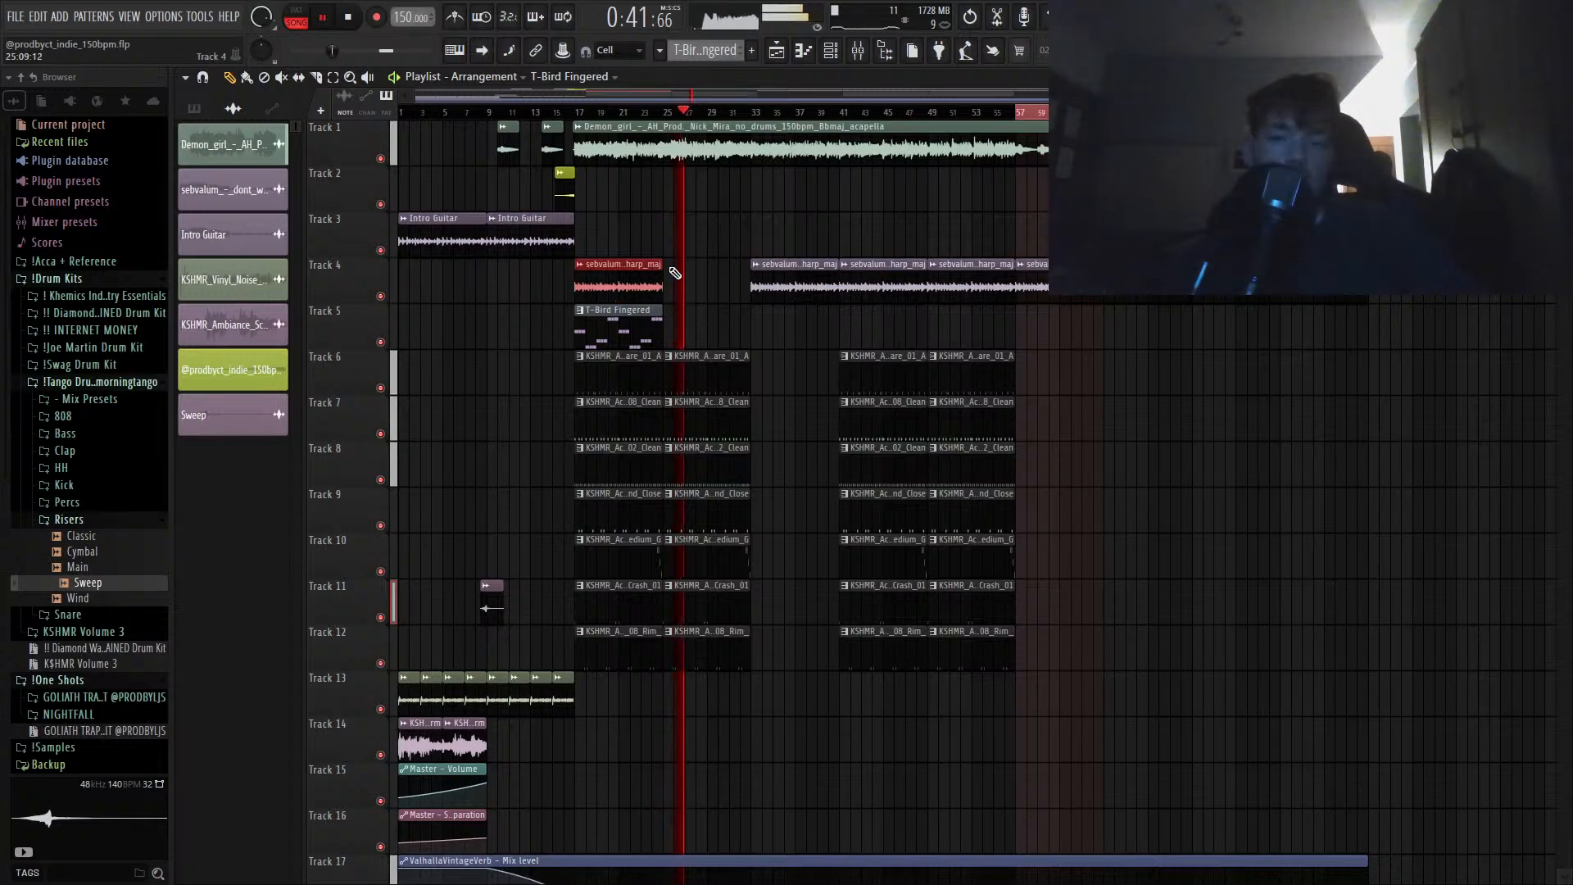
# Step: Slice the acapella on Track 1 at bars 25 and 33, and copy the section between the cuts to Track 2
pyautogui.press('space')
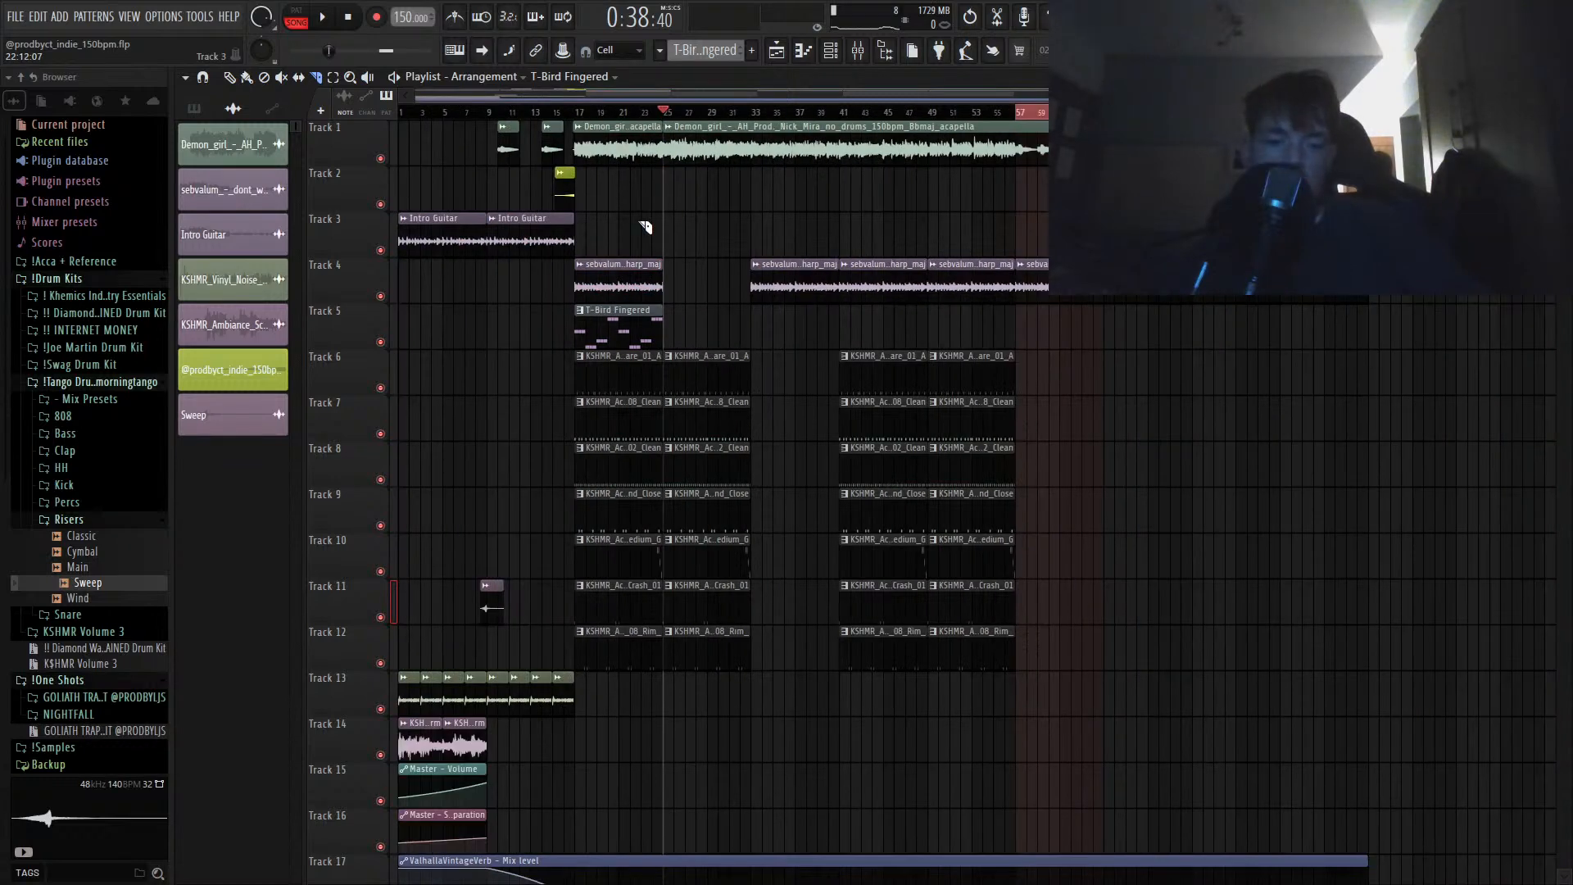
pyautogui.scroll(-7, 574, 426)
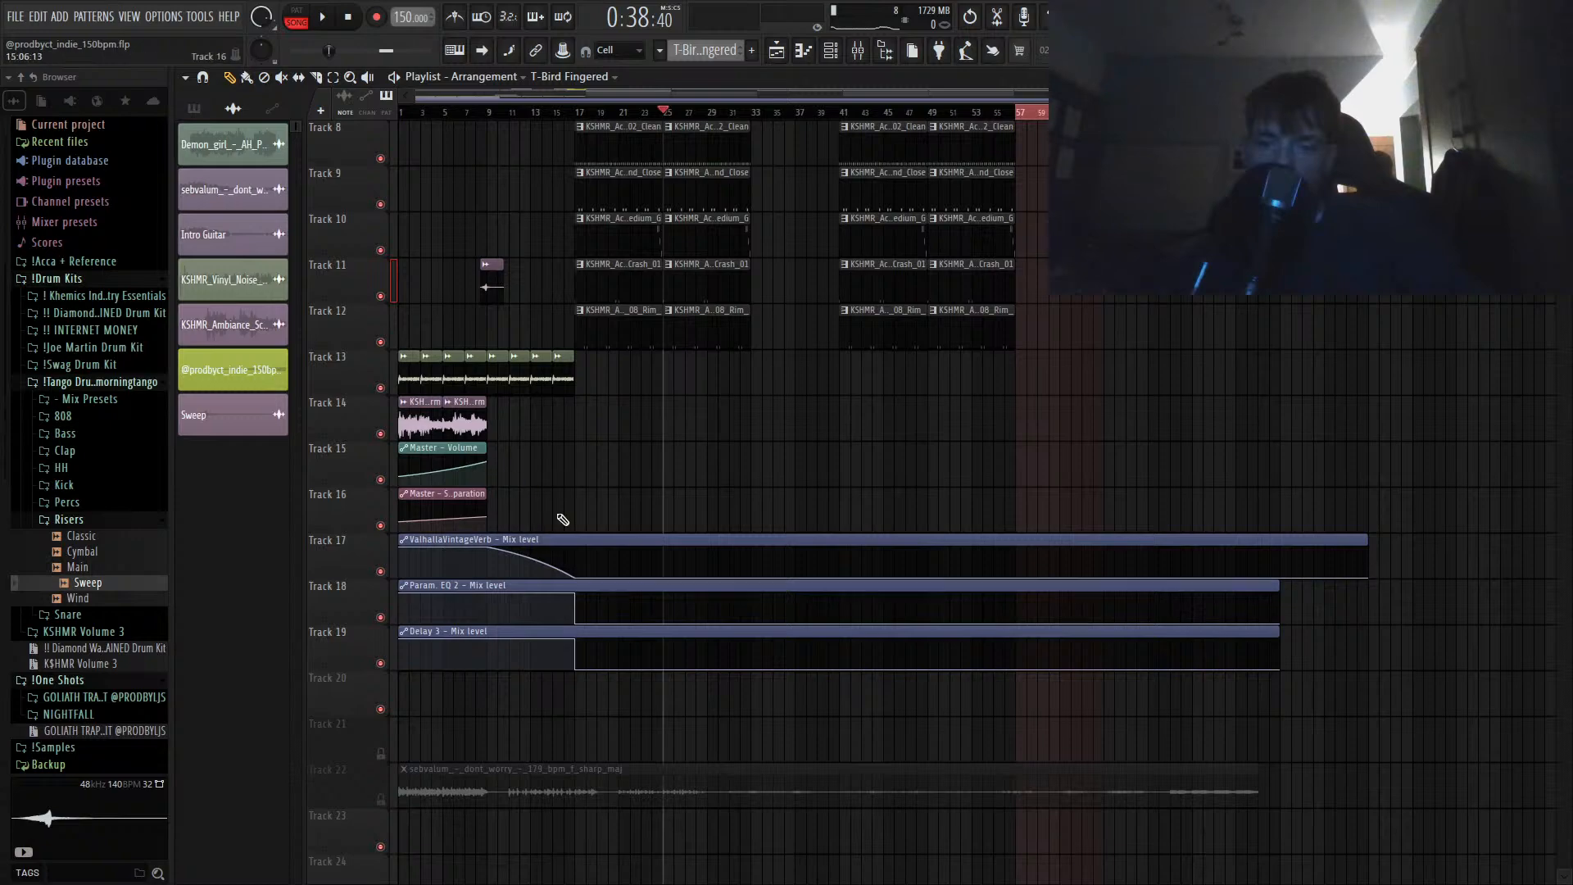
pyautogui.scroll(7, 563, 520)
pyautogui.keyDown('ctrl'); pyautogui.scroll(5, 693, 238); pyautogui.keyUp('ctrl')
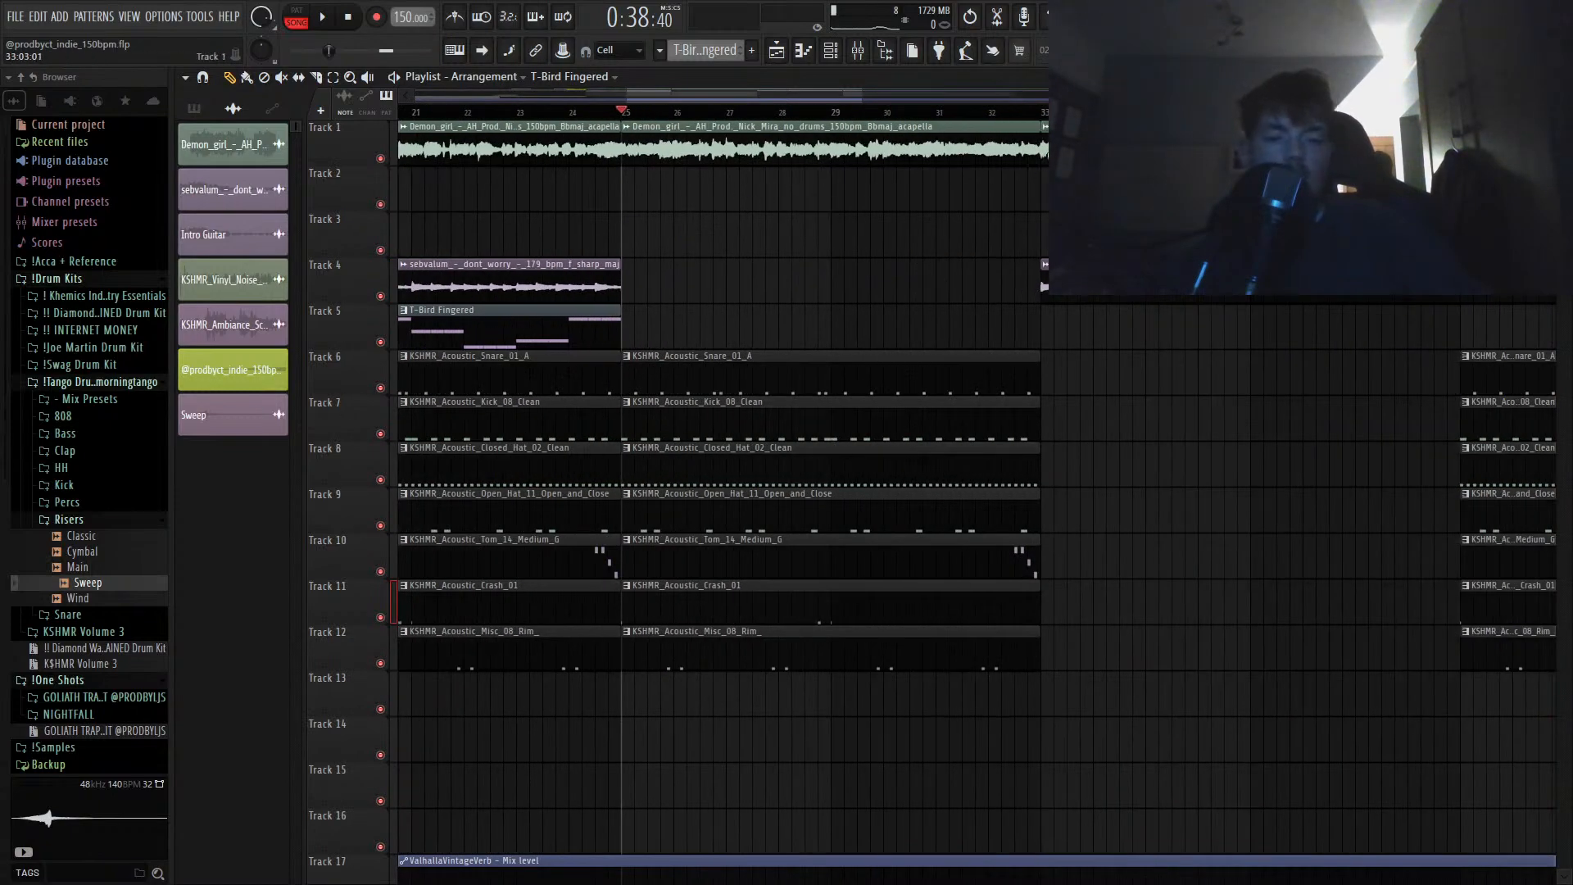
pyautogui.keyDown('shift'); pyautogui.moveTo(854, 140); pyautogui.dragTo(855, 195); pyautogui.keyUp('shift')
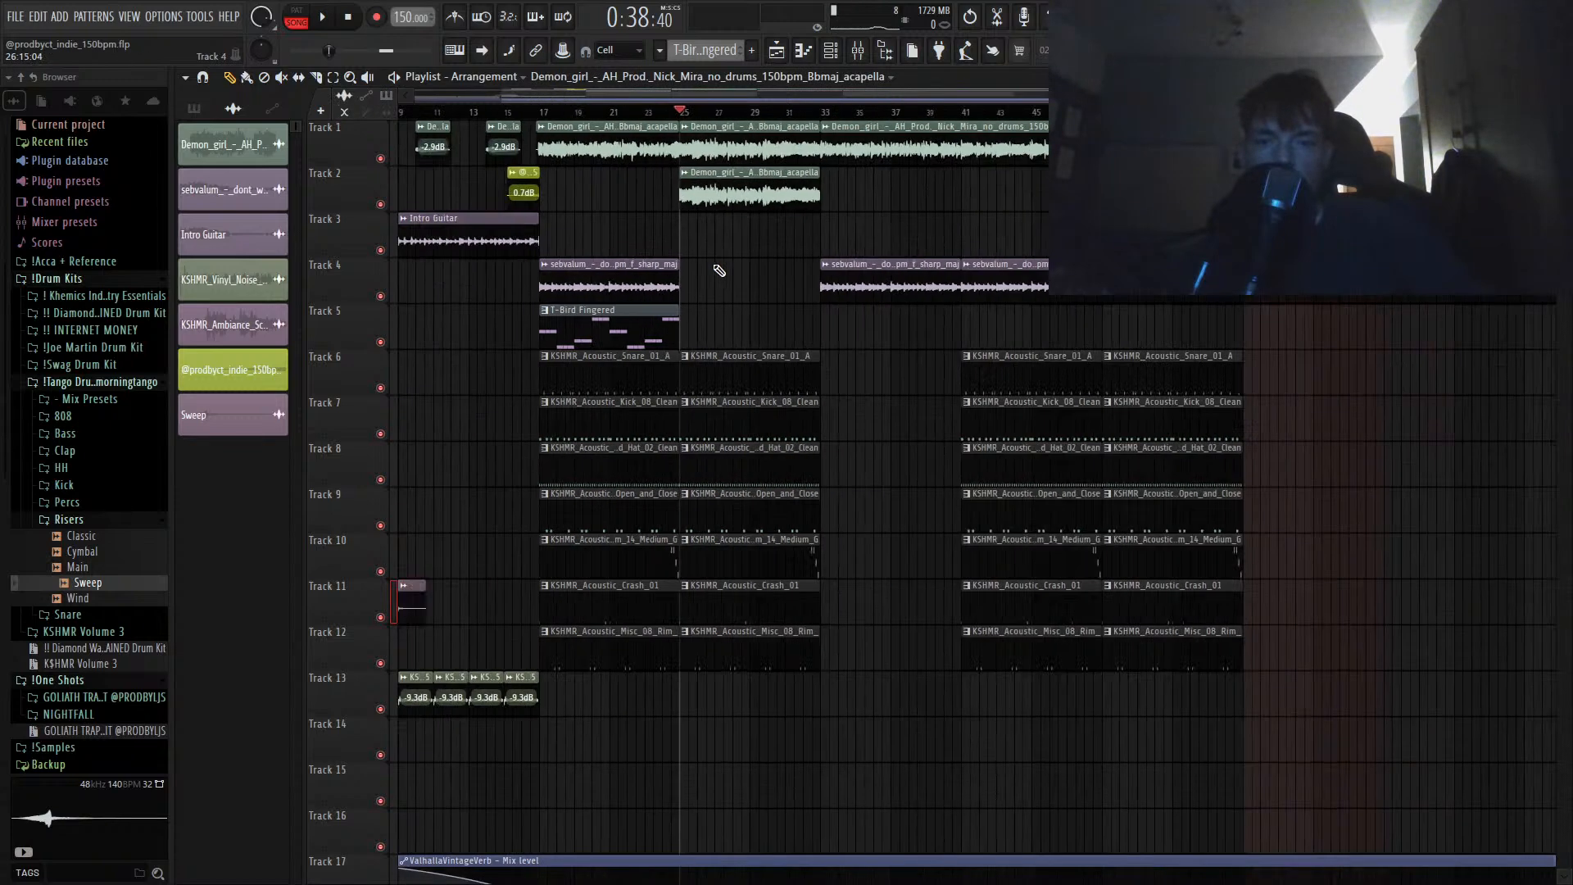
# Step: Duplicate the T-Bird Fingered bass pattern on Track 5 to bar 25
pyautogui.moveTo(721, 305); pyautogui.dragTo(660, 295)
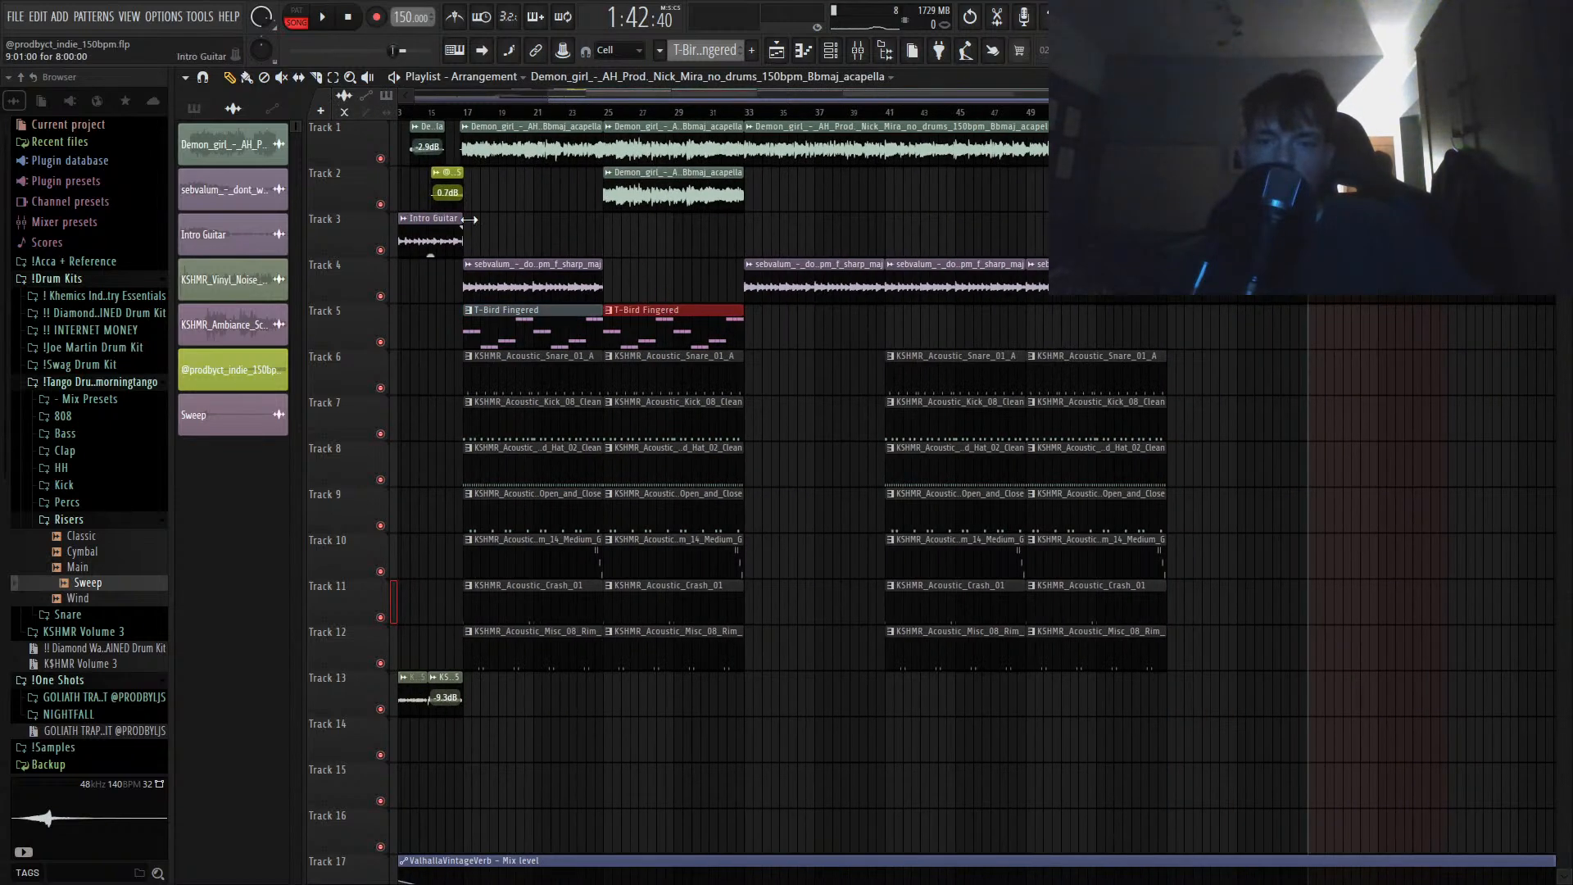
# Step: Solo Tracks 1 and 2 and make the acapella clip at bar 25 on Track 2 unique
pyautogui.rightClick(381, 204)
pyautogui.click(380, 158)
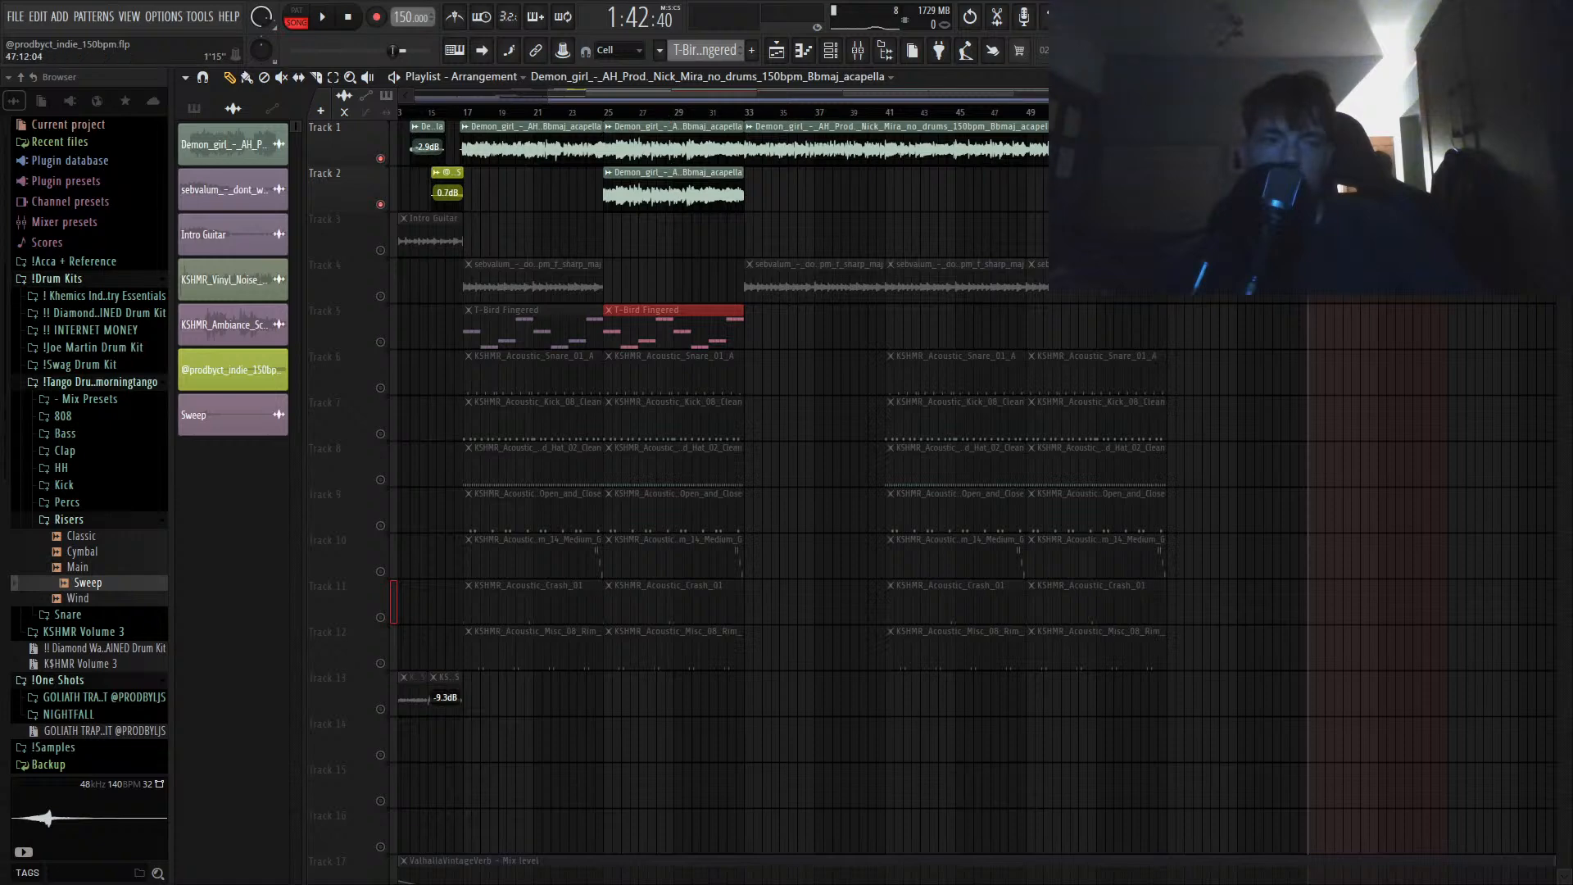
pyautogui.click(1325, 113)
pyautogui.click(585, 113)
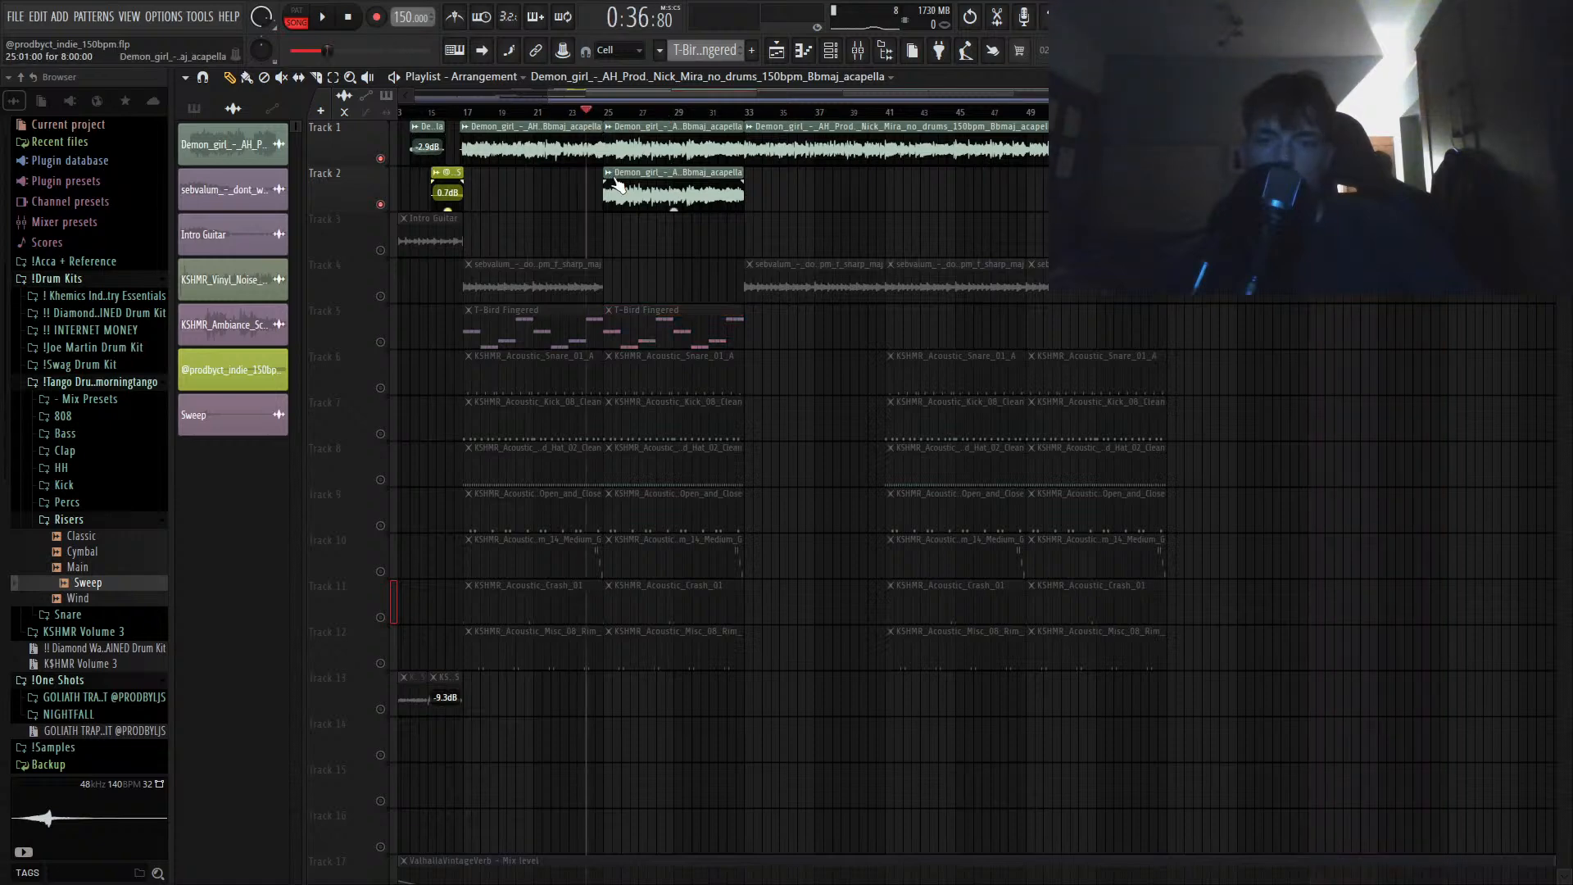
pyautogui.press('u')
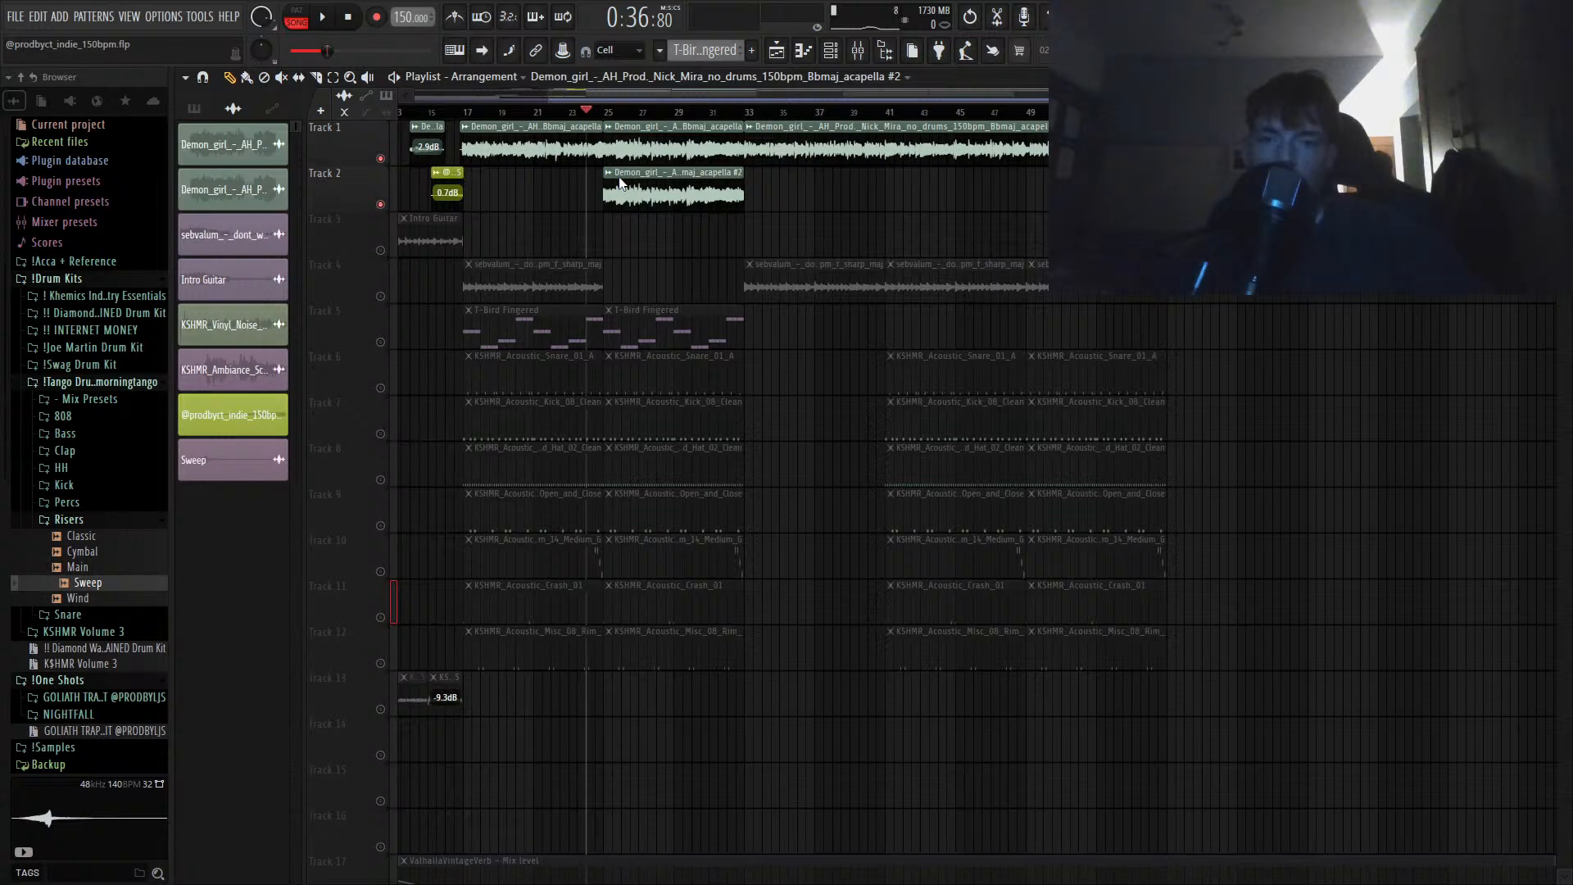
# Step: Route the unique Track 2 acapella clip to mixer insert 3 and name the insert BG VOCAL with a yellow-green colour
pyautogui.doubleClick(621, 182)
pyautogui.click(670, 239)
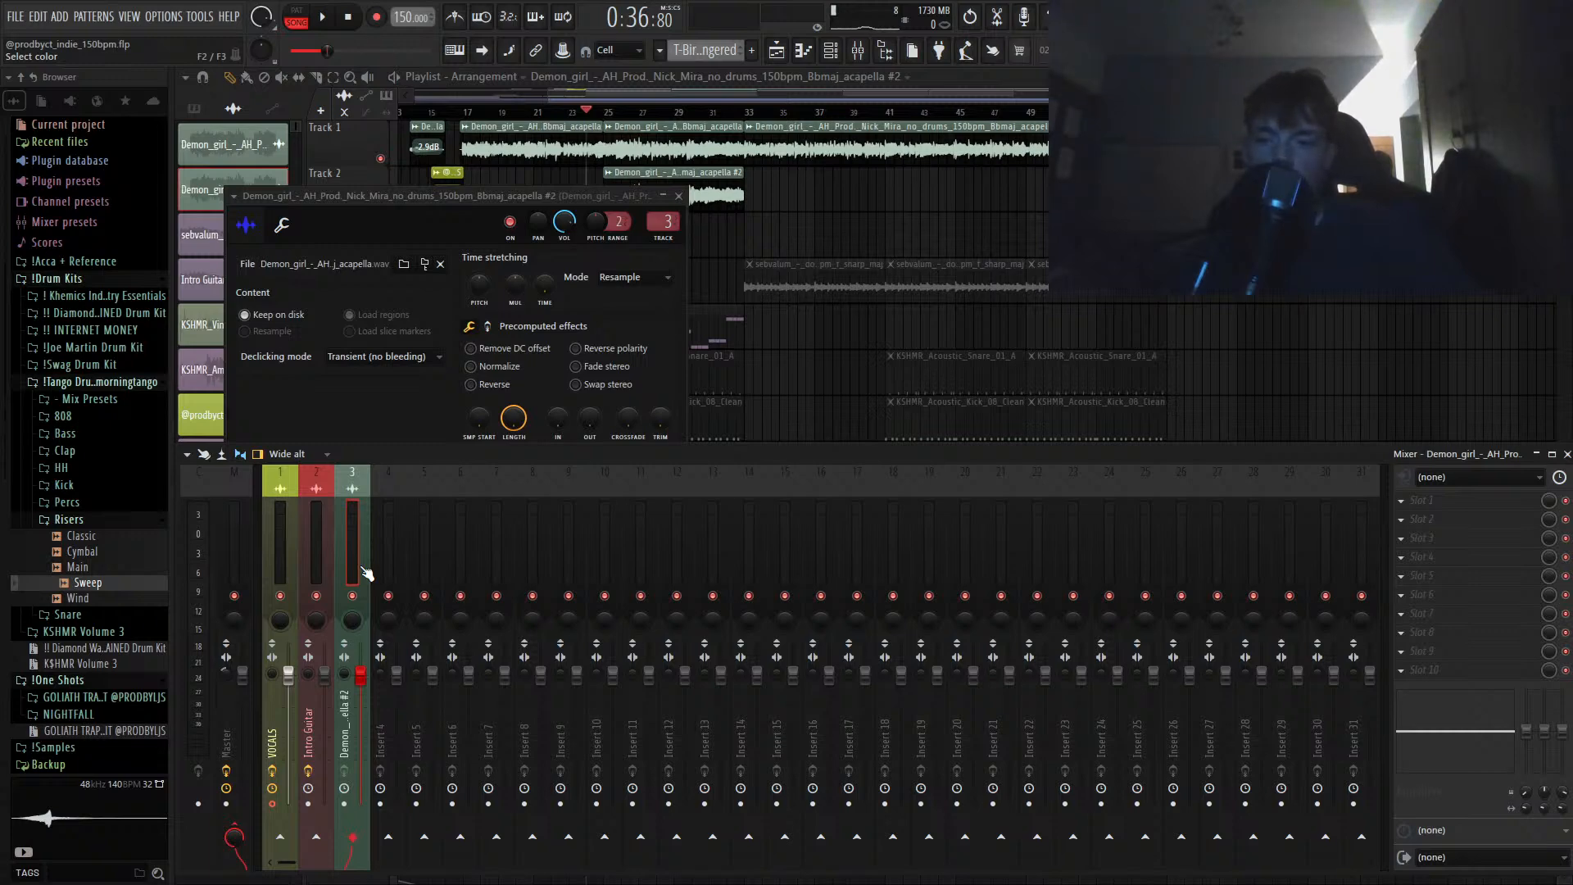
pyautogui.press('Return')
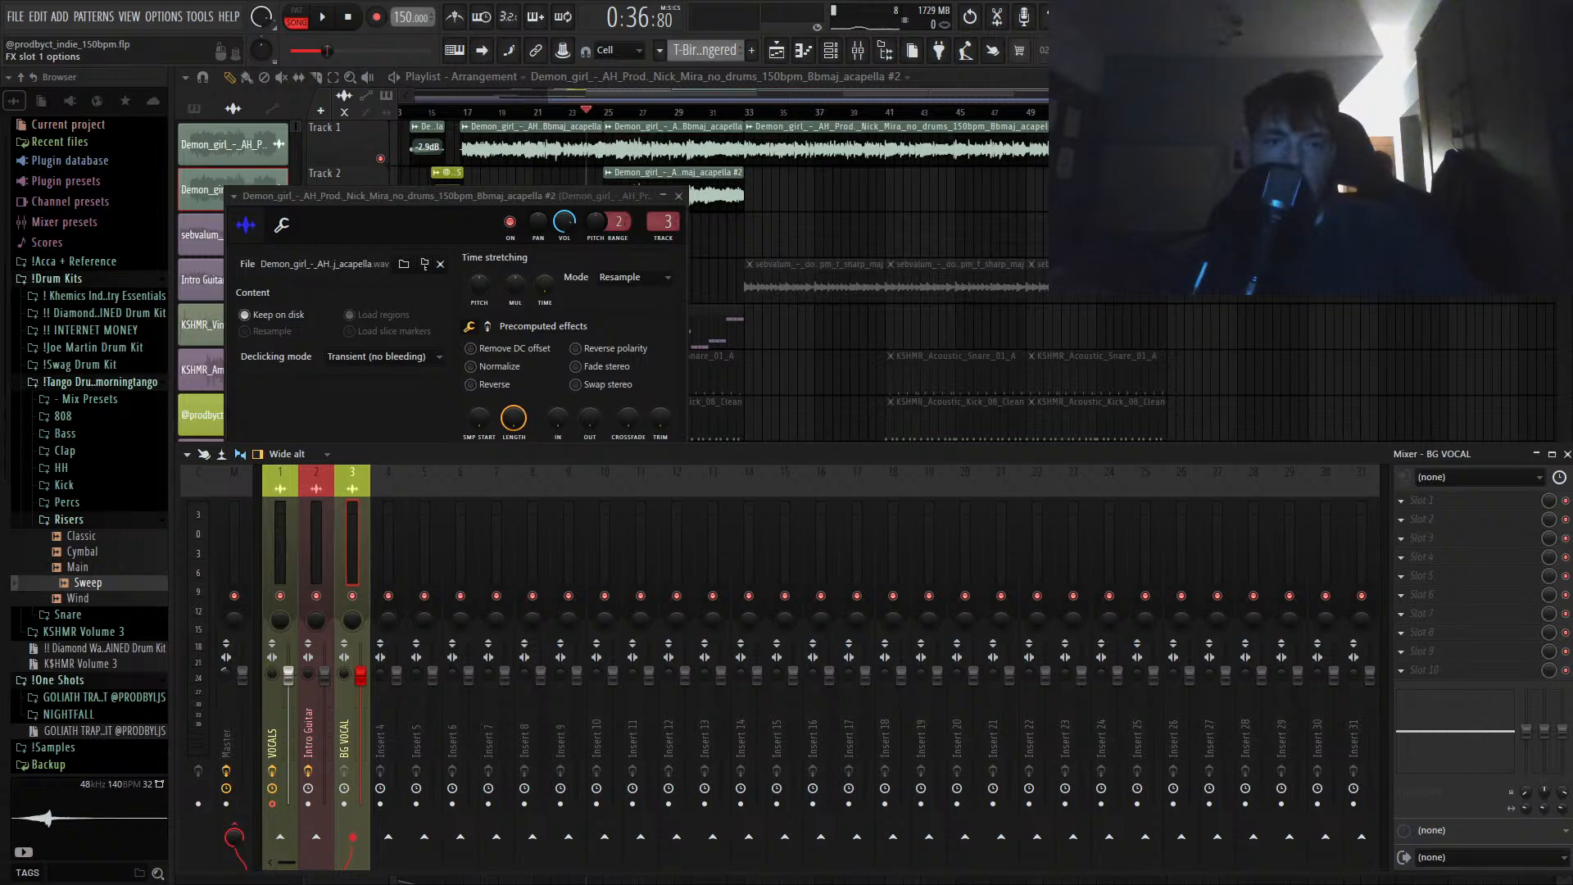
# Step: Try ValhallaVintageVerb on the BG VOCAL insert with a 1.20 s decay and 72% mix
pyautogui.click(846, 277)
pyautogui.click(362, 409)
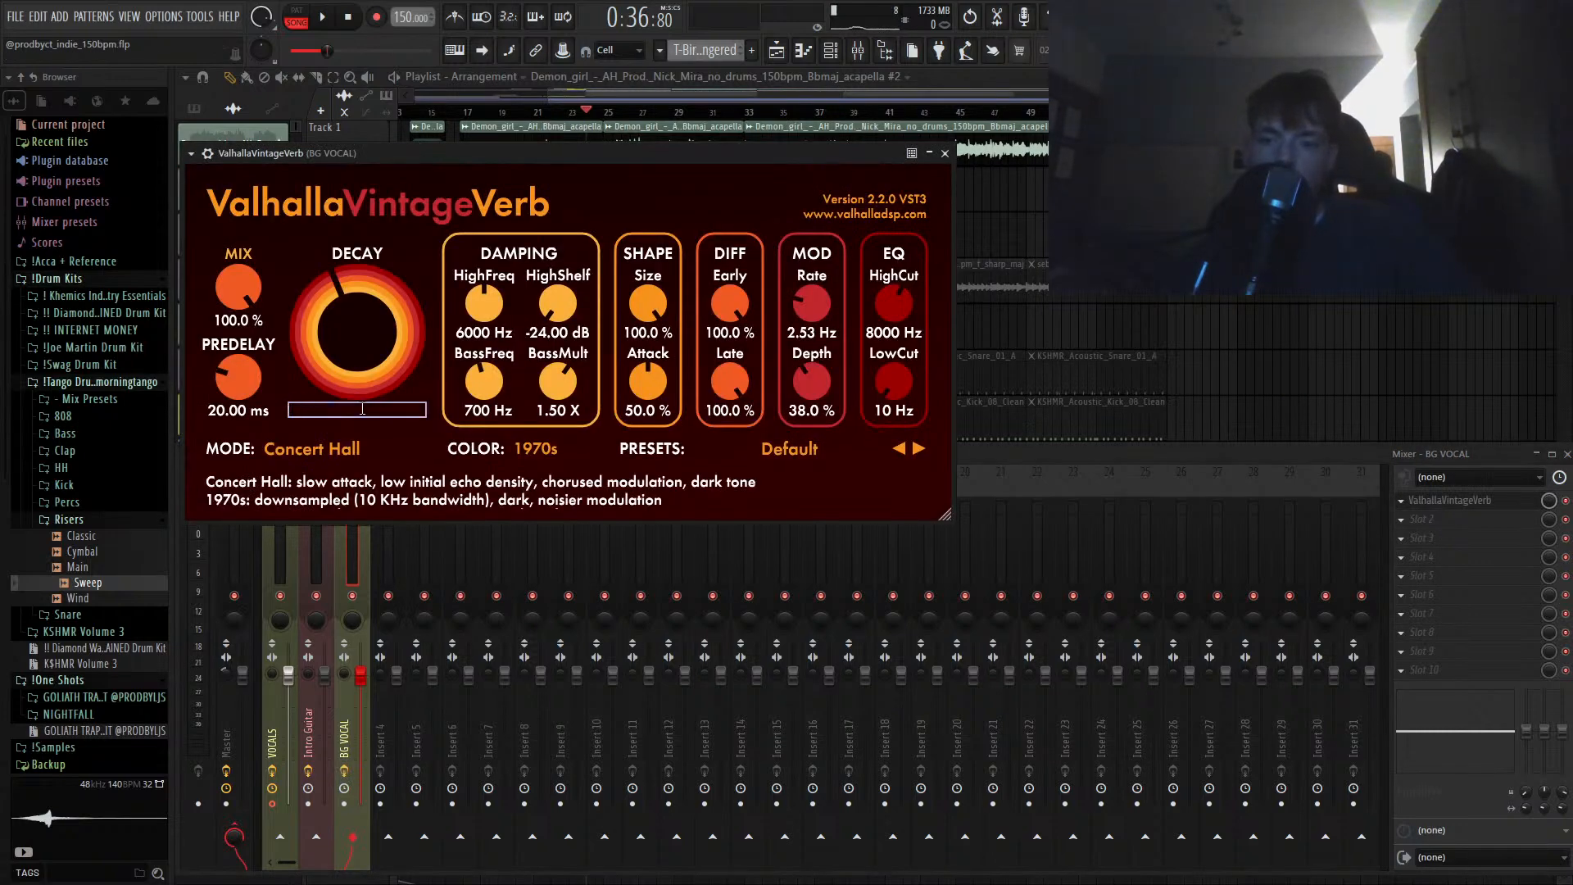
pyautogui.write('1.20 s')
pyautogui.press('Return')
pyautogui.moveTo(238, 288); pyautogui.dragTo(246, 342)
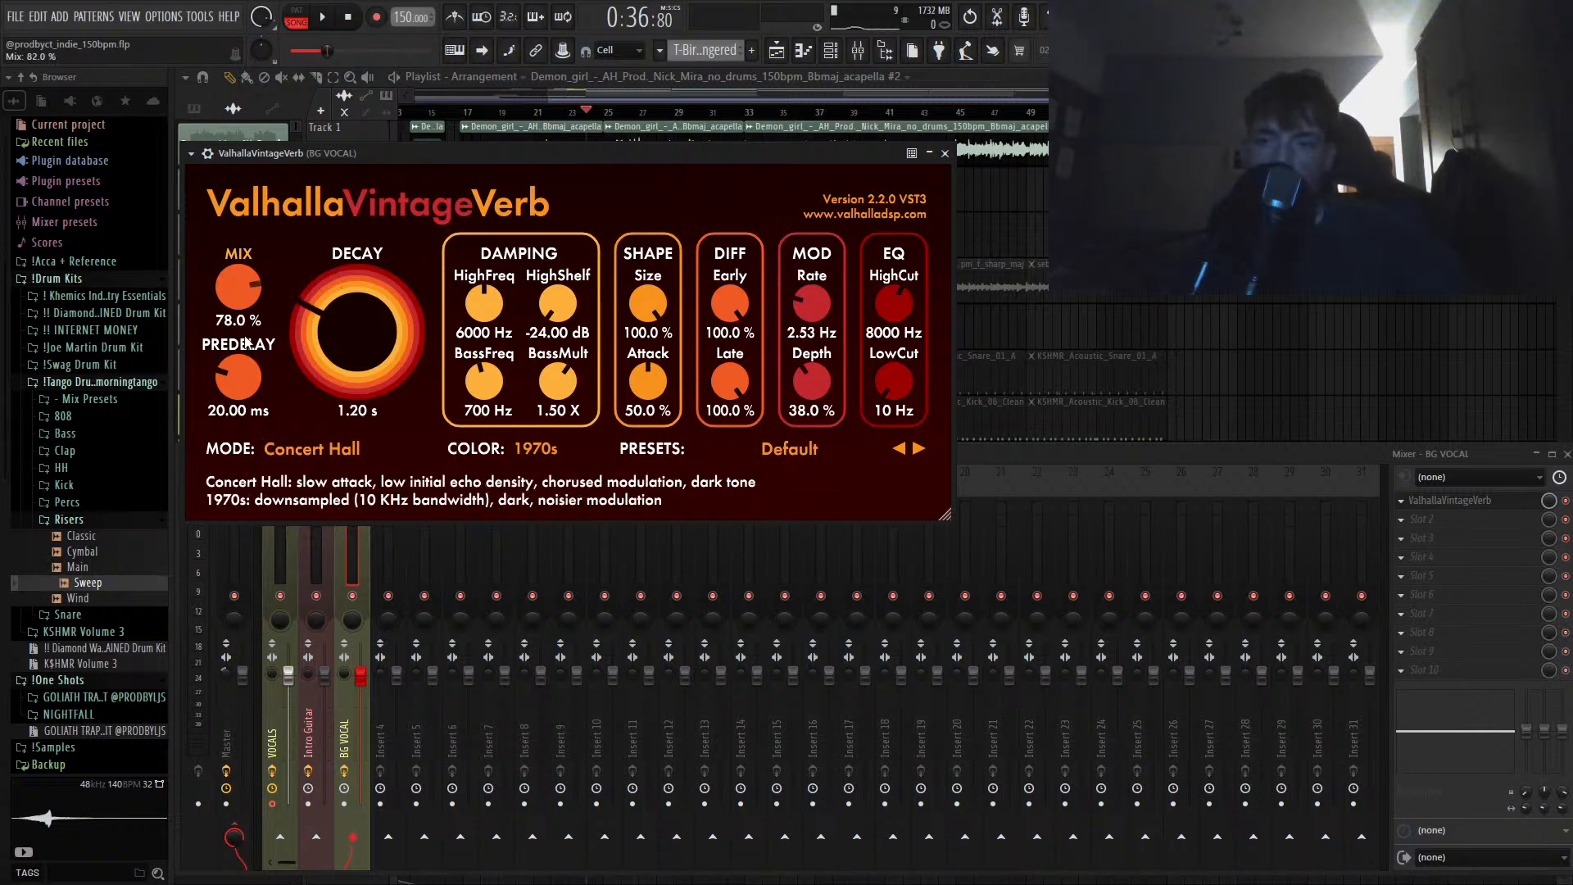
# Step: Add Fruity Parametric EQ 2 to BG VOCAL, cutting the lows with band 1 and the highs above about 5 kHz with band 7
pyautogui.click(1402, 519)
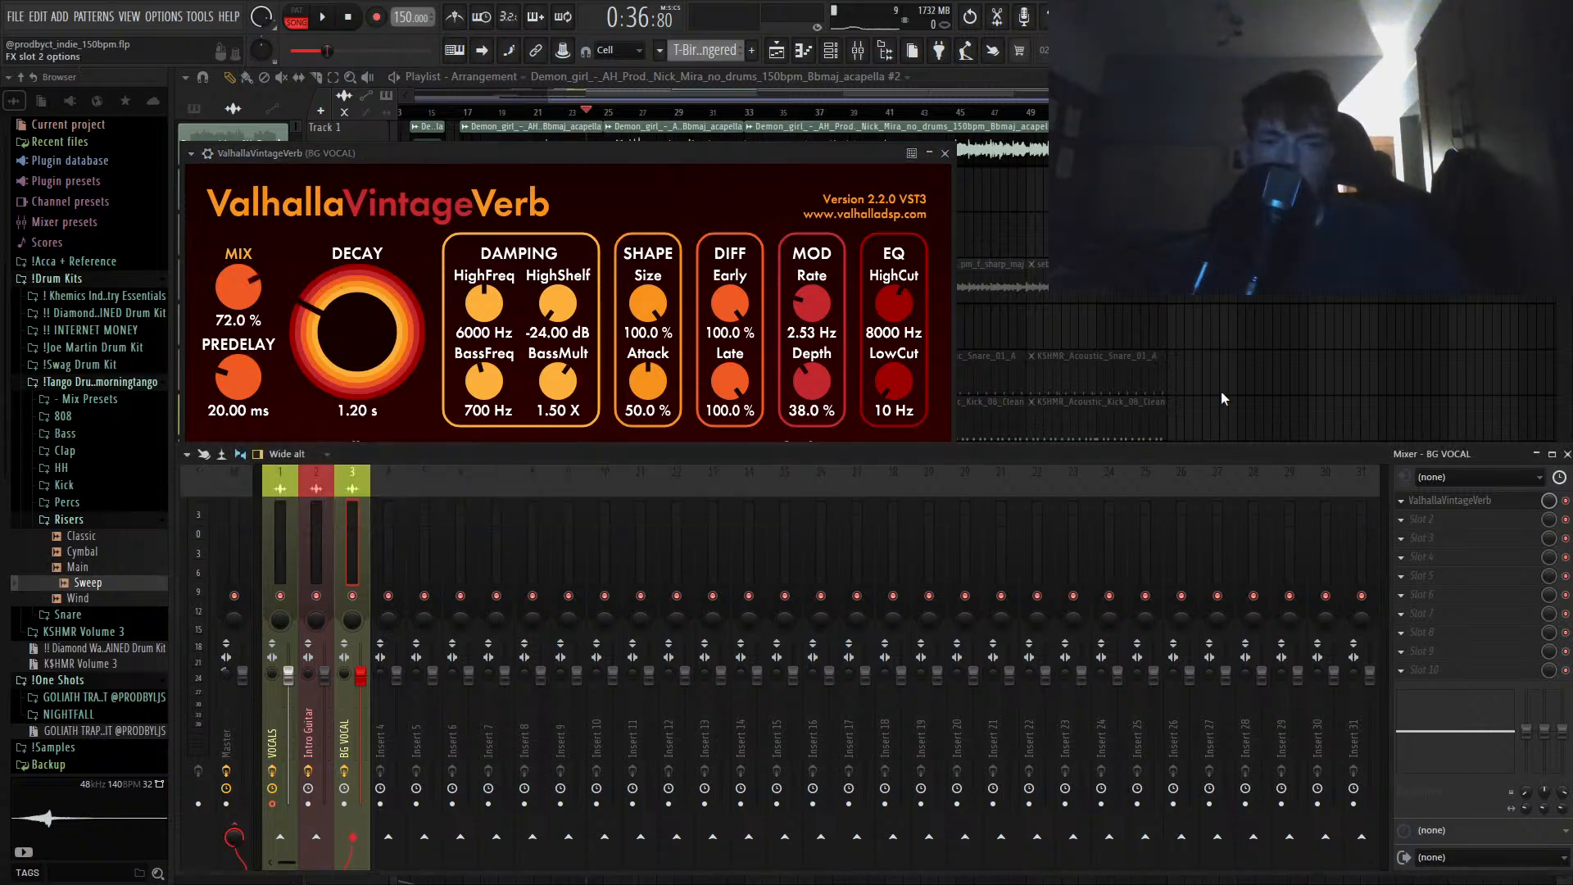
pyautogui.click(1062, 740)
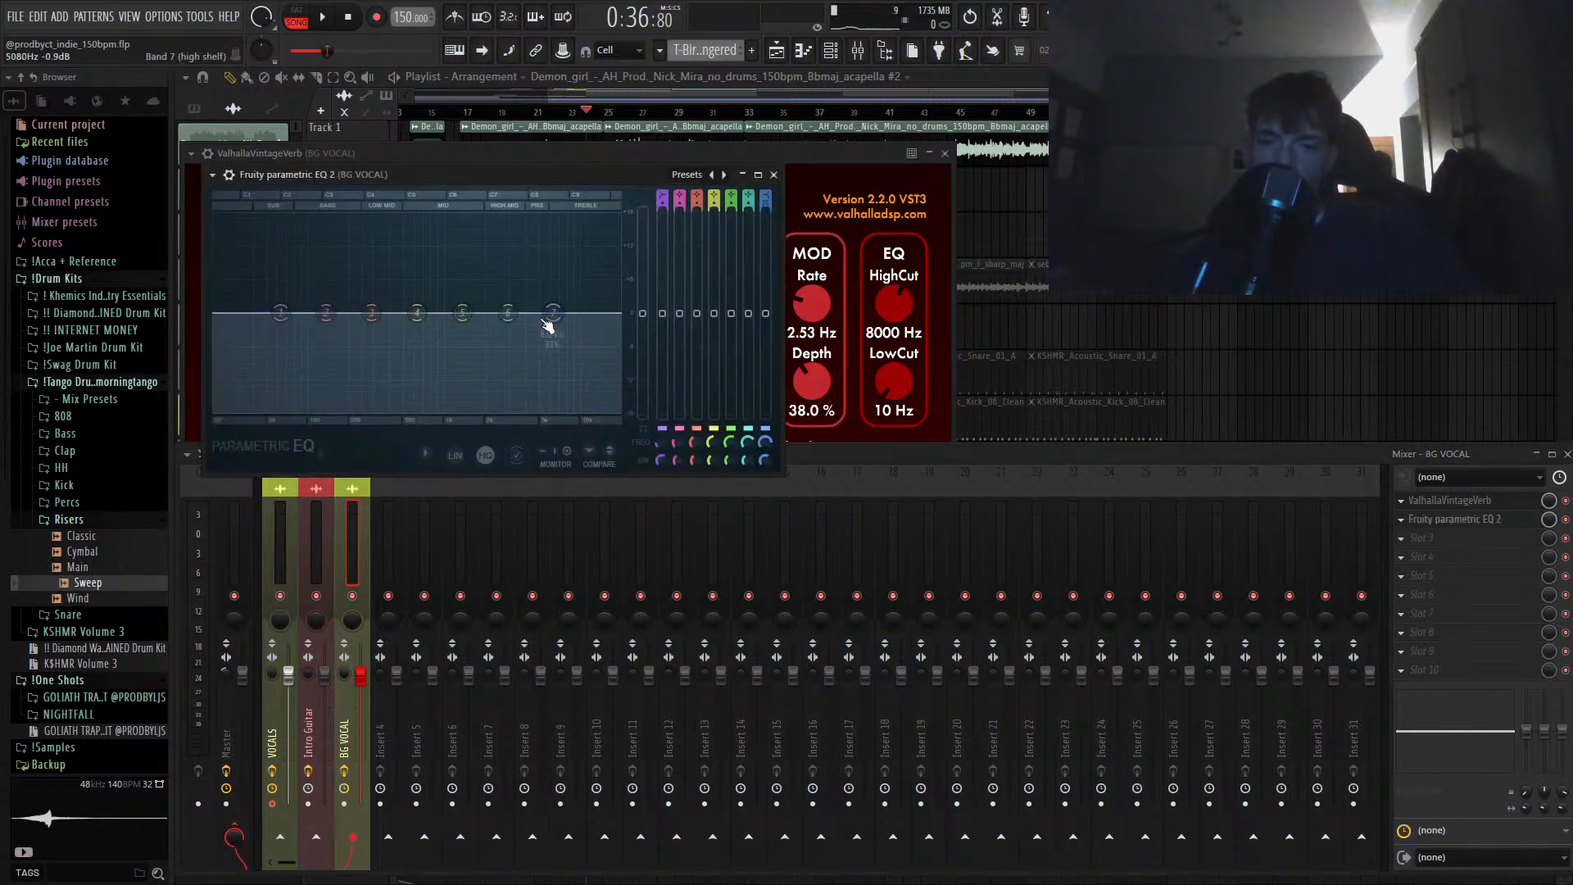
pyautogui.moveTo(623, 371); pyautogui.dragTo(544, 313)
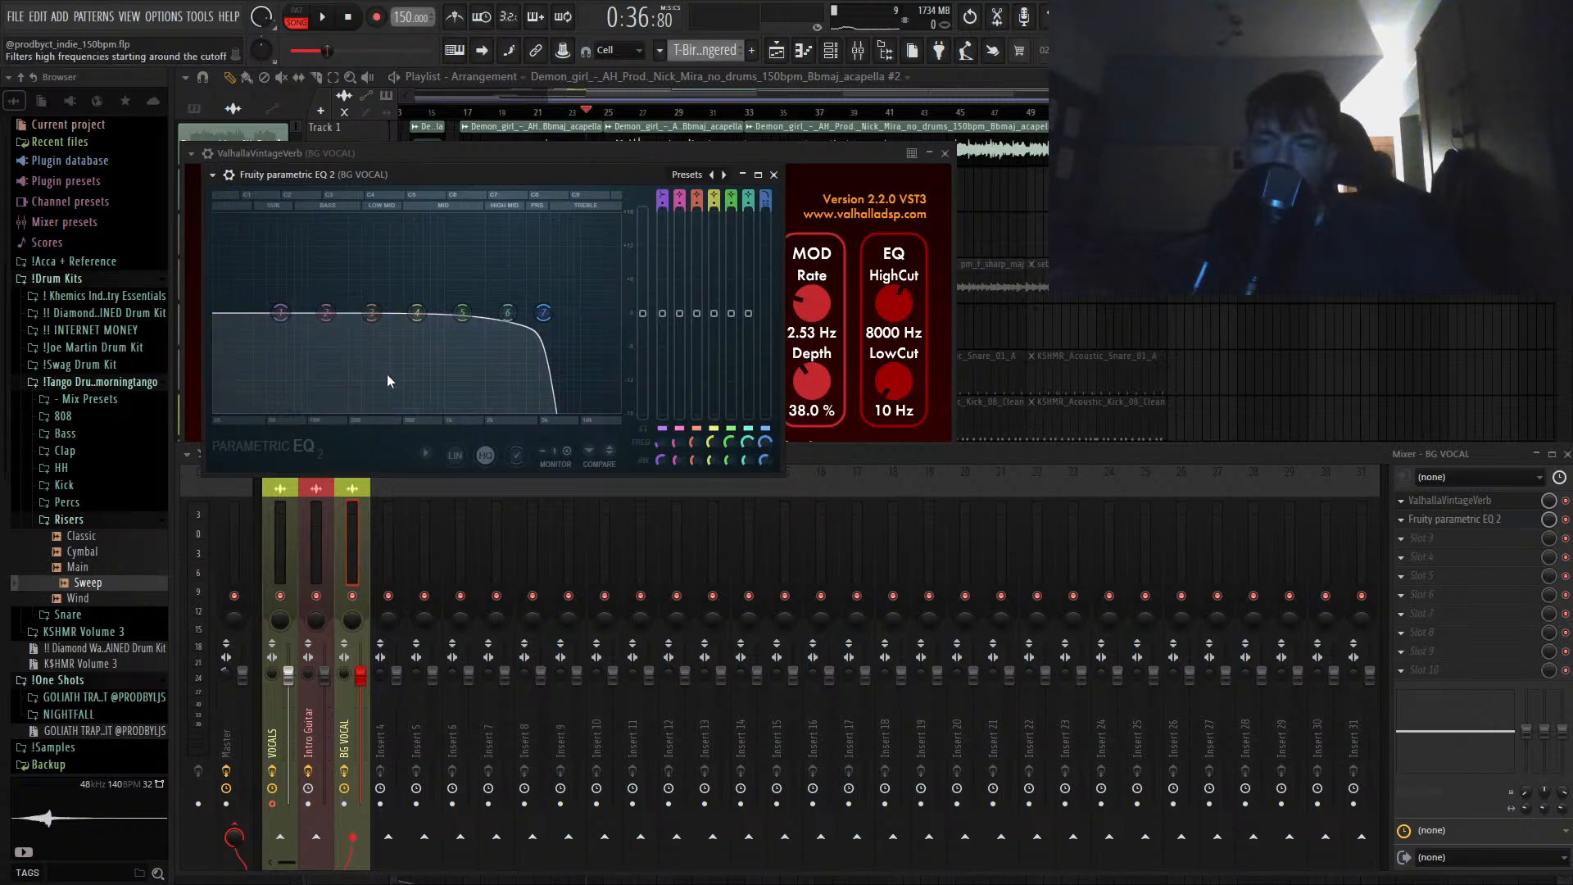
pyautogui.click(377, 400)
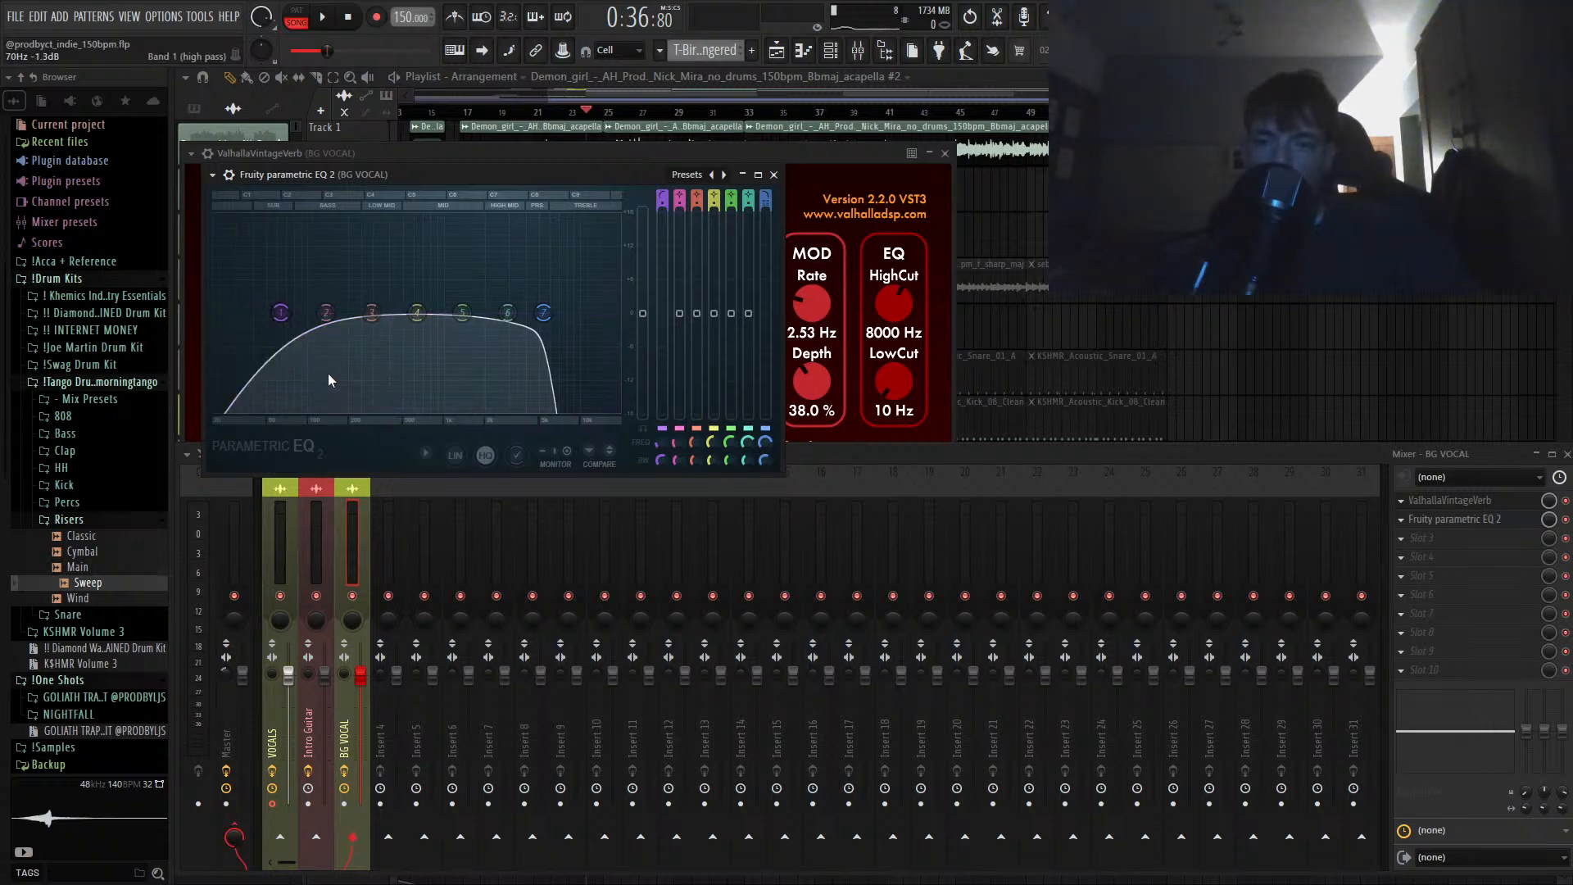
pyautogui.click(361, 396)
pyautogui.moveTo(281, 313); pyautogui.dragTo(303, 313)
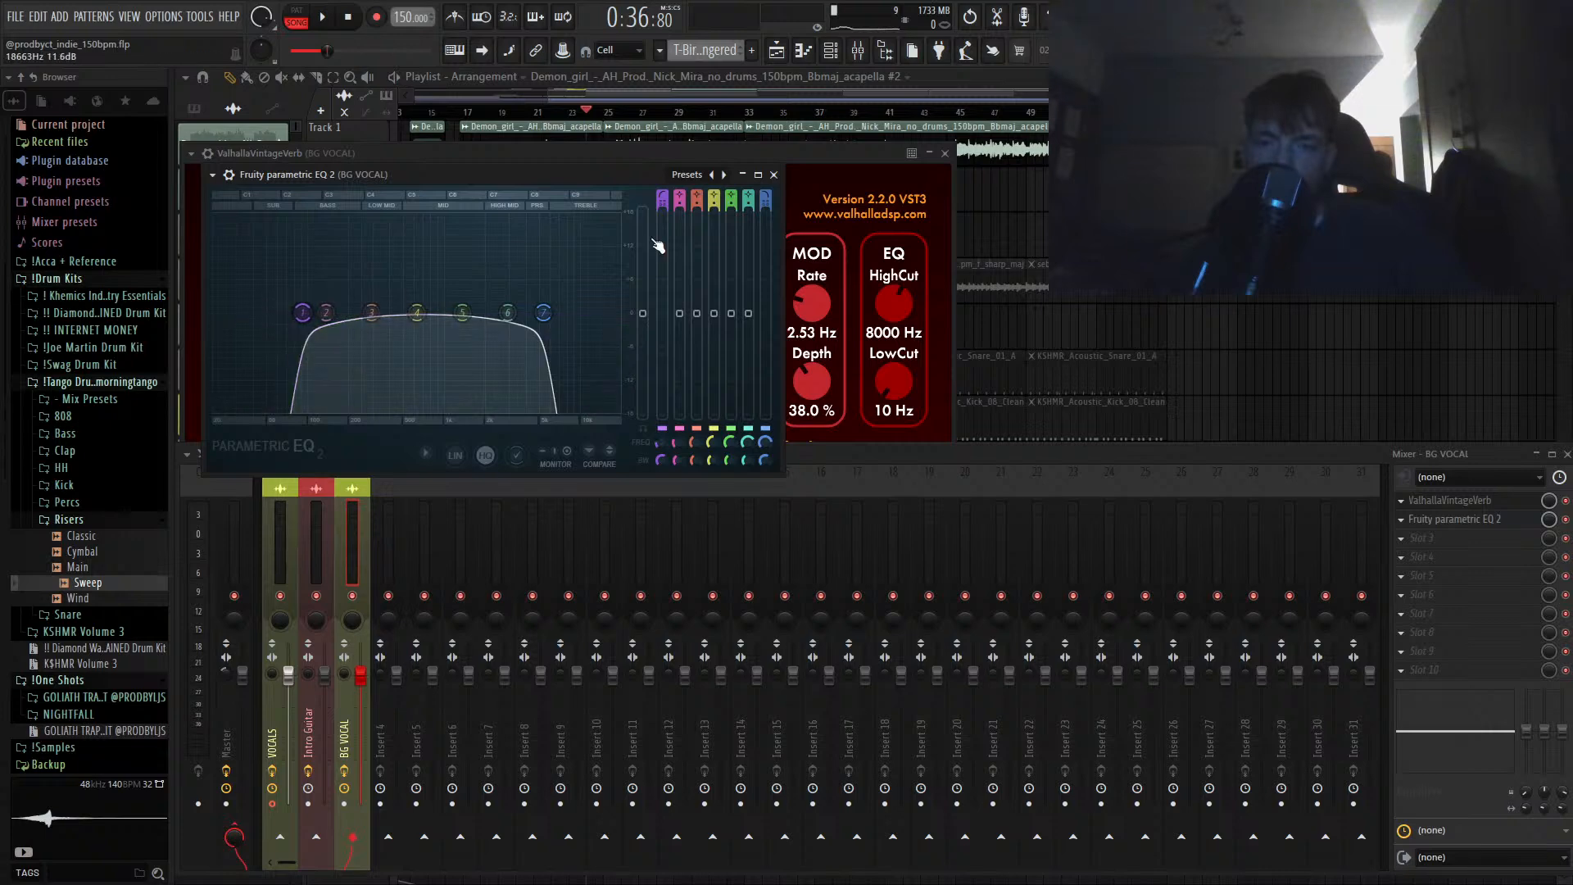
# Step: Audition the BG VOCAL insert soloed and replace its ValhallaVintageVerb with Fruity Reeverb 2
pyautogui.click(934, 89)
pyautogui.click(859, 50)
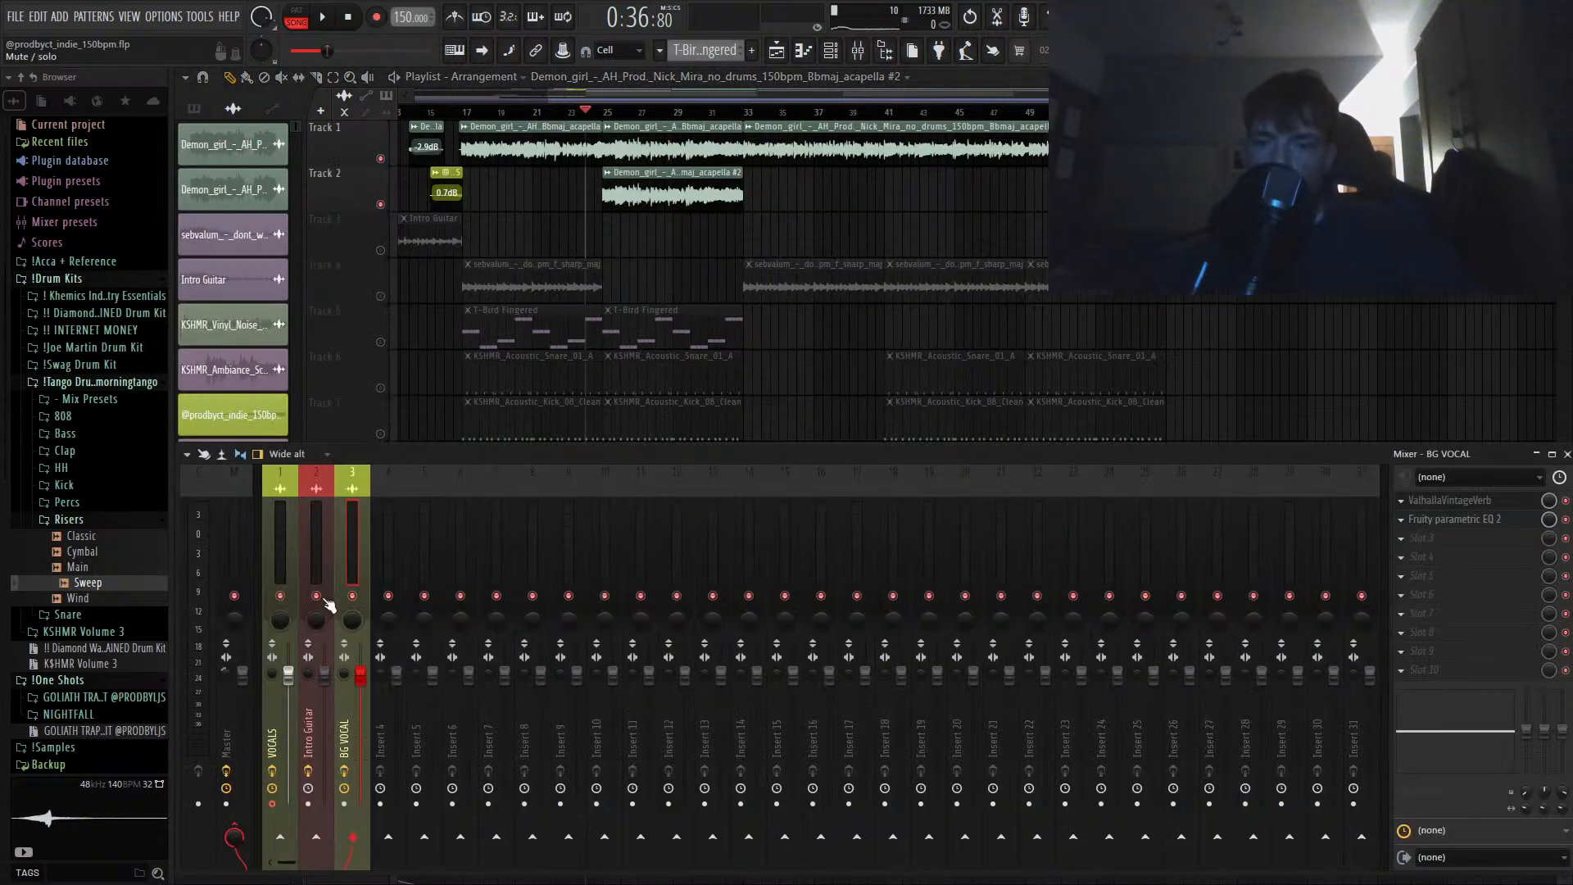
pyautogui.press('space')
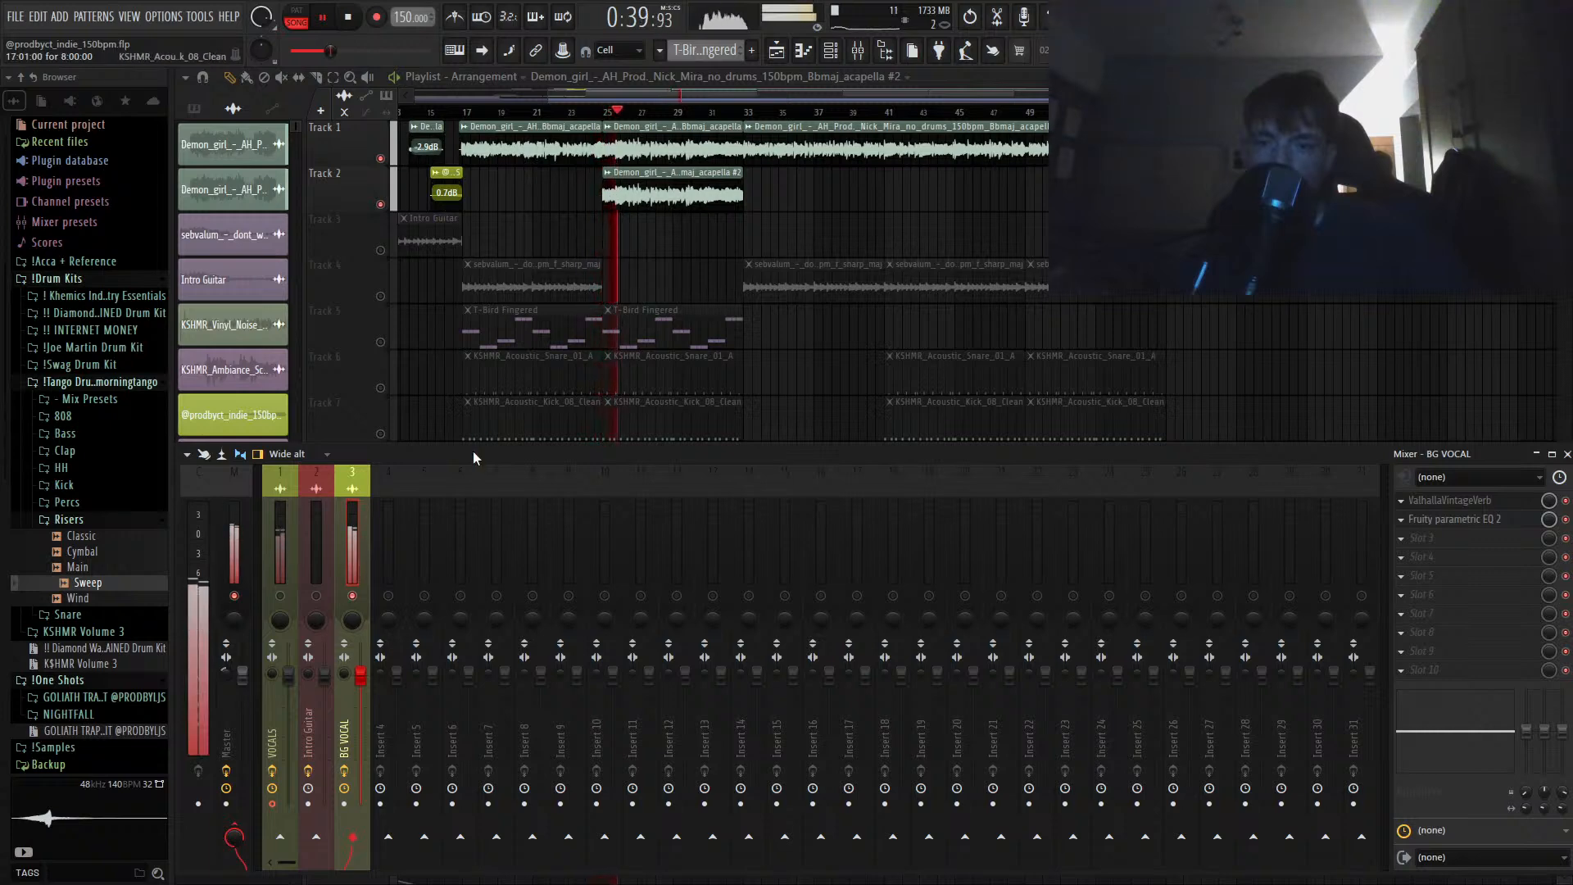
pyautogui.press('space')
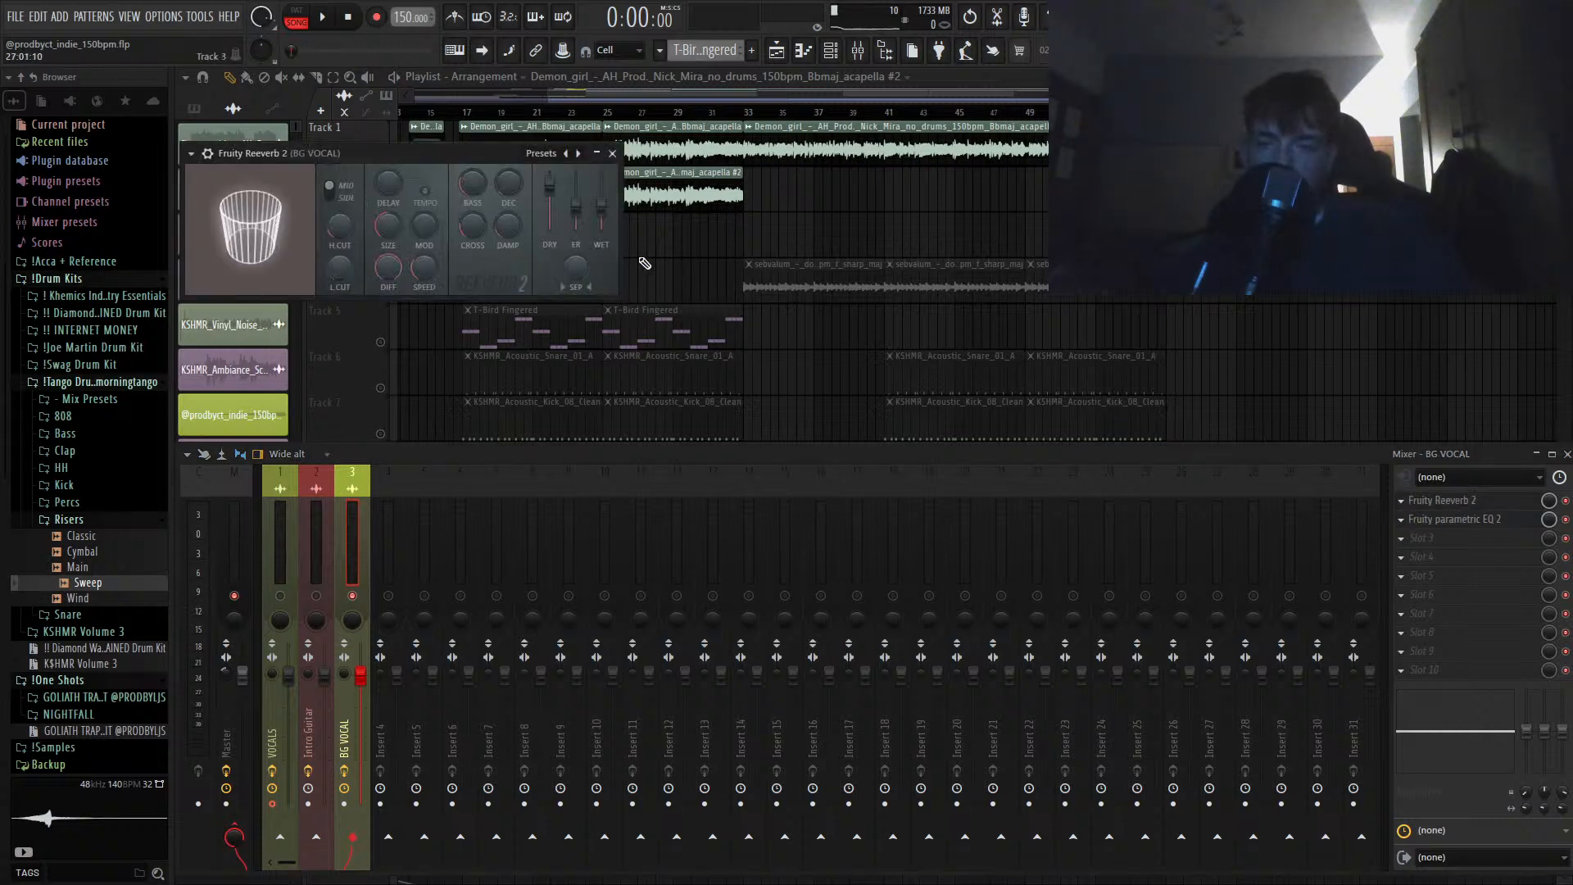
# Step: Play the background vocal section and lower the BG VOCAL insert's volume fader
pyautogui.press('space')
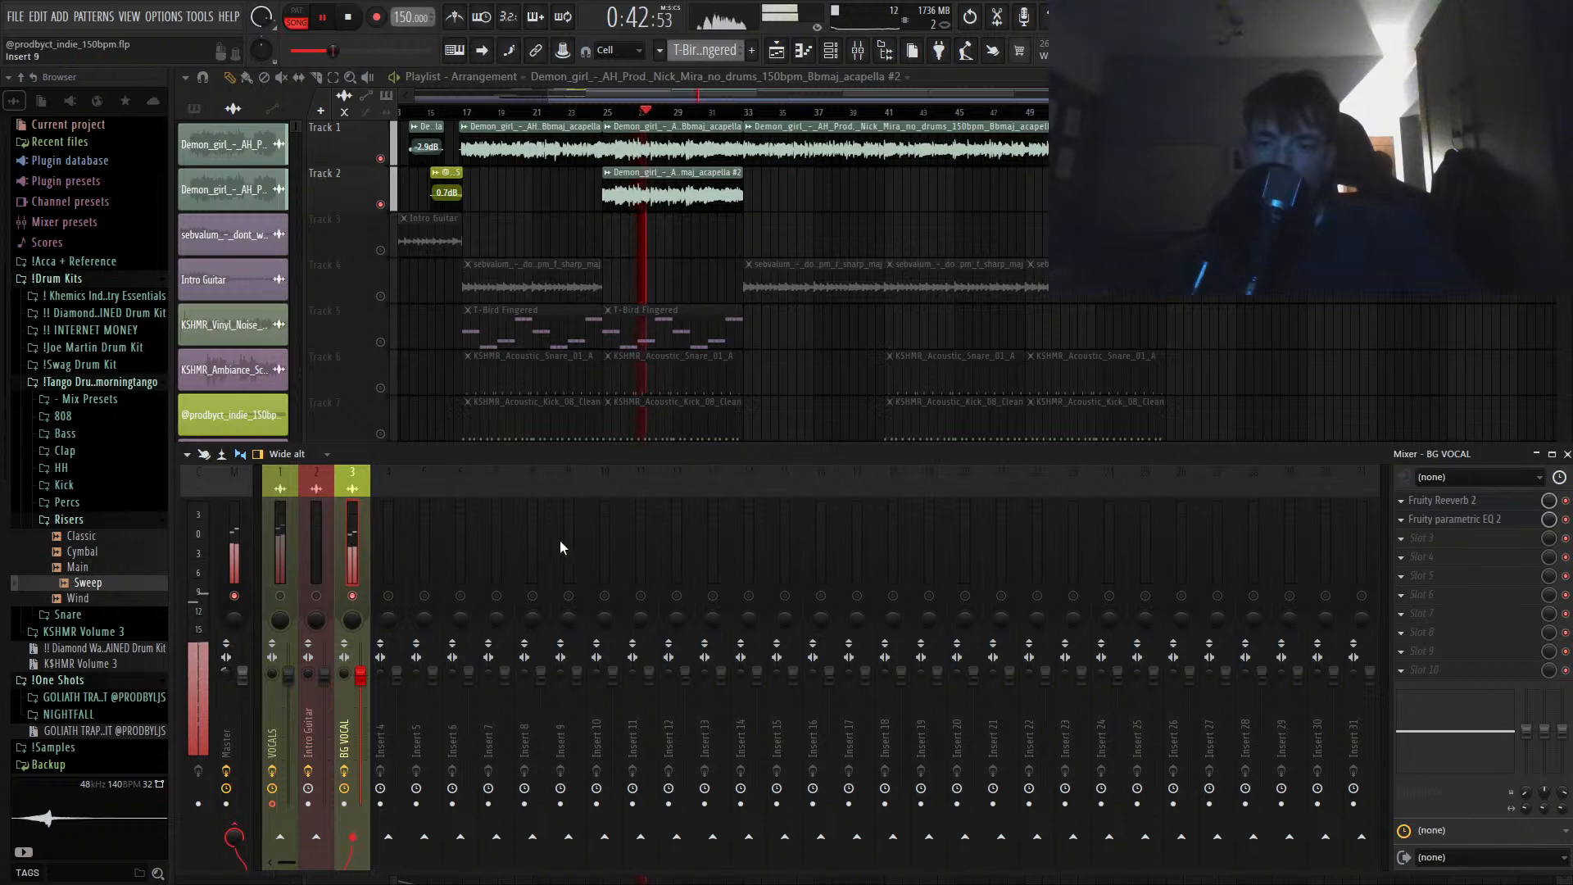
pyautogui.moveTo(360, 674)
pyautogui.mouseDown()
pyautogui.moveTo(360, 709)
pyautogui.moveTo(344, 696)
pyautogui.mouseUp()
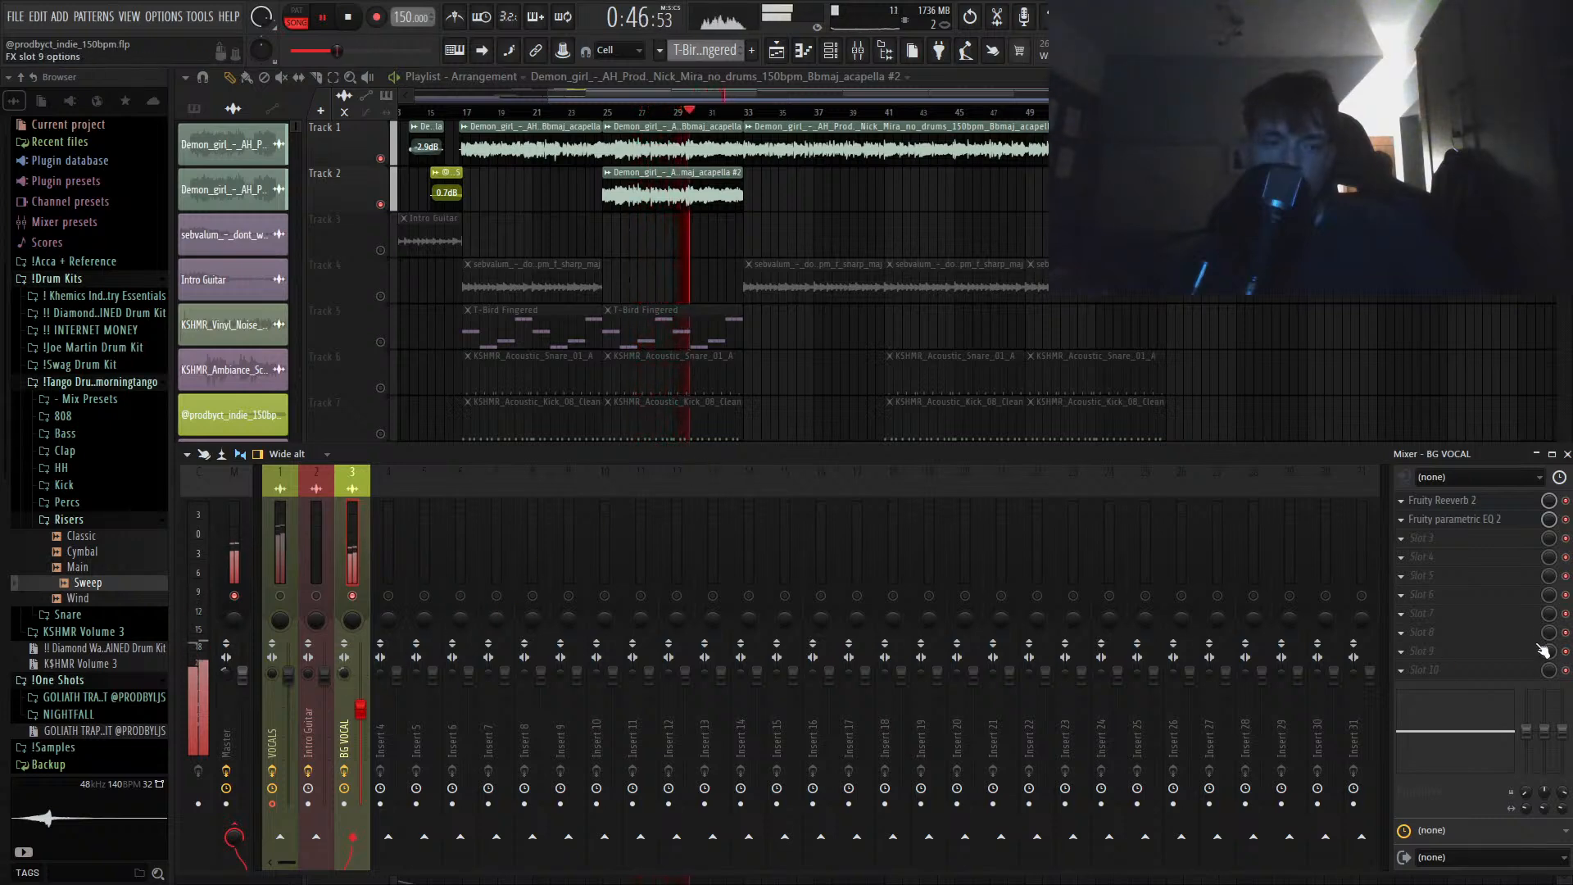
pyautogui.press('space')
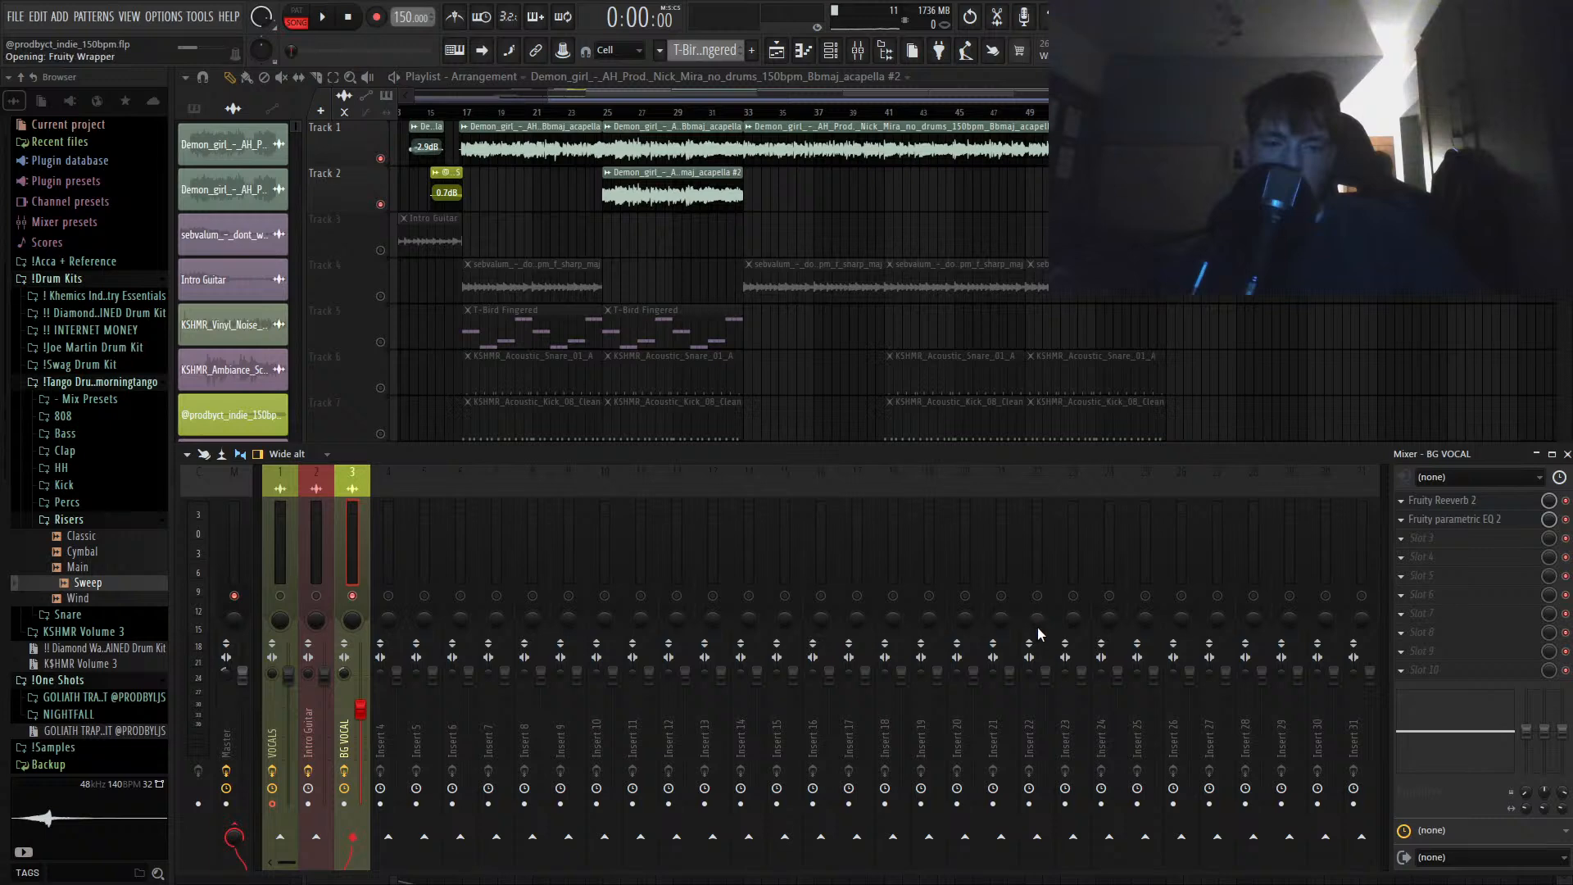
# Step: Add MicroShift in style III to BG VOCAL and audition it from just before bar 25 with the VOCALS insert
pyautogui.click(608, 354)
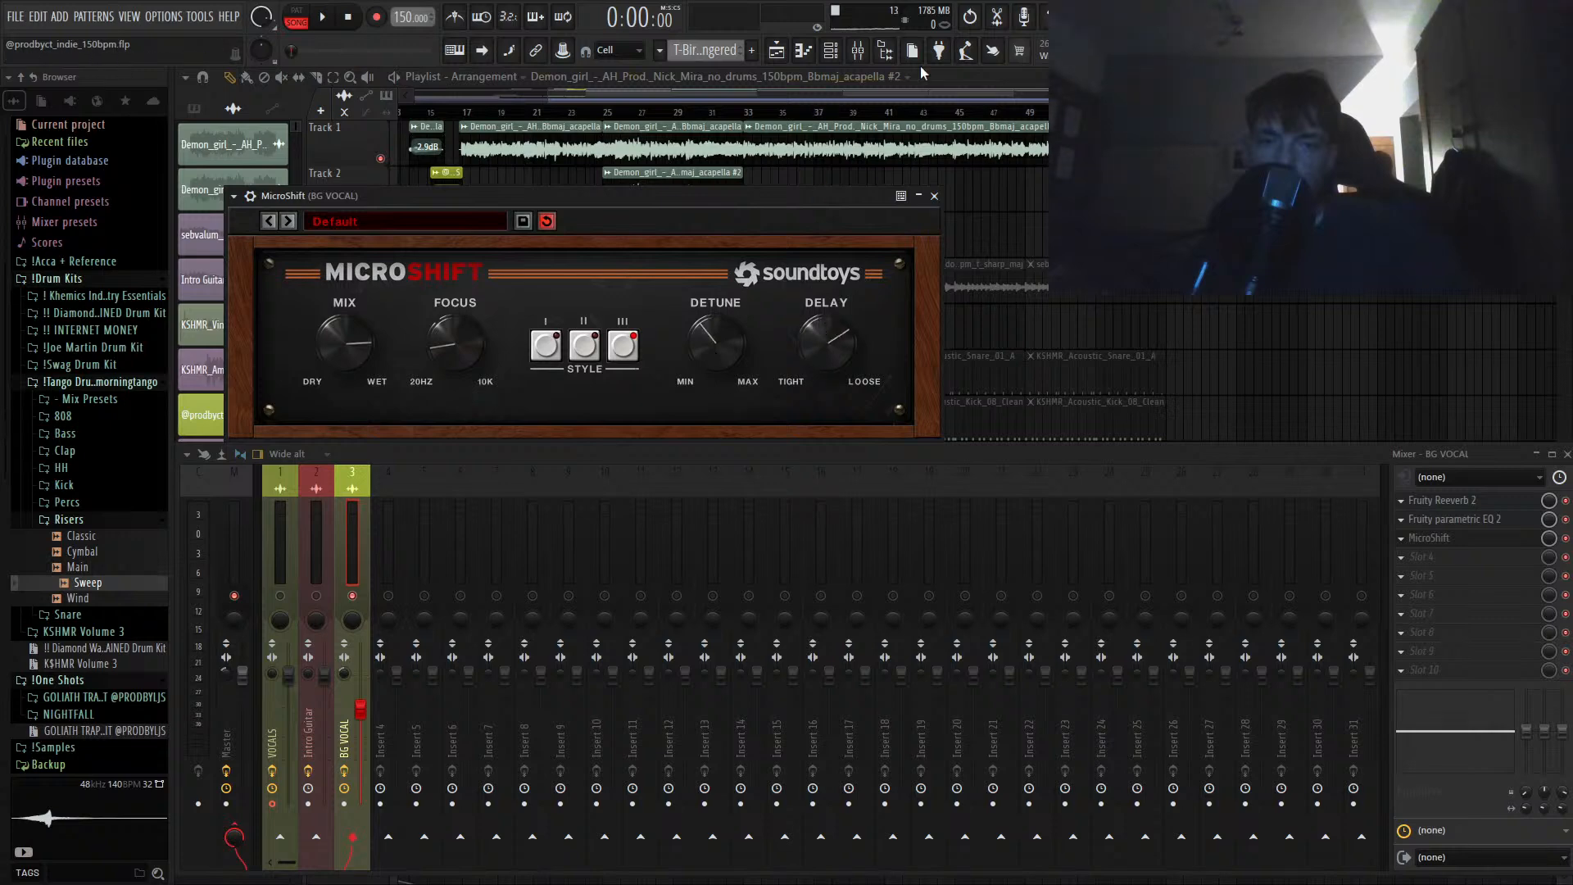
pyautogui.click(597, 111)
pyautogui.press('space')
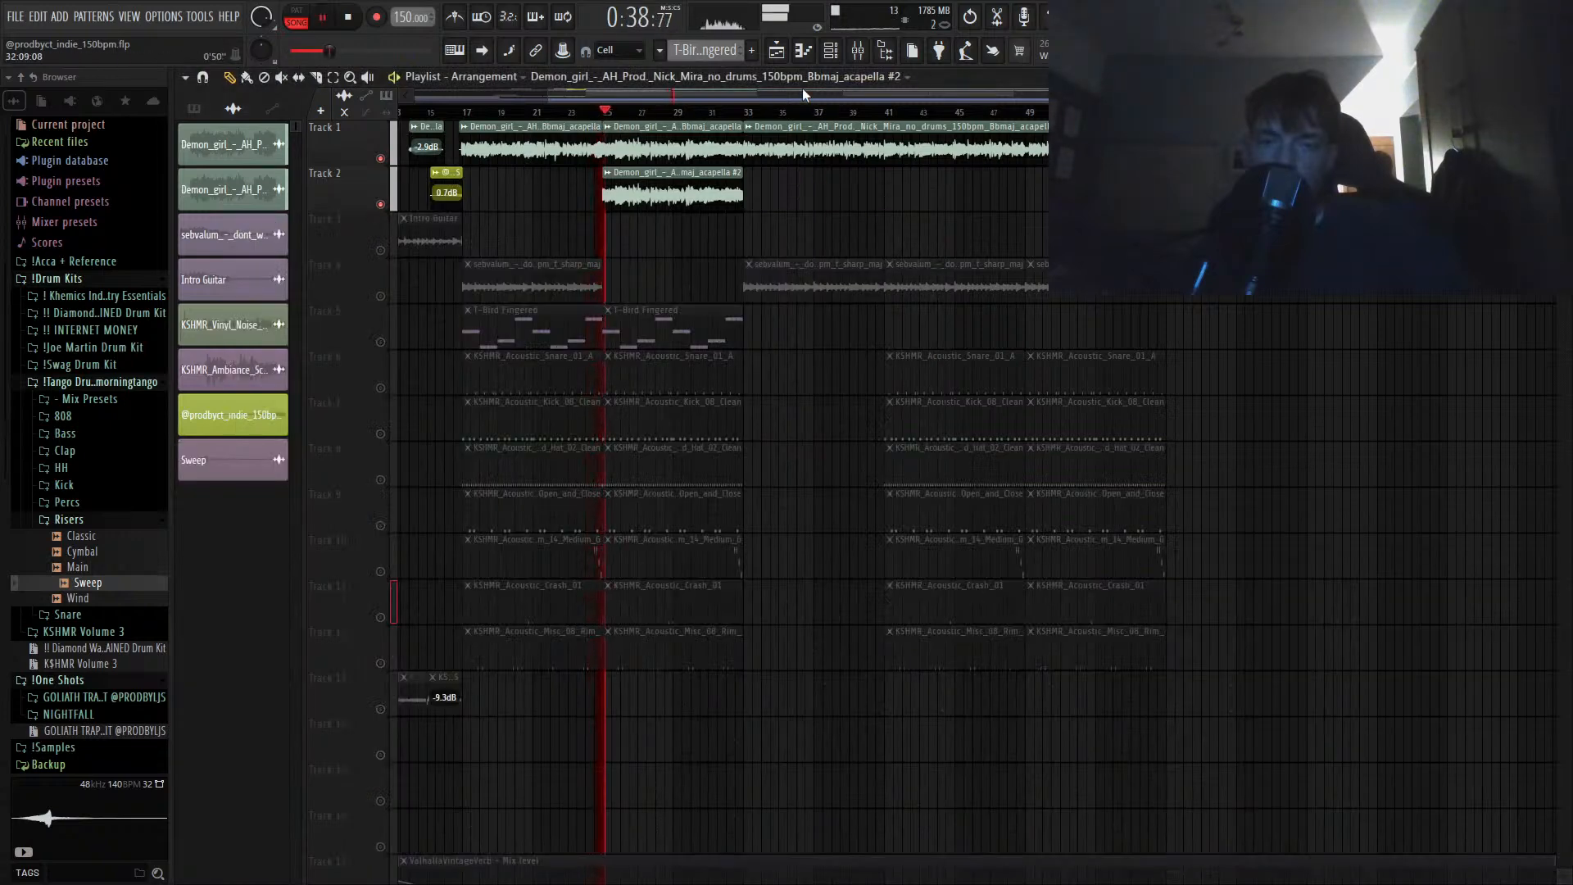
pyautogui.click(856, 51)
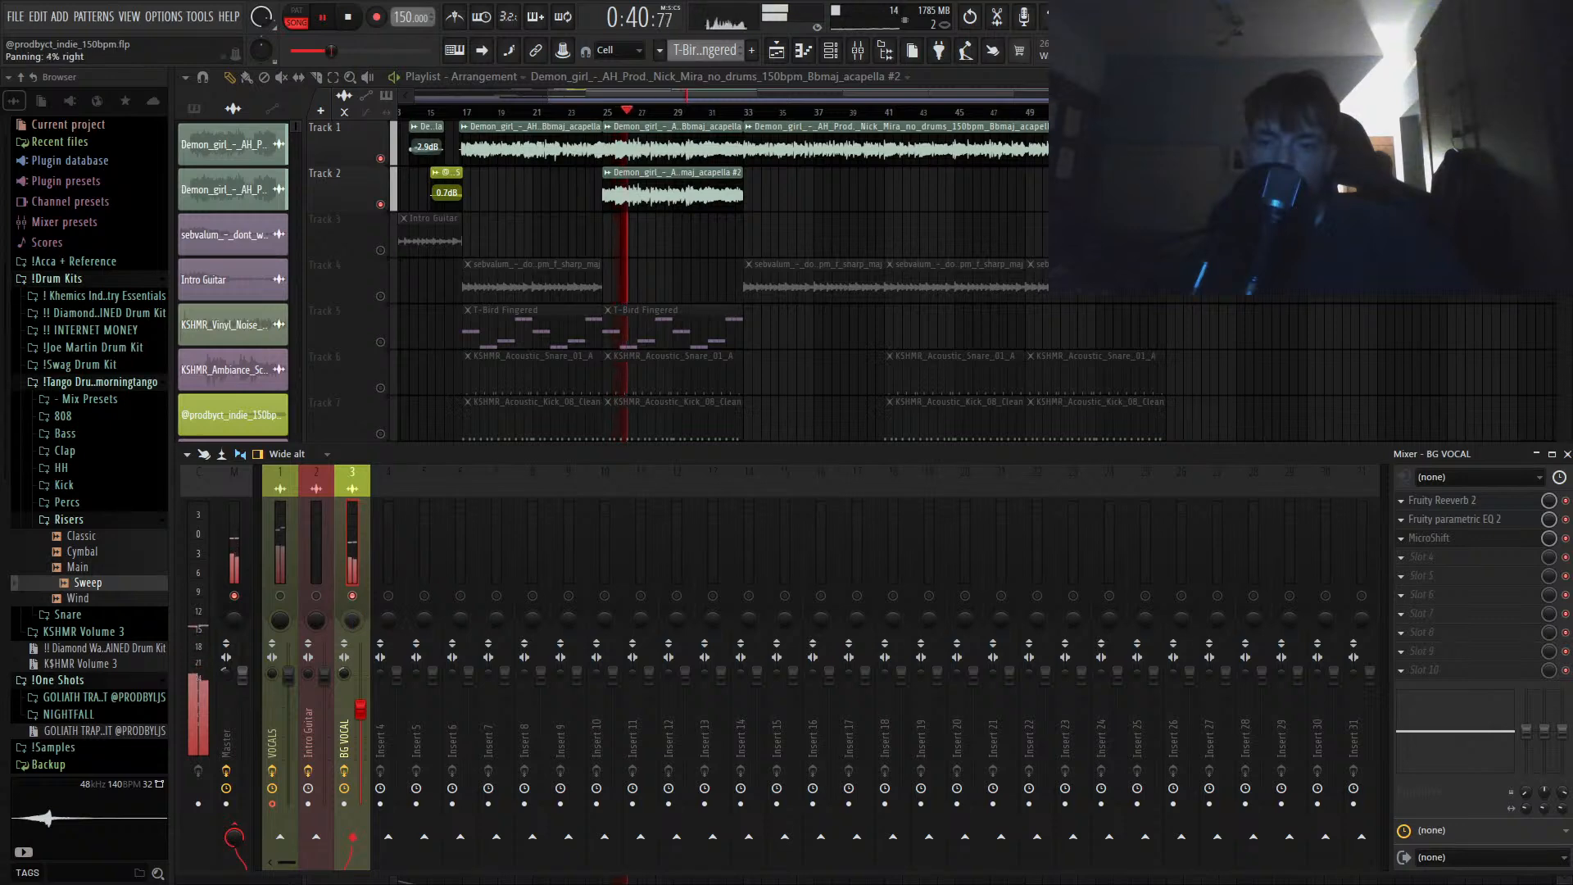
pyautogui.click(290, 602)
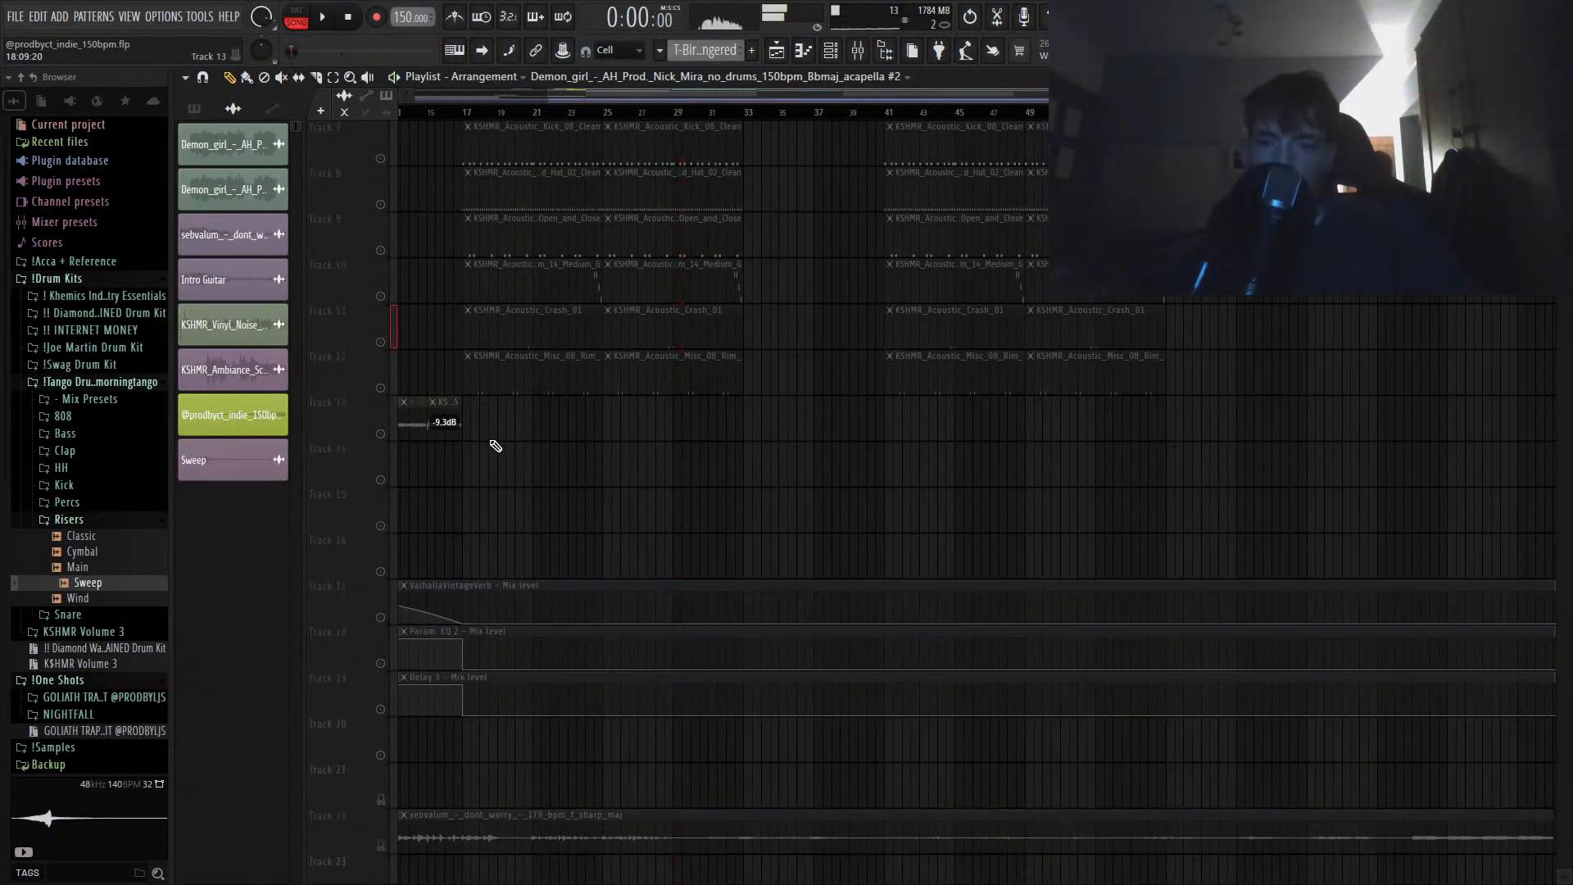
pyautogui.press('space')
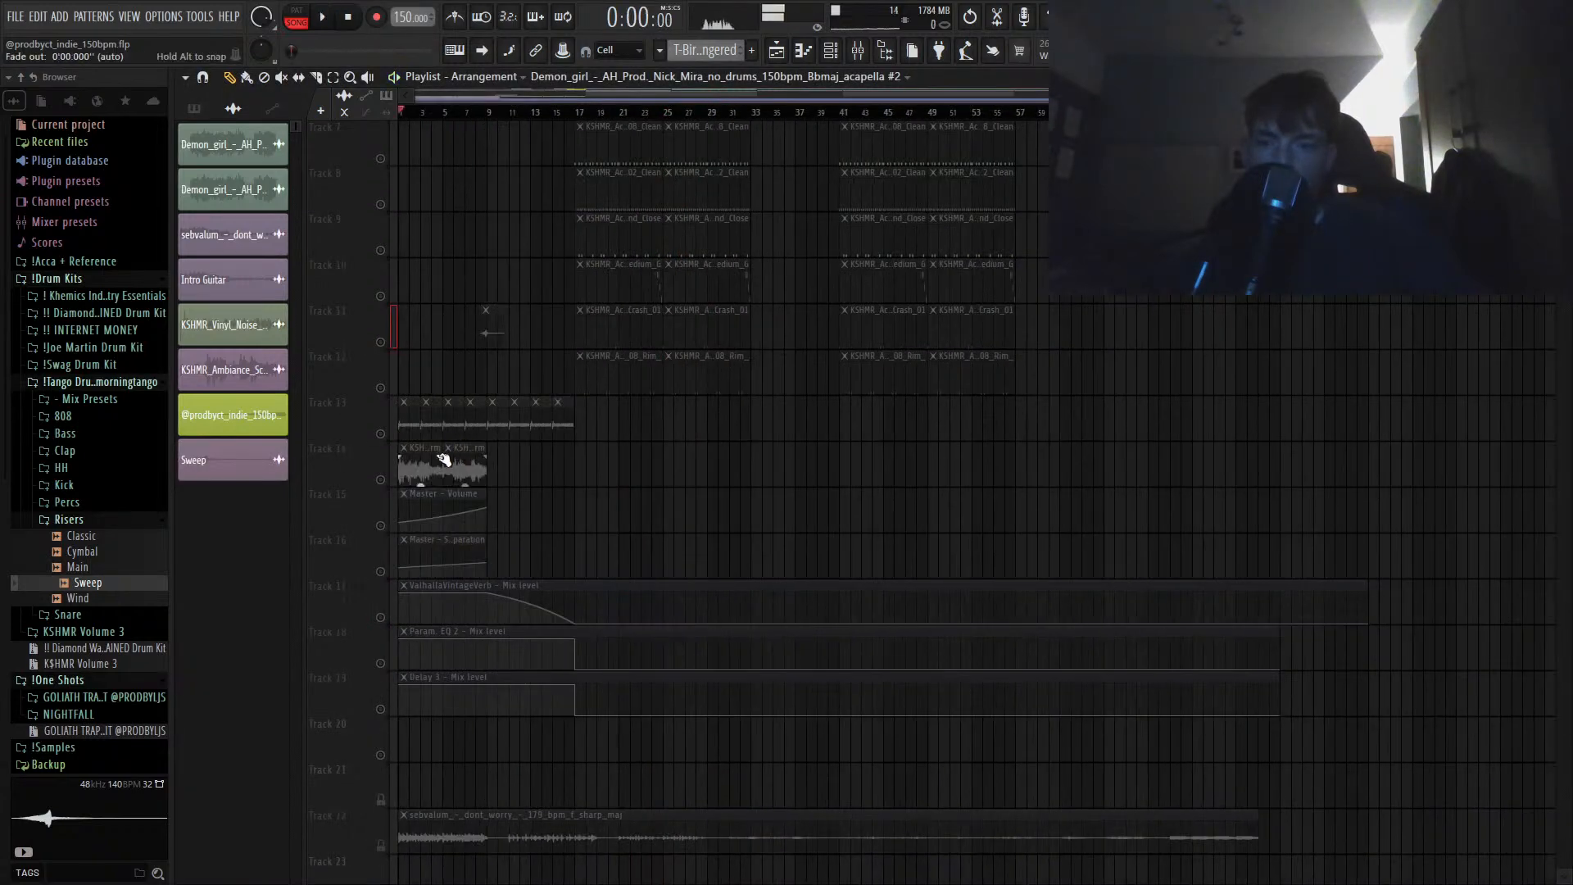
# Step: Unmute the automation clips on Tracks 15 to 19, leaving the full-length sebvalum clip on Track 22 muted
pyautogui.click(380, 524)
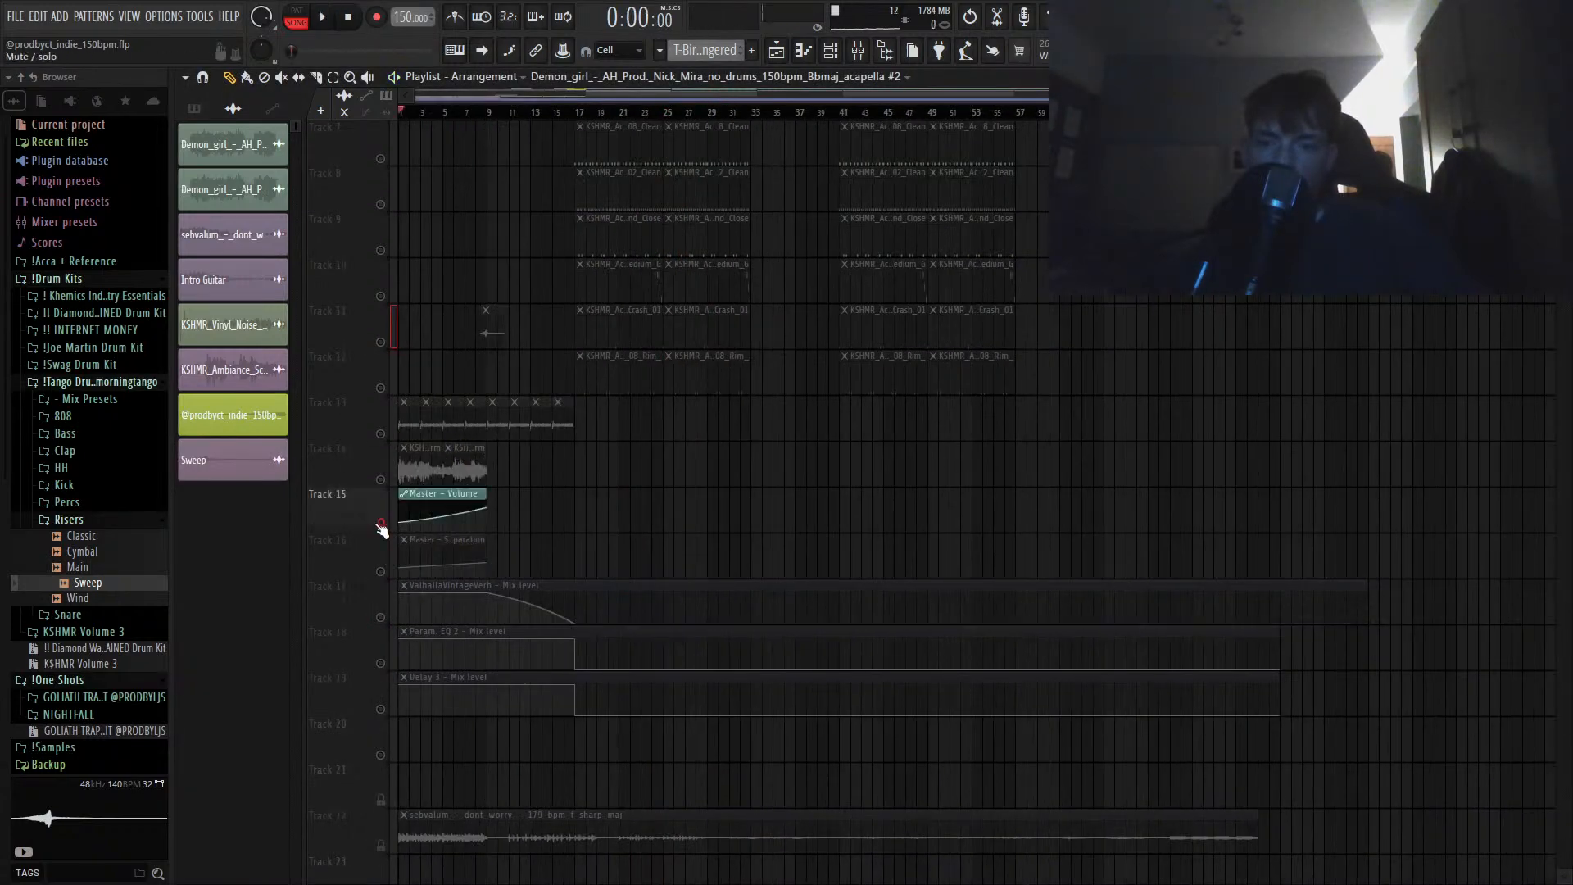
pyautogui.click(382, 571)
pyautogui.click(381, 616)
pyautogui.click(381, 662)
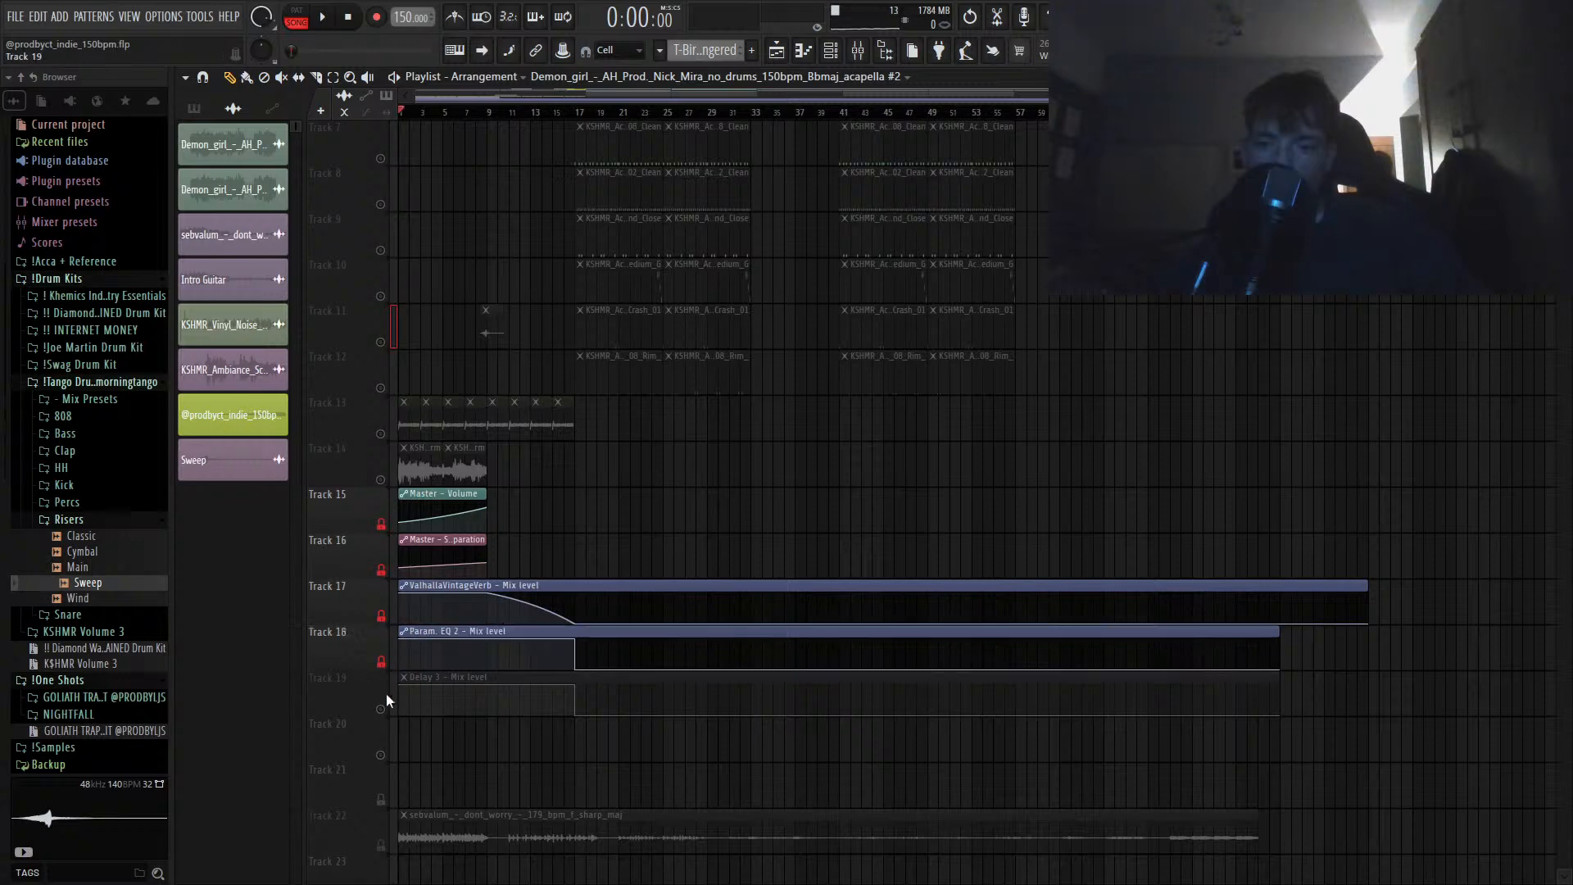
pyautogui.click(381, 708)
pyautogui.scroll(-3, 390, 704)
pyautogui.click(381, 710)
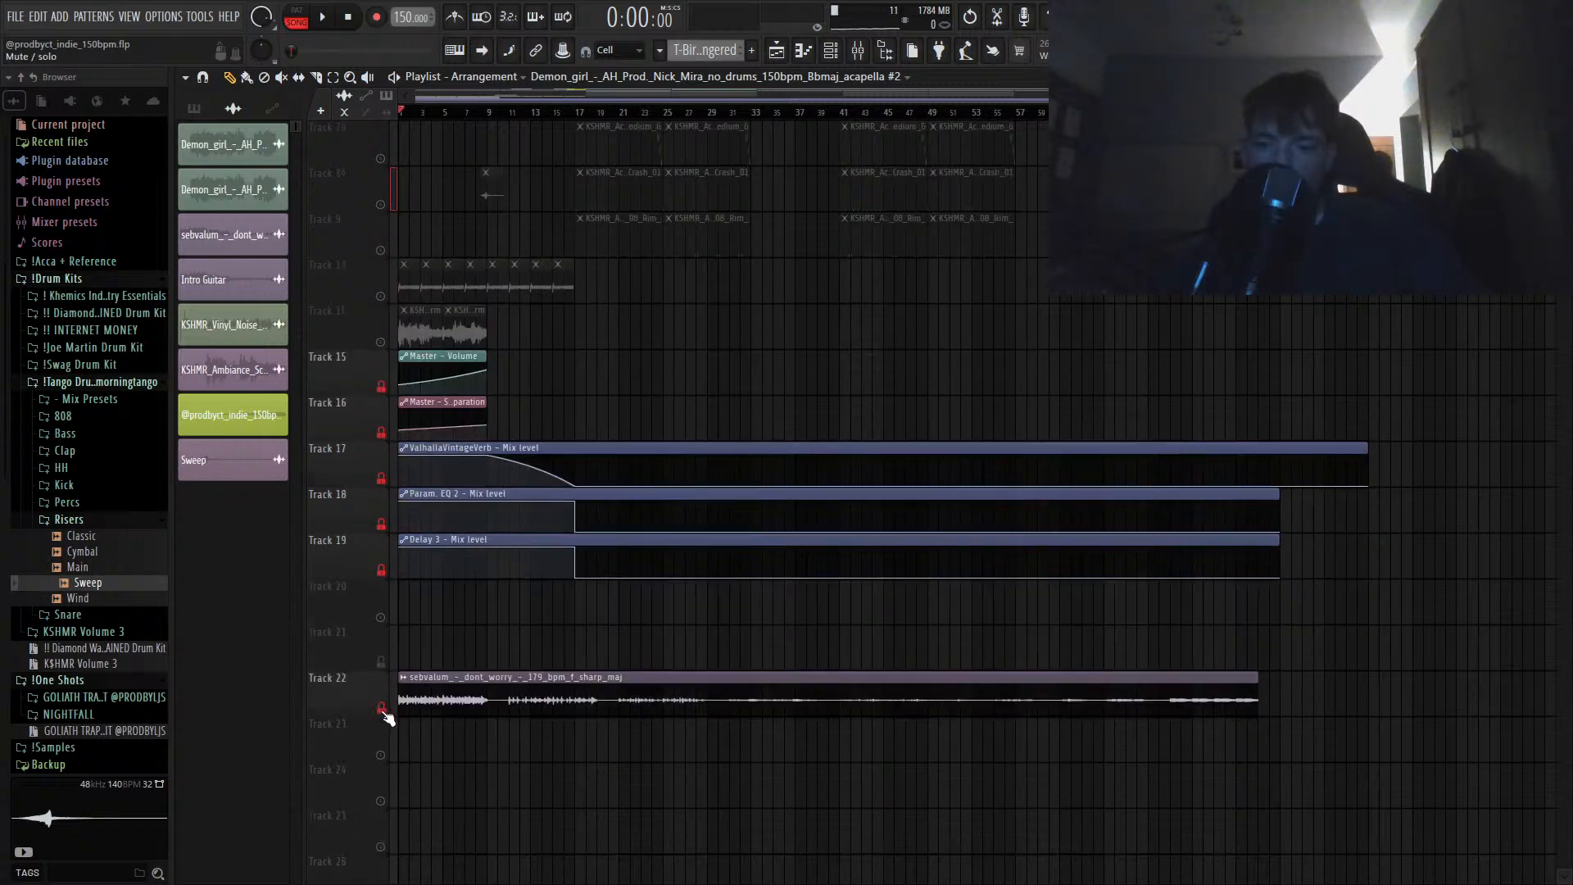
pyautogui.click(381, 710)
# Step: Play from bar 25 and add short fades to the edges of the background acapella clip on Track 2
pyautogui.scroll(6, 513, 597)
pyautogui.press('space')
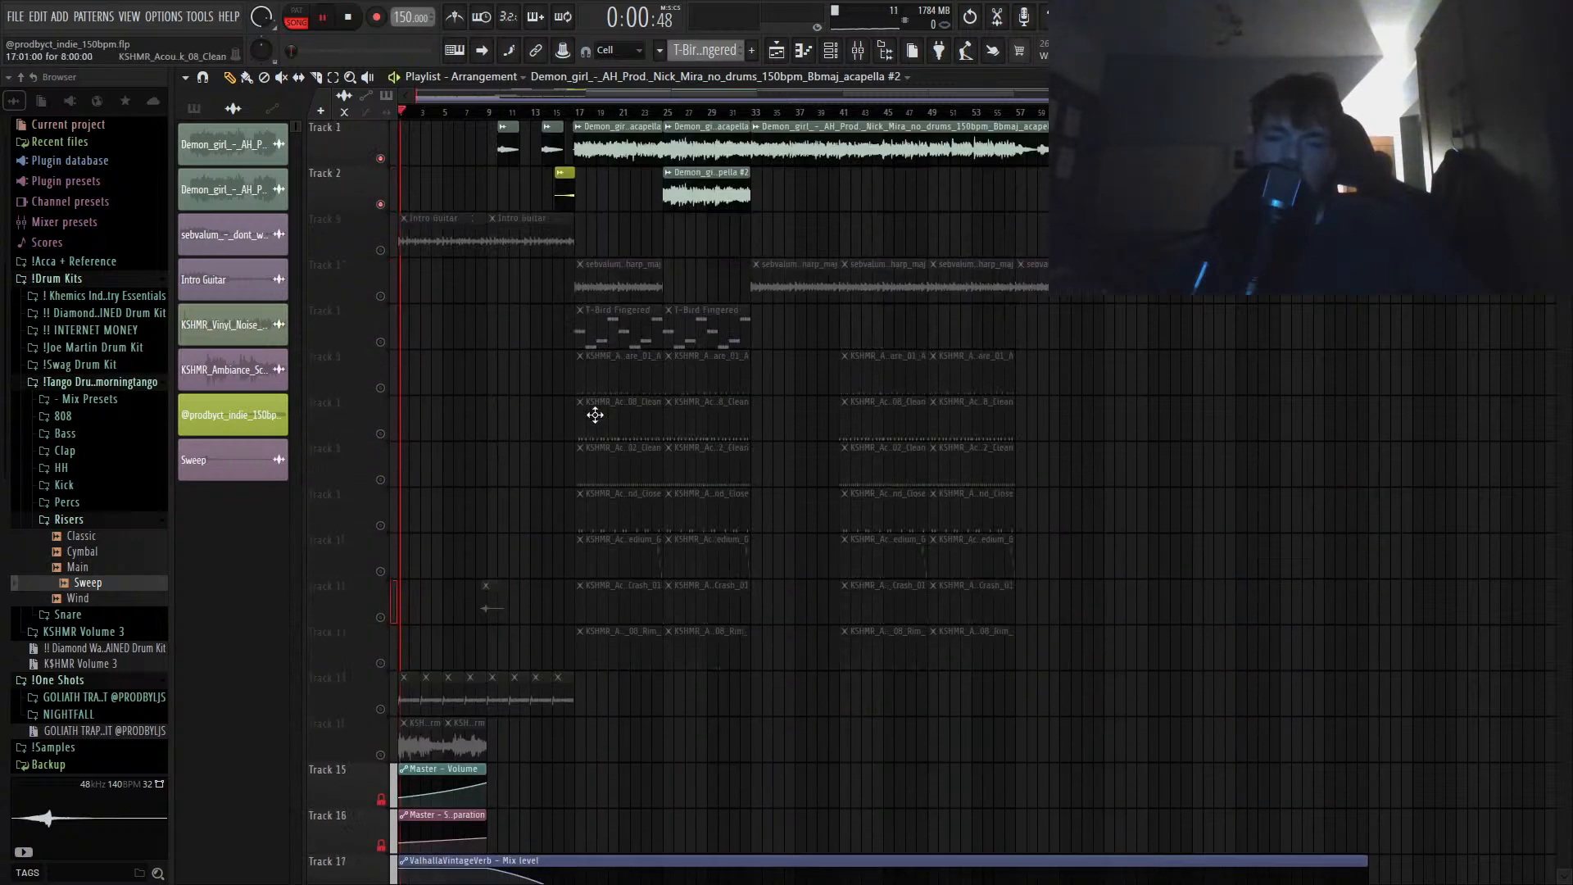
pyautogui.click(664, 112)
pyautogui.scroll(4, 665, 177)
pyautogui.moveTo(692, 197); pyautogui.dragTo(983, 212)
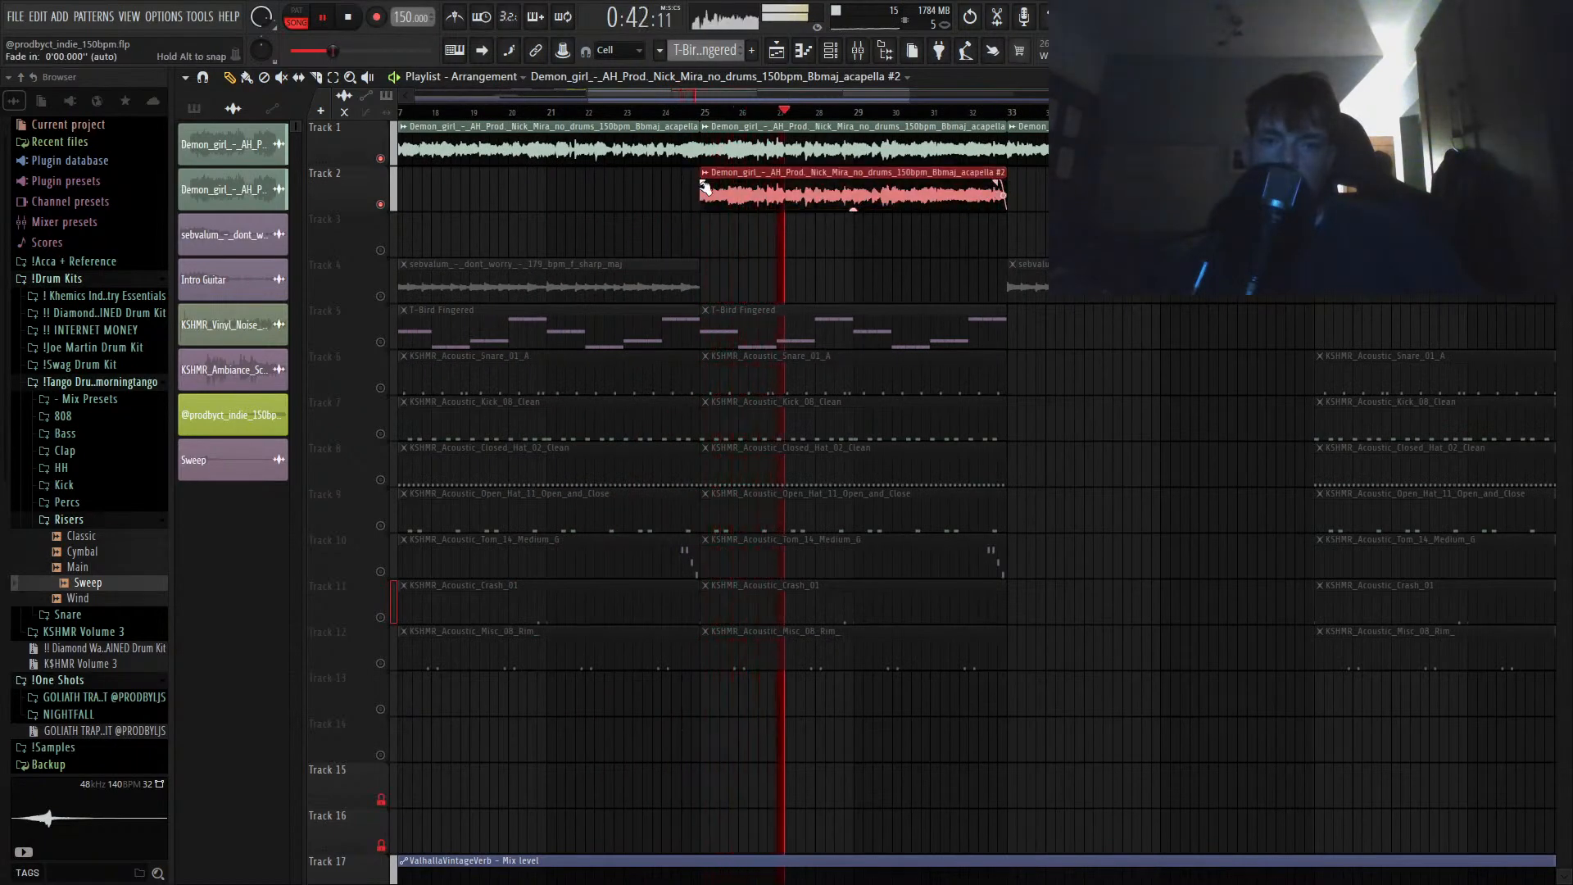
pyautogui.scroll(-4, 843, 239)
# Step: Duplicate the sebvalum loop on Track 4 to bar 25 and unmute Tracks 4 and 5 during playback
pyautogui.click(393, 335)
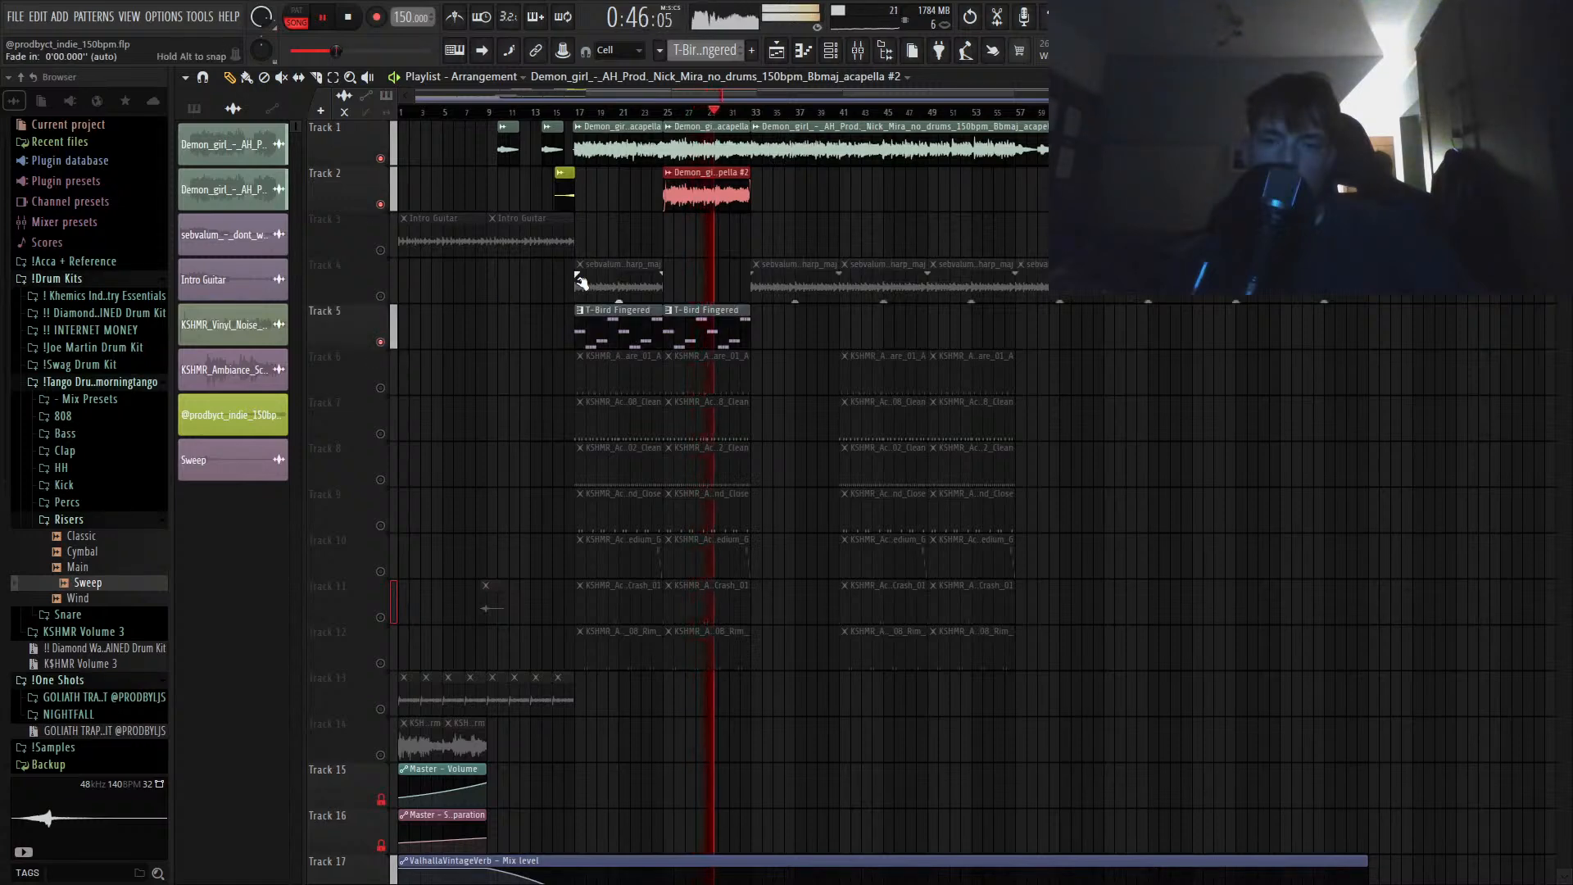
pyautogui.moveTo(632, 278); pyautogui.dragTo(719, 278)
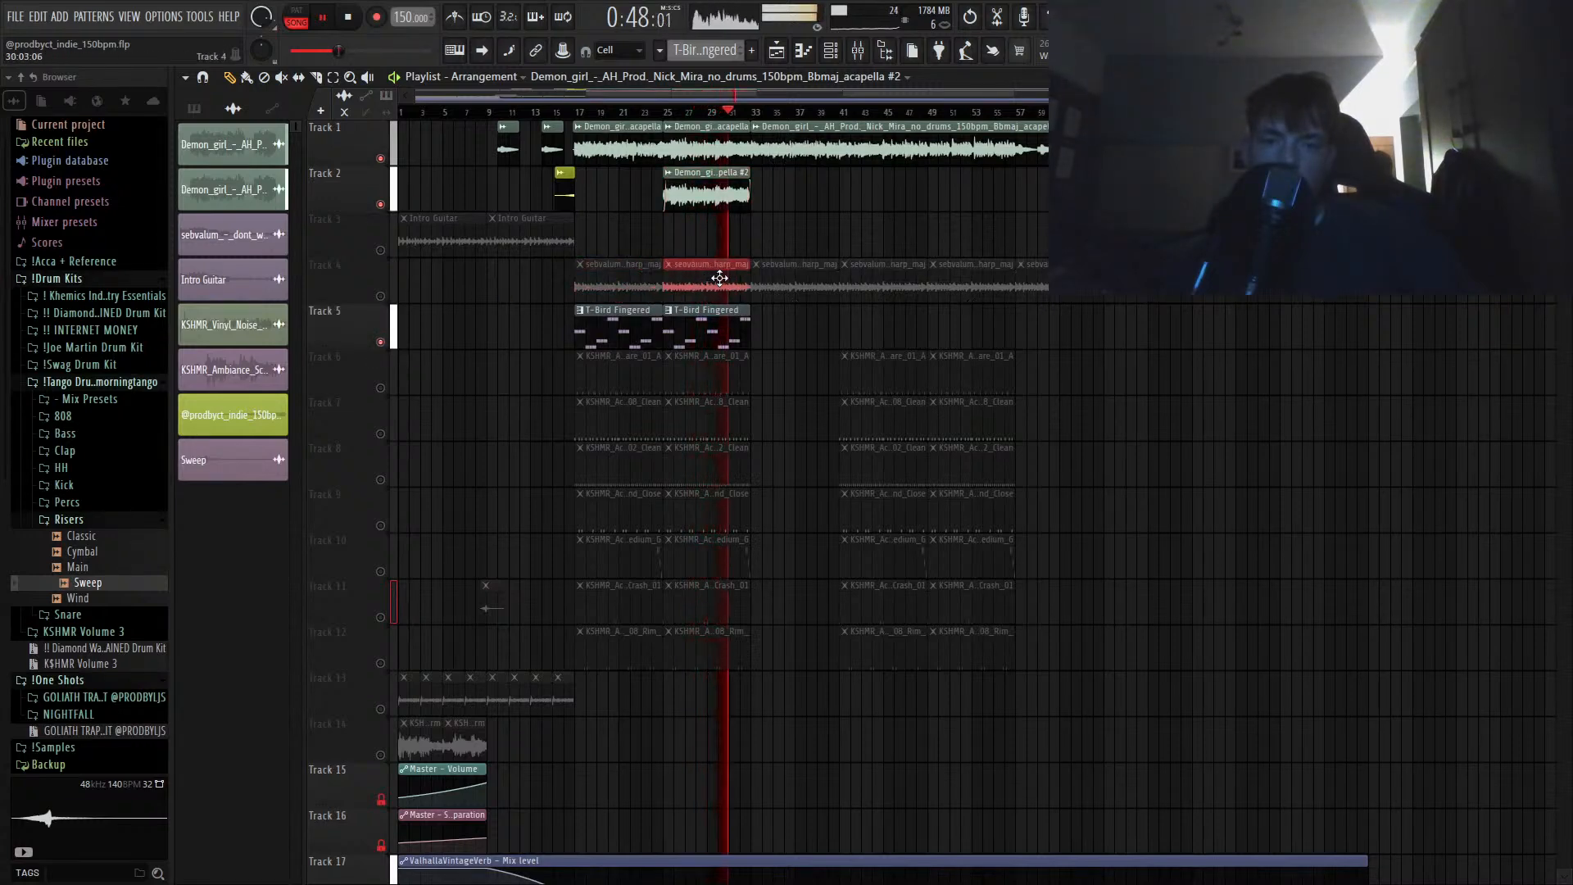
pyautogui.click(396, 294)
pyautogui.press('space')
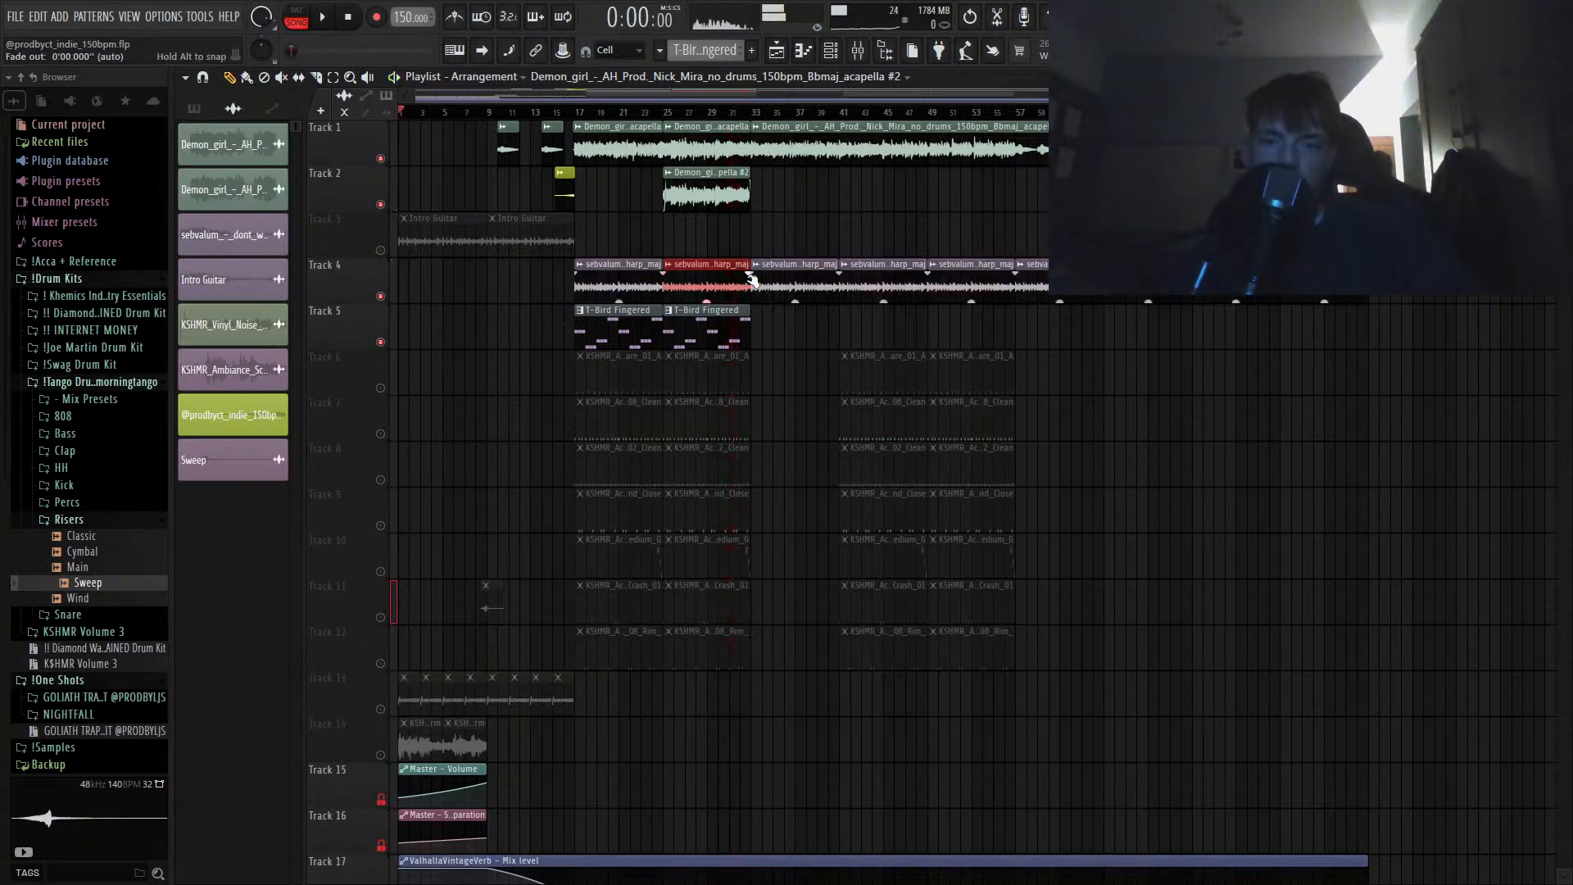
# Step: Place the LABS pattern on Track 3 at bar 25
pyautogui.click(202, 108)
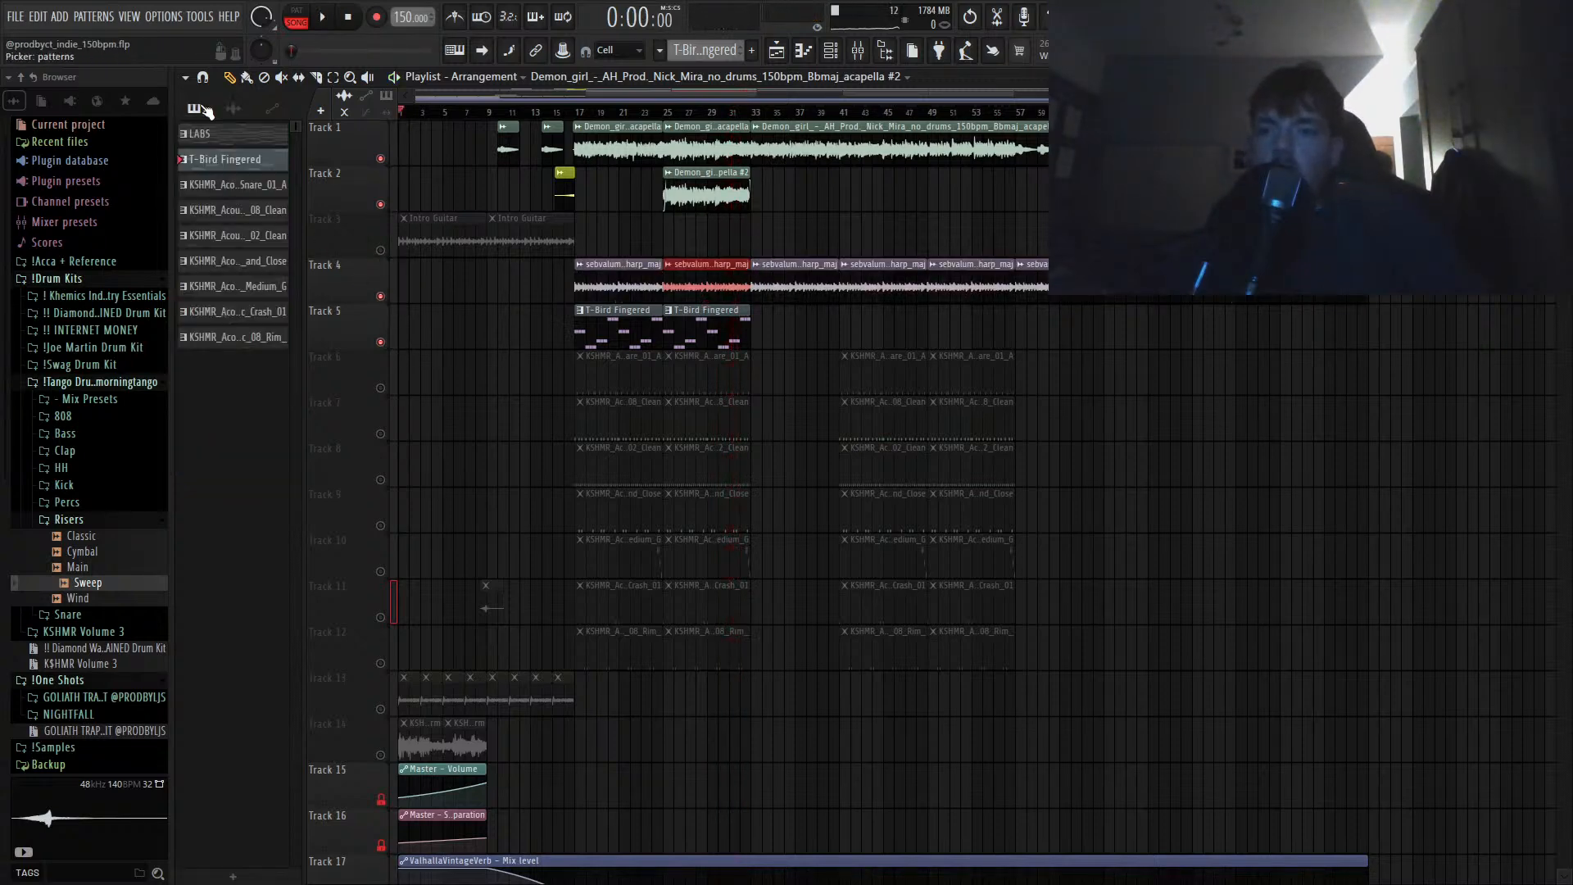
pyautogui.moveTo(208, 135); pyautogui.dragTo(661, 244)
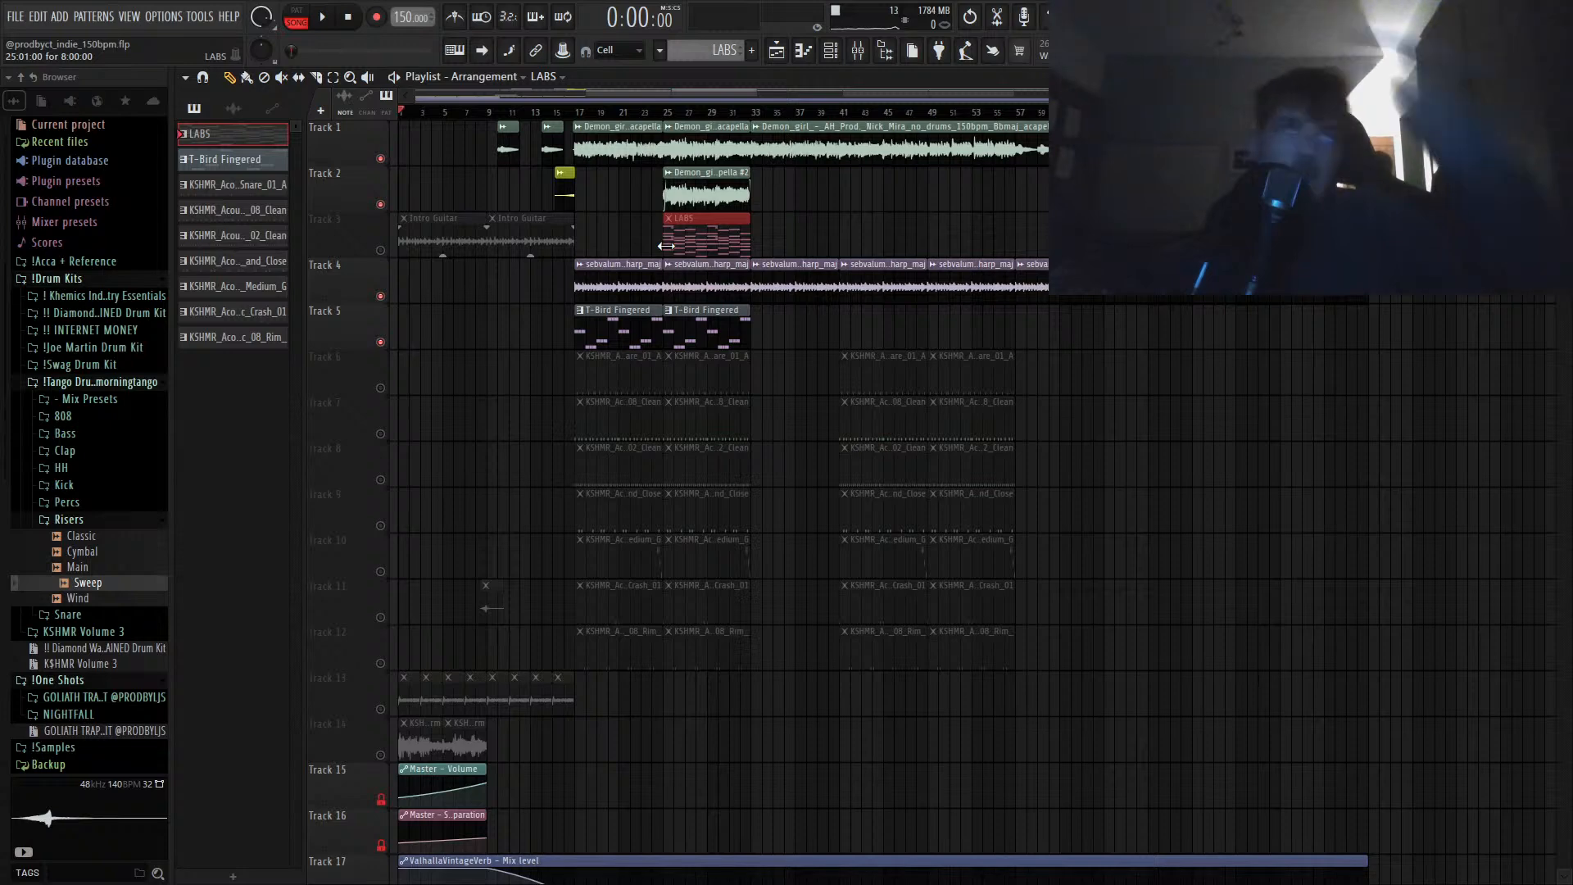
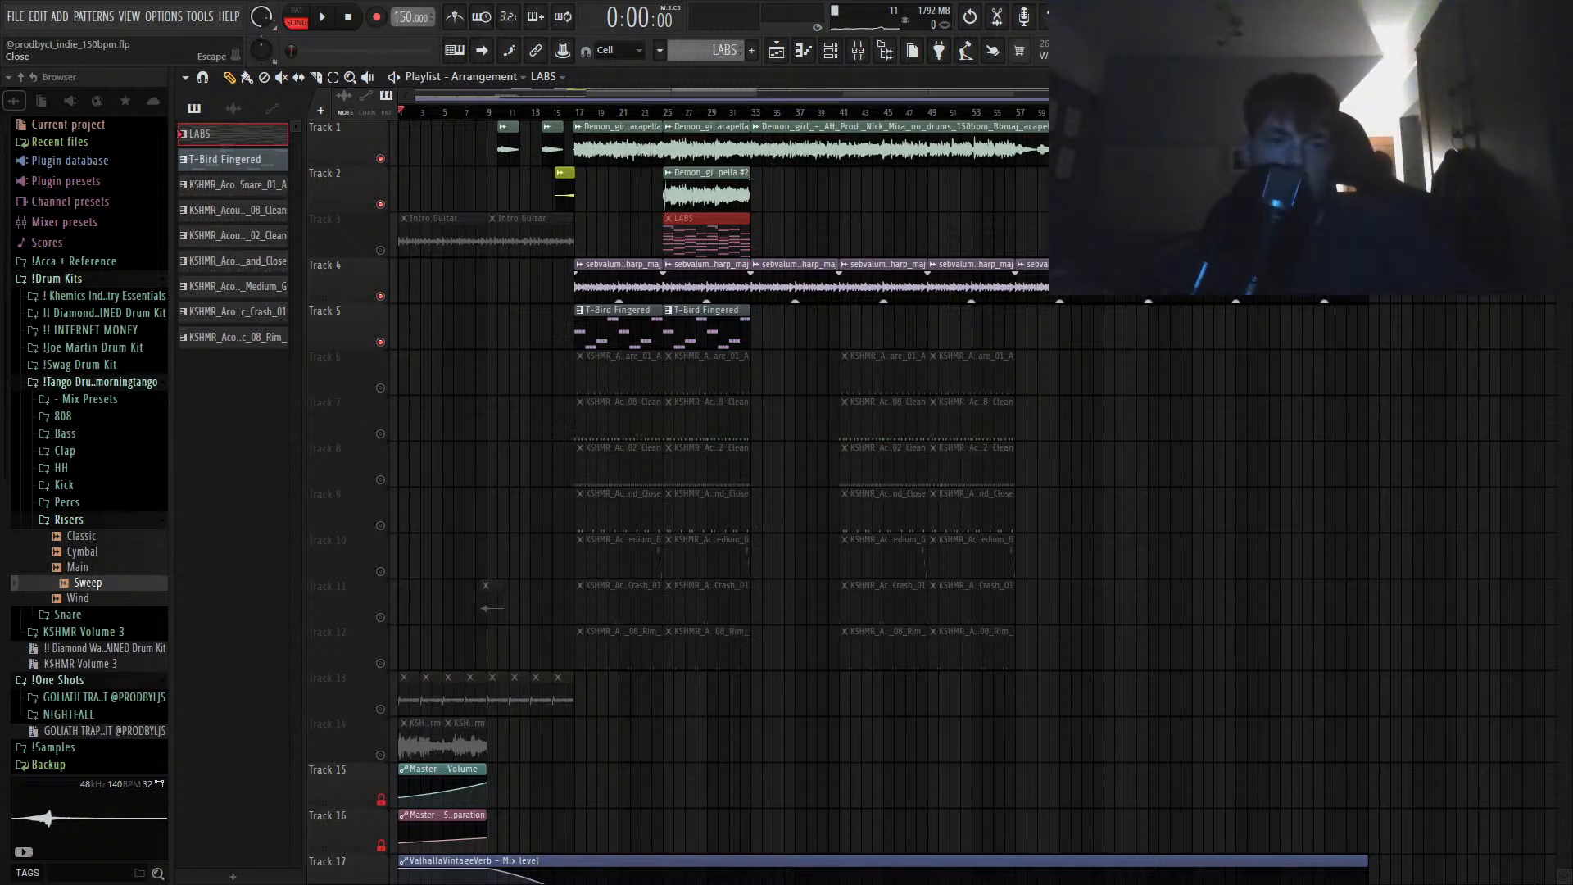
# Step: Play from about bar 17 and re-enable all the muted instrument, drum and effect tracks, keeping Track 22 muted
pyautogui.click(584, 112)
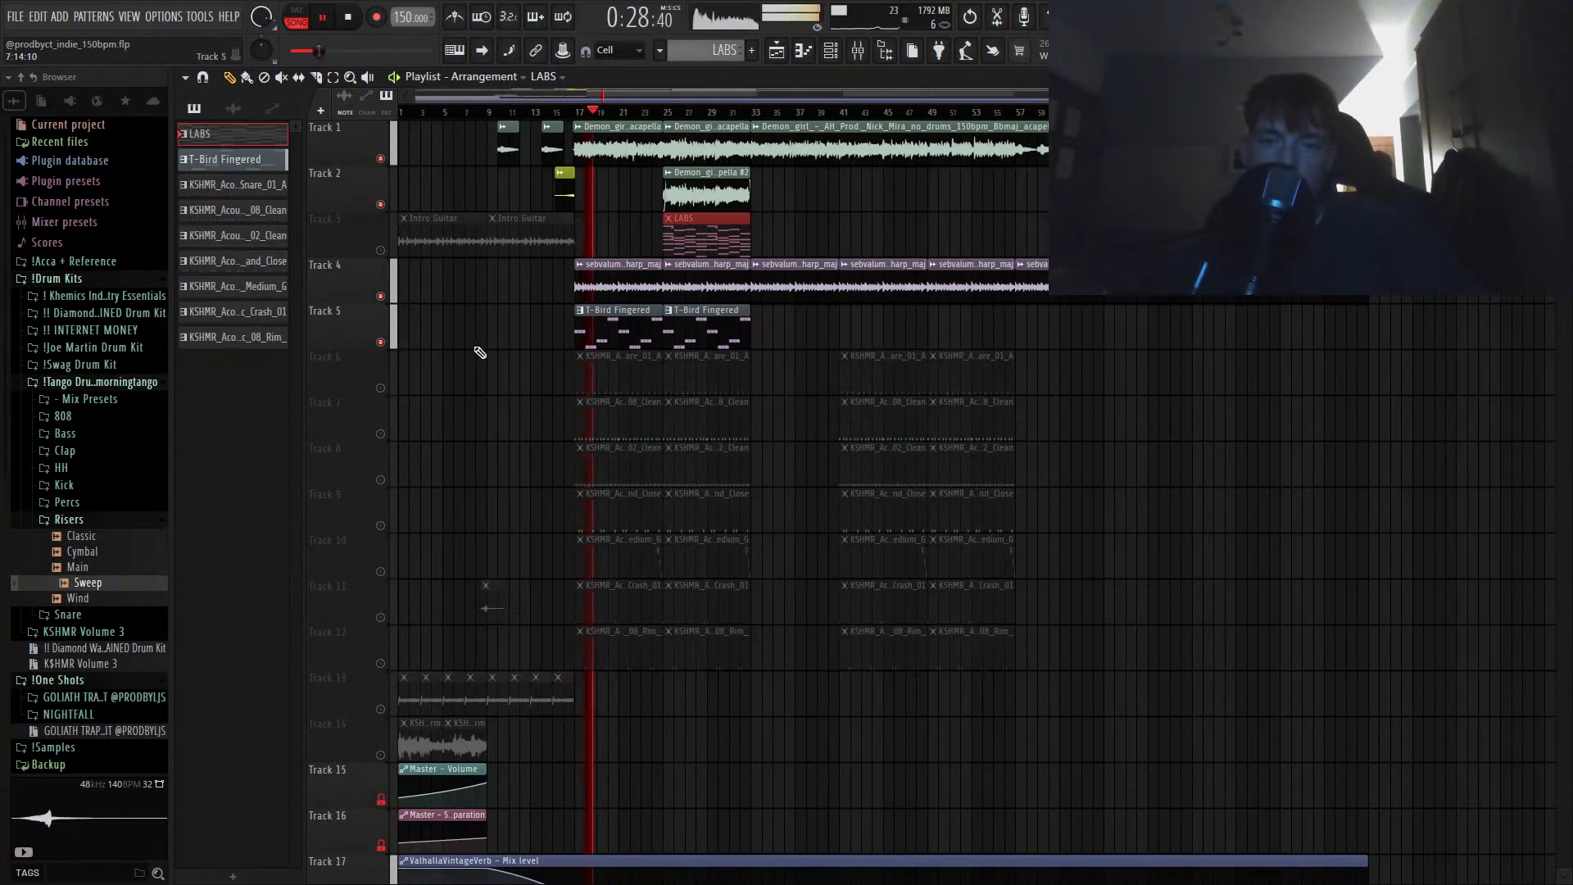
pyautogui.rightClick(381, 388)
pyautogui.rightClick(381, 387)
pyautogui.scroll(-5, 520, 371)
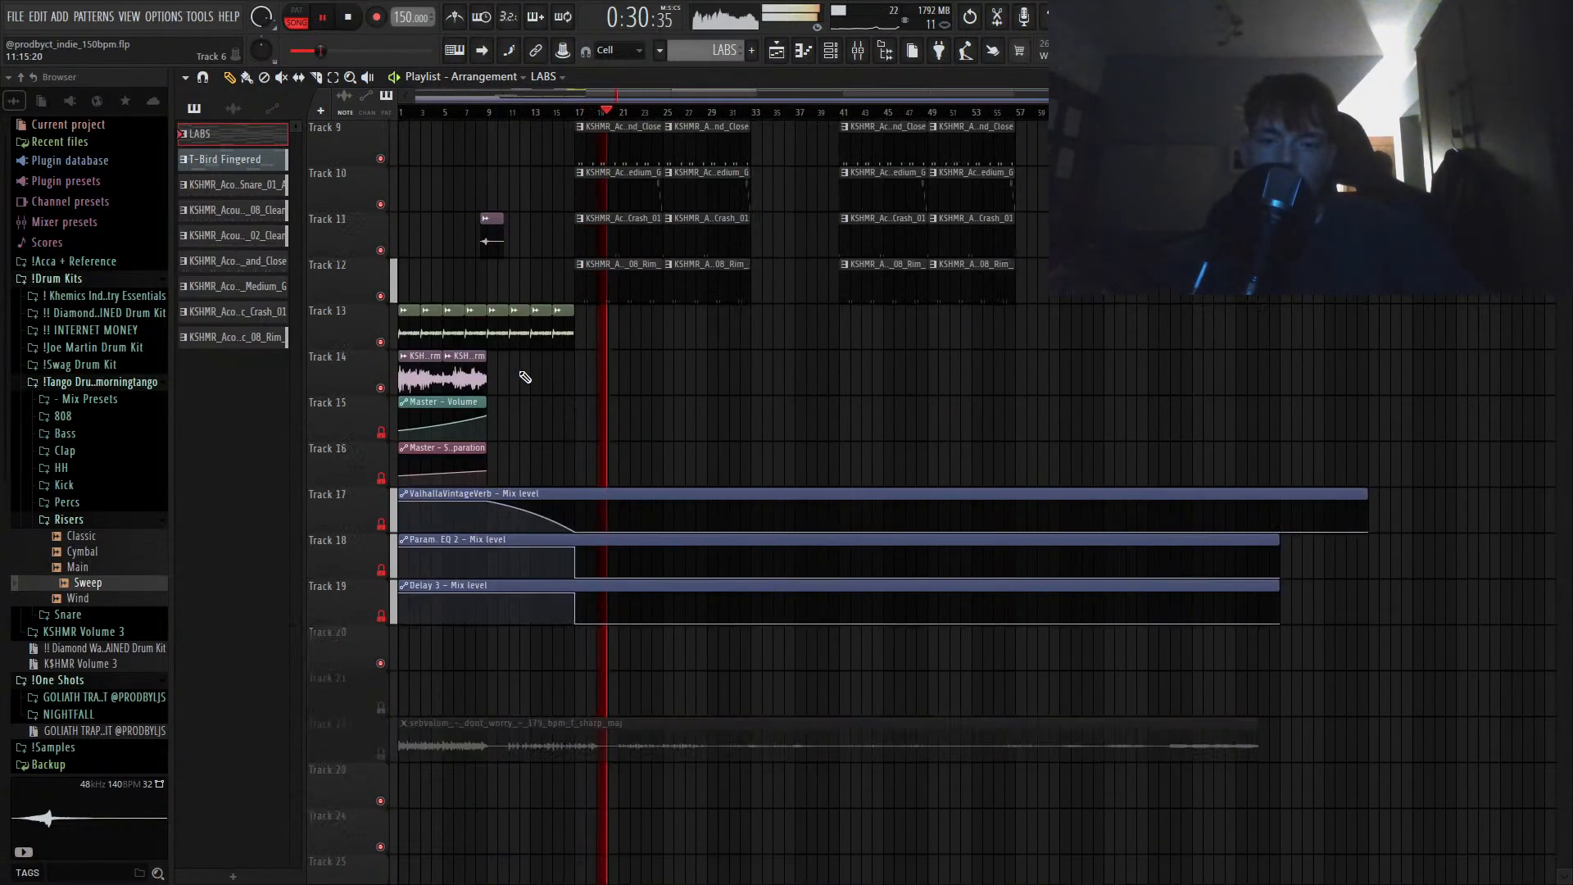
pyautogui.scroll(5, 520, 376)
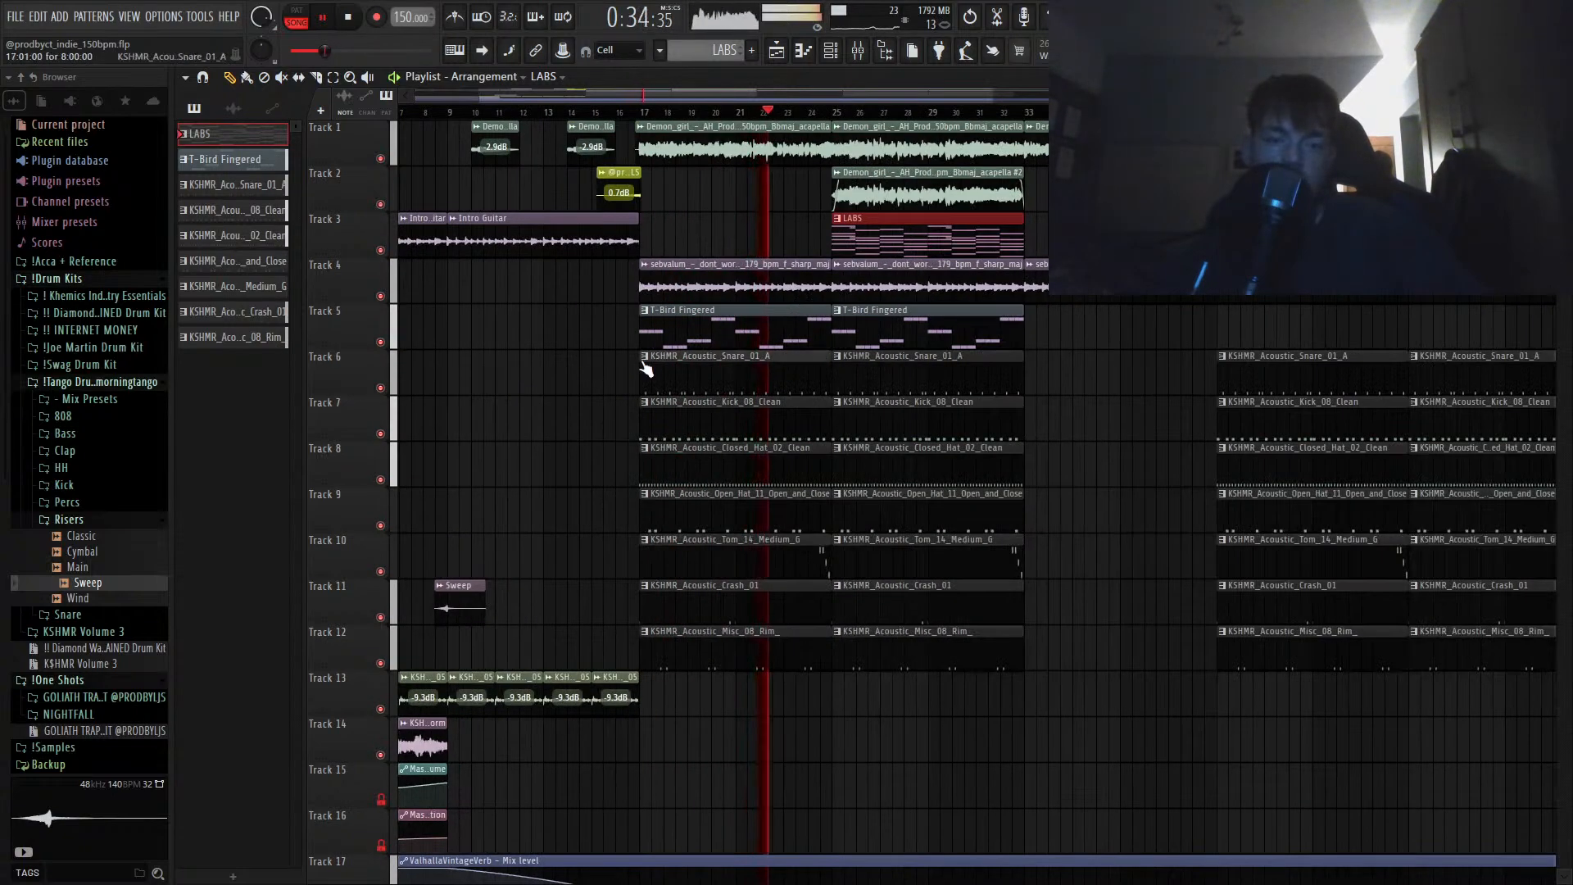
# Step: Listen to the full-drum section around bars 22 to 26, reviewing the second acapella and LABS clips
pyautogui.scroll(3, 636, 350)
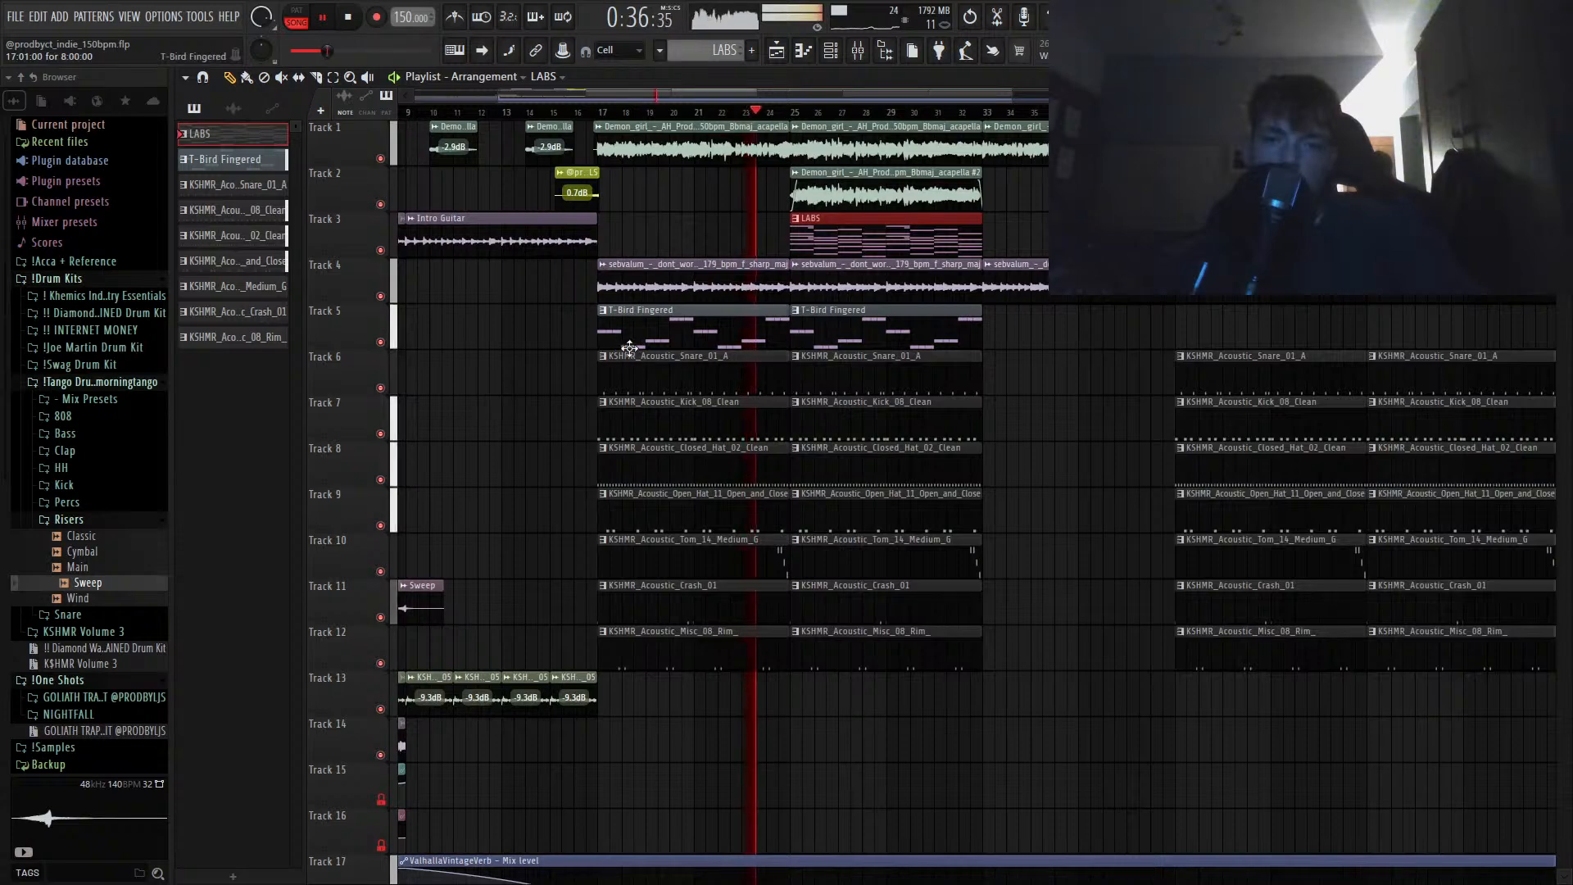
pyautogui.scroll(-3, 635, 337)
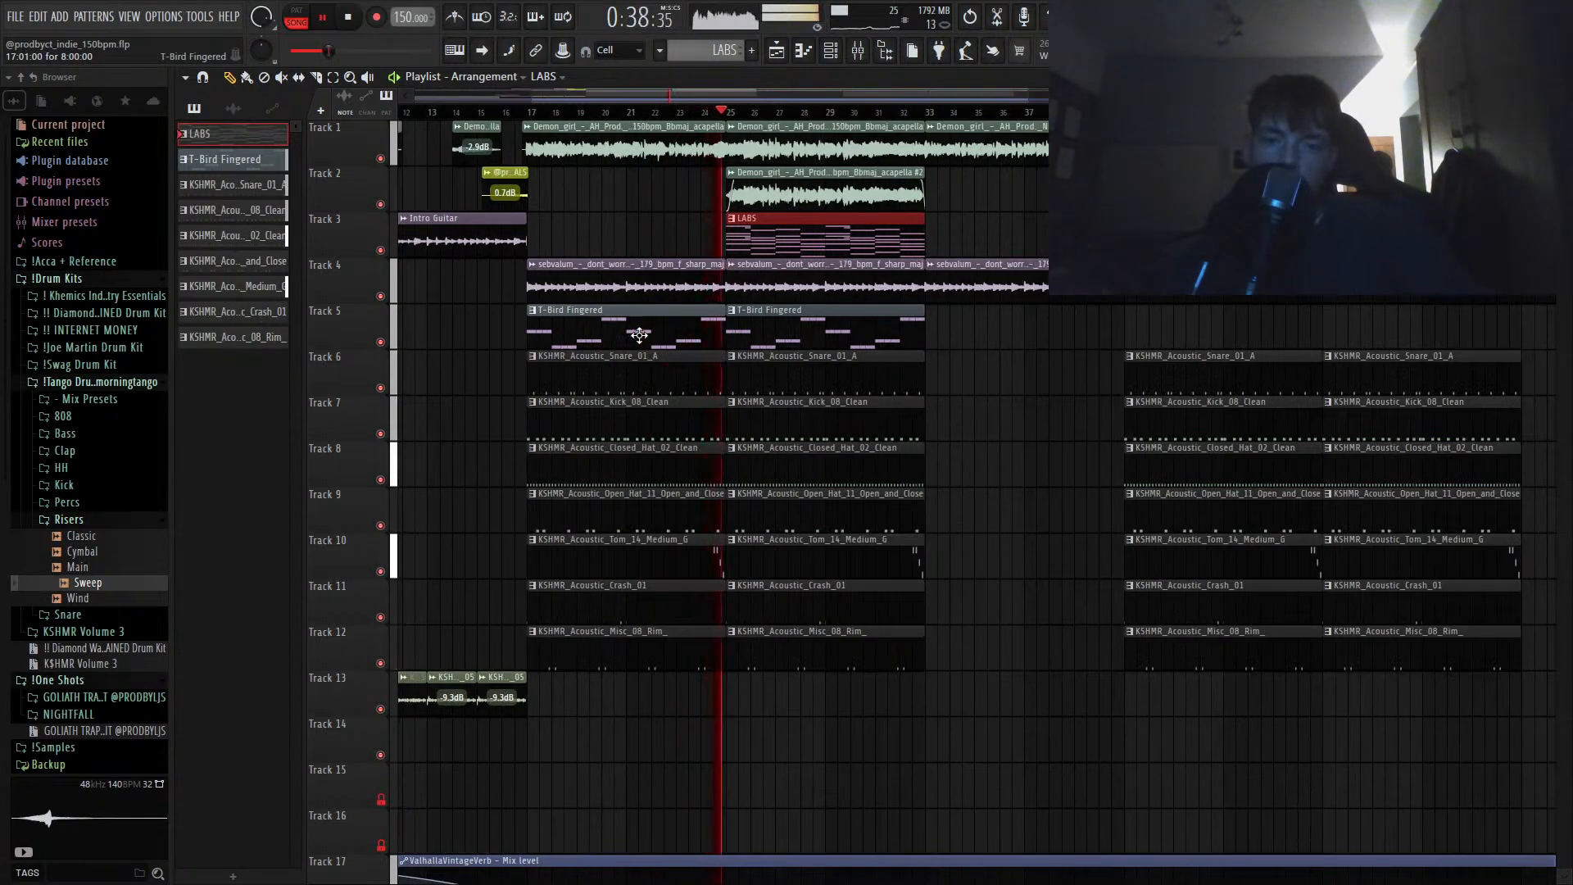
pyautogui.scroll(3, 639, 333)
pyautogui.scroll(-3, 643, 329)
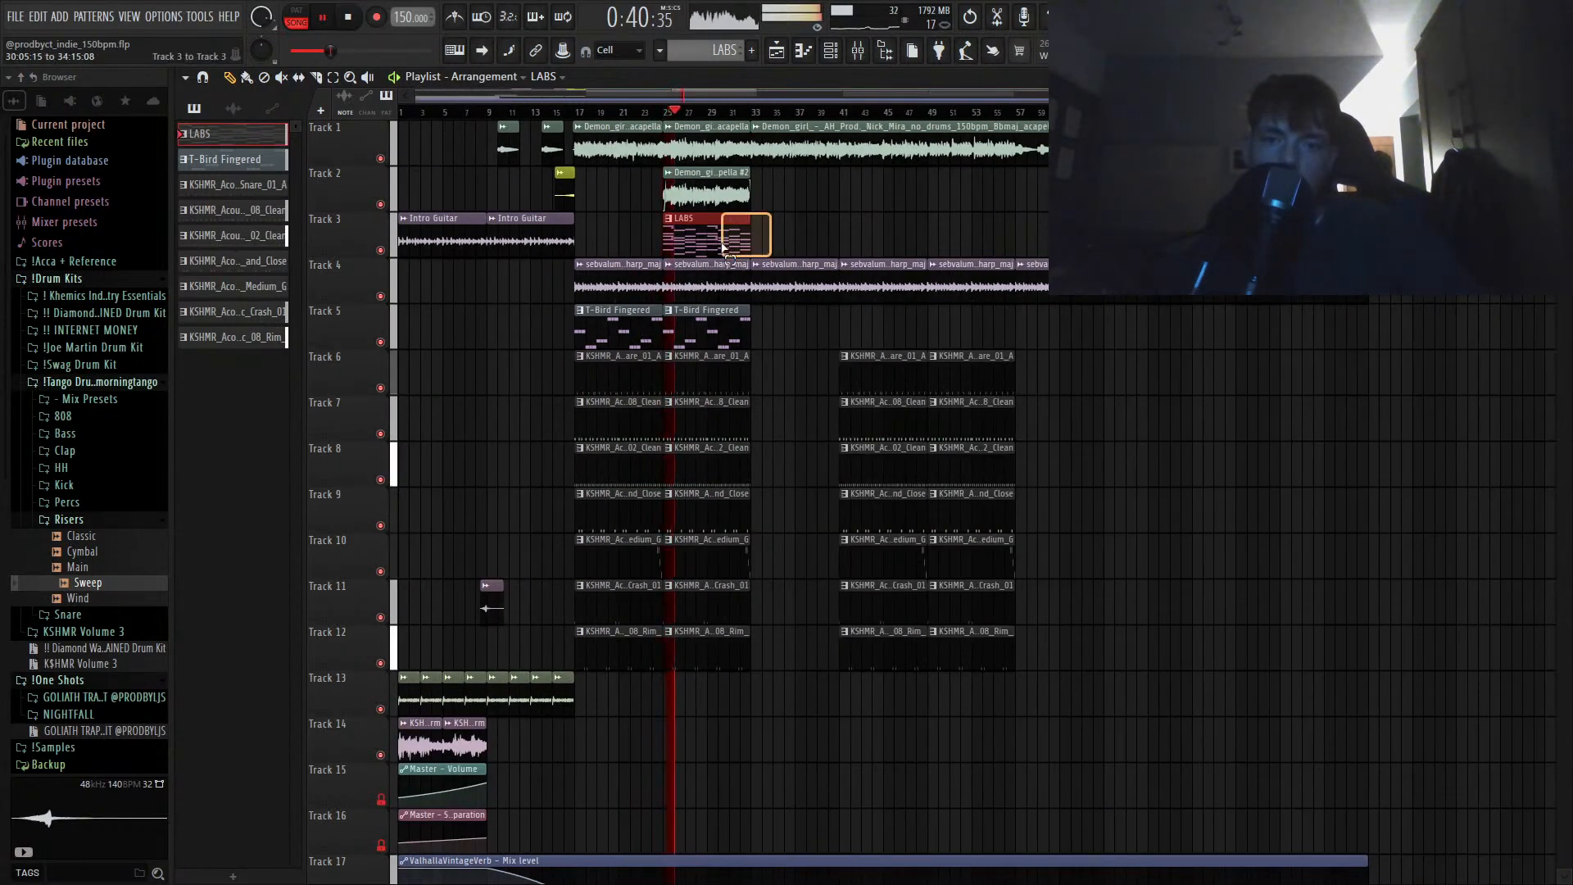
pyautogui.press('space')
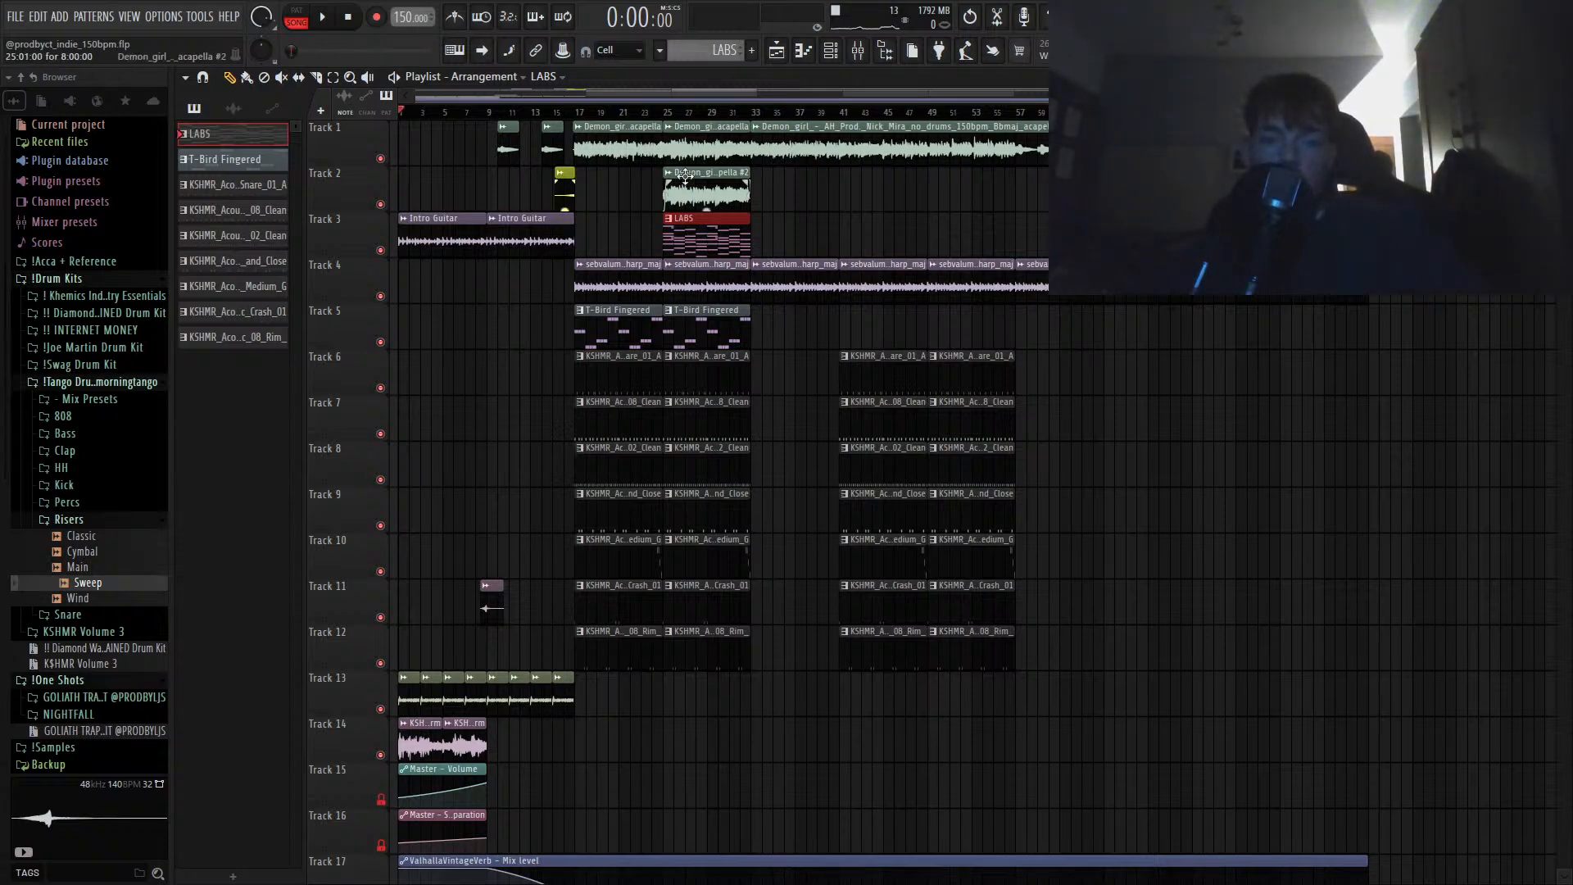
pyautogui.press('space')
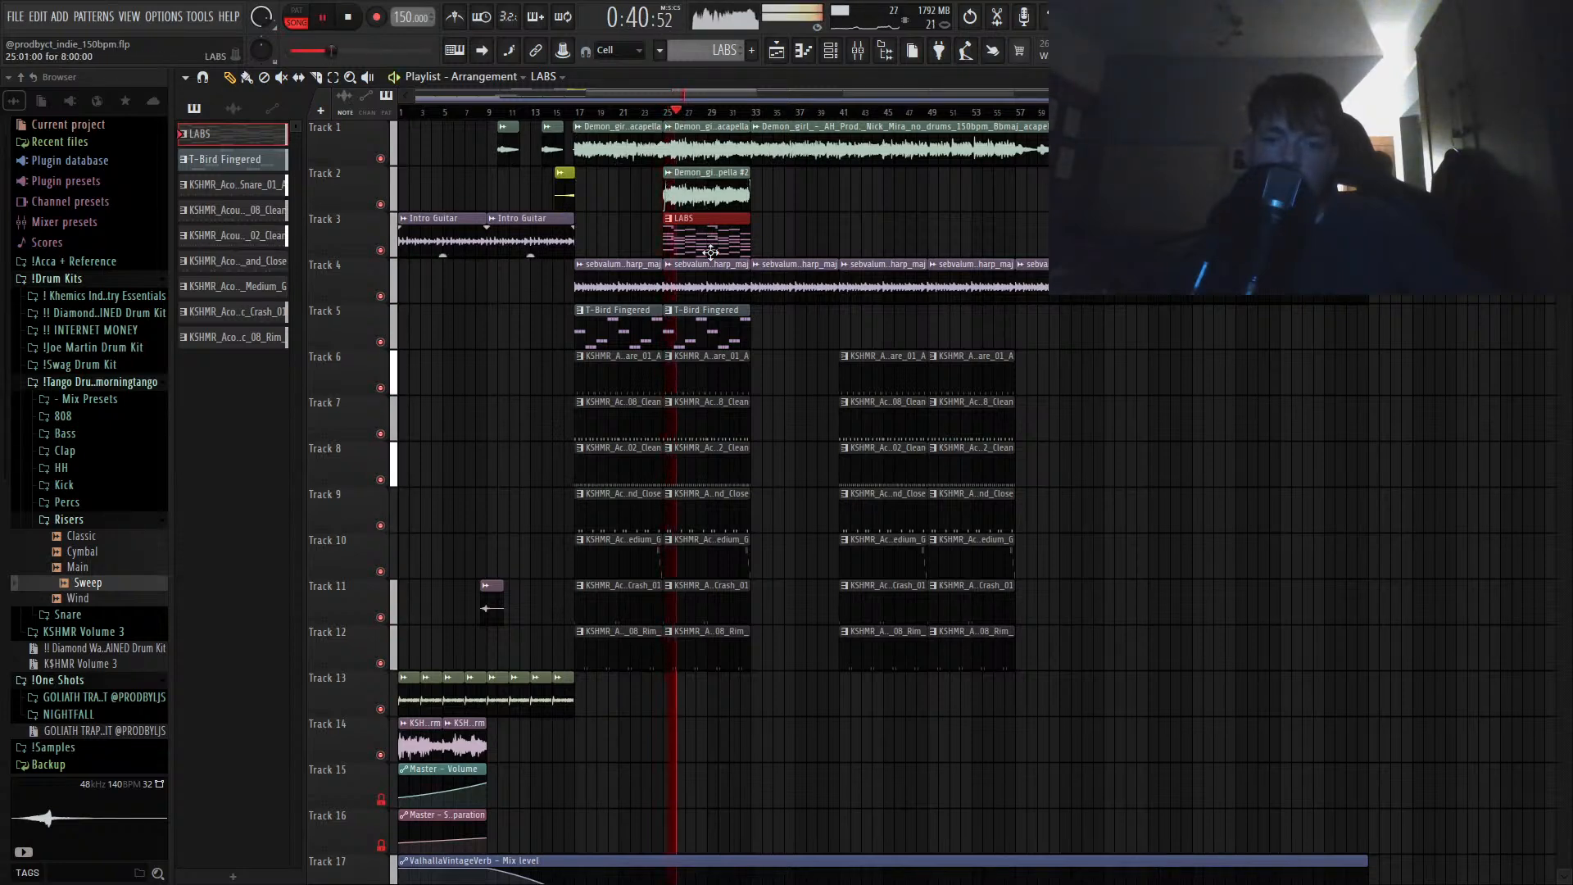
pyautogui.scroll(-2, 672, 418)
pyautogui.scroll(2, 671, 418)
pyautogui.press('space')
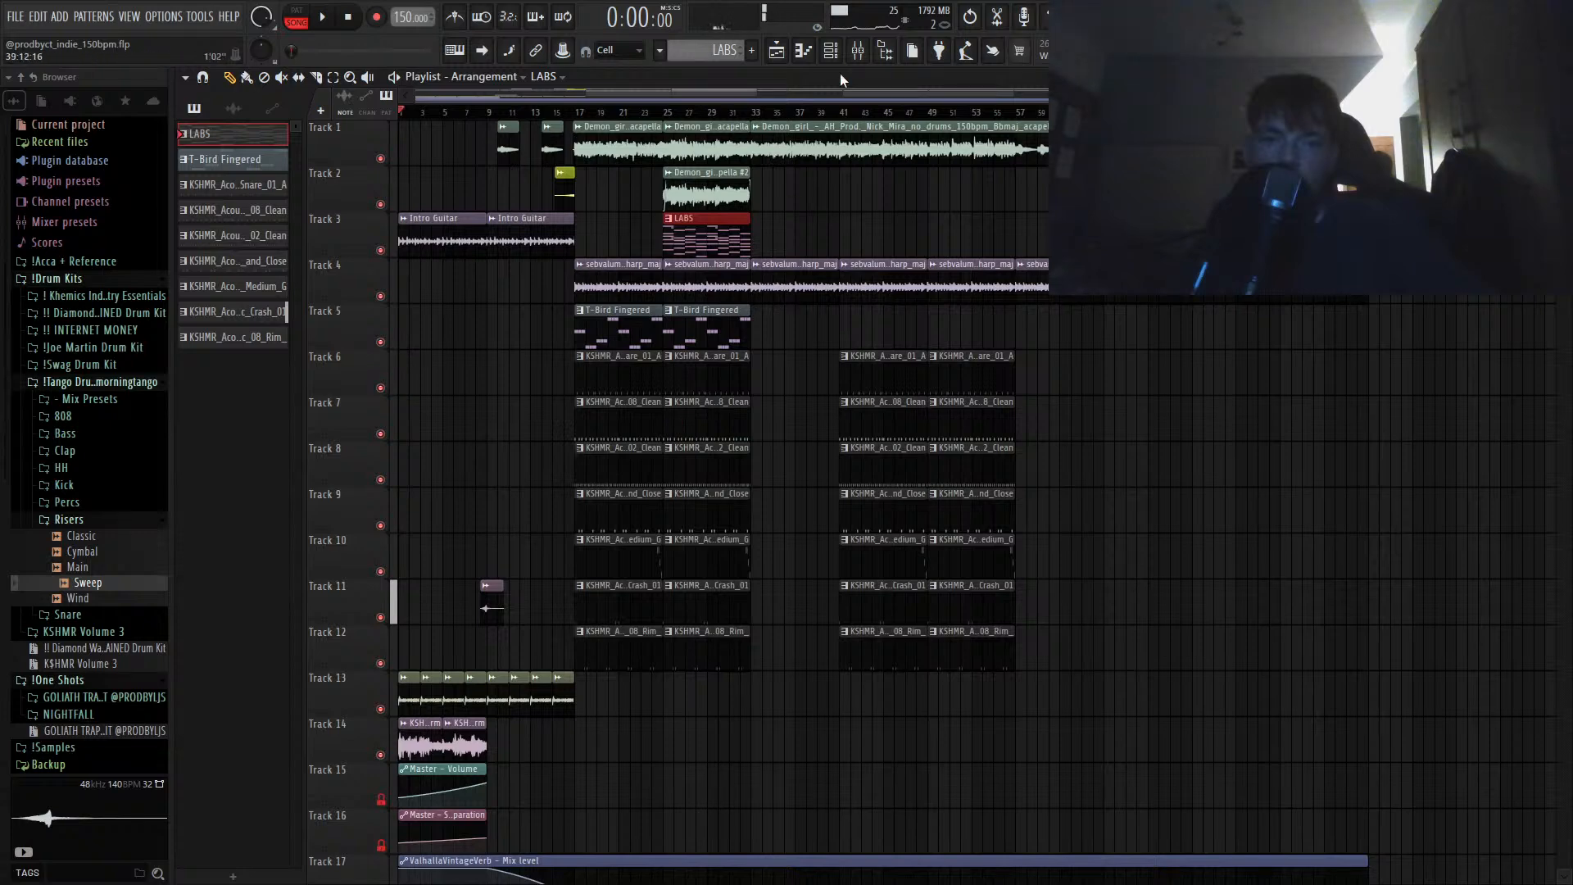
# Step: Add Fruity Delay 3 to slot 5 of the BG VOCAL mixer track, tempo-synced in ping pong mode, and audition it from bar 25
pyautogui.click(858, 50)
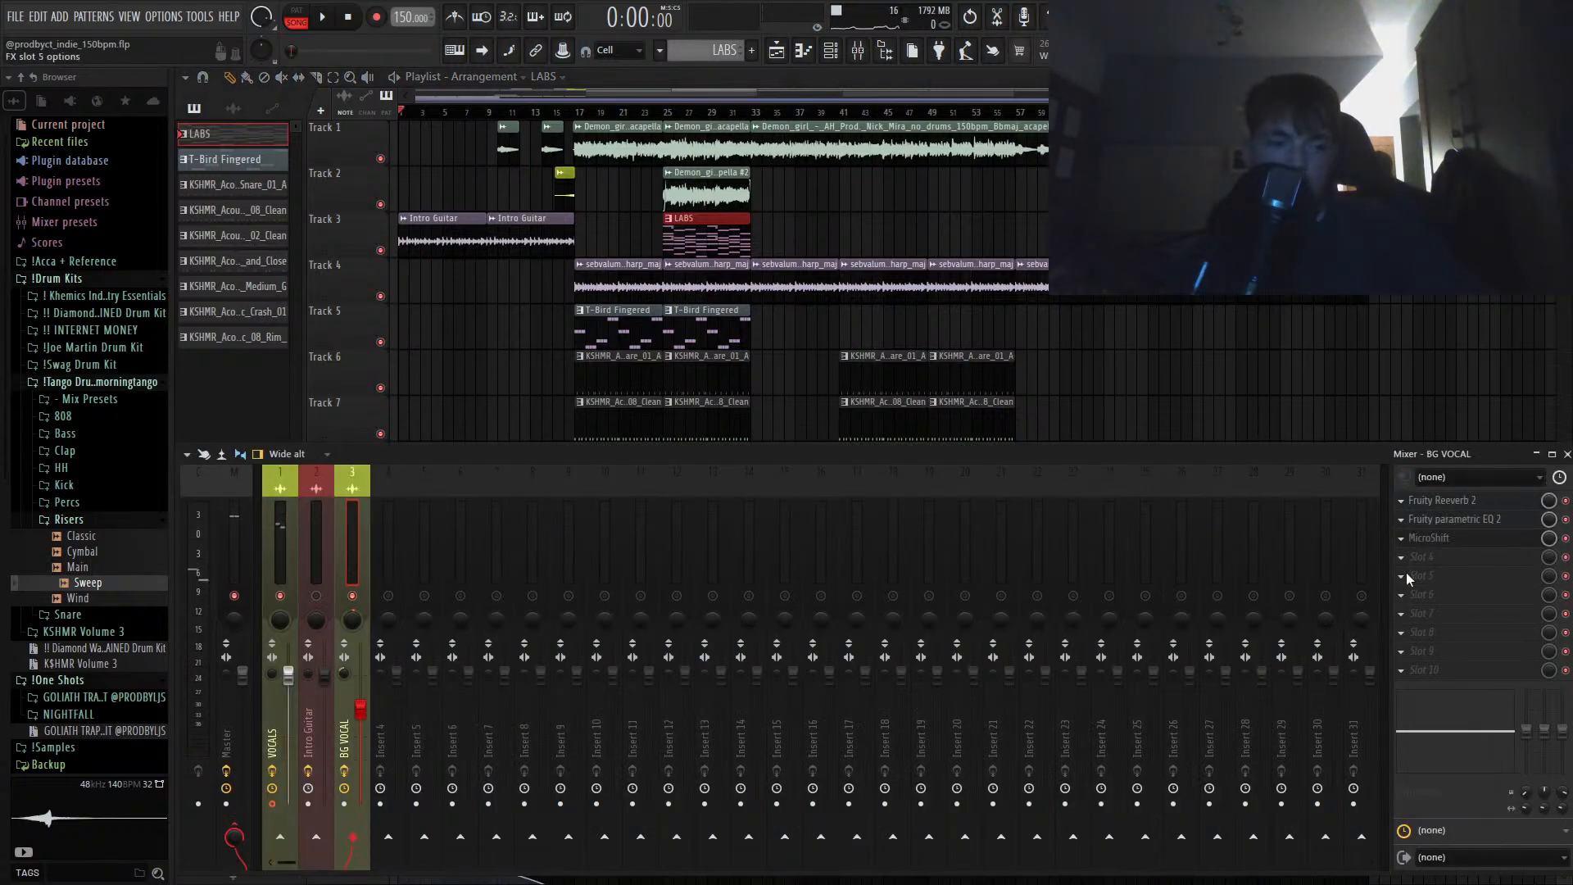
pyautogui.click(1033, 191)
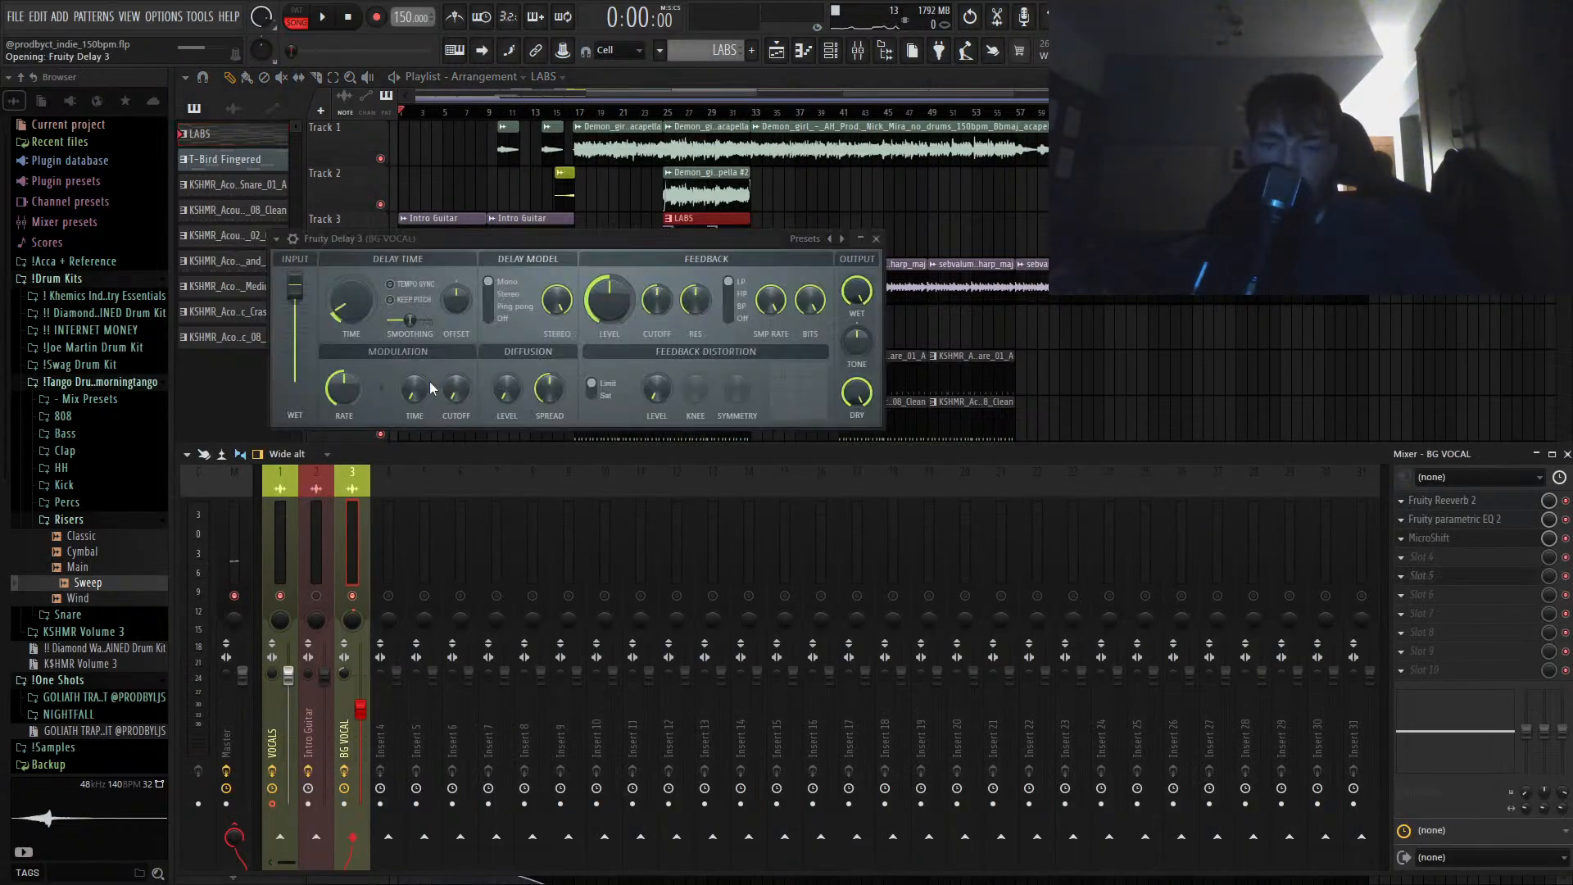
pyautogui.moveTo(352, 300); pyautogui.dragTo(352, 295)
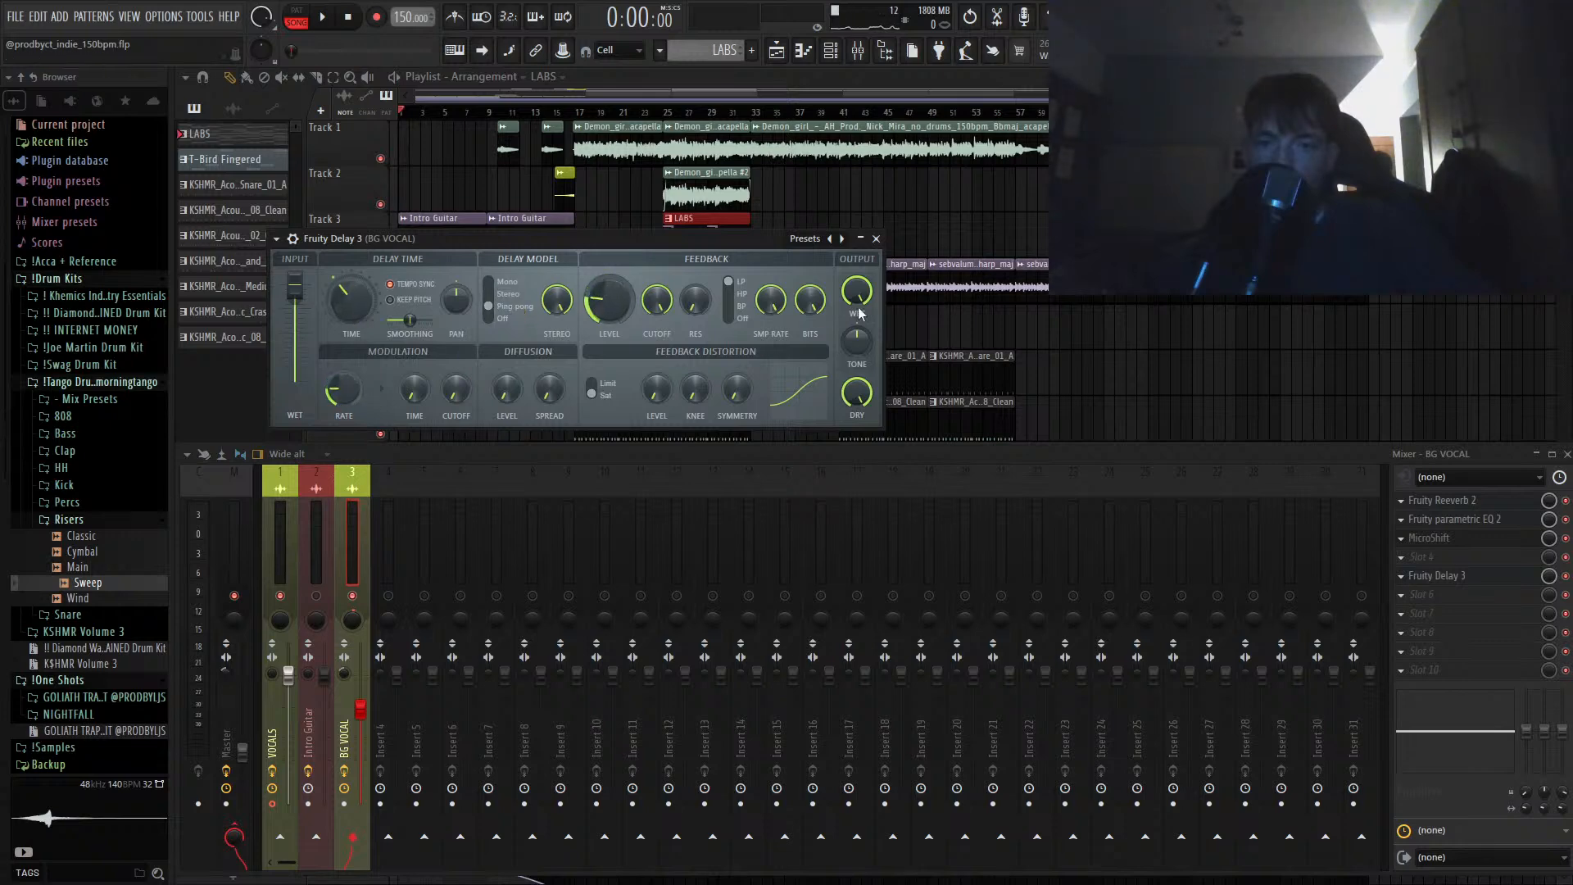
pyautogui.click(667, 111)
pyautogui.press('space')
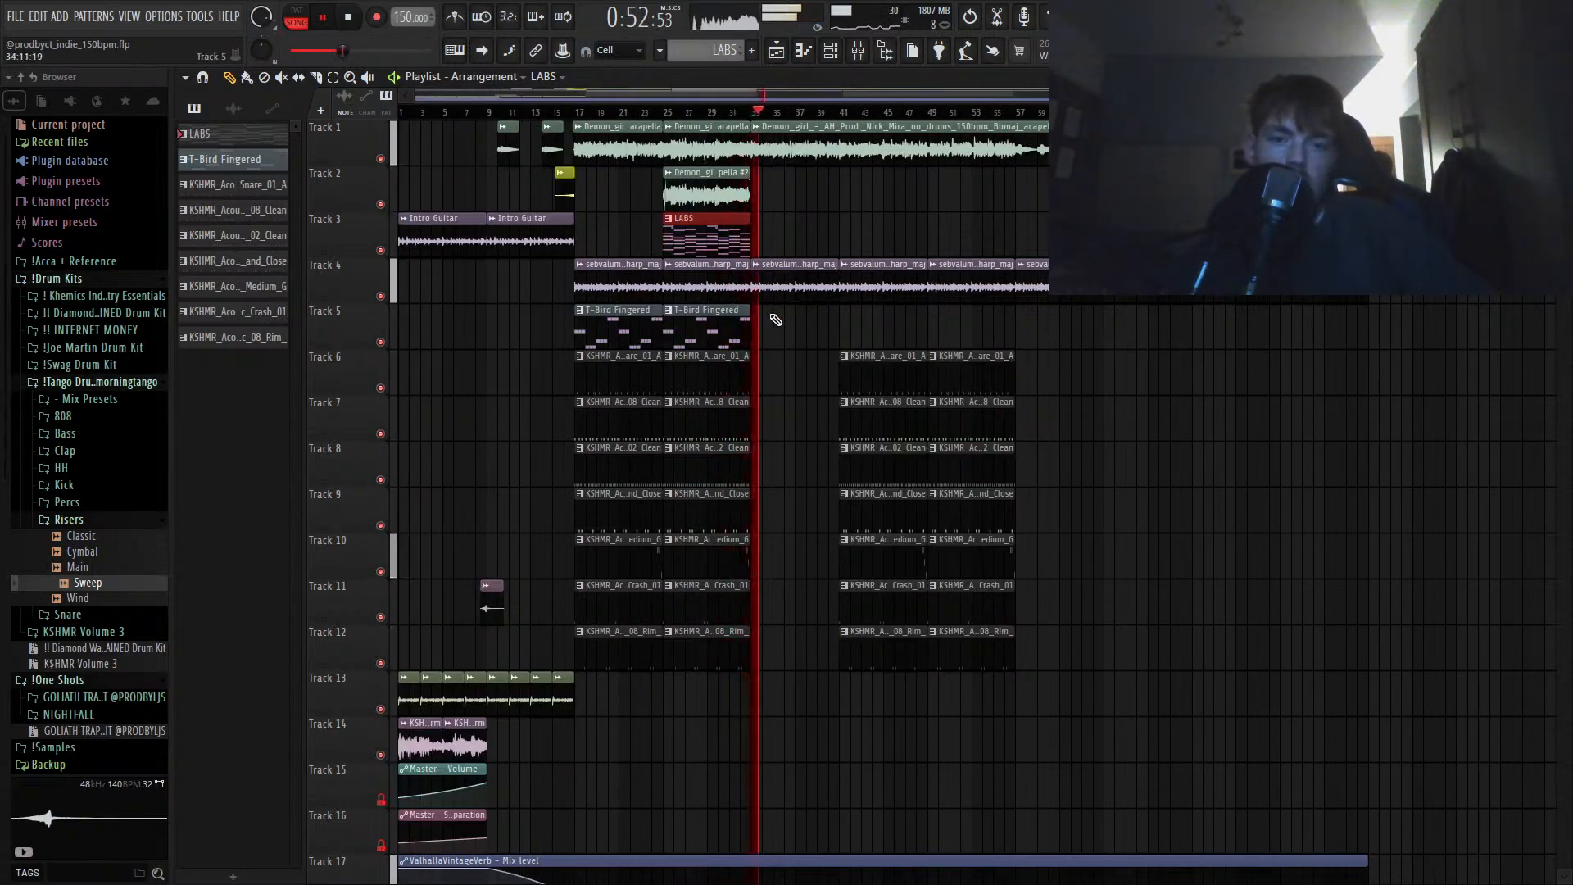
# Step: Repeat the T-Bird Fingered clip at bar 33 and replace the Track 4 guitar loop there with an Intro Guitar copy on Track 3
pyautogui.hotkey('ctrl', 'b')
pyautogui.rightClick(781, 292)
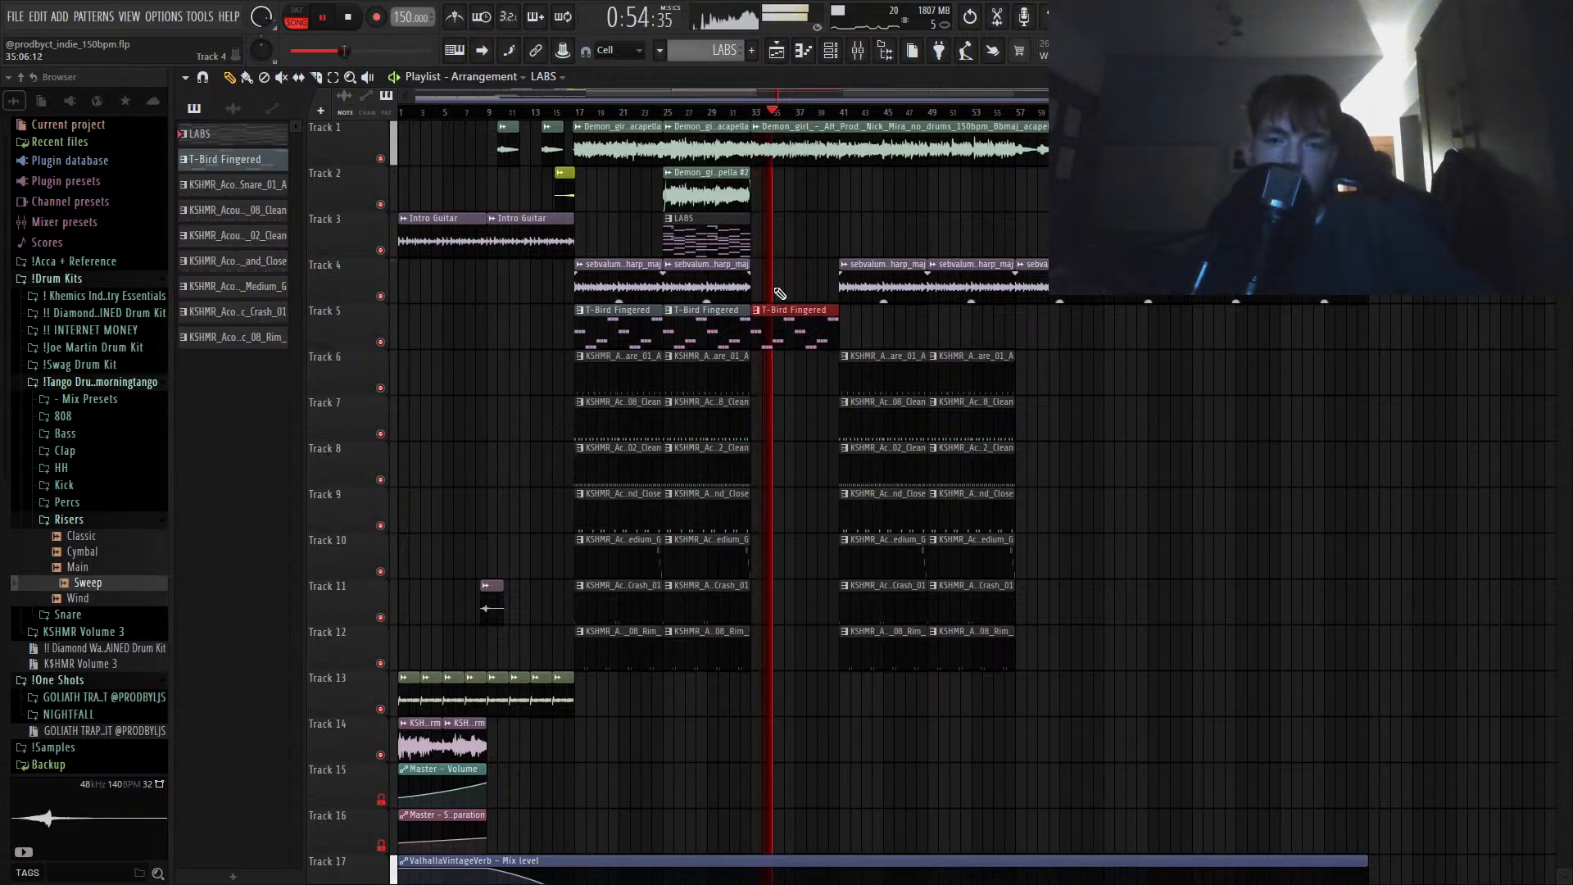
pyautogui.press('space')
pyautogui.moveTo(546, 239); pyautogui.dragTo(799, 237)
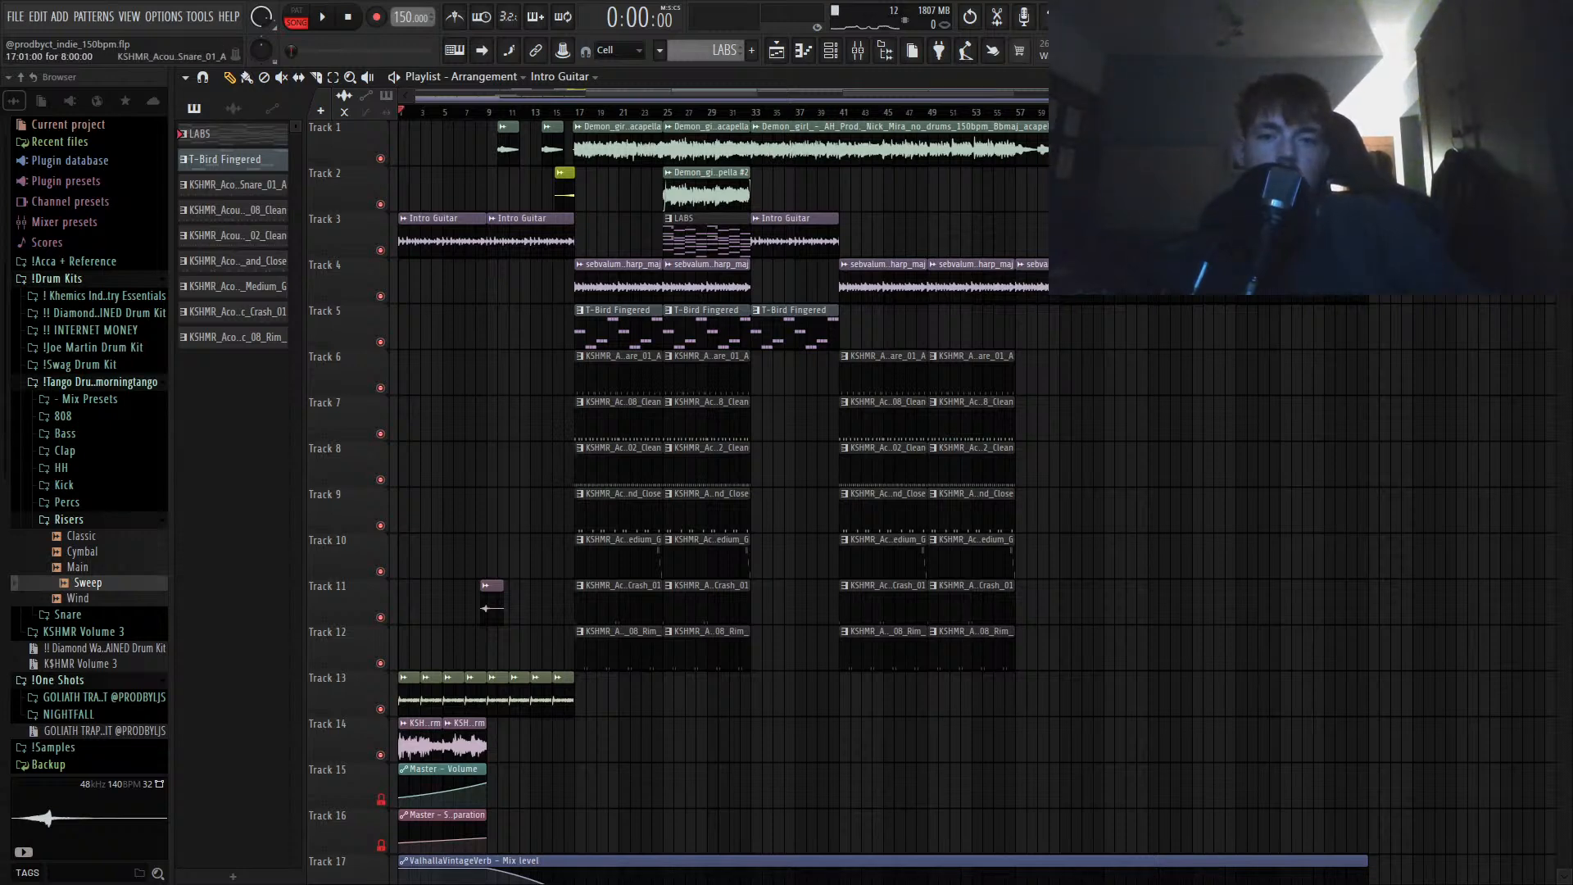
pyautogui.scroll(-5, 721, 492)
pyautogui.scroll(5, 721, 491)
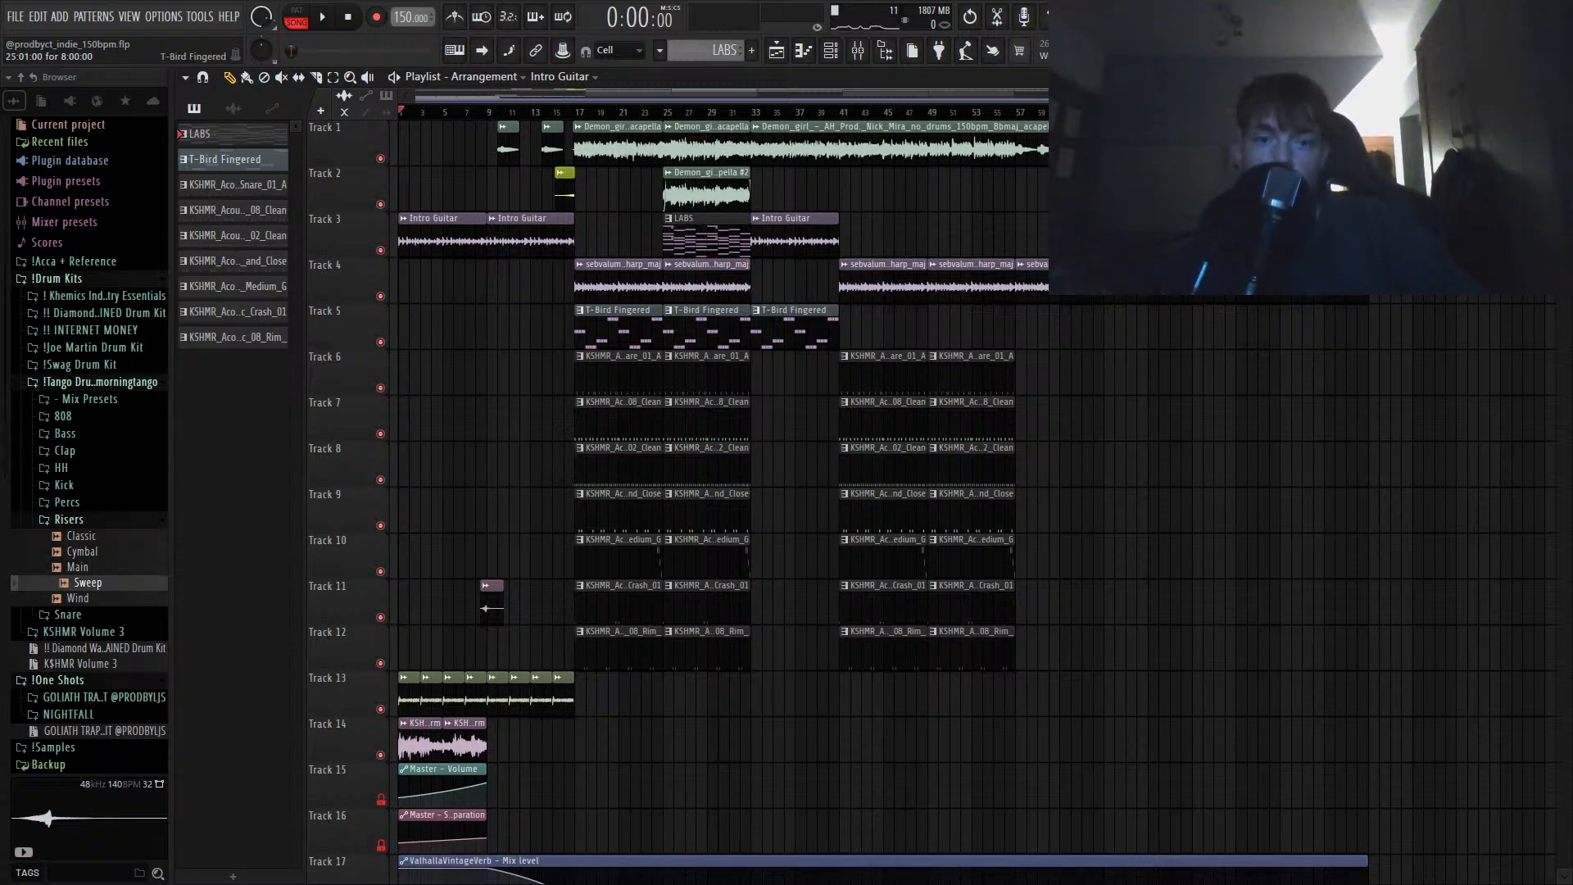
pyautogui.scroll(4, 671, 233)
pyautogui.scroll(-4, 695, 246)
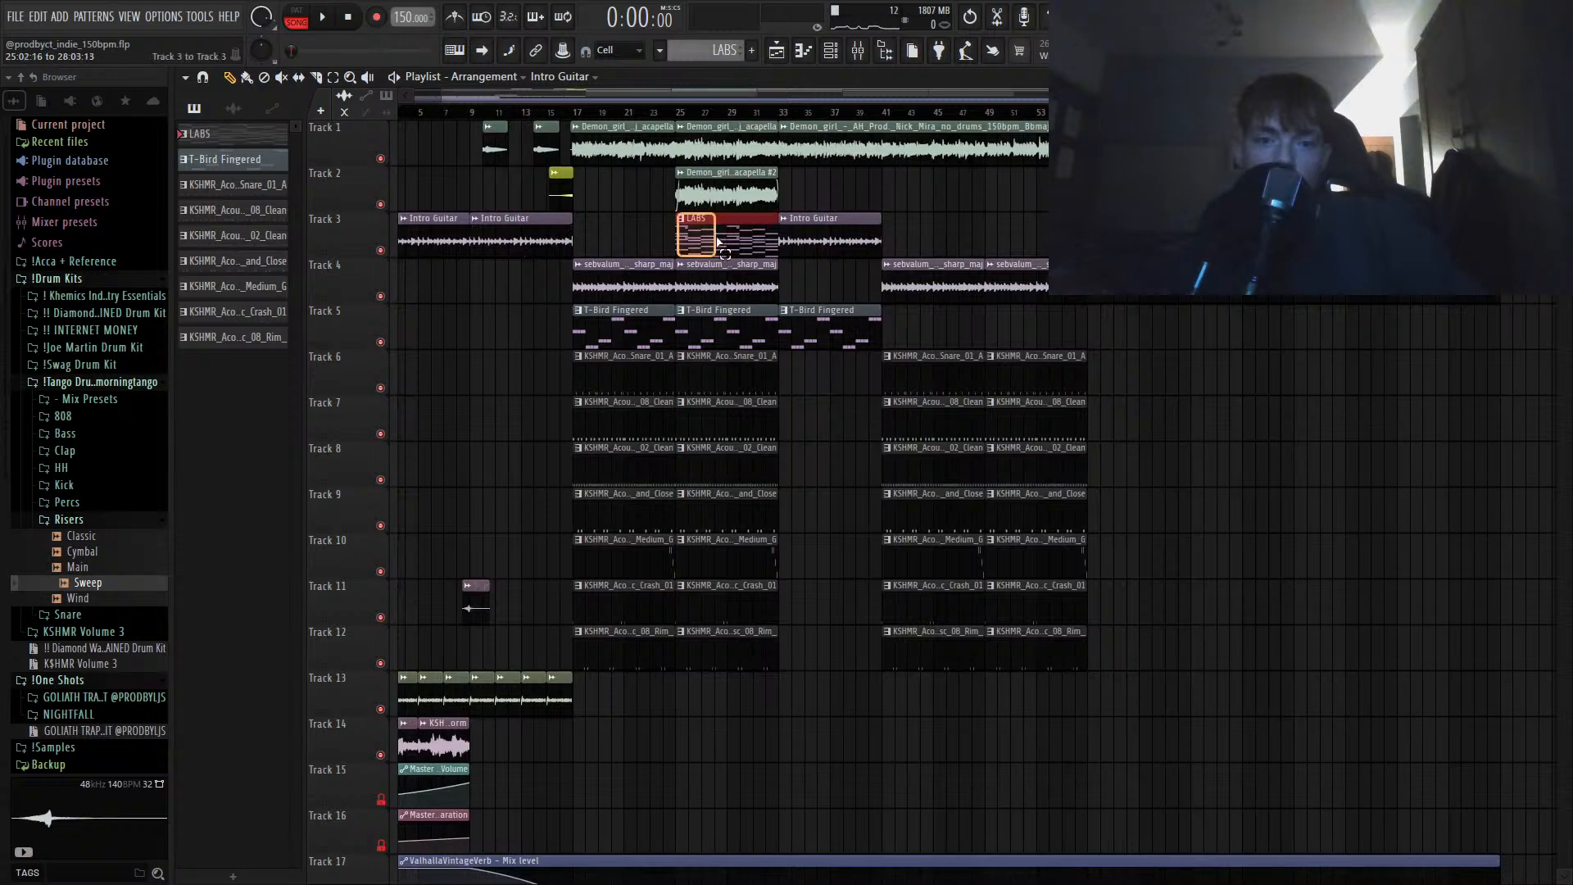
# Step: Select all clips from Track 13 downward and shift them down one track
pyautogui.scroll(-3, 720, 260)
pyautogui.scroll(-1, 723, 261)
pyautogui.moveTo(1365, 416); pyautogui.dragTo(407, 832)
pyautogui.scroll(-3, 553, 577)
pyautogui.hotkey('shift', 'Down')
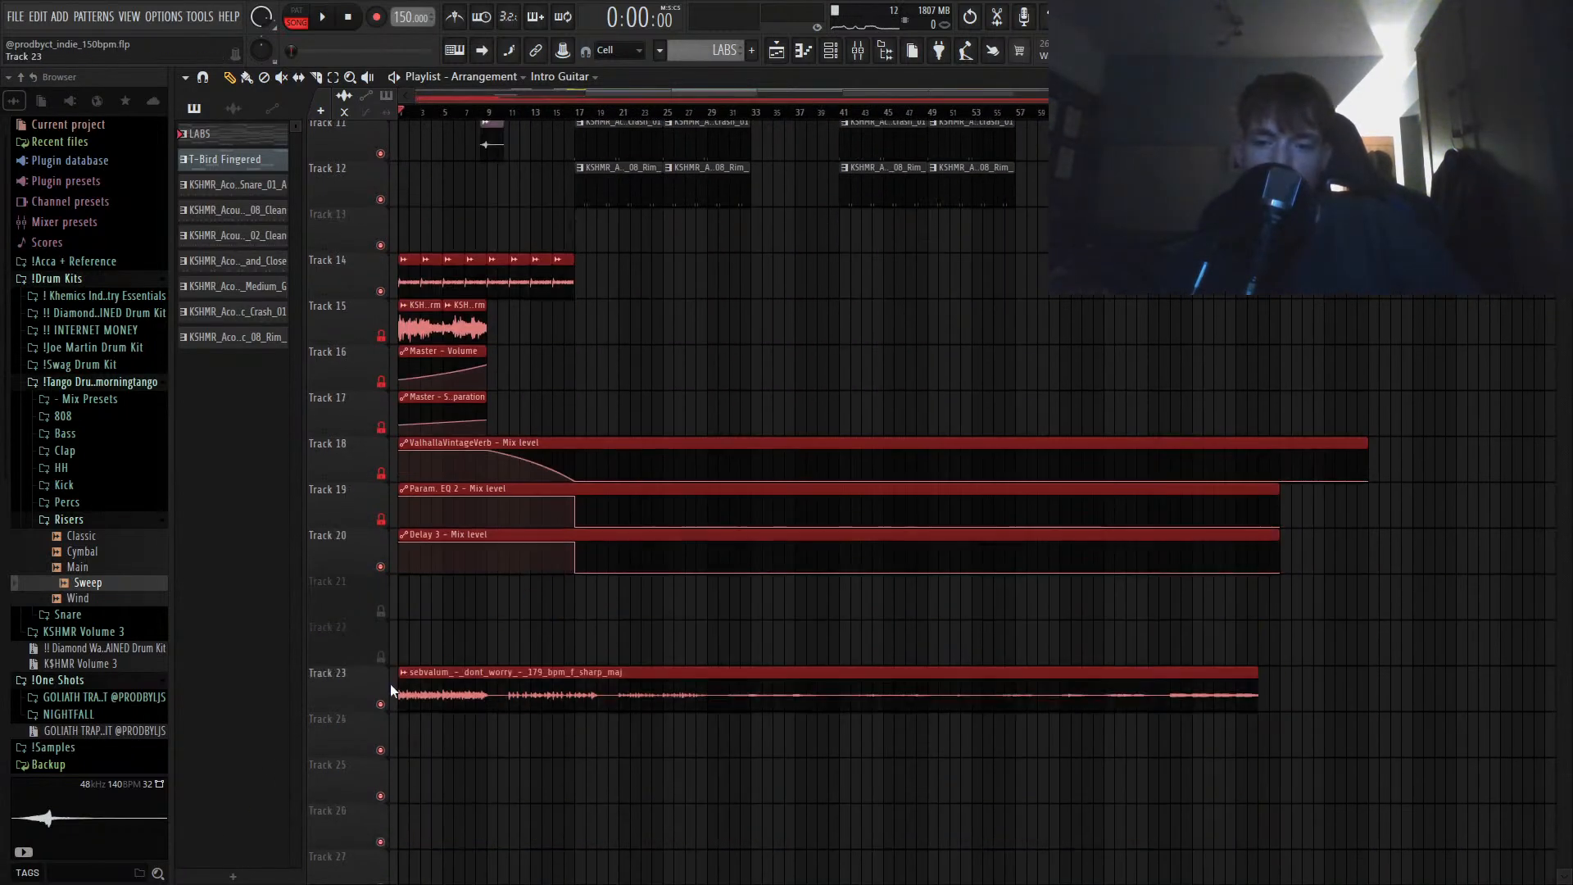
# Step: Match the track states to the shifted clips by muting Track 23, locking Track 20 and unlocking Track 15
pyautogui.click(382, 704)
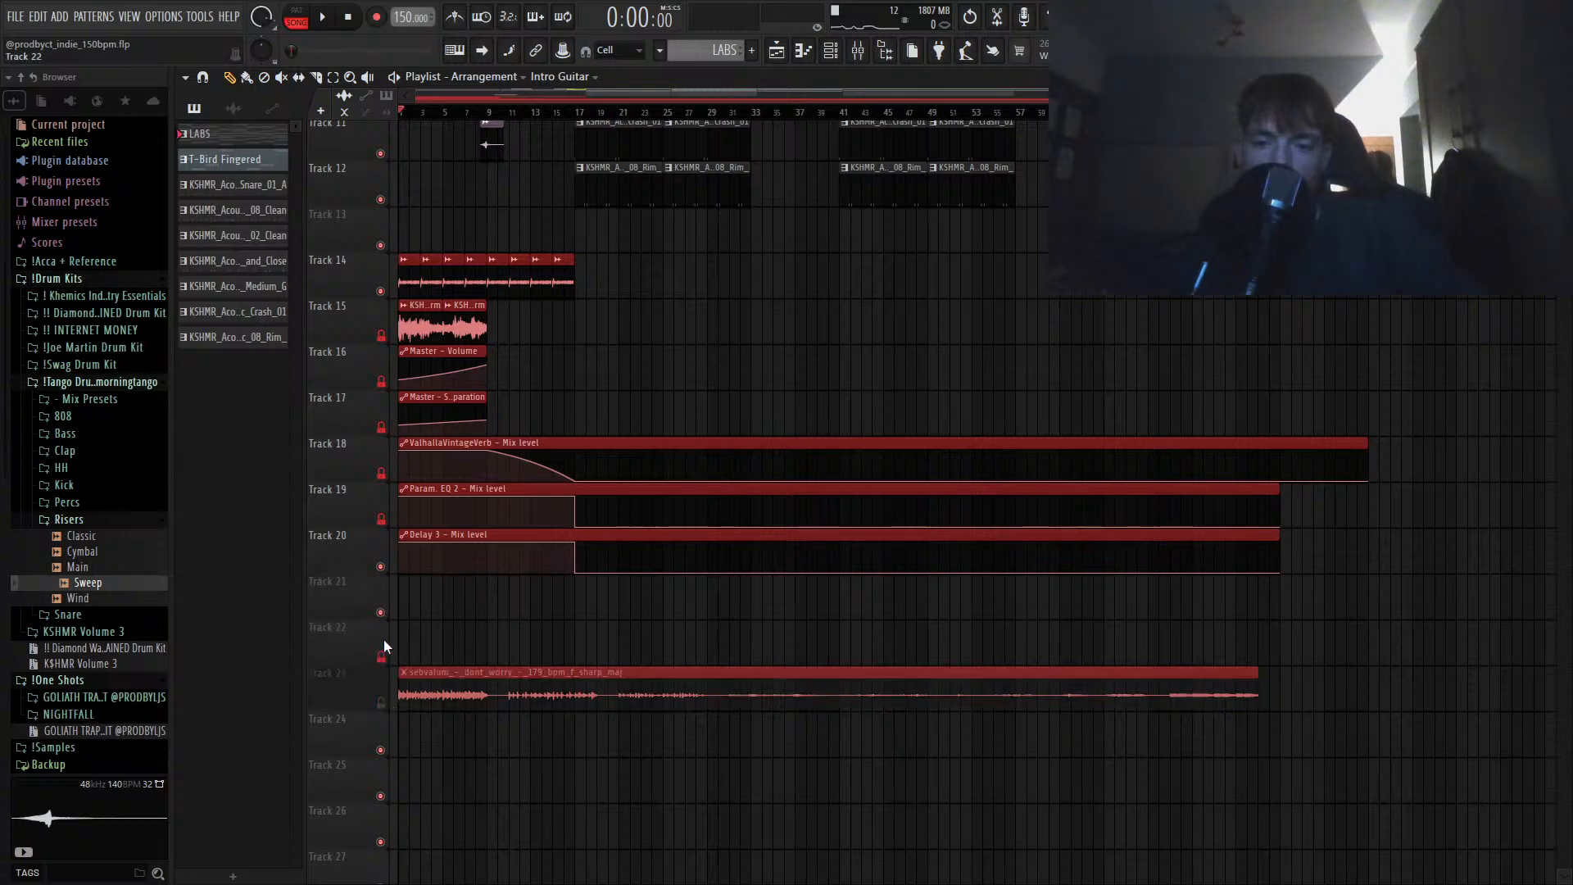
pyautogui.click(381, 567)
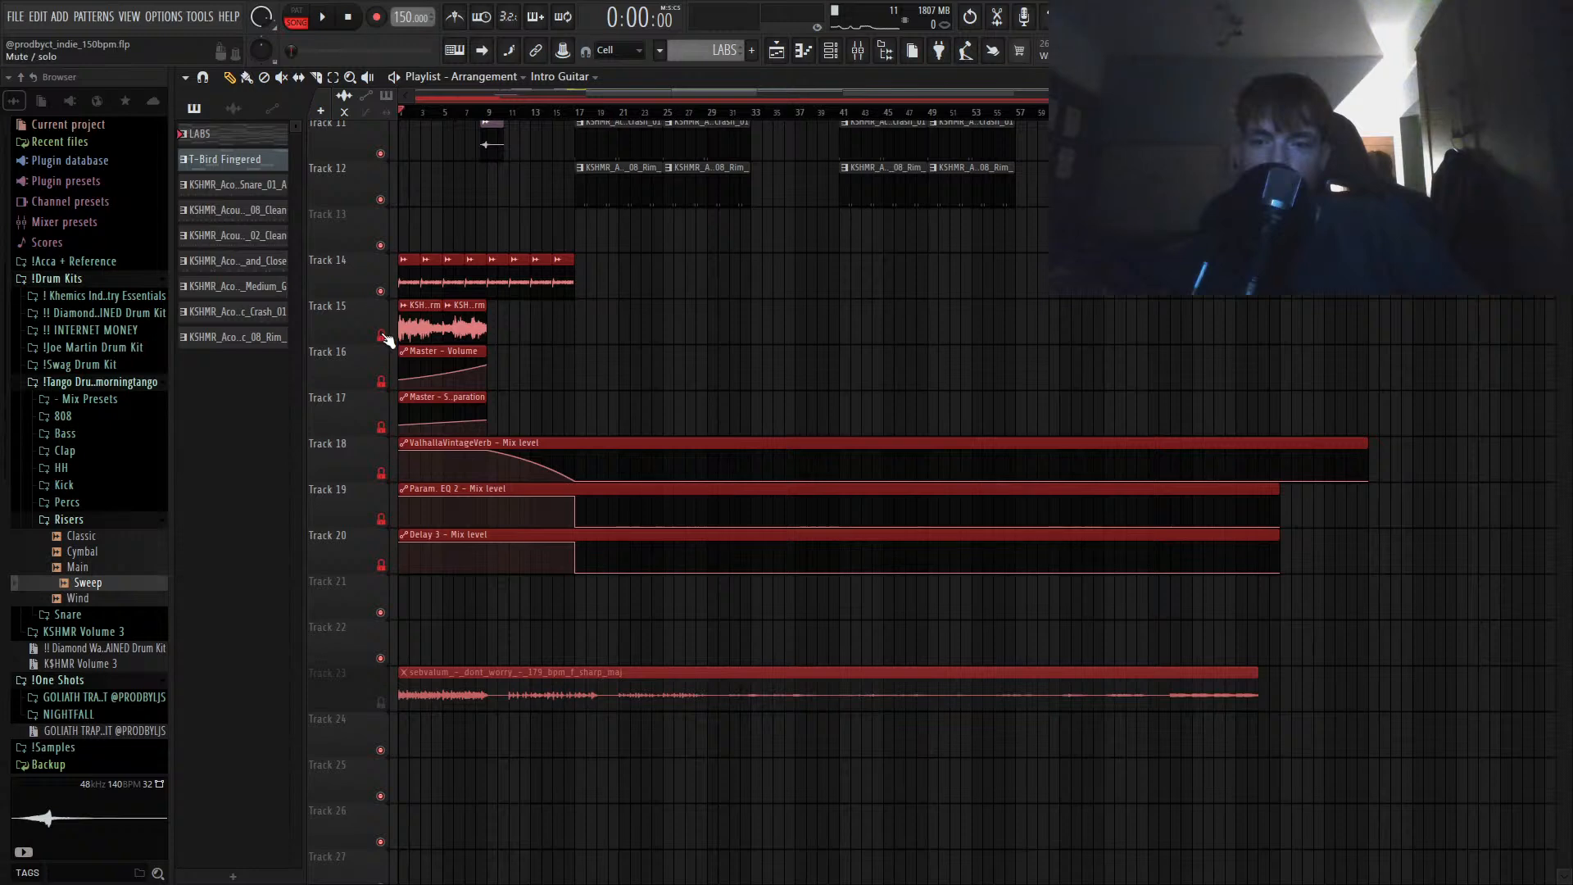
pyautogui.scroll(5, 517, 353)
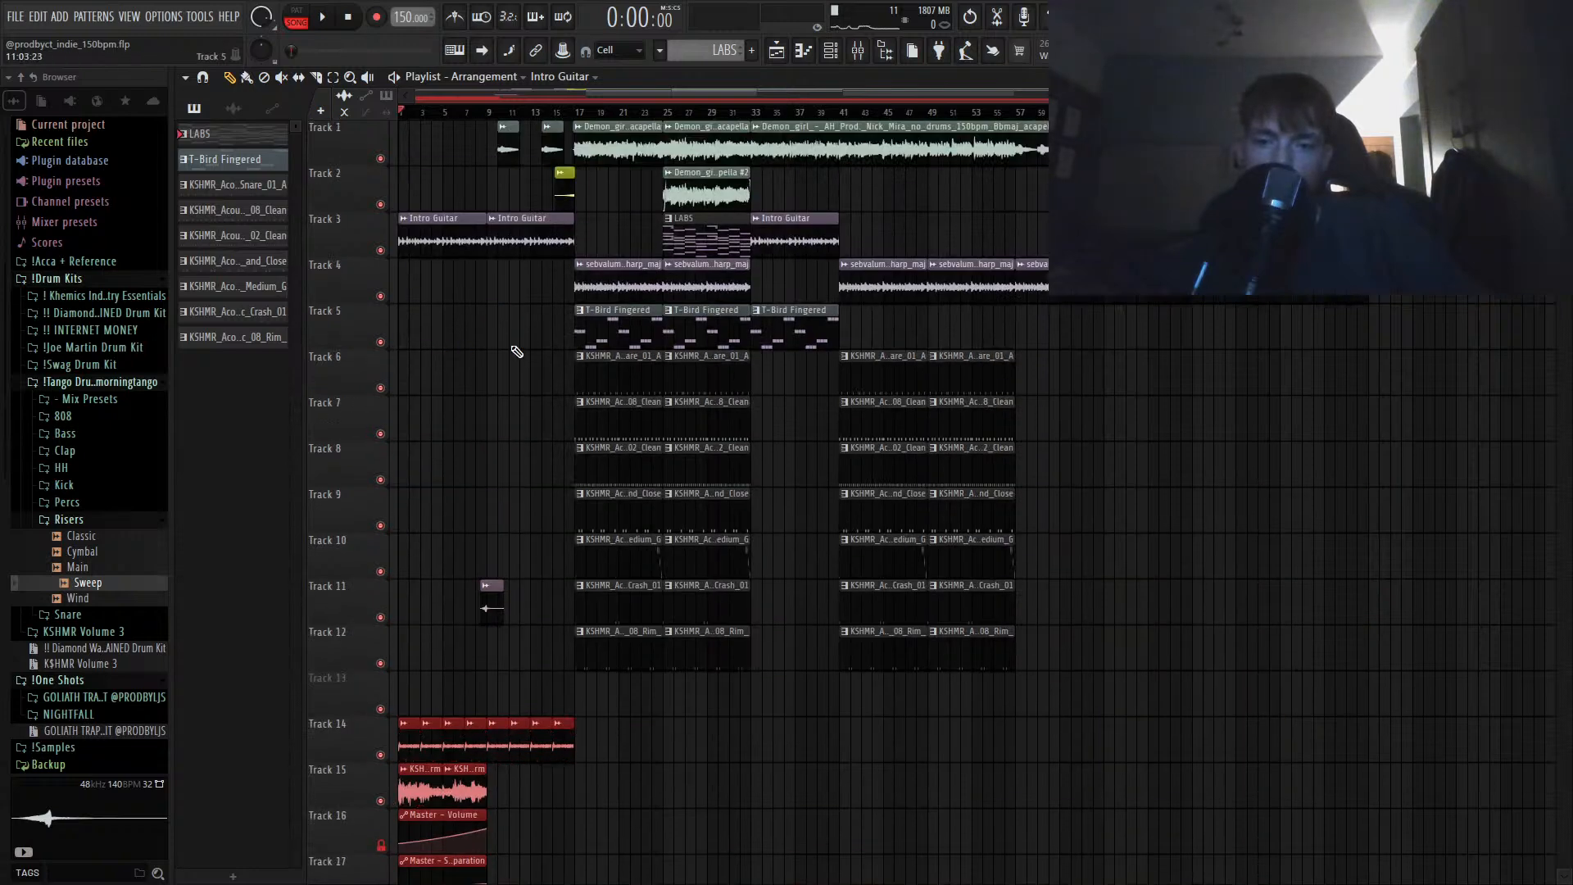
# Step: Move the Sweep clip from Track 11 down to the empty Track 13
pyautogui.scroll(-3, 518, 381)
pyautogui.moveTo(520, 401); pyautogui.dragTo(477, 466)
pyautogui.hotkey('shift', 'Down')
pyautogui.hotkey('shift', 'Down')
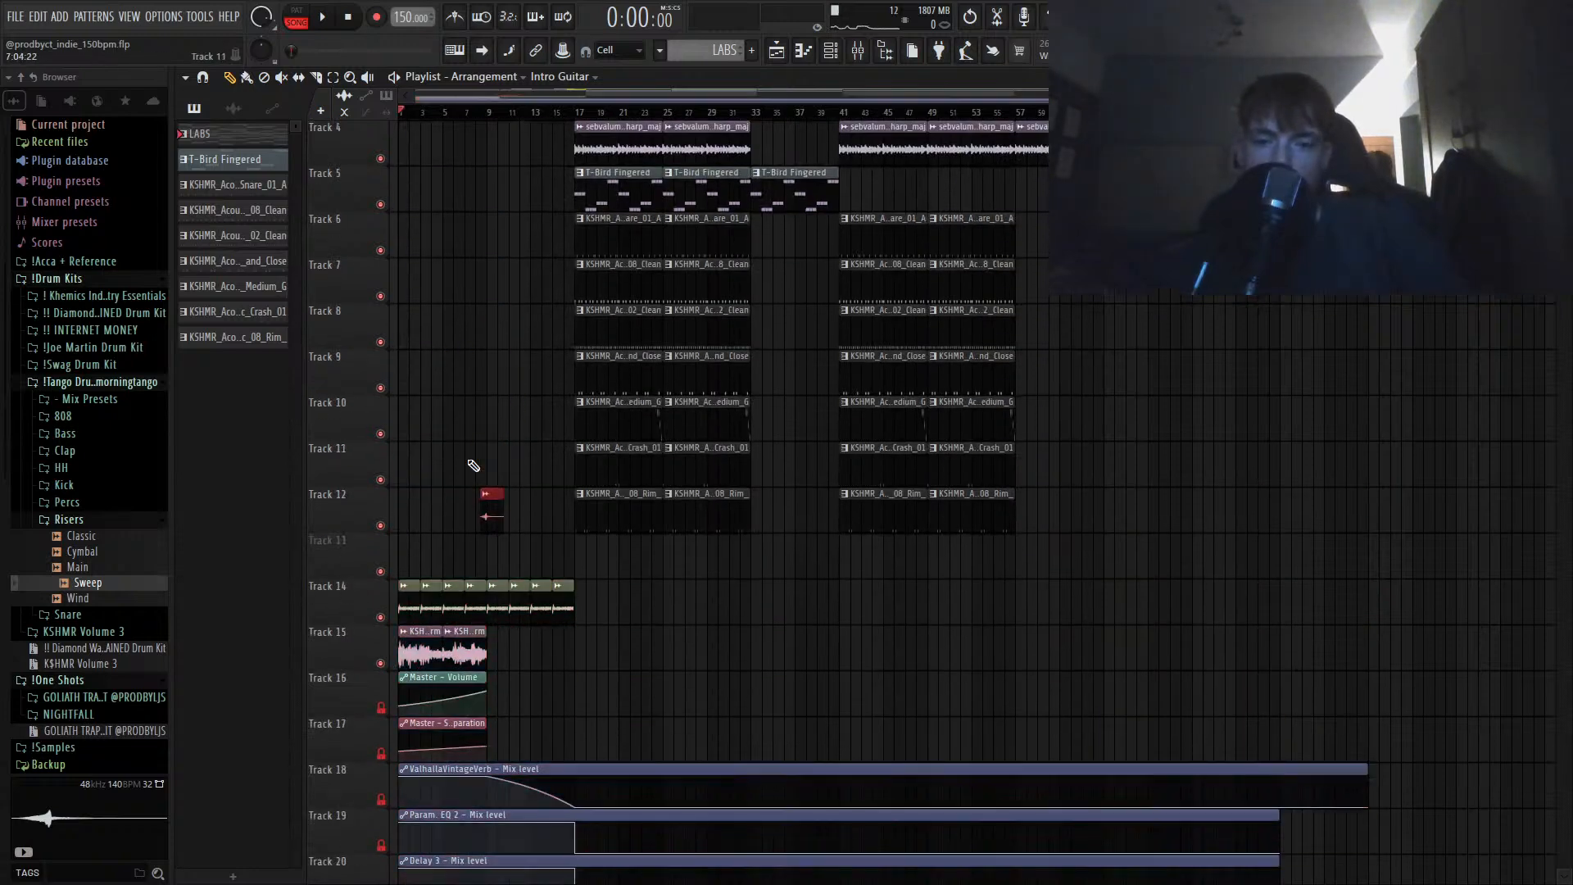
# Step: Slice the drum clips halfway through bar 32 and delete the trailing slices on Tracks 6 to 12, keeping only the tom fill
pyautogui.scroll(4, 554, 516)
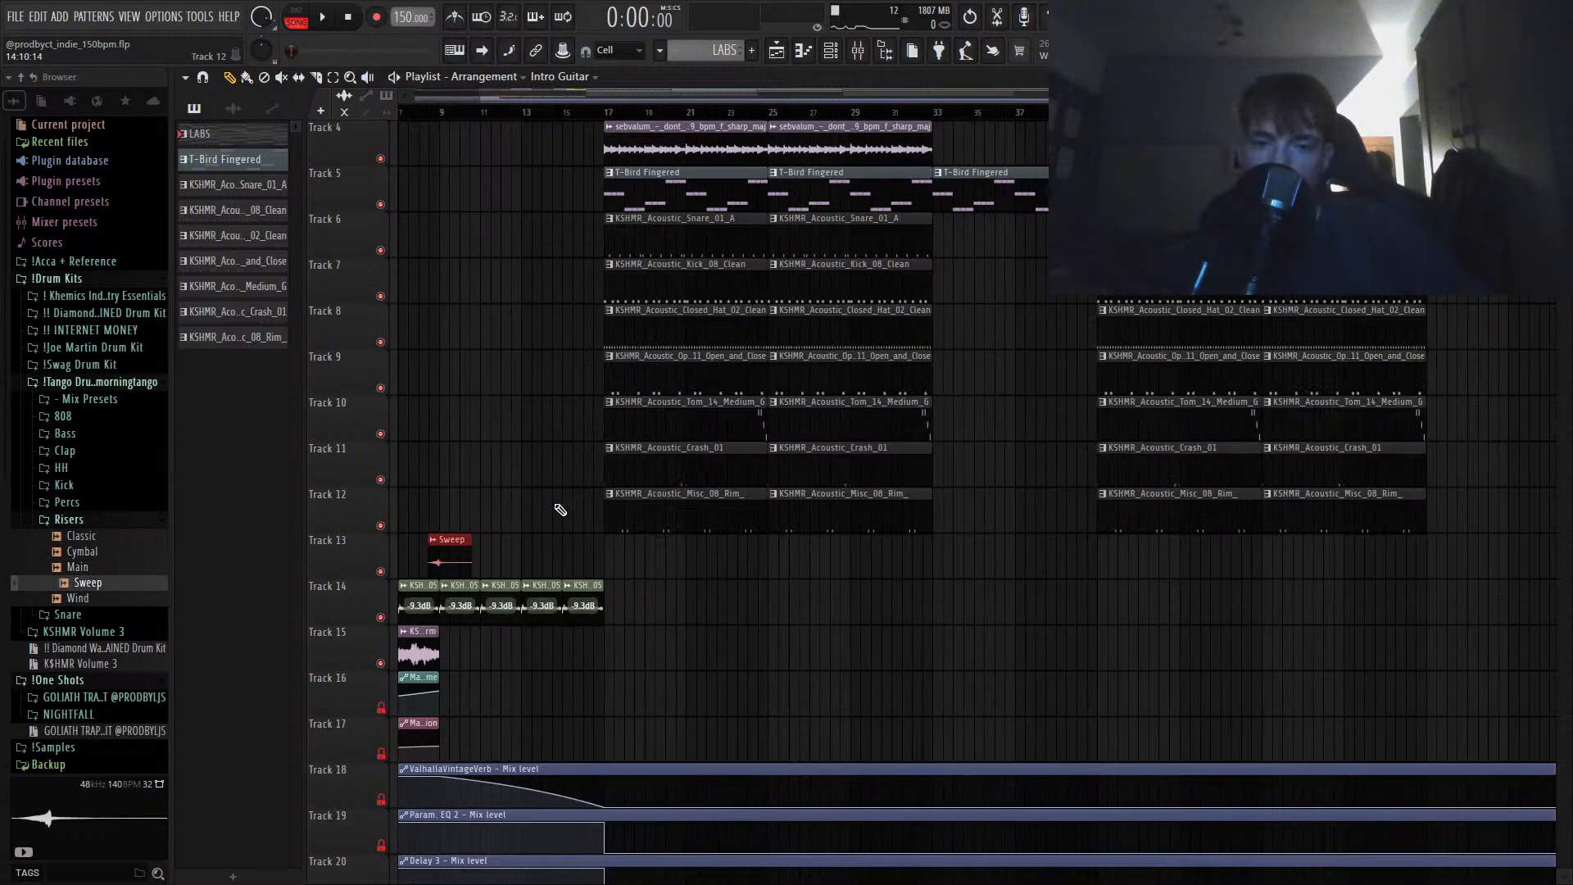
pyautogui.scroll(5, 1139, 479)
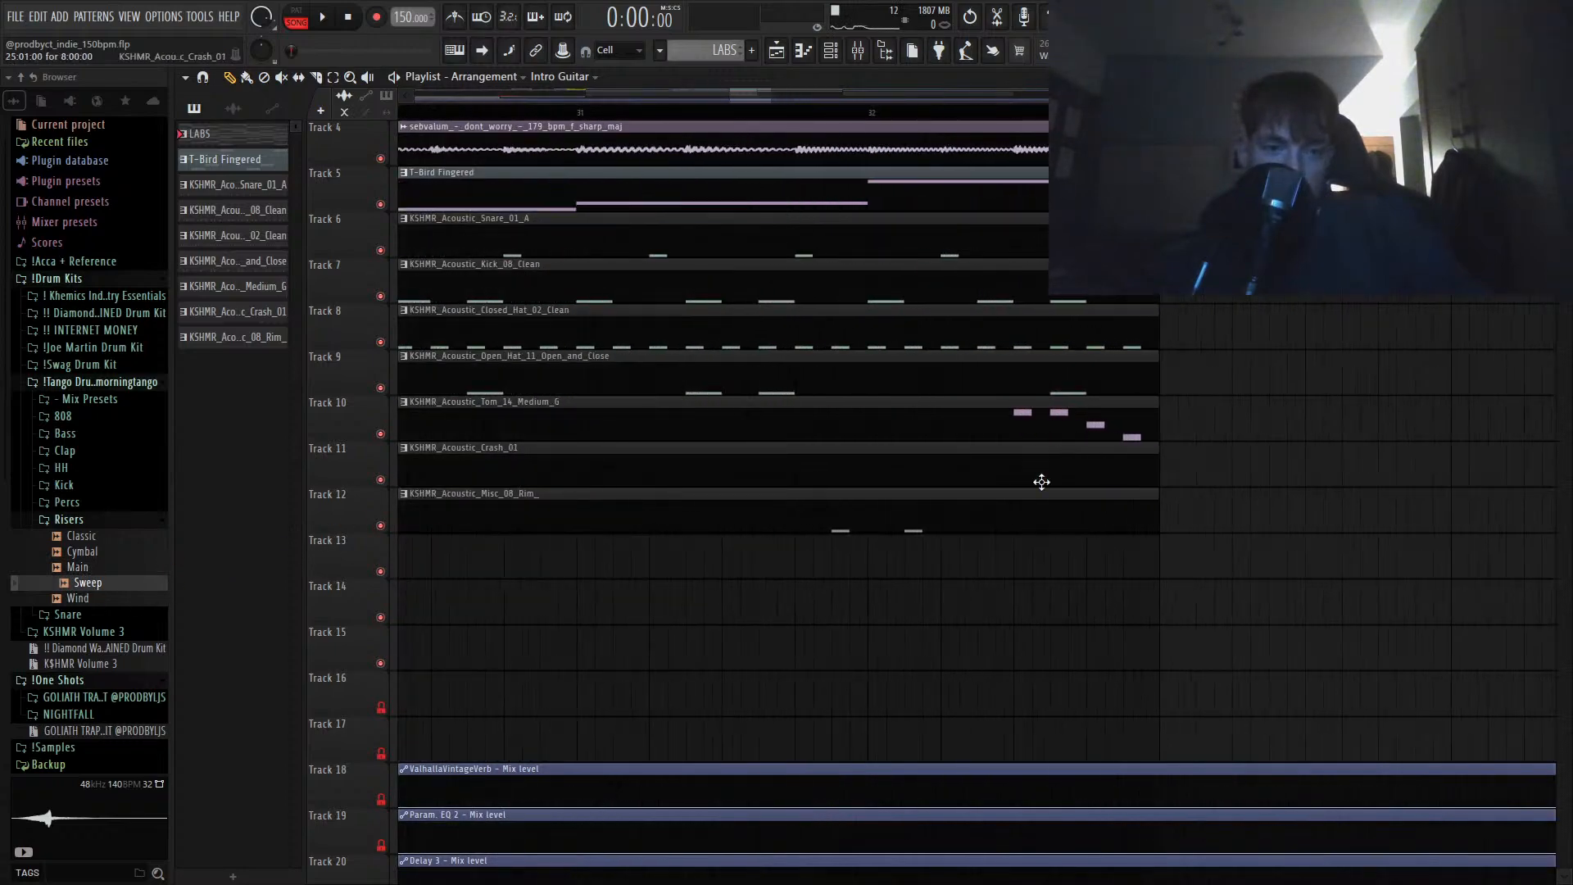
pyautogui.moveTo(1037, 250); pyautogui.dragTo(1037, 251)
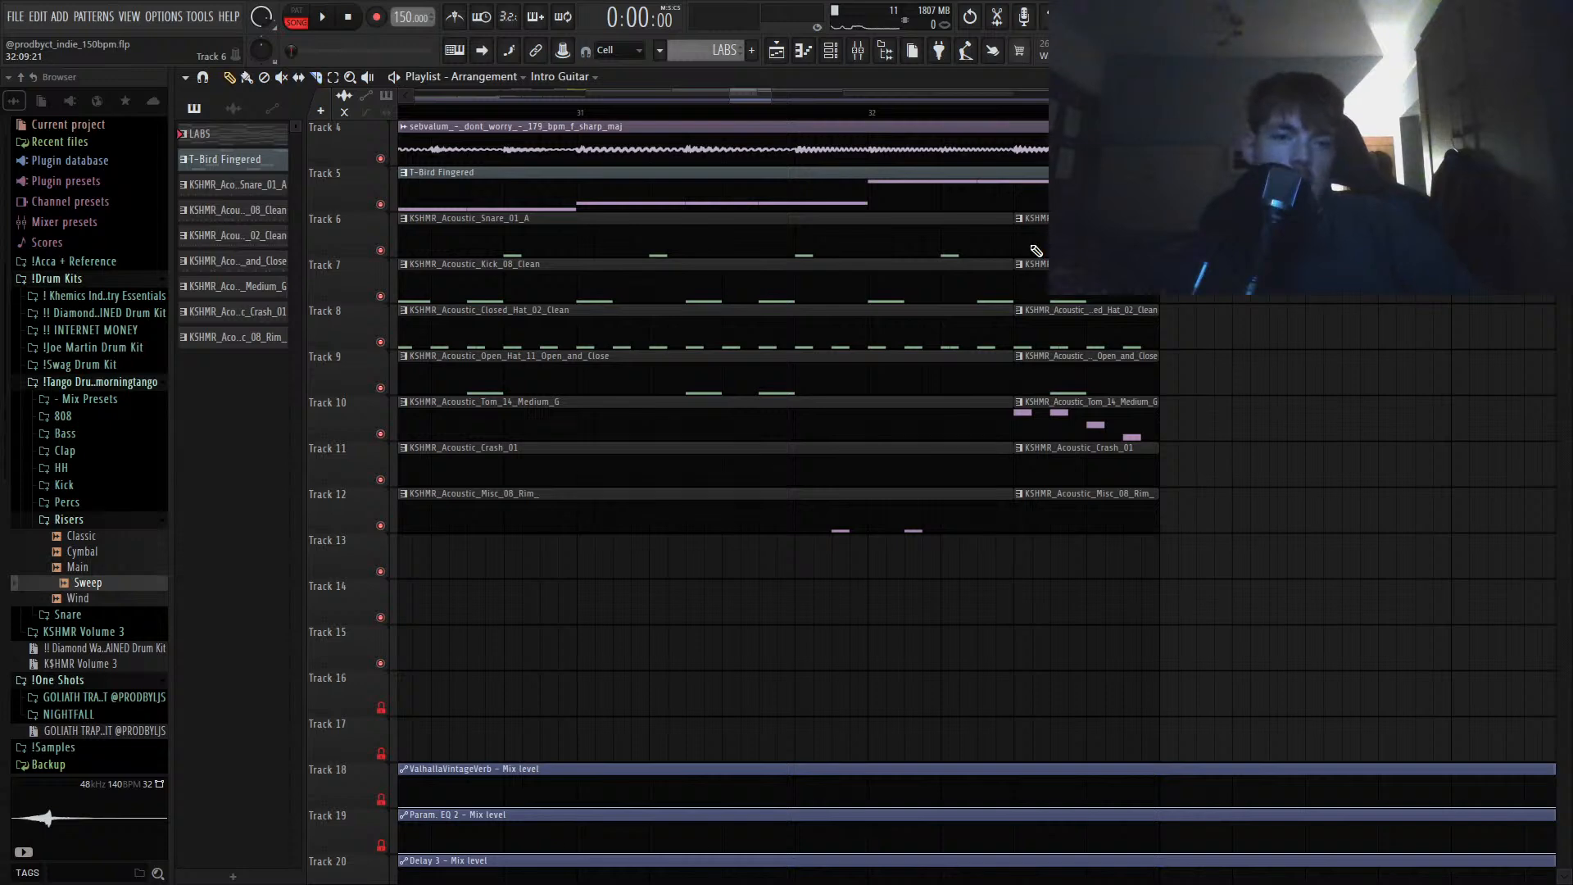
pyautogui.rightClick(1083, 324)
pyautogui.rightClick(1080, 369)
pyautogui.rightClick(1086, 469)
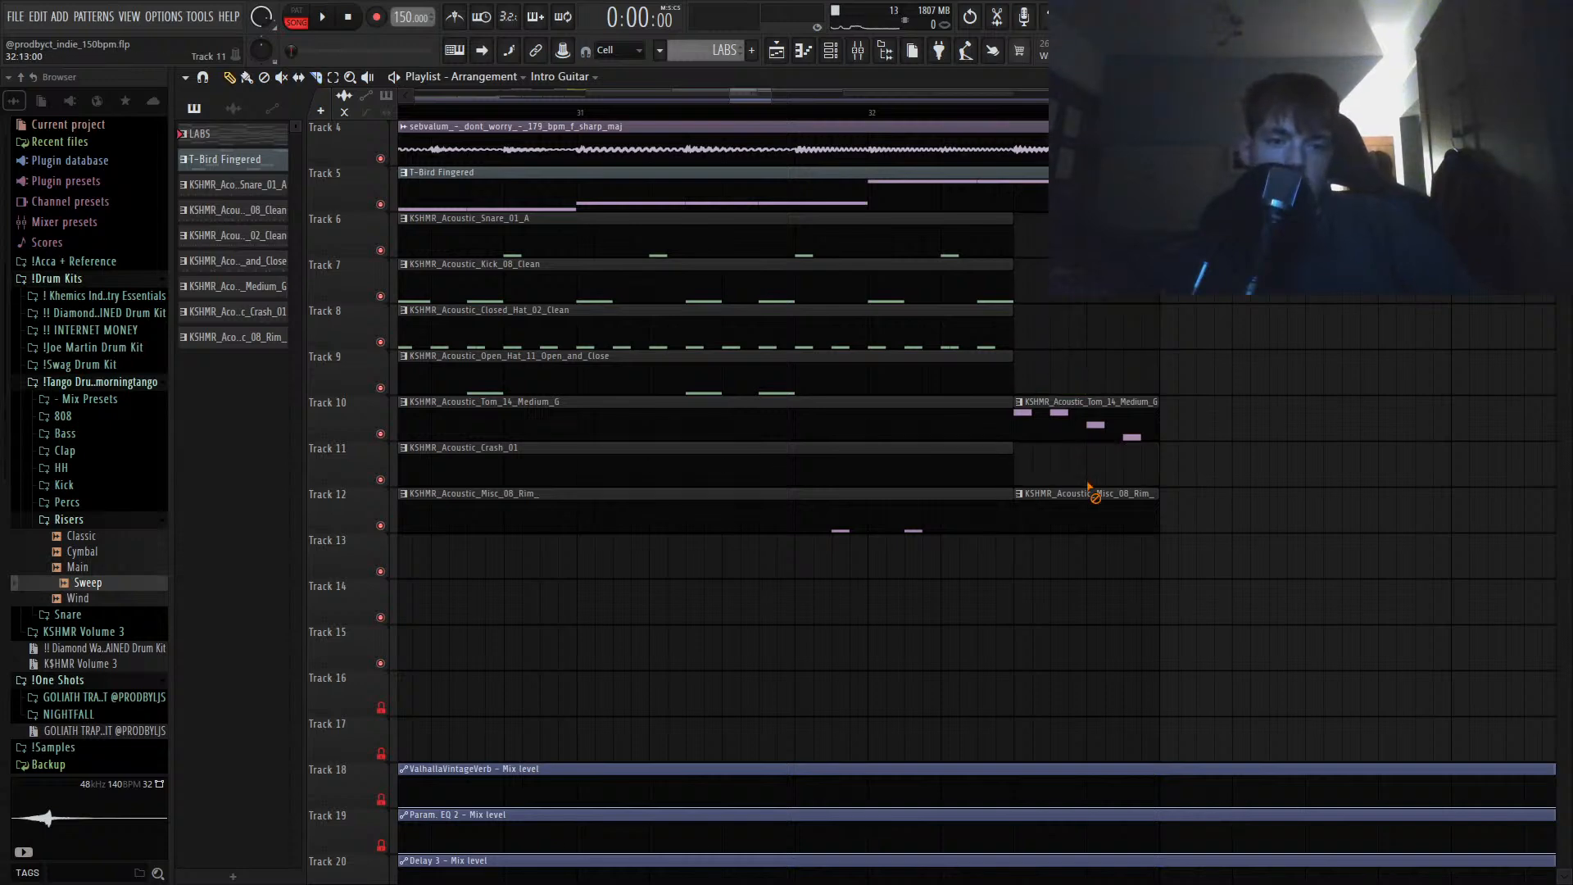
pyautogui.rightClick(1090, 504)
# Step: Play the arrangement from bar 32 to check how the tom fill leads into the drumless break at bar 33
pyautogui.scroll(3, 1060, 372)
pyautogui.scroll(-3, 1052, 246)
pyautogui.click(987, 114)
pyautogui.press('space')
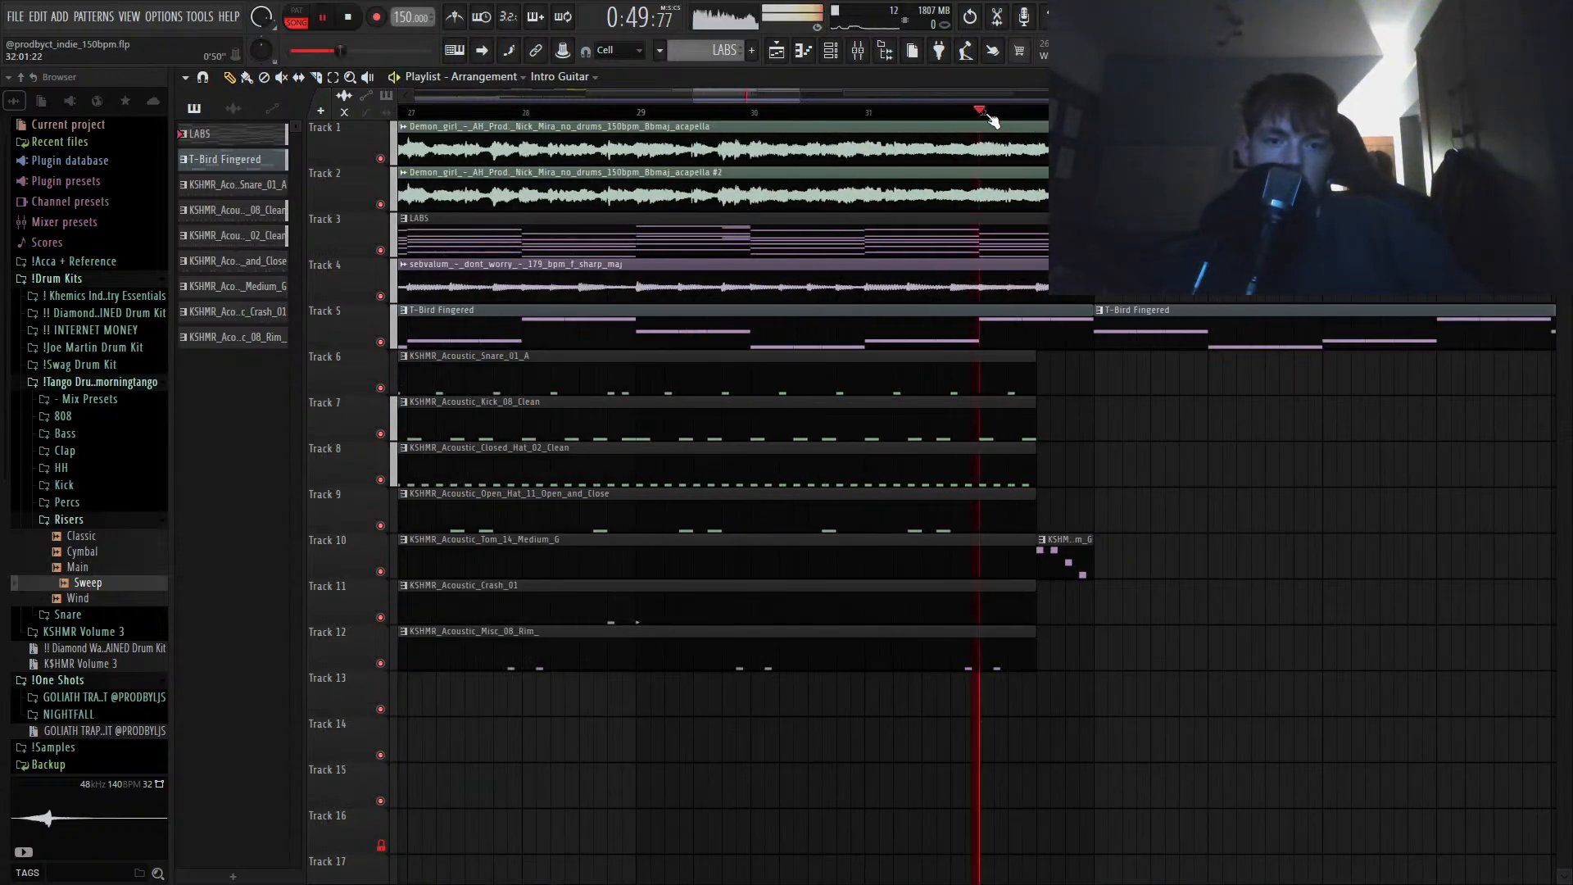
pyautogui.scroll(-5, 1042, 211)
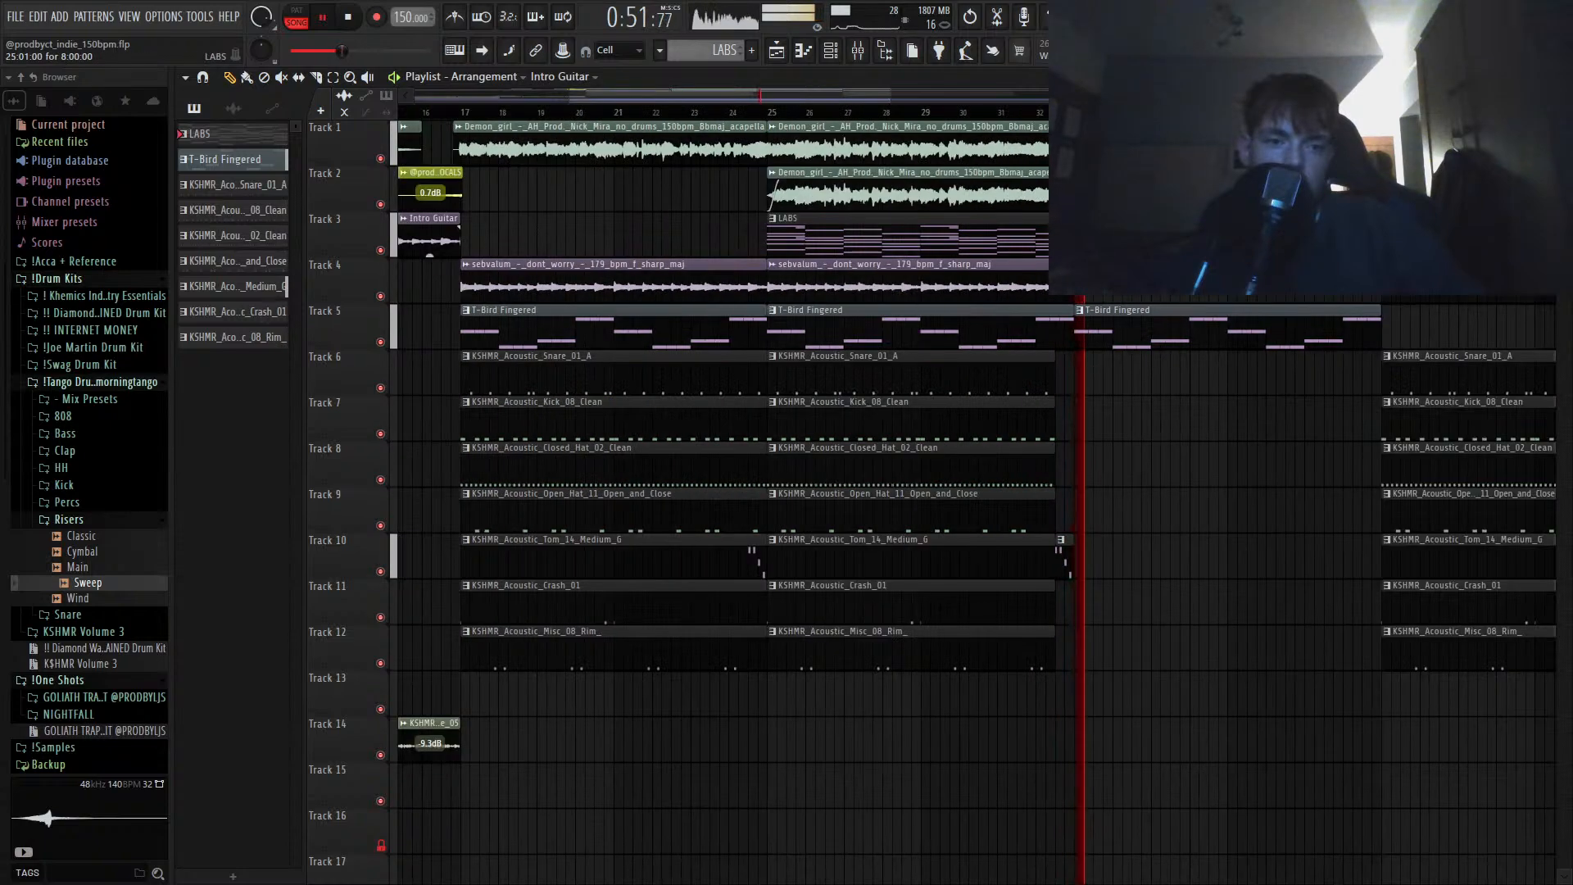
pyautogui.scroll(-3, 808, 330)
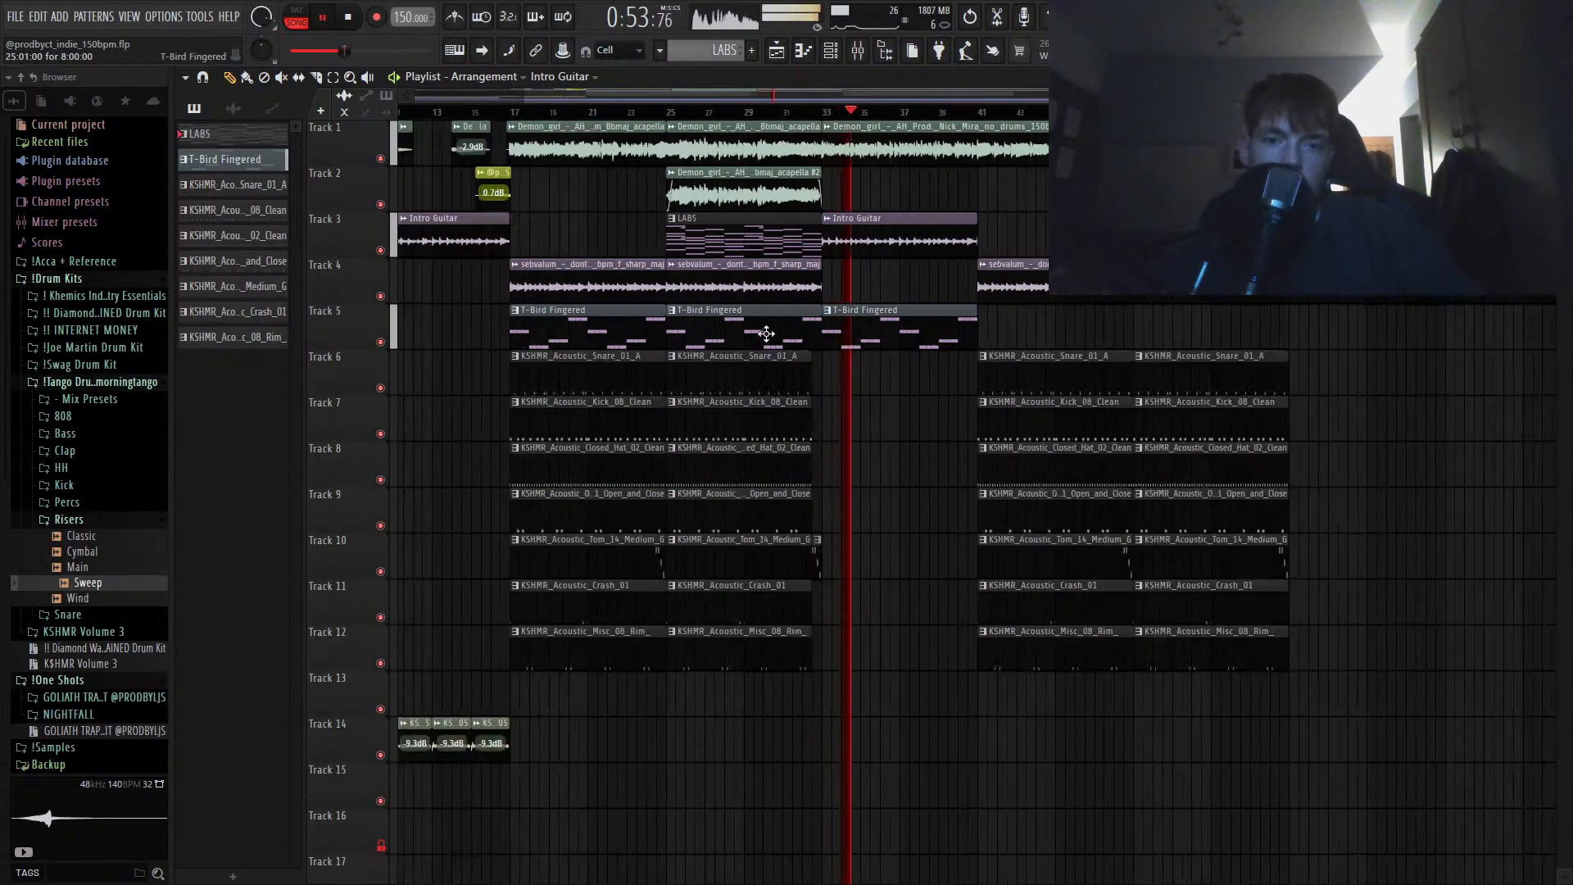
pyautogui.scroll(2, 875, 334)
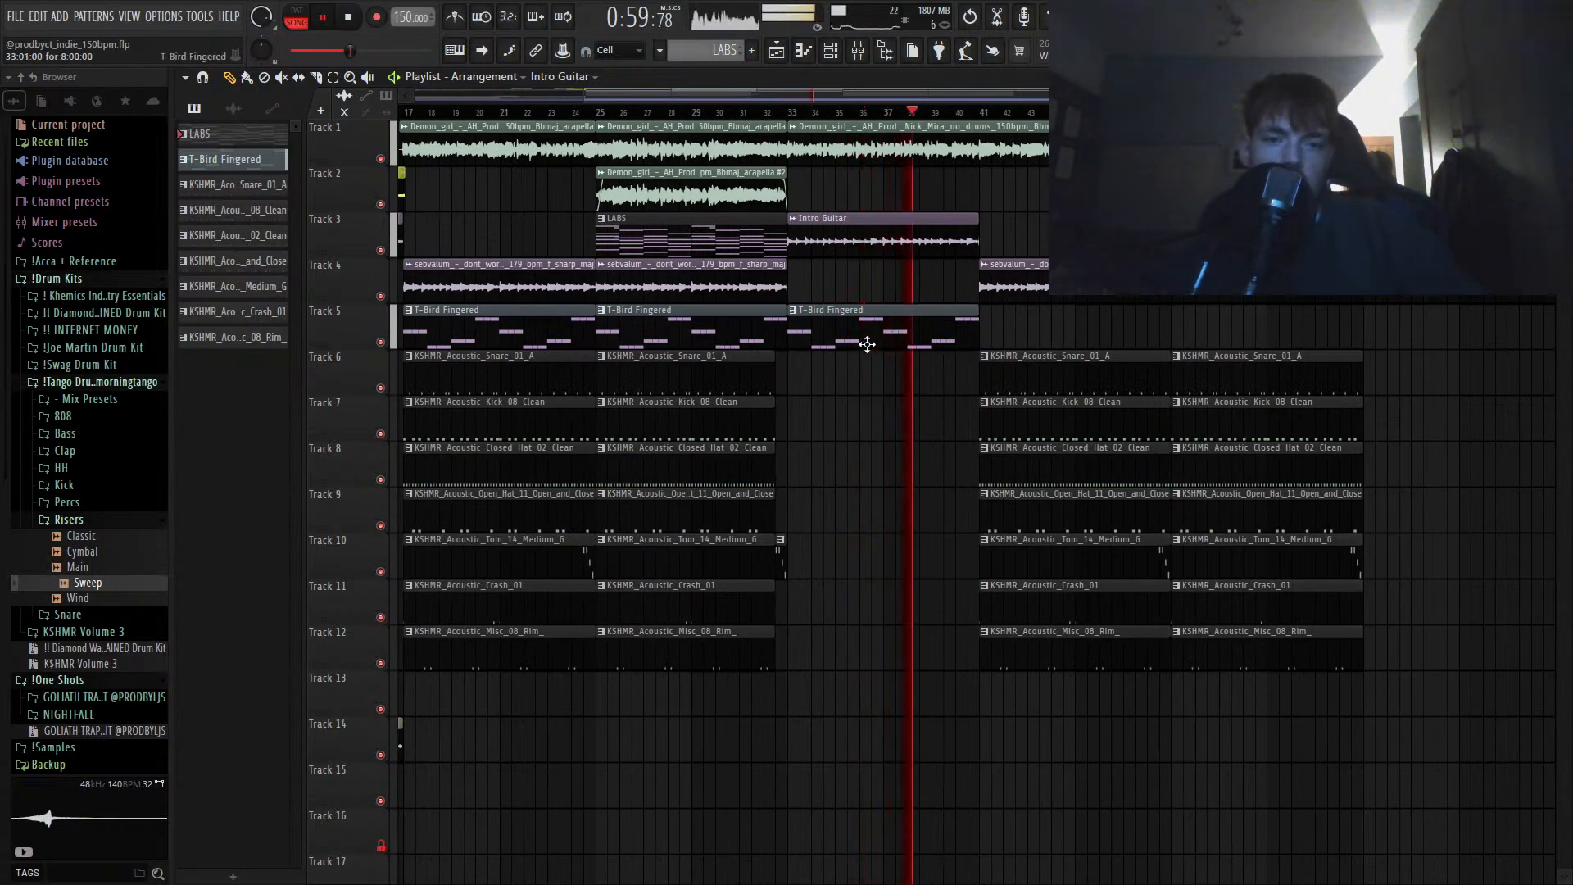
pyautogui.scroll(-3, 865, 345)
pyautogui.press('space')
pyautogui.scroll(-2, 872, 345)
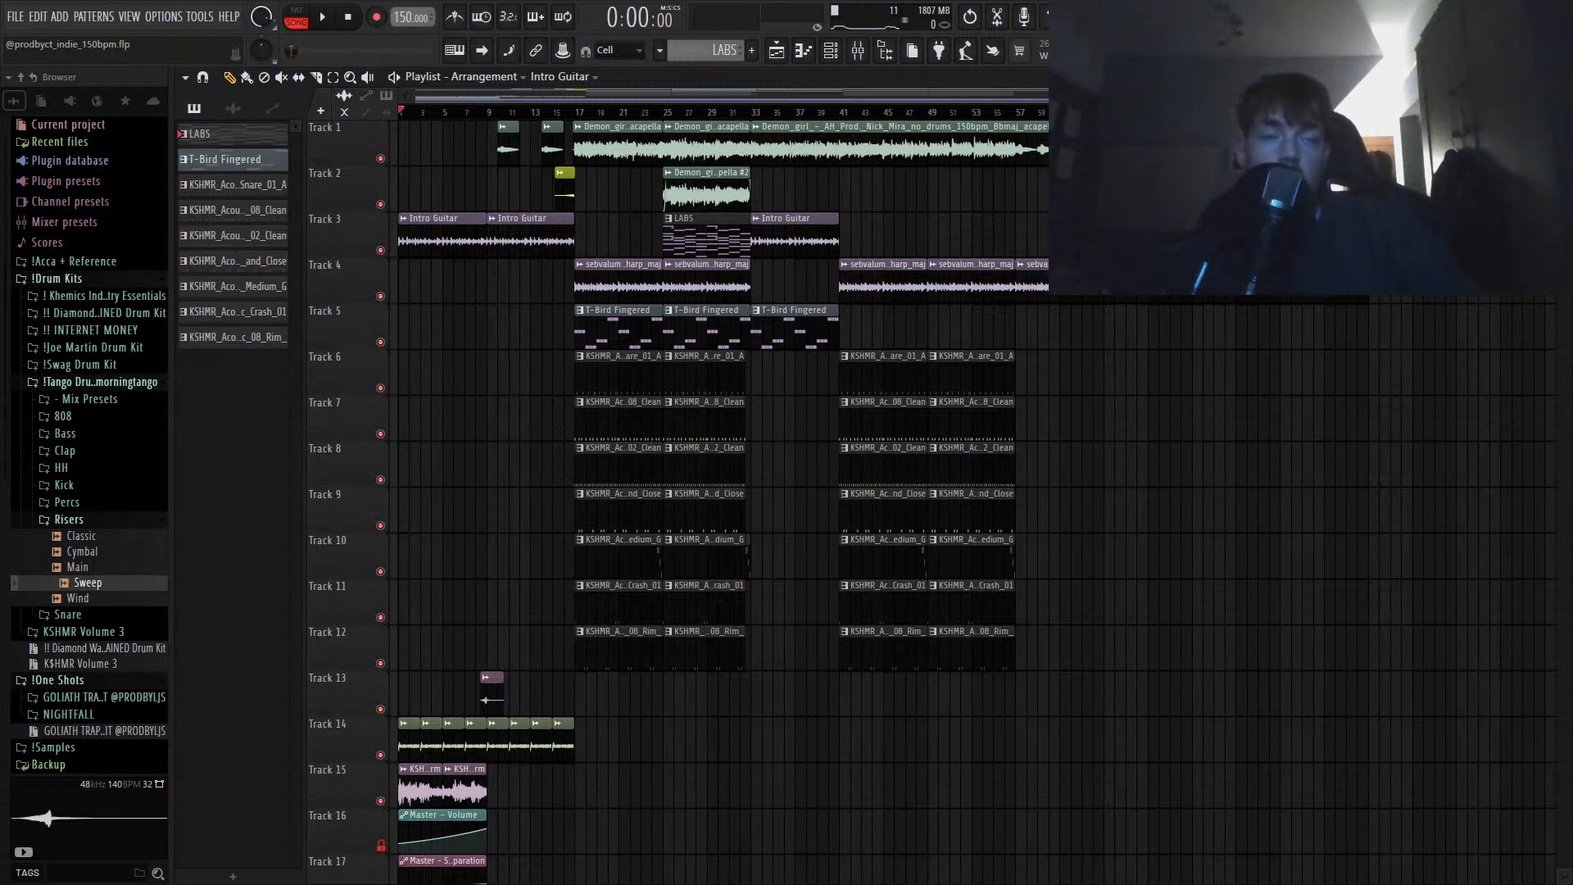
# Step: Place the Main riser sample on Track 13 across bar 32, ending where the break starts at bar 33
pyautogui.click(735, 110)
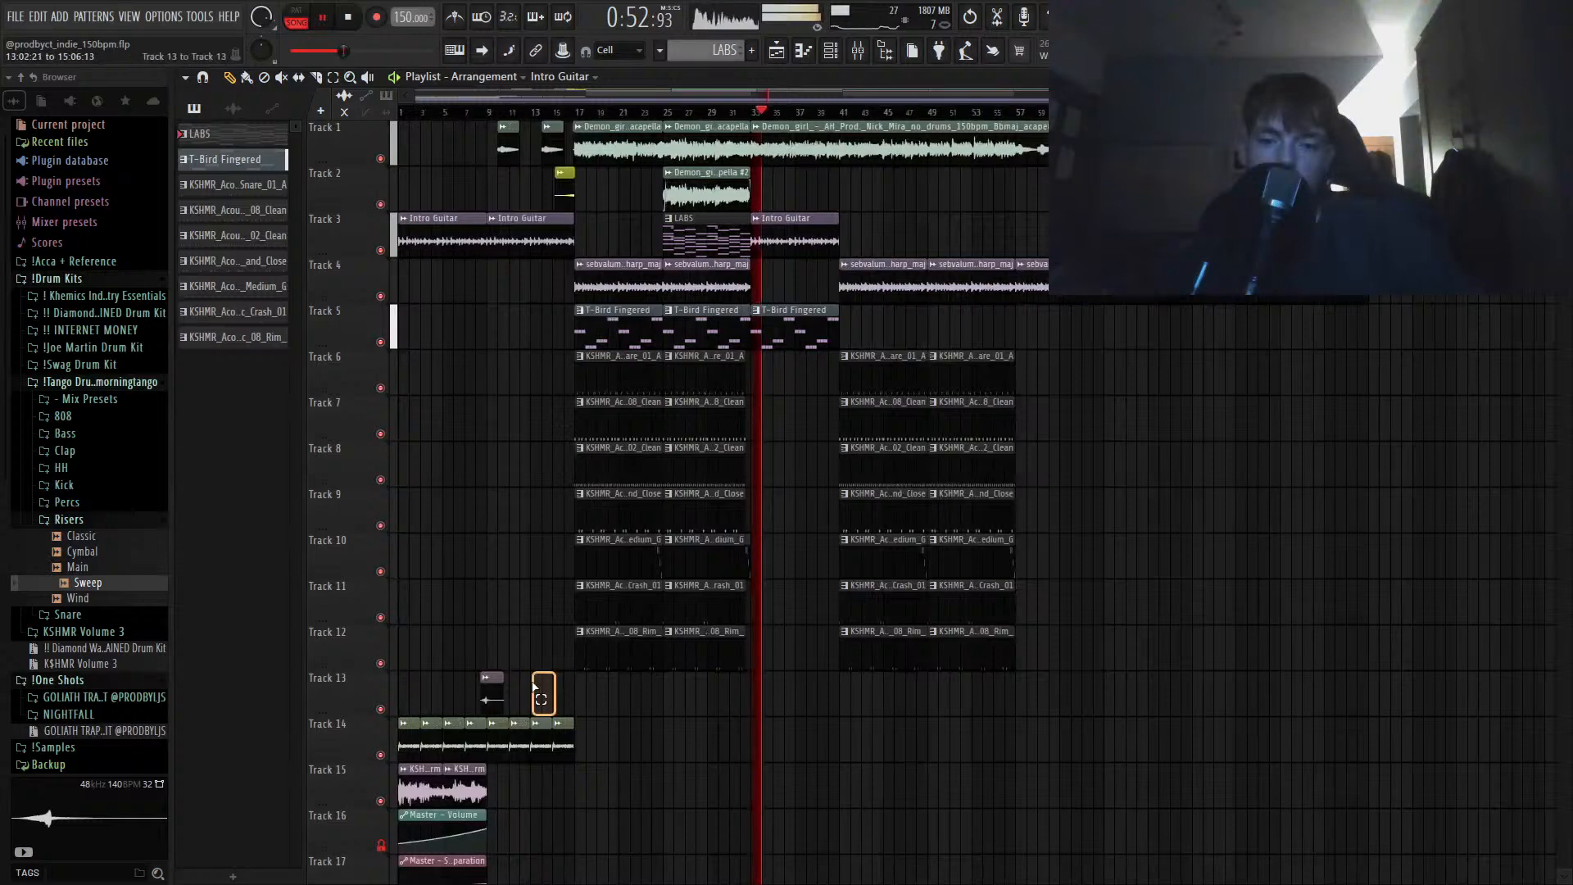
pyautogui.moveTo(120, 567); pyautogui.dragTo(734, 685)
pyautogui.scroll(2, 735, 684)
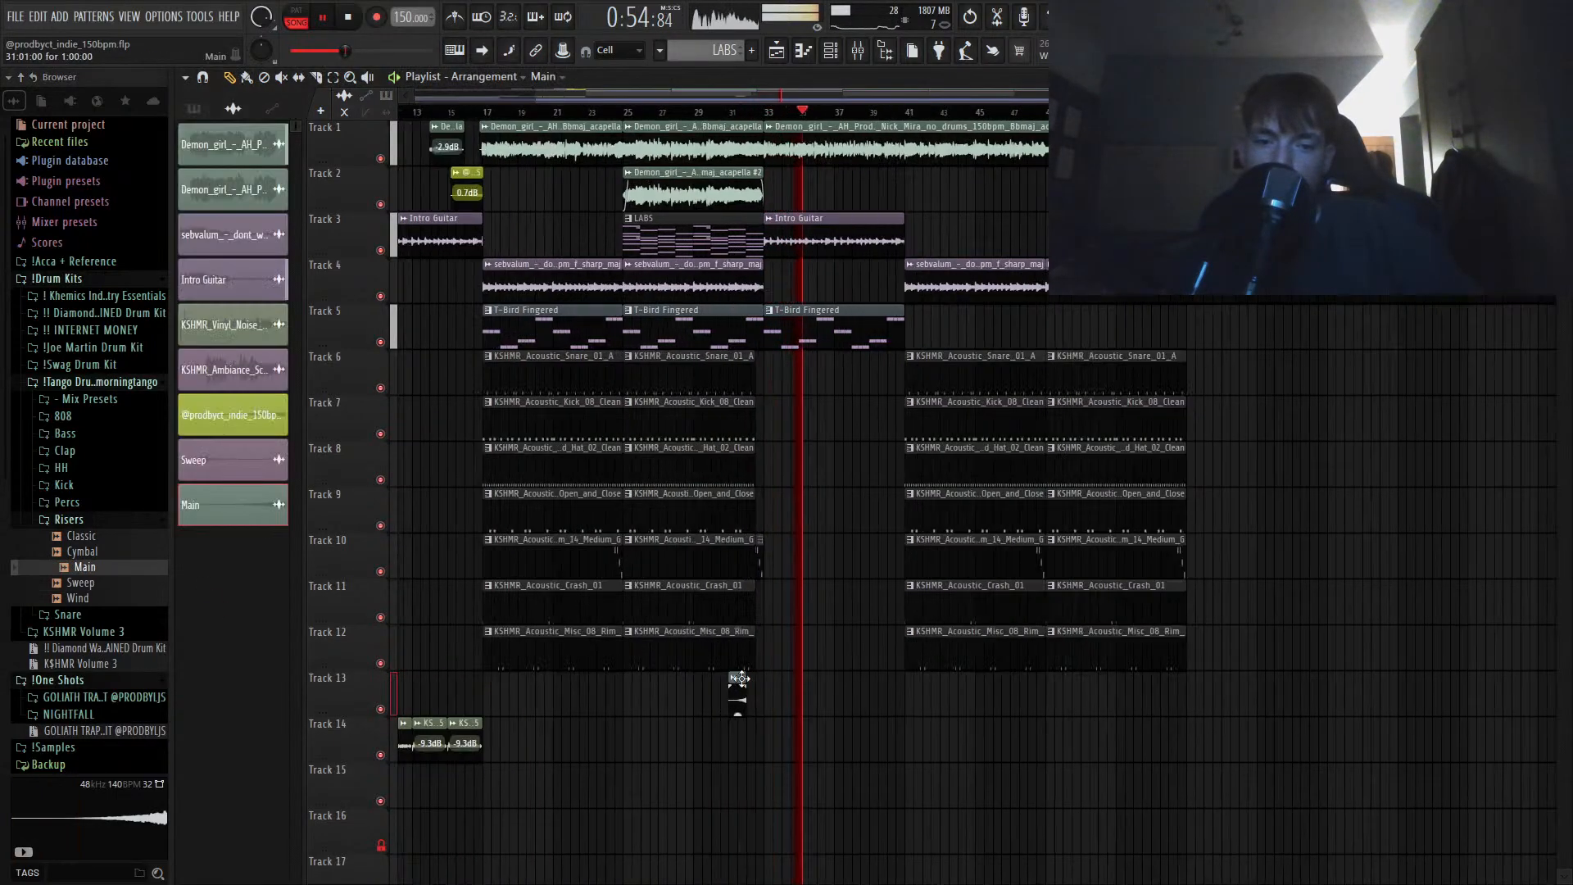
pyautogui.scroll(3, 740, 678)
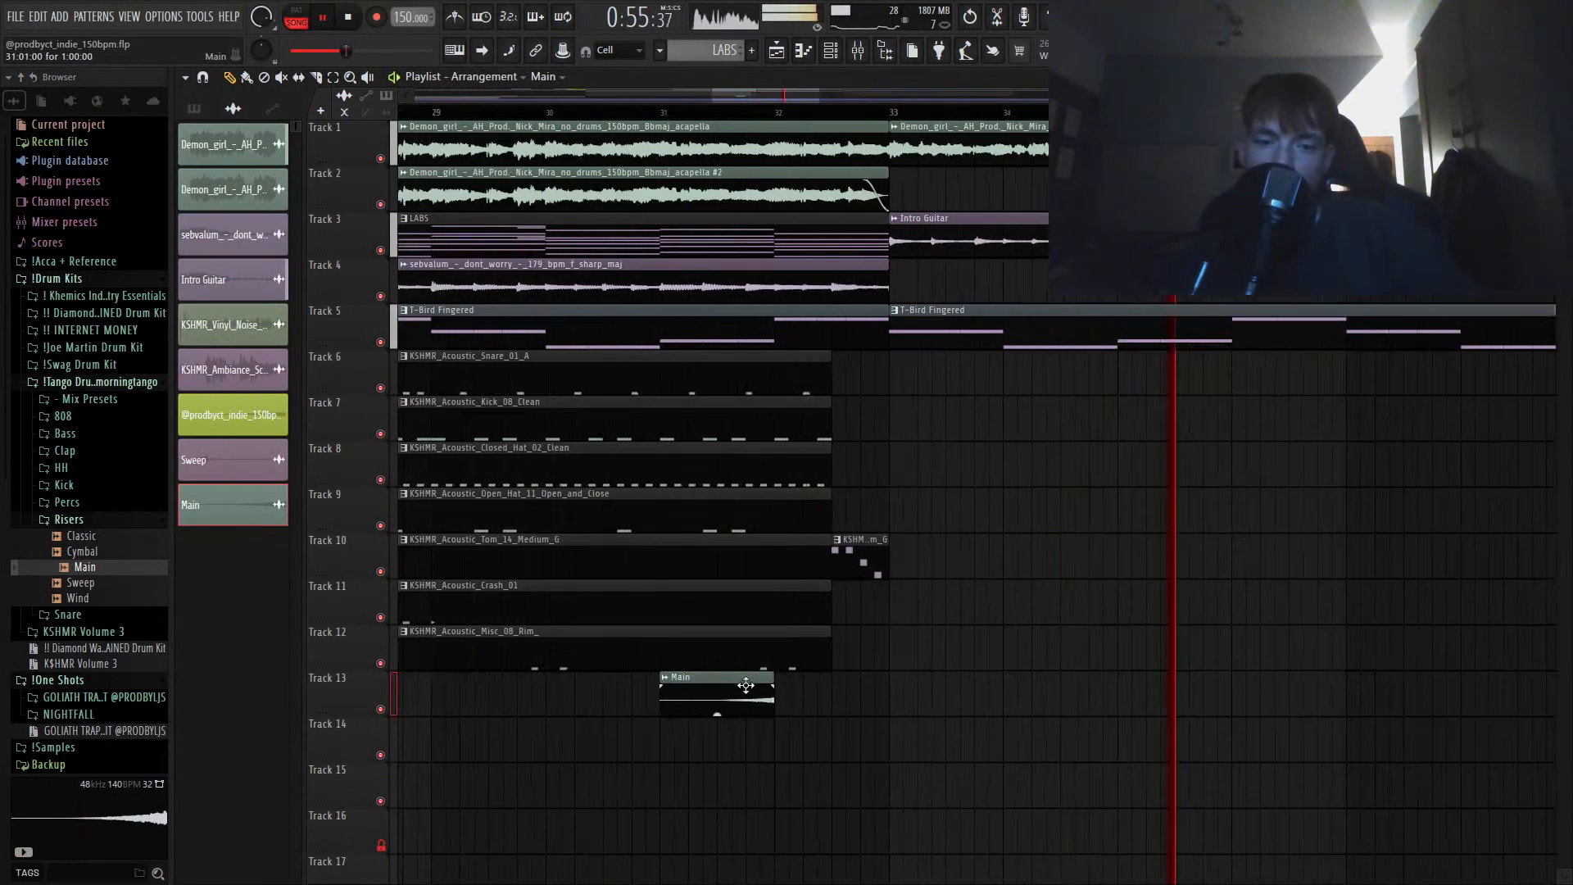
# Step: Open the tom fill in the piano roll, select its notes and return to the playlist
pyautogui.doubleClick(876, 555)
pyautogui.press('space')
pyautogui.moveTo(981, 227); pyautogui.dragTo(1161, 406)
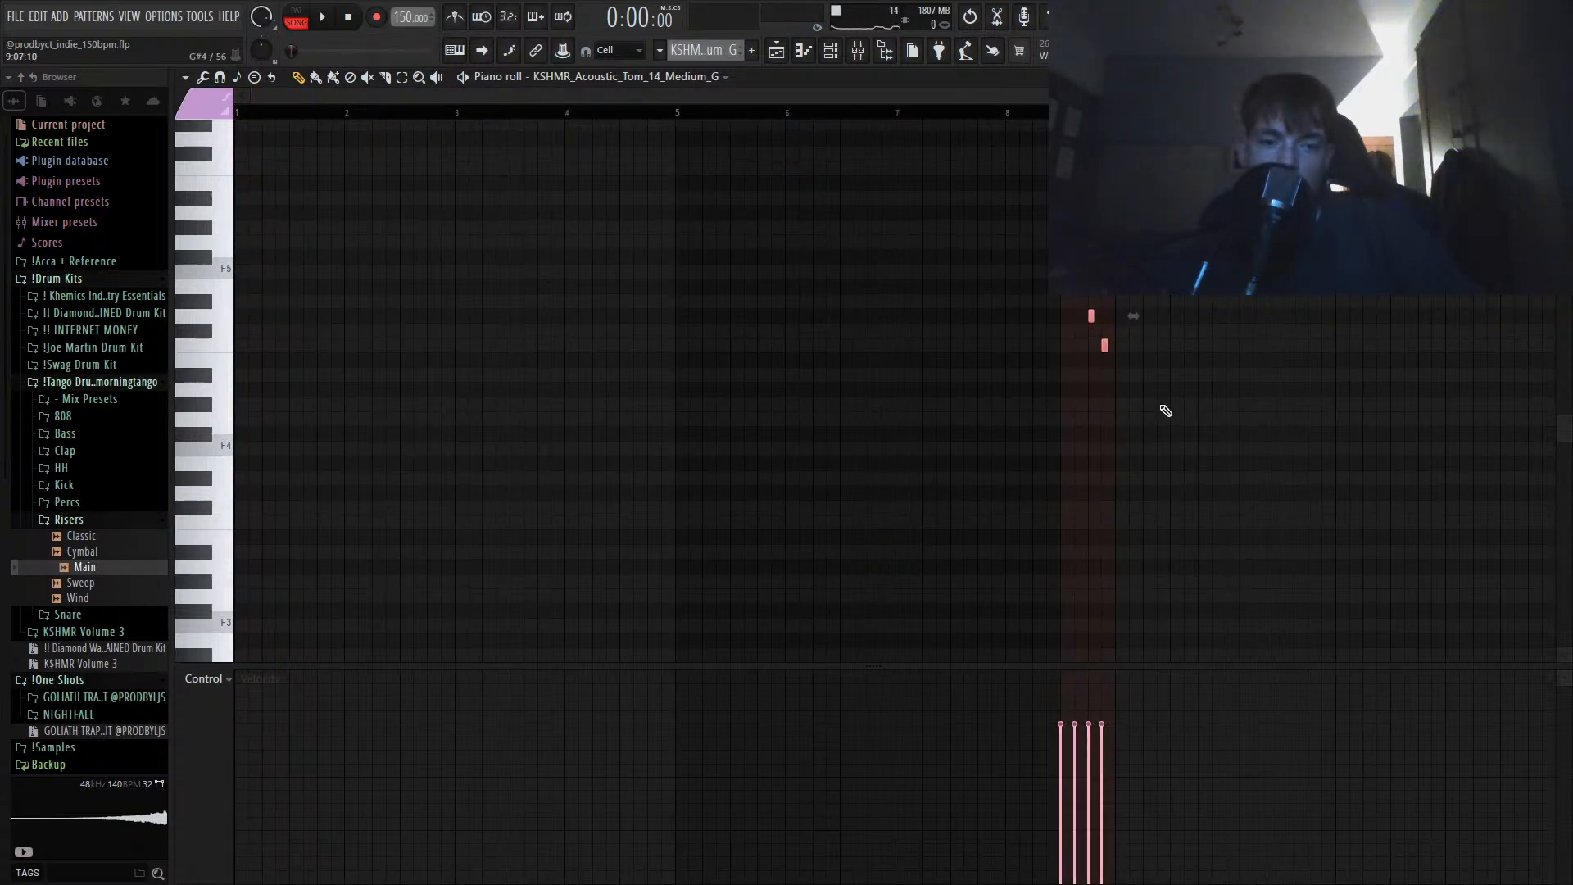
pyautogui.click(778, 53)
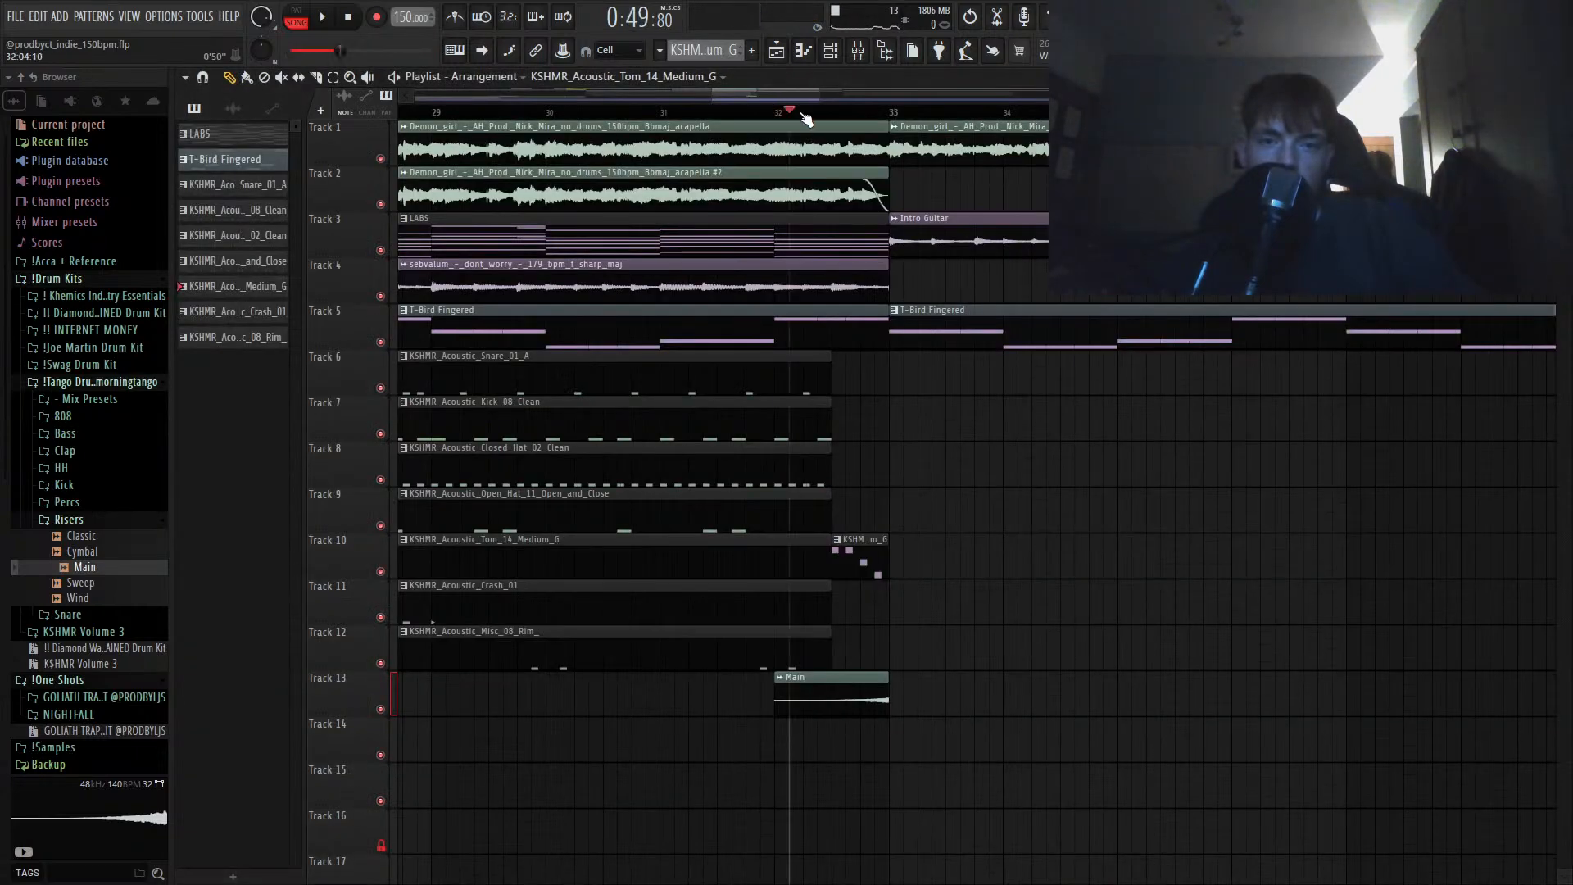
# Step: Play from bar 32 to hear the riser and tom fill transition into the break
pyautogui.press('space')
pyautogui.scroll(-3, 912, 321)
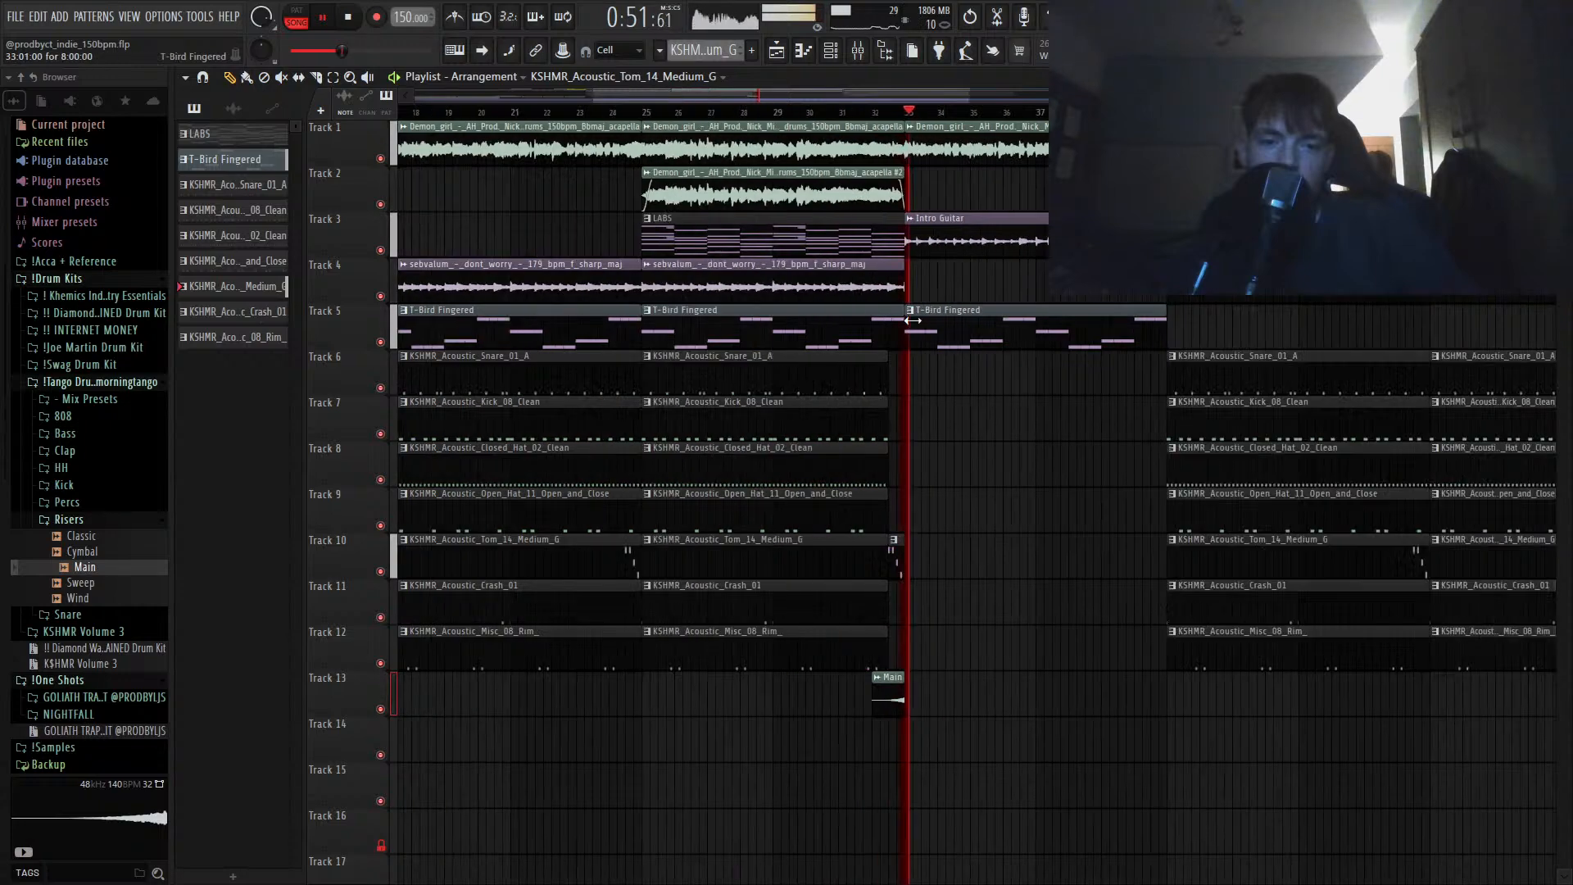
pyautogui.scroll(-5, 912, 320)
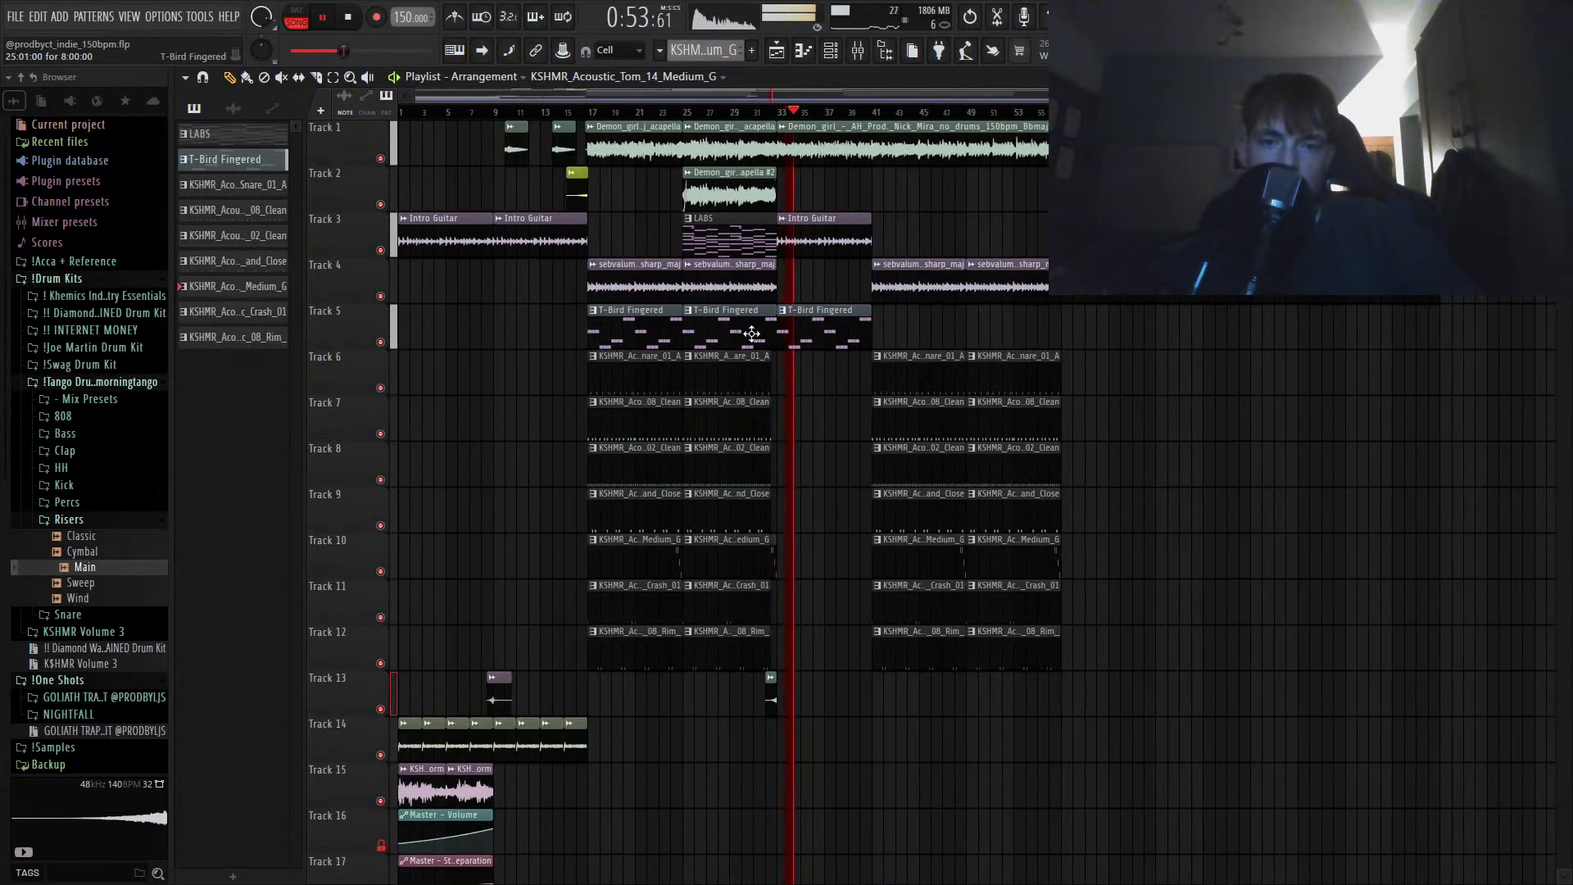
# Step: Try the bar 5 notes of the T-Bird Fingered bass pattern an octave higher, restore them and return to the playlist
pyautogui.doubleClick(752, 333)
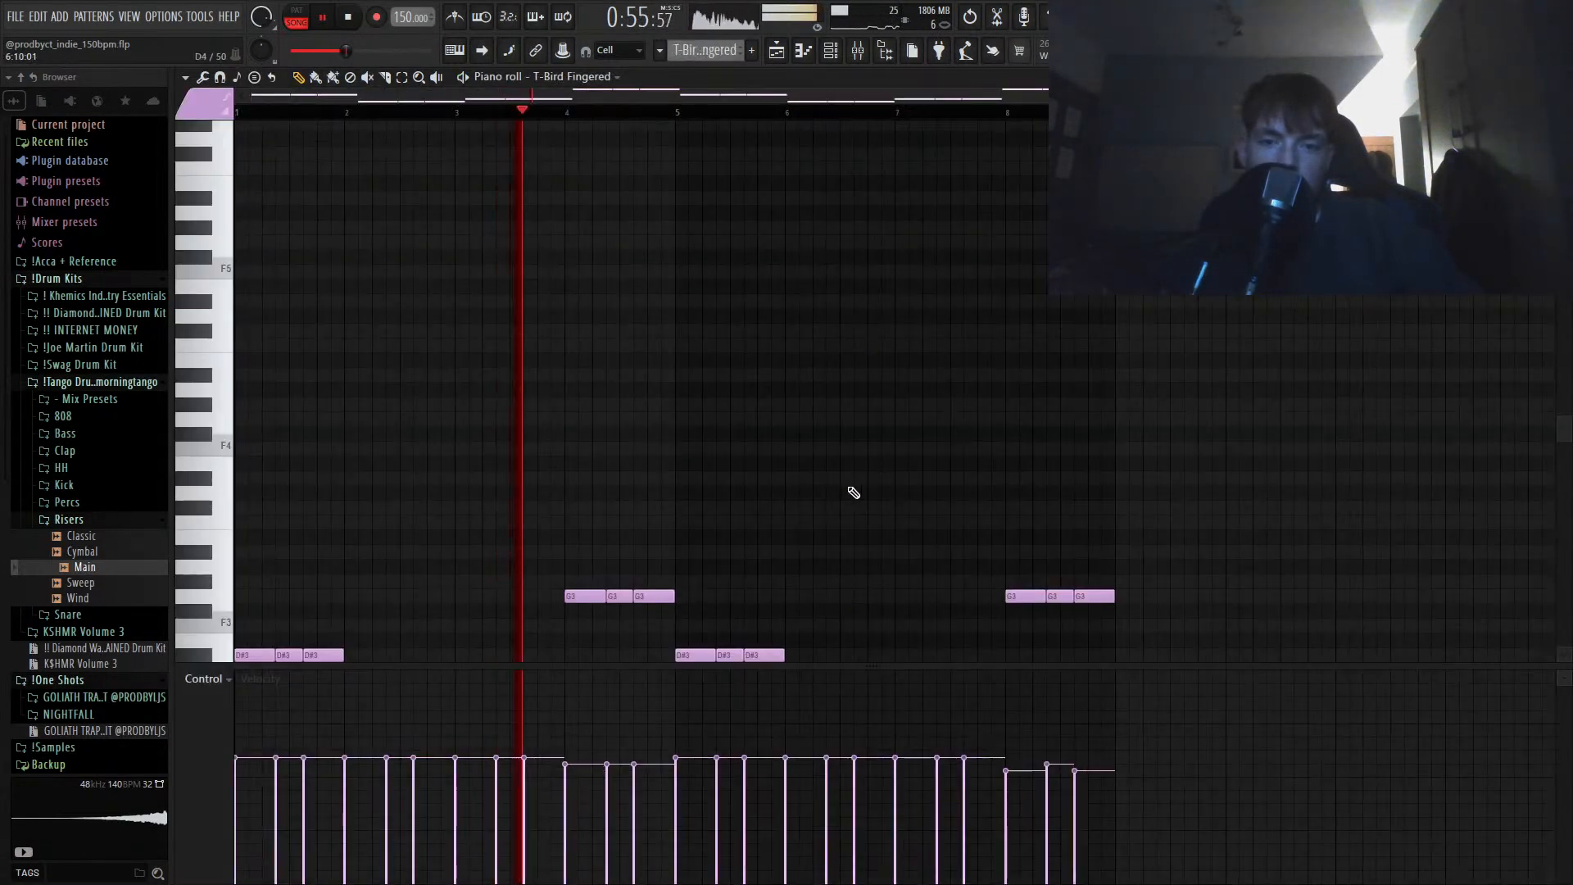
pyautogui.scroll(-5, 854, 493)
pyautogui.moveTo(836, 459); pyautogui.dragTo(677, 427)
pyautogui.hotkey('ctrl', 'Up')
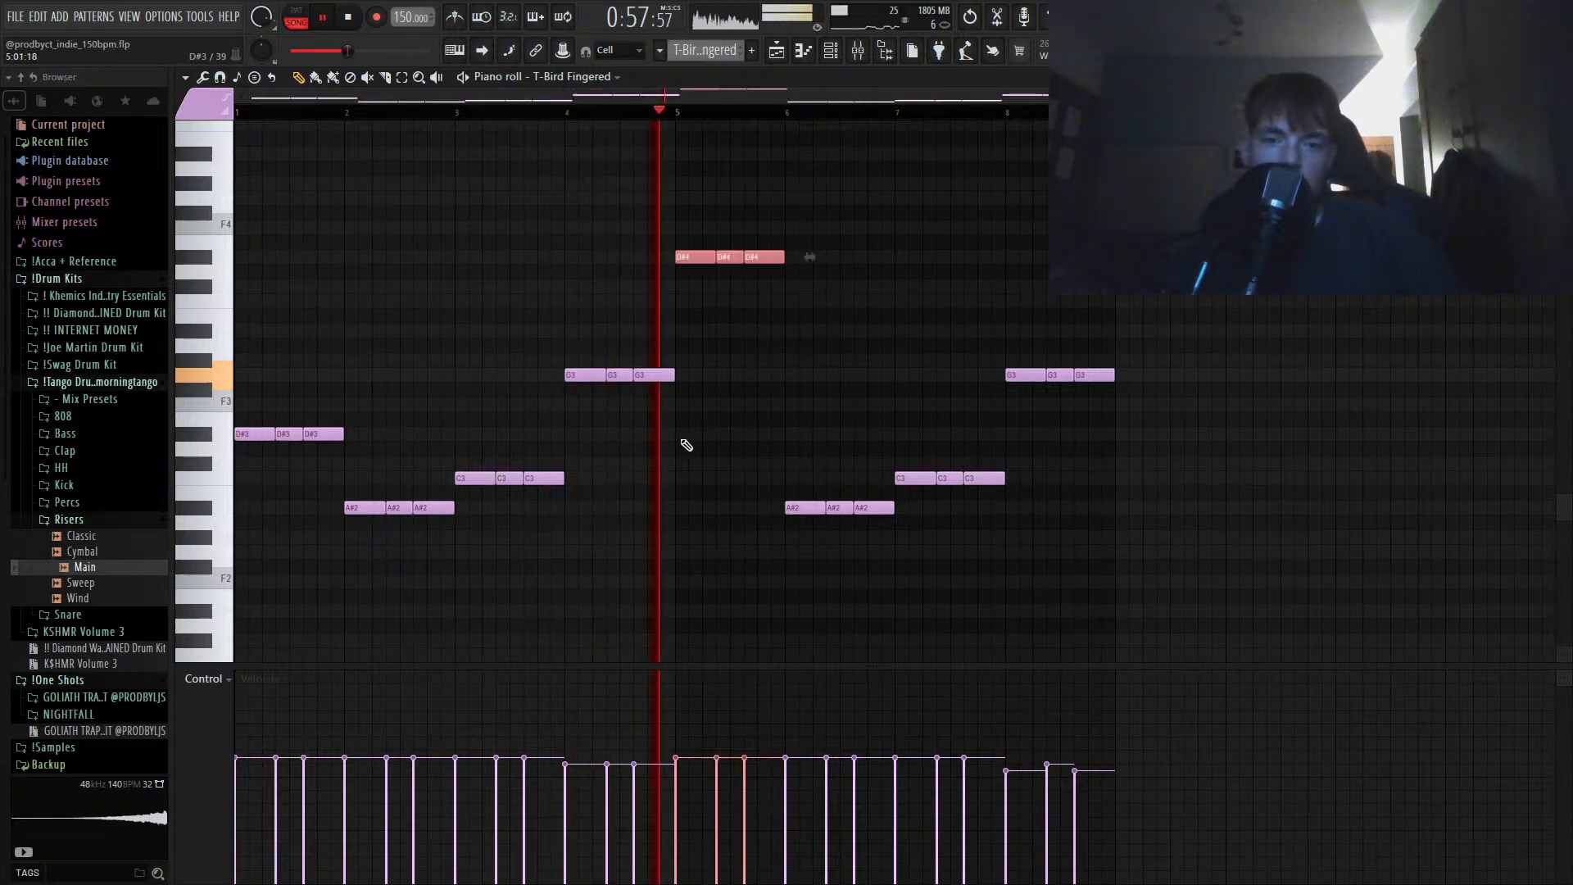
pyautogui.hotkey('ctrl', 'Down')
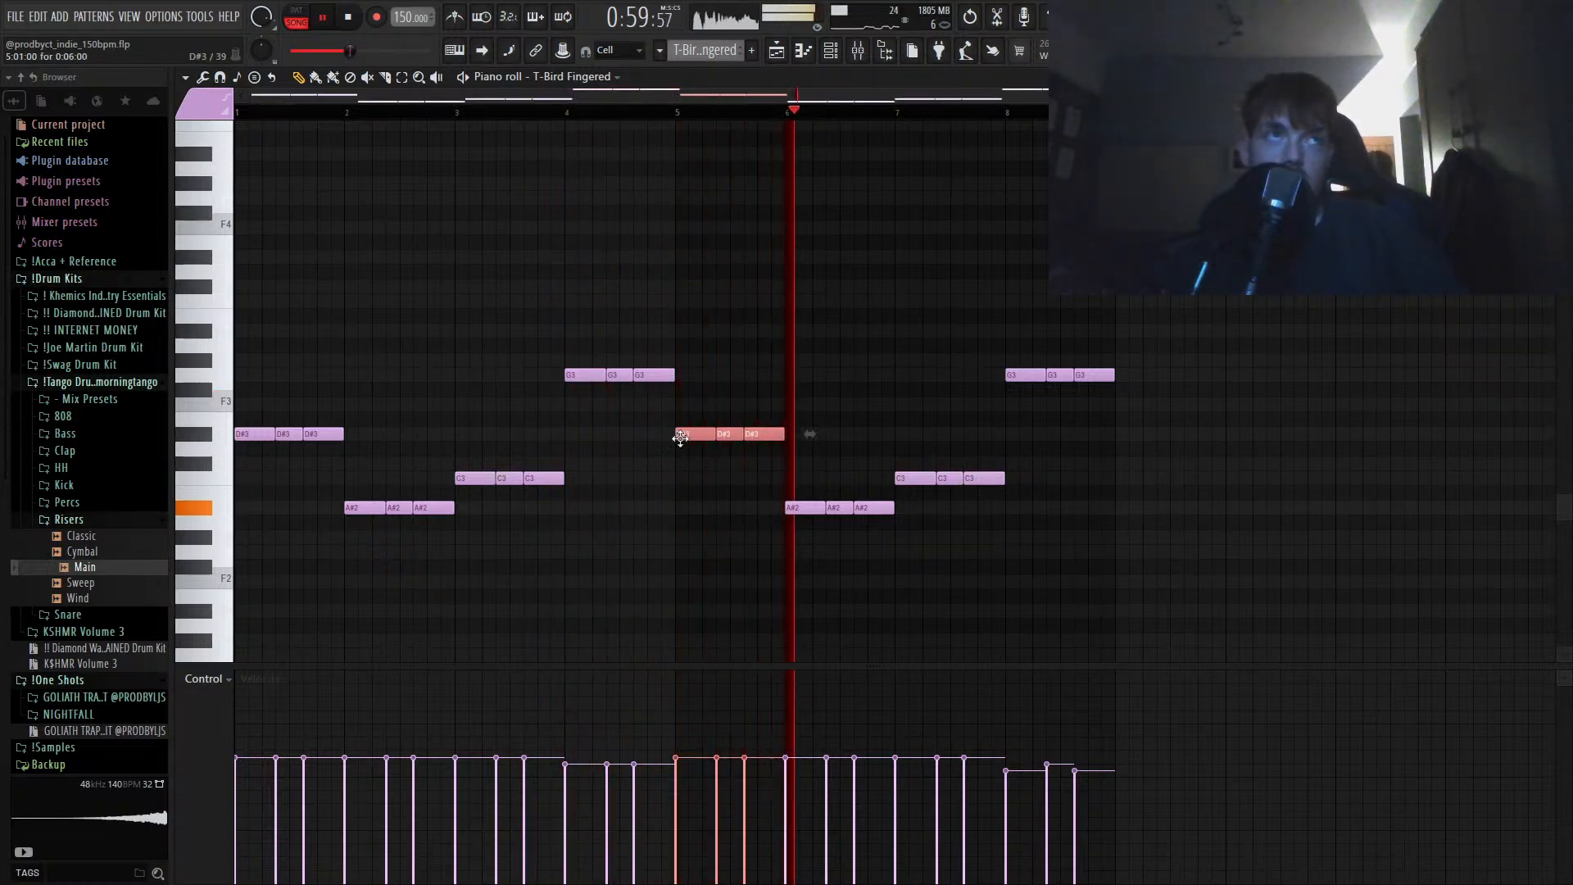
pyautogui.click(776, 51)
# Step: Listen through the end of the drumless break into bar 41 where the drums re-enter, and stop playback
pyautogui.scroll(-2, 890, 352)
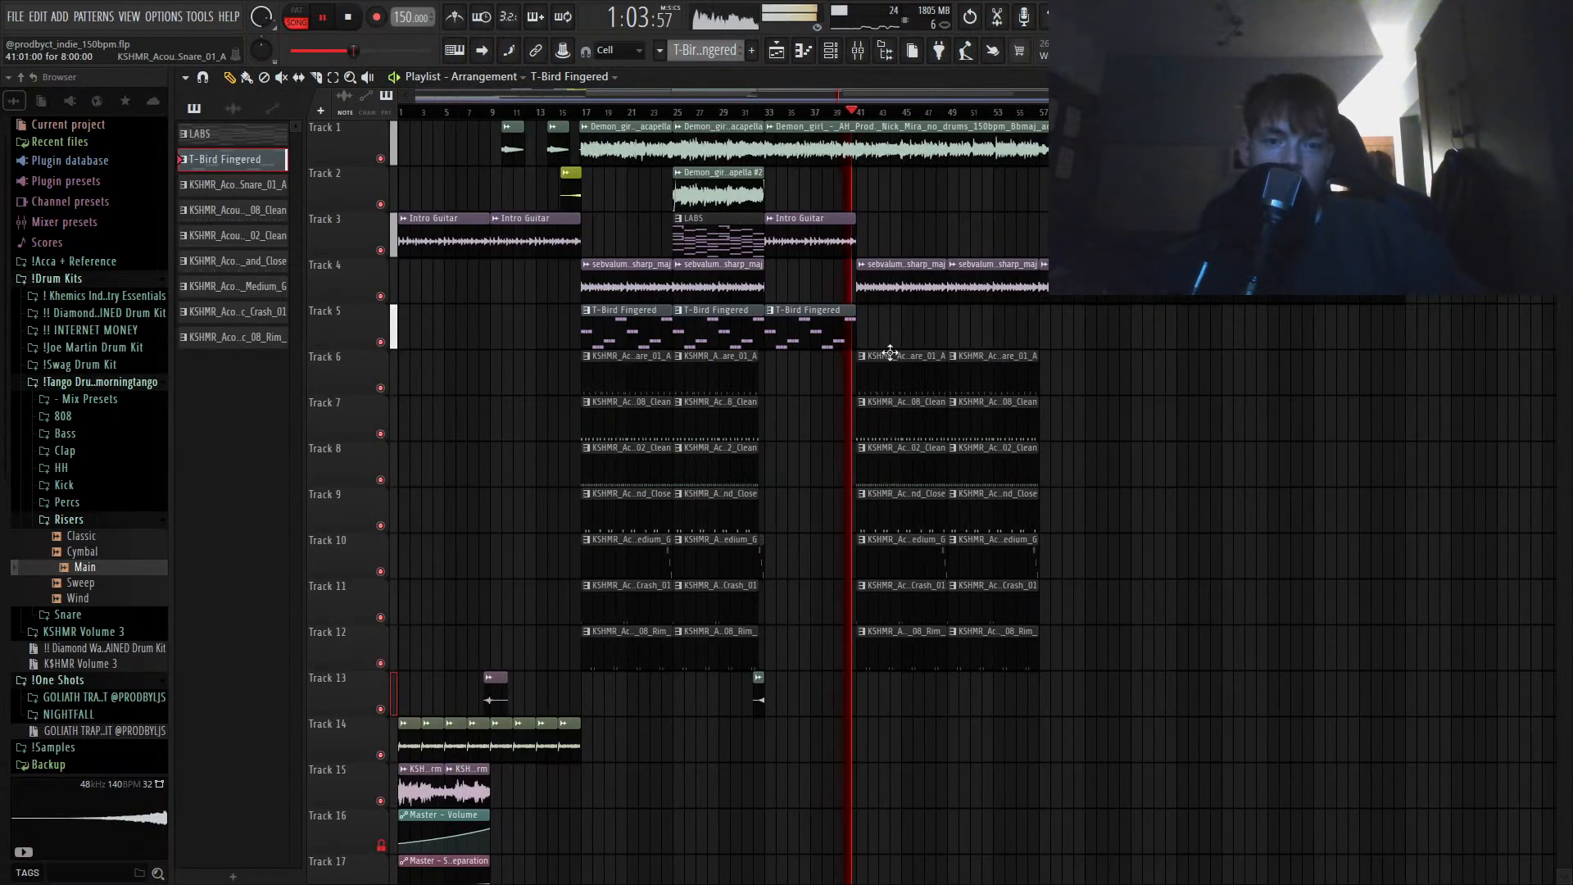
pyautogui.scroll(-1, 889, 353)
pyautogui.scroll(-5, 869, 361)
pyautogui.scroll(5, 856, 369)
pyautogui.scroll(-5, 844, 375)
pyautogui.scroll(5, 841, 377)
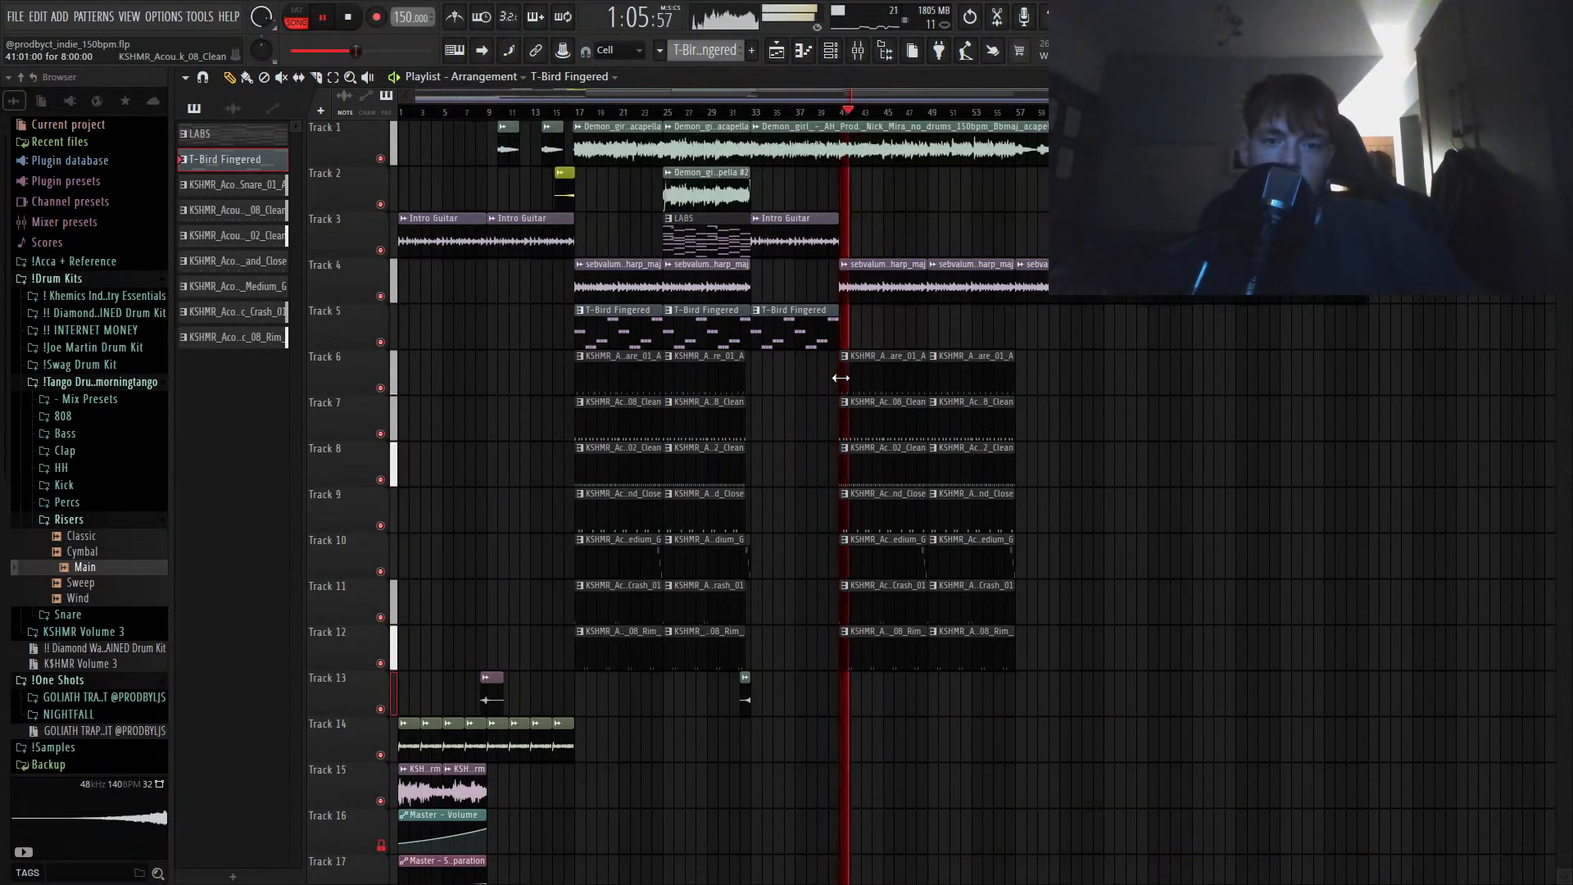
pyautogui.press('space')
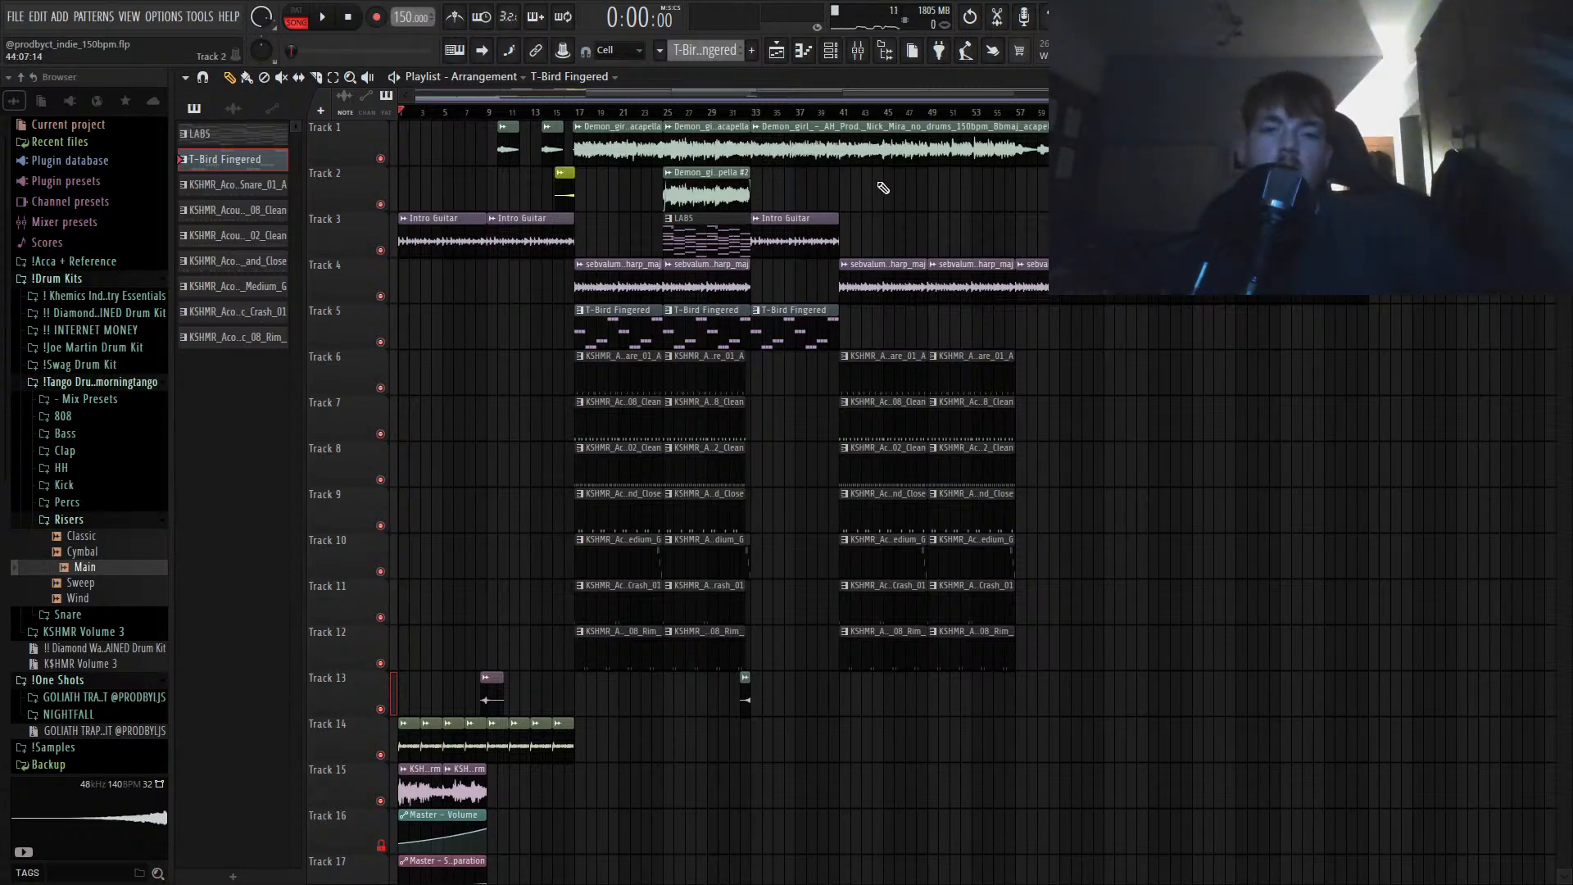
# Step: Extend the background acapella clip on Track 2 past bar 41, keeping only a short chop at bar 41 and removing bars 33 to 41
pyautogui.moveTo(752, 186); pyautogui.dragTo(837, 192)
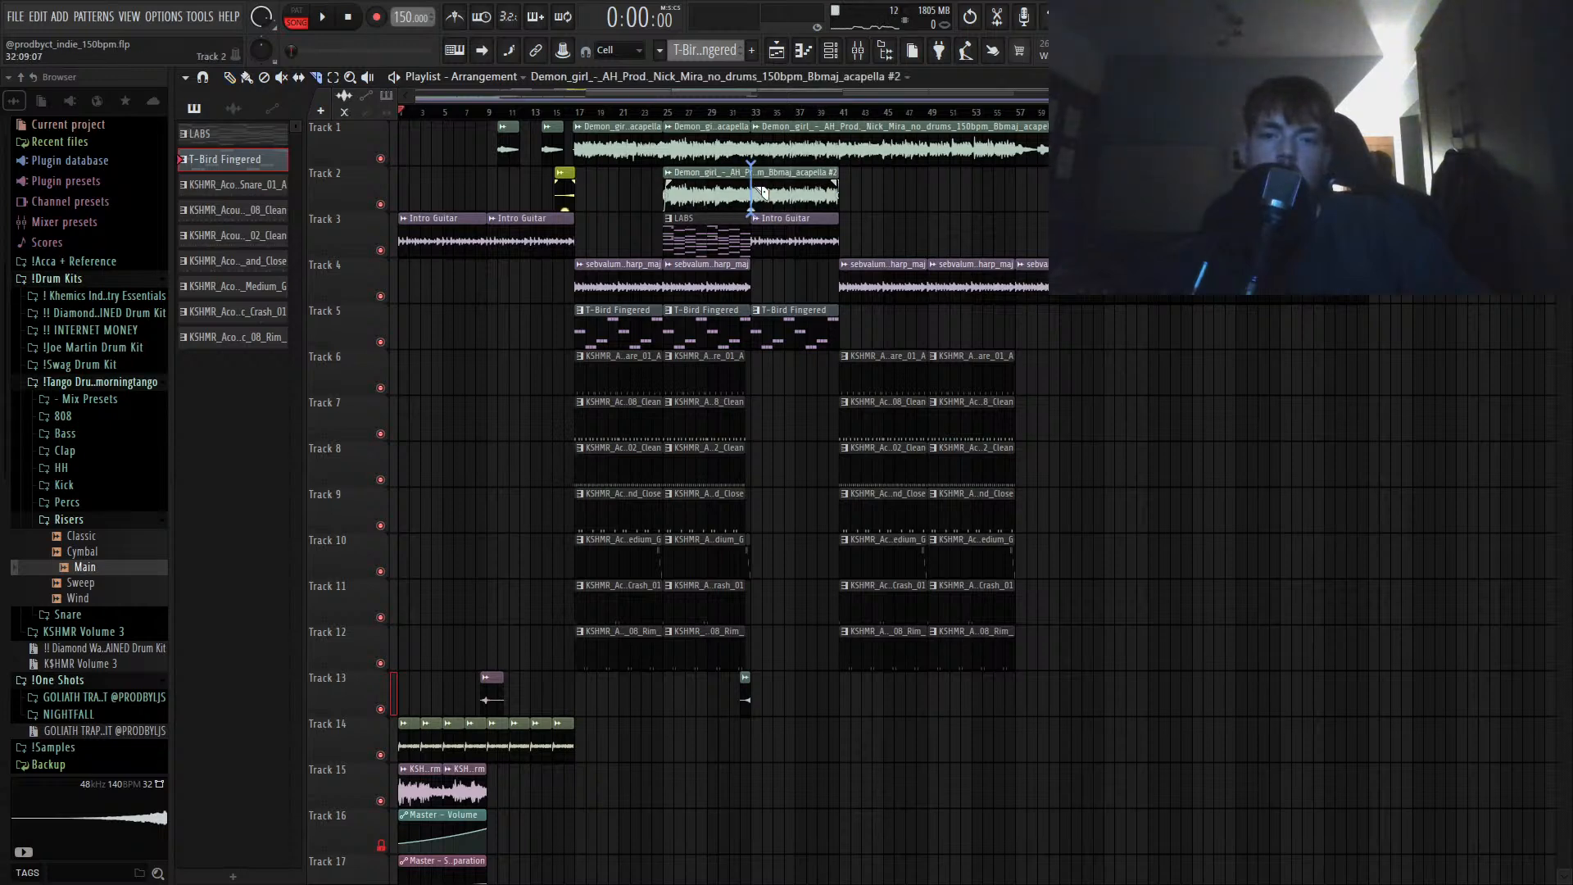
pyautogui.scroll(5, 759, 192)
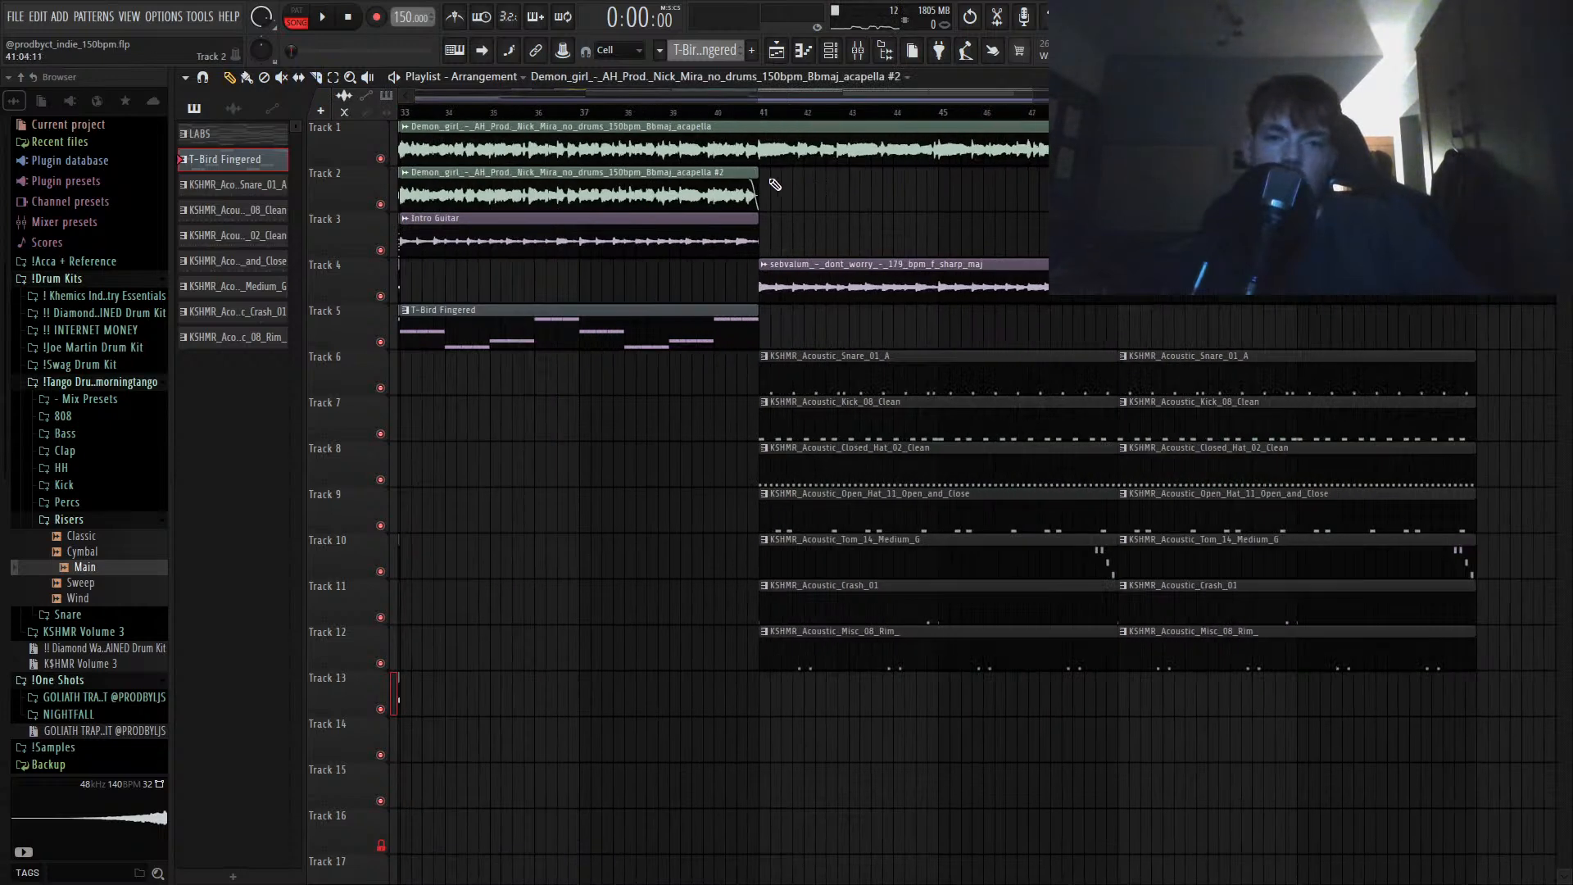
pyautogui.moveTo(752, 172); pyautogui.dragTo(789, 179)
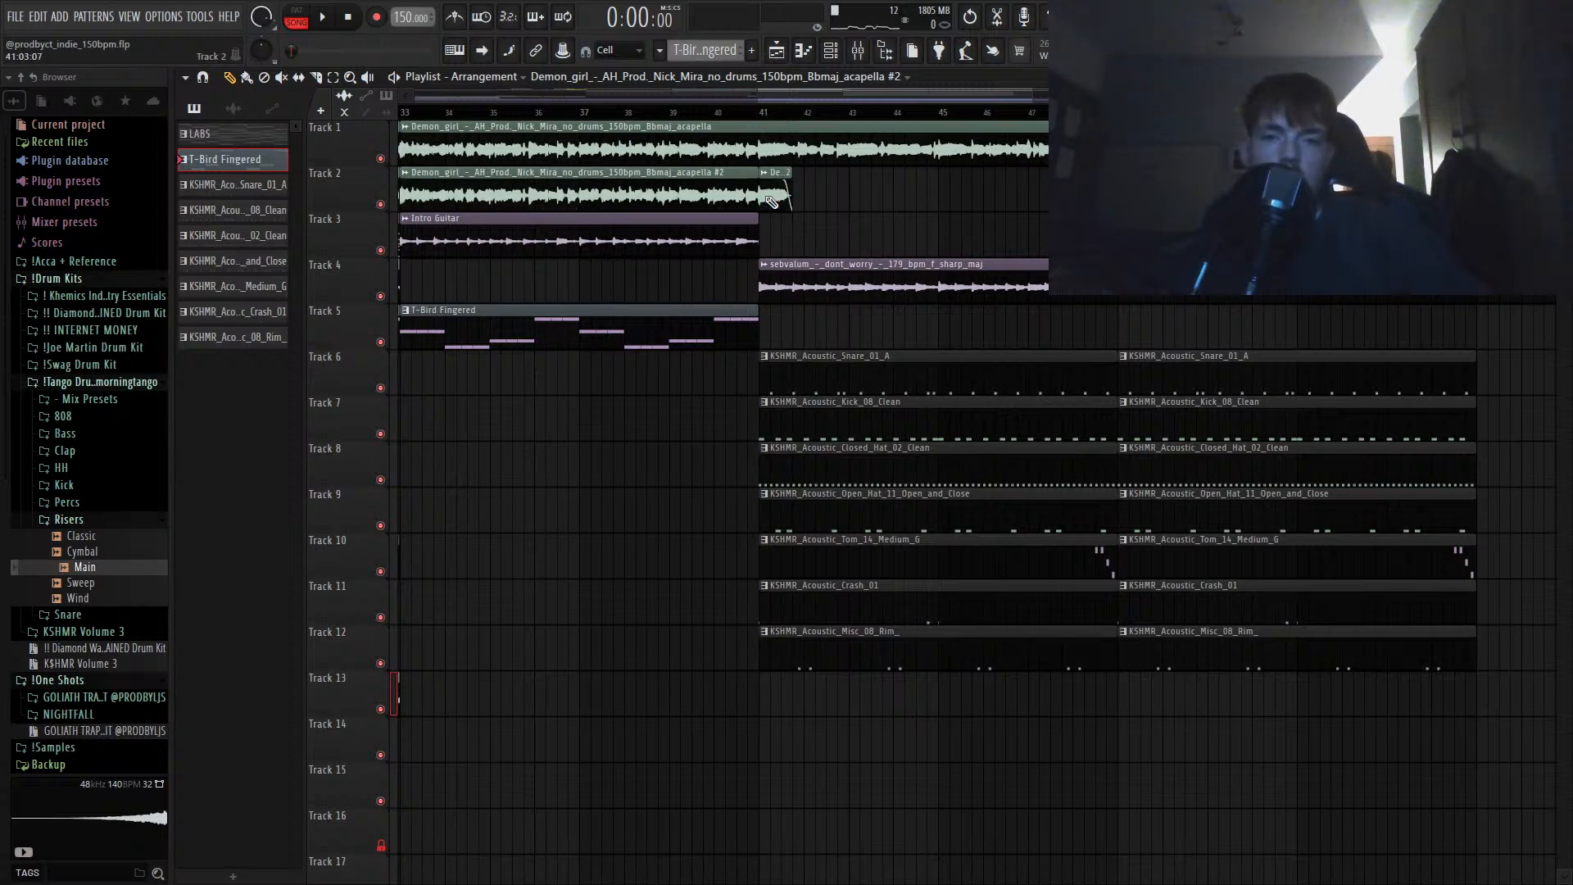
pyautogui.rightClick(672, 203)
pyautogui.scroll(-4, 655, 210)
pyautogui.scroll(6, 551, 198)
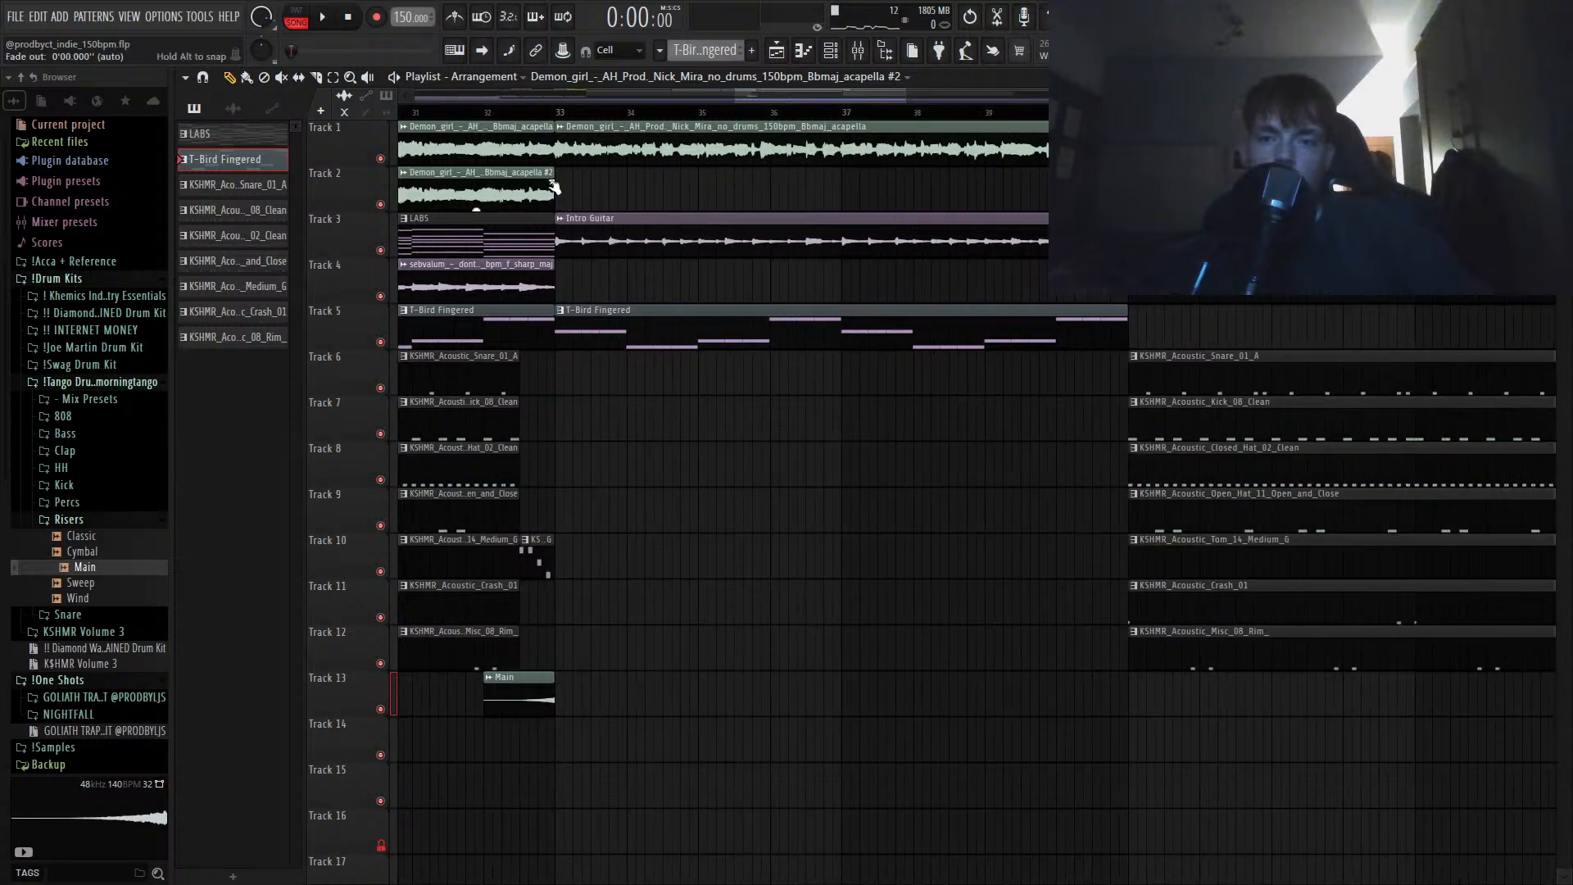
pyautogui.scroll(3, 1135, 187)
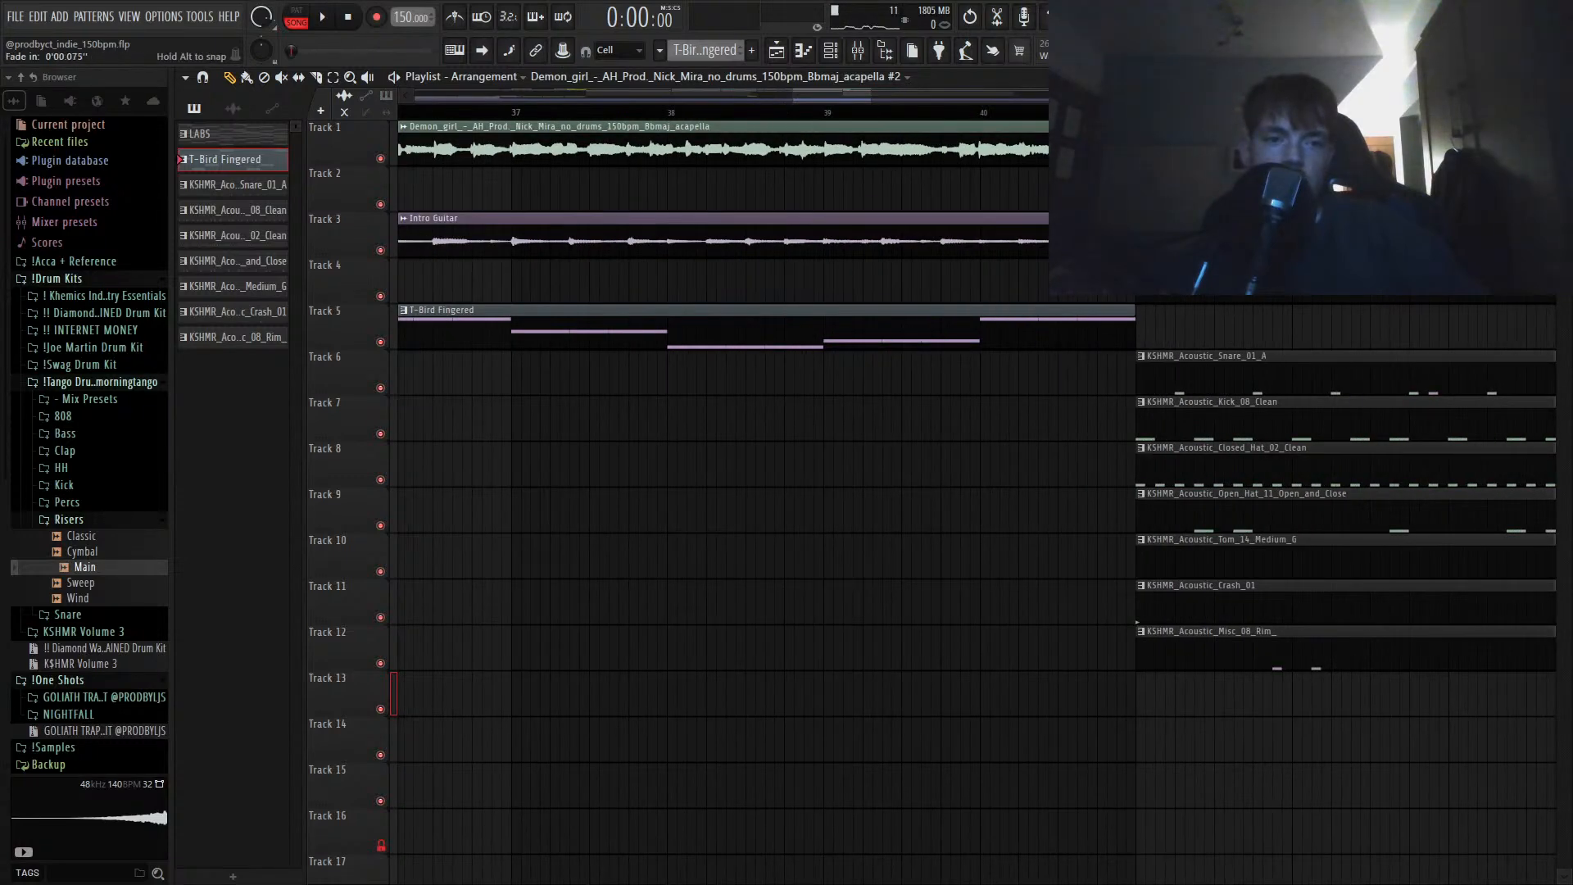
# Step: Solo Tracks 1 and 2 and play the lead and background vocals around bar 41
pyautogui.rightClick(381, 204)
pyautogui.click(381, 159)
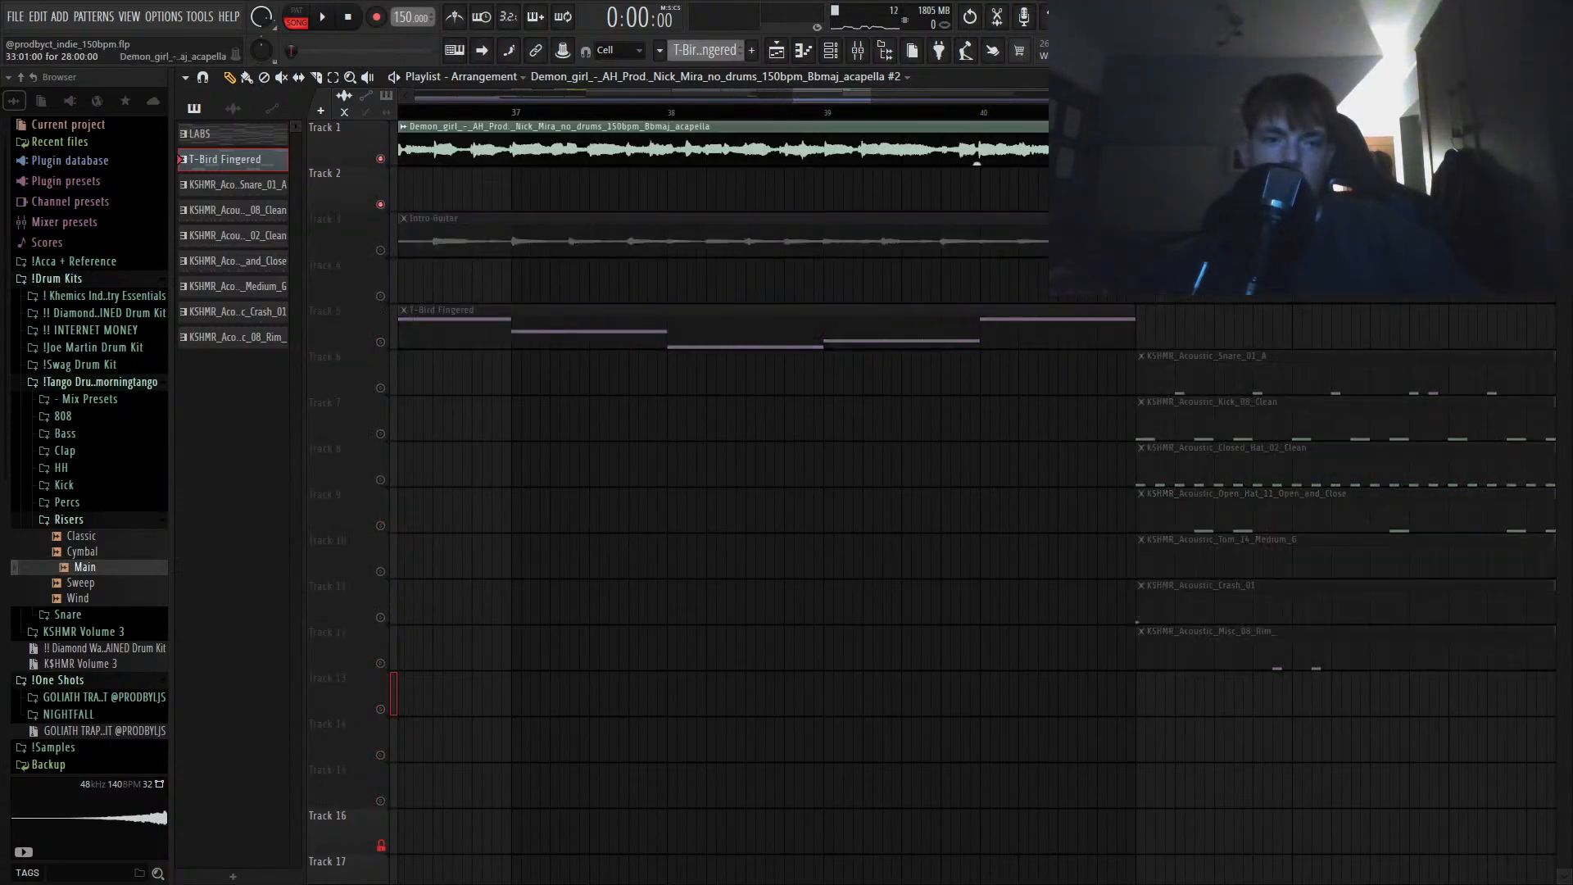
pyautogui.press('space')
pyautogui.scroll(-3, 1201, 410)
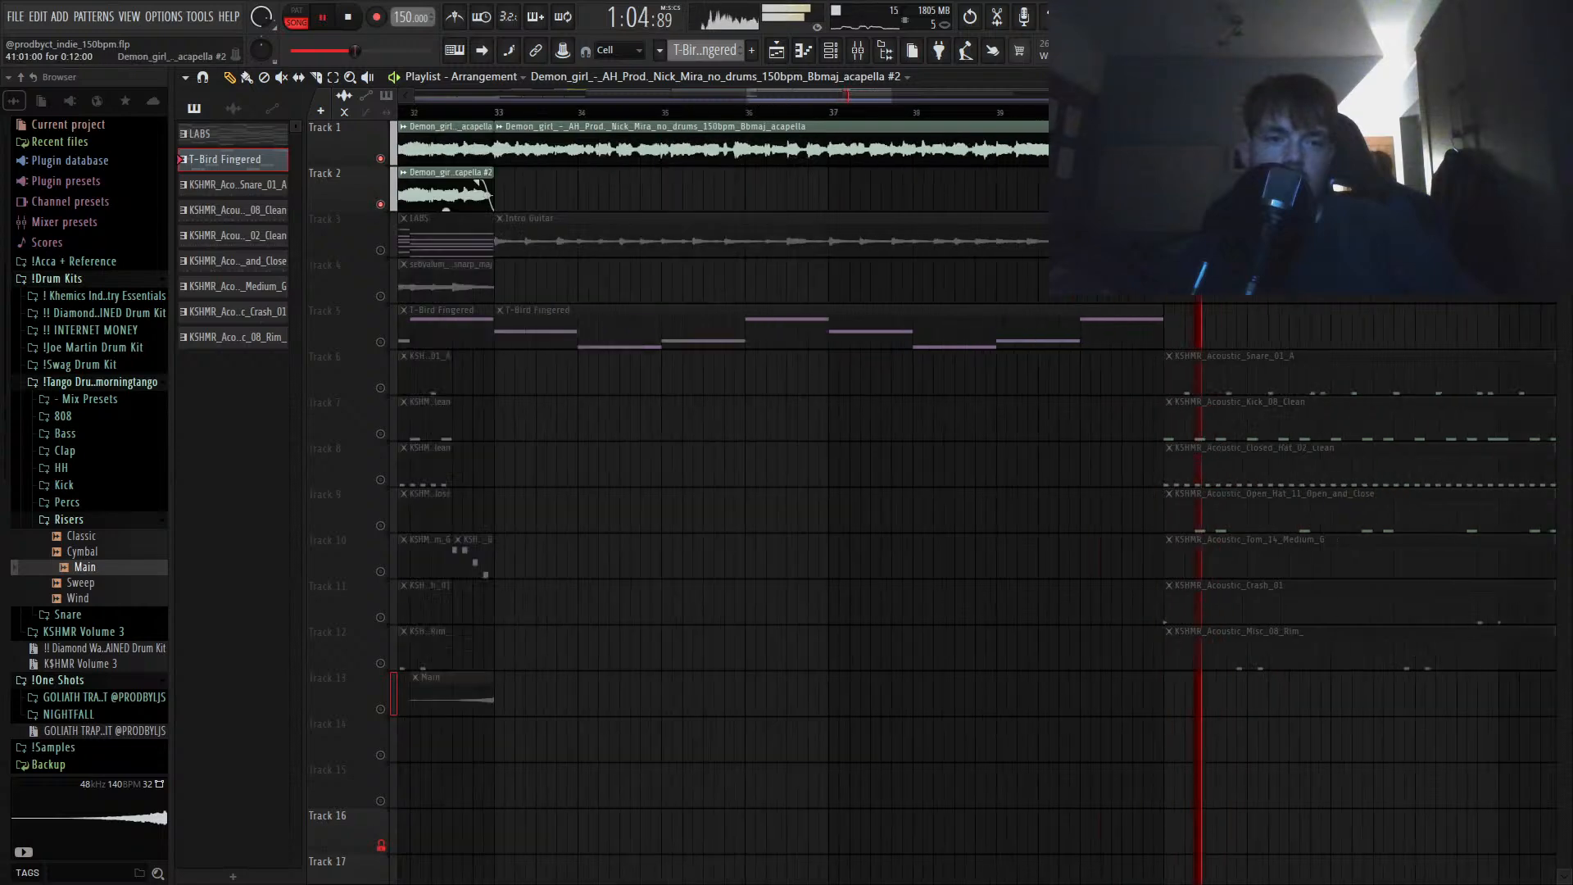
pyautogui.scroll(-1, 1205, 410)
pyautogui.press('space')
# Step: Examine the automation tracks and the mixer effect chains of the VOCALS and BG VOCAL tracks
pyautogui.scroll(-5, 803, 345)
pyautogui.scroll(-5, 793, 328)
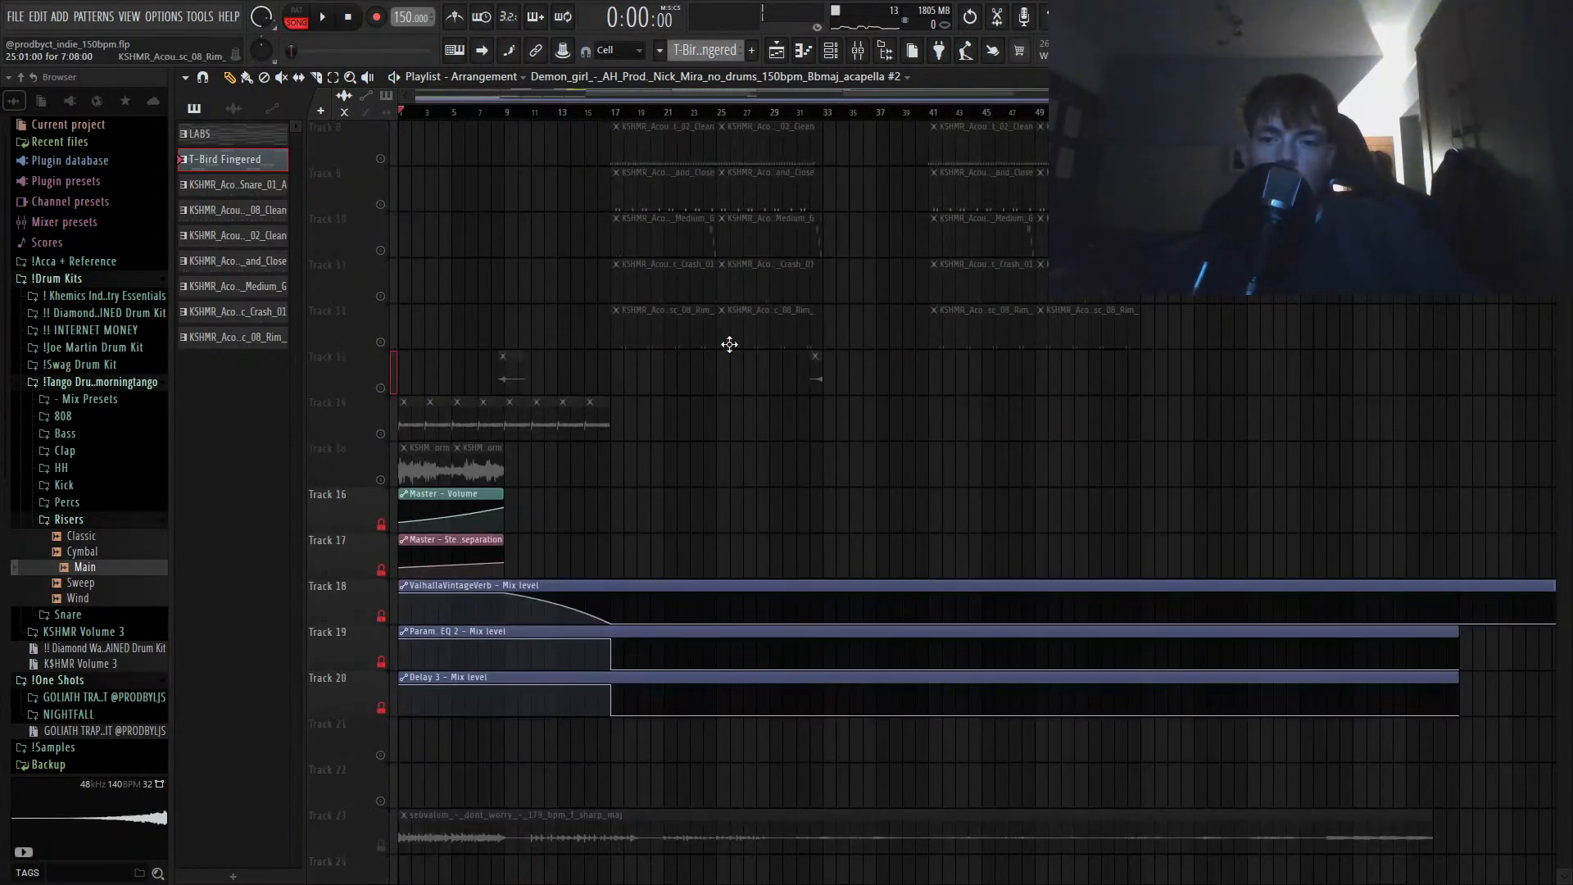
pyautogui.scroll(6, 988, 246)
pyautogui.click(866, 59)
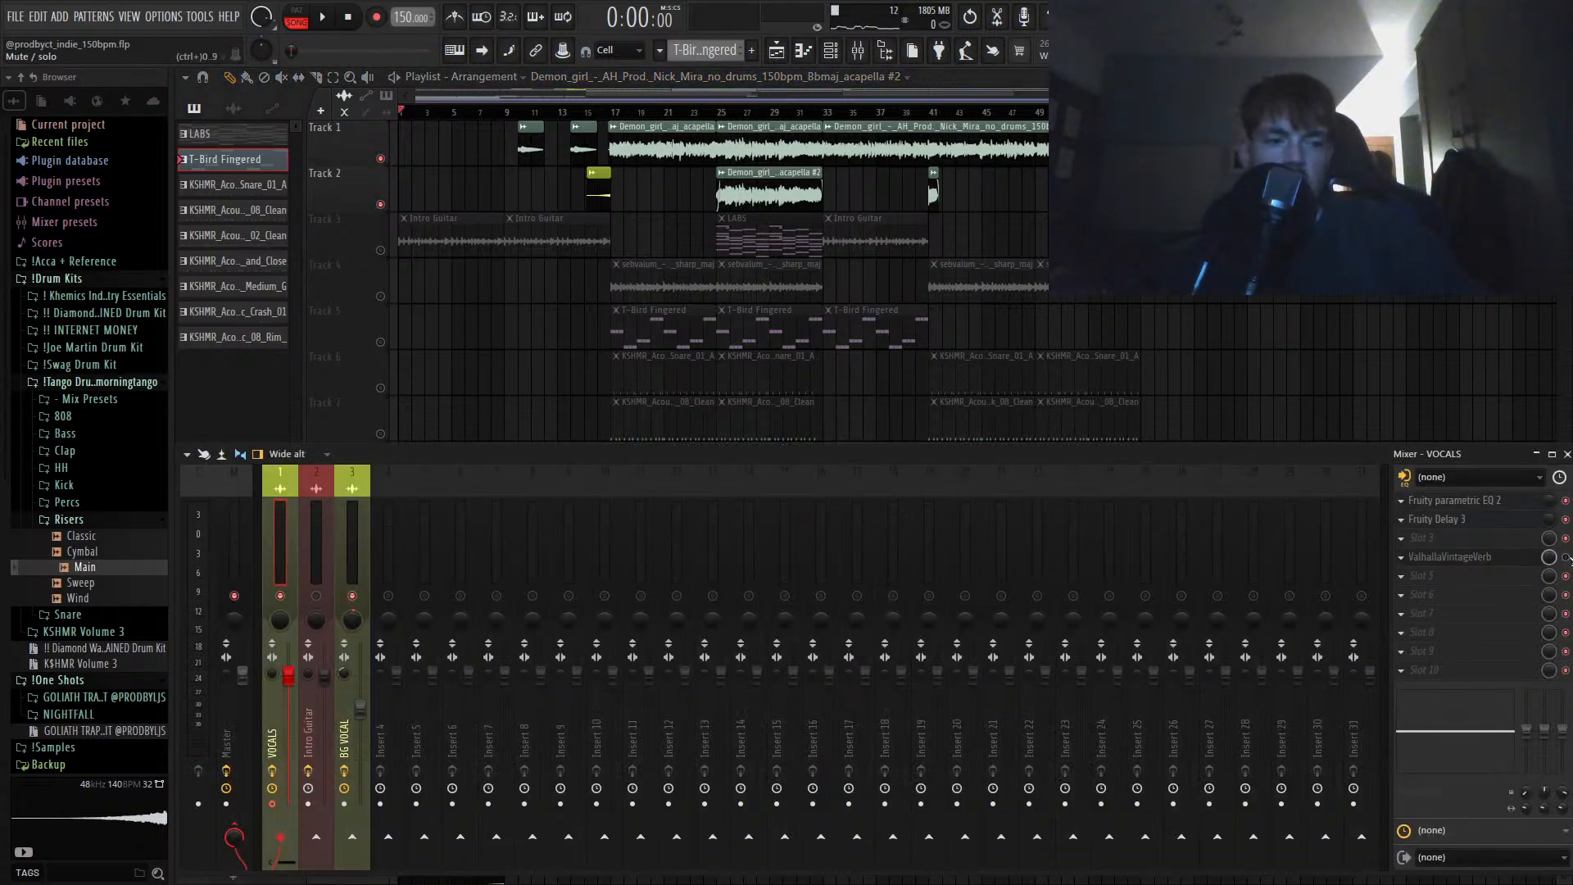
pyautogui.click(309, 545)
pyautogui.click(347, 544)
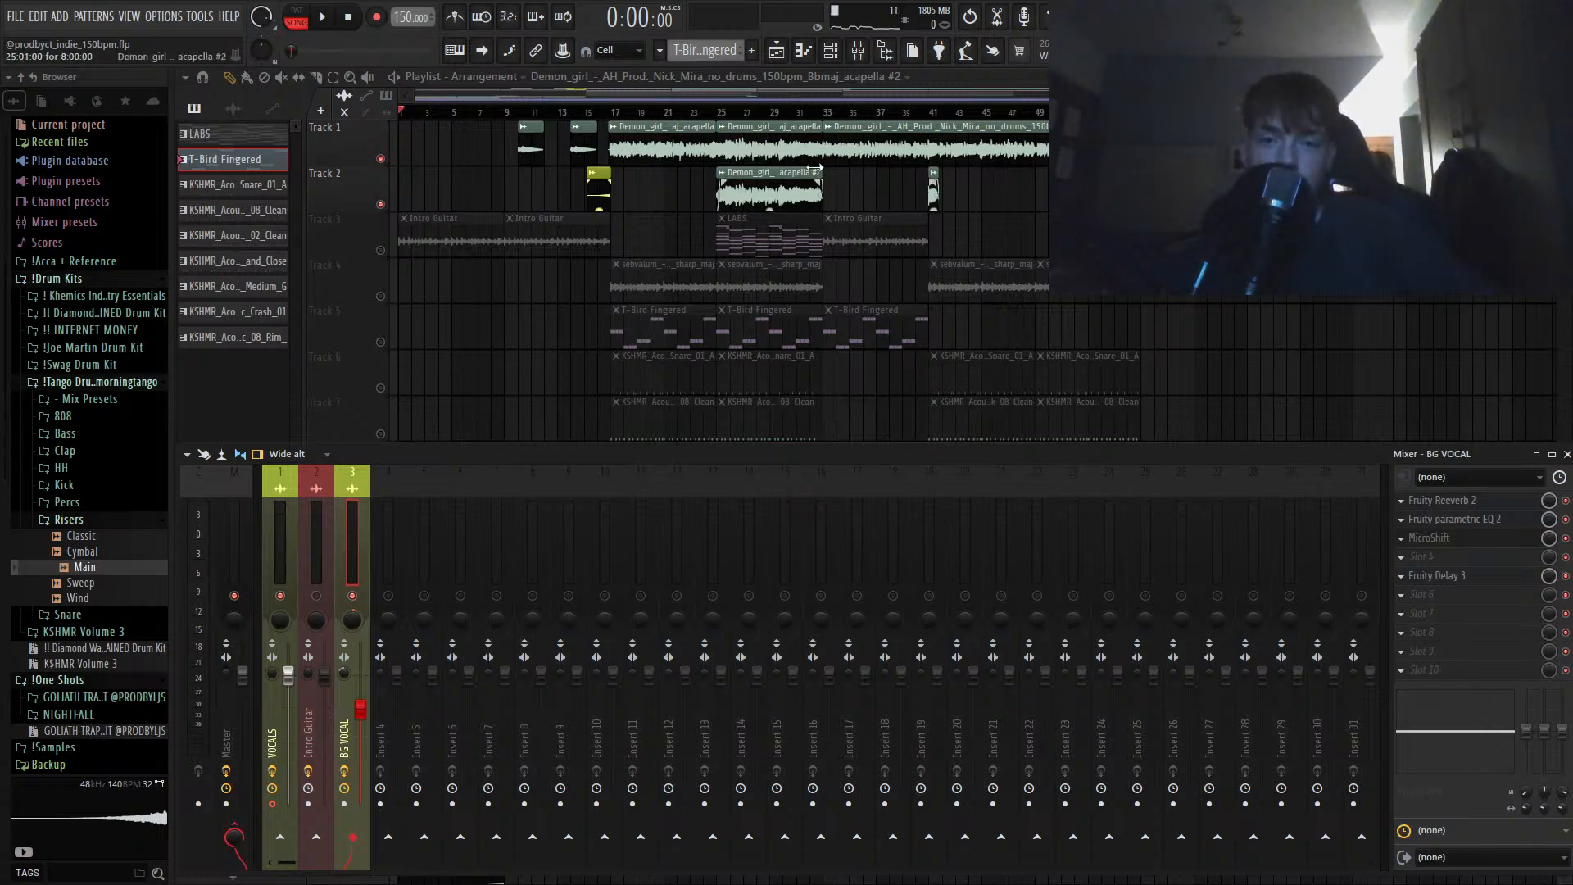
# Step: Play the soloed vocals from bar 41 and add a second short background vocal chop at bar 43 on Track 2
pyautogui.click(929, 113)
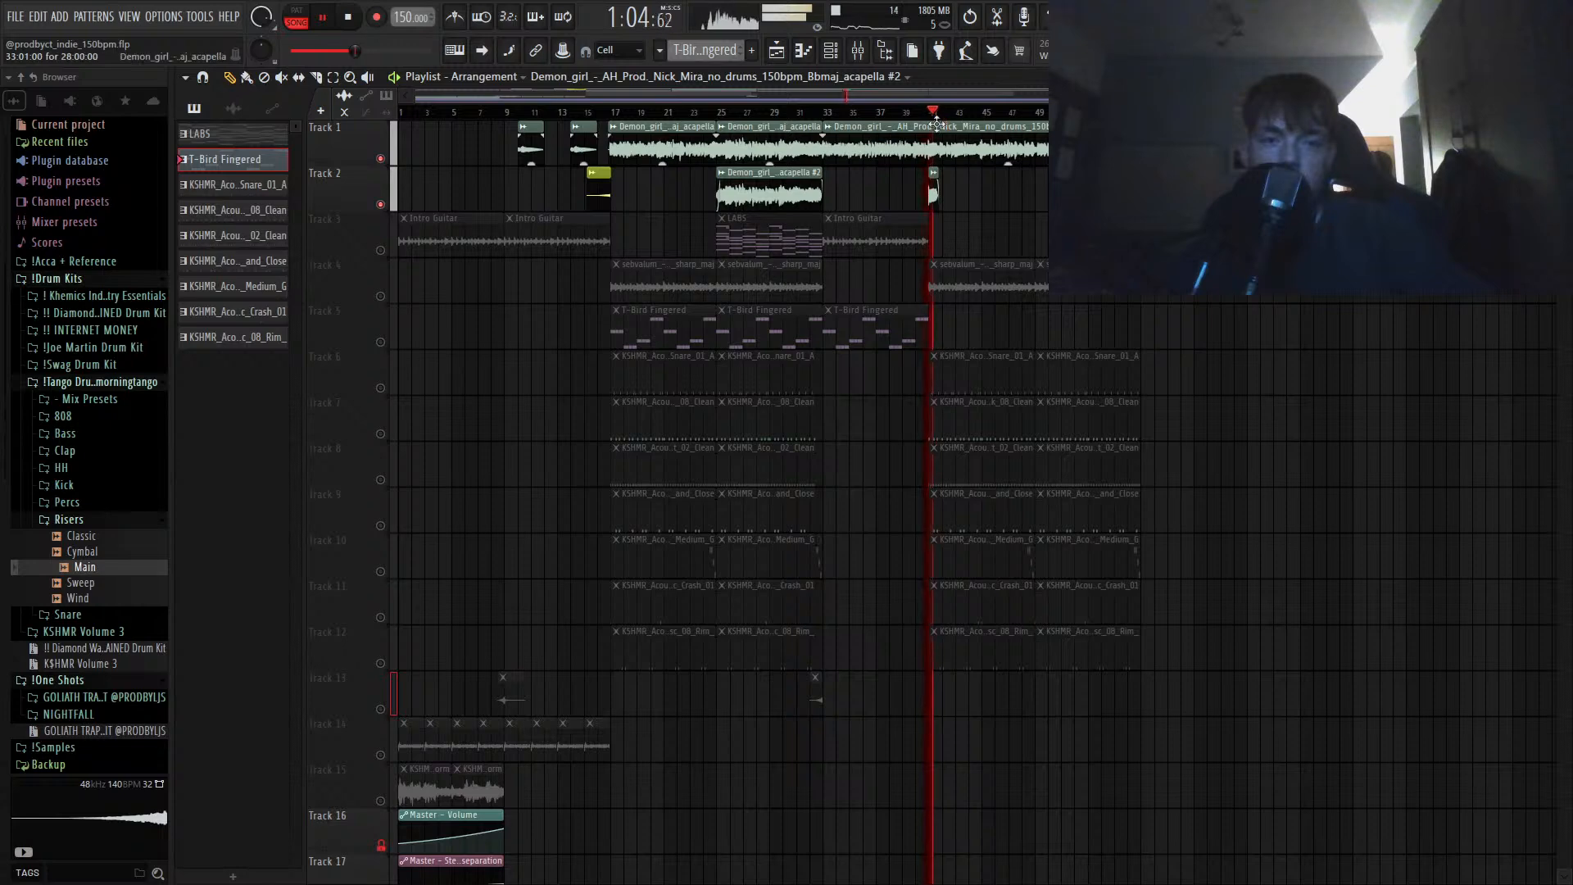
pyautogui.scroll(3, 937, 123)
pyautogui.scroll(3, 955, 164)
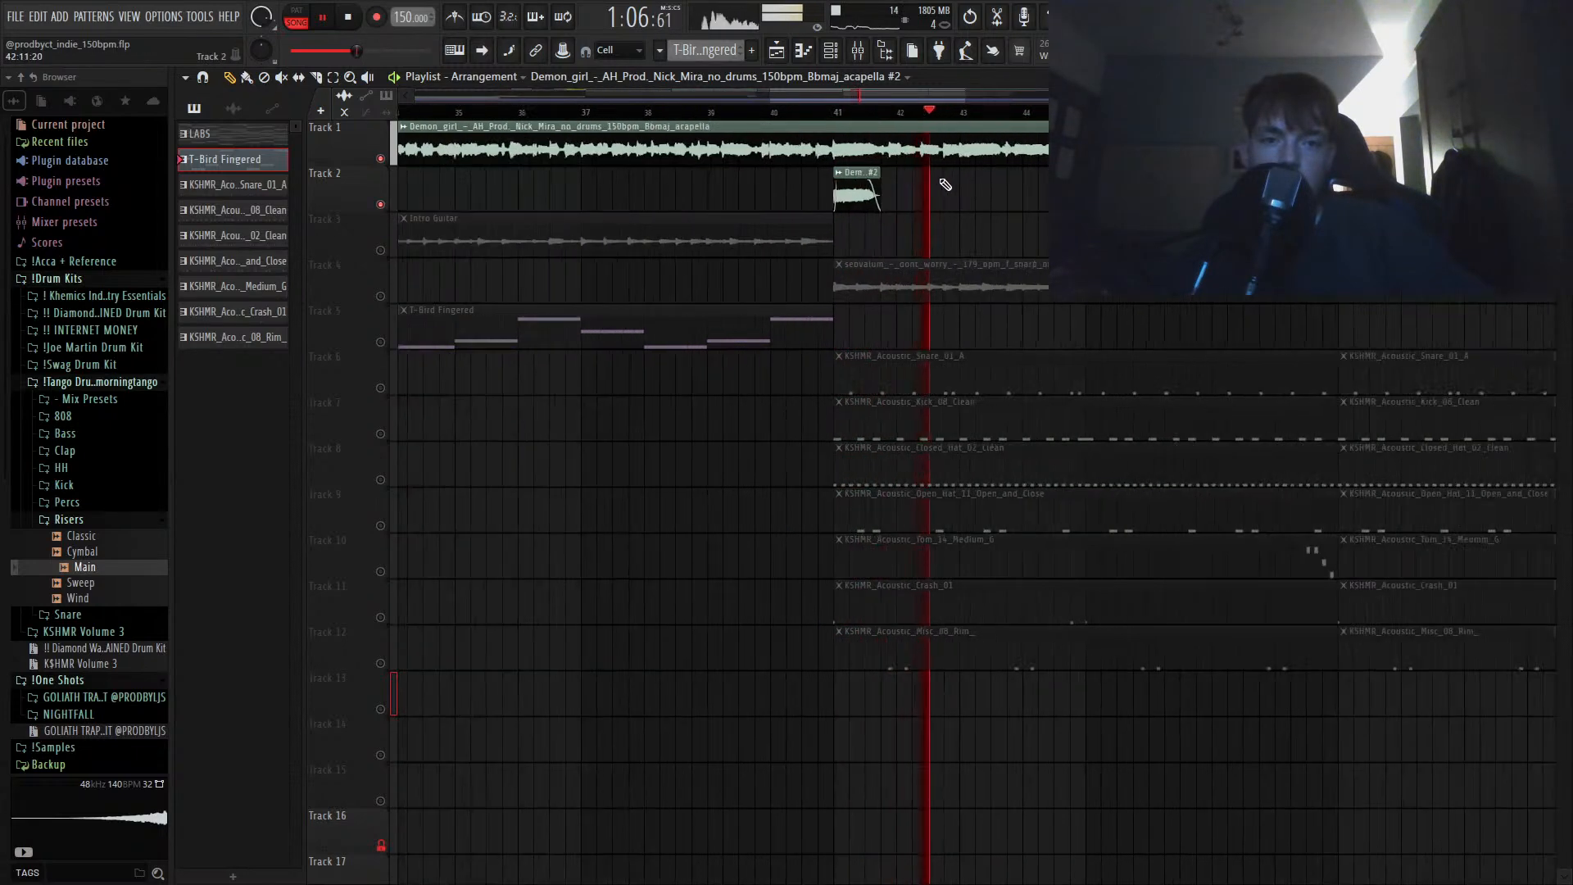
pyautogui.press('space')
pyautogui.moveTo(889, 193); pyautogui.dragTo(947, 176)
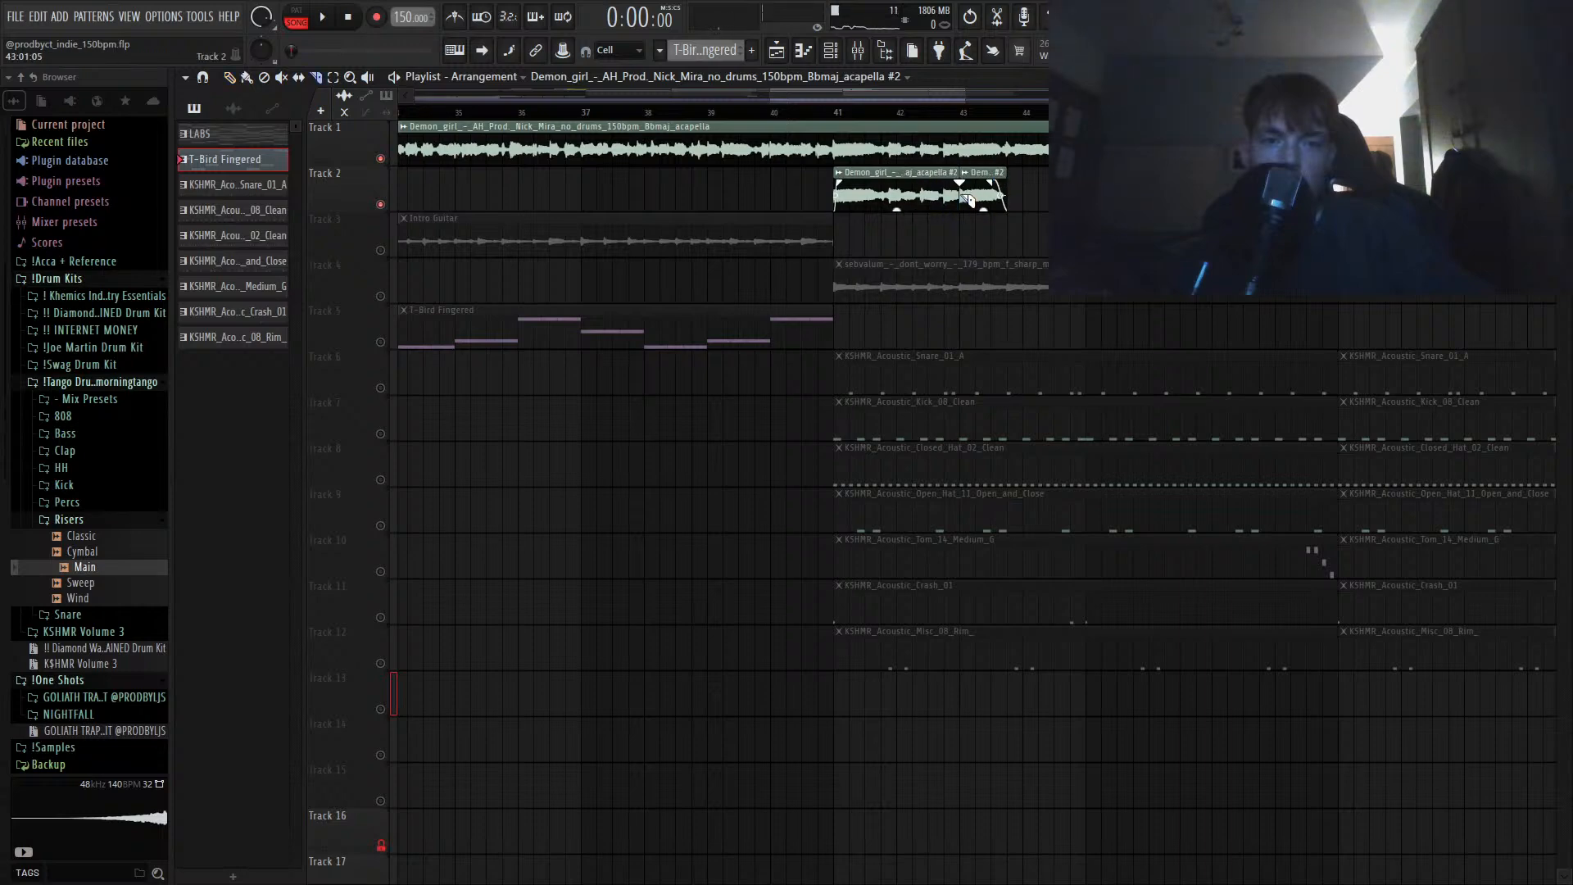
pyautogui.rightClick(902, 195)
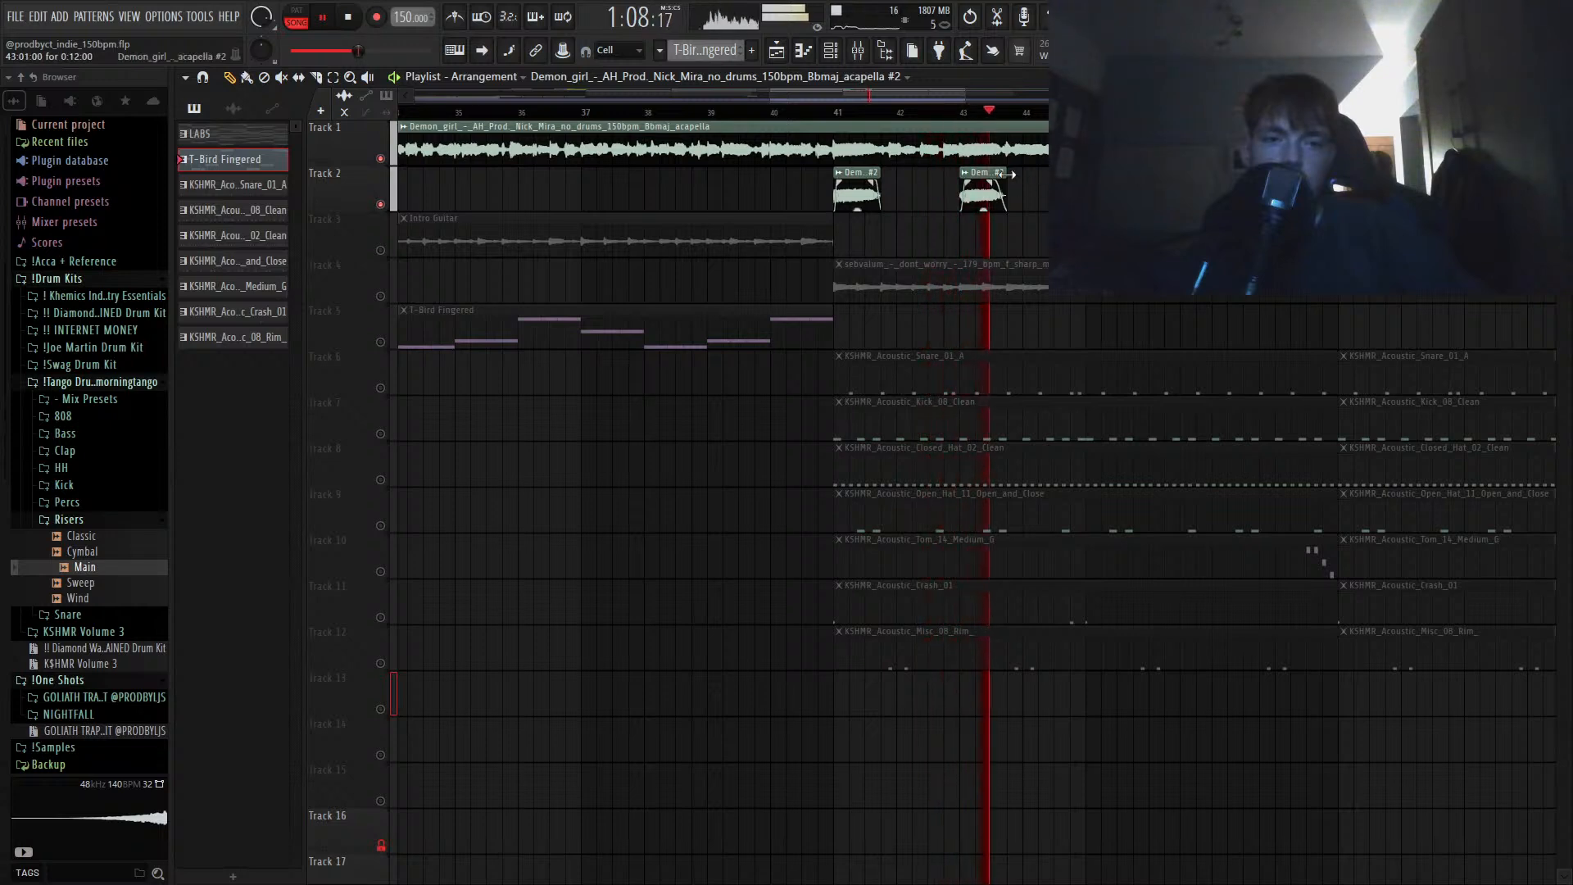
# Step: Add background vocal chops on Track 2, a short one at bar 45 and a longer one from bar 47 to 49, and play them
pyautogui.moveTo(1008, 174); pyautogui.dragTo(1066, 174)
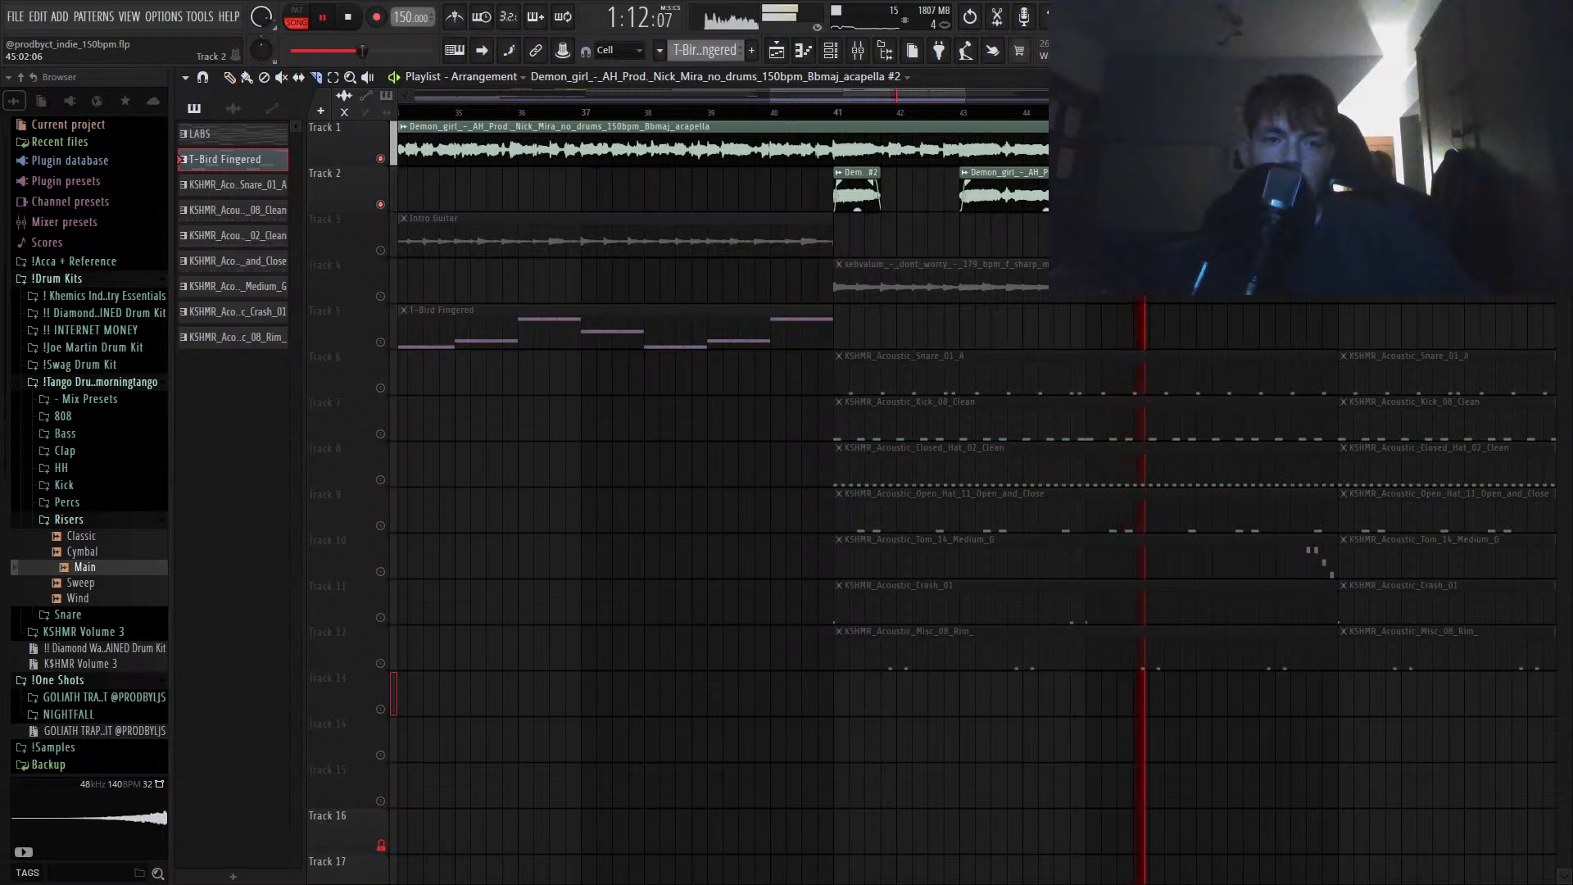
pyautogui.hotkey('ctrl', 'z')
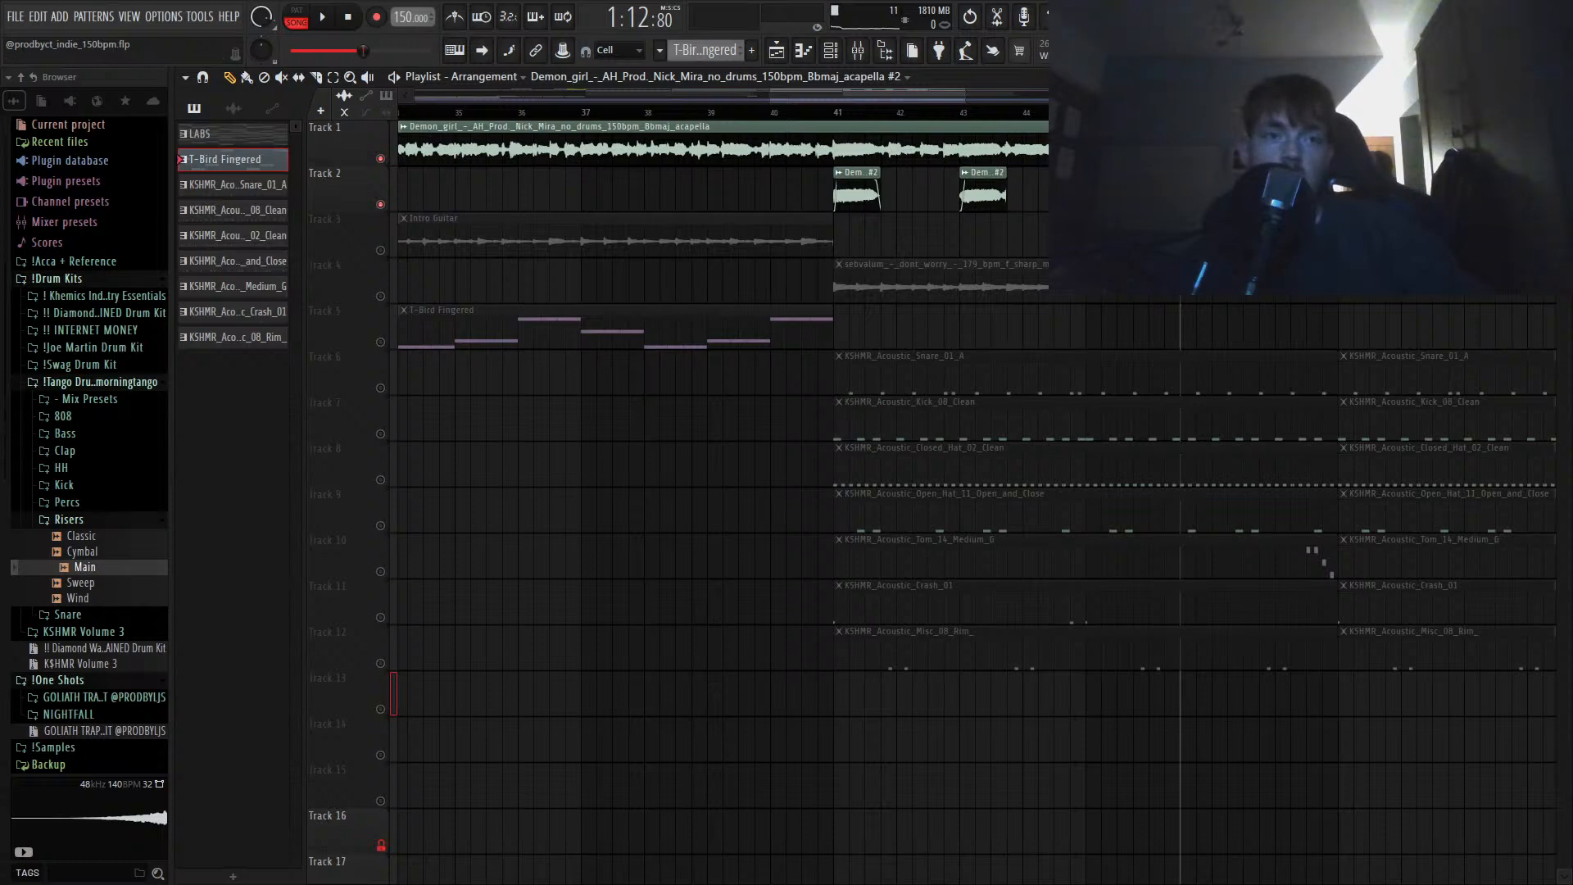
pyautogui.hscroll(1, 973, 487)
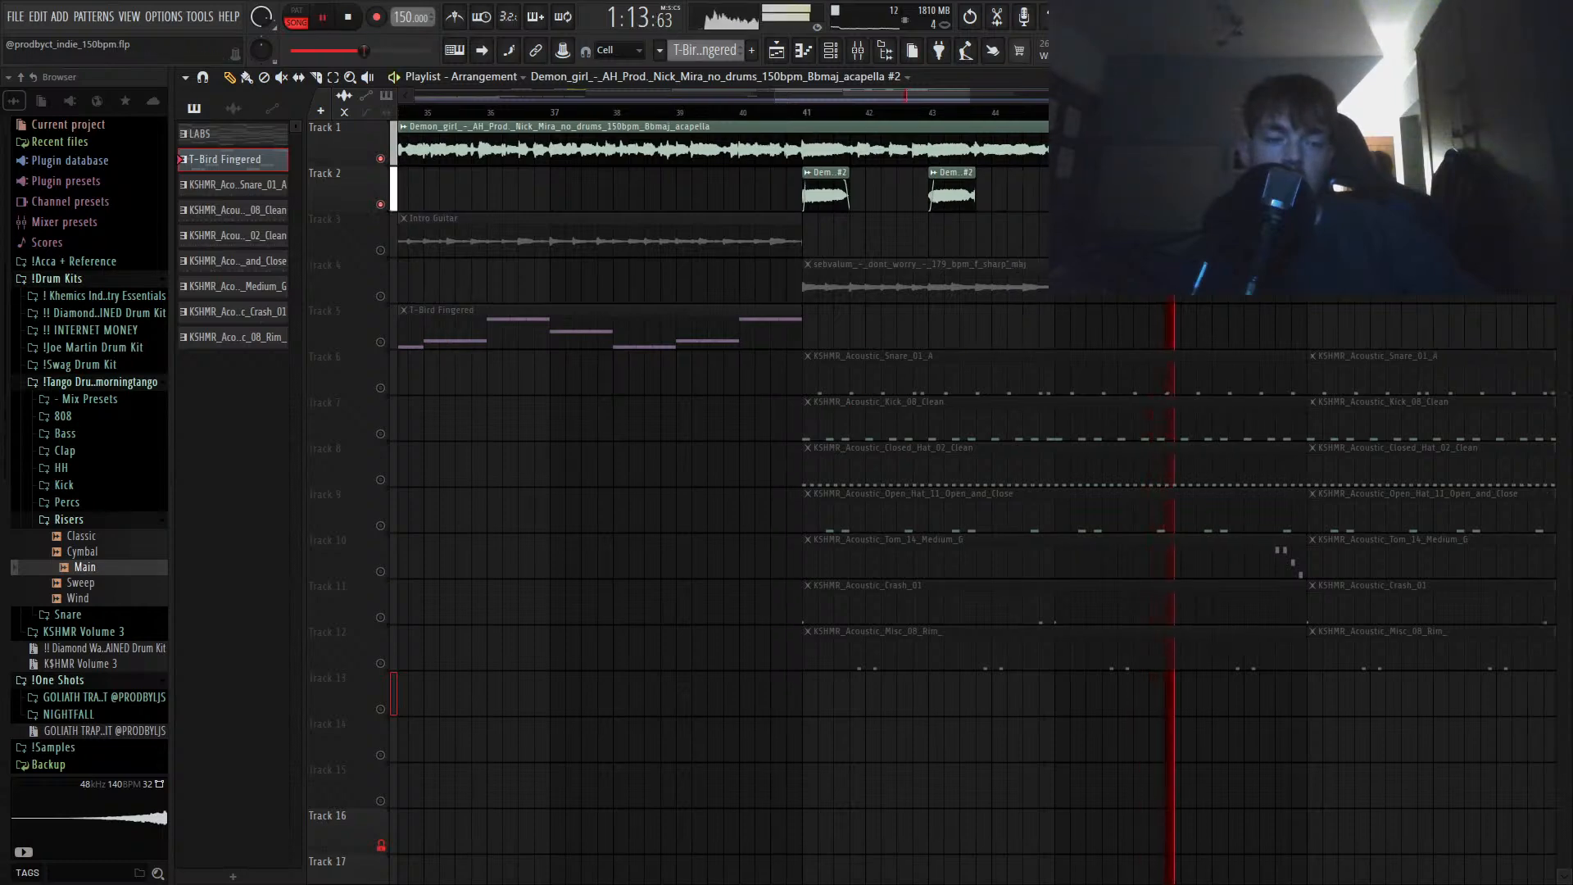
pyautogui.scroll(-6, 885, 228)
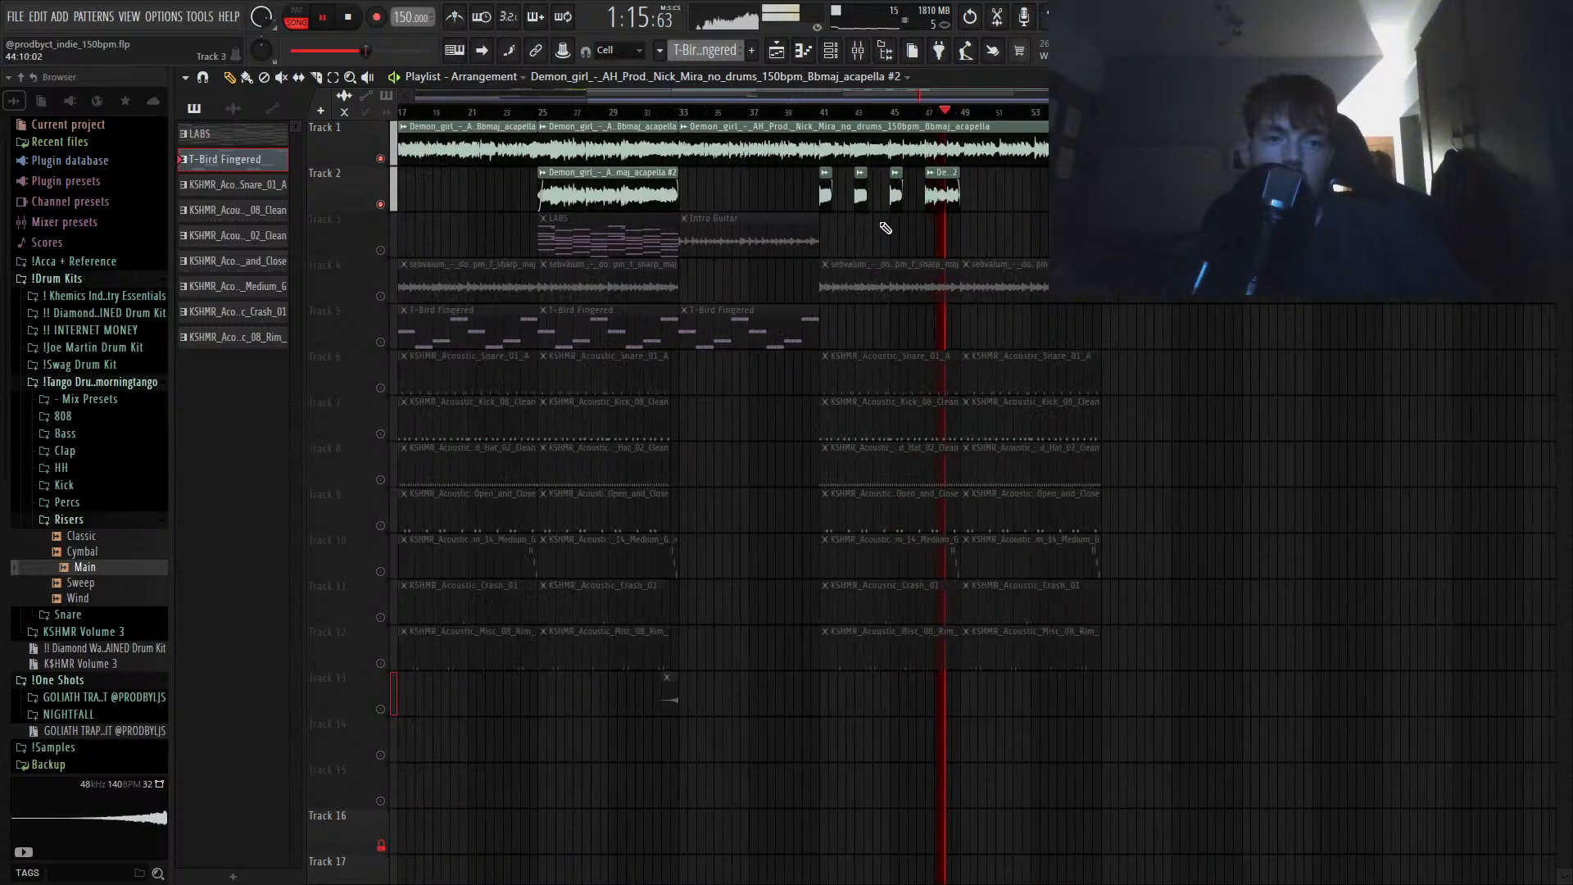
pyautogui.scroll(5, 886, 228)
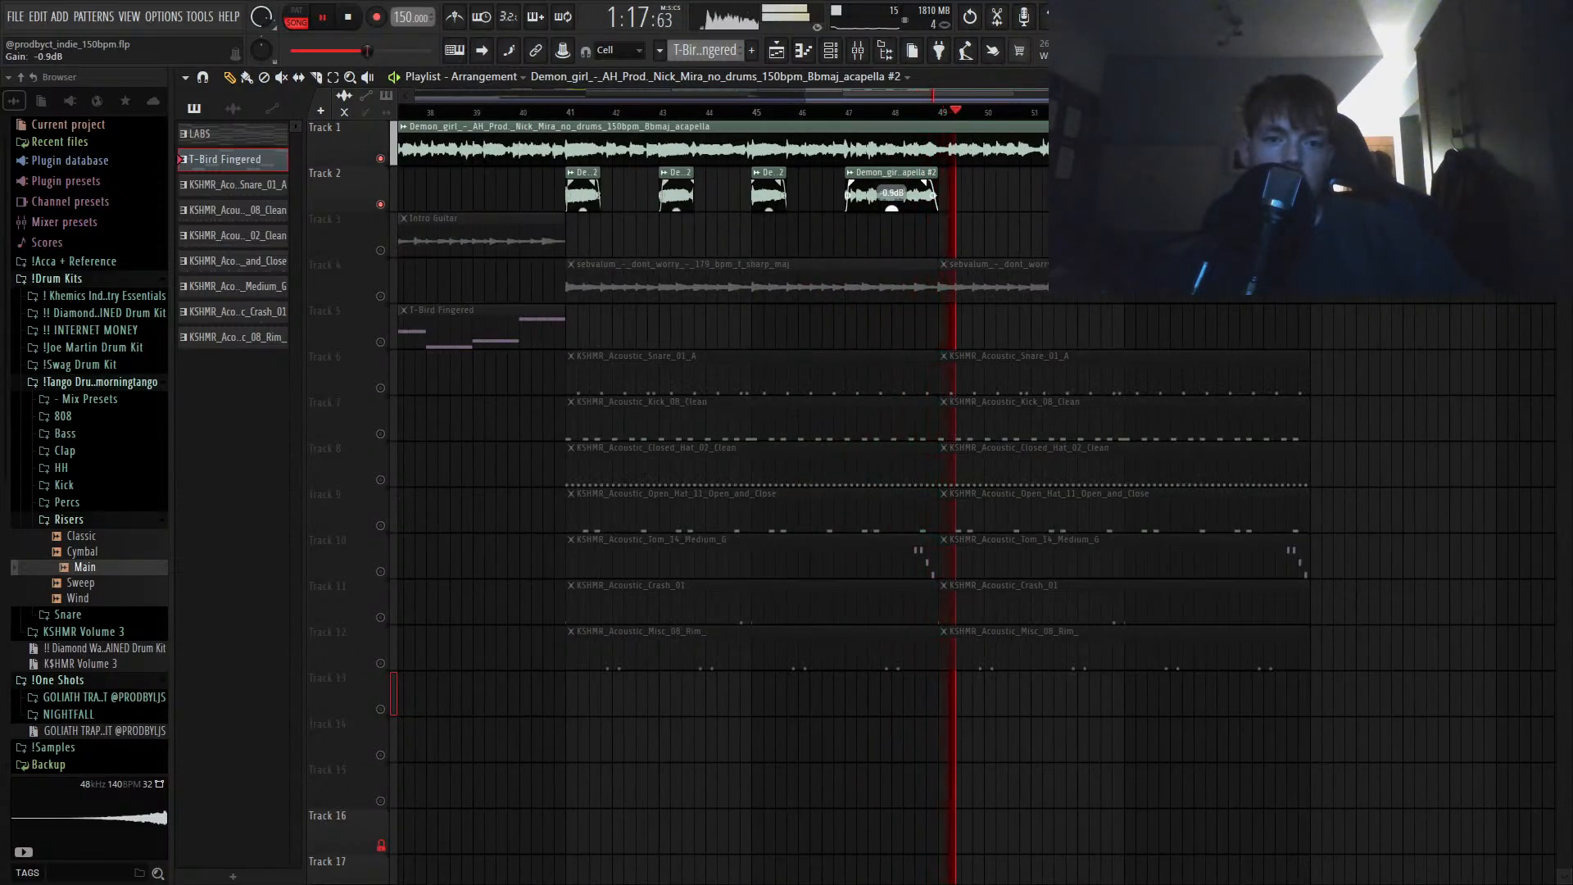
pyautogui.scroll(-6, 815, 147)
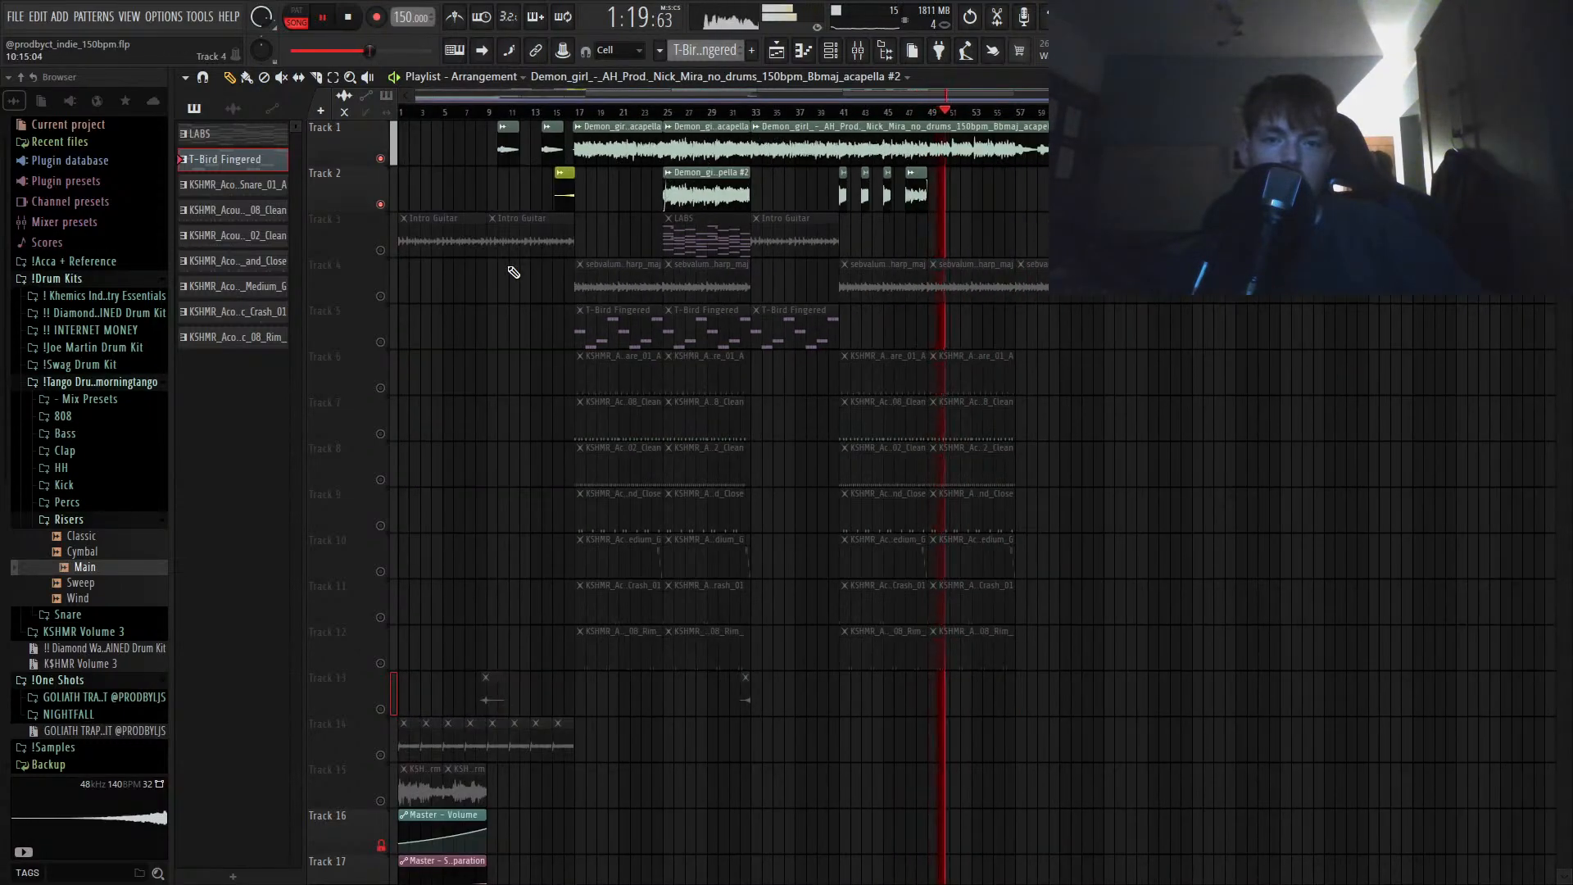
# Step: Unsolo the vocals so all tracks sound, and play the arrangement from bar 33
pyautogui.rightClick(381, 252)
pyautogui.rightClick(382, 251)
pyautogui.press('space')
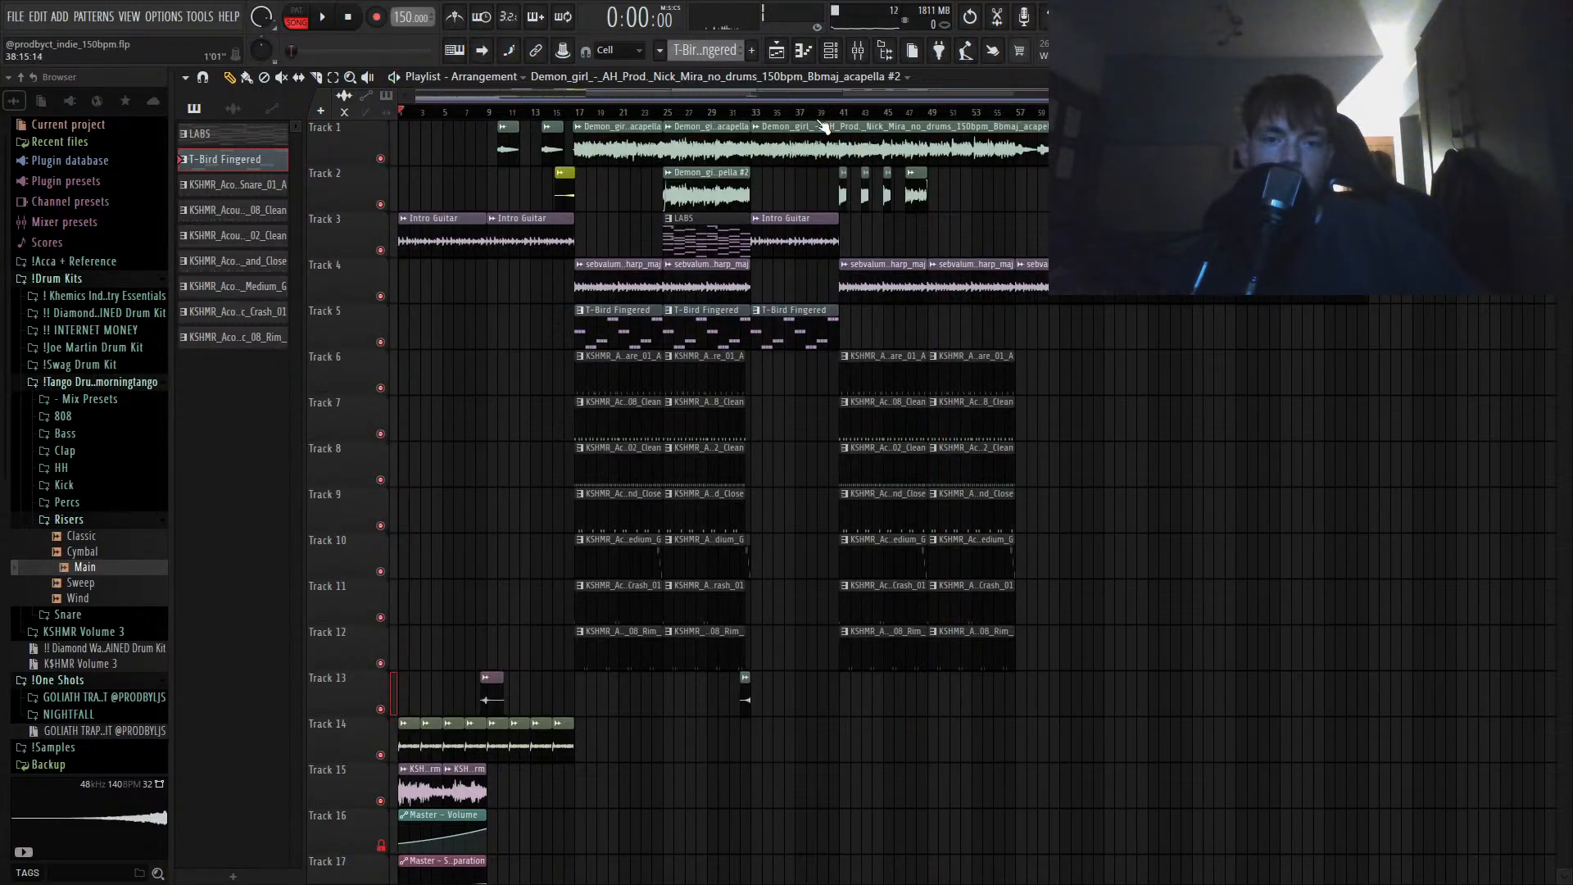
pyautogui.click(757, 114)
pyautogui.press('space')
# Step: Copy four KSHMR_Vinyl_Noise_05 clips on Track 14 into the drumless break from bar 33 to bar 41
pyautogui.scroll(-3, 808, 238)
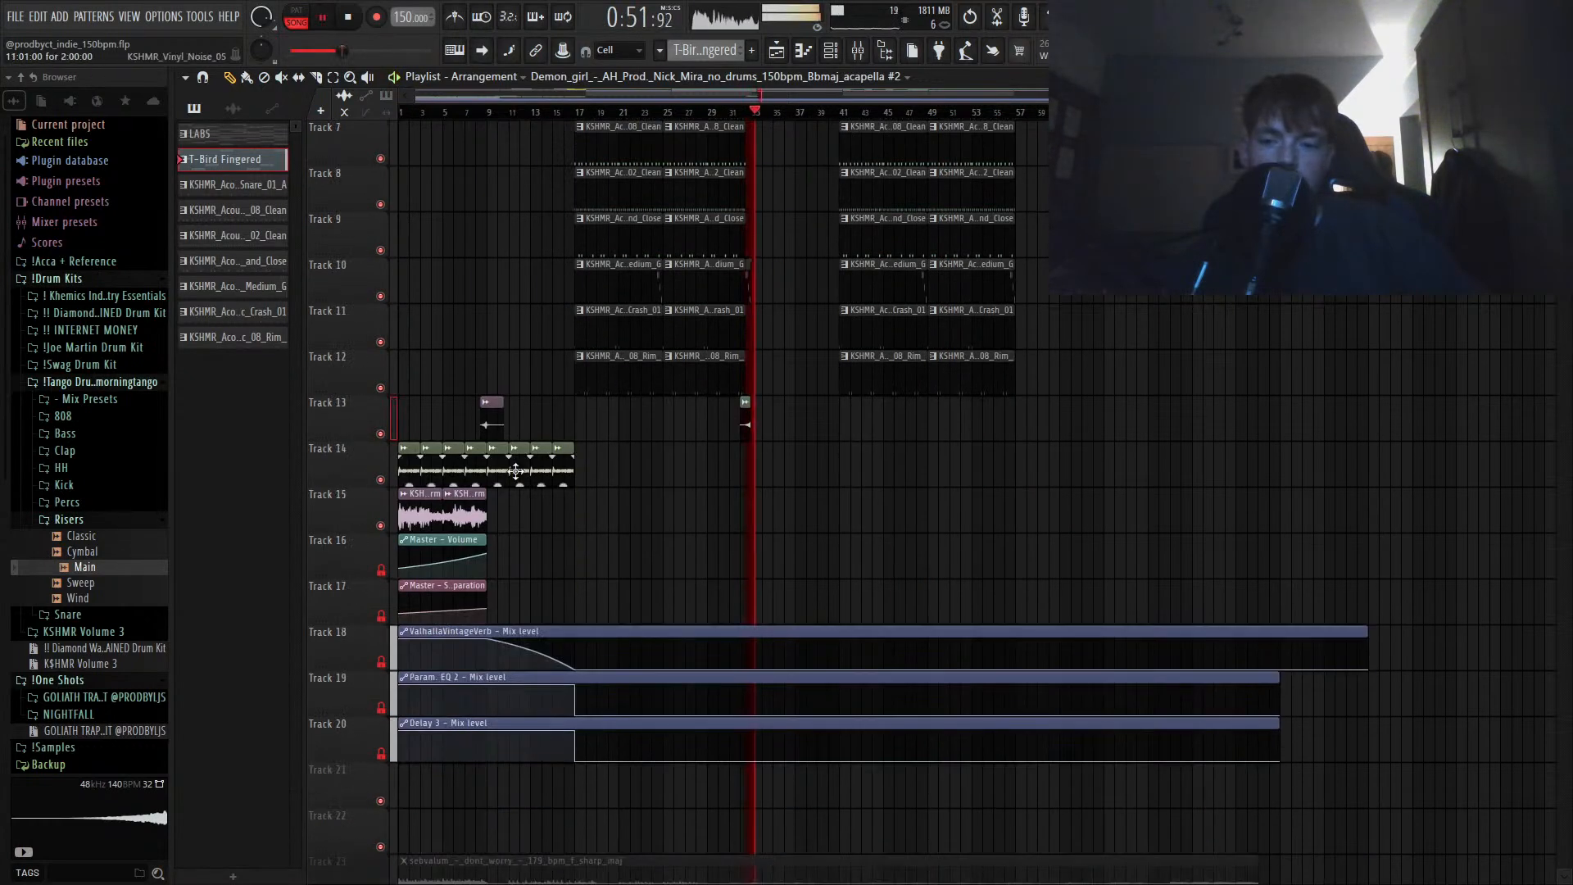
pyautogui.moveTo(515, 518); pyautogui.dragTo(429, 515)
pyautogui.moveTo(604, 470); pyautogui.dragTo(773, 475)
pyautogui.scroll(3, 773, 474)
pyautogui.scroll(-5, 729, 512)
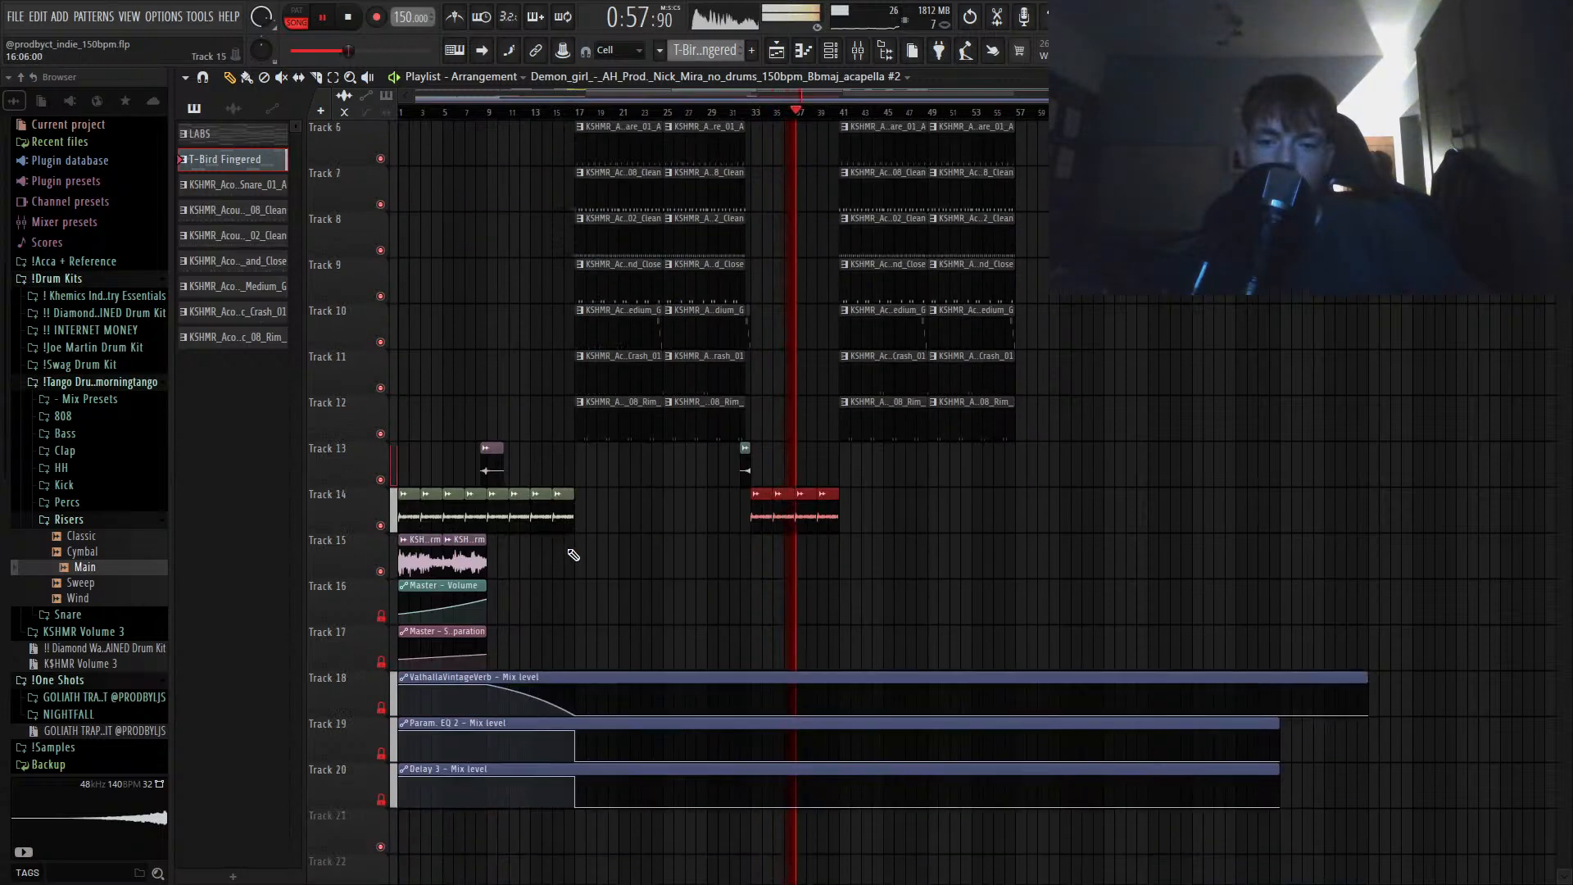
# Step: Collapse the Tango drum kit folder, hear out the break and review the drums and vocal chops from bar 41
pyautogui.moveTo(523, 560); pyautogui.dragTo(428, 561)
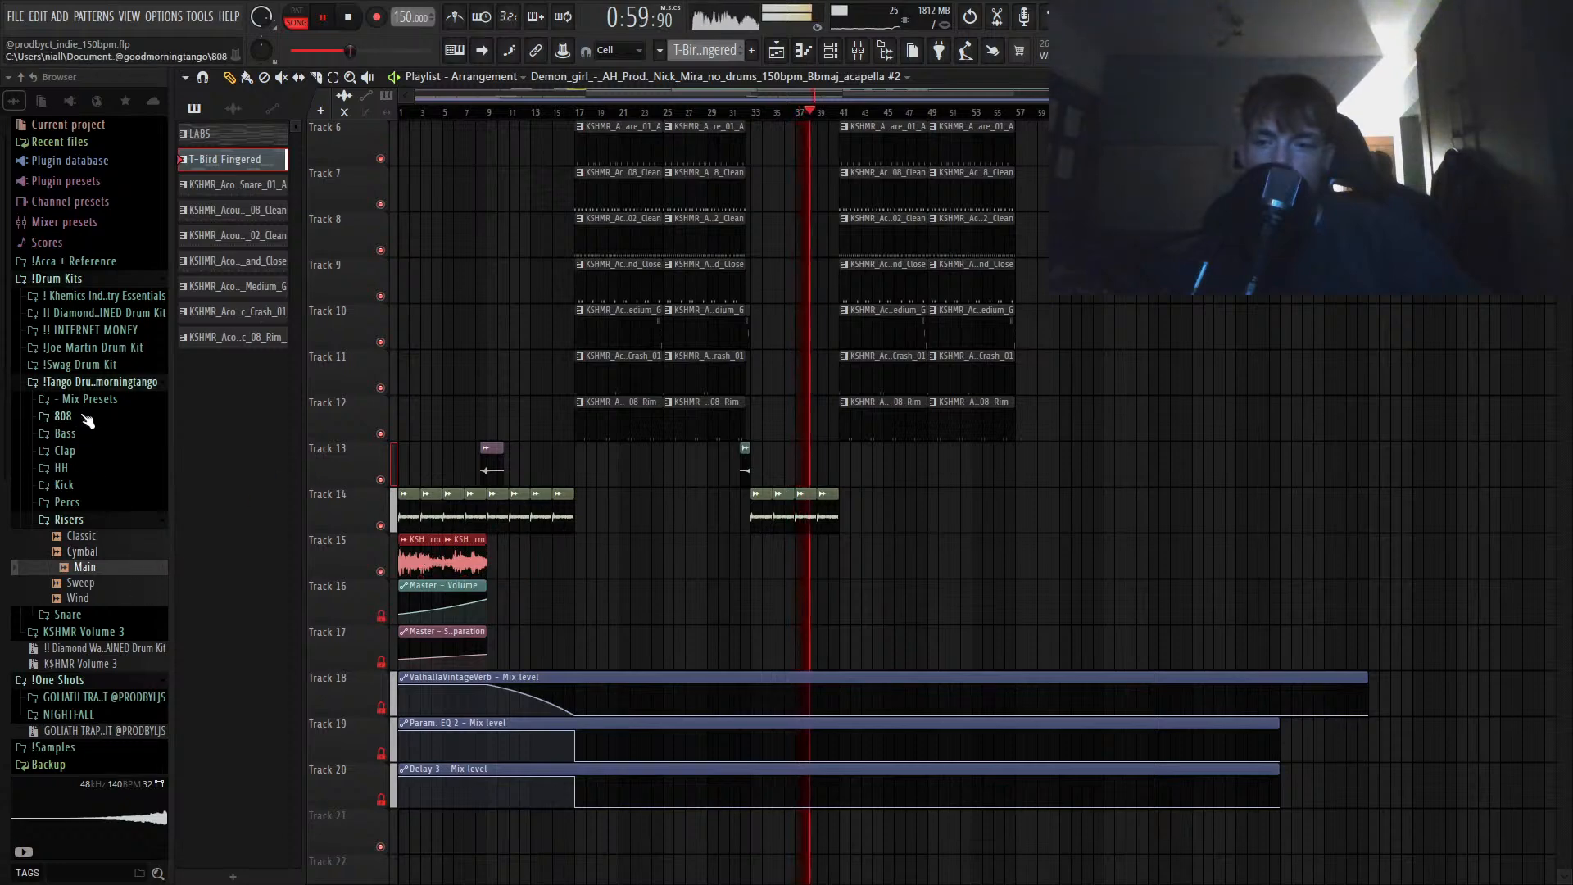
pyautogui.click(86, 382)
pyautogui.scroll(5, 842, 449)
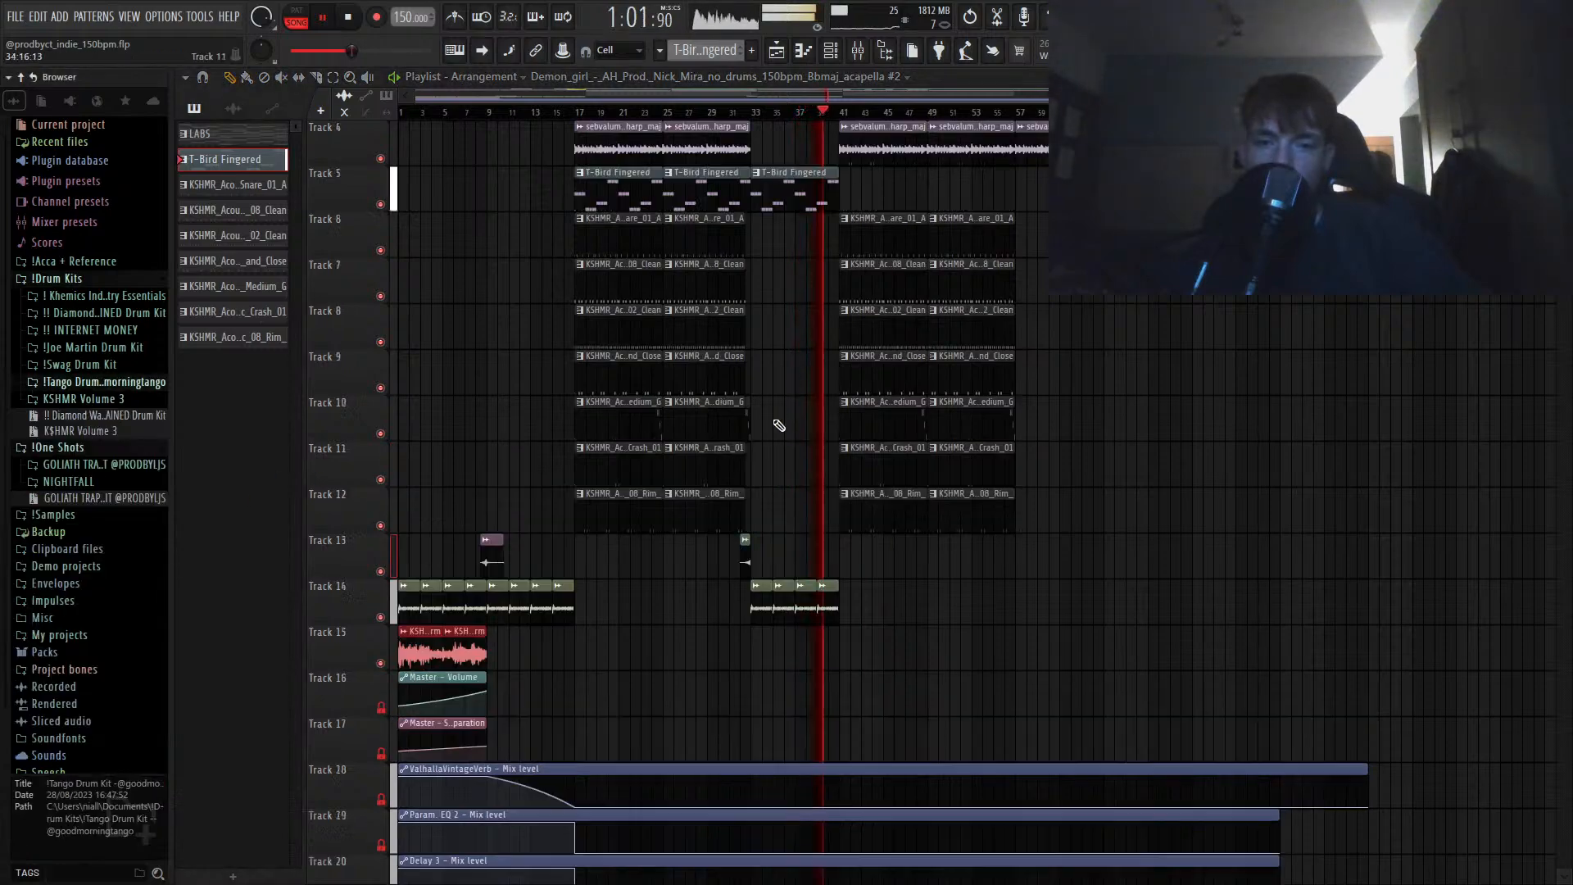
pyautogui.scroll(5, 757, 563)
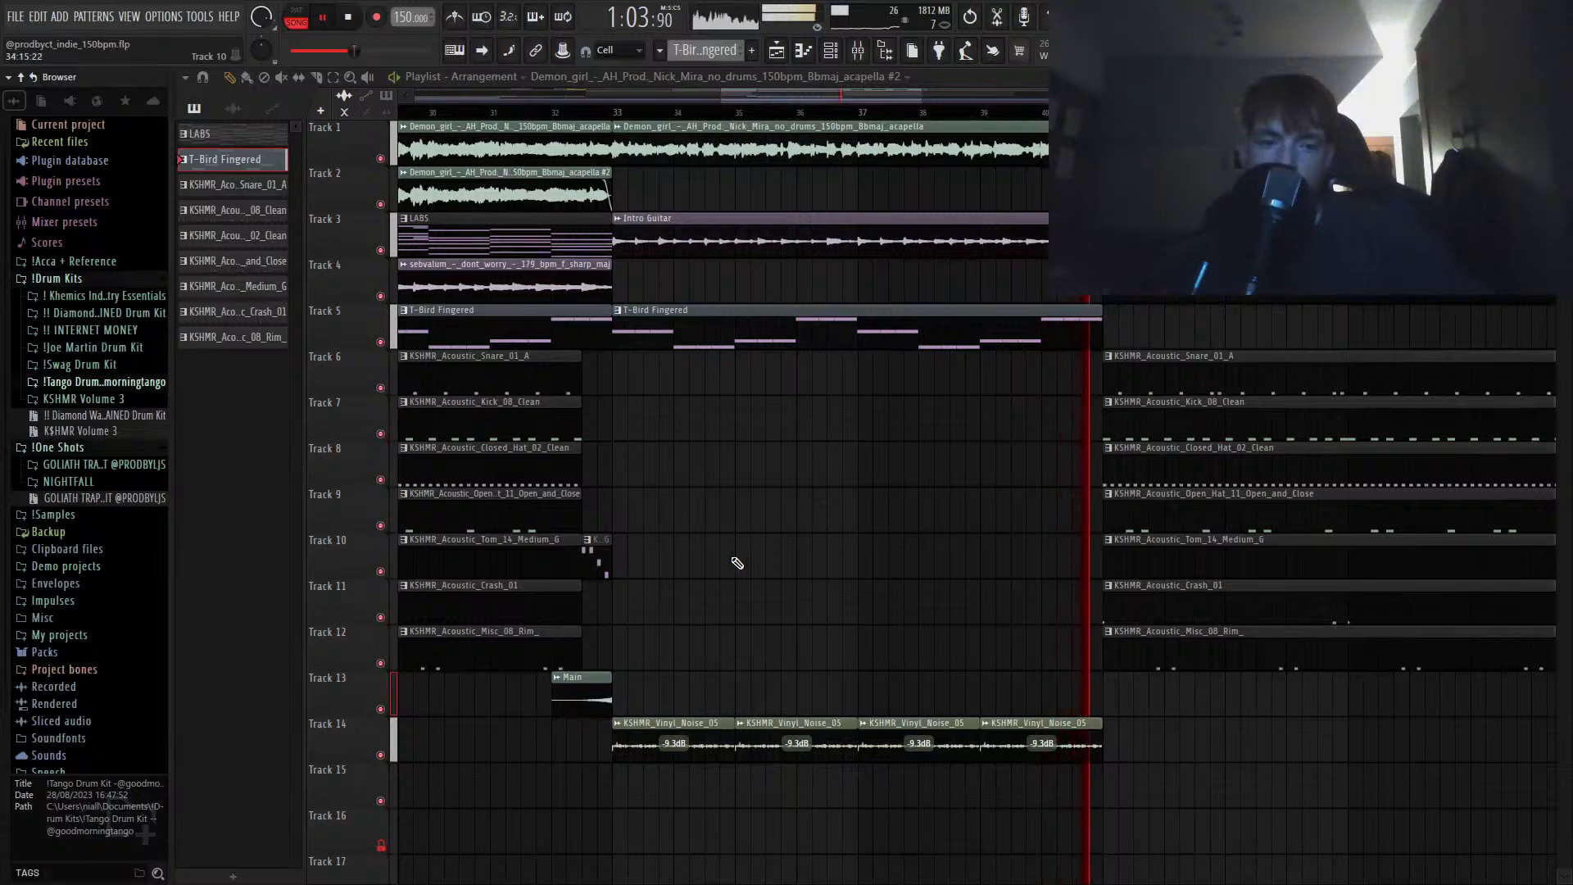
pyautogui.press('space')
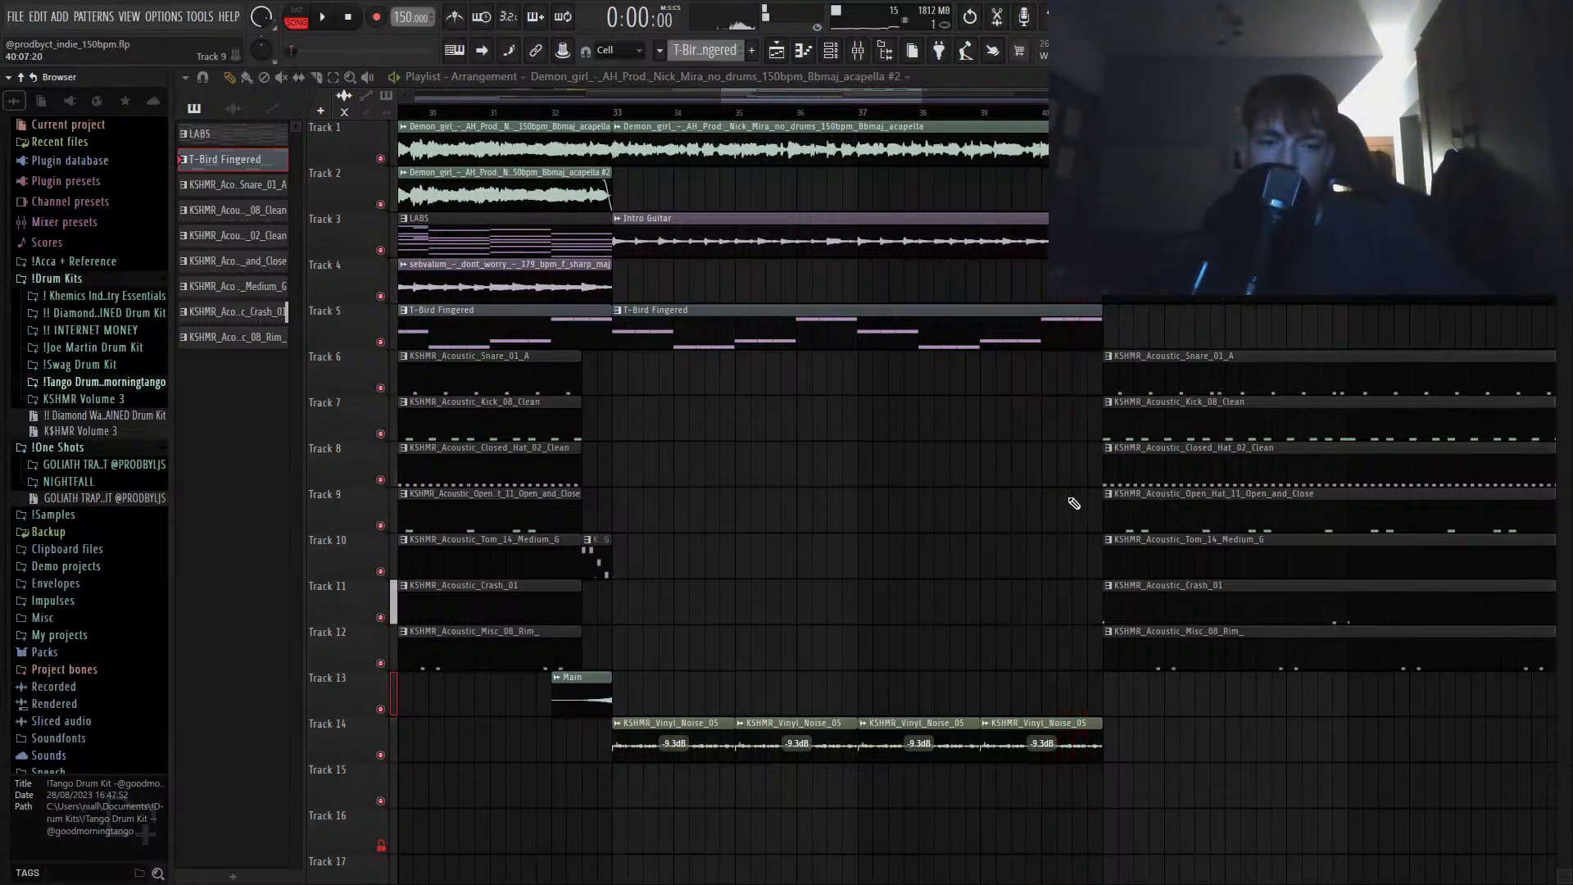
pyautogui.scroll(-3, 1074, 503)
pyautogui.scroll(5, 1245, 455)
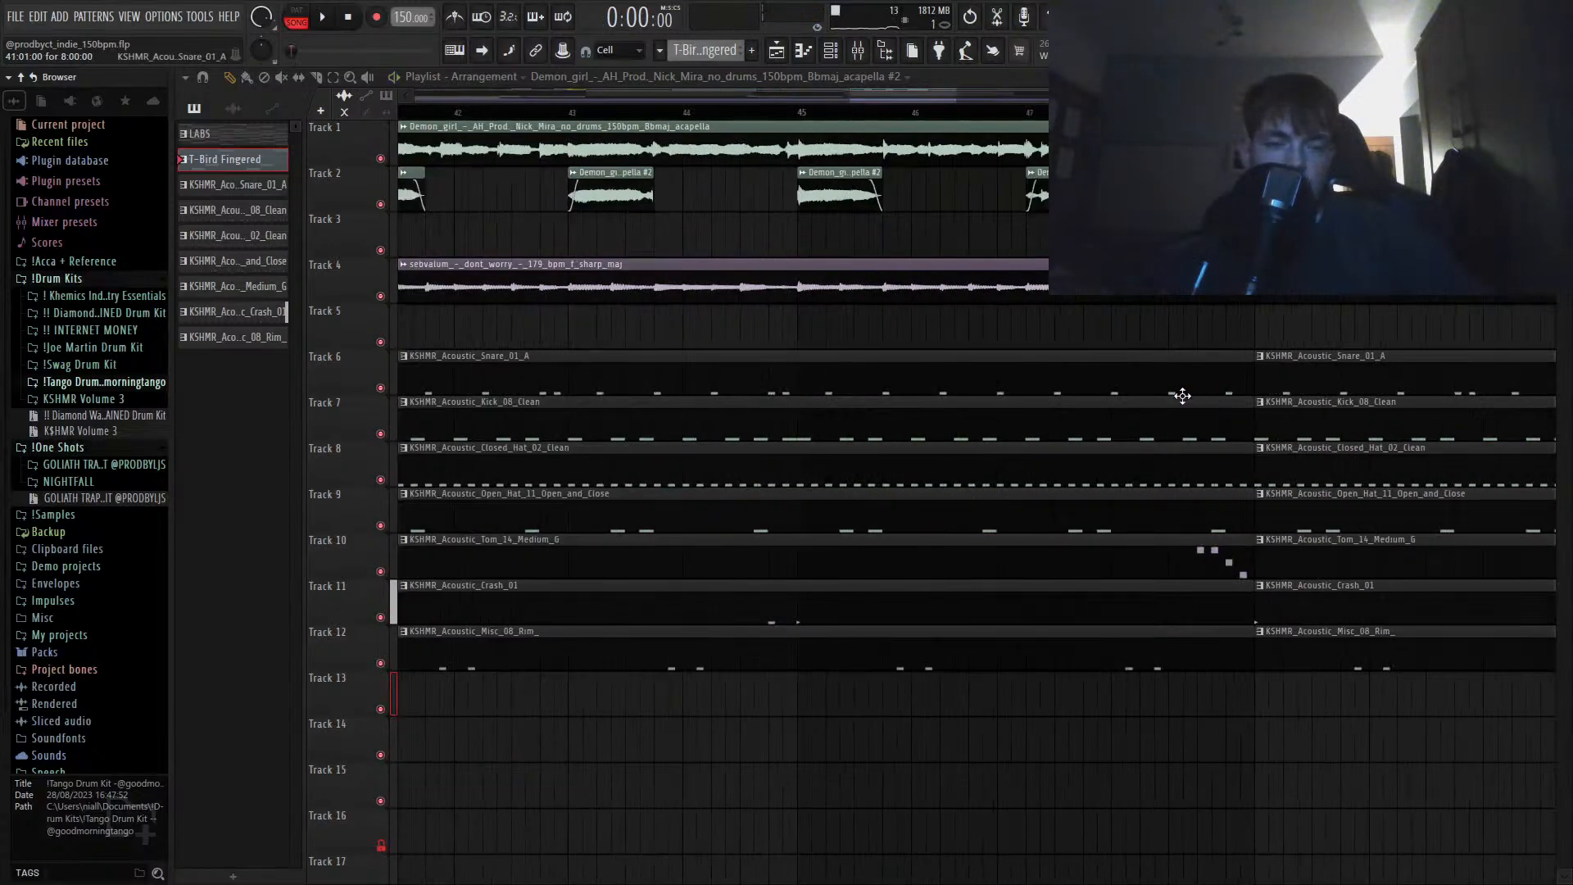
pyautogui.scroll(-3, 1182, 396)
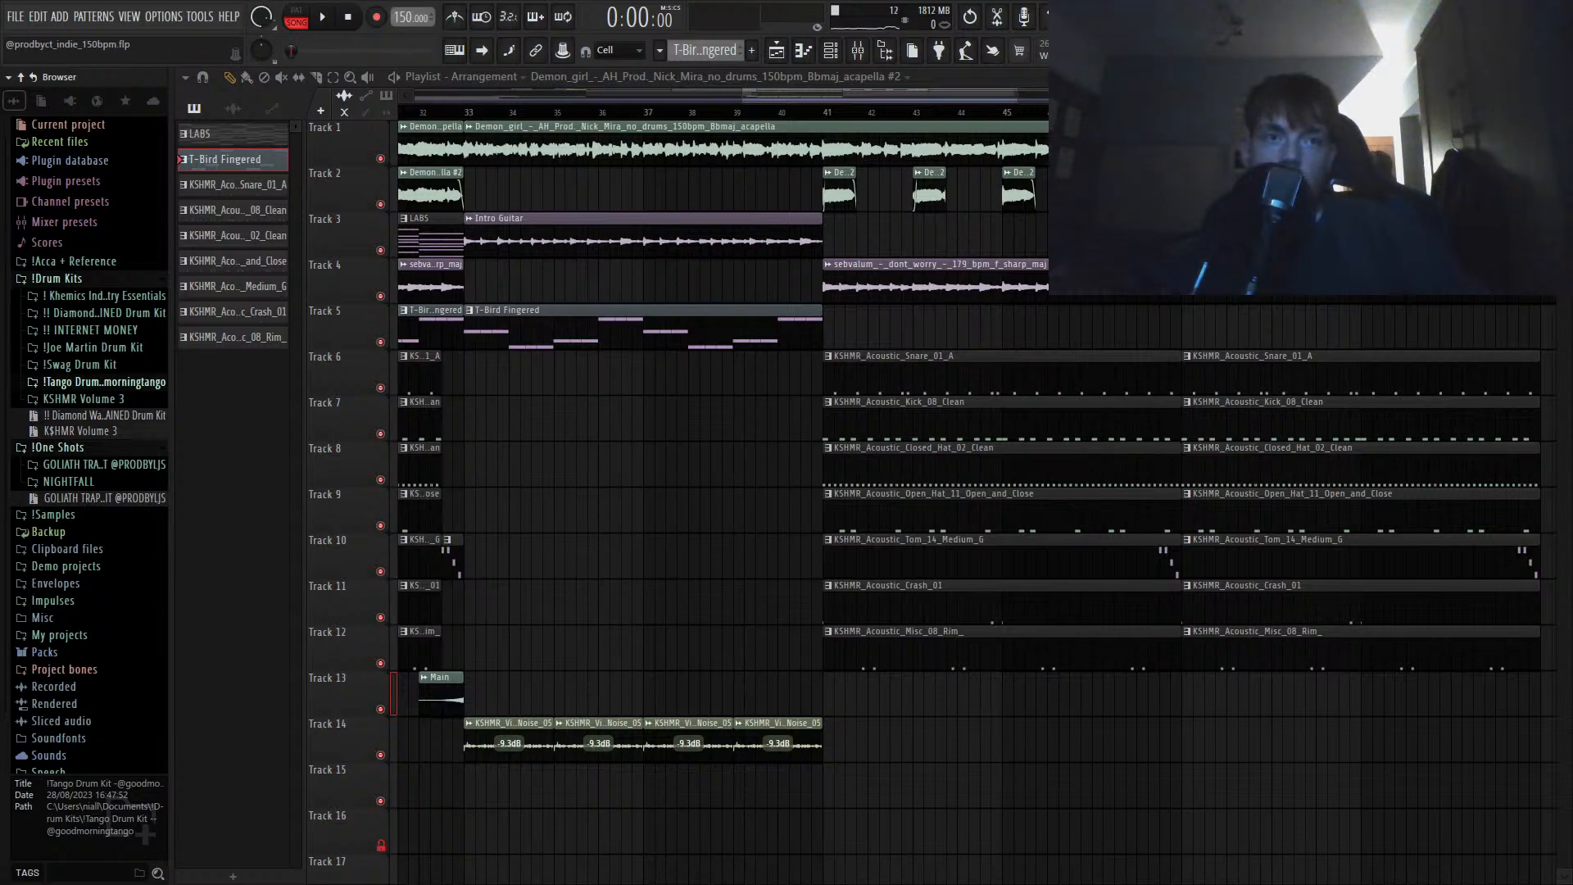
# Step: Copy the acoustic snare pattern on Track 6 into the break and keep only its last bar, from bar 40 to 41
pyautogui.scroll(-3, 1098, 377)
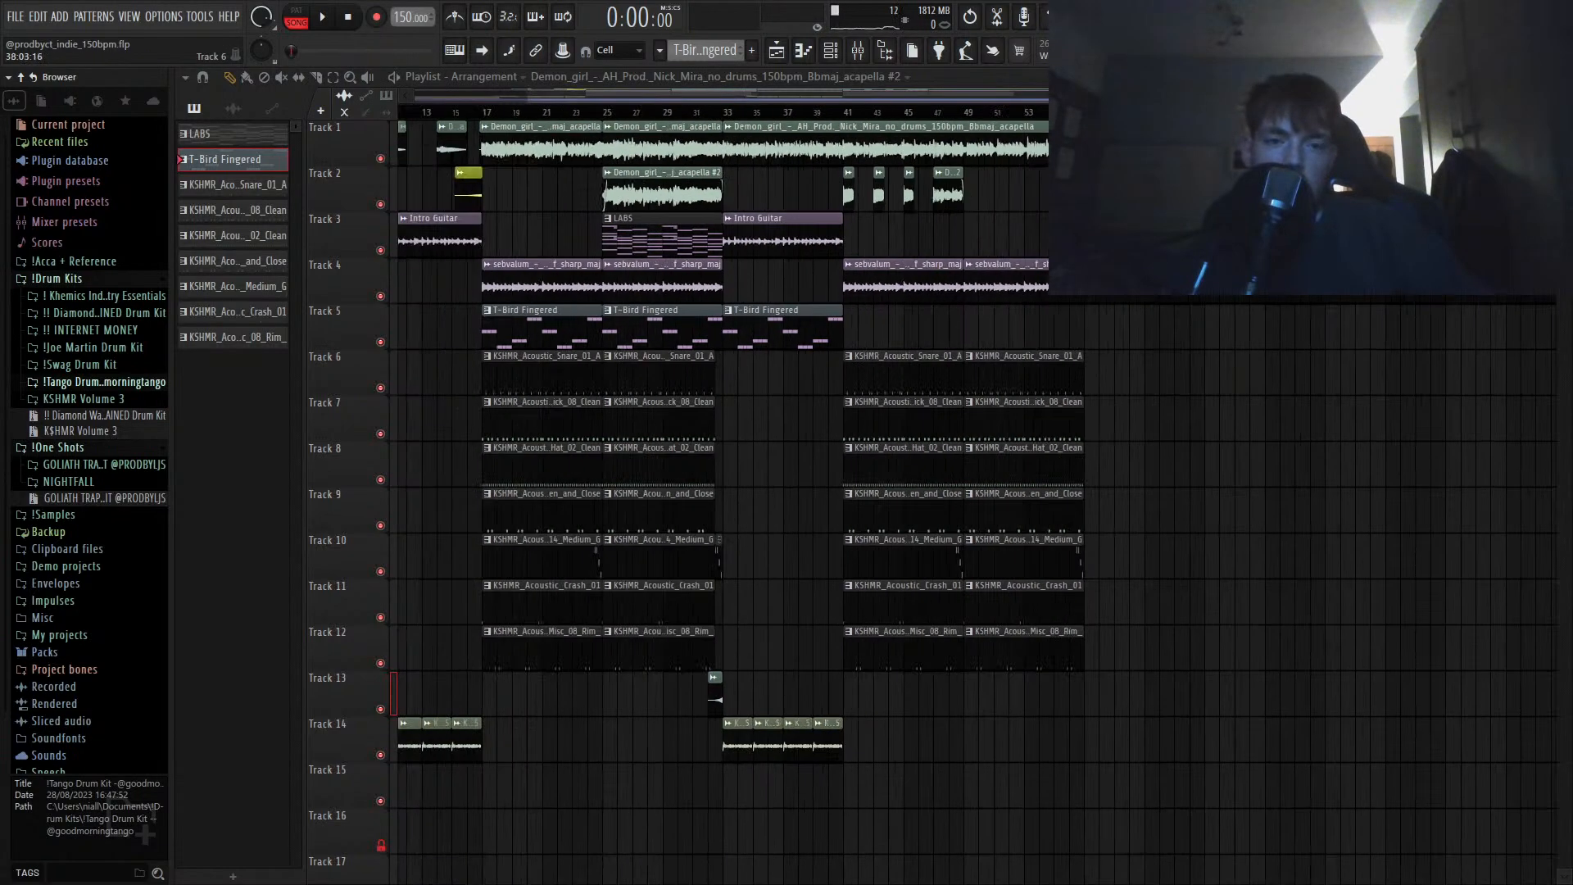
pyautogui.moveTo(1024, 373); pyautogui.dragTo(788, 363)
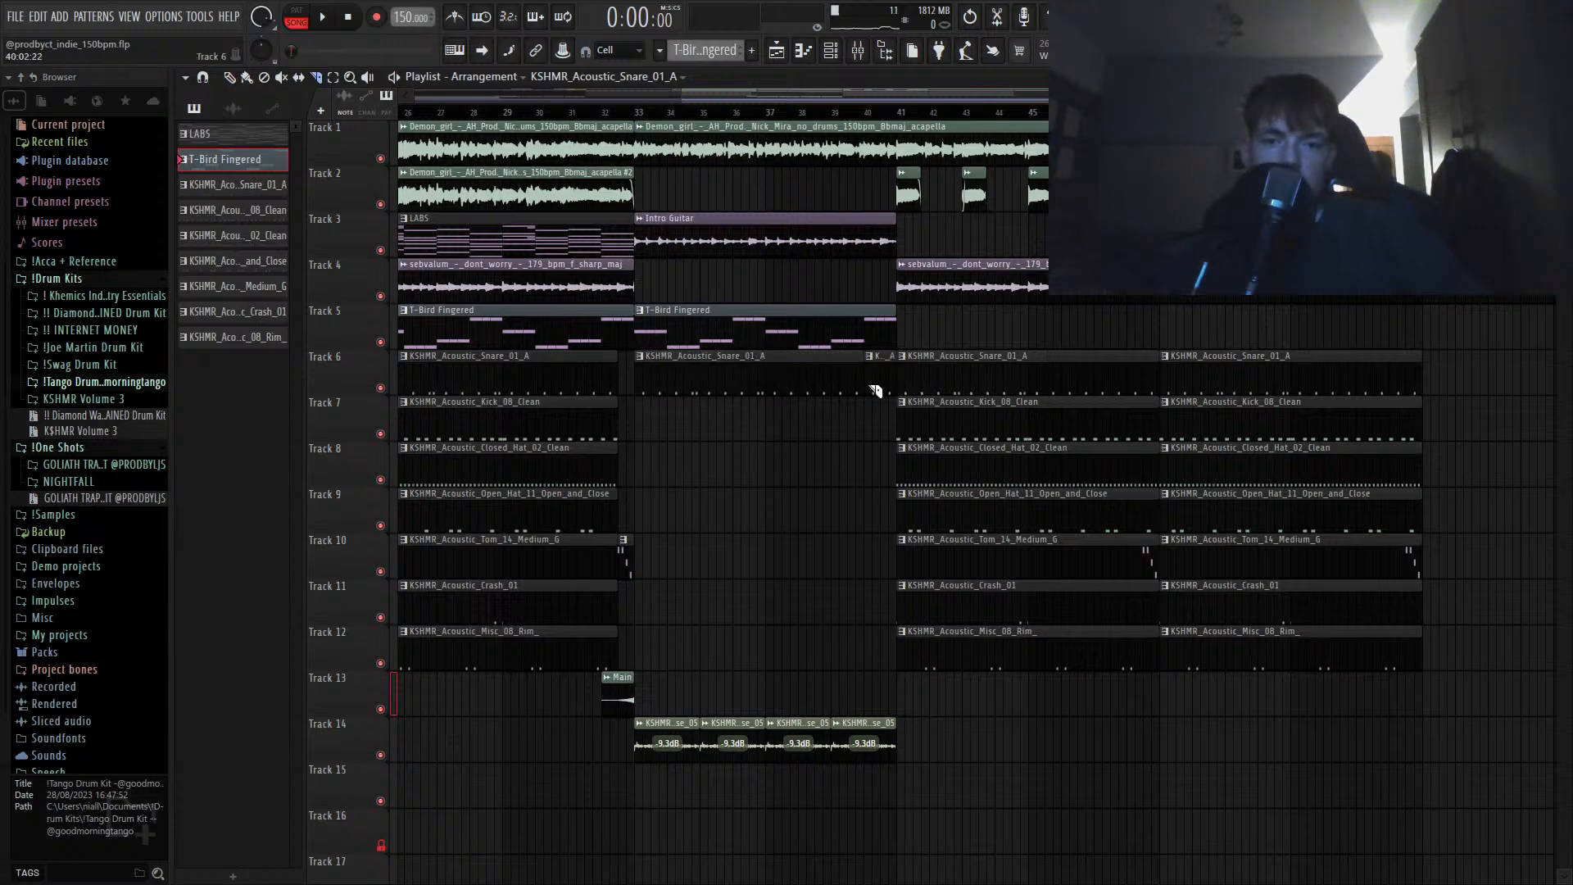
pyautogui.hotkey('ctrl', 'z')
pyautogui.scroll(-4, 820, 400)
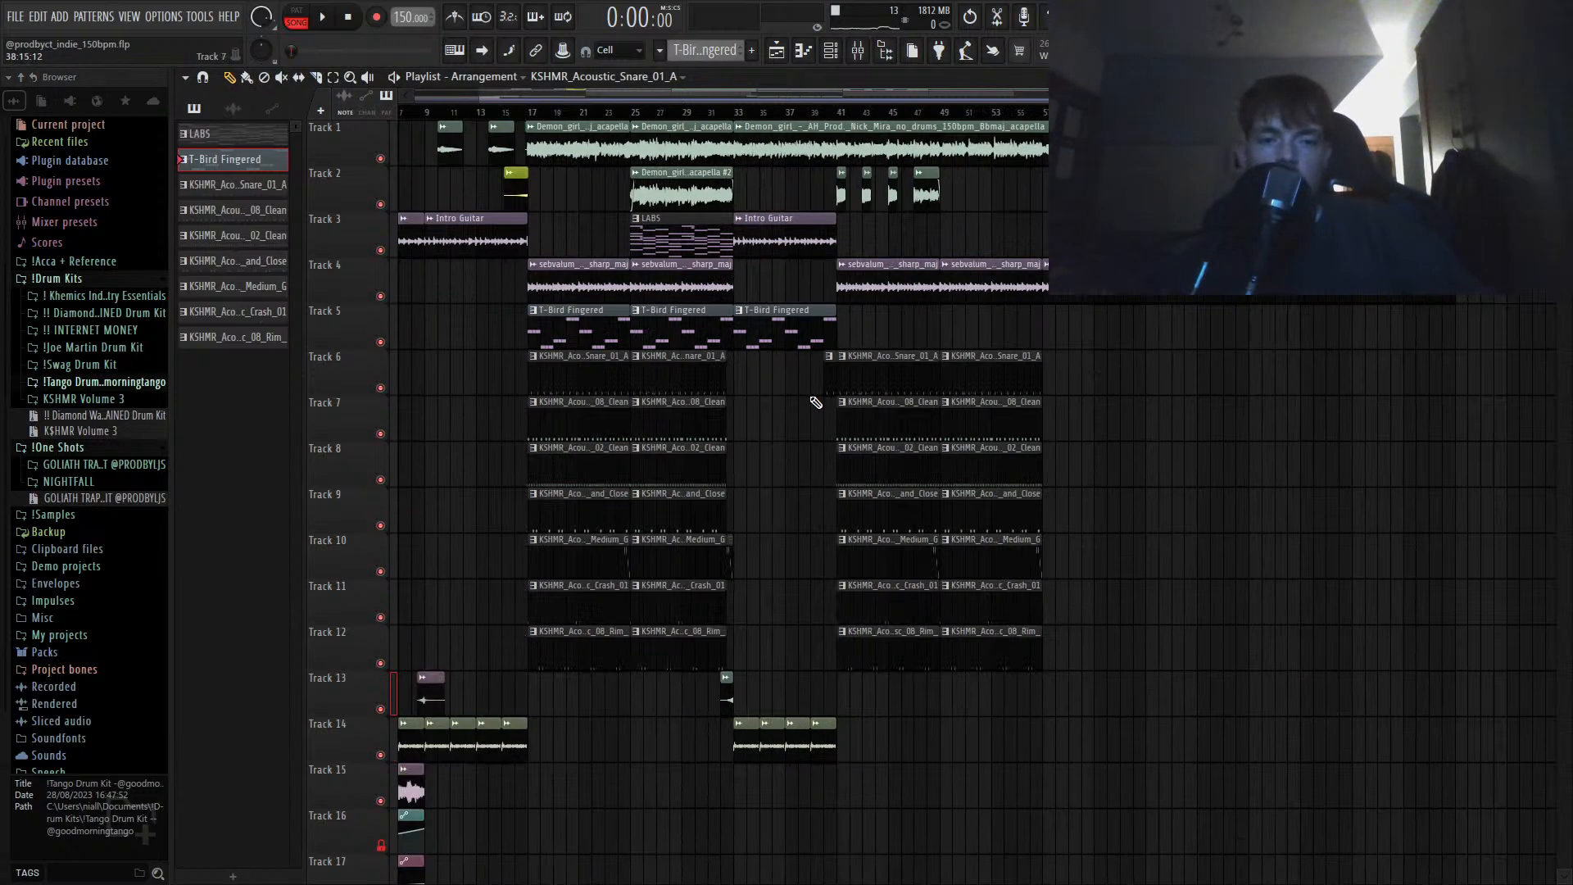
pyautogui.scroll(8, 738, 639)
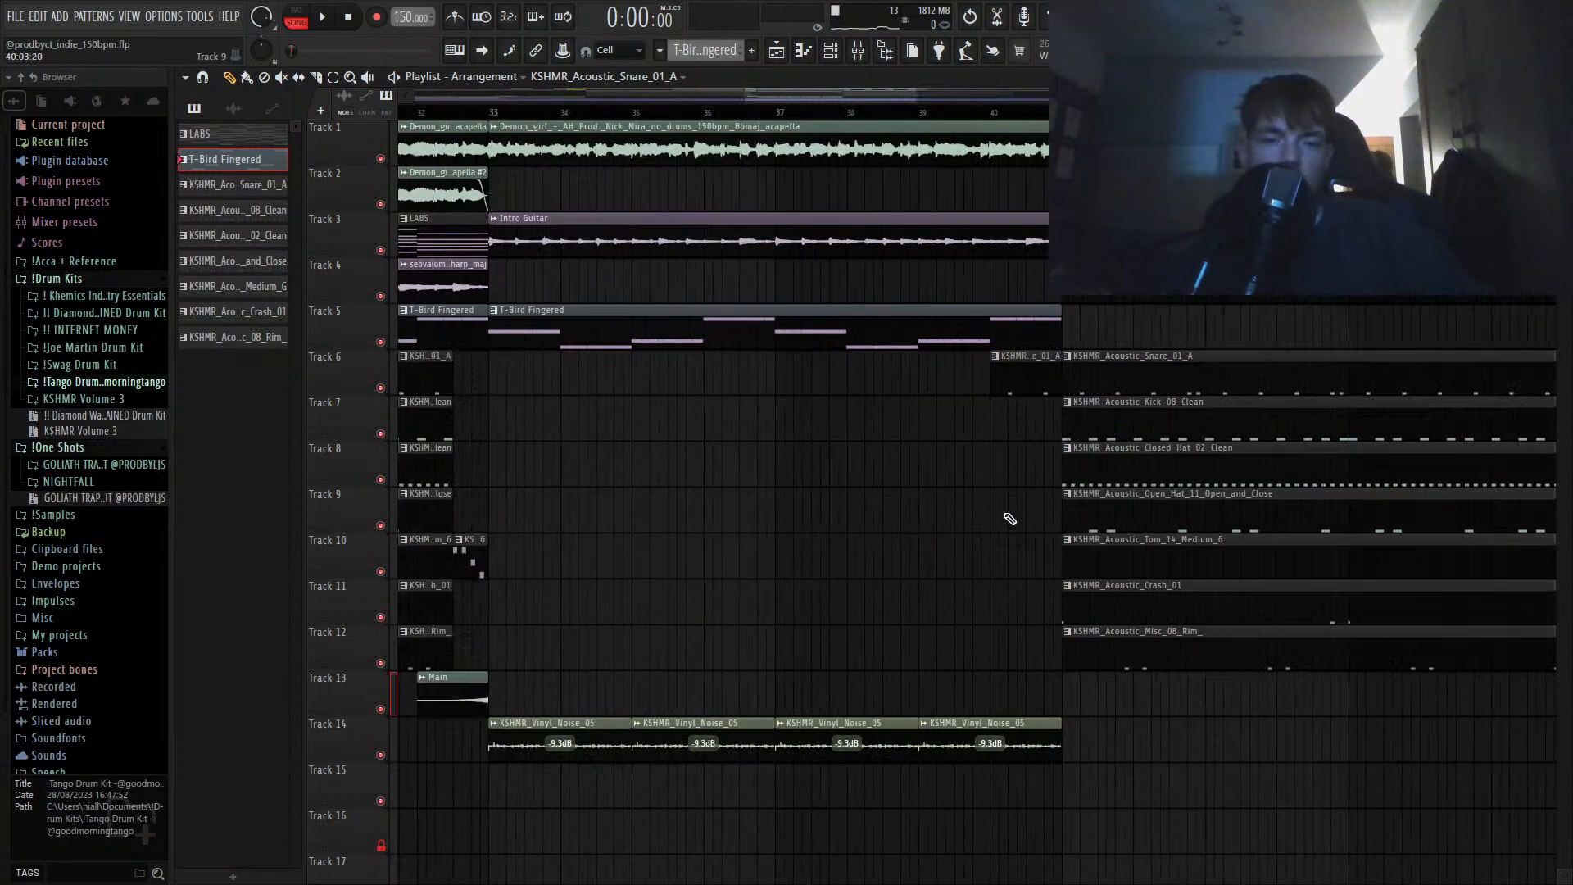
pyautogui.scroll(-3, 1014, 501)
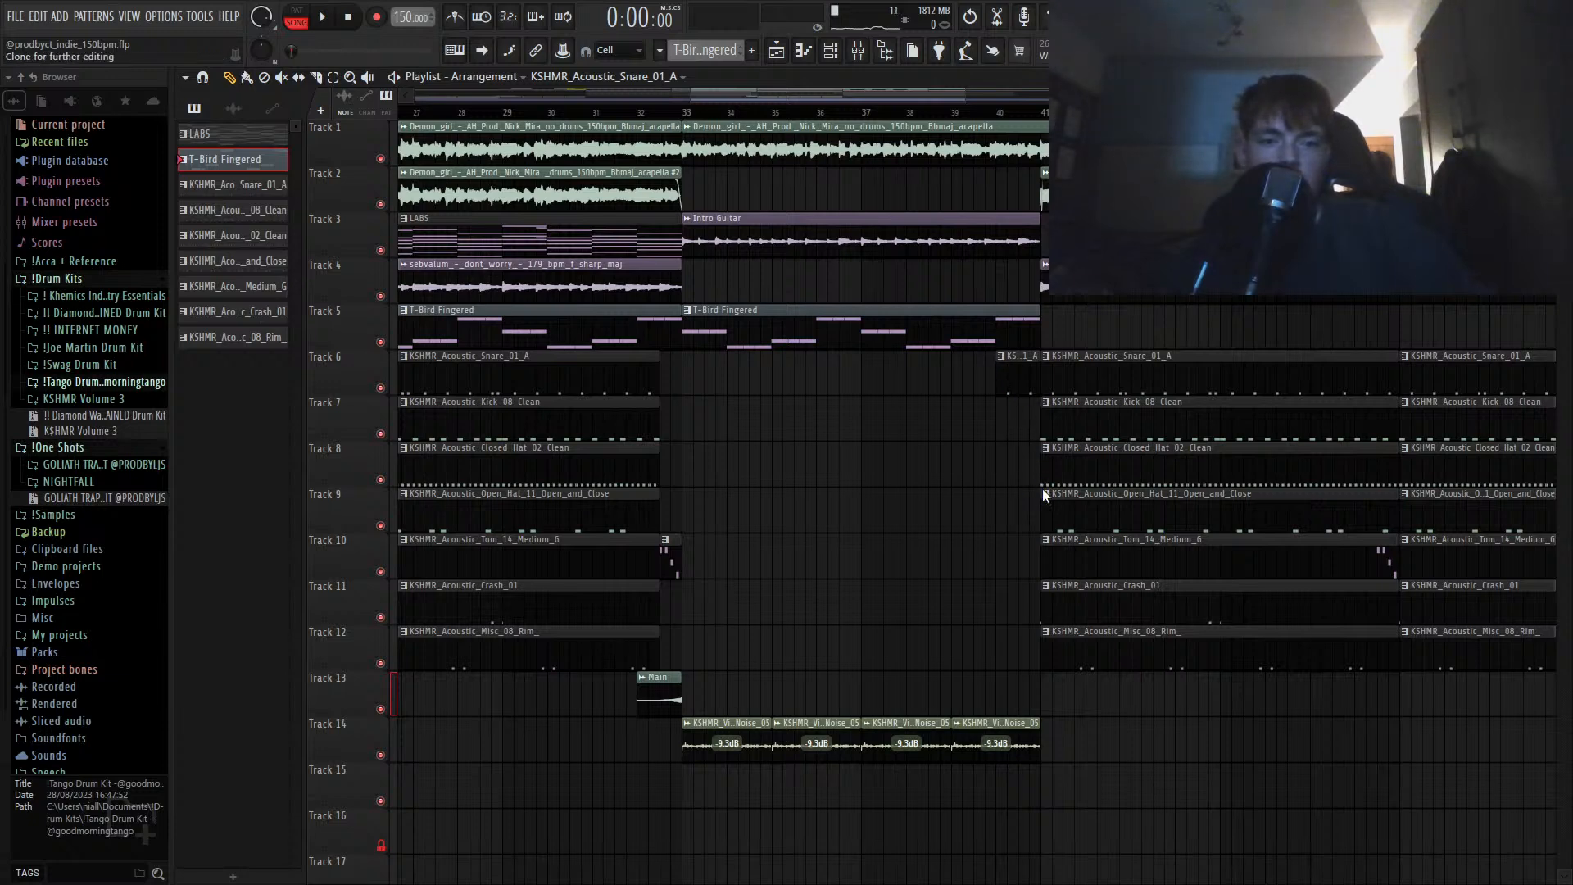
# Step: Make the bar 40 snare clip unique and rewrite it as a fill of four rising C5 hits with two quieter G4 hits
pyautogui.doubleClick(1016, 381)
pyautogui.scroll(5, 567, 416)
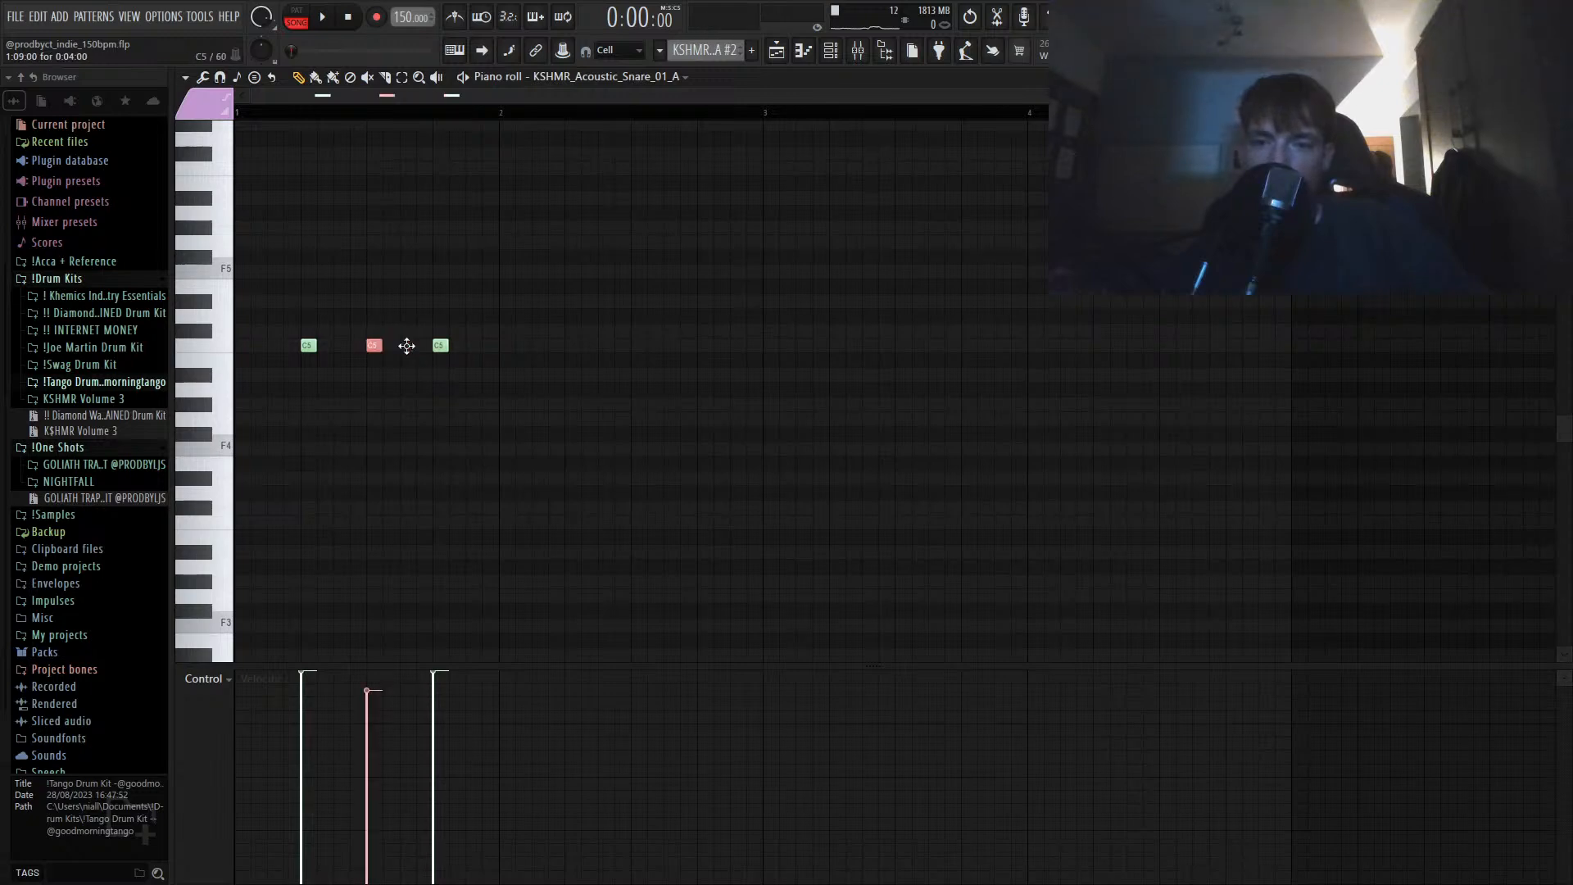
pyautogui.click(421, 346)
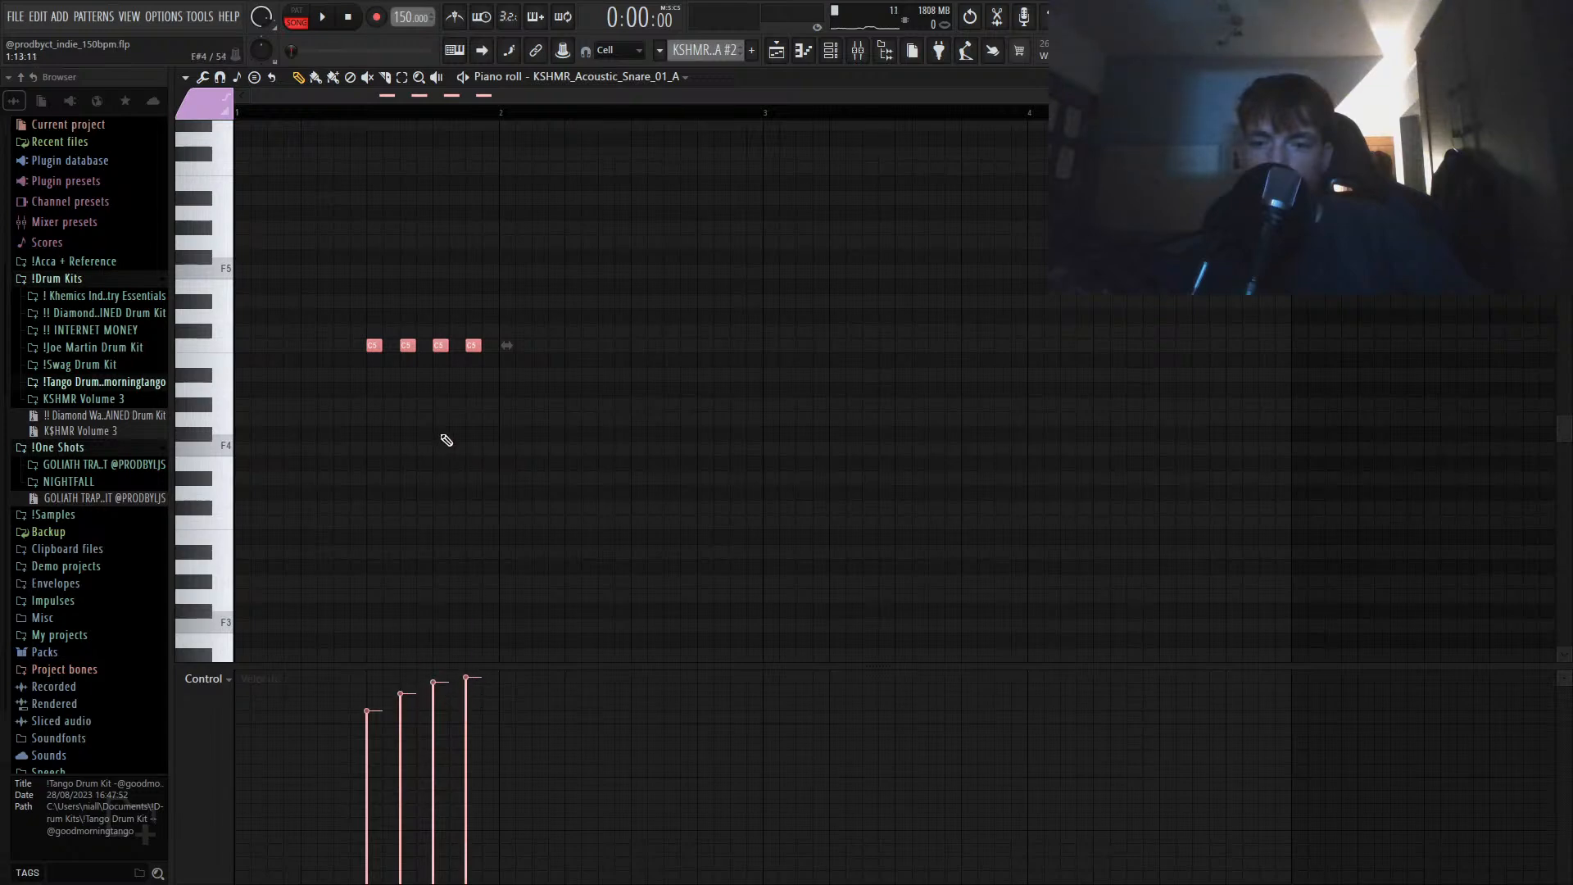
pyautogui.click(442, 418)
pyautogui.click(472, 420)
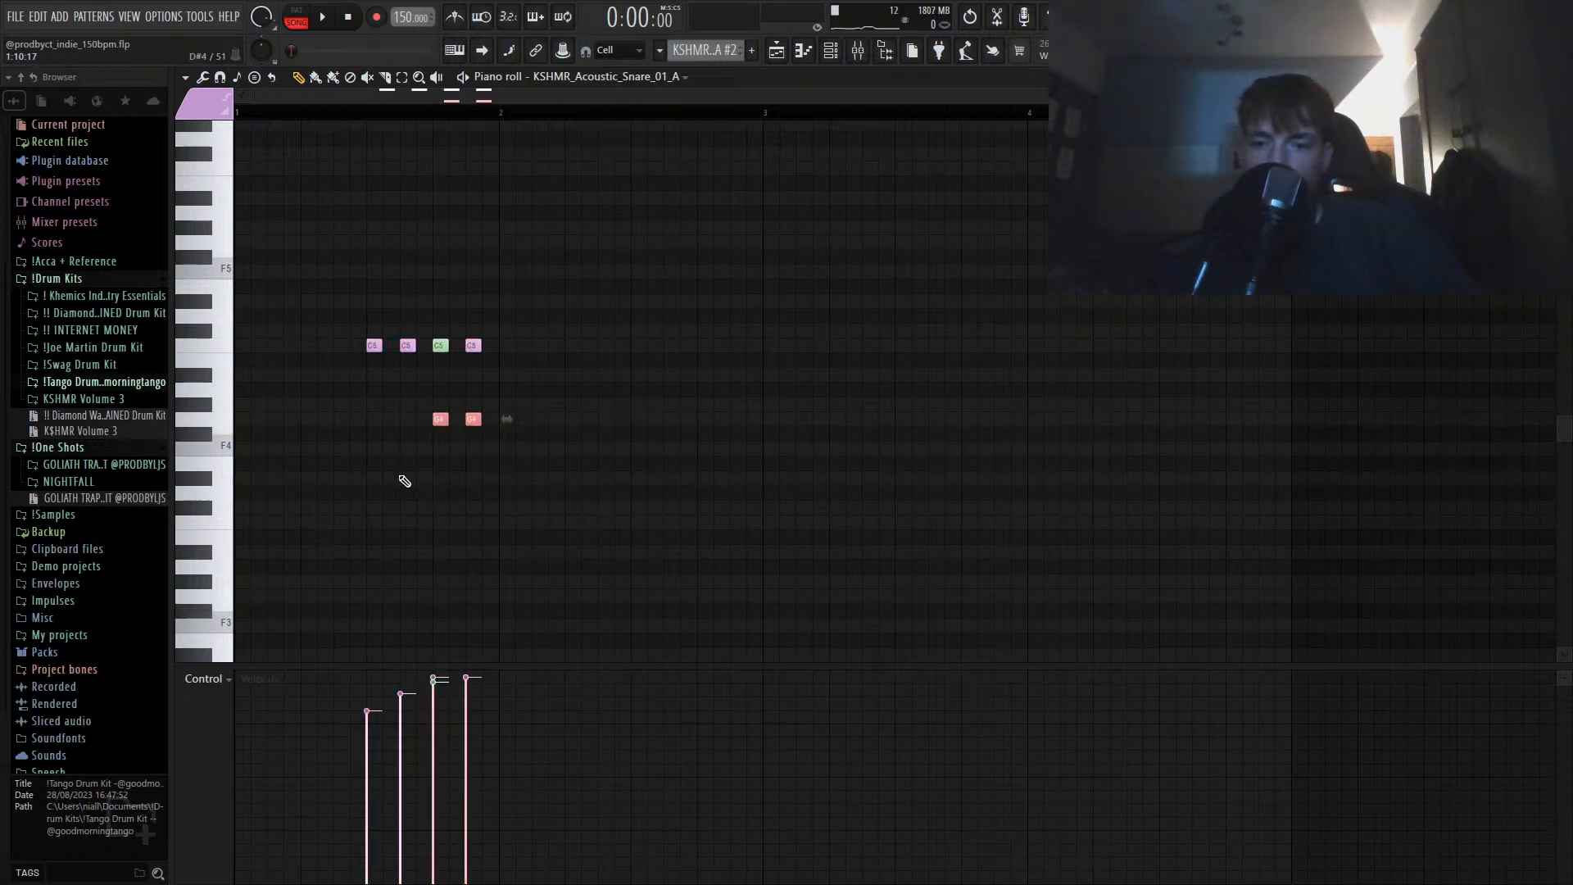
# Step: Return to the arrangement and play the end of the break to hear the snare fill lead into bar 41
pyautogui.click(777, 52)
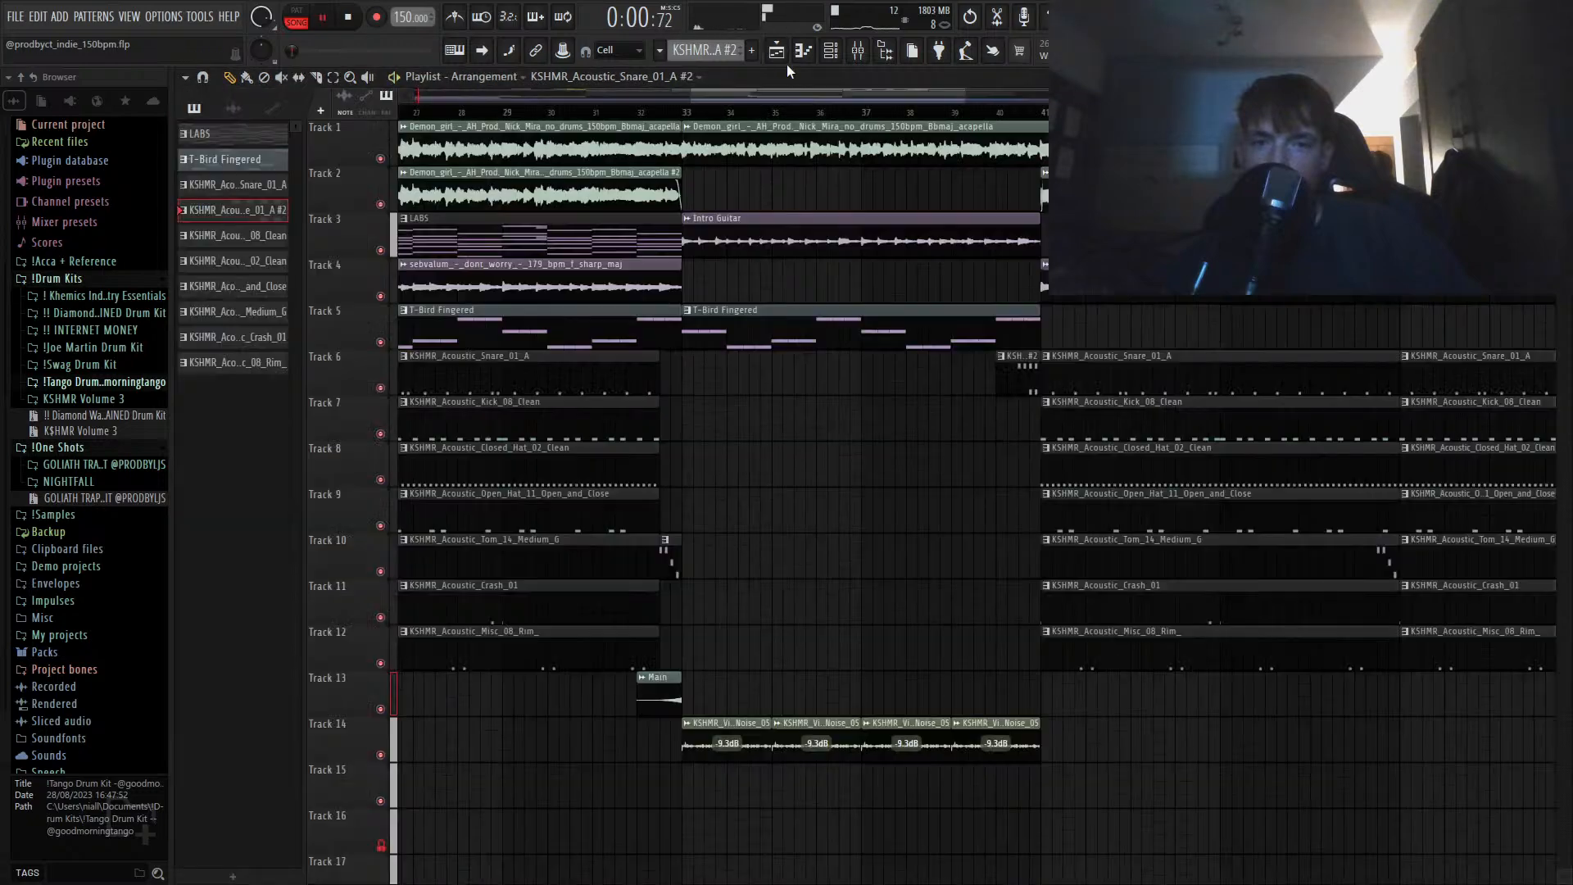
pyautogui.click(990, 113)
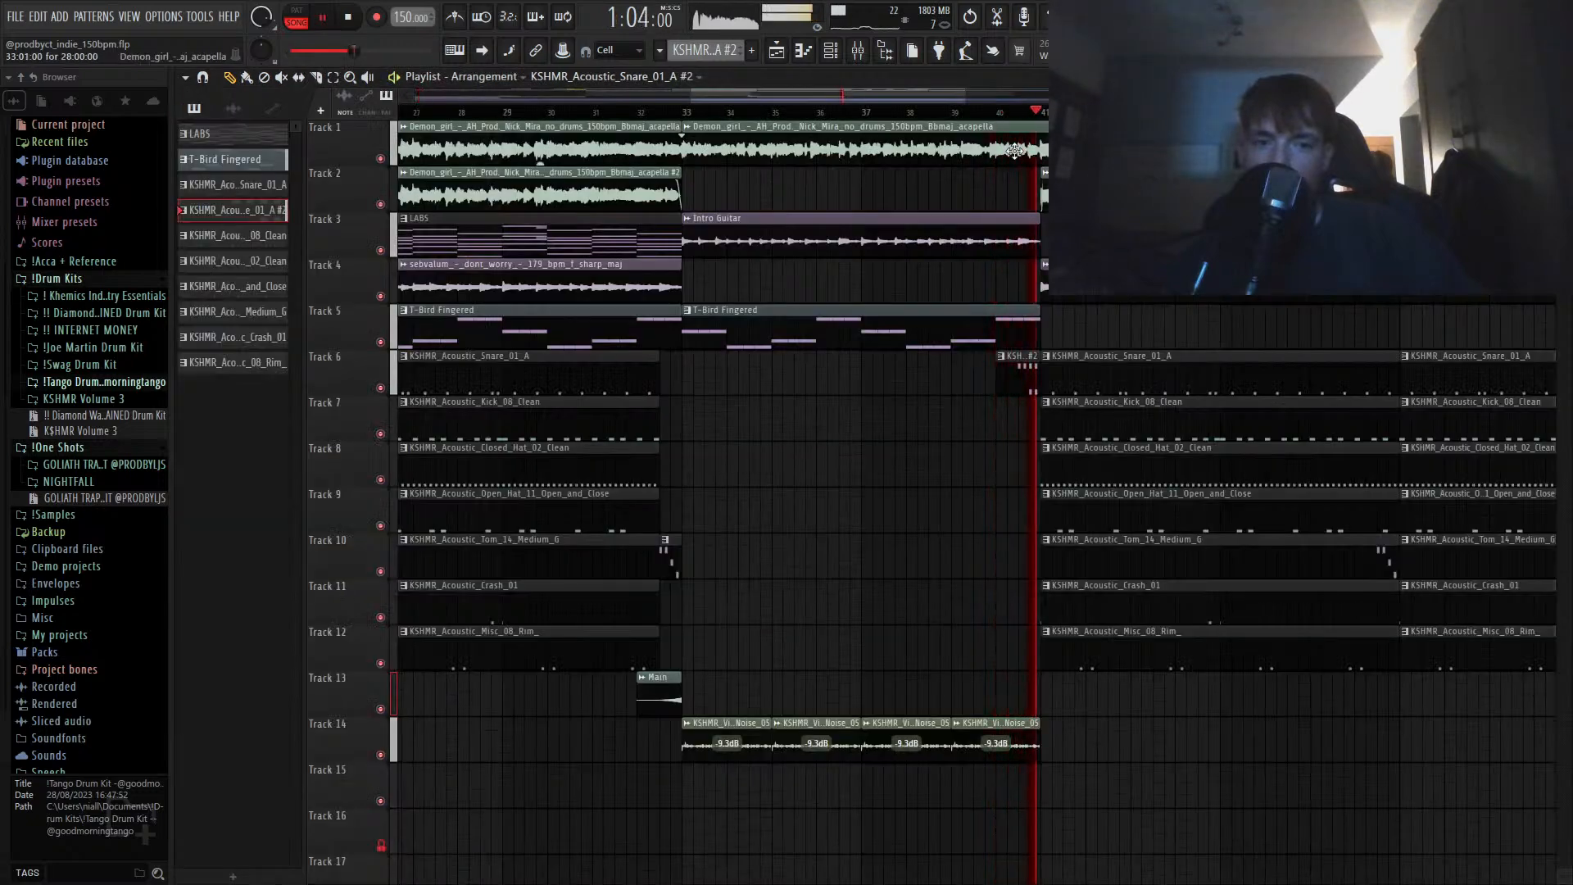
pyautogui.scroll(-3, 1014, 151)
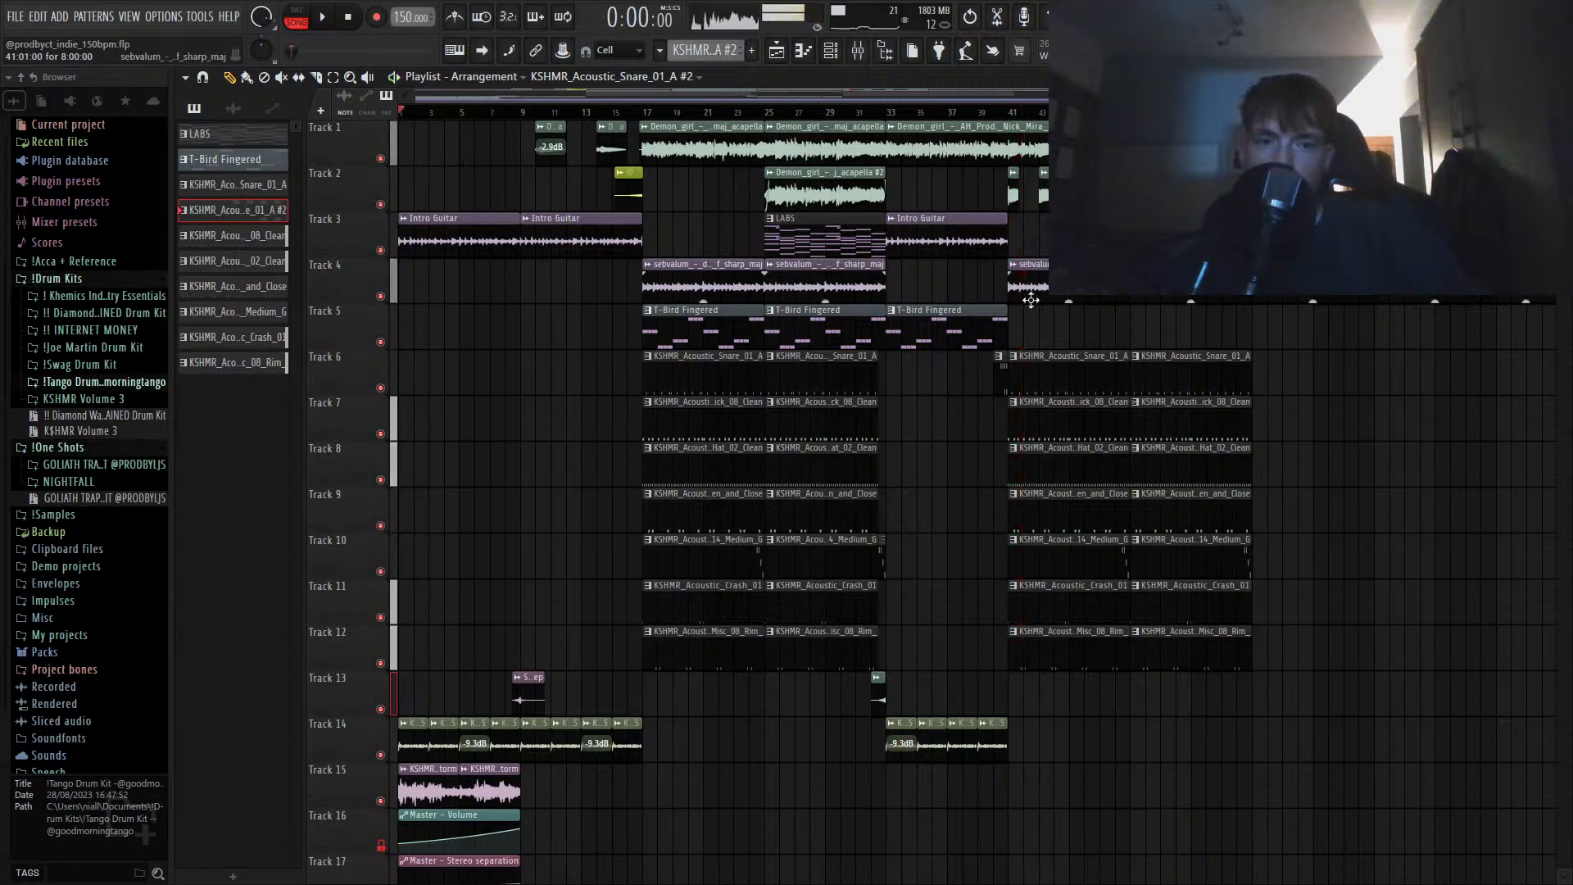
pyautogui.press('space')
# Step: Add the T-Bird Fingered bass pattern on Track 5 from bar 41 to bar 49
pyautogui.click(984, 327)
pyautogui.hotkey('ctrl', 'b')
pyautogui.scroll(-1, 1000, 354)
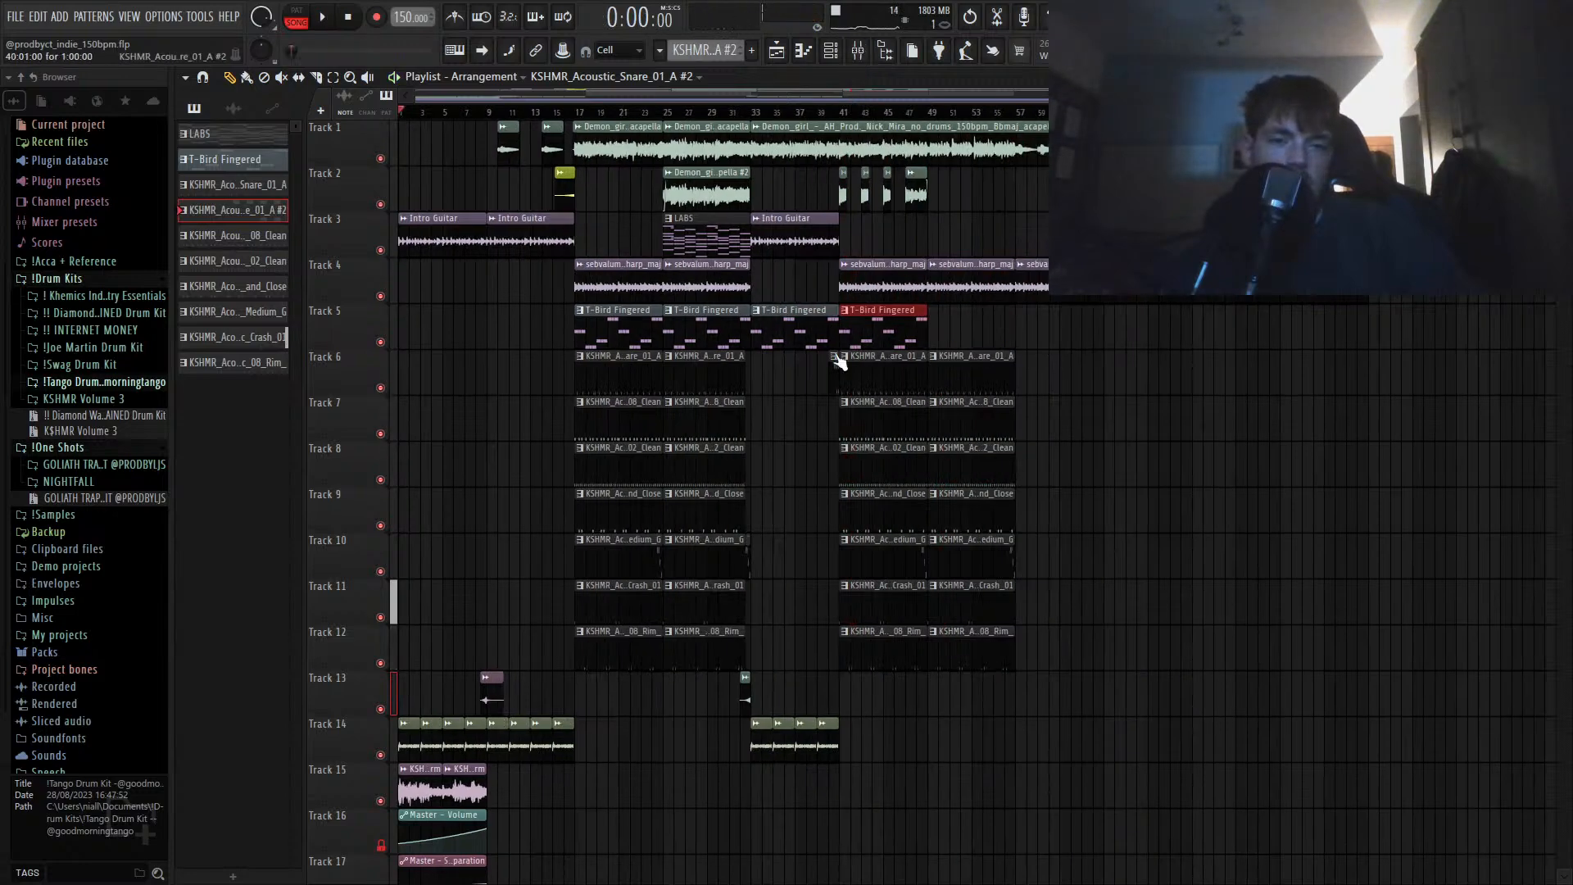
# Step: Reopen the snare fill's notes and pan the individual hits to opposite sides
pyautogui.scroll(6, 840, 359)
pyautogui.click(894, 366)
pyautogui.doubleClick(894, 365)
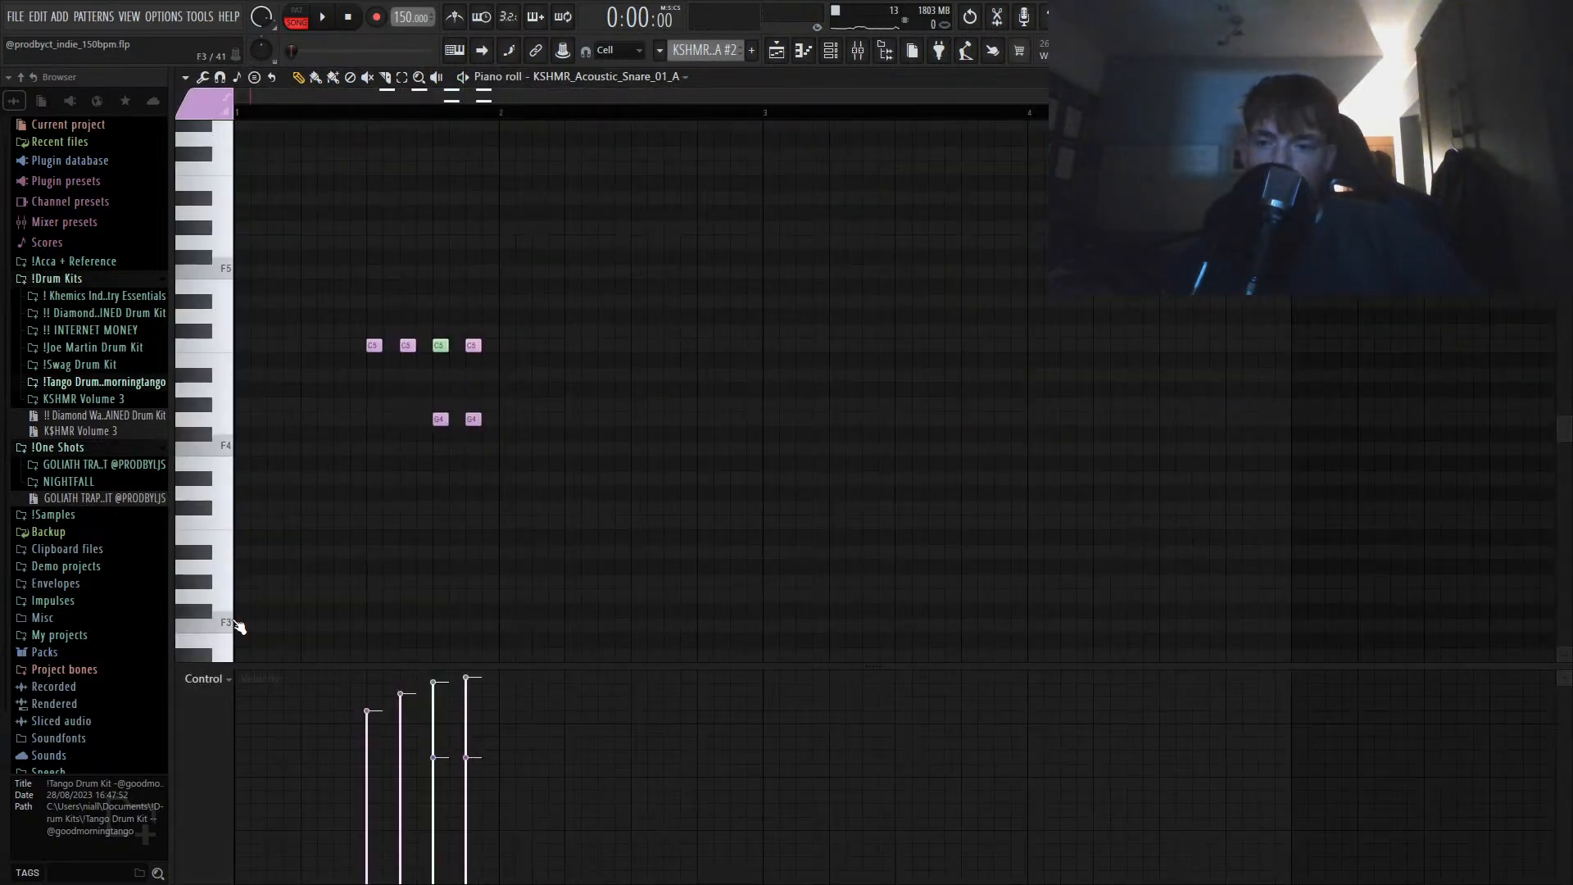
pyautogui.scroll(1, 217, 686)
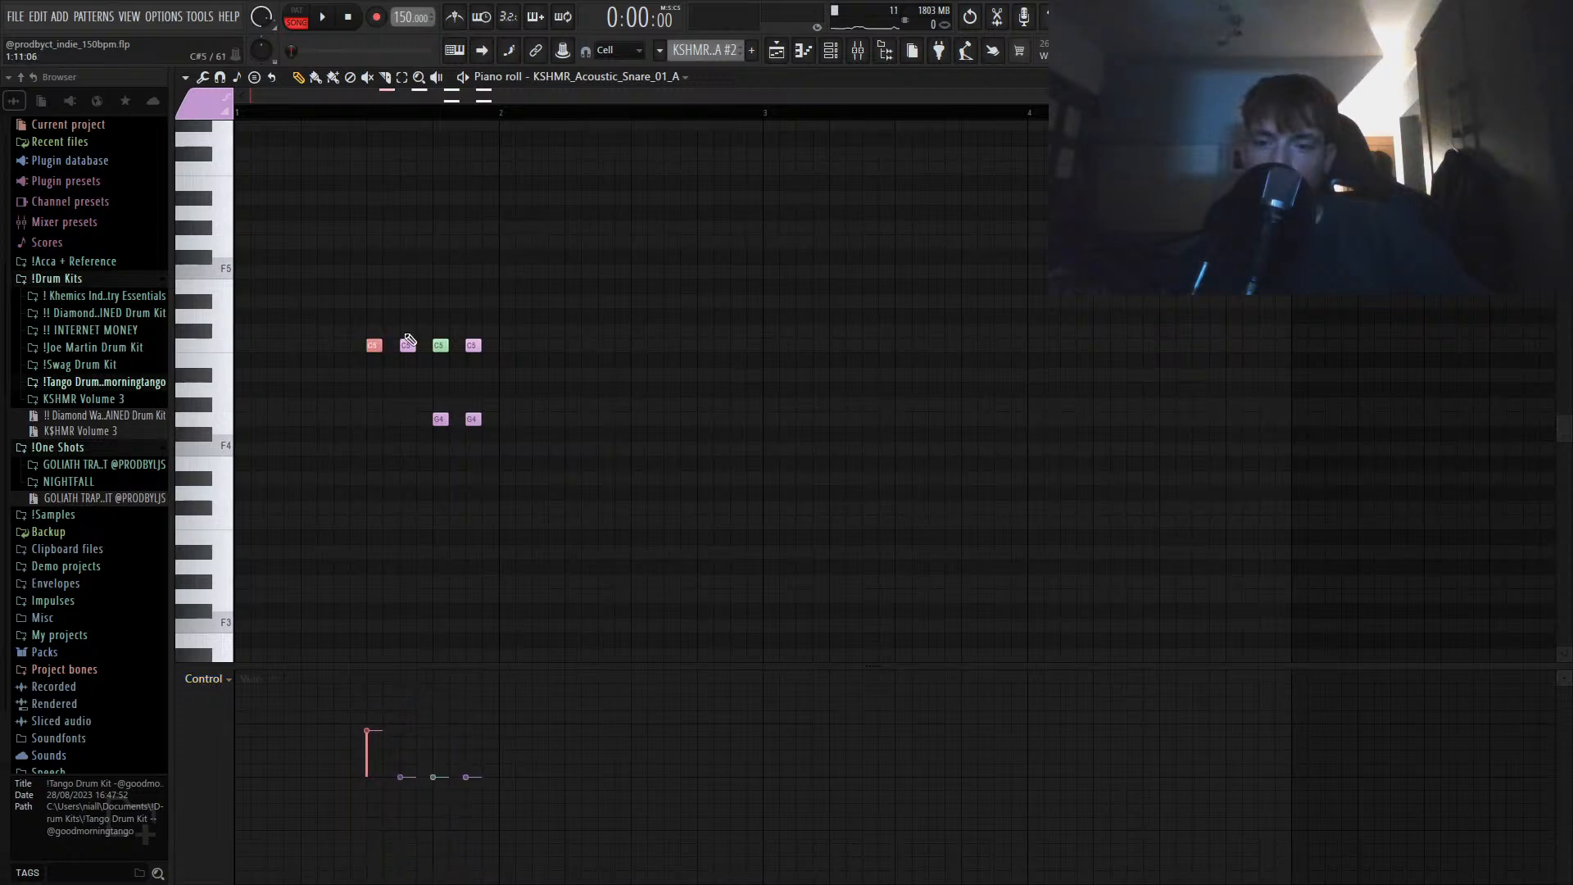
pyautogui.scroll(5, 442, 345)
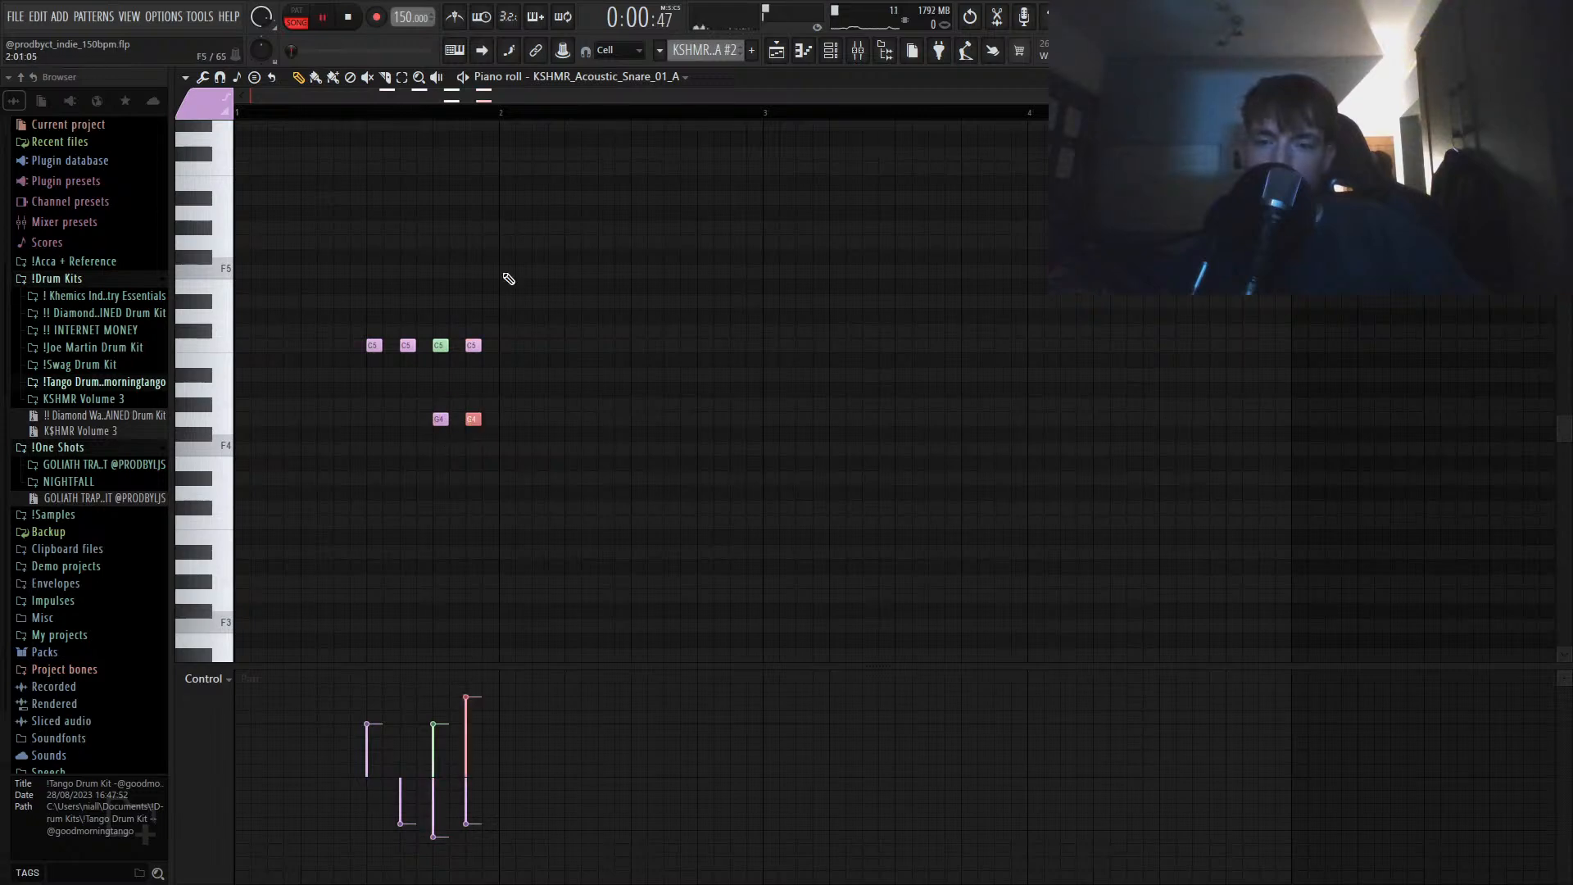
# Step: Play the break and the drums from bar 41, check the mixer levels, and replay the transition from about bar 39
pyautogui.press('F5')
pyautogui.scroll(-8, 795, 117)
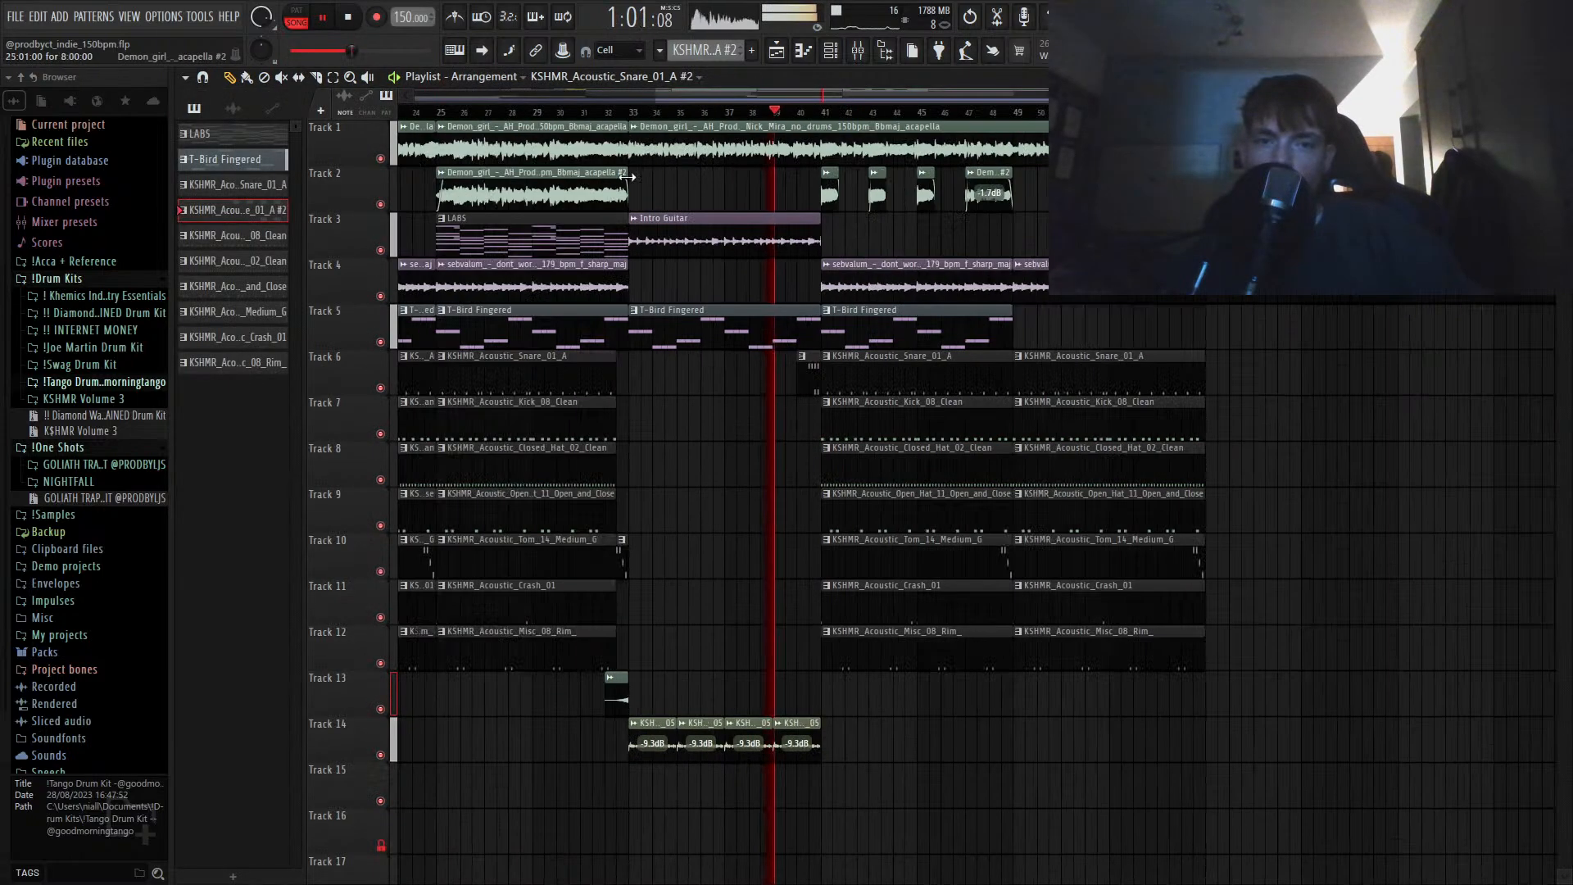
pyautogui.click(858, 50)
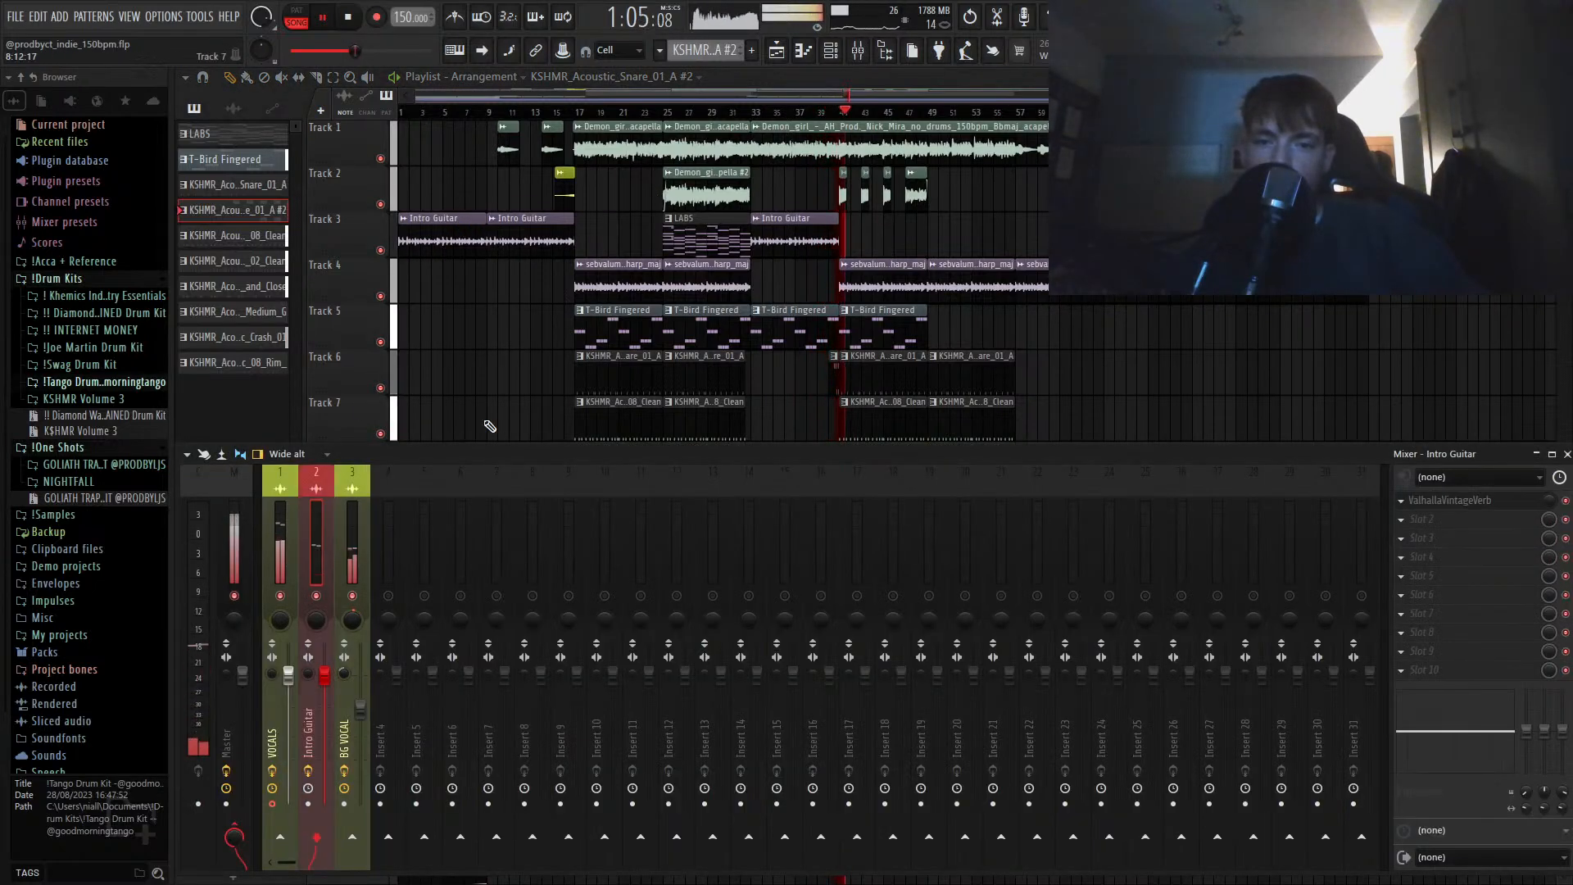
pyautogui.click(858, 50)
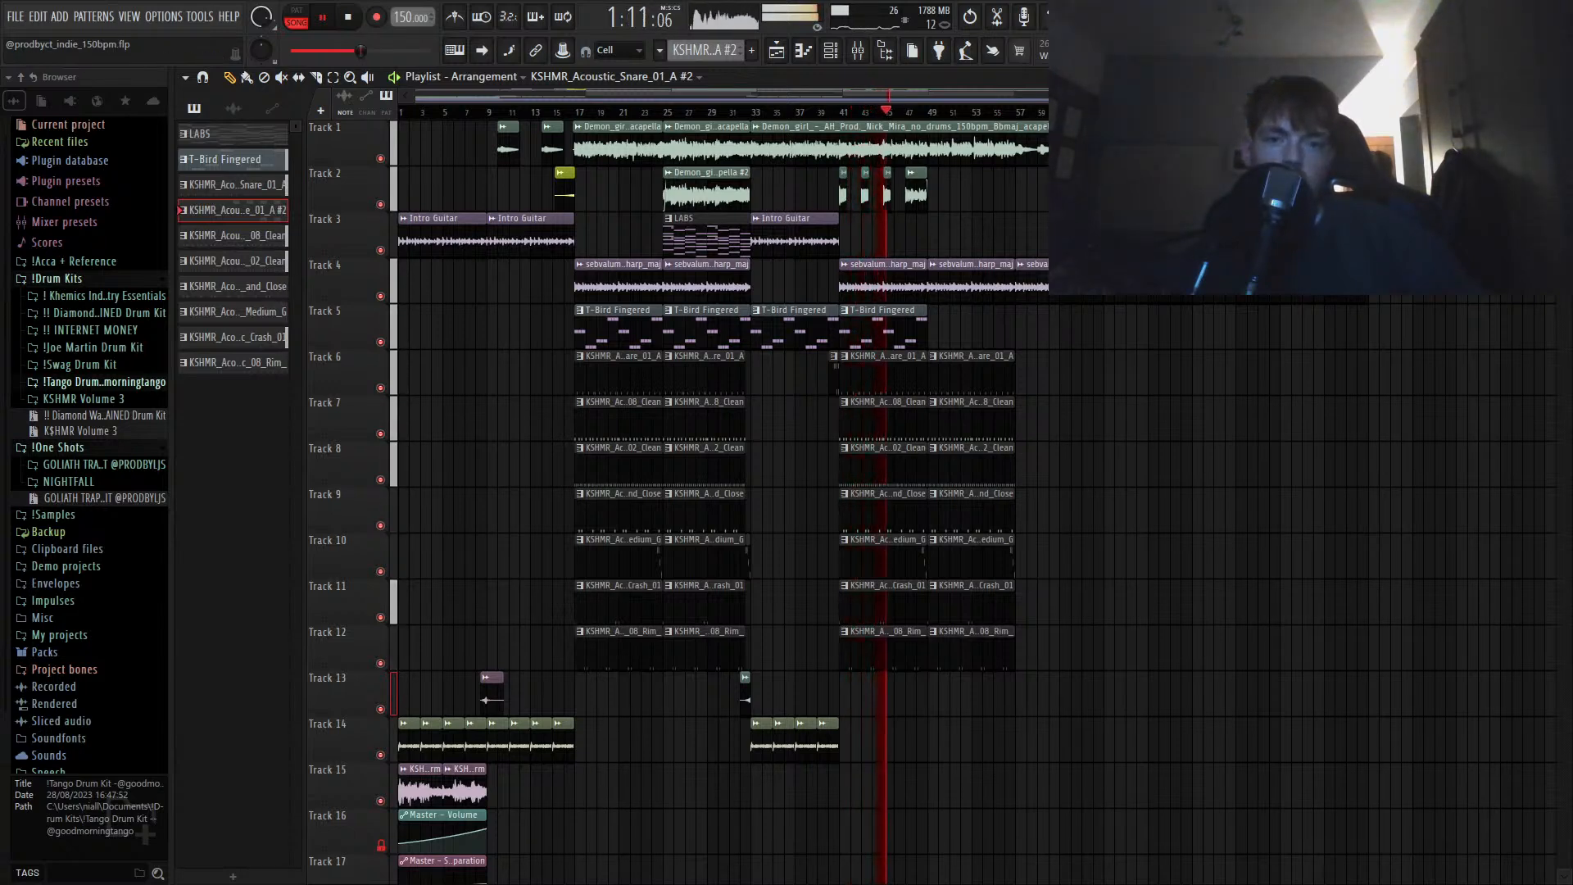
pyautogui.scroll(6, 839, 123)
pyautogui.click(801, 122)
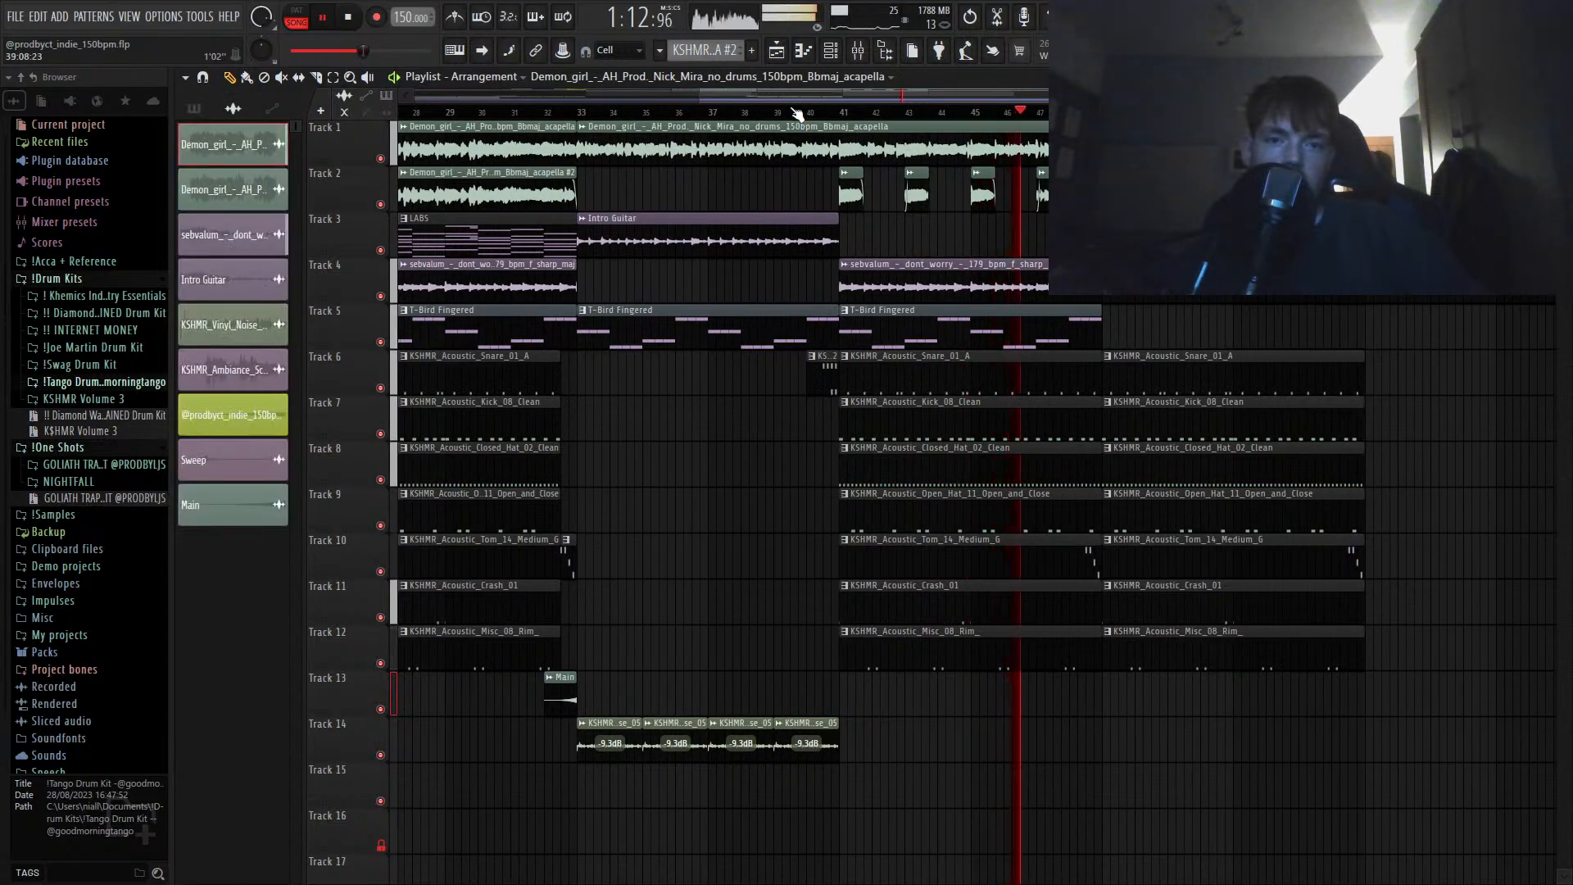
pyautogui.press('space')
pyautogui.press('space')
pyautogui.scroll(4, 829, 114)
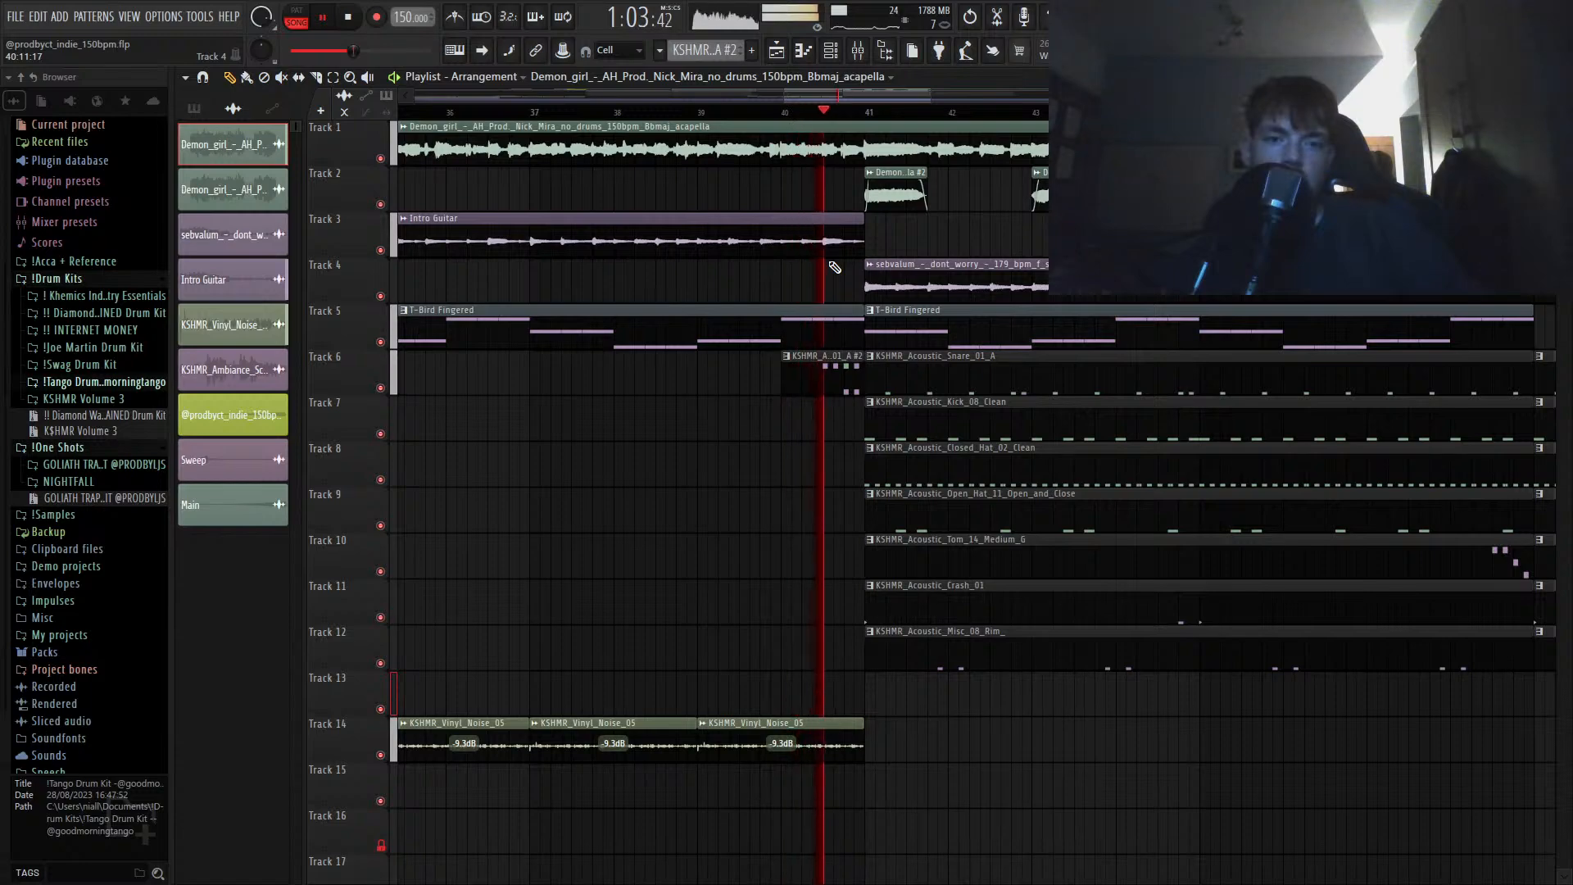
# Step: Copy the Sweep sample on Track 13 so that it peaks at bar 41, and play the transition
pyautogui.scroll(-4, 835, 267)
pyautogui.scroll(-4, 834, 269)
pyautogui.scroll(-5, 794, 348)
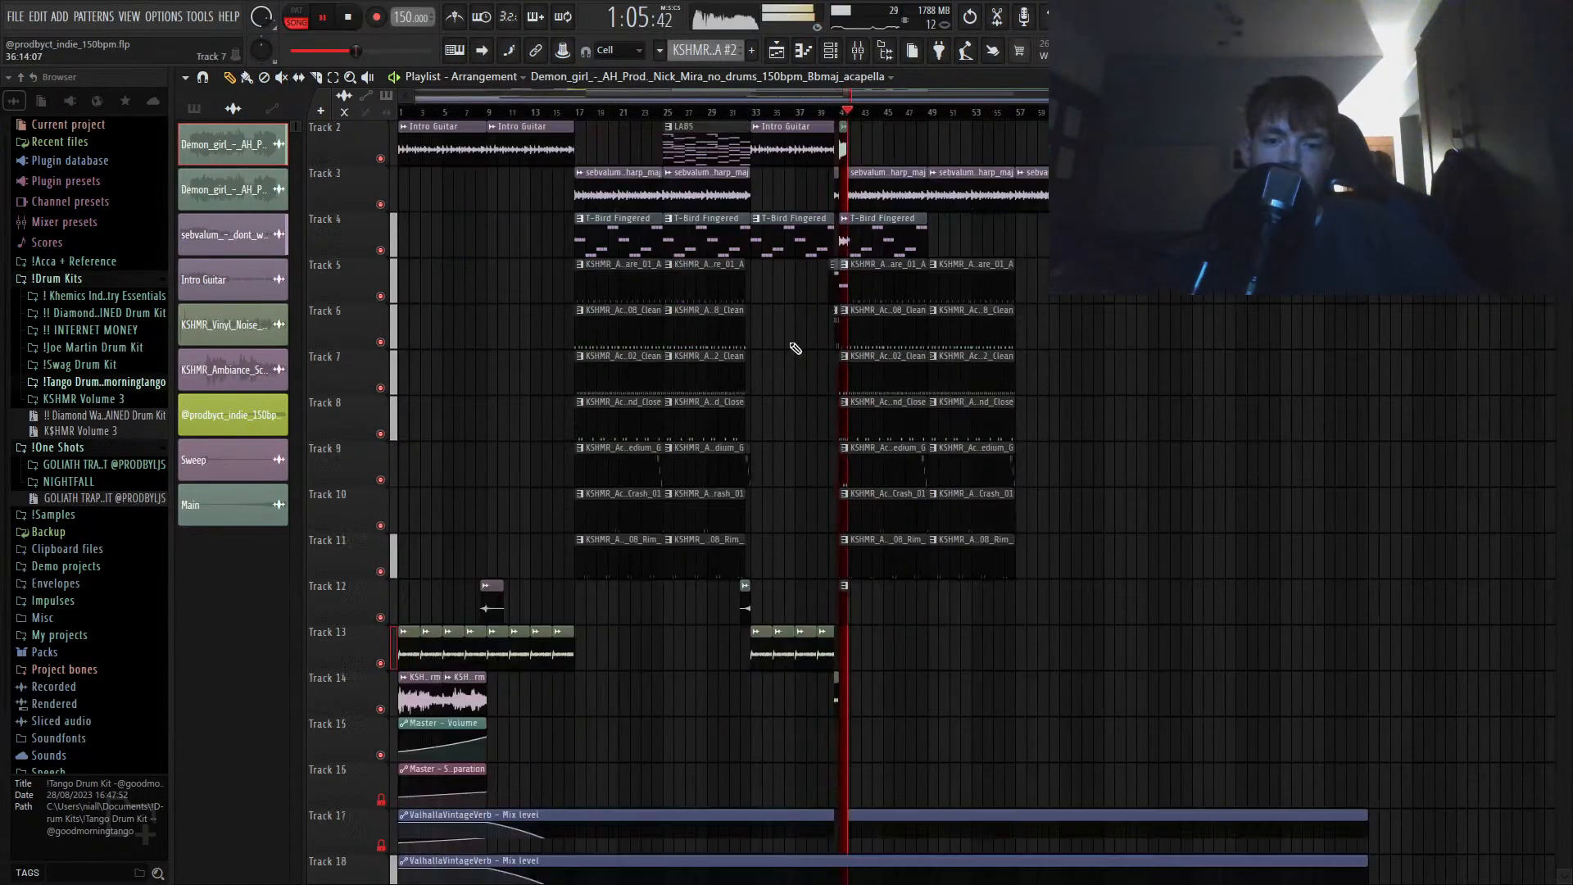
pyautogui.press('space')
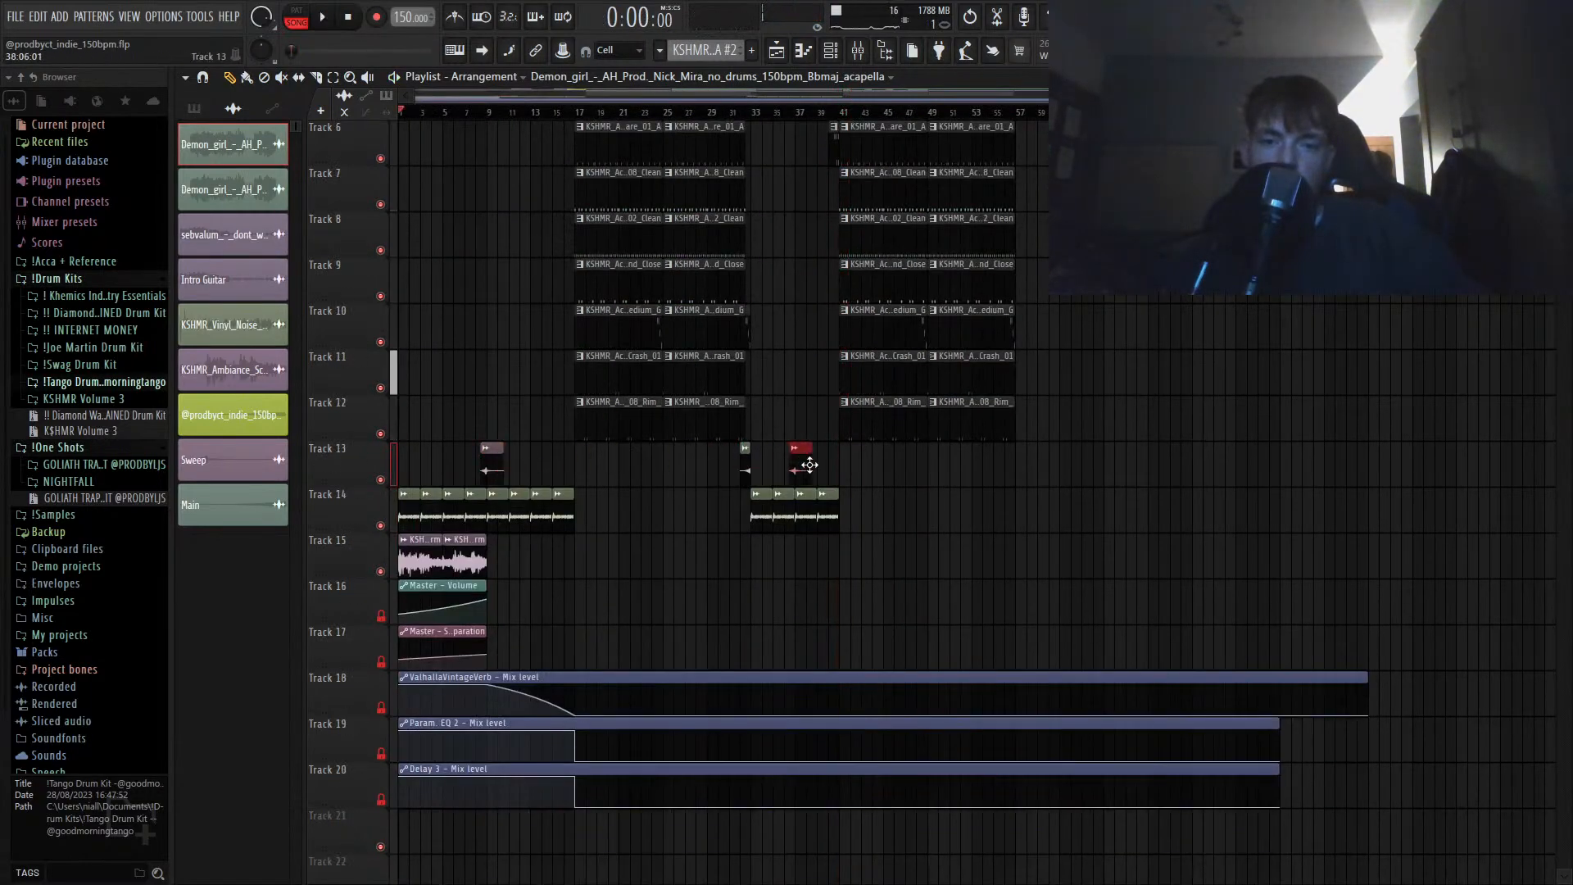
pyautogui.scroll(6, 844, 458)
pyautogui.press('space')
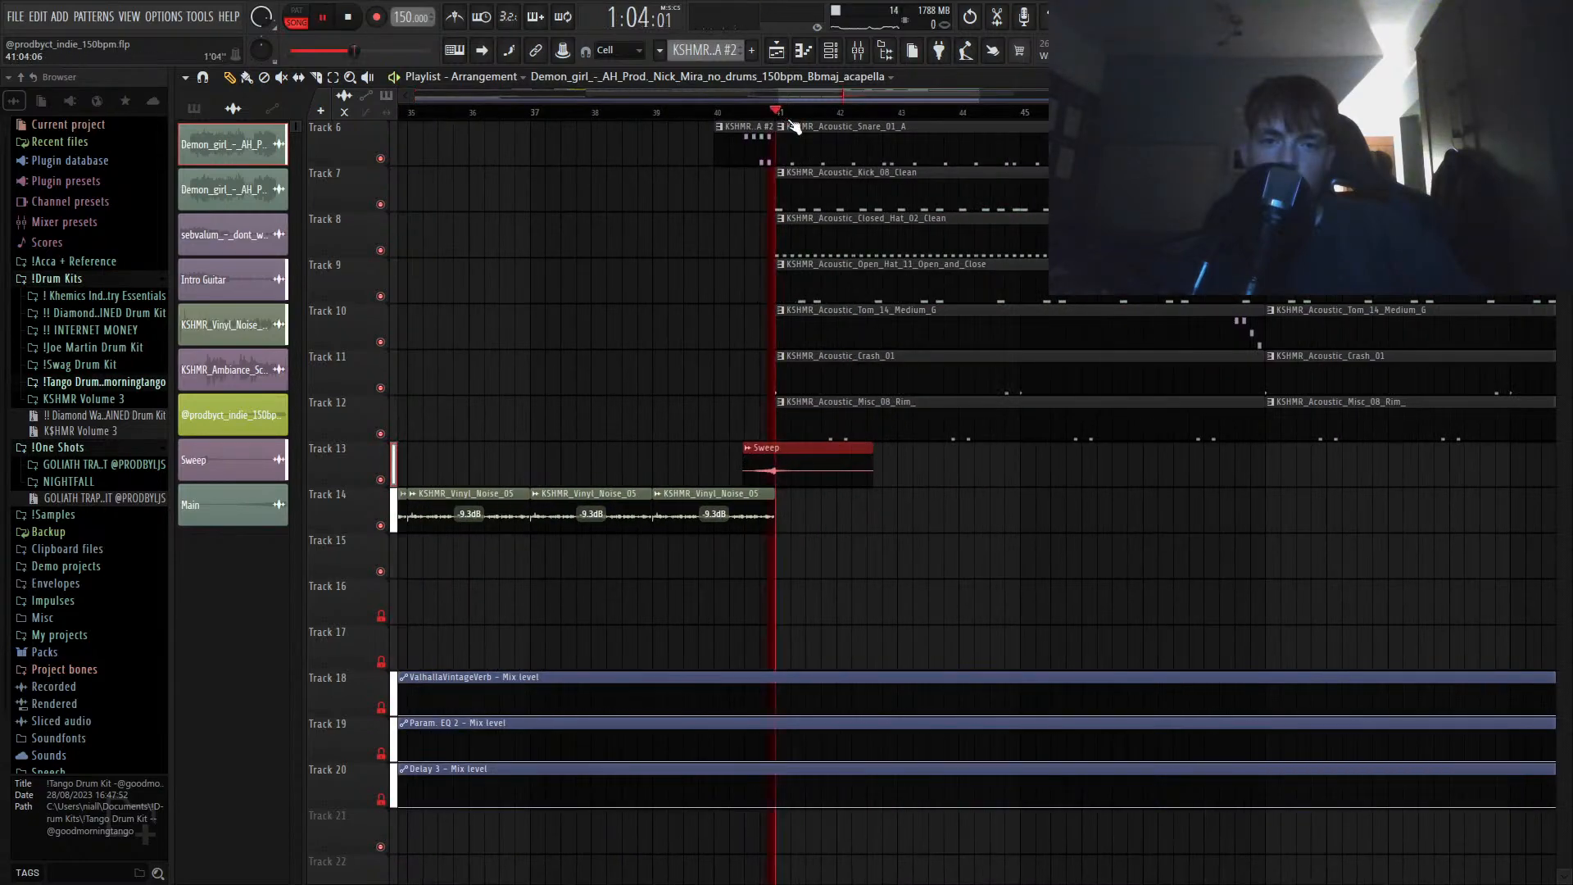
pyautogui.scroll(5, 875, 289)
pyautogui.scroll(3, 875, 289)
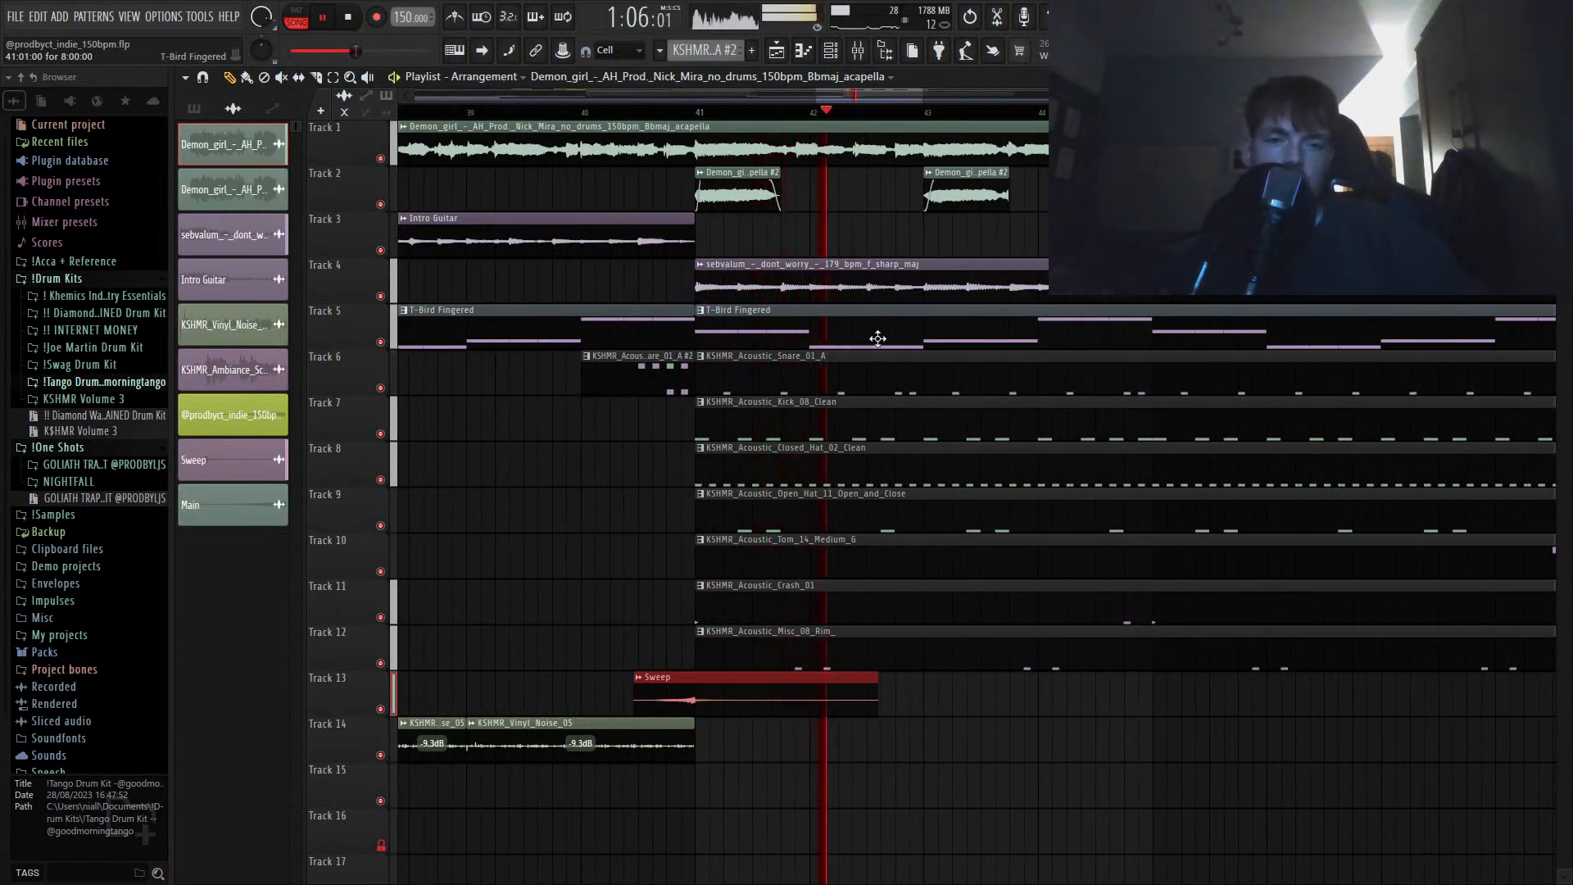
# Step: Slice the drum clips on Tracks 7 to 12, delete the last beat before bar 43, and play the drum stop
pyautogui.scroll(2, 894, 352)
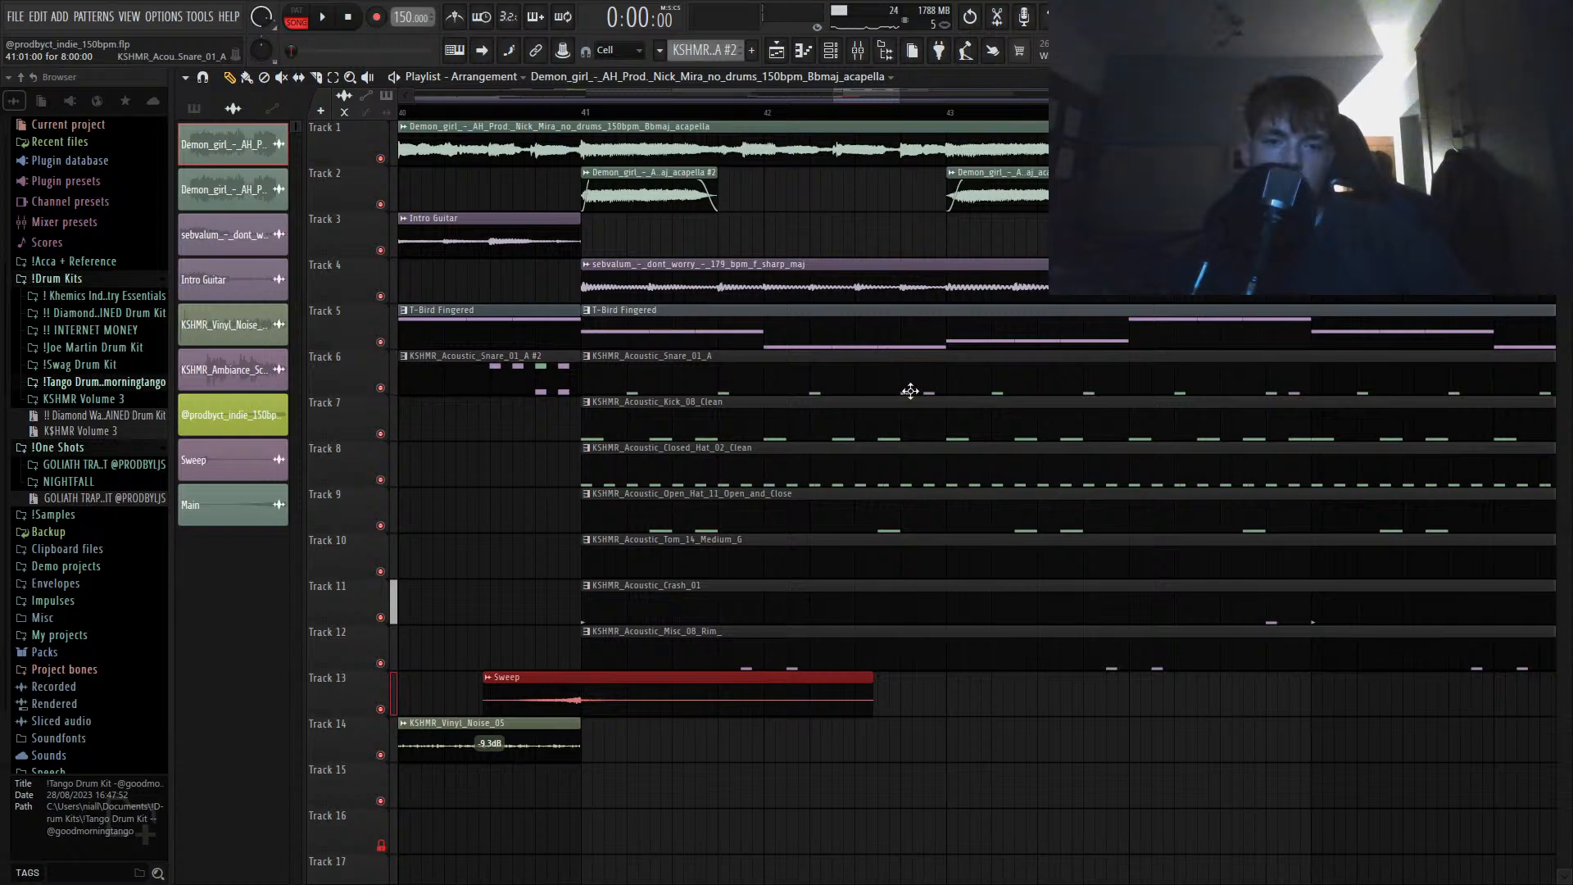
pyautogui.moveTo(915, 654); pyautogui.dragTo(917, 656)
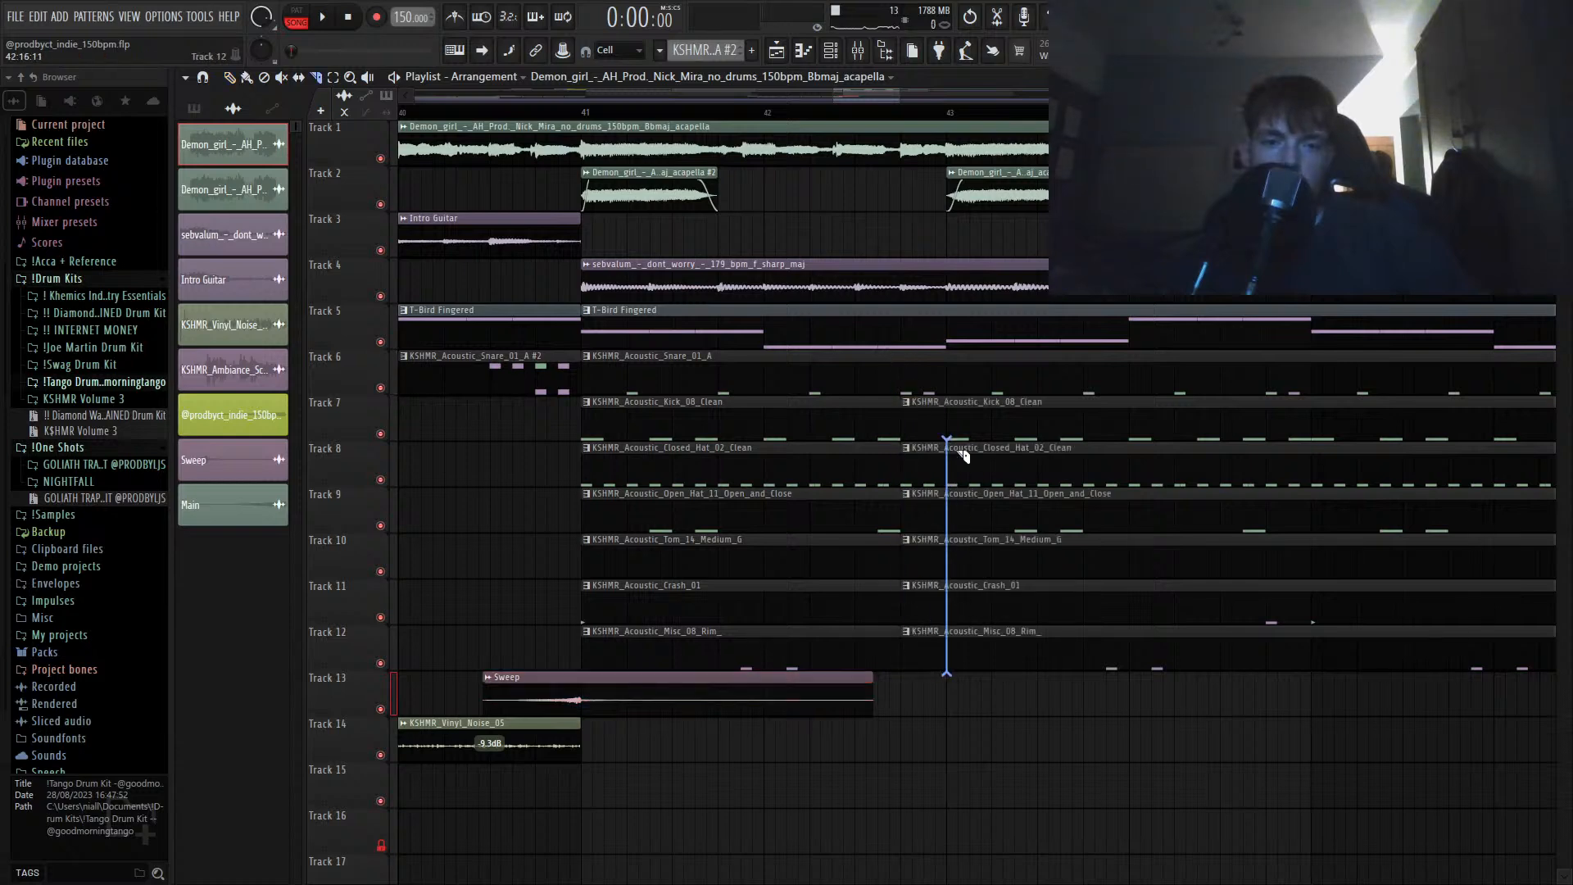
pyautogui.moveTo(961, 443); pyautogui.dragTo(962, 444)
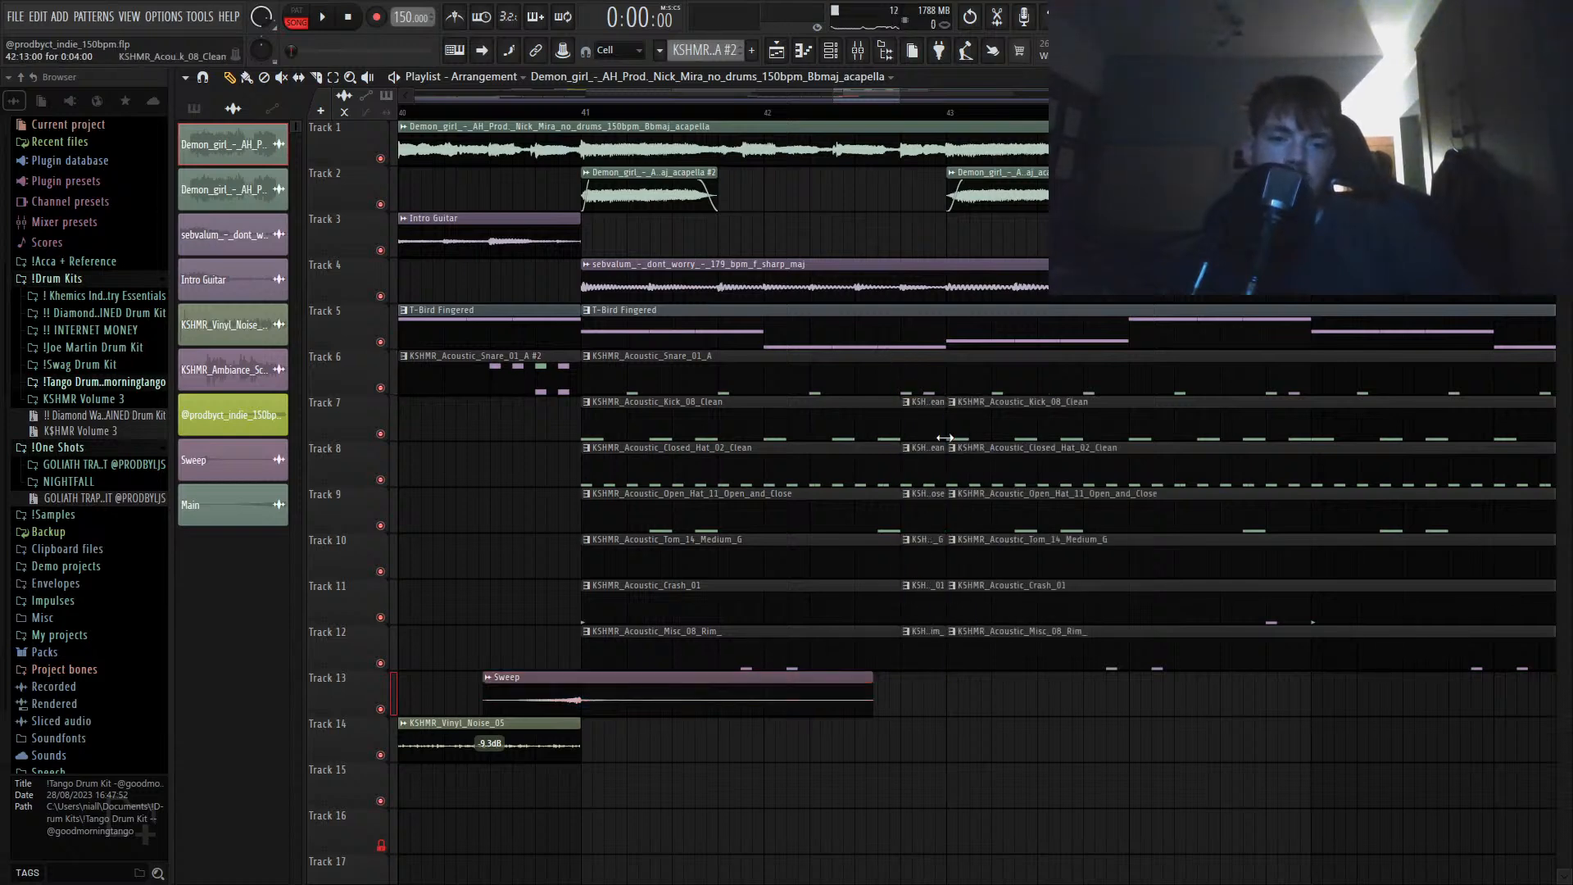
pyautogui.rightClick(923, 419)
pyautogui.rightClick(924, 465)
pyautogui.rightClick(924, 512)
pyautogui.rightClick(924, 557)
pyautogui.rightClick(928, 603)
pyautogui.rightClick(931, 649)
pyautogui.press('space')
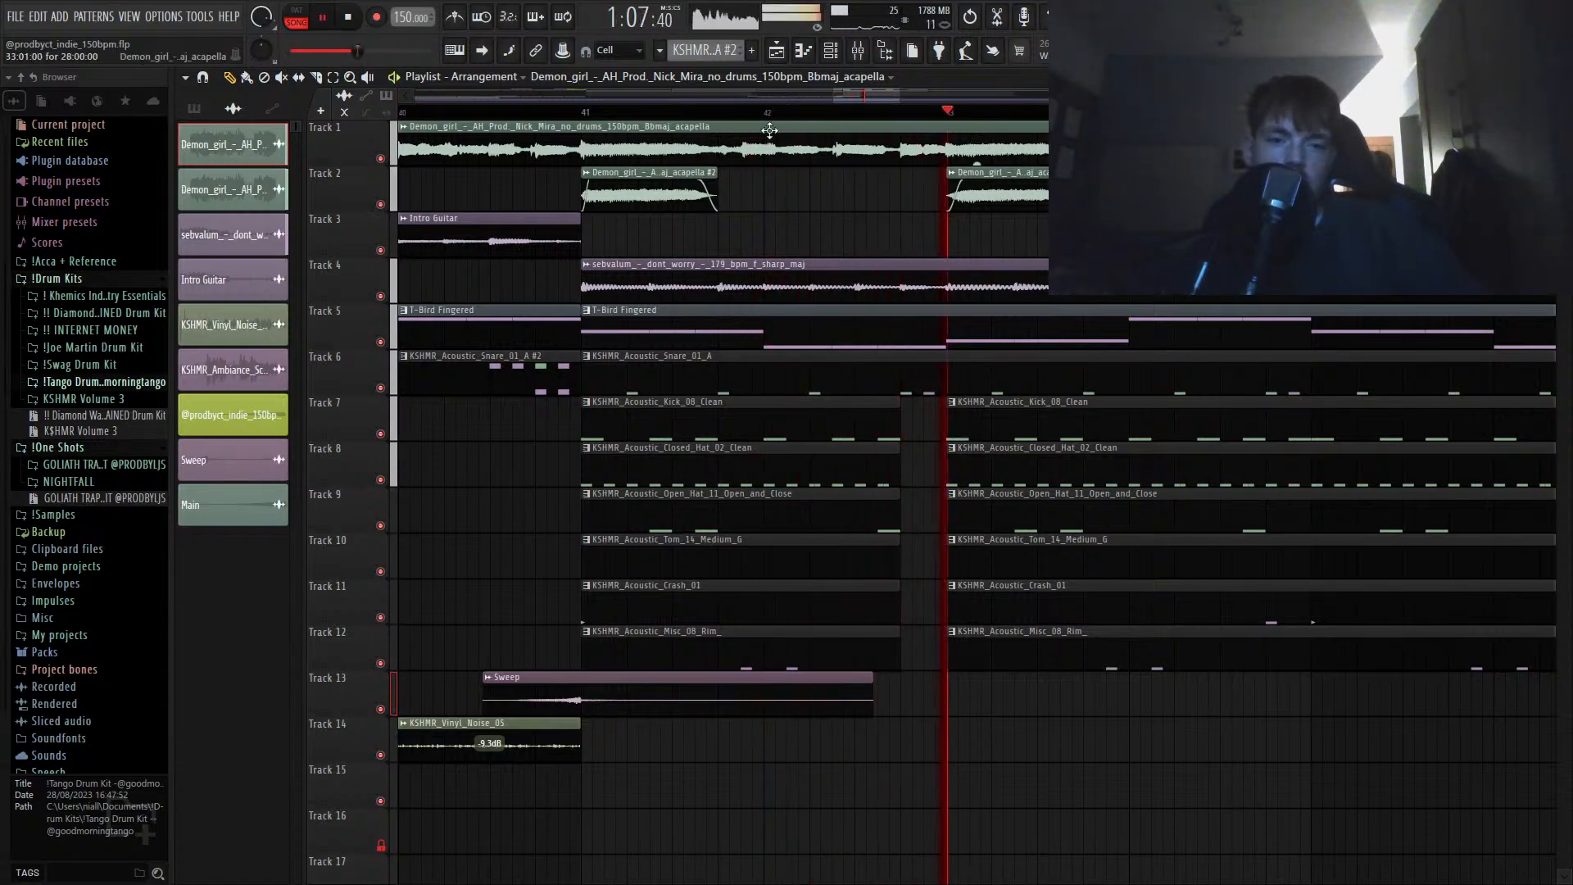
# Step: Replace the drums on Tracks 6 to 12 between about bars 45 and 49 with a copy of the preceding section, gap included
pyautogui.scroll(-5, 925, 425)
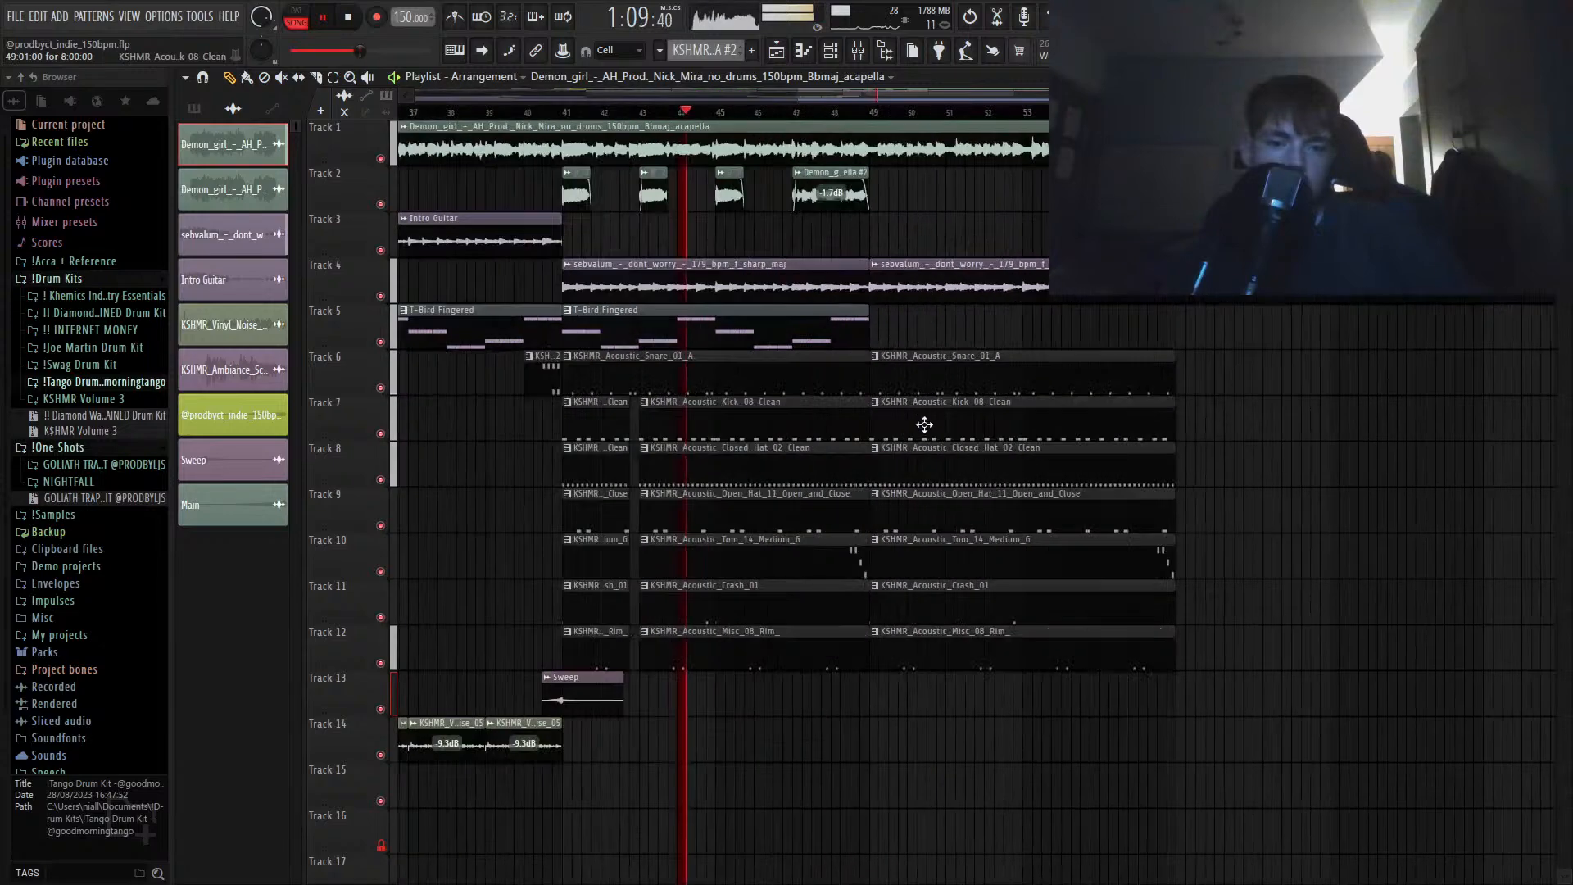
pyautogui.scroll(5, 737, 426)
pyautogui.scroll(-5, 791, 414)
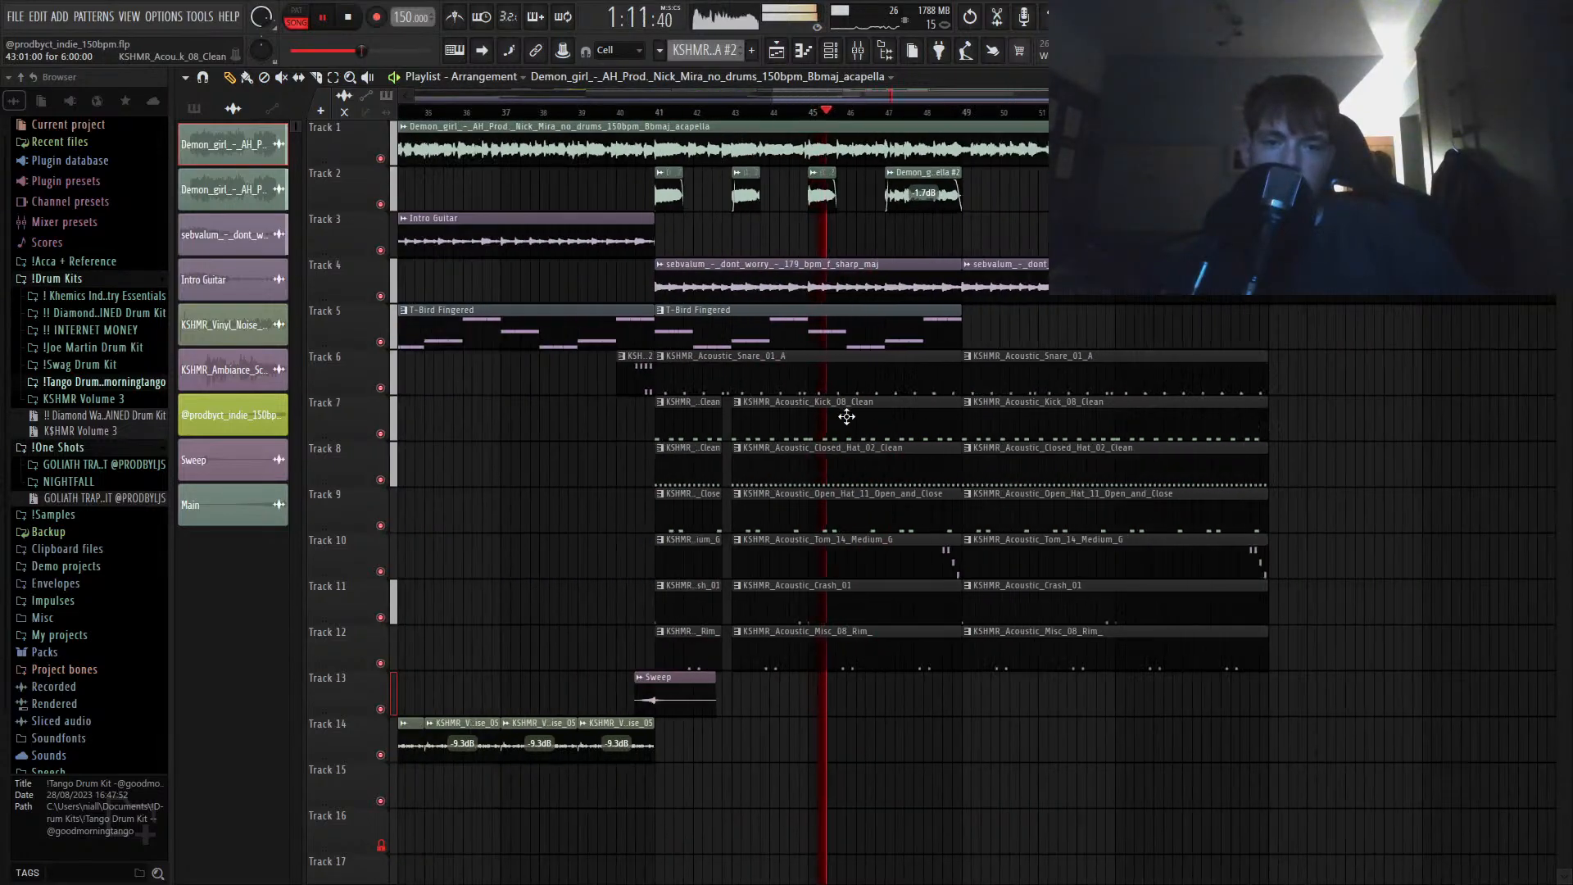
pyautogui.press('c')
pyautogui.moveTo(826, 363); pyautogui.dragTo(822, 679)
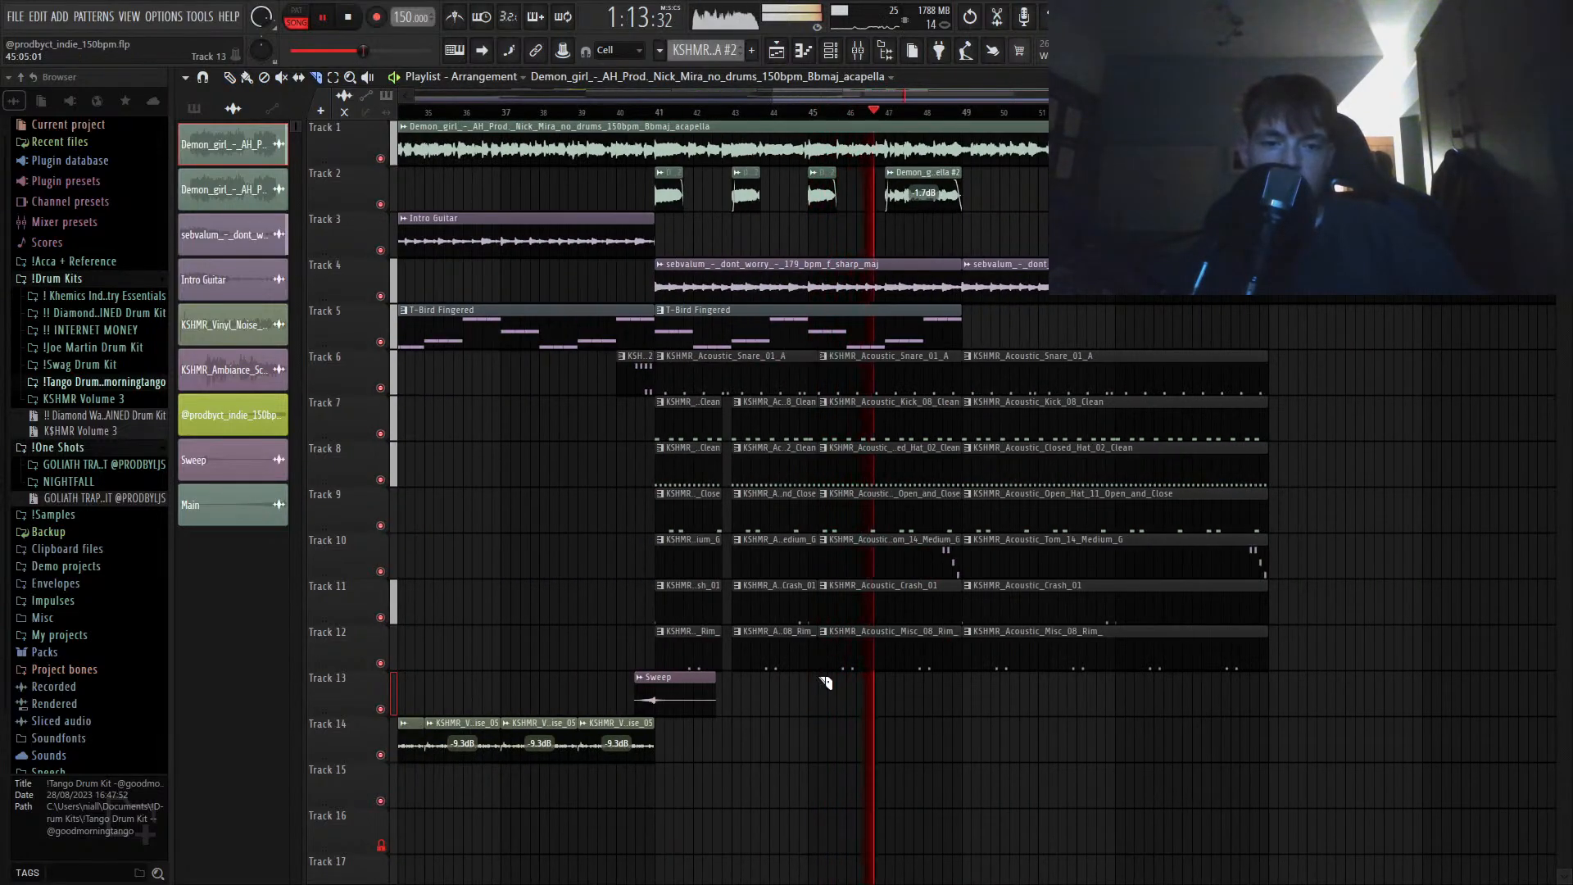
pyautogui.press('p')
pyautogui.rightClick(837, 651)
pyautogui.rightClick(877, 392)
pyautogui.moveTo(875, 381); pyautogui.dragTo(696, 649)
pyautogui.moveTo(699, 640); pyautogui.dragTo(841, 641)
pyautogui.scroll(-3, 960, 432)
pyautogui.scroll(-2, 1030, 283)
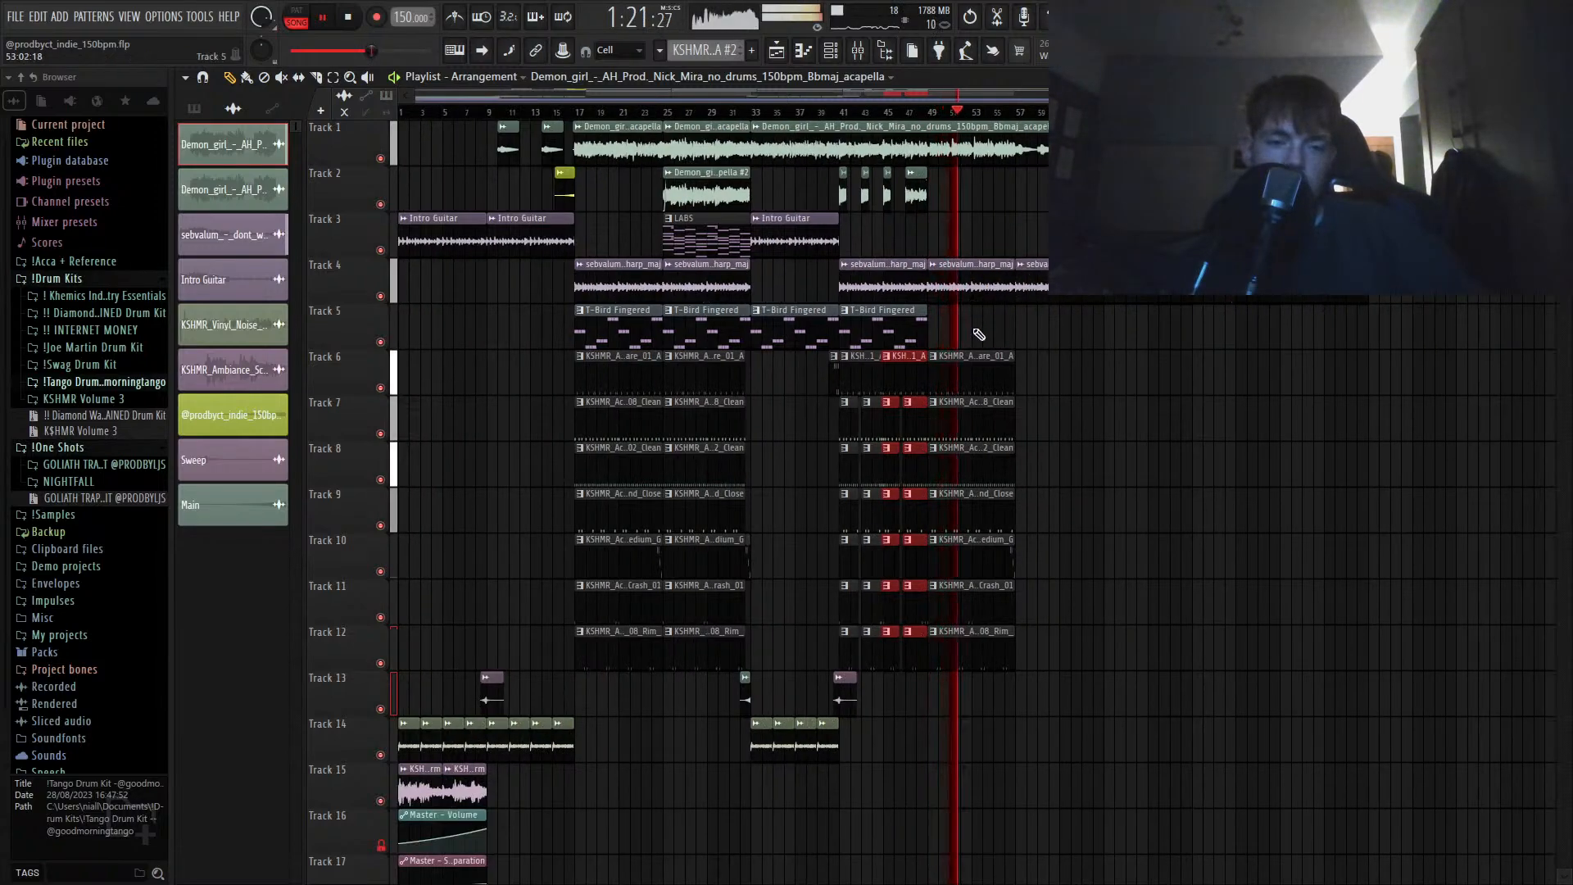
# Step: Stop playback and delete the four KSHMR_Acoustic_Misc_08_Rim clips on Track 12 between bars 41 and 49
pyautogui.scroll(4, 979, 334)
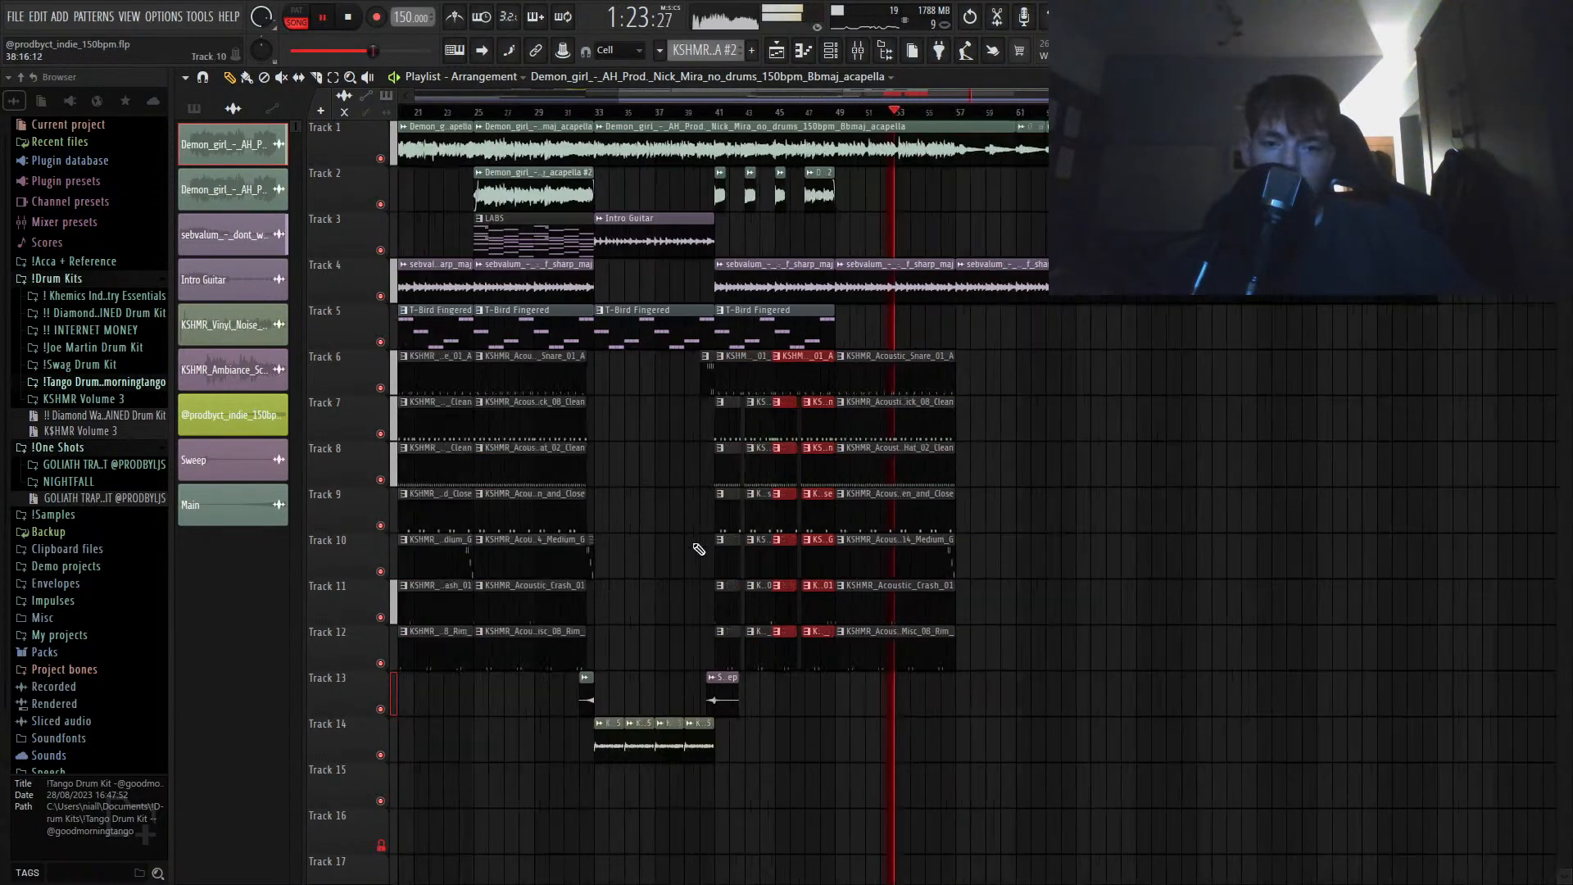
pyautogui.scroll(6, 1065, 590)
pyautogui.press('space')
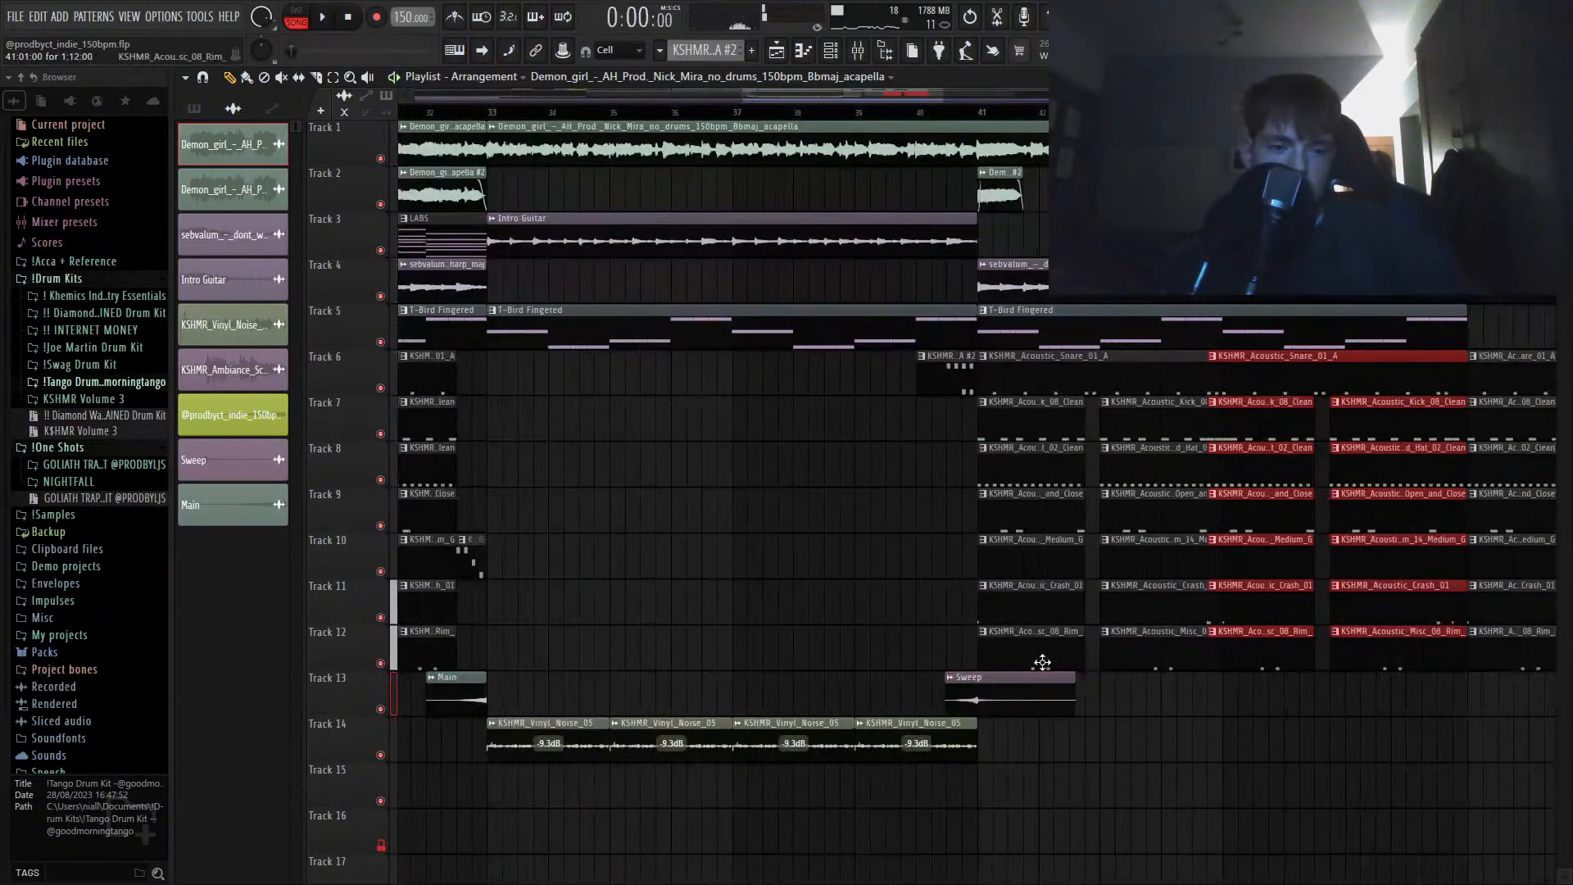
pyautogui.rightClick(1042, 662)
pyautogui.rightClick(1147, 659)
pyautogui.rightClick(1247, 656)
pyautogui.rightClick(1352, 654)
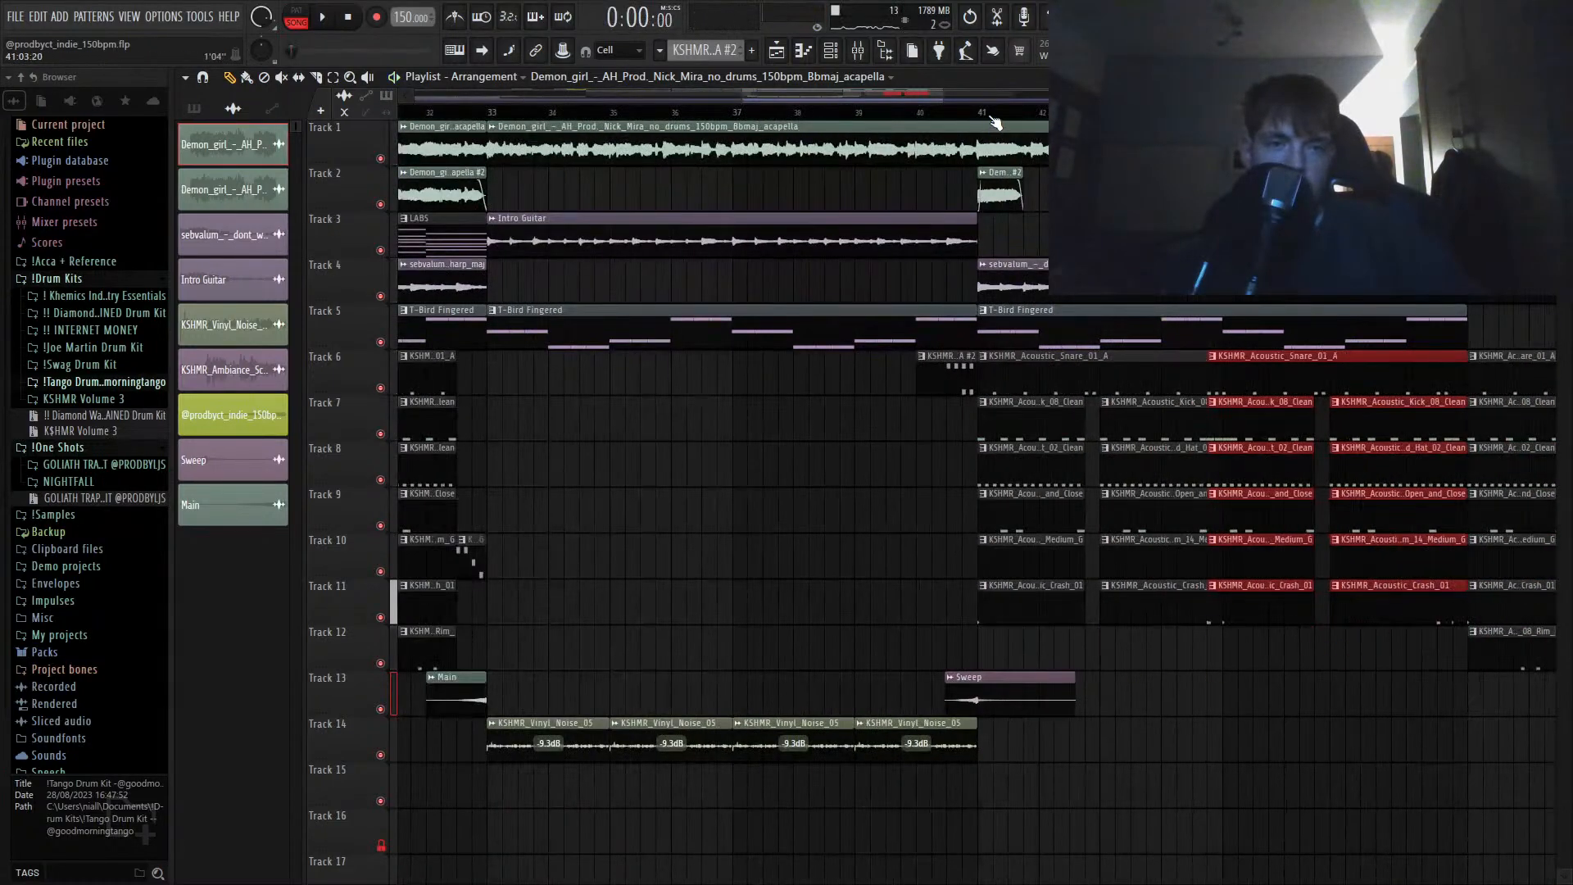
# Step: Play the arrangement from bar 41 to check the drum stops, and stop playback past bar 45
pyautogui.press('space')
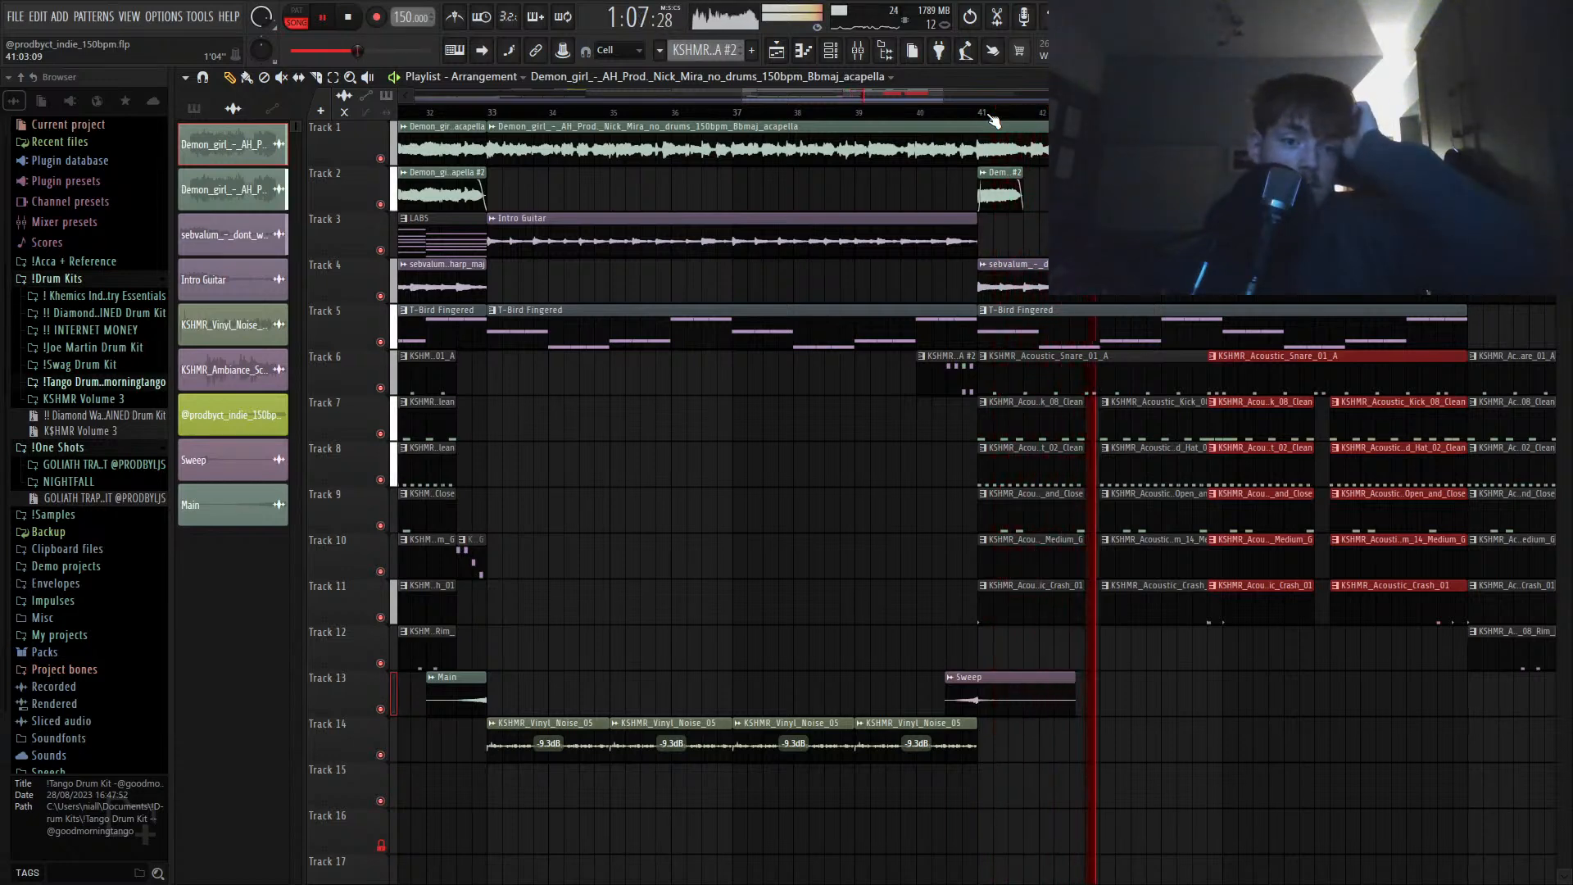
pyautogui.scroll(5, 1234, 347)
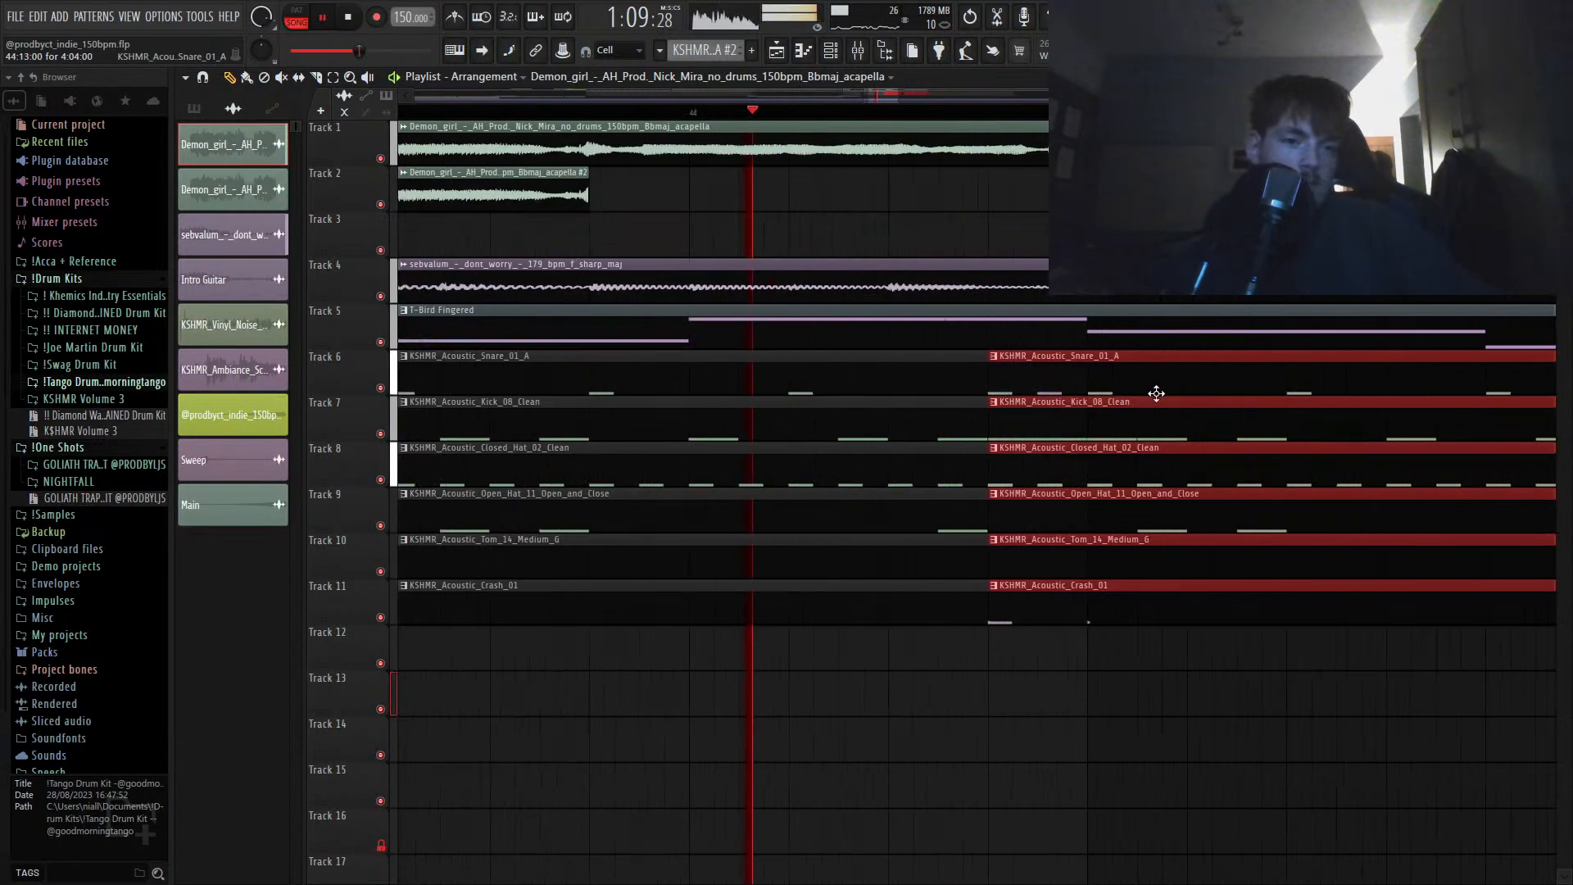
pyautogui.scroll(-5, 1016, 387)
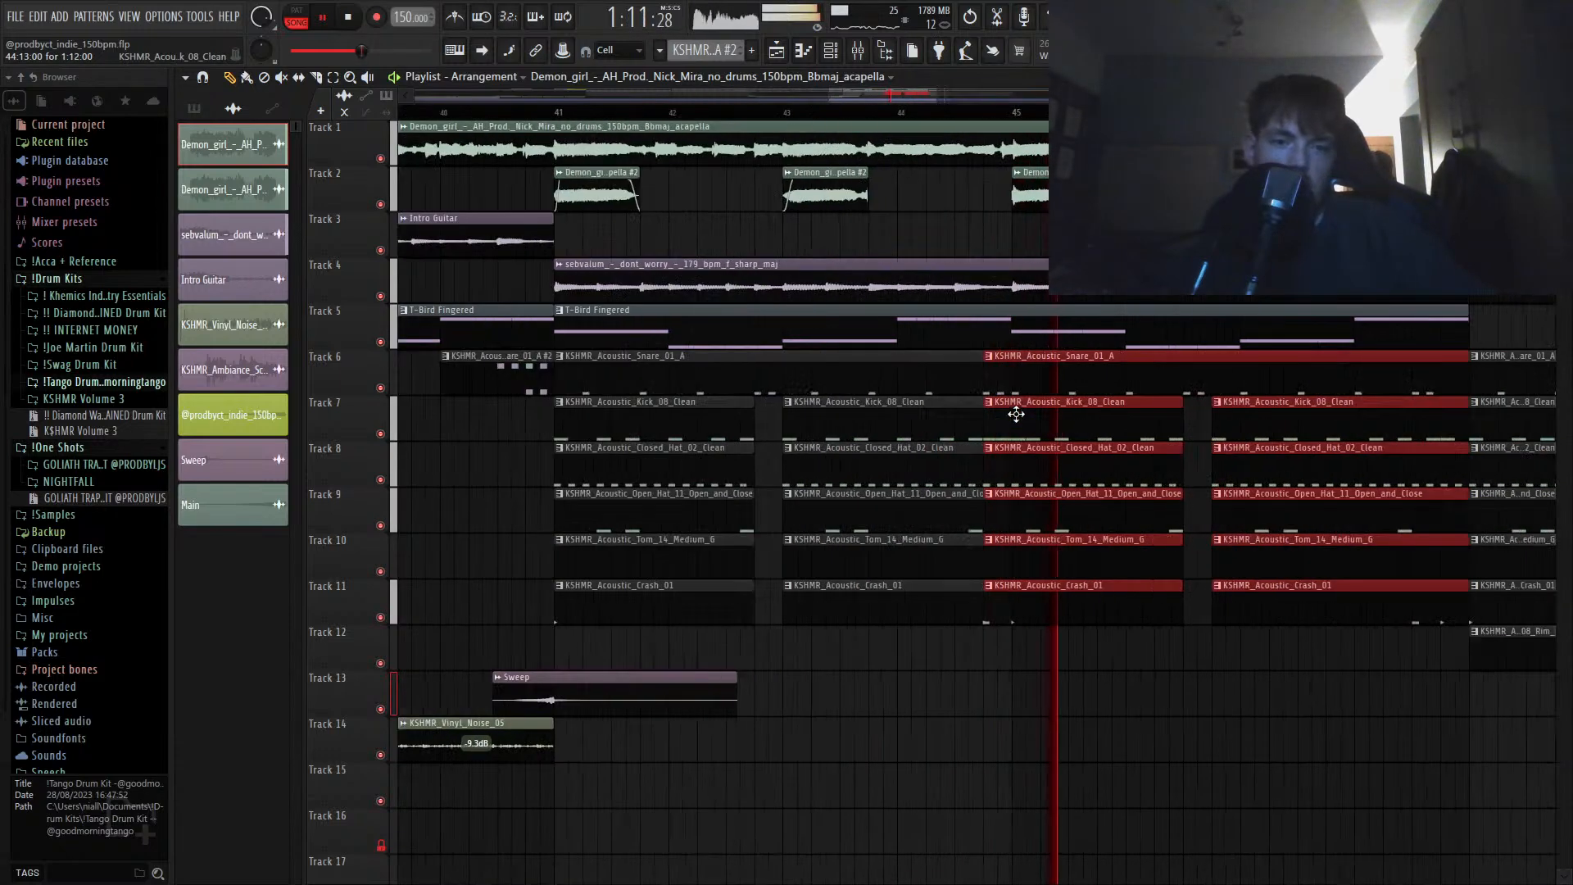
pyautogui.press('space')
# Step: Shift the copied drum clips to start at bar 45, trim their ends to bar 49, and place them on Tracks 6 to 11
pyautogui.moveTo(1033, 382); pyautogui.dragTo(1055, 692)
pyautogui.press('space')
pyautogui.moveTo(1052, 608); pyautogui.dragTo(1396, 673)
pyautogui.scroll(-3, 1015, 365)
pyautogui.moveTo(1493, 647); pyautogui.dragTo(1472, 642)
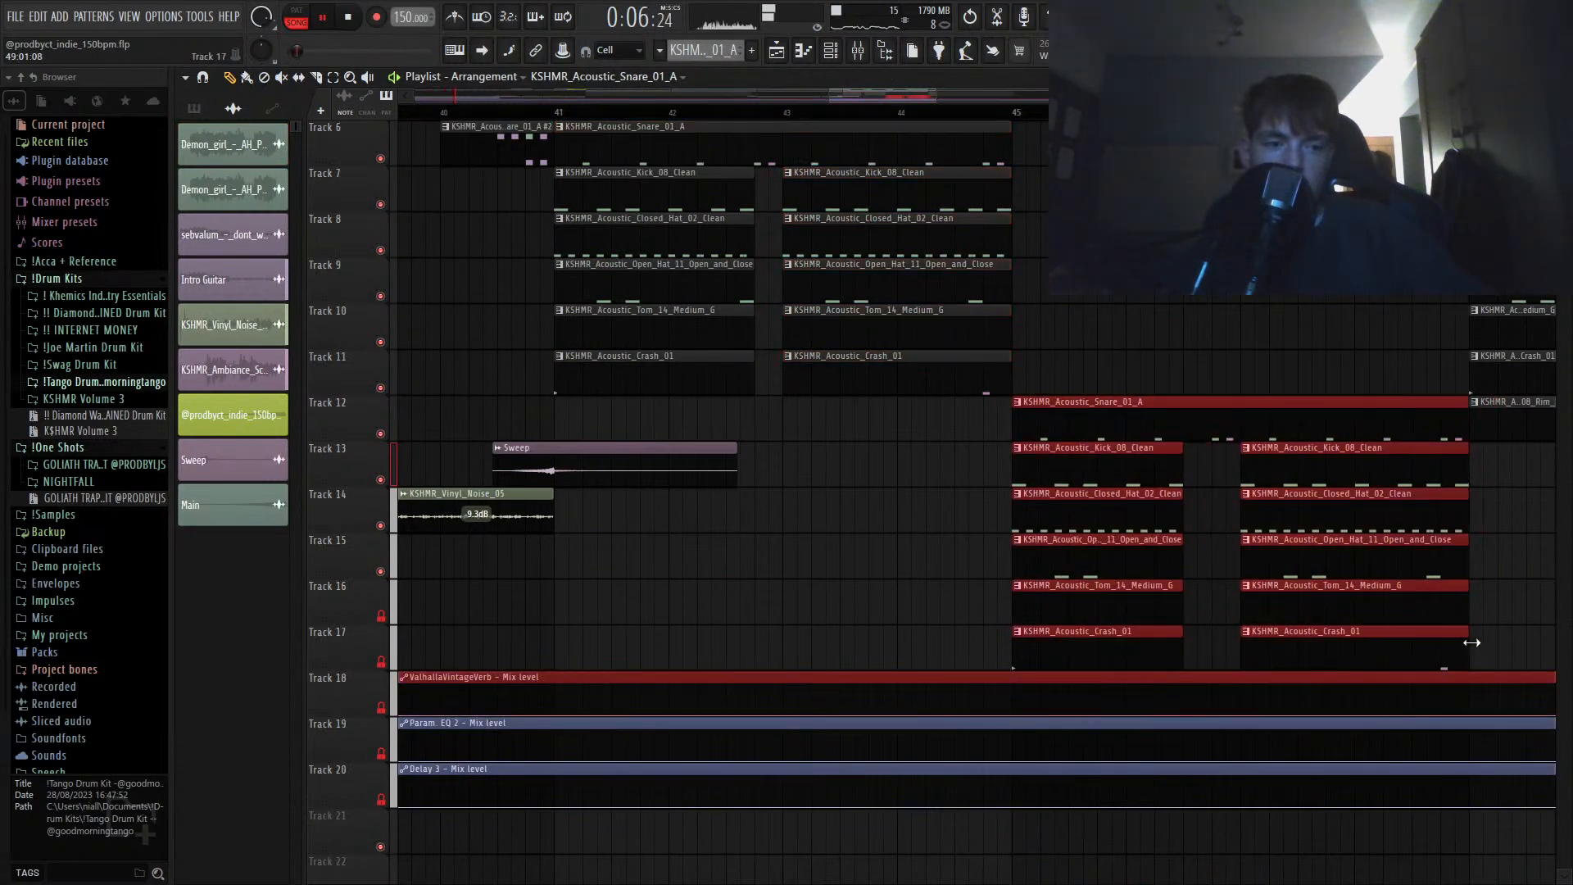
pyautogui.hotkey('shift', 'Up')
pyautogui.hotkey('shift', 'Up')
pyautogui.hotkey('shift', 'Up')
pyautogui.hotkey('shift', 'Up')
pyautogui.hotkey('shift', 'Up')
pyautogui.hotkey('shift', 'Up')
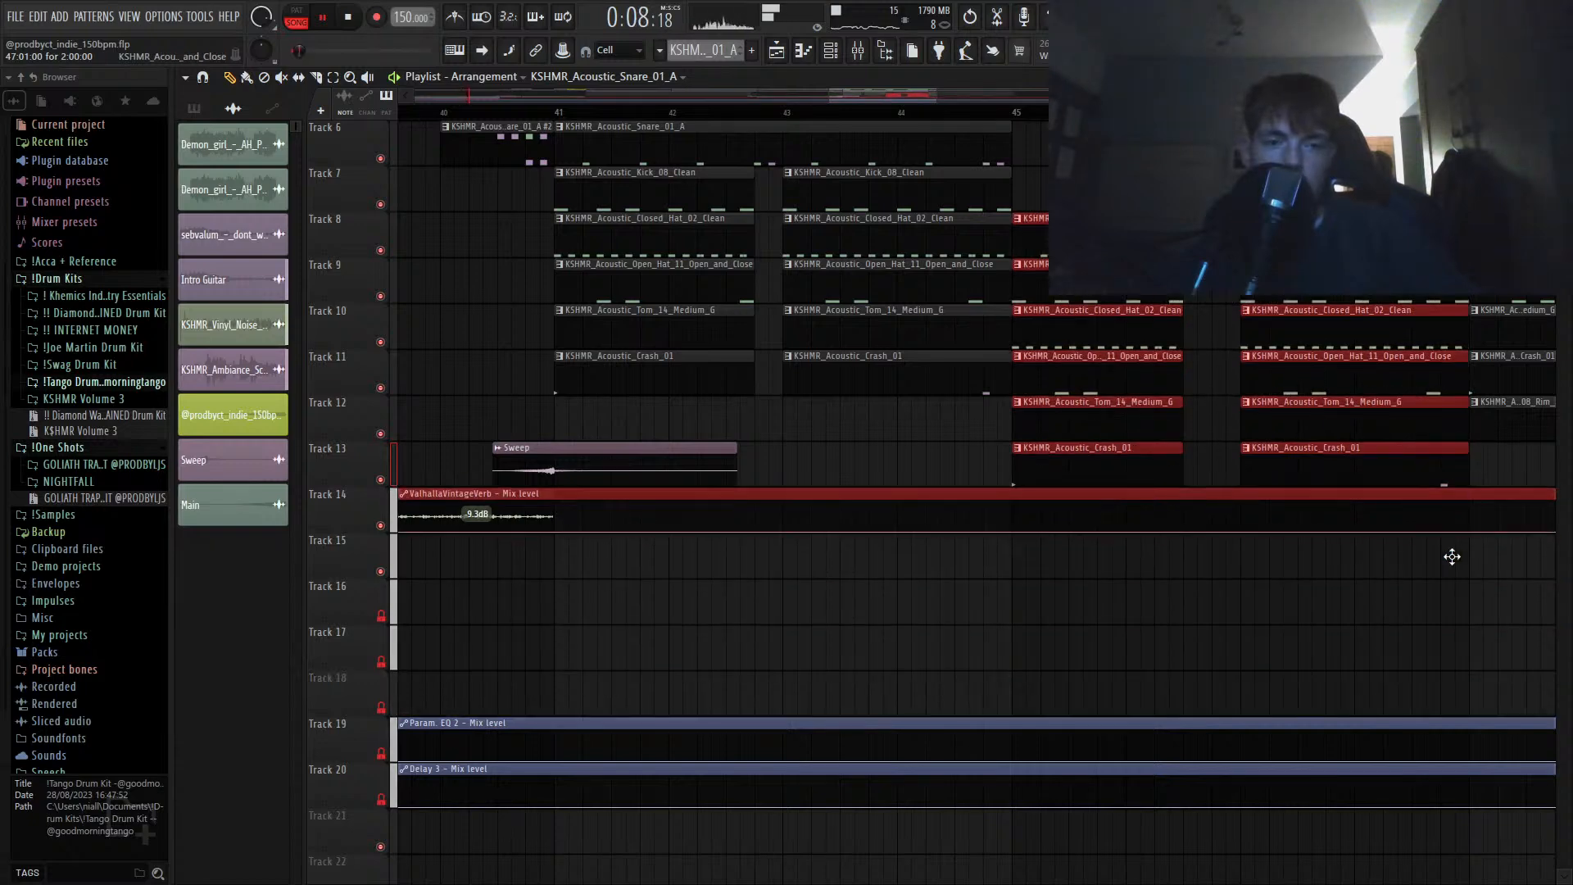
# Step: Move the ValhallaVintageVerb - Mix level automation clip back down six tracks to Track 18
pyautogui.scroll(-8, 1266, 589)
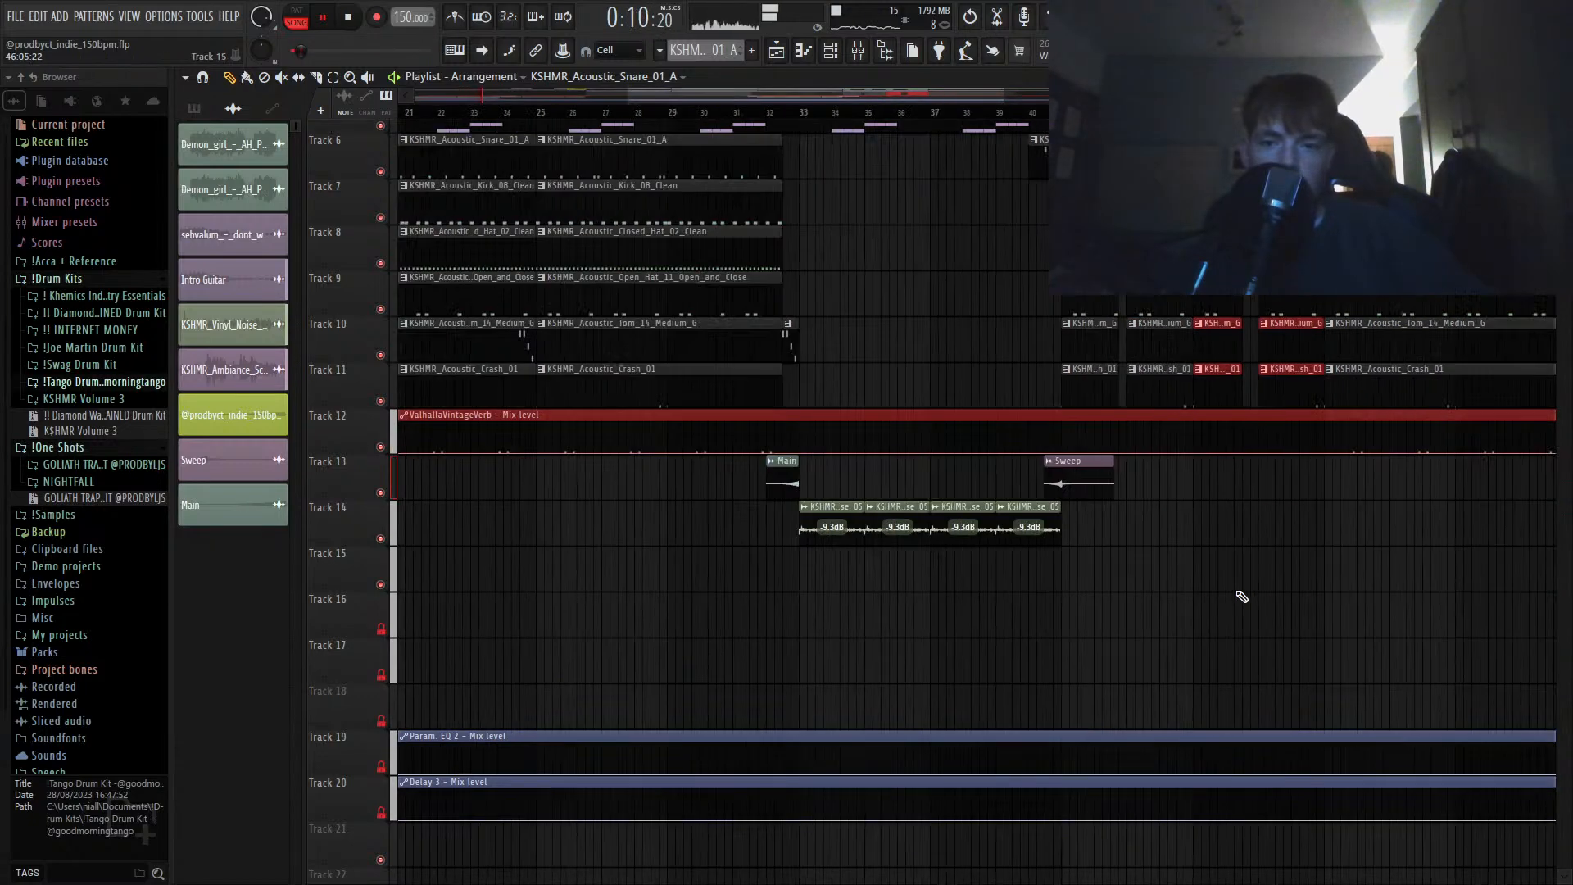
pyautogui.scroll(-2, 1037, 421)
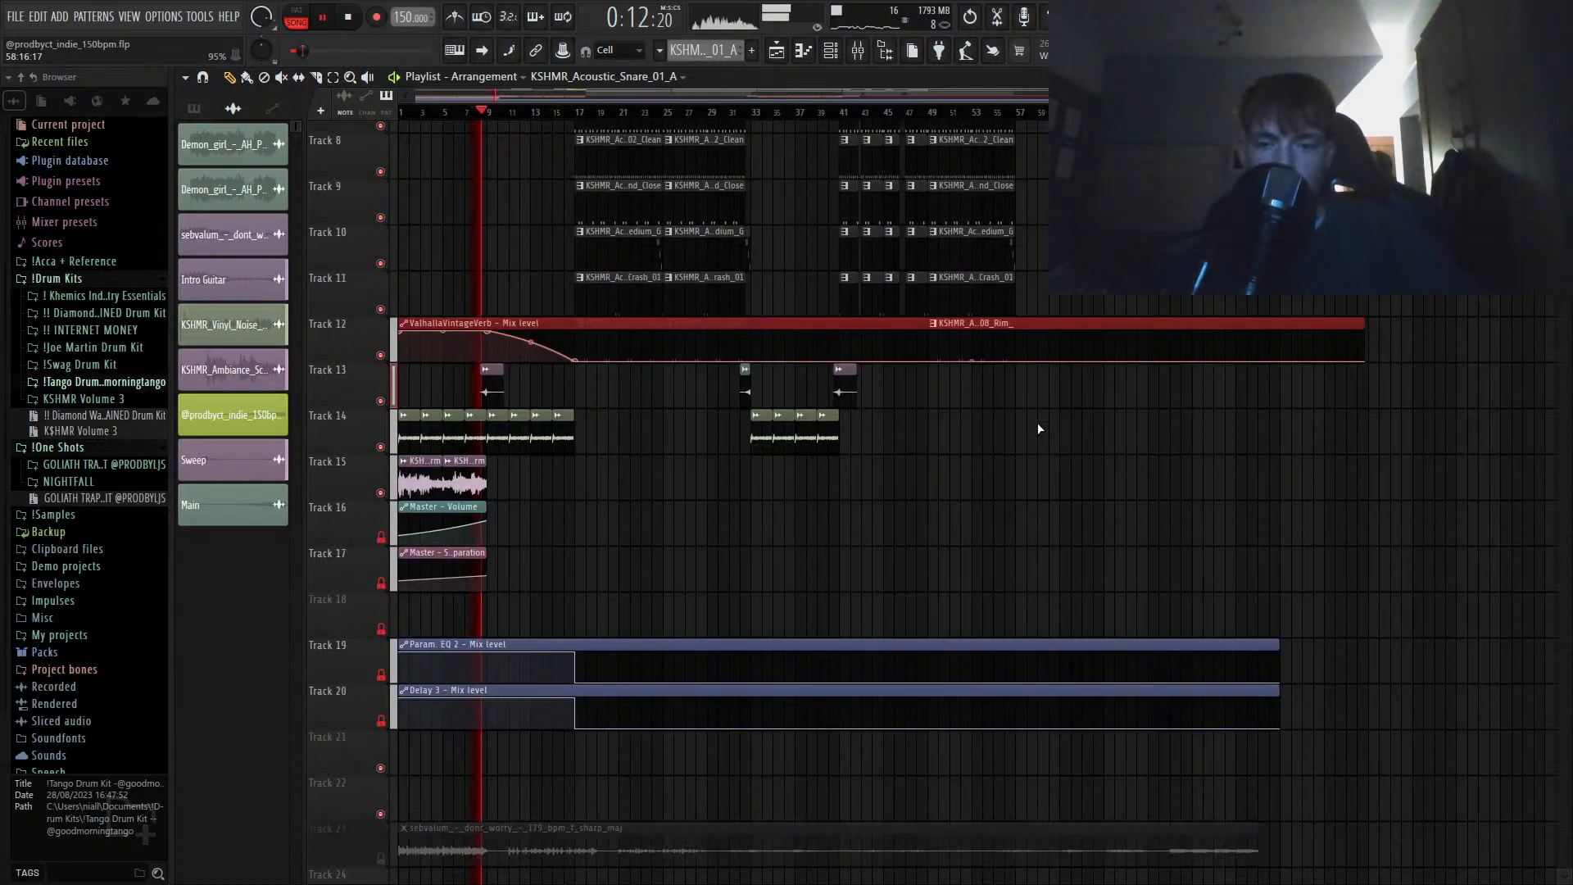
pyautogui.hotkey('shift', 'Down')
pyautogui.hotkey('shift', 'Down')
pyautogui.hotkey('shift', 'Down')
pyautogui.hotkey('shift', 'Down')
pyautogui.hotkey('shift', 'Down')
pyautogui.hotkey('shift', 'Down')
pyautogui.scroll(7, 1038, 421)
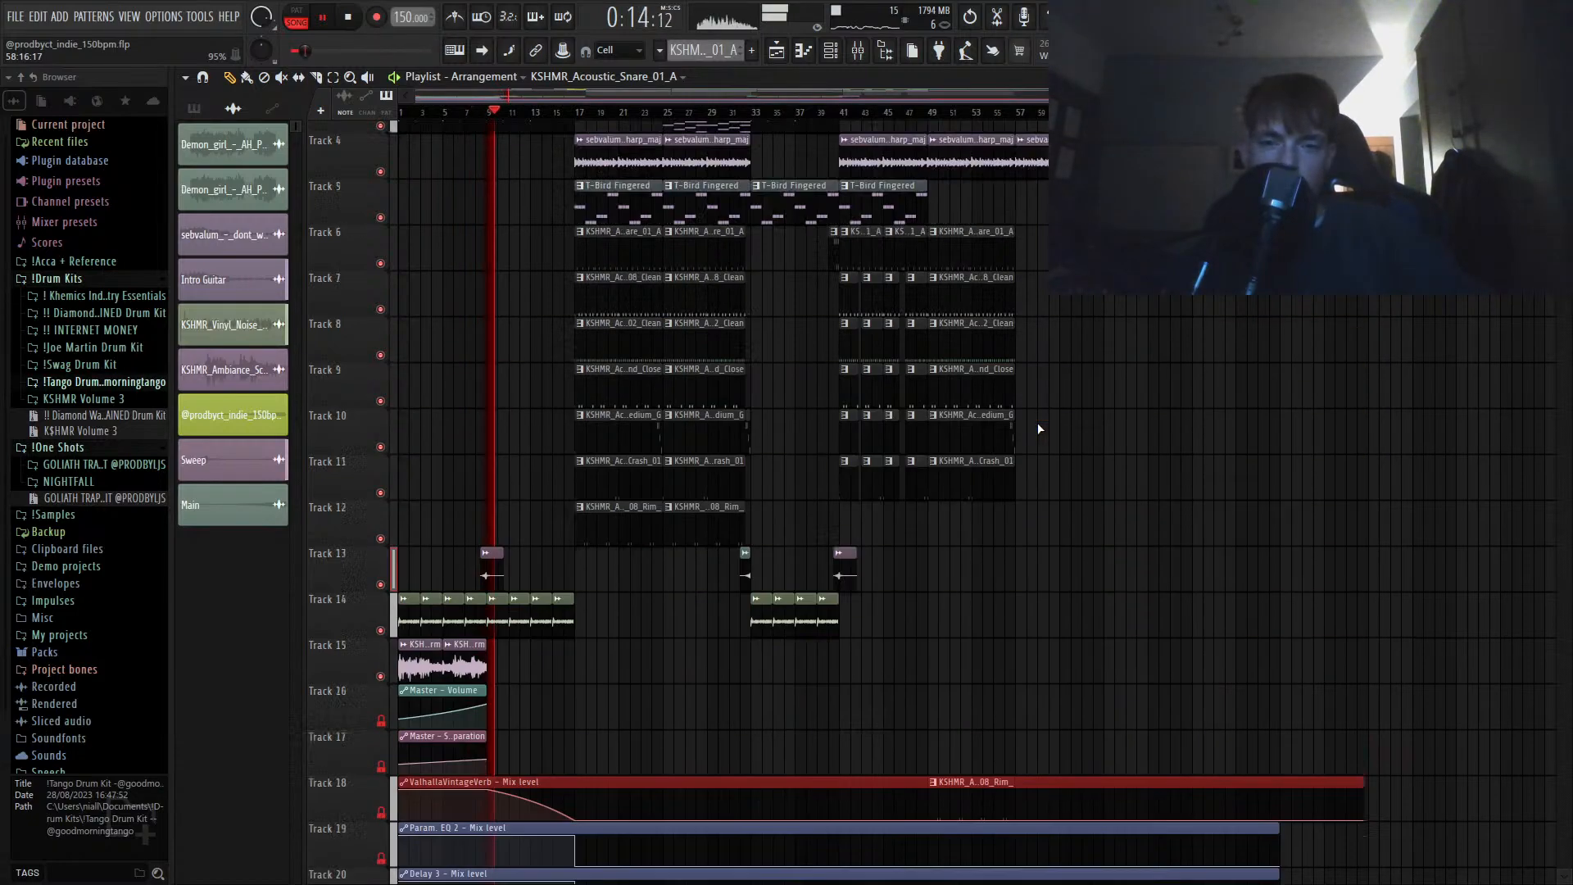
# Step: Play the transition into bar 41 and the first drum stop
pyautogui.click(832, 112)
pyautogui.scroll(6, 835, 113)
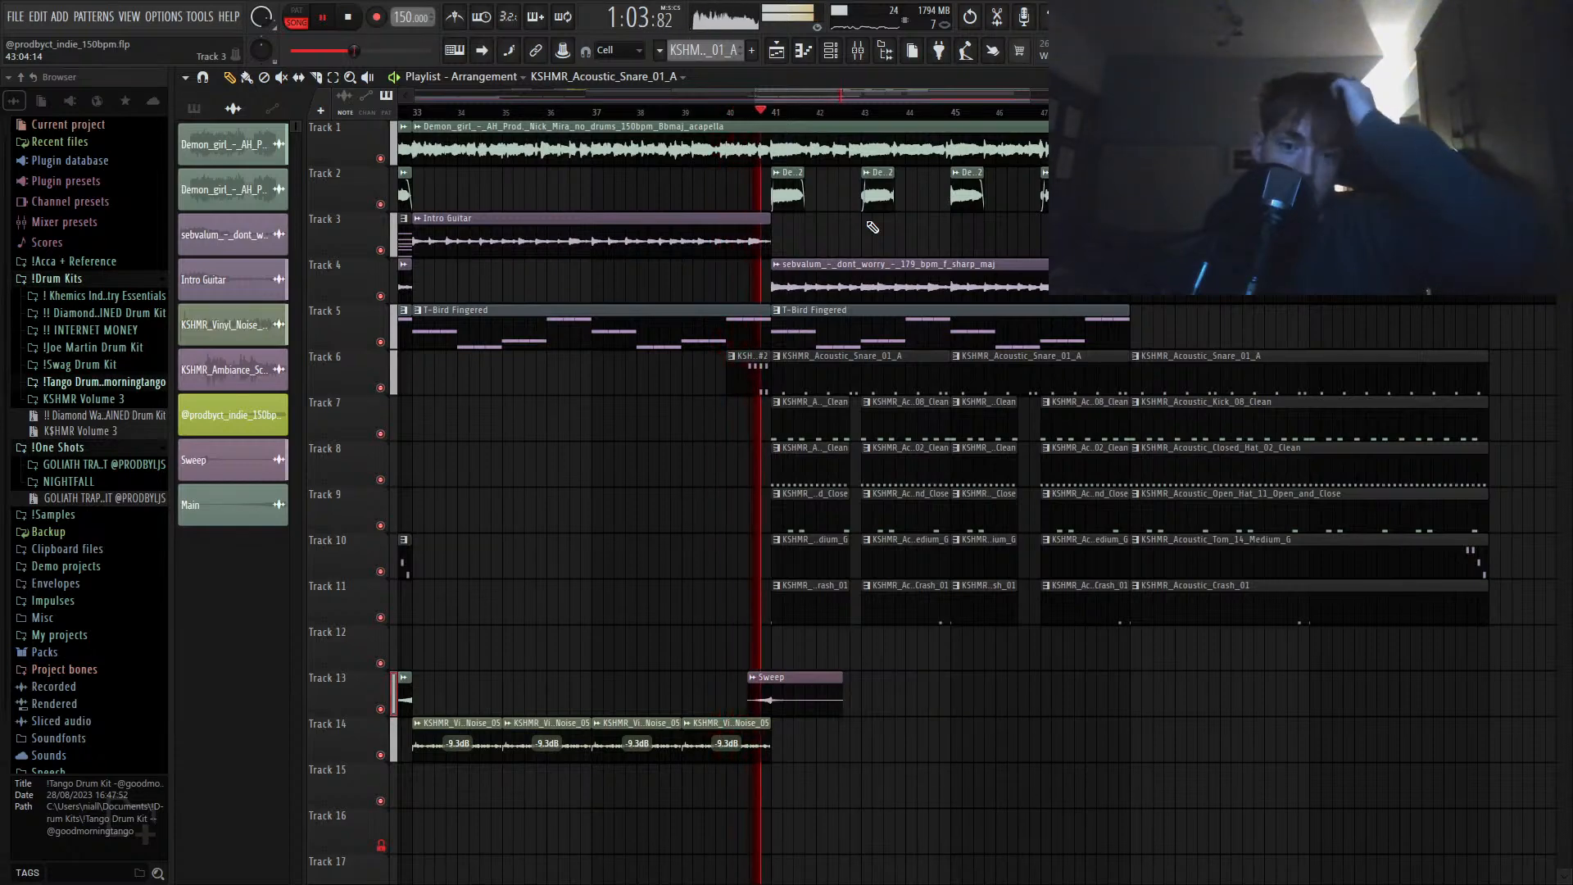
pyautogui.scroll(5, 803, 368)
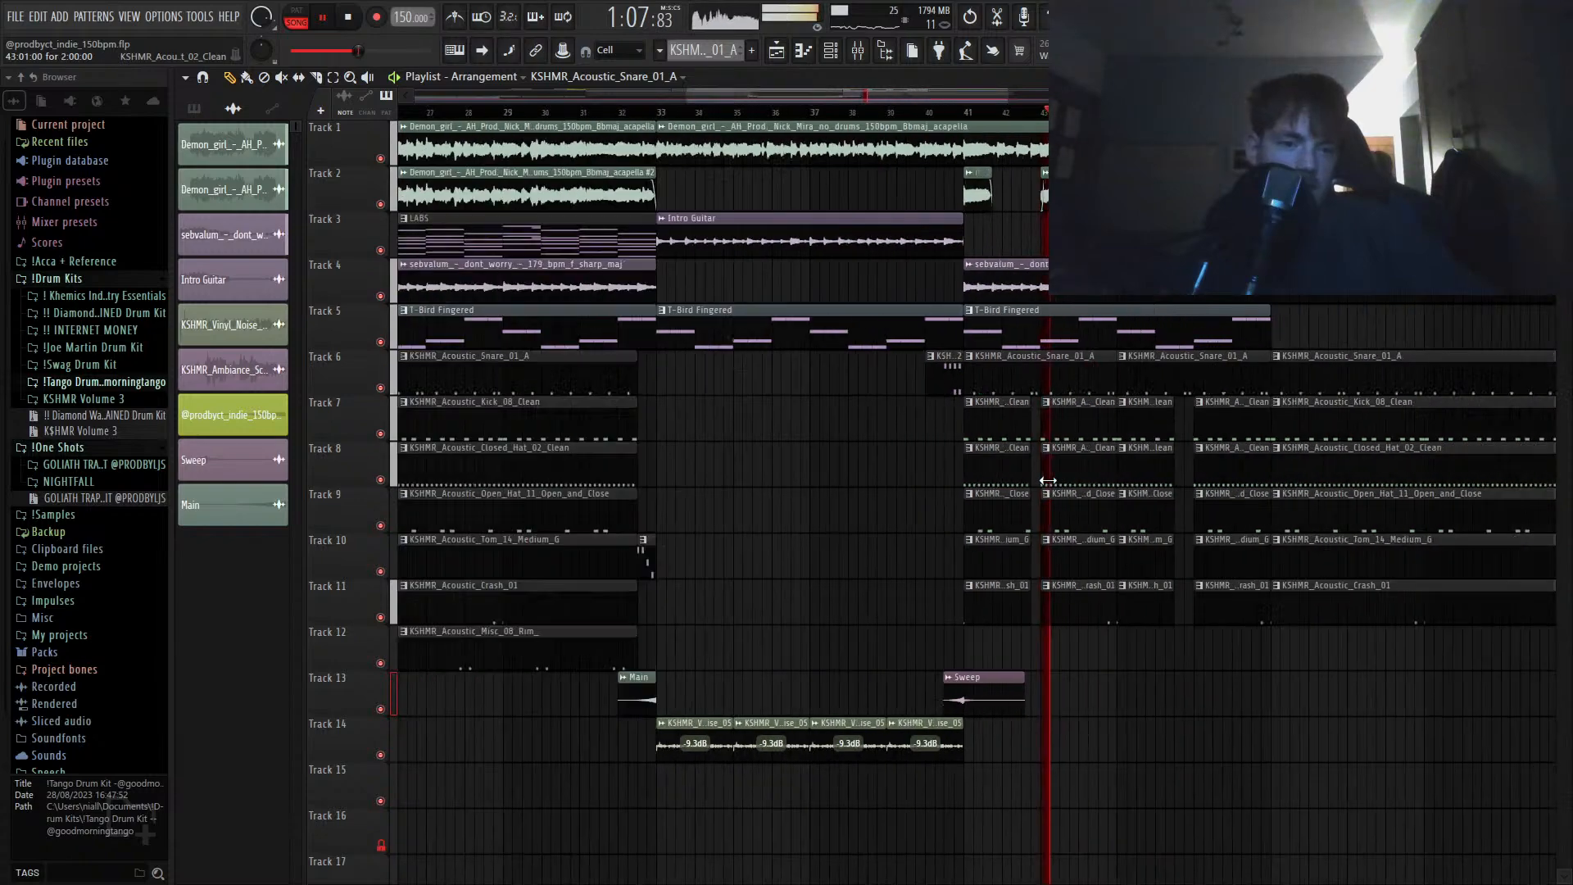
# Step: Slice the T-Bird Fingered clip on Track 5 around the first drum stop and delete its last beat before bar 43
pyautogui.press('c')
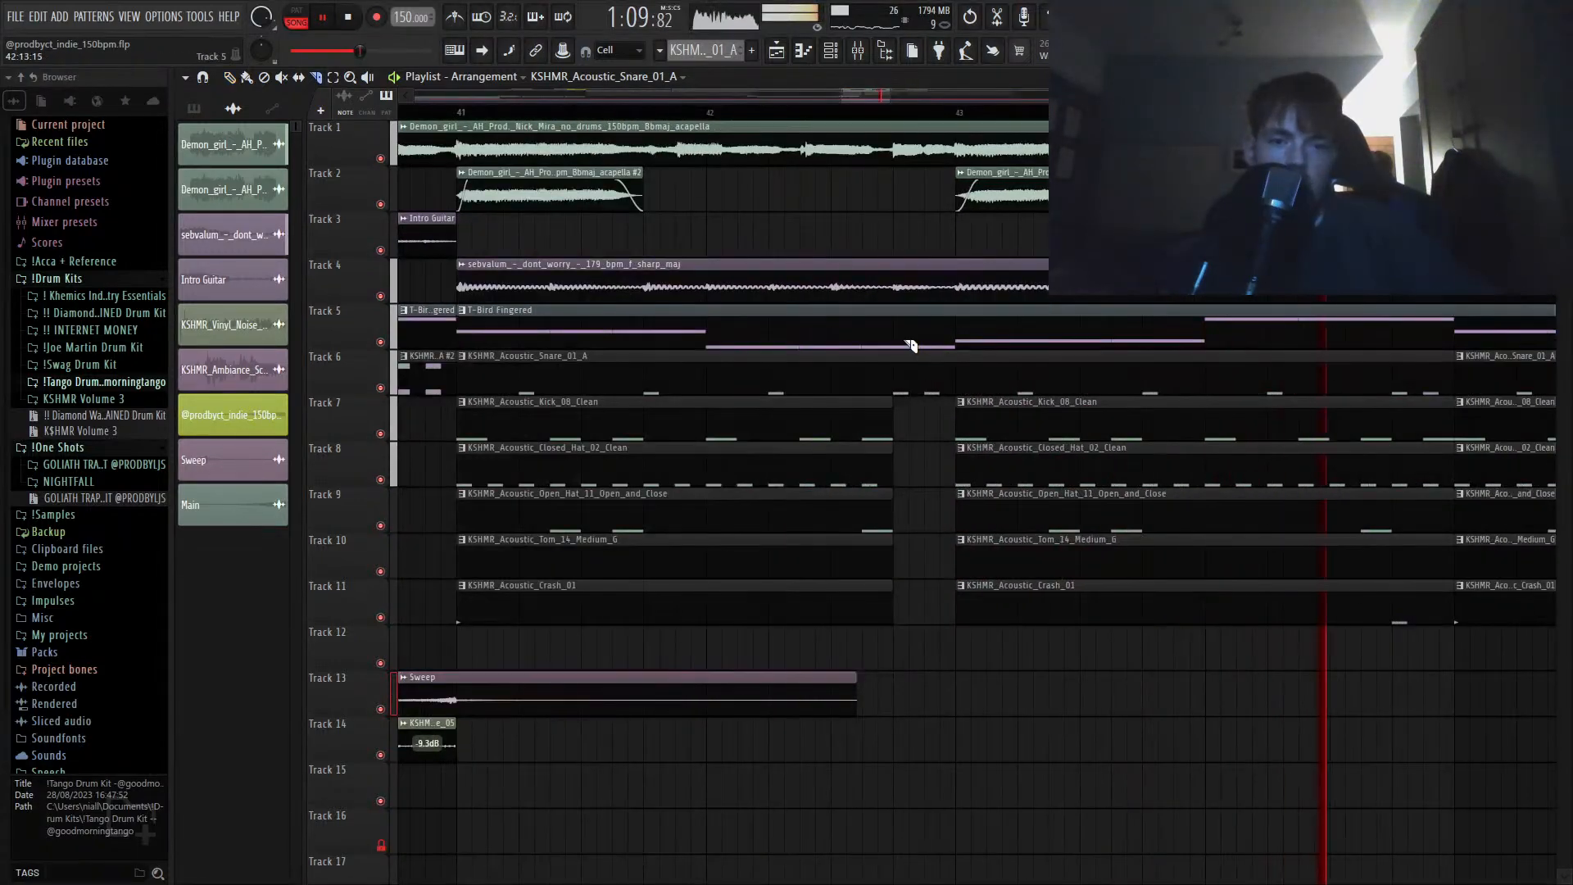
pyautogui.moveTo(900, 305); pyautogui.dragTo(962, 349)
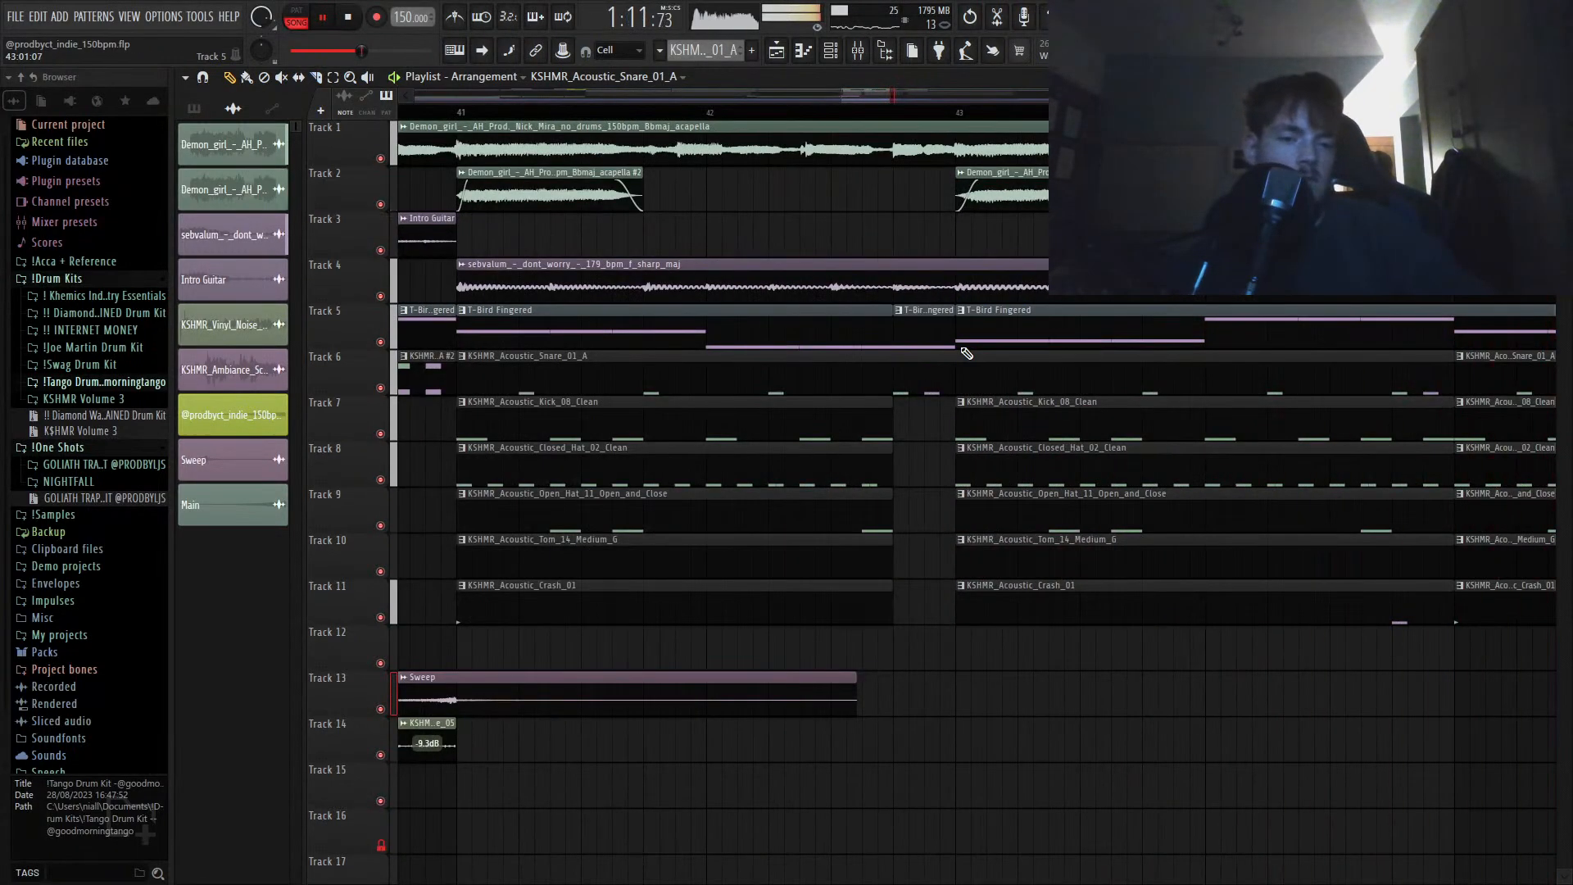
pyautogui.press('p')
pyautogui.rightClick(936, 332)
pyautogui.scroll(-4, 942, 335)
pyautogui.scroll(3, 1217, 377)
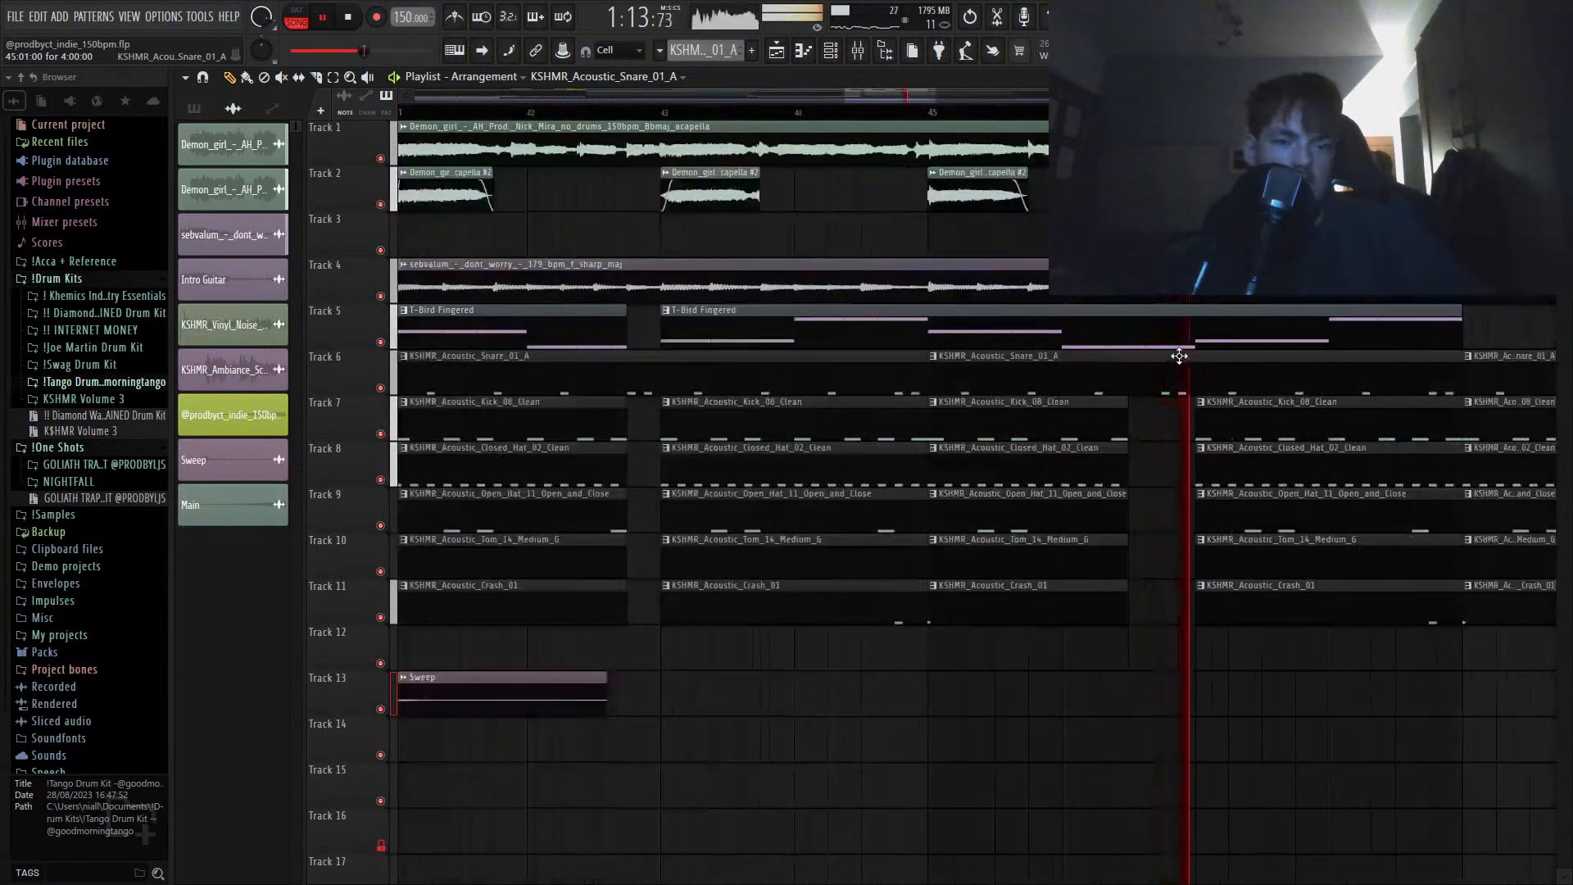
# Step: Extend the drum clips on Tracks 7 to 11 after bar 45 to leave a one-beat gap before bar 47
pyautogui.press('space')
pyautogui.moveTo(1152, 399); pyautogui.dragTo(1159, 593)
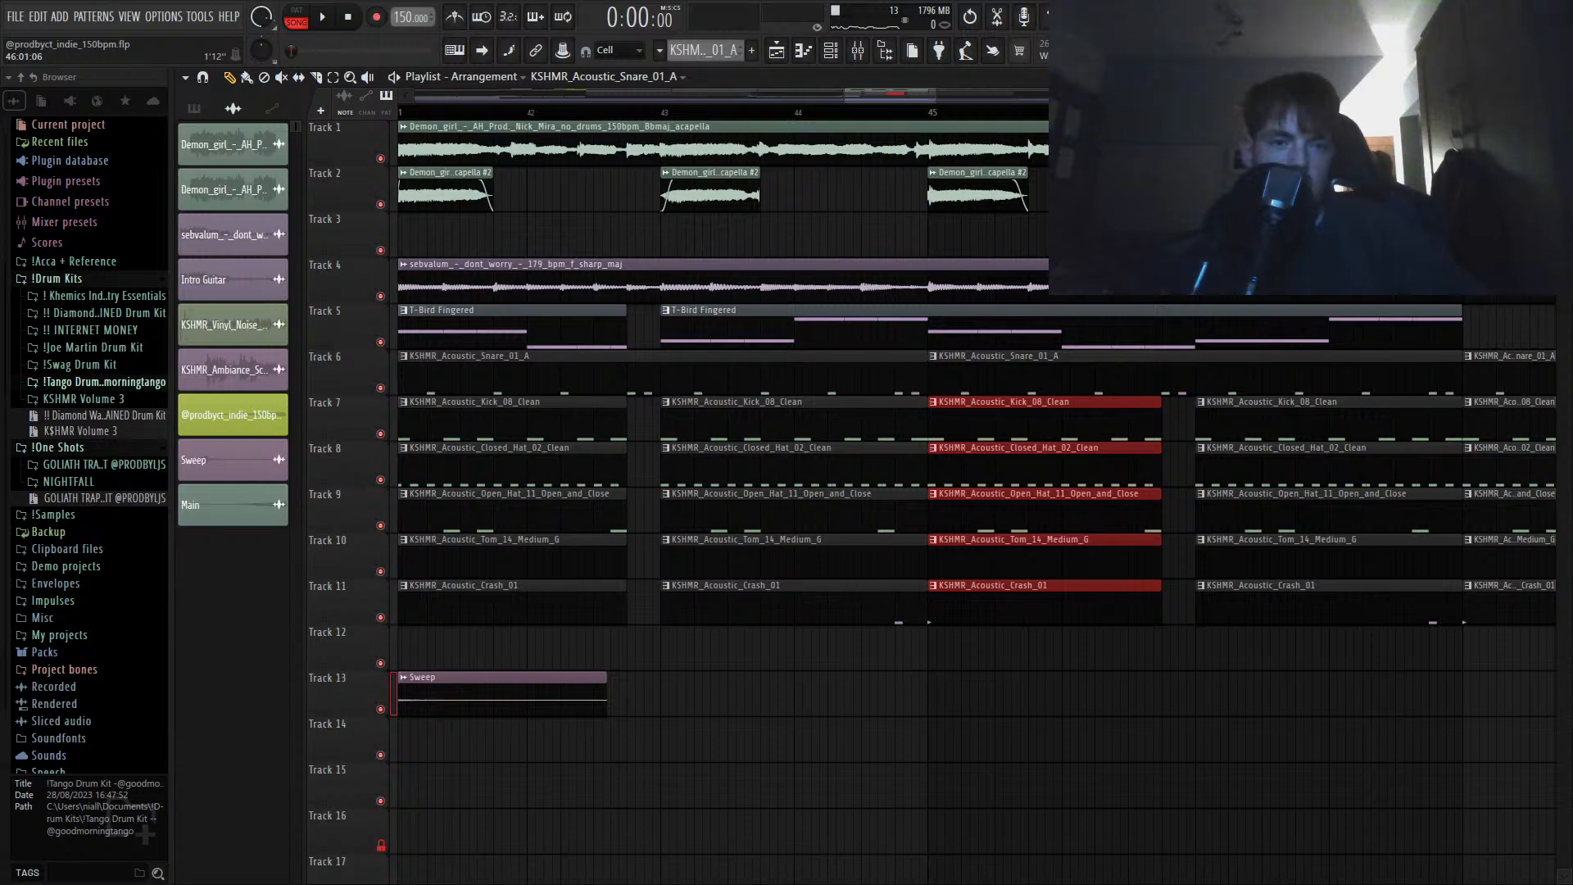
pyautogui.press('space')
# Step: Slice the T-Bird Fingered clip on Track 5 around the second drum stop and delete its last beat before bar 47
pyautogui.scroll(3, 1145, 340)
pyautogui.click(1140, 337)
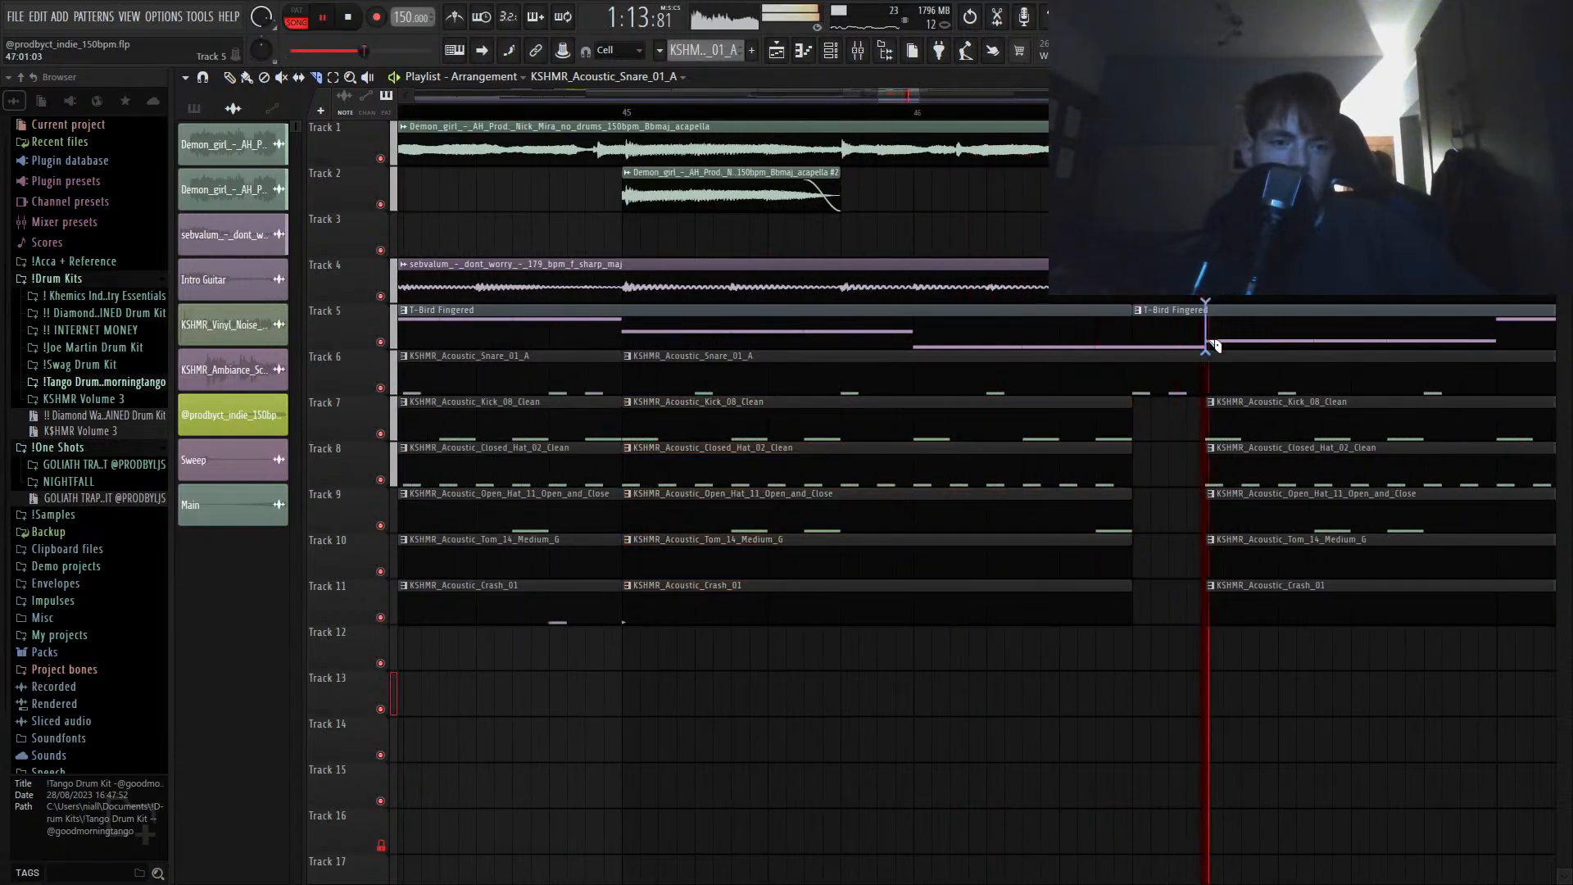
pyautogui.click(1210, 341)
pyautogui.press('p')
pyautogui.rightClick(1188, 341)
pyautogui.scroll(-3, 1190, 344)
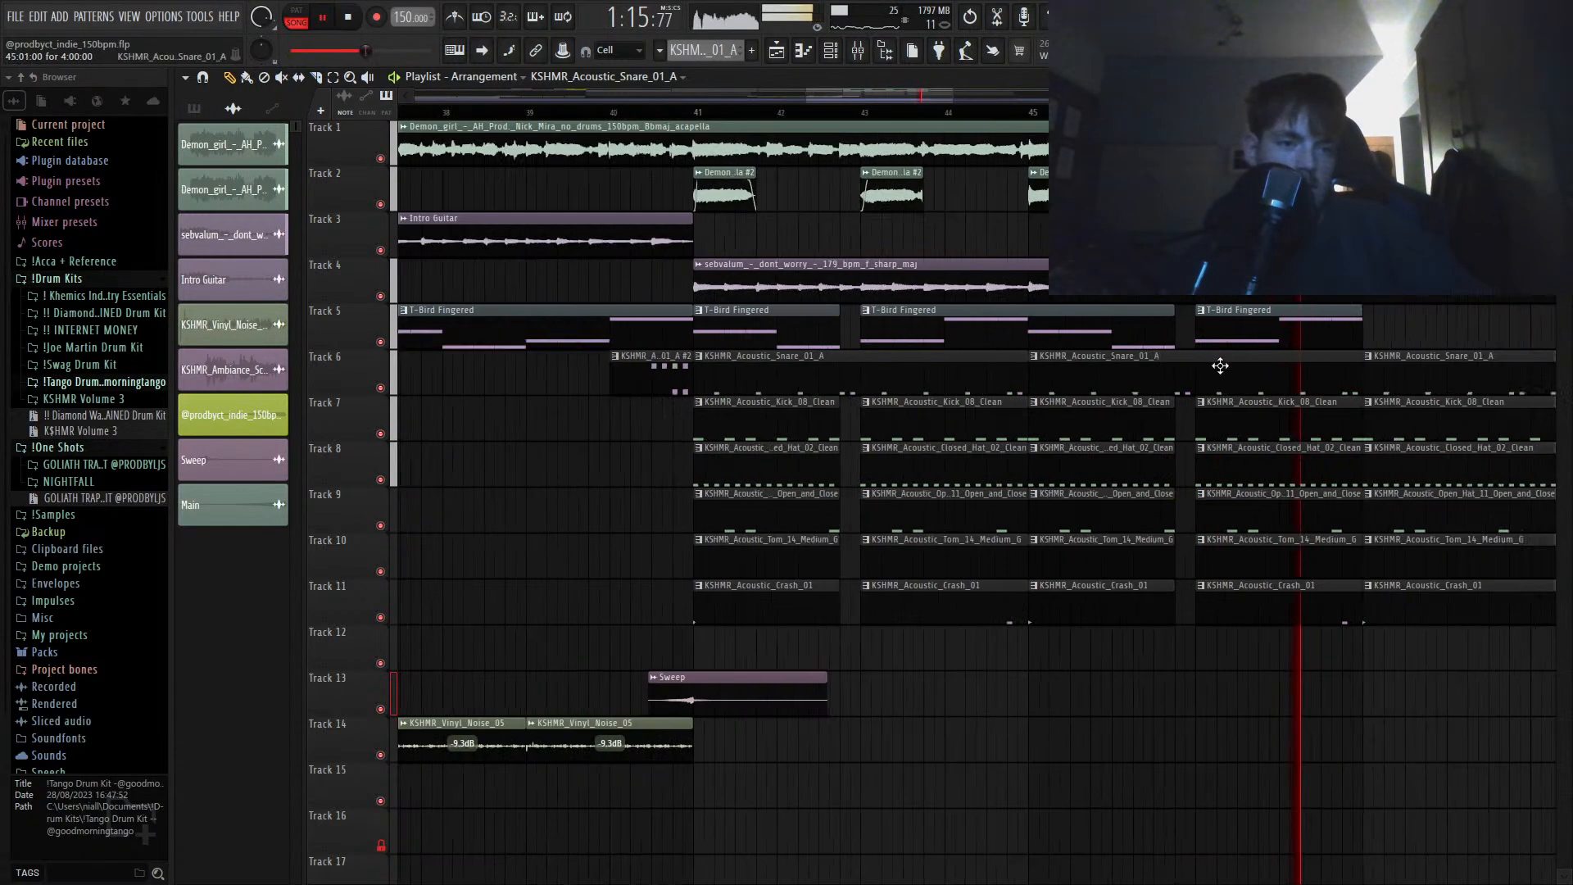
# Step: Slice the drum clips on Tracks 6 to 11 halfway through bar 48, delete the last two beats before bar 49, and play the stop
pyautogui.scroll(3, 1344, 409)
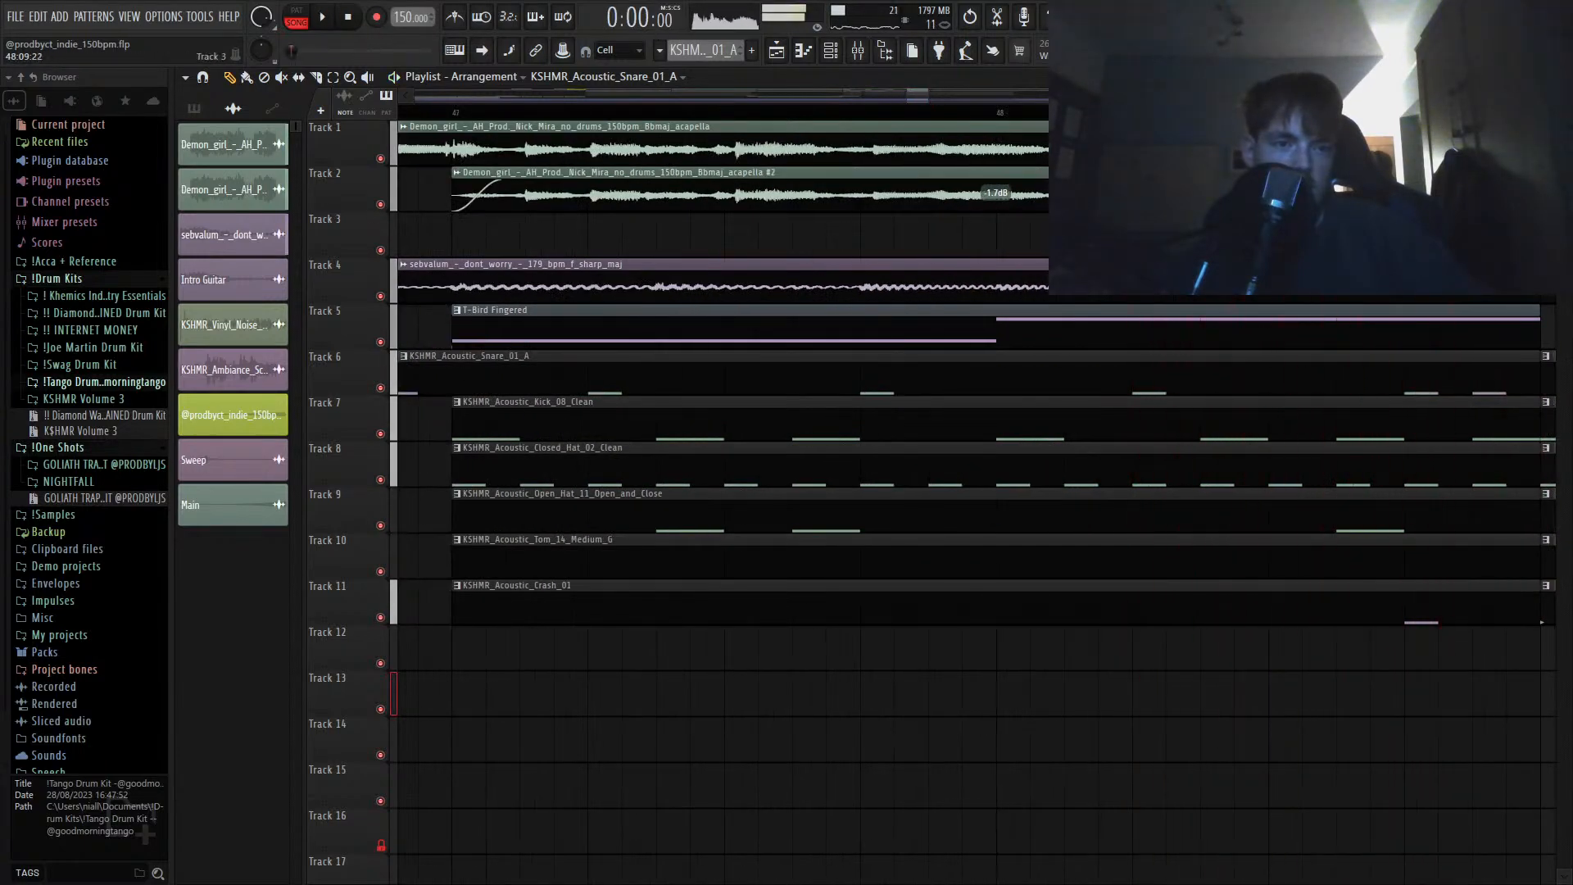
pyautogui.press('space')
pyautogui.press('c')
pyautogui.moveTo(1294, 350)
pyautogui.mouseDown()
pyautogui.moveTo(1301, 622)
pyautogui.moveTo(1342, 395)
pyautogui.mouseUp()
pyautogui.press('p')
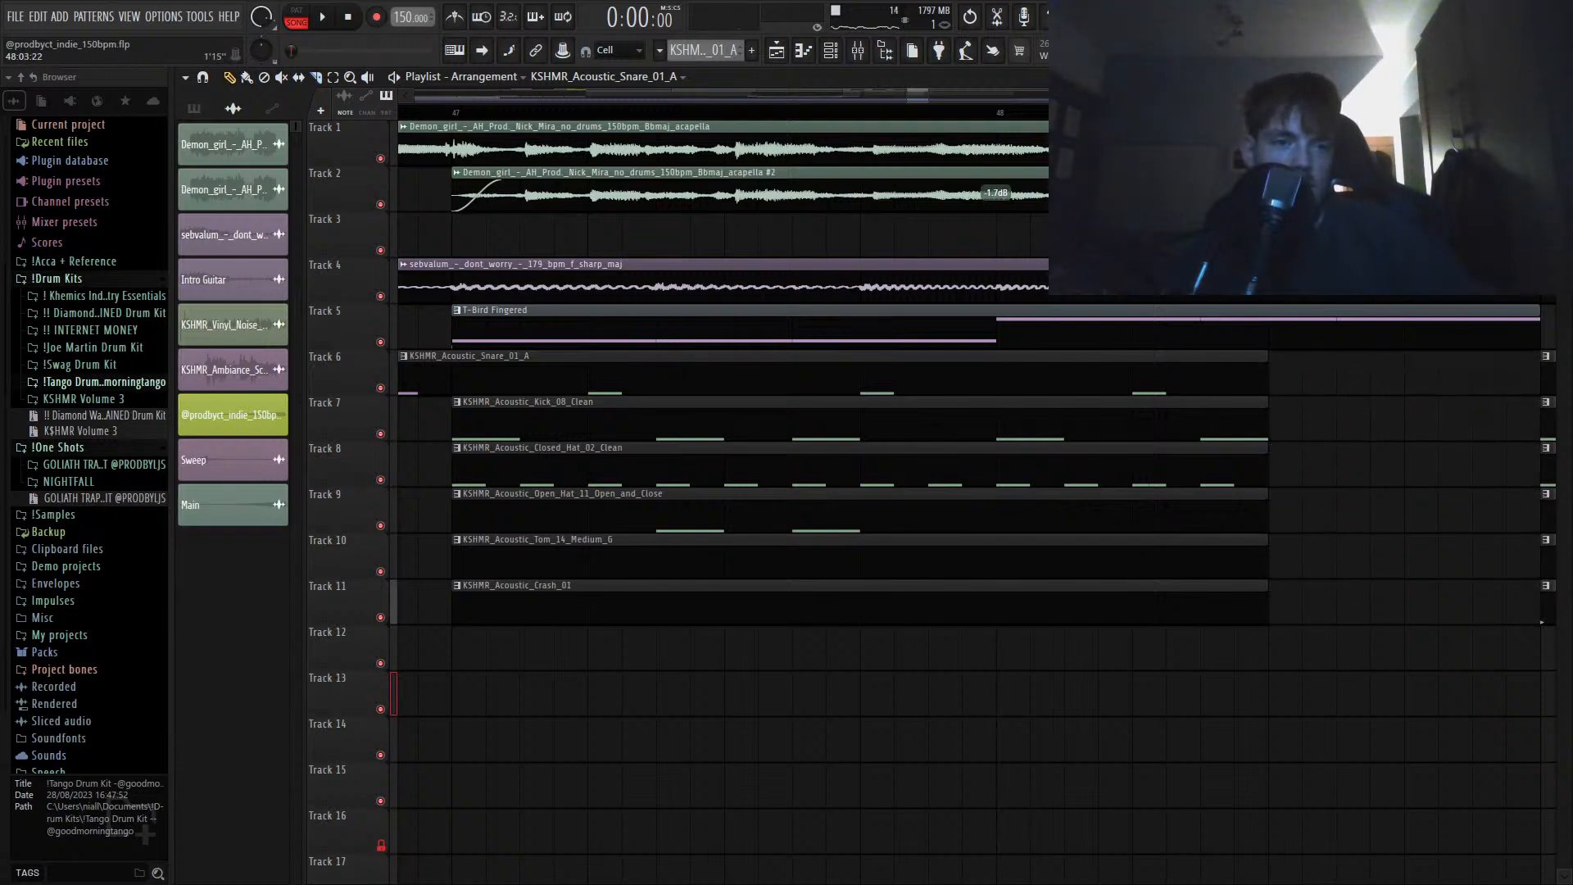
pyautogui.scroll(-3, 980, 115)
pyautogui.press('space')
pyautogui.scroll(-8, 1021, 228)
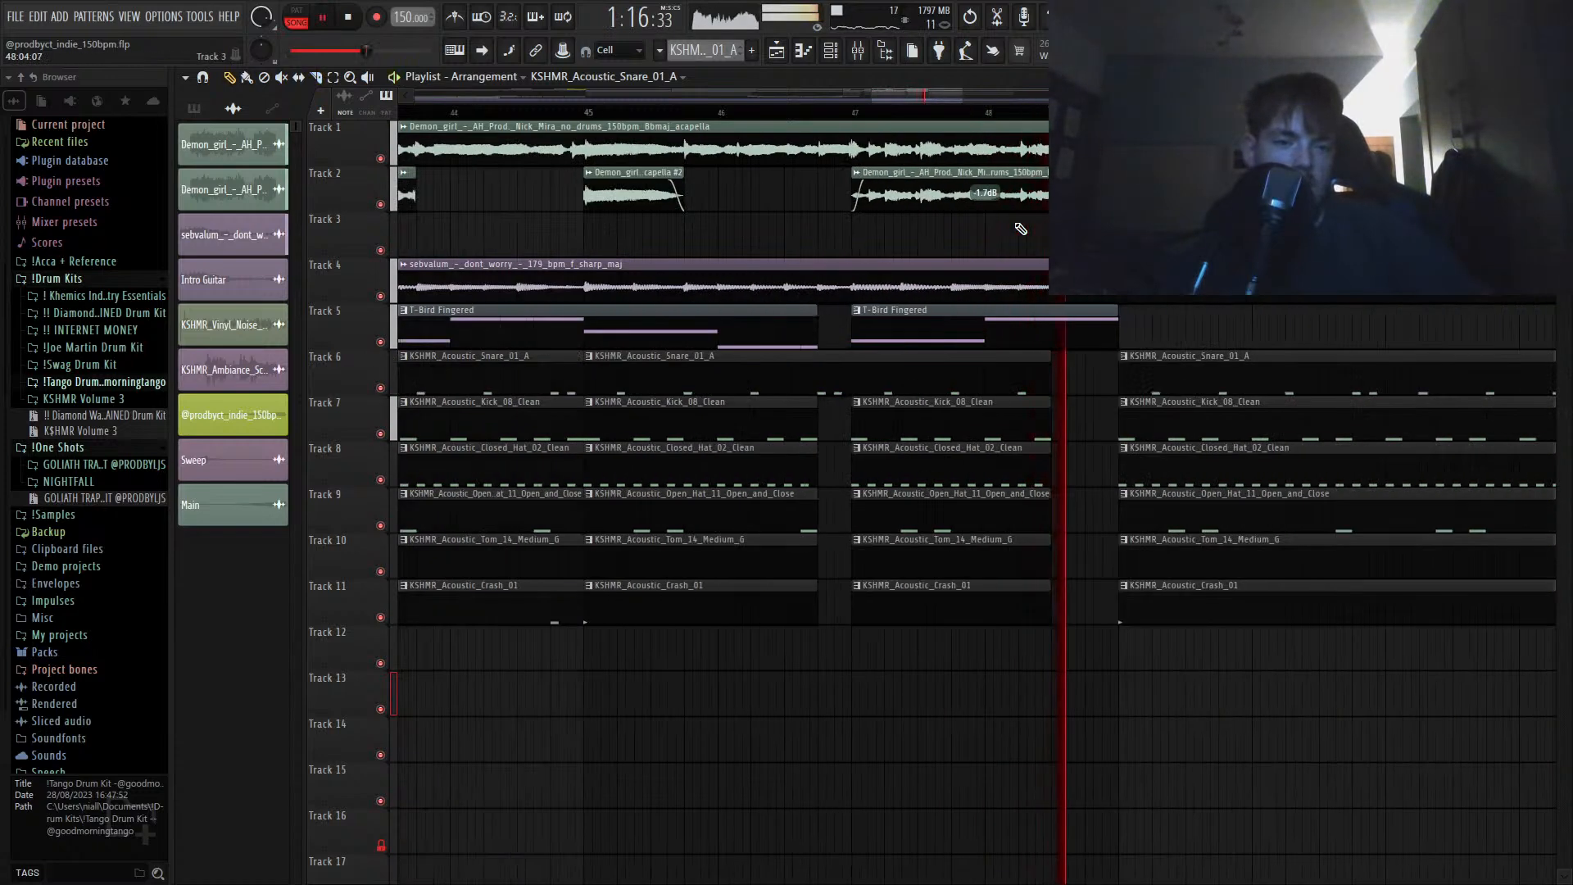
# Step: Shorten the T-Bird Fingered clip to end halfway through bar 48 with the drums, and play the stop
pyautogui.scroll(6, 1030, 335)
pyautogui.scroll(1, 1036, 328)
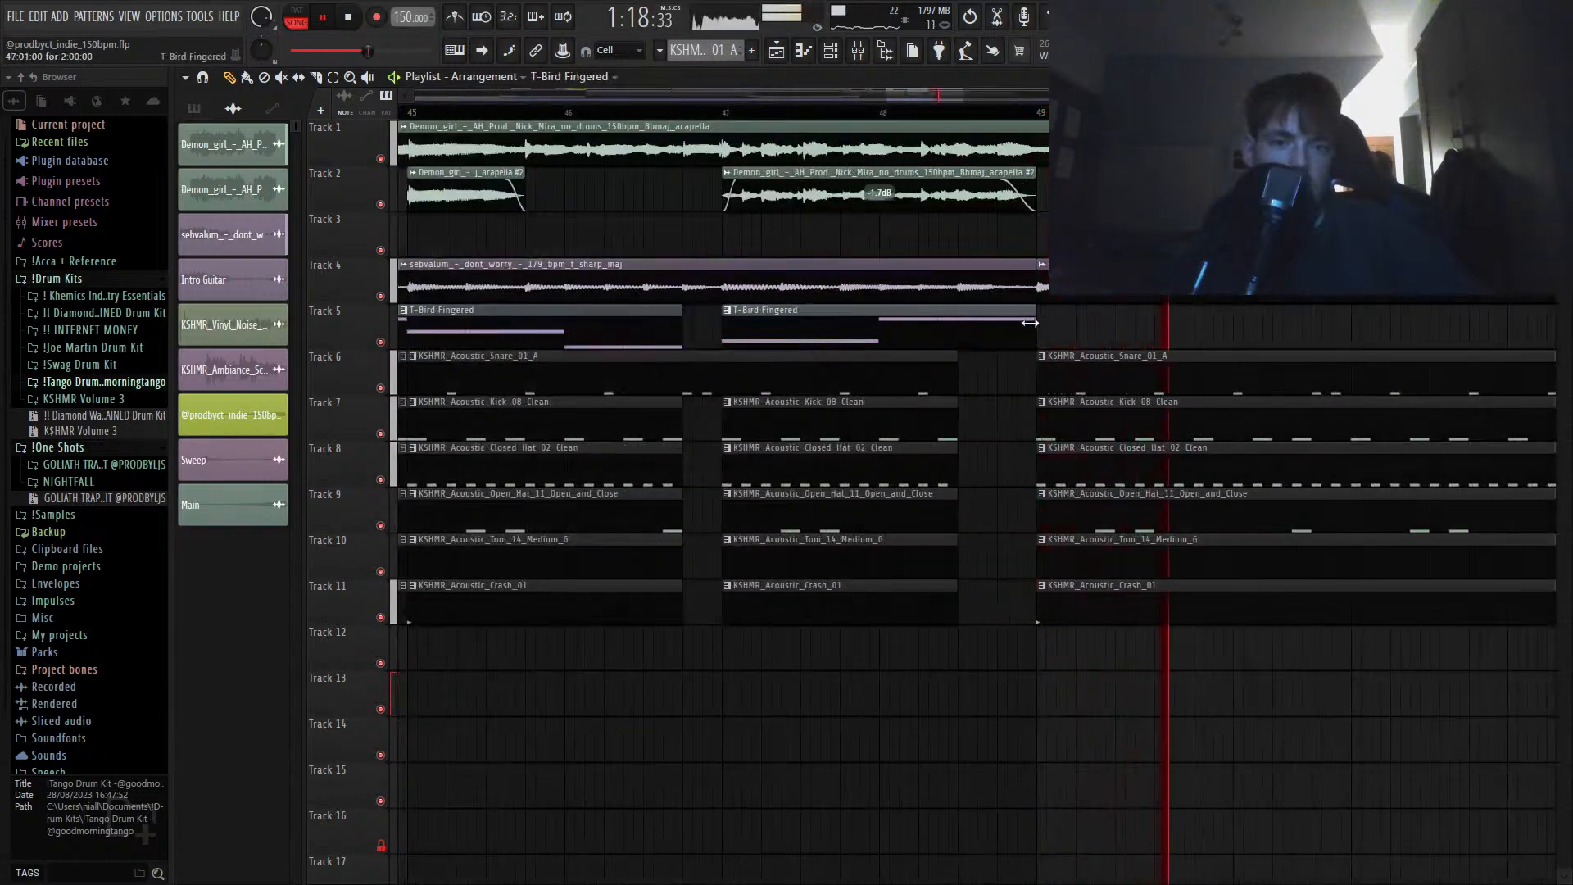
pyautogui.moveTo(1036, 327); pyautogui.dragTo(957, 327)
pyautogui.press('space')
pyautogui.press('space')
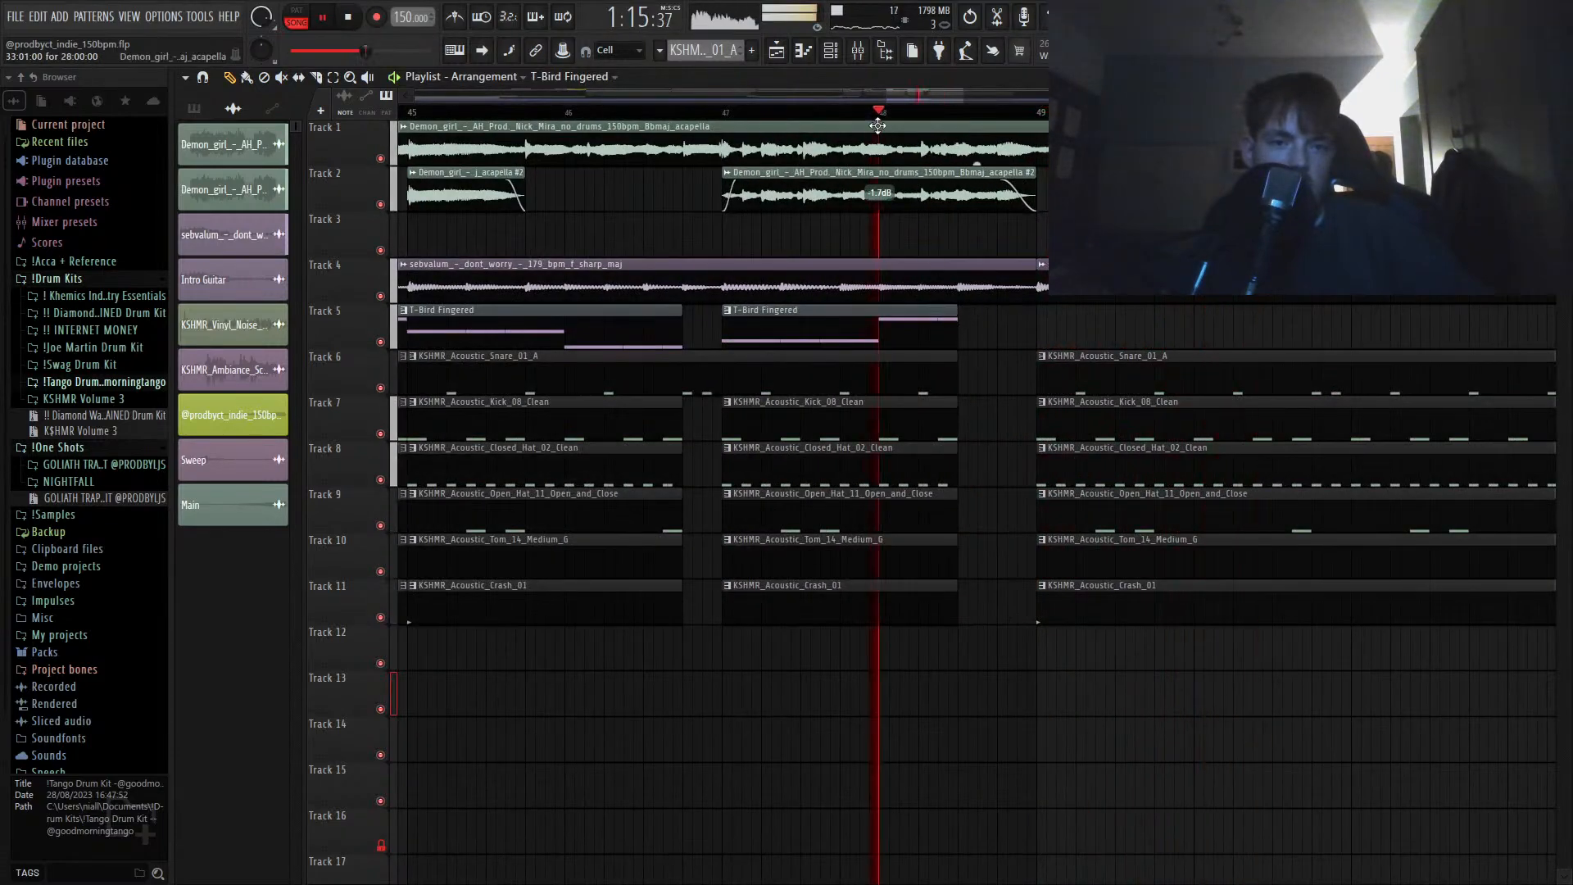
# Step: Copy the Sweep sample on Track 13 so that it peaks at bar 49
pyautogui.scroll(-5, 983, 261)
pyautogui.scroll(-2, 984, 260)
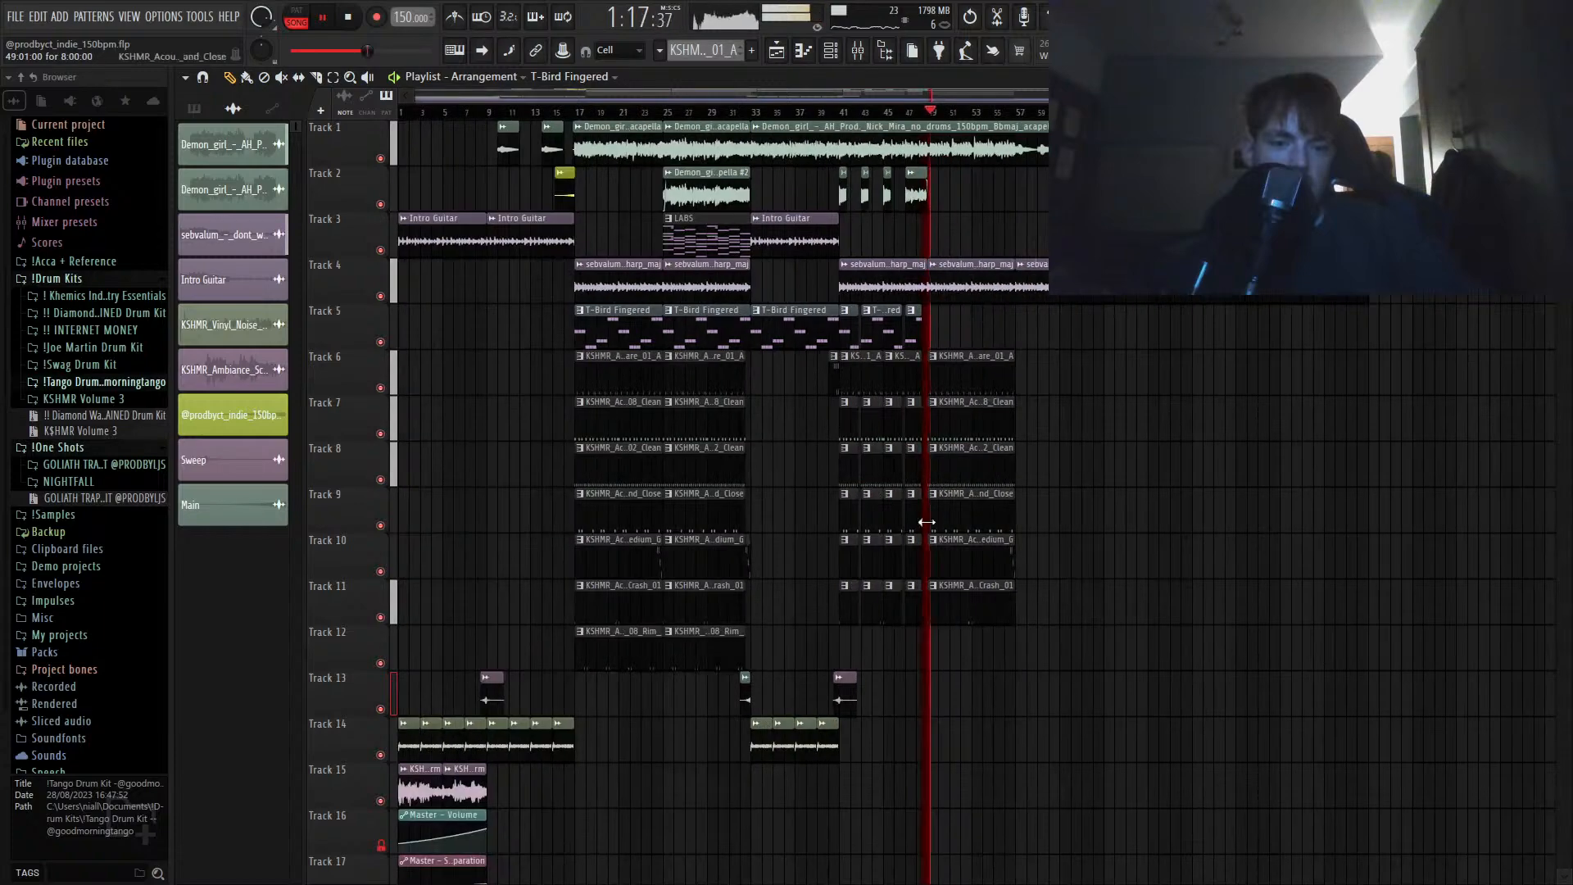
pyautogui.moveTo(788, 695); pyautogui.dragTo(747, 693)
pyautogui.scroll(3, 776, 695)
pyautogui.moveTo(847, 695); pyautogui.dragTo(932, 694)
pyautogui.moveTo(938, 693); pyautogui.dragTo(1158, 692)
pyautogui.scroll(-3, 1166, 672)
pyautogui.scroll(3, 1065, 666)
pyautogui.scroll(-3, 848, 625)
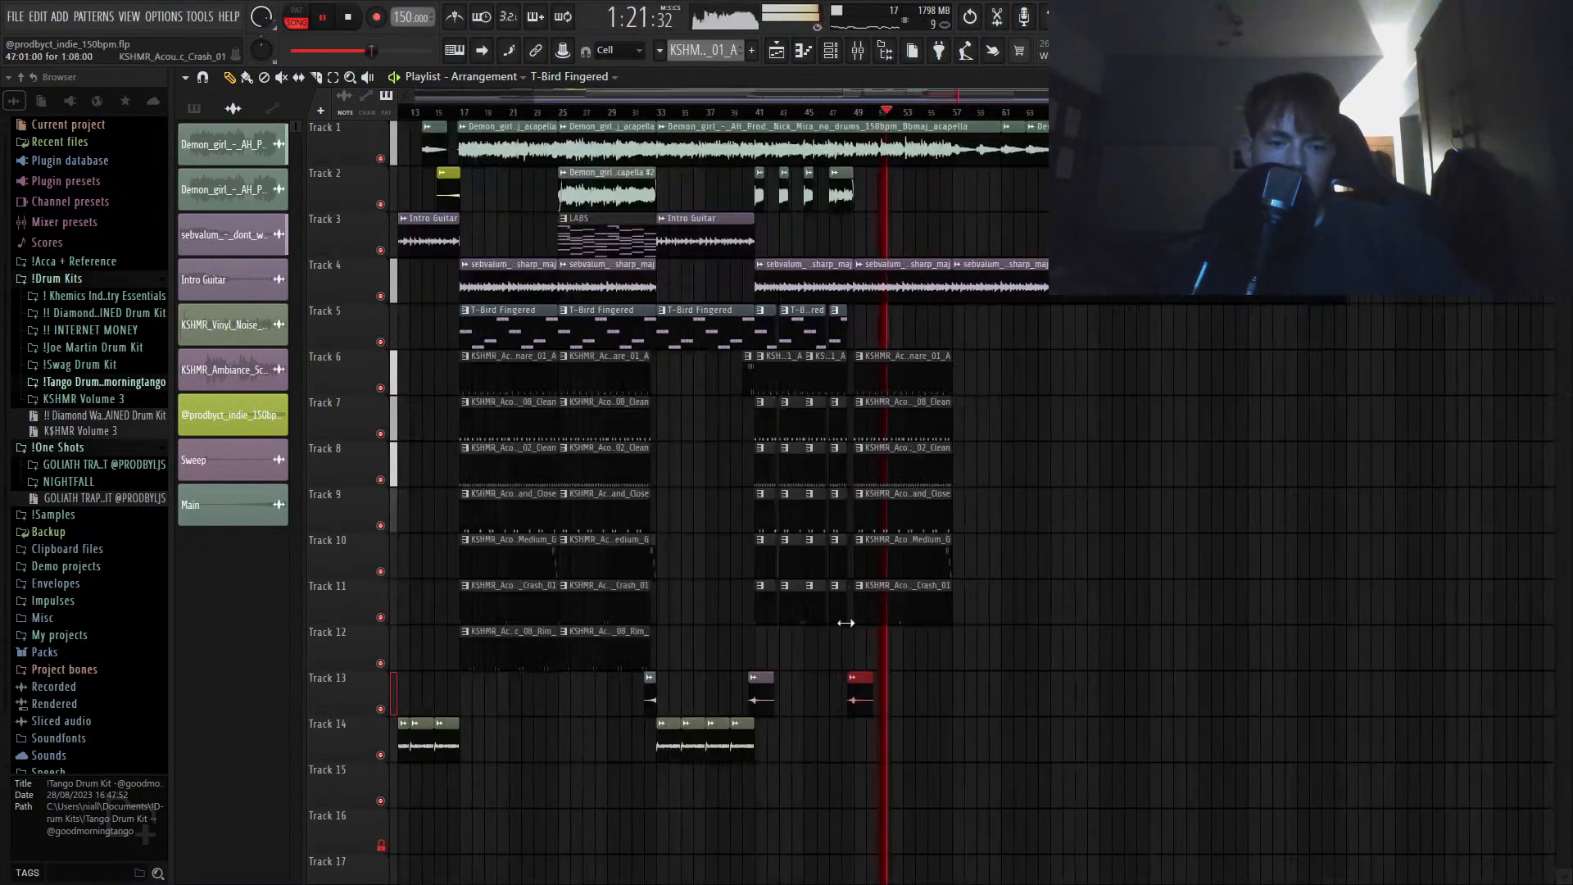
# Step: Slice the open hat clip on Track 9 just after bar 42 and delete the part starting at bar 41
pyautogui.scroll(3, 847, 623)
pyautogui.scroll(-2, 882, 601)
pyautogui.scroll(2, 880, 593)
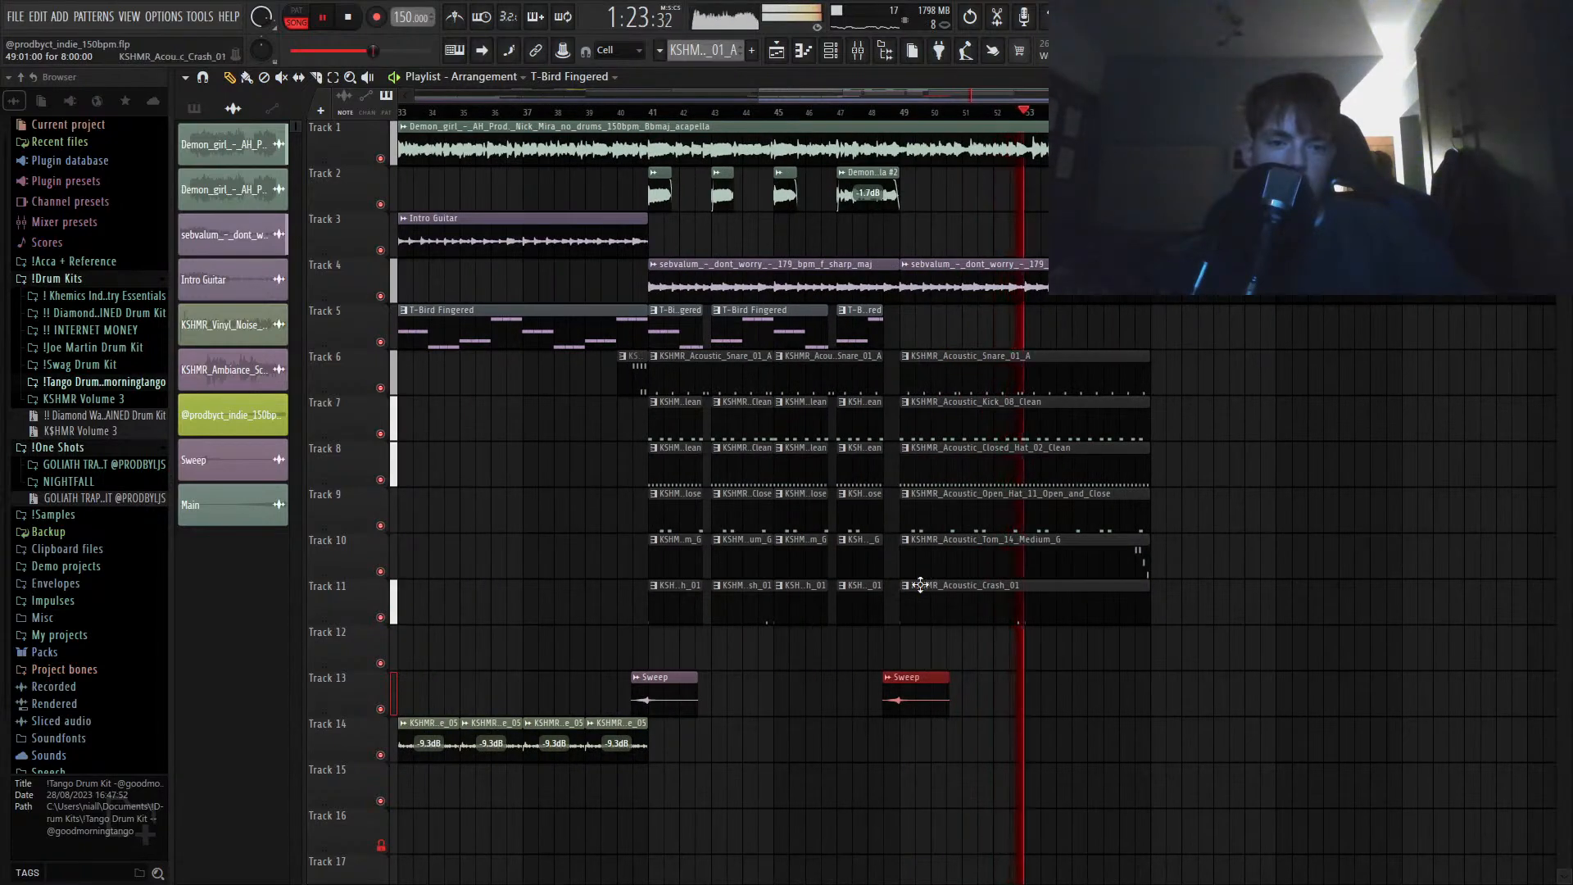
pyautogui.scroll(-2, 919, 585)
pyautogui.scroll(2, 853, 563)
pyautogui.scroll(-3, 738, 531)
pyautogui.scroll(4, 720, 524)
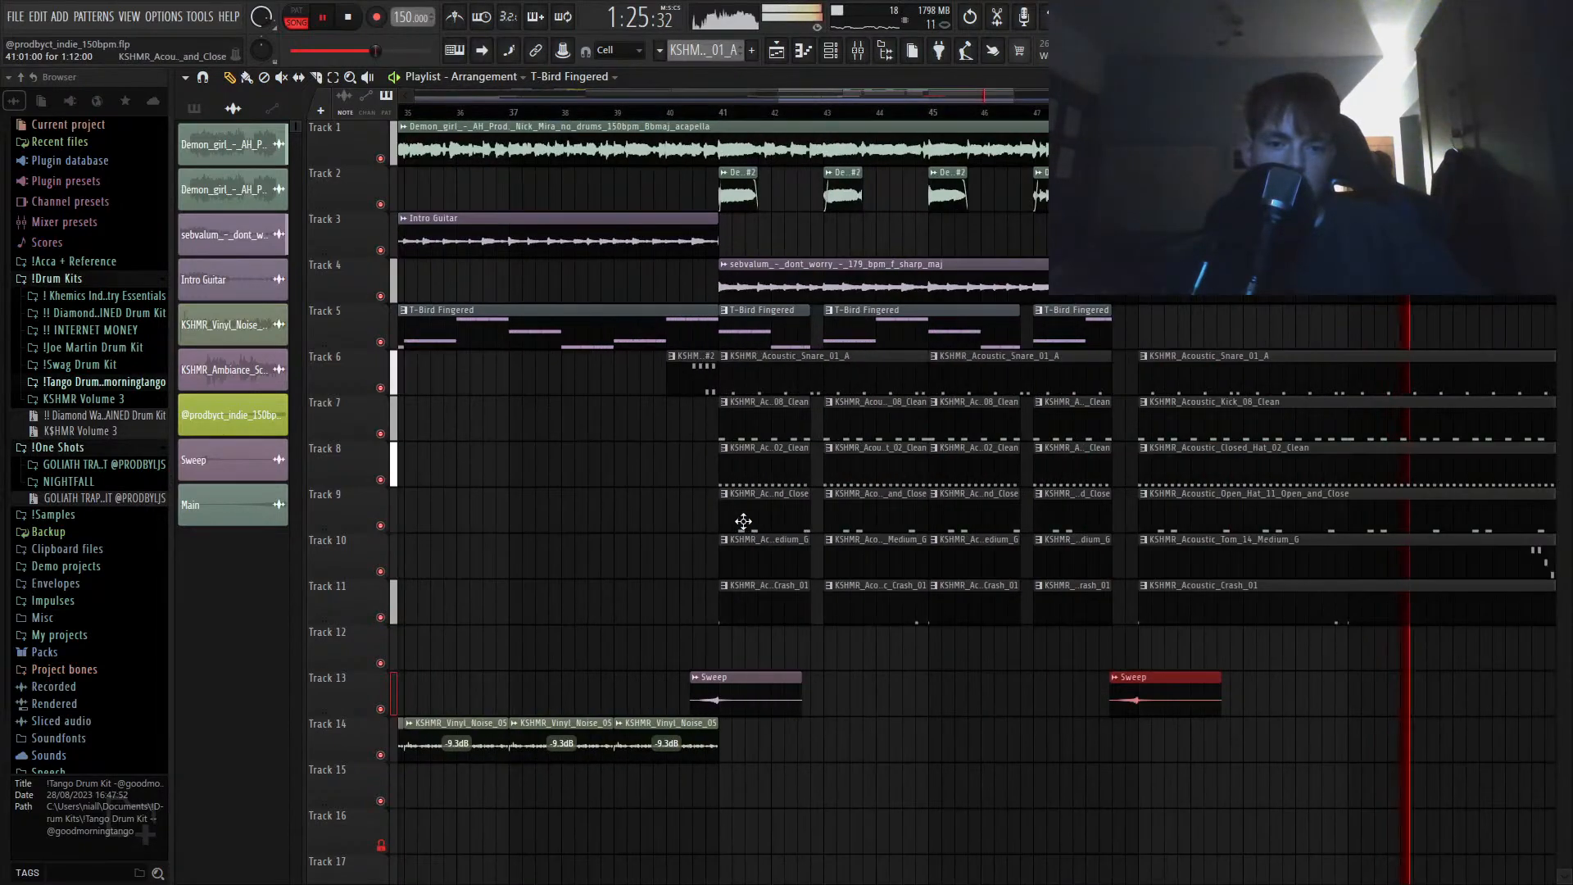
pyautogui.press('c')
pyautogui.click(788, 521)
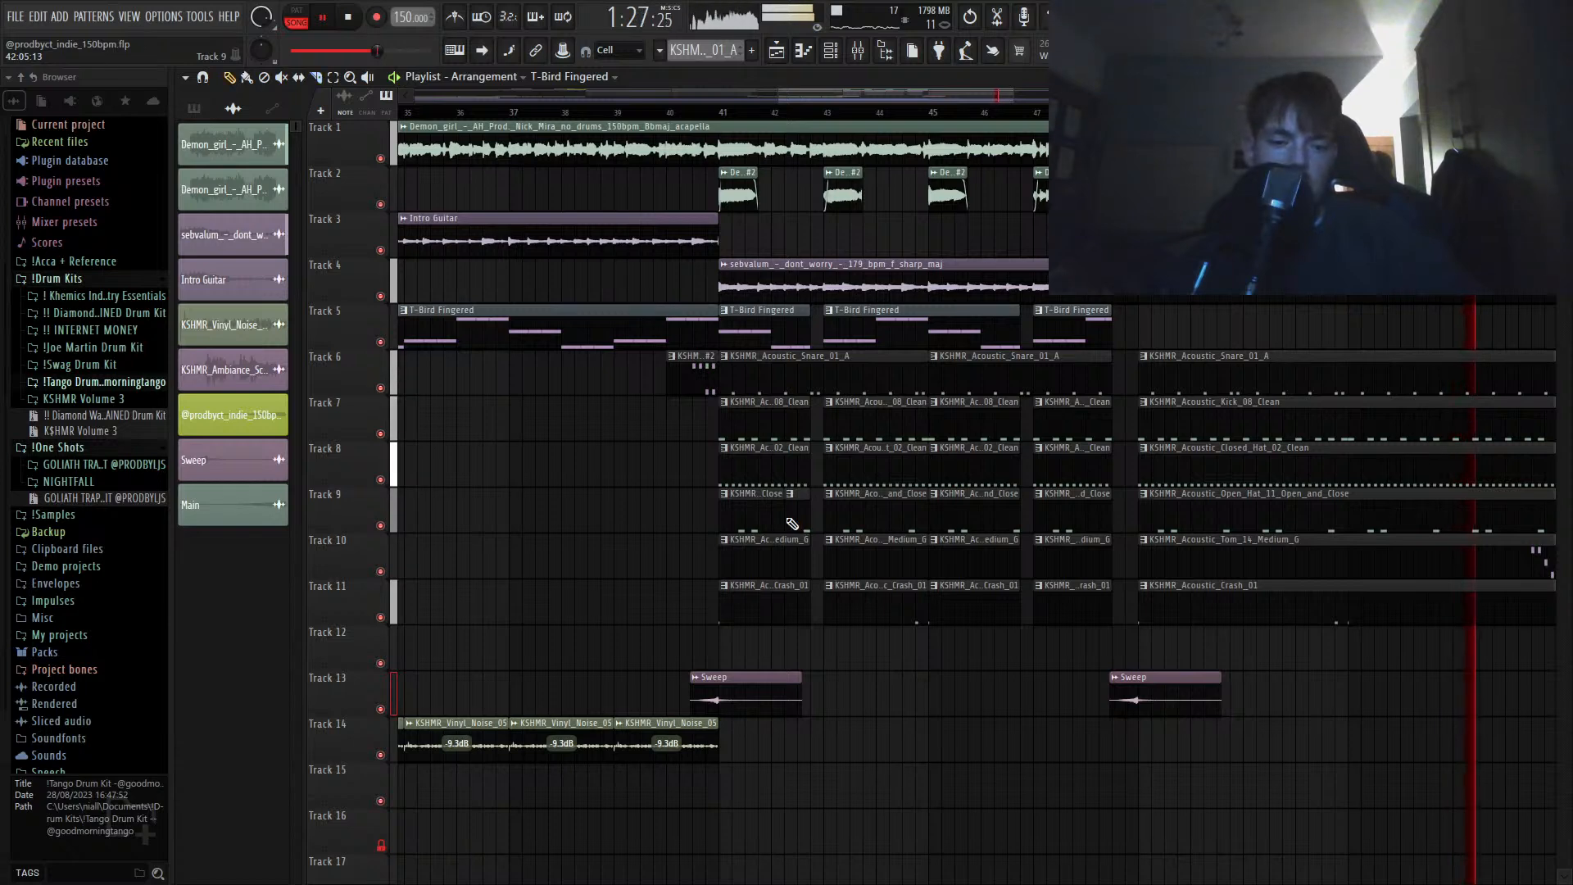
pyautogui.press('p')
pyautogui.rightClick(752, 514)
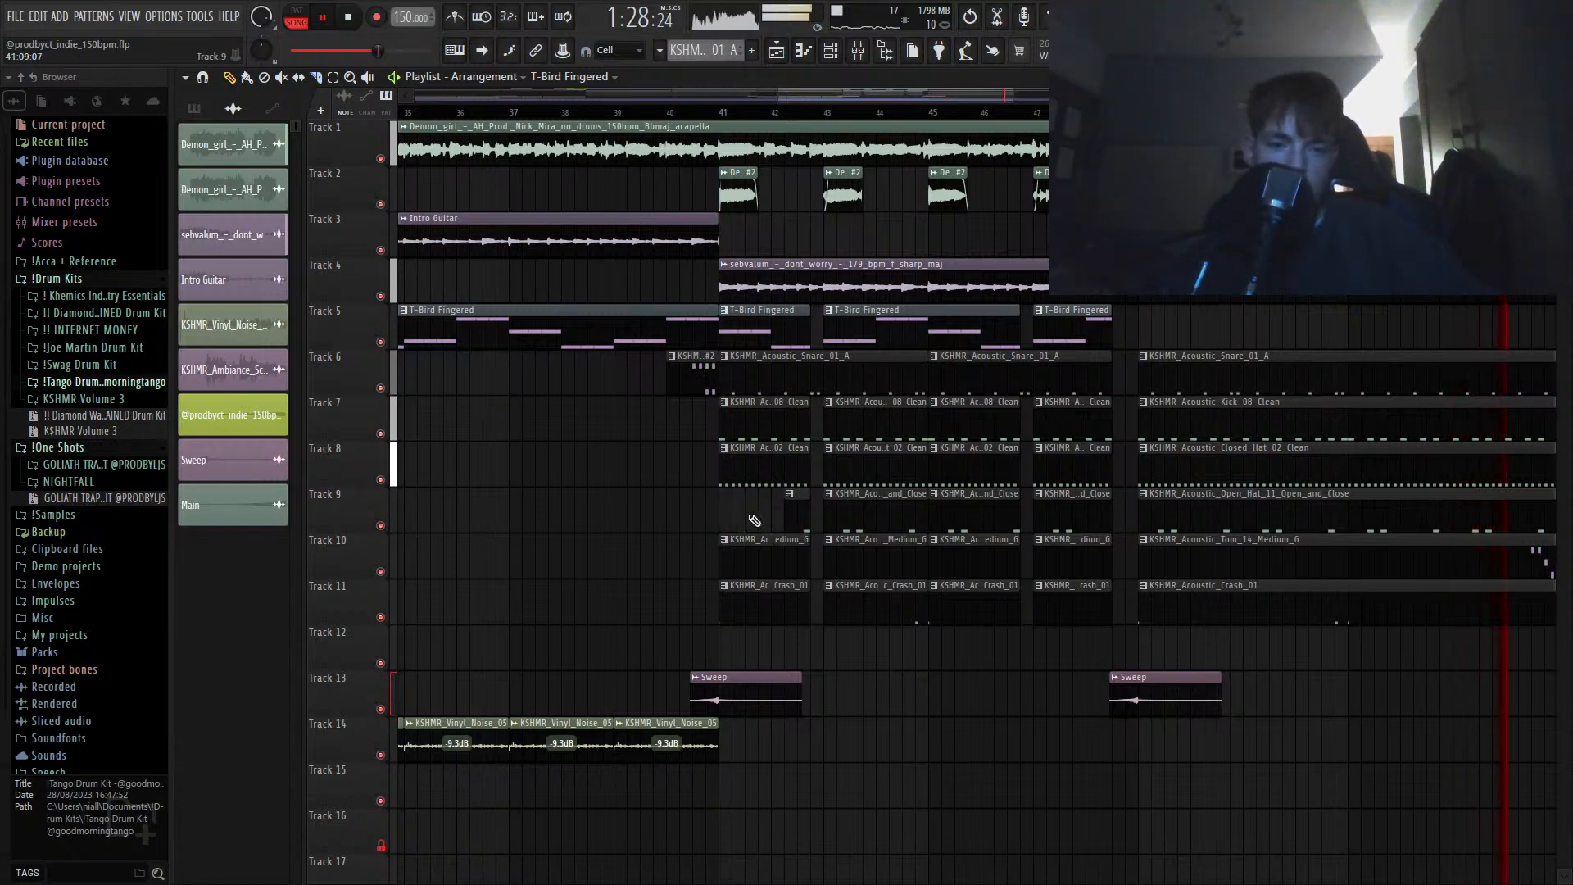
# Step: Slice the open hat clips on Track 9 at bars 44 and 46, and delete the parts starting at bars 43, 45 and 47
pyautogui.press('c')
pyautogui.click(888, 521)
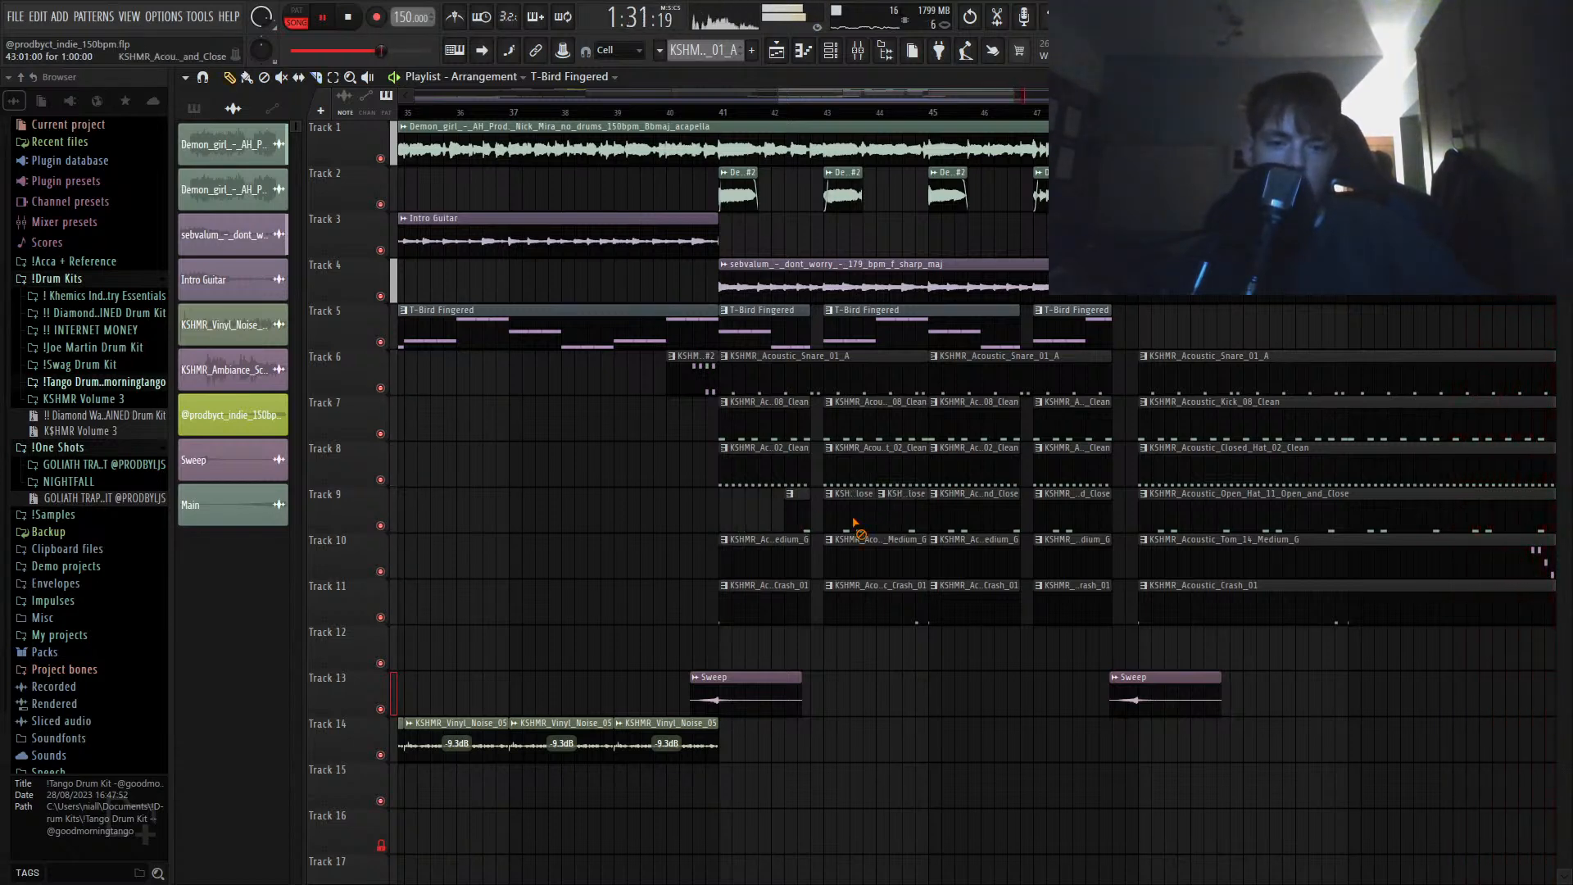
pyautogui.rightClick(852, 517)
pyautogui.click(997, 523)
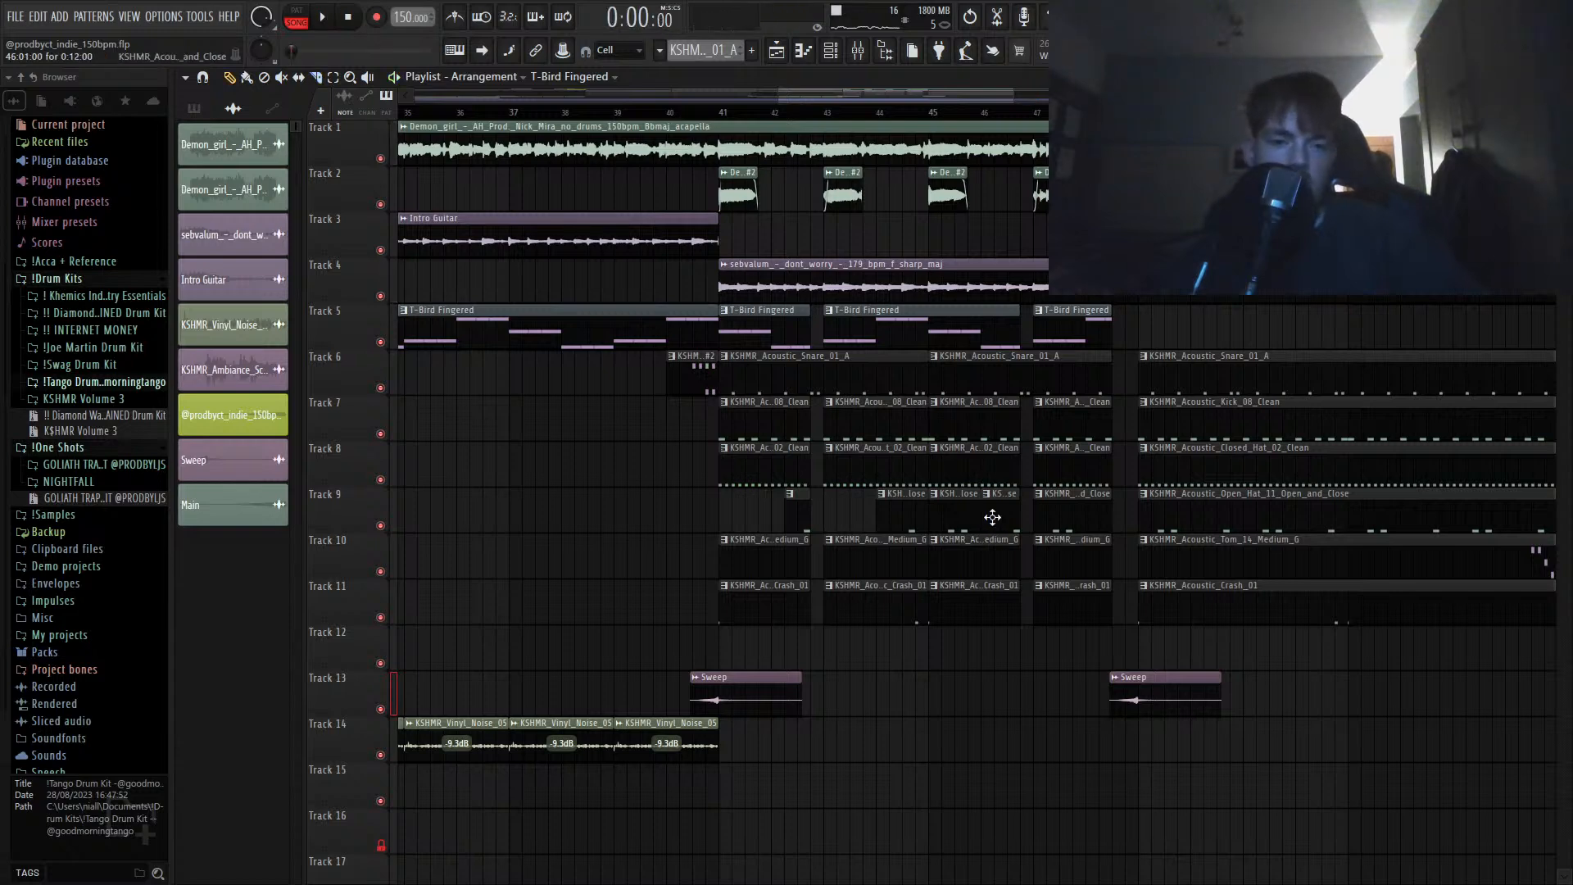
pyautogui.rightClick(971, 519)
pyautogui.press('space')
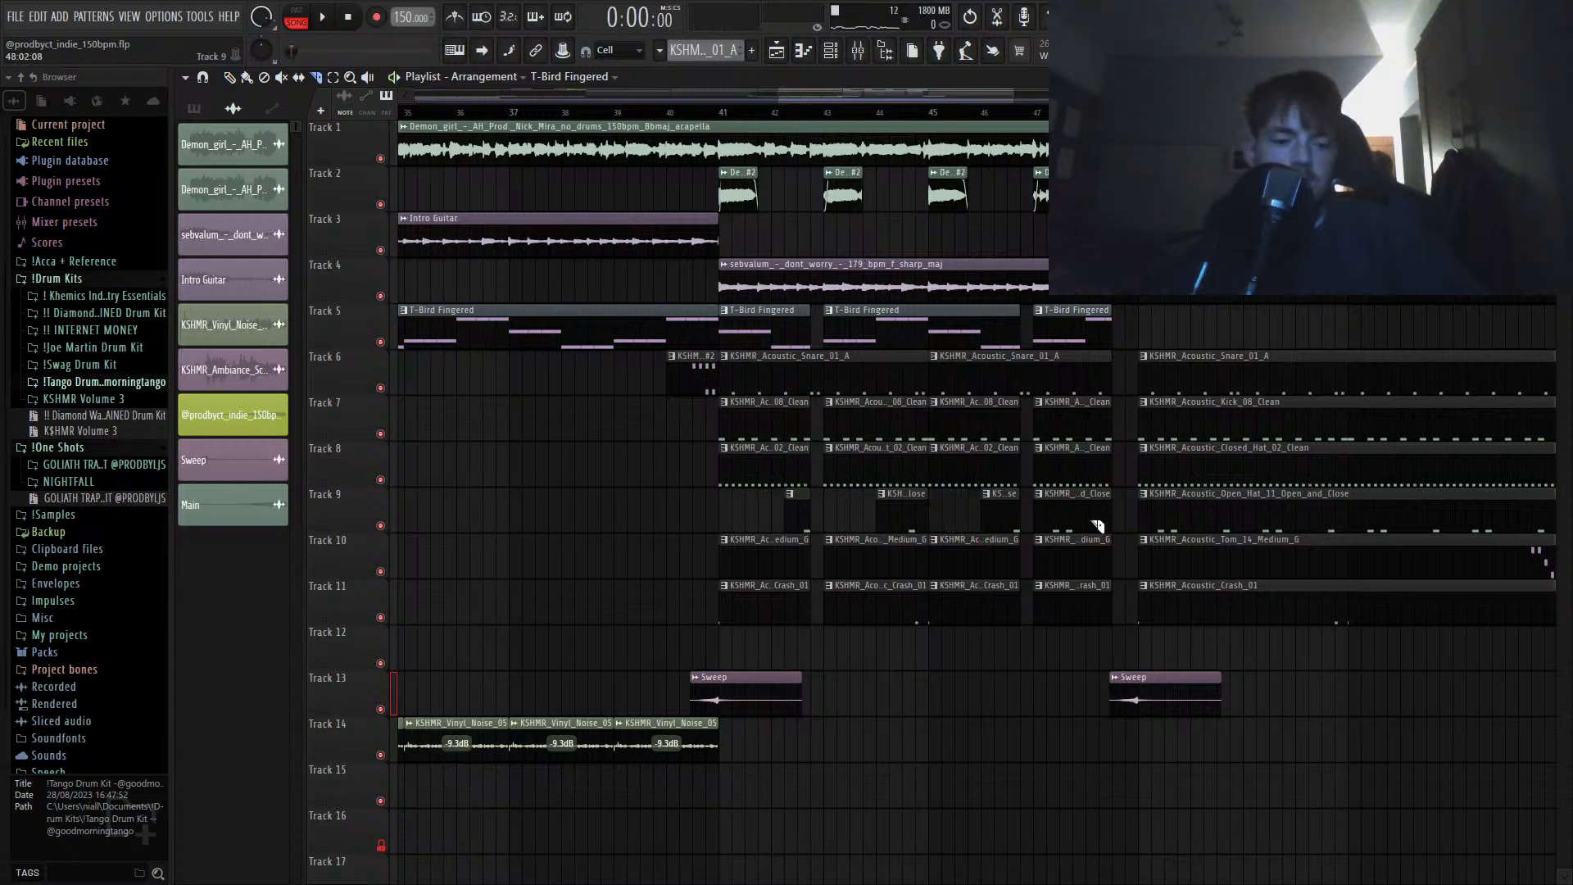
pyautogui.rightClick(1097, 525)
# Step: Copy the T-Bird Fingered clip from bar 33 to bar 57 on Track 5, and start playback
pyautogui.scroll(-3, 1097, 525)
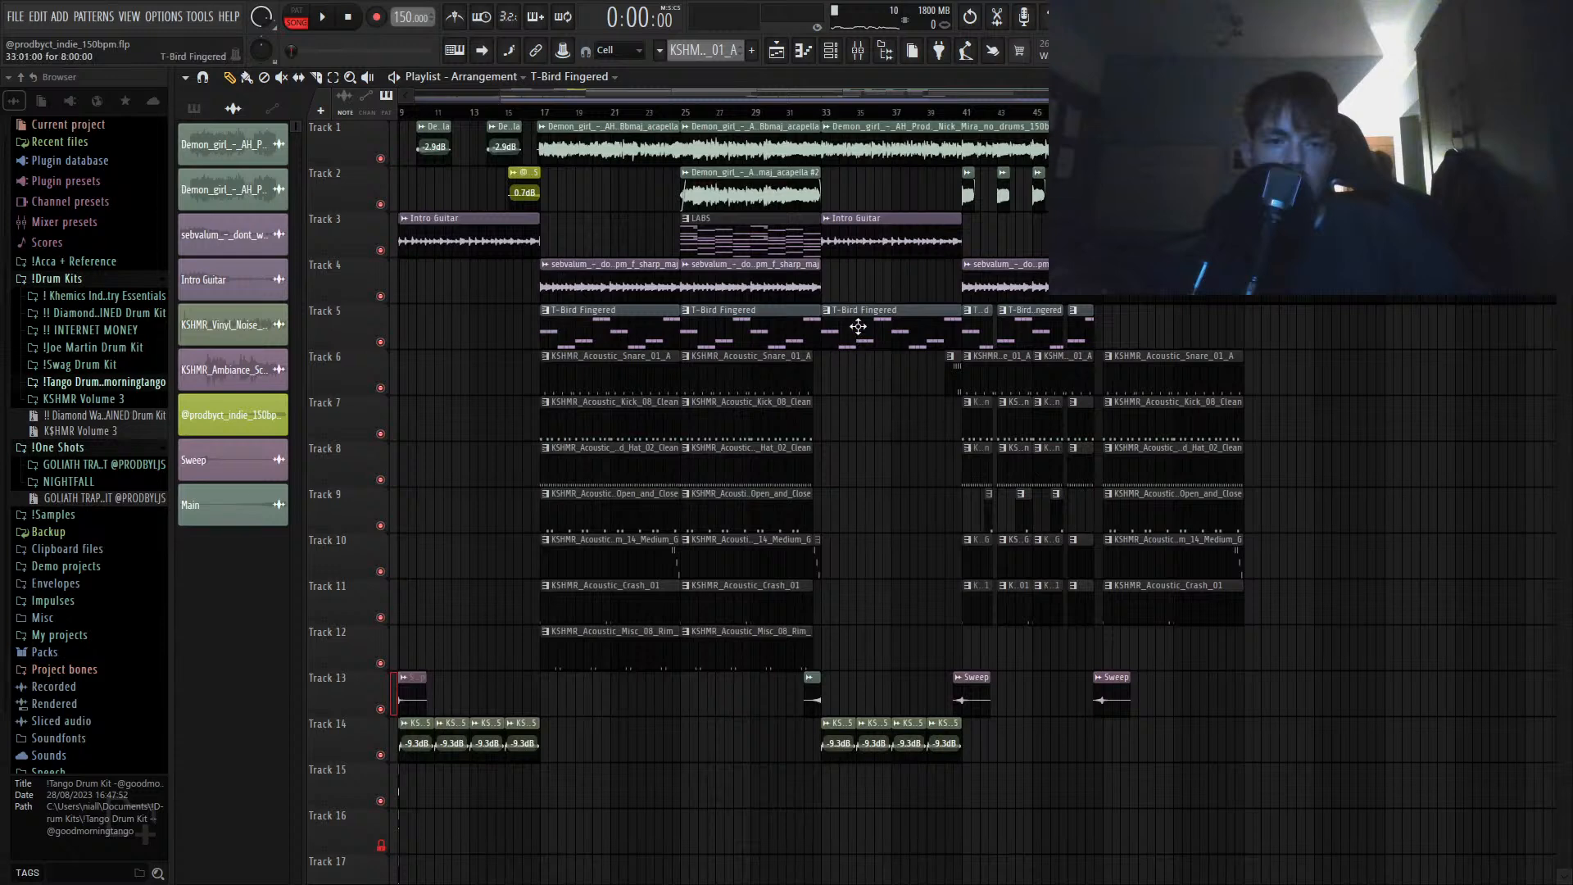
pyautogui.moveTo(858, 327); pyautogui.dragTo(1280, 340)
pyautogui.press('space')
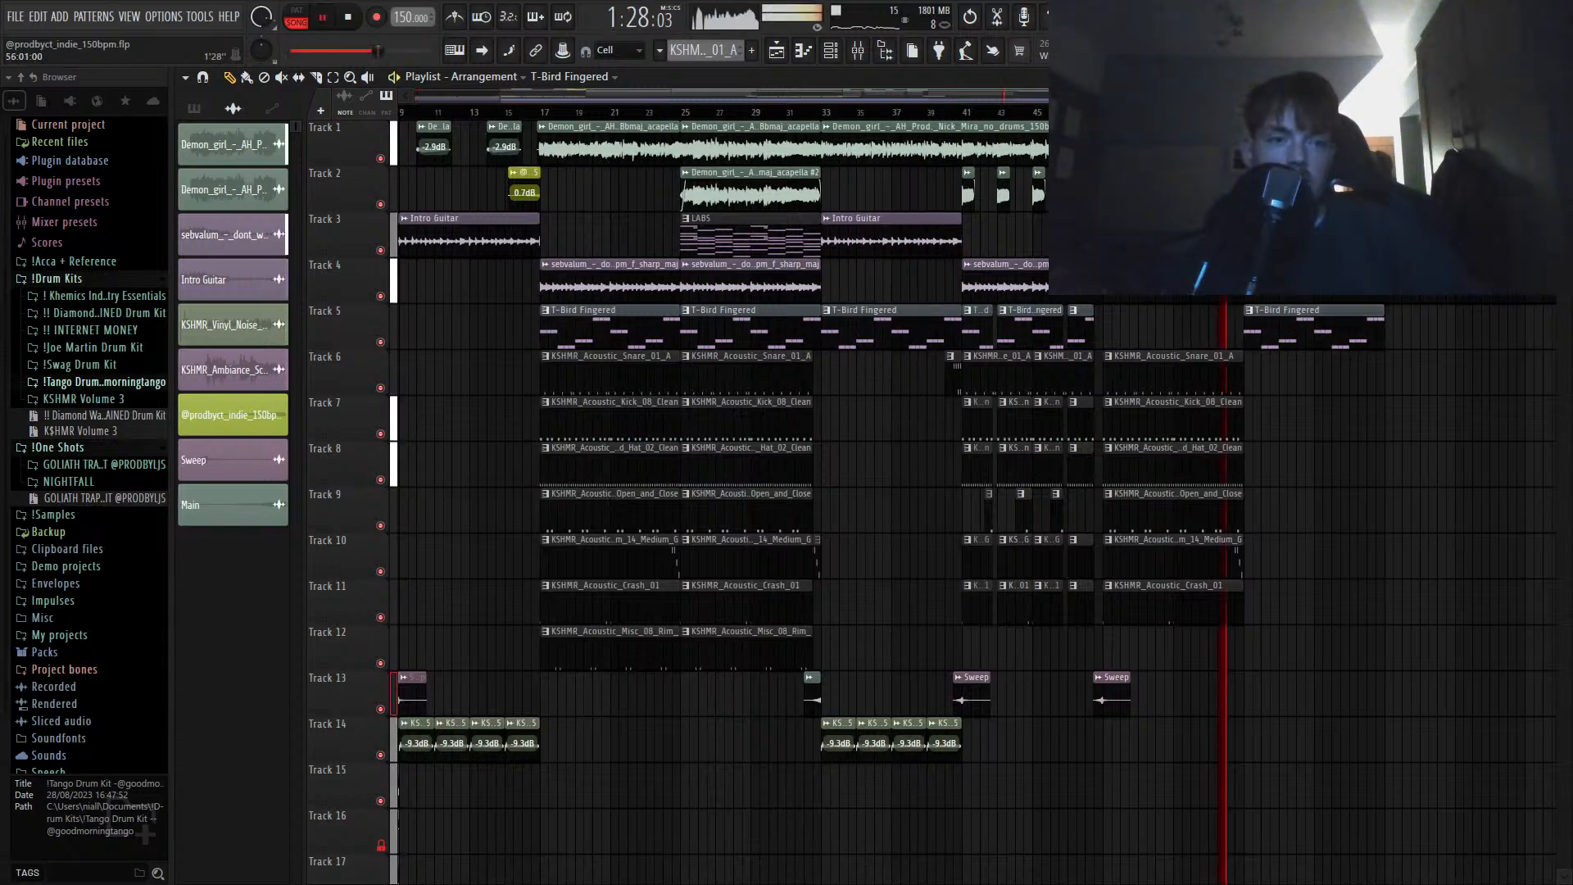
# Step: Copy the Main sample on Track 13 so that it ends at bar 57
pyautogui.scroll(-2, 1235, 339)
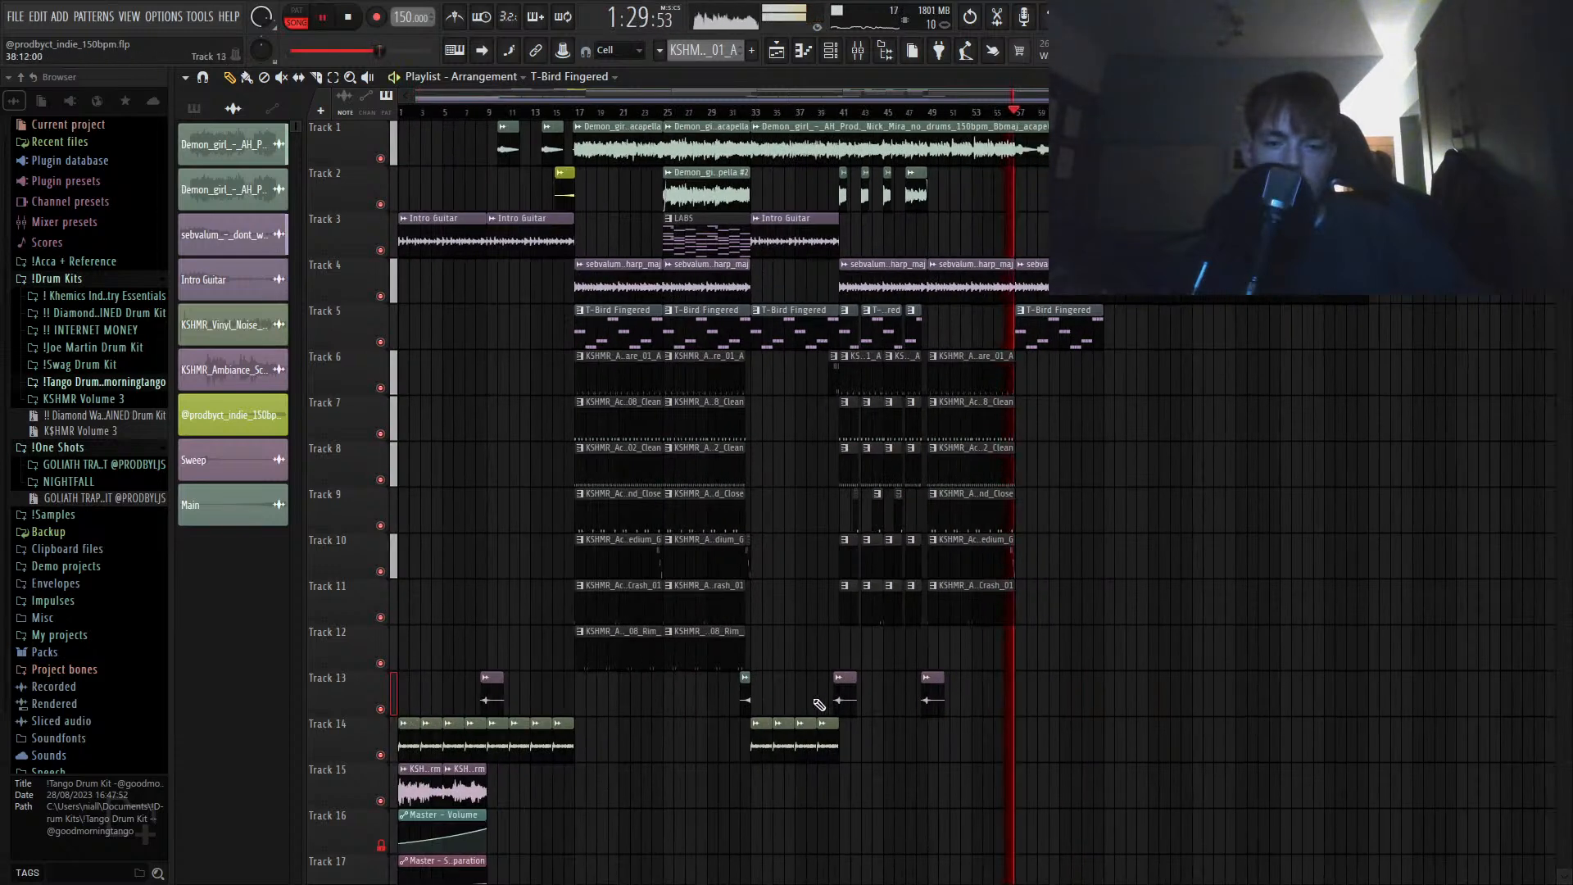
pyautogui.scroll(2, 783, 703)
pyautogui.moveTo(736, 700); pyautogui.dragTo(1092, 716)
# Step: Slice the drum clips on Tracks 6 to 11 half a bar before bar 57 and delete every end part except the Track 10 tom fill
pyautogui.scroll(6, 1107, 700)
pyautogui.press('c')
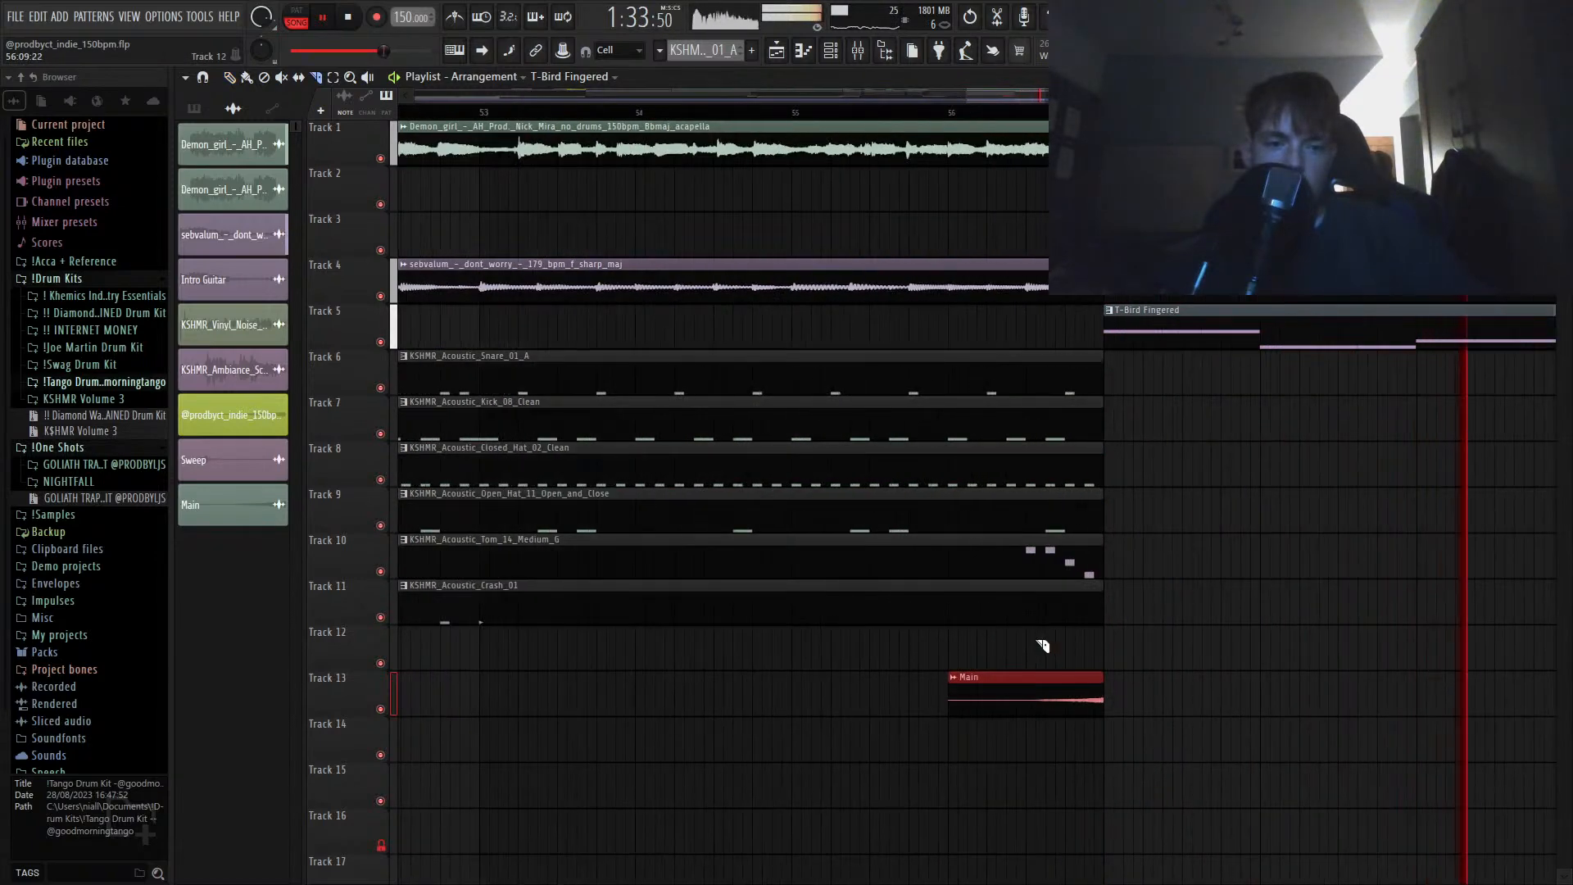
pyautogui.moveTo(1035, 646); pyautogui.dragTo(1033, 385)
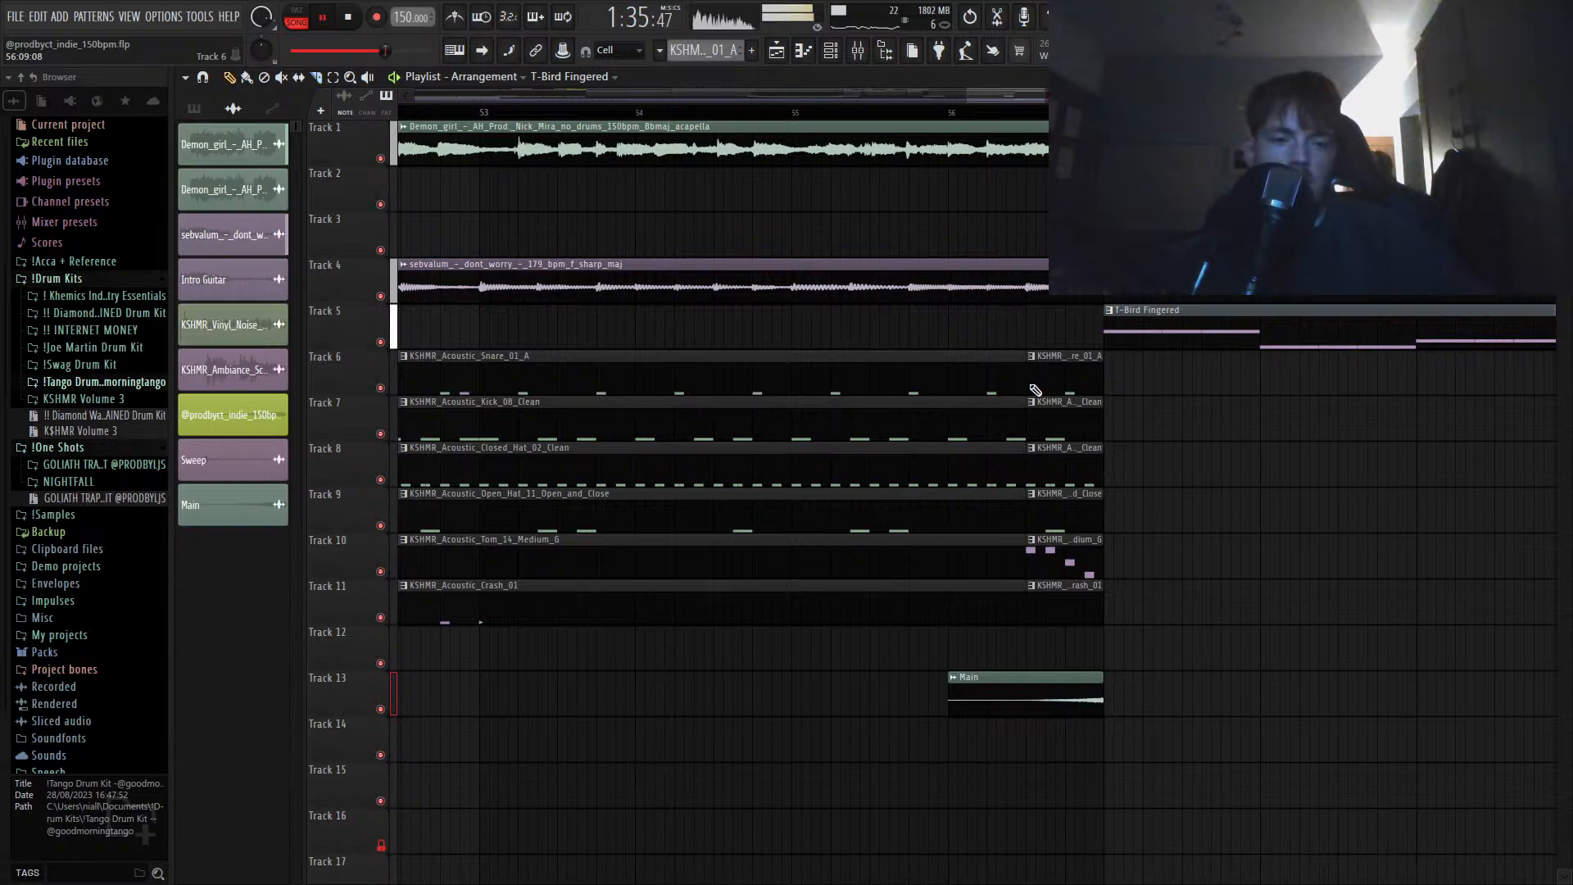
pyautogui.press('p')
pyautogui.rightClick(1039, 382)
pyautogui.rightClick(1059, 422)
pyautogui.rightClick(1069, 467)
pyautogui.rightClick(1074, 513)
pyautogui.rightClick(1071, 592)
pyautogui.scroll(-5, 839, 516)
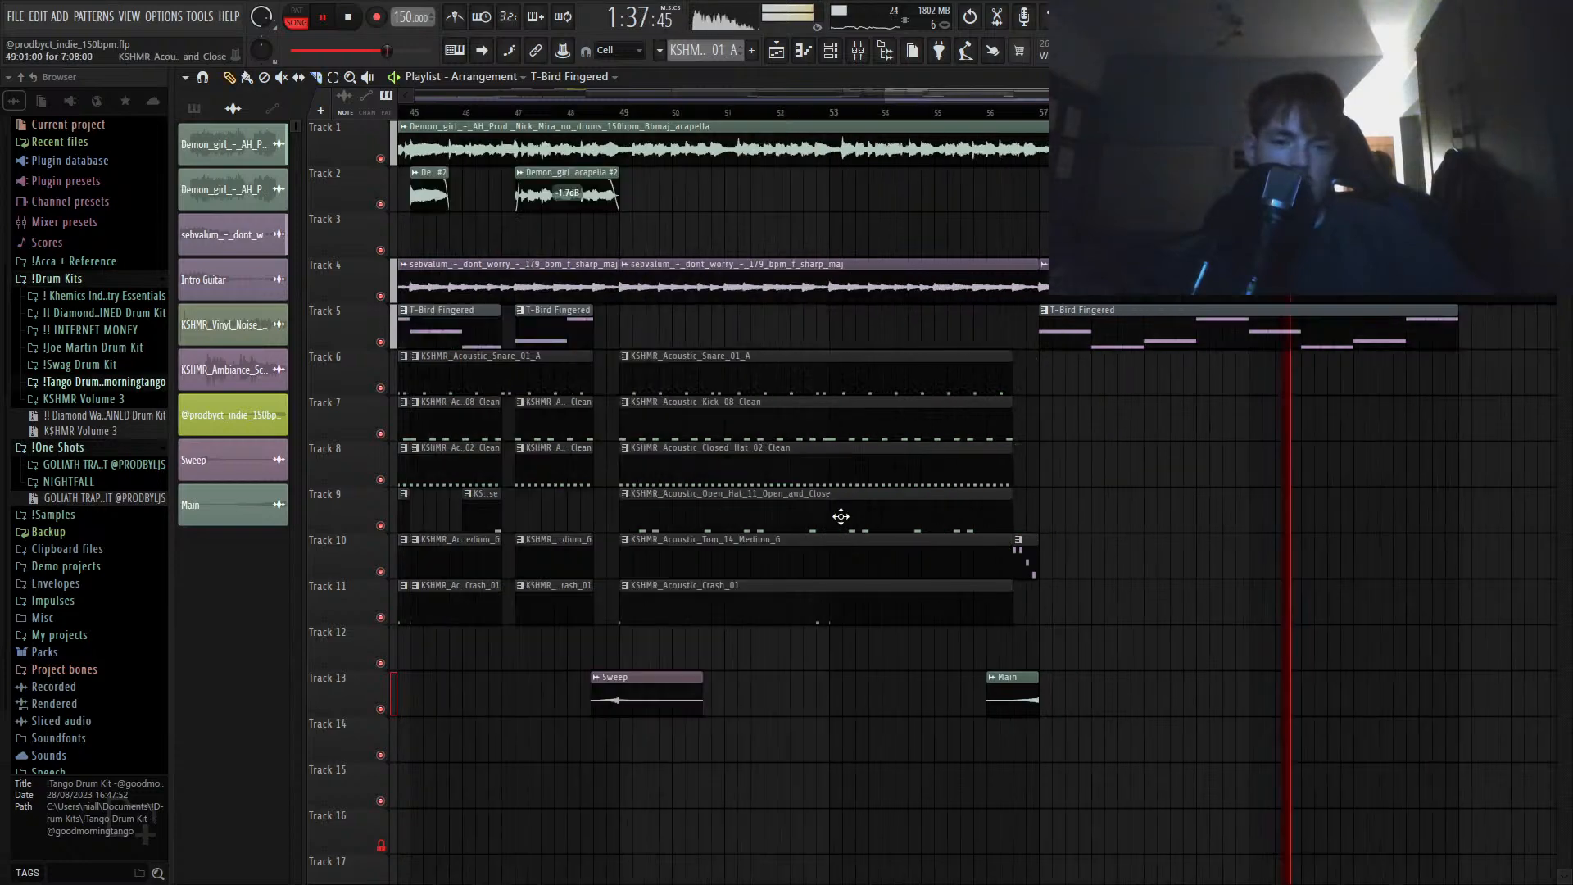
pyautogui.scroll(-3, 606, 500)
pyautogui.scroll(3, 571, 506)
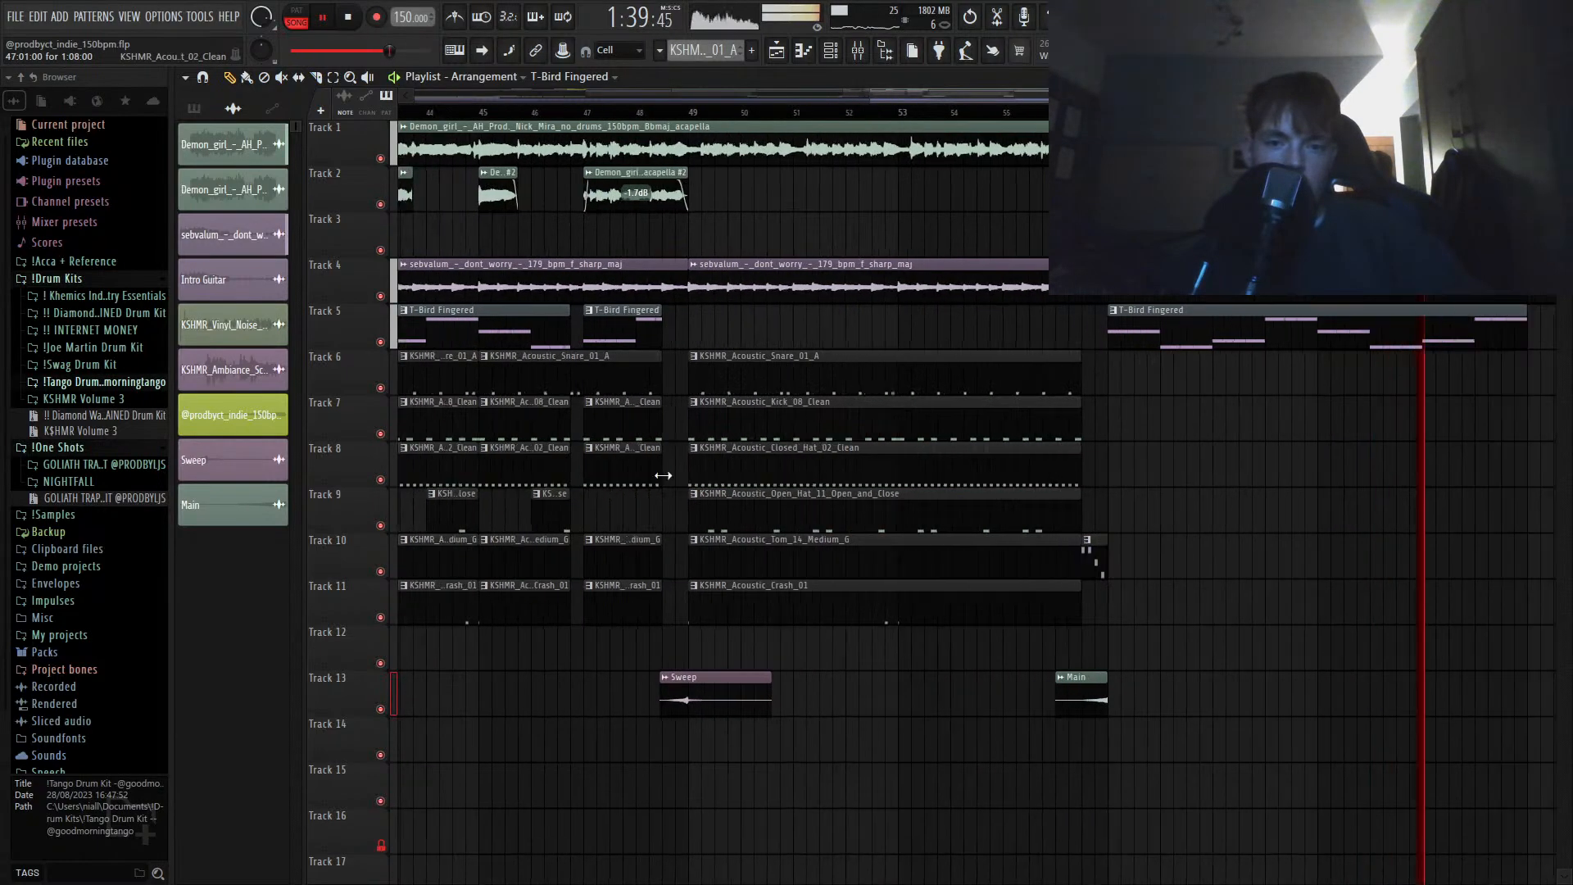
pyautogui.scroll(-5, 643, 478)
pyautogui.press('space')
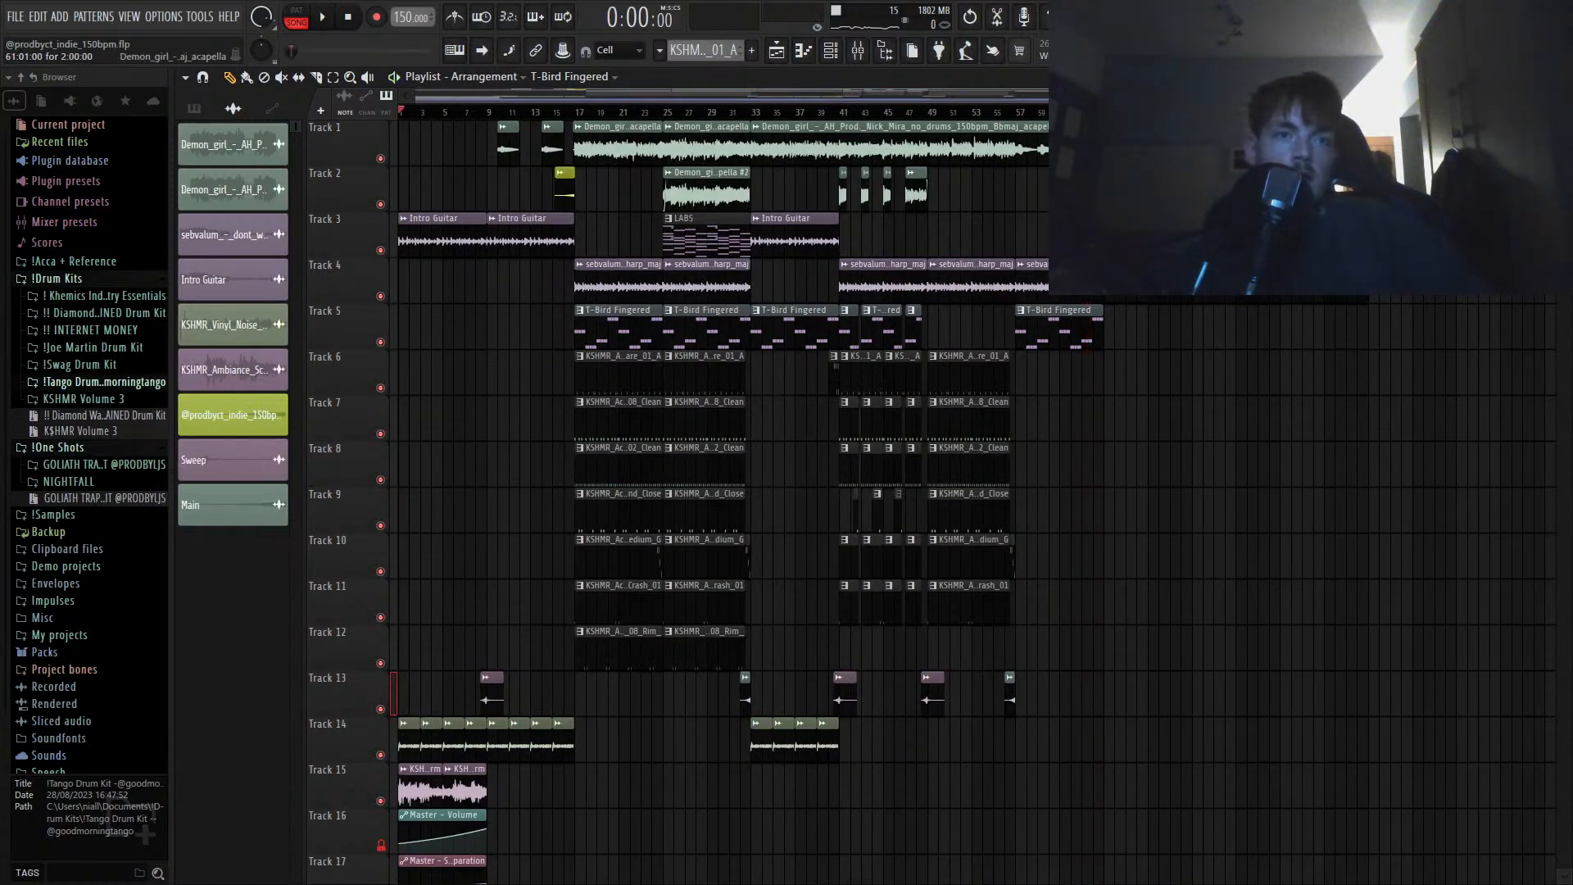
# Step: Copy the drum clips and the sweep and riser samples of bars 41 to 57 on Tracks 6 to 13 so the section starts at bar 65
pyautogui.moveTo(1061, 352); pyautogui.dragTo(812, 690)
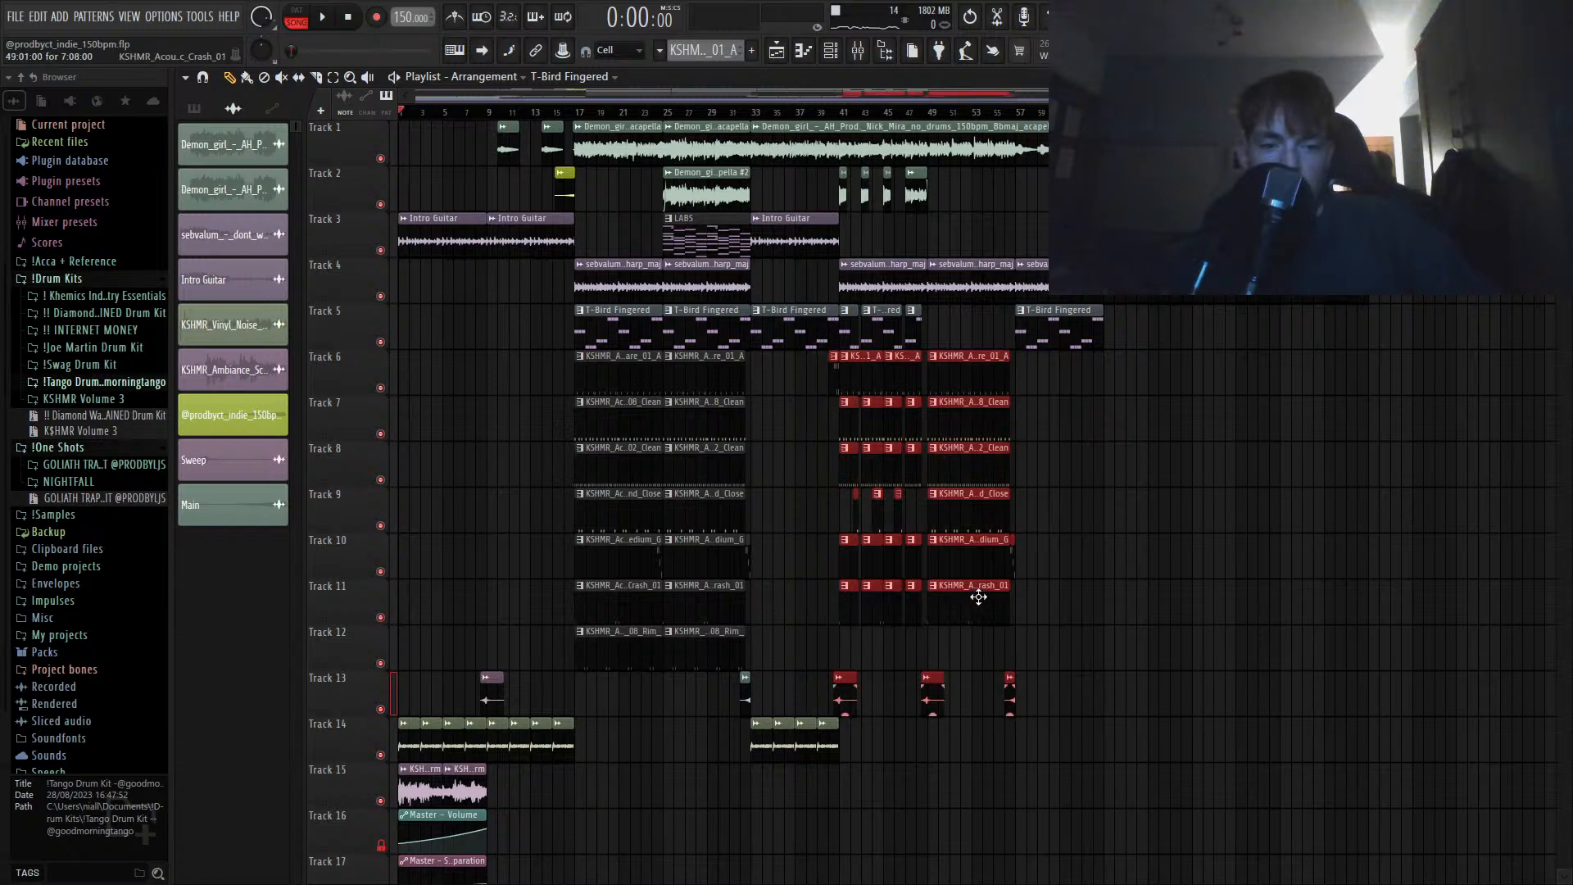
pyautogui.moveTo(976, 598); pyautogui.dragTo(1247, 596)
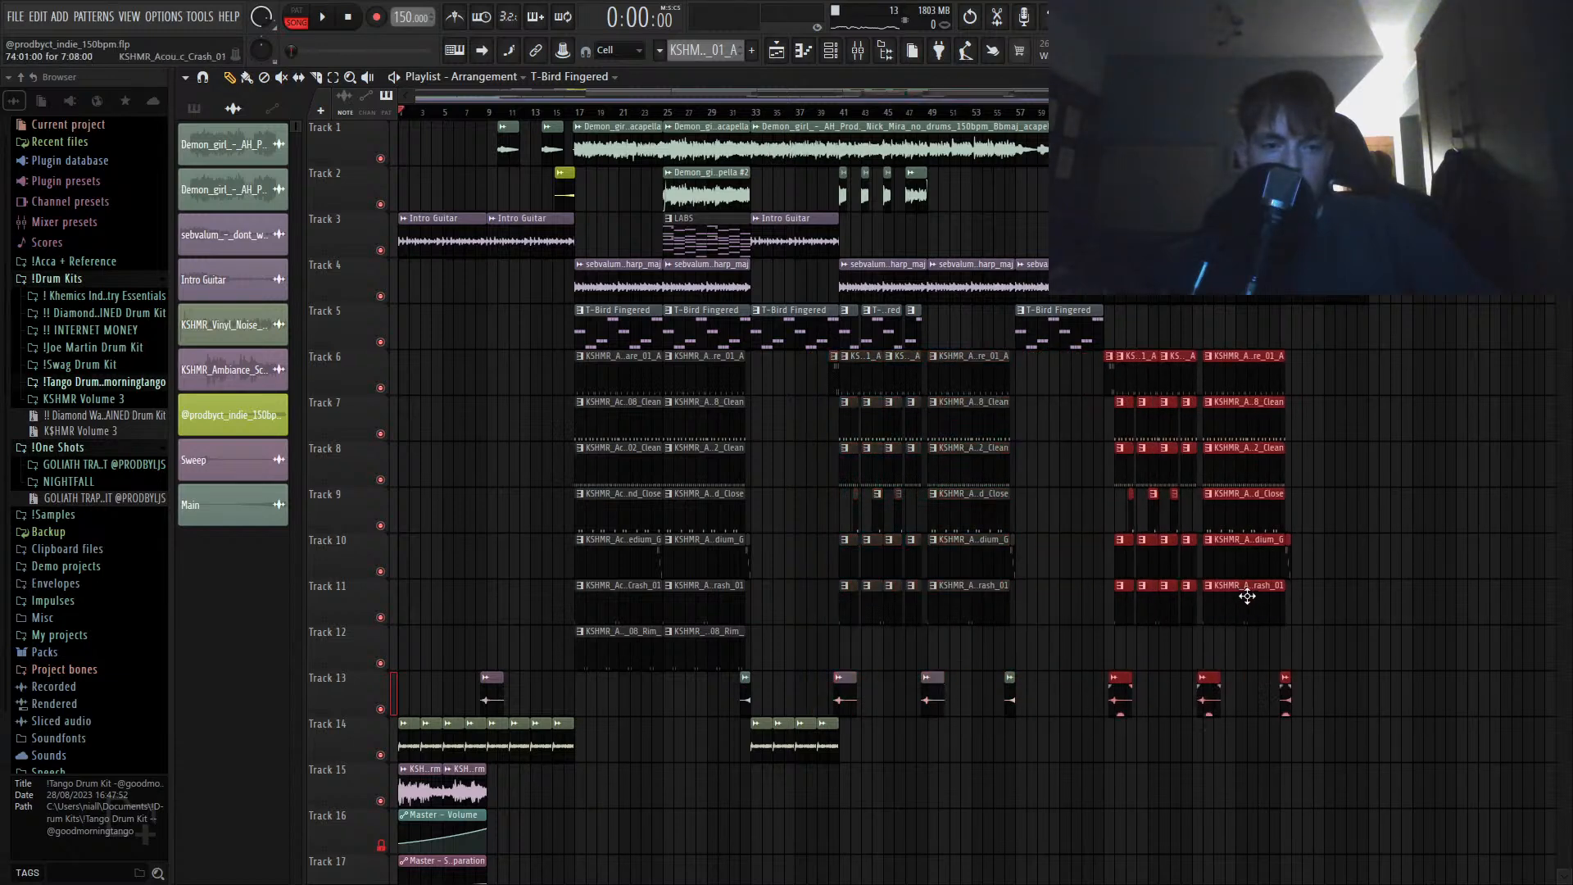
pyautogui.hotkey('shift', 'Left')
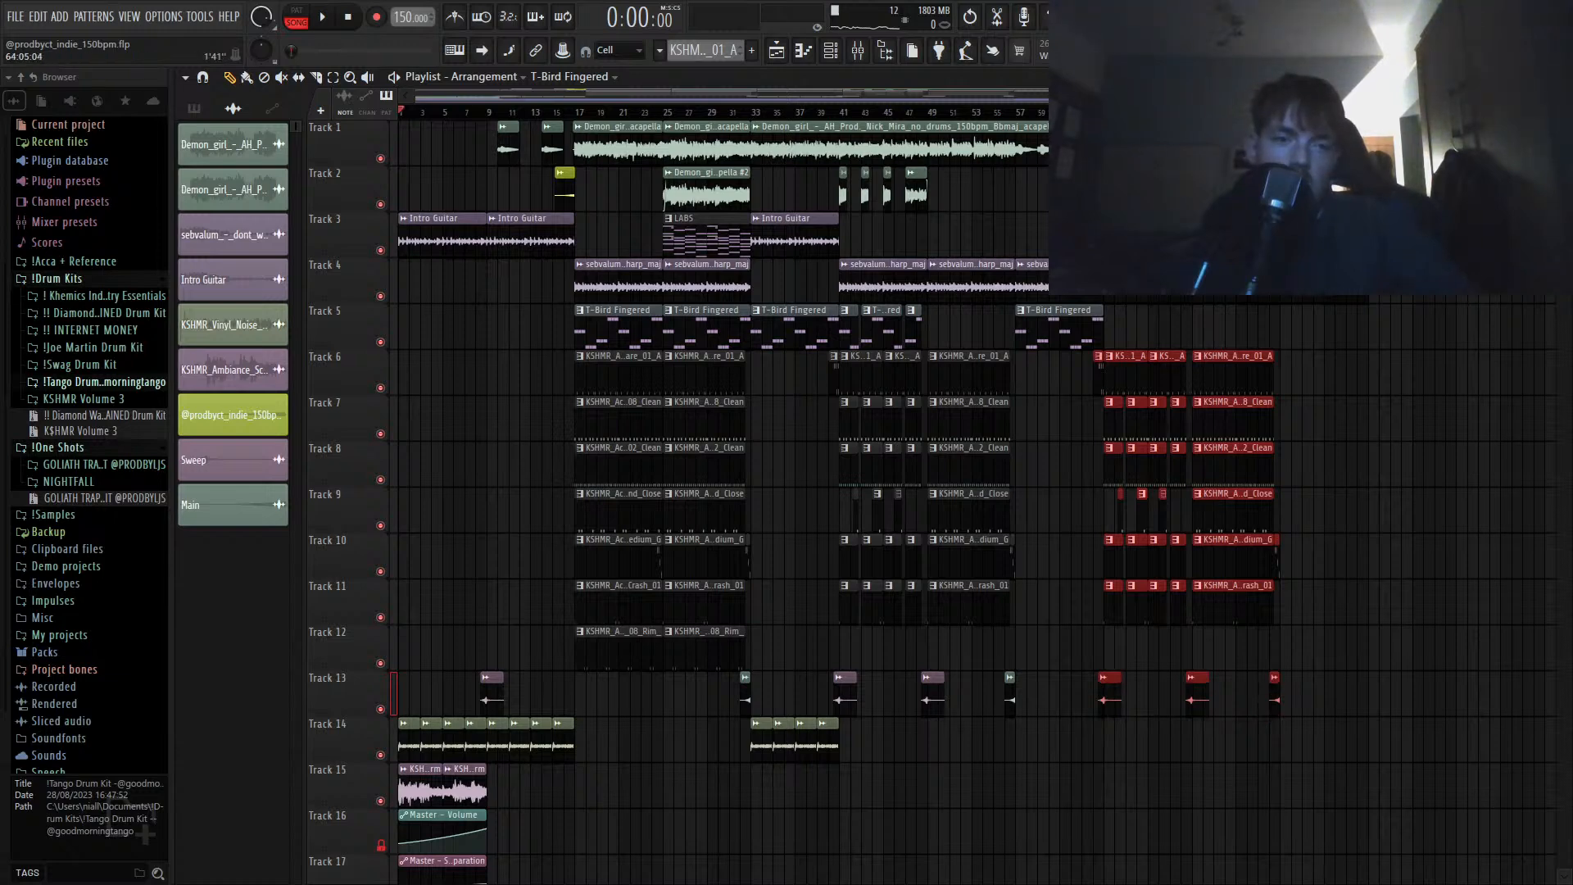
# Step: Copy the LABS clip from bar 25 to bar 57 on Track 3, and start playback from bar 61
pyautogui.click(1096, 113)
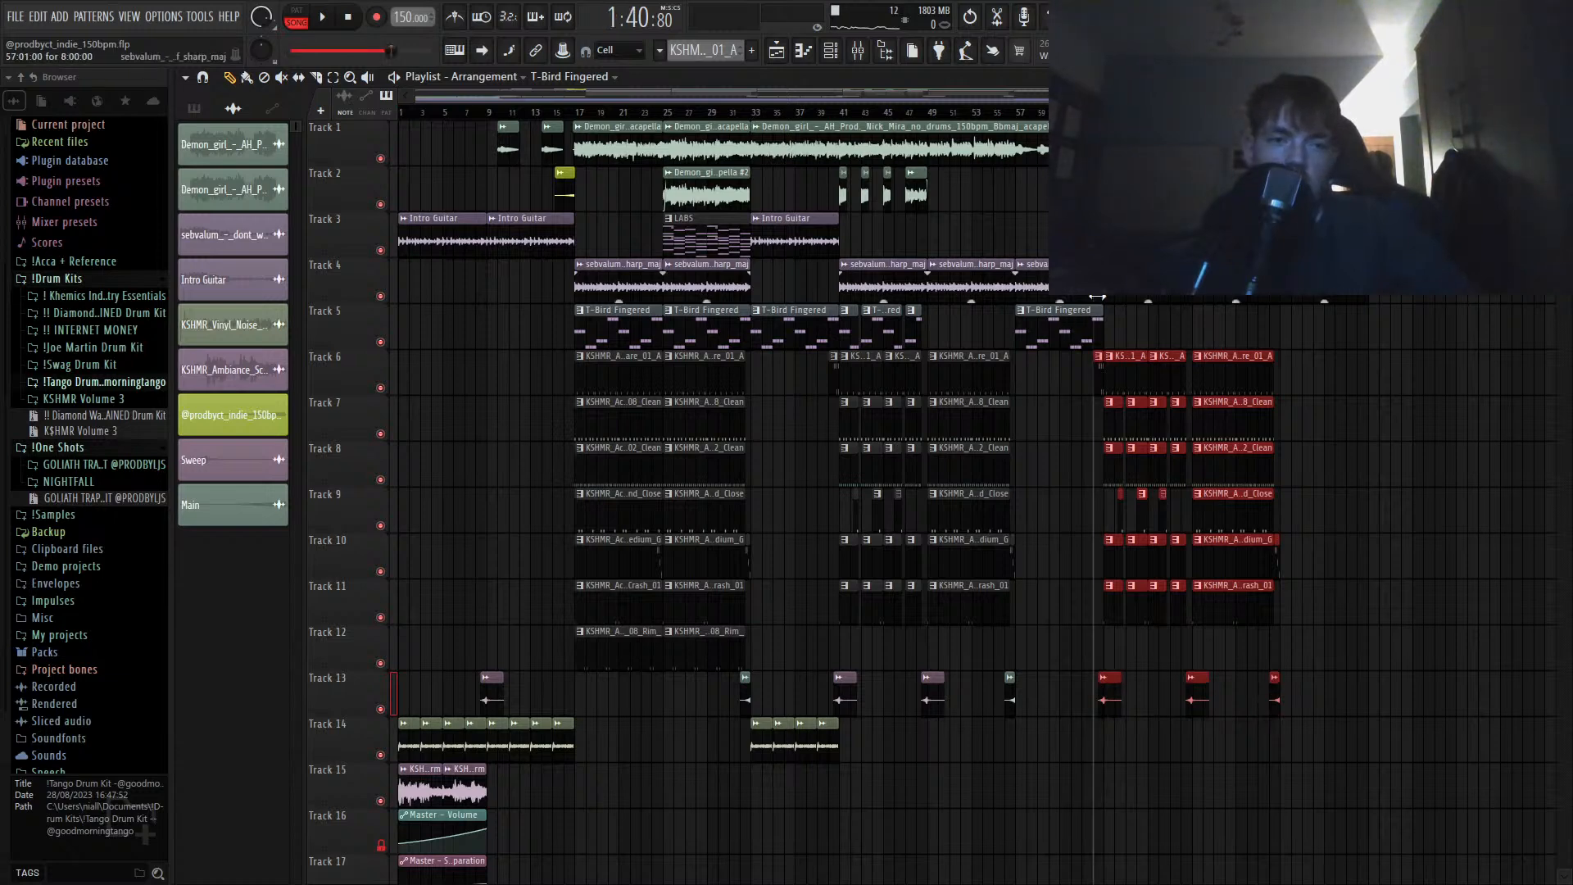
pyautogui.click(1060, 113)
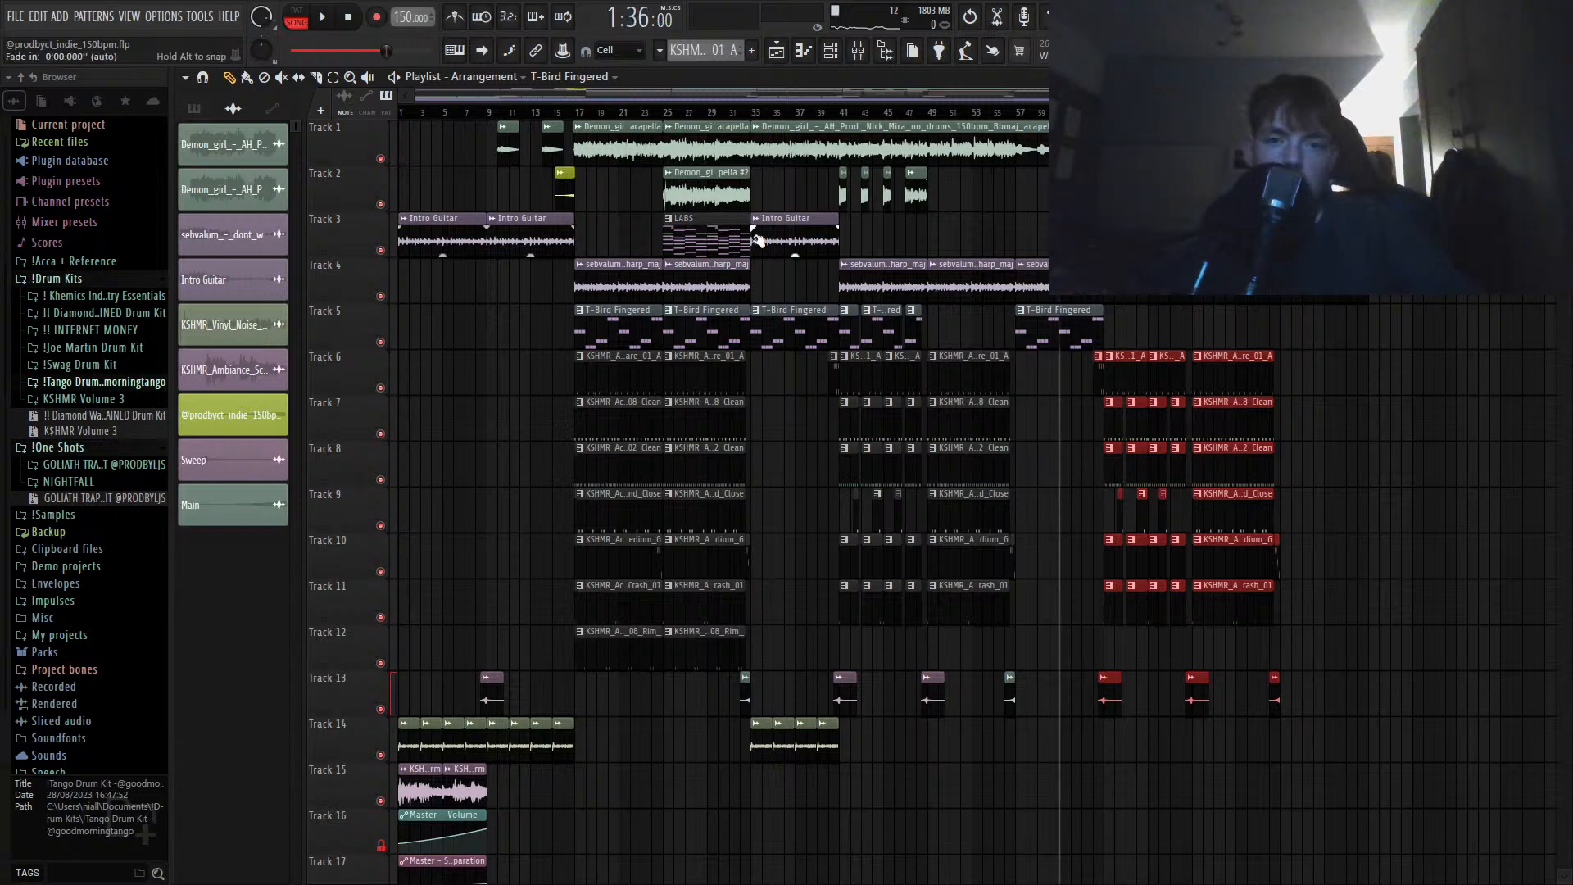
pyautogui.click(700, 235)
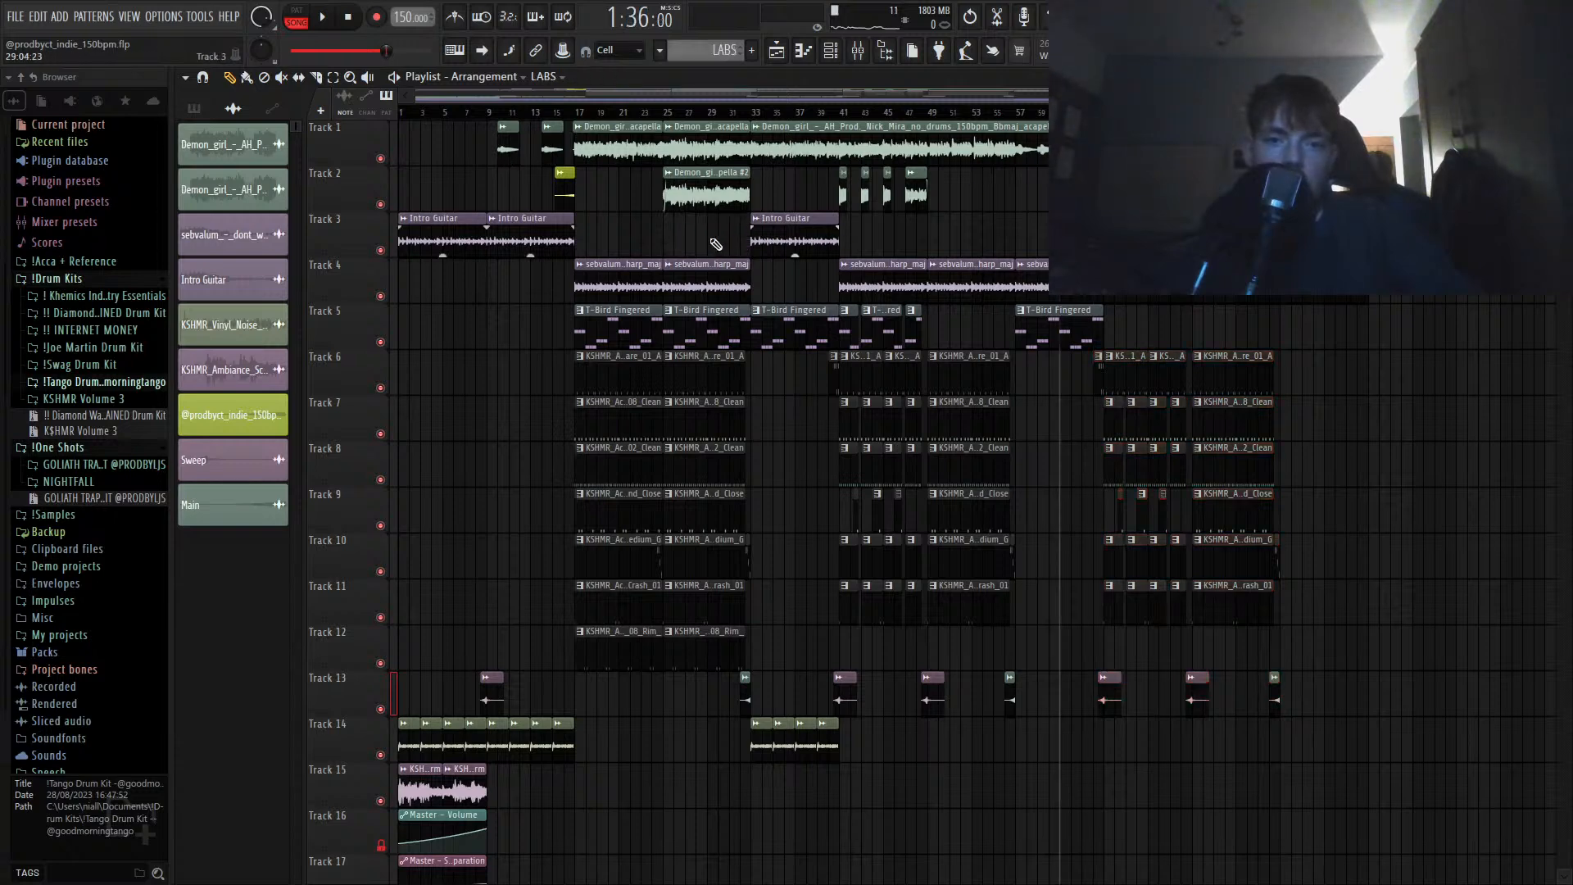
pyautogui.moveTo(712, 237); pyautogui.dragTo(1066, 237)
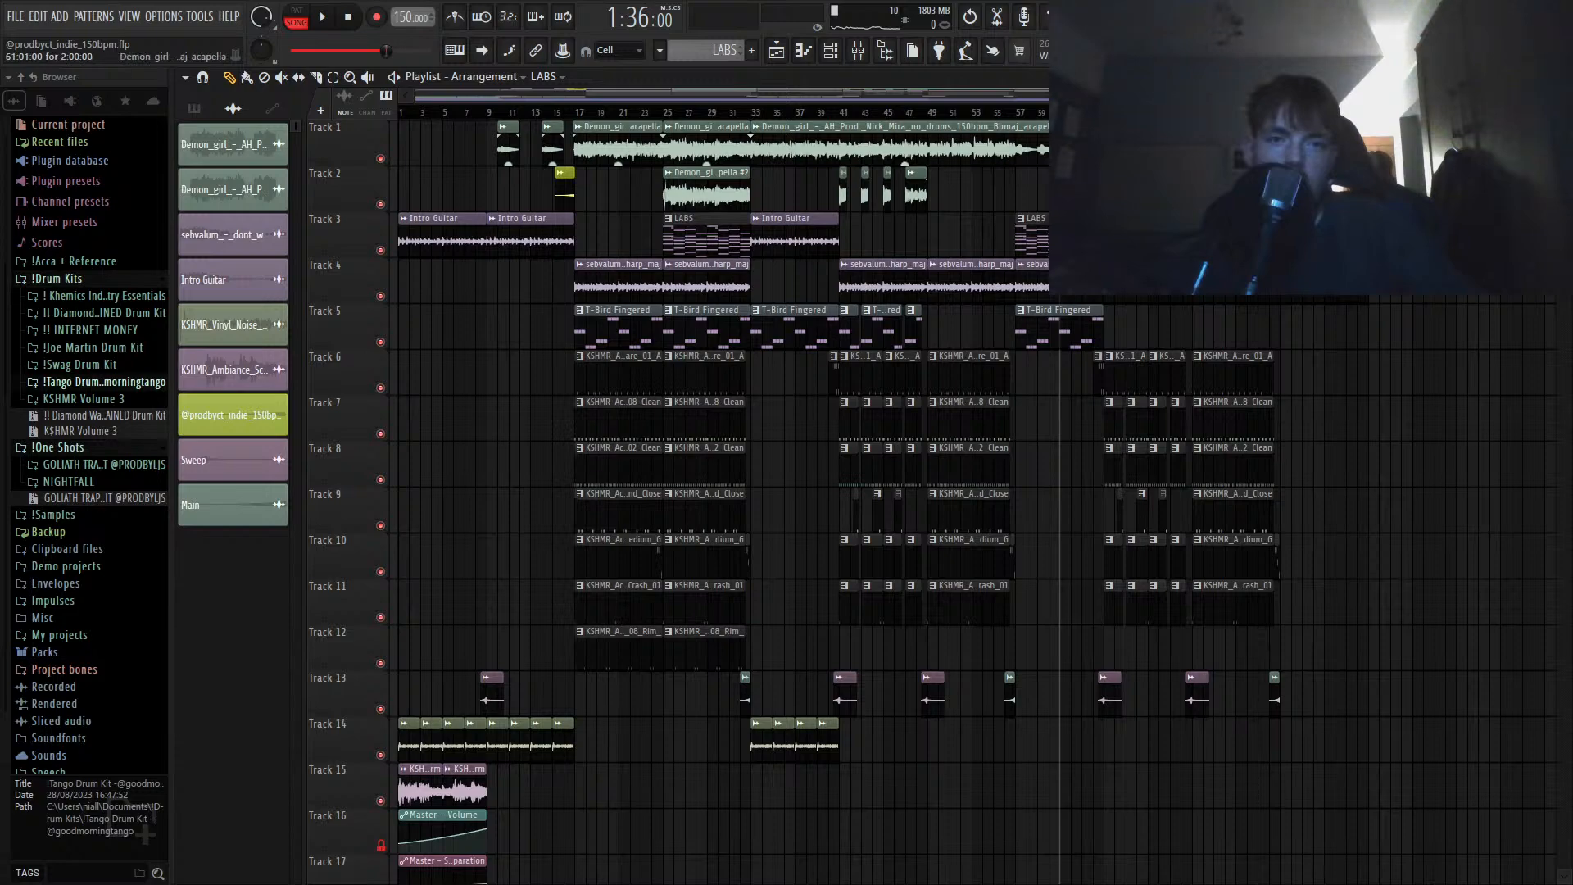
pyautogui.press('space')
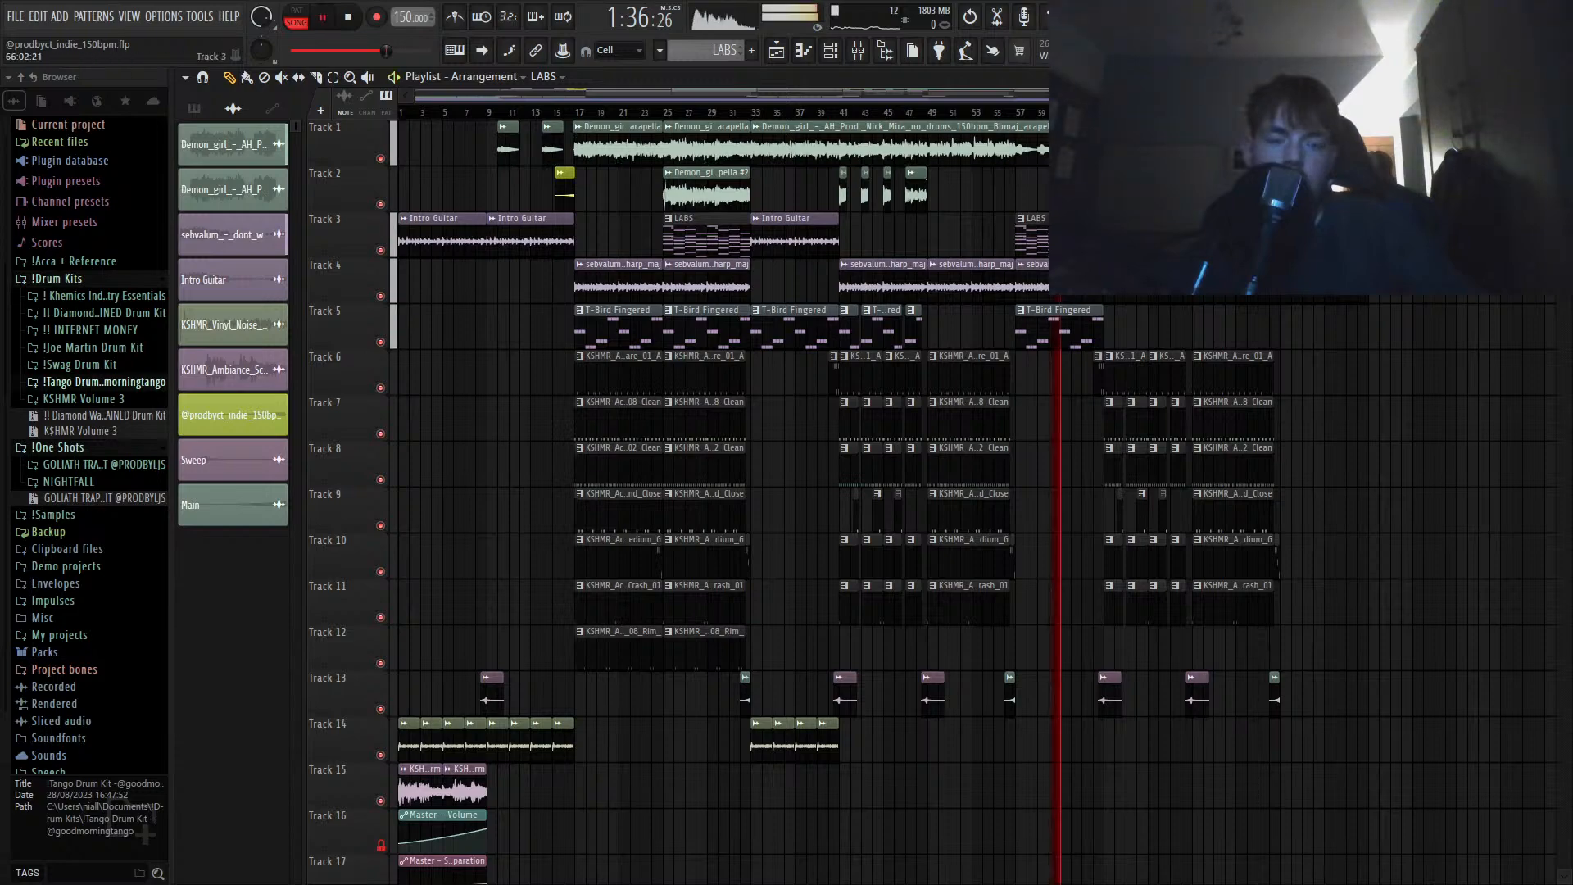
# Step: Copy the T-Bird Fingered clip on Track 5 to bars 49, 65 and 73, and stop playback
pyautogui.scroll(4, 1103, 246)
pyautogui.scroll(-4, 1103, 246)
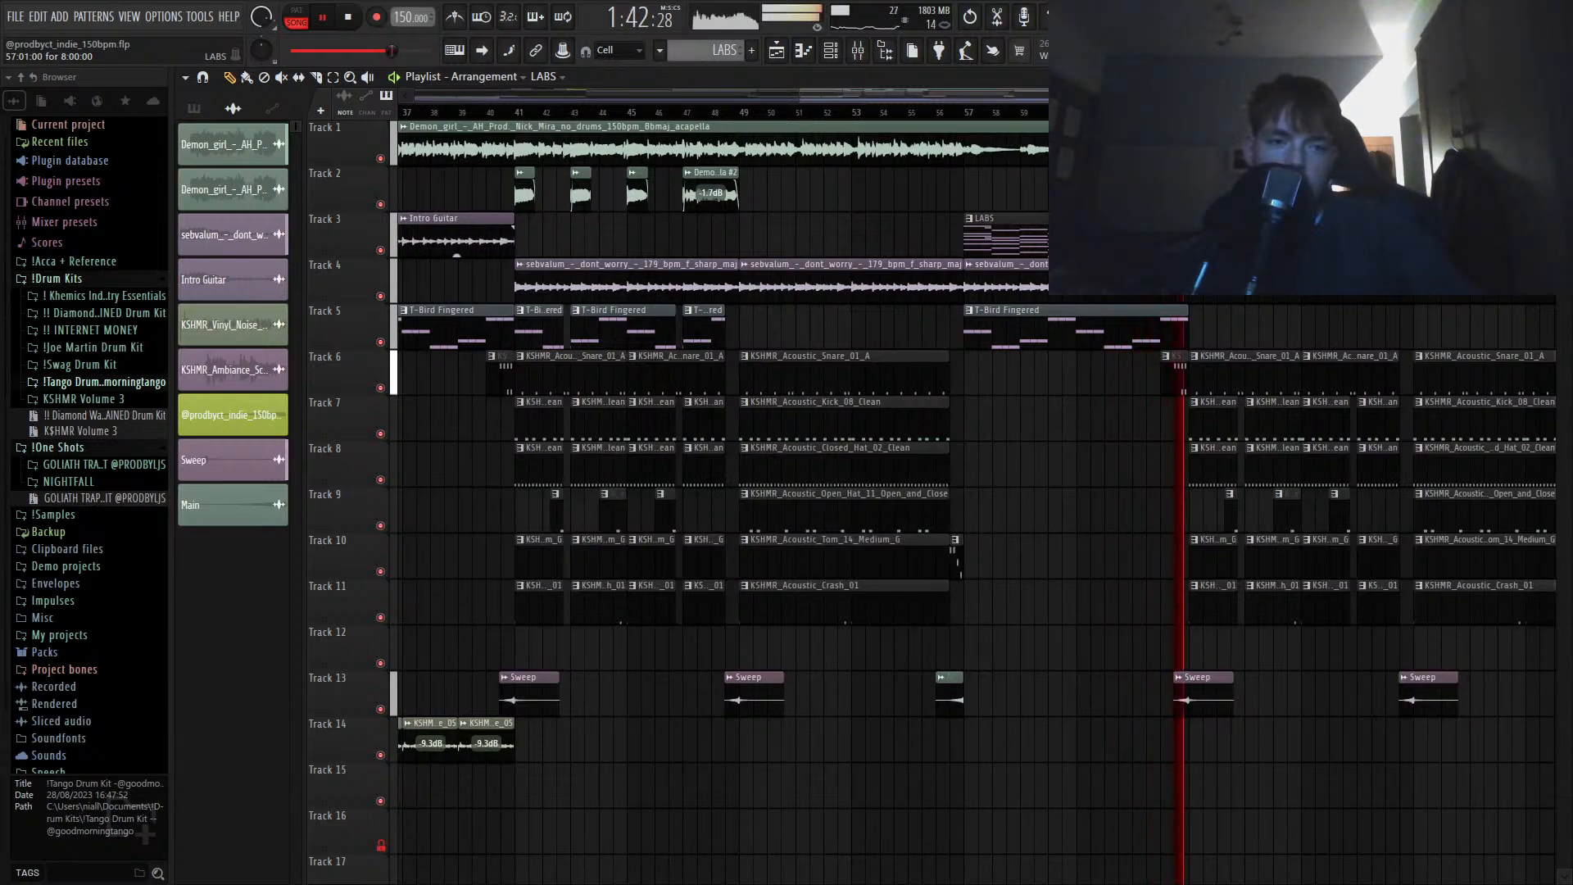
pyautogui.scroll(-5, 1145, 331)
pyautogui.moveTo(1124, 331); pyautogui.dragTo(1058, 331)
pyautogui.hotkey('ctrl', 'b')
pyautogui.hotkey('ctrl', 'b')
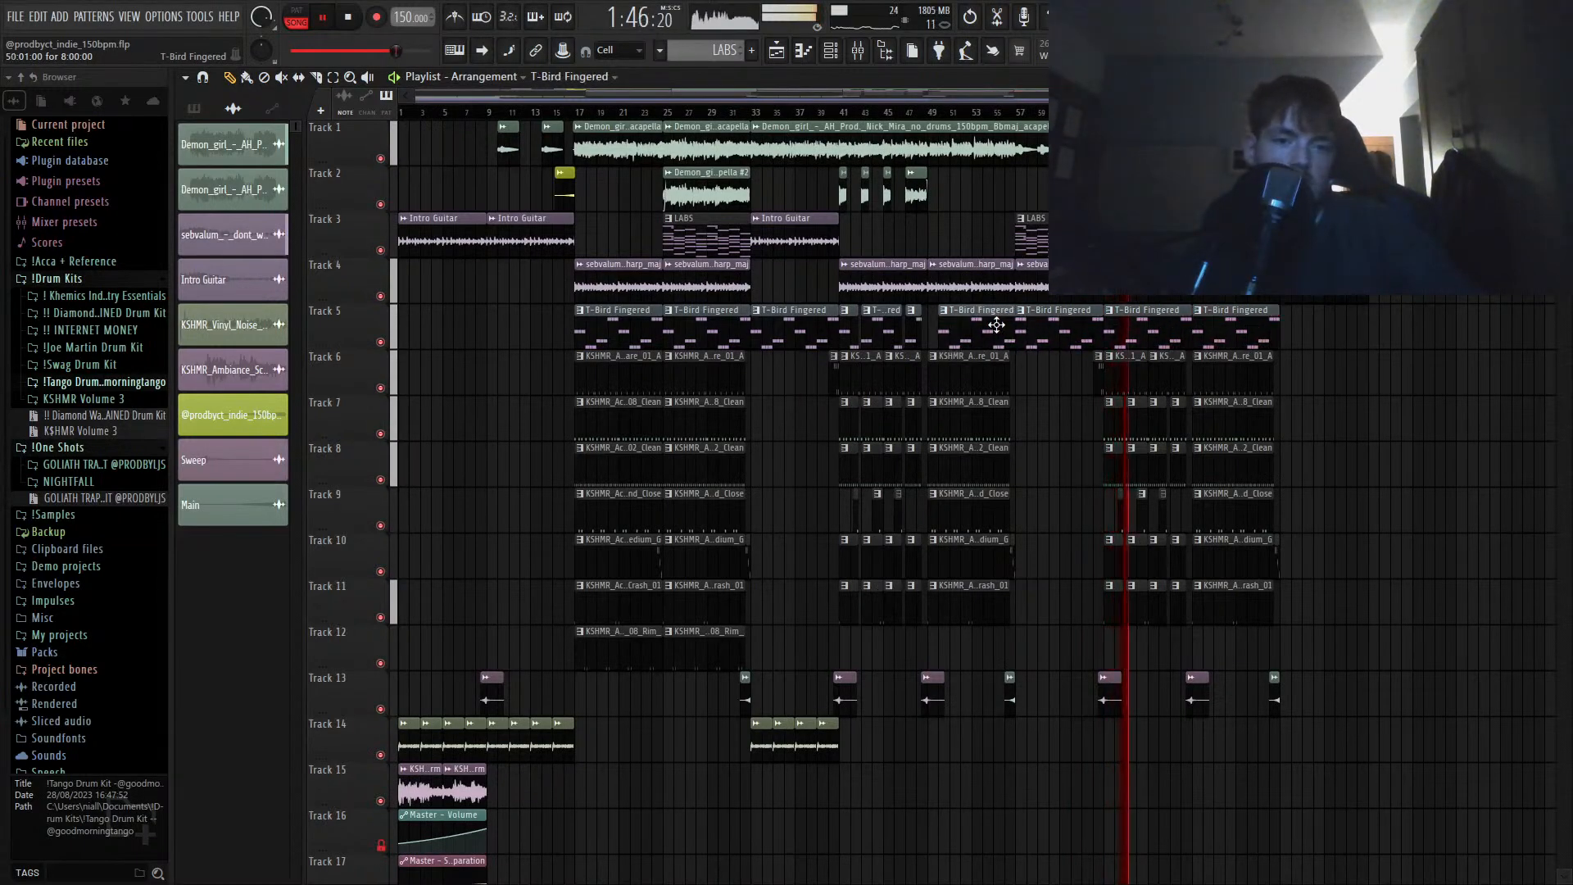
pyautogui.scroll(8, 1162, 399)
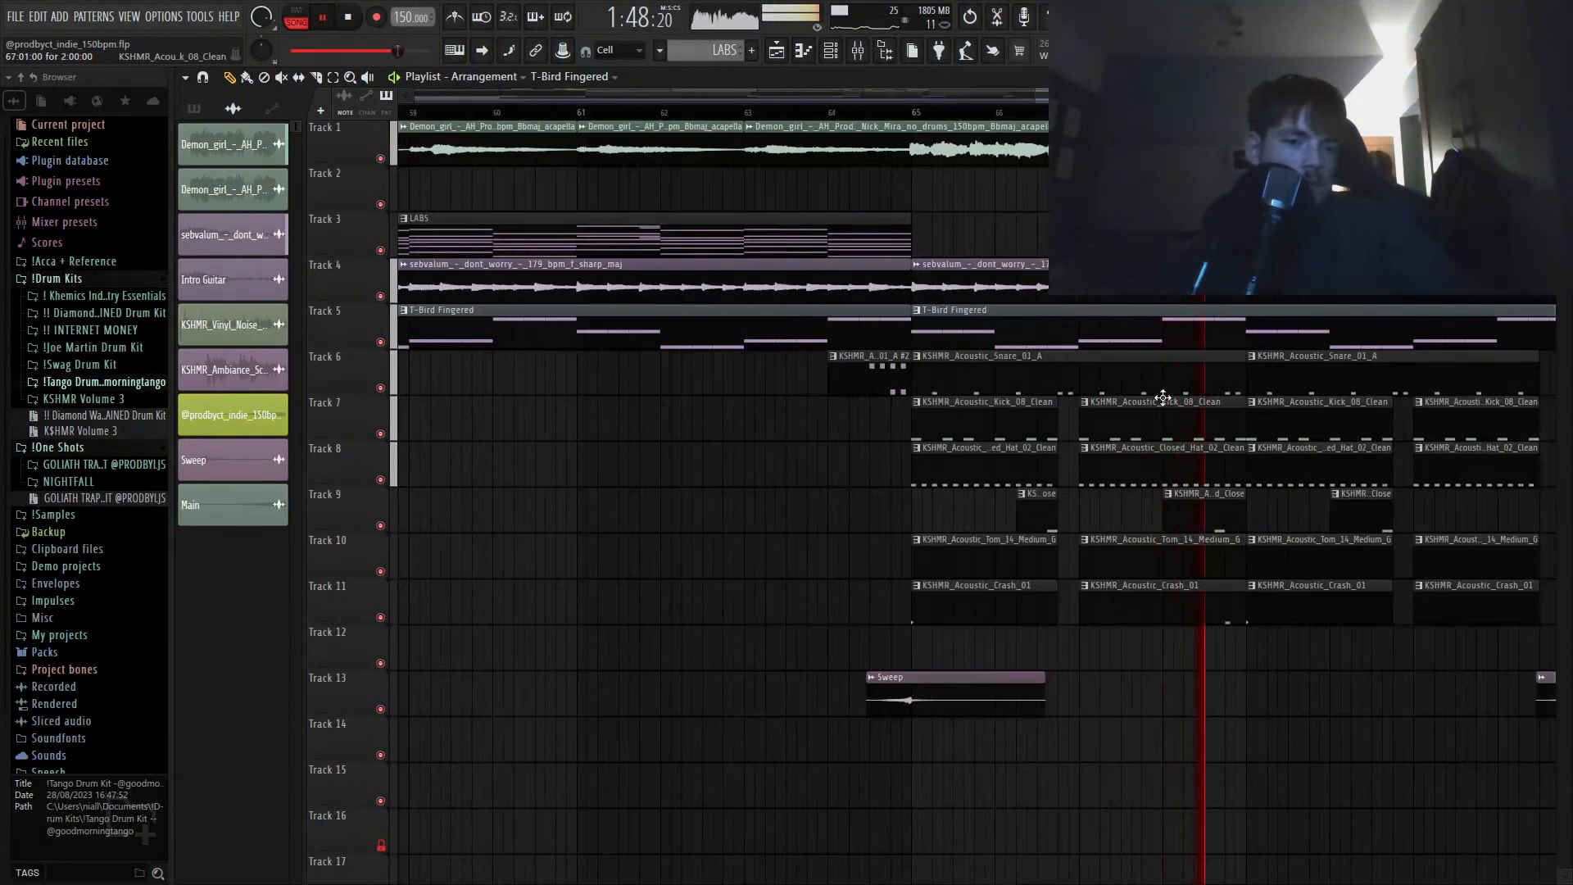
pyautogui.scroll(-4, 1162, 399)
pyautogui.press('space')
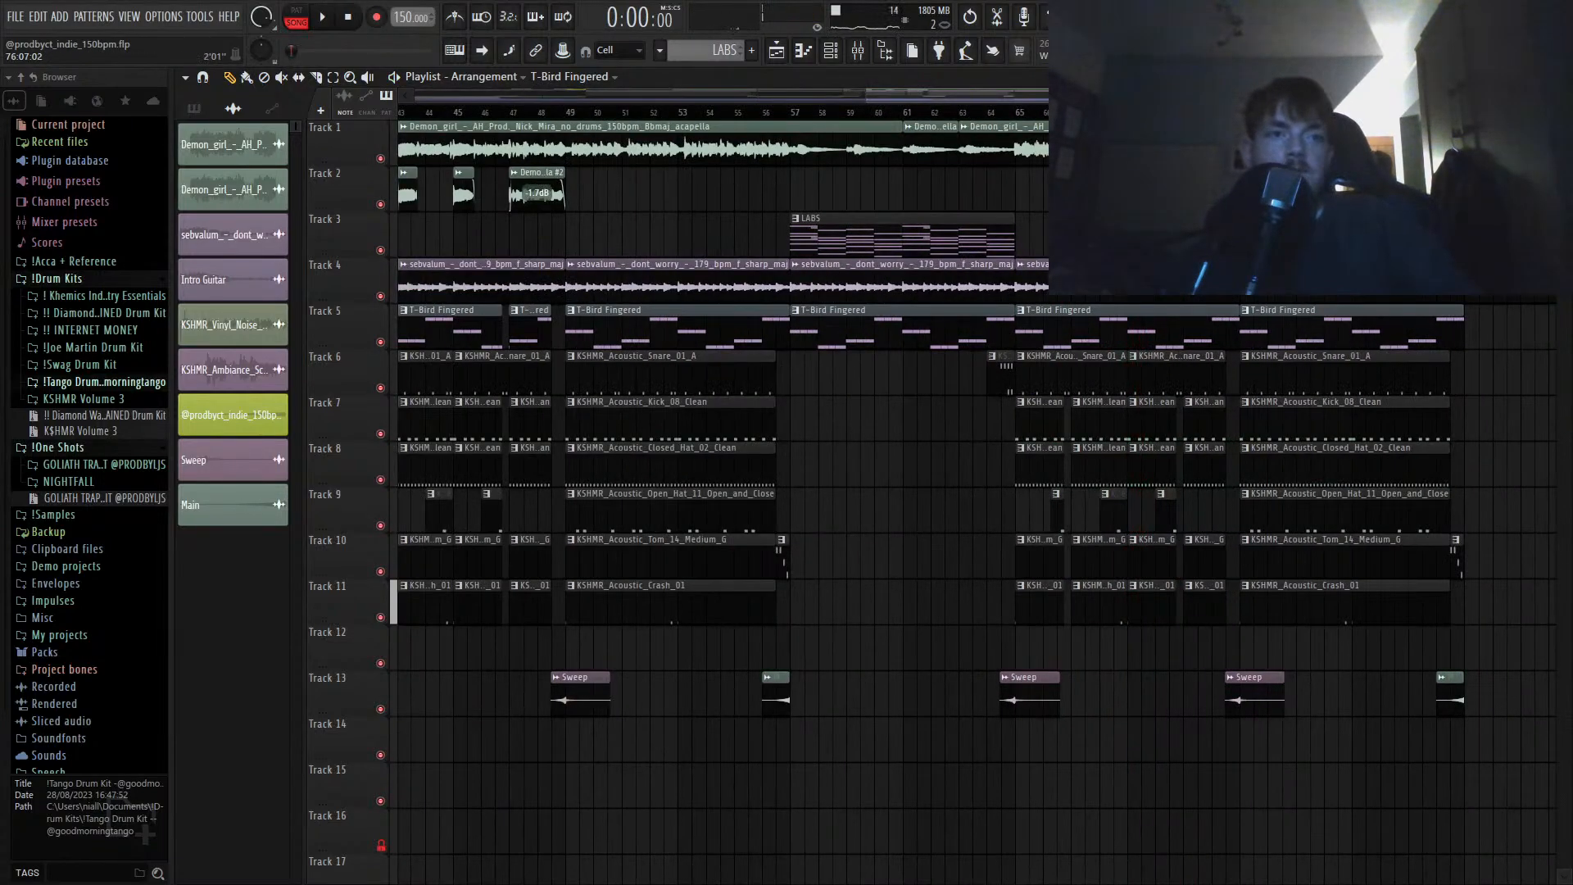
# Step: Copy the two rim clips on Track 12 from bar 17 to bar 65, and start playback
pyautogui.scroll(-4, 1044, 284)
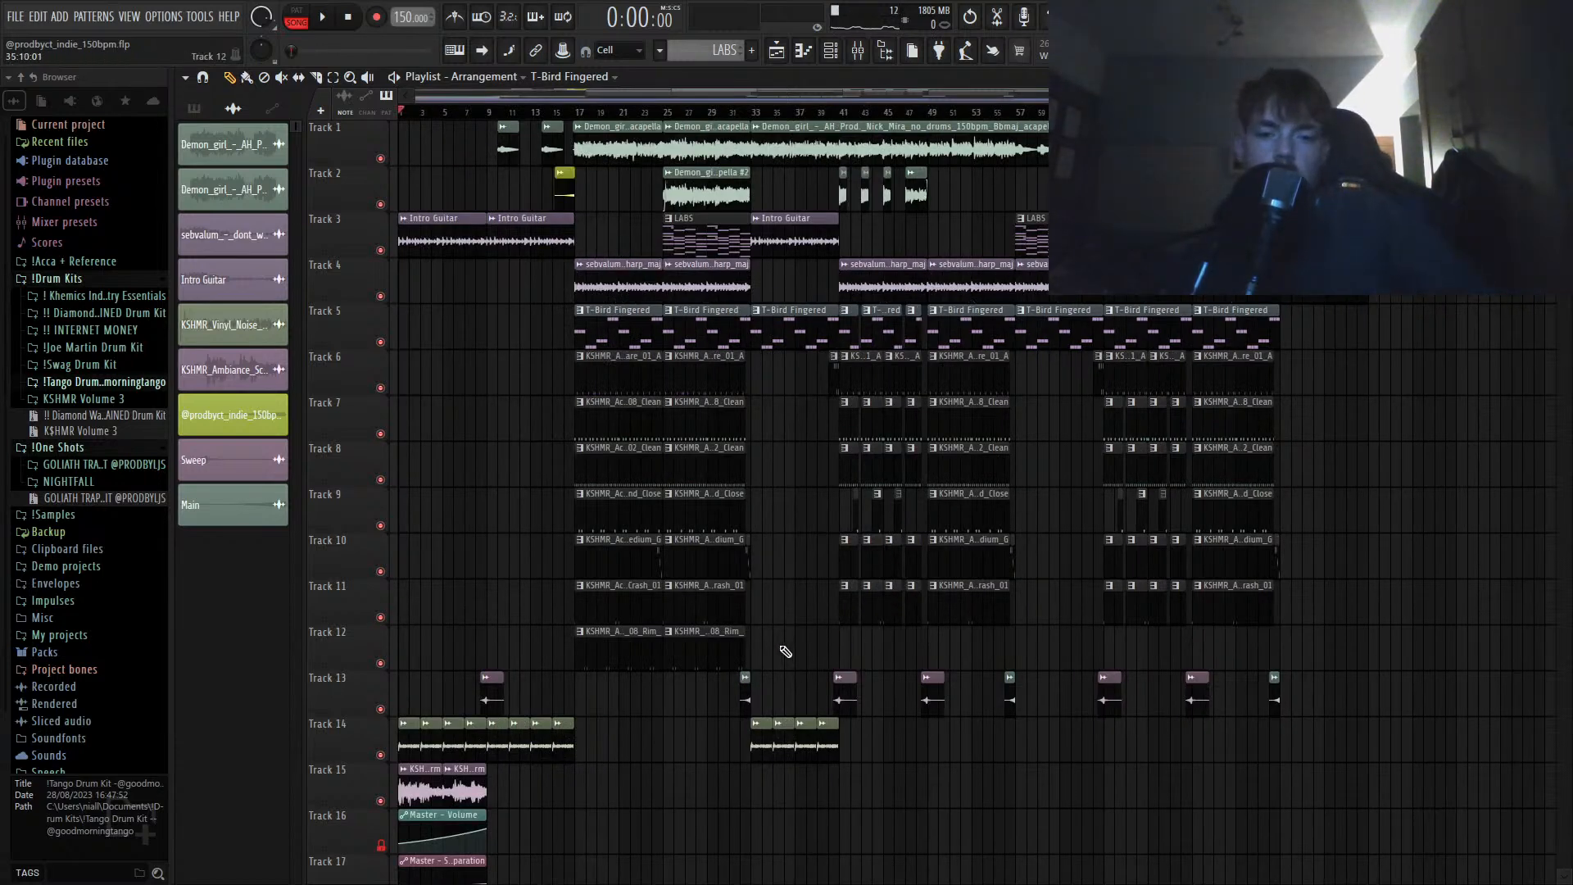
pyautogui.moveTo(768, 655); pyautogui.dragTo(1155, 655)
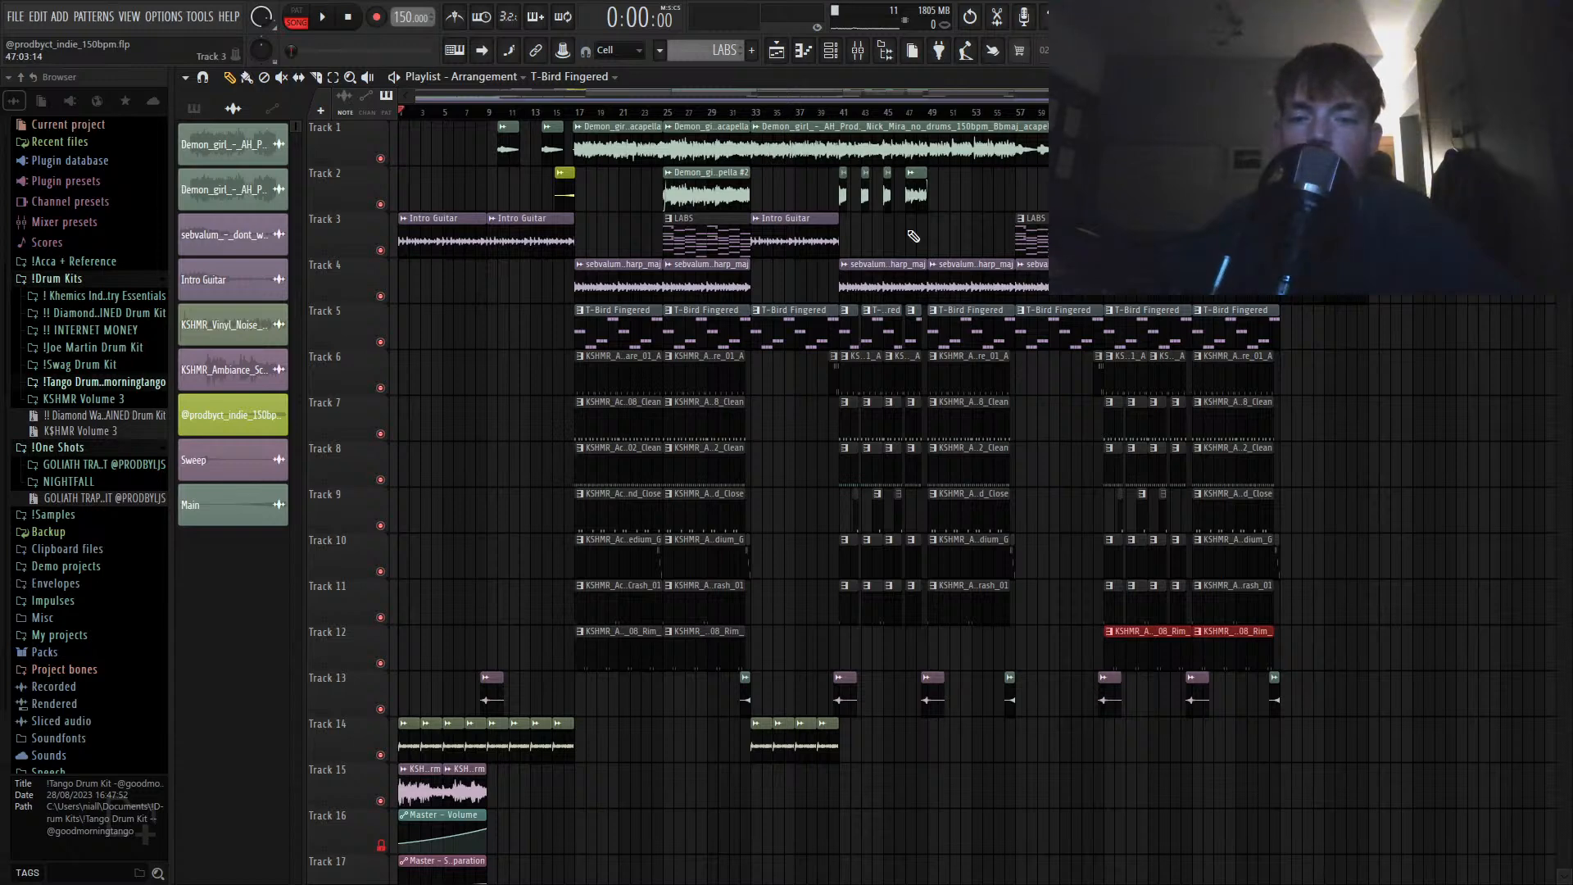
pyautogui.press('space')
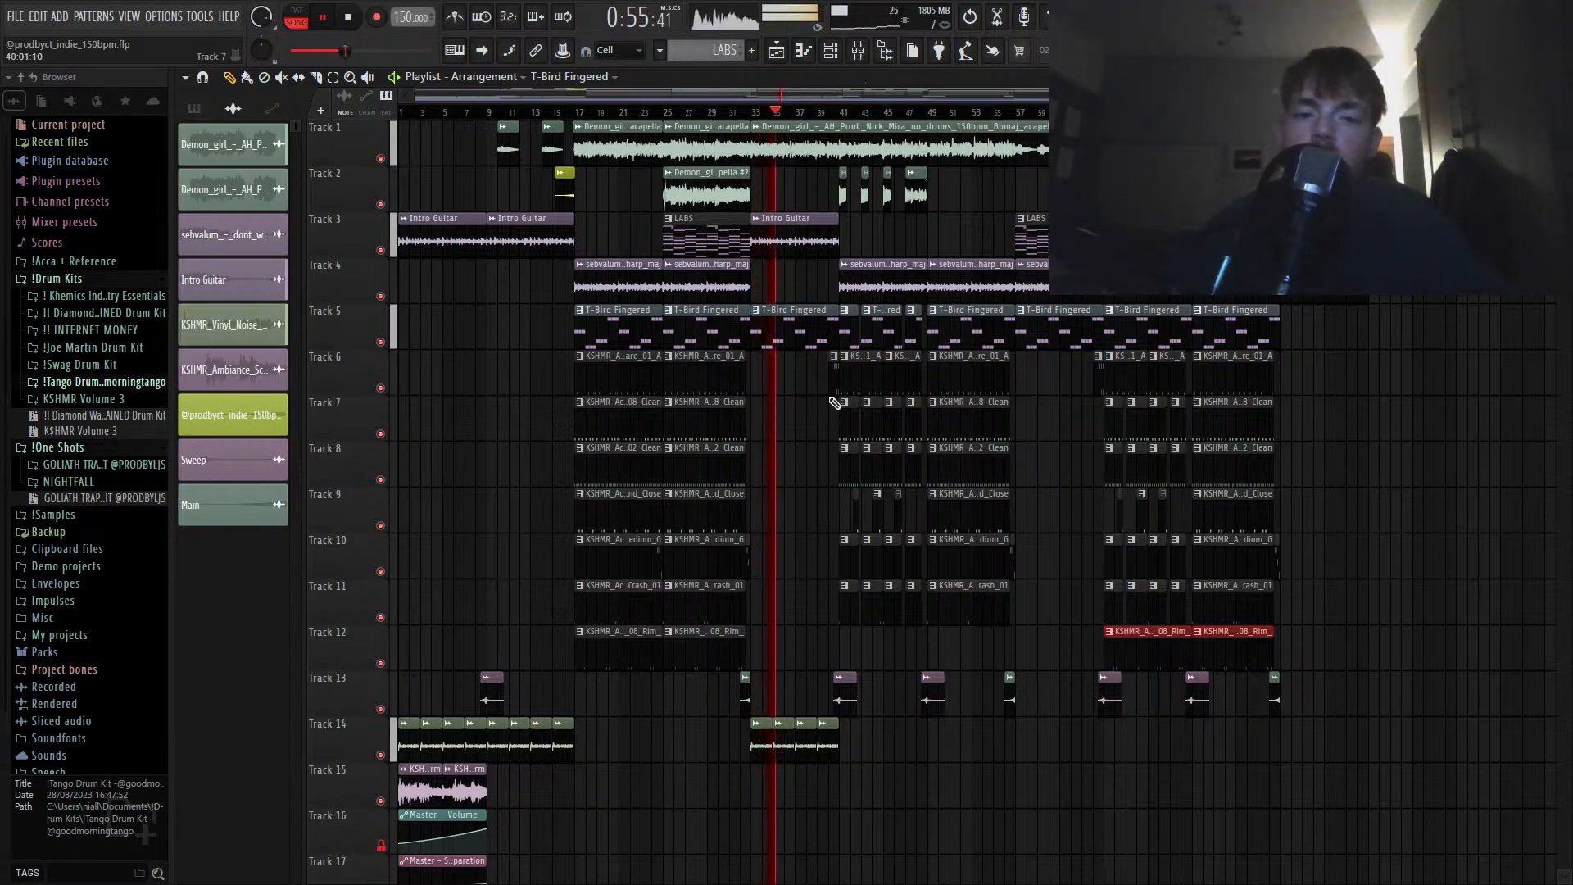
# Step: Slice the T-Bird Fingered clip on Track 5 about half a bar before bar 33 and delete the end part
pyautogui.scroll(5, 656, 390)
pyautogui.click(550, 334)
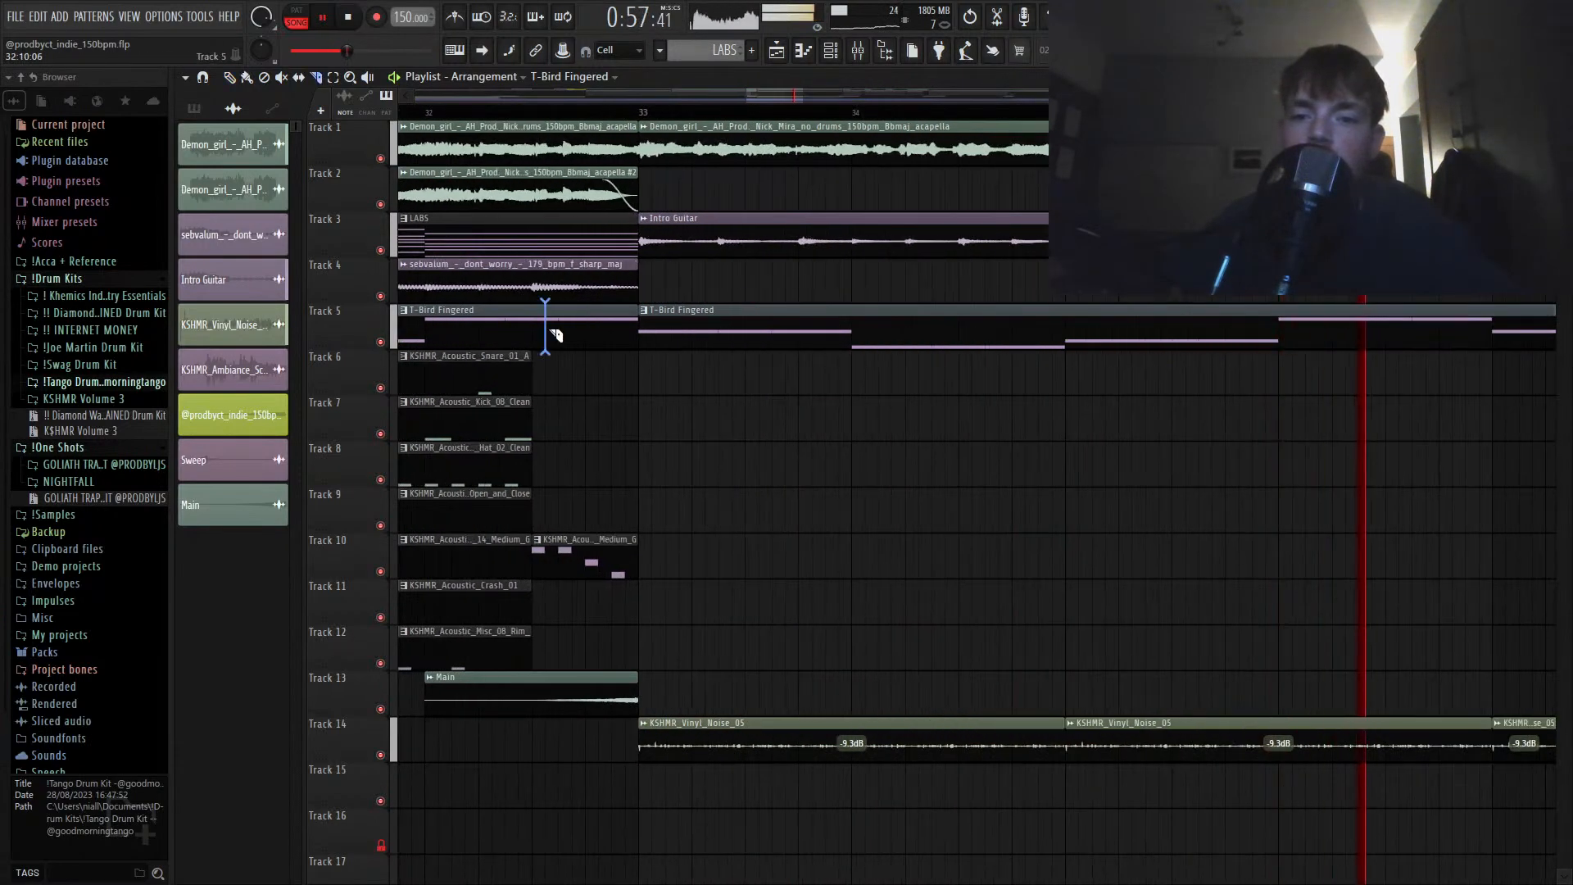
pyautogui.press('p')
pyautogui.rightClick(579, 335)
pyautogui.scroll(-6, 737, 389)
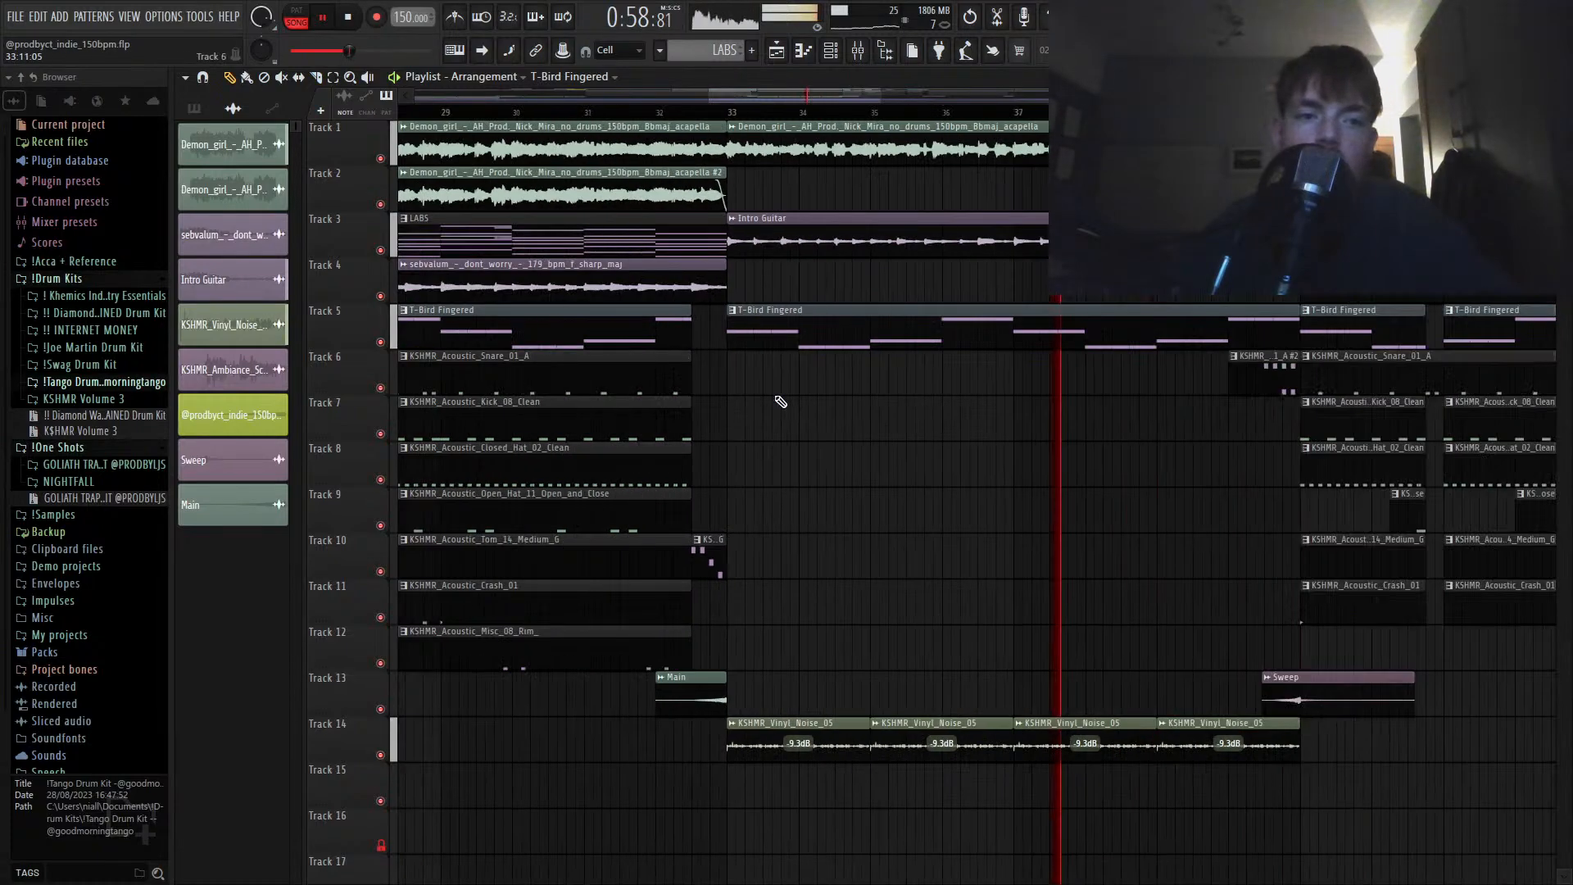
# Step: Cut away the last half bar of the T-Bird Fingered clip before bar 81 on Track 5
pyautogui.scroll(6, 1287, 423)
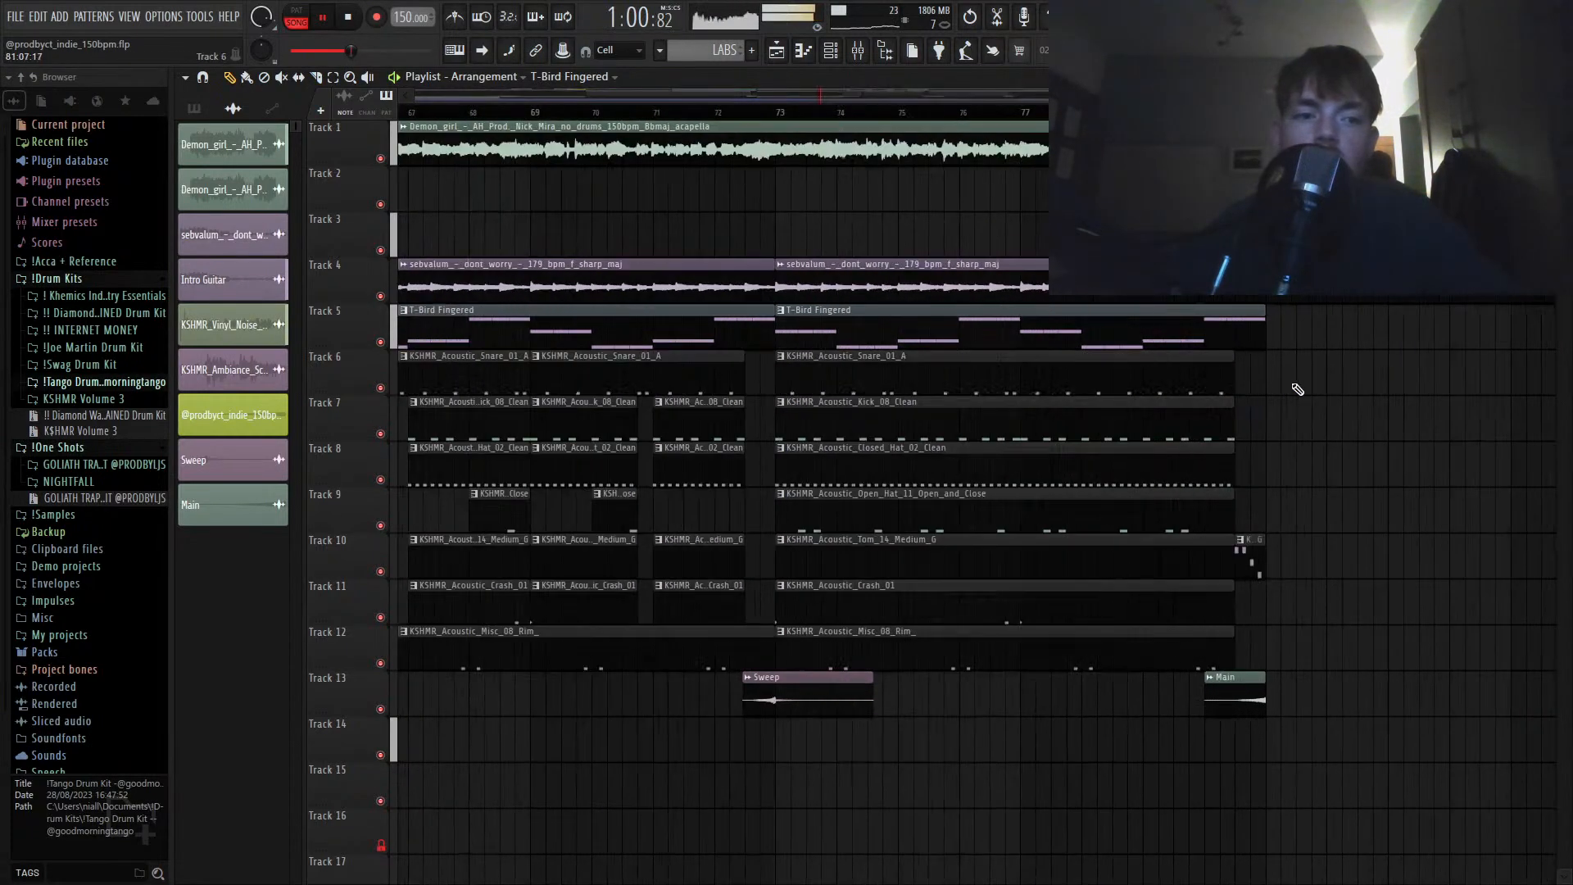
pyautogui.rightClick(1256, 344)
pyautogui.scroll(-3, 1256, 347)
pyautogui.scroll(-4, 860, 401)
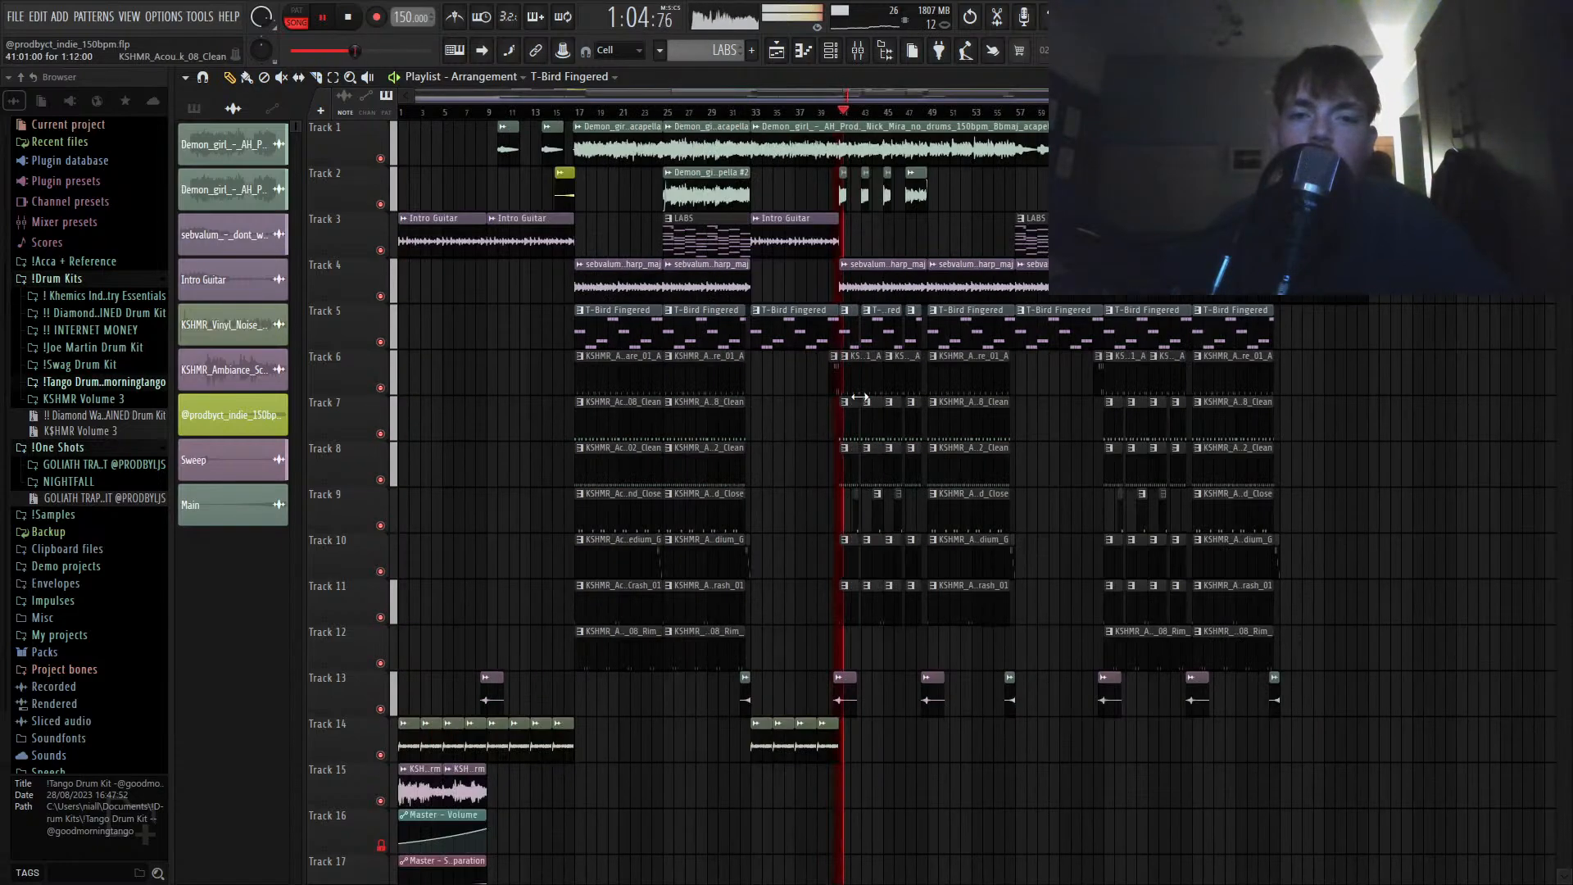
# Step: Mute the reverb, EQ and delay automation on Tracks 18 to 20 and turn it back on to compare the sound
pyautogui.scroll(-5, 770, 422)
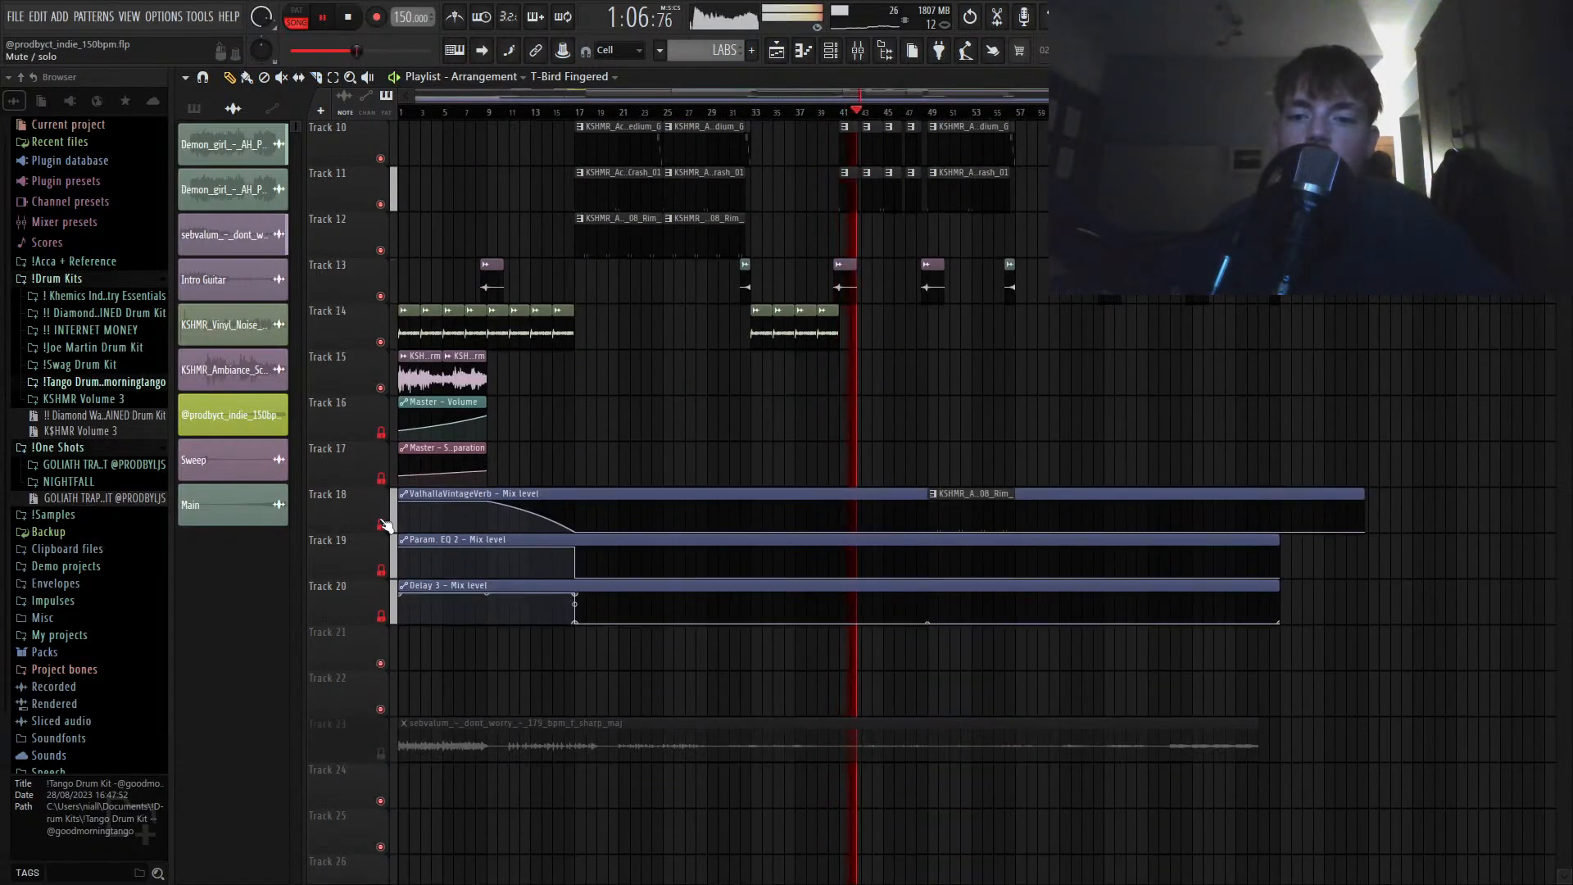
pyautogui.click(381, 524)
pyautogui.click(381, 570)
pyautogui.click(381, 616)
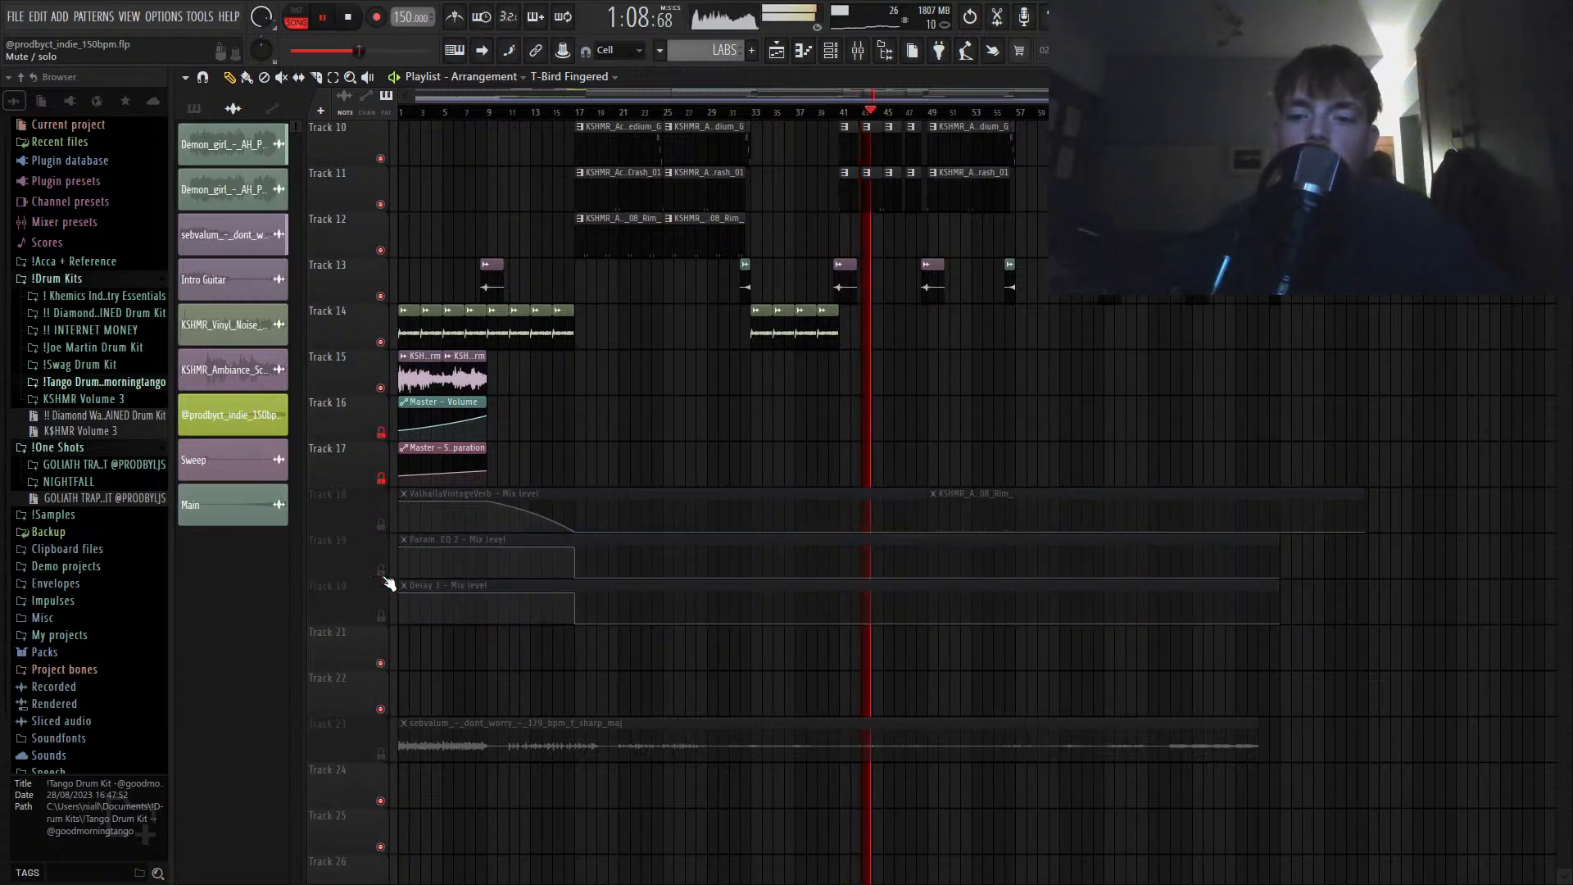
pyautogui.click(381, 569)
pyautogui.click(381, 524)
pyautogui.click(381, 616)
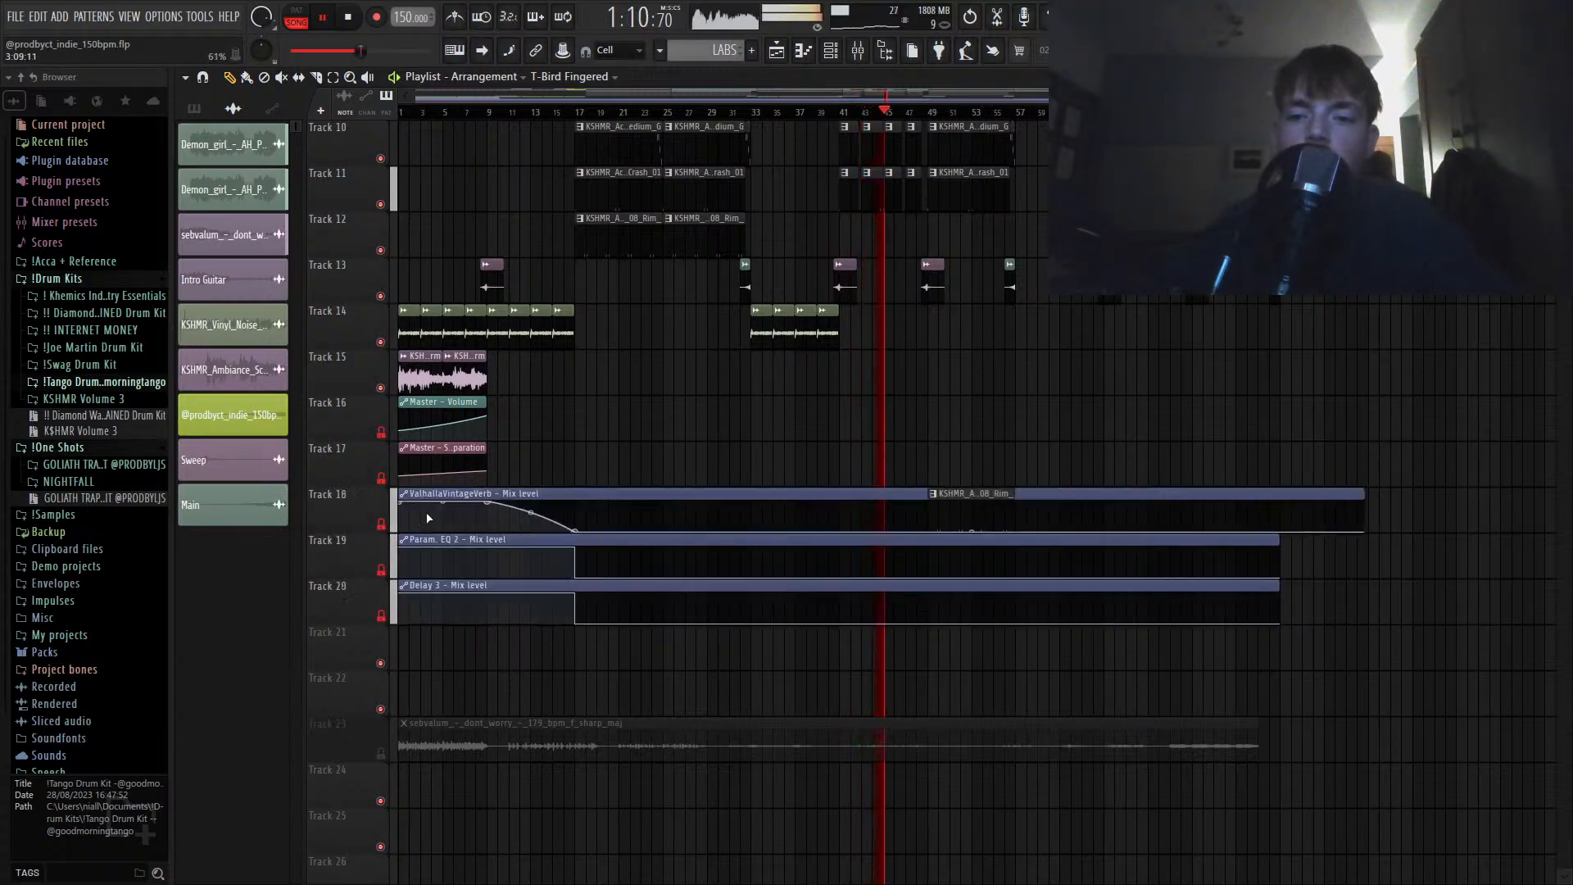
# Step: Examine the effect chains of the VOCALS and BG VOCAL mixer tracks during playback
pyautogui.scroll(3, 391, 600)
pyautogui.press('F9')
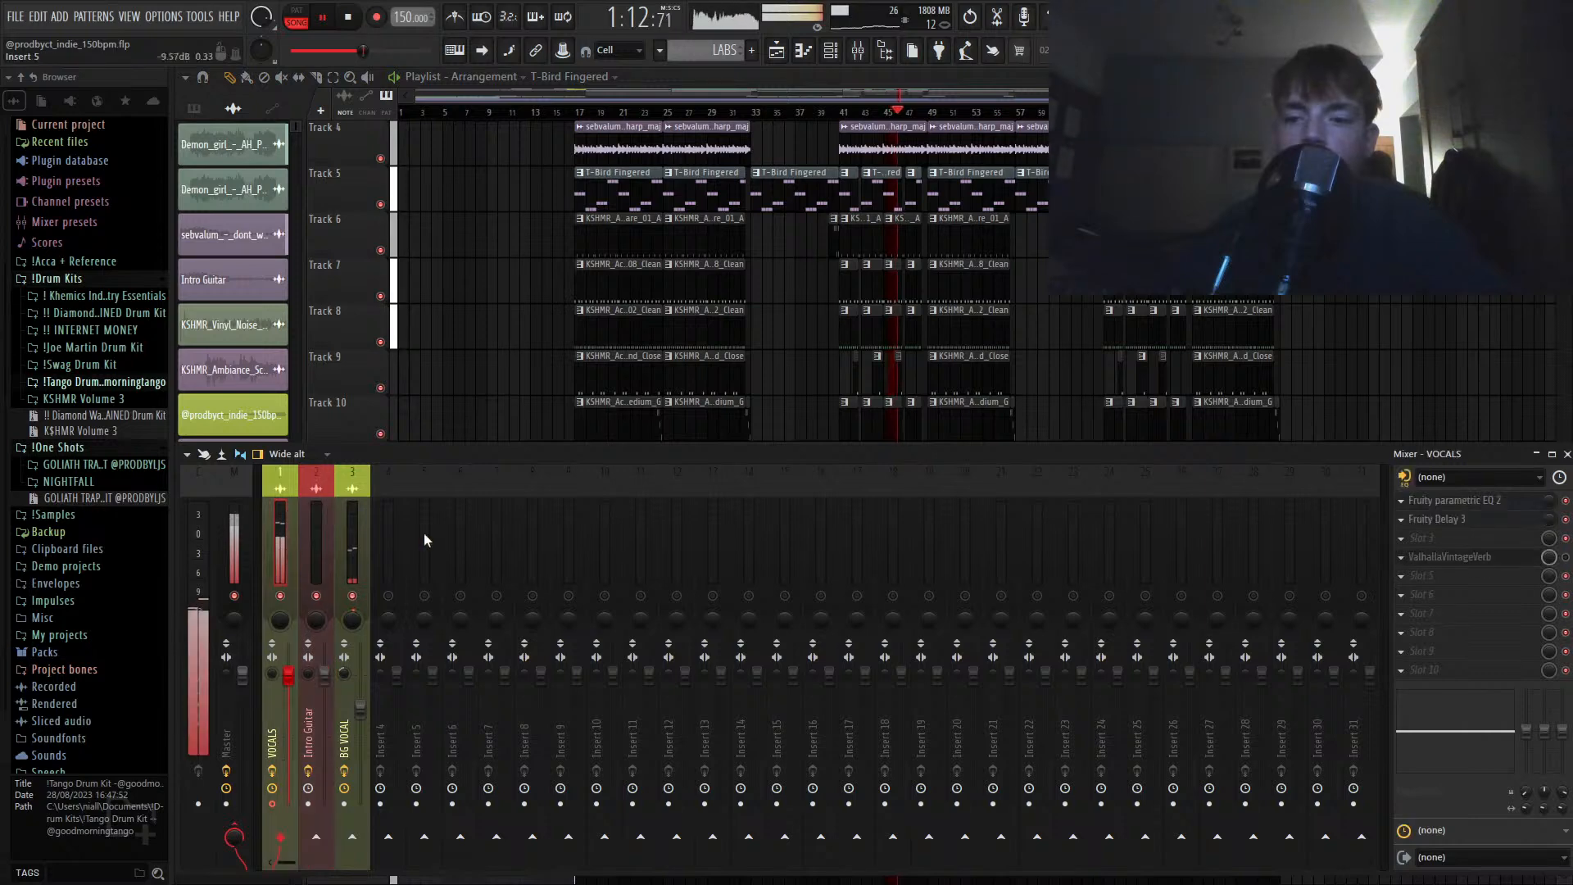
pyautogui.click(281, 779)
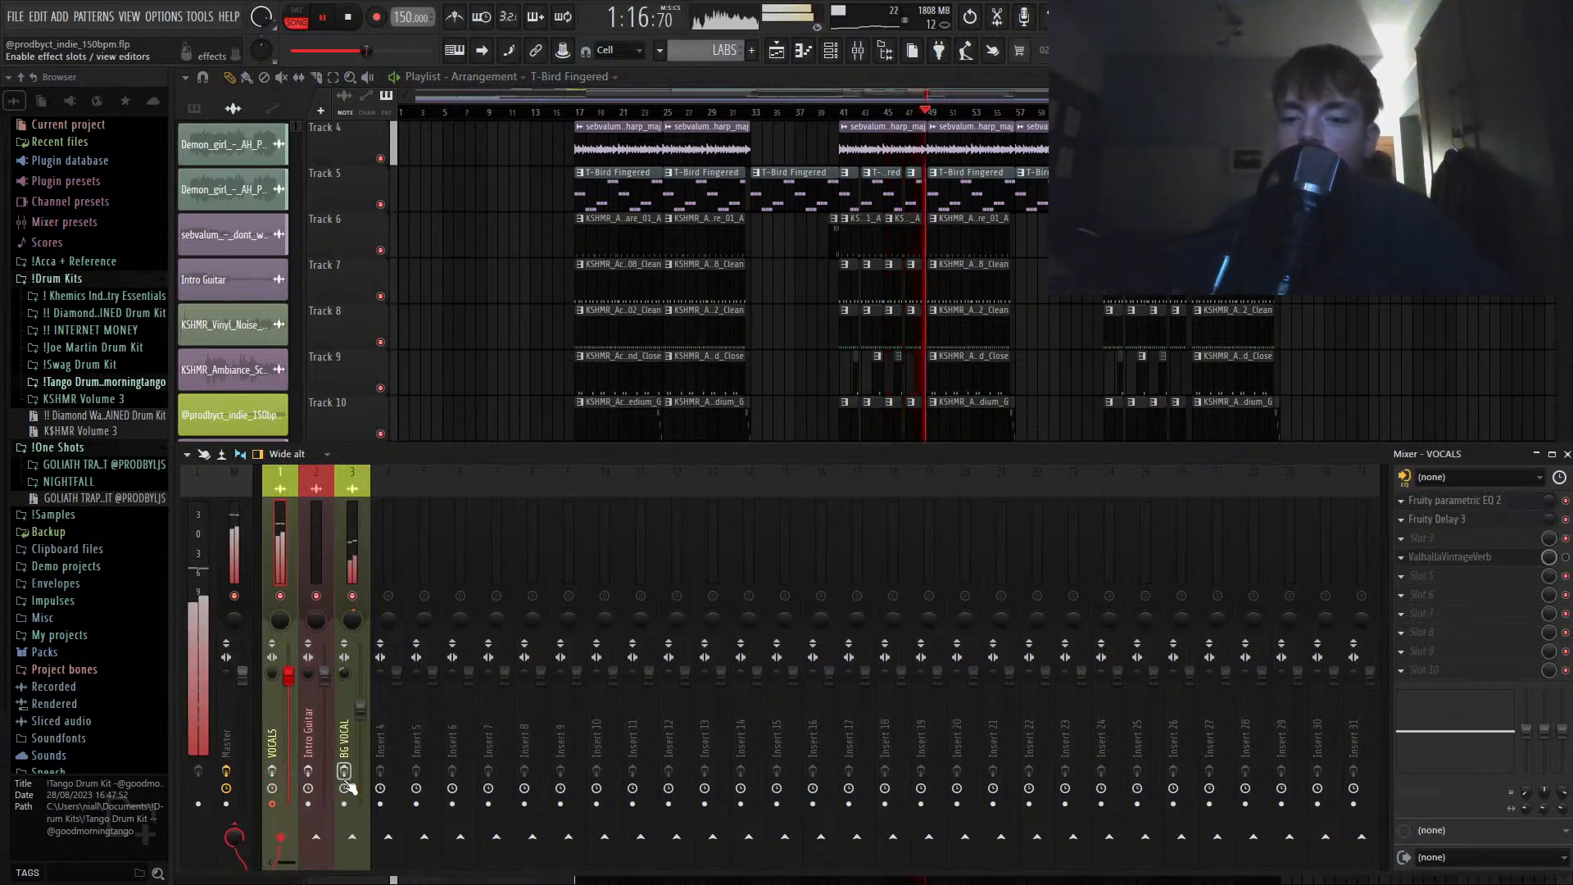
pyautogui.scroll(2, 725, 295)
pyautogui.click(891, 92)
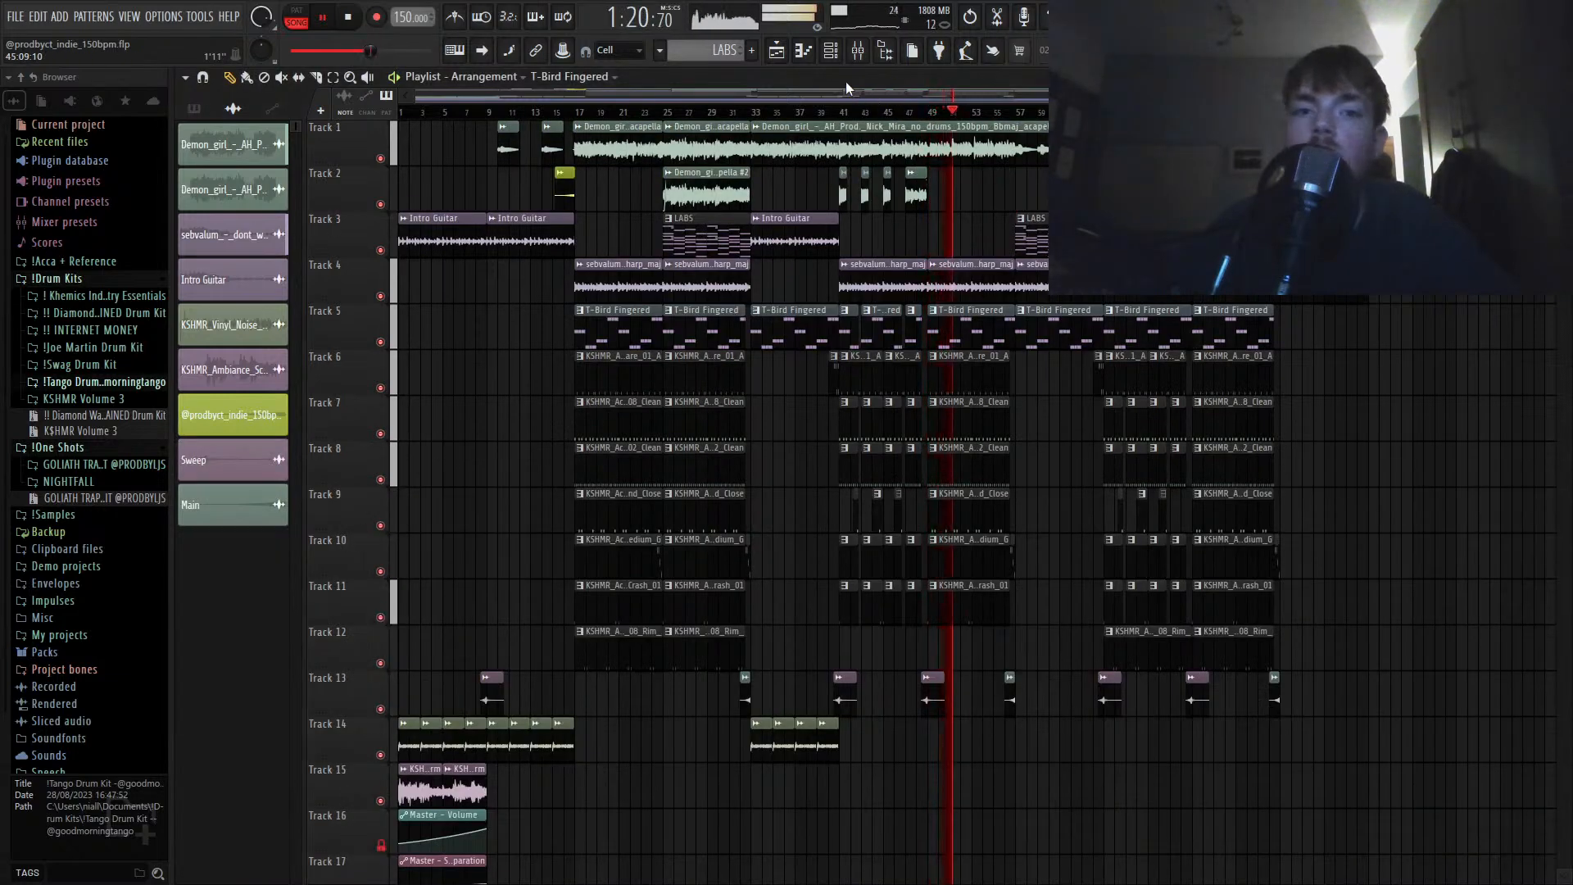
pyautogui.press('F9')
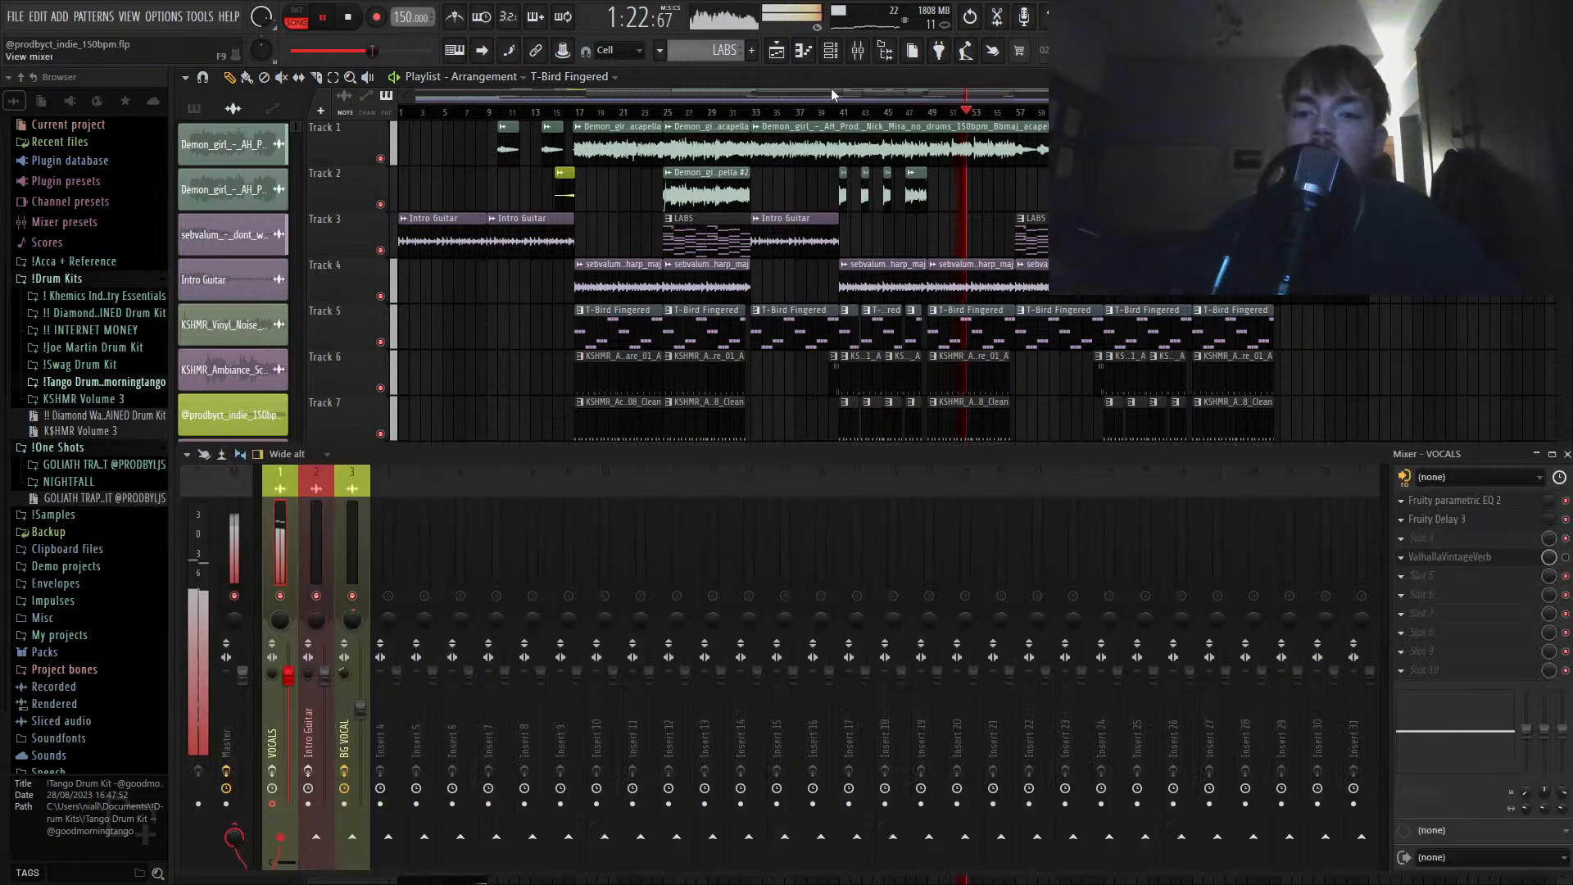
pyautogui.click(353, 562)
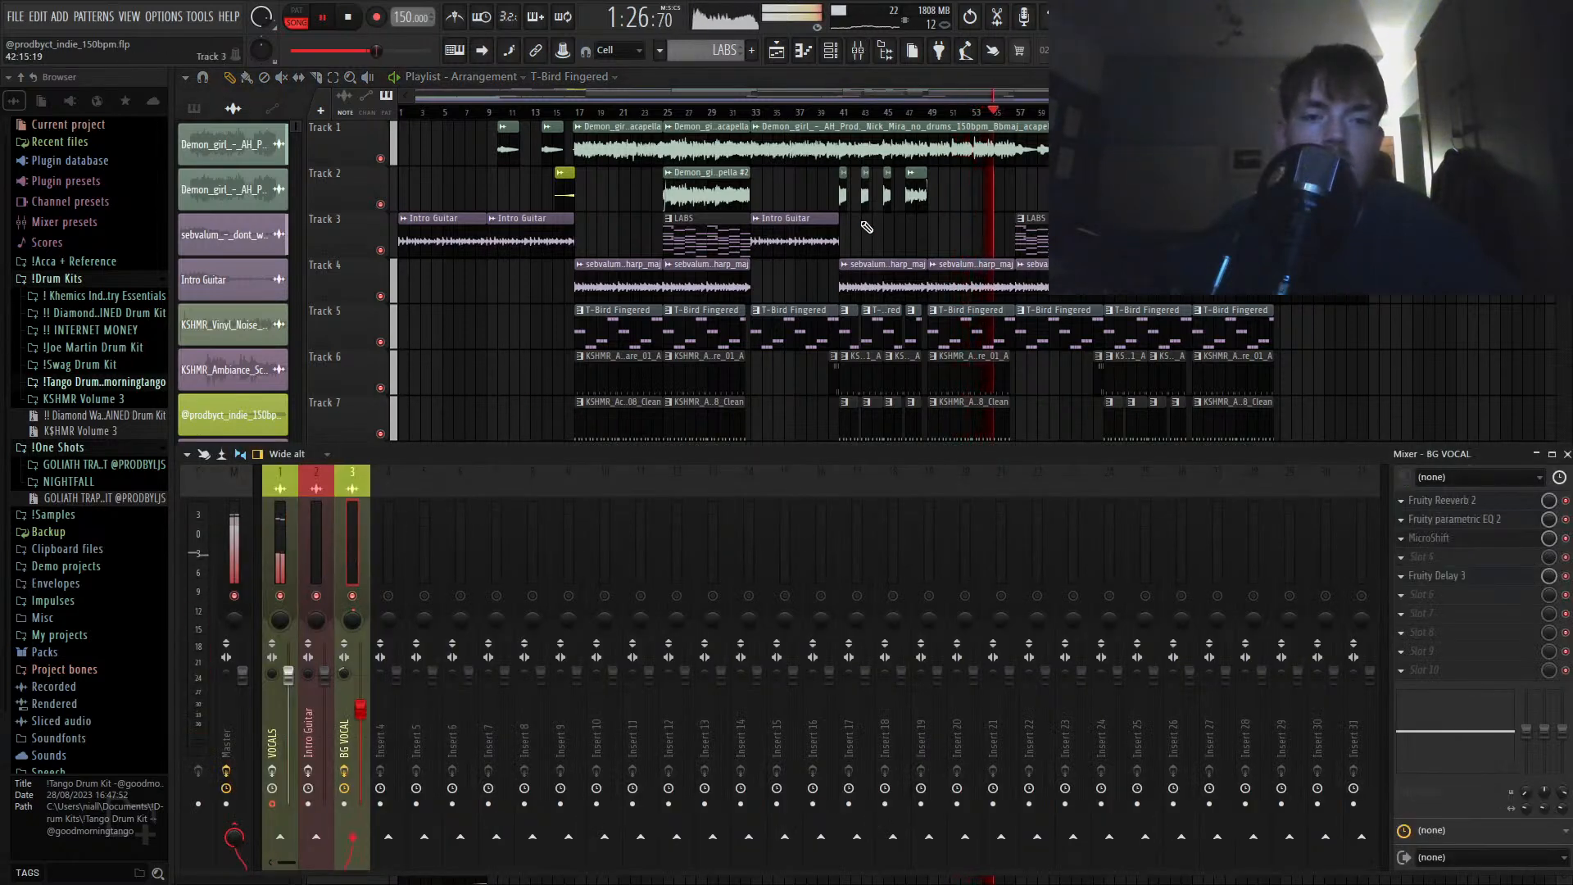
pyautogui.press('F9')
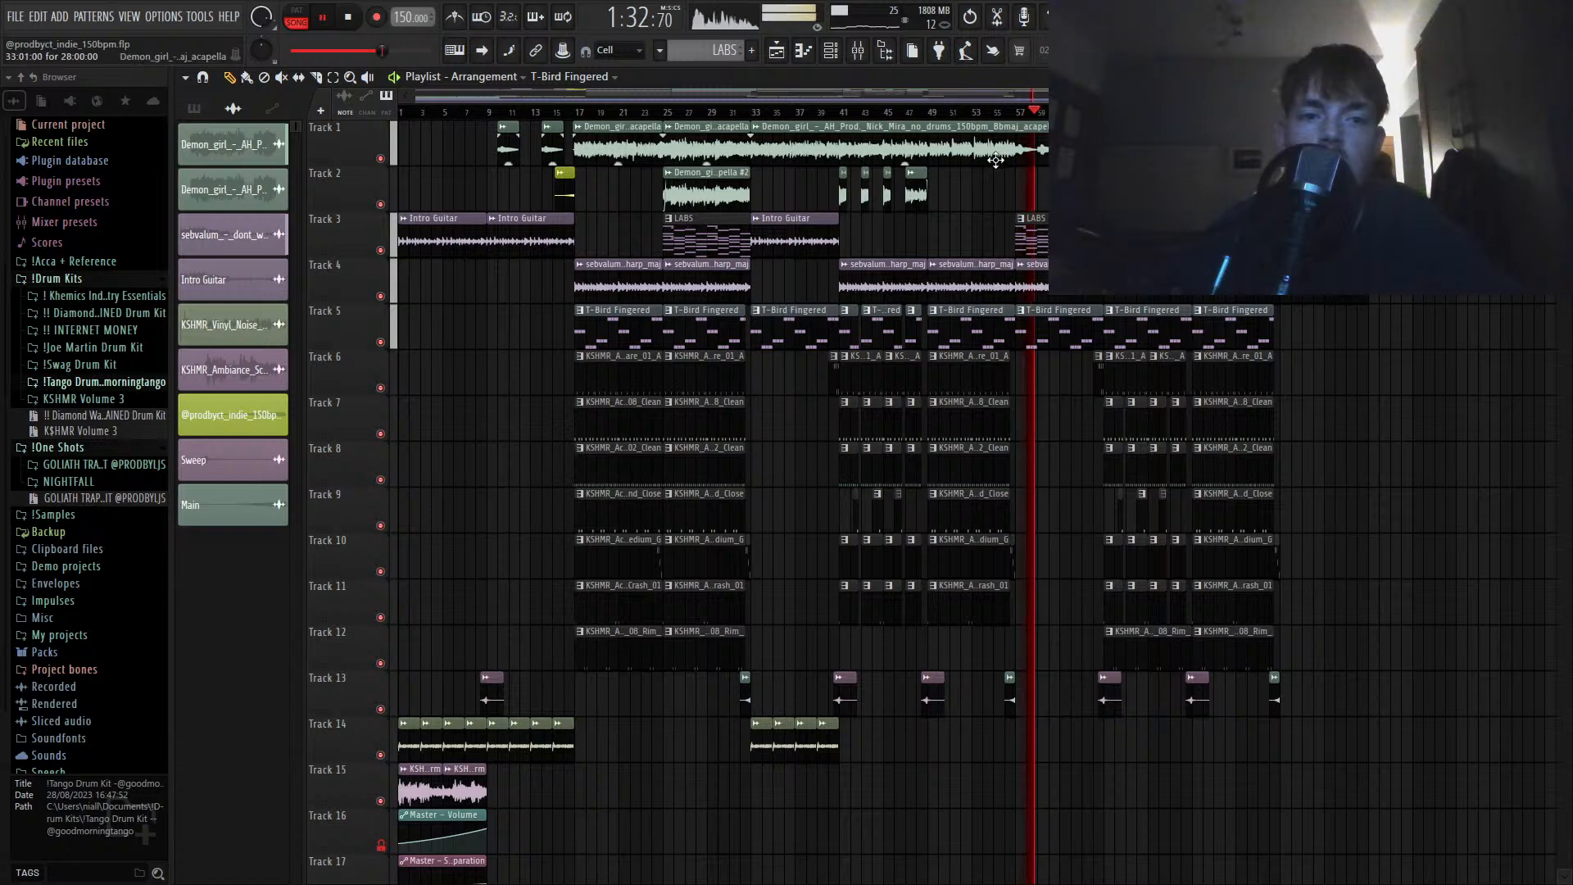
# Step: Make the LABS clip at bar 57 a unique pattern and transpose all its notes up one octave
pyautogui.doubleClick(1052, 345)
pyautogui.press('Escape')
pyautogui.doubleClick(1048, 228)
pyautogui.scroll(-3, 1050, 228)
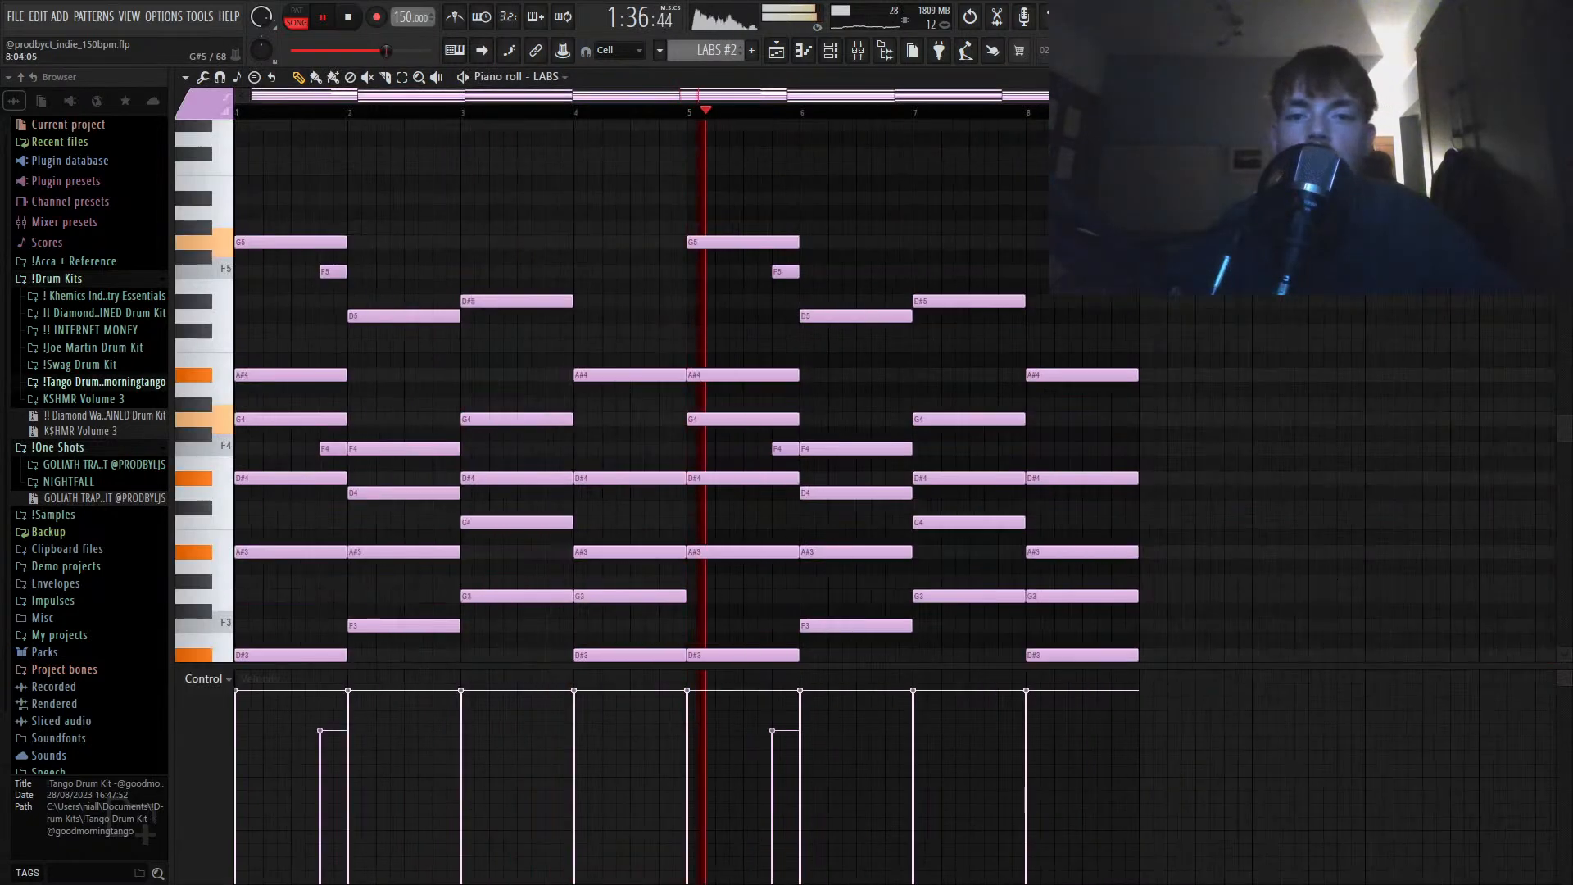
pyautogui.scroll(3, 1049, 223)
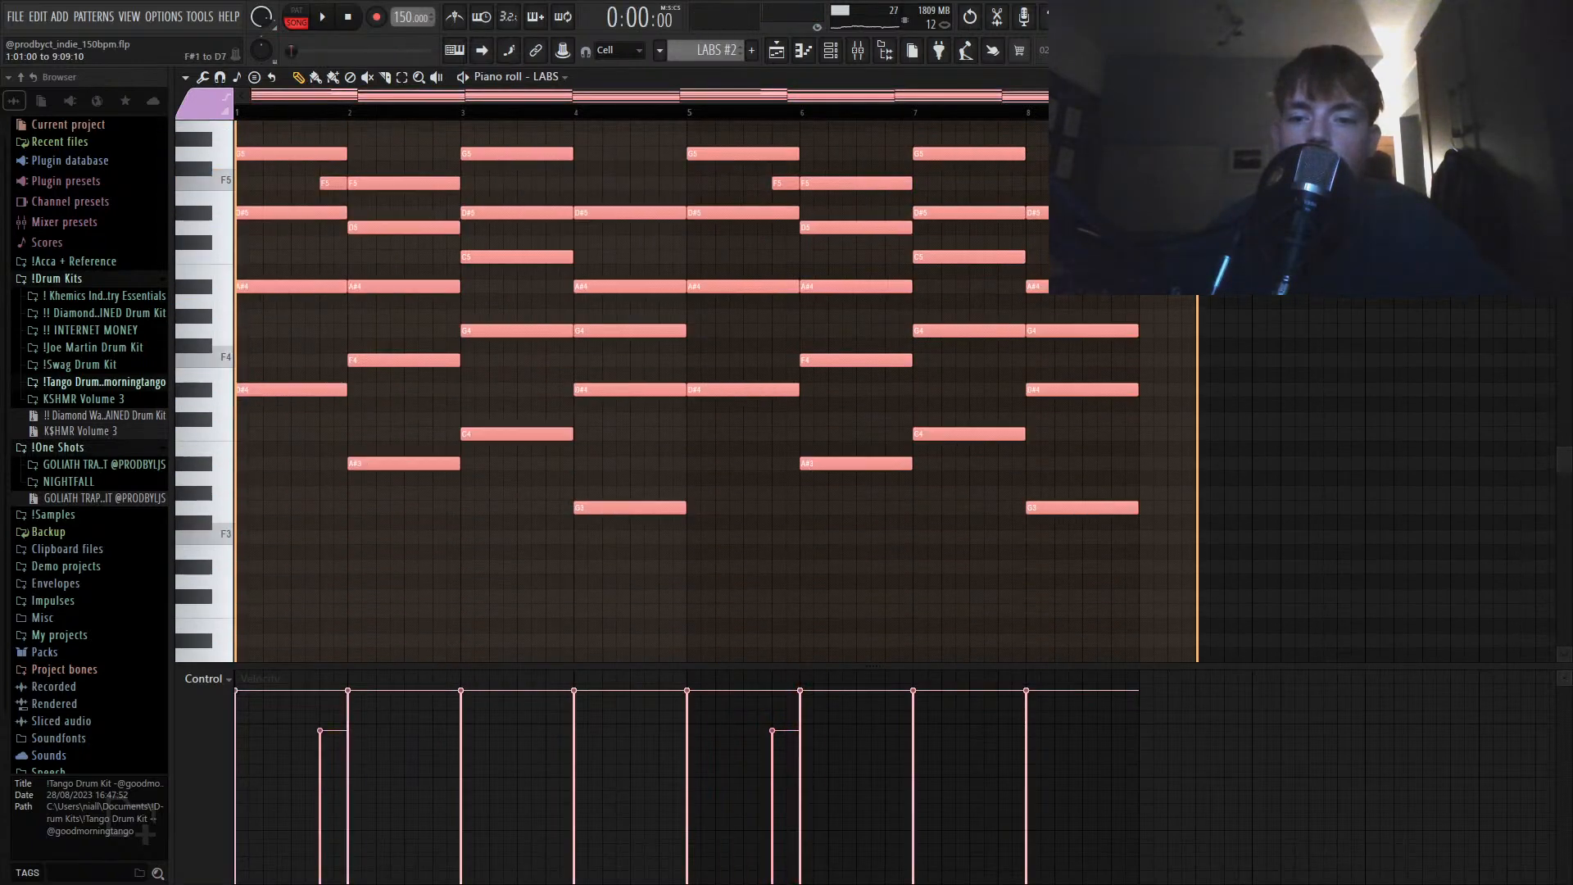
# Step: Try a strum on all chord notes of the LABS #2 pattern and audition it from bar 57
pyautogui.scroll(-4, 460, 586)
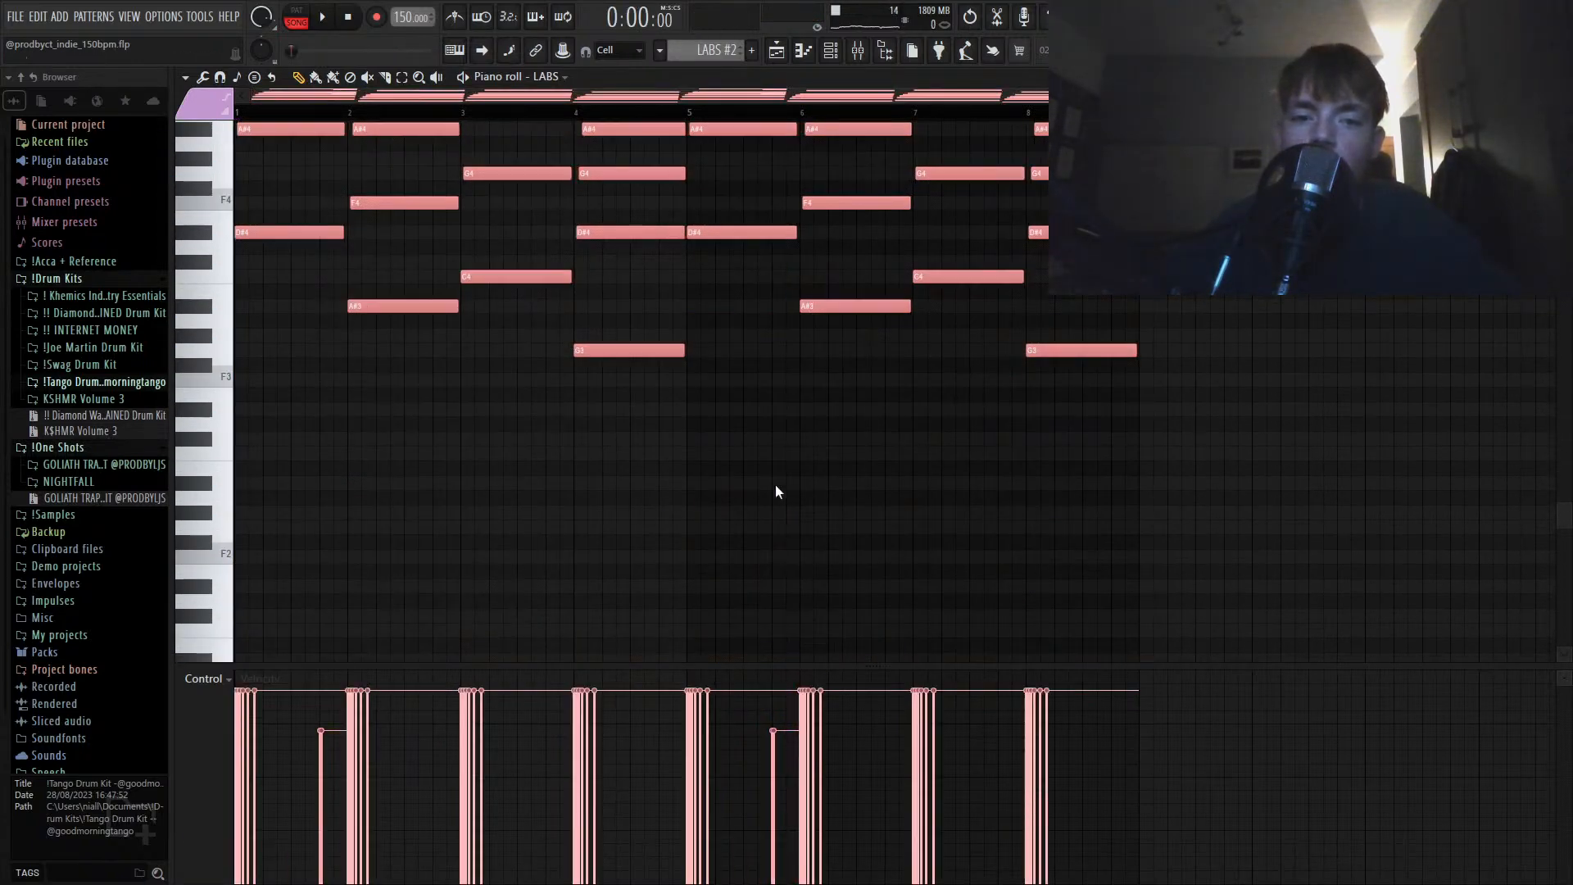
pyautogui.moveTo(738, 442); pyautogui.dragTo(737, 452)
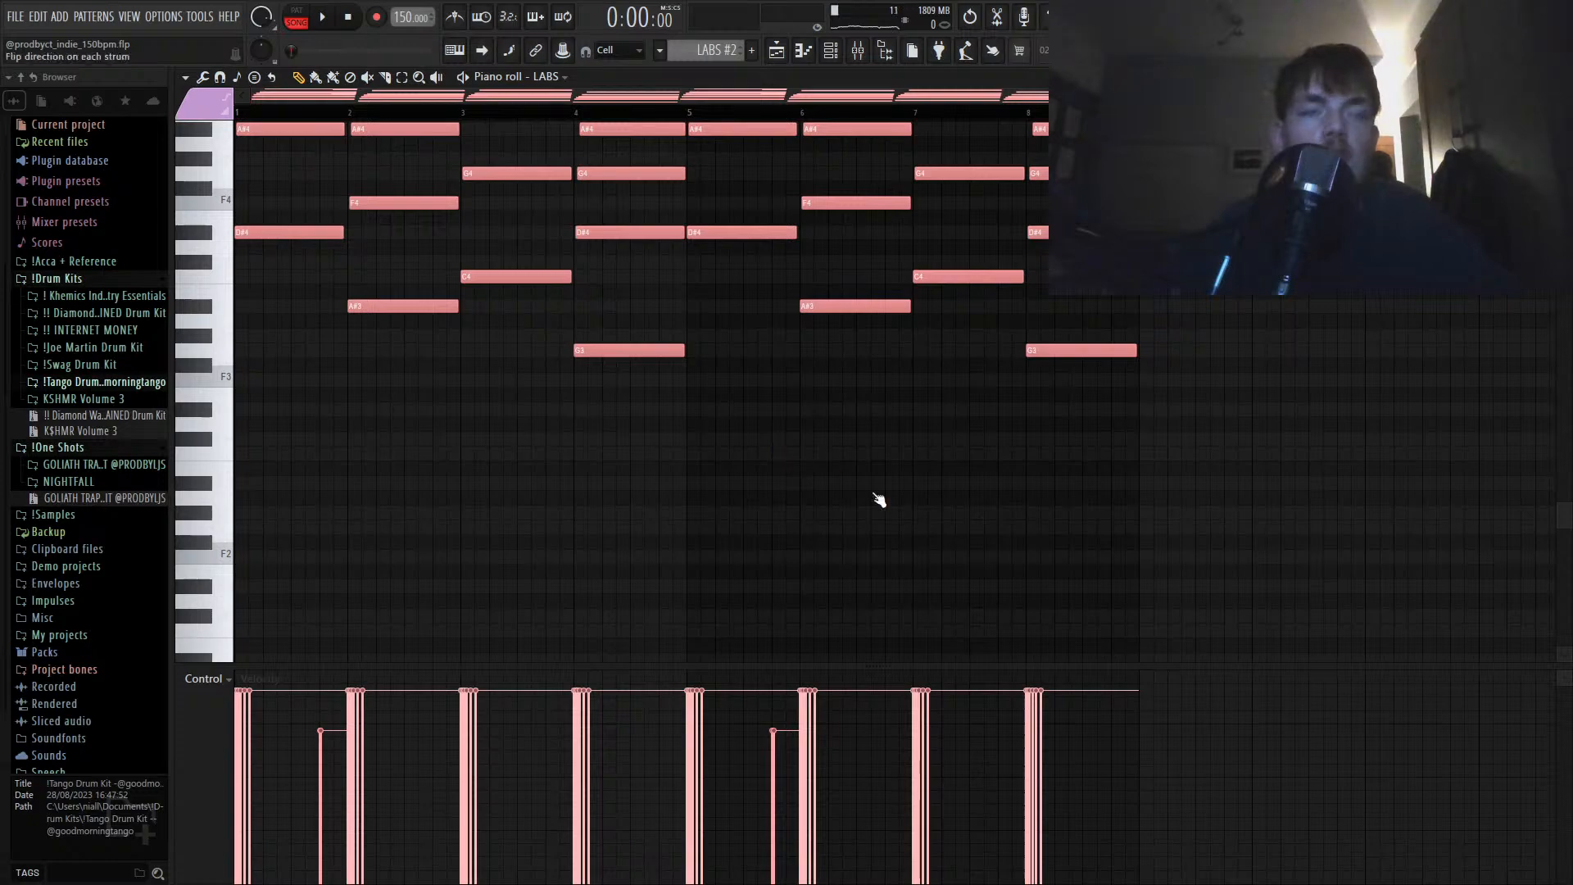
pyautogui.scroll(3, 590, 386)
pyautogui.press('space')
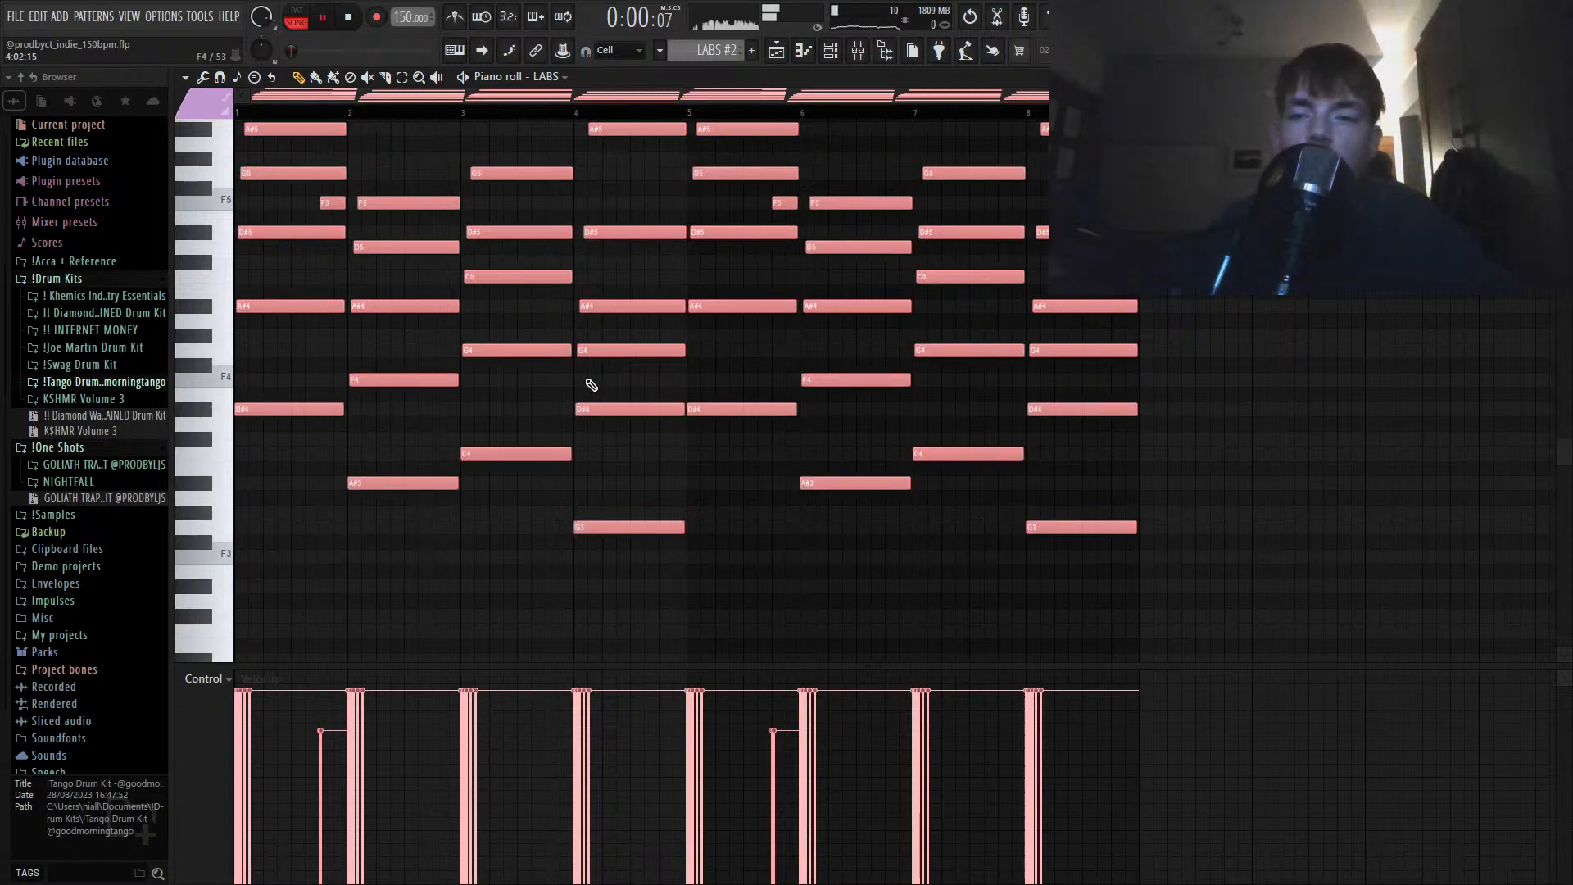
pyautogui.click(777, 51)
pyautogui.press('space')
pyautogui.press('space')
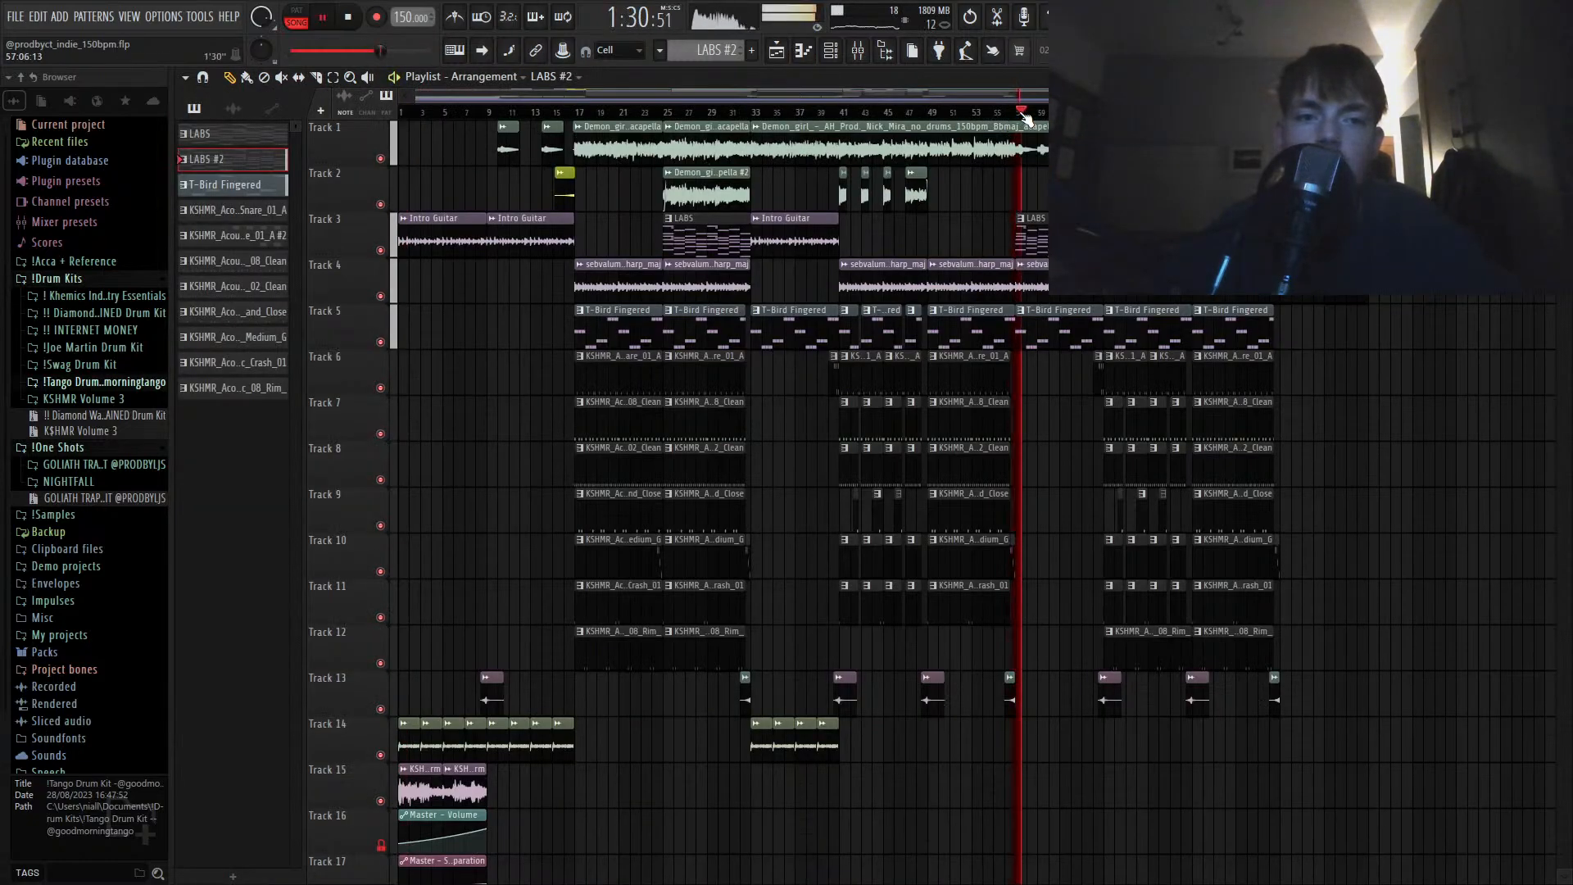
# Step: Strum all chord notes of the LABS clip at bar 57 with a short, subtle strum time
pyautogui.doubleClick(1037, 236)
pyautogui.hotkey('ctrl', 'a')
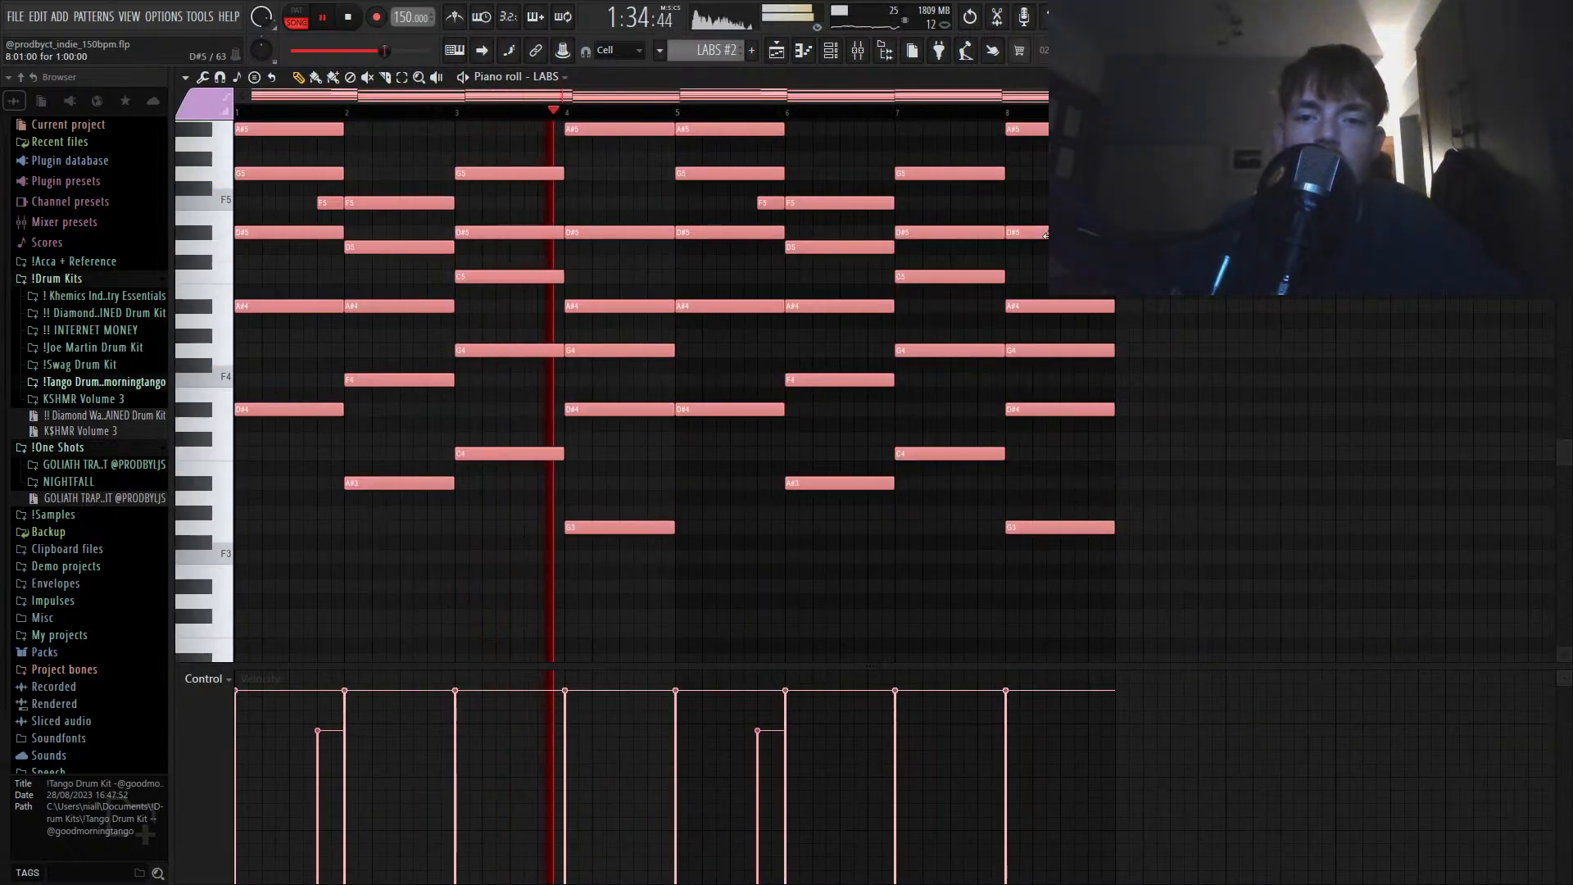
pyautogui.hotkey('alt', 's')
pyautogui.moveTo(708, 368); pyautogui.dragTo(708, 397)
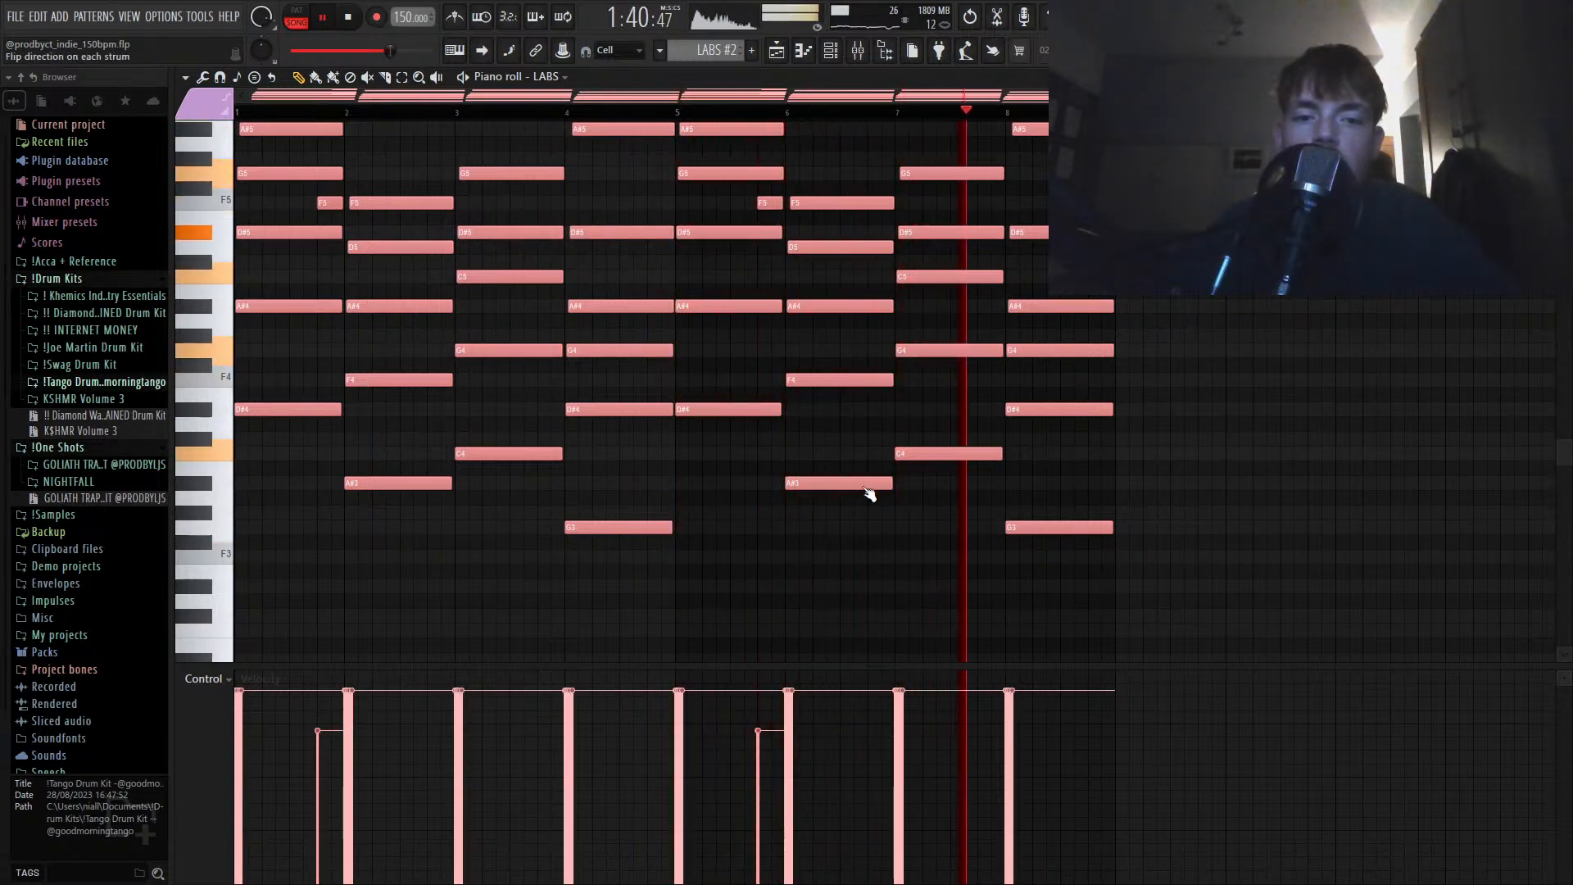
pyautogui.press('F5')
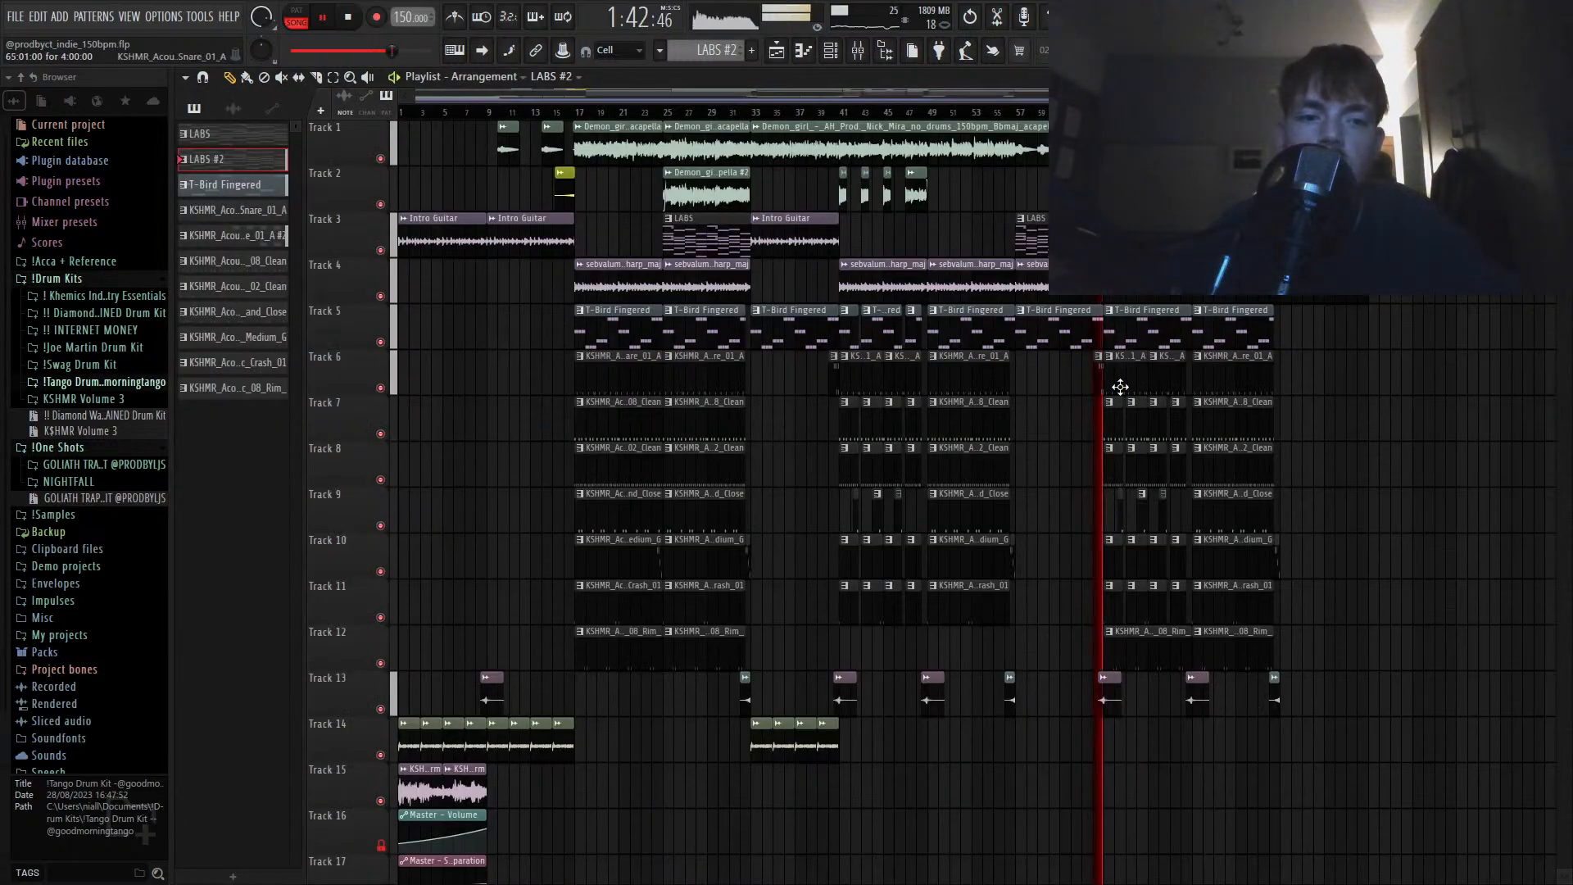
# Step: Trim the end of the short VOCALS audio clip on Track 2 at bar 17 with the Slice tool
pyautogui.scroll(-4, 1116, 344)
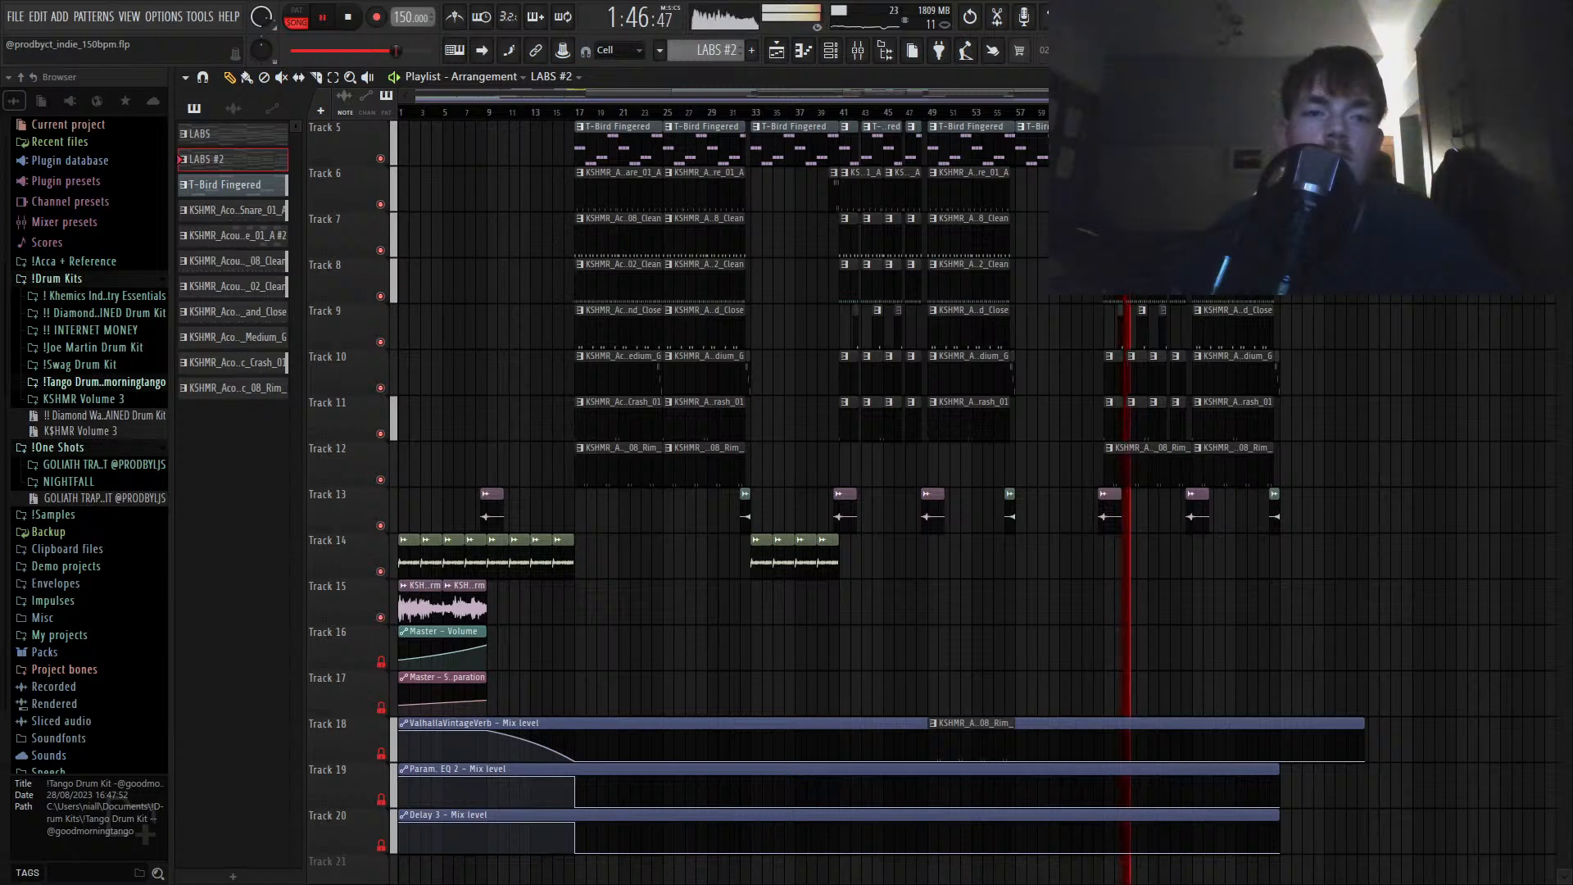
pyautogui.scroll(4, 1044, 77)
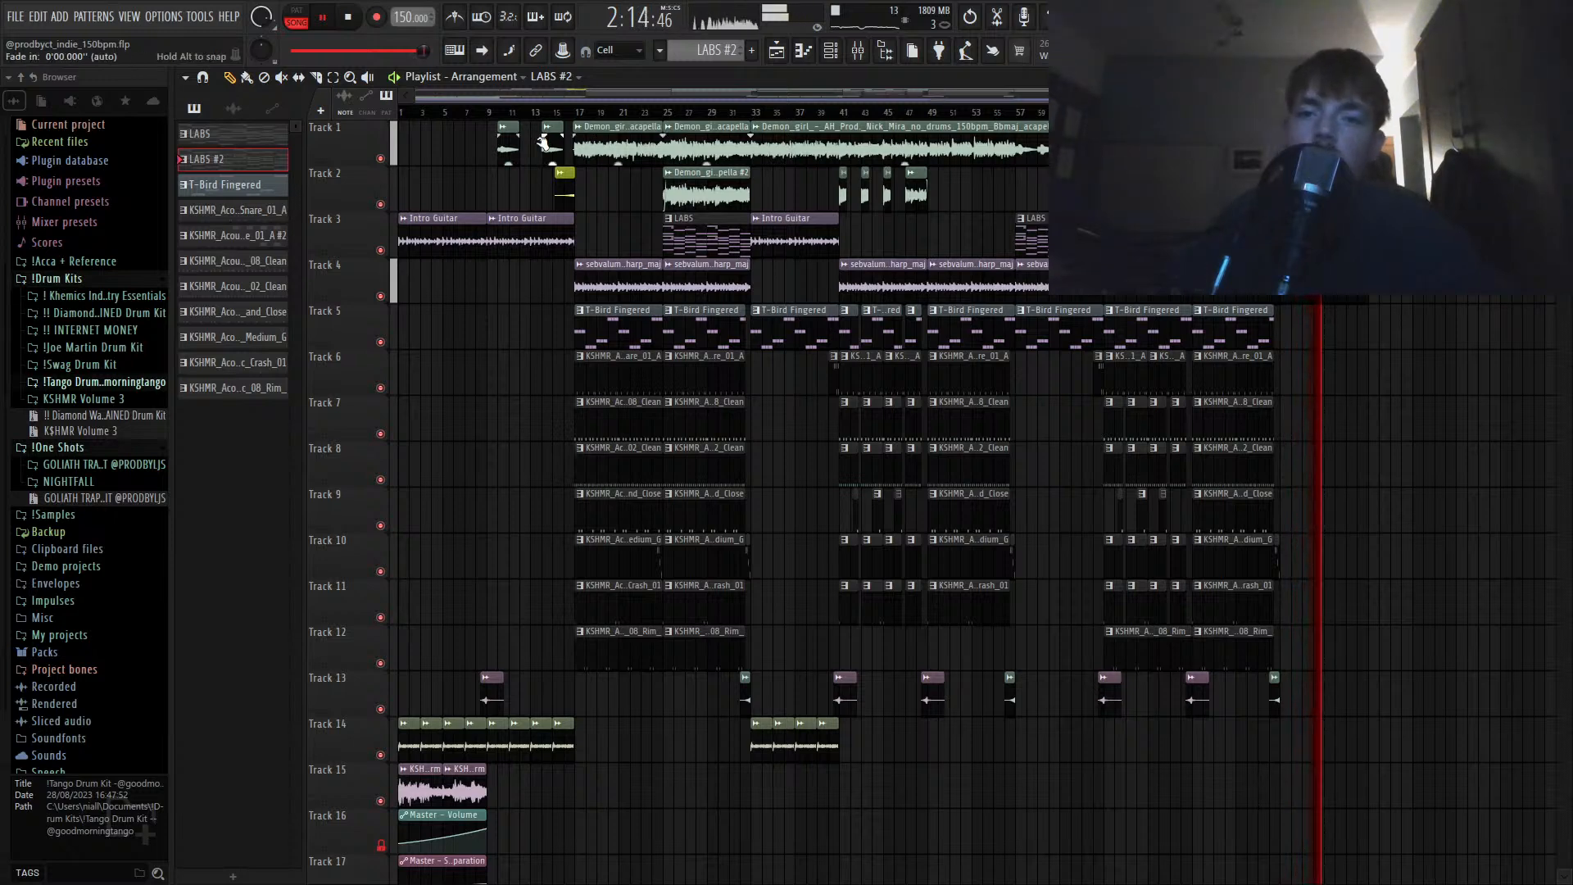
pyautogui.moveTo(481, 140); pyautogui.dragTo(560, 158)
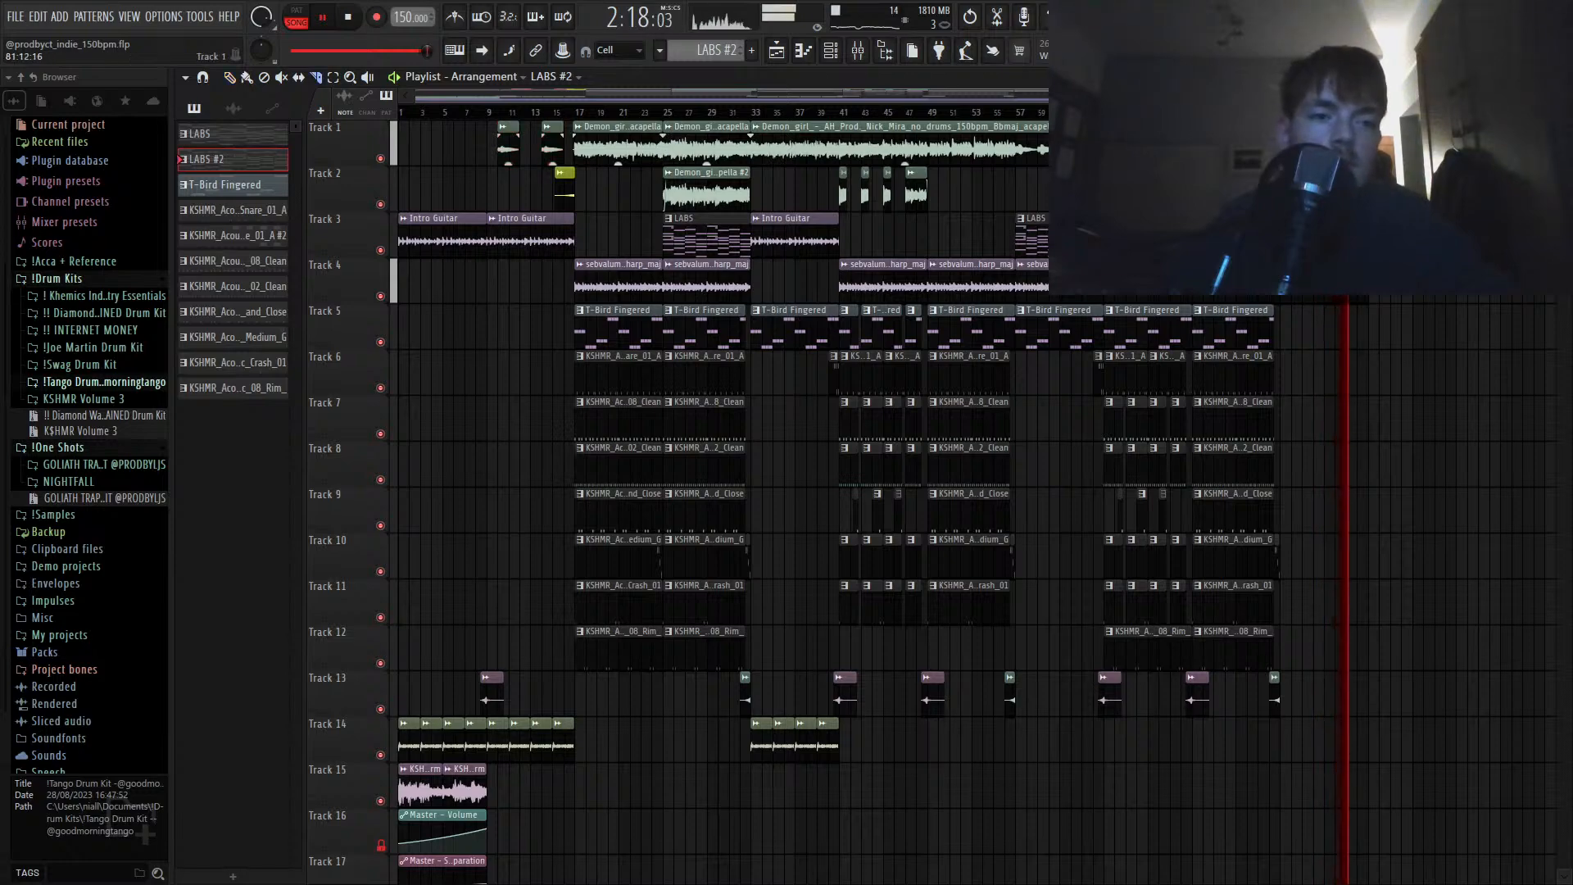
pyautogui.scroll(5, 523, 201)
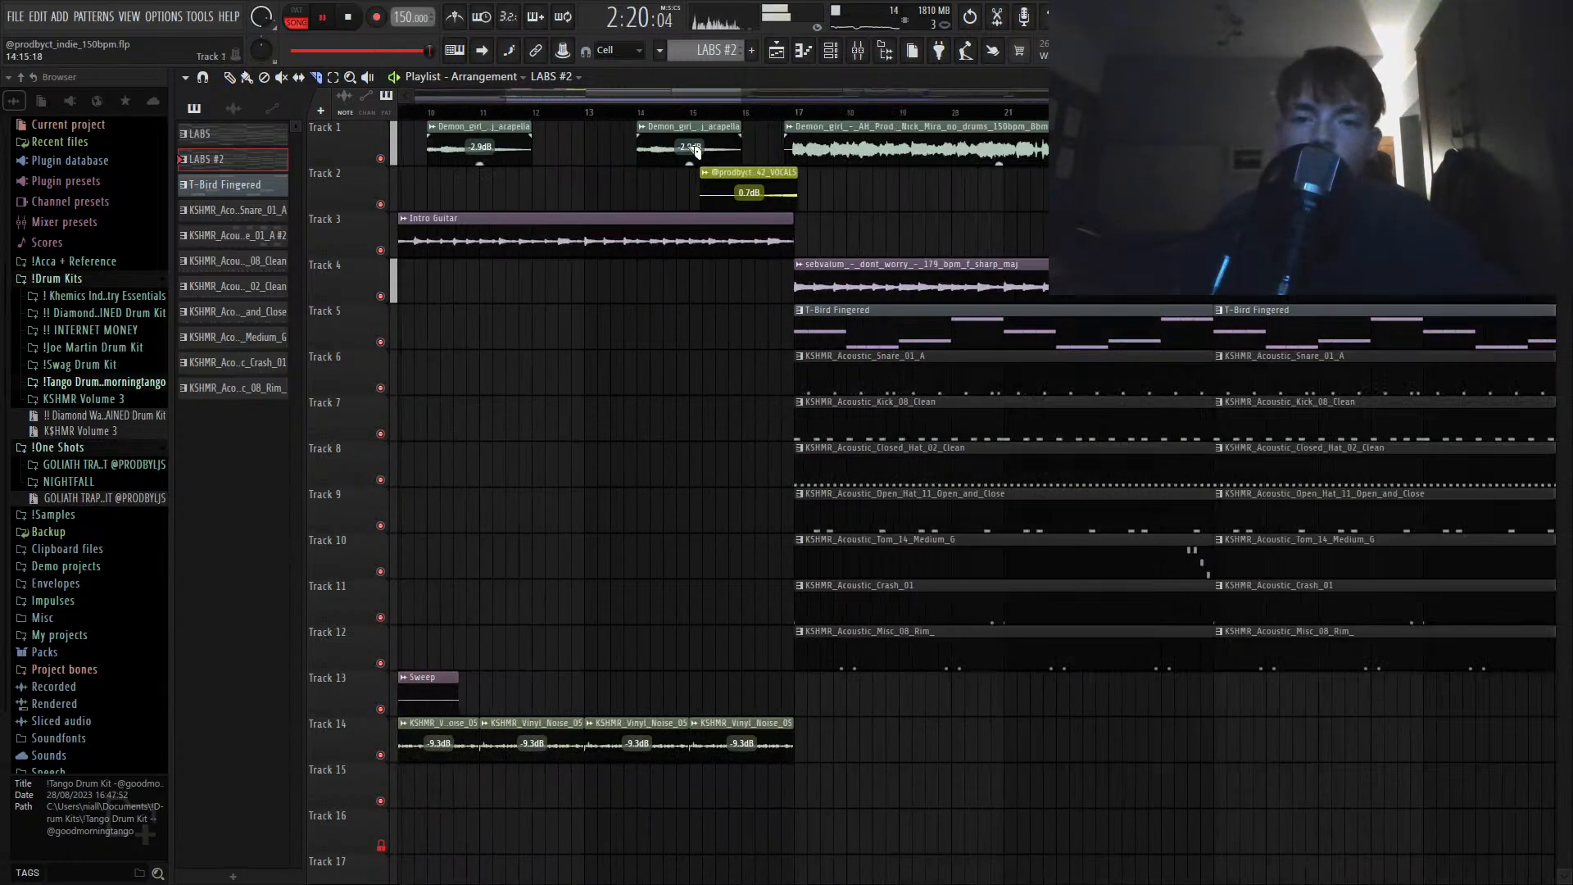
pyautogui.click(697, 112)
pyautogui.scroll(2, 748, 195)
pyautogui.moveTo(748, 197); pyautogui.dragTo(807, 176)
pyautogui.keyDown('ctrl'); pyautogui.click(809, 188); pyautogui.keyUp('ctrl')
pyautogui.press('p')
pyautogui.scroll(-8, 541, 283)
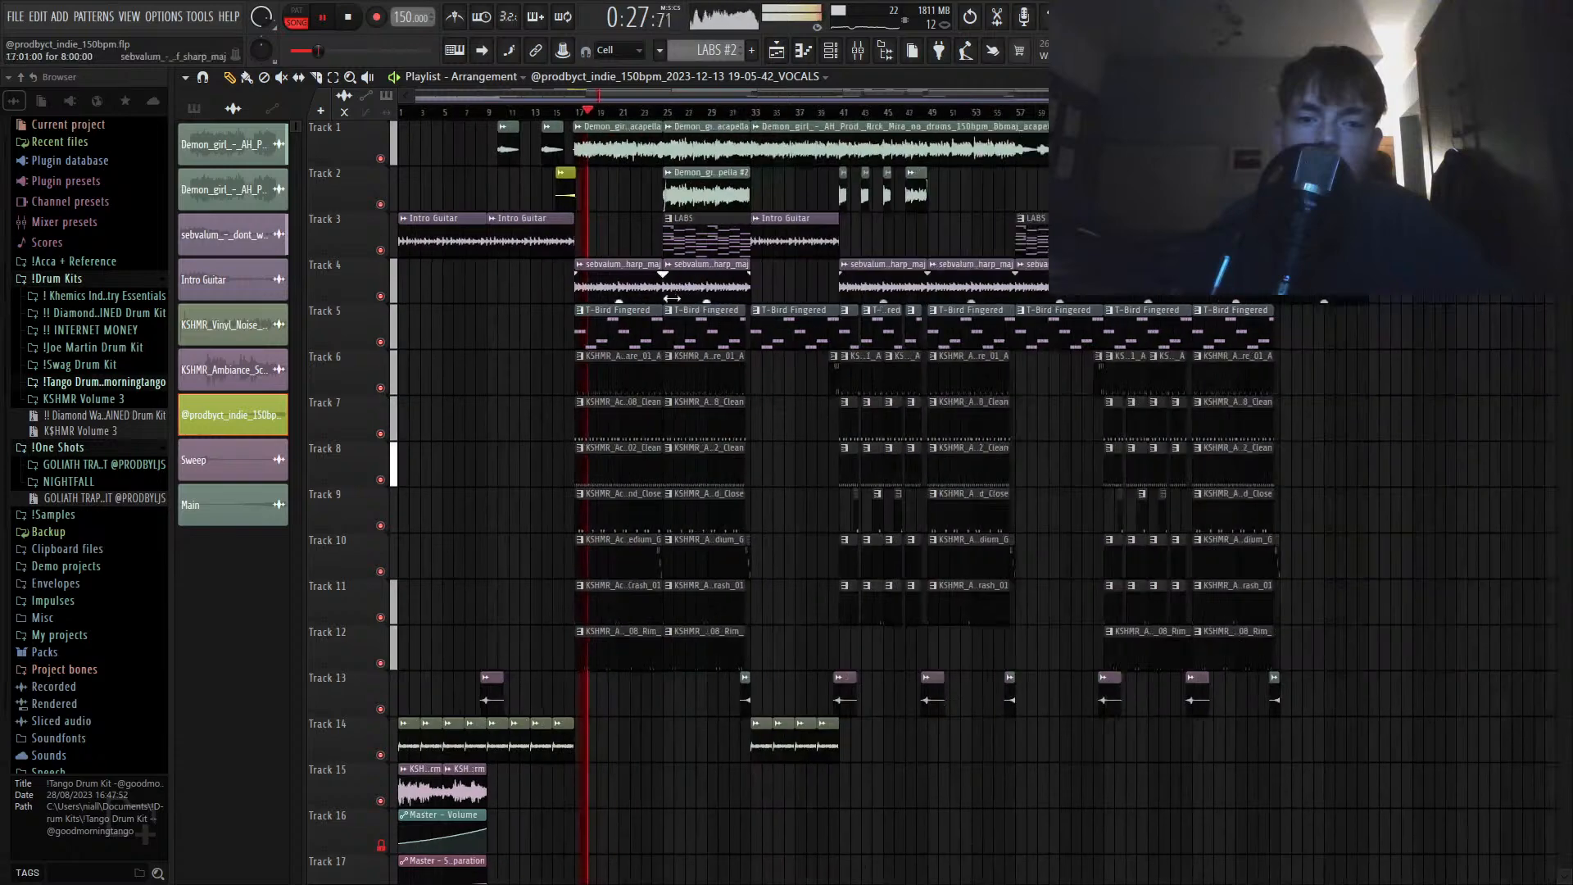
# Step: Listen to the intro guitar around bar 9 and create an automation clip for the Intro Guitar channel pitch
pyautogui.click(473, 111)
pyautogui.scroll(3, 425, 233)
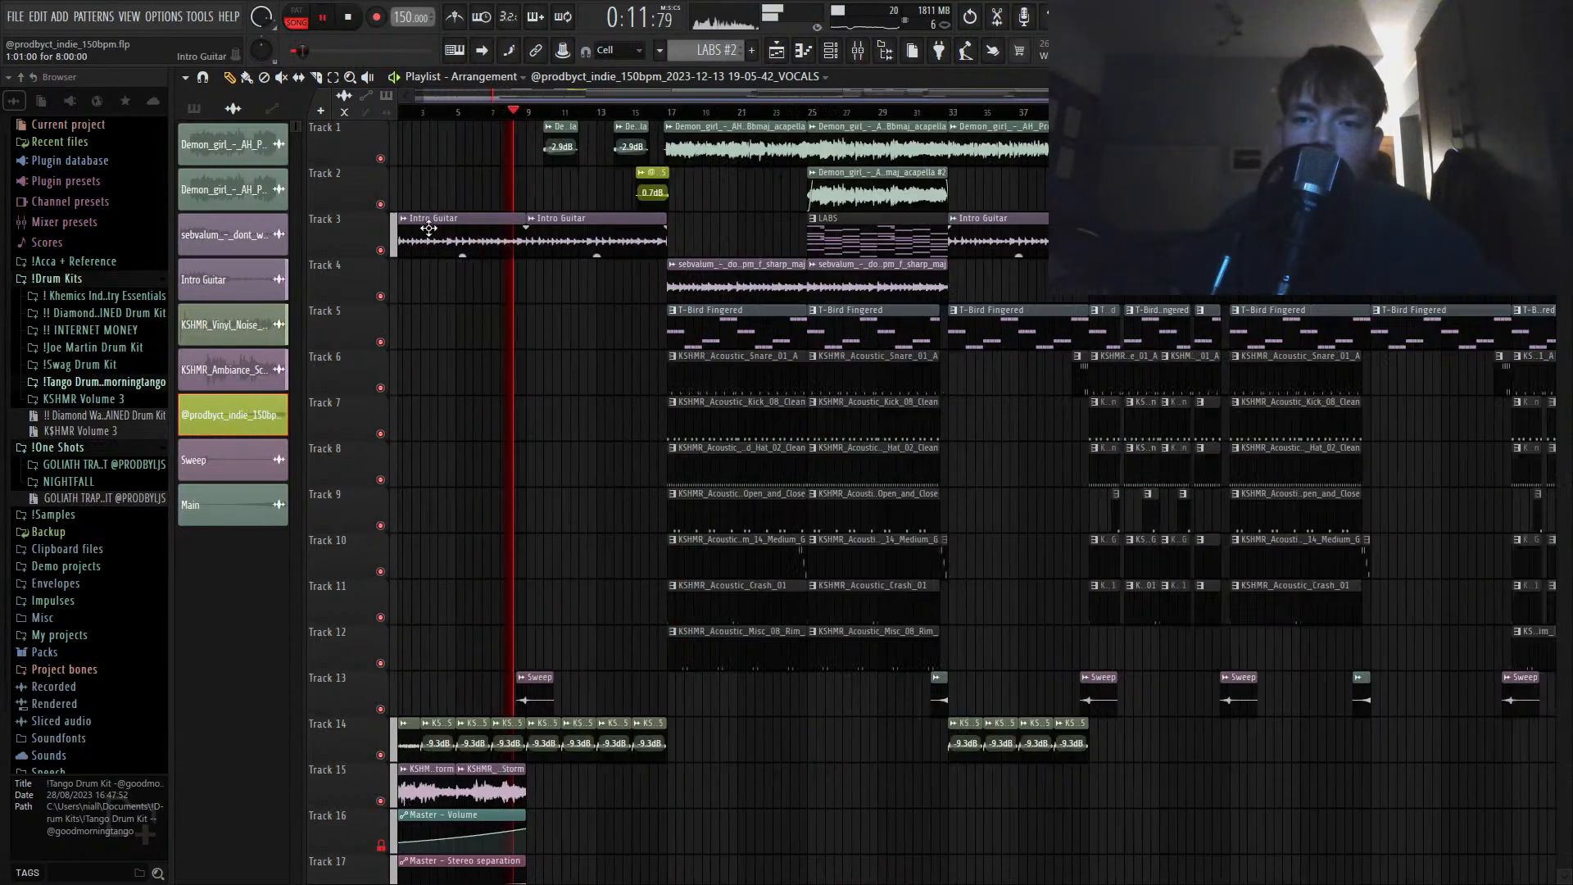
pyautogui.scroll(-6, 587, 236)
pyautogui.press('space')
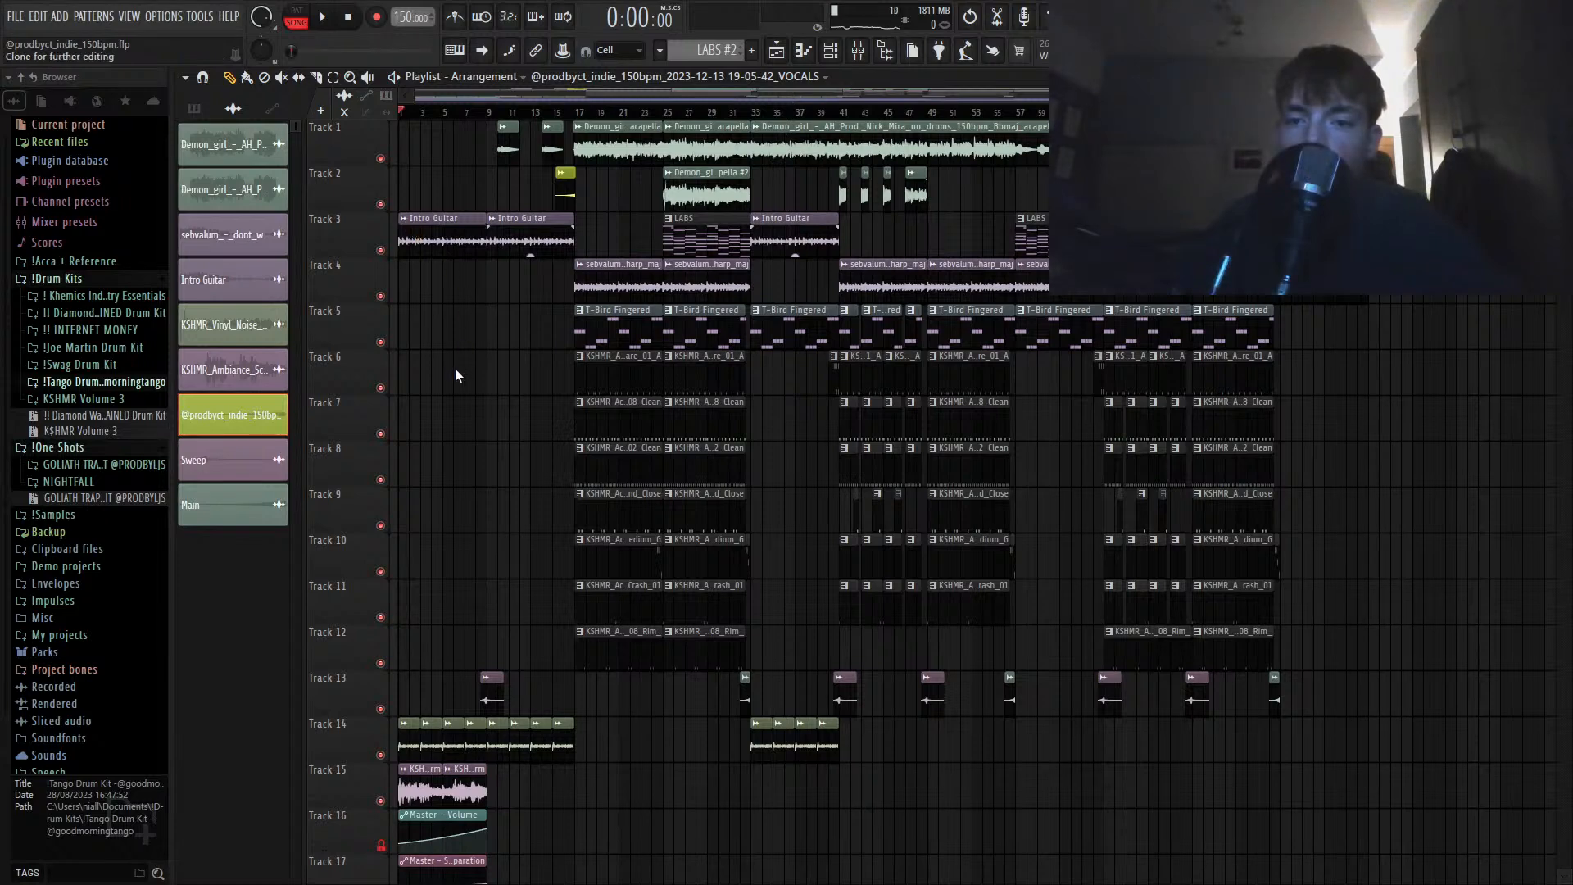
pyautogui.doubleClick(416, 233)
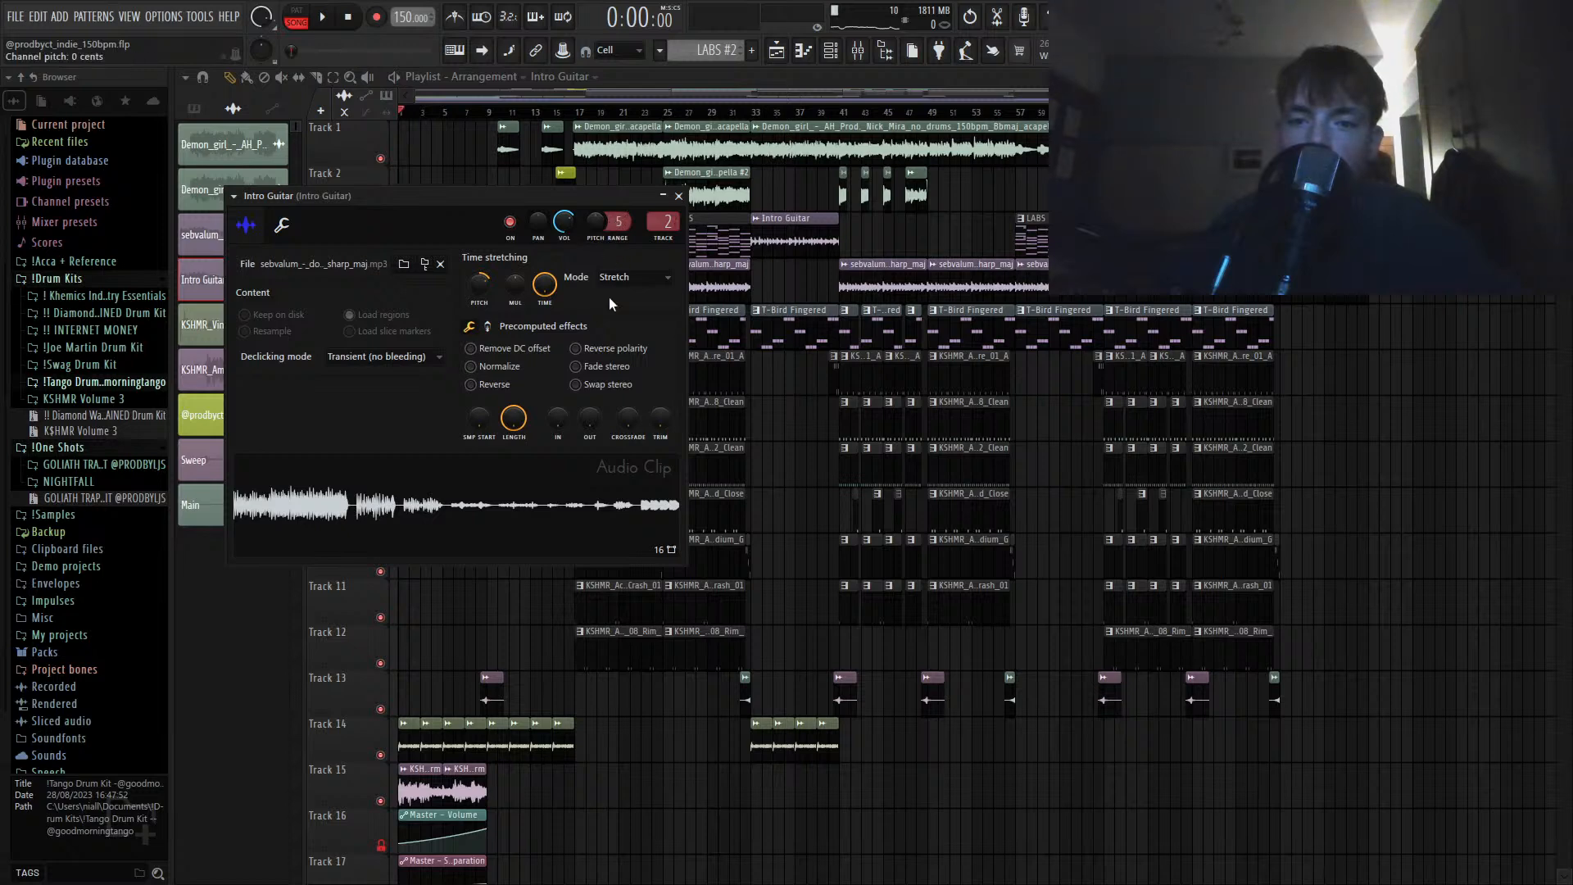
pyautogui.click(621, 354)
pyautogui.click(679, 196)
# Step: Move the Intro Guitar pitch automation on Track 21 to bar 1 and lower its level until an abrupt rise at bar 9
pyautogui.scroll(-4, 587, 266)
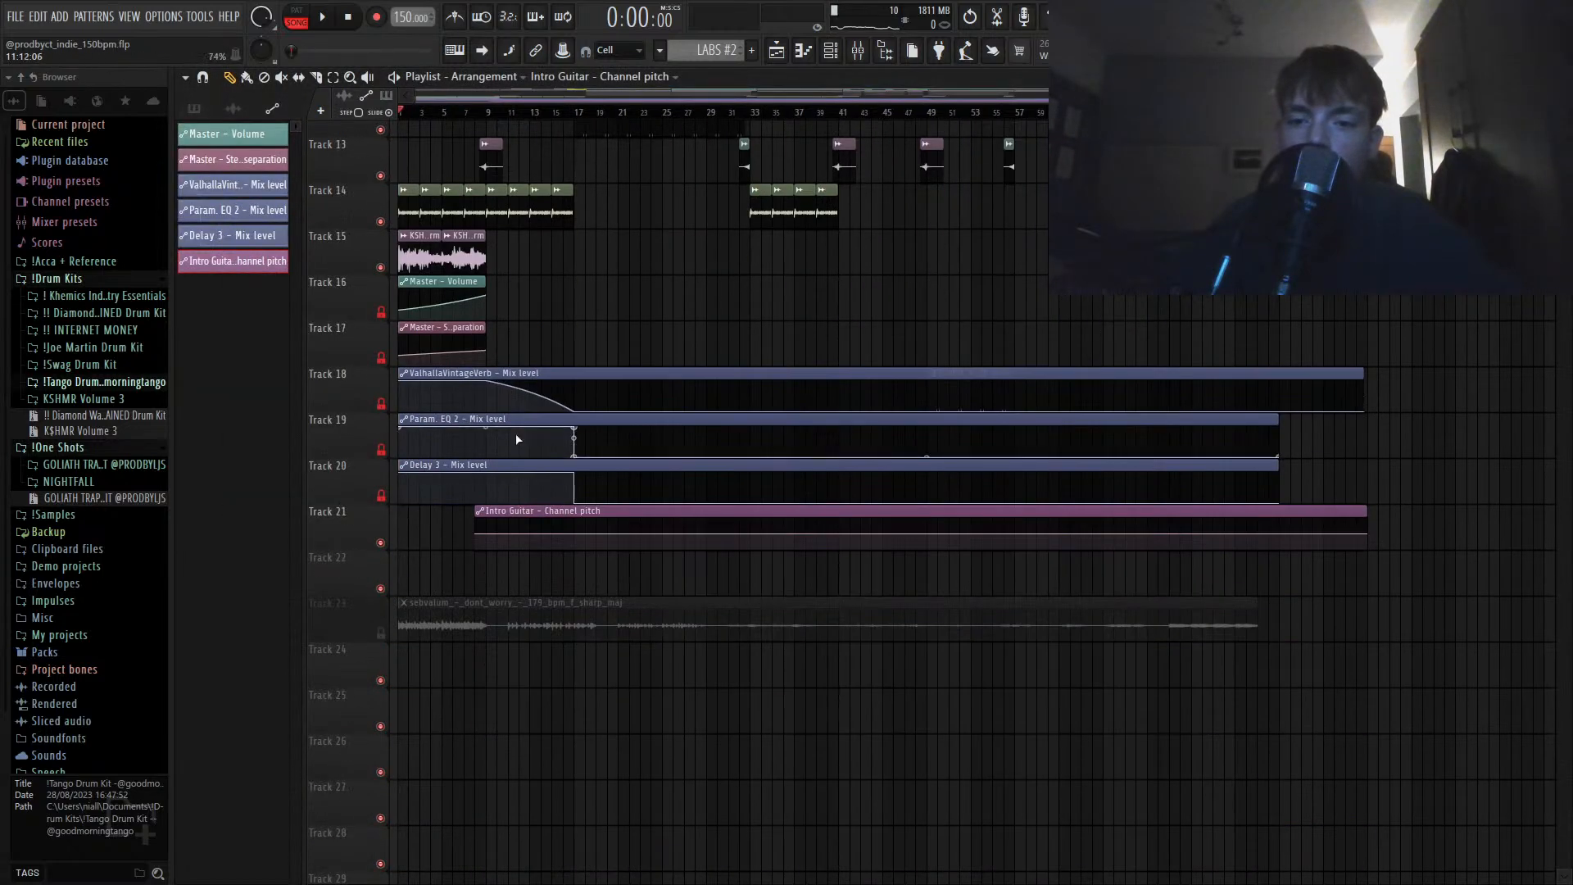
pyautogui.moveTo(529, 517); pyautogui.dragTo(372, 509)
pyautogui.scroll(4, 385, 515)
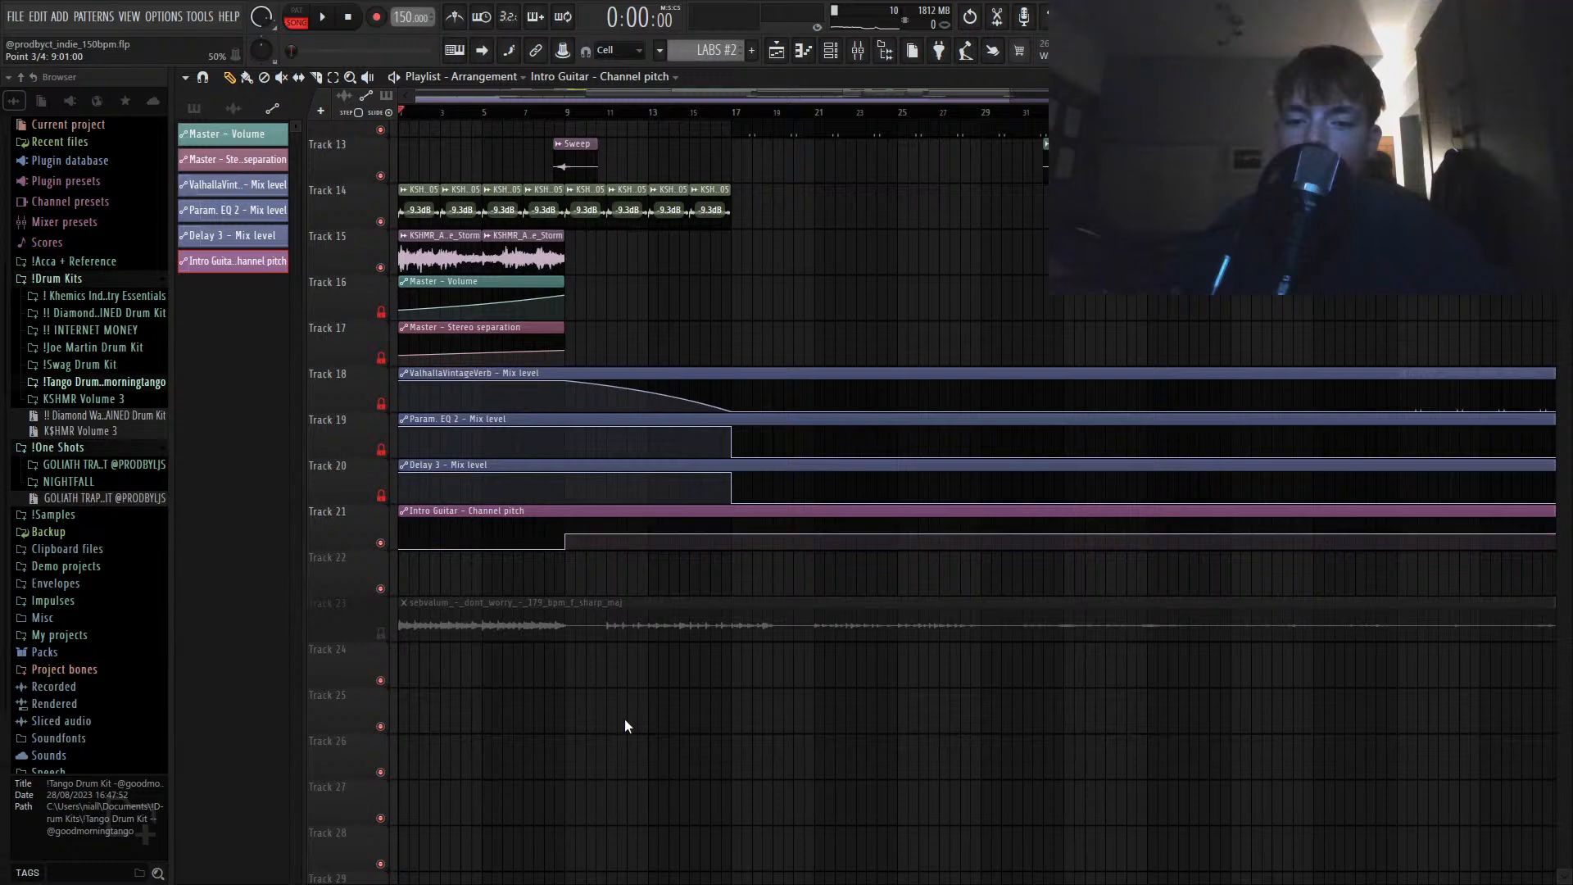
# Step: Audition the intro guitar's pitch change and replace the LABS clip at bar 25 on Track 3 with the LABS #2 pattern
pyautogui.press('space')
pyautogui.scroll(10, 590, 590)
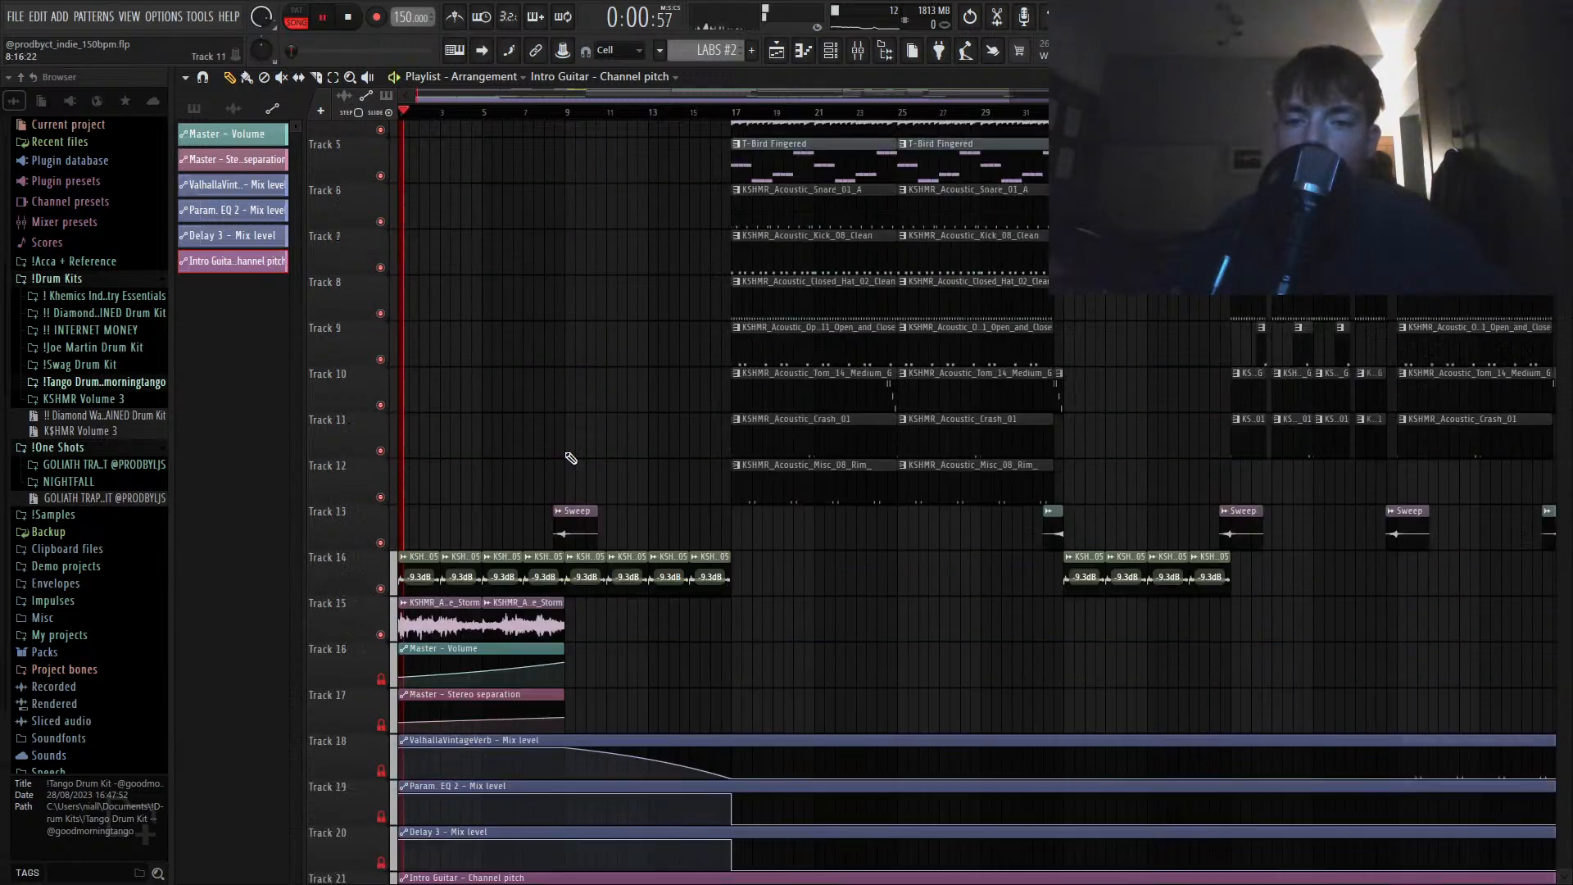
pyautogui.click(546, 114)
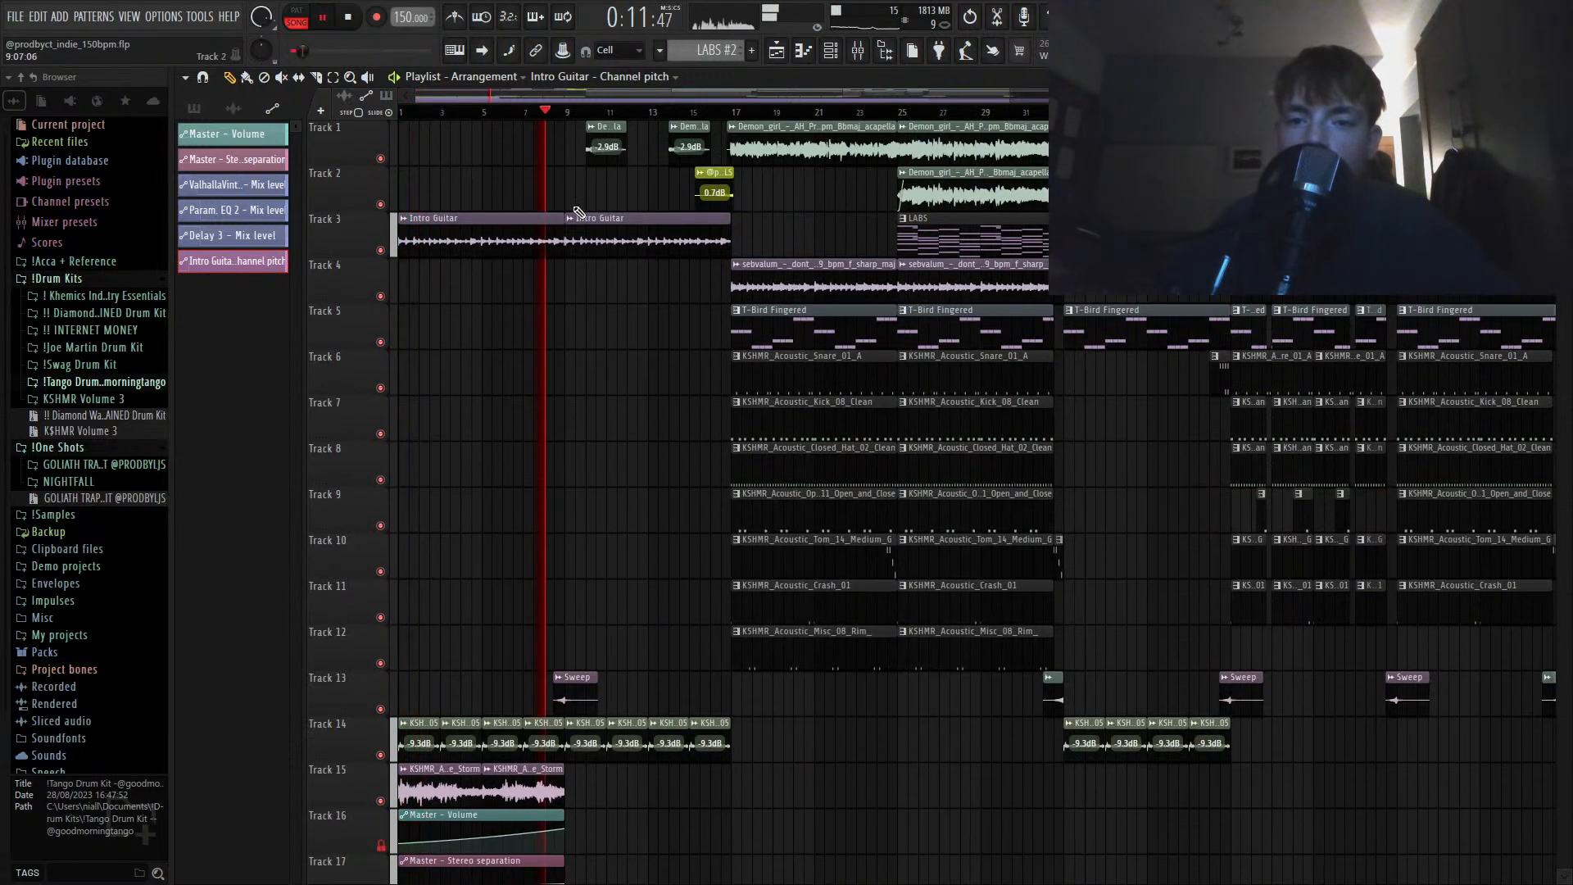
pyautogui.scroll(-3, 579, 230)
pyautogui.scroll(-5, 545, 328)
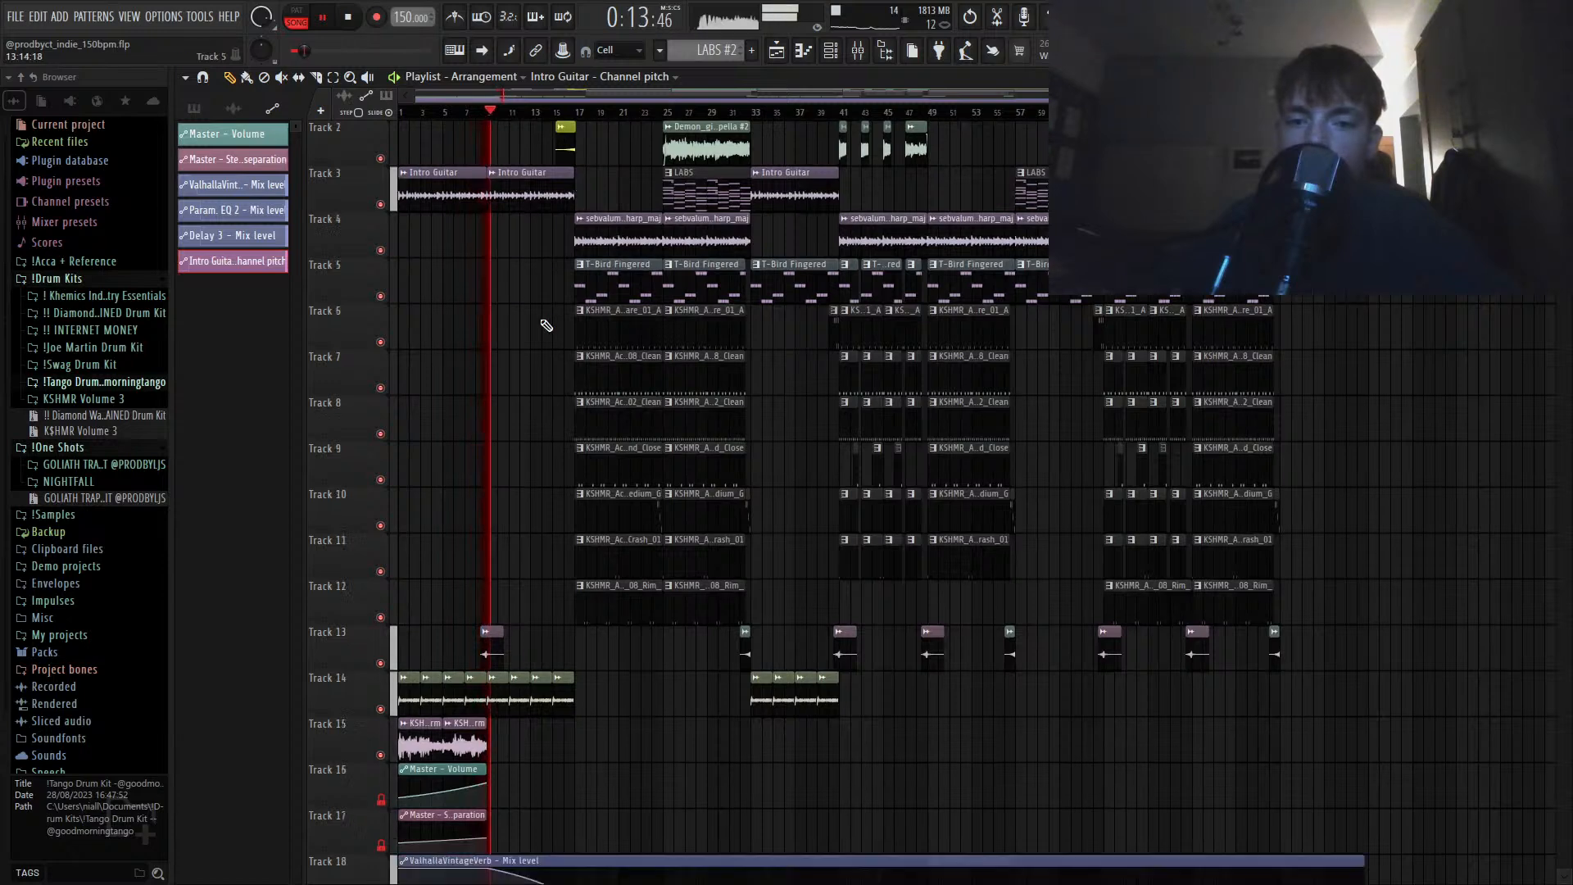
pyautogui.scroll(5, 544, 340)
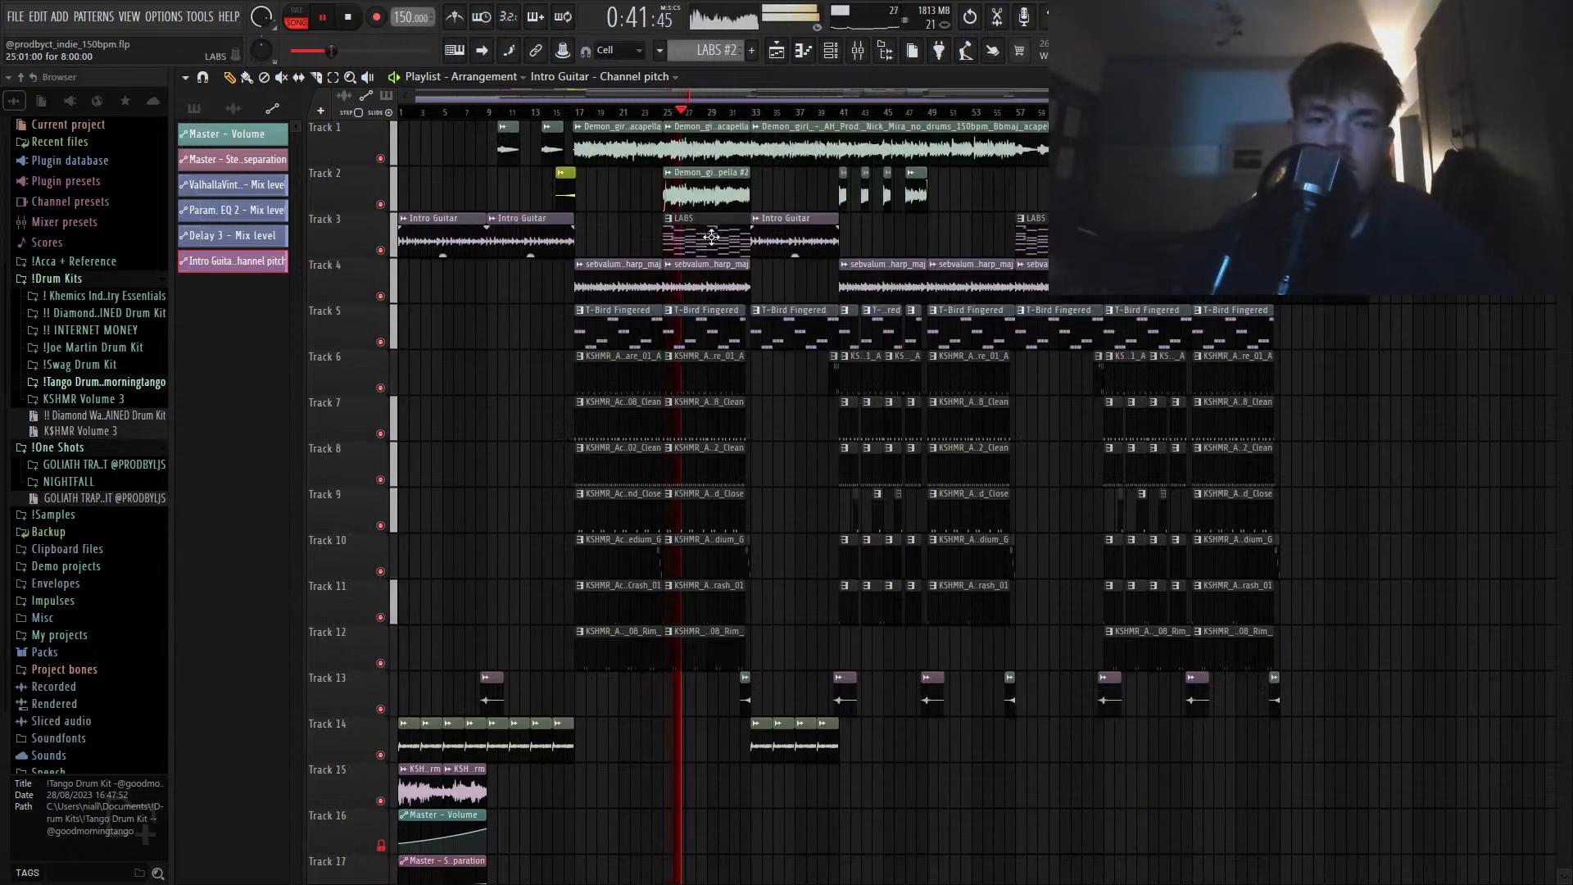
pyautogui.moveTo(709, 237)
pyautogui.mouseDown()
pyautogui.moveTo(984, 236)
pyautogui.moveTo(716, 235)
pyautogui.mouseUp()
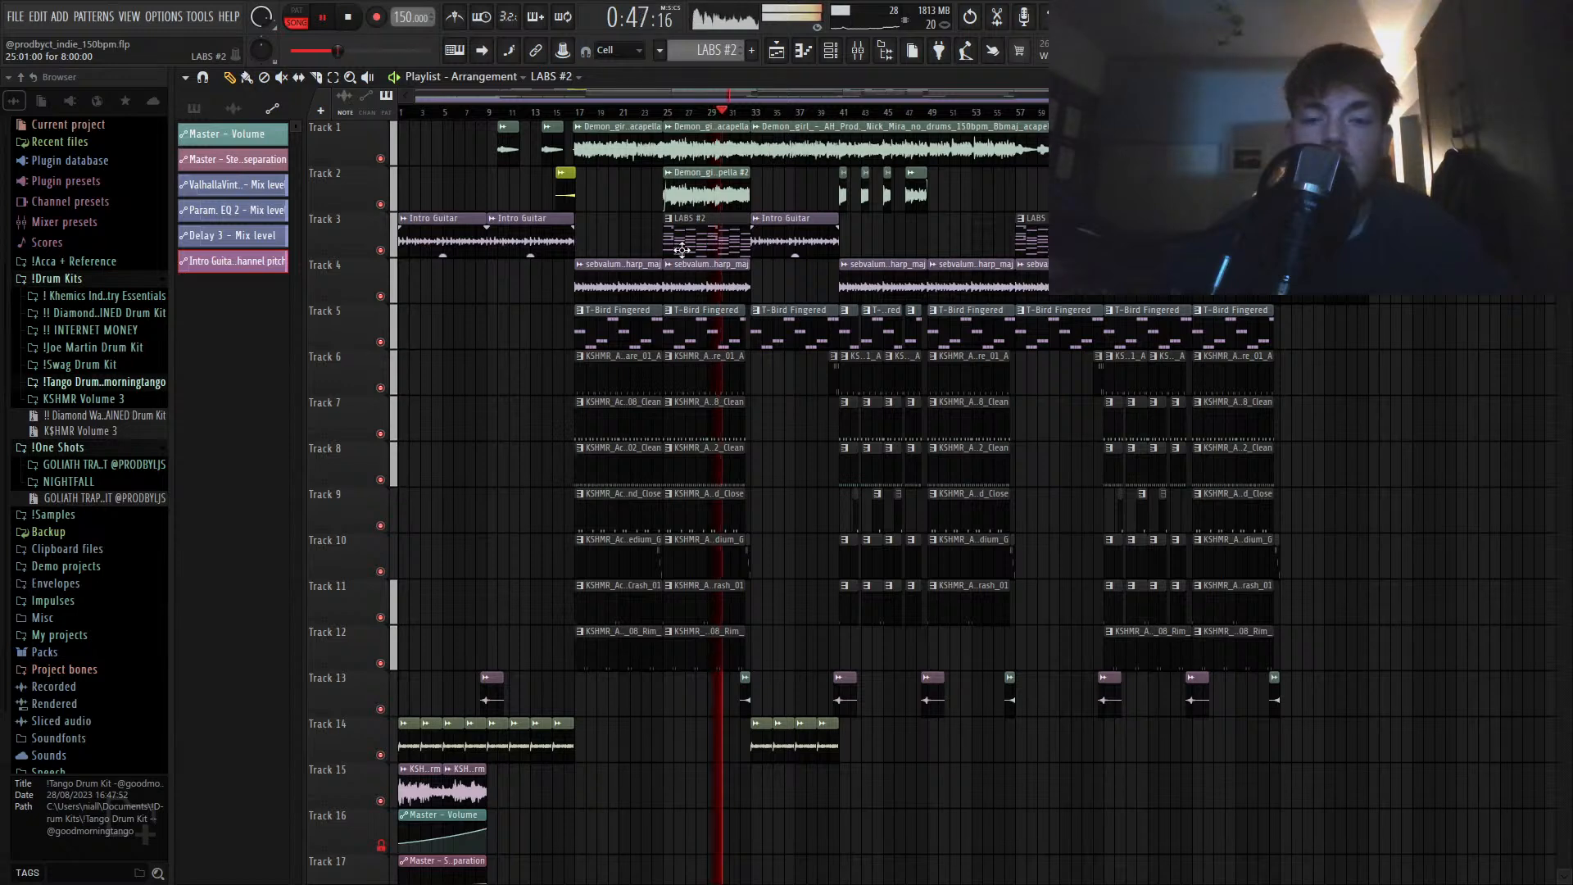
# Step: Shift all clips on Track 14 and the tracks below it, including the automation, down by one track
pyautogui.scroll(-5, 946, 514)
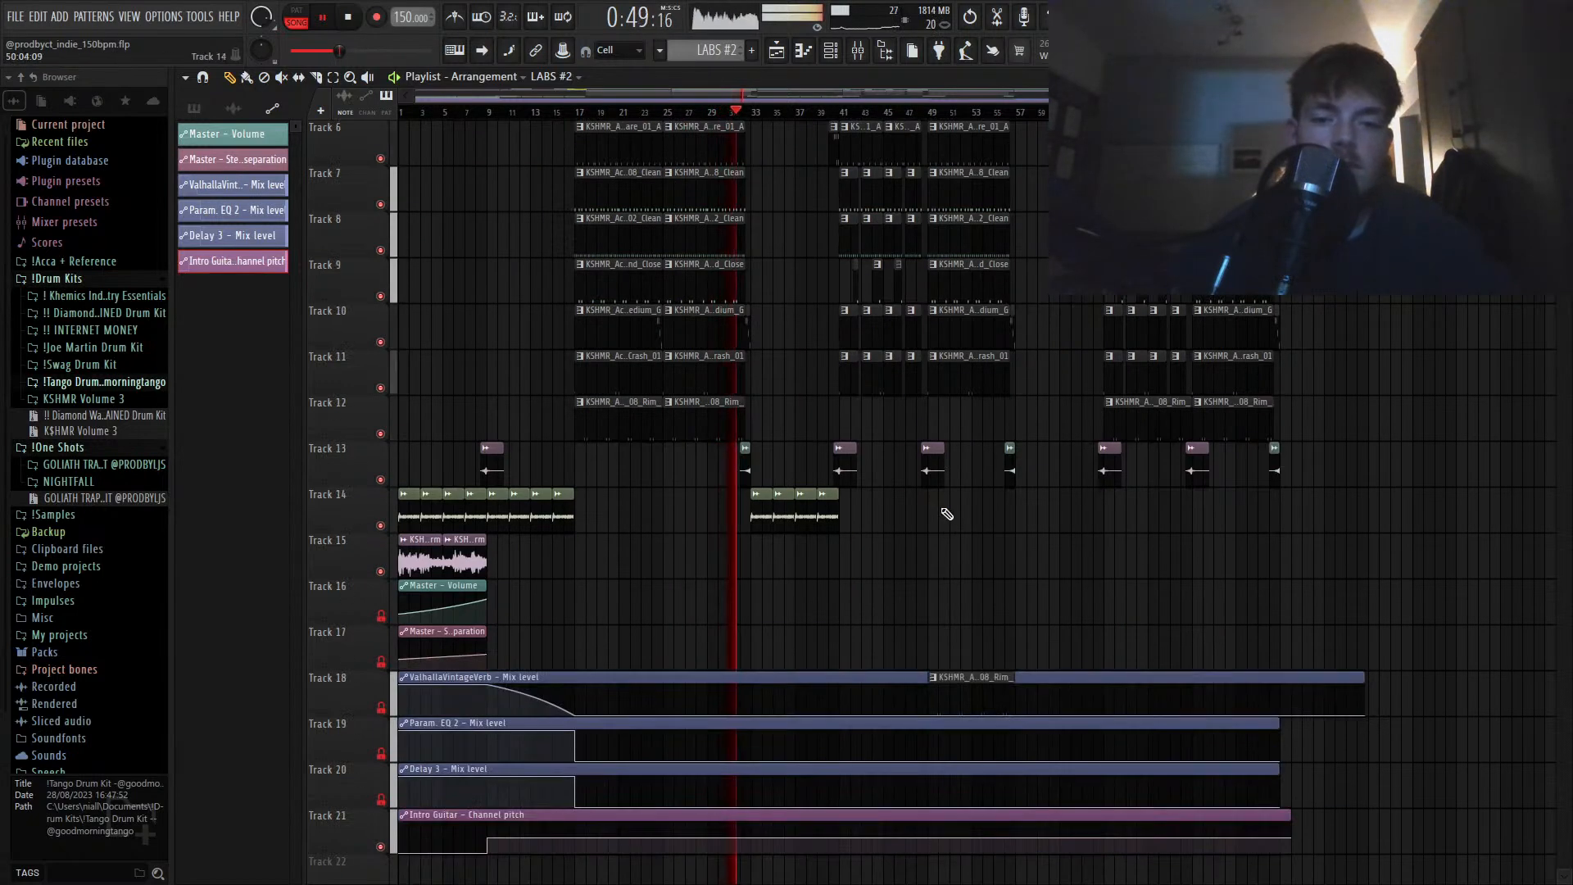
pyautogui.moveTo(1348, 546); pyautogui.dragTo(385, 877)
pyautogui.moveTo(903, 486); pyautogui.dragTo(227, 517)
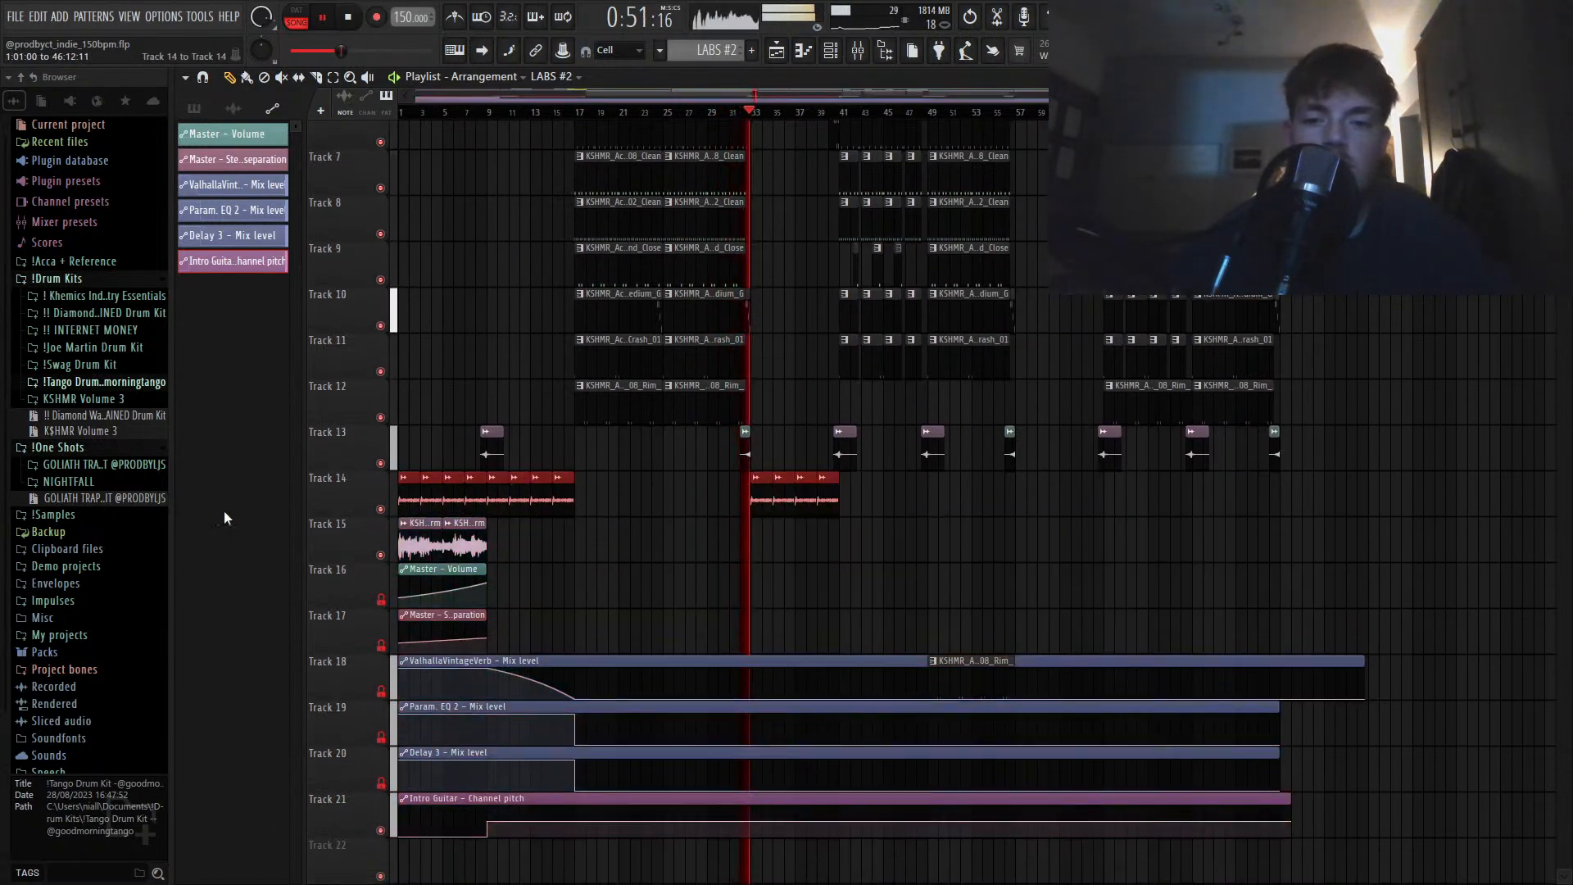
pyautogui.scroll(-3, 643, 442)
pyautogui.moveTo(1428, 362); pyautogui.dragTo(401, 766)
pyautogui.moveTo(1411, 361); pyautogui.dragTo(397, 852)
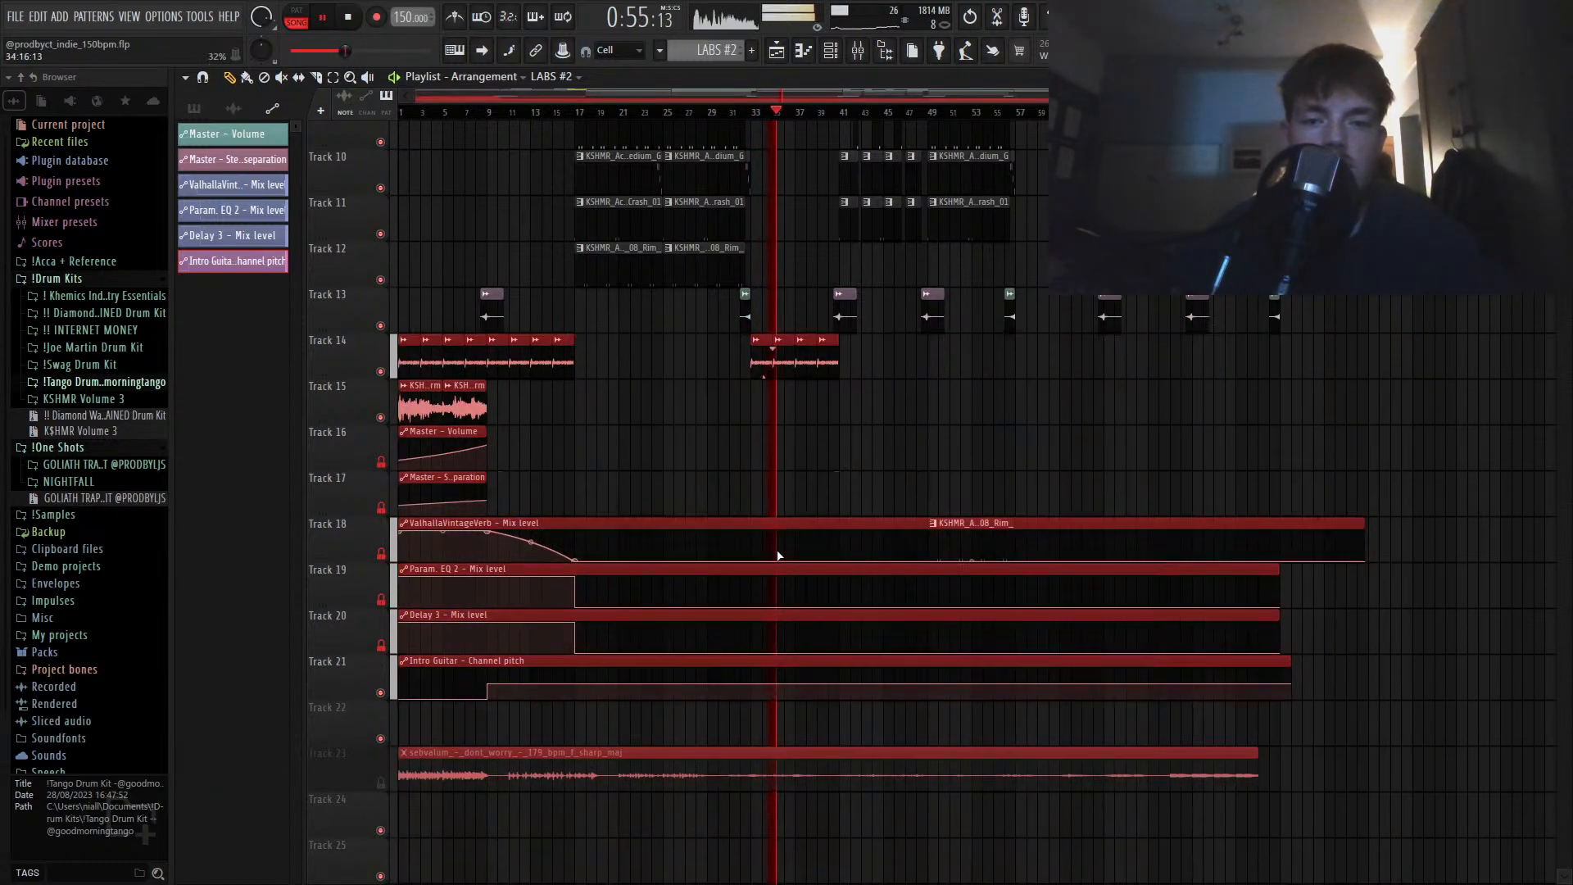
pyautogui.hotkey('shift', 'Down')
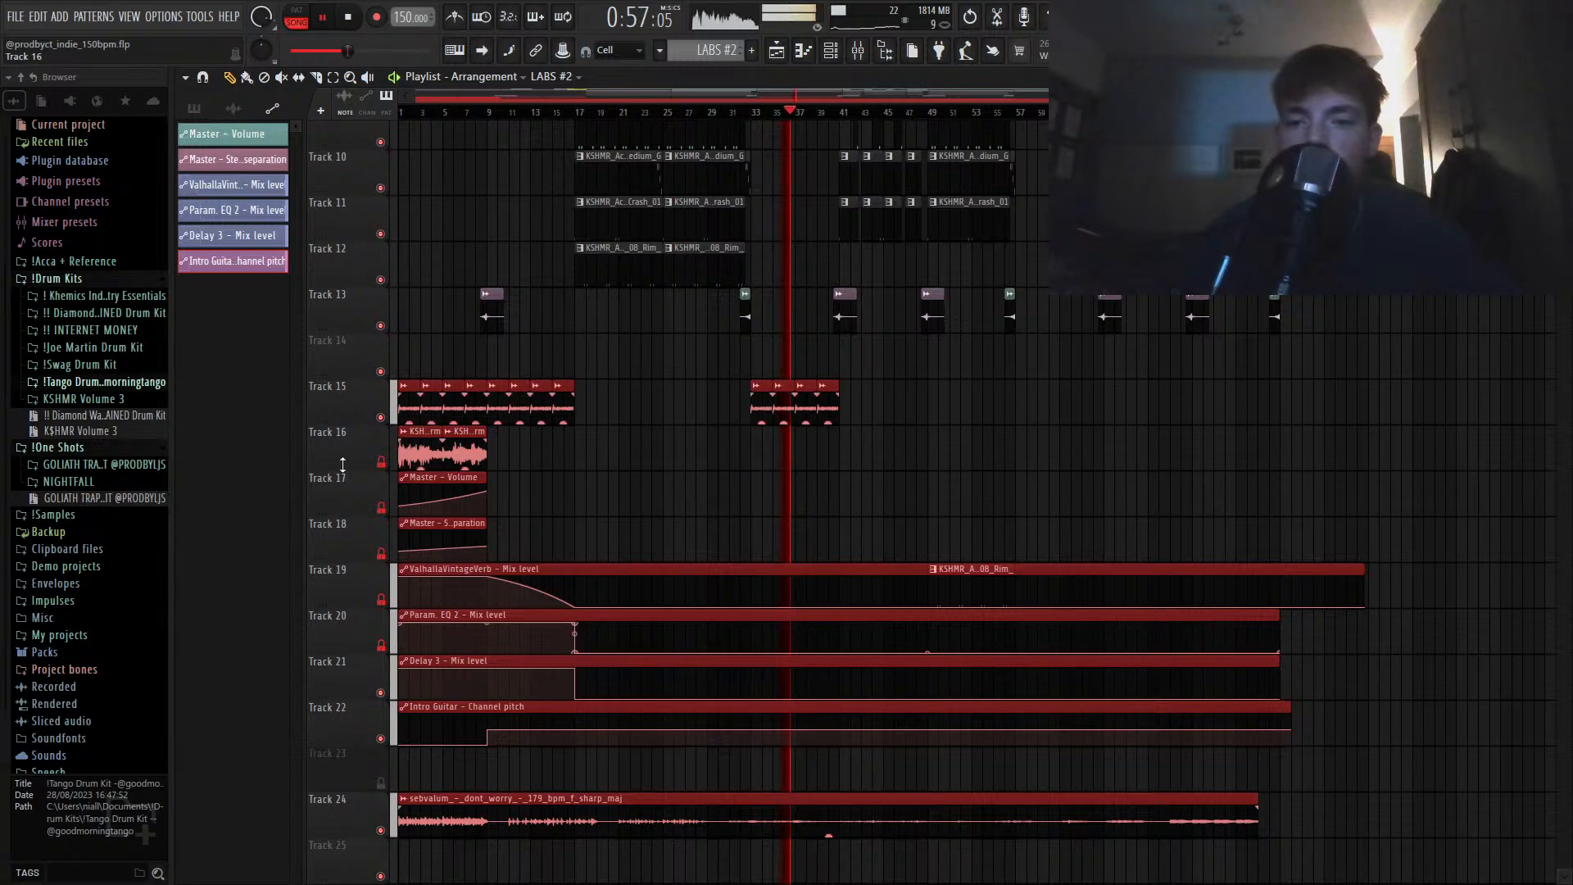
# Step: Unlock Track 16, lock Tracks 21 and 22, and mute Track 24 to match the shifted clips
pyautogui.keyDown('alt'); pyautogui.keyDown('shift'); pyautogui.click(382, 462); pyautogui.keyUp('shift'); pyautogui.keyUp('alt')
pyautogui.keyDown('alt'); pyautogui.keyDown('shift'); pyautogui.click(382, 695); pyautogui.keyUp('shift'); pyautogui.keyUp('alt')
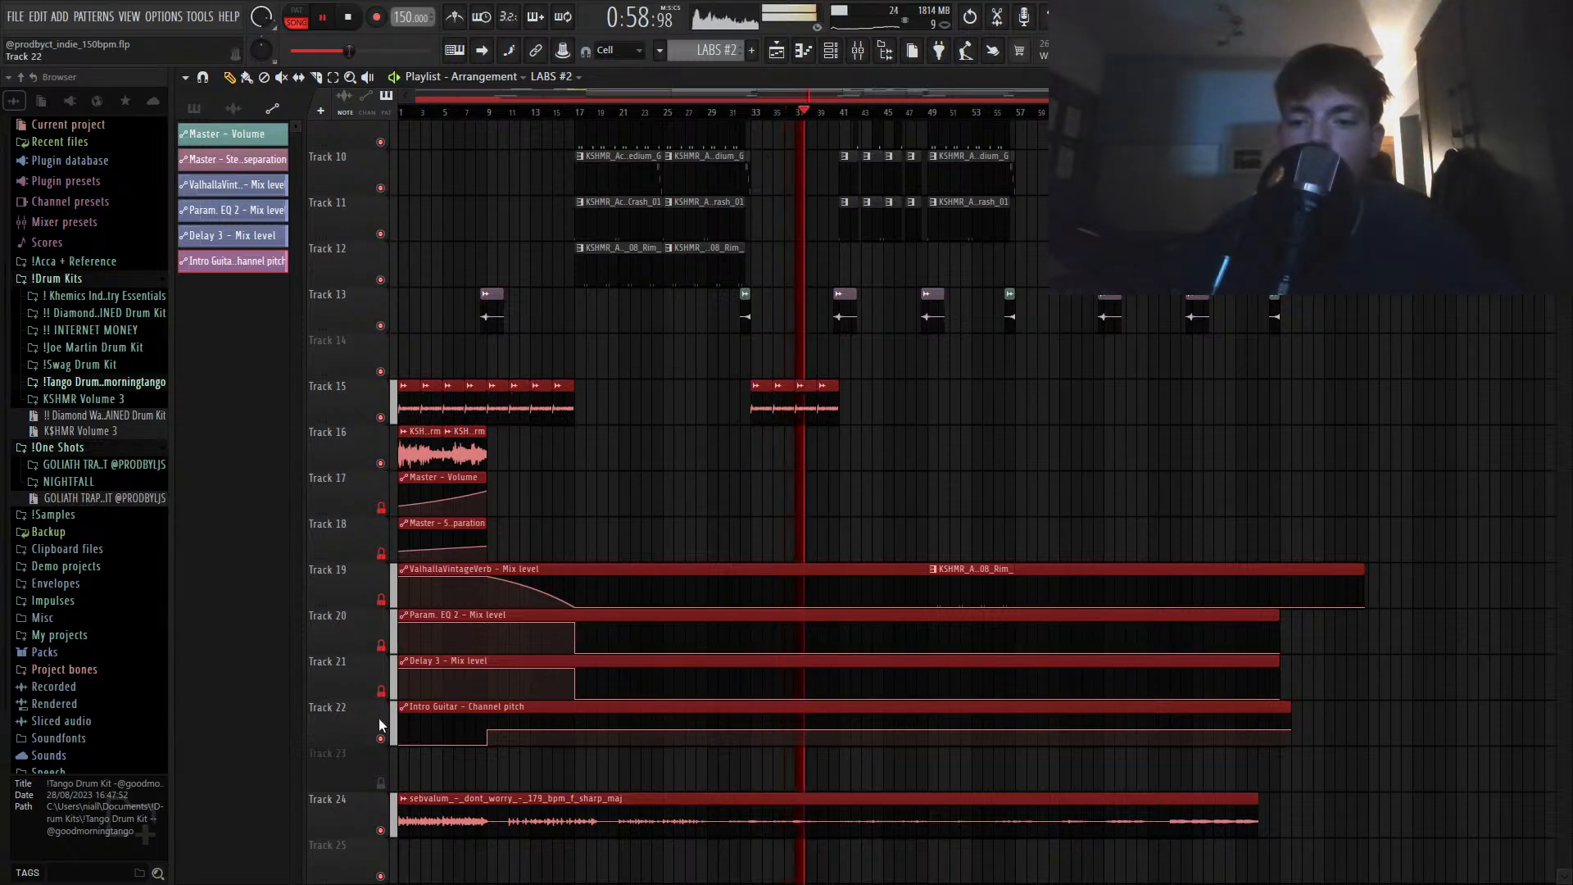
pyautogui.keyDown('alt'); pyautogui.keyDown('shift'); pyautogui.click(381, 740); pyautogui.keyUp('shift'); pyautogui.keyUp('alt')
pyautogui.click(382, 831)
# Step: Shift the bass, drum and sweep clips on Tracks 5 to 13 down by one track
pyautogui.scroll(5, 608, 688)
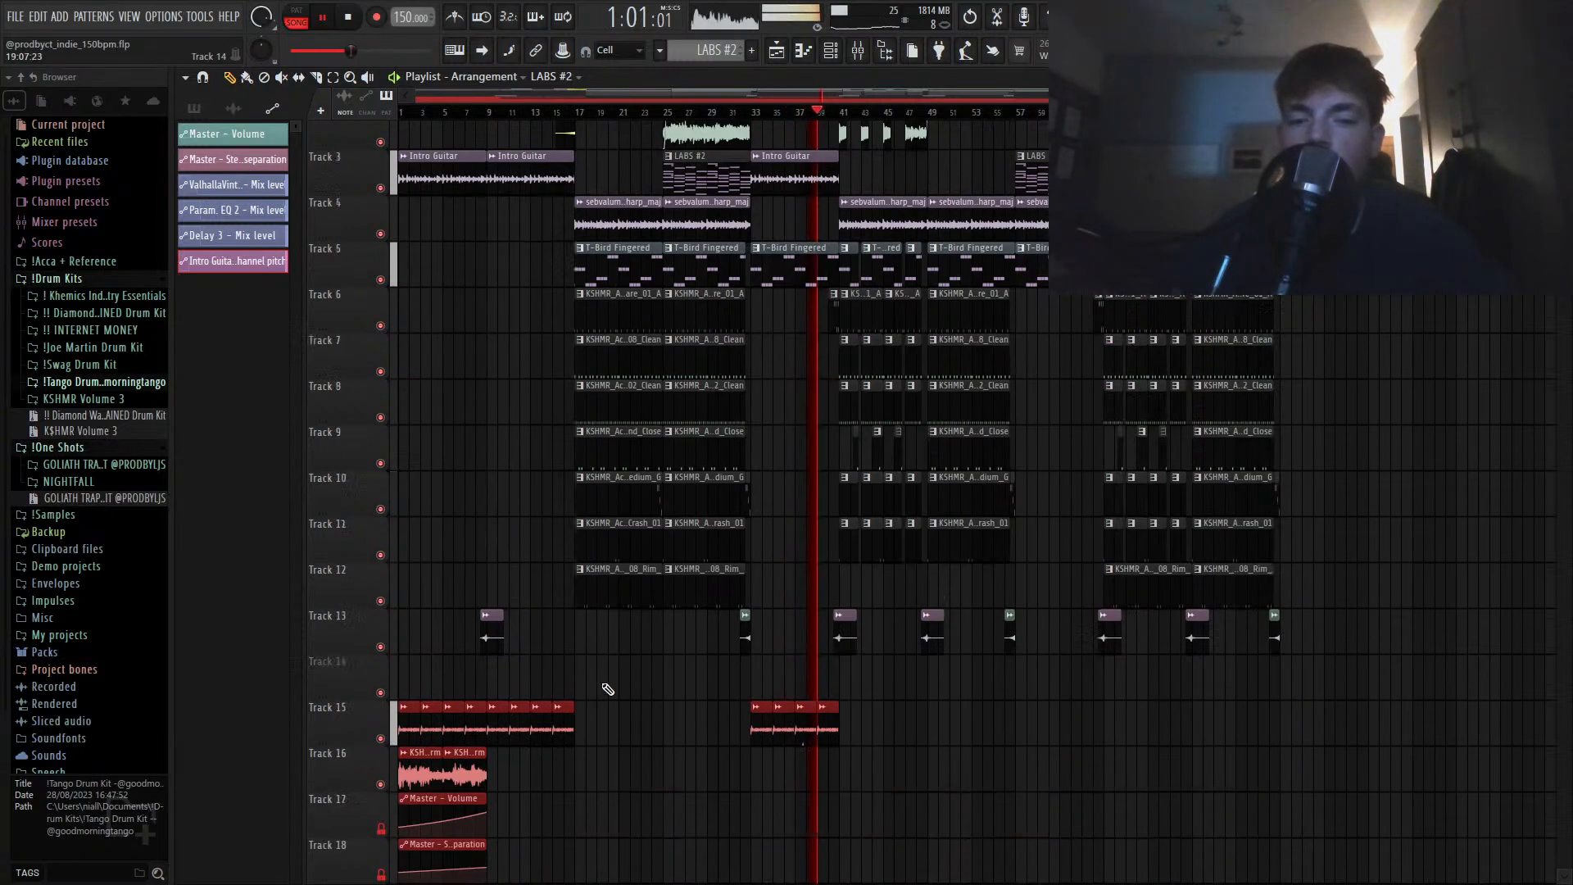
pyautogui.moveTo(531, 303); pyautogui.dragTo(1431, 721)
pyautogui.moveTo(599, 699); pyautogui.dragTo(451, 699)
pyautogui.hotkey('shift', 'Down')
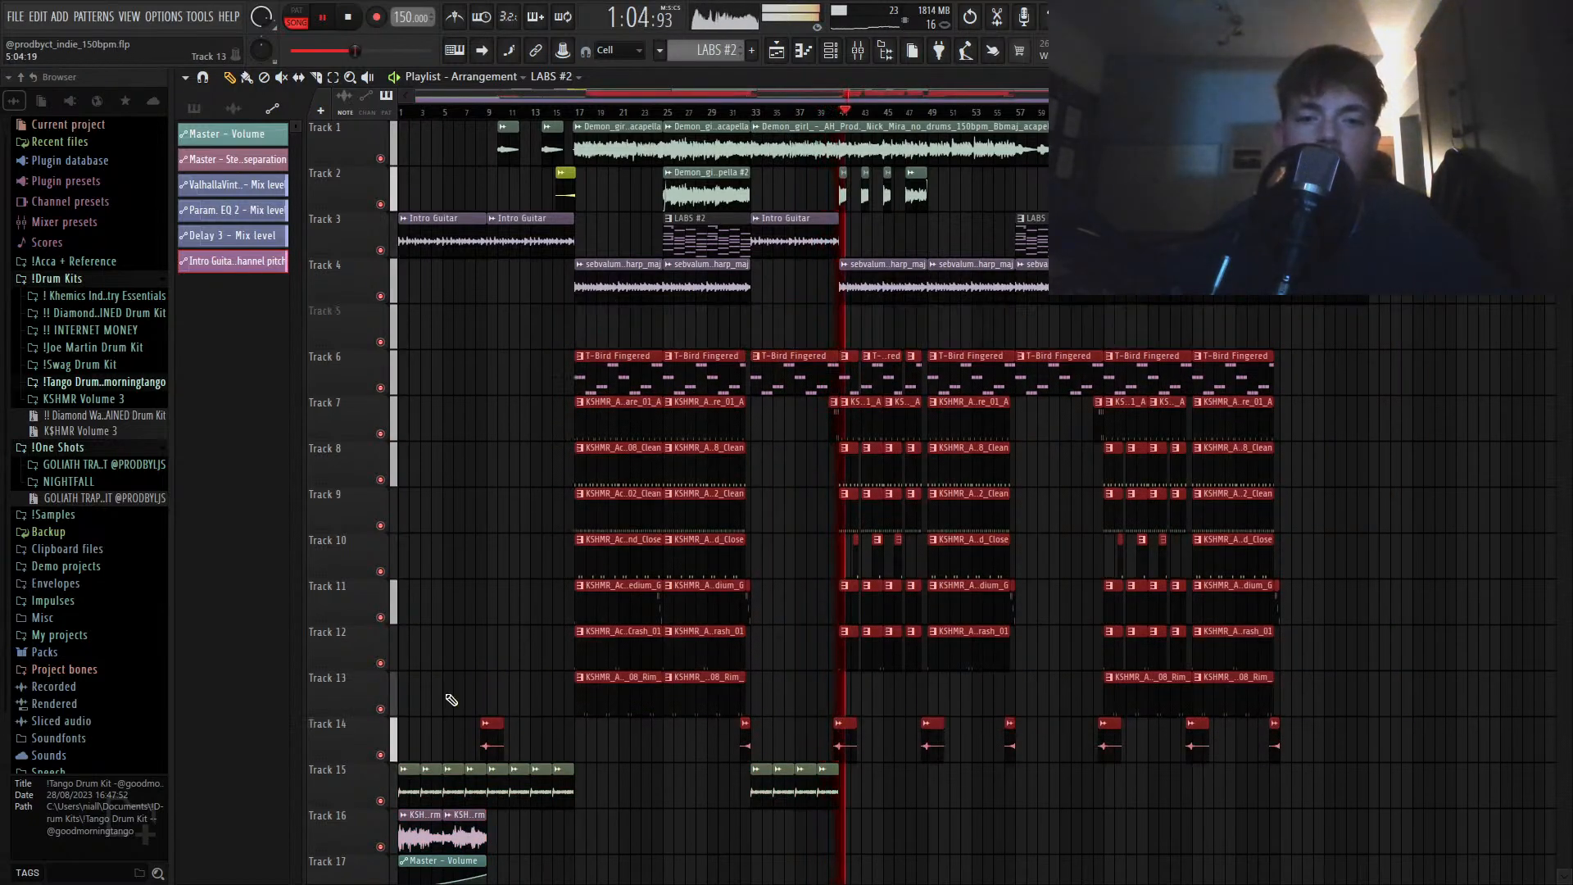
# Step: Move the two LABS #2 clips at bars 25 and 57 from Track 3 down to the empty Track 5
pyautogui.moveTo(510, 351); pyautogui.dragTo(1377, 261)
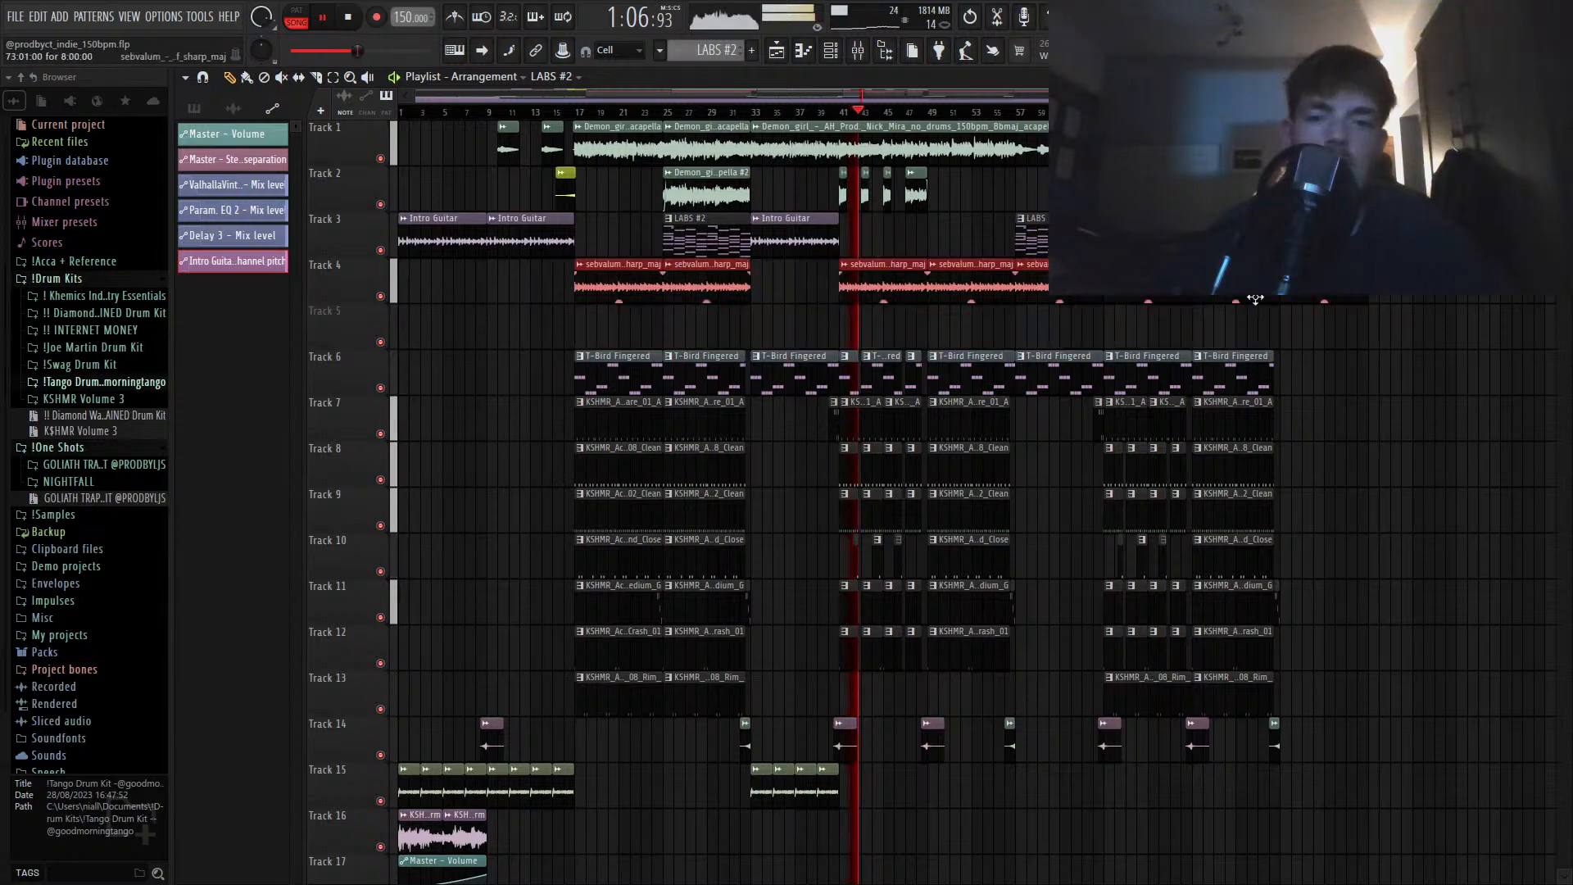
pyautogui.keyDown('ctrl'); pyautogui.click(724, 235); pyautogui.keyUp('ctrl')
pyautogui.keyDown('ctrl'); pyautogui.keyDown('shift'); pyautogui.click(1057, 239); pyautogui.keyUp('shift'); pyautogui.keyUp('ctrl')
pyautogui.hotkey('shift', 'Down')
pyautogui.hotkey('shift', 'Down')
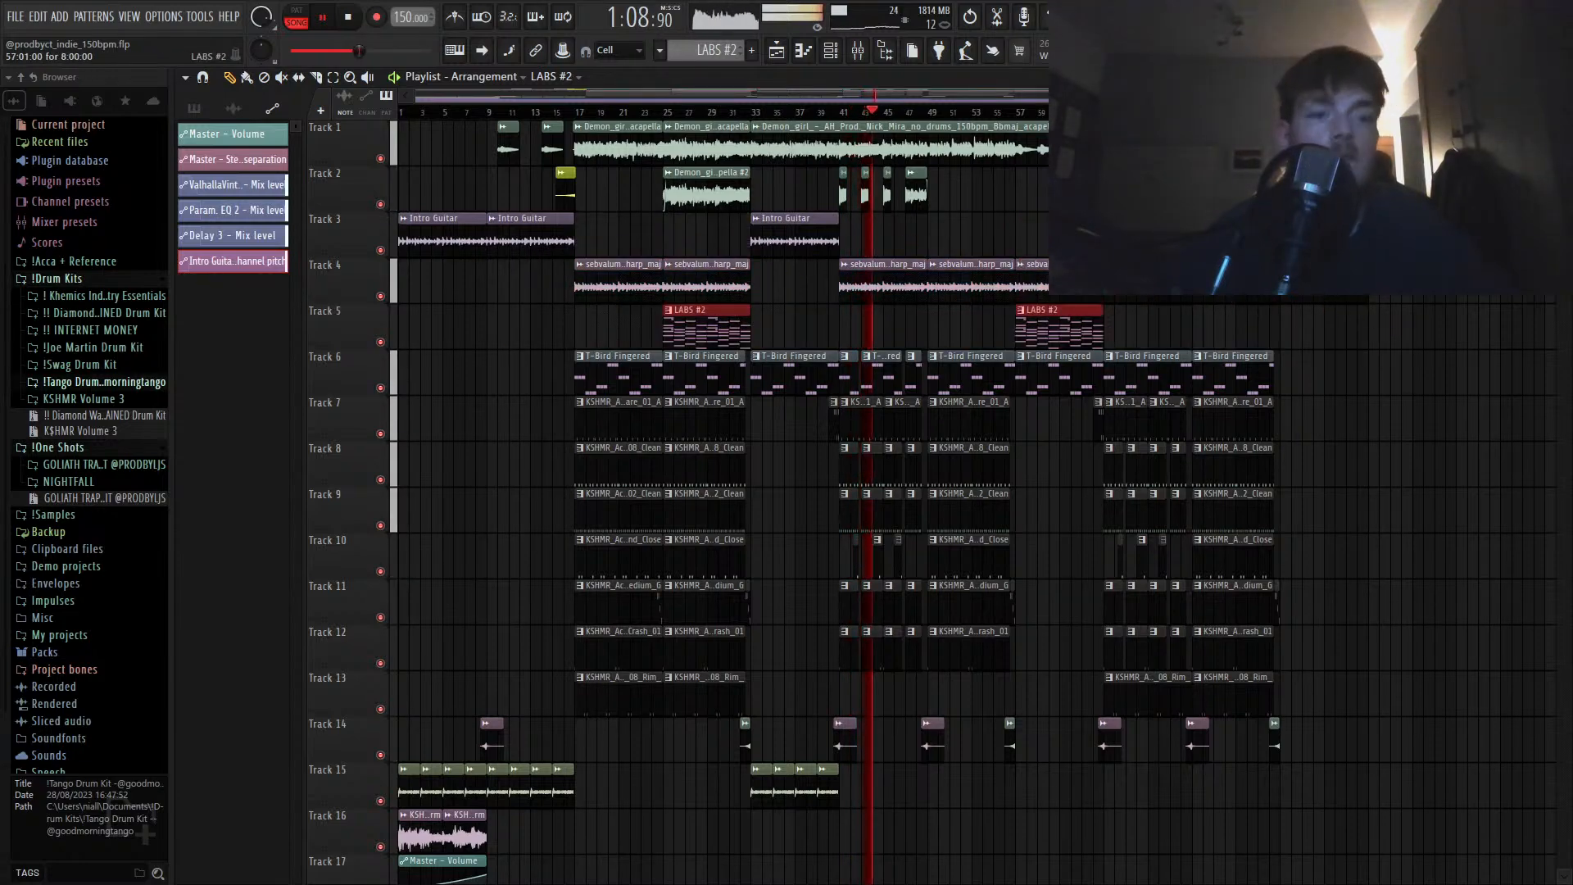
# Step: Make the KSHMR_Acoustic_Snare_01_A clip at bar 41 on Track 7 a unique pattern and adjust its snare hits
pyautogui.scroll(3, 799, 381)
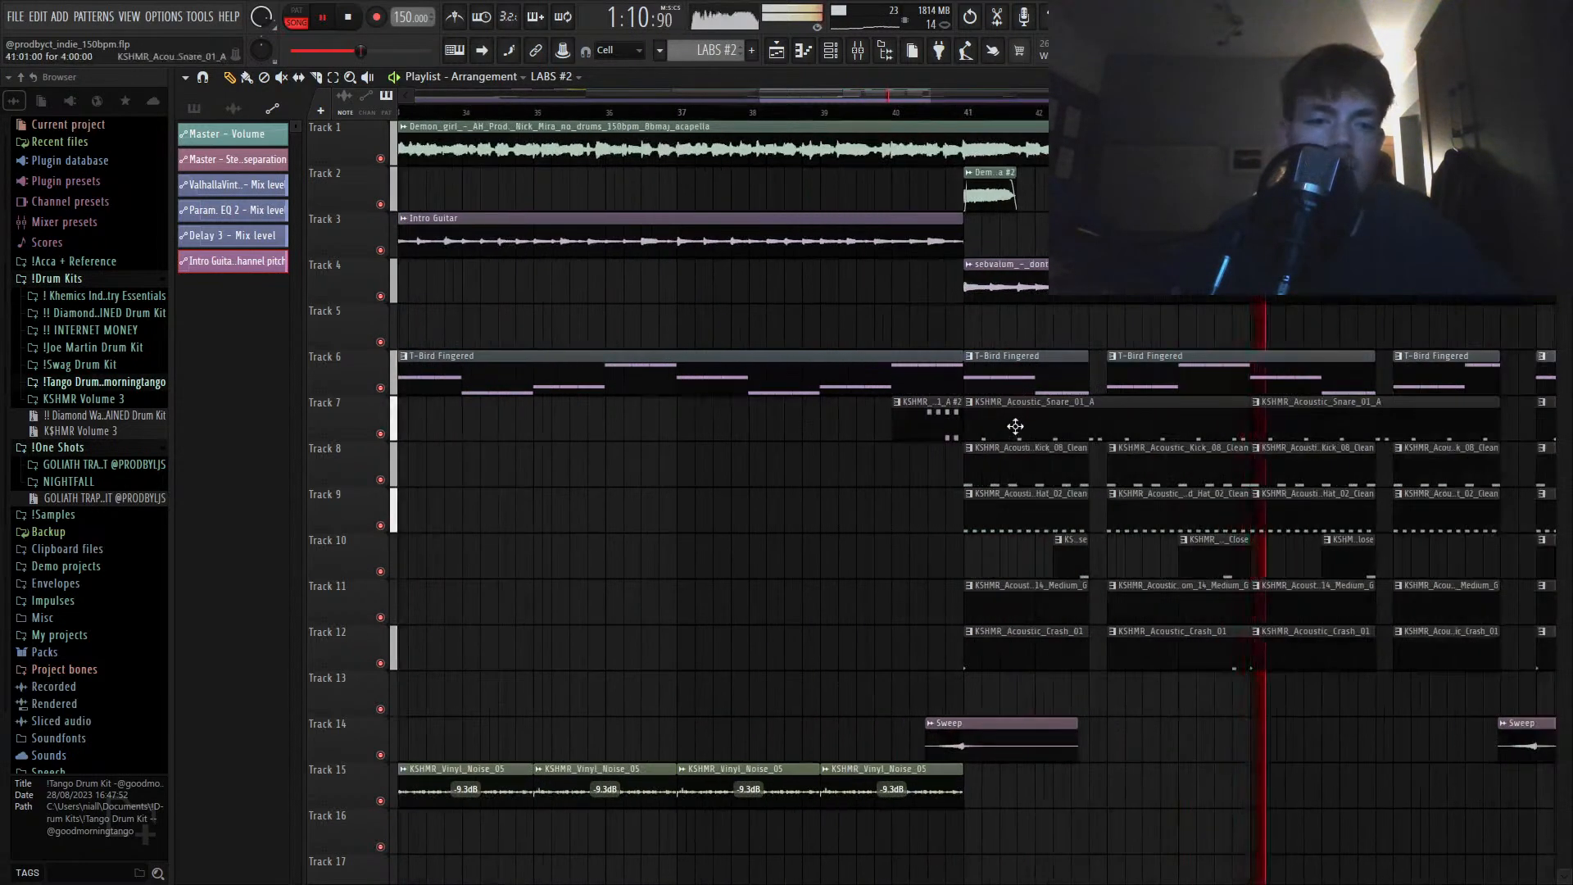
pyautogui.scroll(1, 1013, 424)
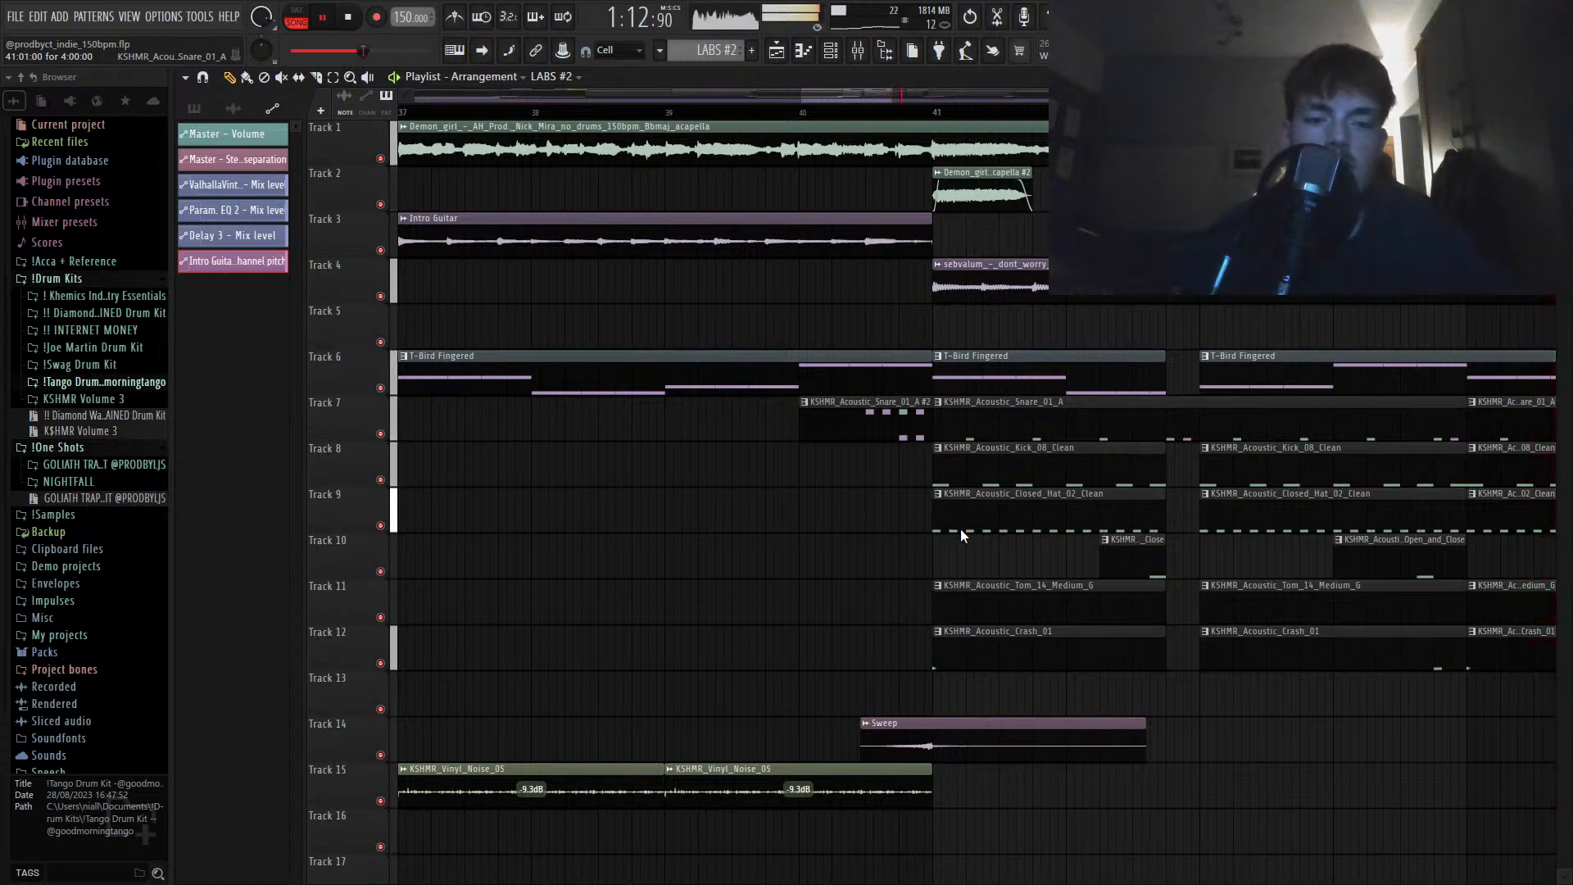
pyautogui.doubleClick(1036, 431)
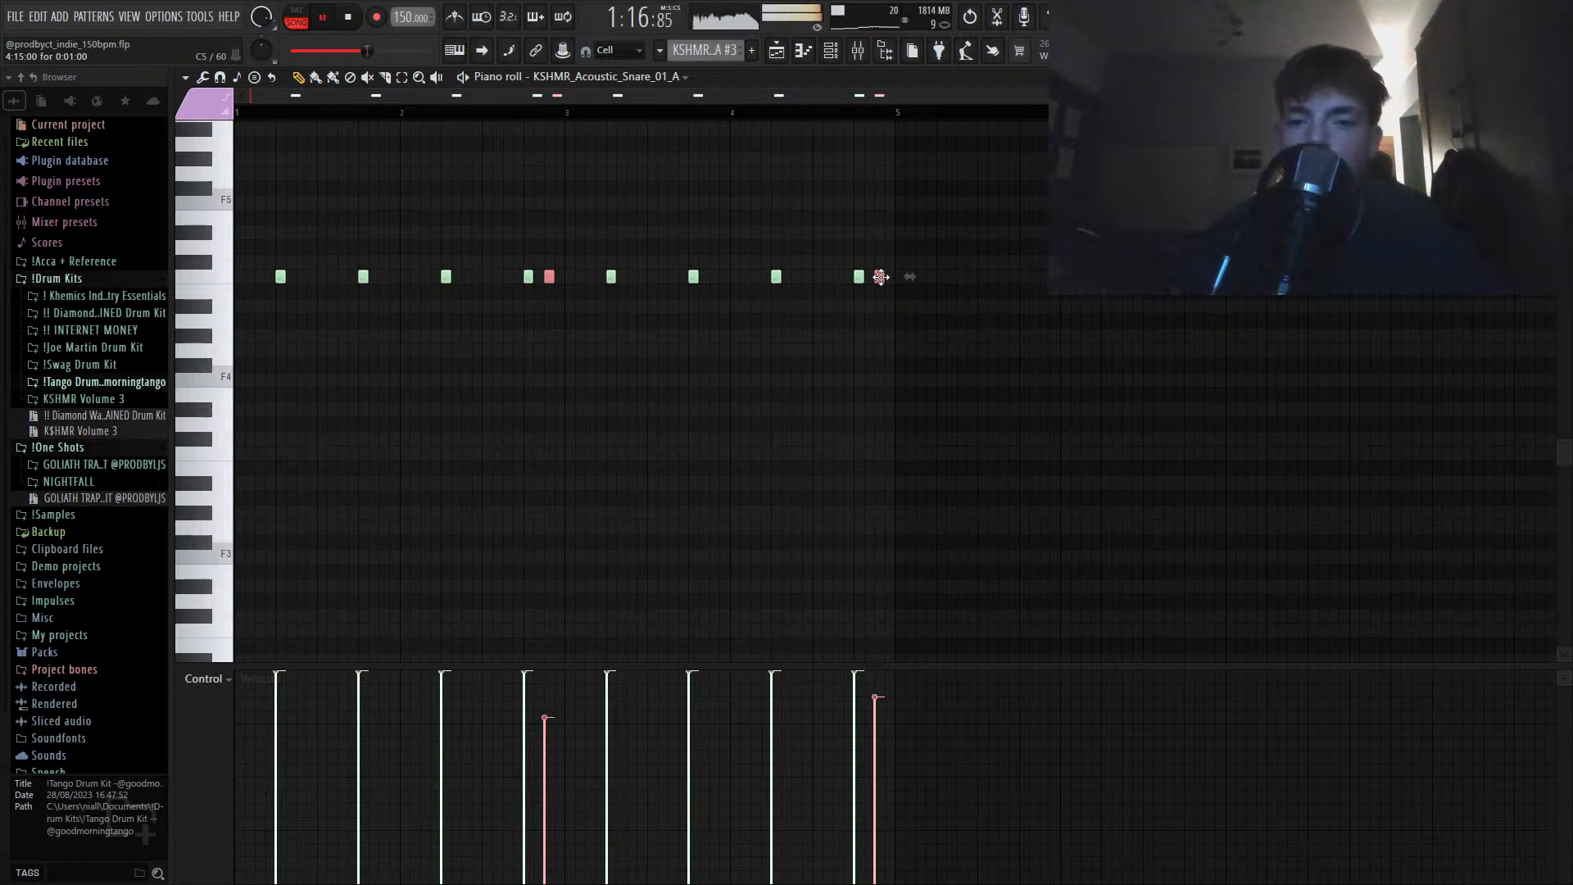
pyautogui.click(777, 50)
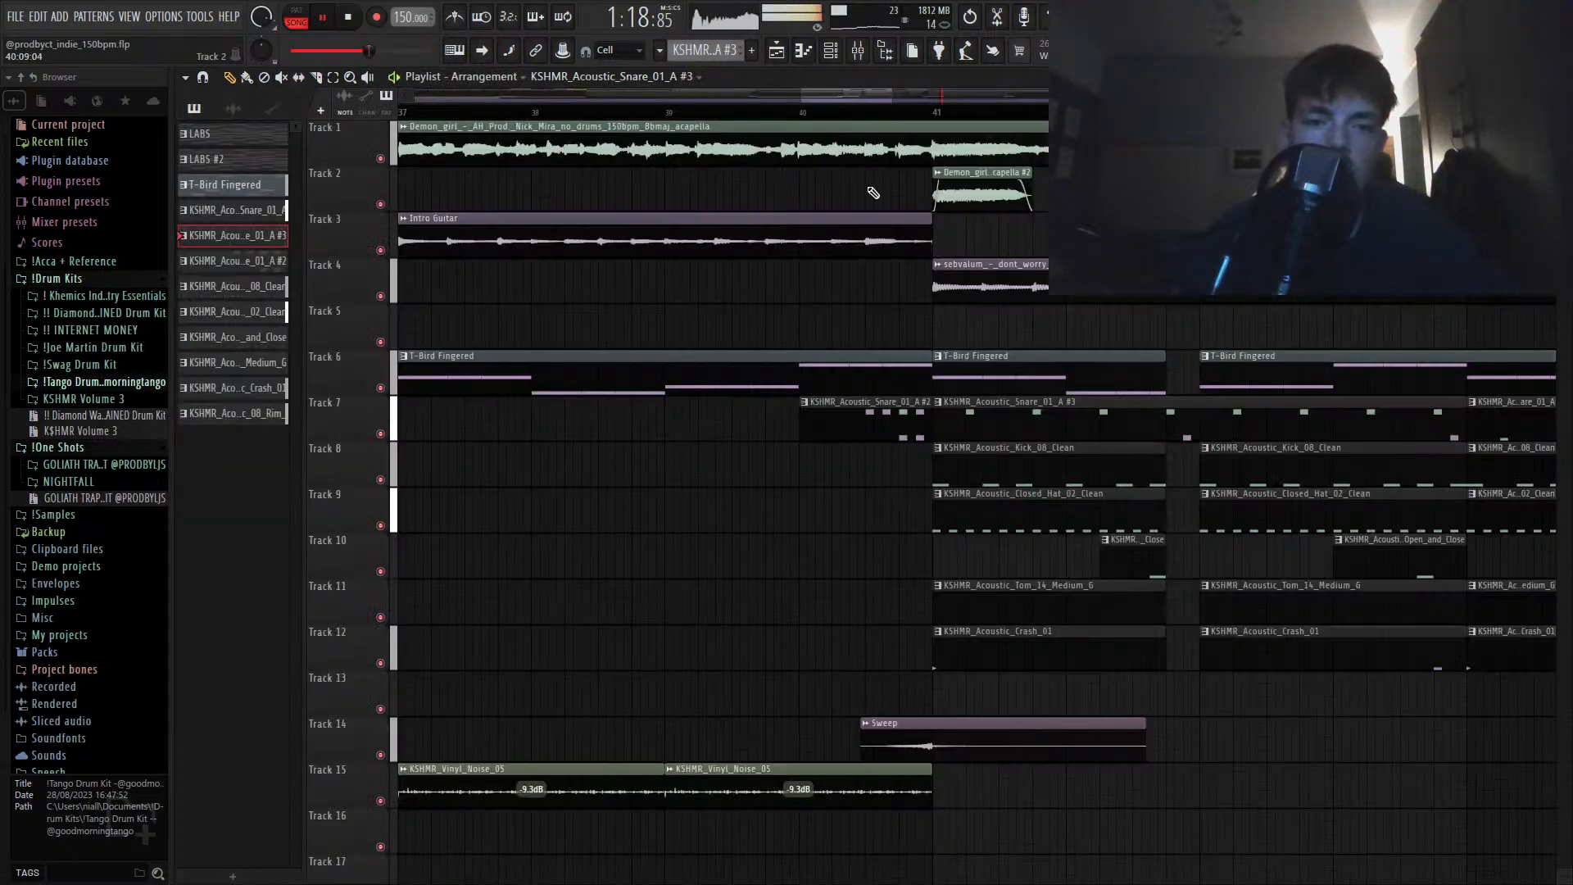
# Step: Add a flam to the last C5 snare hit in bar 4 of the KSHMR_Acoustic_Snare_01_A #3 pattern
pyautogui.click(1016, 118)
pyautogui.scroll(-3, 1016, 119)
pyautogui.scroll(3, 1029, 131)
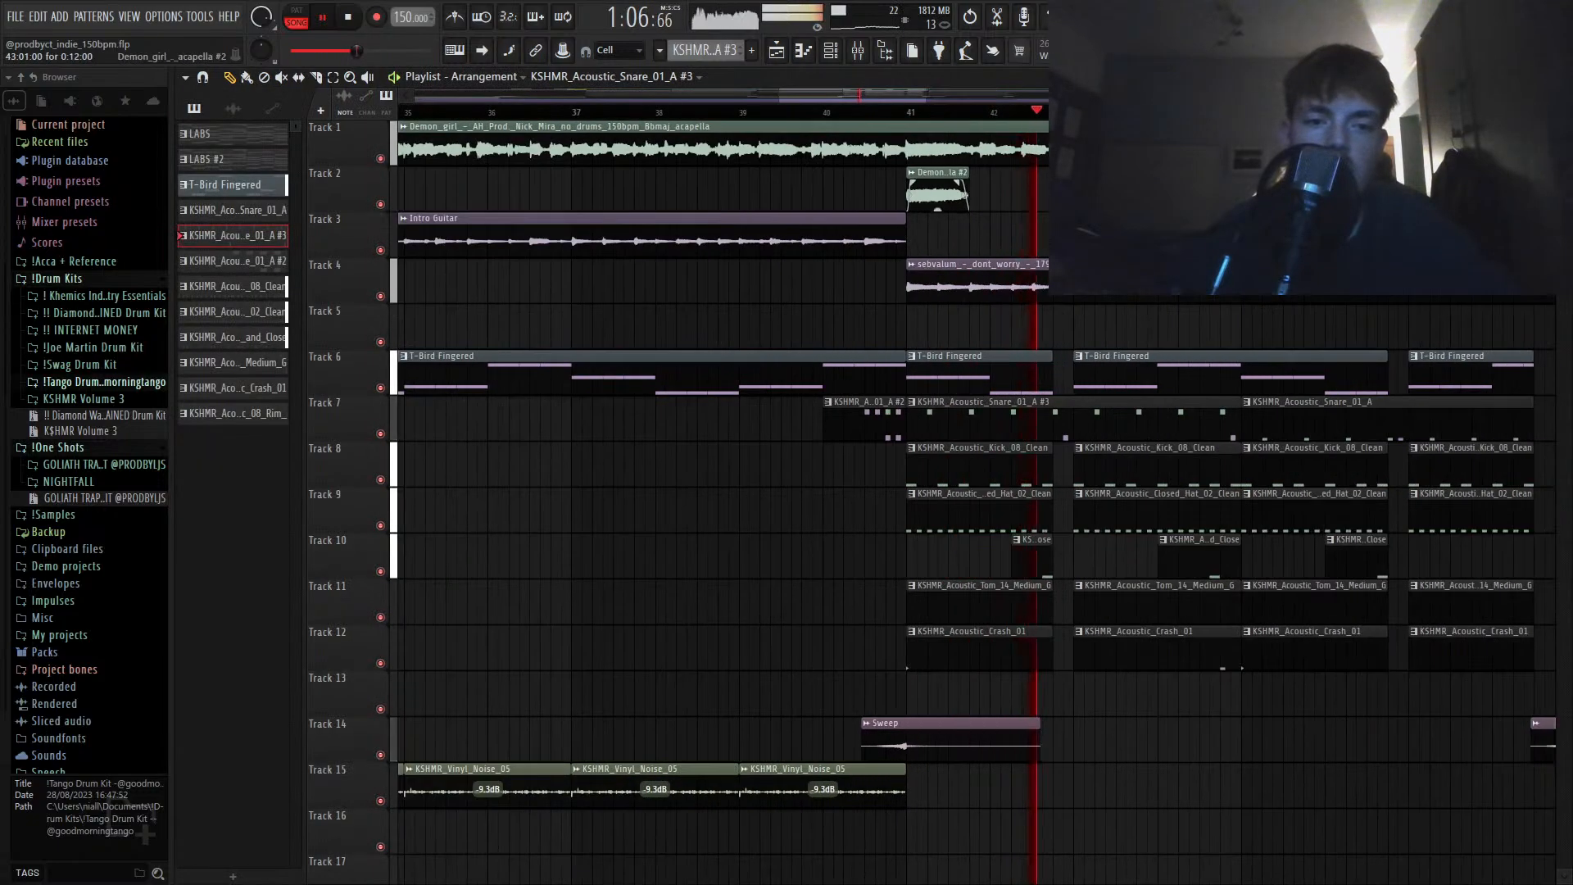
pyautogui.scroll(-4, 1070, 237)
pyautogui.scroll(2, 1103, 417)
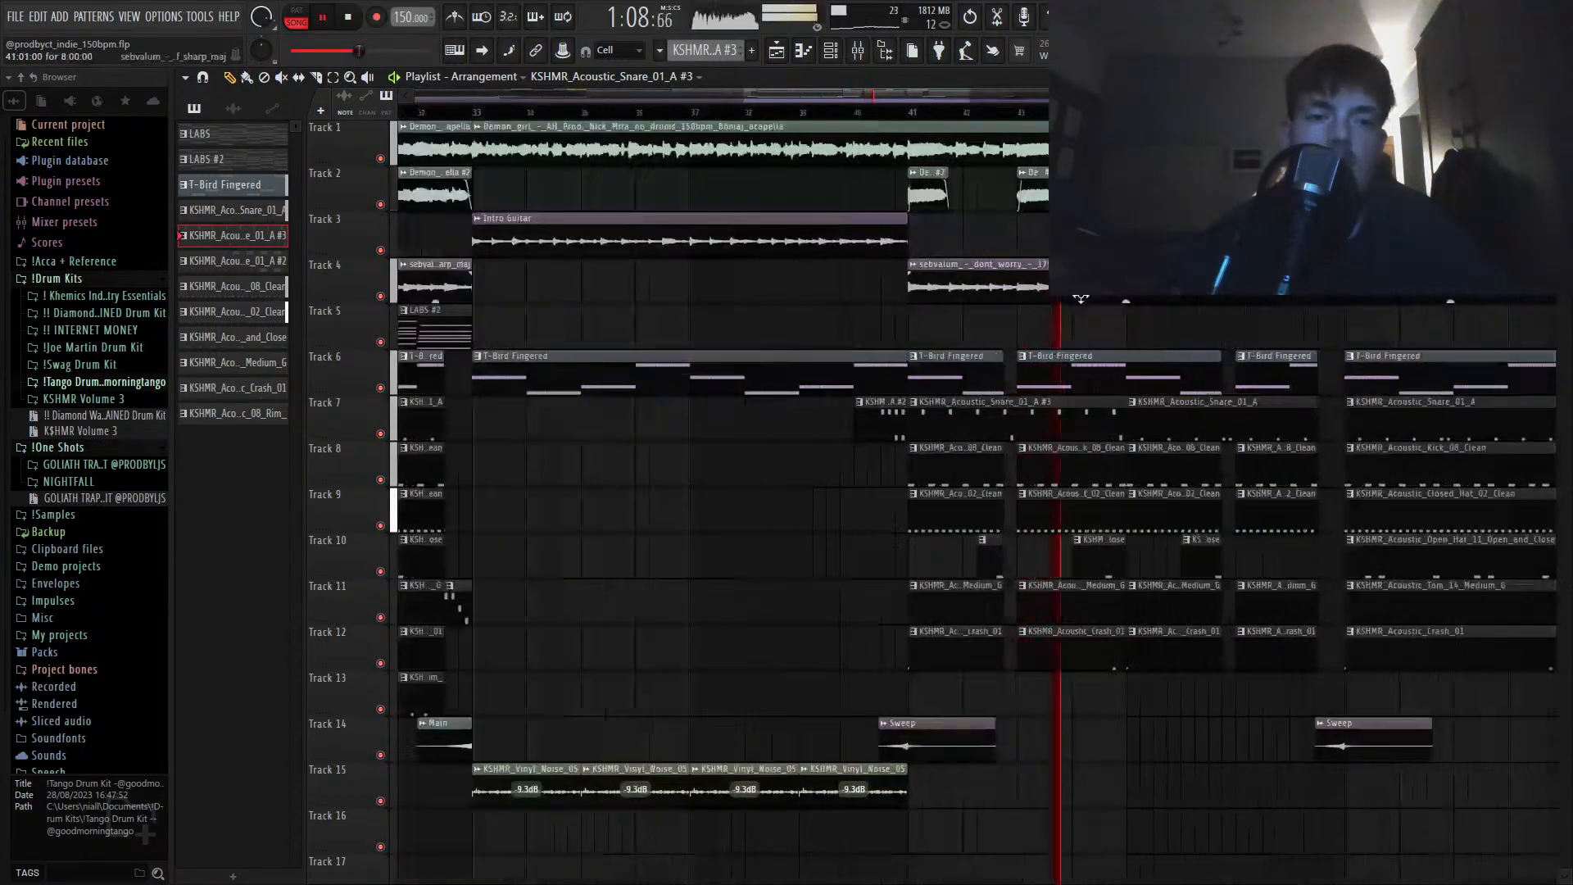
pyautogui.doubleClick(1103, 417)
pyautogui.press('space')
pyautogui.scroll(4, 950, 360)
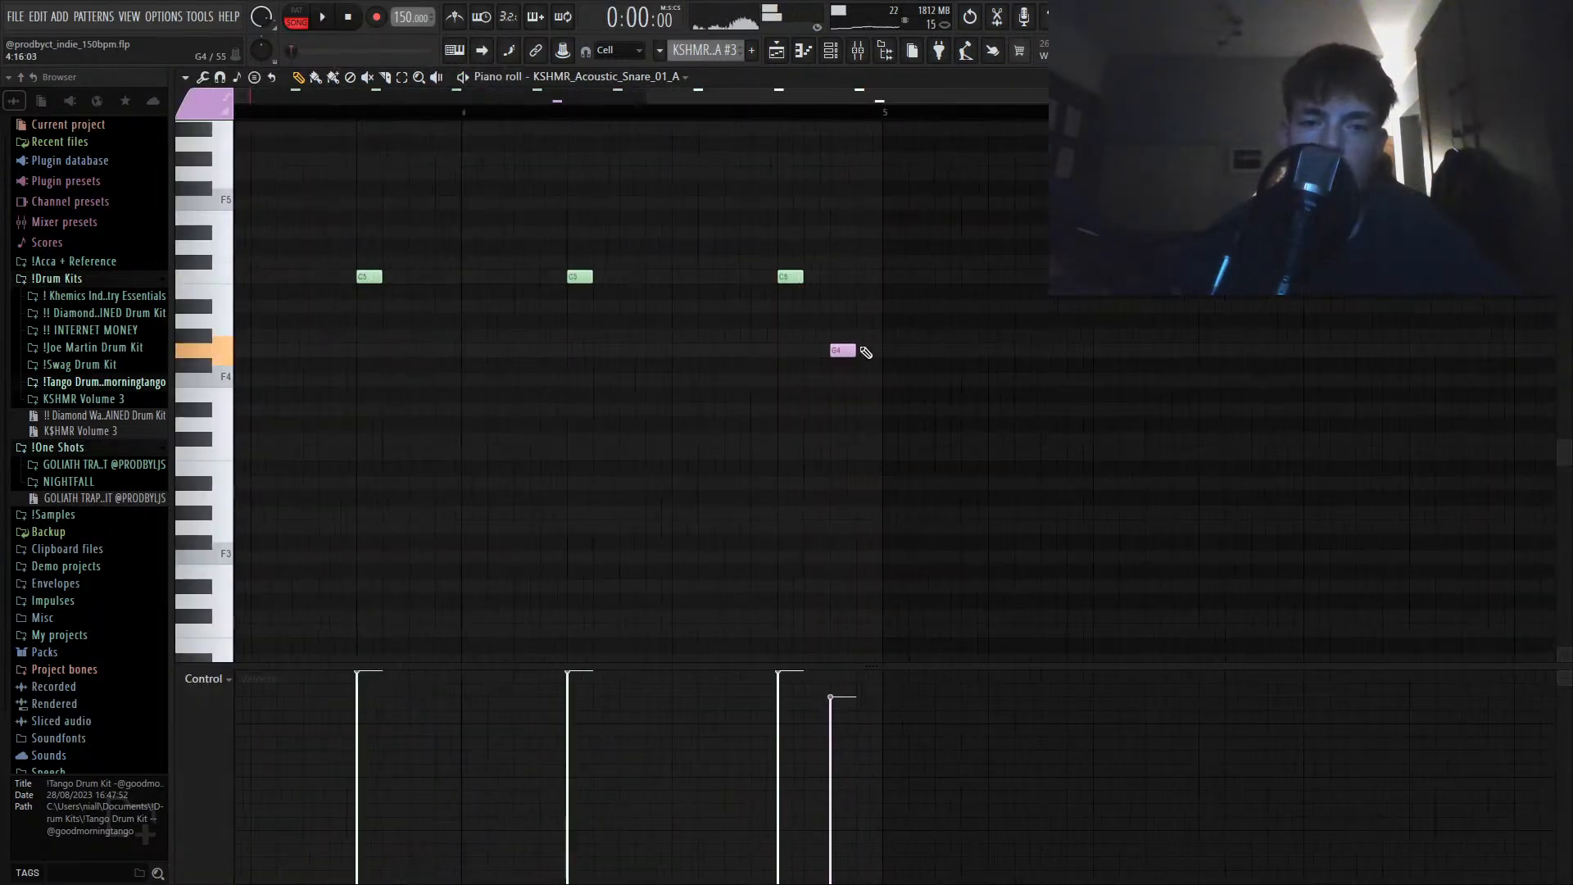
pyautogui.hotkey('alt', 'f')
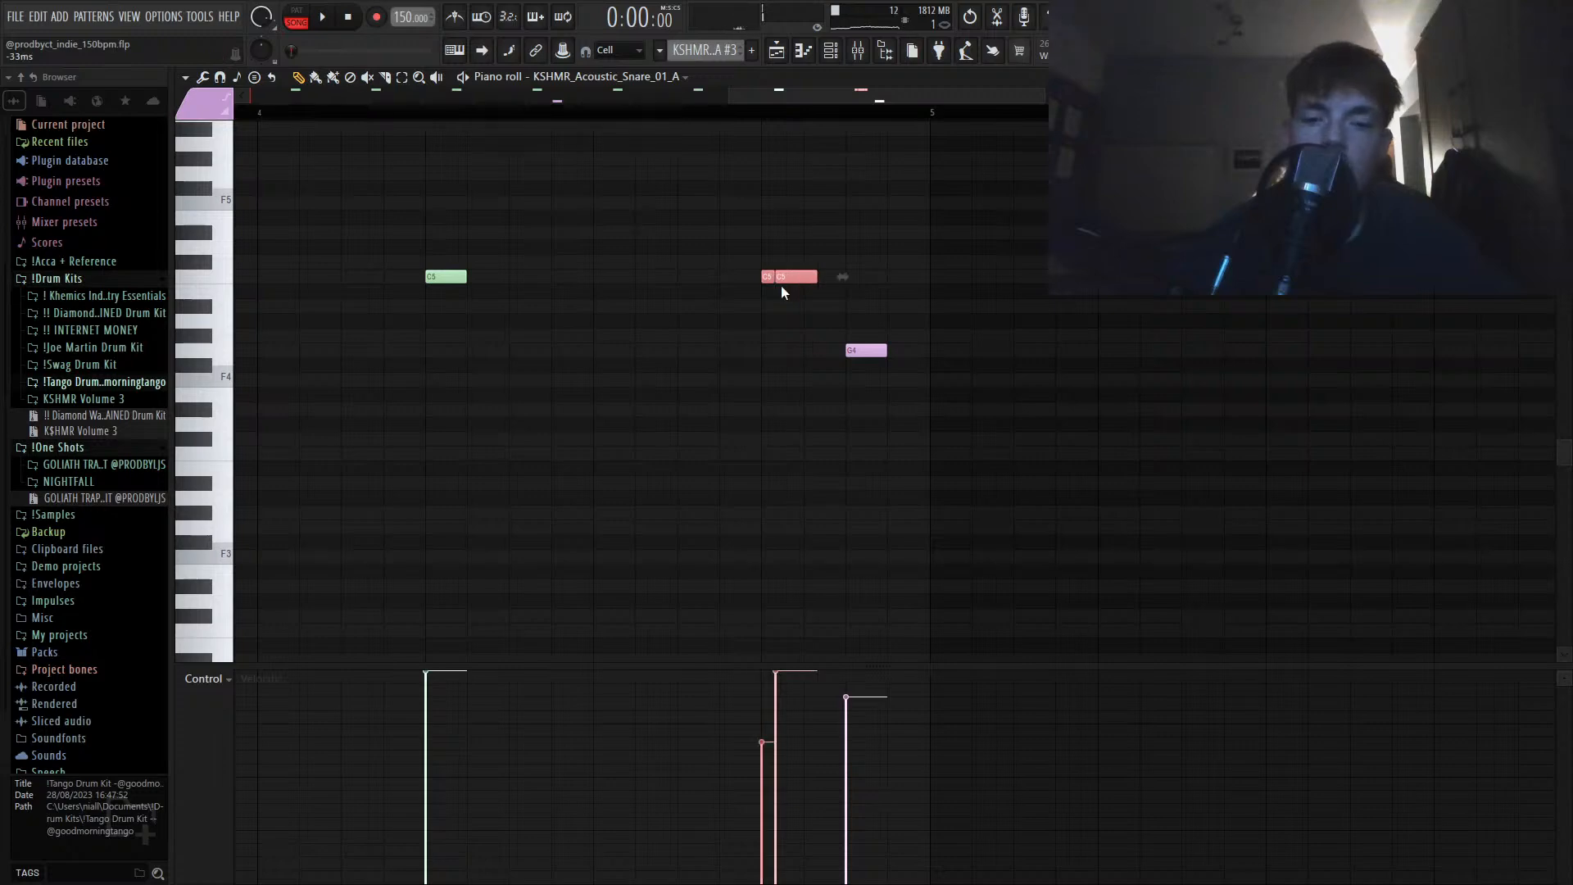
pyautogui.click(595, 115)
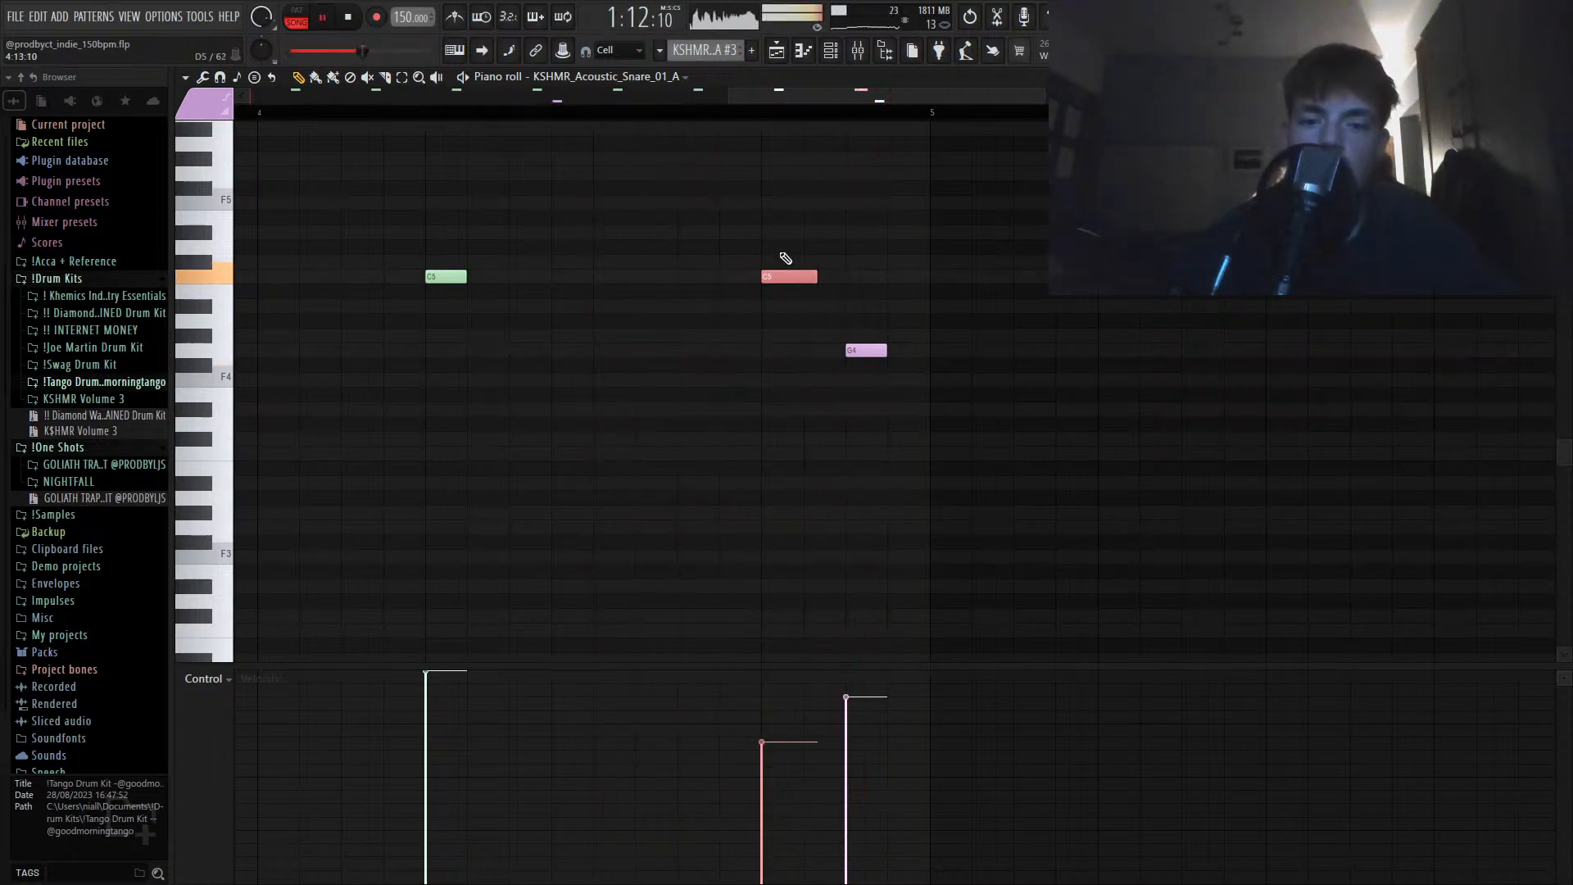
pyautogui.hotkey('alt', 'f')
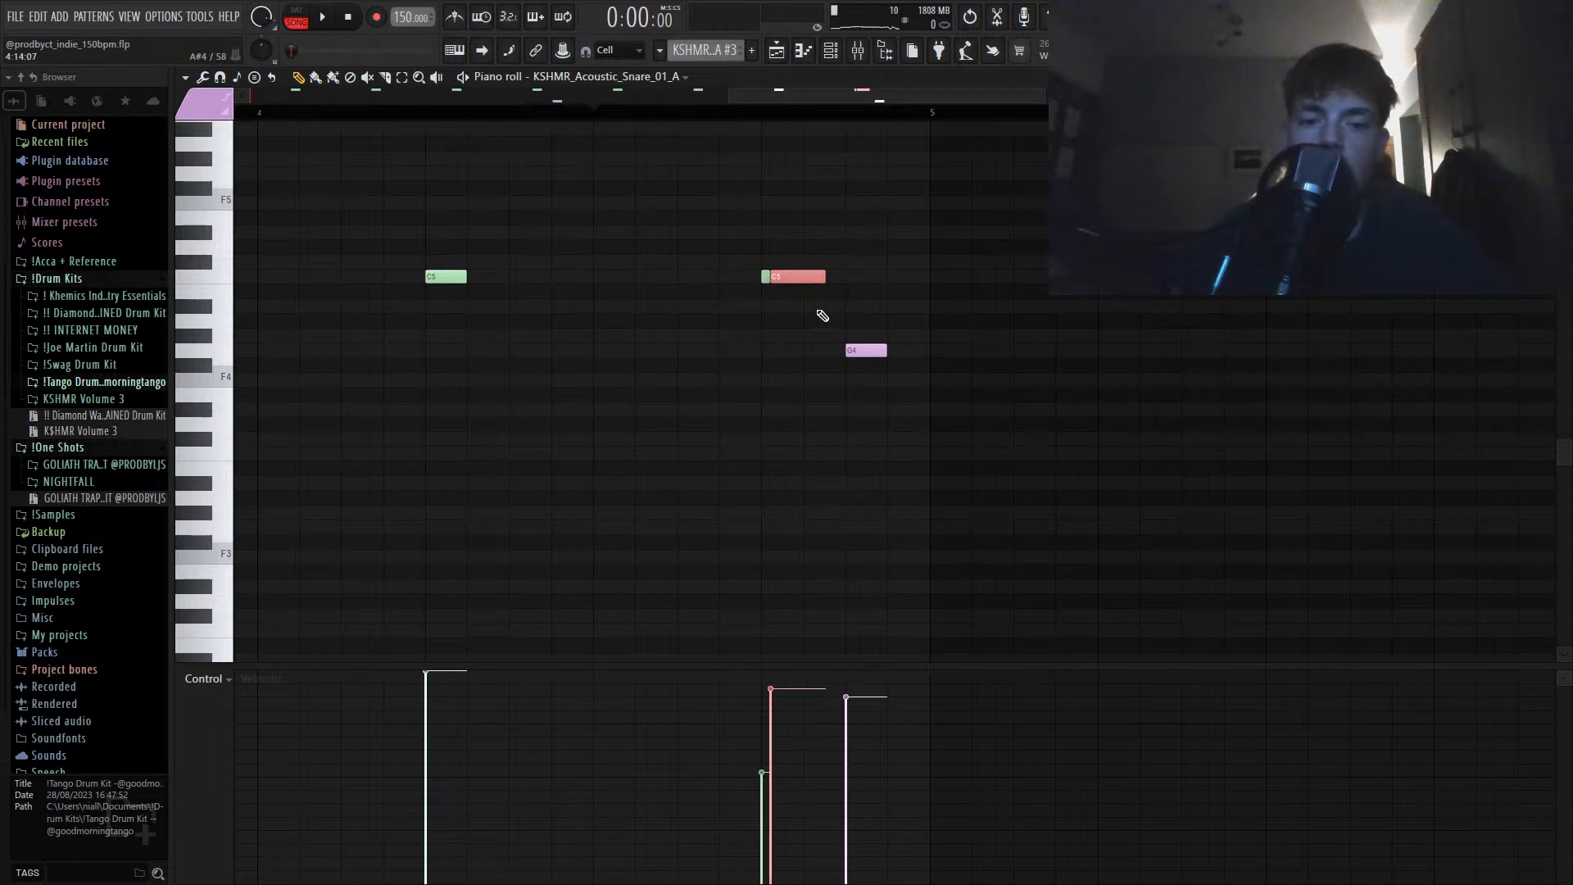
# Step: Raise the final ghost note of the snare pattern to A#4
pyautogui.click(686, 109)
pyautogui.scroll(-5, 758, 223)
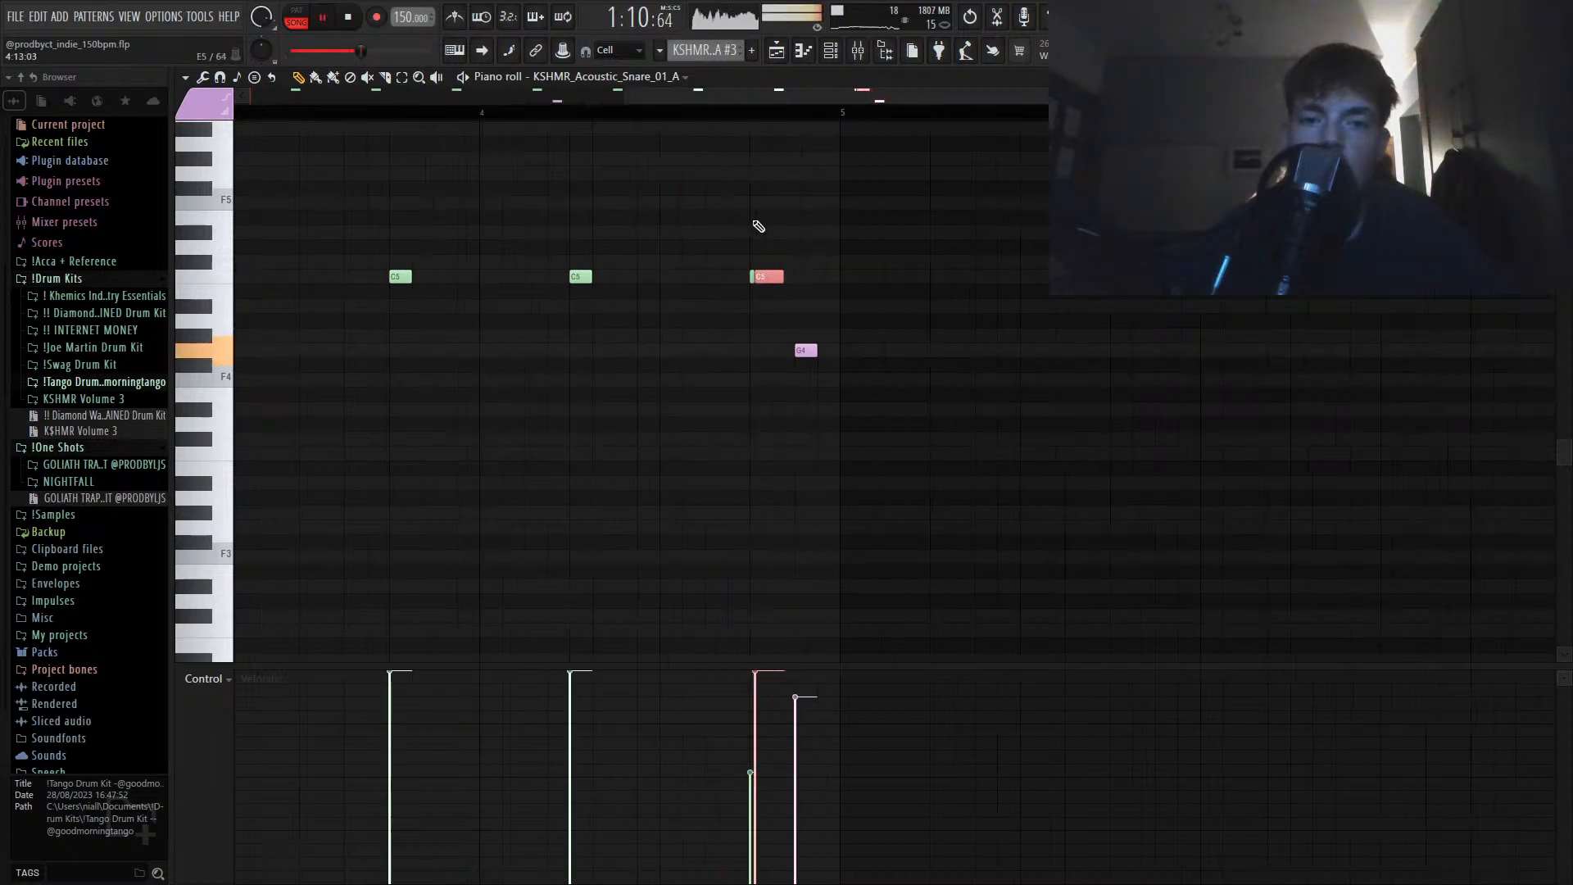
pyautogui.click(776, 54)
pyautogui.press('F7')
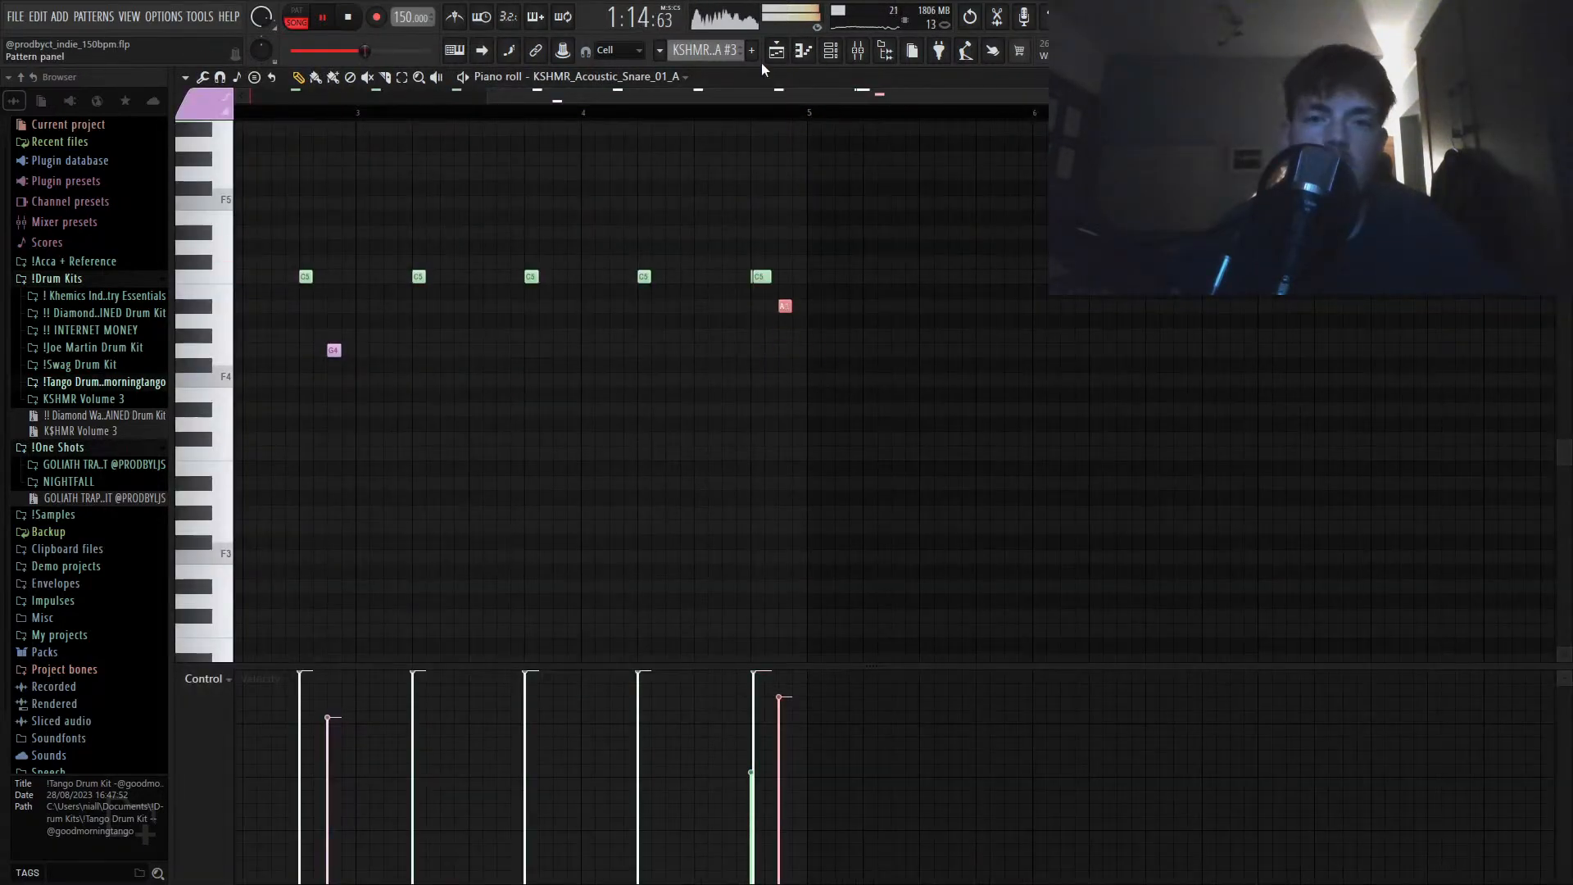
# Step: Delete the T-Bird Fingered clip on Track 6 and the LABS #2 clip on Track 5 at bar 57
pyautogui.press('F5')
pyautogui.scroll(-3, 898, 251)
pyautogui.scroll(-2, 934, 344)
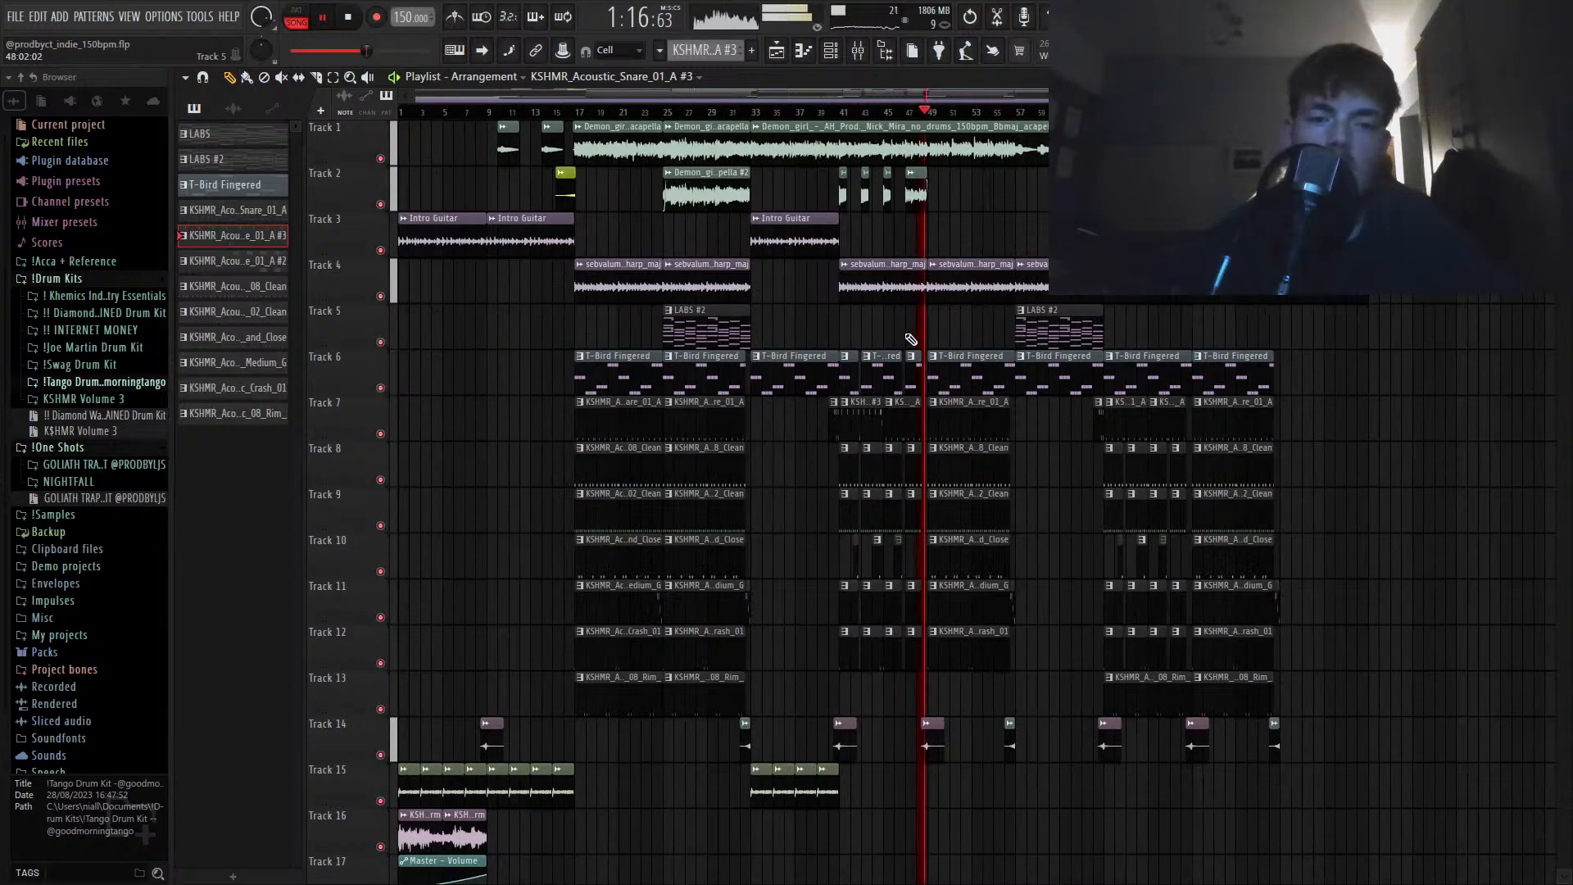
pyautogui.scroll(-3, 917, 341)
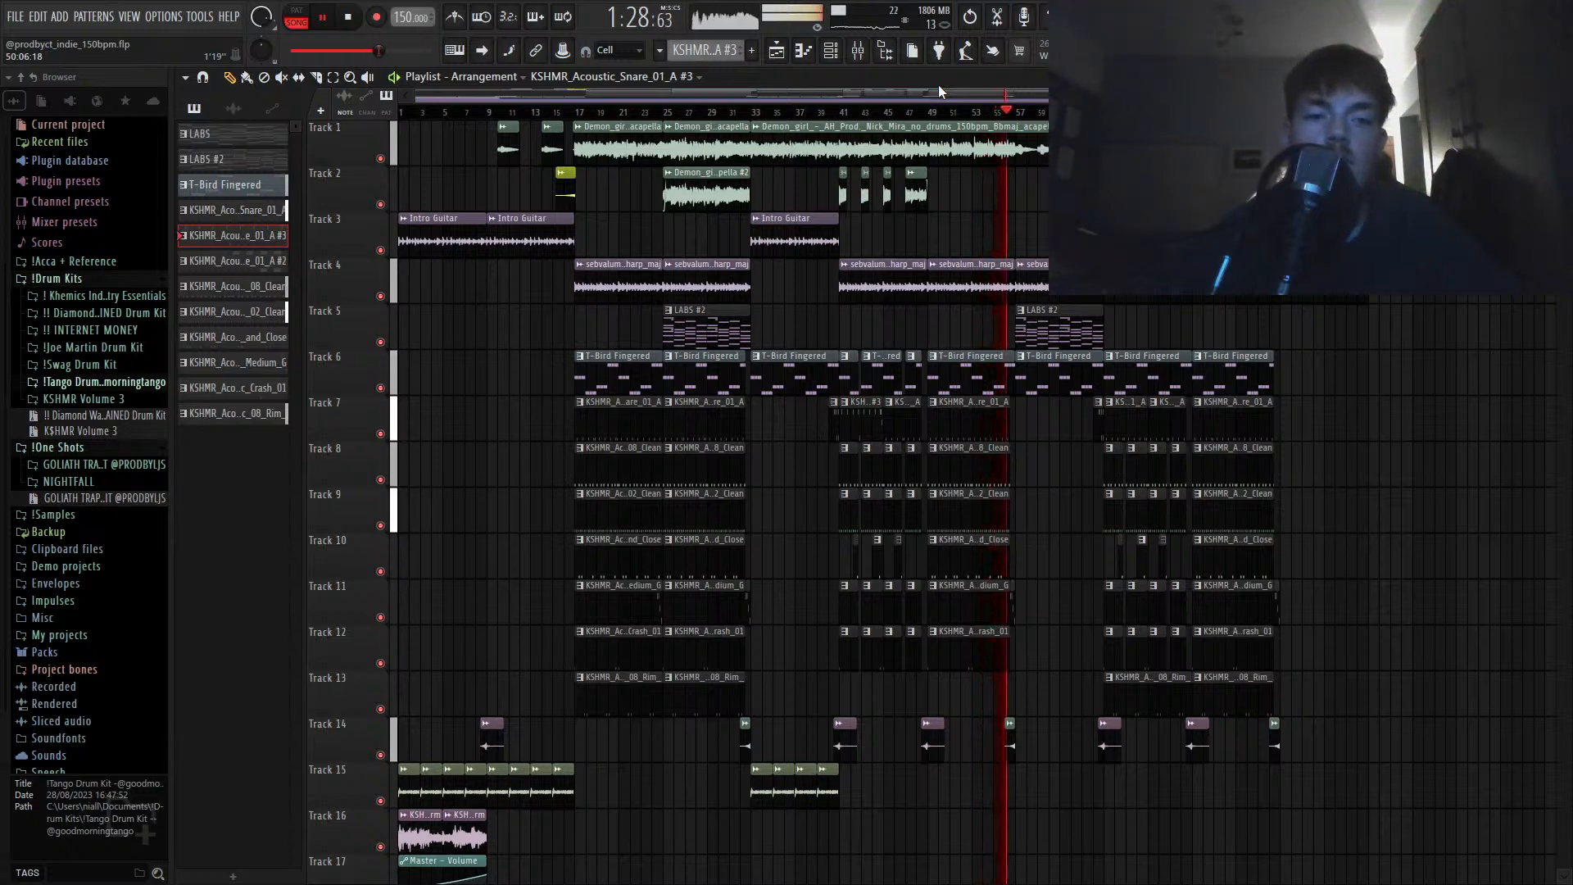
pyautogui.scroll(-3, 1031, 285)
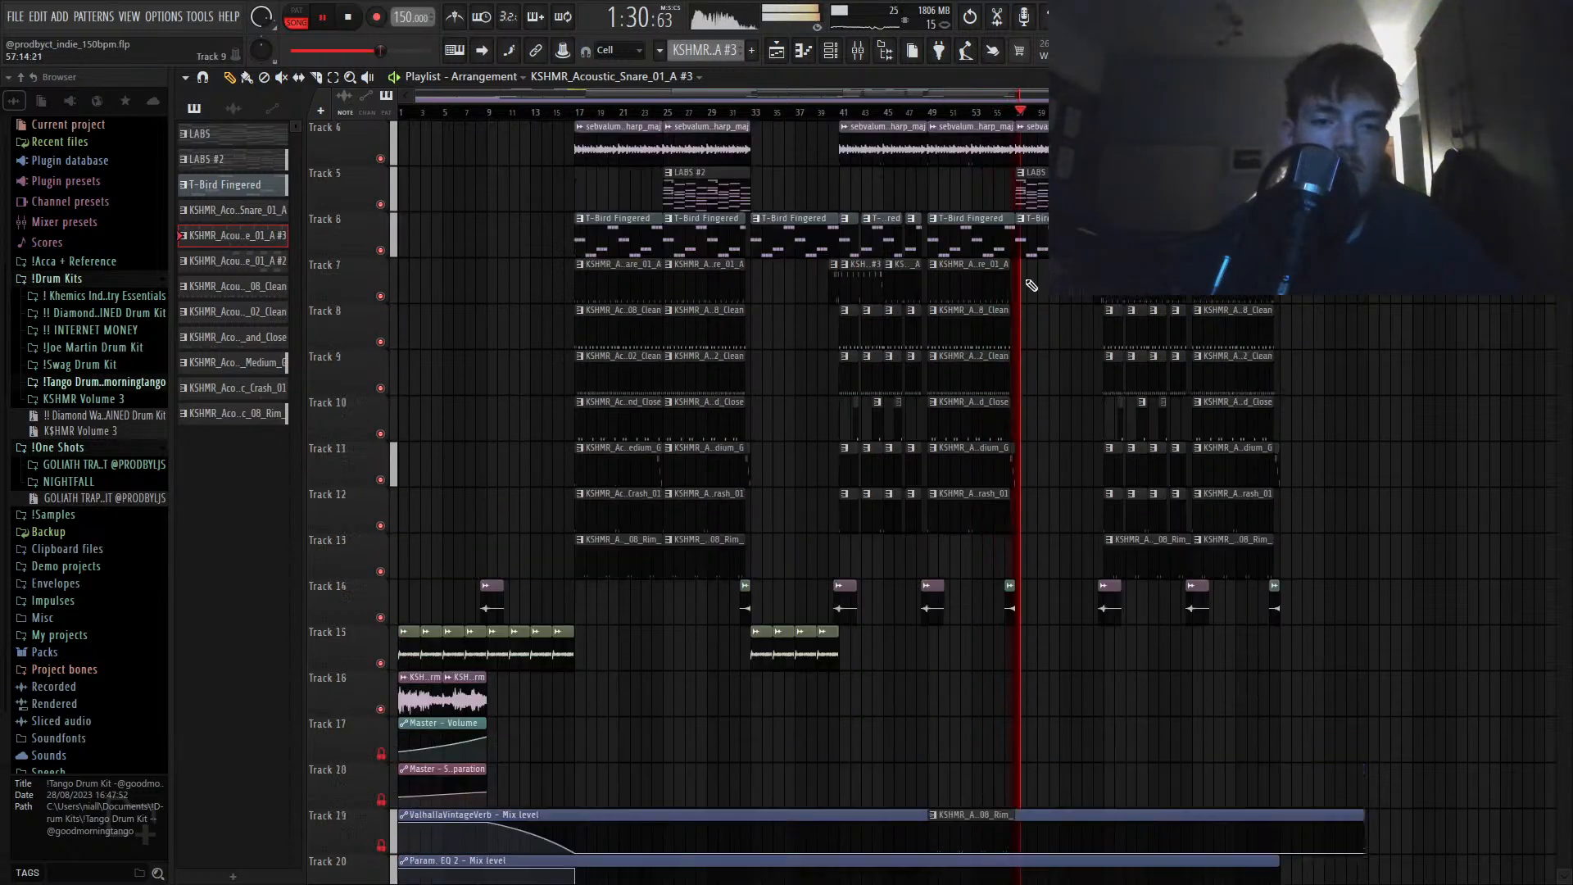
pyautogui.scroll(3, 1031, 286)
pyautogui.scroll(-3, 1031, 285)
pyautogui.scroll(3, 1031, 286)
pyautogui.rightClick(1050, 374)
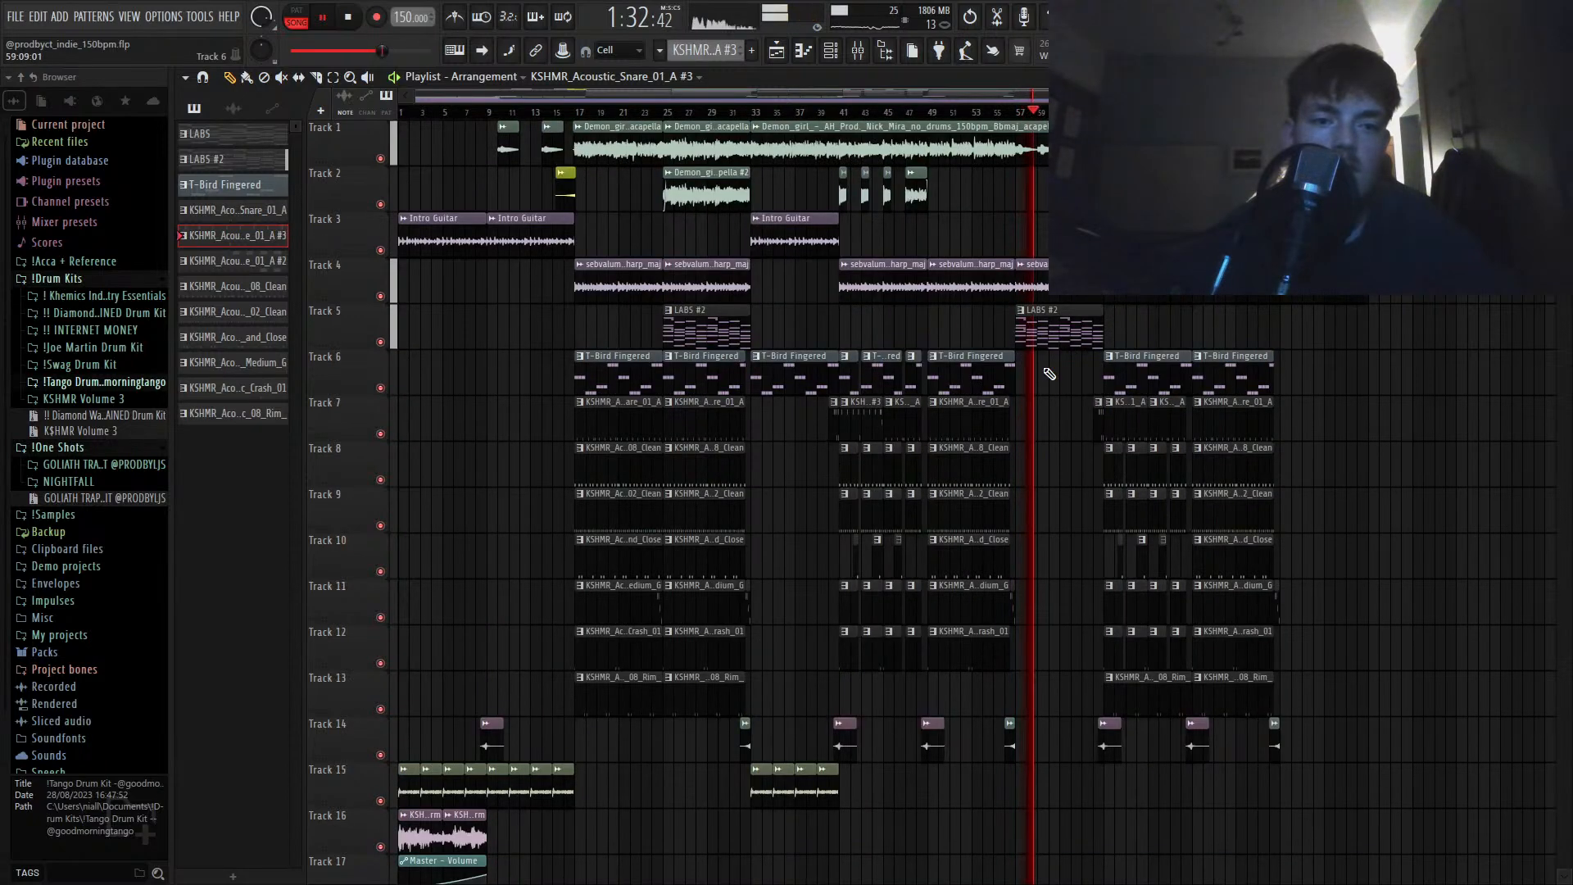
pyautogui.rightClick(1059, 326)
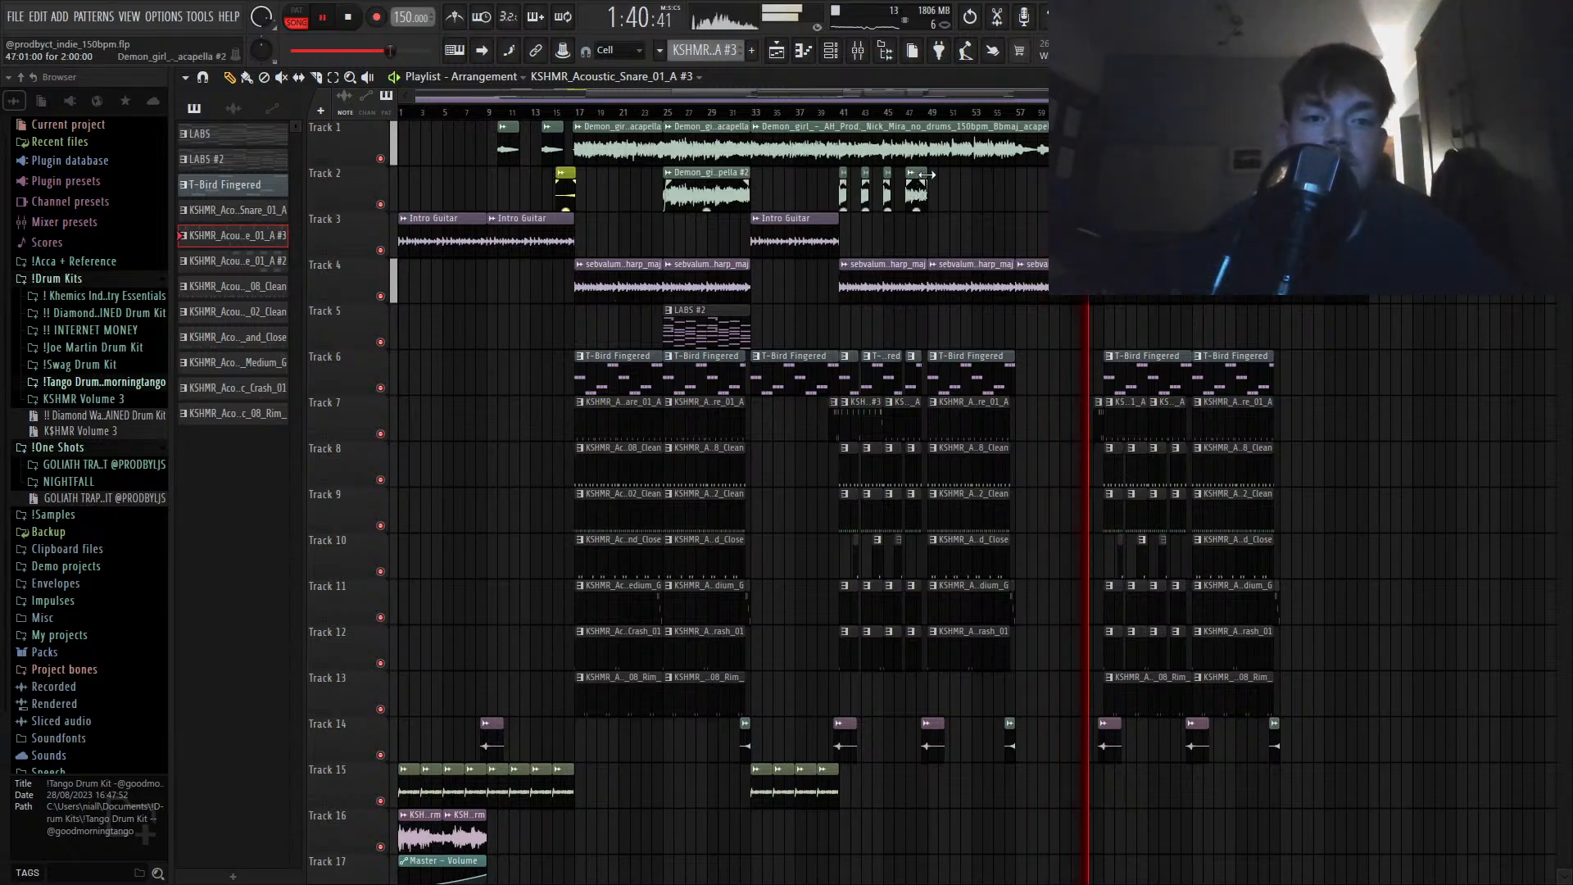
# Step: Extend the last acapella #2 clip on Track 2 to bar 65, then cut out its part between bars 49 and 57
pyautogui.moveTo(927, 176); pyautogui.dragTo(1104, 180)
pyautogui.press('c')
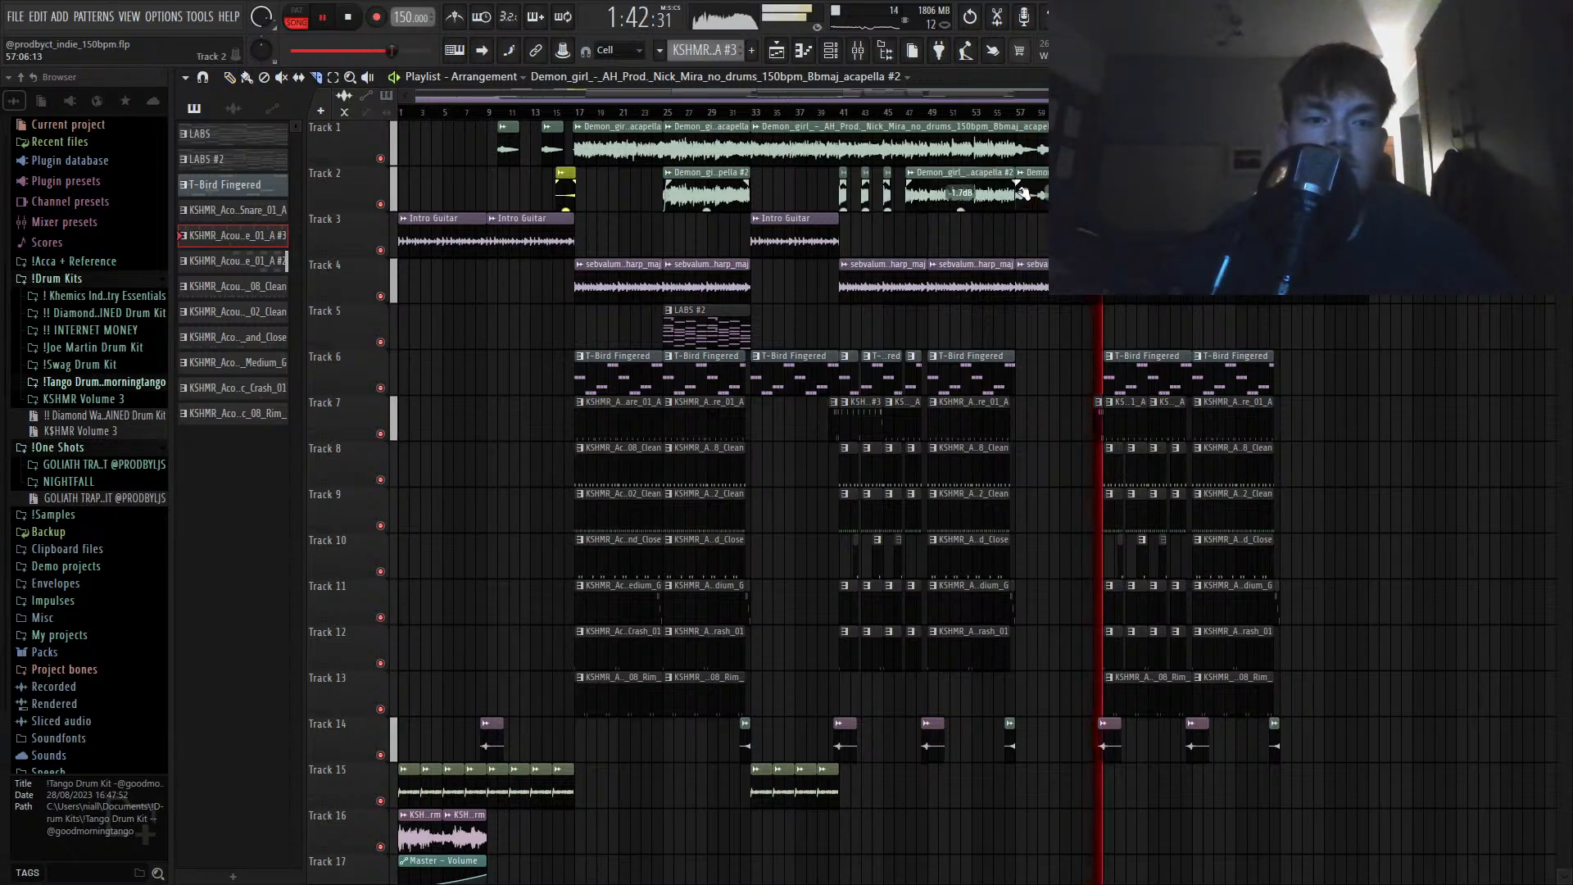
pyautogui.click(1025, 194)
pyautogui.press('space')
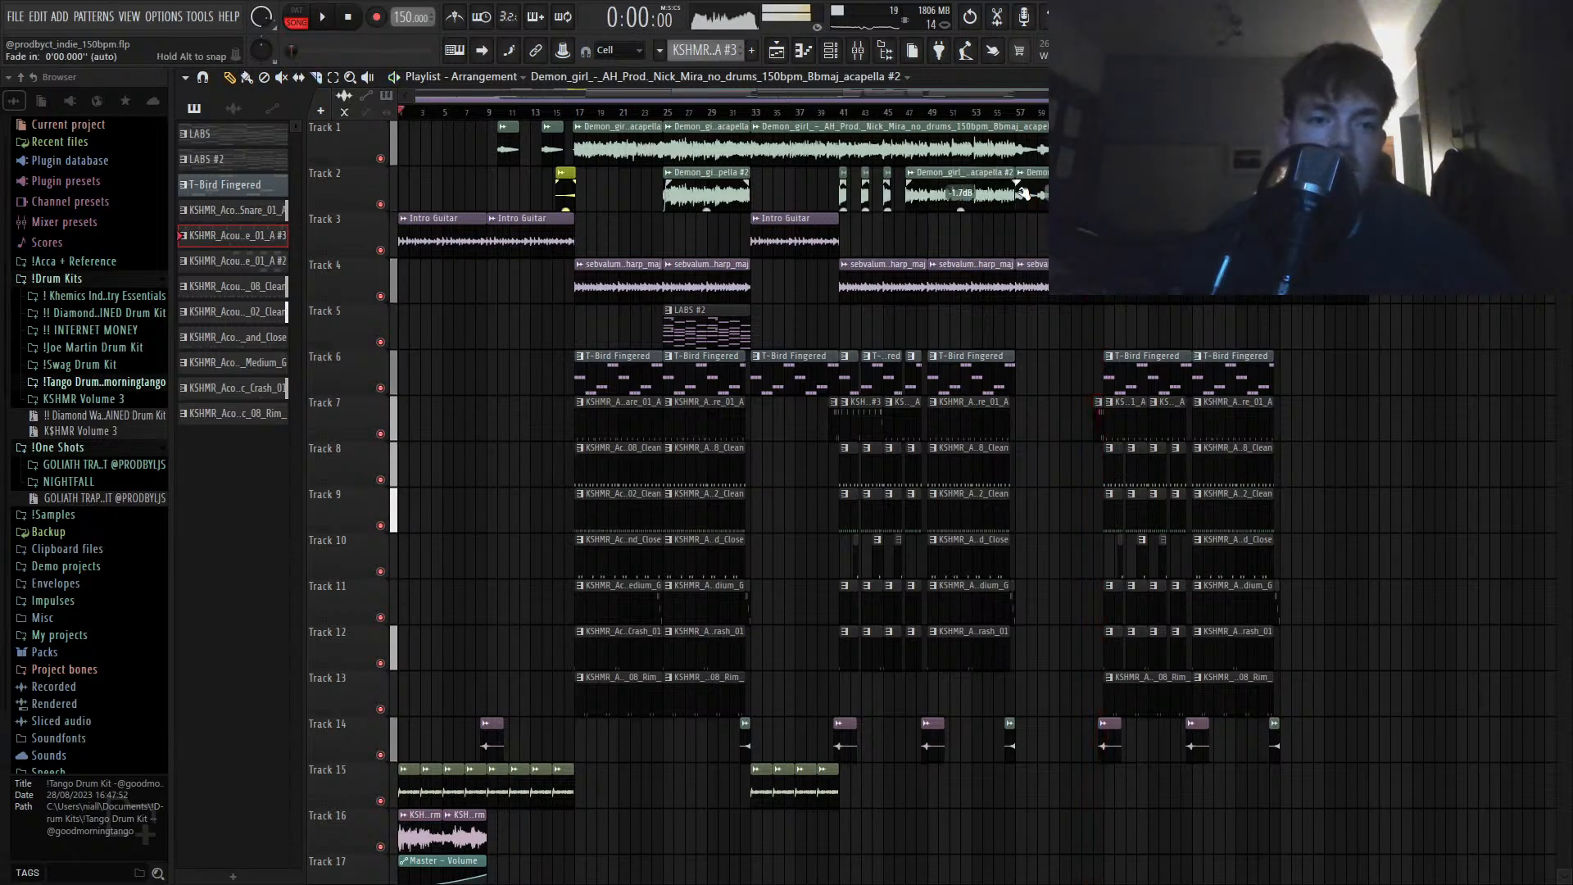
pyautogui.rightClick(943, 199)
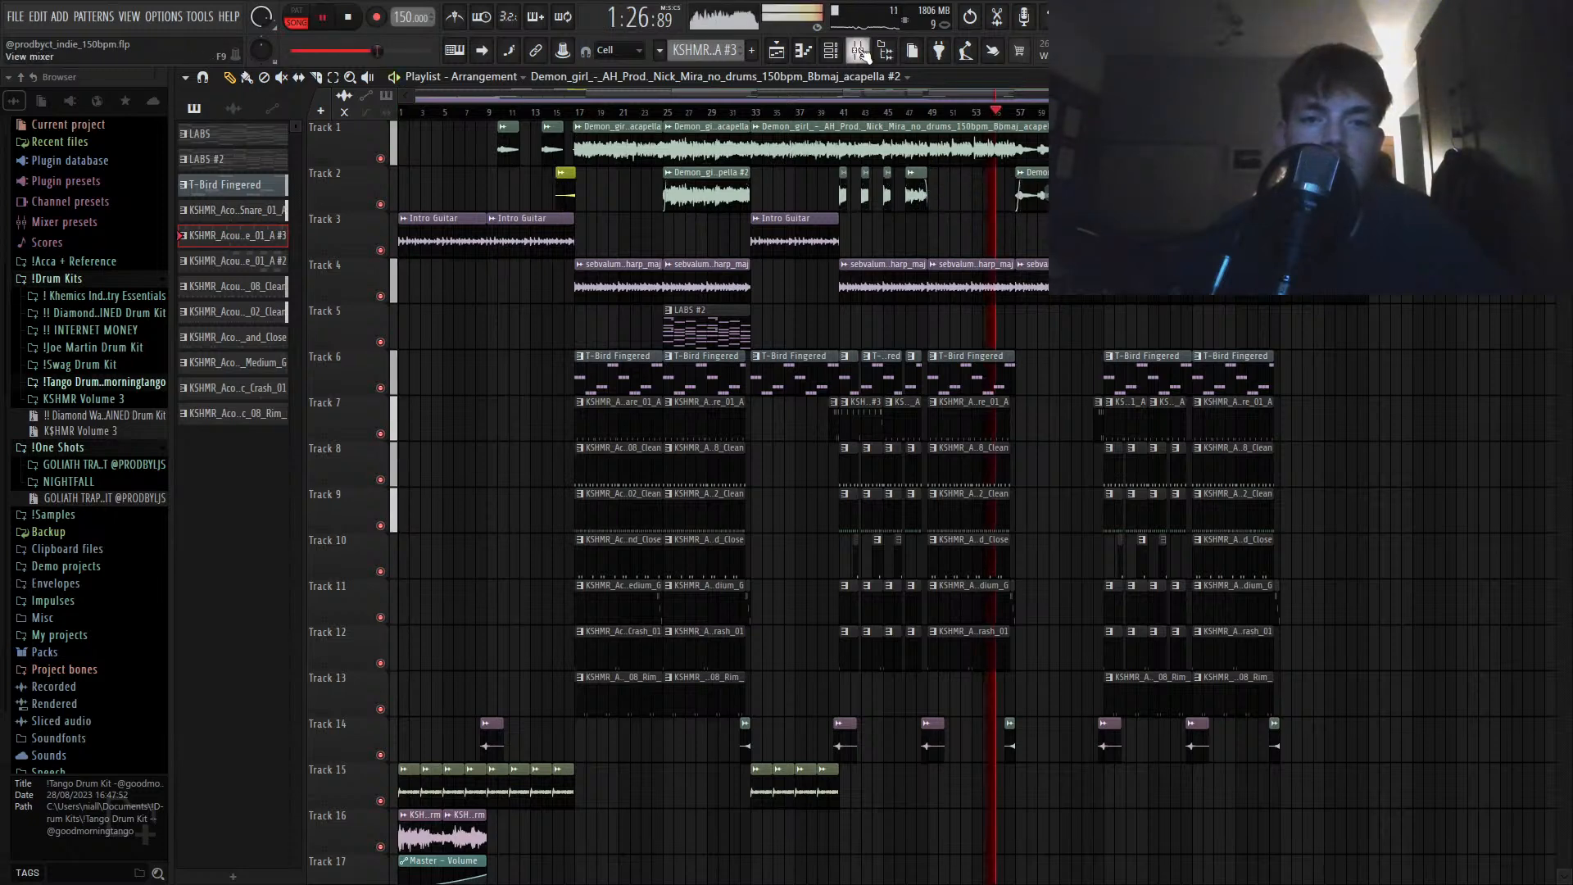
# Step: Shift the acapella #2 channel's panning off centre and check its BG VOCAL mixer track
pyautogui.press('F9')
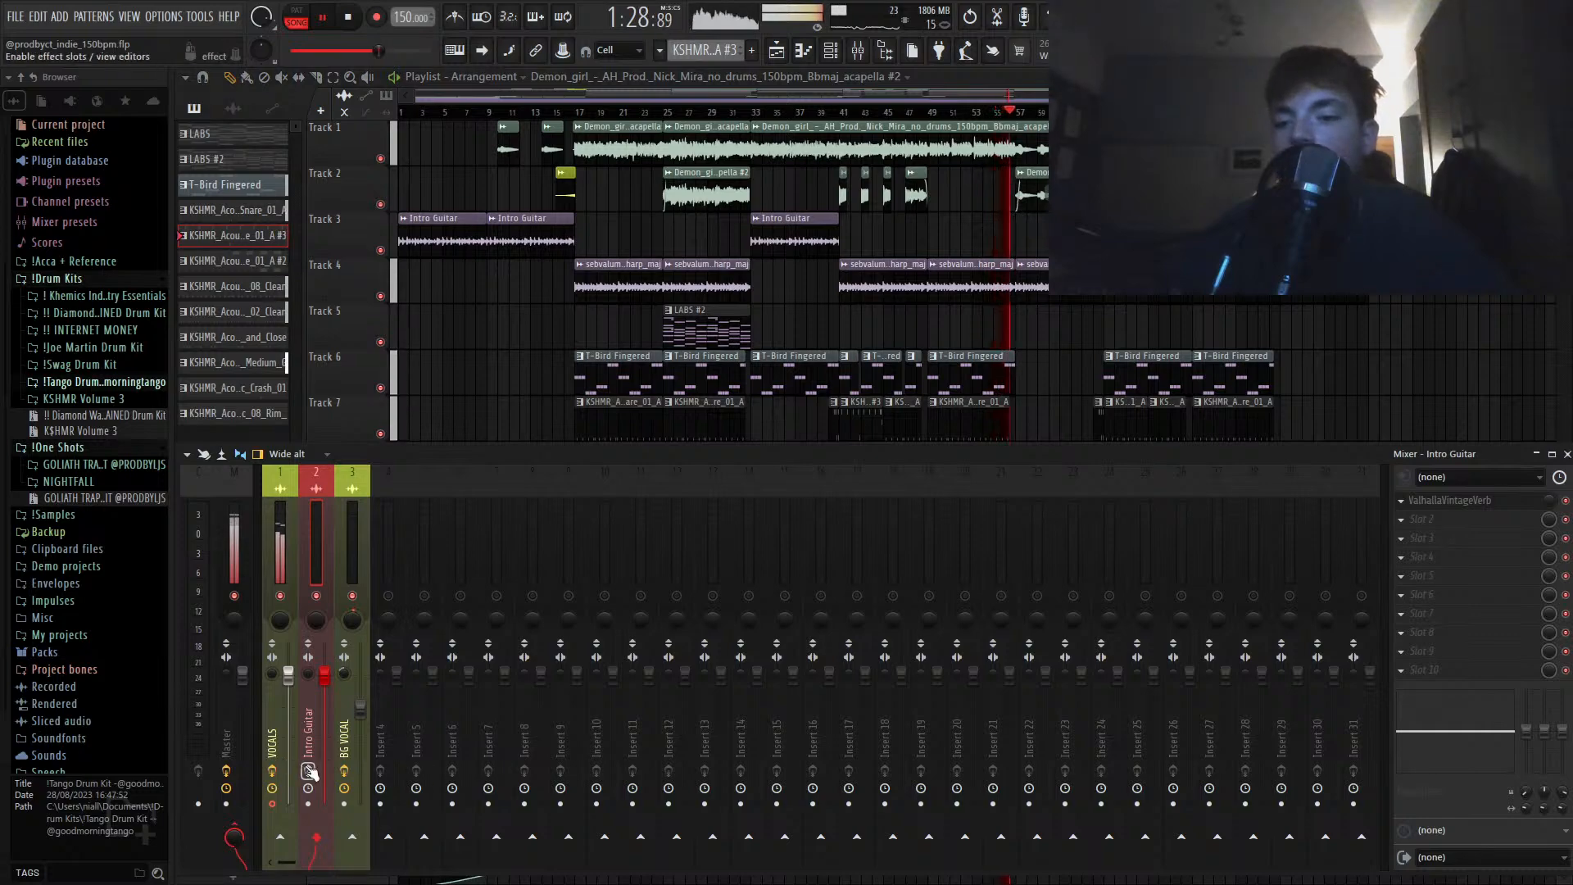
pyautogui.press('F9')
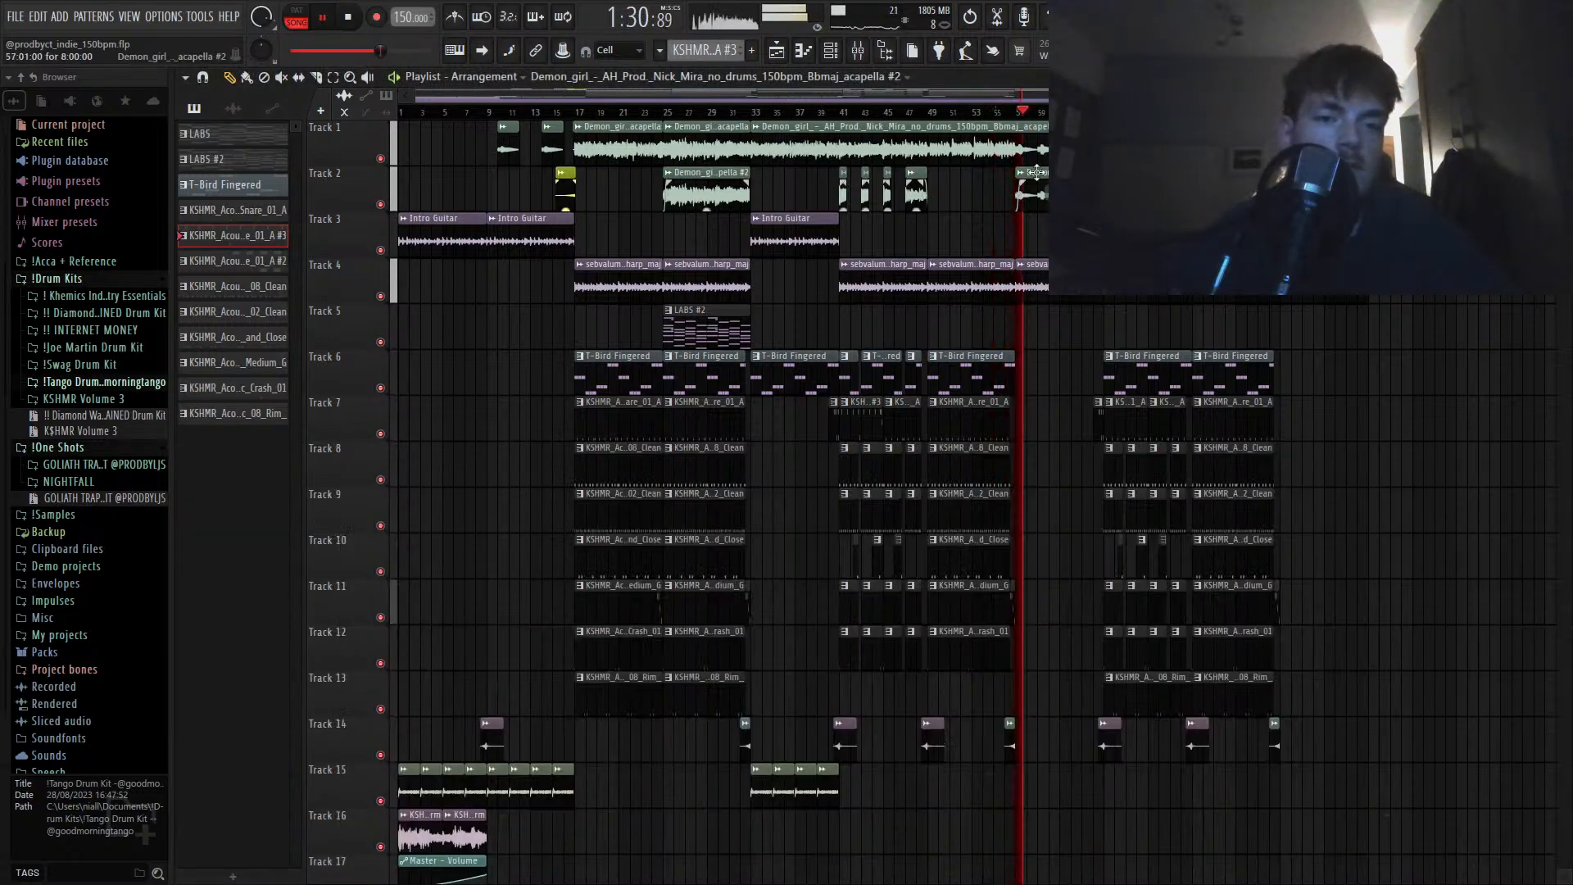
pyautogui.scroll(6, 1016, 237)
pyautogui.scroll(2, 1016, 237)
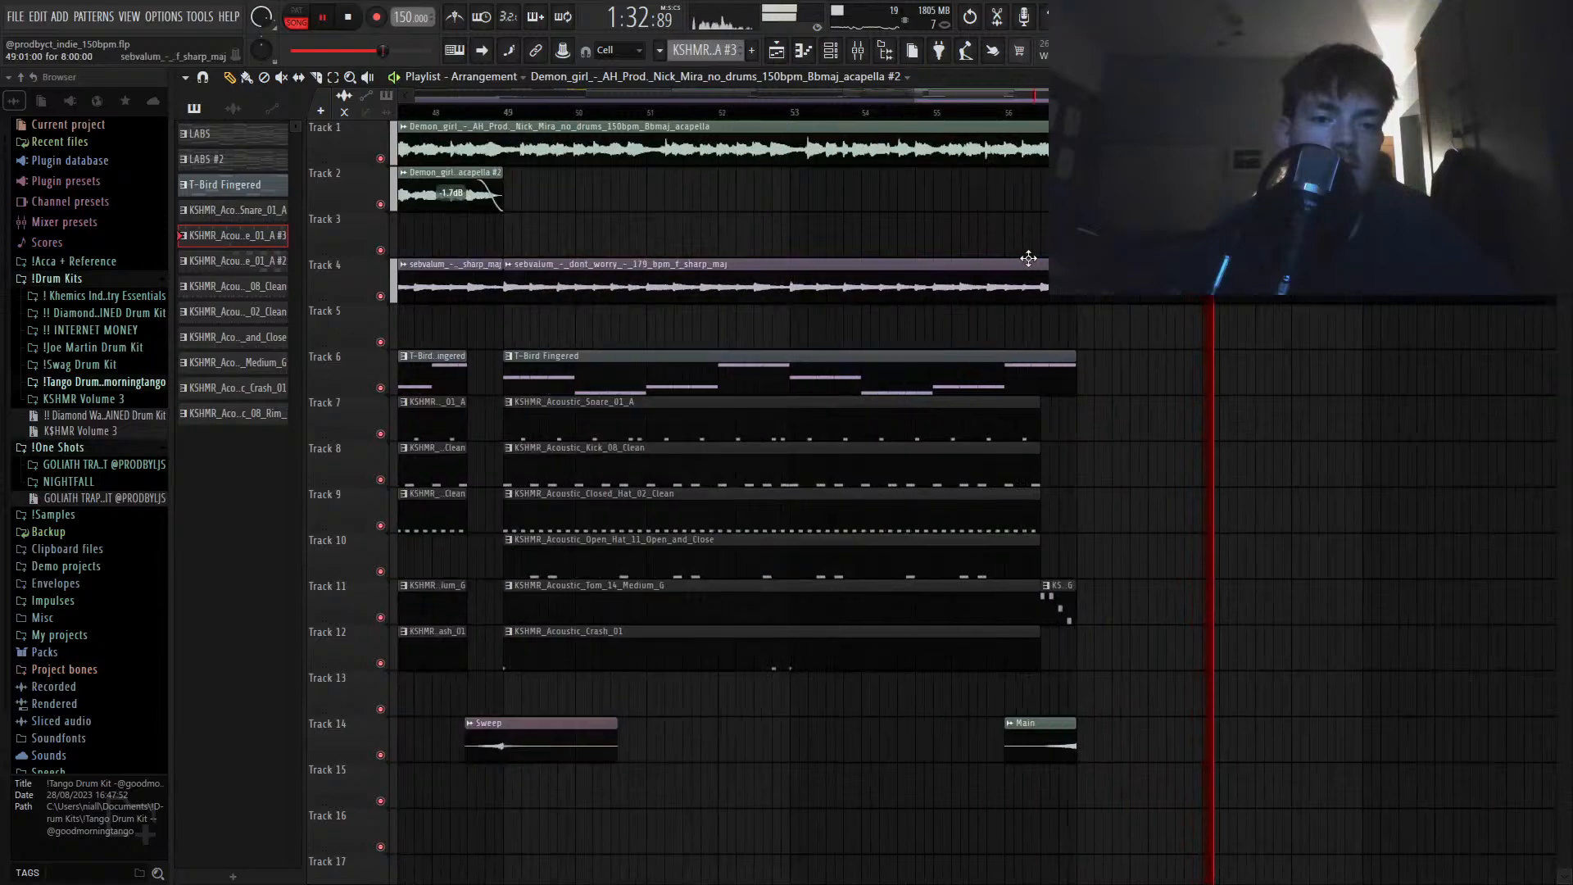
pyautogui.scroll(-5, 975, 499)
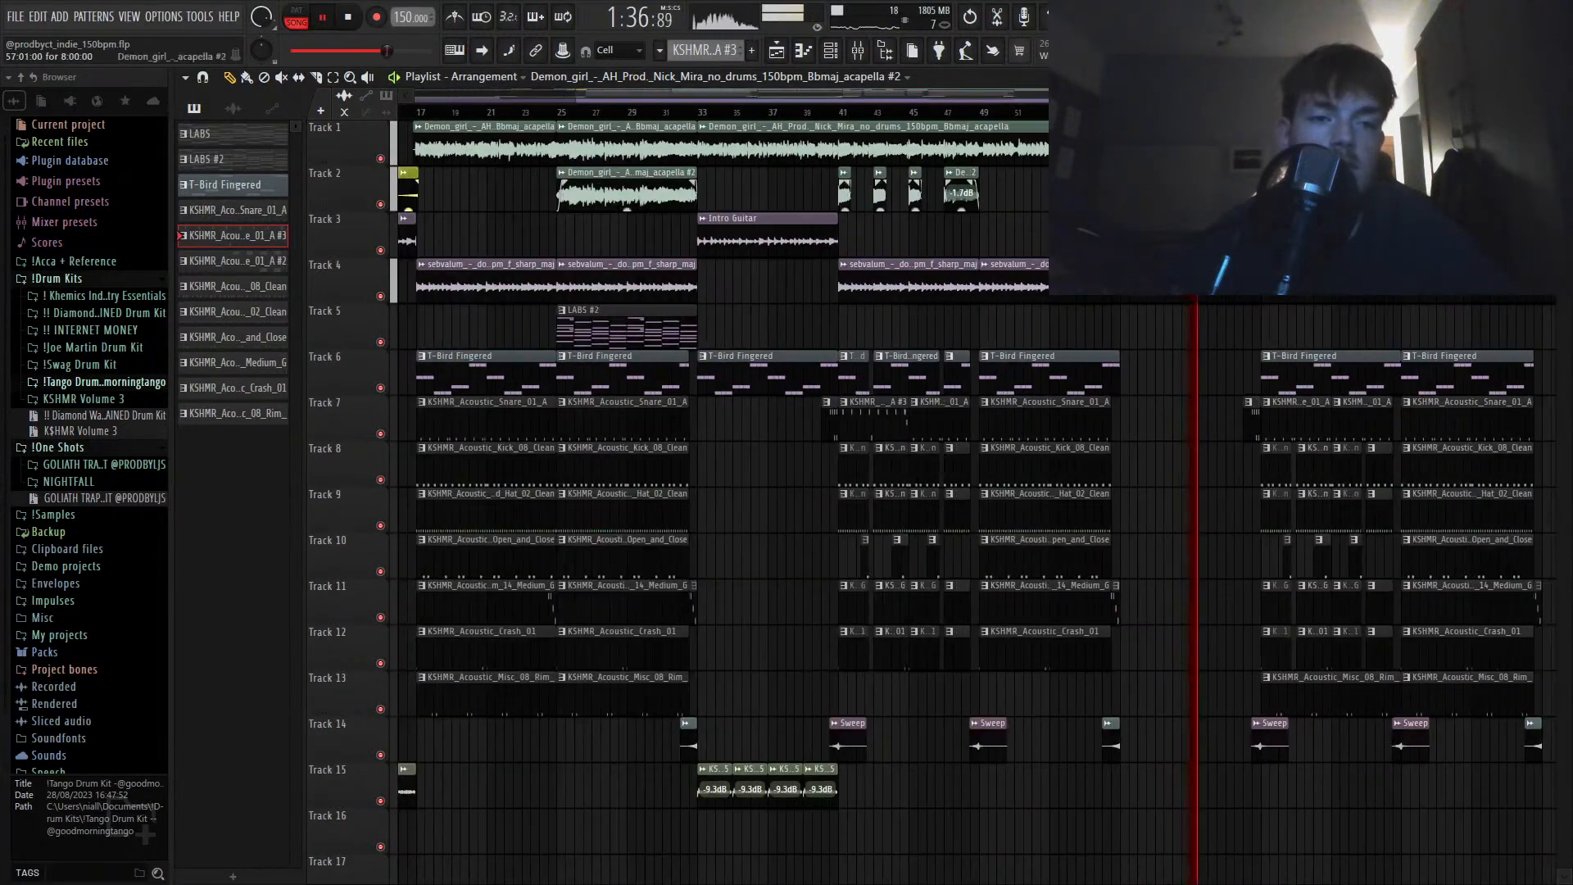
pyautogui.doubleClick(1155, 194)
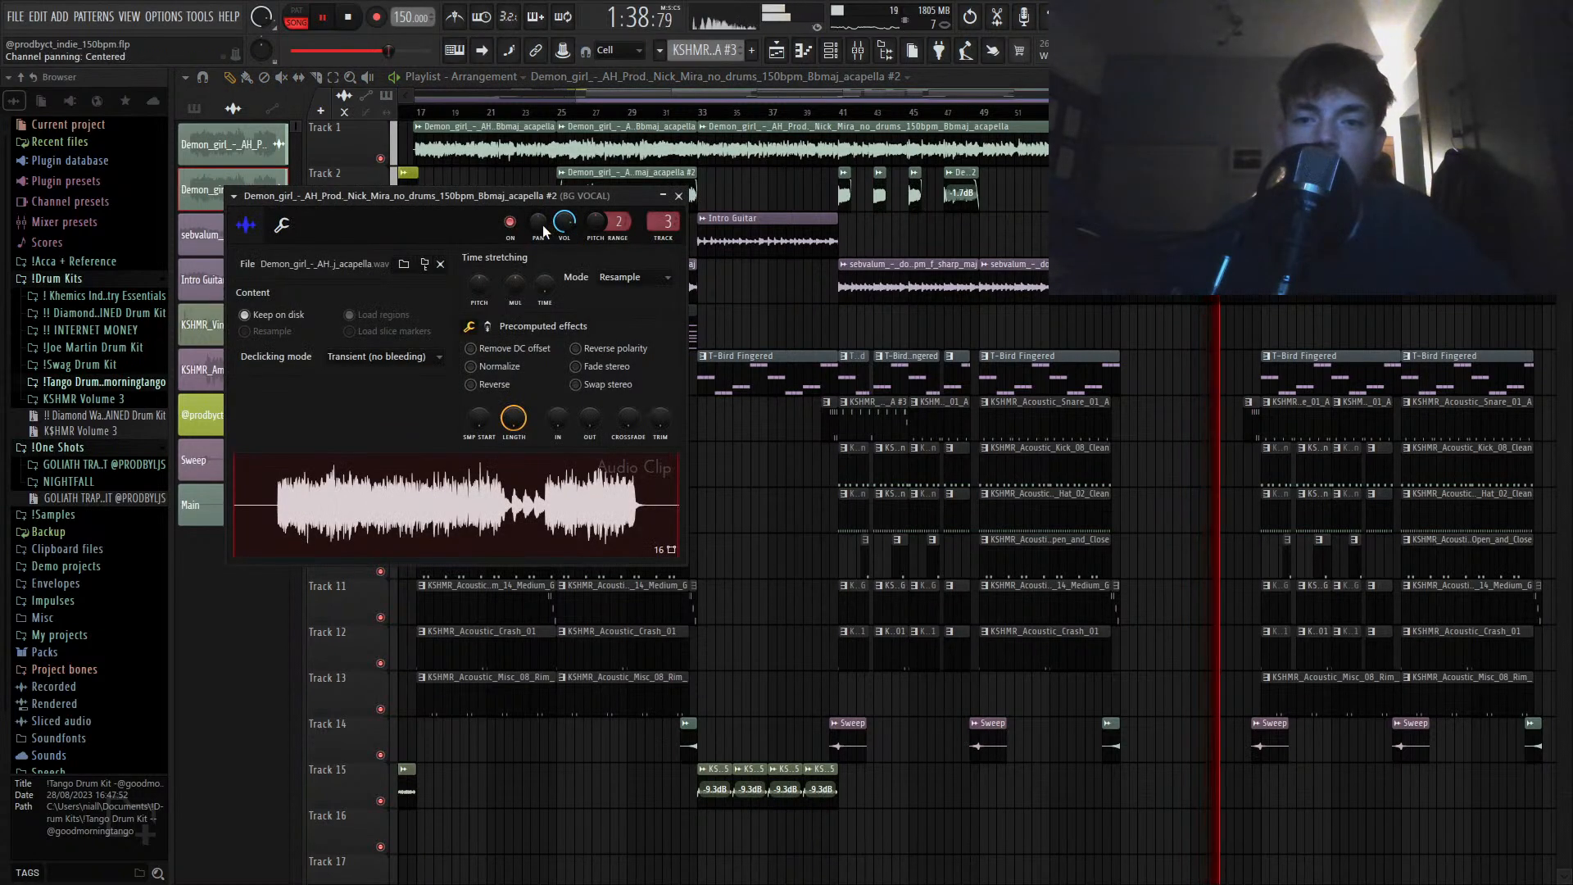
pyautogui.moveTo(540, 225); pyautogui.dragTo(533, 229)
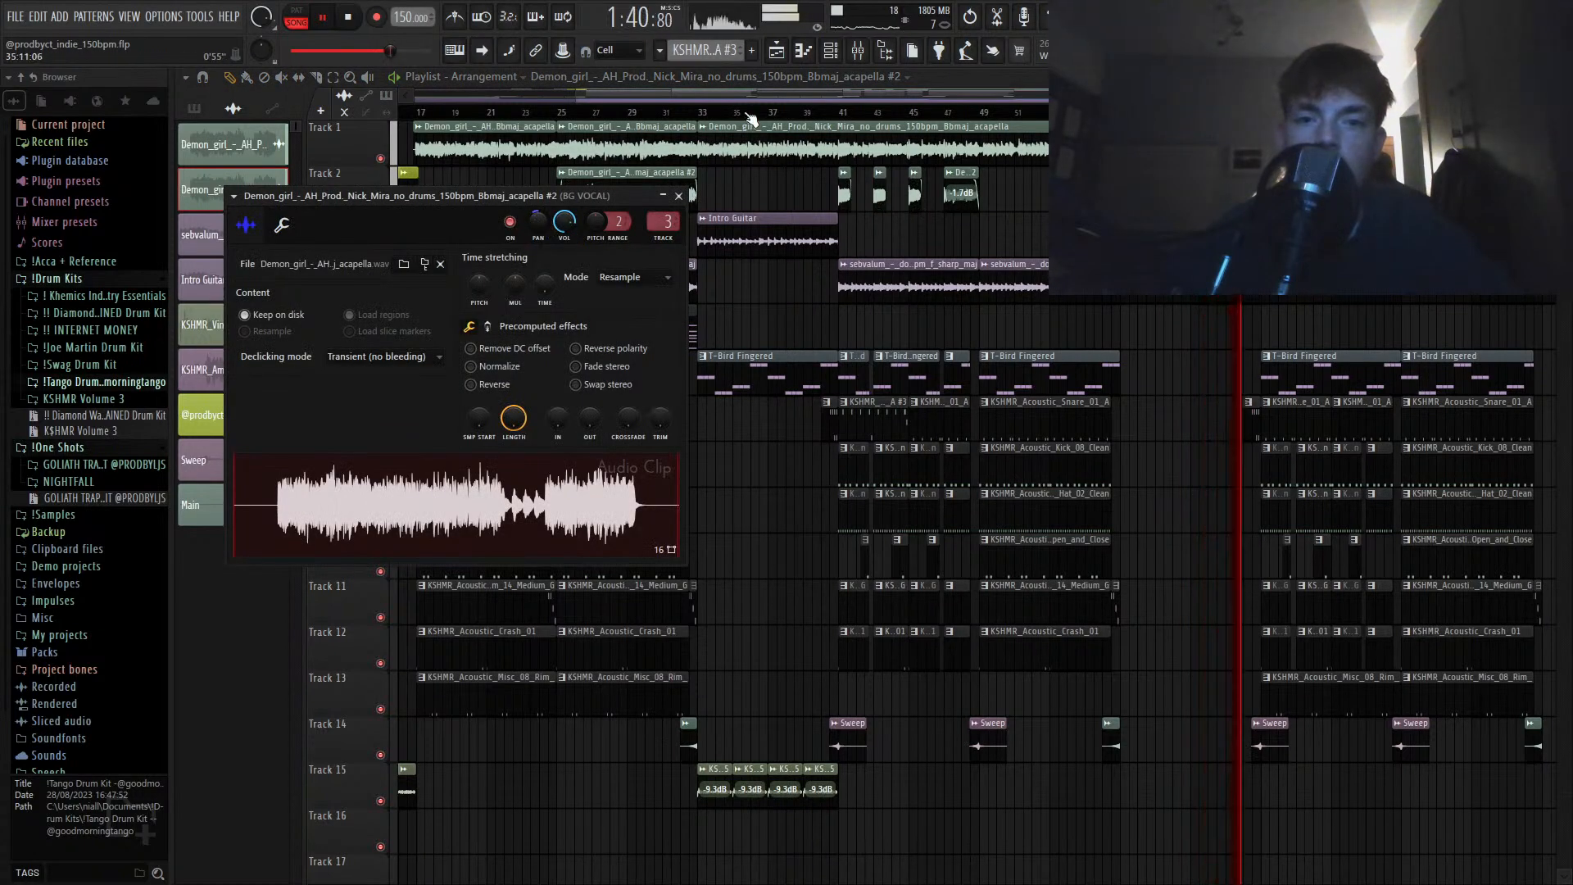
pyautogui.press('F9')
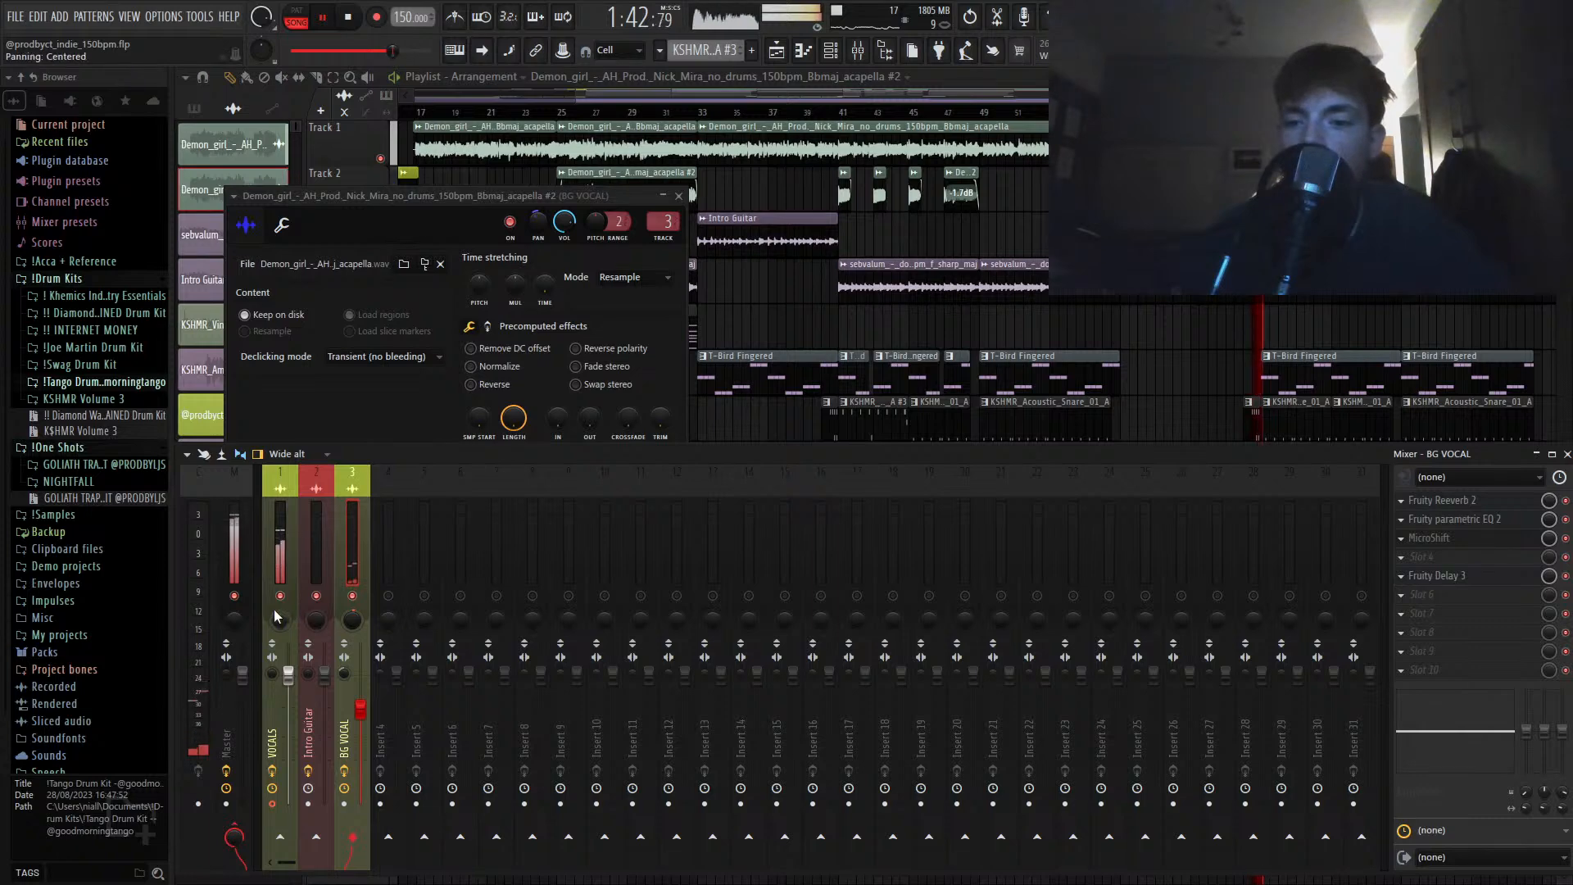
pyautogui.click(948, 86)
# Step: Copy the short KSHMR_Acoustic_Tom_14_Medium_G fill before bar 57 on Track 11 to just before bar 65 and play it back
pyautogui.scroll(-2, 947, 85)
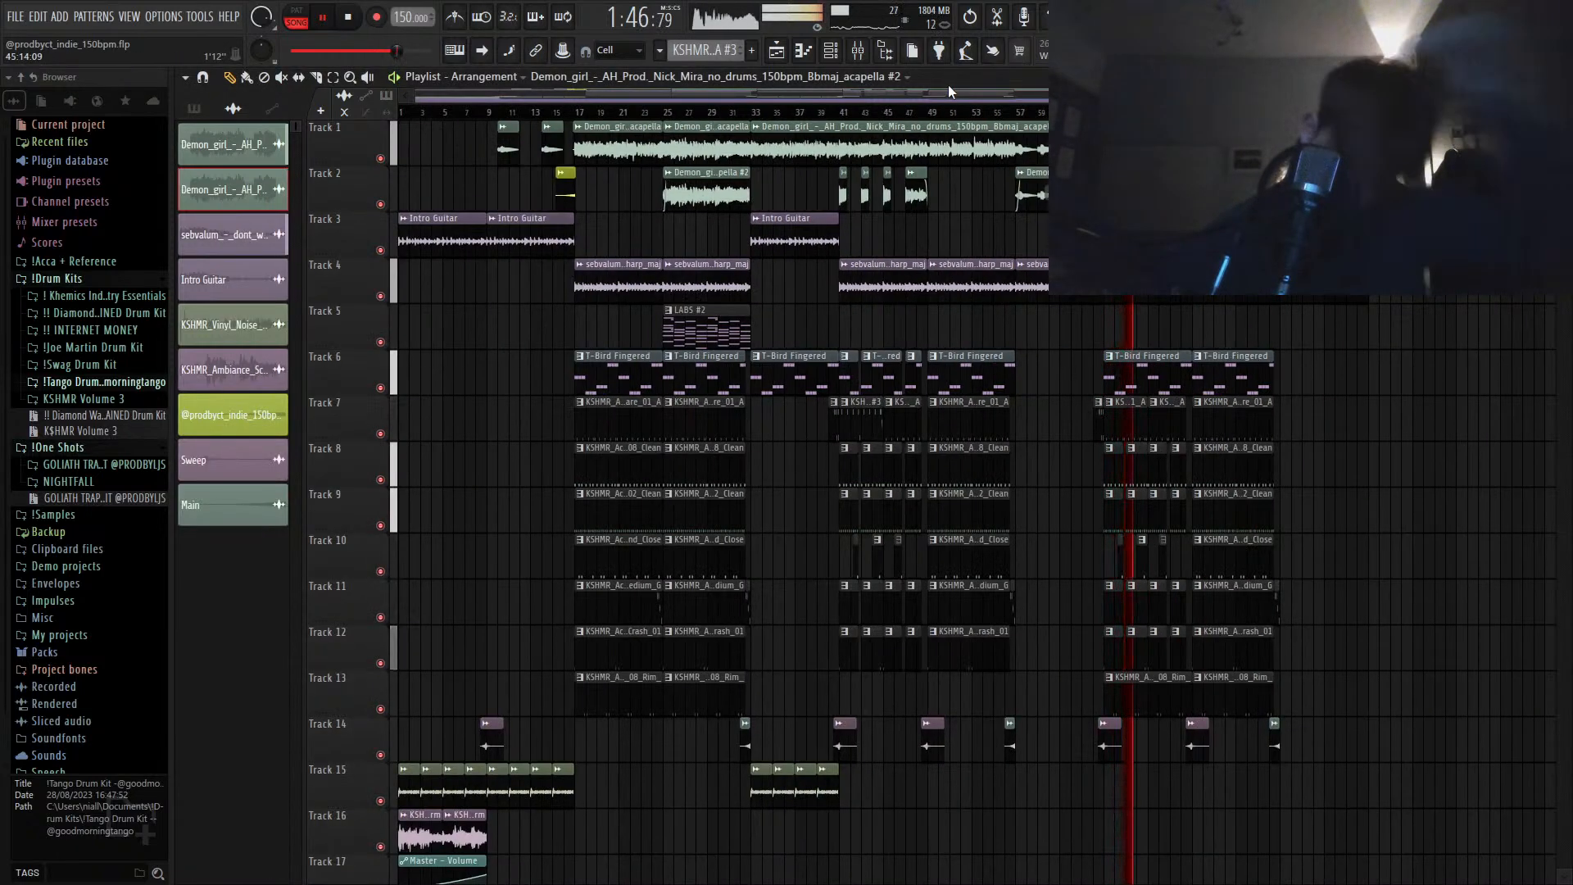
pyautogui.scroll(2, 1045, 566)
pyautogui.scroll(2, 1040, 567)
pyautogui.moveTo(1014, 559); pyautogui.dragTo(1297, 573)
pyautogui.scroll(4, 1289, 538)
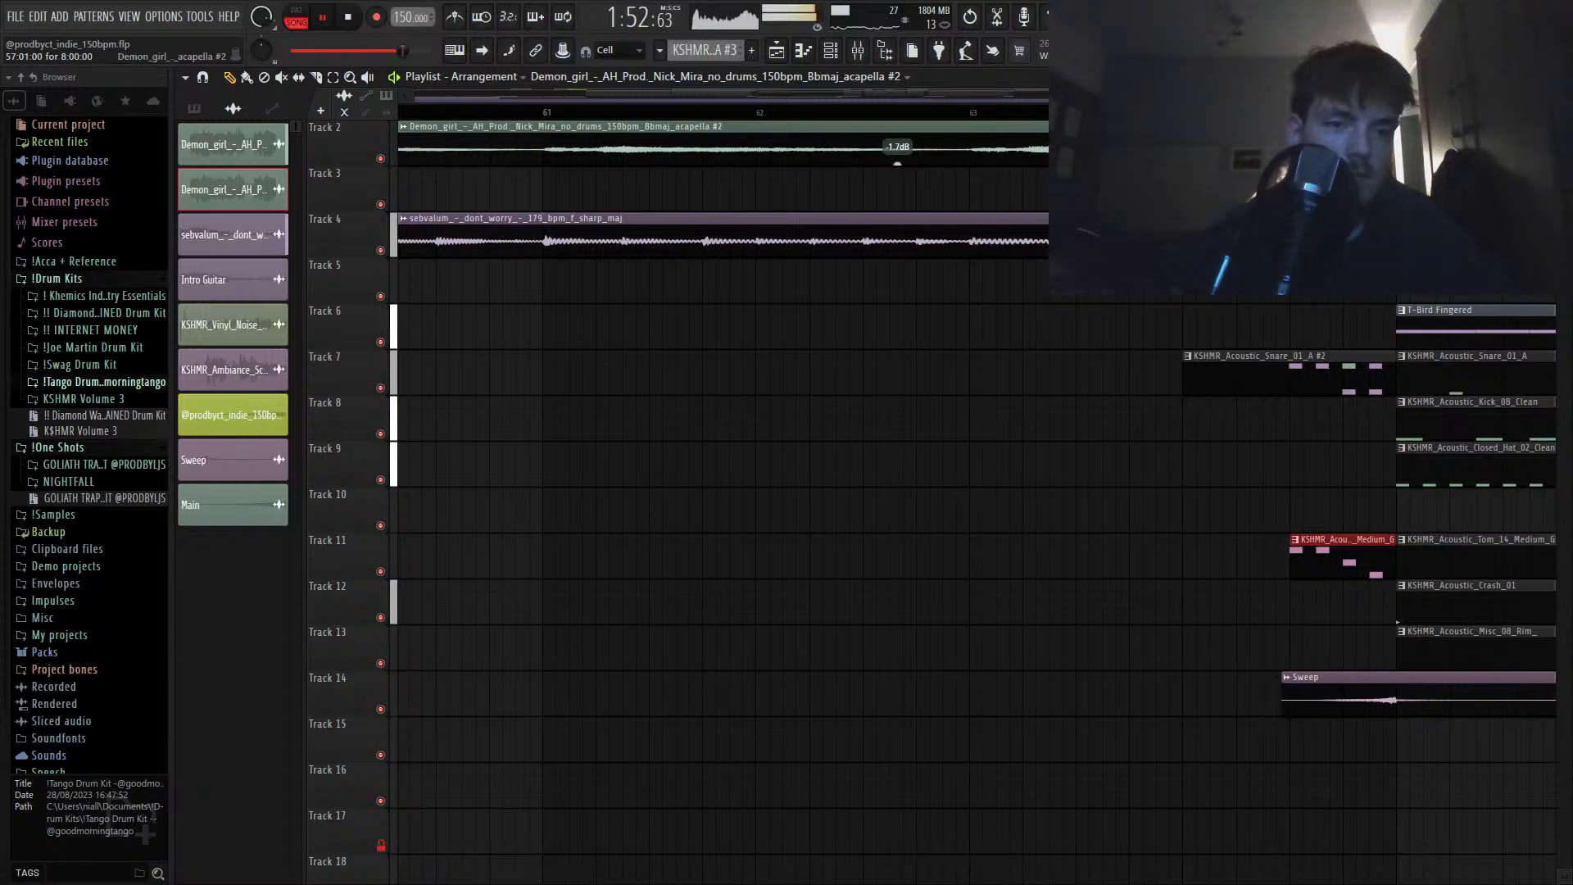
pyautogui.click(1115, 113)
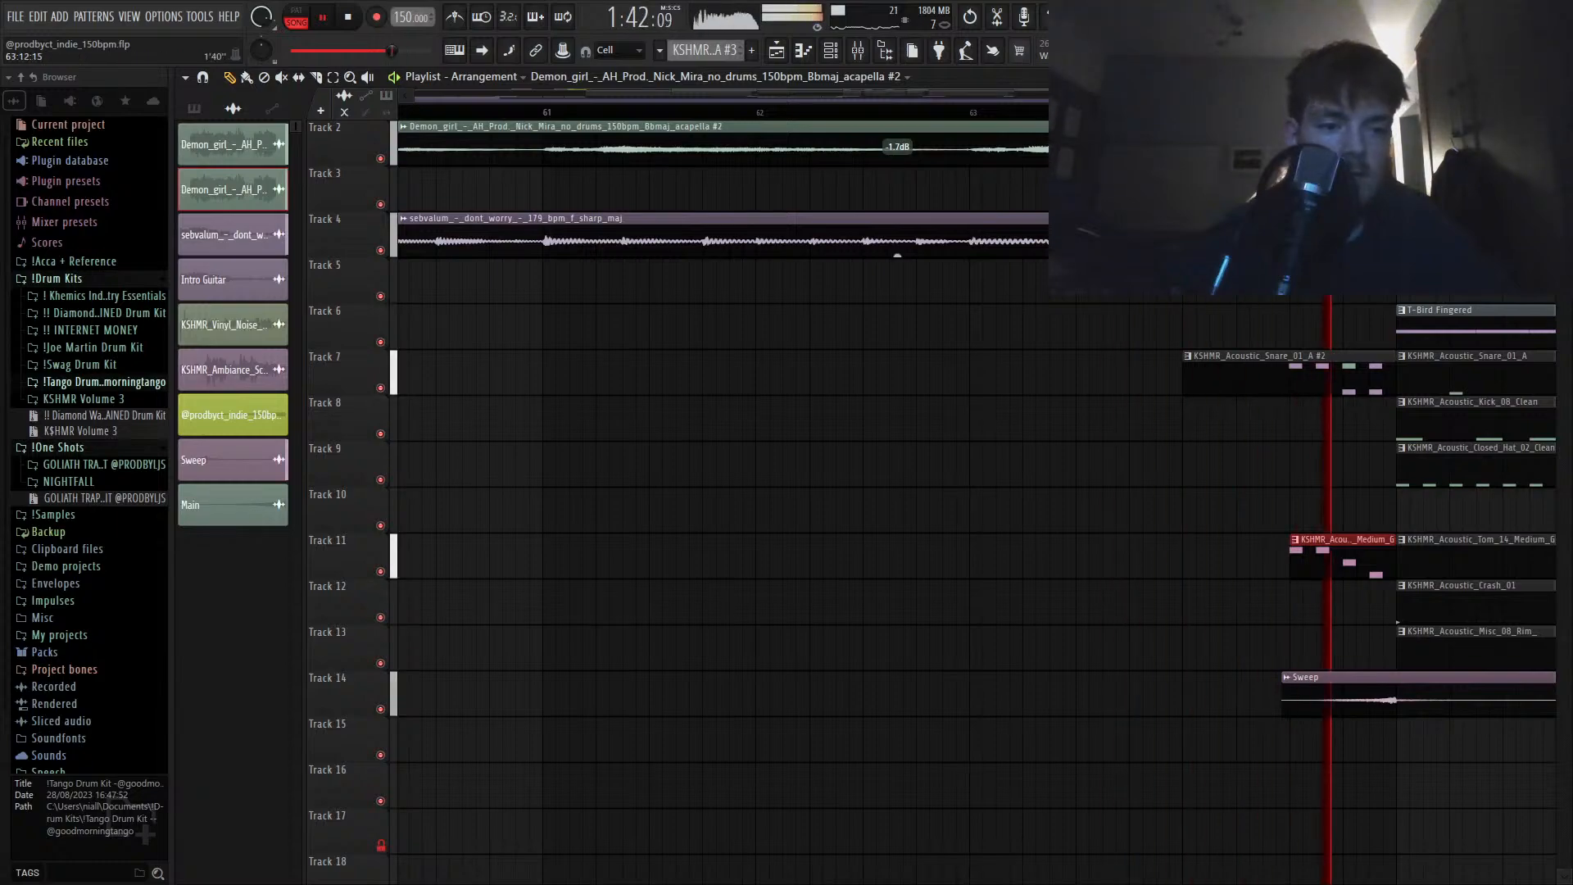
# Step: Adjust the Sweep sample's channel volume and play back the transition into bar 65
pyautogui.scroll(-8, 1159, 322)
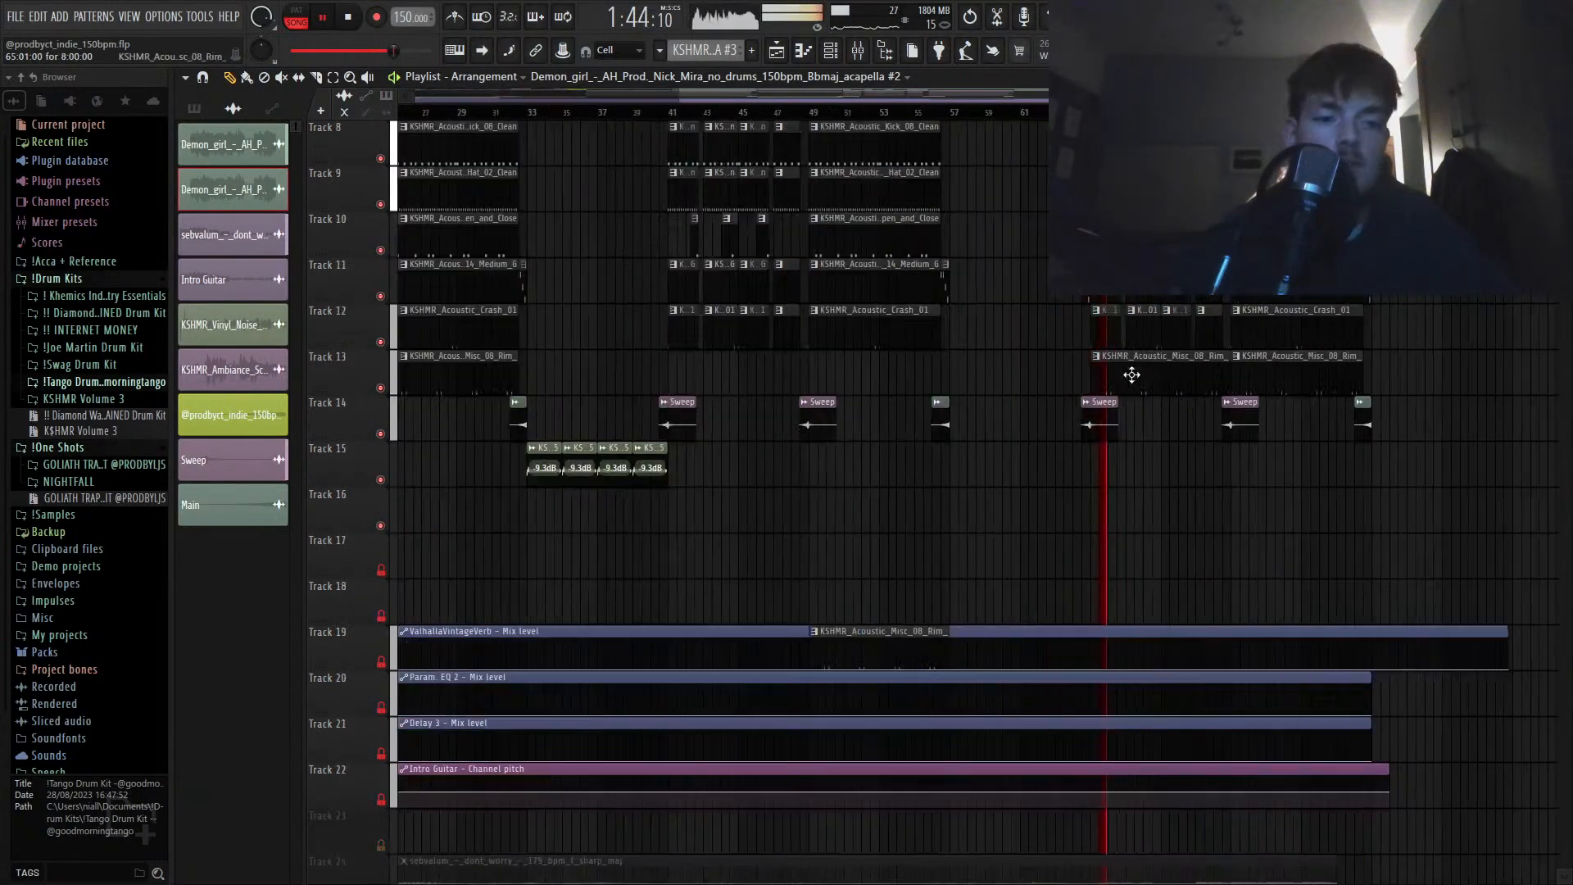
pyautogui.scroll(3, 1131, 375)
pyautogui.doubleClick(1075, 428)
pyautogui.press('space')
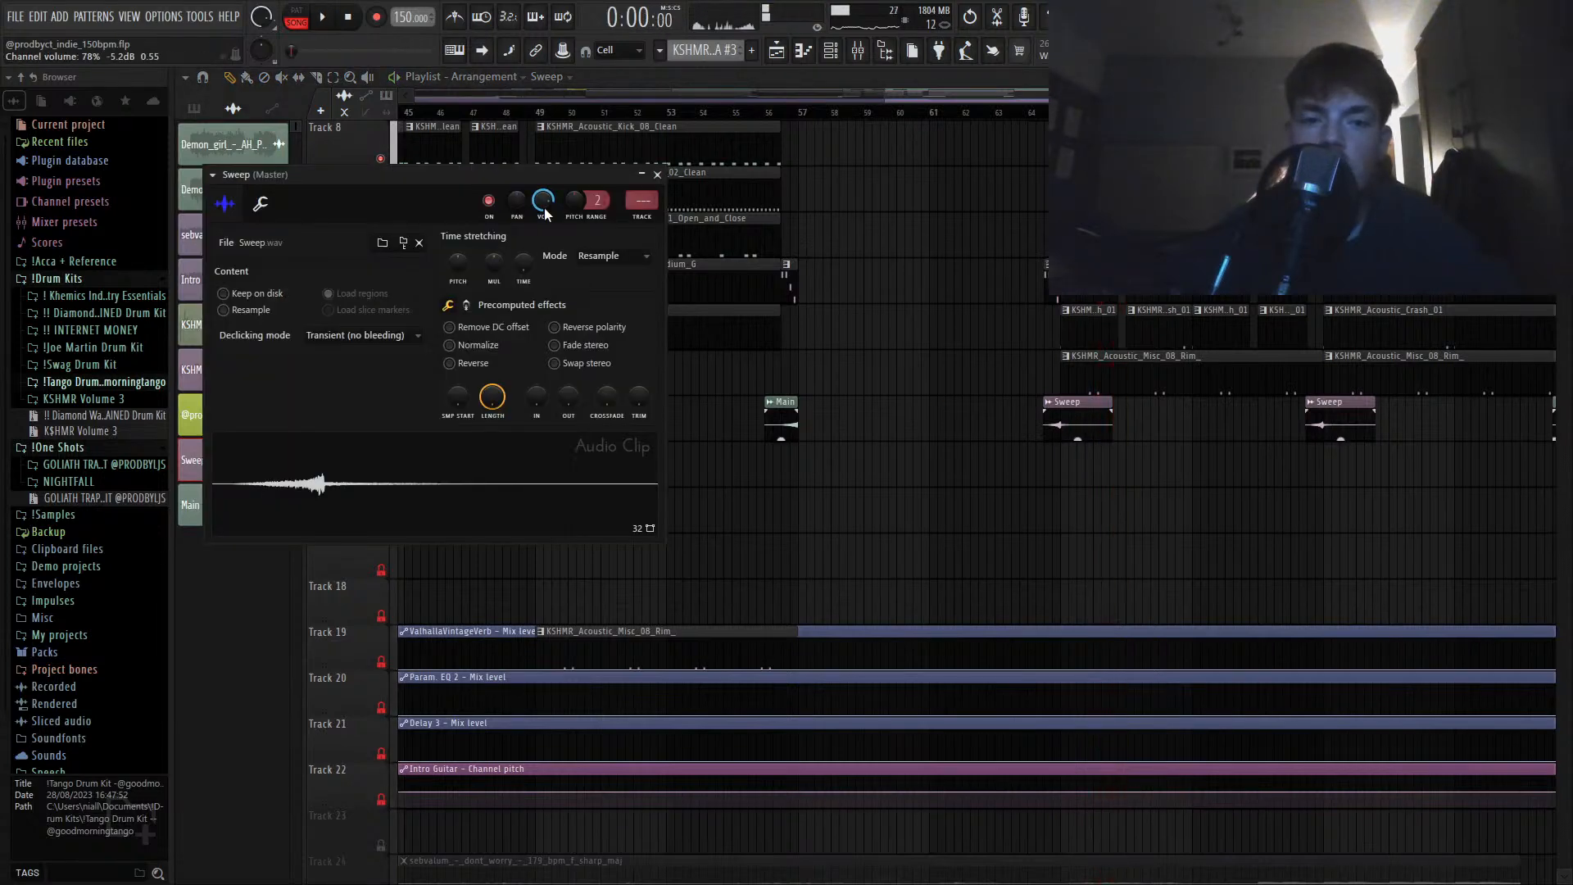
pyautogui.scroll(3, 544, 208)
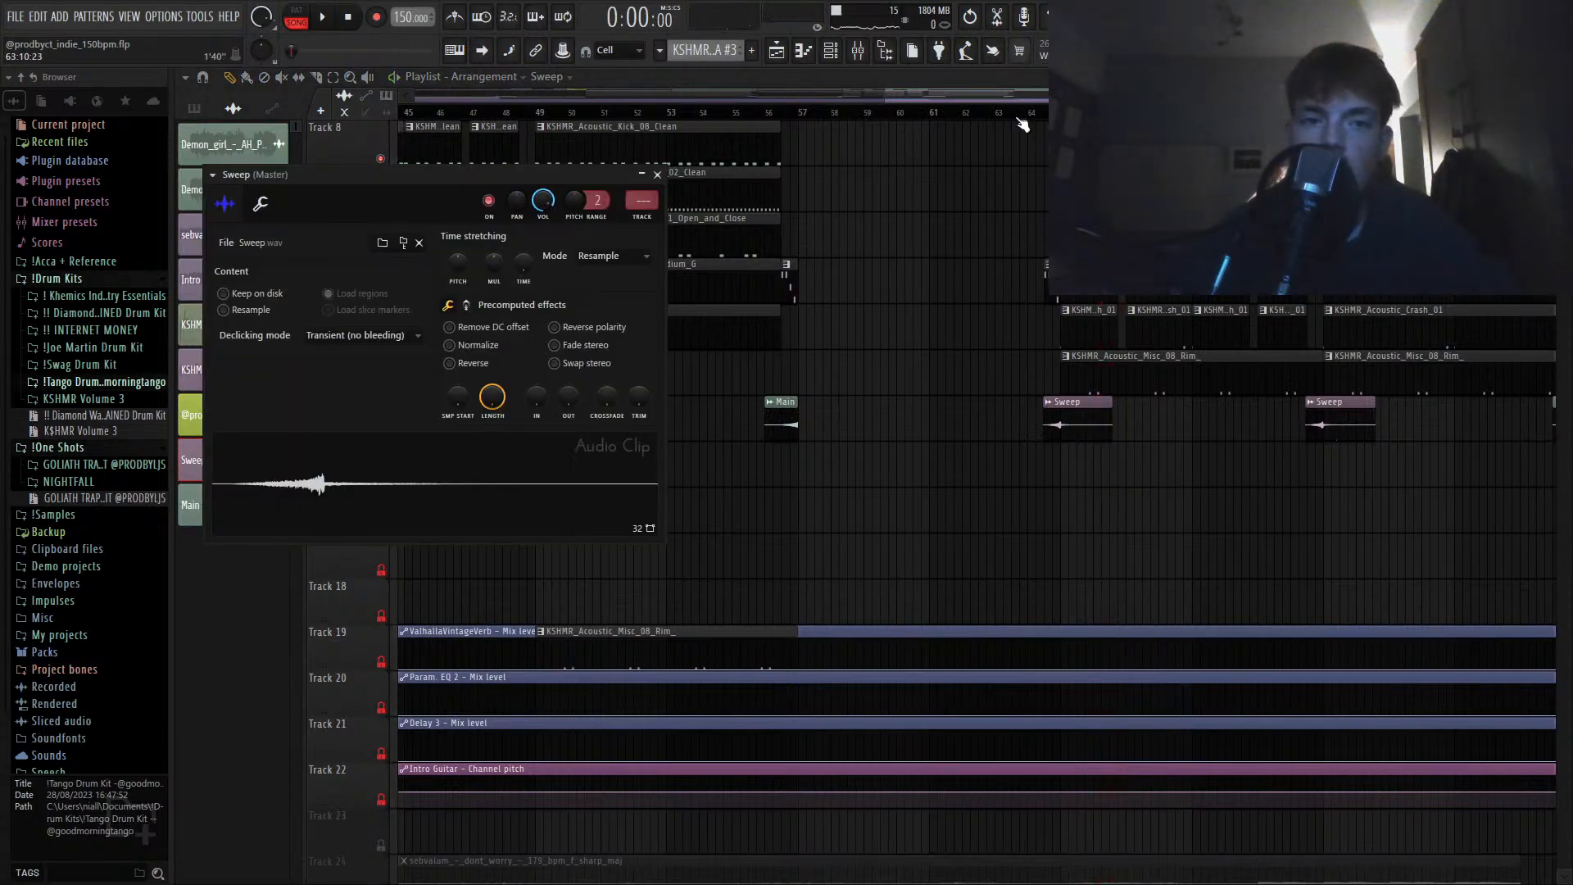
pyautogui.click(1020, 116)
pyautogui.press('space')
pyautogui.scroll(5, 1069, 182)
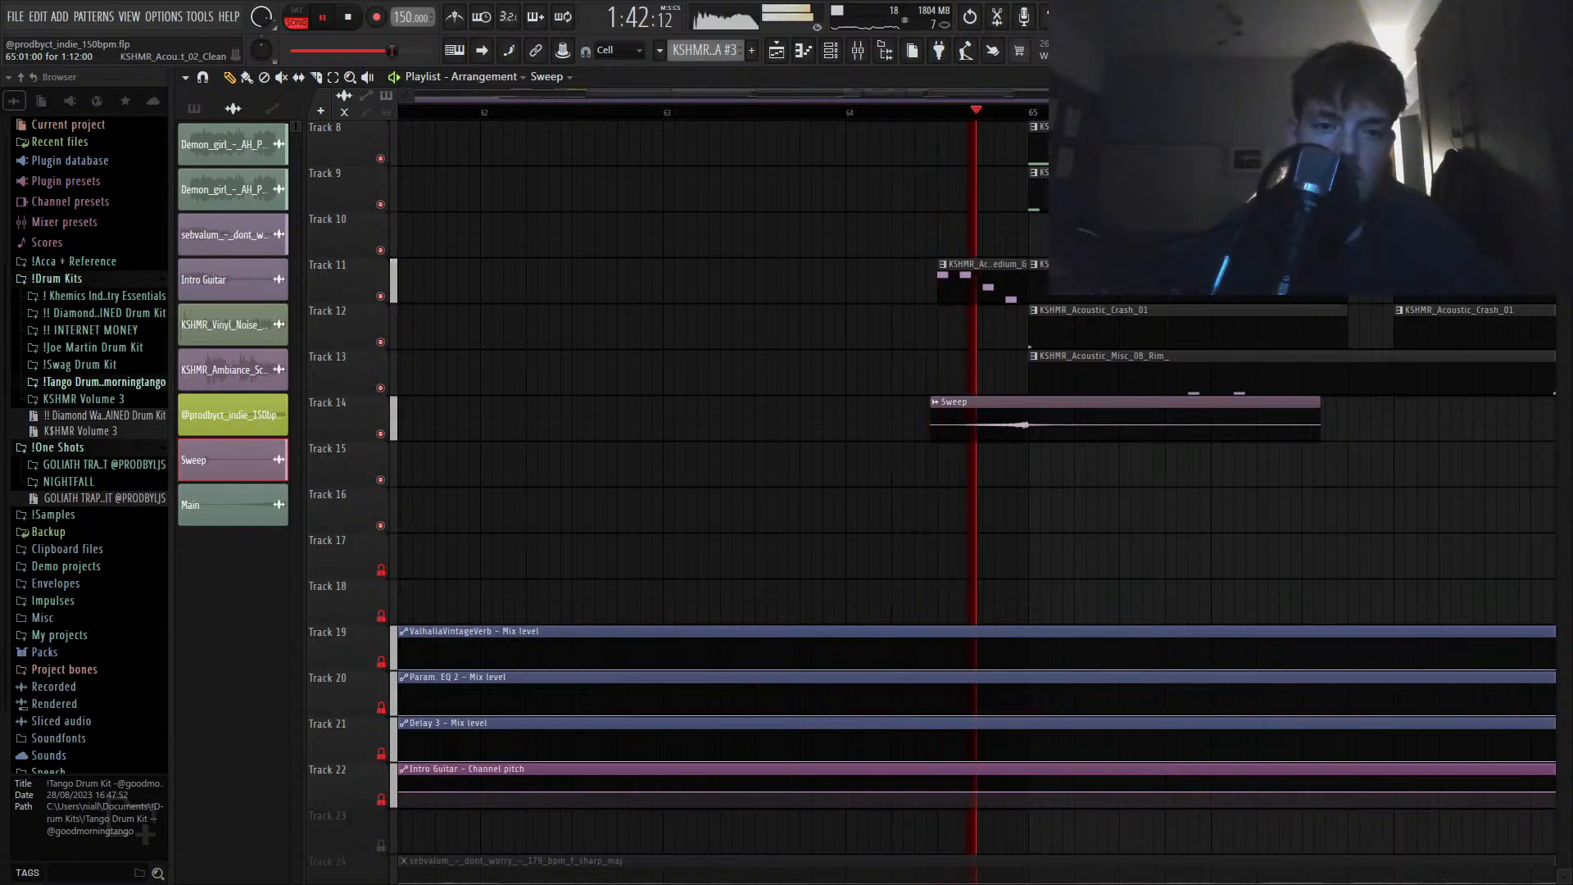
pyautogui.scroll(-10, 1057, 358)
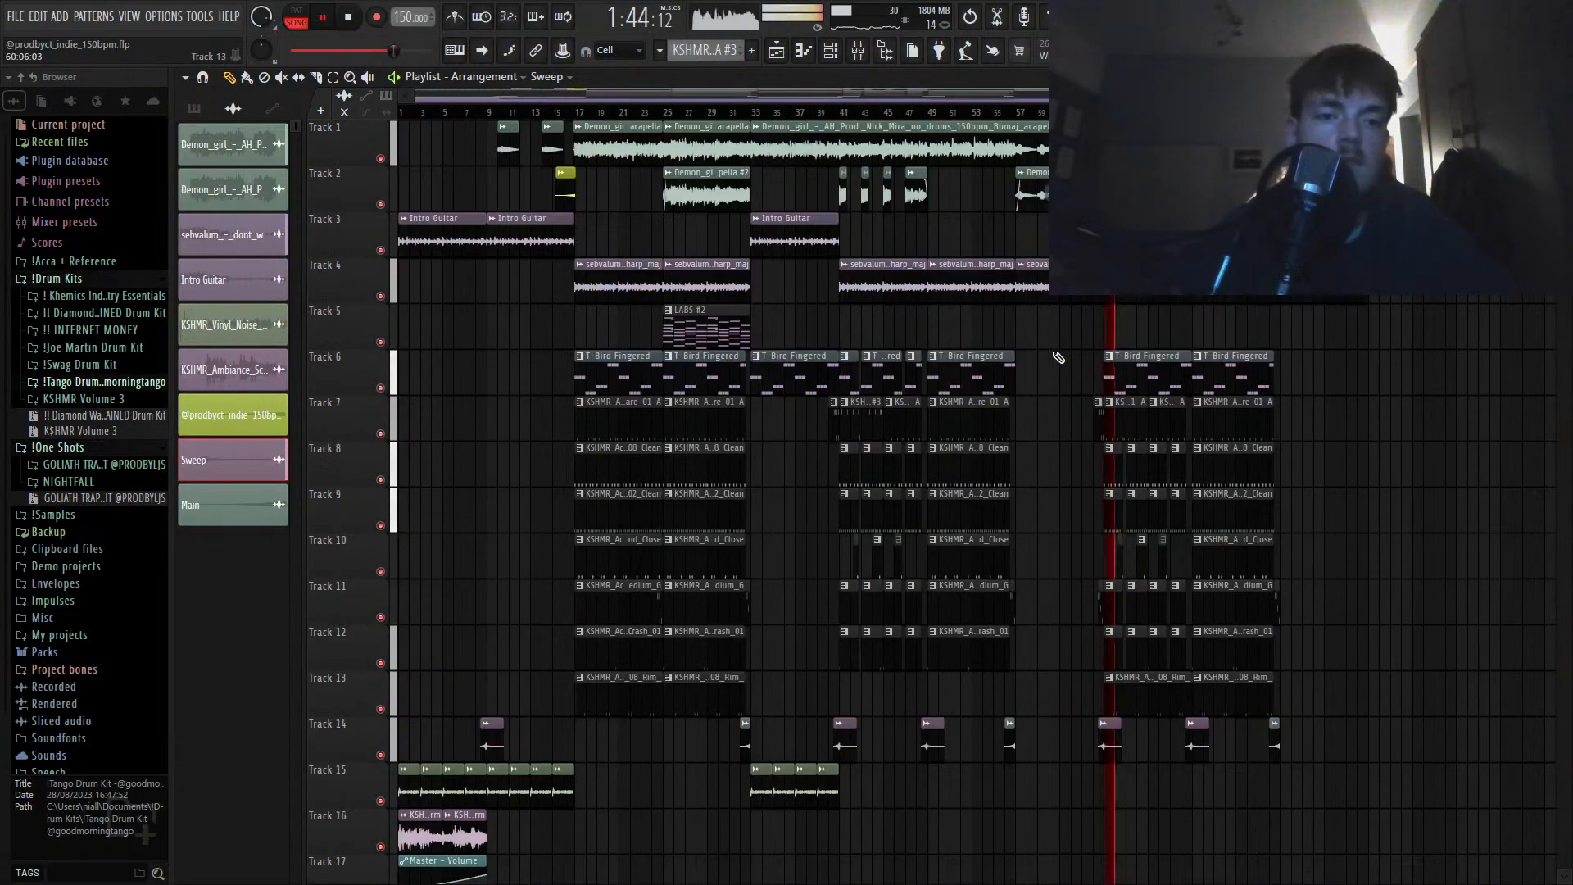
# Step: Examine the chord notes of the LABS #2 clip at bar 25 on Track 5
pyautogui.scroll(4, 1058, 358)
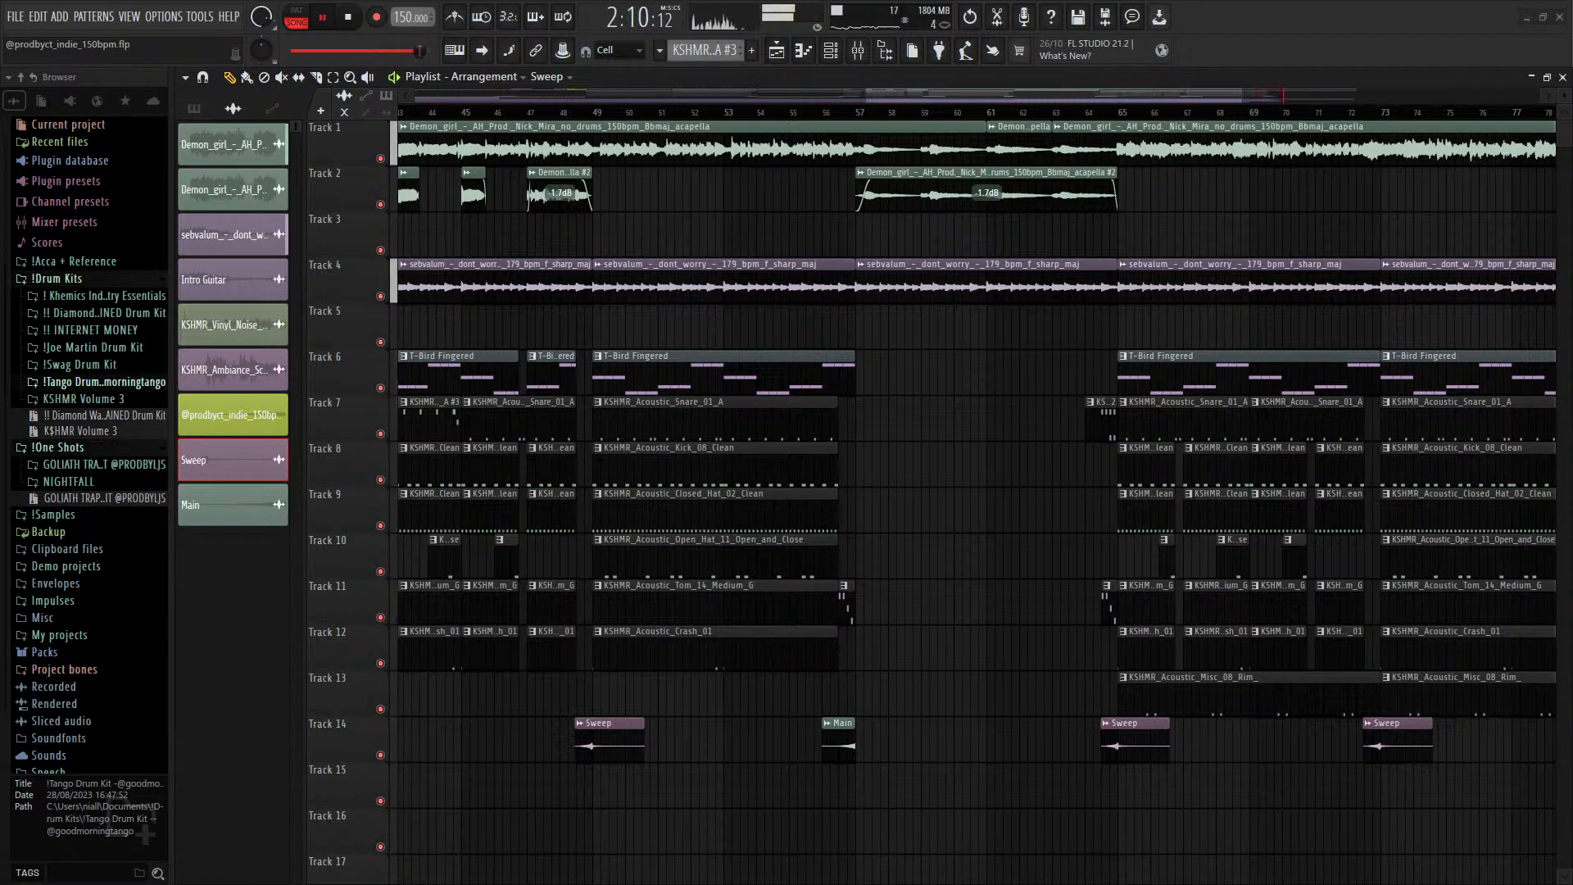
pyautogui.scroll(-3, 1093, 282)
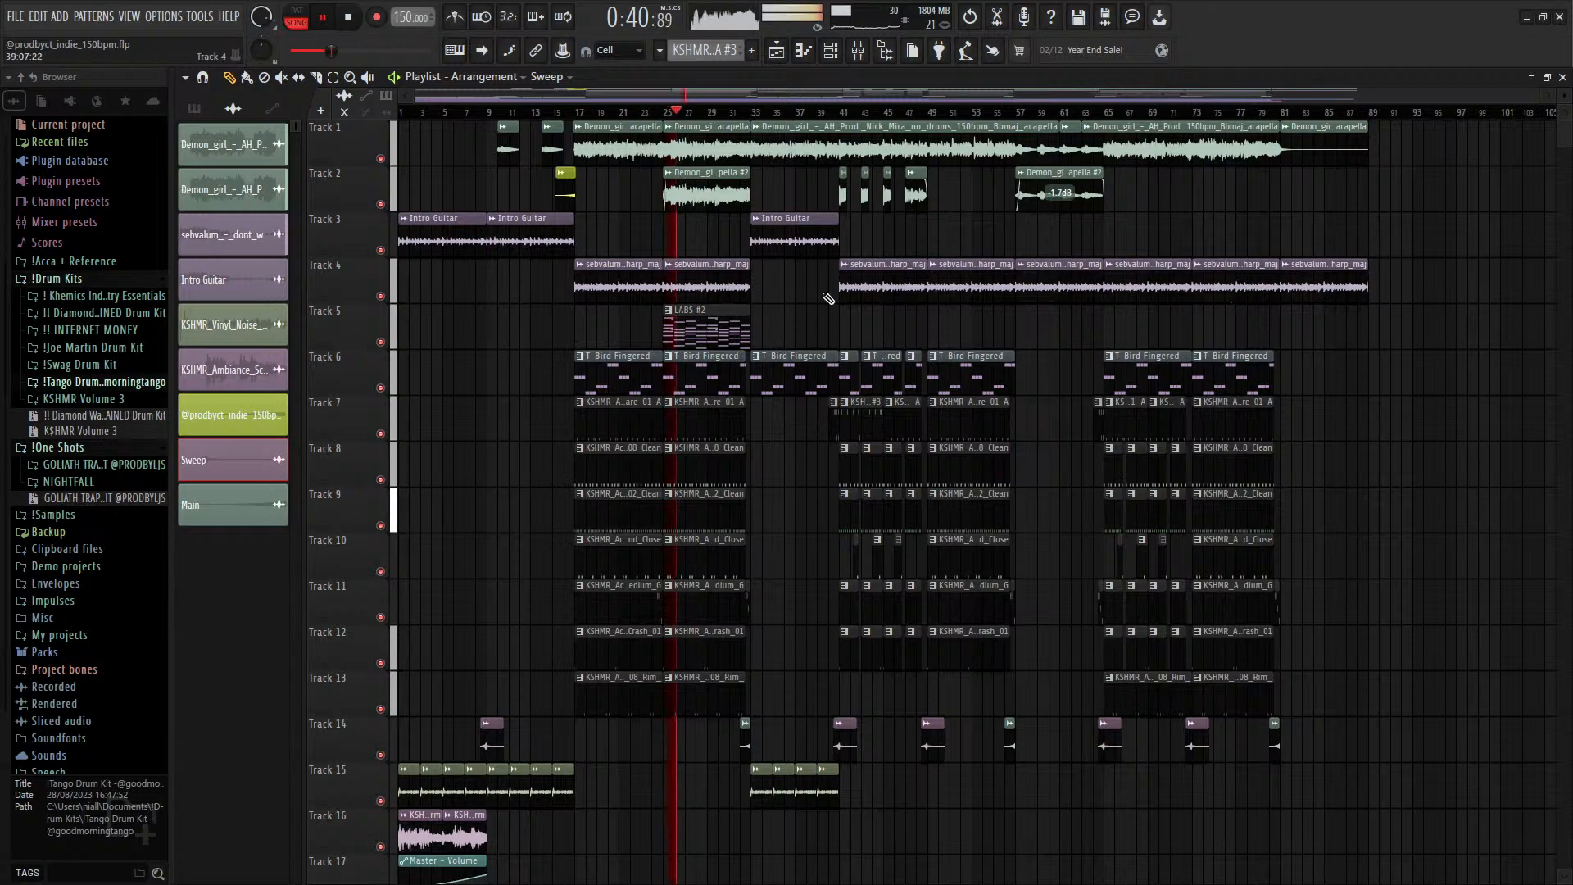
pyautogui.moveTo(792, 318); pyautogui.dragTo(701, 326)
pyautogui.doubleClick(701, 327)
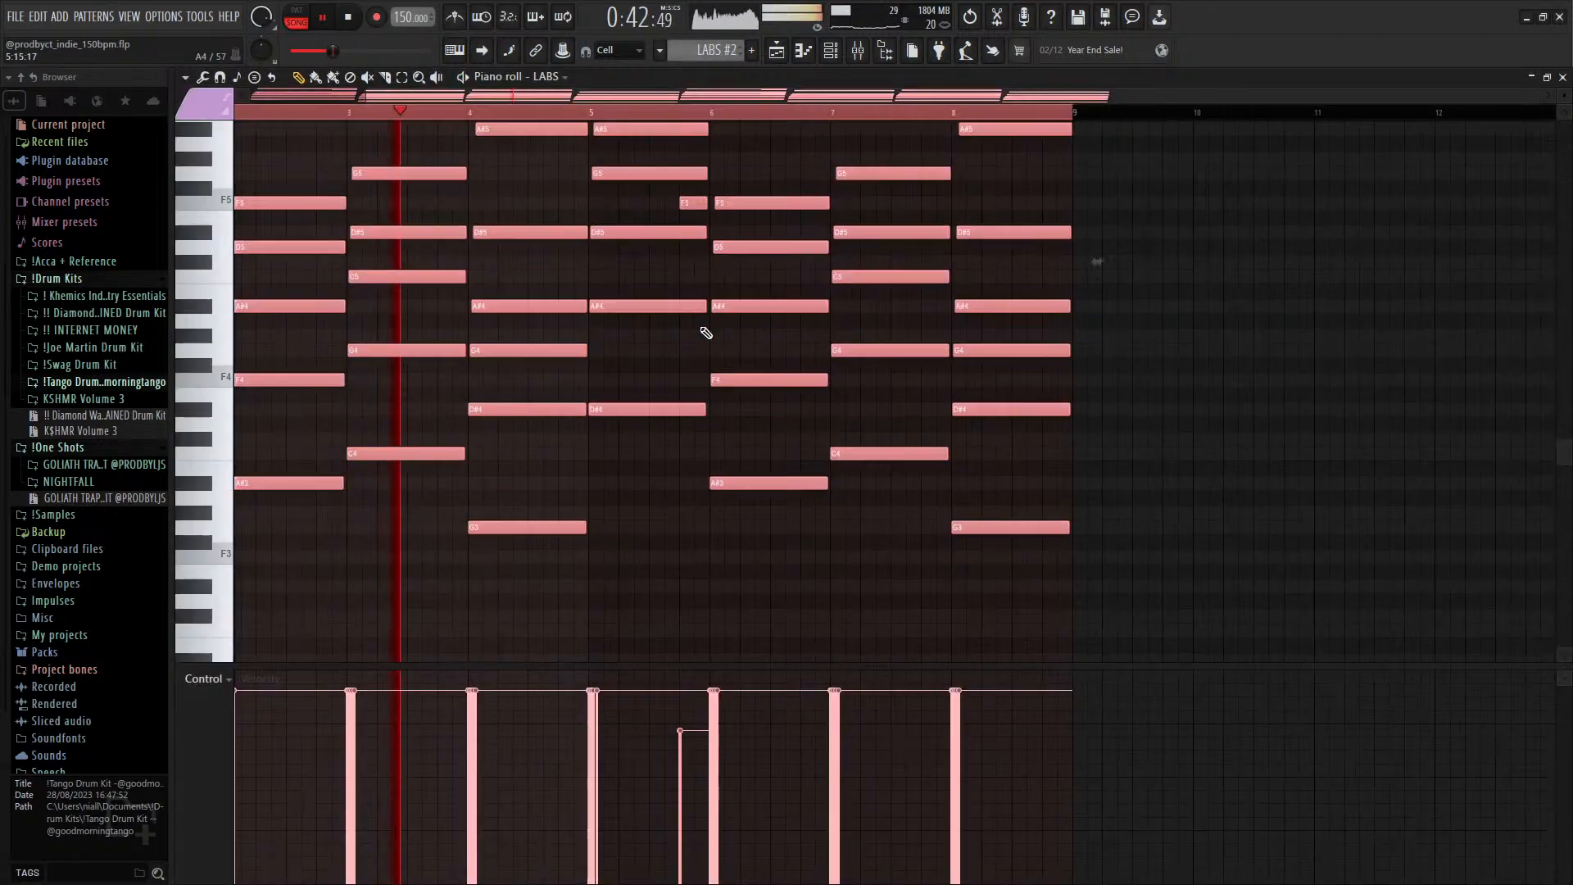
pyautogui.click(776, 52)
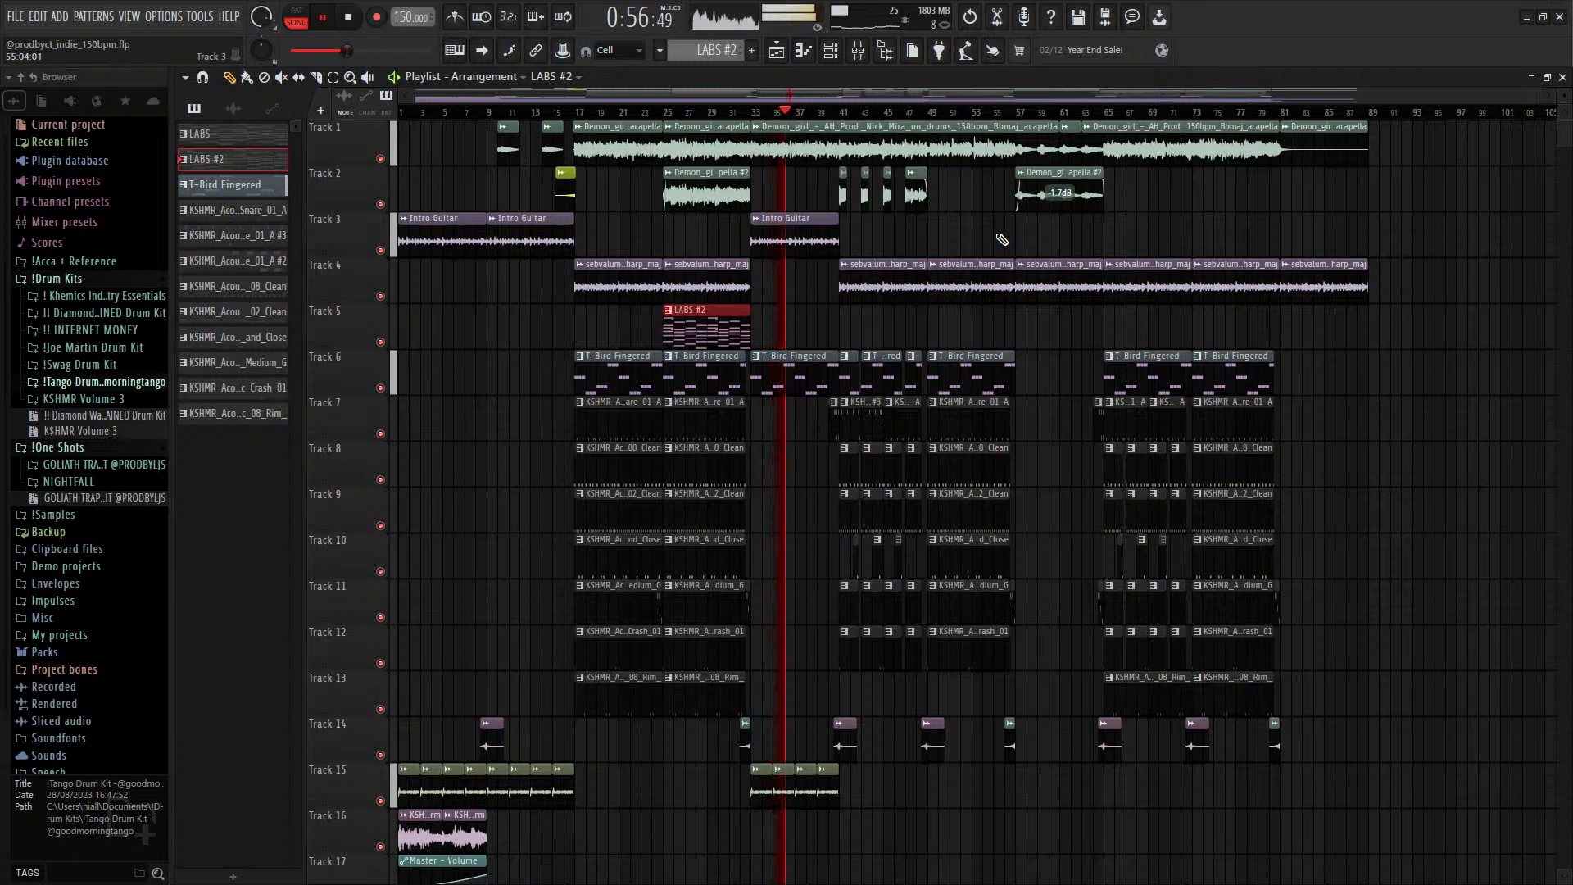
# Step: Solo the Track 1 acapella, play it from about bar 17 and bring the Track 2 background vocals back in
pyautogui.press('space')
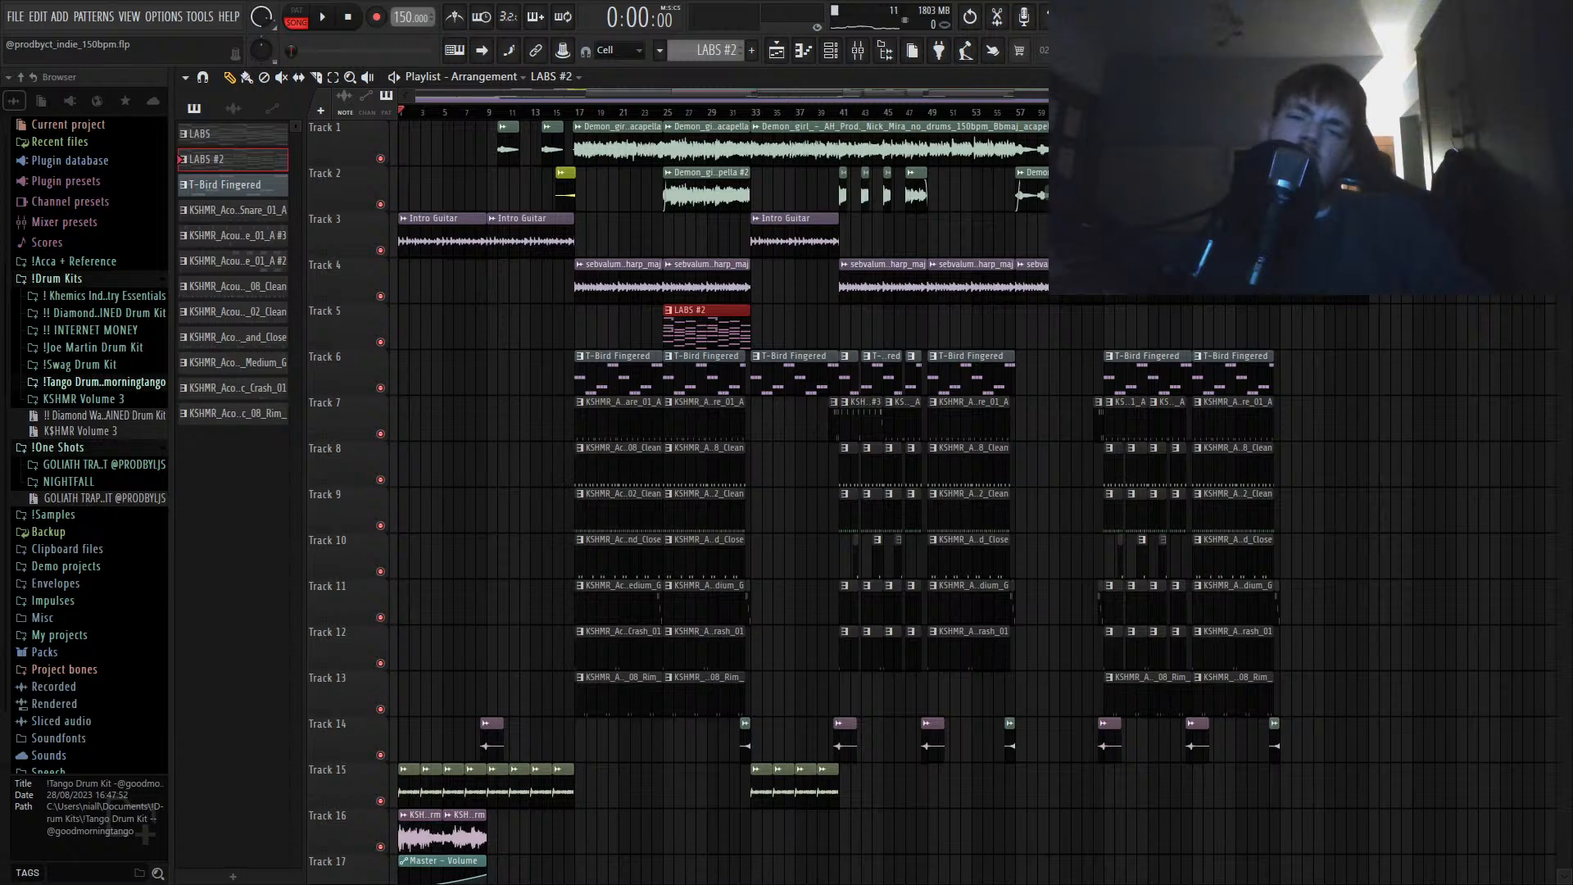
pyautogui.rightClick(381, 158)
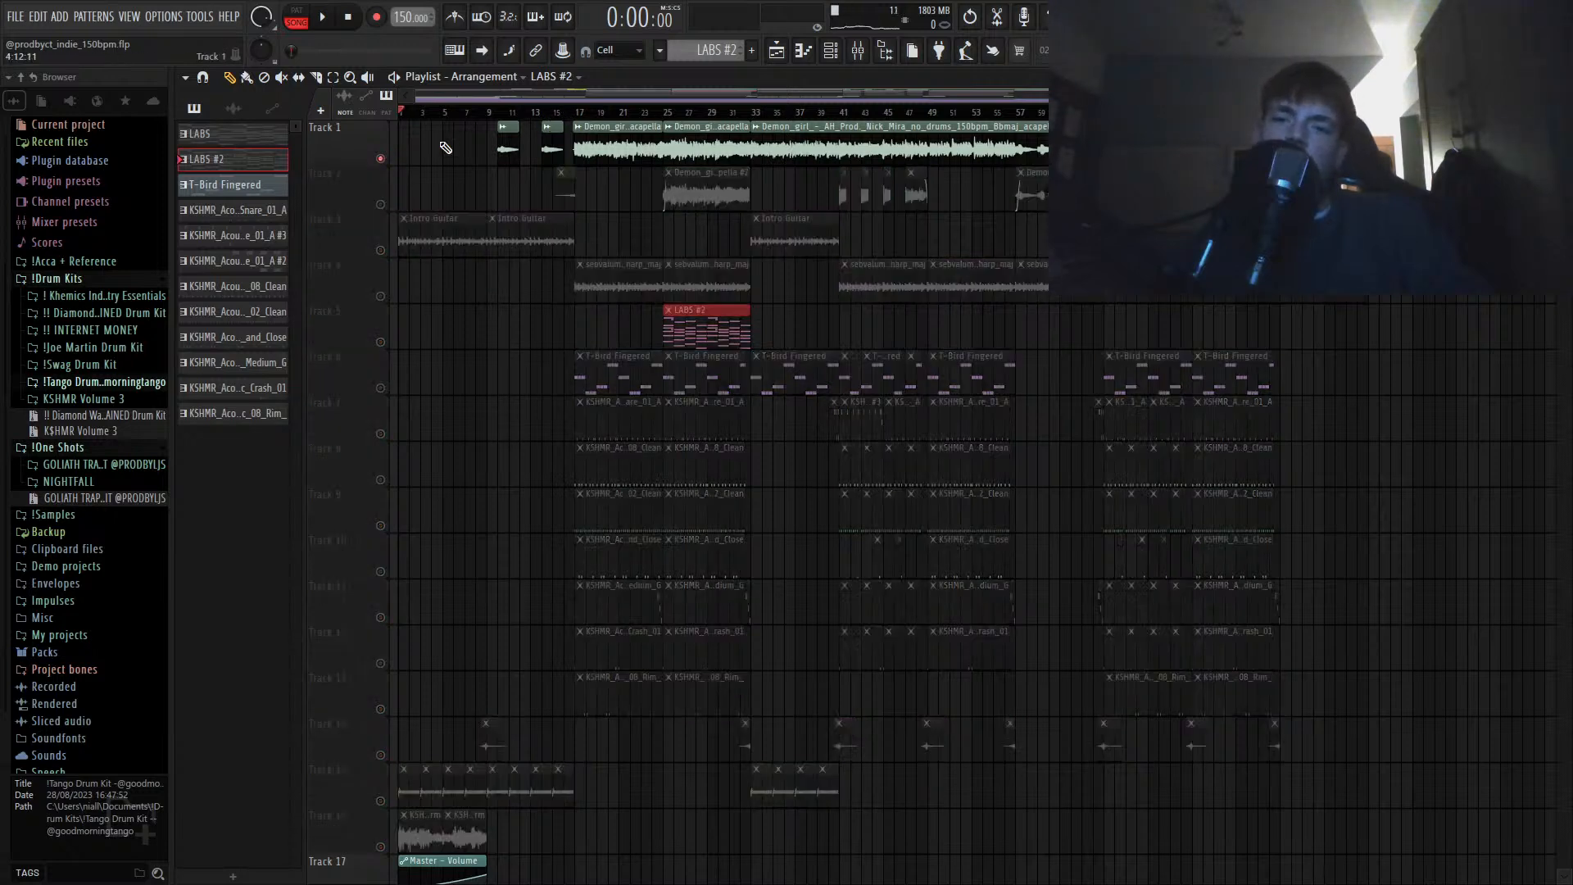
pyautogui.click(576, 115)
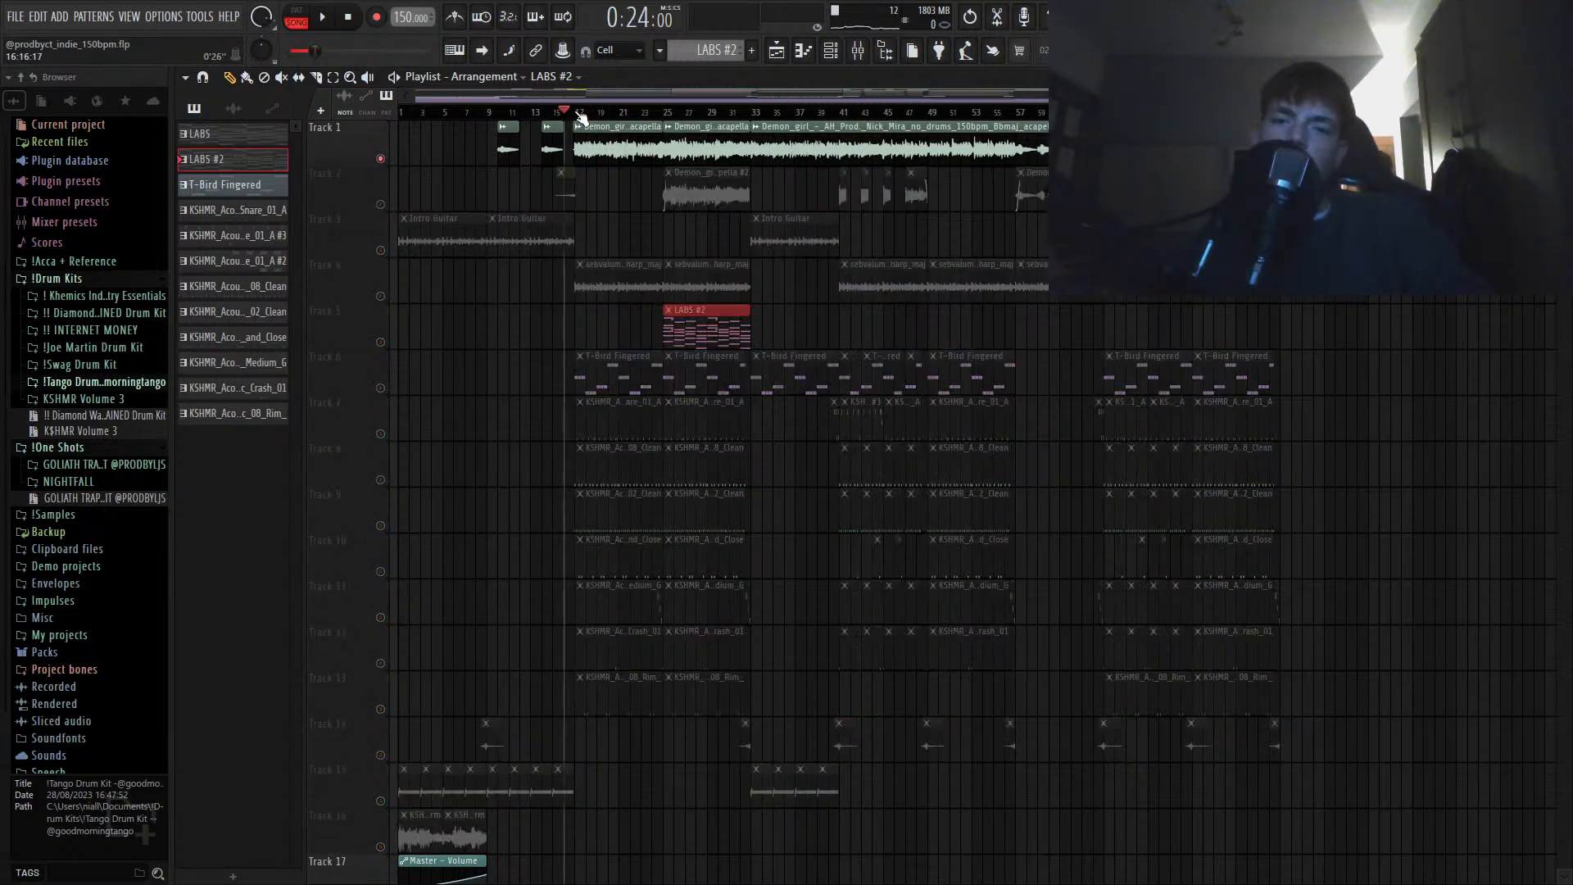
pyautogui.click(381, 204)
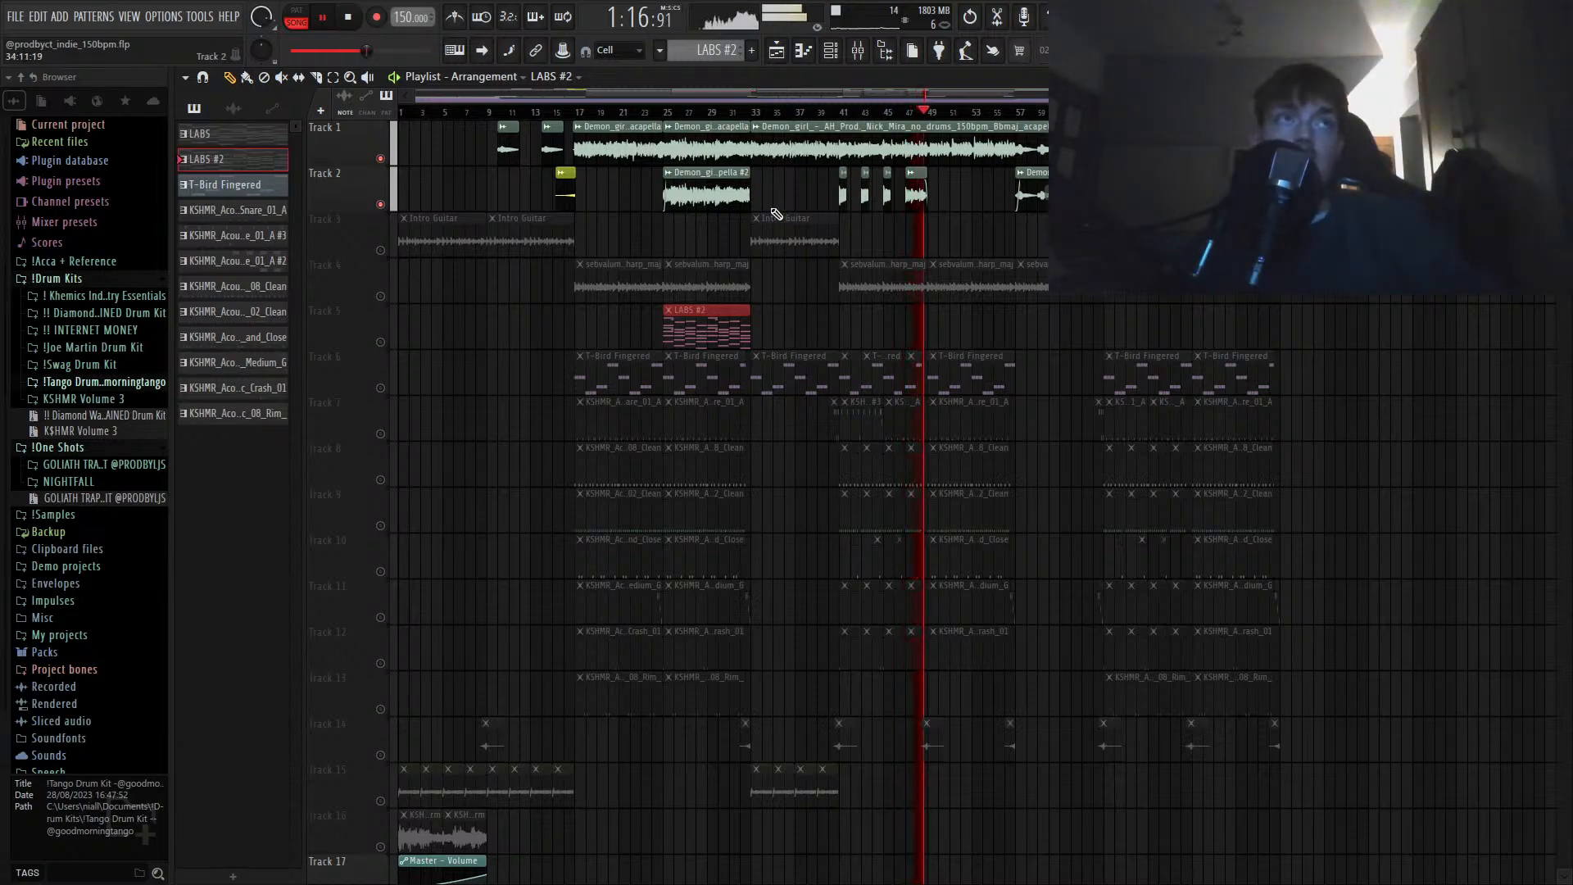
pyautogui.scroll(-4, 775, 214)
pyautogui.press('space')
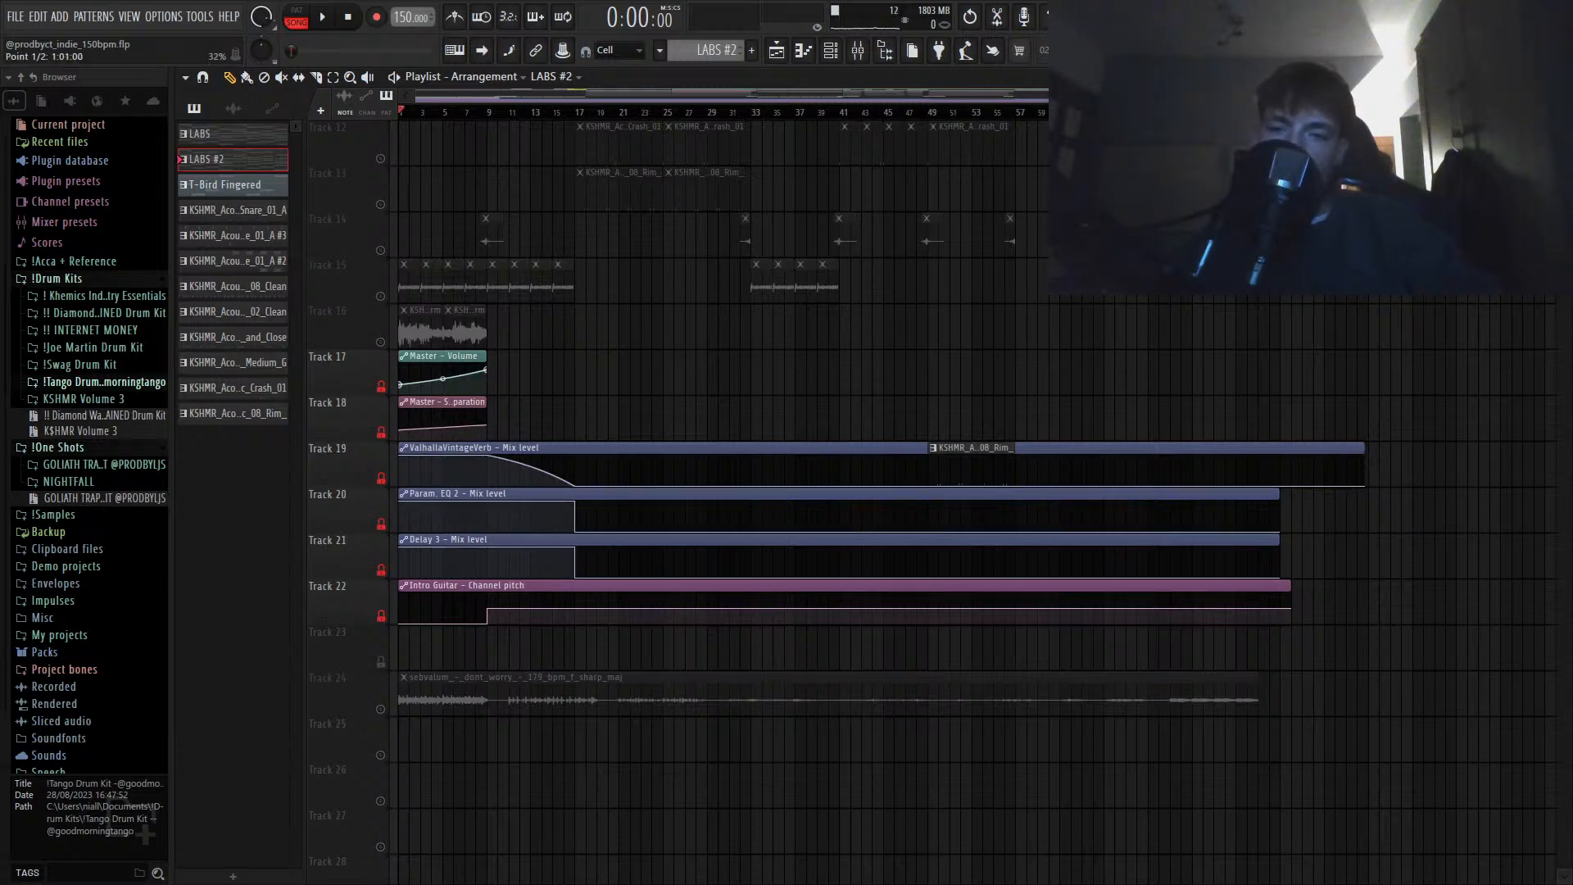
# Step: Unmute the Intro Guitar on Track 3 and play the intro from the start together with the vocals
pyautogui.click(401, 379)
pyautogui.scroll(11, 512, 332)
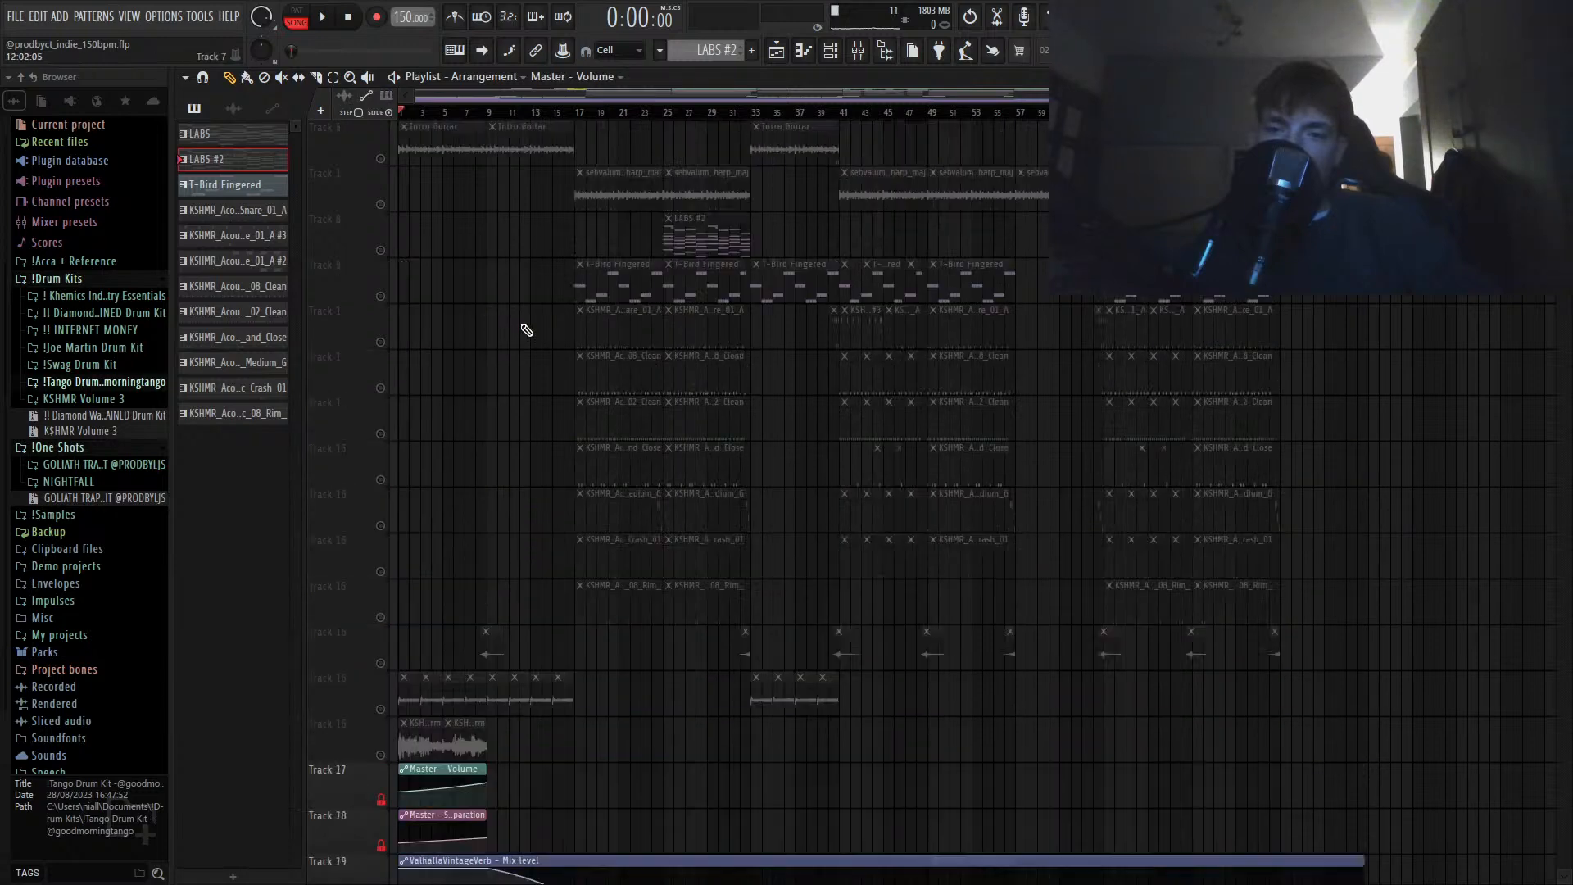
pyautogui.moveTo(493, 332); pyautogui.dragTo(367, 665)
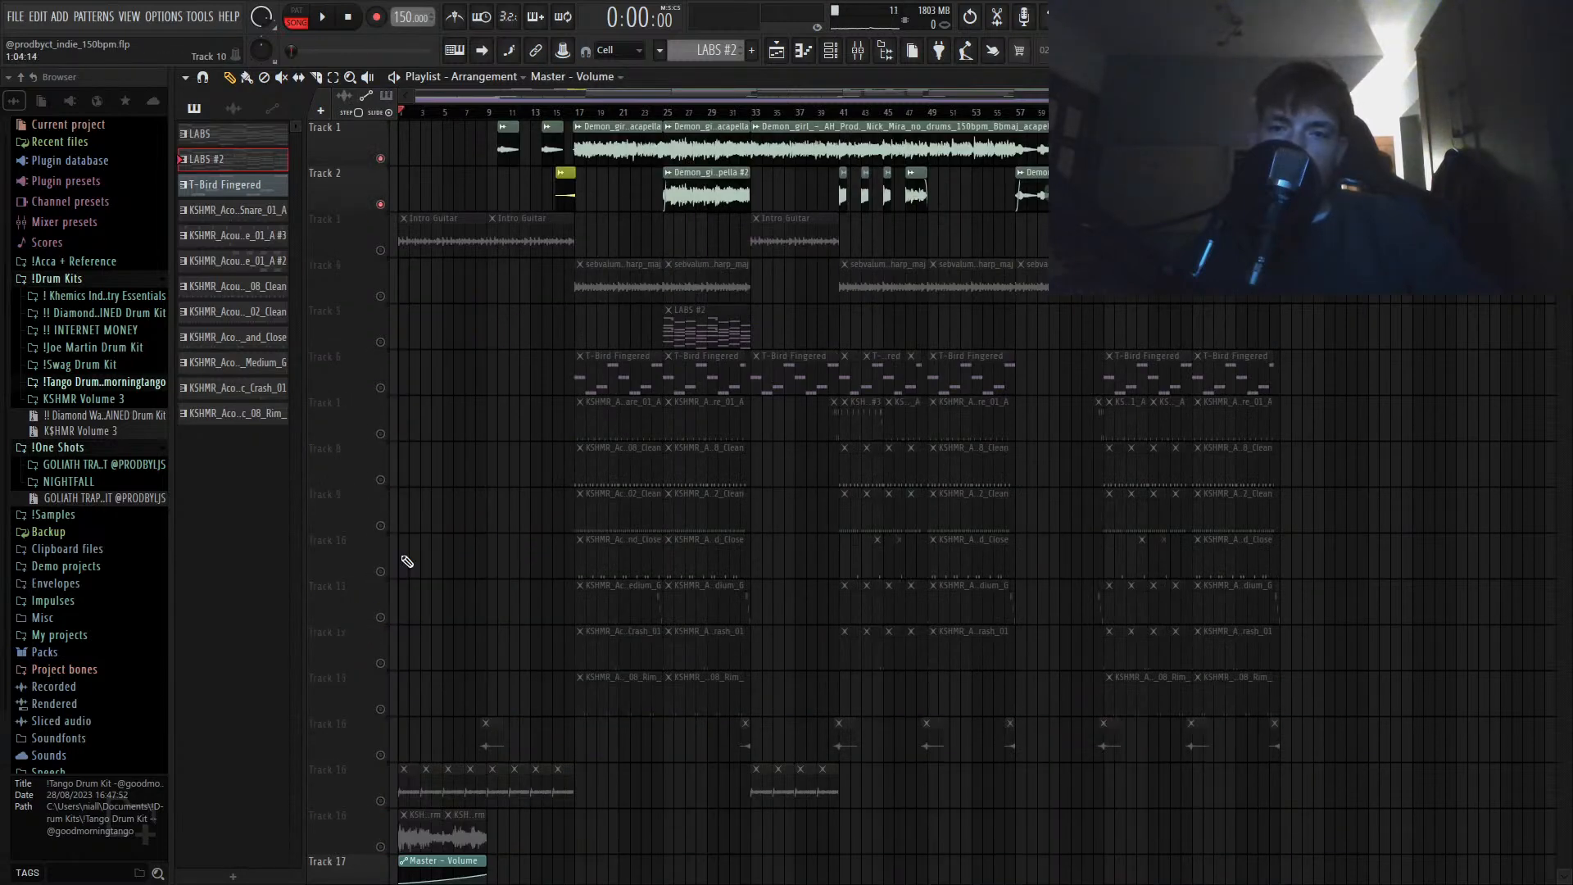
pyautogui.click(380, 250)
pyautogui.scroll(3, 361, 262)
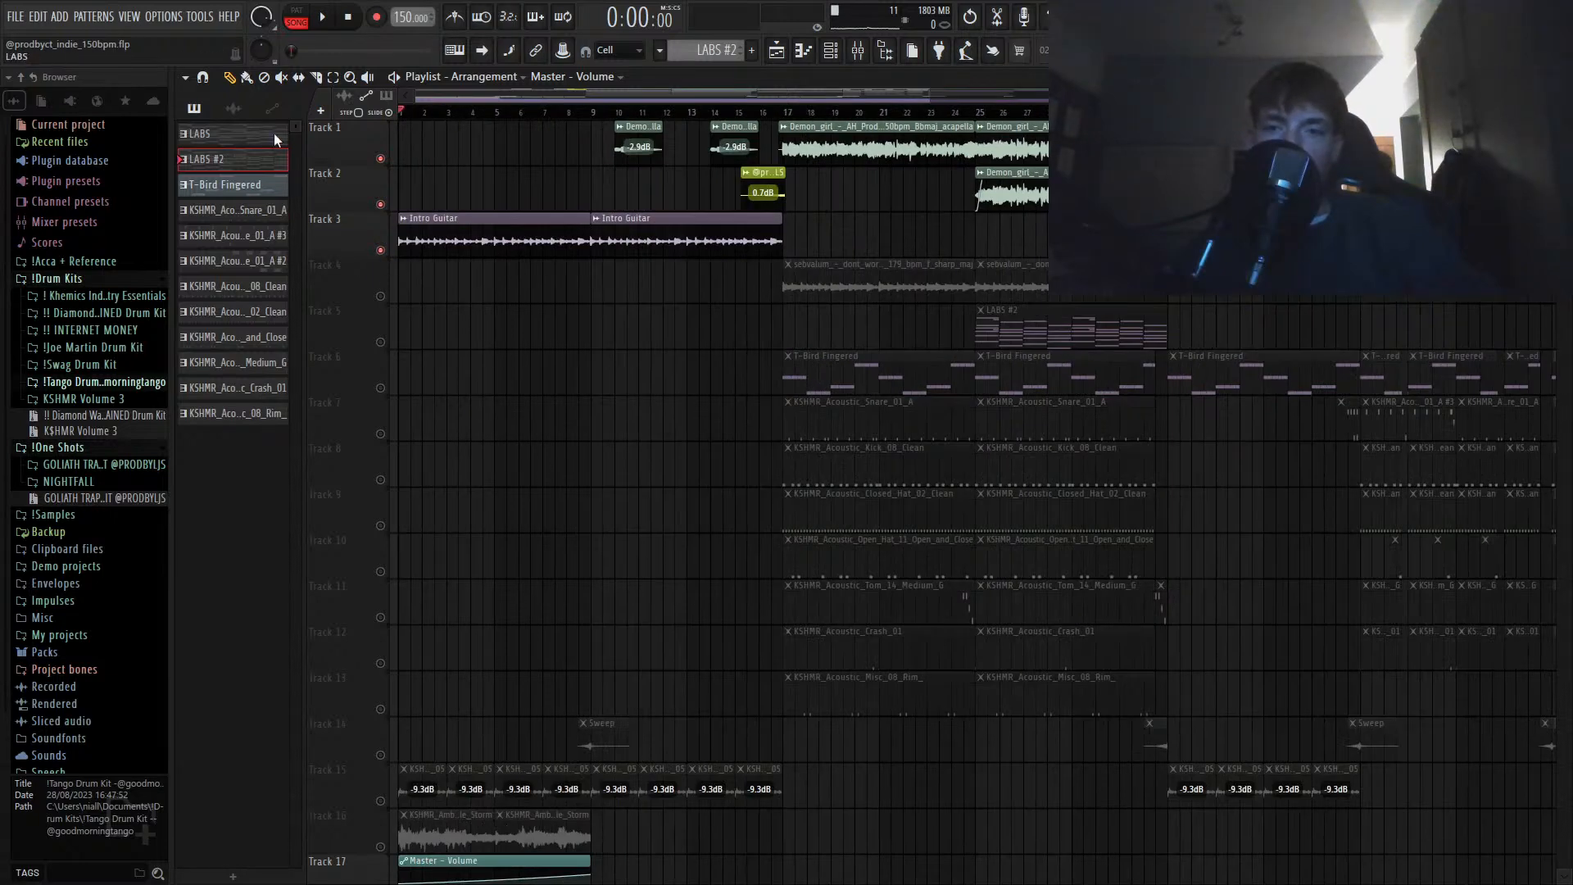
pyautogui.press('space')
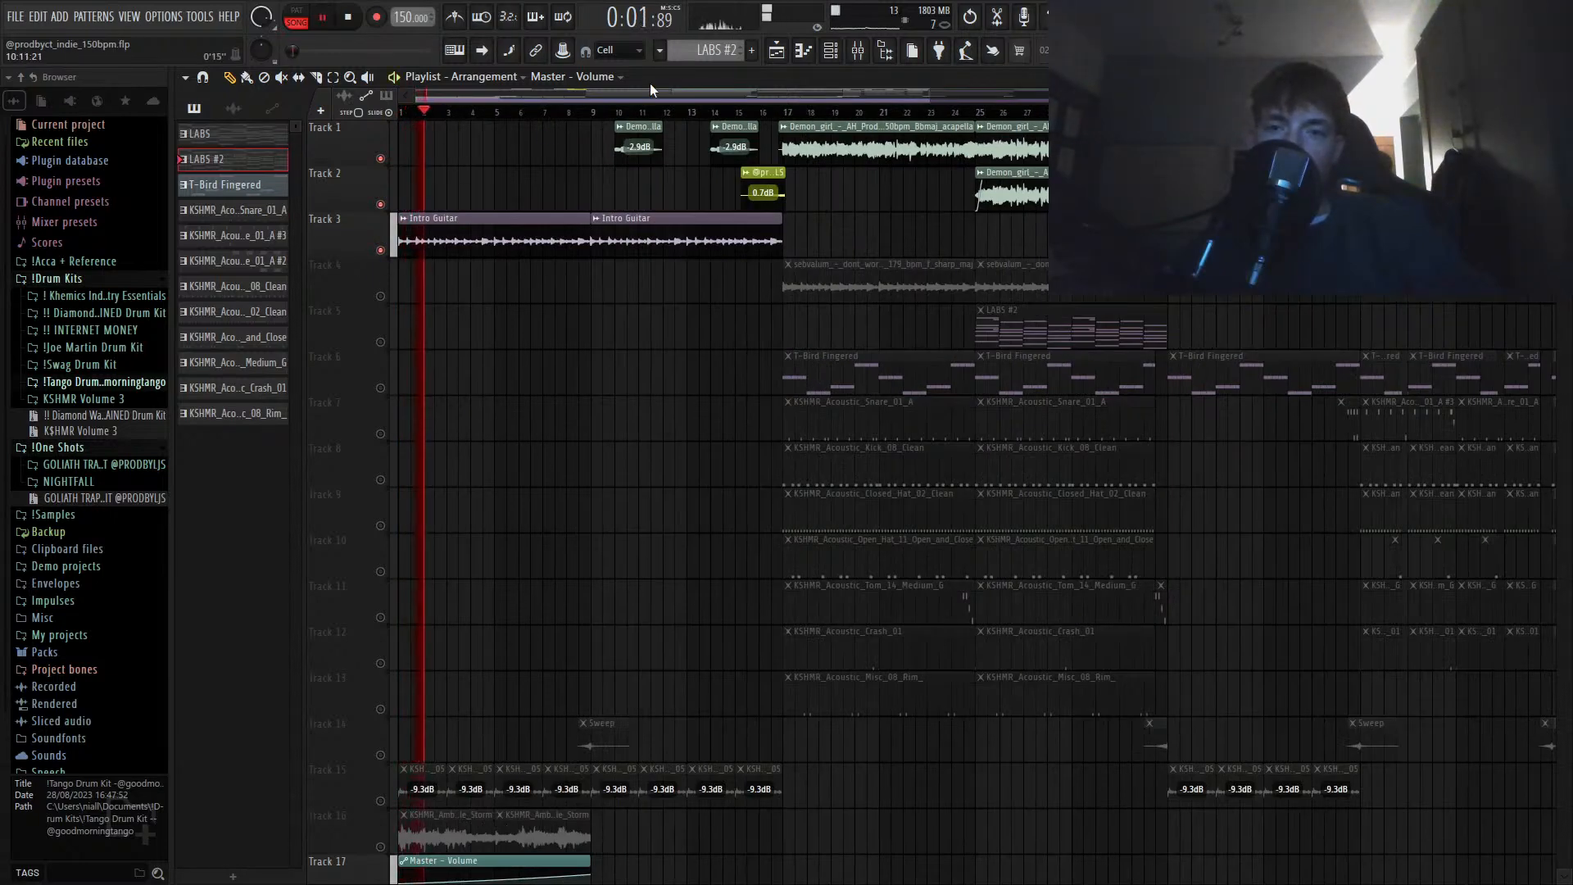
pyautogui.scroll(1, 443, 254)
pyautogui.scroll(-5, 464, 255)
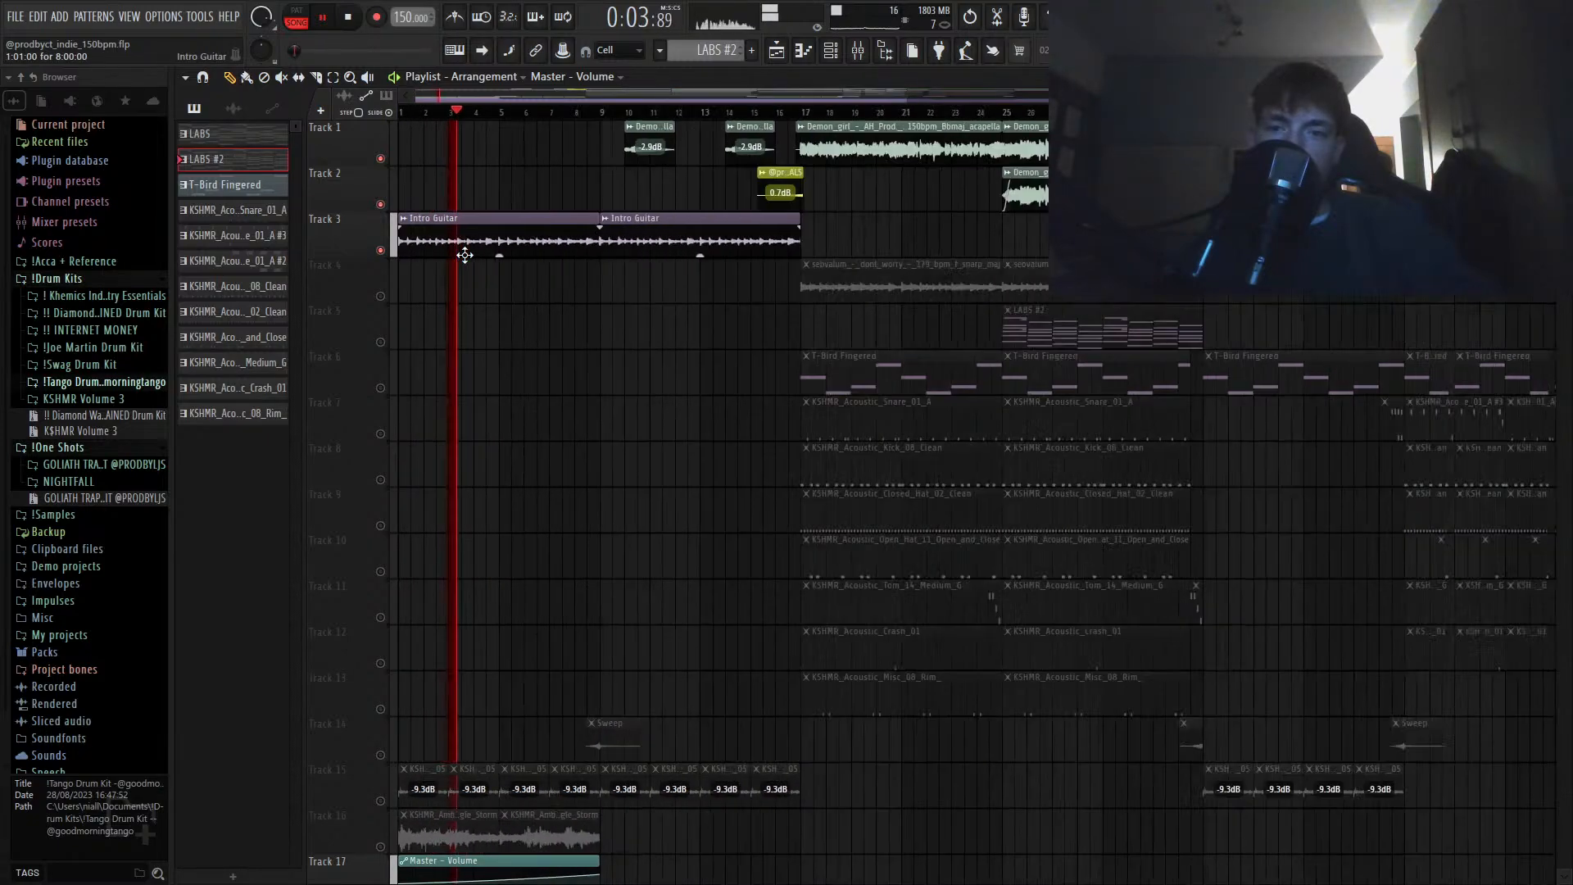
# Step: Play back the guitar and vocal tracks from about bar 9
pyautogui.press('space')
pyautogui.click(572, 111)
pyautogui.click(582, 112)
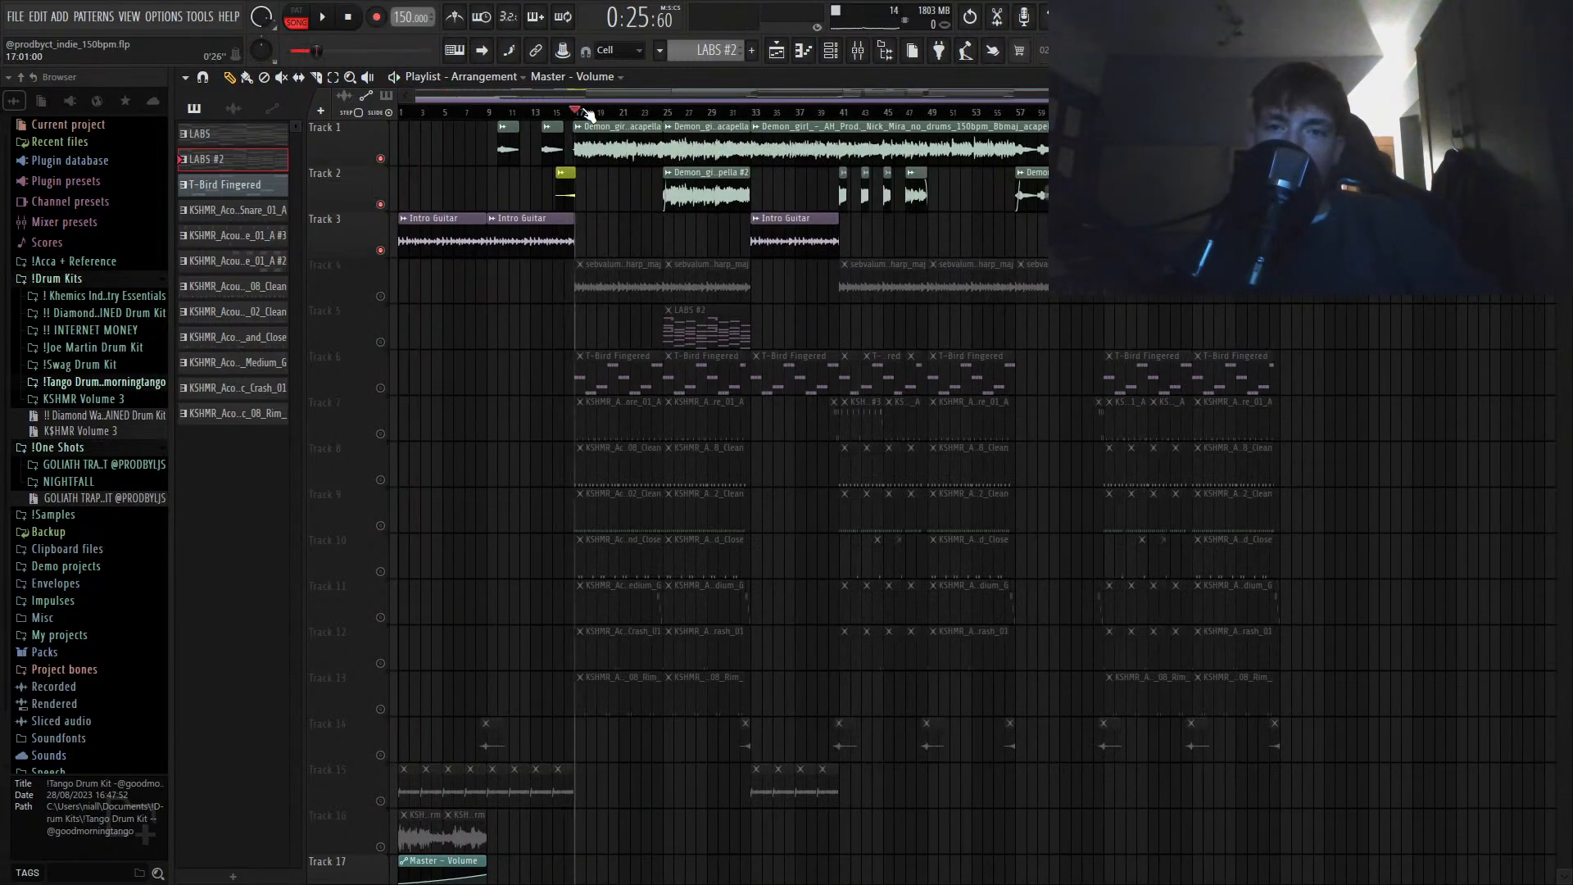
pyautogui.click(503, 112)
pyautogui.press('space')
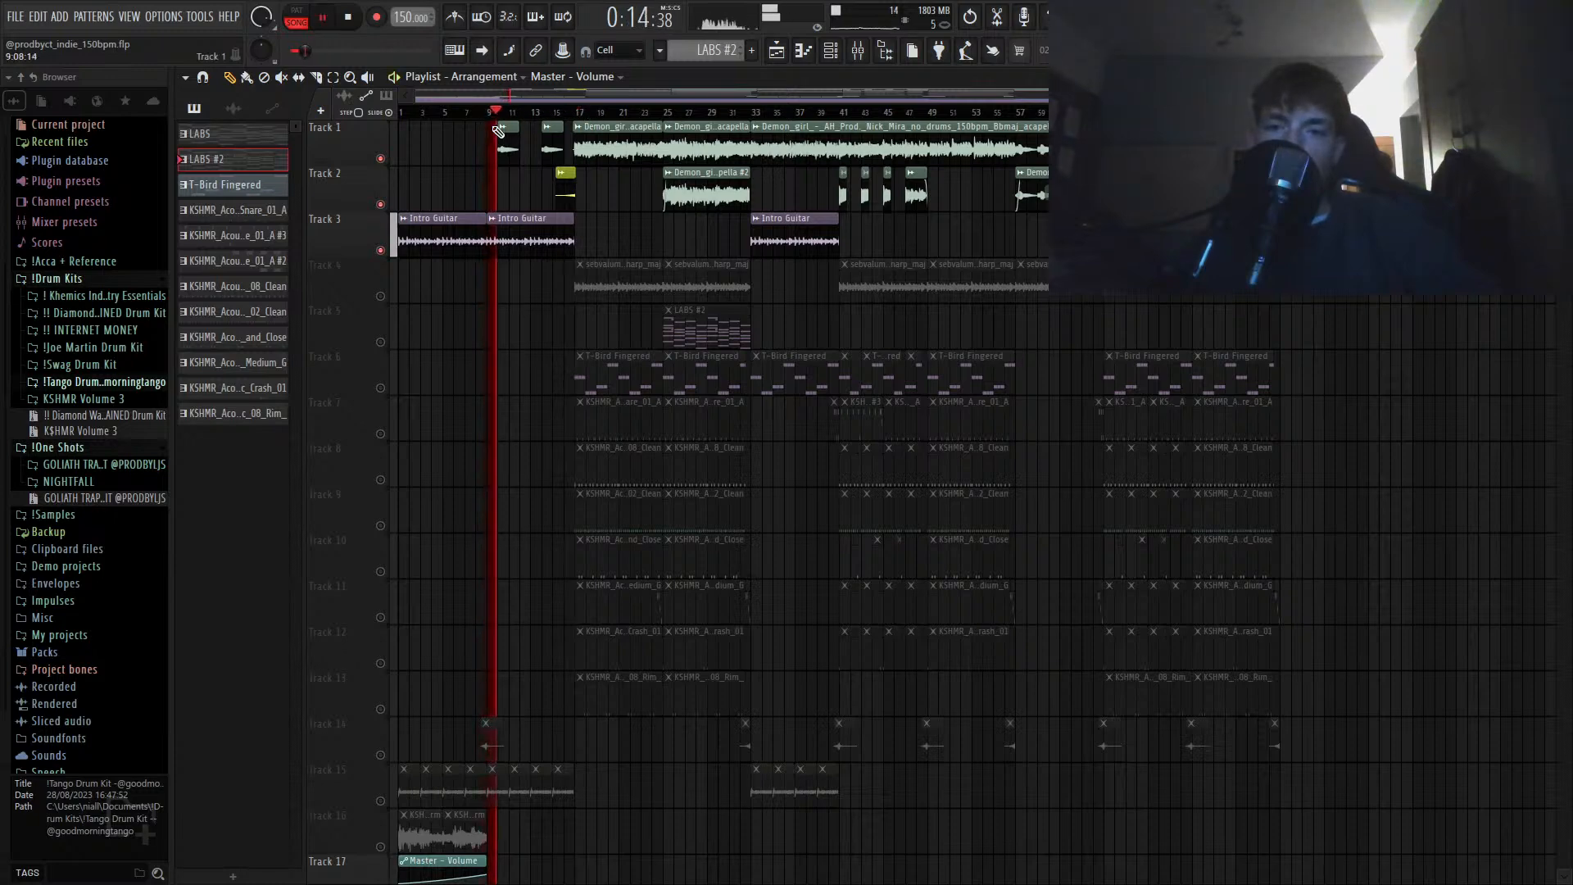
# Step: Stop playback and restore all playlist tracks from solo so the full arrangement sounds
pyautogui.scroll(-5, 490, 246)
pyautogui.press('space')
pyautogui.rightClick(381, 480)
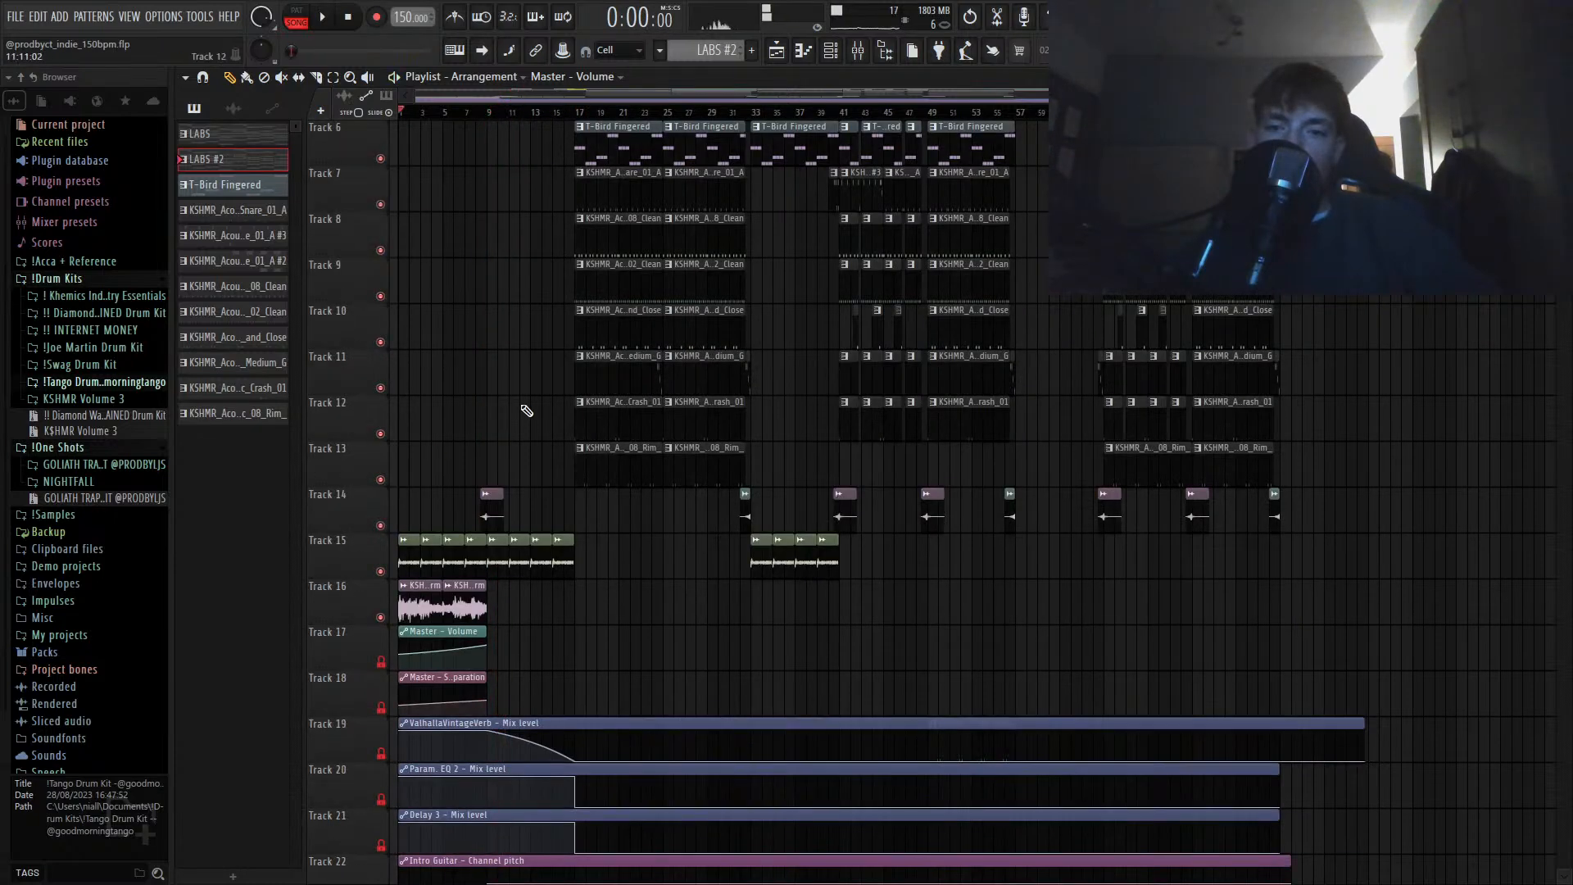
pyautogui.scroll(5, 527, 410)
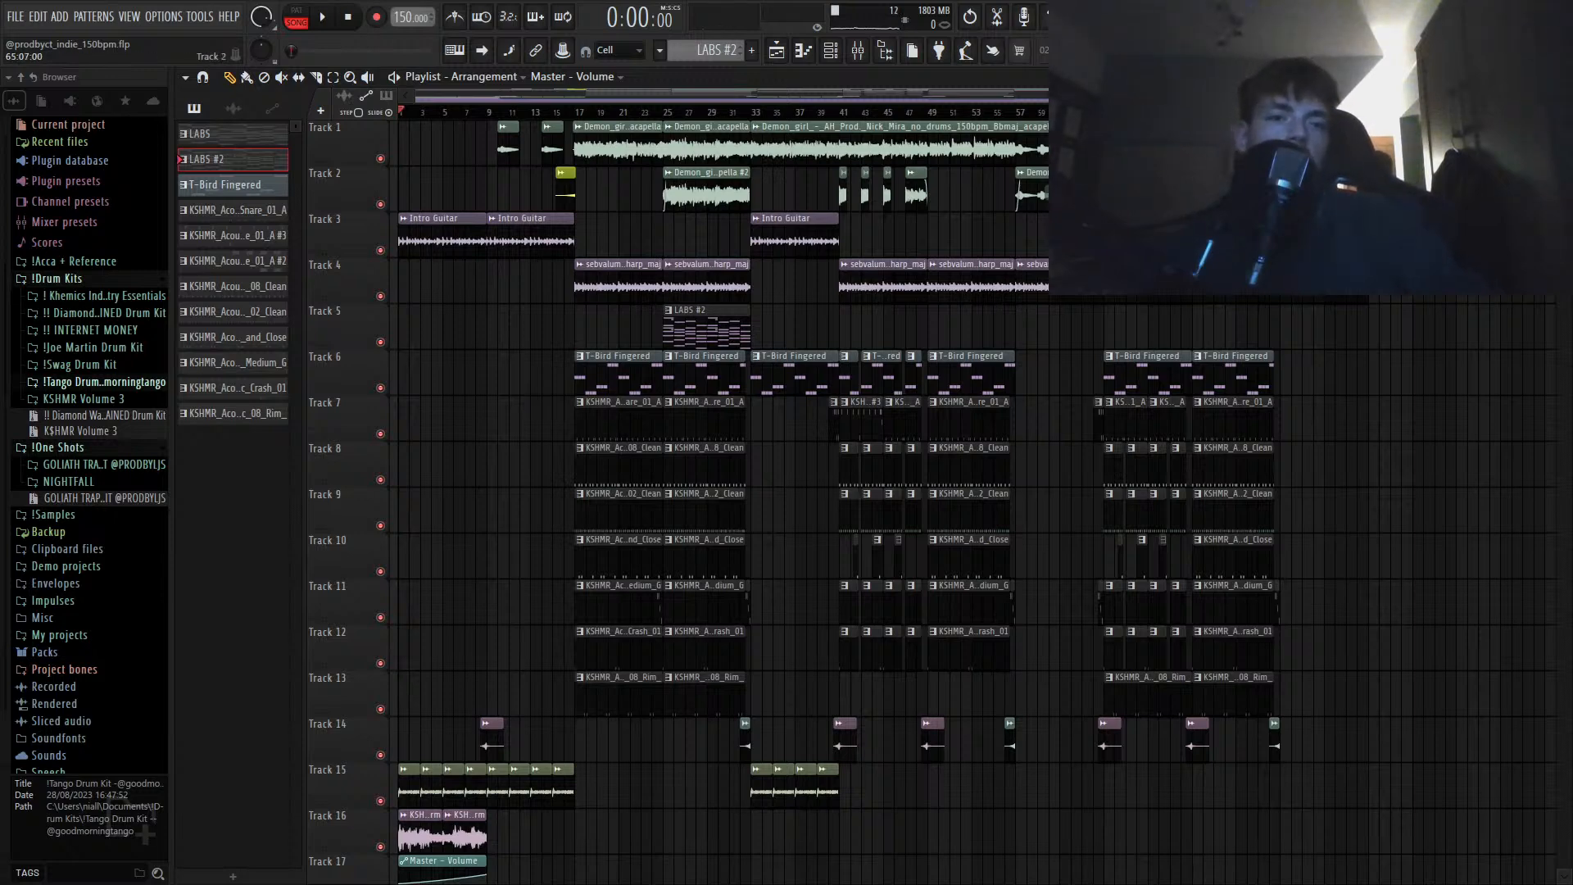
# Step: Add an acapella #2 clip on Track 2 starting about bar 72 and play back from there
pyautogui.click(1102, 190)
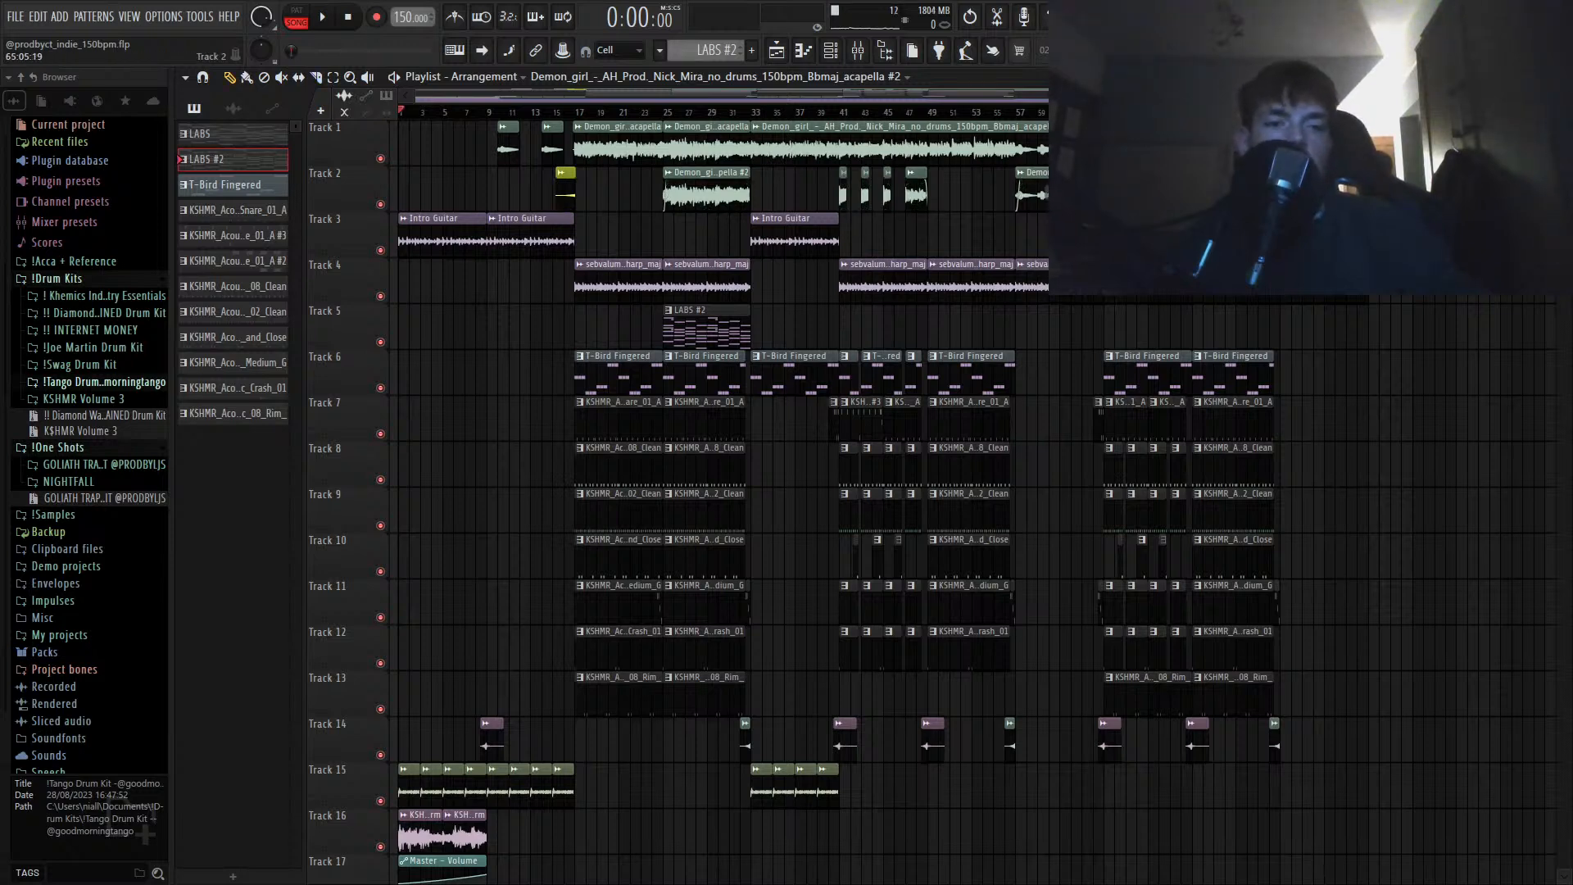
pyautogui.scroll(6, 1214, 193)
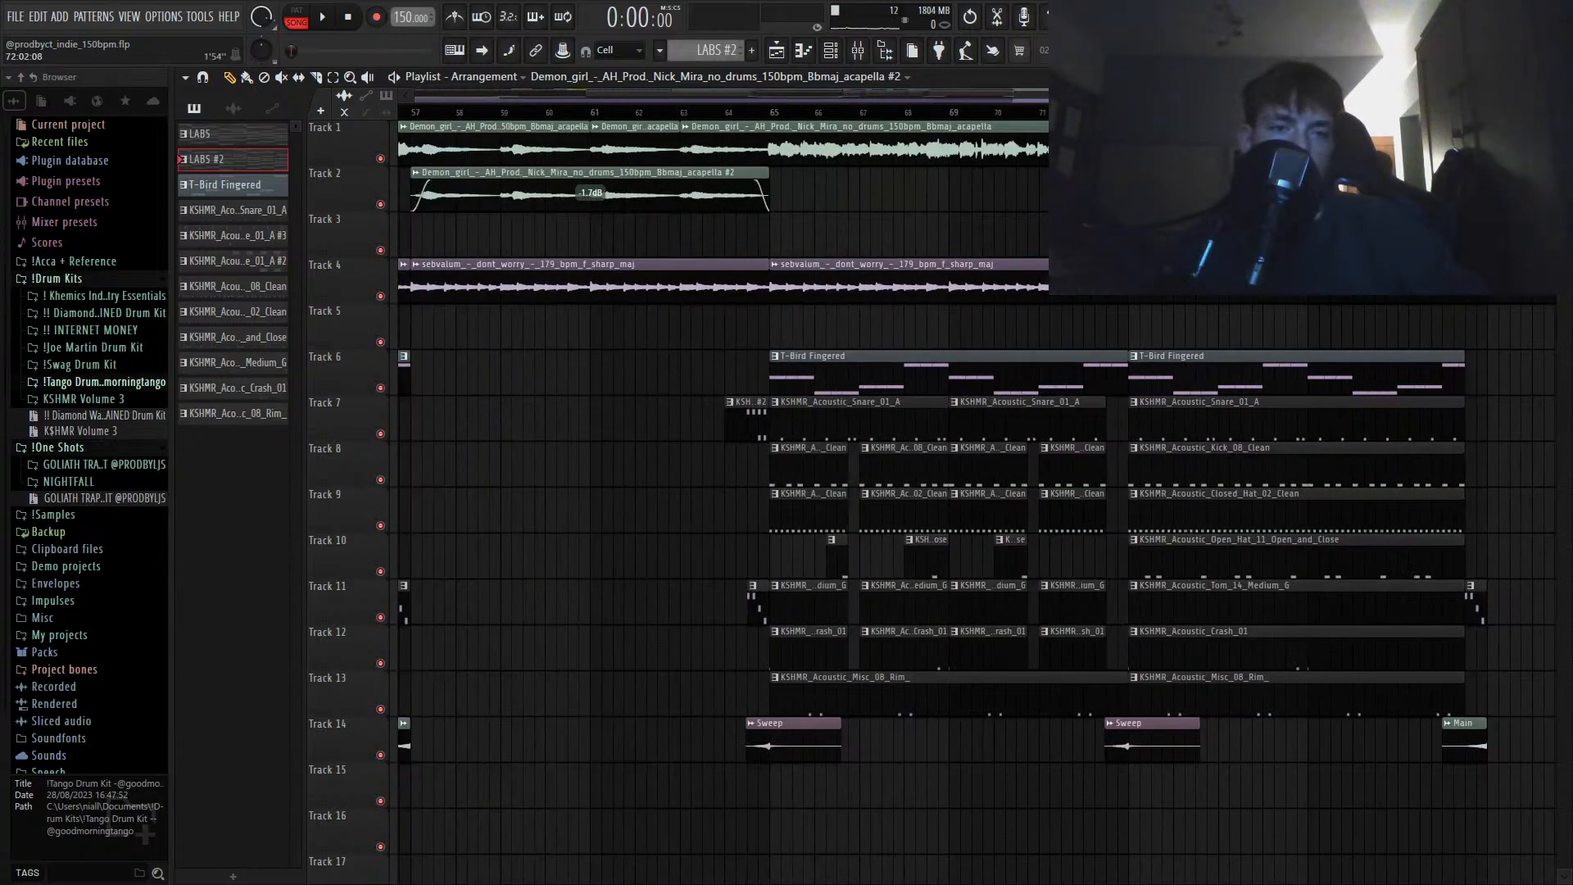
pyautogui.click(1085, 112)
pyautogui.press('space')
pyautogui.scroll(-4, 1152, 235)
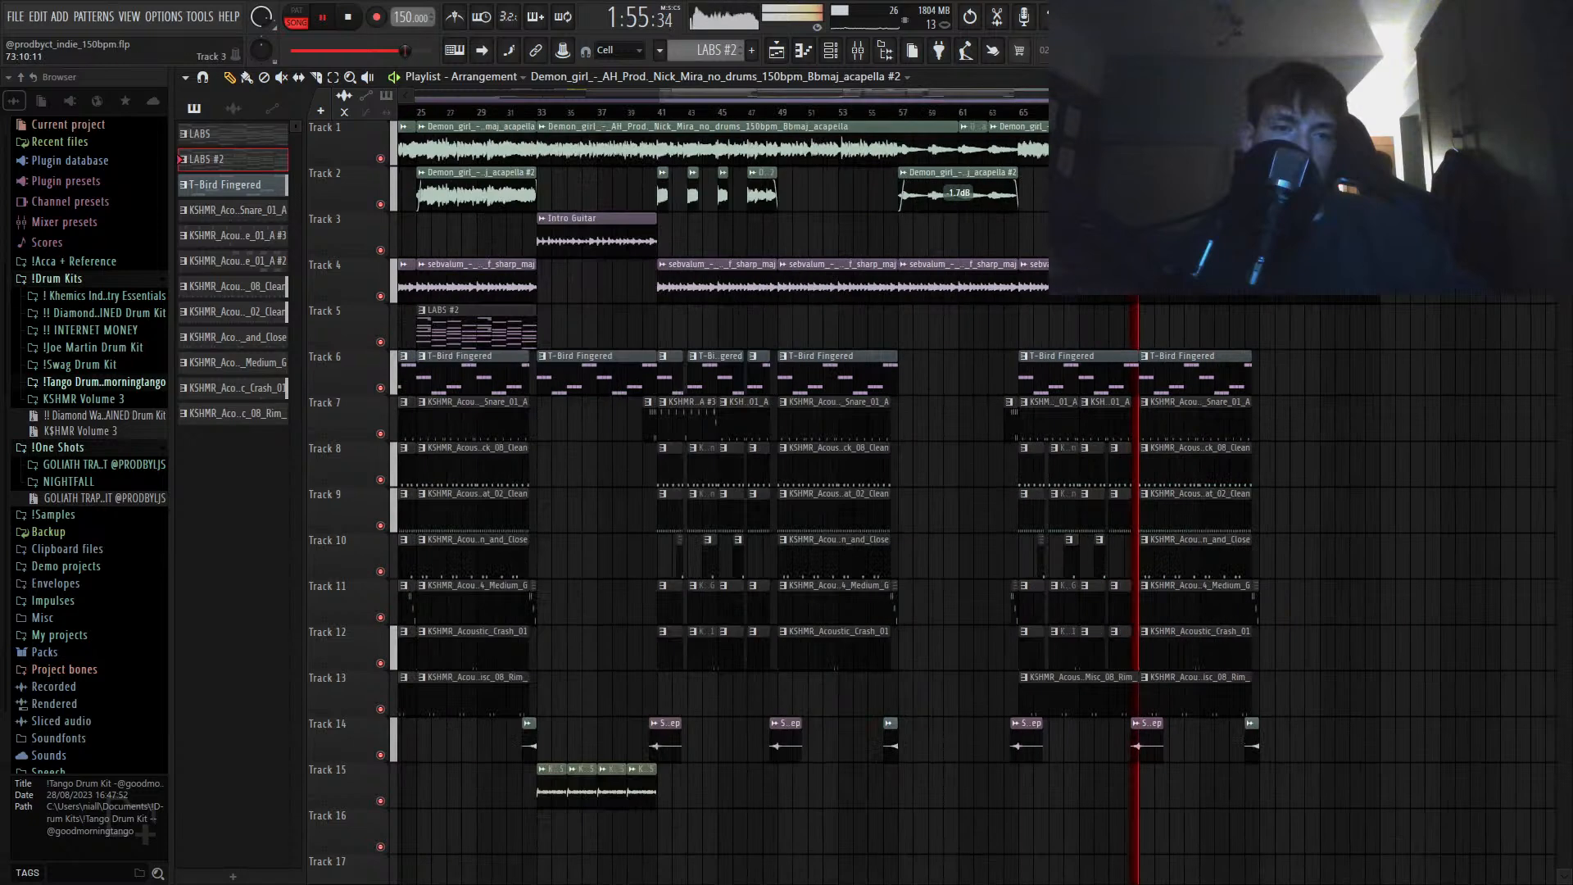
pyautogui.scroll(-2, 1149, 235)
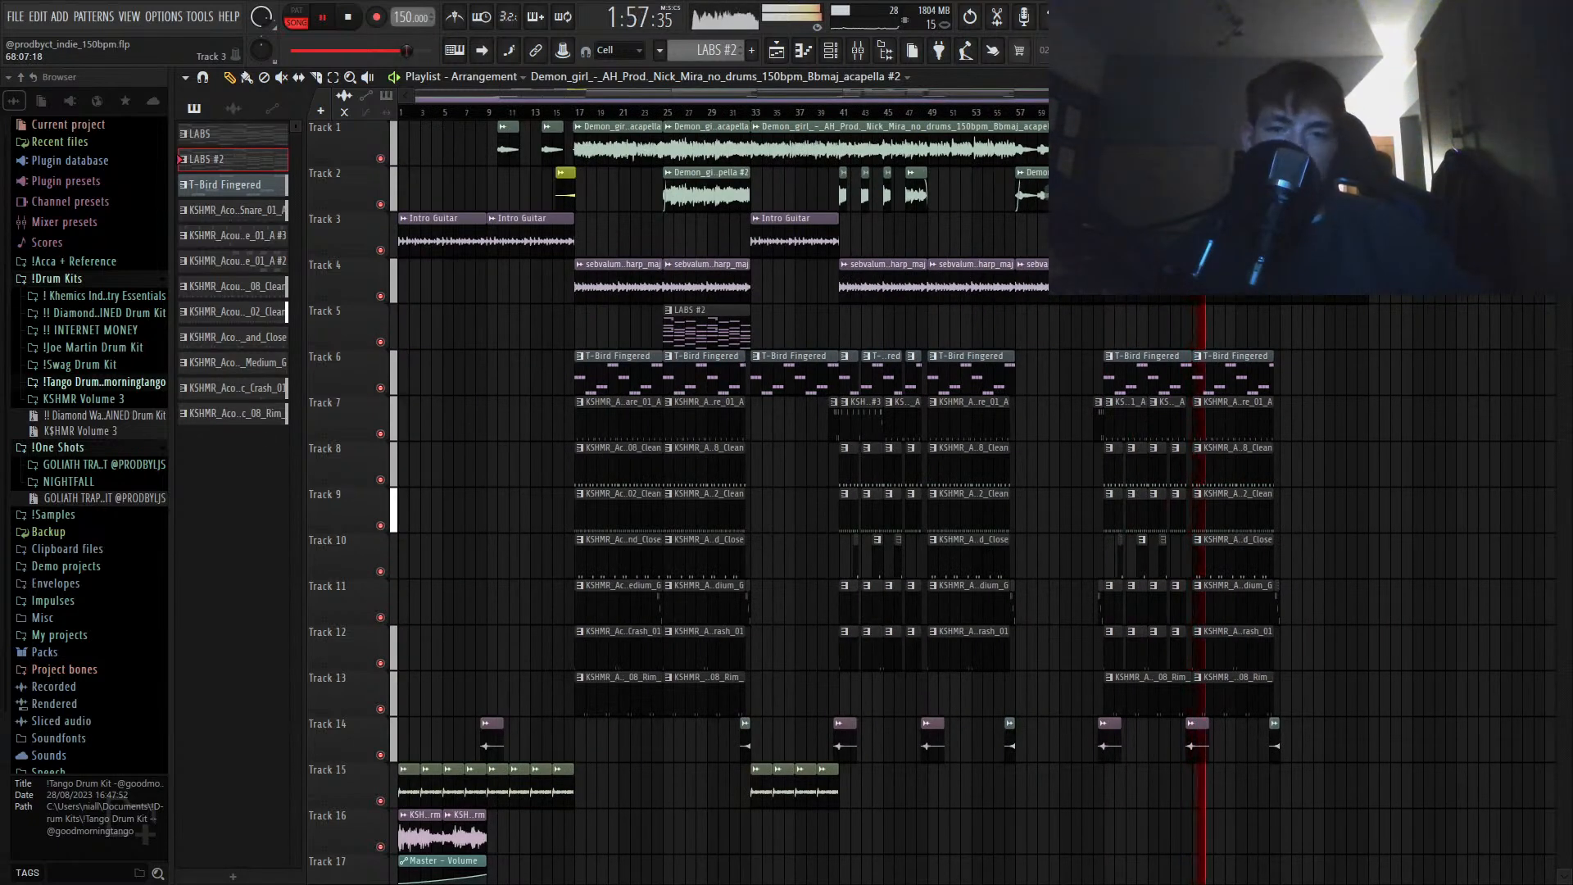
# Step: Place the LABS #2 pattern on Track 5 at bar 73, spanning eight bars, and listen to it
pyautogui.moveTo(1130, 332); pyautogui.dragTo(1261, 333)
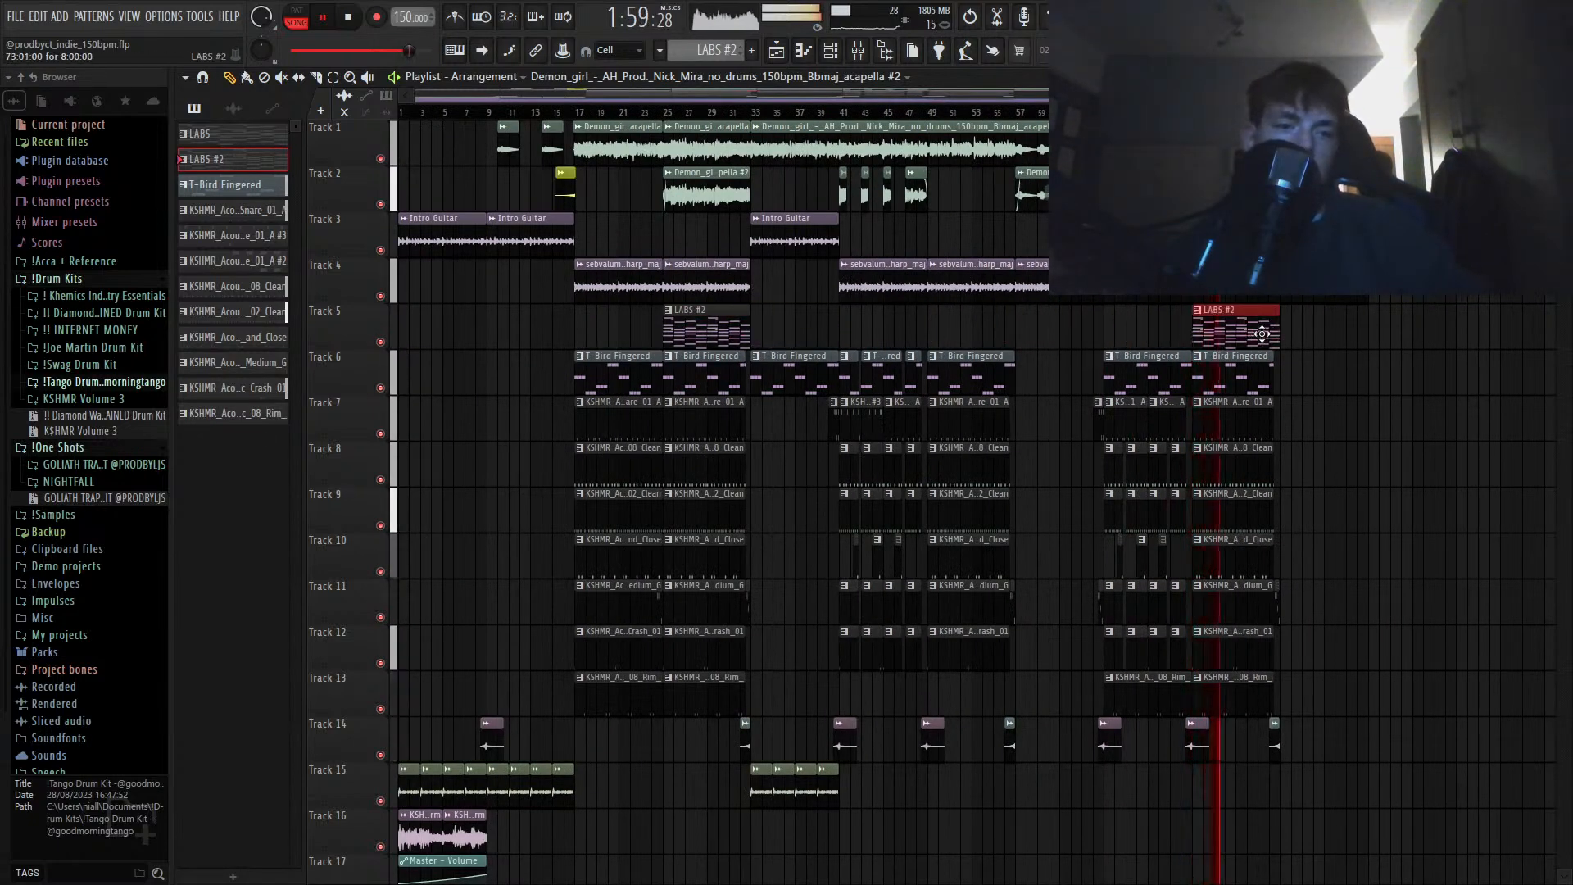
pyautogui.scroll(6, 1147, 394)
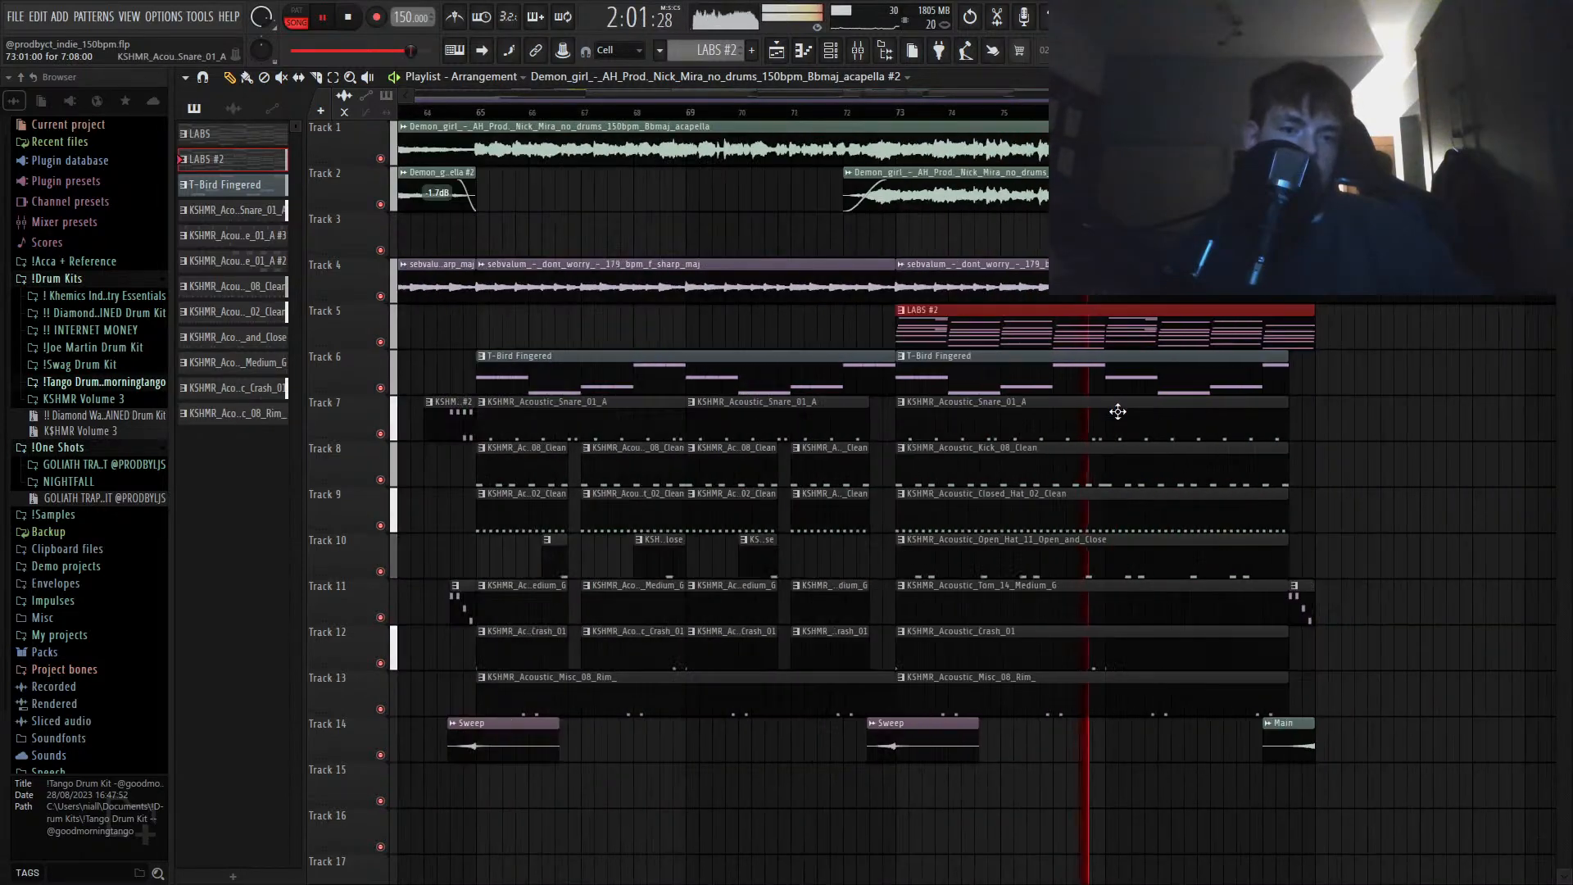
pyautogui.press('space')
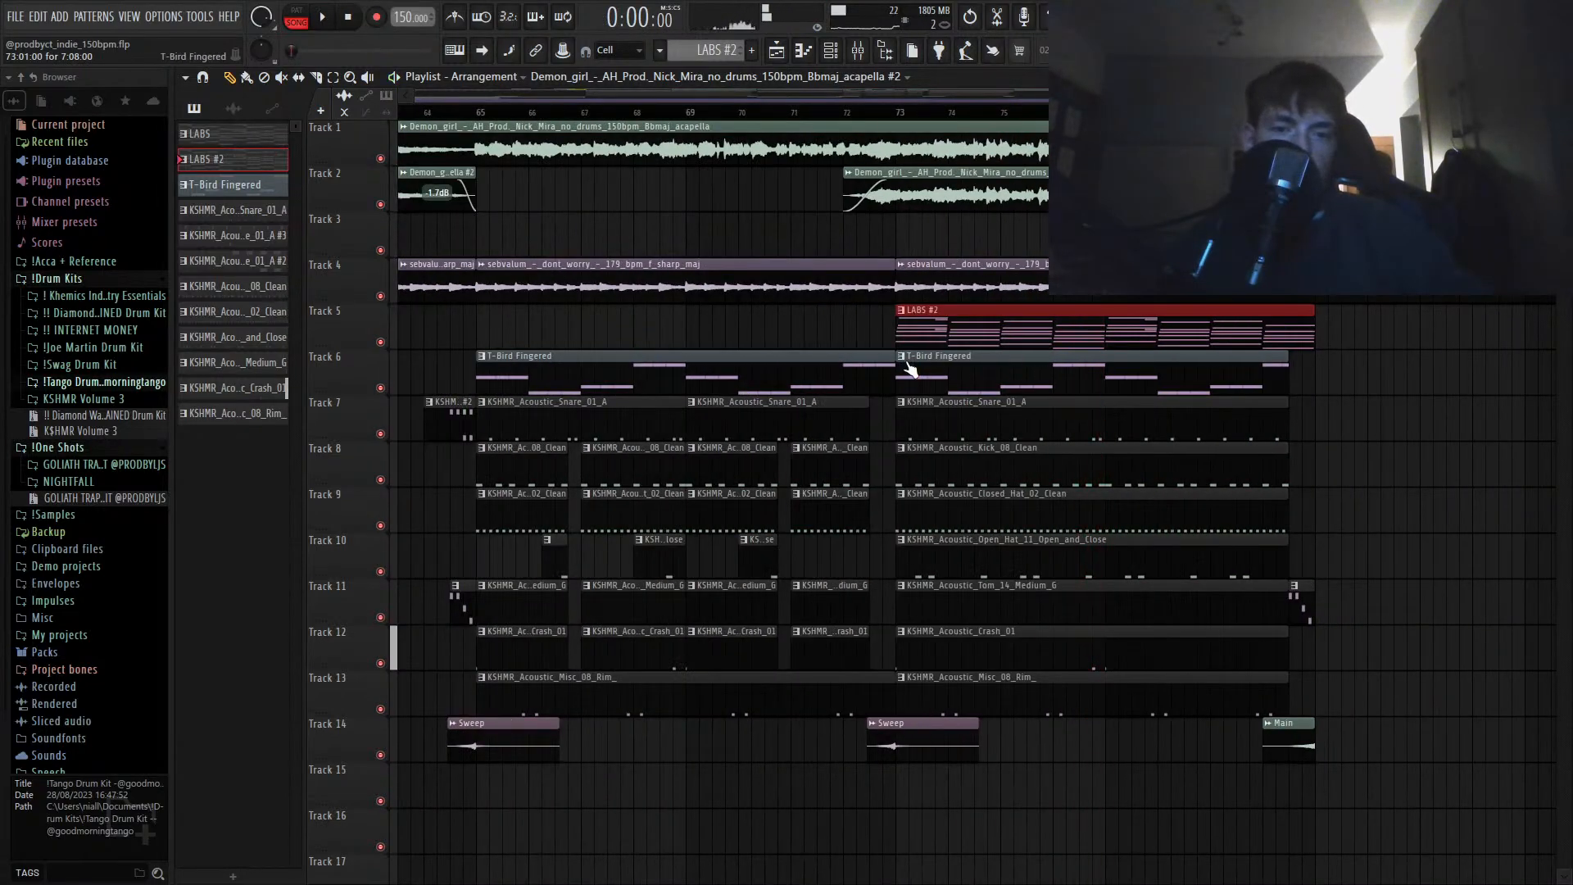
# Step: Check the channel rack and play back the transition into the LABS #2 section at bar 73
pyautogui.click(831, 50)
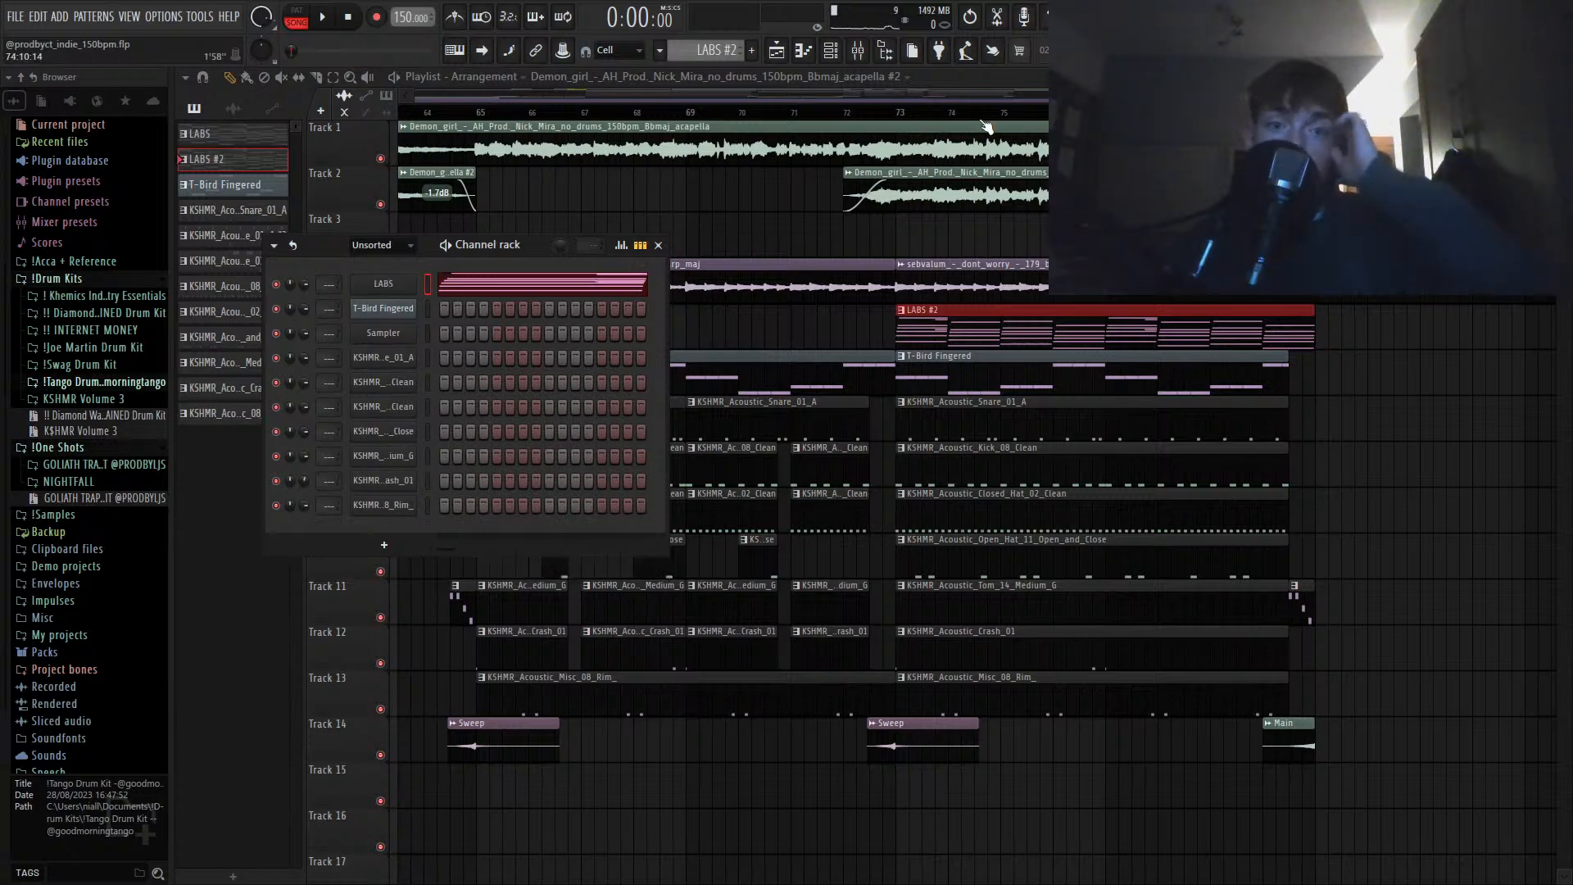
pyautogui.click(891, 107)
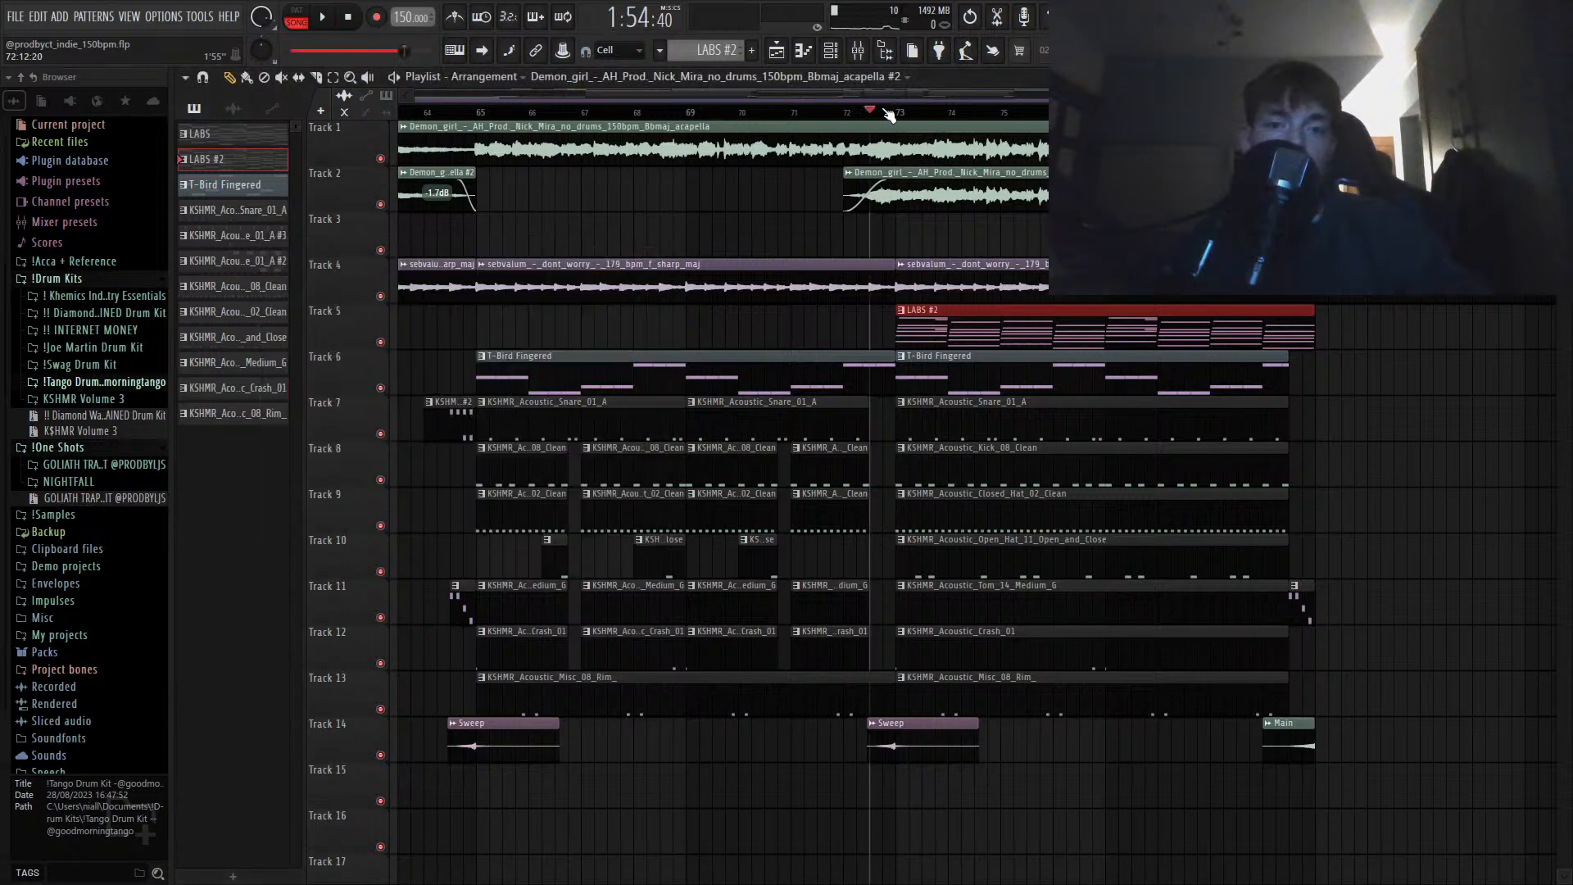
pyautogui.press('space')
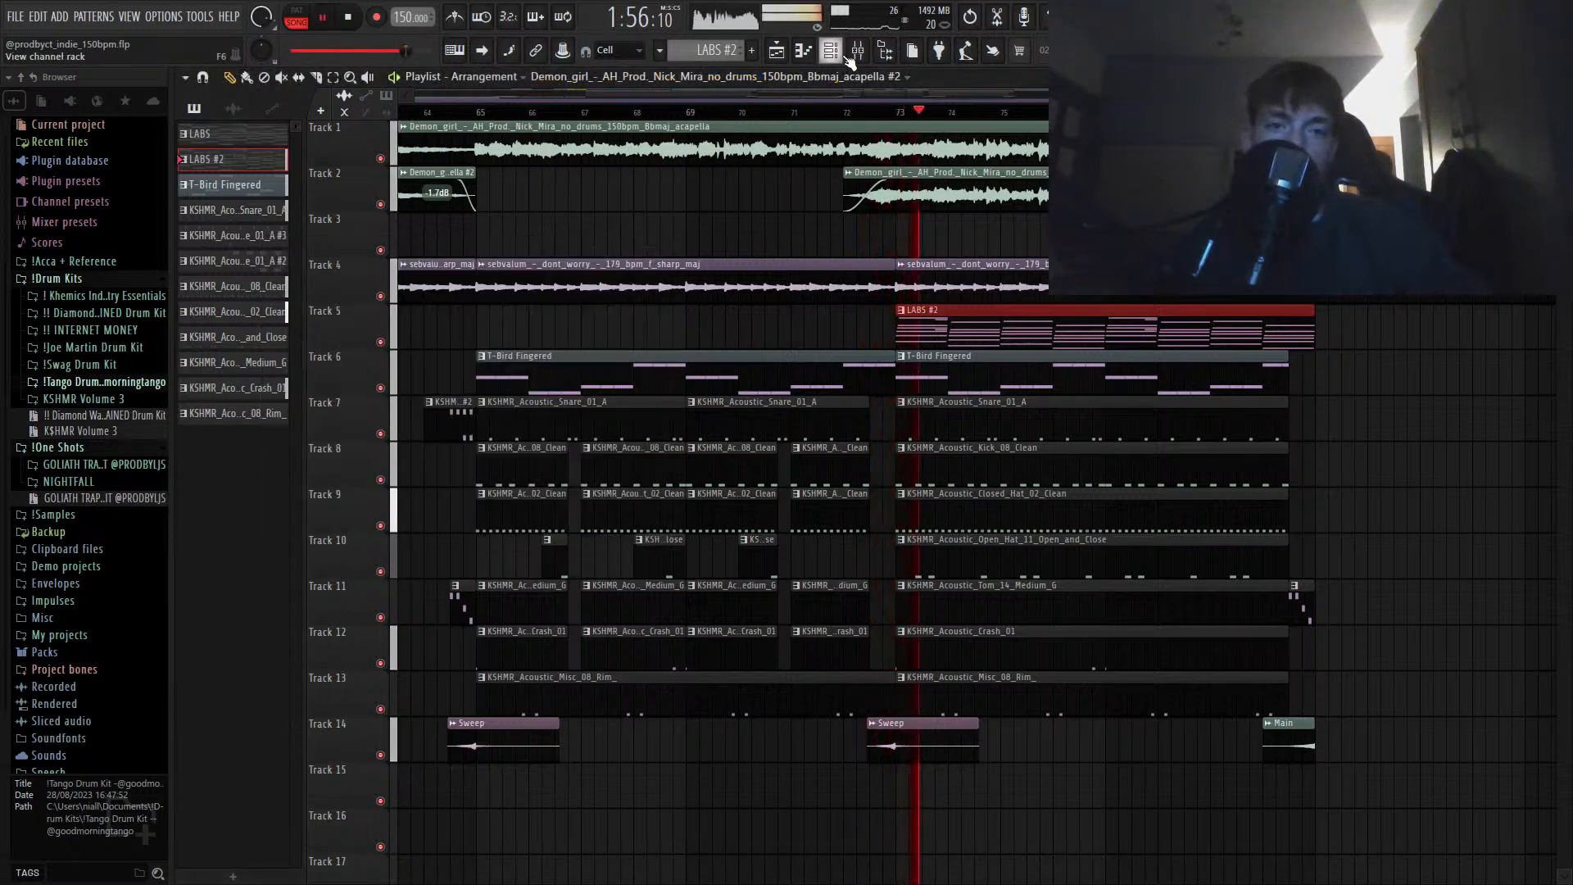
pyautogui.press('F6')
pyautogui.press('F9')
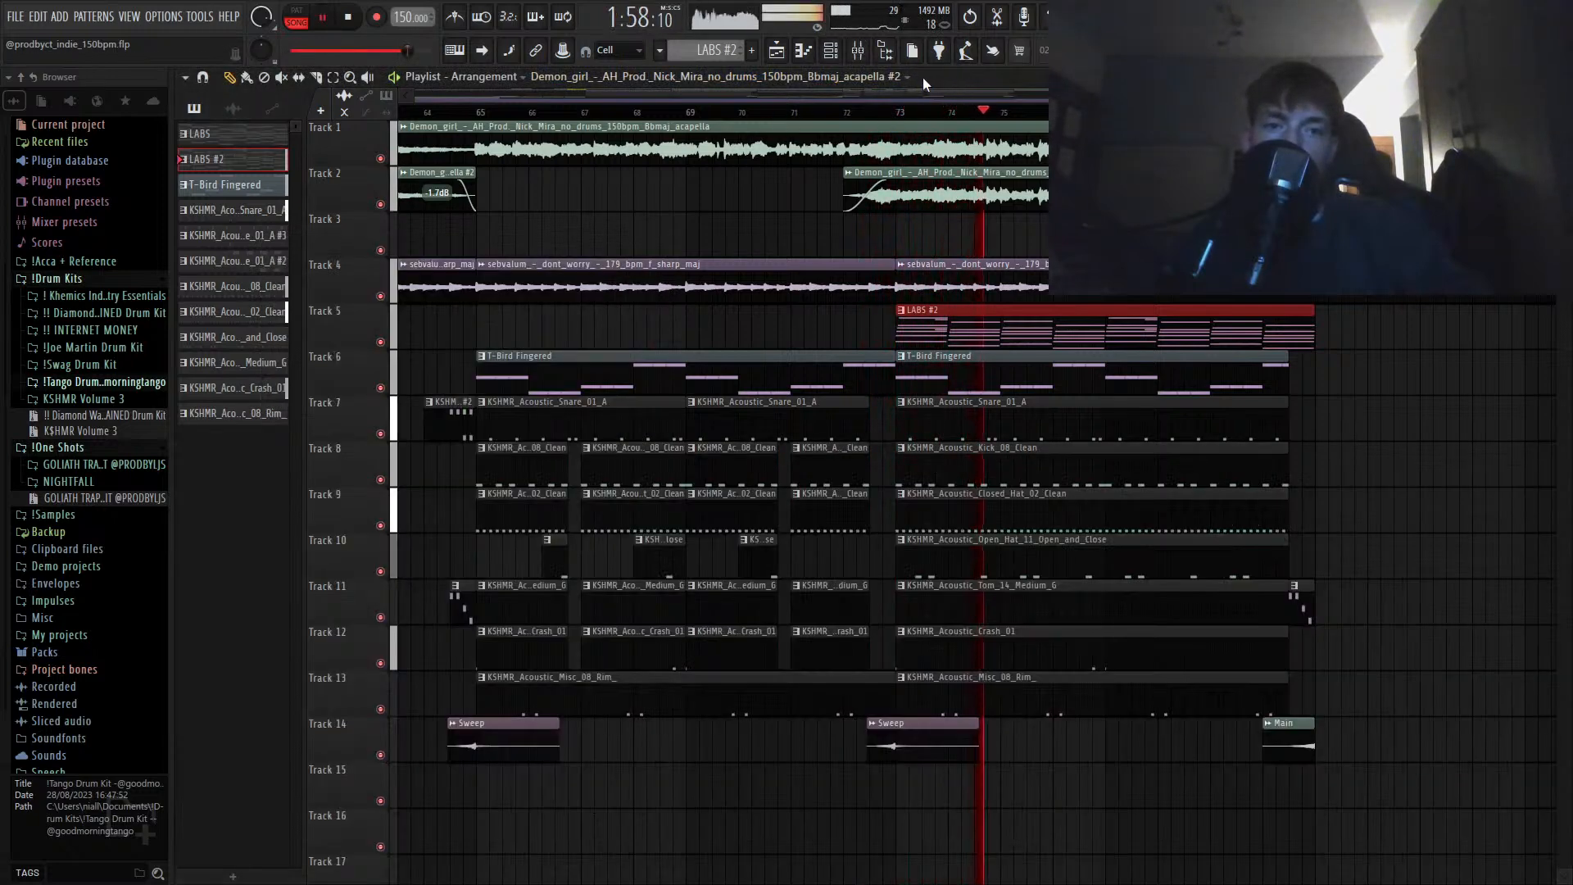
pyautogui.click(919, 79)
pyautogui.press('space')
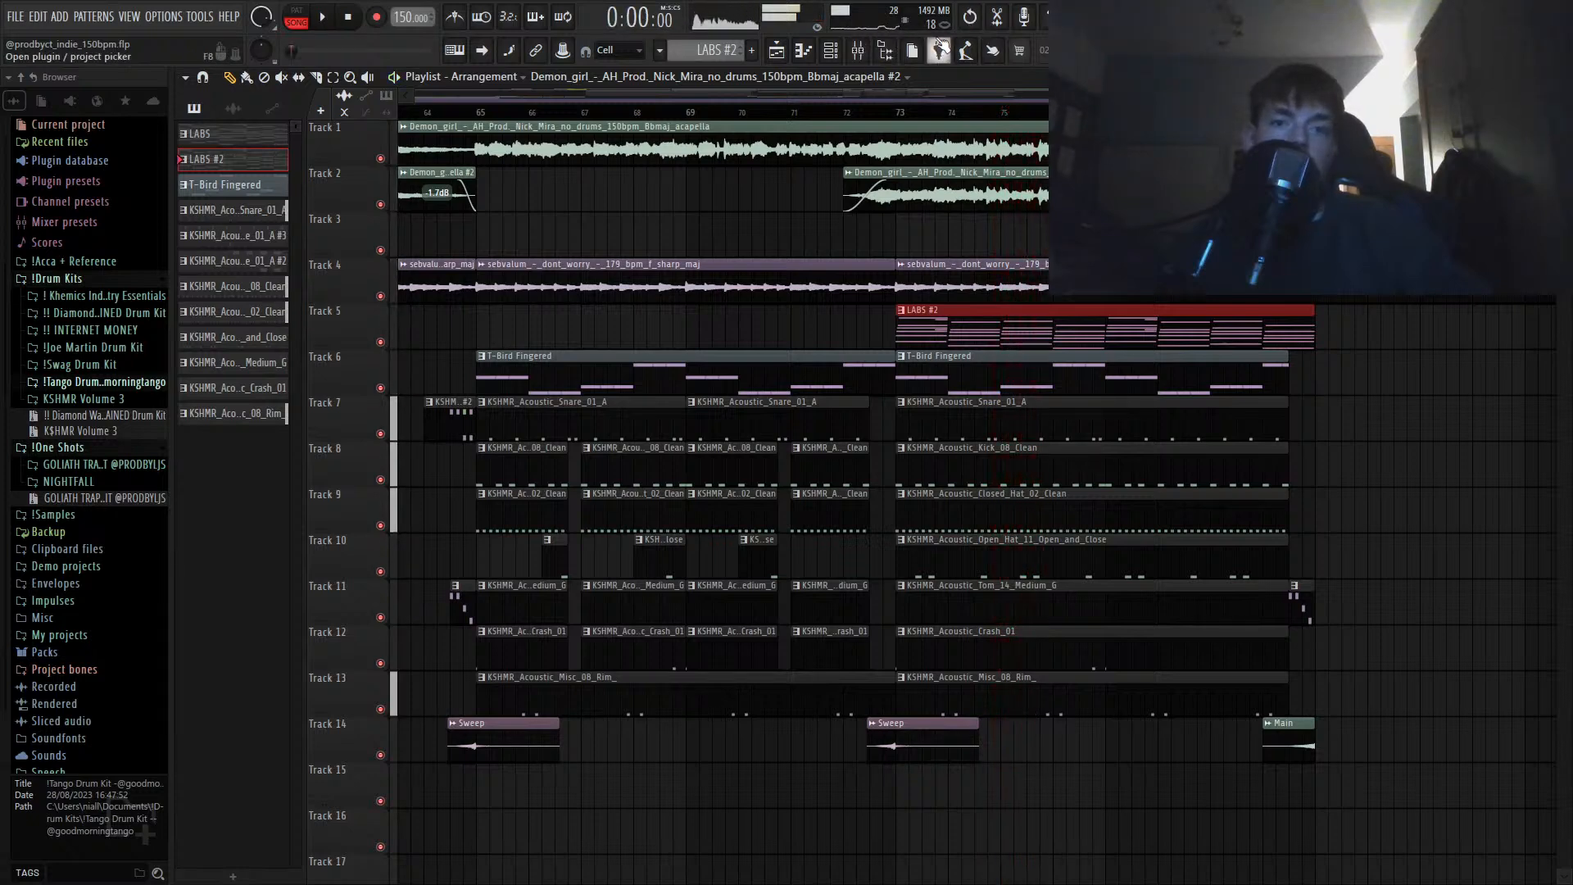
# Step: Check the mixer and channel rack, and play back the final section from bar 72 to about bar 80
pyautogui.click(856, 52)
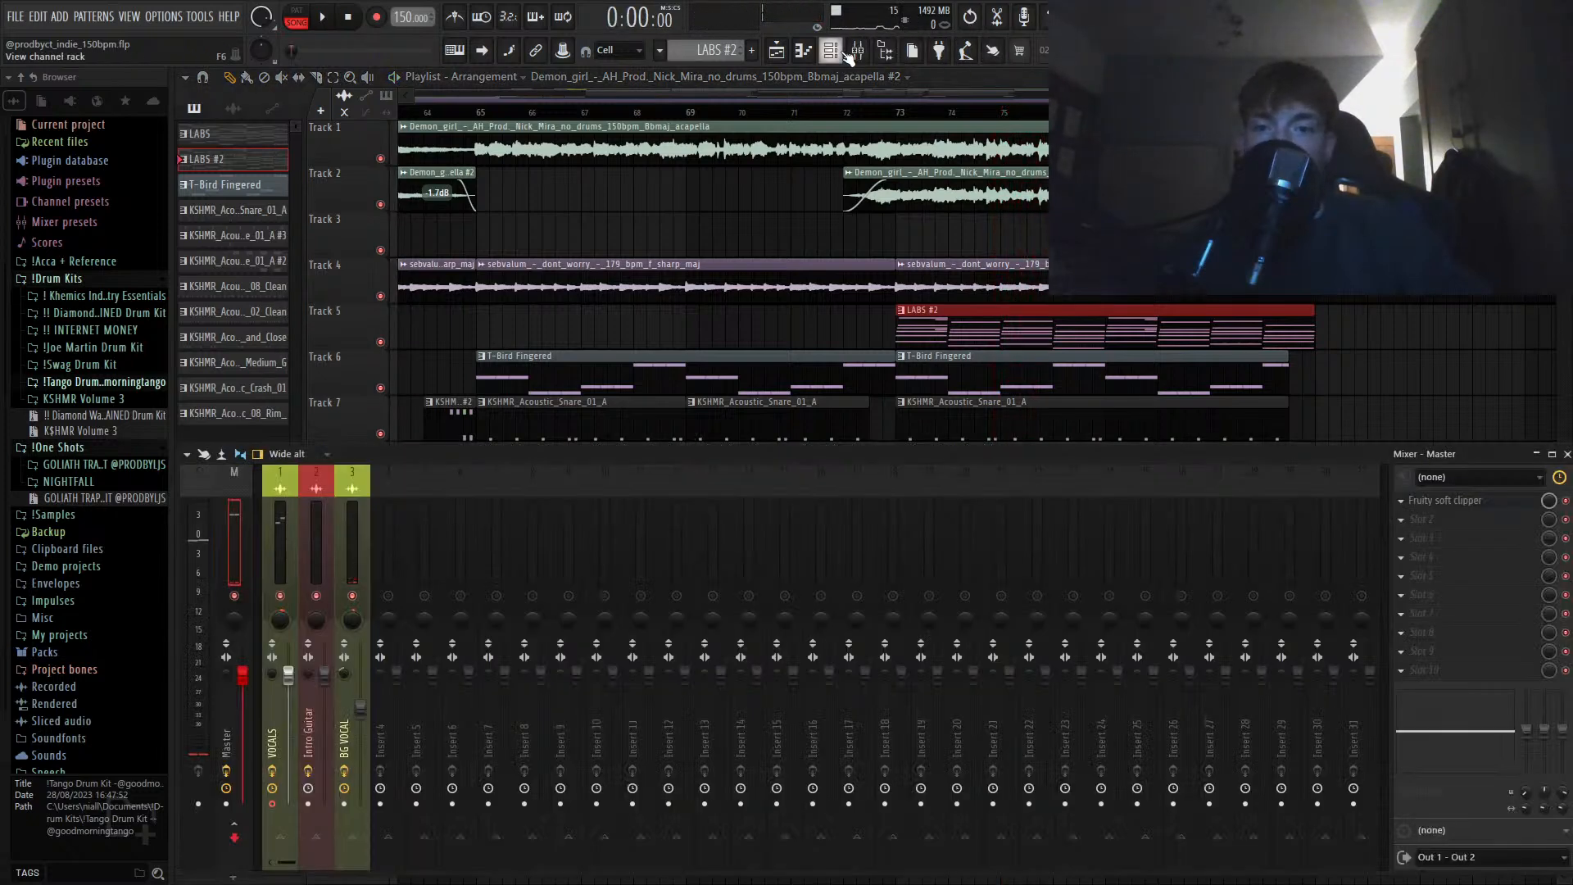
pyautogui.press('F6')
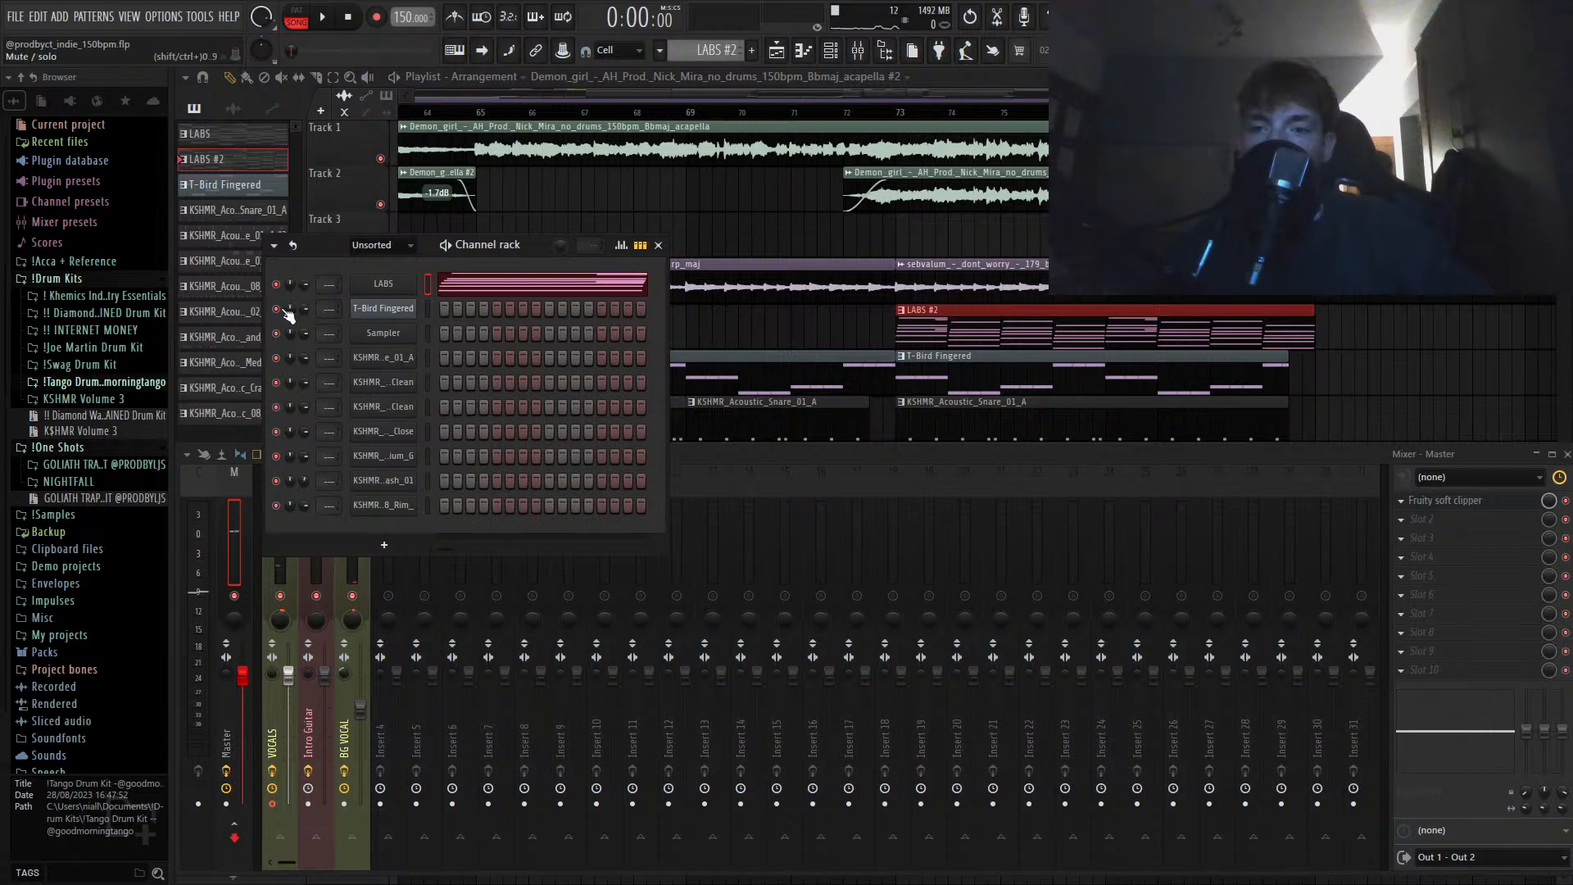
pyautogui.click(864, 119)
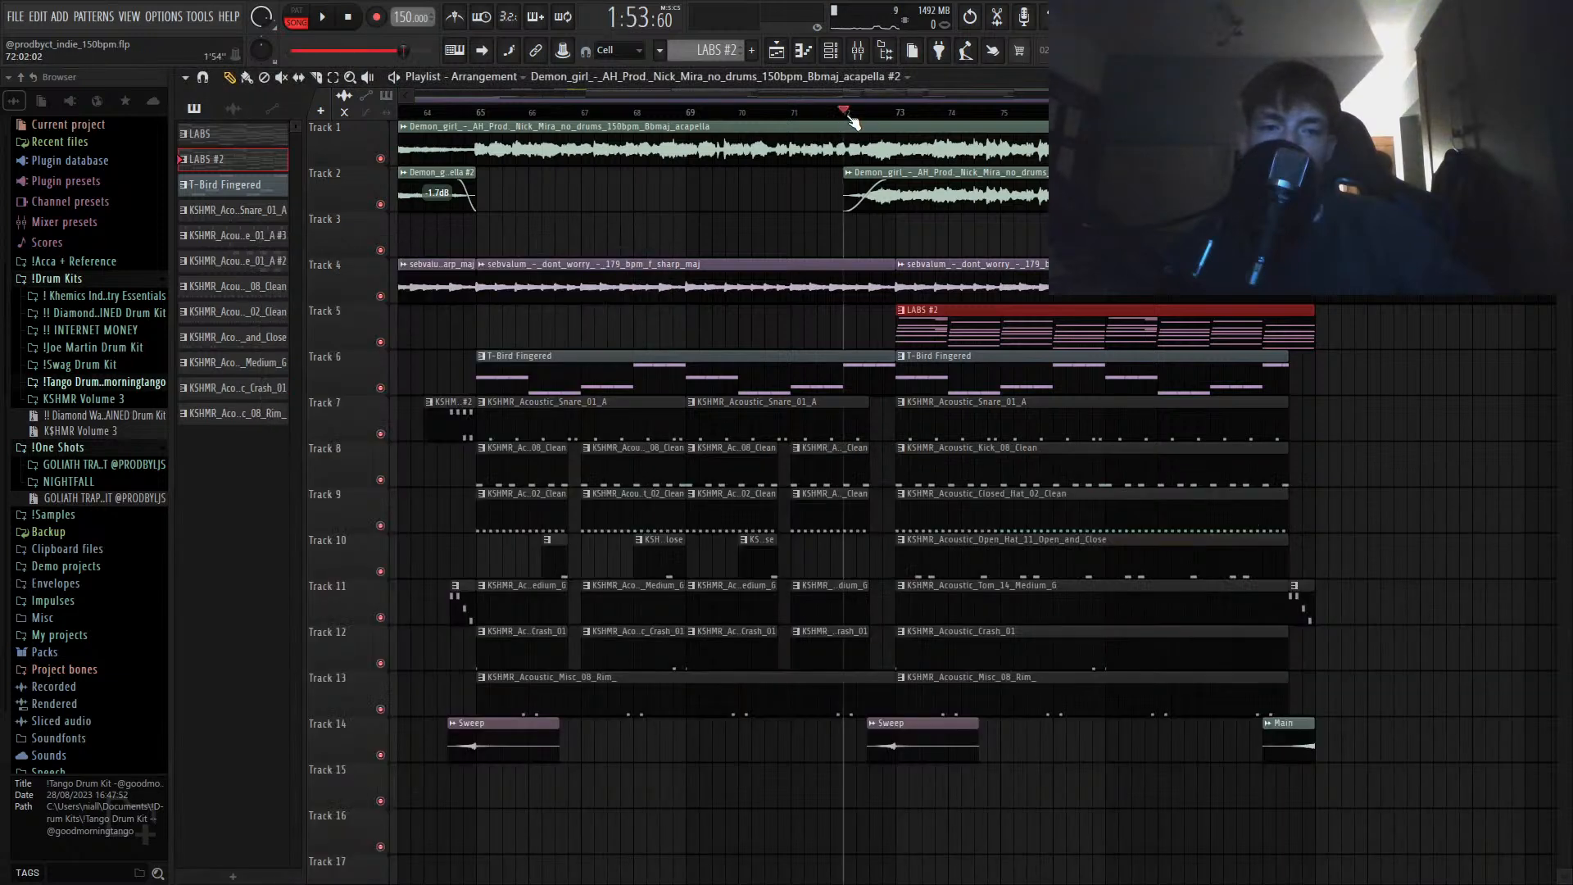
pyautogui.press('space')
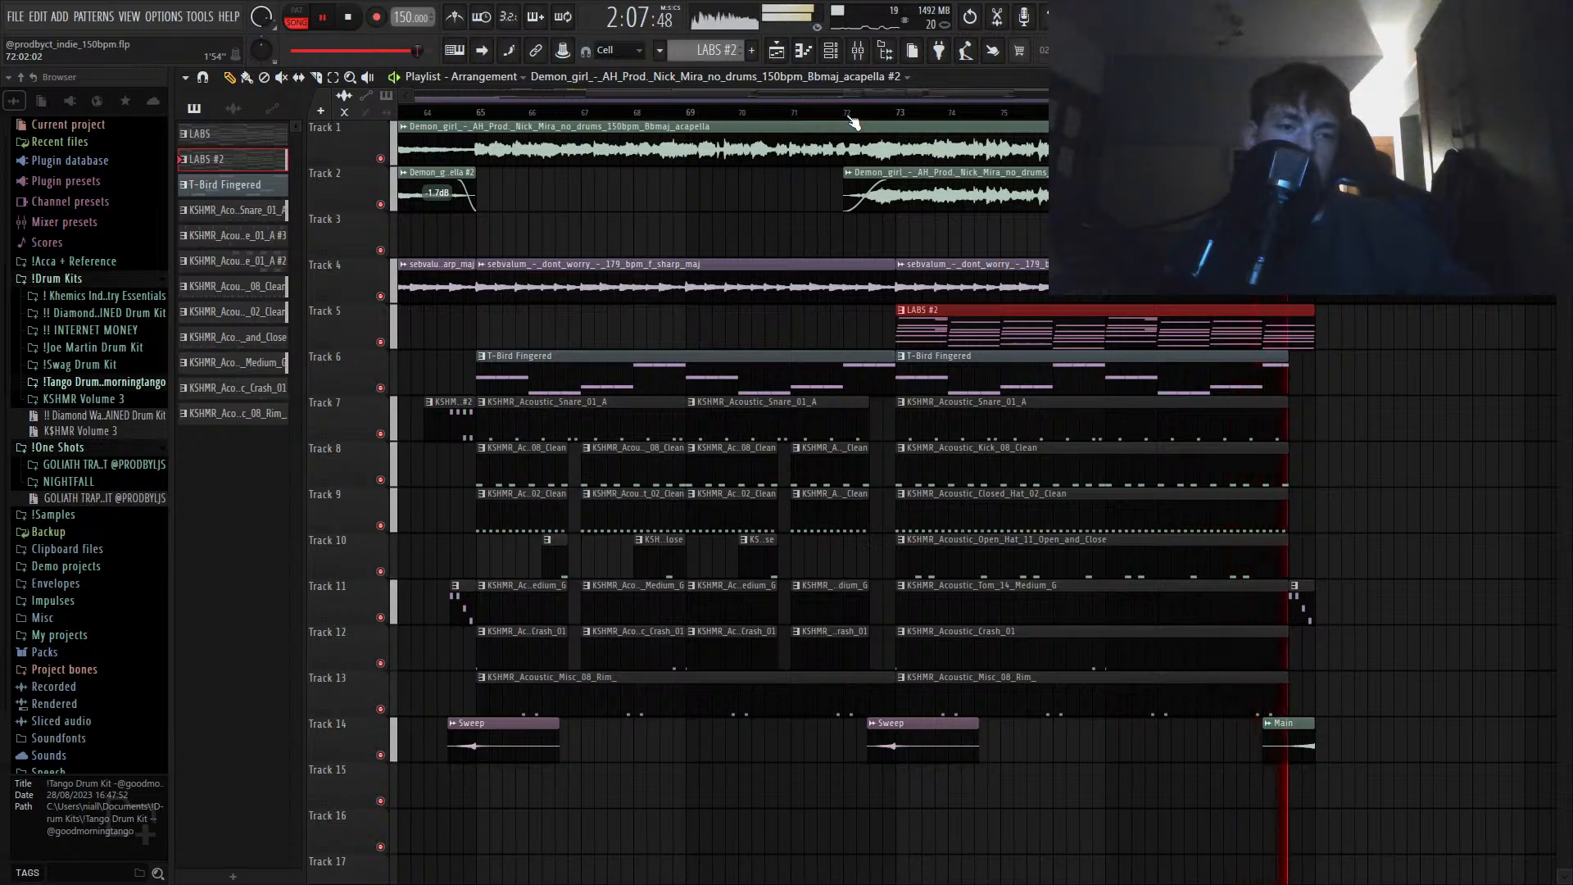
pyautogui.press('space')
pyautogui.press('F6')
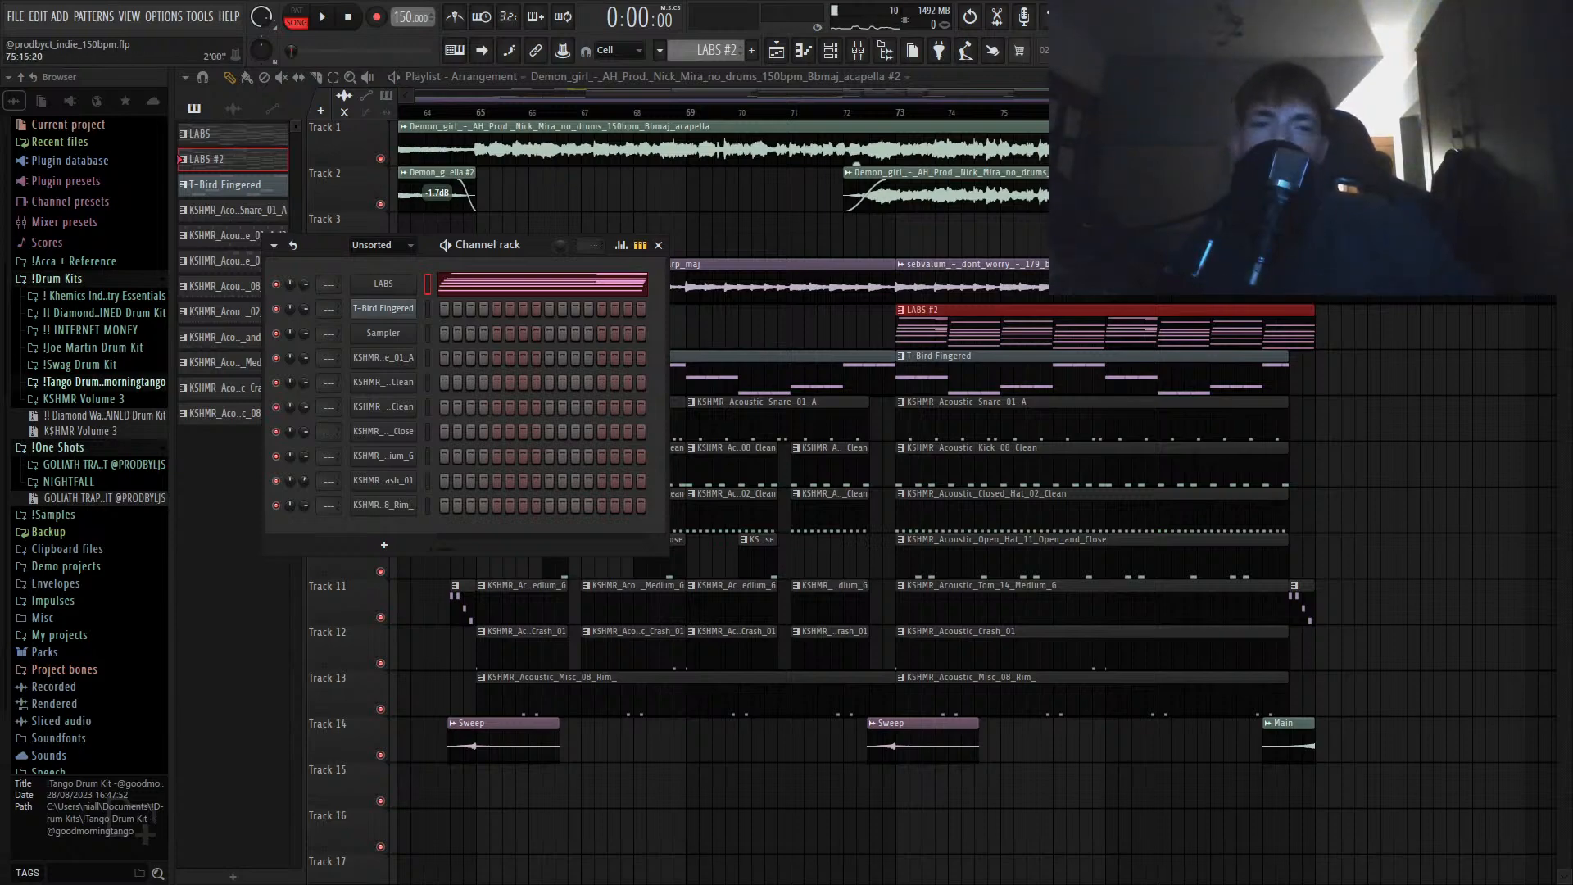
pyautogui.press('F6')
# Step: Look over the whole arrangement in the playlist and save the project
pyautogui.scroll(-5, 957, 273)
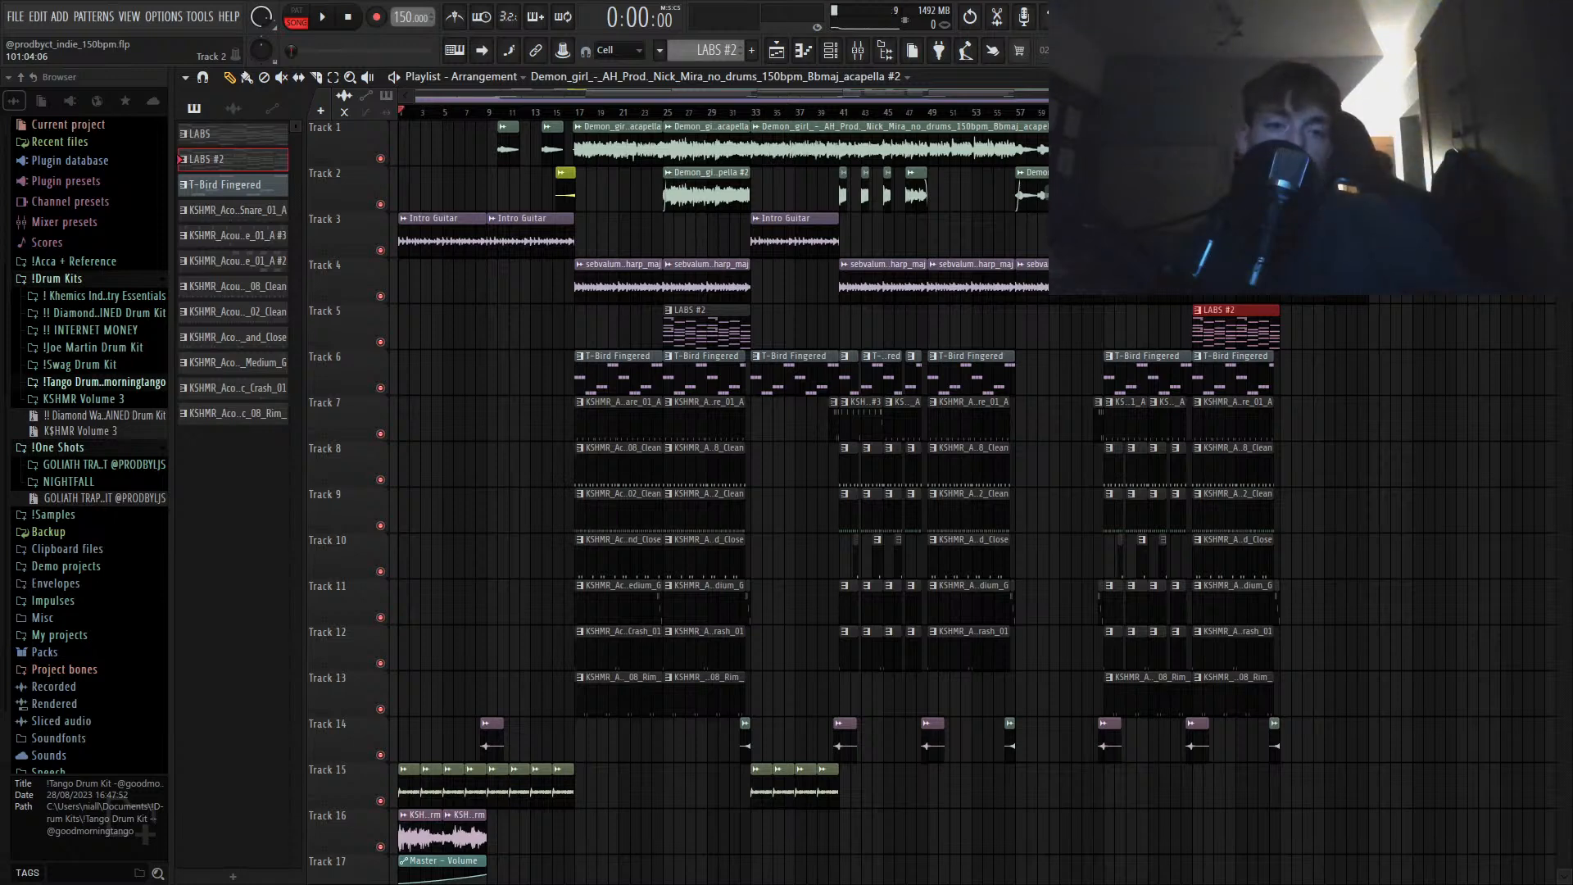
pyautogui.scroll(-4, 1229, 508)
pyautogui.scroll(4, 1229, 508)
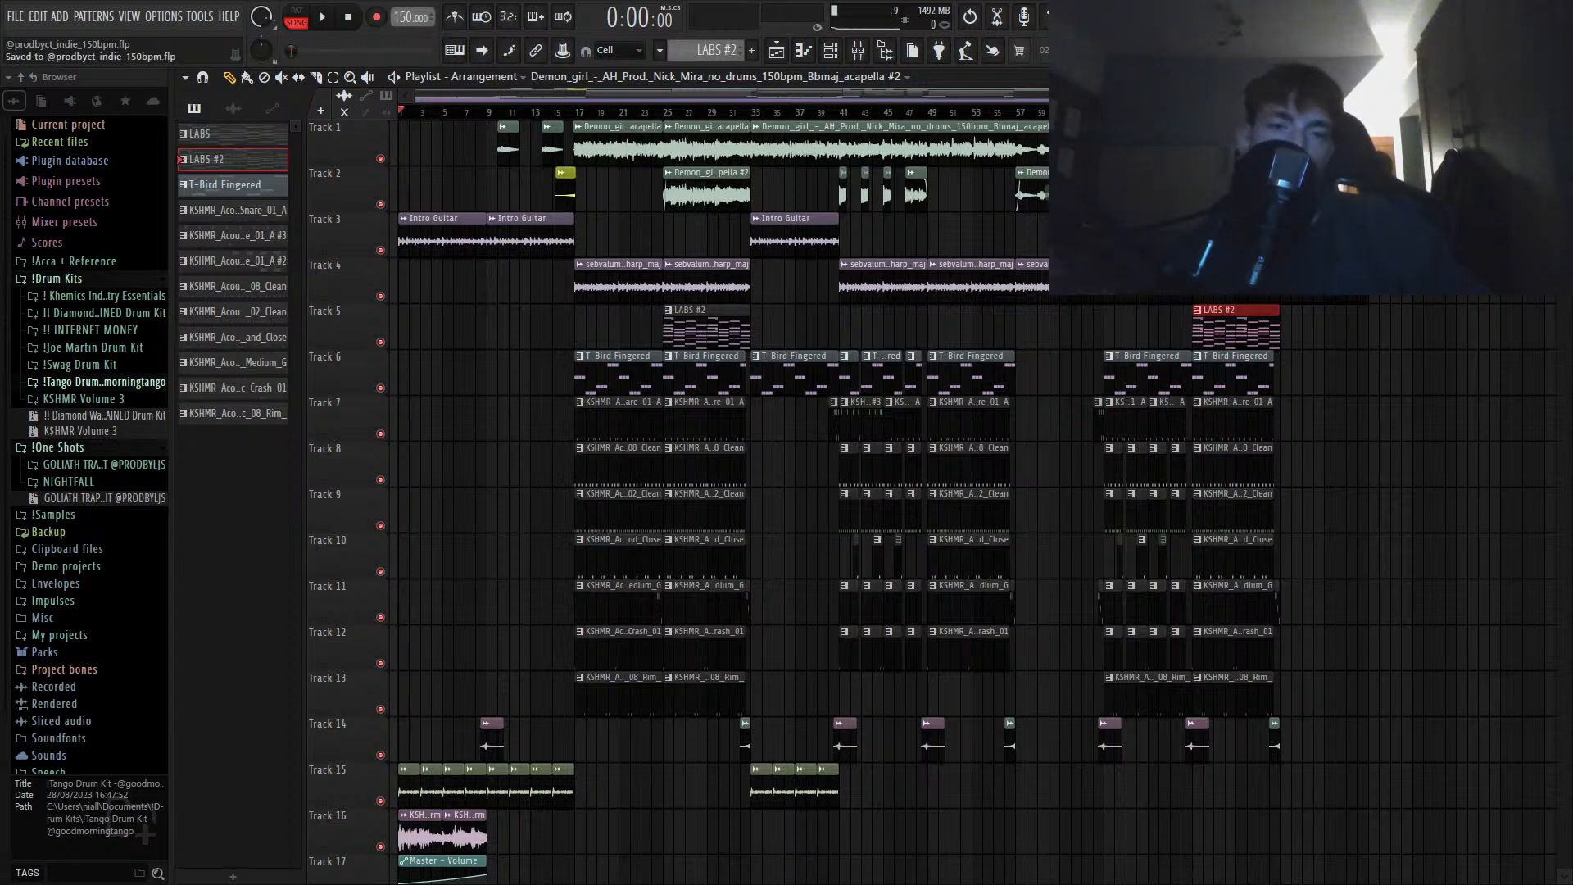
pyautogui.scroll(-5, 1229, 508)
pyautogui.scroll(5, 1229, 508)
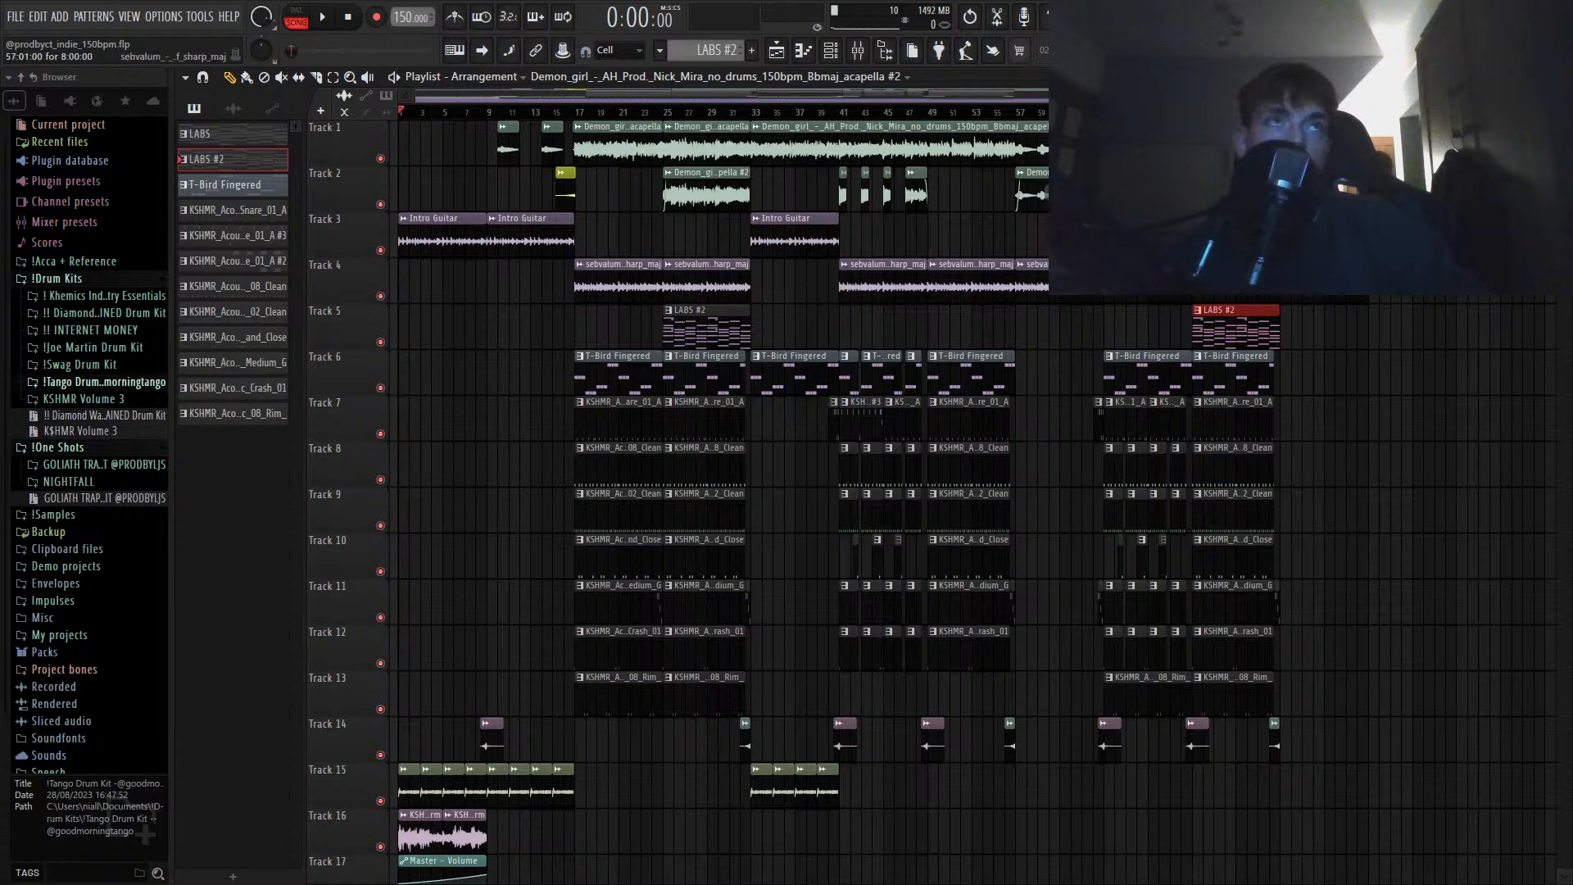